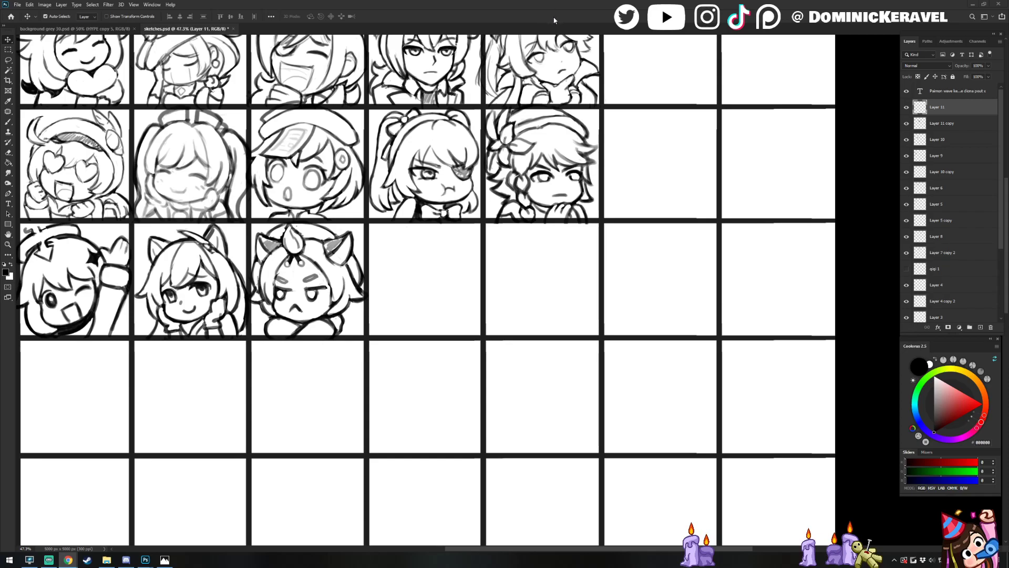
left_click(640, 12)
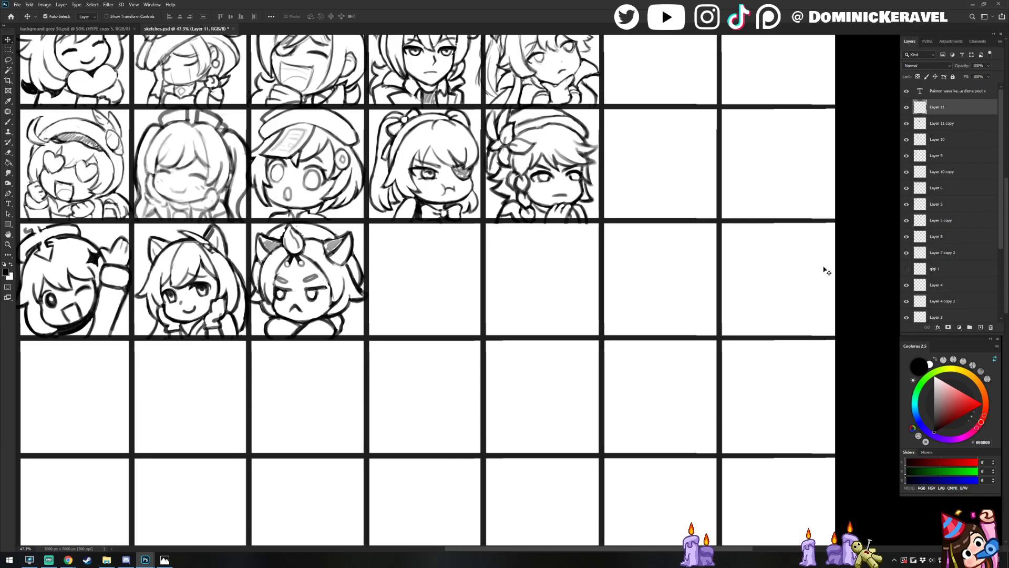
key("alt+Tab")
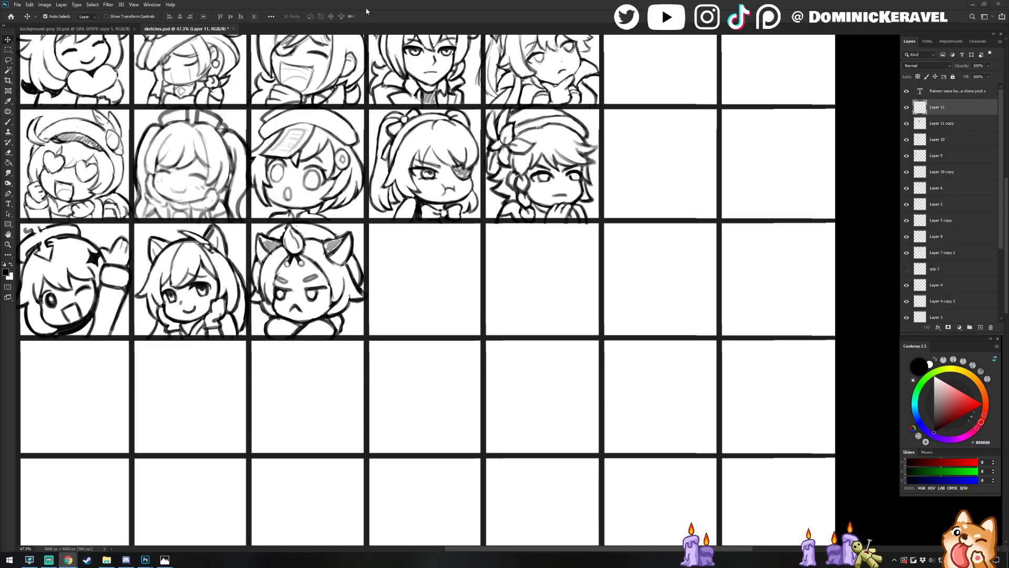
left_click(494, 4)
mouse_move(386, 216)
left_mouse_down()
mouse_move(455, 224)
mouse_move(428, 247)
left_mouse_up()
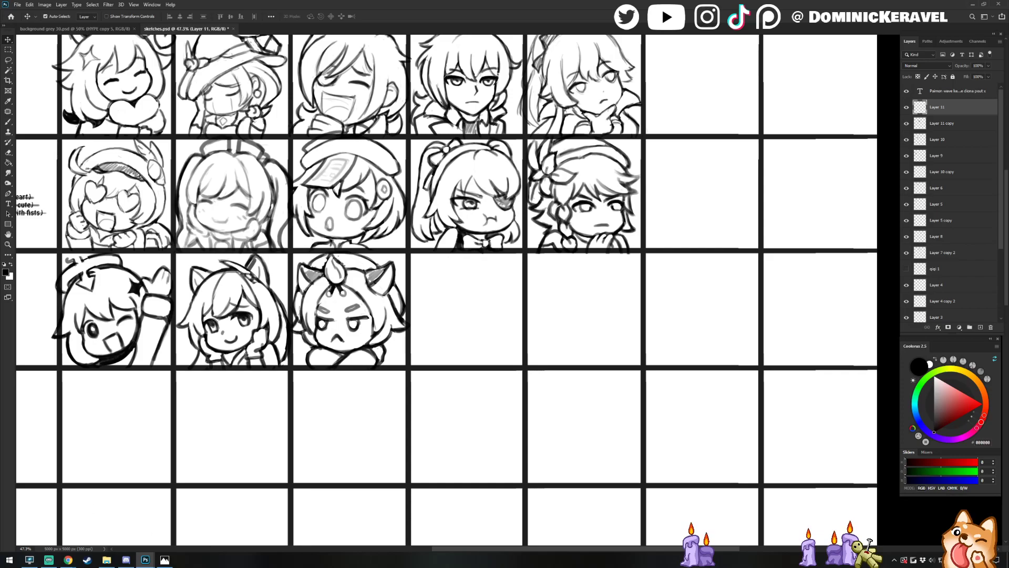
left_click(68, 559)
left_click(165, 559)
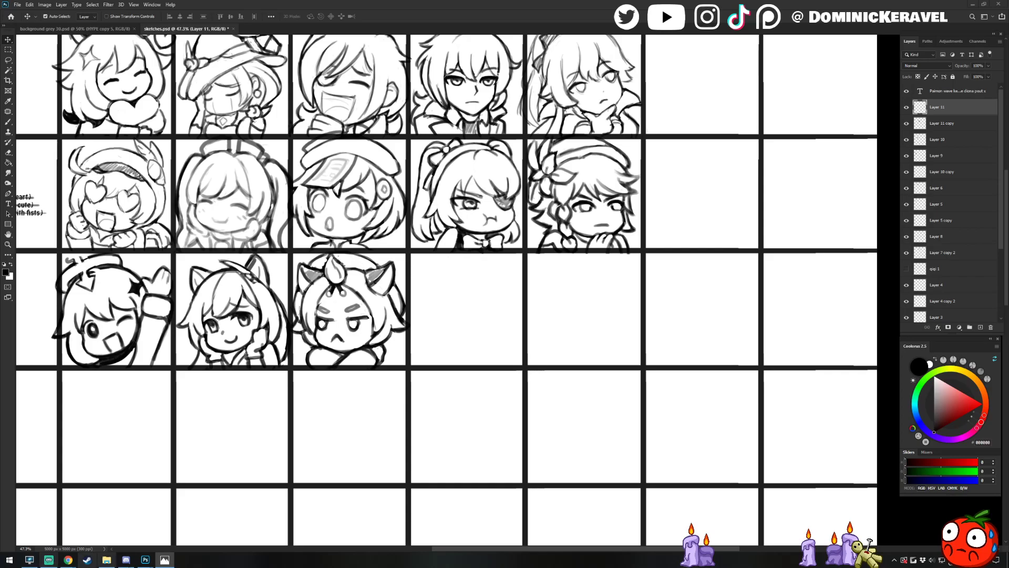
mouse_move(112, 561)
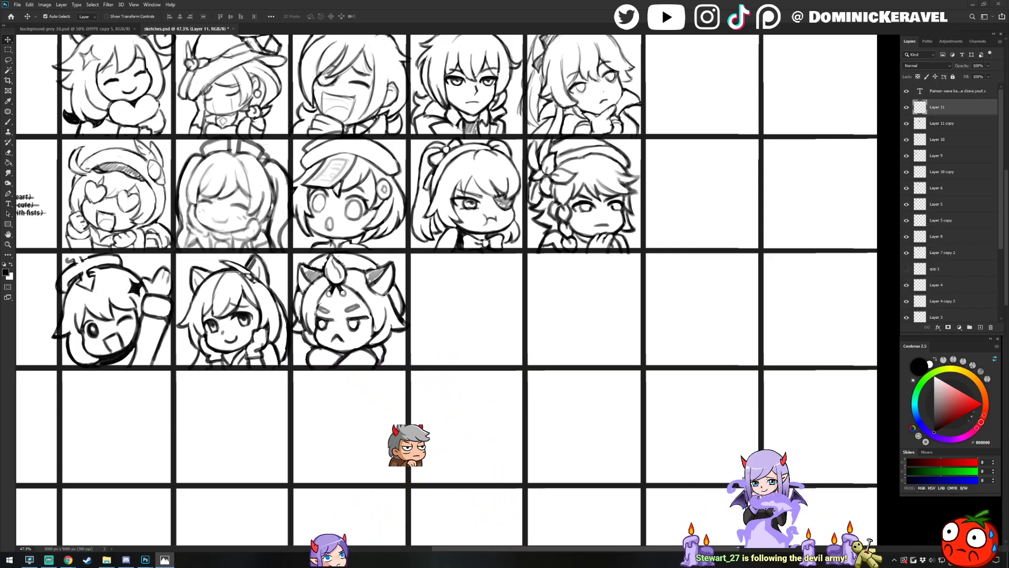
key("XF86AudioLowerVolume")
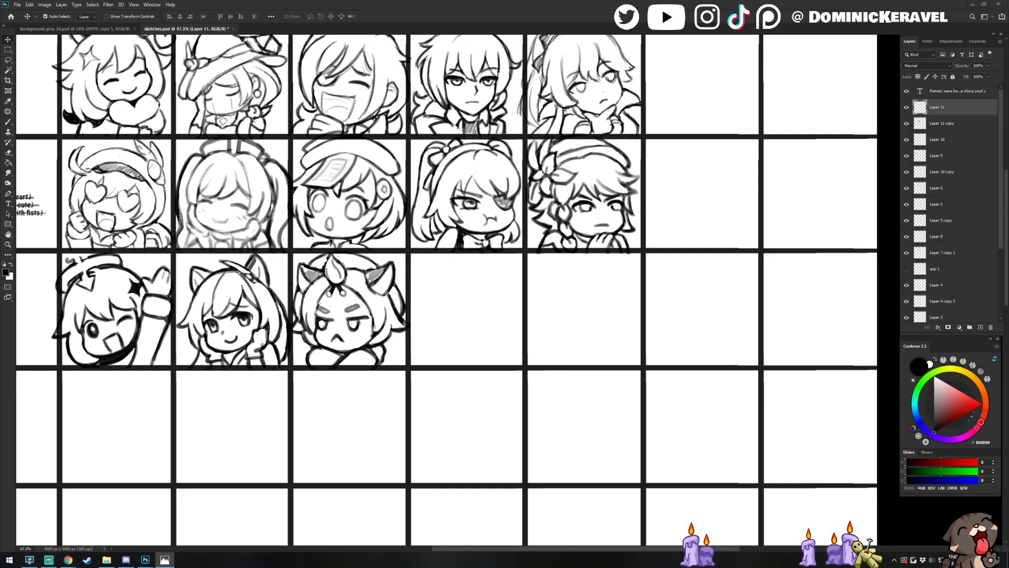
key("alt+Tab")
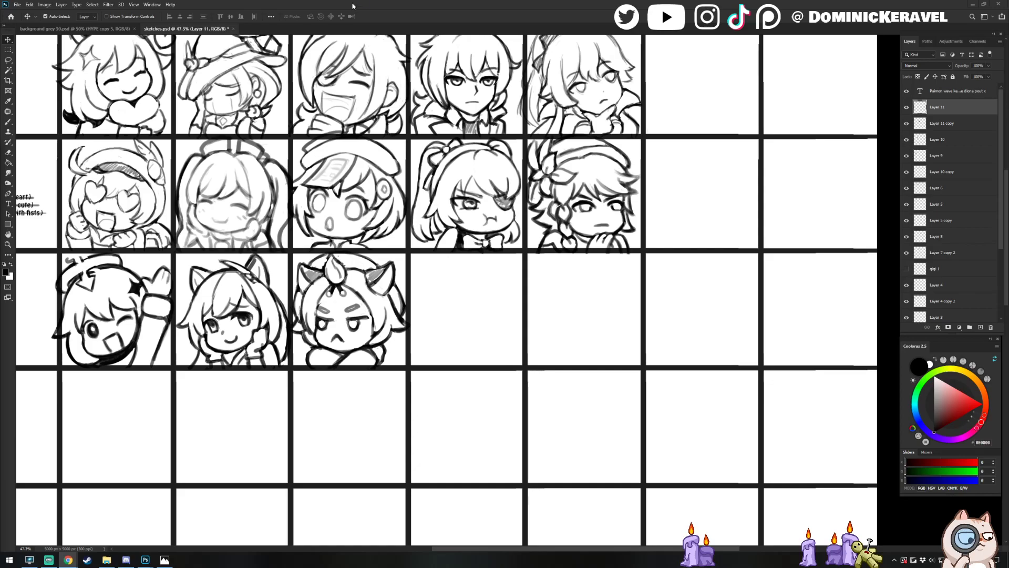
left_click_drag(207, 249, 416, 196)
key("b")
left_click(126, 267, "alt")
left_click(123, 296, "alt")
key("v")
key("b")
mouse_move(613, 217)
left_mouse_down()
mouse_move(431, 246)
mouse_move(503, 251)
left_mouse_up()
key("ctrl+z")
key("v")
left_click_drag(541, 221, 485, 241)
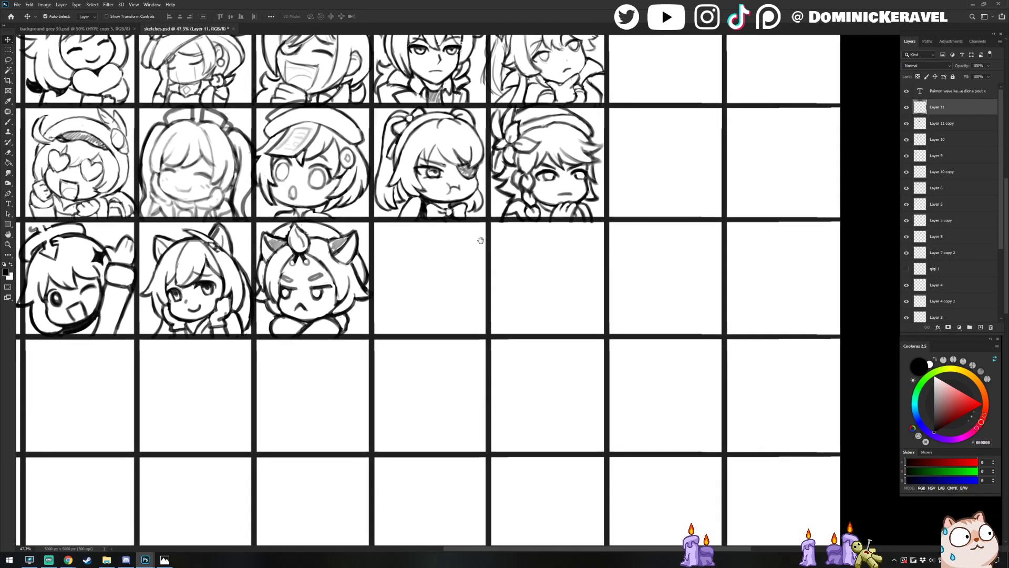
left_click_drag(403, 255, 458, 261)
key("b")
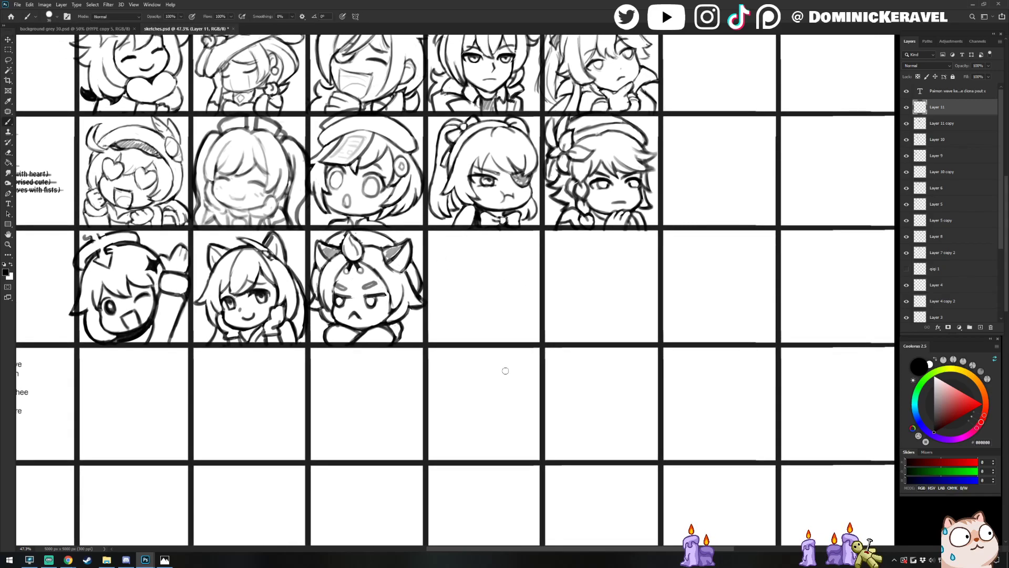
key("alt+Tab")
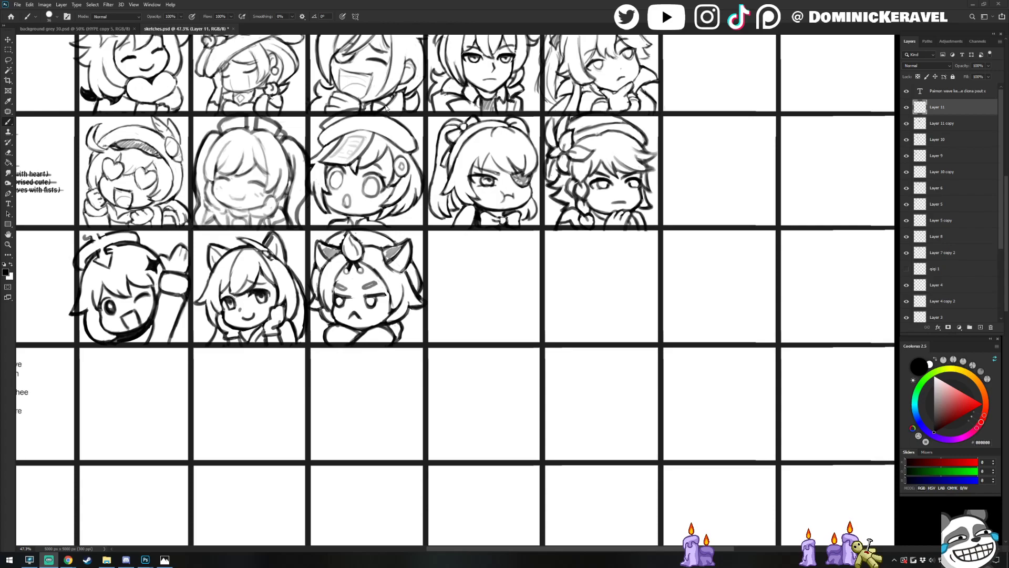
left_click(458, 4)
left_click_drag(105, 205, 219, 205)
key("e")
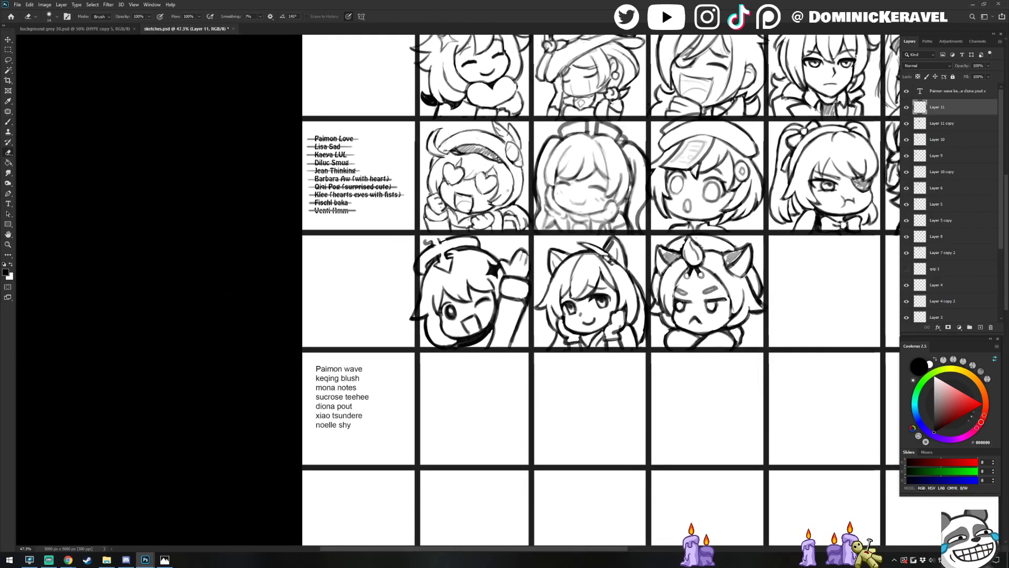
key("v")
left_click_drag(649, 207, 413, 208)
Touch up the left edge of the pouting horned character's flame-shaped hair tuft with a dark grey sampled from its linework
scroll(413, 208, "right", 2)
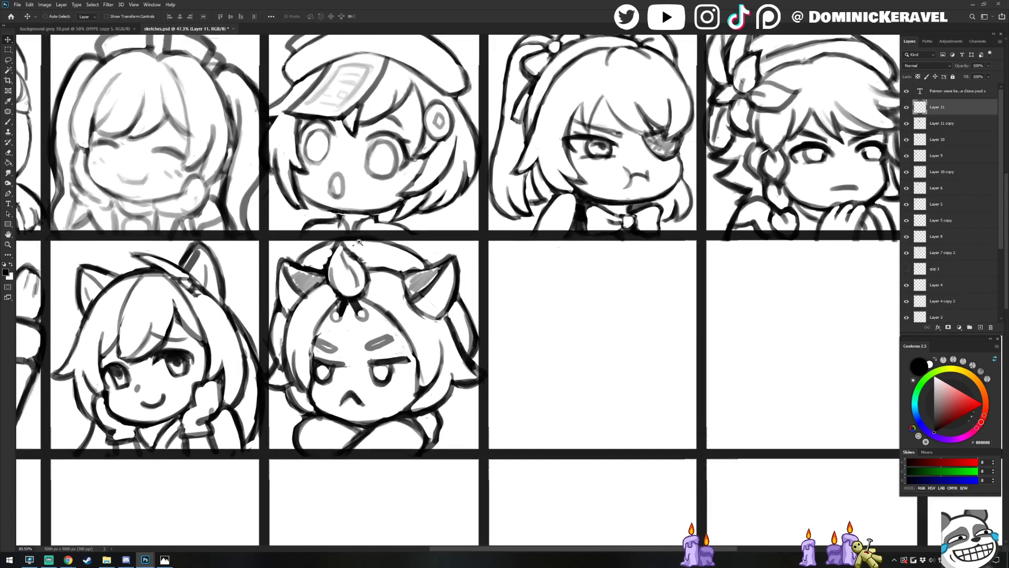
scroll(348, 245, "up", 3)
left_click(352, 256)
key("b")
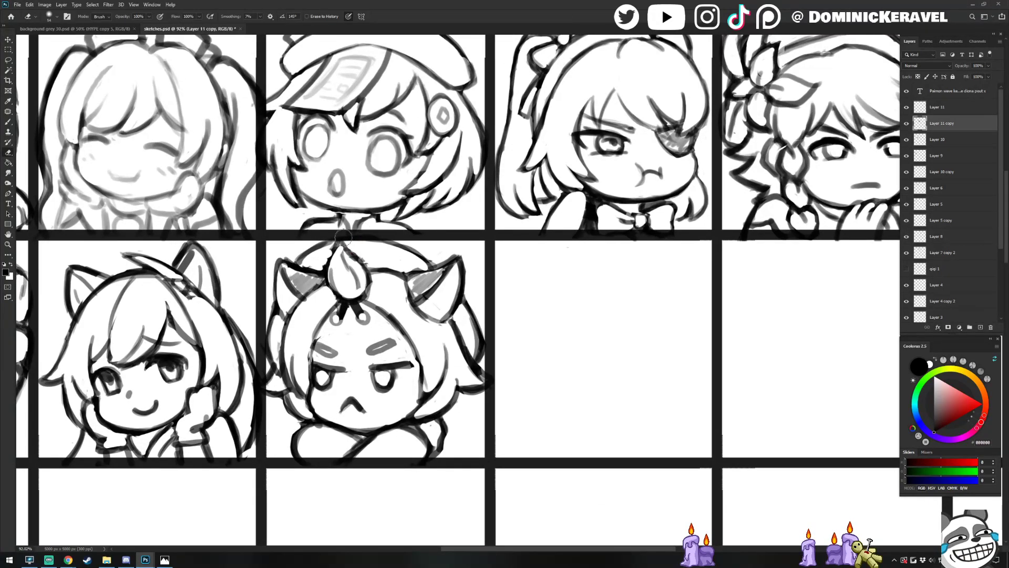
left_click(328, 269, "alt")
right_click(330, 263, "alt")
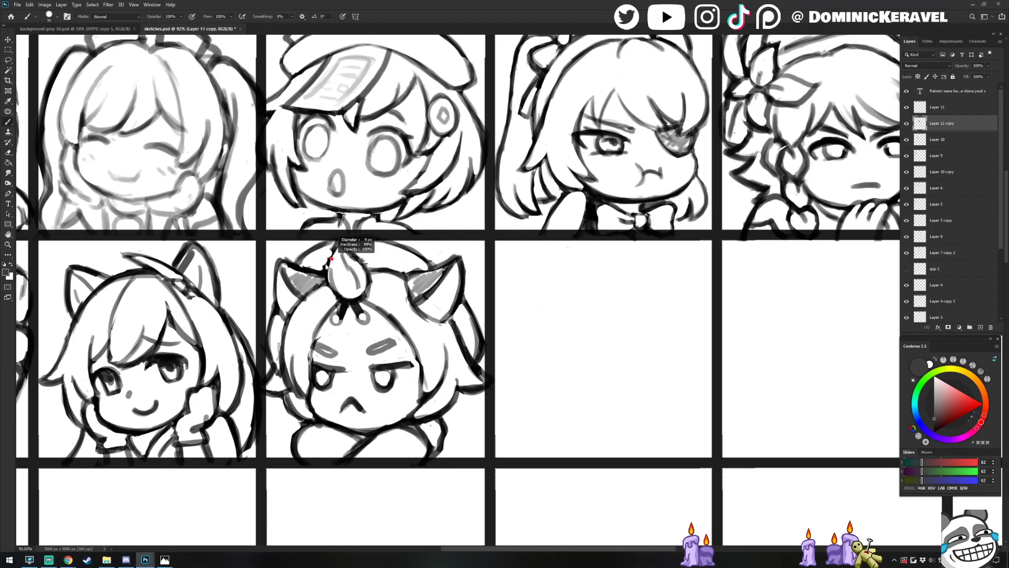
left_click(327, 262, "alt")
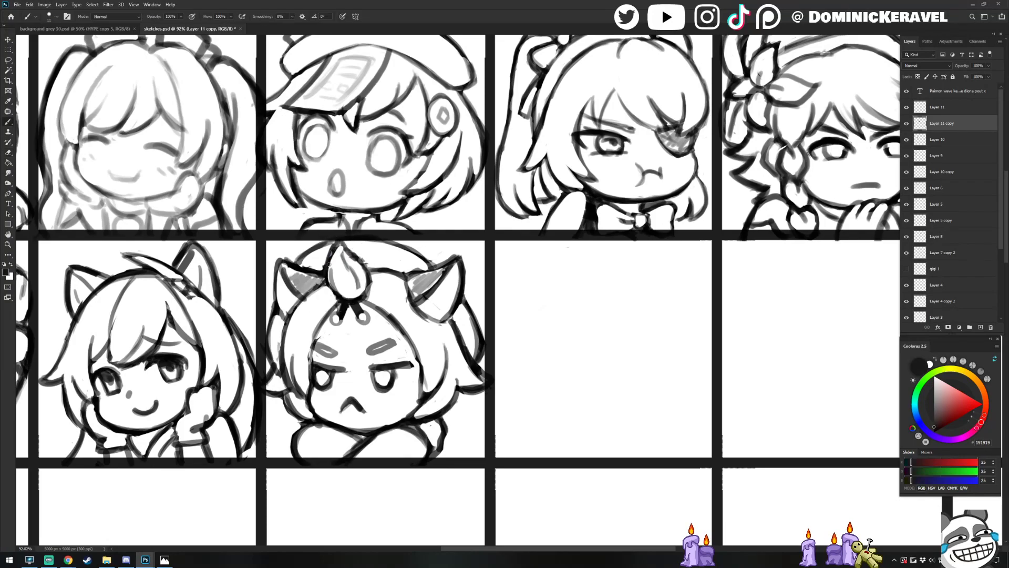
mouse_move(342, 245)
left_mouse_down()
mouse_move(352, 258)
mouse_move(339, 270)
left_mouse_up()
key("v")
left_click_drag(524, 279, 486, 263)
Make Layer 11 the active layer and save the sketches document
left_click(930, 108)
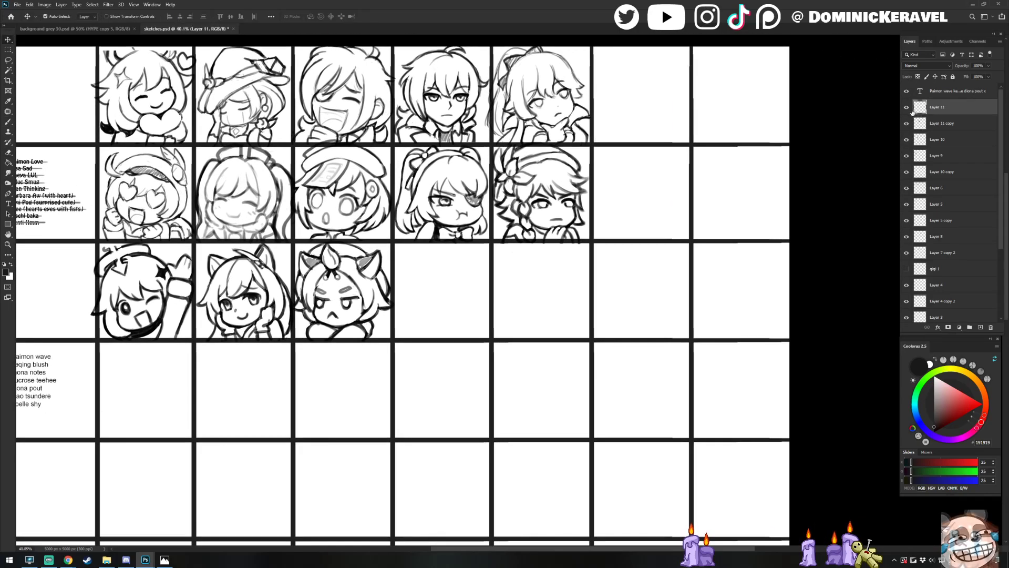
key("e")
key("ctrl+s")
key("v")
key("alt+Tab")
Sample black from the area outside the canvas as the brush color
left_click(595, 3)
key("b")
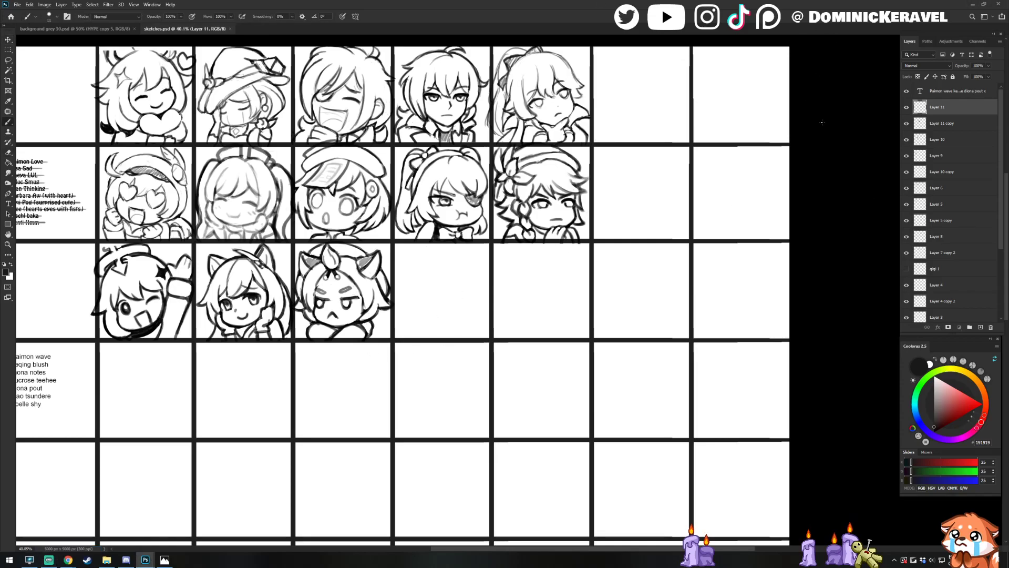
left_click(831, 126, "alt")
key("v")
left_click_drag(536, 244, 397, 220)
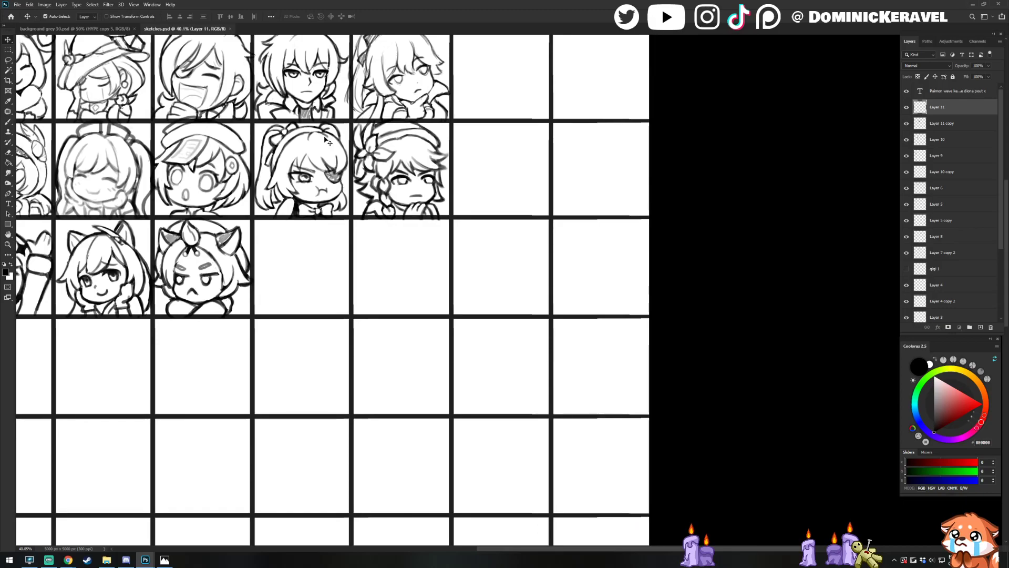
key("alt+Tab")
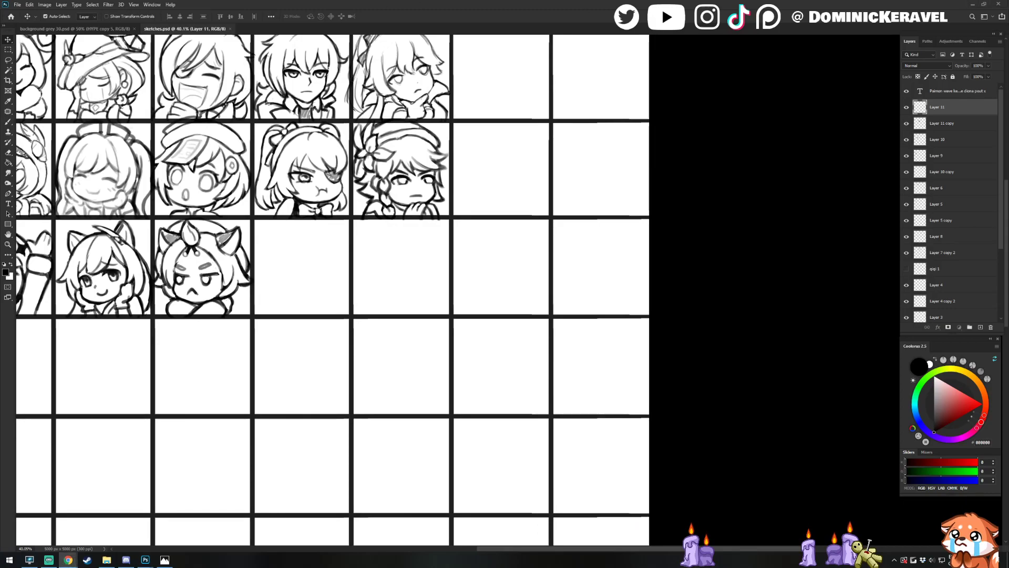
left_click(170, 560)
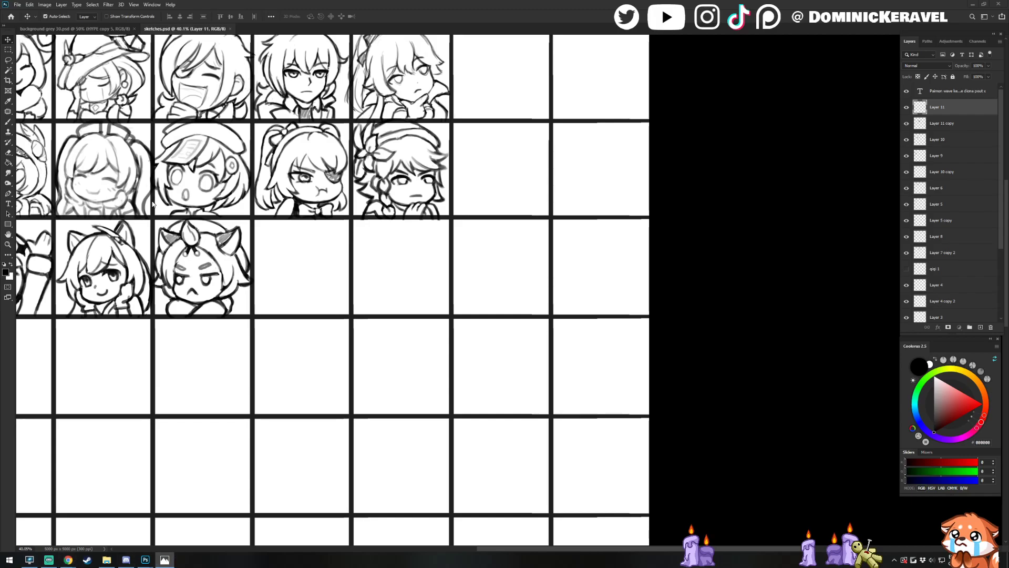
left_click(331, 184)
left_click_drag(307, 239, 392, 215)
Sketch a face outline with a rounded jaw in the empty cell right of the pouting horned character
key("b")
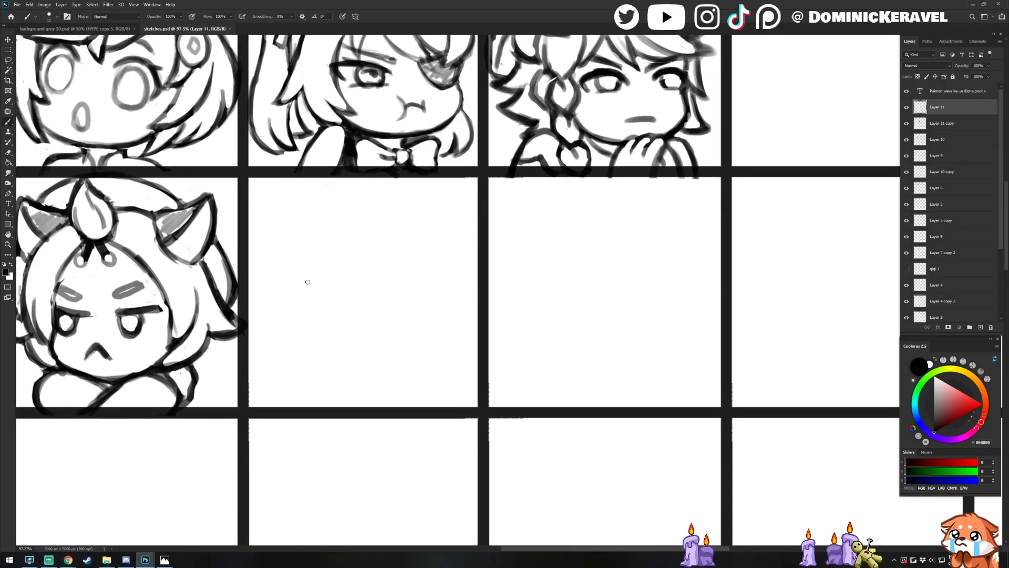
scroll(342, 254, "down", 3)
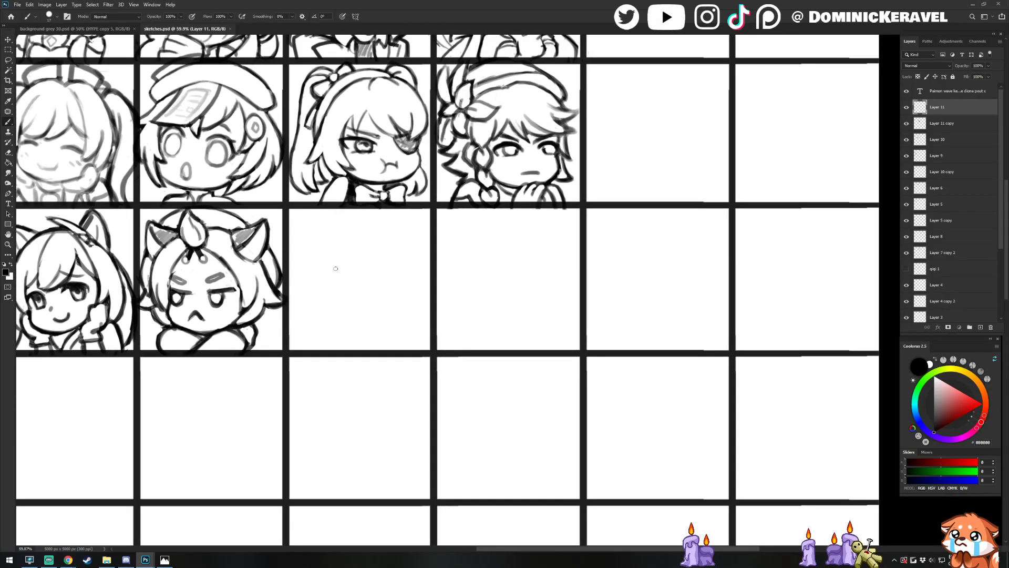
mouse_move(318, 253)
left_mouse_down()
mouse_move(330, 300)
mouse_move(374, 299)
mouse_move(345, 289)
mouse_move(369, 292)
left_mouse_up()
right_click(328, 271, "alt")
key("e")
mouse_move(358, 286)
left_mouse_down()
mouse_move(371, 305)
mouse_move(364, 315)
mouse_move(358, 249)
mouse_move(376, 329)
left_mouse_up()
key("b")
mouse_move(329, 298)
left_mouse_down()
mouse_move(385, 294)
mouse_move(373, 300)
left_mouse_up()
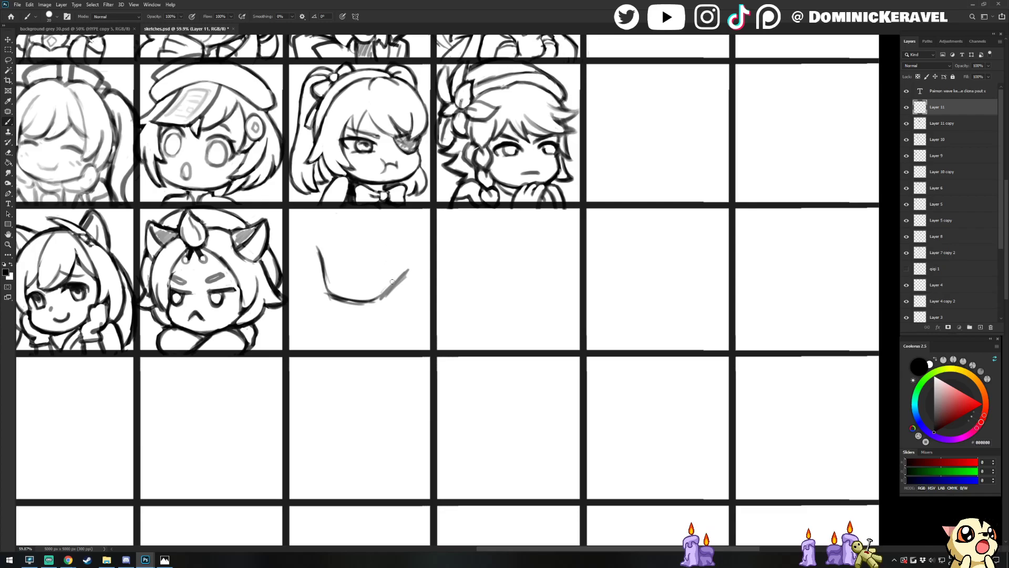
left_click_drag(407, 270, 369, 300)
Sketch a wide, slanted hat brim across the top of the new face, with the hat's crown rising above it
mouse_move(404, 249)
left_mouse_down()
mouse_move(407, 269)
mouse_move(410, 244)
mouse_move(364, 272)
mouse_move(379, 244)
left_mouse_up()
key("v")
key("b")
left_click_drag(337, 280, 384, 252)
left_click_drag(326, 288, 374, 260)
mouse_move(292, 293)
left_mouse_down()
mouse_move(381, 259)
mouse_move(408, 258)
mouse_move(391, 284)
mouse_move(405, 271)
left_mouse_up()
mouse_move(378, 273)
left_mouse_down()
mouse_move(406, 246)
mouse_move(345, 282)
mouse_move(311, 292)
mouse_move(316, 281)
mouse_move(274, 283)
mouse_move(329, 288)
mouse_move(293, 296)
mouse_move(307, 277)
mouse_move(286, 298)
mouse_move(309, 296)
left_mouse_up()
mouse_move(282, 296)
left_mouse_down()
mouse_move(311, 292)
mouse_move(292, 296)
mouse_move(286, 282)
mouse_move(308, 279)
left_mouse_up()
left_click_drag(281, 296, 297, 299)
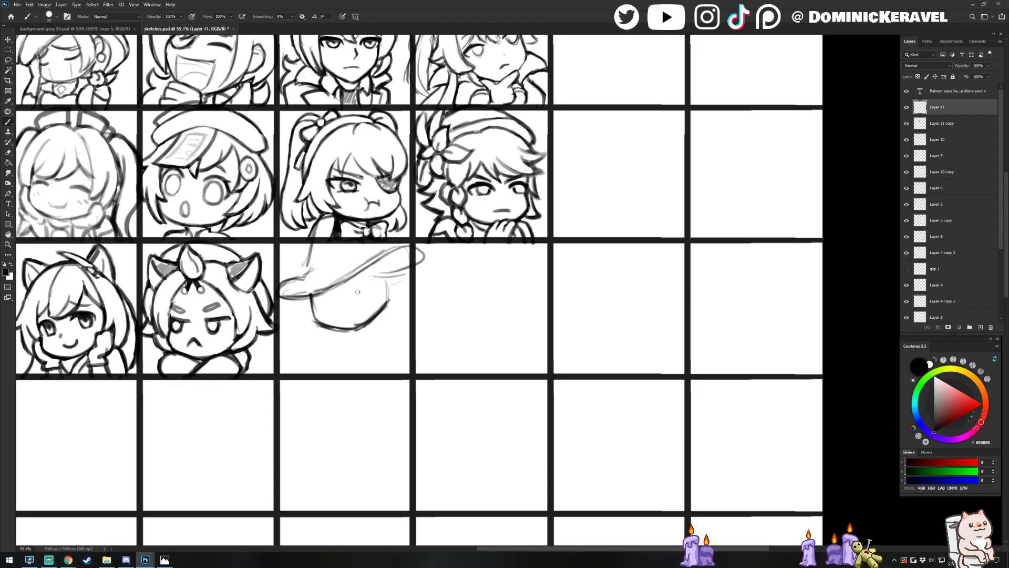
Sketch the side hair strands hanging from the hat brim along the right side of the face, erasing rough lines
mouse_move(360, 276)
left_mouse_down()
mouse_move(366, 309)
mouse_move(377, 314)
mouse_move(367, 330)
left_mouse_up()
key("e")
key("b")
left_click_drag(370, 330, 372, 311)
key("alt+Tab")
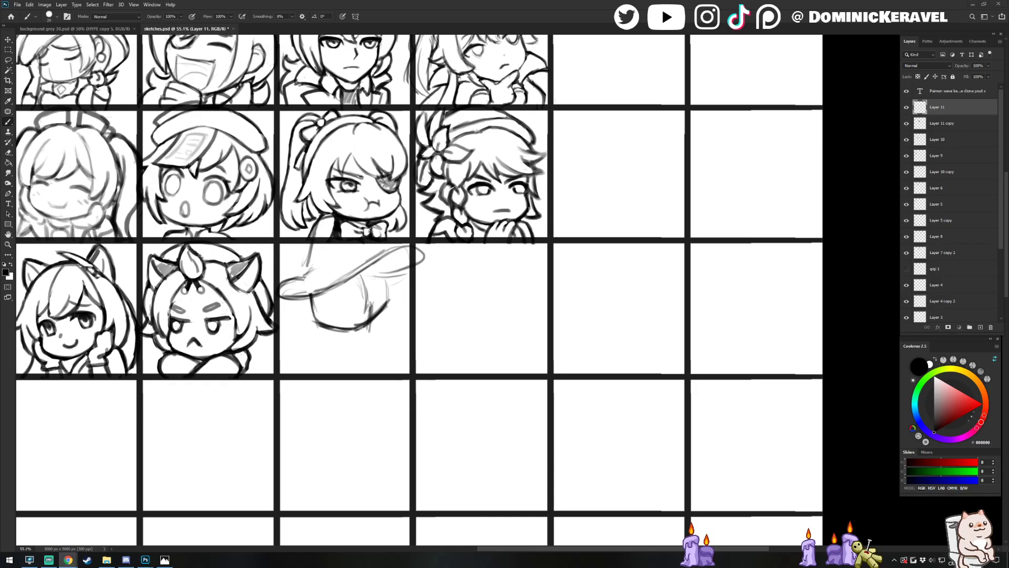
key("alt+Tab")
key("e")
mouse_move(357, 294)
left_mouse_down()
mouse_move(372, 311)
mouse_move(364, 270)
mouse_move(389, 335)
mouse_move(373, 296)
mouse_move(374, 326)
left_mouse_up()
key("b")
left_click_drag(387, 267, 376, 325)
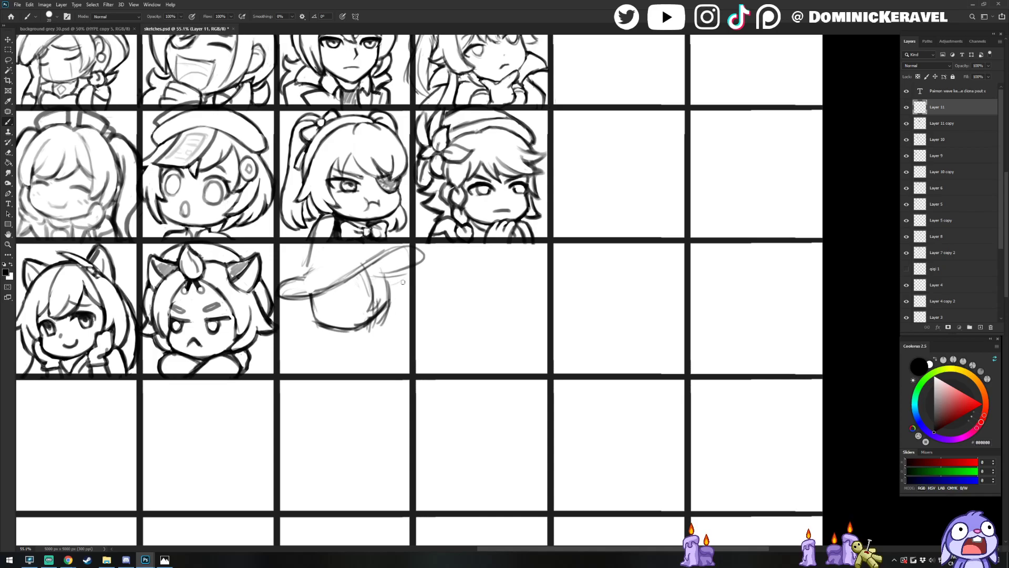
Add a small curved shape beside the right cheek and a dark hair tie under the right end of the brim
mouse_move(390, 290)
left_mouse_down()
mouse_move(383, 314)
mouse_move(394, 295)
left_mouse_up()
left_click_drag(397, 285, 394, 302)
key("e")
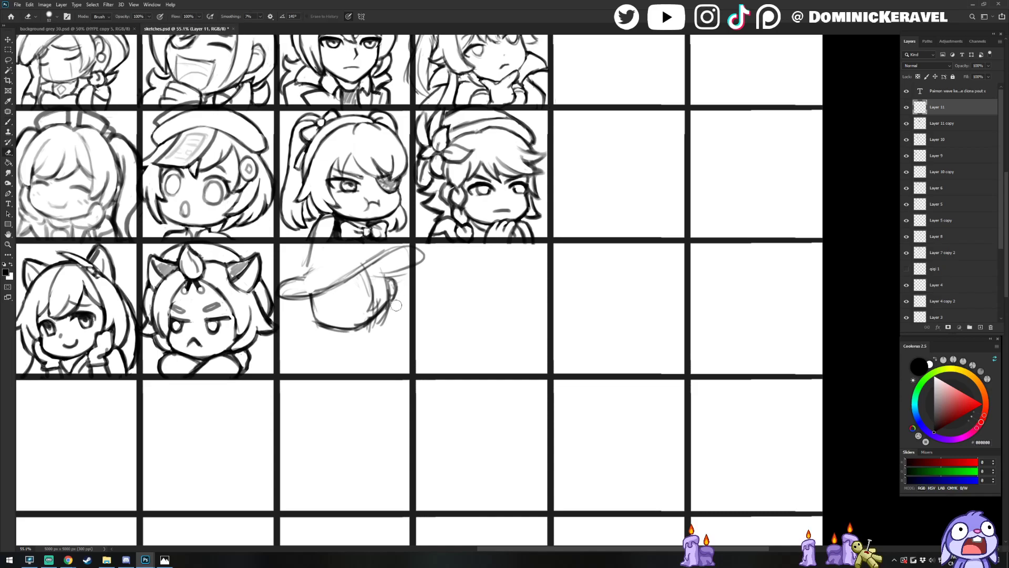
key("b")
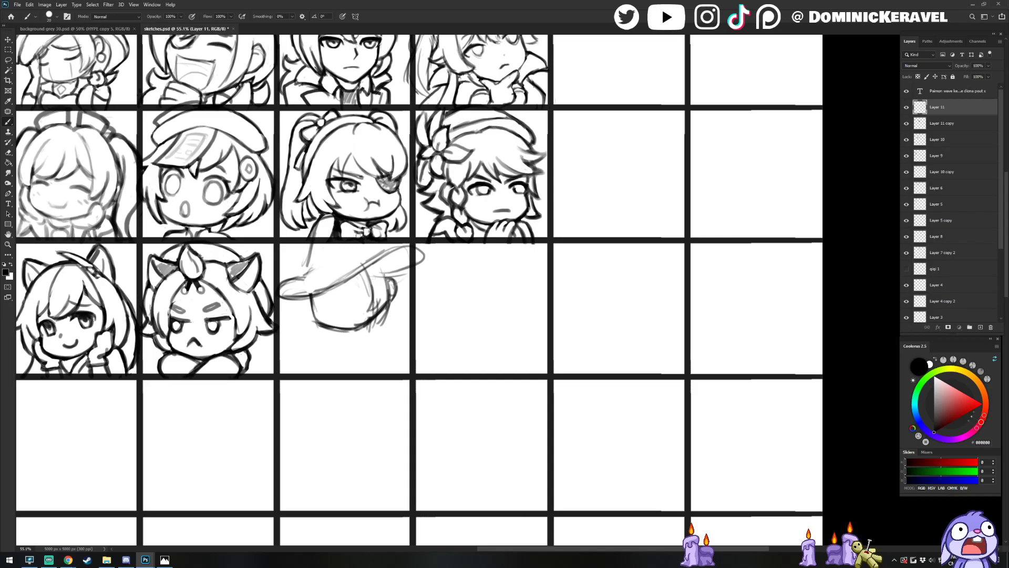
mouse_move(396, 264)
left_mouse_down()
mouse_move(382, 253)
mouse_move(397, 284)
mouse_move(389, 259)
left_mouse_up()
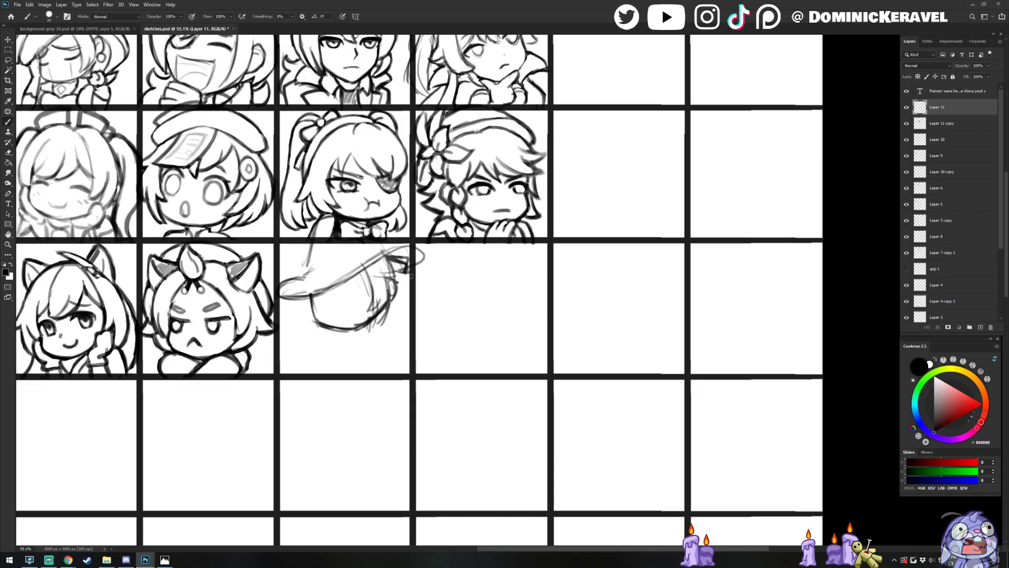
left_click_drag(408, 281, 401, 293)
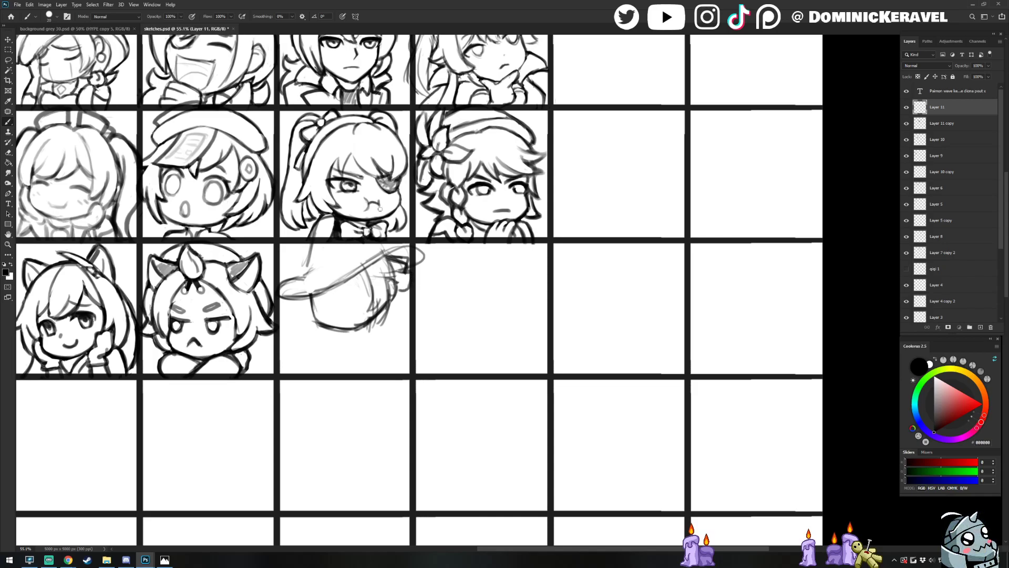
Sketch a long curved ponytail sweeping down from the hair tie into the neighbouring cell on the right
key("e")
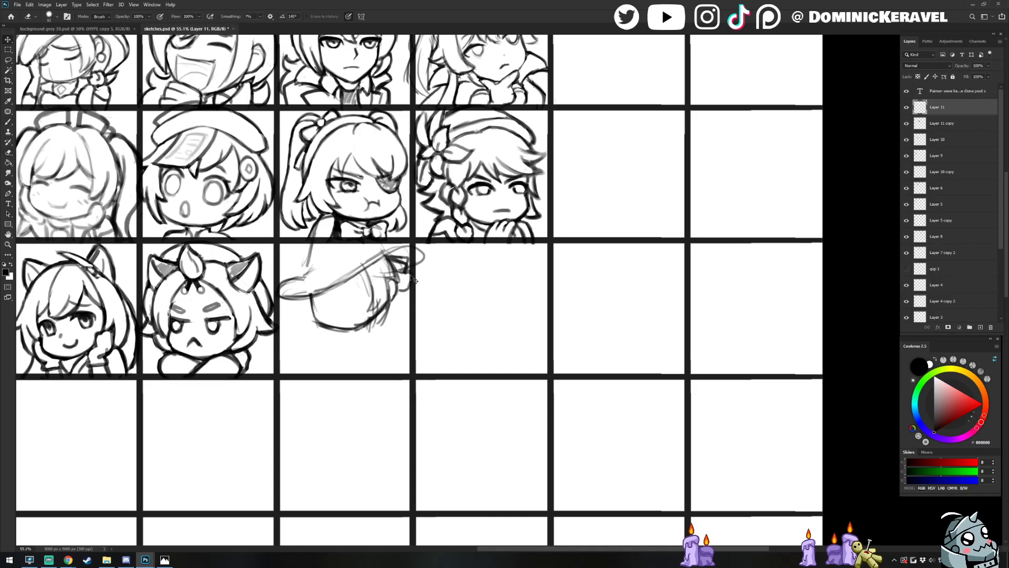
left_click_drag(406, 286, 441, 333)
left_click_drag(391, 305, 418, 338)
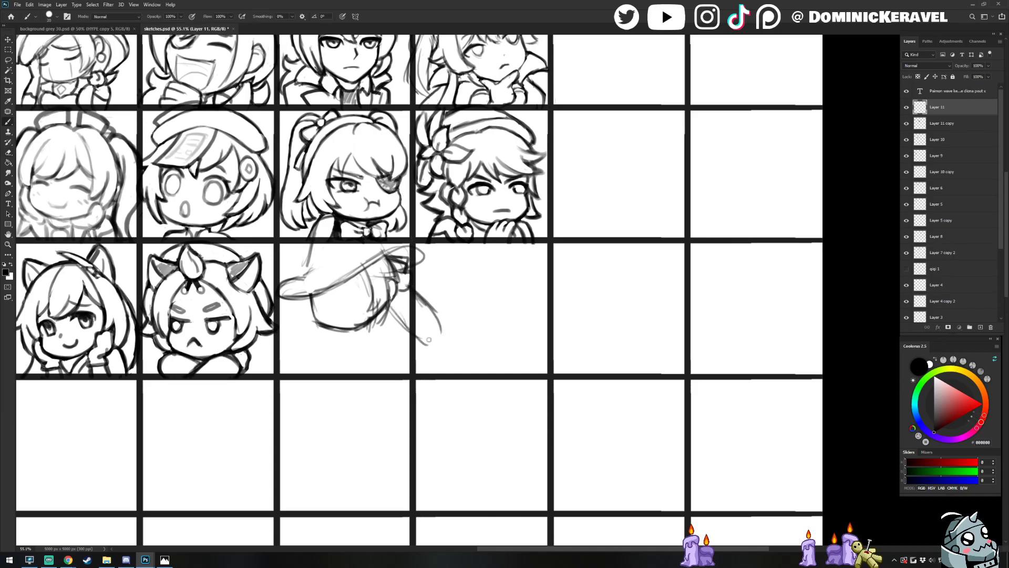
left_click_drag(392, 295, 422, 342)
mouse_move(415, 284)
left_mouse_down()
mouse_move(435, 314)
mouse_move(427, 369)
left_mouse_up()
mouse_move(425, 307)
left_mouse_down()
mouse_move(441, 341)
mouse_move(432, 362)
left_mouse_up()
key("v")
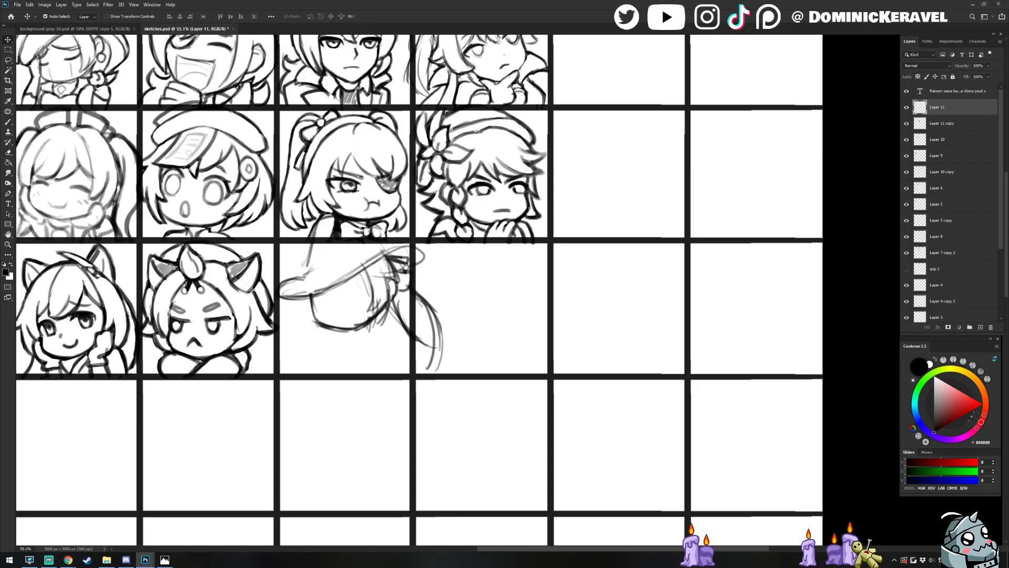
Sketch loose side hair strands hanging below the hat brim along the left side of the face, erasing stray lines
left_click_drag(333, 257, 376, 254)
key("b")
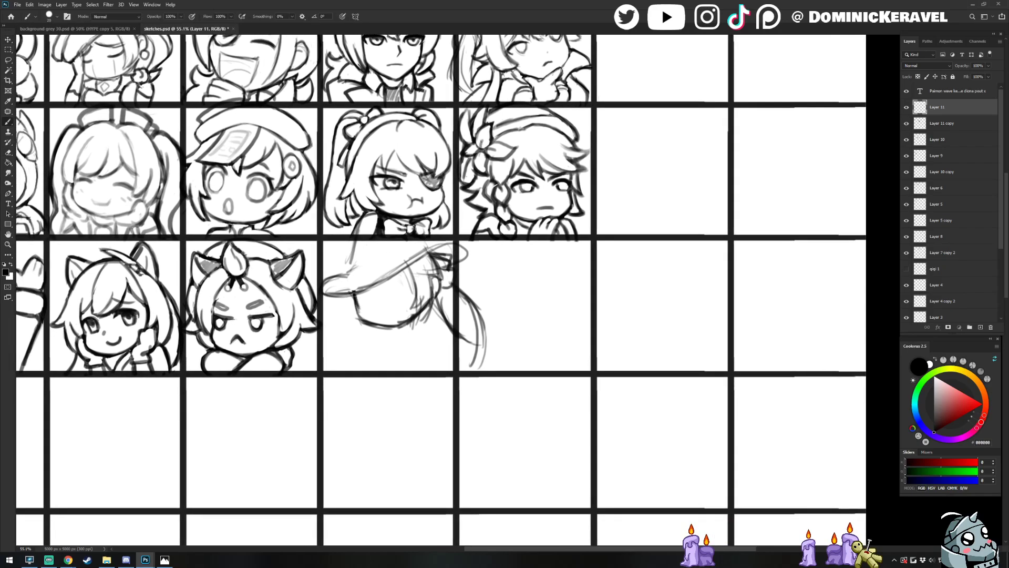
key("e")
left_click_drag(355, 309, 360, 317)
key("b")
key("v")
key("b")
key("e")
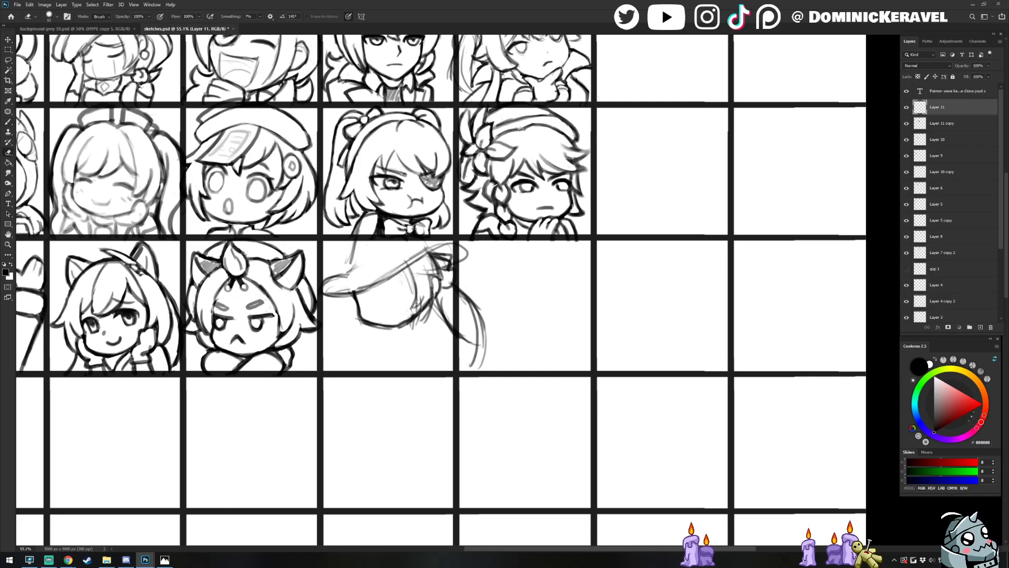
mouse_move(413, 265)
left_mouse_down()
mouse_move(437, 257)
mouse_move(401, 285)
left_mouse_up()
key("b")
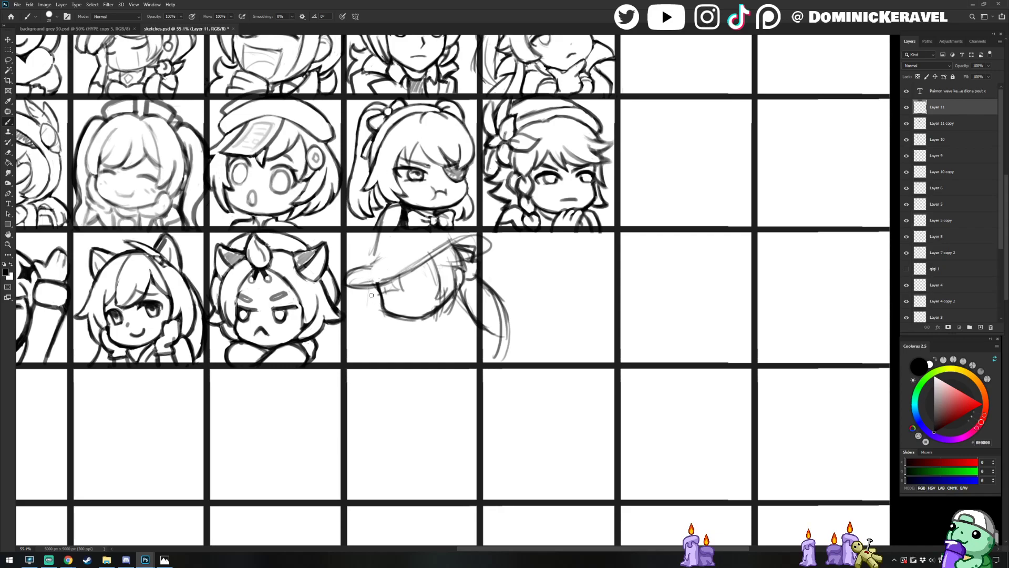
left_click_drag(371, 289, 363, 315)
left_click_drag(383, 315, 388, 332)
key("v")
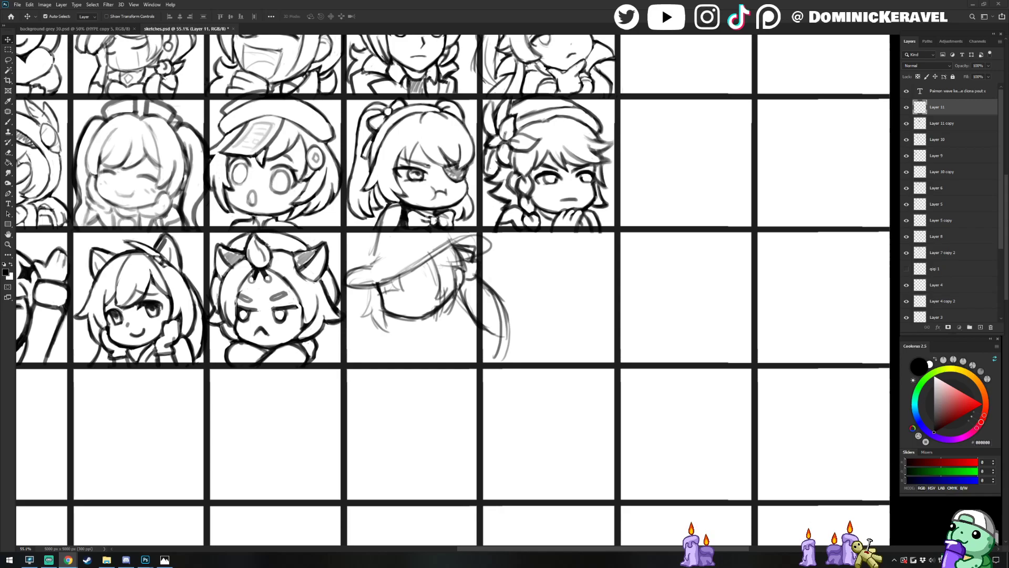
left_click(344, 4)
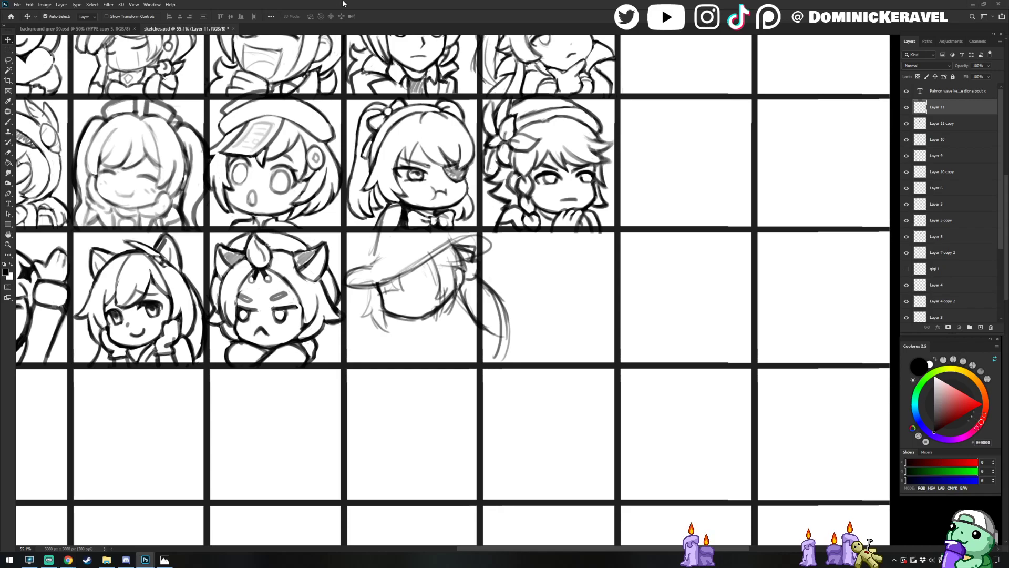
left_click(420, 240)
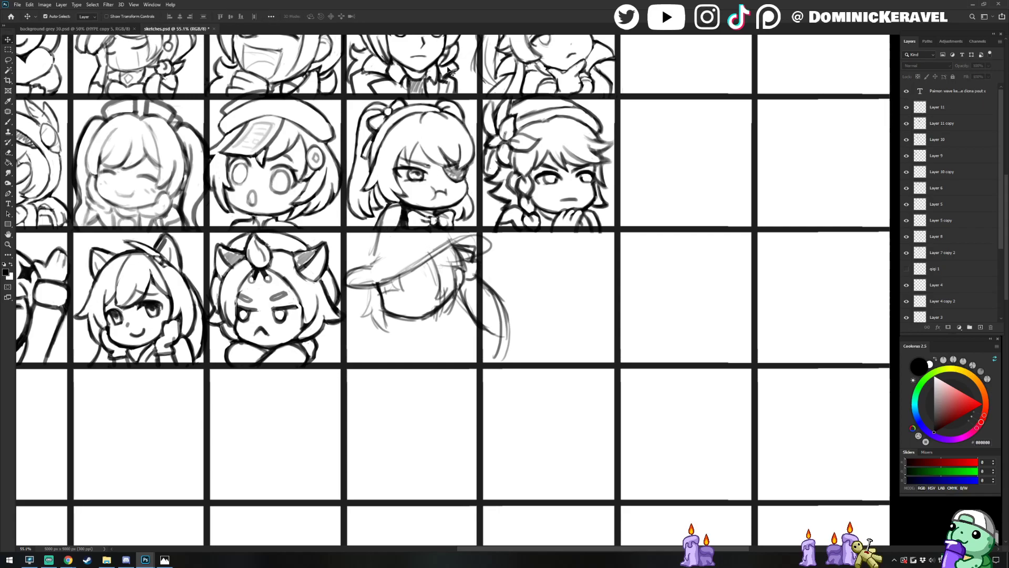
key("alt+Tab")
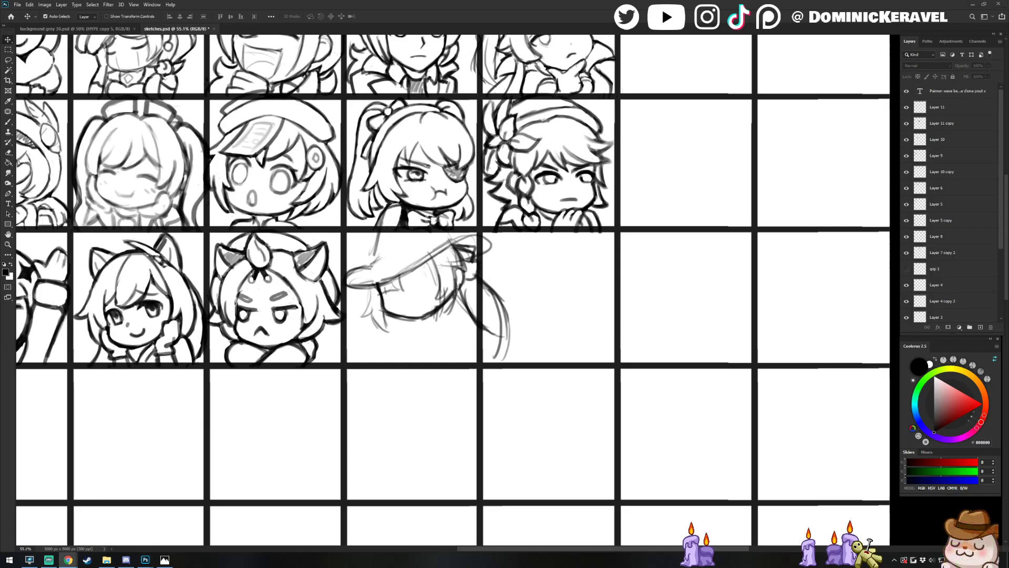
left_click(405, 331)
key("b")
key("v")
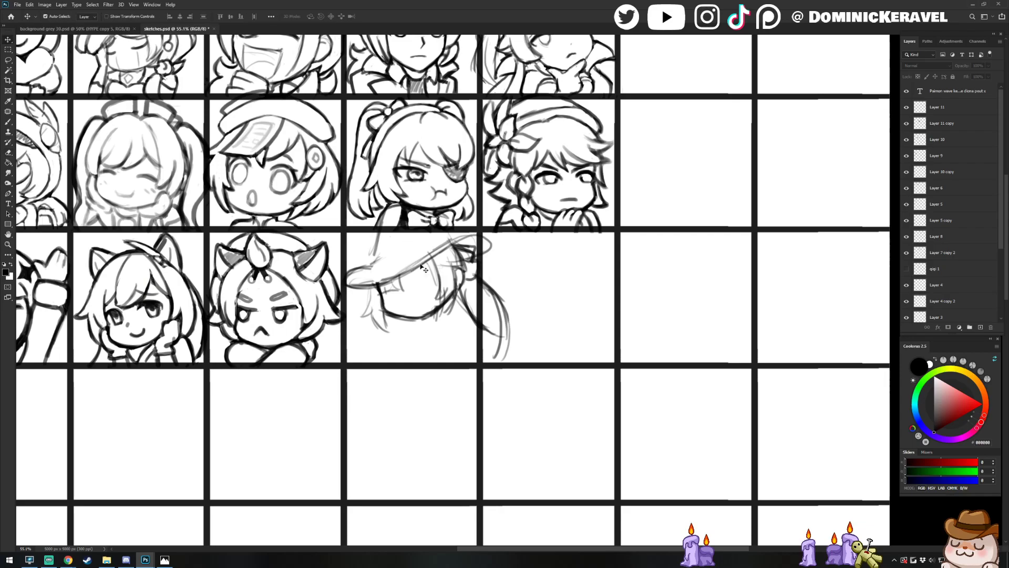
key("b")
left_click(429, 259)
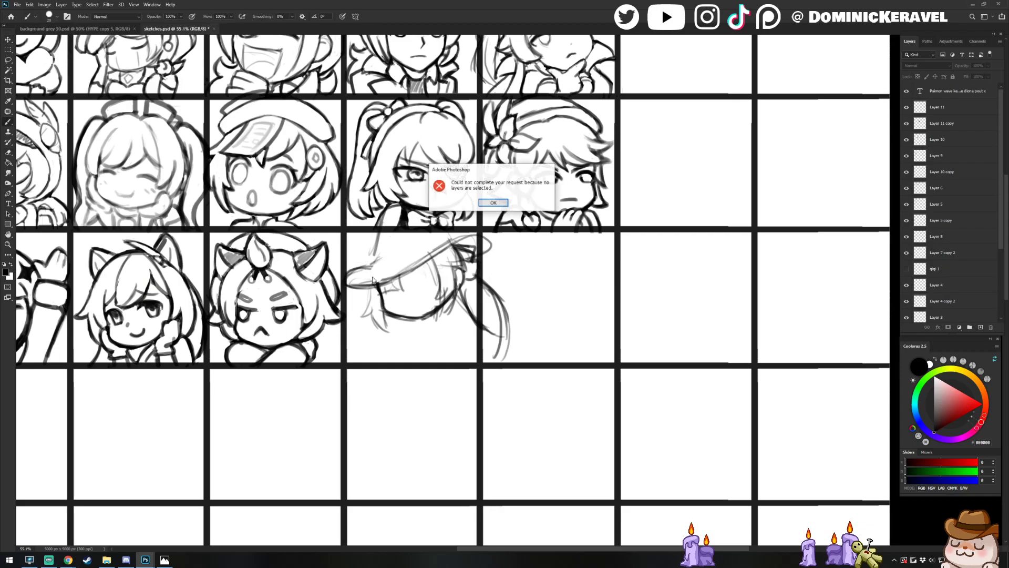
left_click(494, 202)
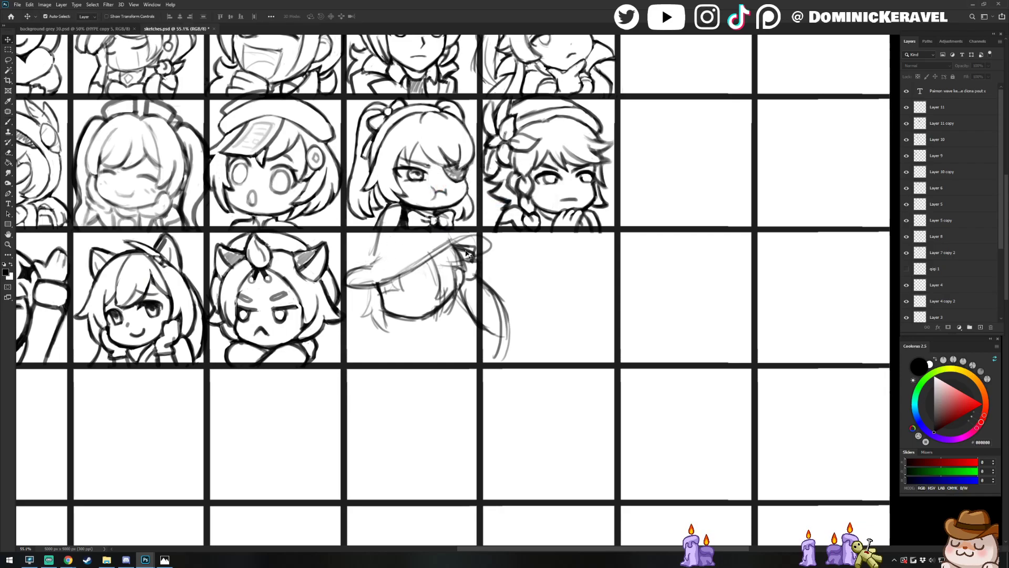
left_click(463, 249, "ctrl")
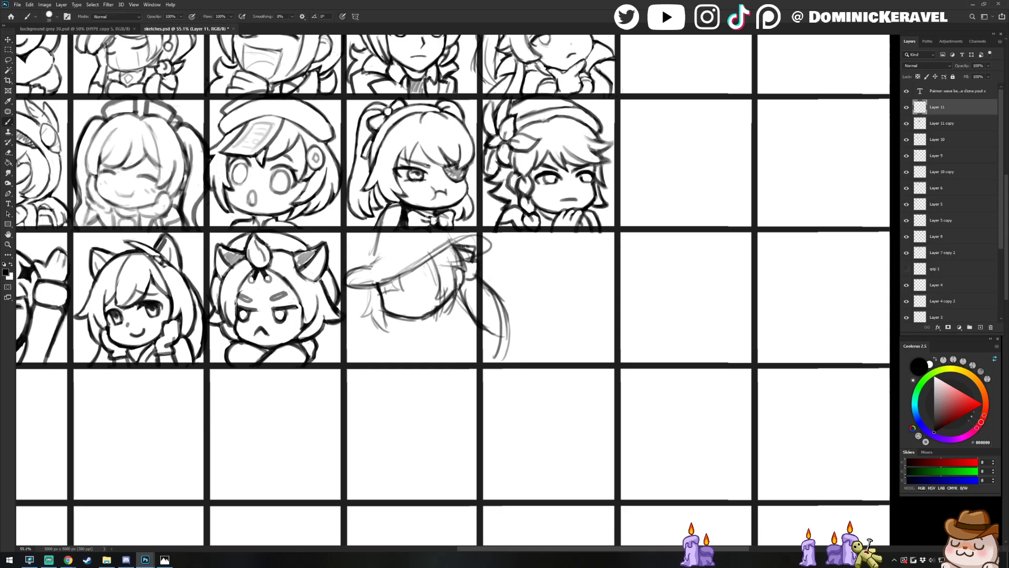
Erase the dark fill of the hair tie under the brim's right end and redraw its outline
key("e")
left_click_drag(464, 246, 474, 250)
key("b")
key("e")
key("b")
key("e")
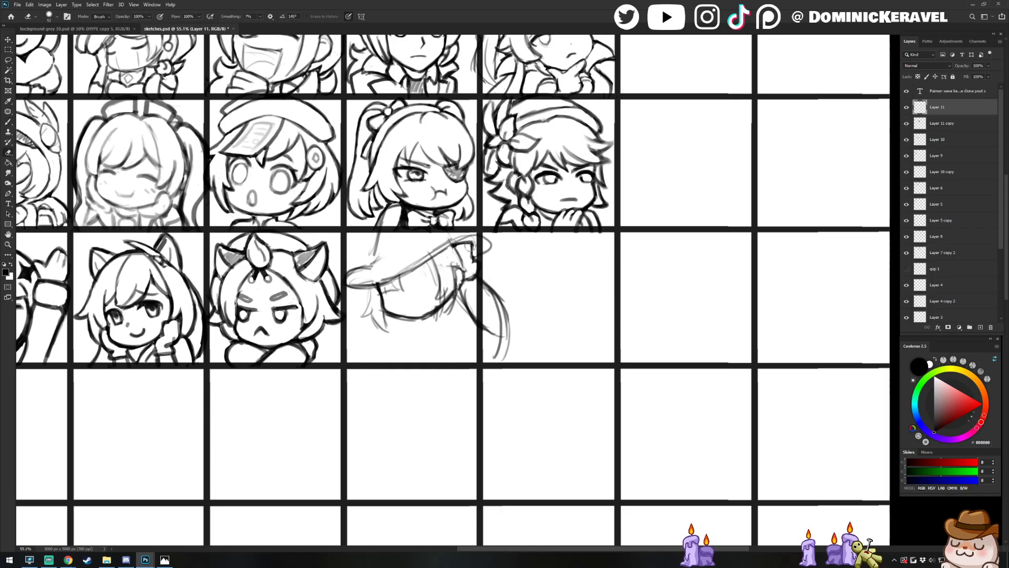
key("b")
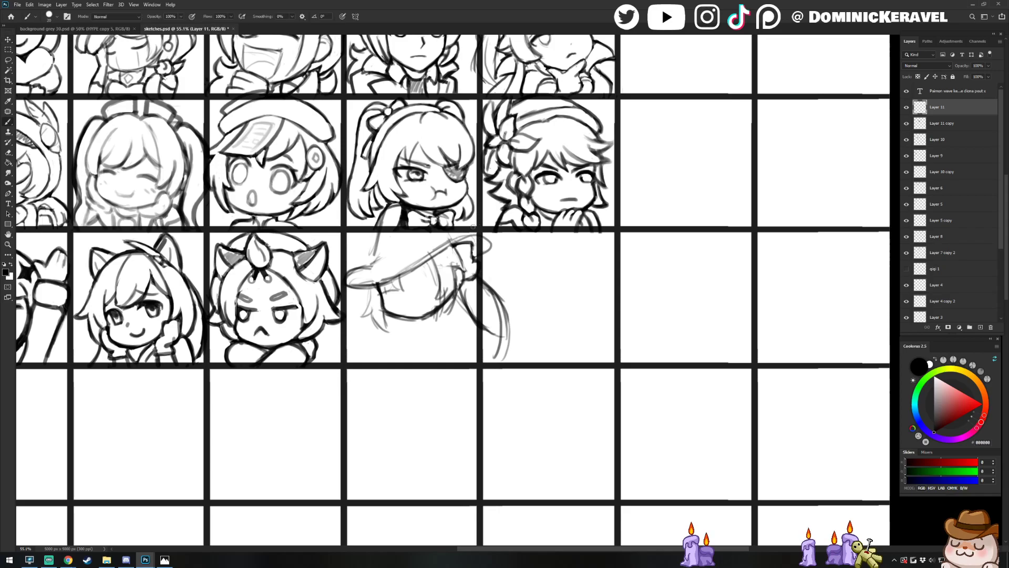
Redraw the right end of the hat brim with bolder curved lines and move the whole sketch down in its cell
mouse_move(449, 245)
left_mouse_down()
mouse_move(467, 236)
mouse_move(486, 252)
left_mouse_up()
left_click_drag(453, 243, 482, 235)
key("e")
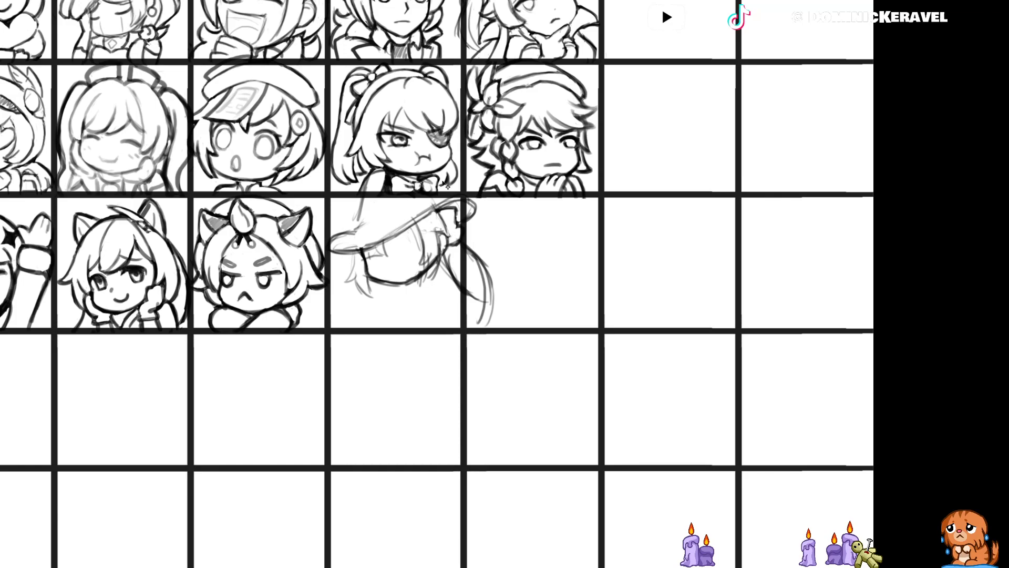
key("f")
left_click_drag(455, 247, 457, 262)
Sketch the hat's crown with a folded tip and a firmer left side, erasing rough lines around the tip
key("b")
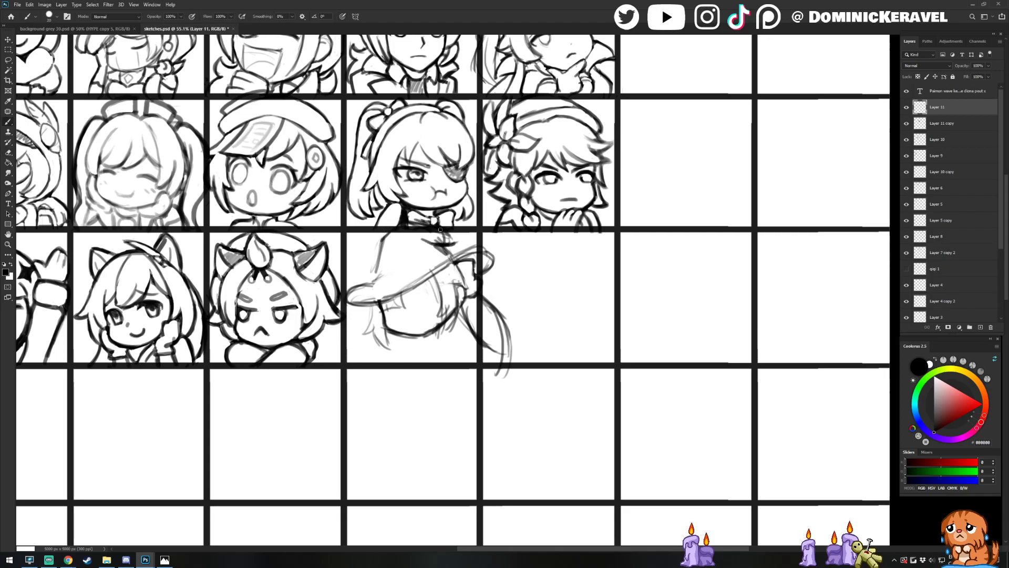
key("e")
left_click_drag(433, 245, 444, 238)
key("b")
key("e")
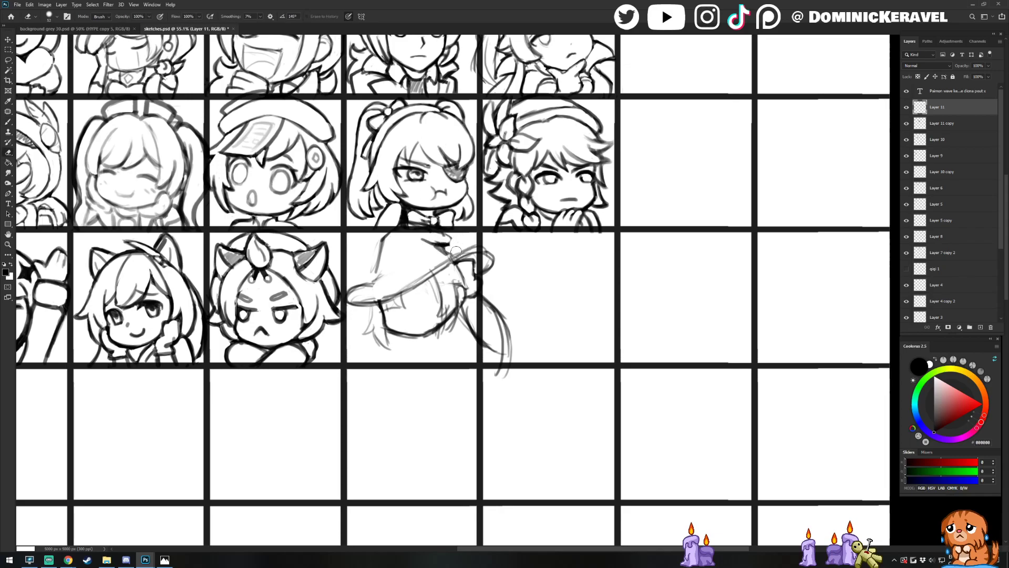
key("b")
left_click_drag(383, 243, 380, 271)
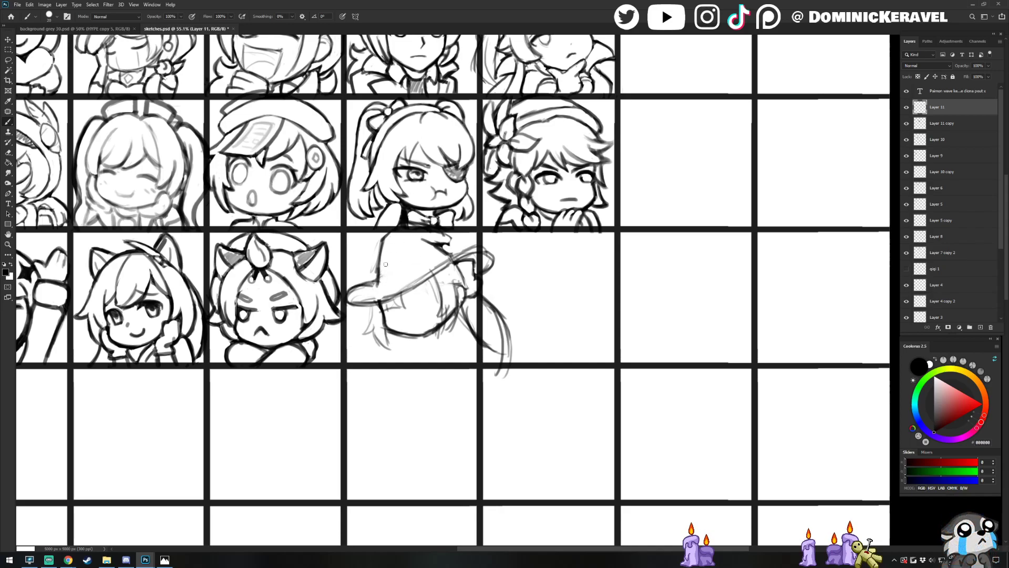
key("e")
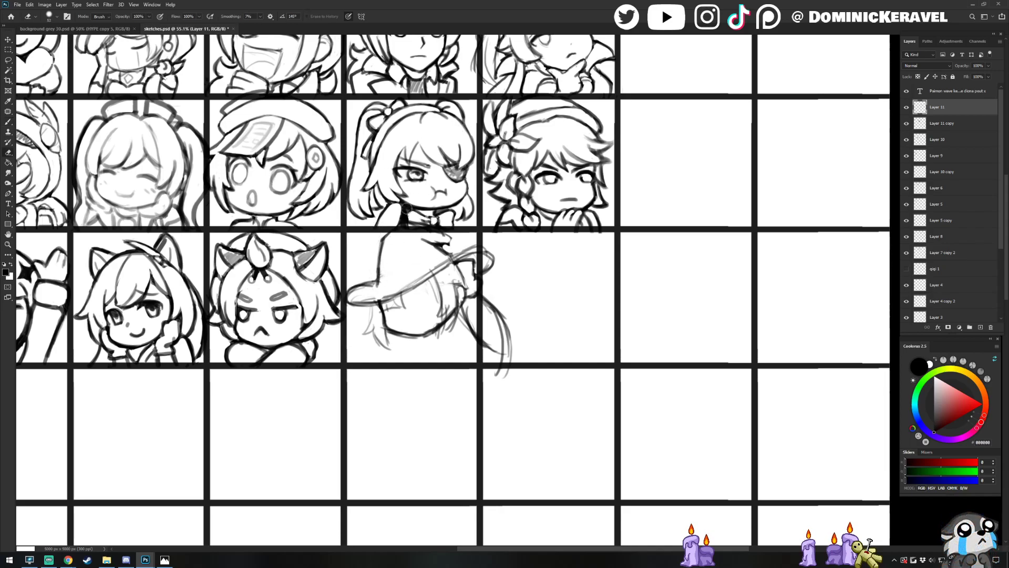
Move the hat character sketch slightly down and right so the crown fits inside its cell, and redraw the crown's top edge
left_click_drag(383, 270, 382, 282, "ctrl")
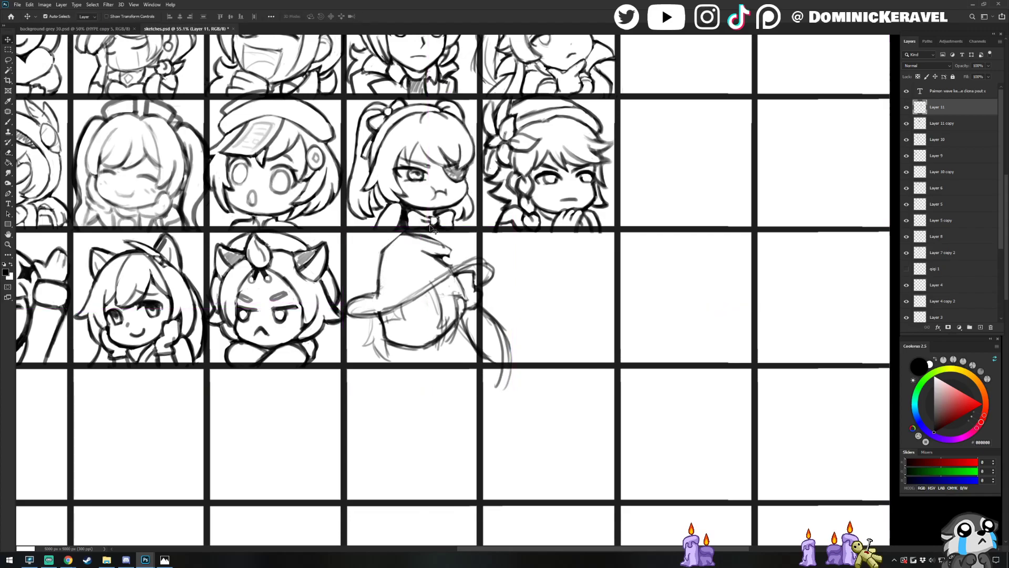
key("ctrl+z")
key("b")
key("e")
left_click_drag(402, 232, 402, 242)
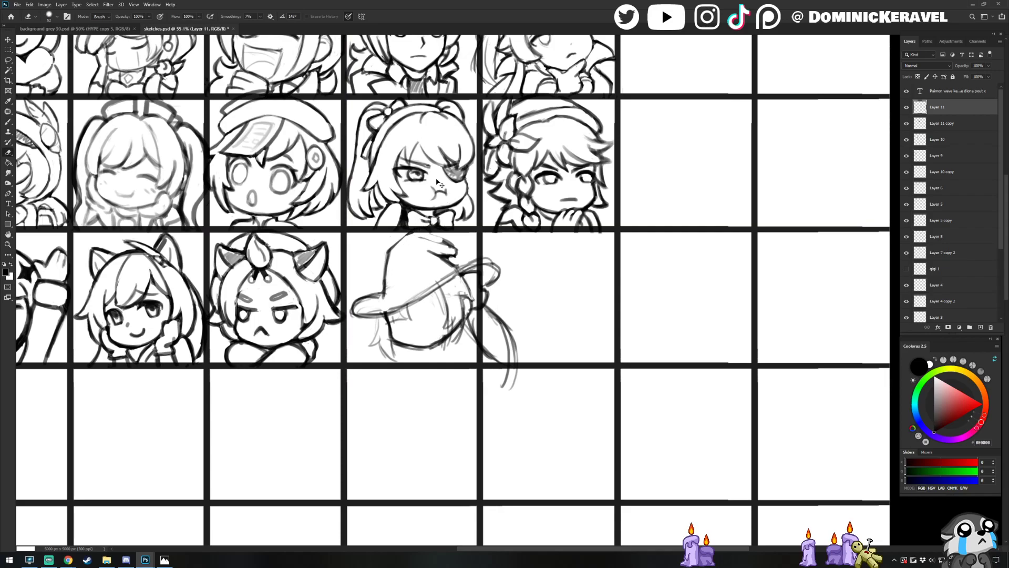
key("b")
key("v")
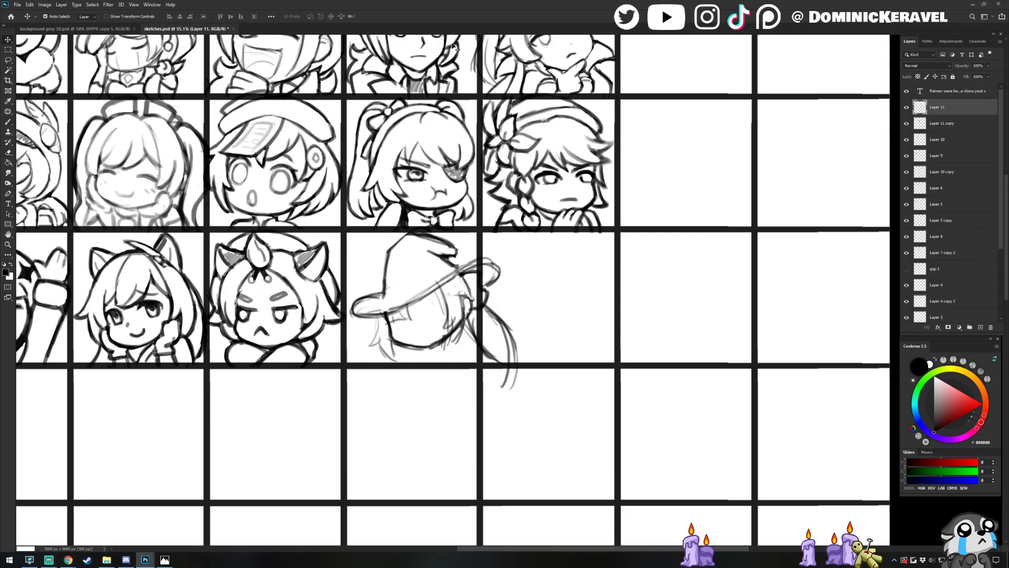
key("alt+Tab")
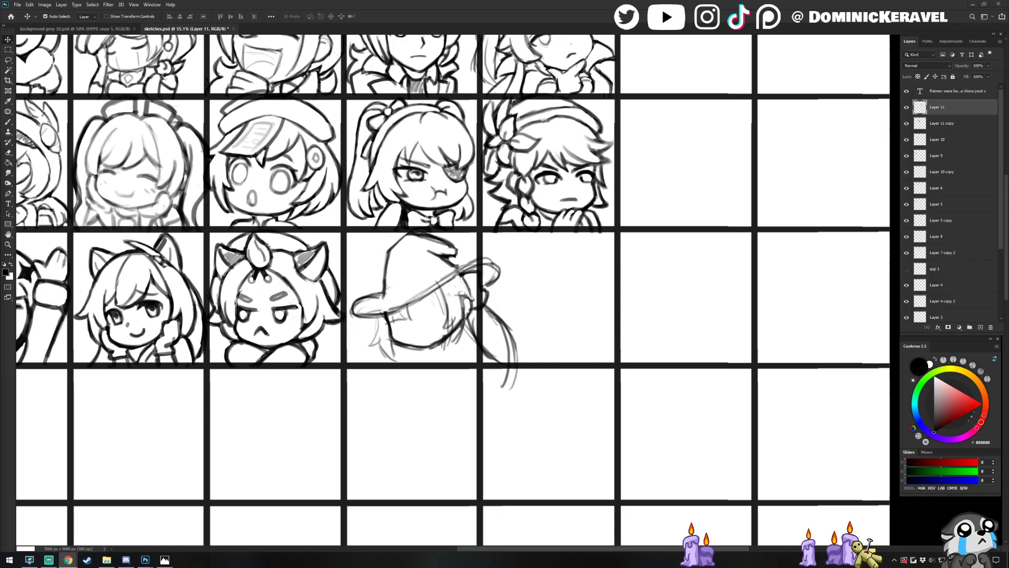
key("alt+Tab")
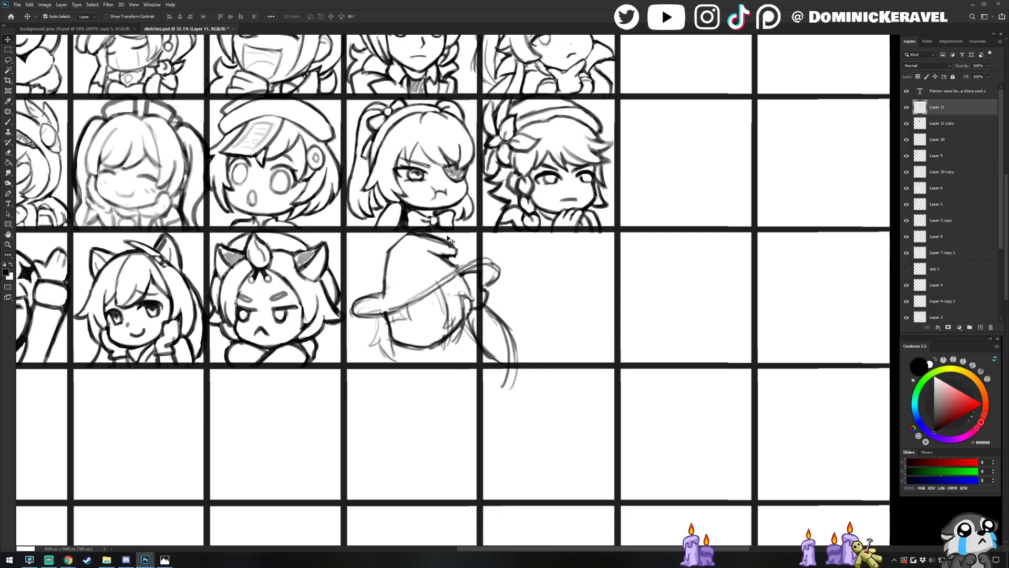
Draw a hat band across the base of the crown, parallel to the slanted brim, and clean up its lines
key("e")
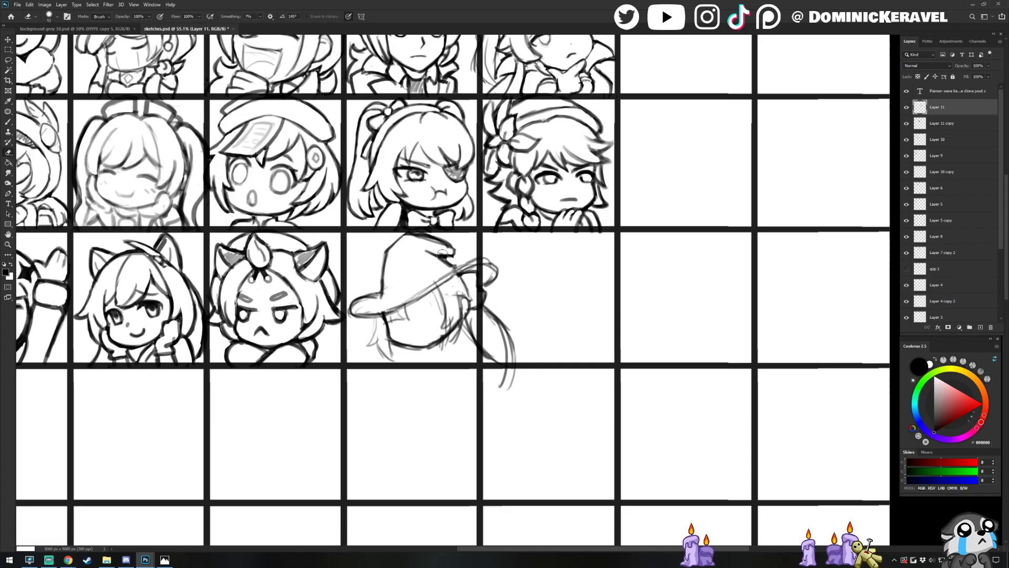
key("b")
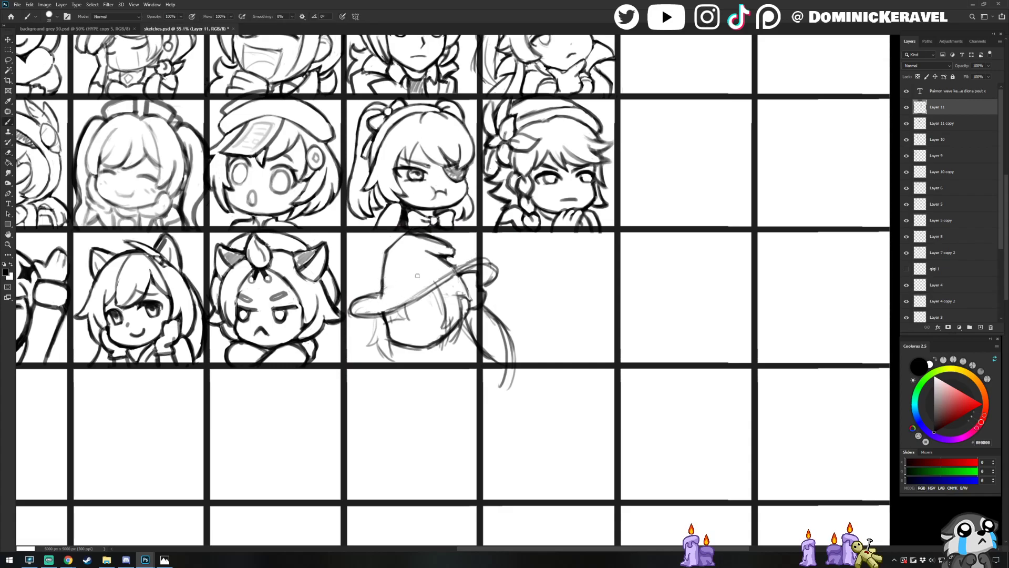
mouse_move(384, 294)
left_mouse_down()
mouse_move(454, 269)
mouse_move(387, 295)
left_mouse_up()
left_click_drag(439, 267, 379, 294)
key("e")
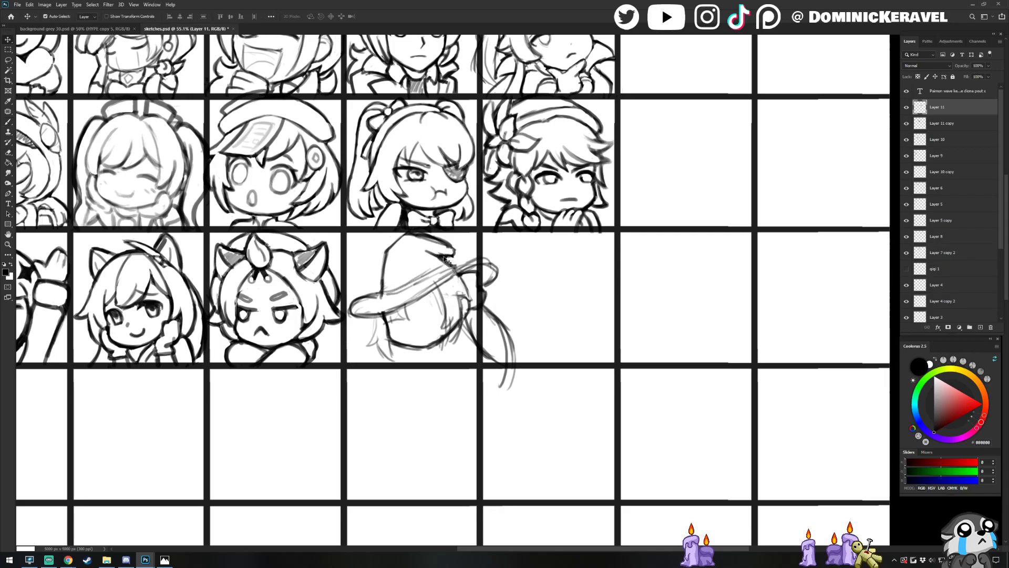
key("b")
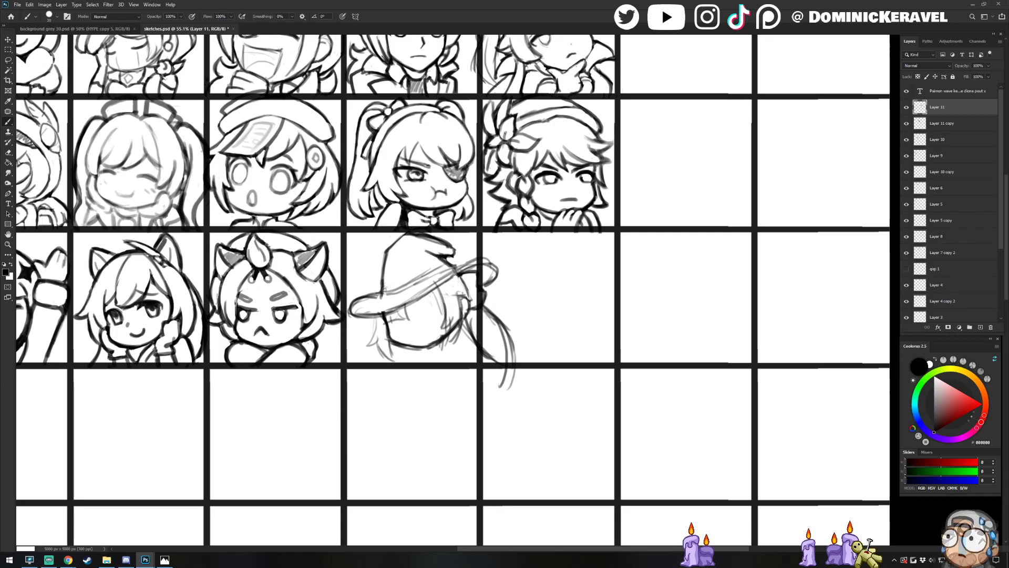
key("e")
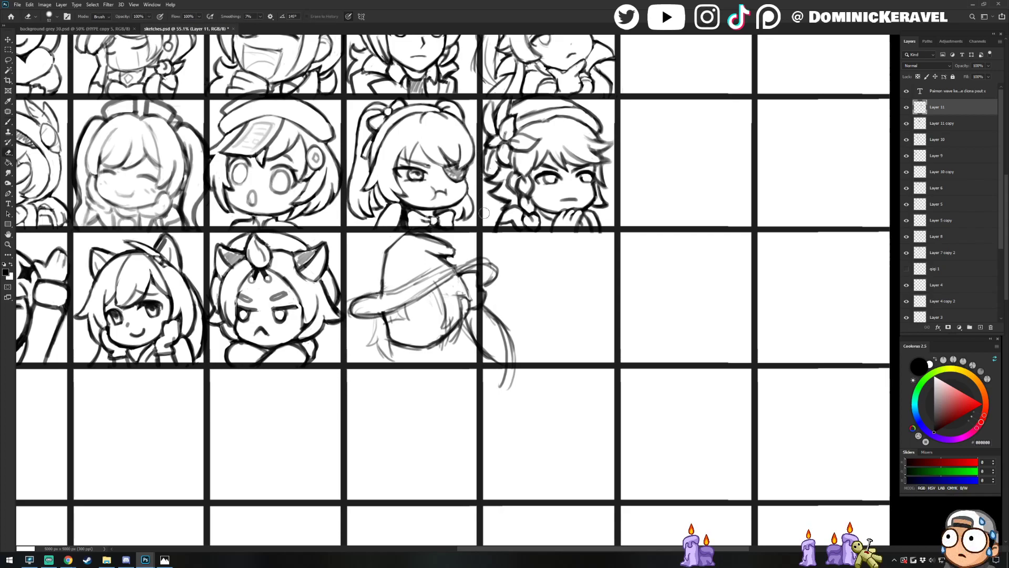
Enlarge the brush and darken the lines along the right end of the hat brim
key("b")
key("bracketright")
mouse_move(439, 284)
left_mouse_down()
mouse_move(457, 270)
mouse_move(493, 271)
mouse_move(482, 261)
mouse_move(457, 268)
left_mouse_up()
key("e")
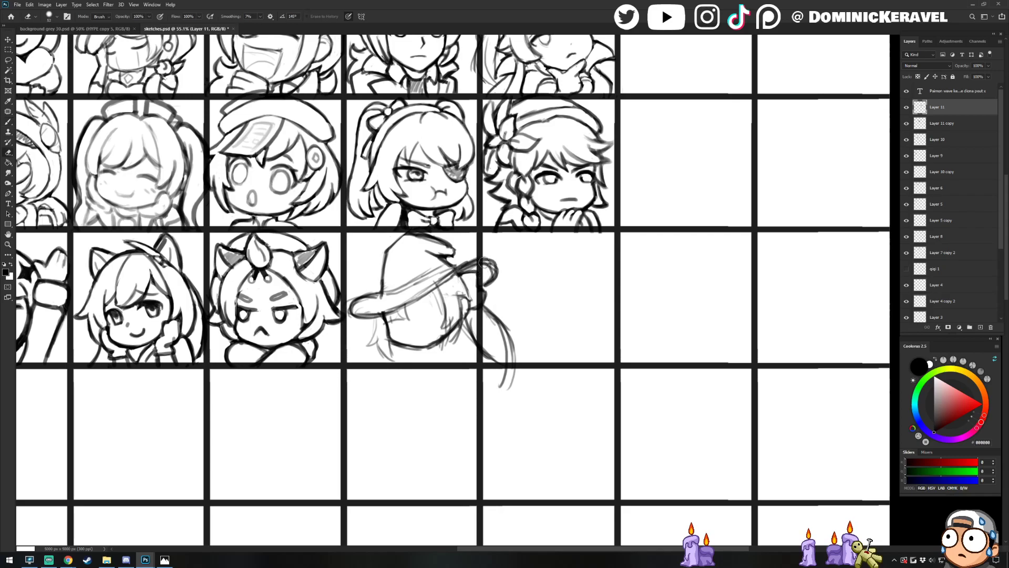
key("b")
Erase the rough hair lines around the lower right edge of the face
key("e")
mouse_move(475, 347)
left_mouse_down()
mouse_move(507, 355)
mouse_move(488, 330)
mouse_move(476, 331)
mouse_move(462, 358)
left_mouse_up()
key("v")
left_click_drag(413, 235, 403, 214)
key("e")
left_click_drag(458, 311, 476, 327)
key("v")
left_click_drag(455, 279, 440, 337)
Rework the short hair strand beside the right cheek and erase the curved ponytail extending into the neighbouring cell
key("b")
key("e")
key("b")
left_click_drag(445, 300, 441, 315)
mouse_move(446, 297)
left_mouse_down()
mouse_move(432, 330)
mouse_move(457, 284)
left_mouse_up()
key("e")
mouse_move(459, 295)
left_mouse_down()
mouse_move(484, 293)
mouse_move(536, 335)
mouse_move(512, 345)
left_mouse_up()
key("b")
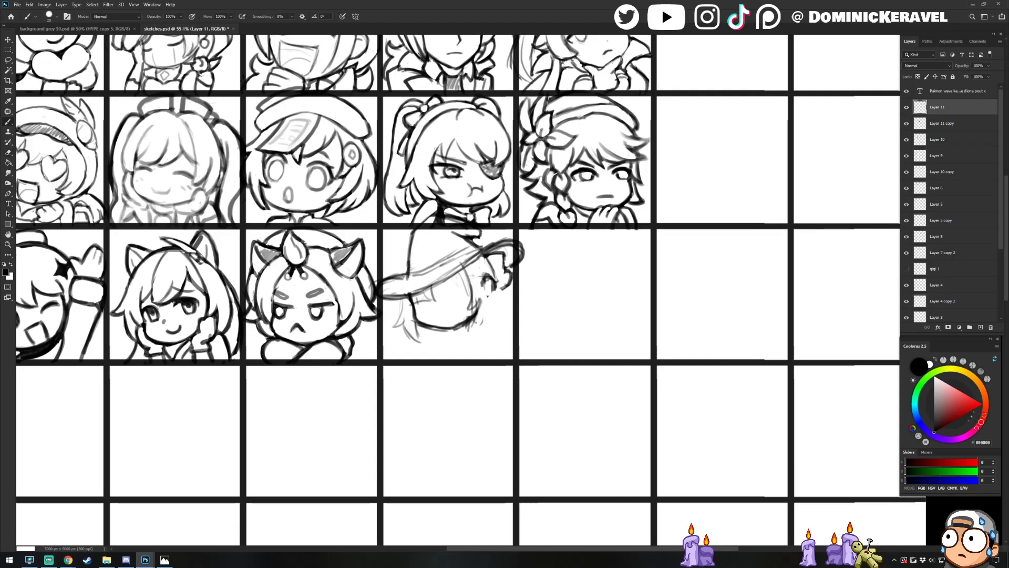
Redraw the side hair lock from the brim down to the right cheek, alternating brush strokes with erasing stray marks
key("e")
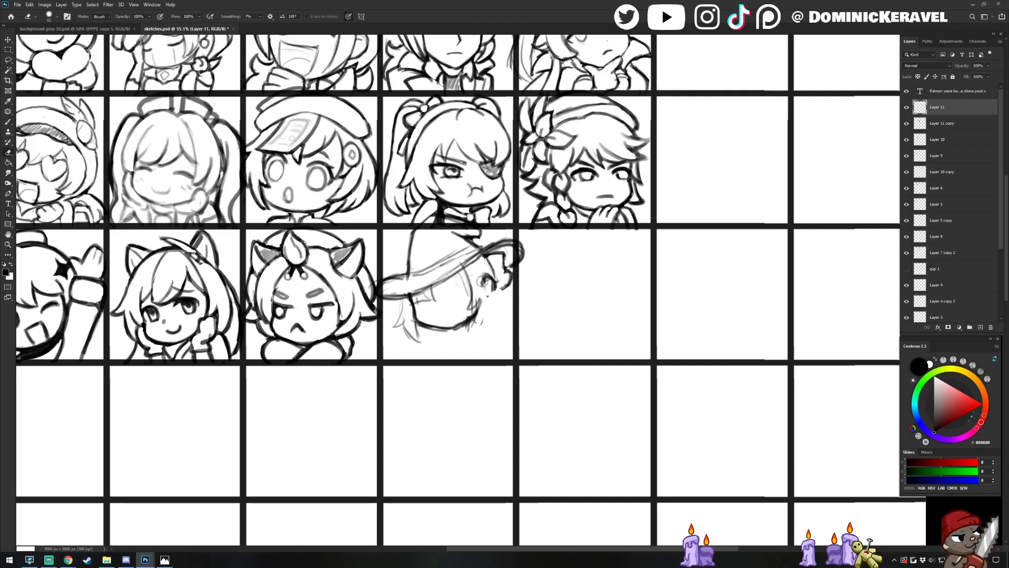
key("b")
left_click_drag(494, 285, 489, 299)
key("e")
key("b")
key("e")
key("b")
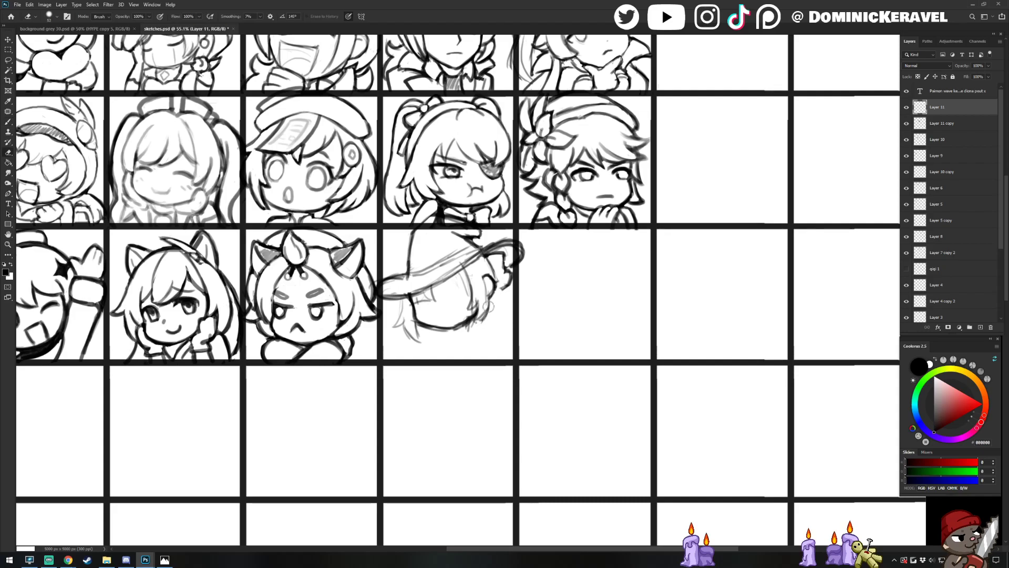
key("e")
key("b")
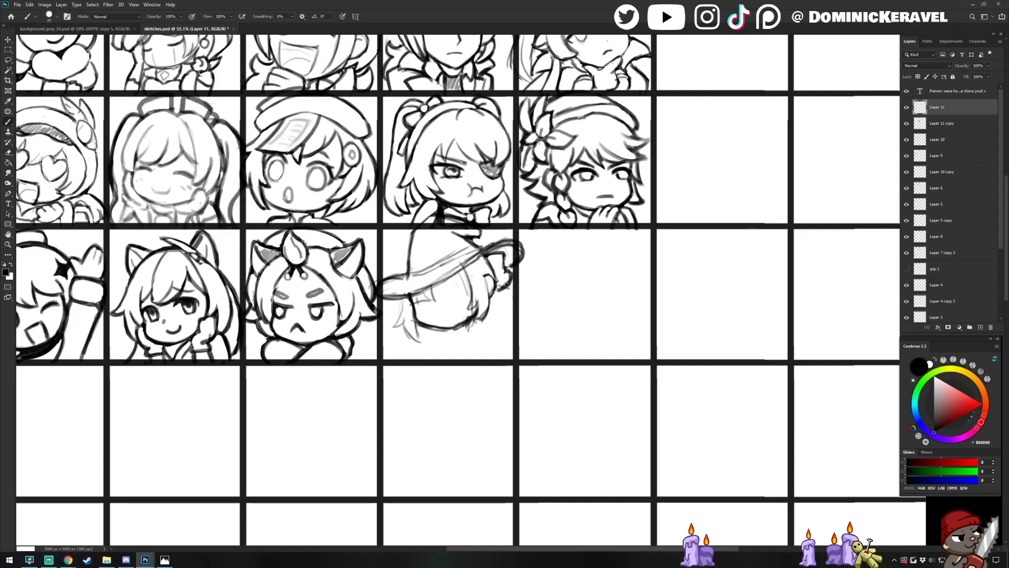
Sketch a new ponytail hanging down from the hair tie beside the face, kept within the character's own cell
left_click_drag(509, 299, 512, 351)
left_click_drag(494, 304, 482, 360)
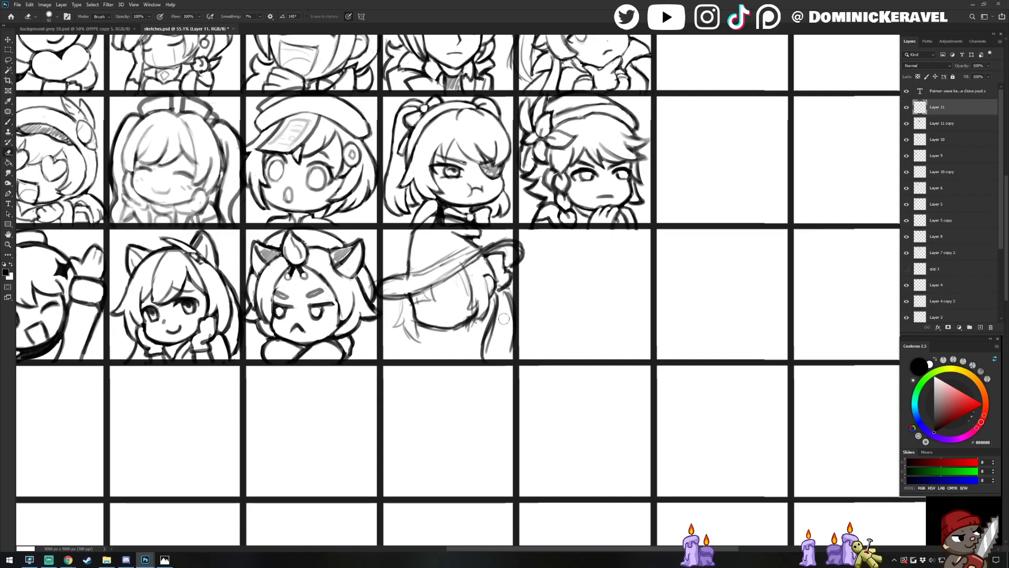
key("b")
left_click_drag(511, 314, 514, 365)
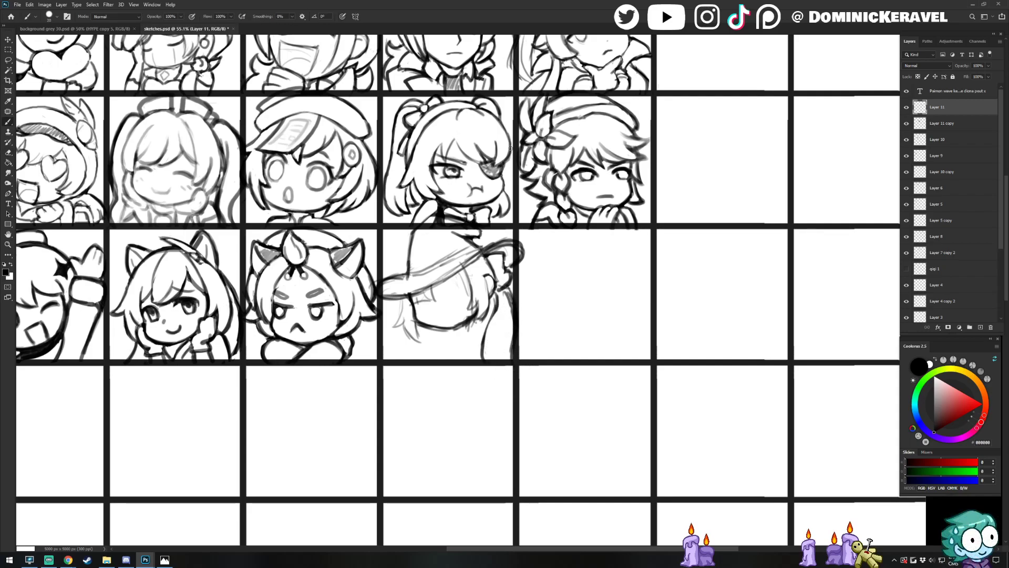
Redraw the ponytail as a thicker curved strand falling to the cell's lower edge, erasing rough lines between brush strokes
key("e")
key("b")
mouse_move(493, 306)
left_mouse_down()
mouse_move(493, 343)
mouse_move(491, 309)
mouse_move(485, 336)
mouse_move(488, 362)
left_mouse_up()
key("e")
key("b")
mouse_move(495, 294)
left_mouse_down()
mouse_move(489, 345)
mouse_move(495, 292)
mouse_move(491, 319)
mouse_move(516, 316)
mouse_move(504, 287)
mouse_move(508, 369)
left_mouse_up()
key("e")
key("b")
key("e")
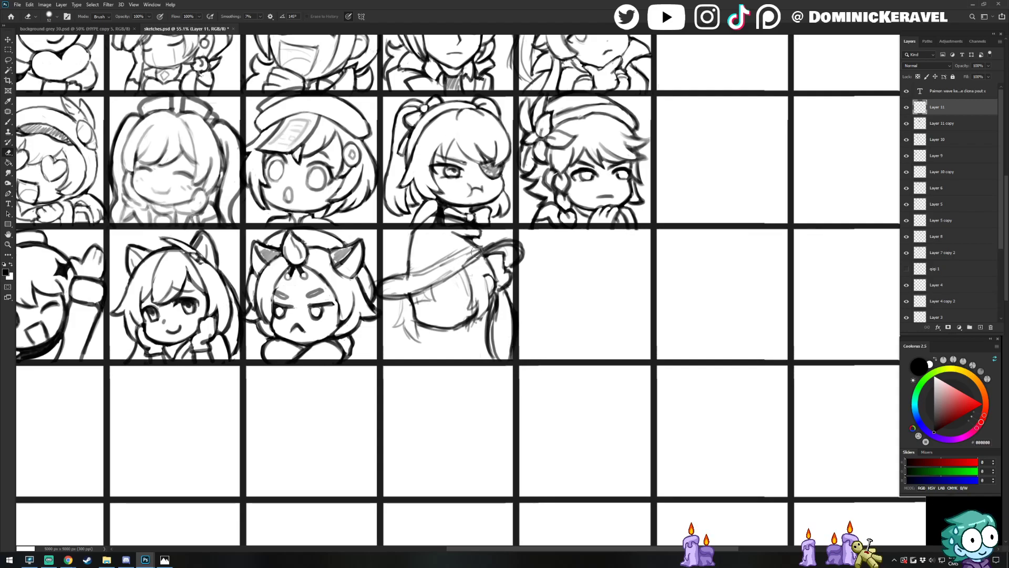
Erase the rough lines around the hat brim and sketch curved fringe strands across the forehead
left_click_drag(457, 264, 394, 289)
key("b")
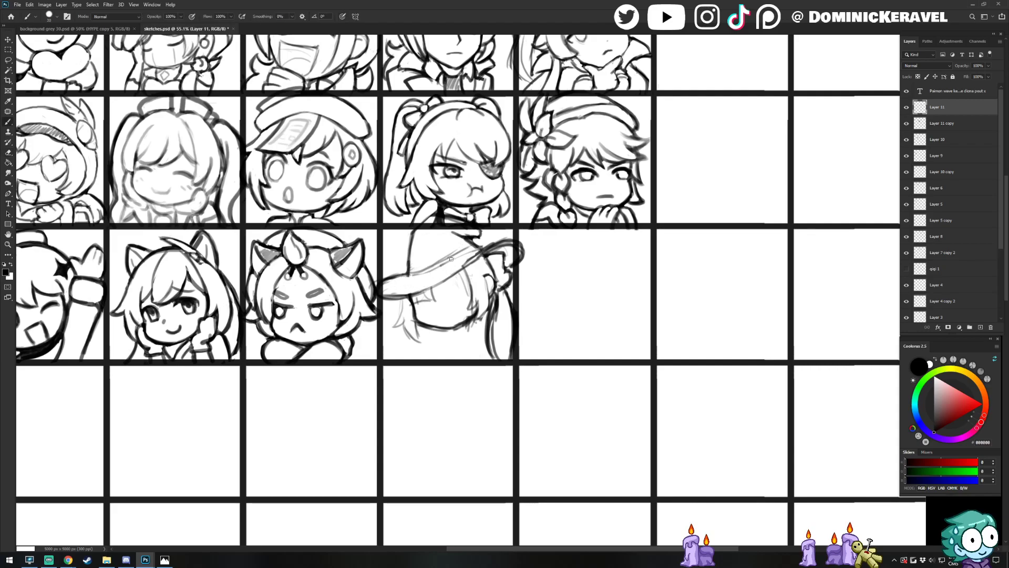
key("e")
key("b")
left_click_drag(443, 280, 485, 286)
key("ctrl+z")
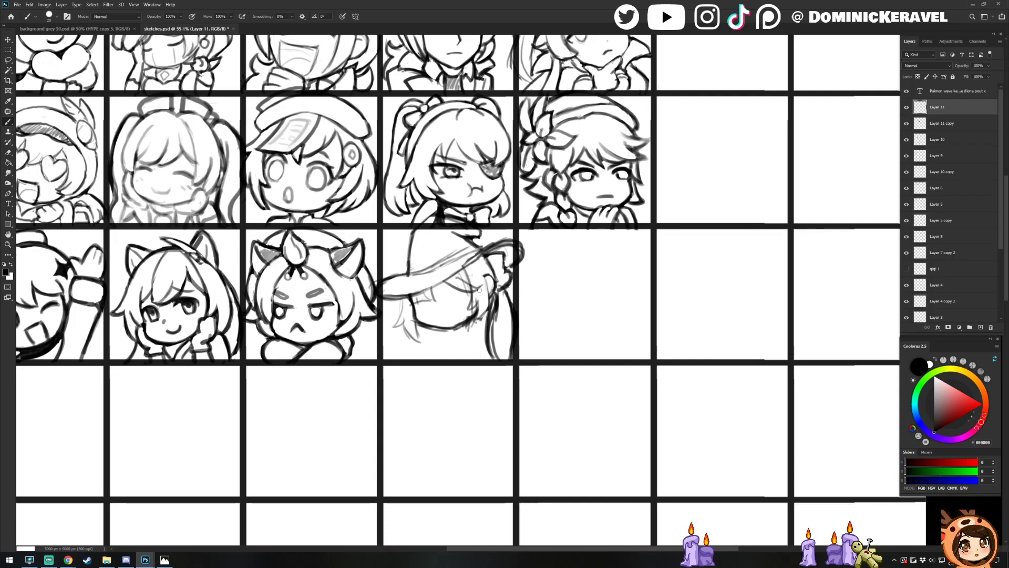
Reshape the hair lock beside the right cheek, erasing its stray lines down to the jaw
key("e")
key("b")
key("e")
mouse_move(475, 297)
left_mouse_down()
mouse_move(476, 319)
mouse_move(461, 322)
left_mouse_up()
key("b")
key("e")
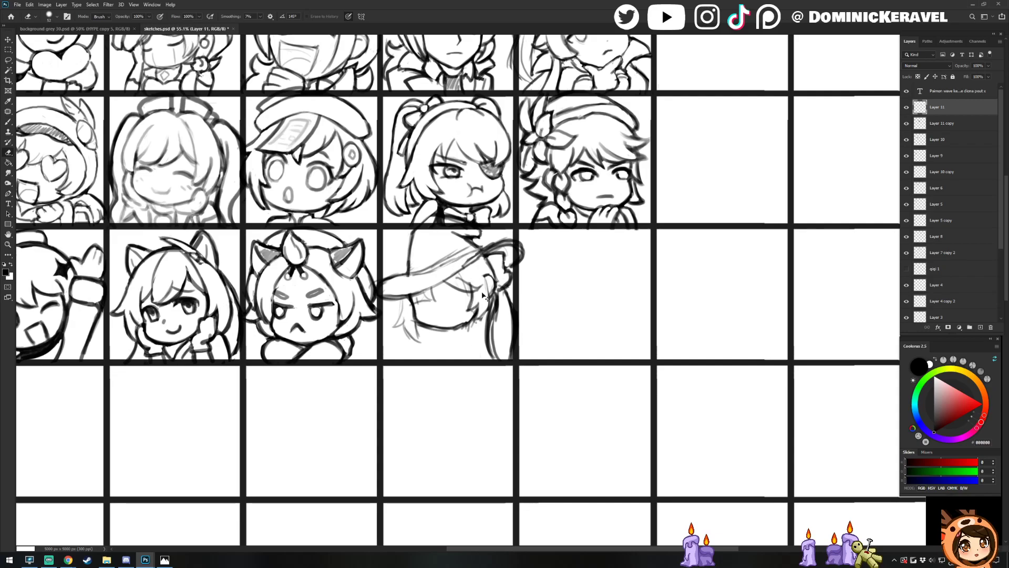
key("b")
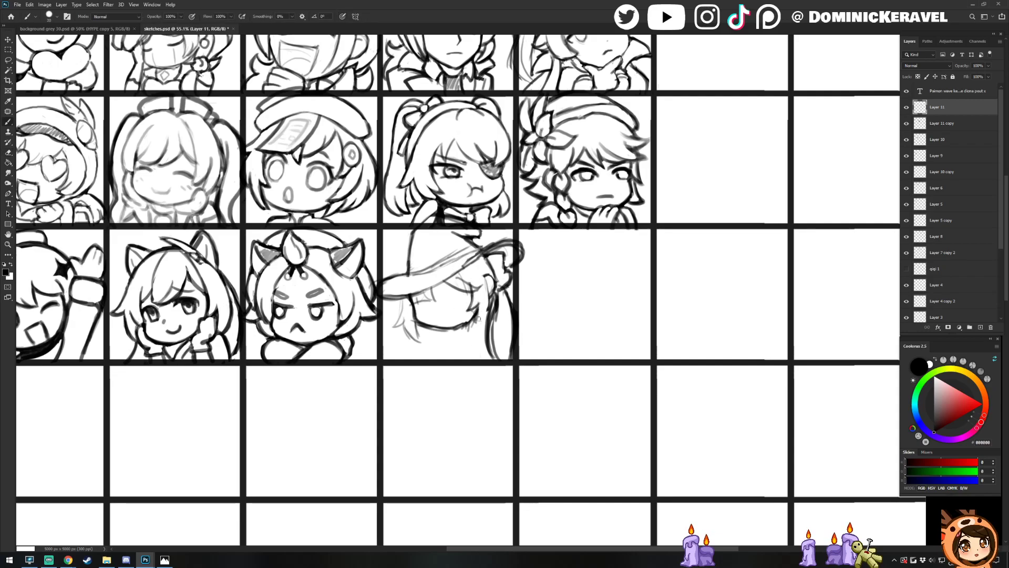
Clean up the side hair between the hat brim and the right cheek, alternating erasing with small brush touch-ups
key("e")
key("b")
key("e")
key("b")
key("e")
mouse_move(483, 274)
left_mouse_down()
mouse_move(480, 295)
mouse_move(482, 274)
mouse_move(487, 292)
left_mouse_up()
key("b")
key("e")
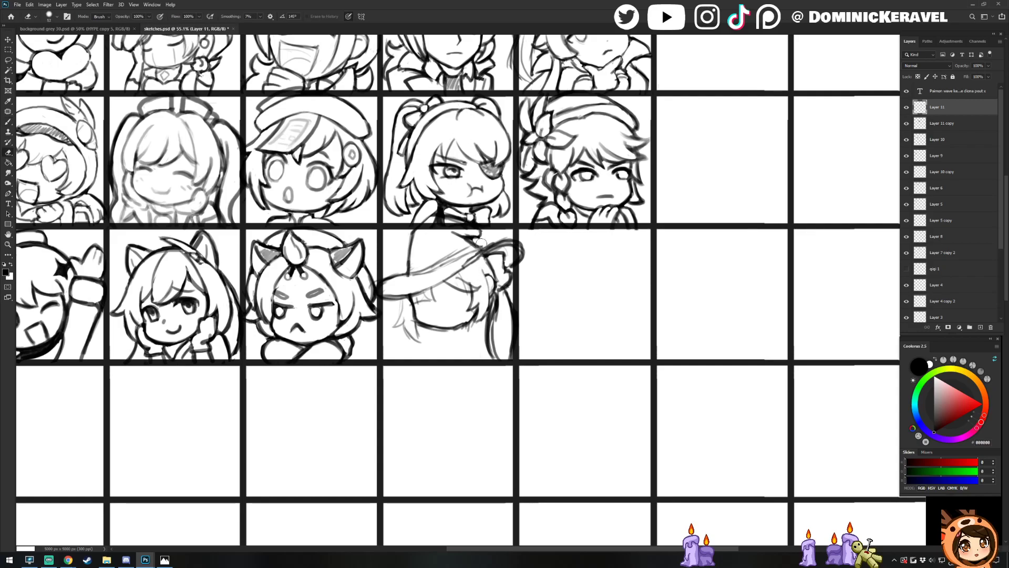
key("b")
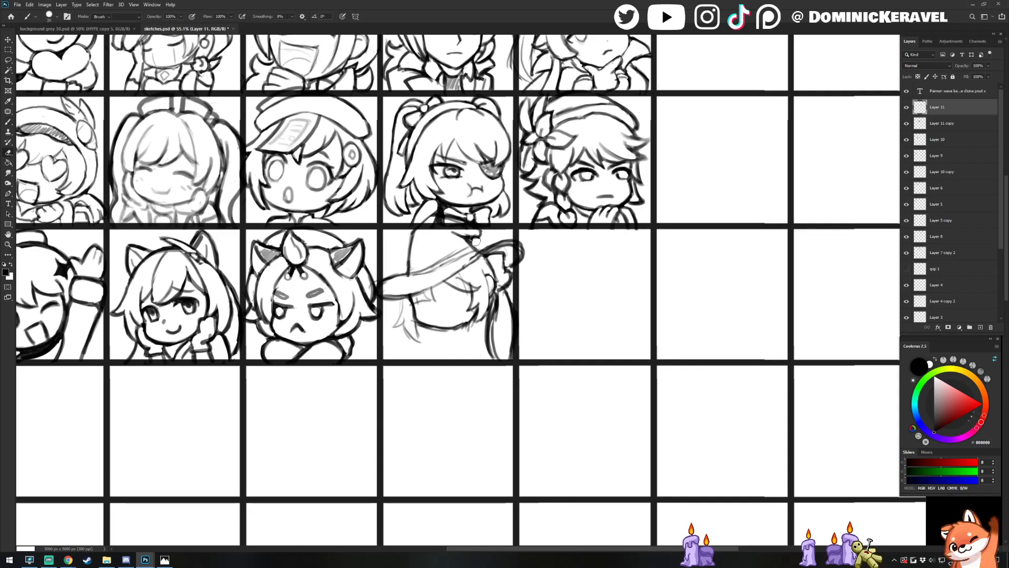
key("v")
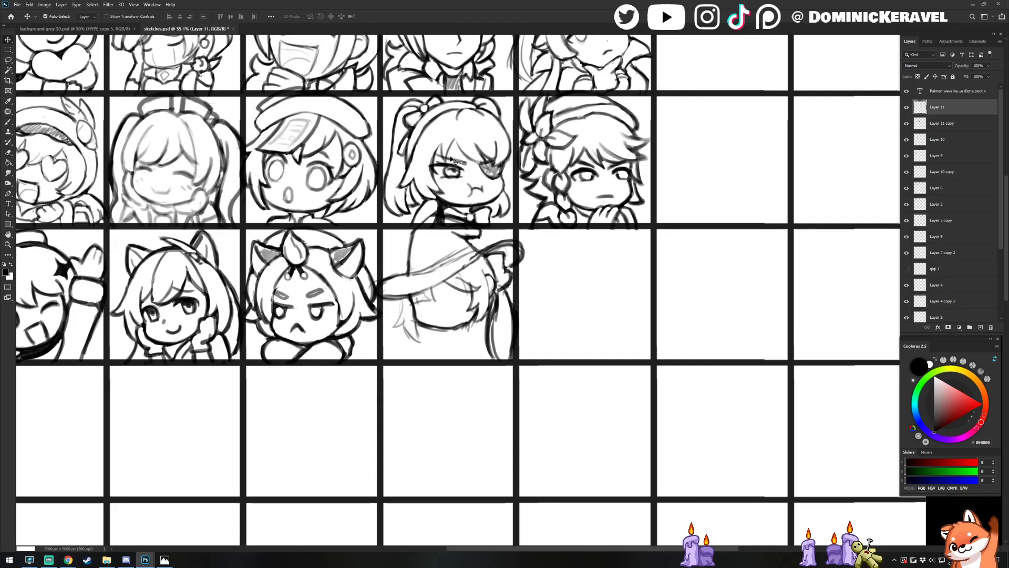
key("b")
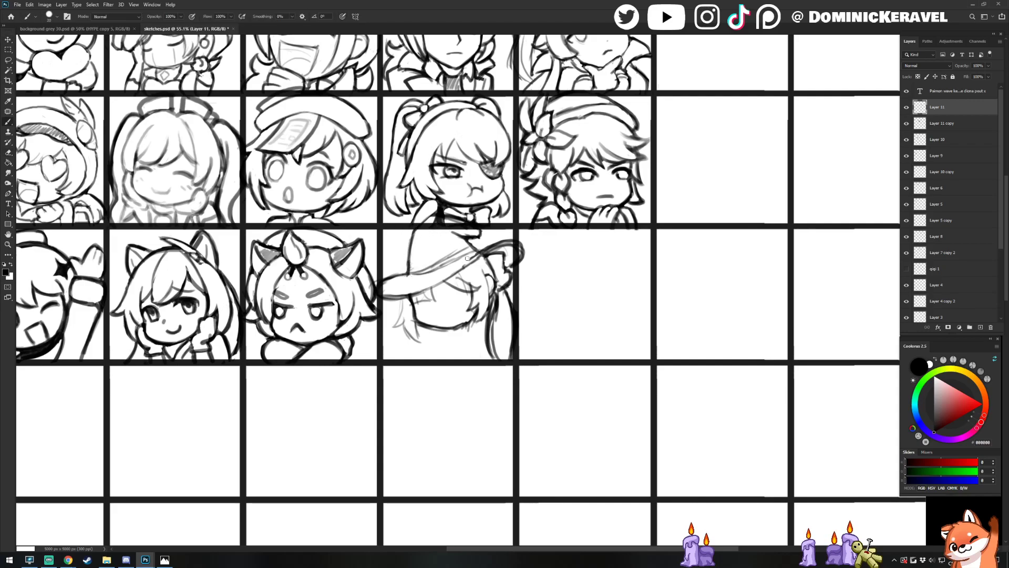
key("e")
key("v")
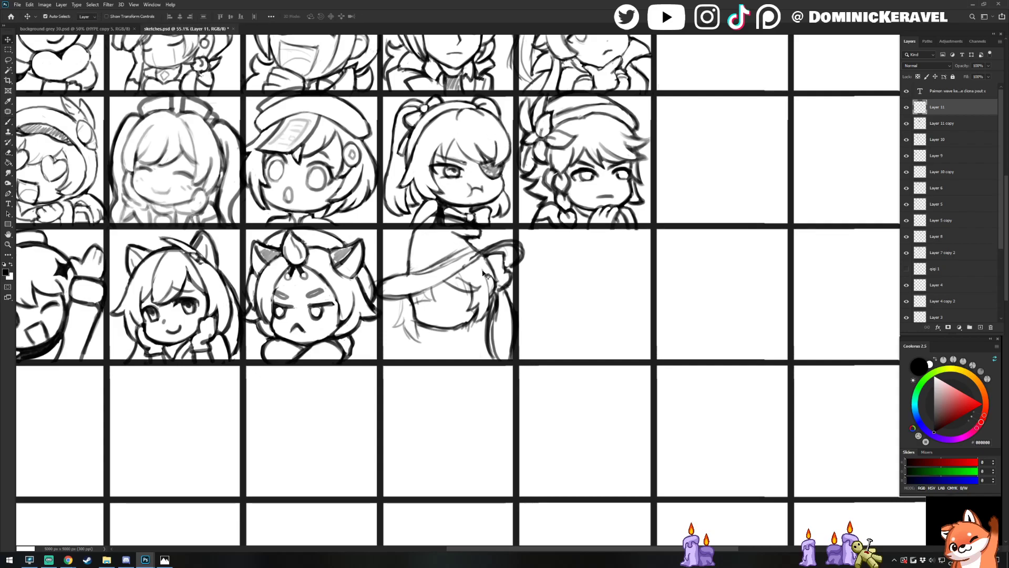
key("e")
key("b")
Darken the left contour of the face and tidy the fringe lines beneath the hat brim
left_click_drag(459, 296, 435, 243)
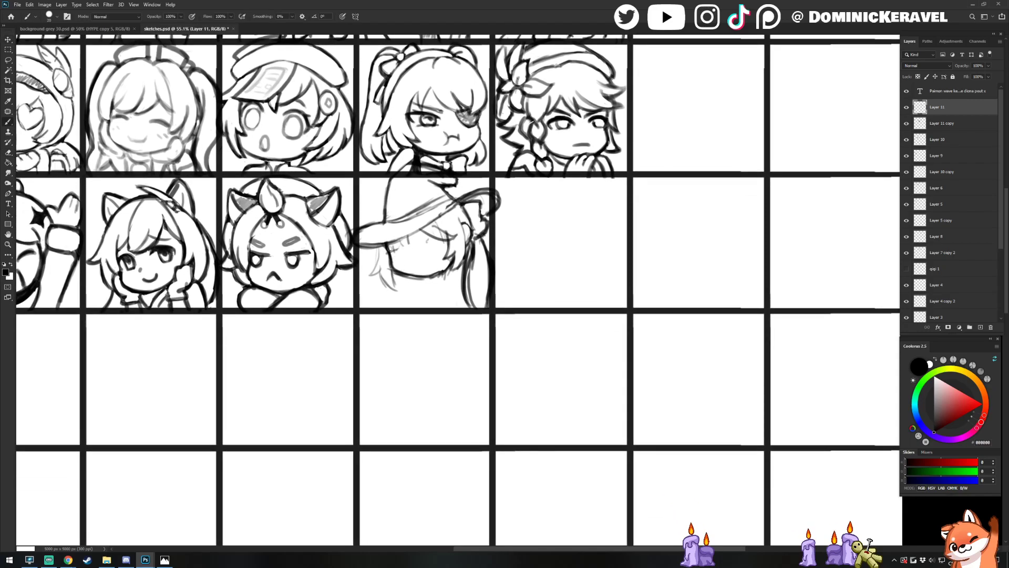
key("e")
key("b")
mouse_move(389, 254)
left_mouse_down()
mouse_move(414, 277)
mouse_move(402, 276)
mouse_move(461, 233)
mouse_move(448, 283)
left_mouse_up()
key("e")
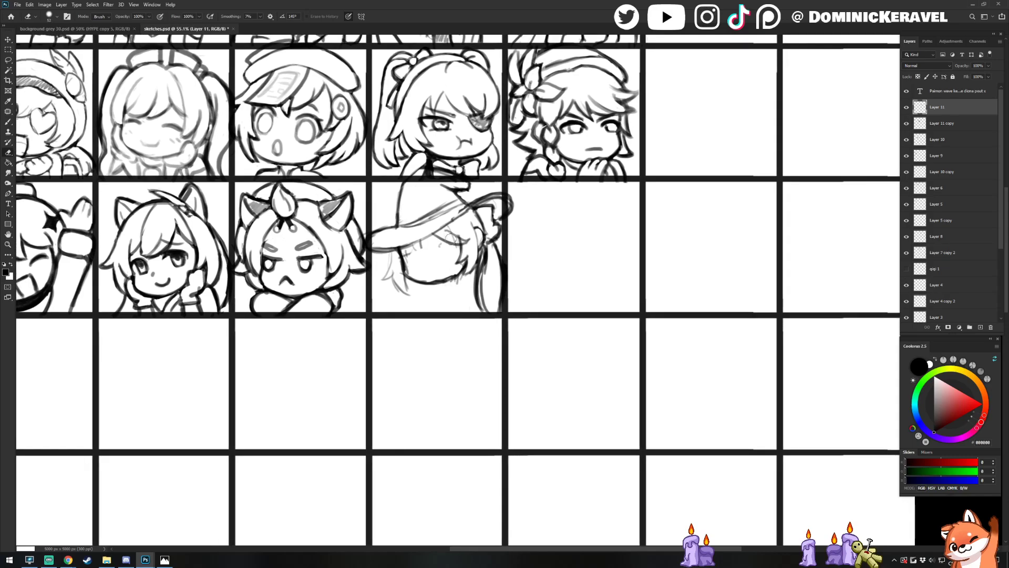
key("b")
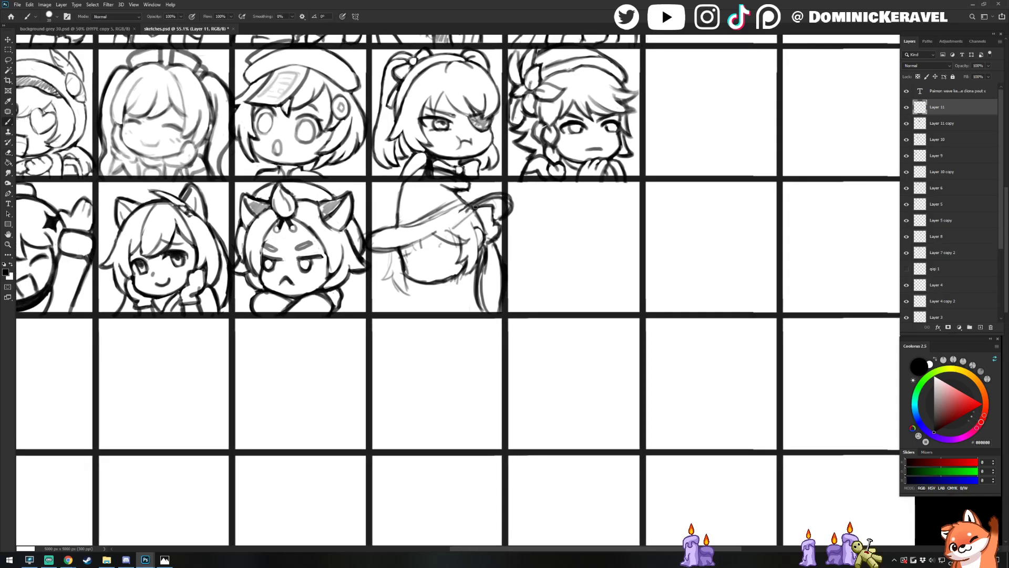
key("e")
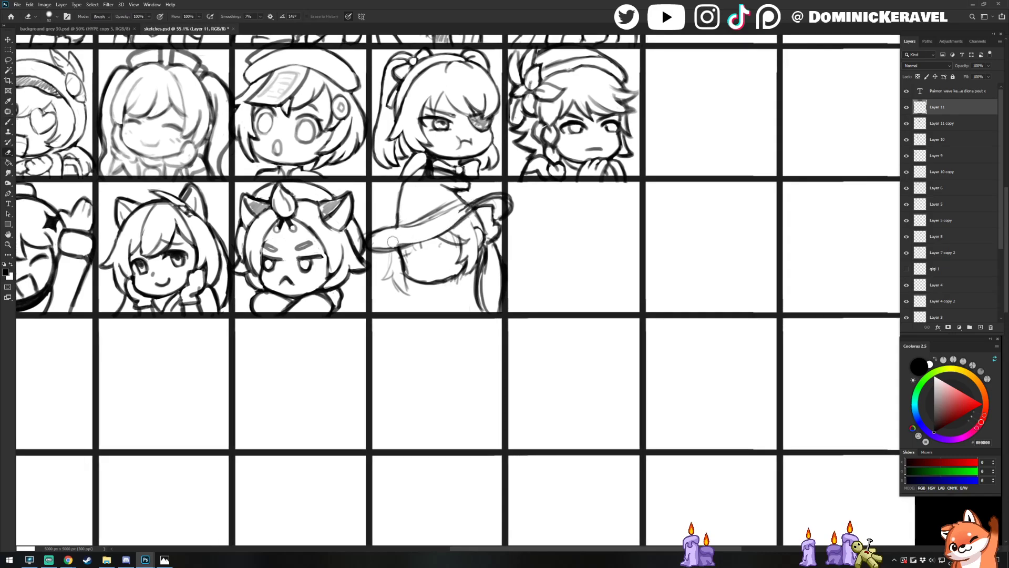
key("b")
key("e")
key("b")
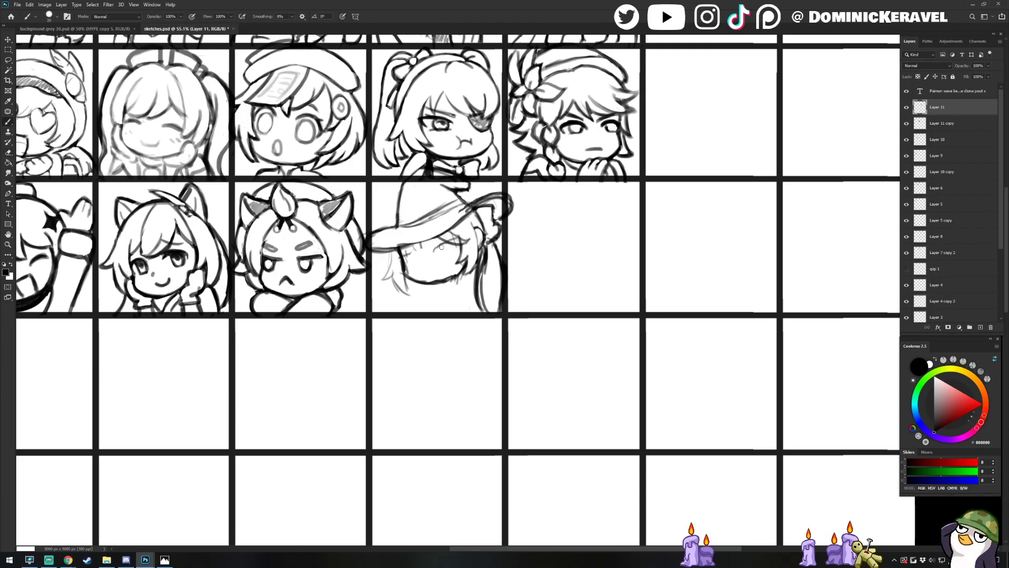
Draw both eyes with upper lash lines and dark pupils beneath the fringe
left_click_drag(441, 244, 433, 247)
left_click_drag(418, 252, 399, 255)
key("ctrl+z")
key("e")
key("b")
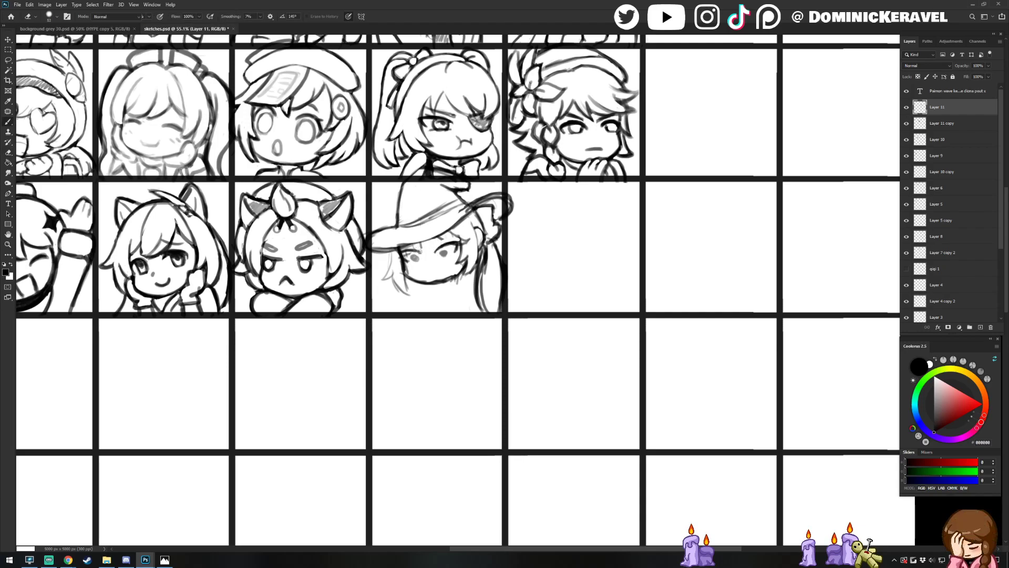
key("e")
key("b")
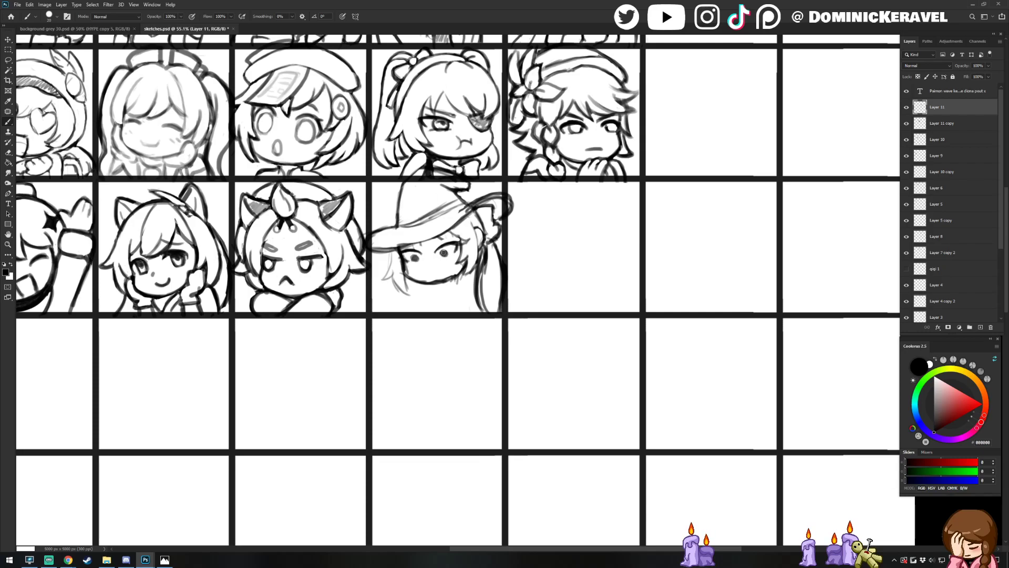
Redraw the chin line as a cleaner curve and erase the stray marks beneath the jaw
key("e")
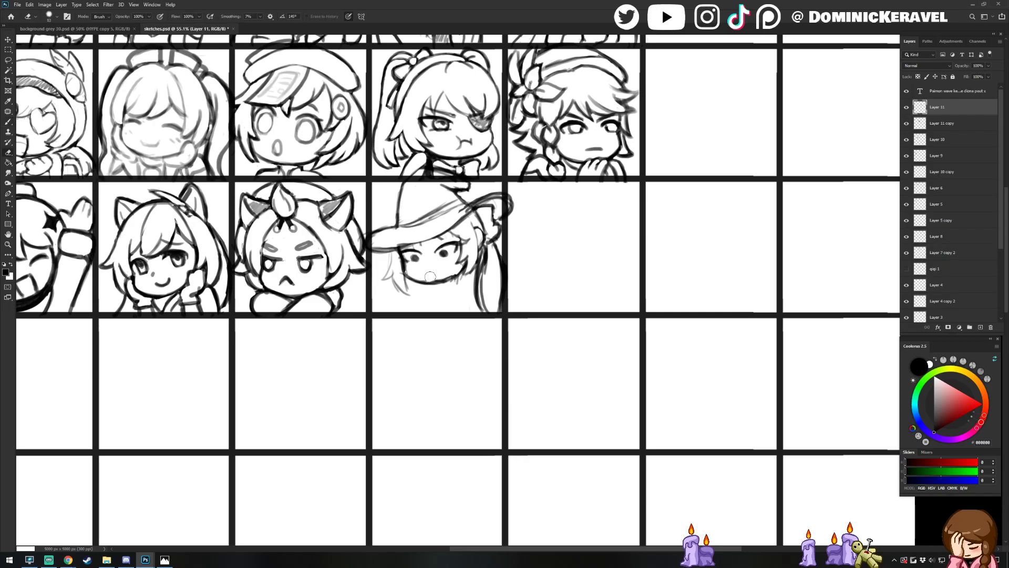
key("b")
mouse_move(432, 283)
left_mouse_down()
mouse_move(463, 272)
mouse_move(447, 280)
left_mouse_up()
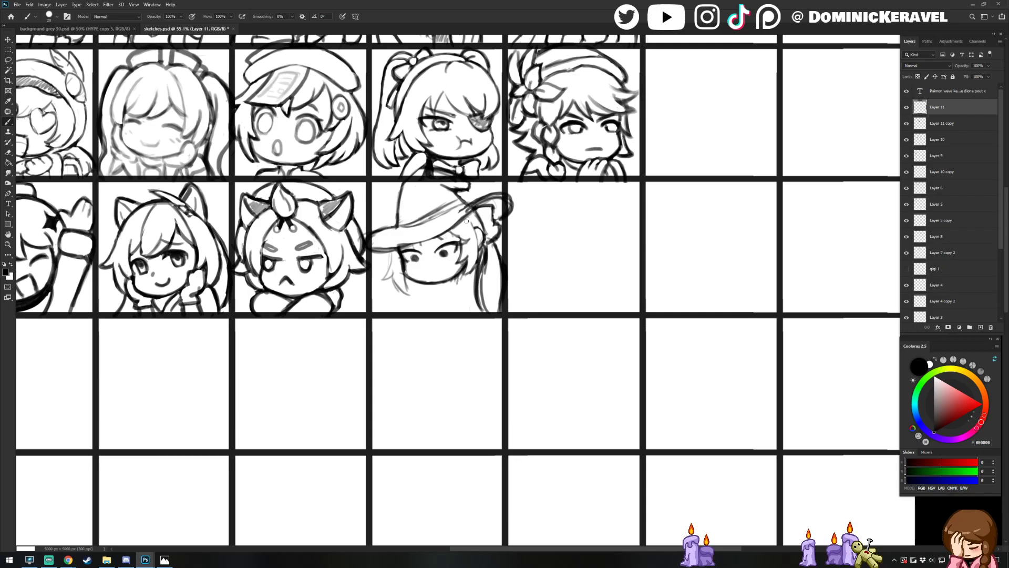
key("e")
key("b")
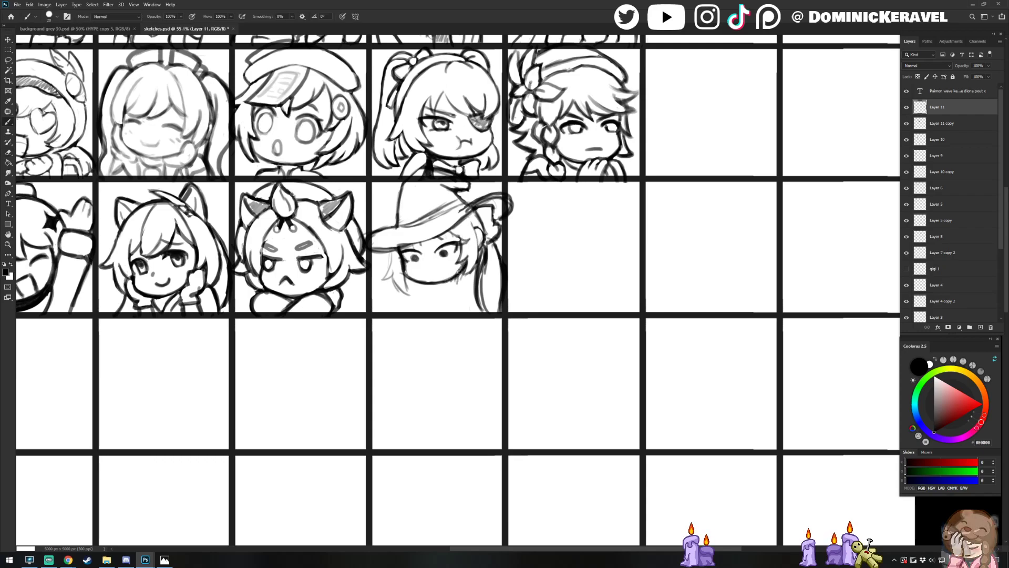
key("e")
mouse_move(448, 286)
left_mouse_down()
mouse_move(464, 270)
mouse_move(454, 289)
left_mouse_up()
Draw a small, nearly flat mouth between the eyes and the chin, erasing around it to refine its shape
key("b")
left_click_drag(476, 240, 493, 238)
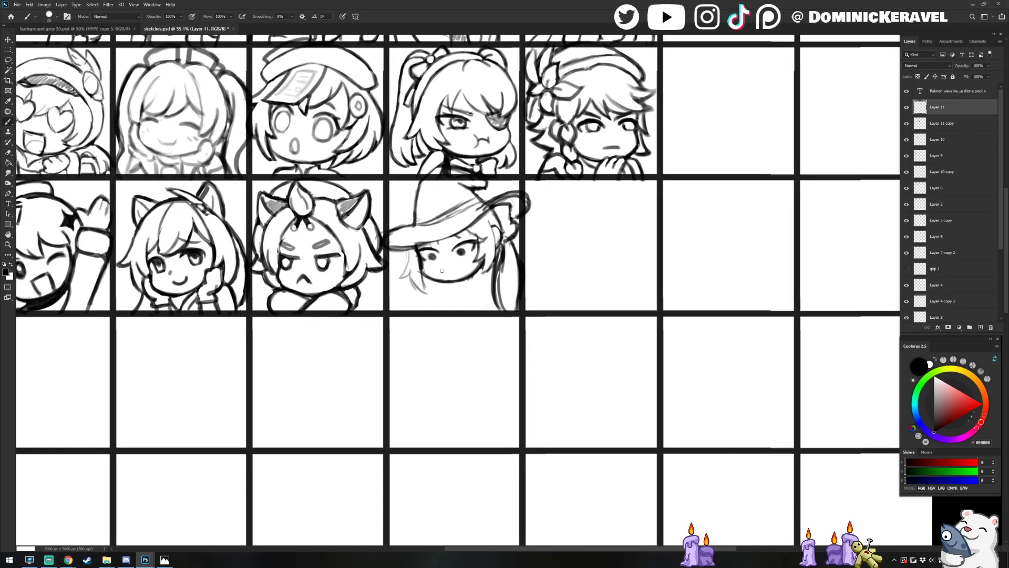
key("e")
key("b")
left_click_drag(448, 271, 449, 270)
key("e")
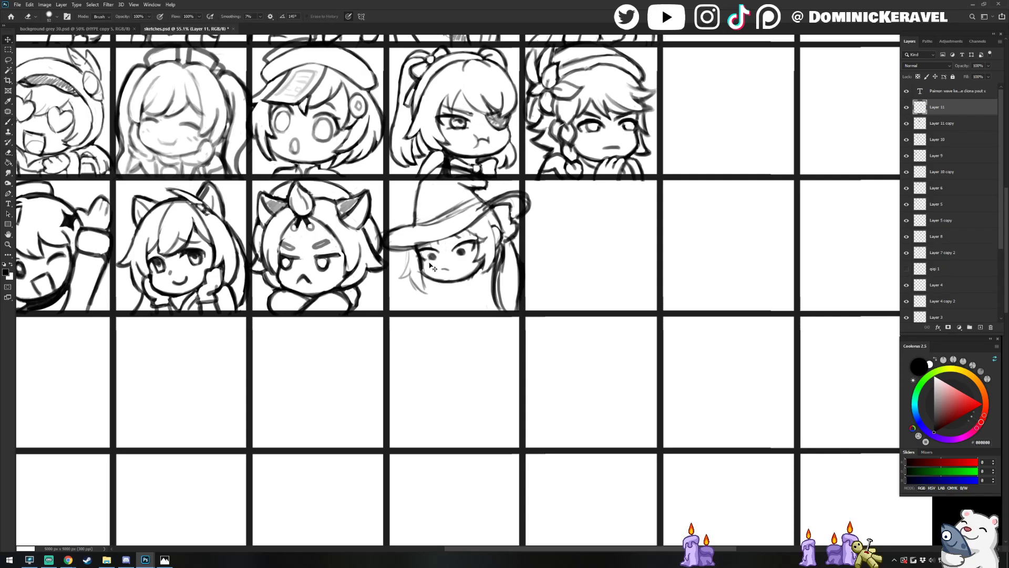
key("b")
key("e")
key("b")
key("e")
key("b")
left_click_drag(438, 278, 413, 281)
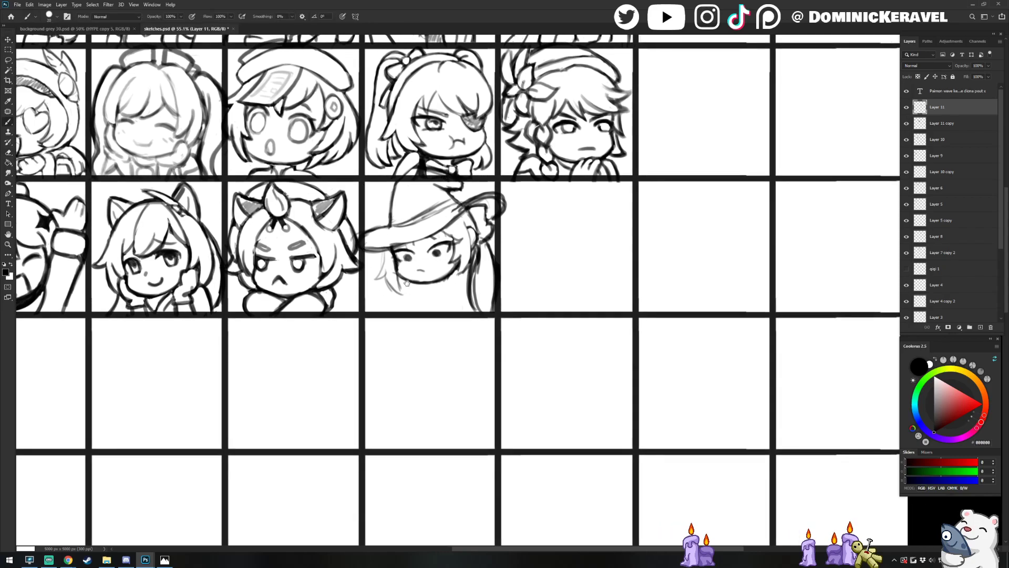
Lasso the side hair beside the right cheek and redraw the lock from the brim down to the jaw
key("v")
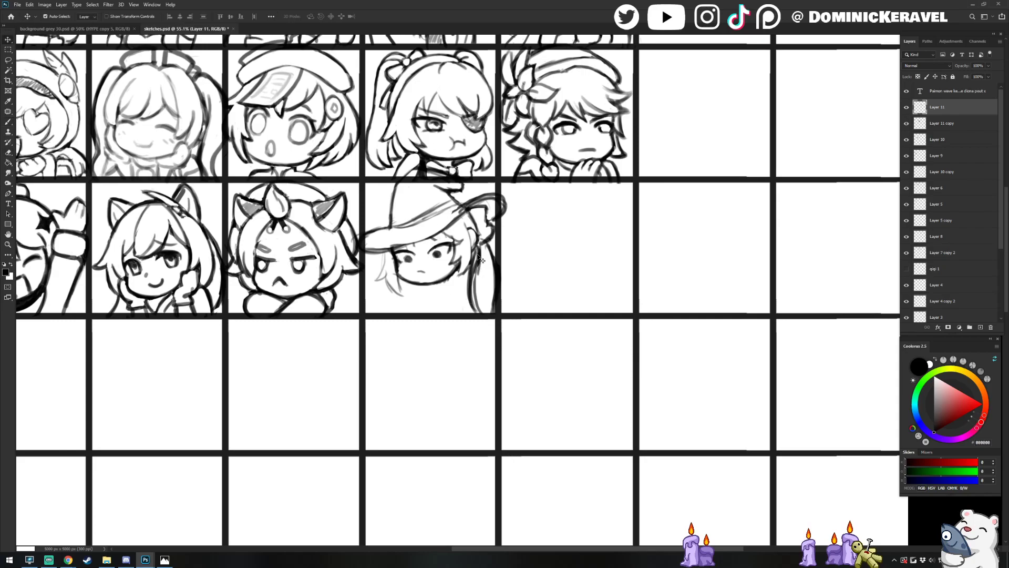
key("l")
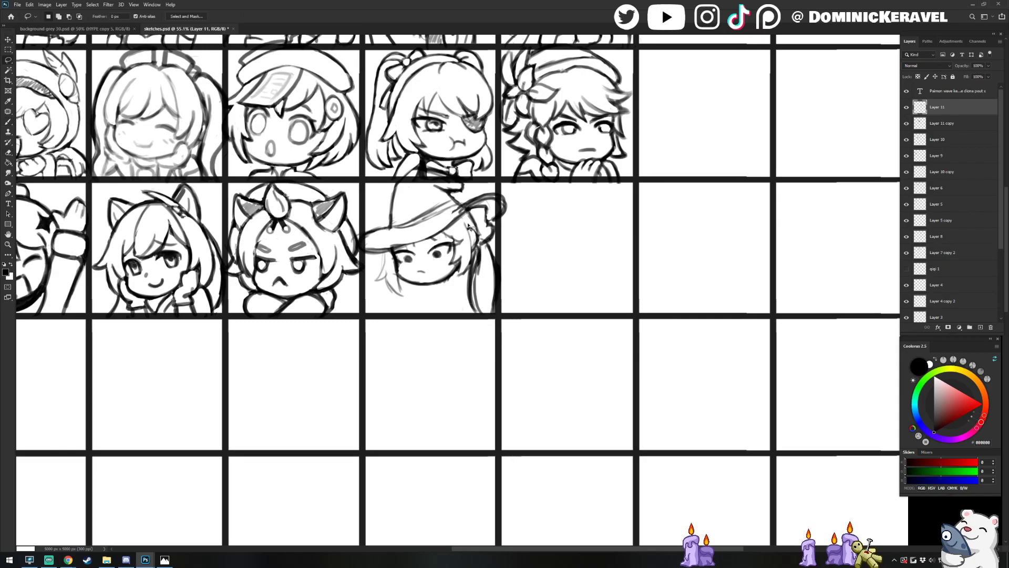
left_click_drag(474, 234, 459, 277)
key("b")
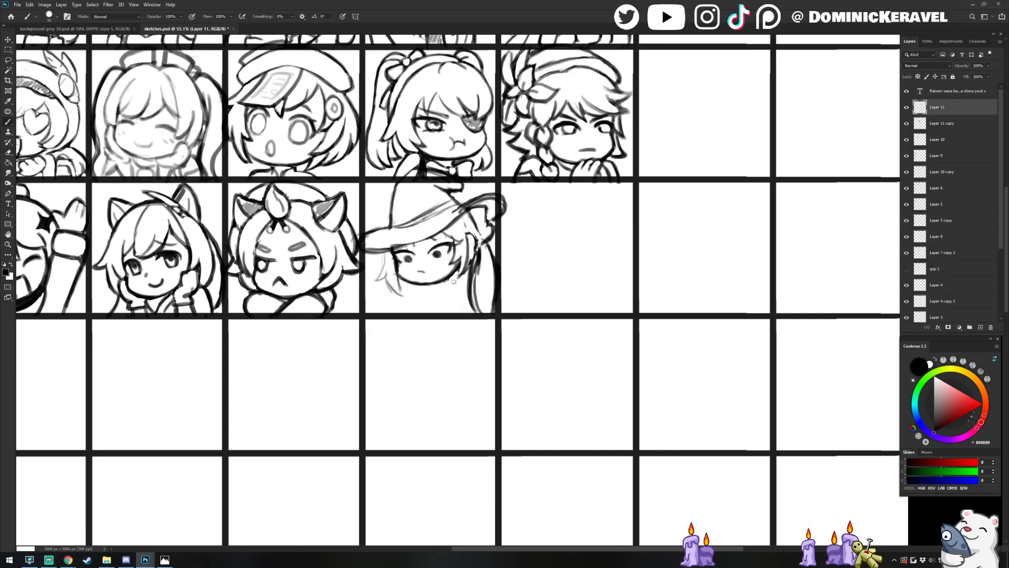
left_click_drag(456, 262, 452, 283)
key("e")
key("b")
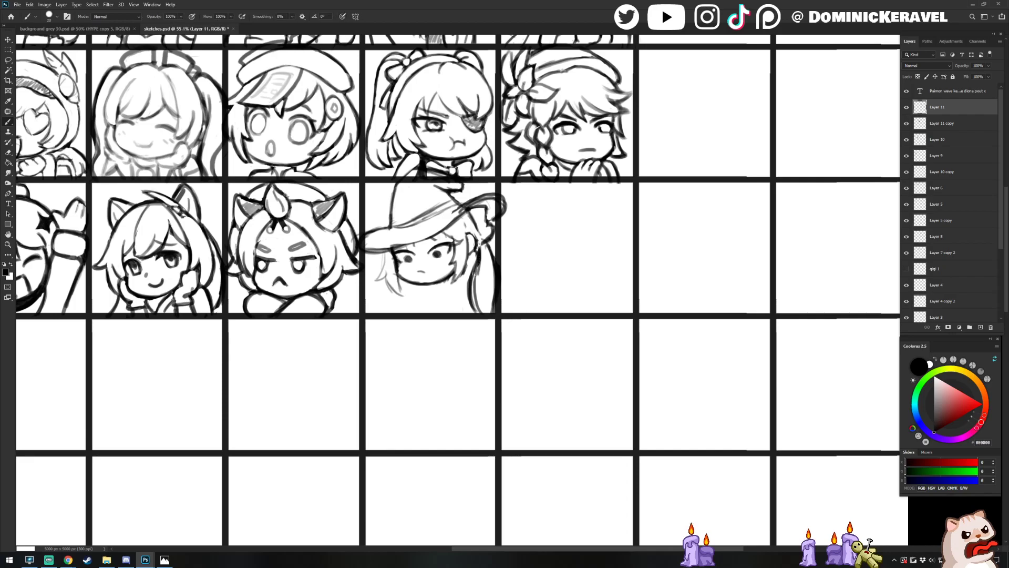
left_click_drag(465, 237, 476, 250)
Switch to the image viewer to check the reference picture and return to the sketch
key("e")
key("v")
key("alt+Tab")
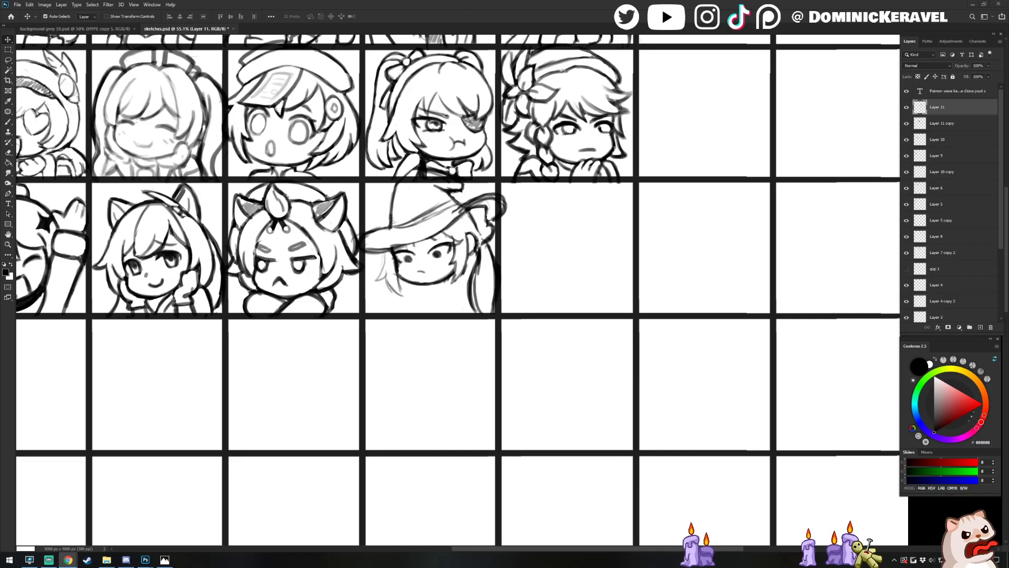
left_click(165, 557)
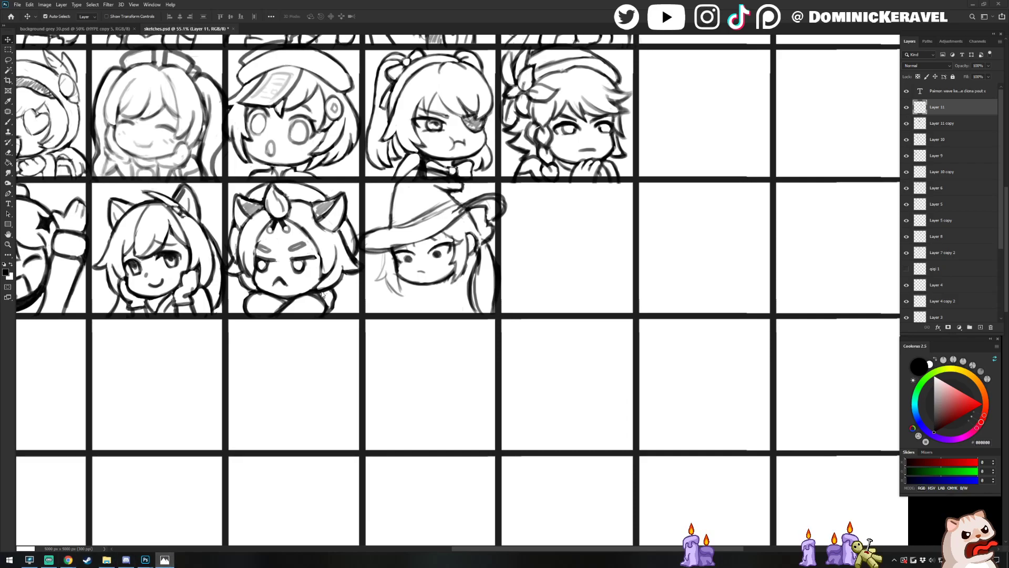
left_click(366, 409)
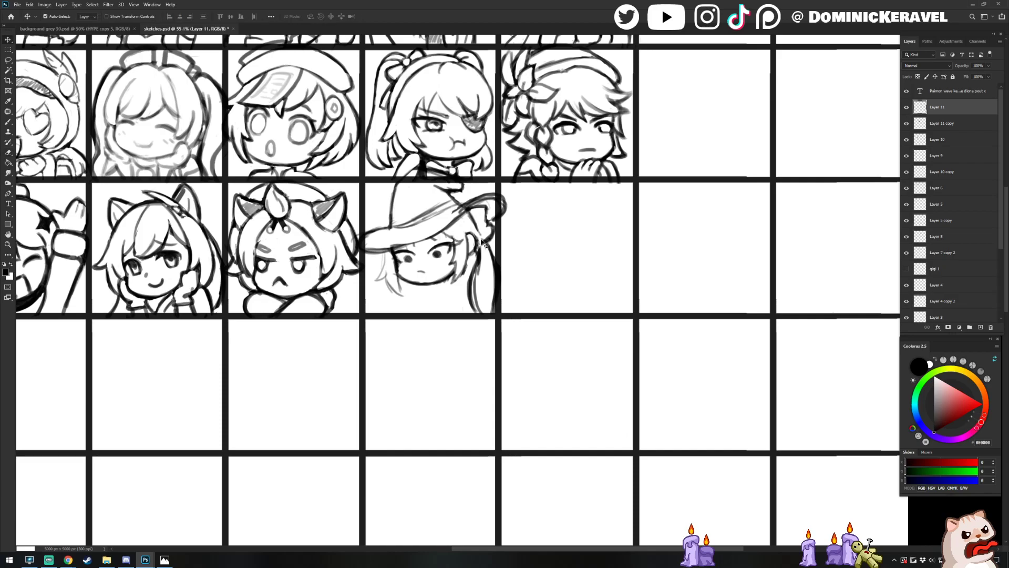
Sketch the bow-shaped hair tie beneath the hat brim where the ponytail begins
scroll(481, 226, "left", 2)
key("b")
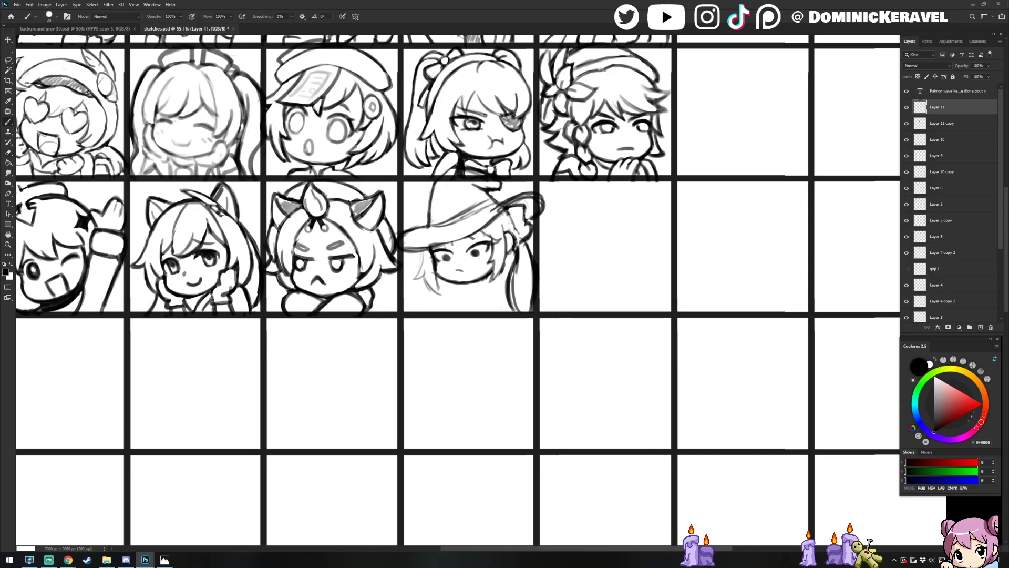
key("e")
key("b")
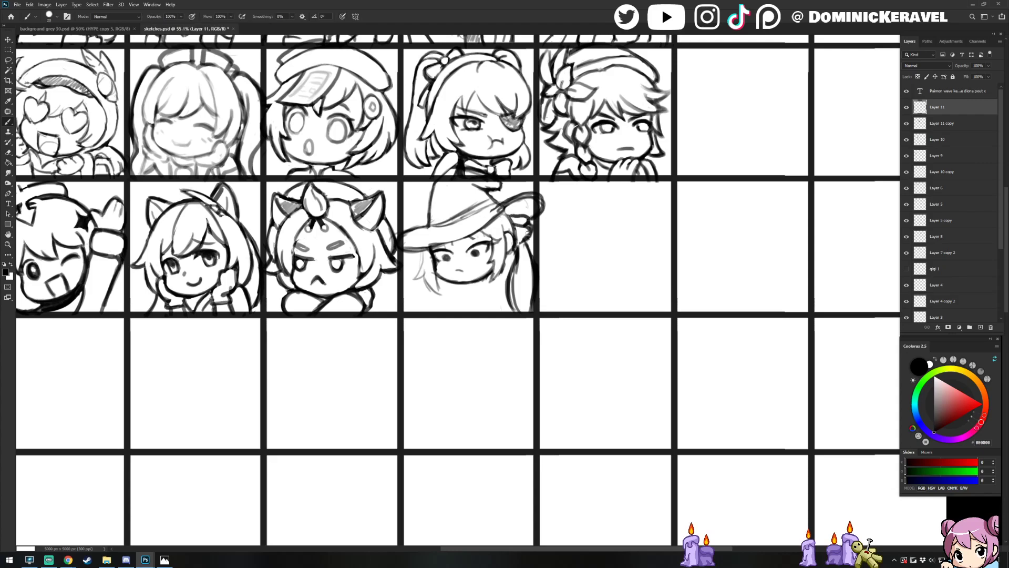
key("e")
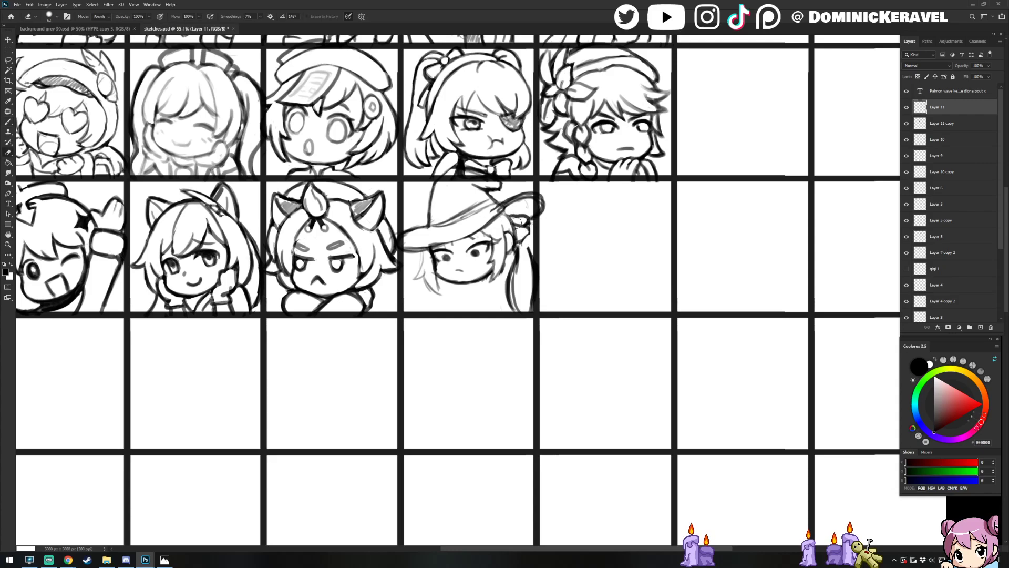
key("b")
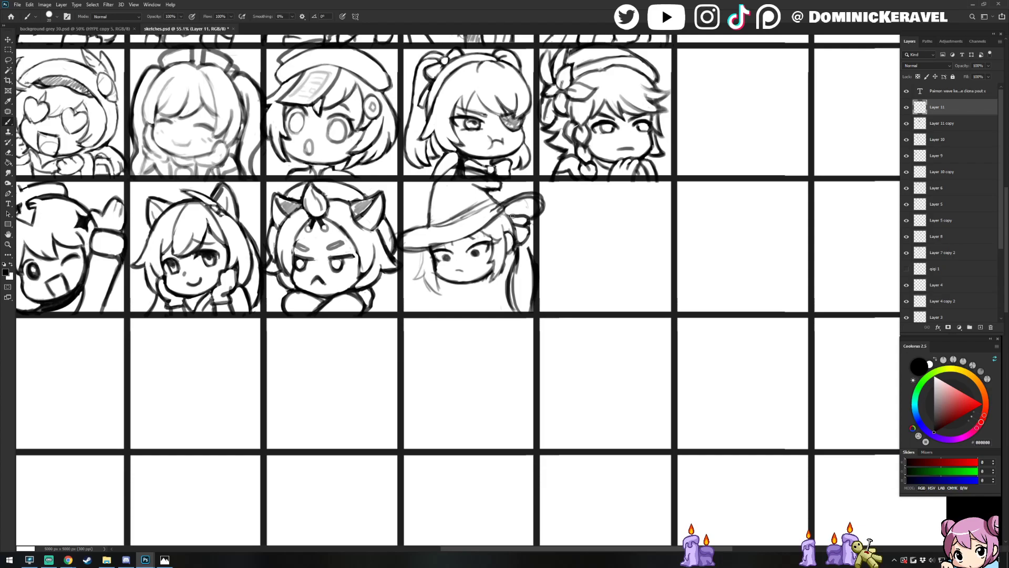
Erase stray lines around the hair tie and redraw the upper part of the ponytail below it
key("e")
left_click_drag(521, 216, 509, 215)
key("b")
left_click_drag(523, 246, 531, 268)
key("v")
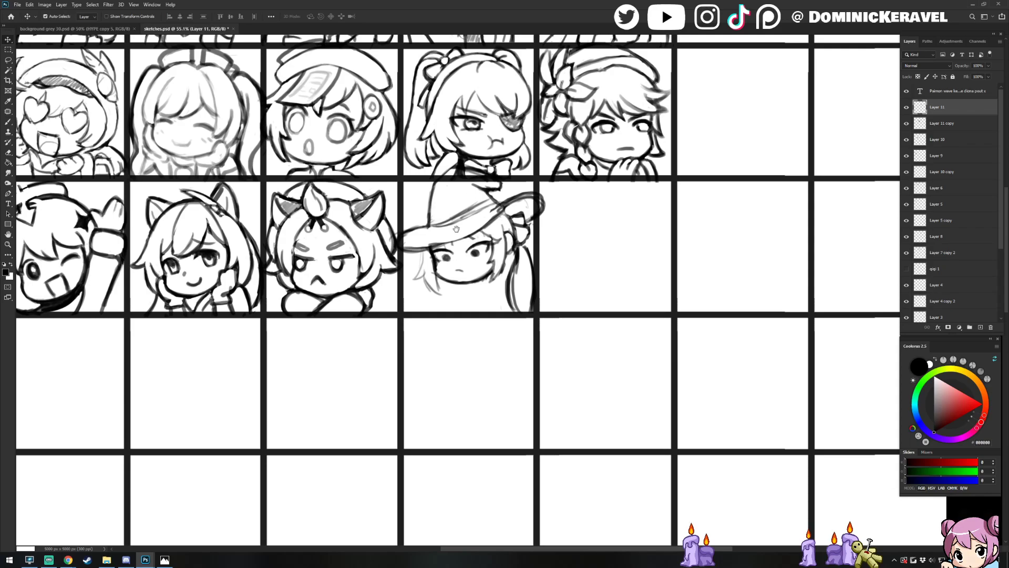
Save the sketch sheet and add a new layer above the hat character's layer
left_click_drag(456, 218, 447, 229)
key("b")
key("v")
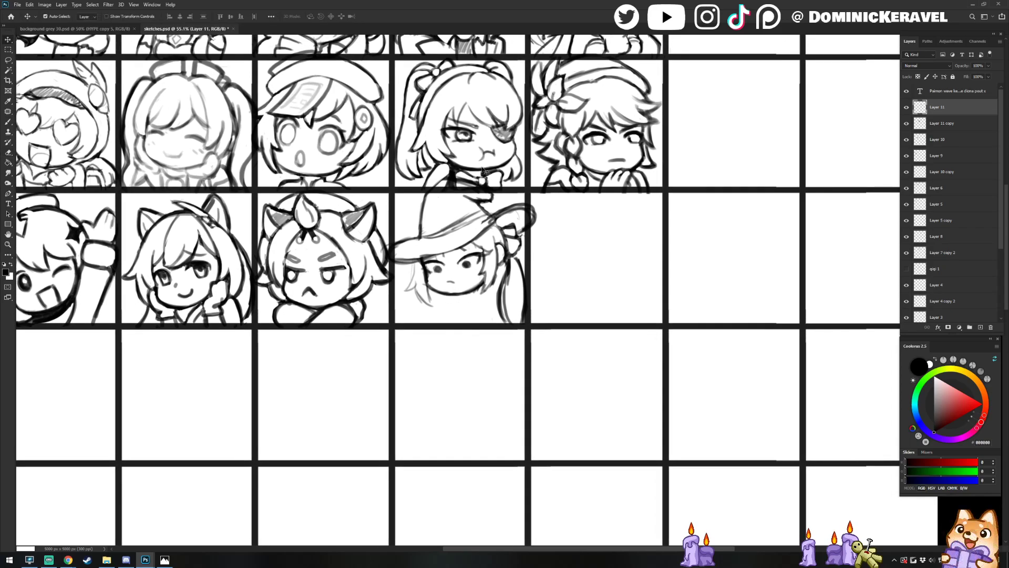
key("ctrl+s")
key("ctrl+shift+n")
key("Return")
key("b")
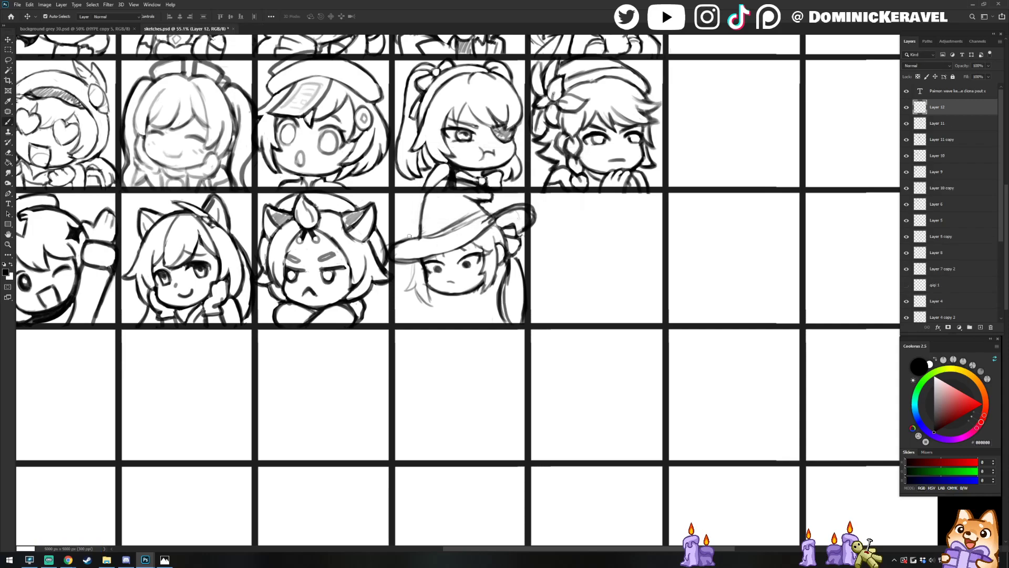
Move the hat character sketch slightly up in its cell and make the new empty layer active for painting
key("v")
left_click_drag(469, 264, 470, 251)
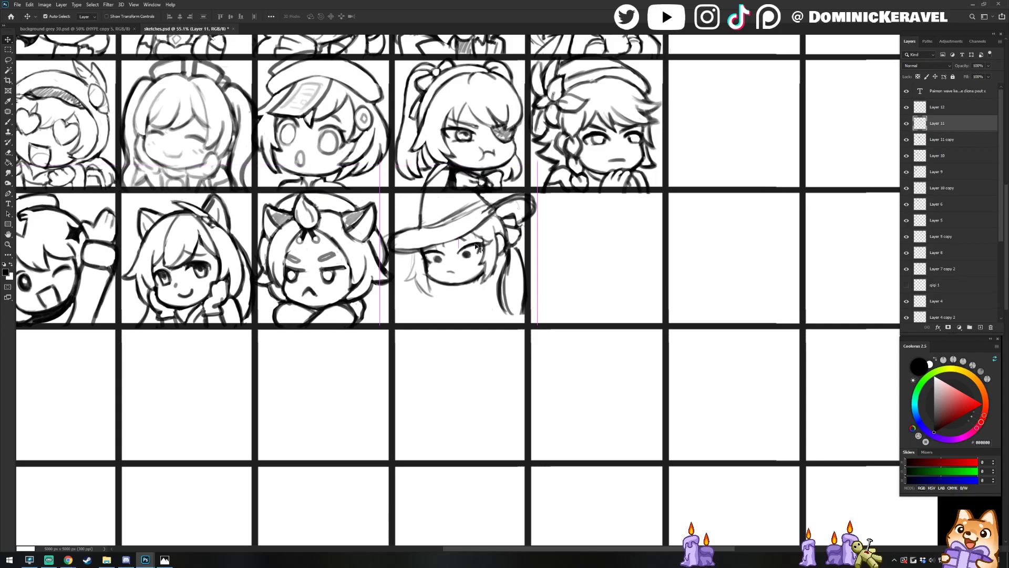
left_click(941, 107)
key("b")
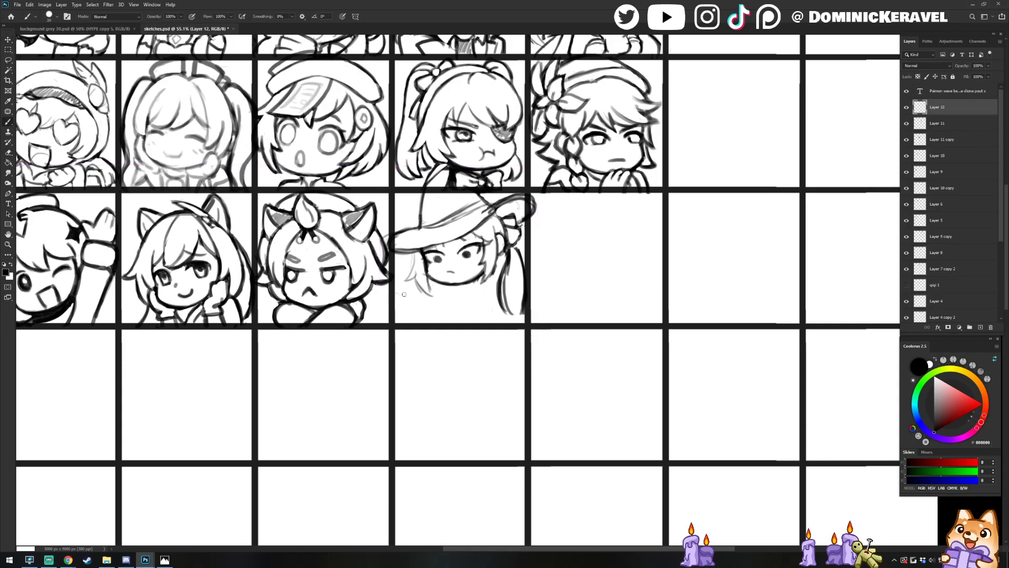
Sketch the upper edge and right side of an open book below the character's face
mouse_move(395, 288)
left_mouse_down()
mouse_move(429, 304)
mouse_move(418, 305)
mouse_move(478, 291)
mouse_move(439, 306)
mouse_move(455, 295)
mouse_move(410, 302)
mouse_move(475, 295)
mouse_move(460, 290)
mouse_move(474, 321)
left_mouse_up()
key("e")
key("b")
key("e")
key("b")
left_click_drag(475, 299, 475, 325)
key("e")
key("b")
key("e")
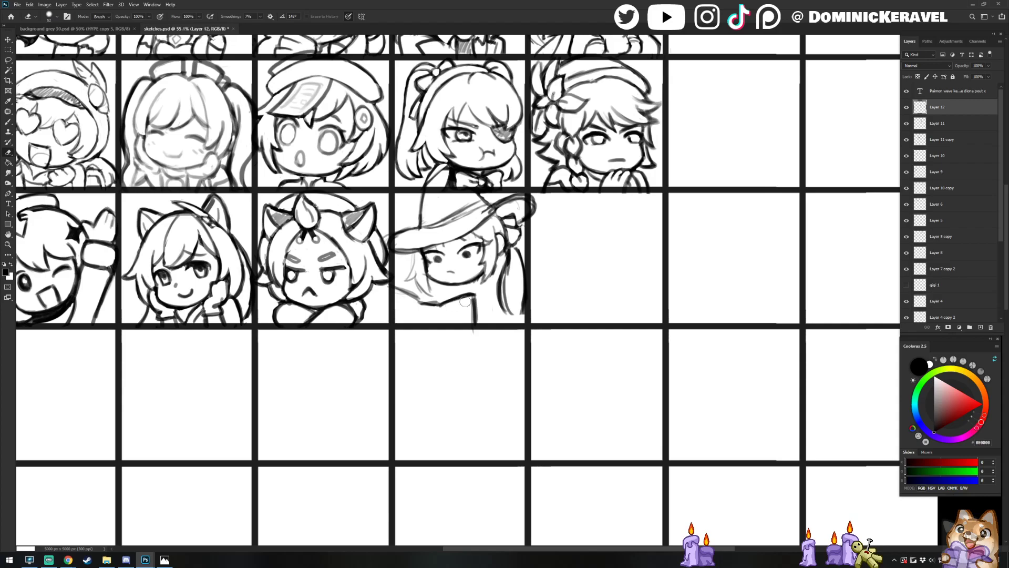
Sketch the two vertical spine lines of the open book down to the cell's lower border
key("b")
mouse_move(436, 306)
left_mouse_down()
mouse_move(465, 296)
mouse_move(437, 305)
left_mouse_up()
key("e")
key("b")
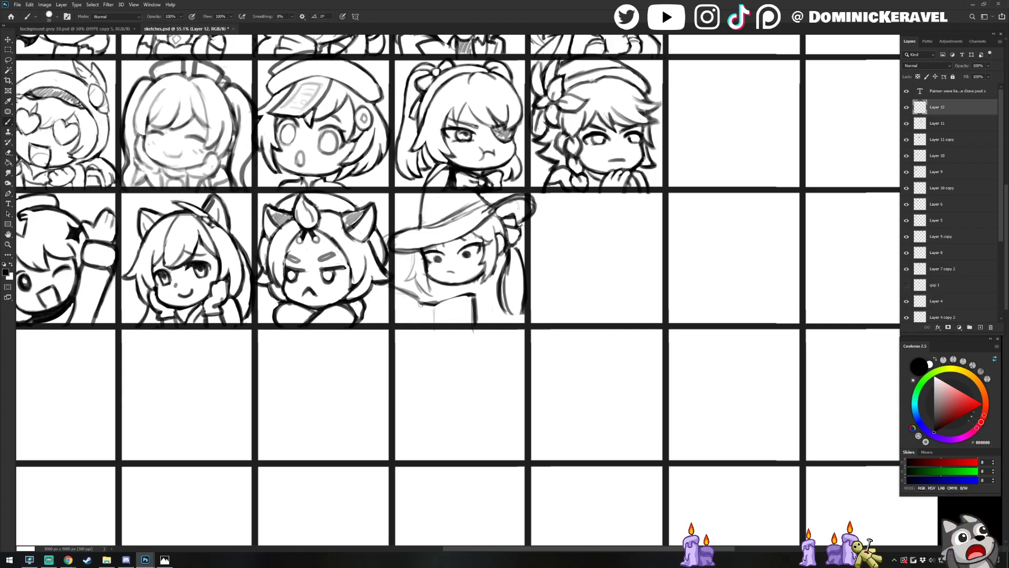
left_click_drag(419, 307, 419, 322)
key("e")
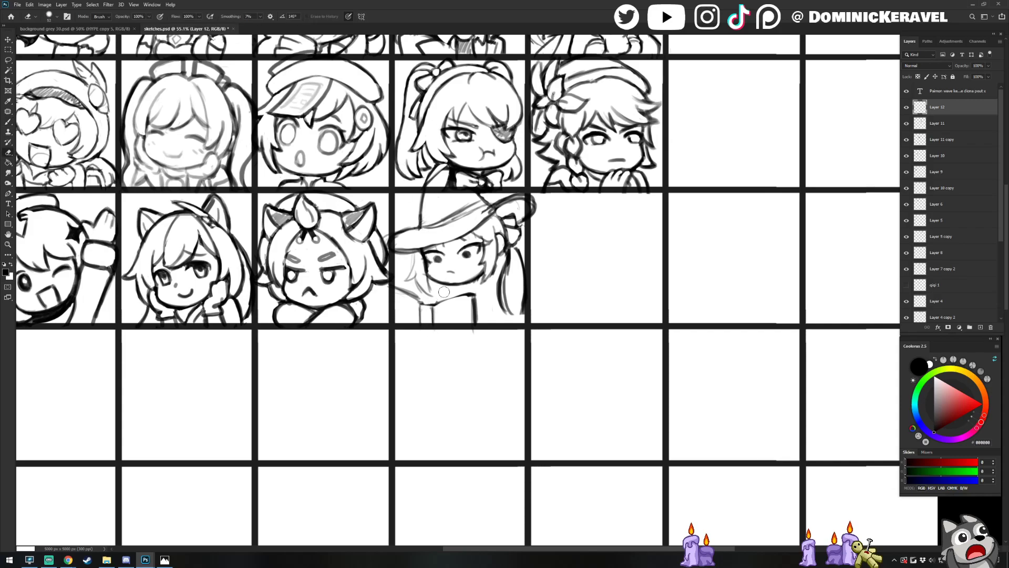
Erase the rough lines at the book's left half and redraw the cover outline more cleanly
left_click_drag(400, 286, 418, 298)
key("b")
key("e")
key("b")
mouse_move(393, 292)
left_mouse_down()
mouse_move(437, 305)
mouse_move(473, 293)
mouse_move(476, 324)
left_mouse_up()
key("e")
key("b")
key("e")
key("b")
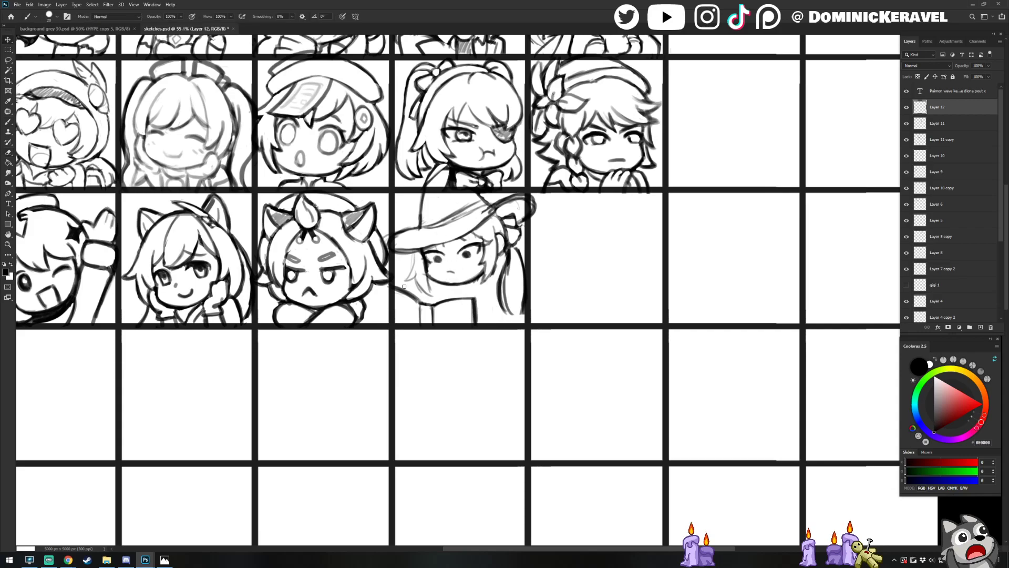
Draw the arched left page and the curved upper edge of the right page on the open book
mouse_move(406, 289)
left_mouse_down()
mouse_move(430, 310)
mouse_move(412, 287)
mouse_move(427, 268)
left_mouse_up()
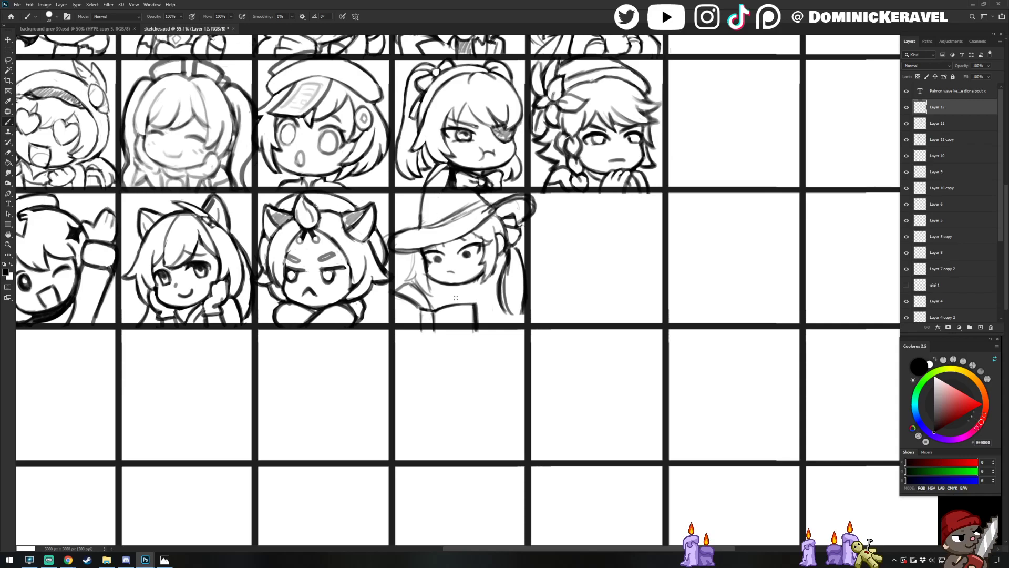
left_click_drag(433, 304, 468, 295)
key("e")
key("b")
key("e")
key("b")
left_click_drag(432, 310, 461, 297)
key("e")
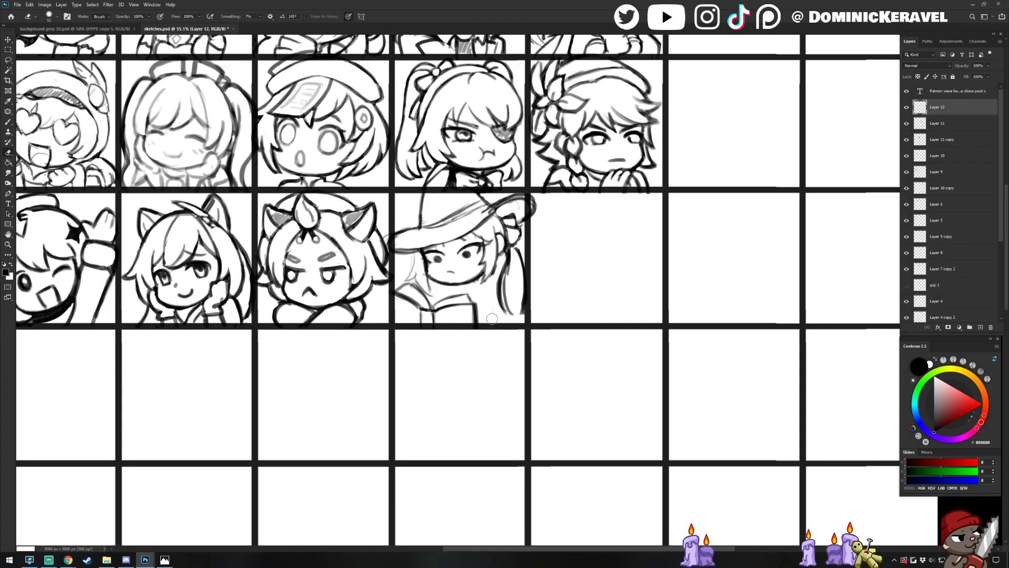
Lasso the book's left half, rotate it about -10° to tilt it downward, and deselect
key("v")
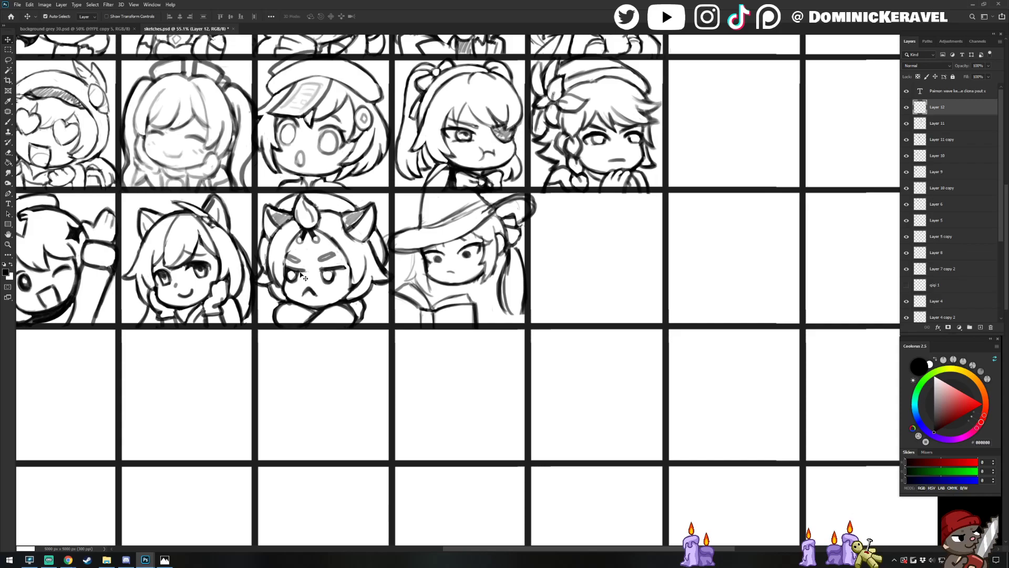
key("e")
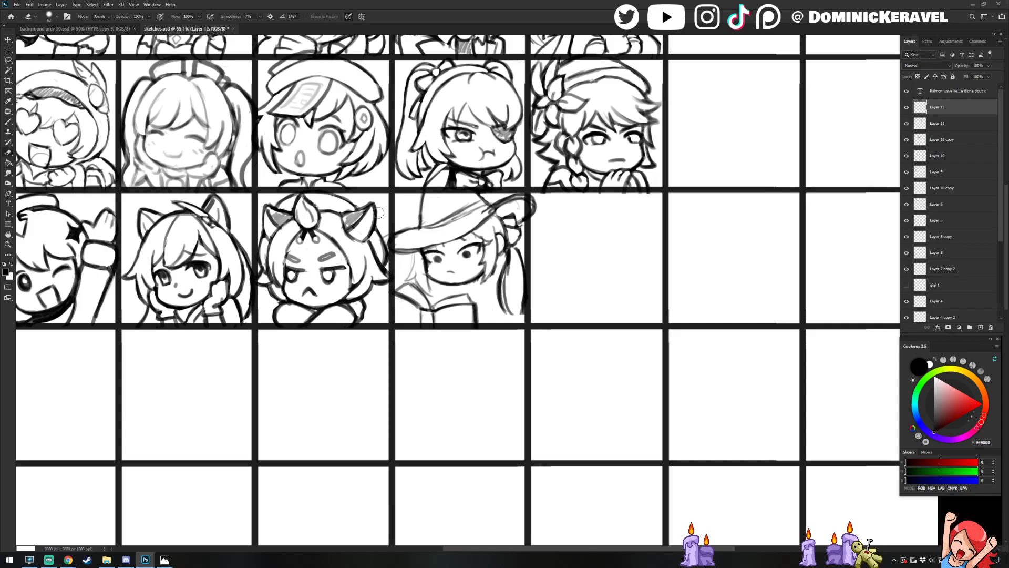
key("l")
mouse_move(428, 292)
left_mouse_down()
mouse_move(392, 325)
mouse_move(392, 248)
left_mouse_up()
key("ctrl+t")
left_click_drag(393, 285, 427, 310)
left_click_drag(445, 239, 433, 238)
key("Return")
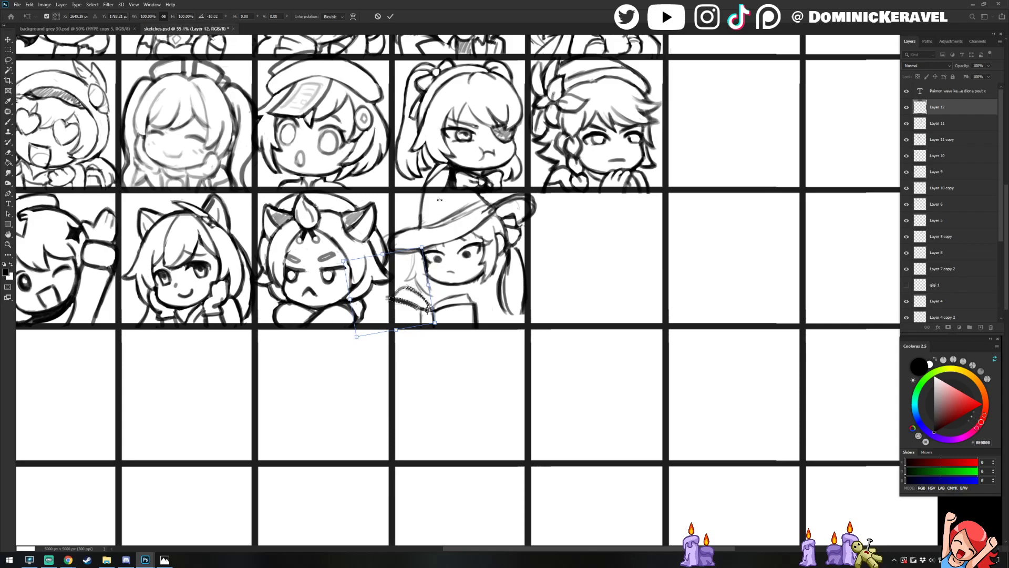
key("ctrl+d")
key("e")
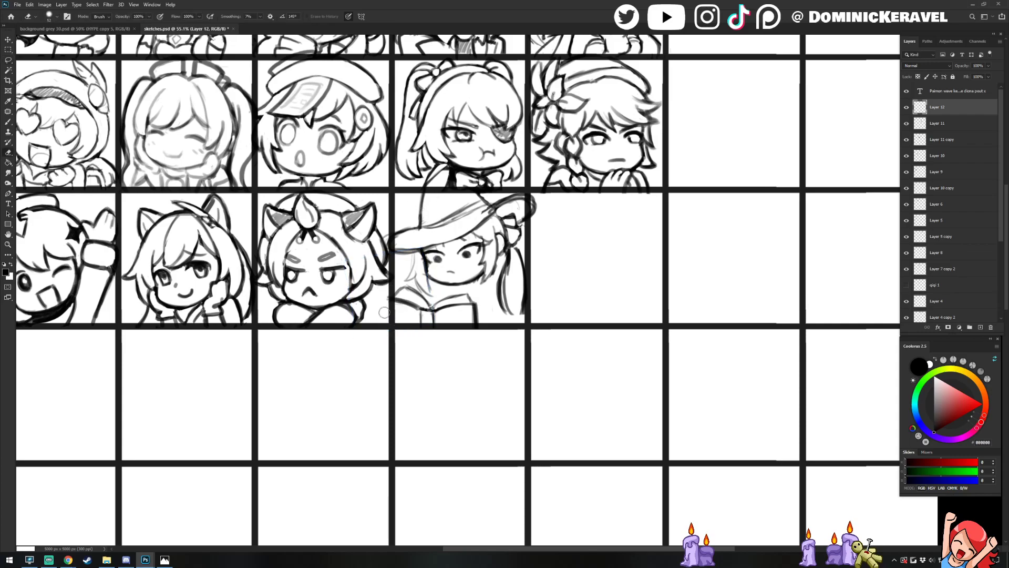
Clean up the tilted left half of the book and redraw its lines where they meet the spine
key("b")
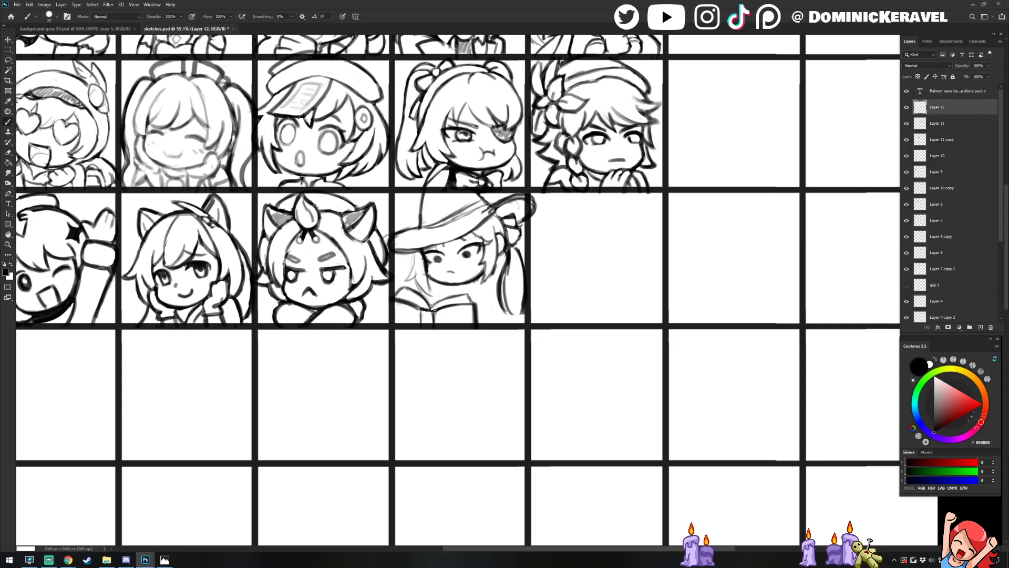
key("e")
key("b")
key("e")
key("b")
key("v")
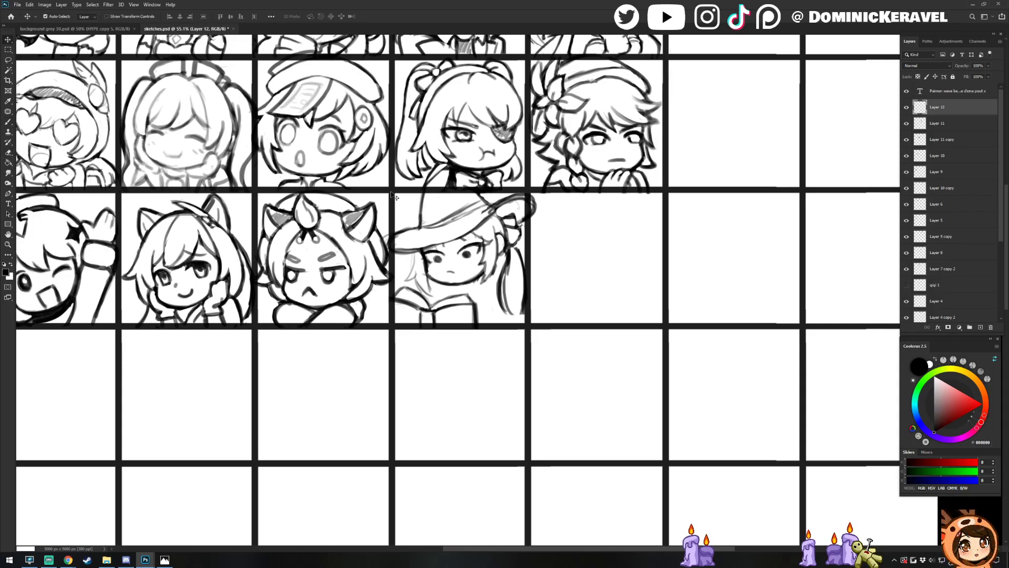
key("e")
key("b")
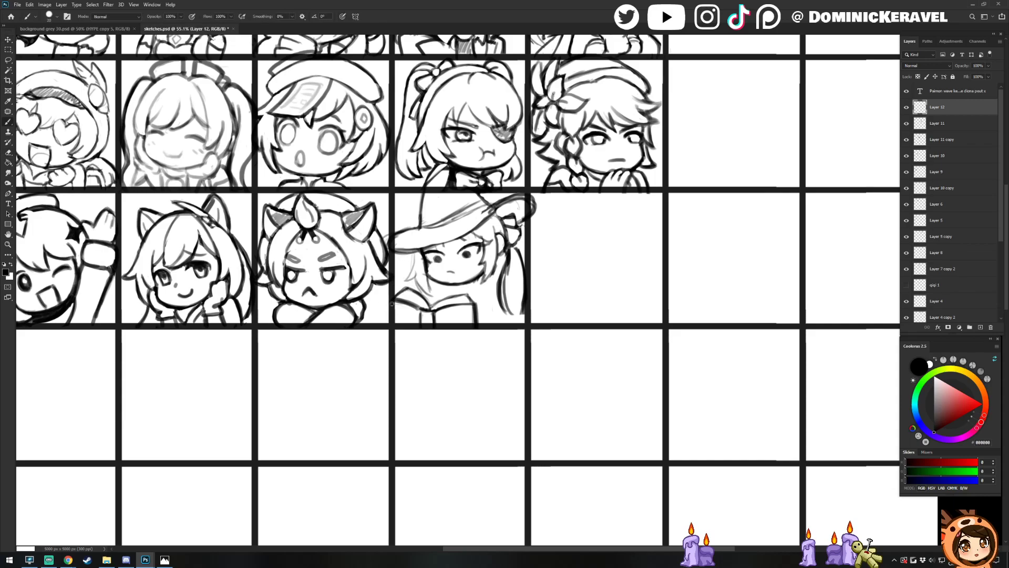
key("v")
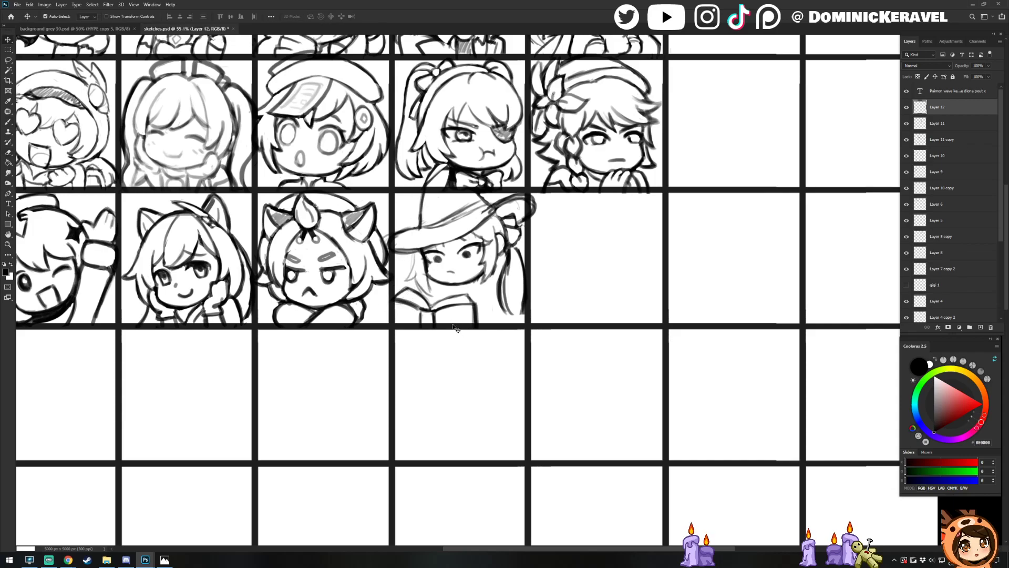
key("e")
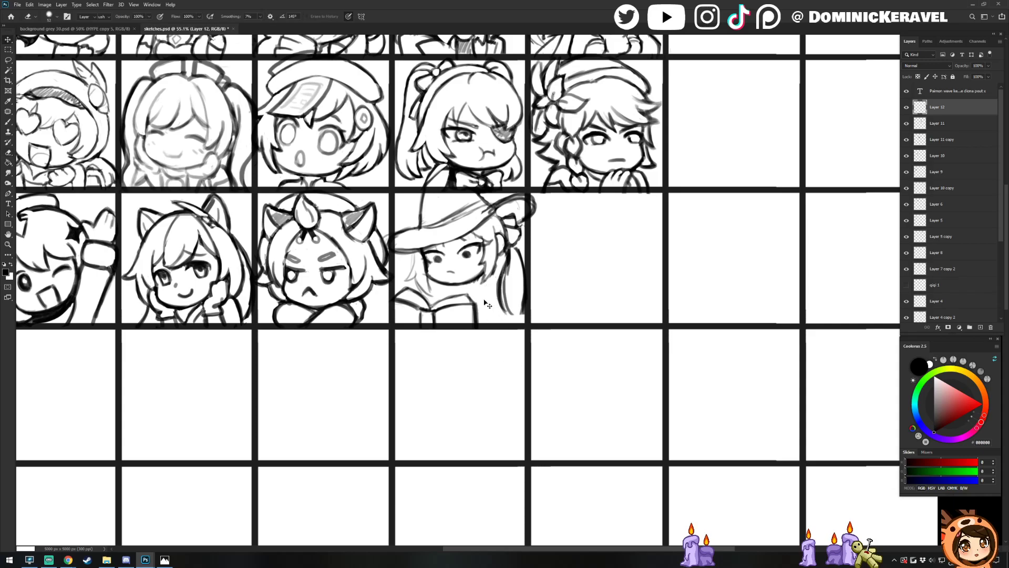
Reselect the book's layer and sketch a rounded hand gripping the book's right edge
left_click(493, 311, "ctrl")
left_click(493, 308)
key("Return")
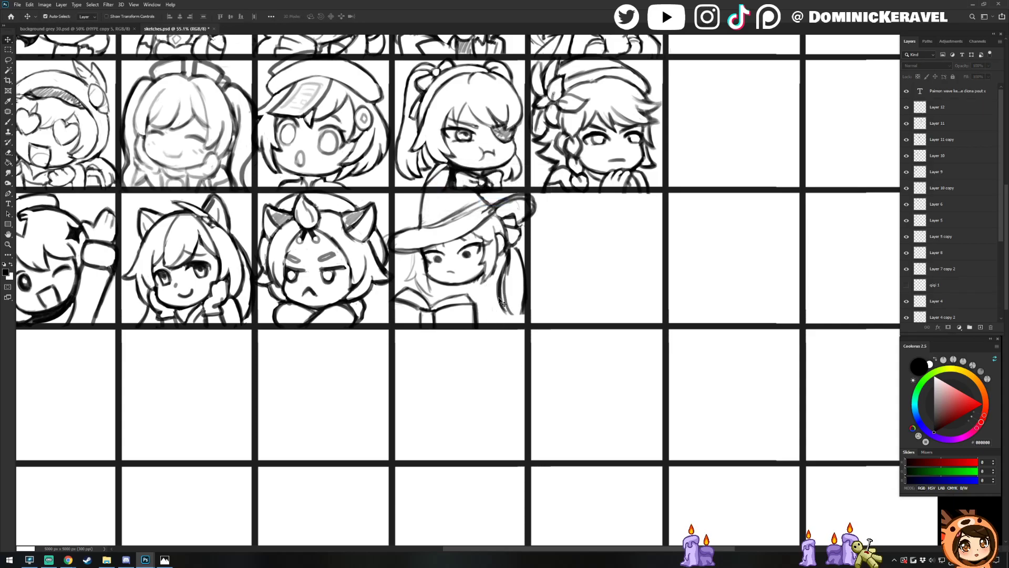
left_click(501, 300)
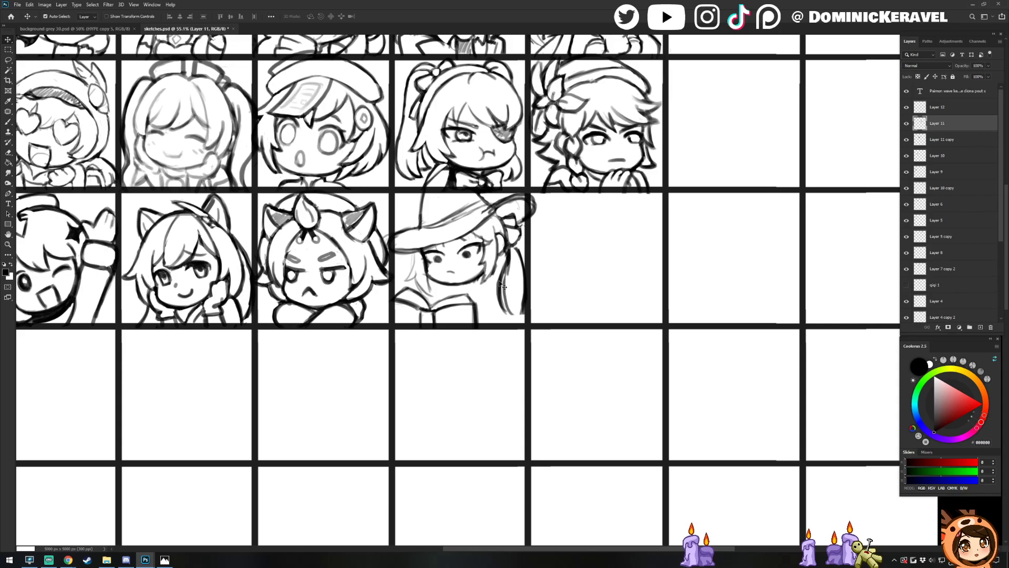
key("b")
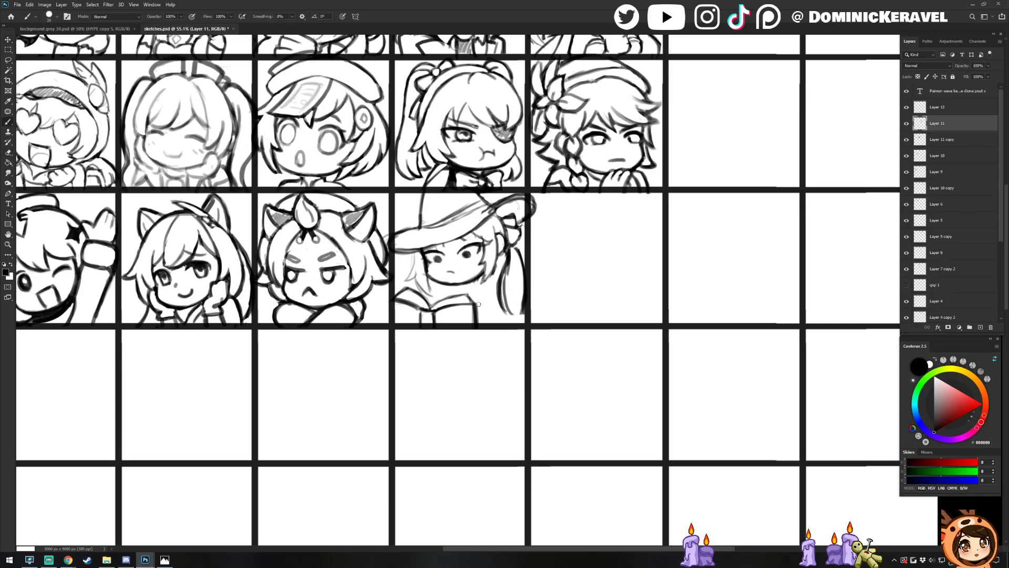
left_click(475, 309, "ctrl")
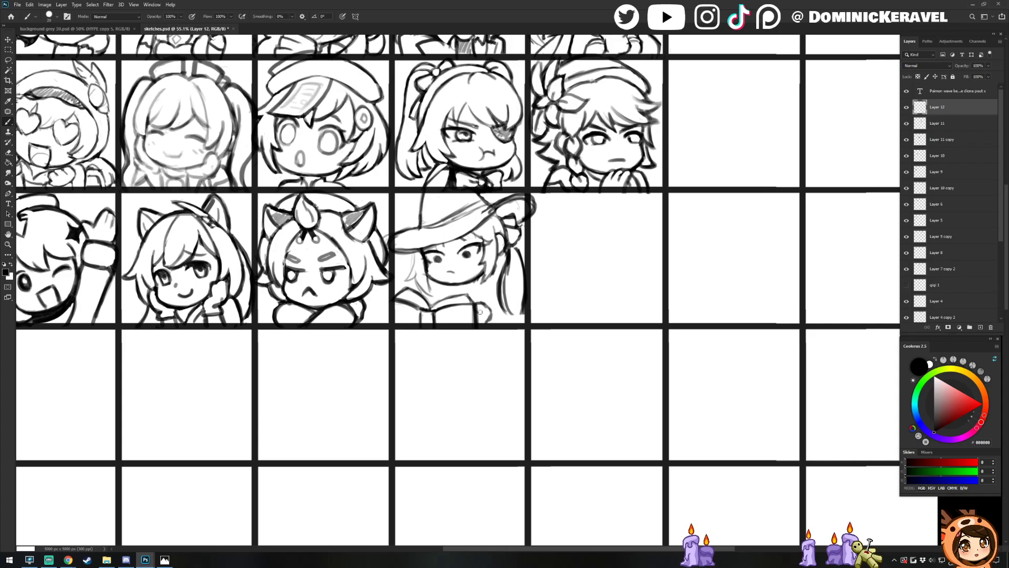
key("e")
key("b")
key("e")
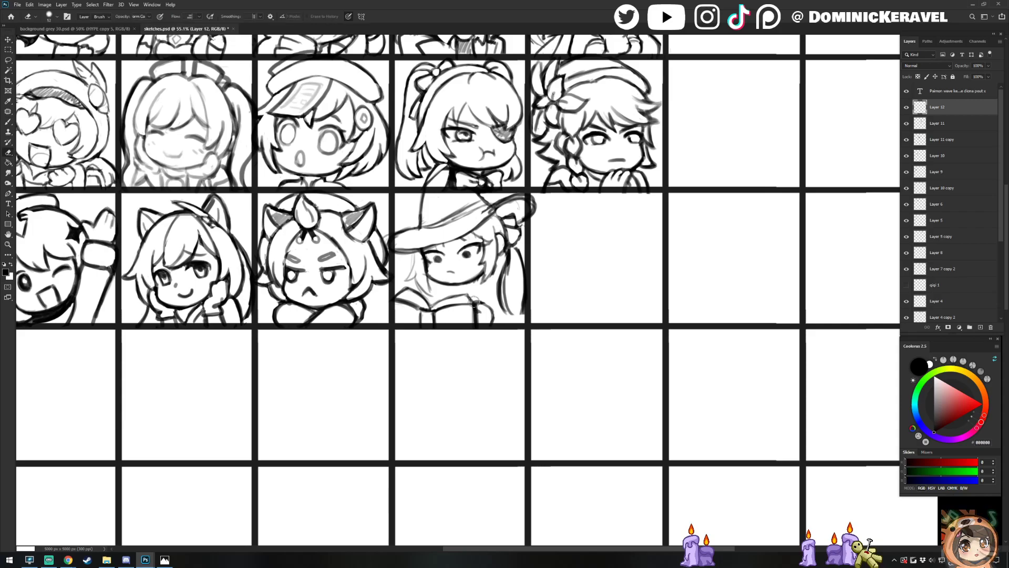
Erase overlapping lines where the hand meets the book and refine the hand's finger lines
key("b")
key("e")
key("b")
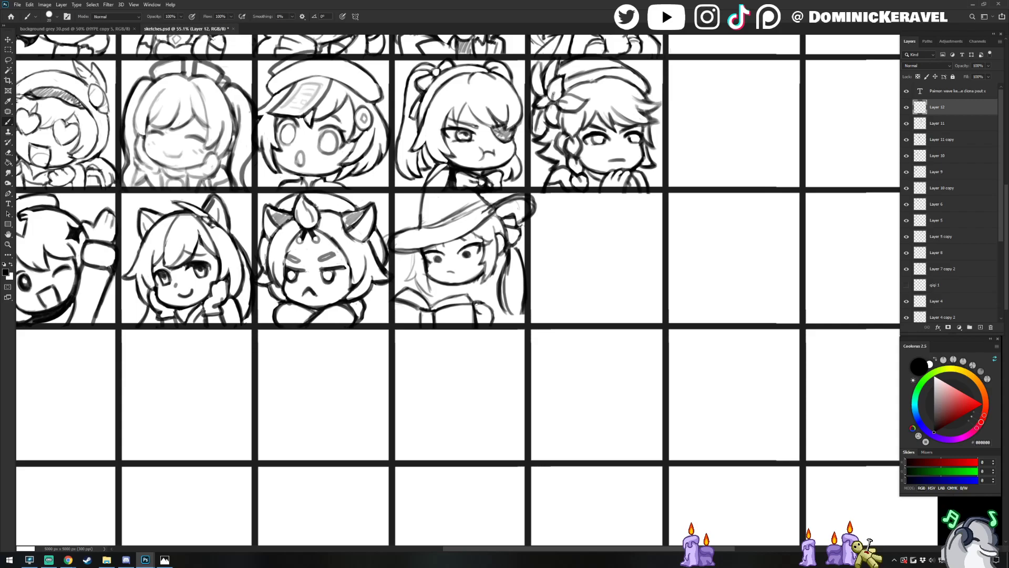
key("e")
key("b")
key("e")
key("b")
key("e")
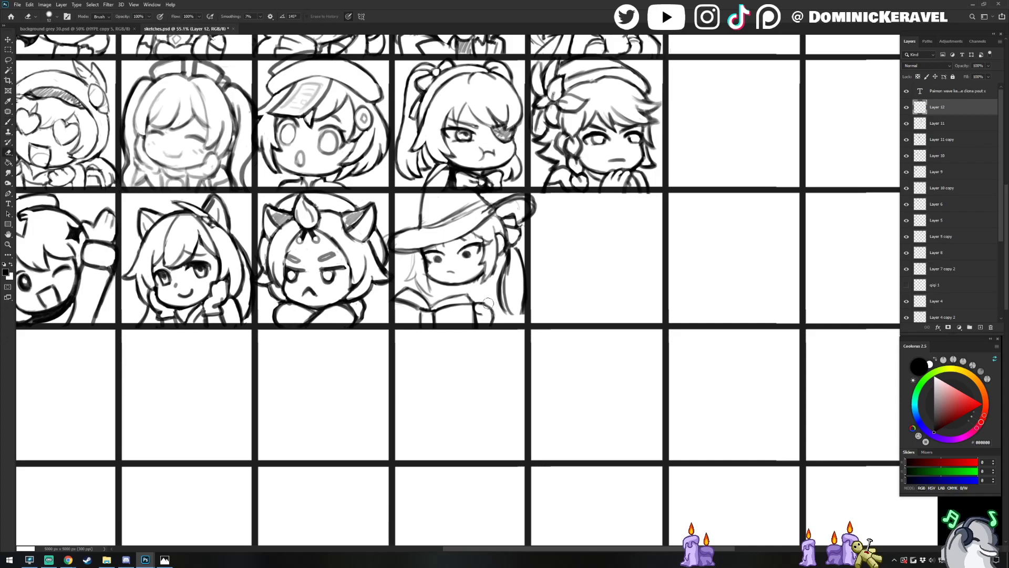
key("b")
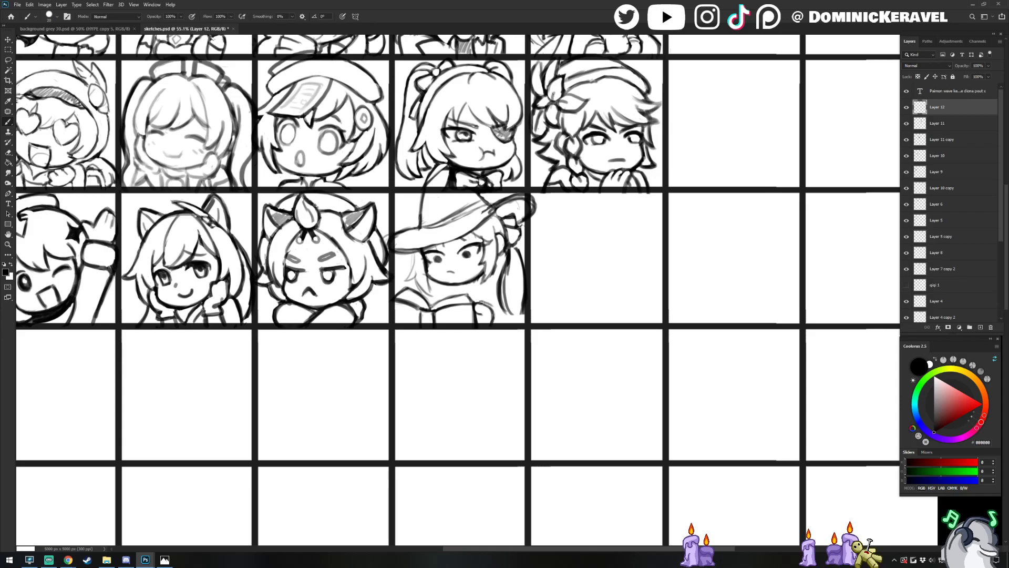
key("v")
key("b")
key("v")
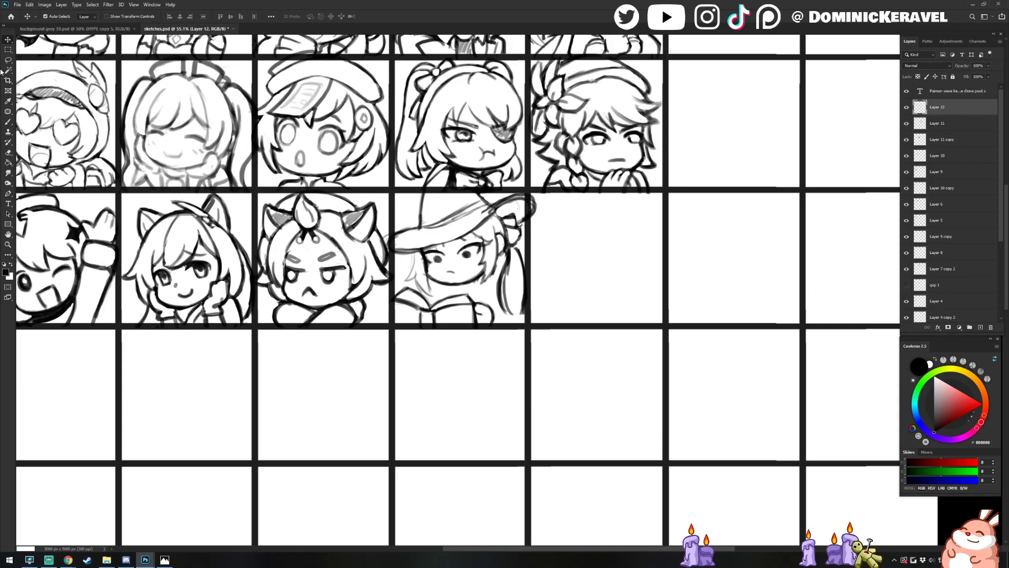
key("e")
key("v")
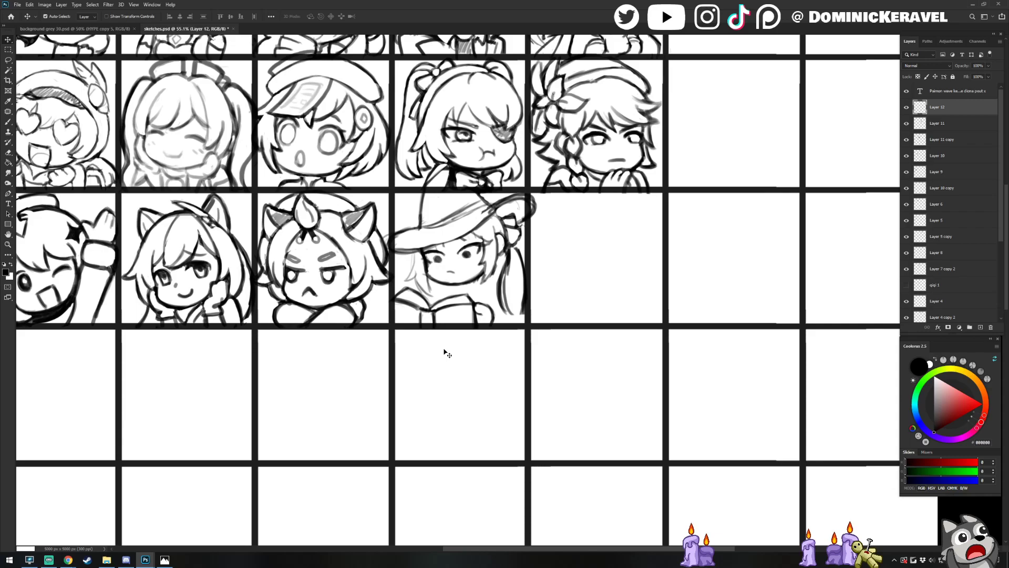
Erase and redraw the left line of the book's spine down to the cell's lower border
key("e")
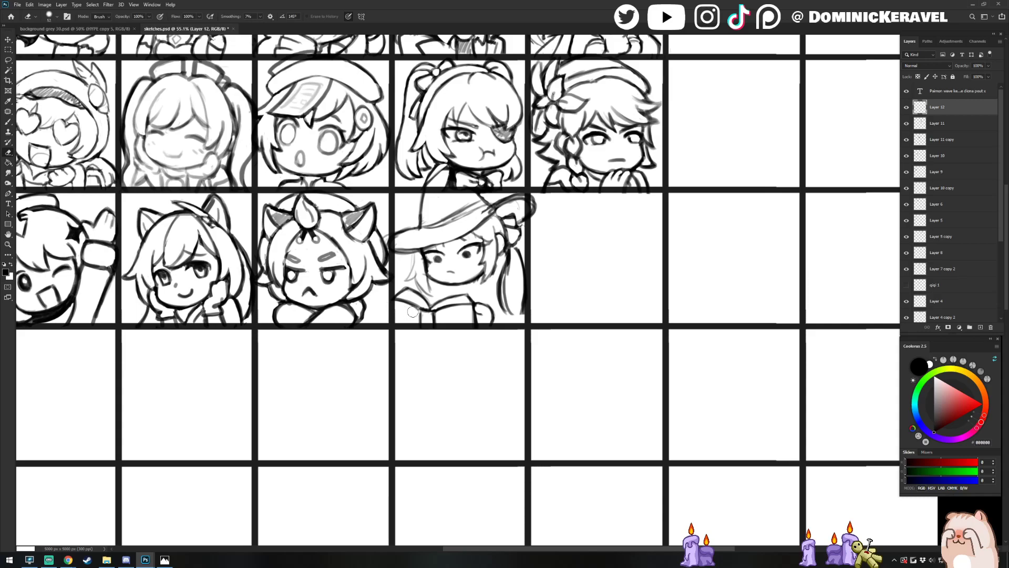
key("b")
key("e")
key("b")
left_click_drag(420, 310, 421, 327)
key("v")
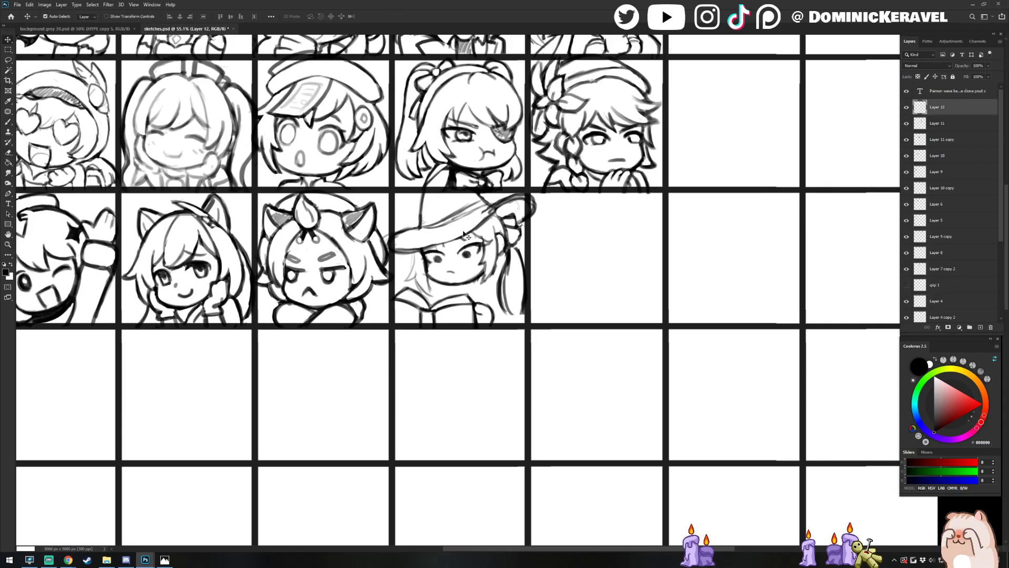
Select the hat character's layer and clean up the stray lines around the cheeks and chin
left_click(488, 283)
scroll(468, 287, "up", 5)
key("e")
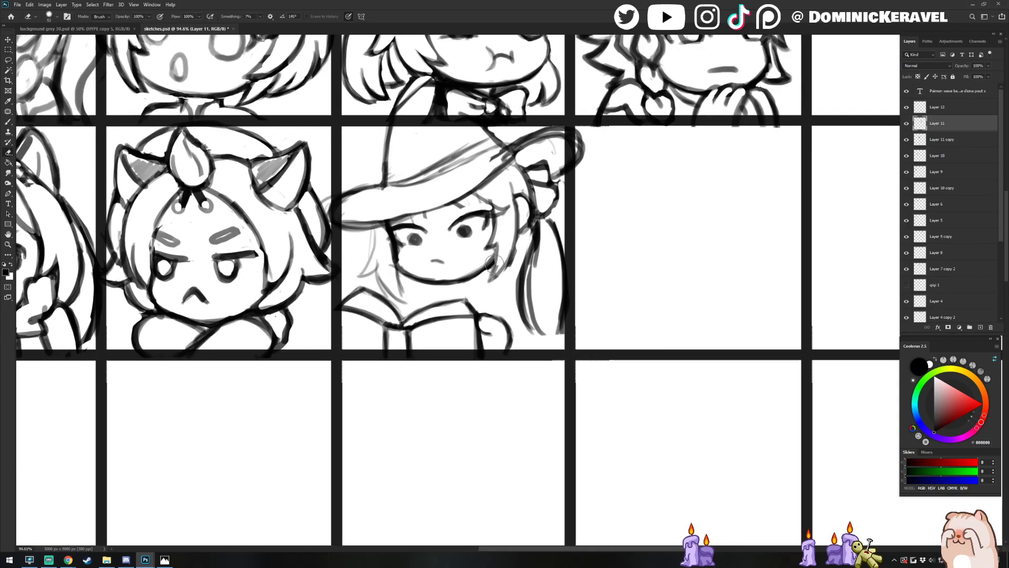
key("b")
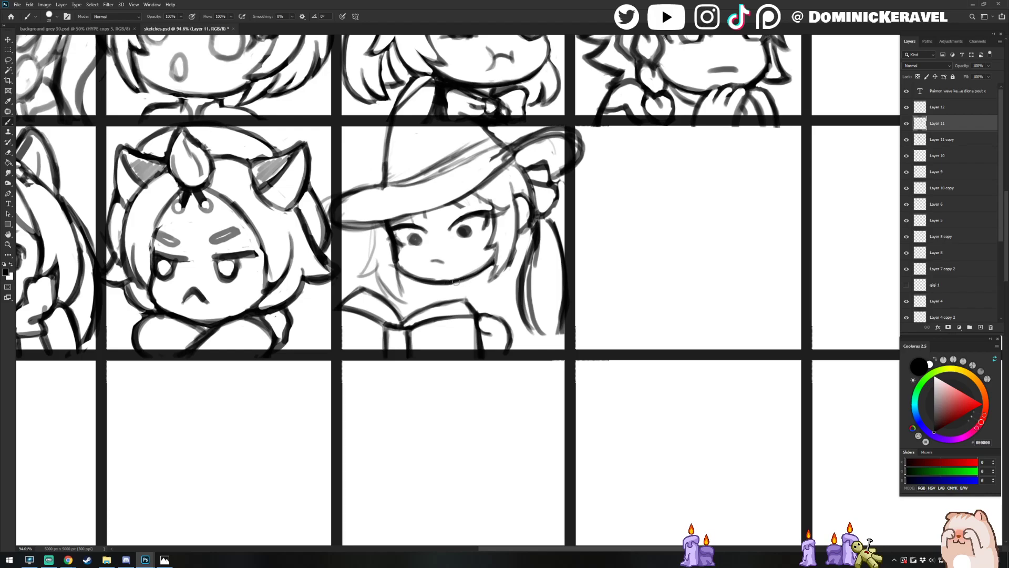
key("e")
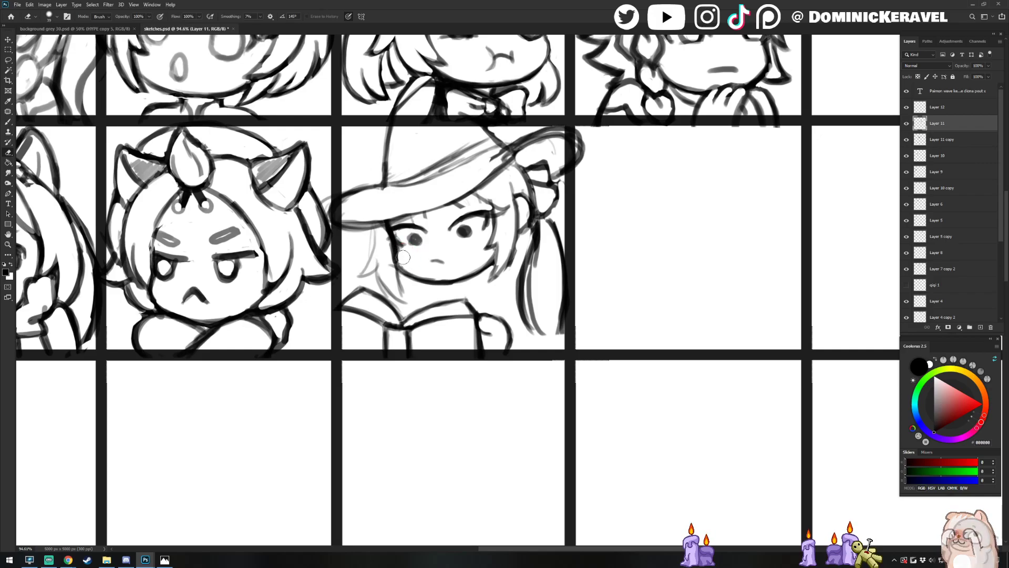
key("b")
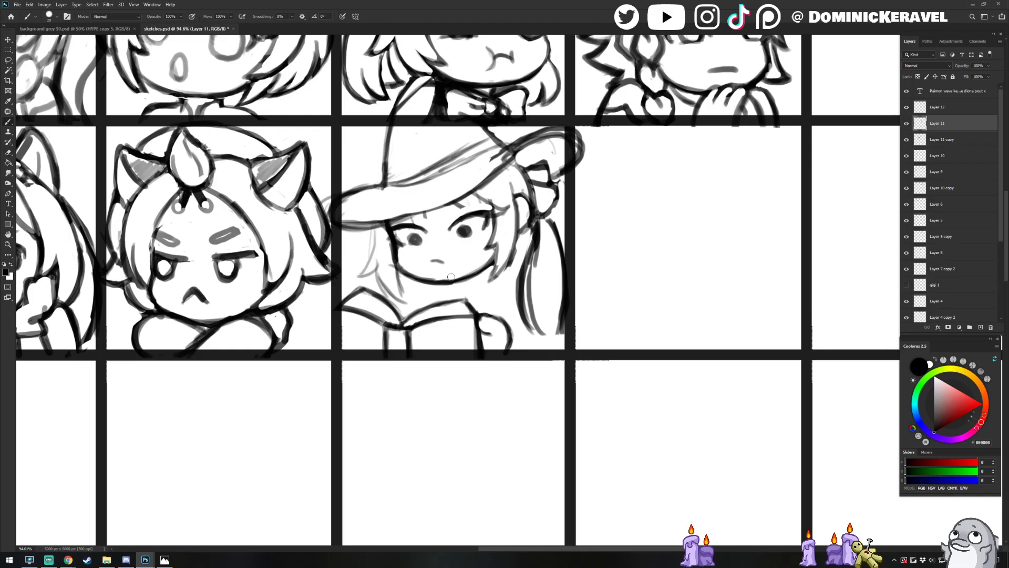
Redraw the hair lock beside the right of the face down to chin level and erase the excess around it
key("e")
key("b")
key("e")
key("b")
mouse_move(498, 271)
left_mouse_down()
mouse_move(499, 248)
mouse_move(489, 281)
left_mouse_up()
left_click_drag(513, 246, 490, 282)
key("e")
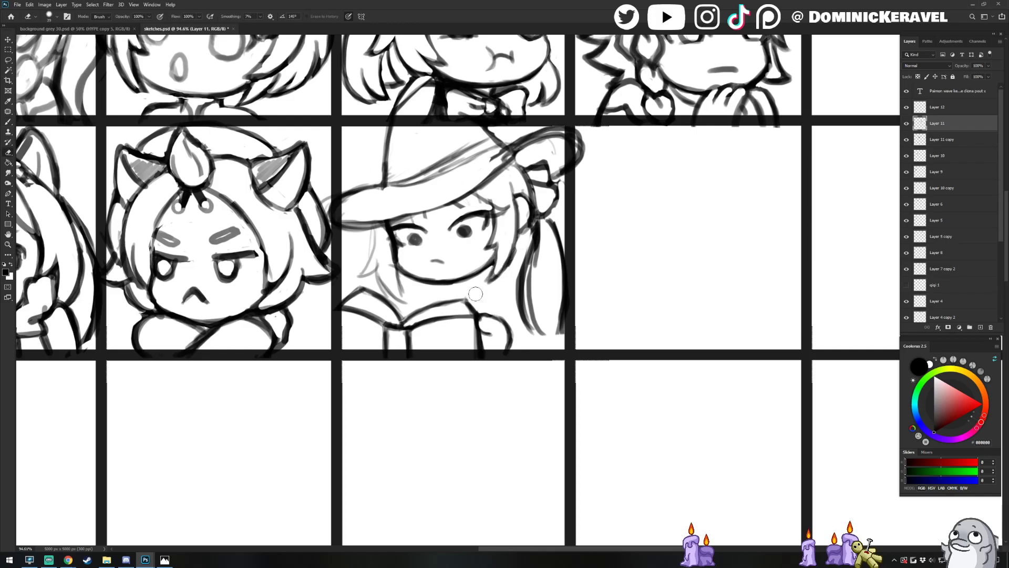
key("b")
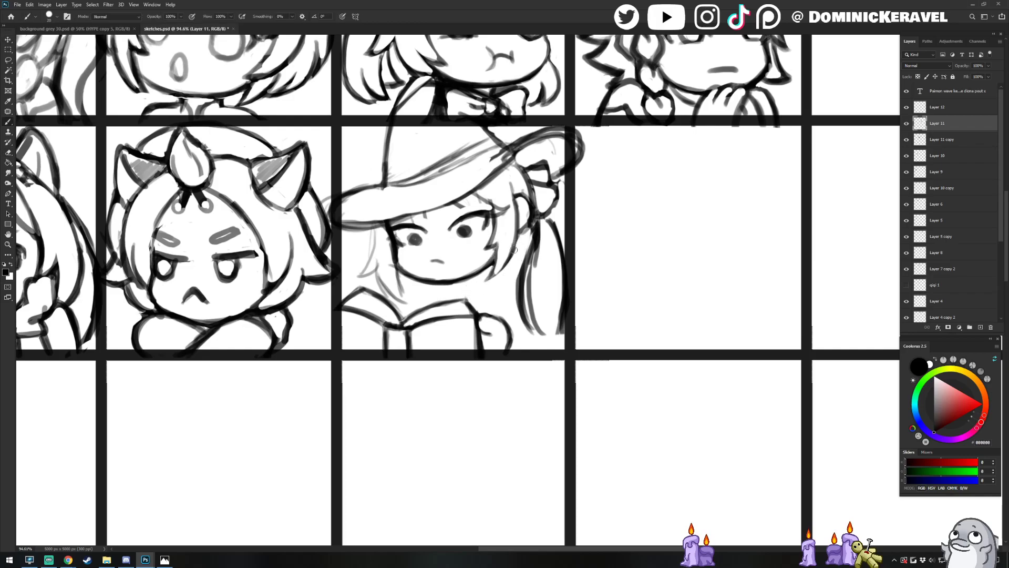
Erase stray marks around the hat's crown and touch up the chin line beneath the mouth
key("v")
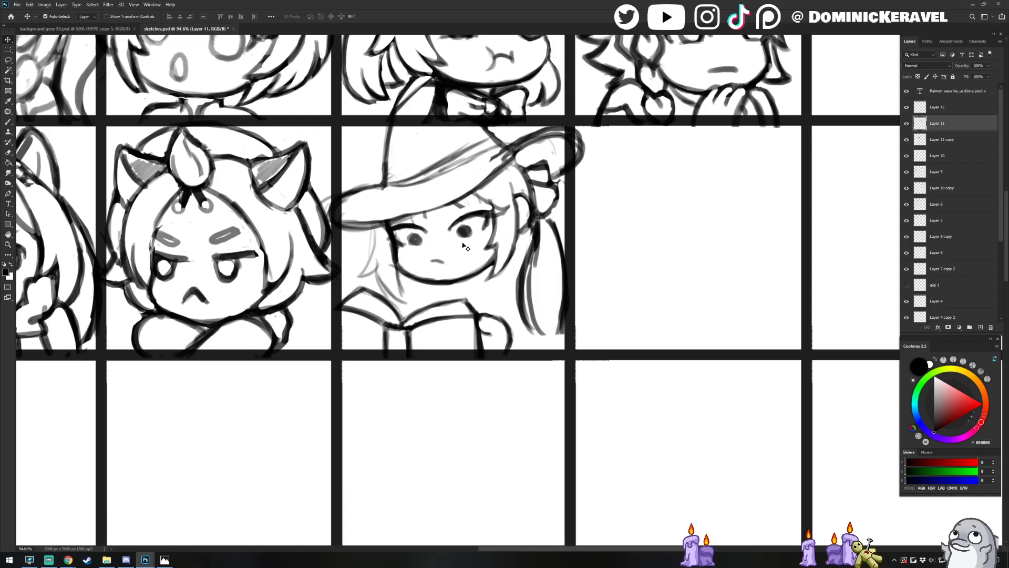
left_click_drag(348, 160, 547, 267)
mouse_move(379, 274)
left_mouse_down()
mouse_move(588, 283)
mouse_move(333, 284)
left_mouse_up()
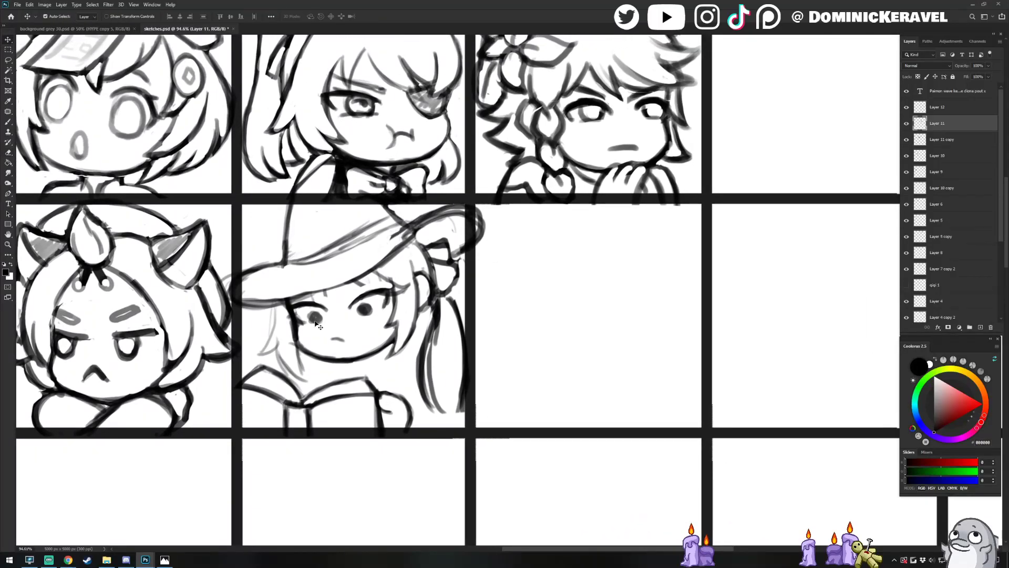
key("e")
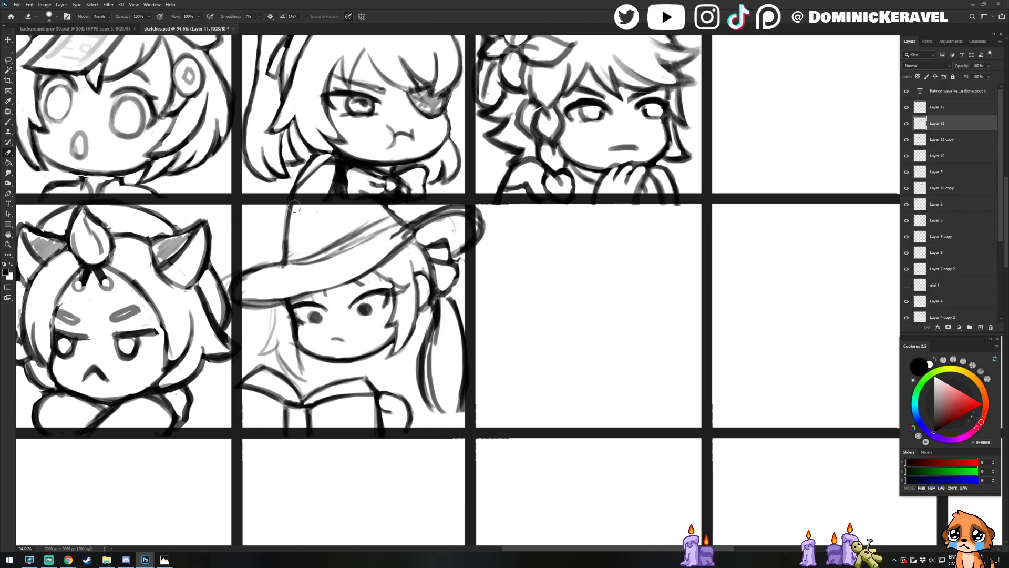
key("b")
left_click_drag(360, 356, 342, 356)
Reselect the book's layer and refine the lines of the hand where it grips the book's right edge
key("v")
left_click(370, 398)
key("e")
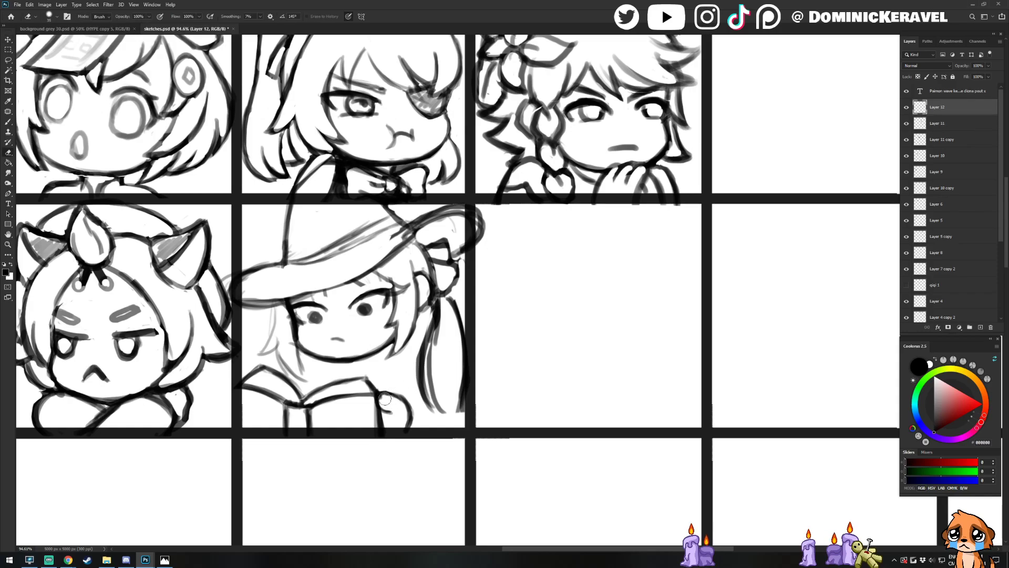
key("b")
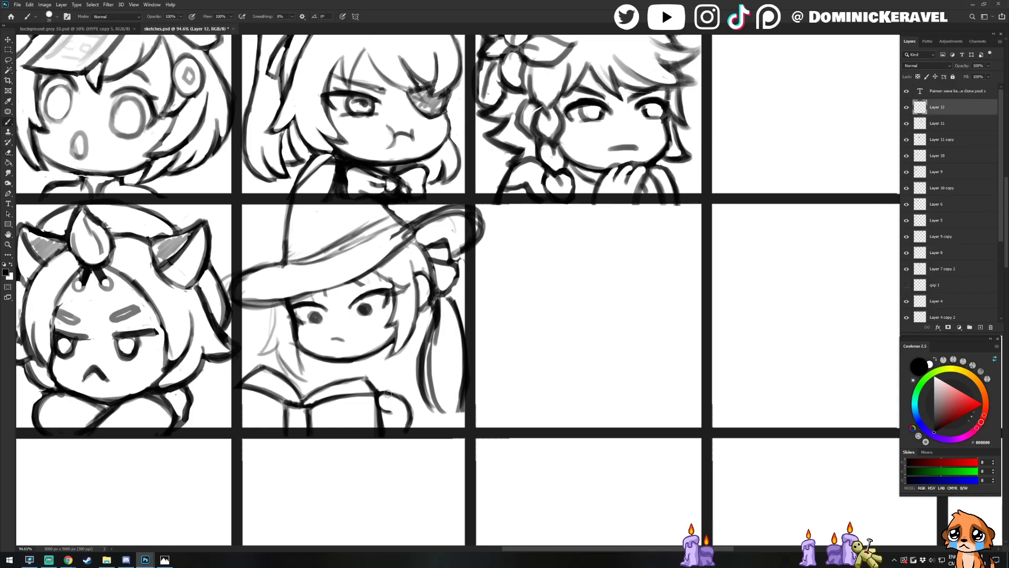
mouse_move(408, 411)
left_mouse_down()
mouse_move(435, 426)
mouse_move(454, 419)
left_mouse_up()
key("e")
key("b")
Reselect the character's layer and touch up the fringe lines under the hat's brim
key("v")
left_click_drag(386, 329, 326, 350)
key("b")
left_click_drag(388, 311, 397, 330)
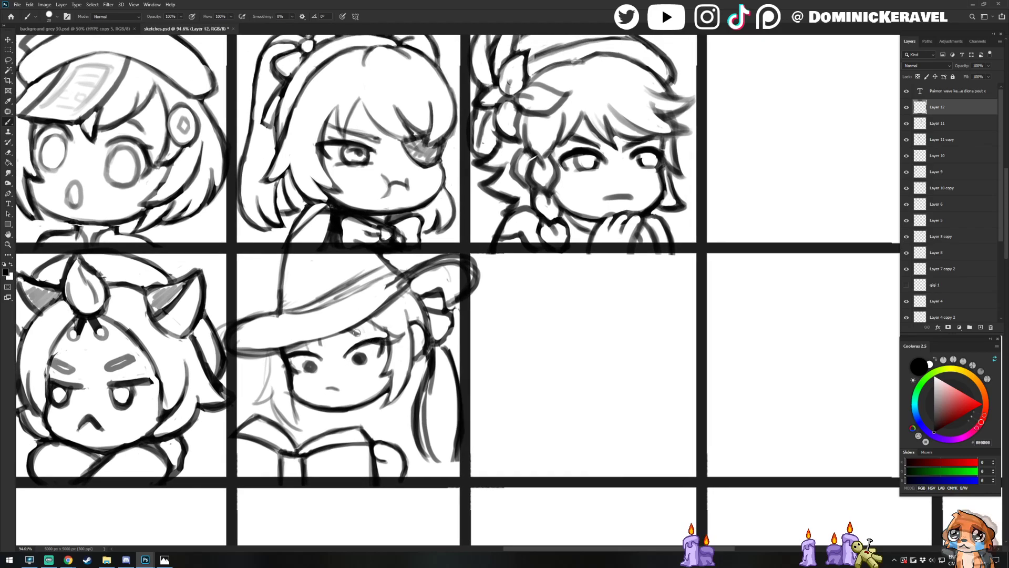
key("e")
left_click(412, 323, "ctrl")
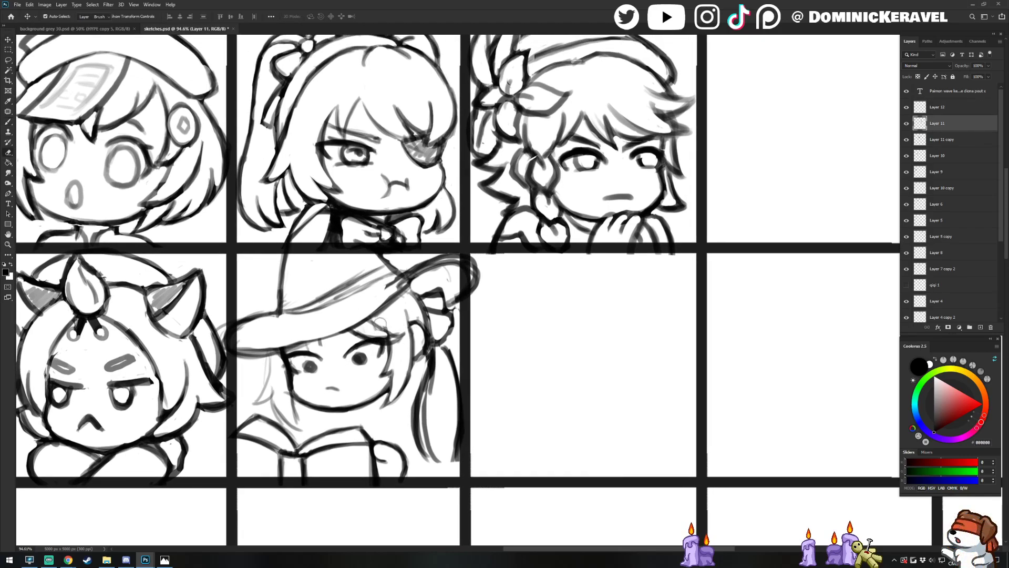
key("b")
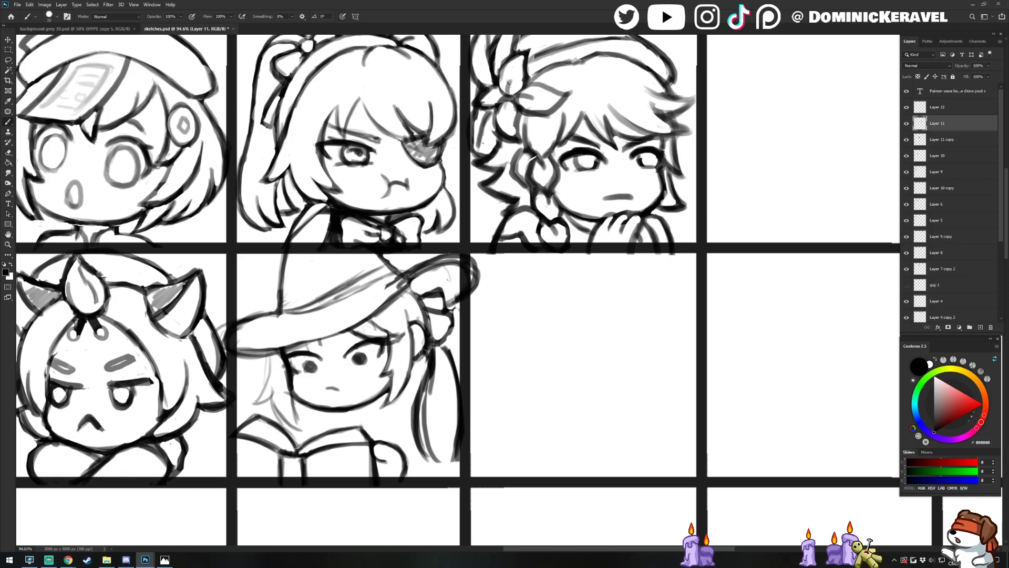
Clean up the sketchy double lines around the curled right end of the hat's brim
mouse_move(453, 320)
left_mouse_down()
mouse_move(471, 317)
mouse_move(454, 342)
left_mouse_up()
key("e")
left_click_drag(477, 300, 468, 309)
key("b")
key("e")
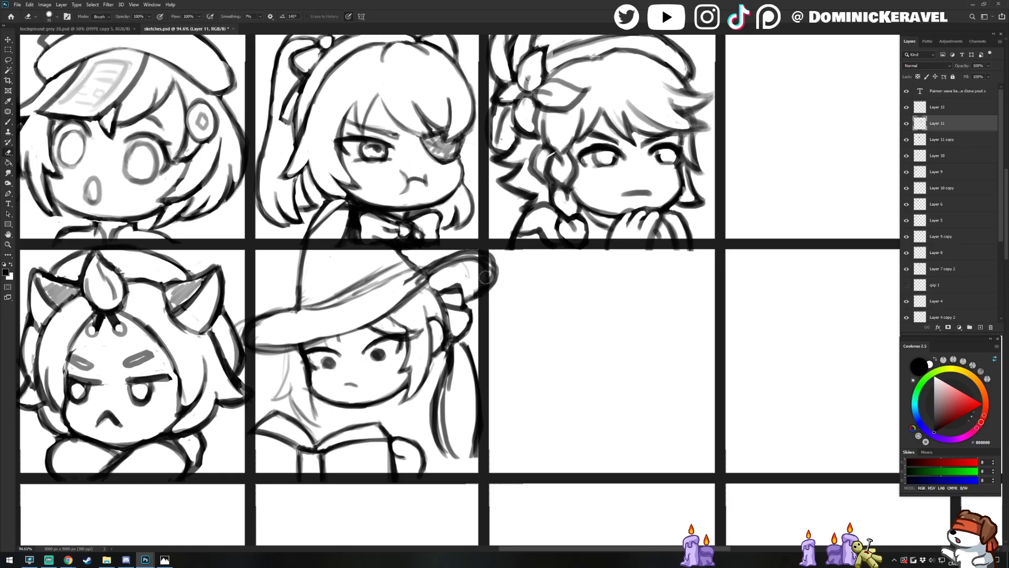
key("b")
key("e")
key("b")
key("e")
Erase the overlapping line inside the brim's curled right end and redraw it as one clean loop
left_click_drag(401, 288, 414, 282)
left_click_drag(479, 176, 481, 189)
key("b")
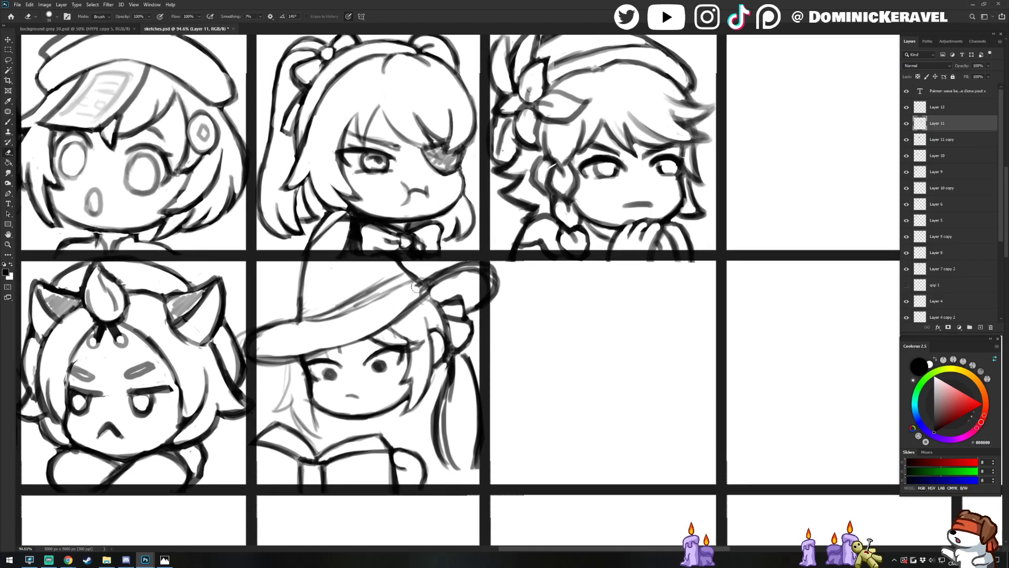
mouse_move(418, 299)
left_mouse_down()
mouse_move(472, 249)
mouse_move(434, 291)
mouse_move(485, 277)
mouse_move(464, 277)
mouse_move(483, 293)
left_mouse_up()
key("e")
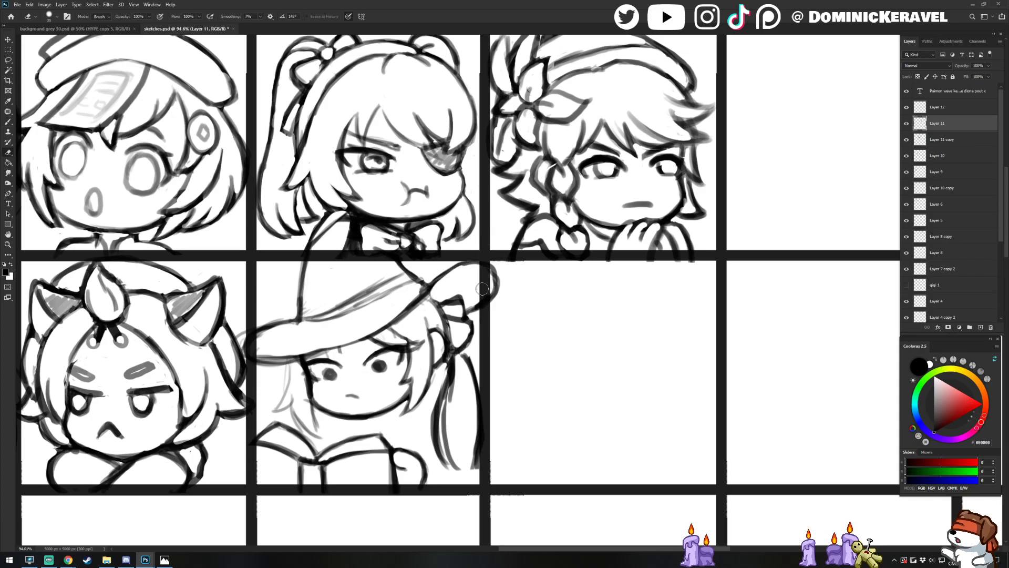
mouse_move(434, 238)
left_mouse_down()
mouse_move(463, 237)
mouse_move(519, 288)
mouse_move(494, 309)
left_mouse_up()
key("b")
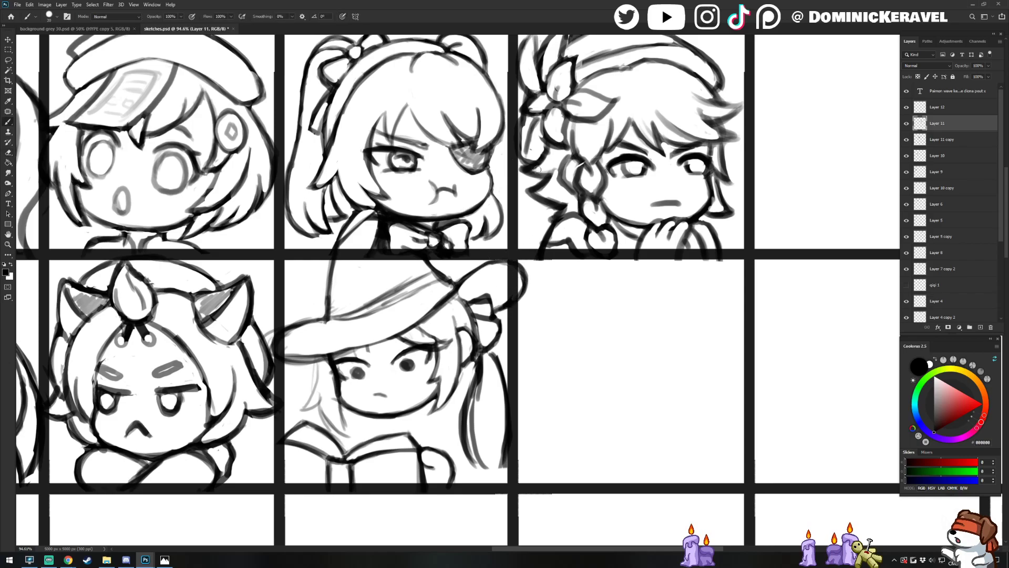
Touch up the outline of the hat's crown with alternating brush and eraser strokes
left_click_drag(397, 259, 410, 301)
key("e")
key("b")
key("e")
left_click_drag(348, 361, 338, 370)
key("b")
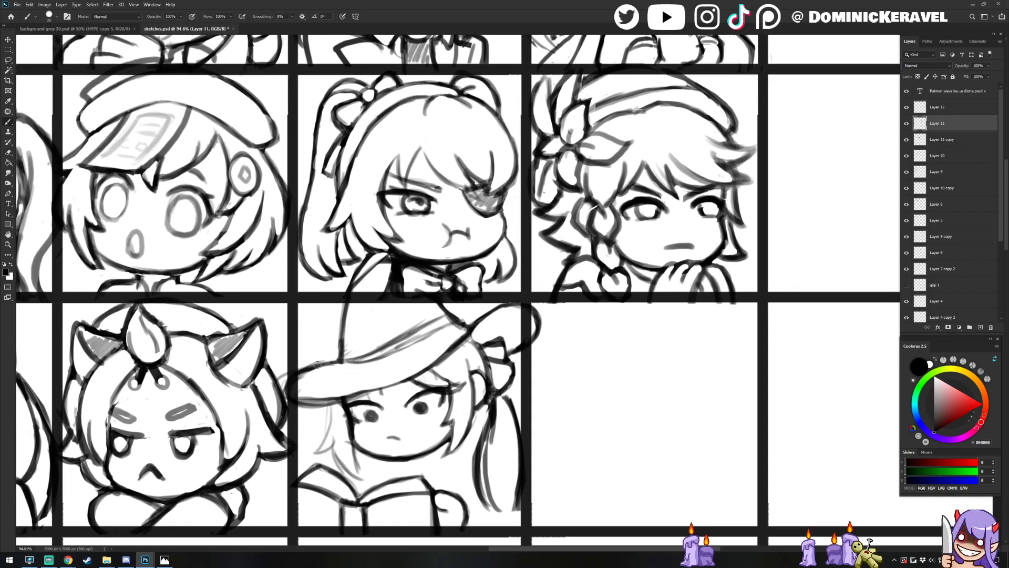
Erase and redraw the outline at the left tip of the hat's brim
key("e")
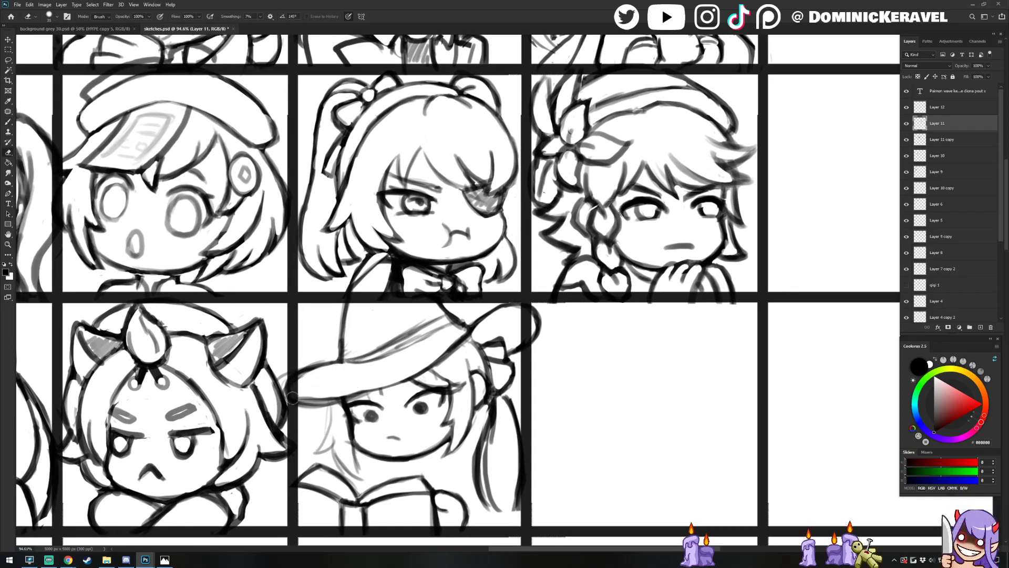
key("v")
key("e")
key("b")
left_click_drag(396, 338, 348, 344)
mouse_move(307, 406)
left_mouse_down()
mouse_move(451, 360)
mouse_move(437, 341)
mouse_move(398, 347)
mouse_move(397, 332)
left_mouse_up()
key("e")
key("b")
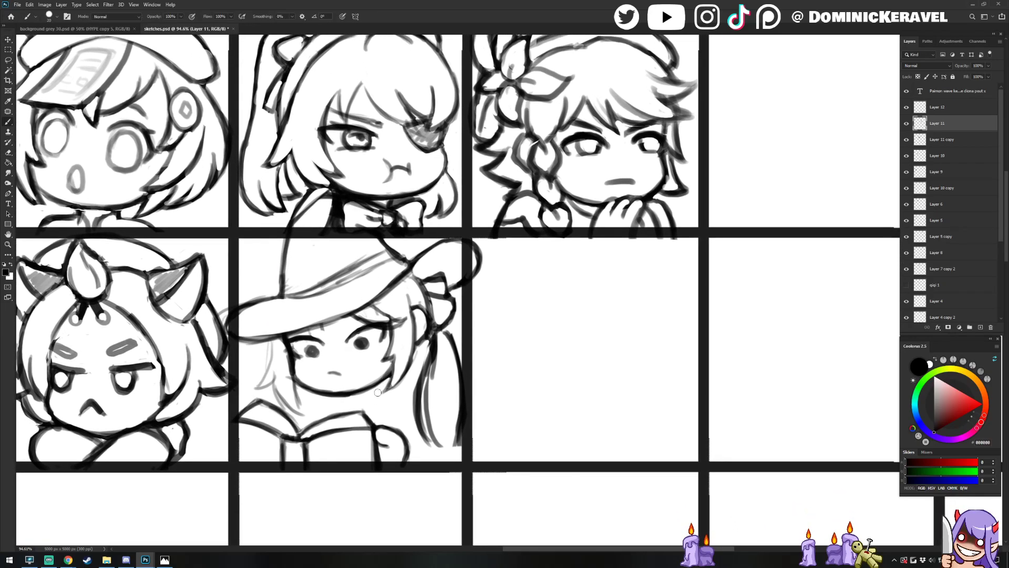
Sketch light collar lines beneath the chin, between the face and the open book
left_click_drag(371, 391, 392, 376)
key("e")
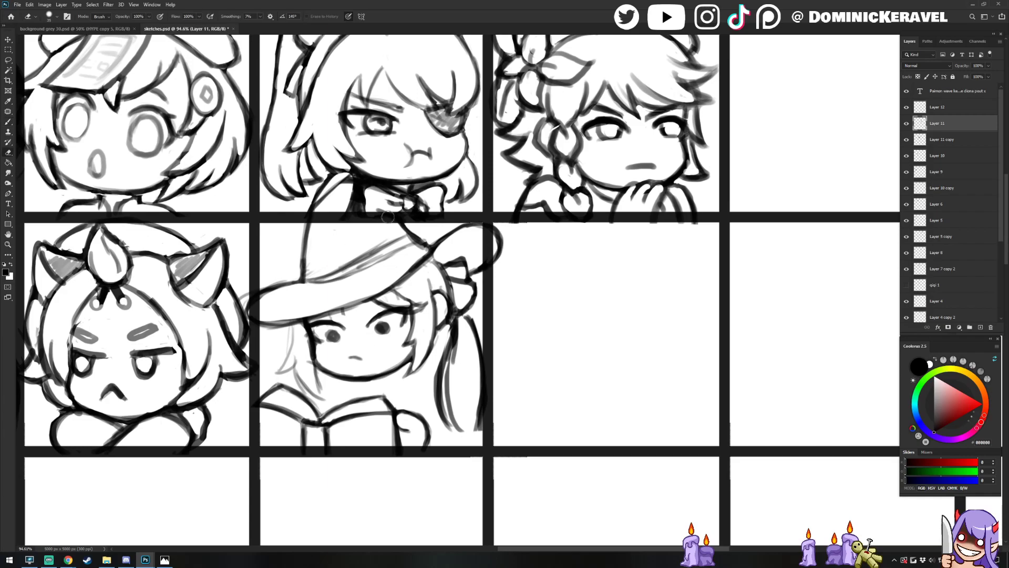
key("b")
mouse_move(413, 369)
left_mouse_down()
mouse_move(409, 383)
mouse_move(375, 394)
mouse_move(331, 393)
mouse_move(398, 376)
mouse_move(395, 401)
mouse_move(441, 369)
left_mouse_up()
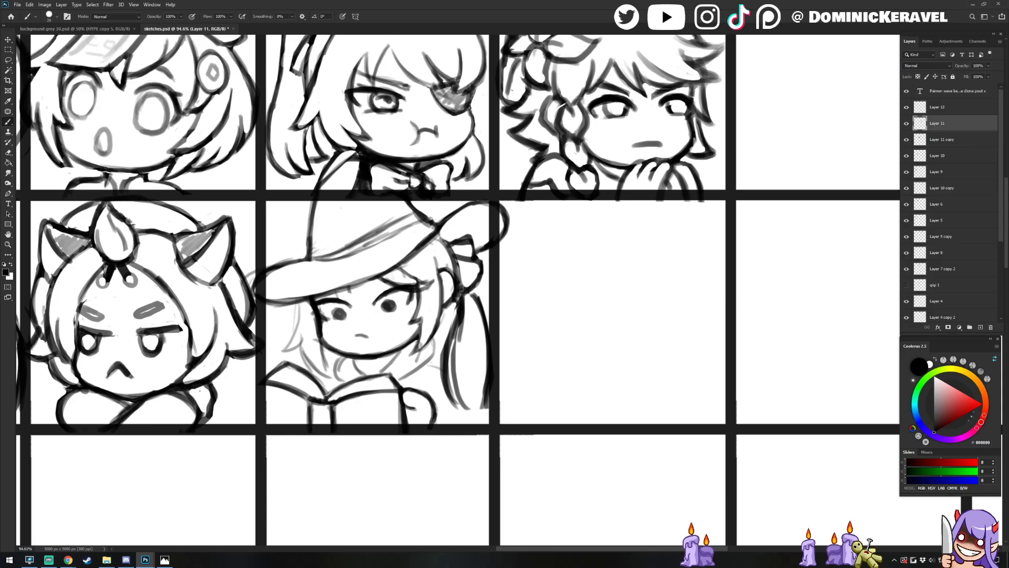
Check the reference image in the other window, return to the sketch and save the document
key("alt+Tab")
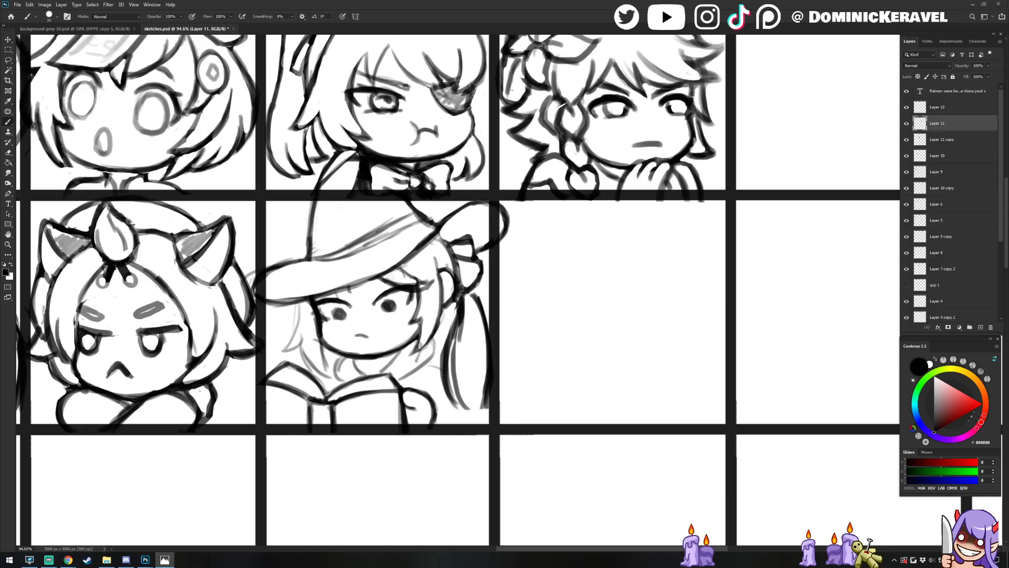
left_click(488, 4)
left_click_drag(472, 372, 510, 345)
key("ctrl+s")
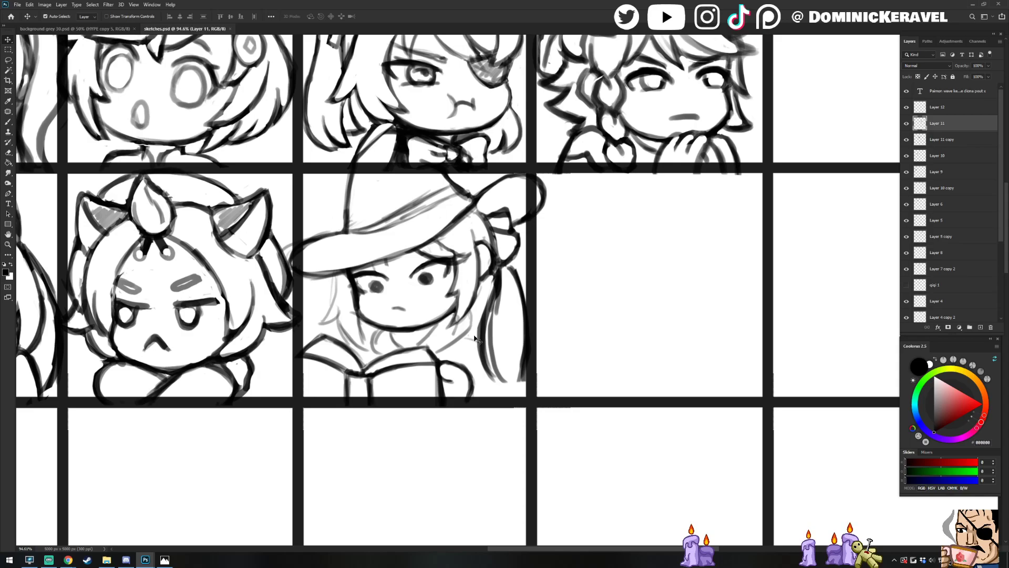
Trim the stray end of the collar line, then erase and redraw the ponytail's left edge as a single curve
key("e")
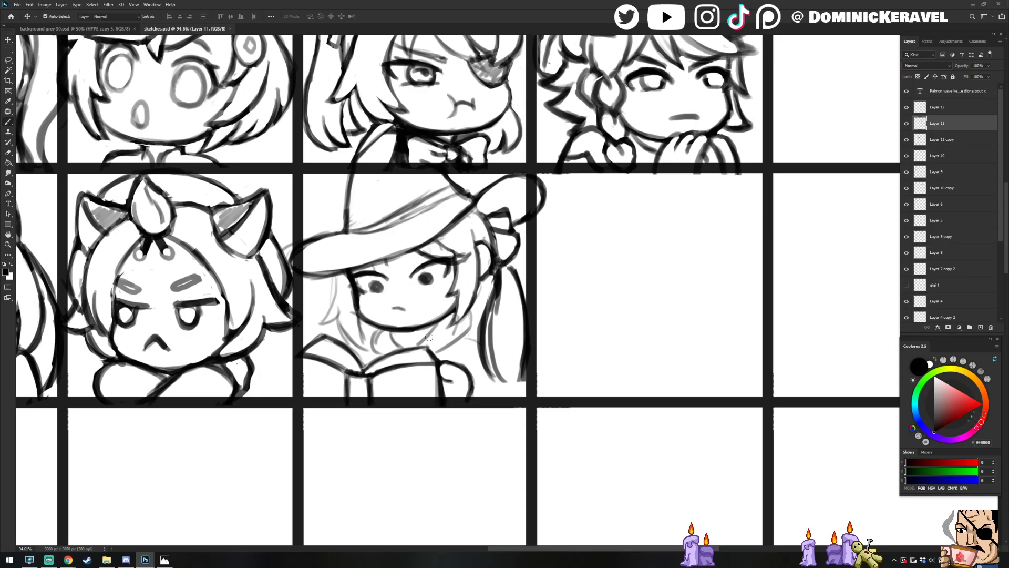
mouse_move(456, 332)
left_mouse_down()
mouse_move(470, 338)
mouse_move(463, 352)
left_mouse_up()
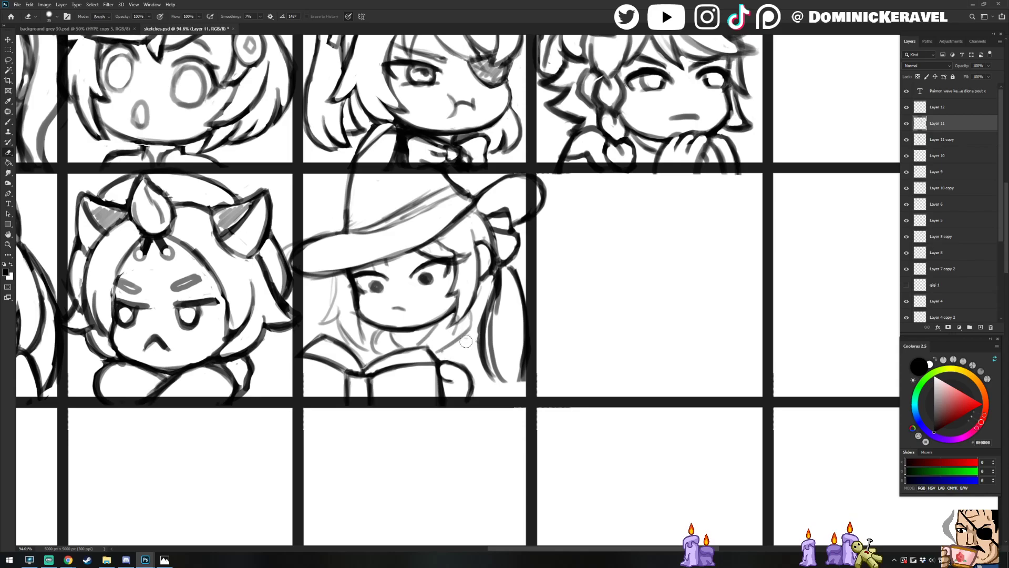
mouse_move(488, 303)
left_mouse_down()
mouse_move(480, 324)
mouse_move(489, 376)
left_mouse_up()
key("ctrl+z")
left_click_drag(492, 291, 492, 279)
key("b")
left_click_drag(498, 285, 494, 366)
key("e")
left_click_drag(502, 298, 491, 376)
key("b")
key("e")
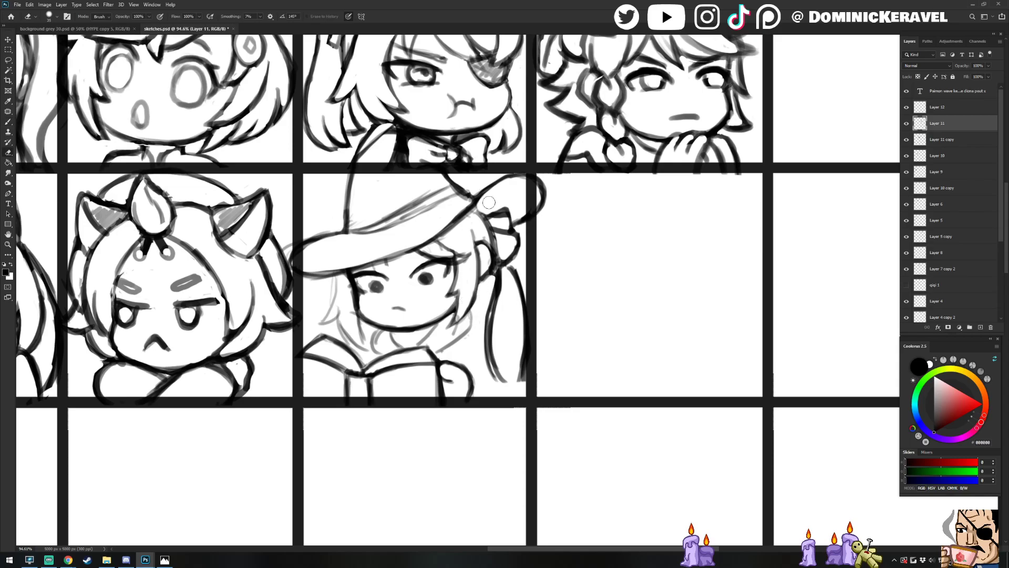
Erase and redraw the right side of the light collar beneath the hair
key("b")
key("e")
left_click_drag(454, 333, 465, 319)
key("b")
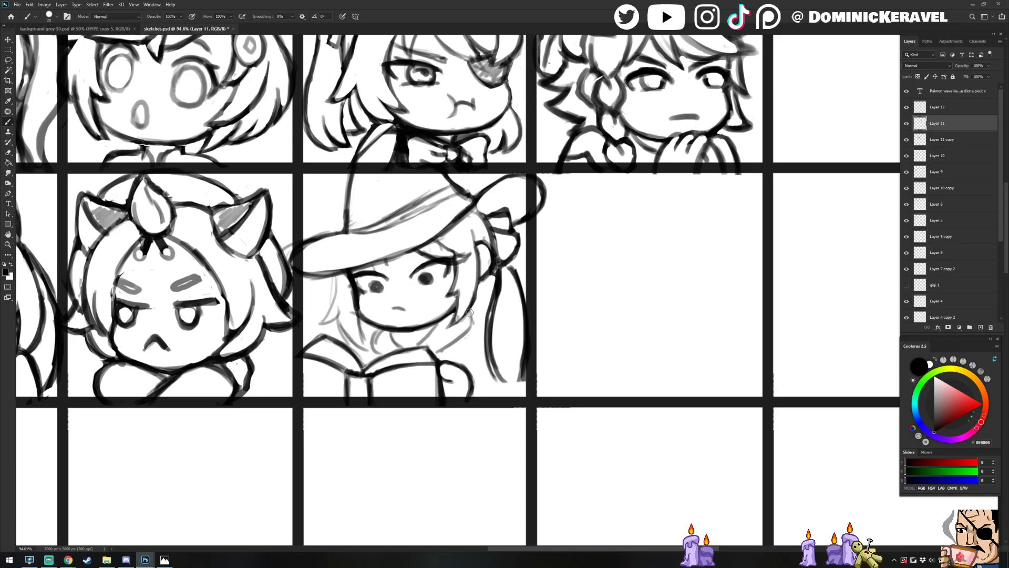
key("e")
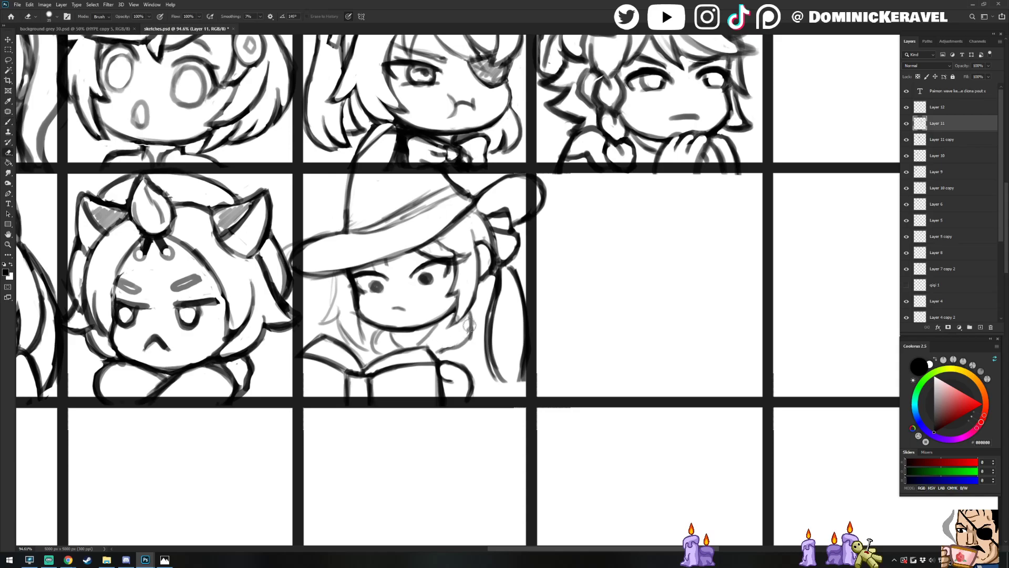
key("b")
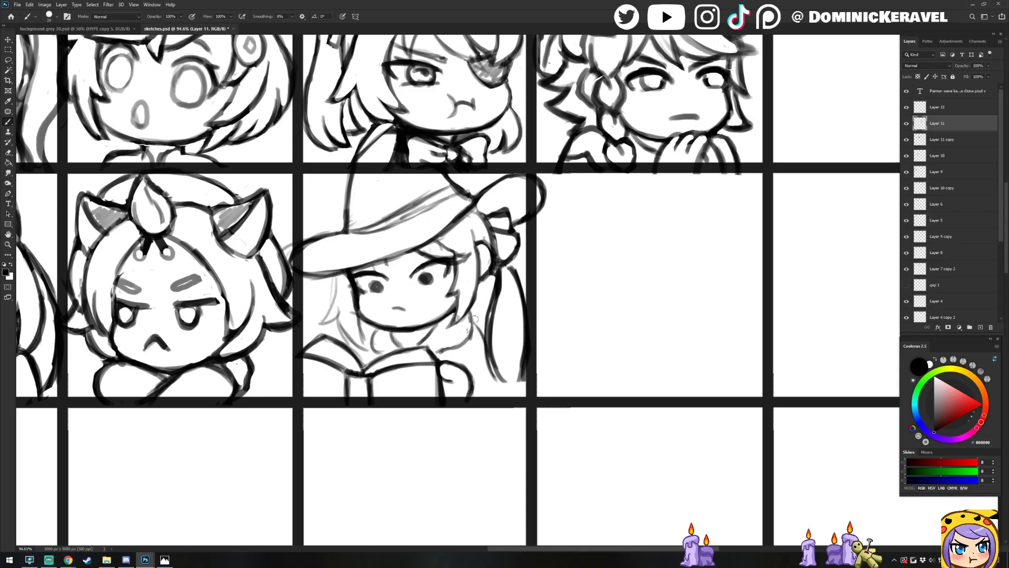
Sketch the shoulder lines running from the collar and the book's right corner towards the ponytail
left_click_drag(434, 352, 493, 363)
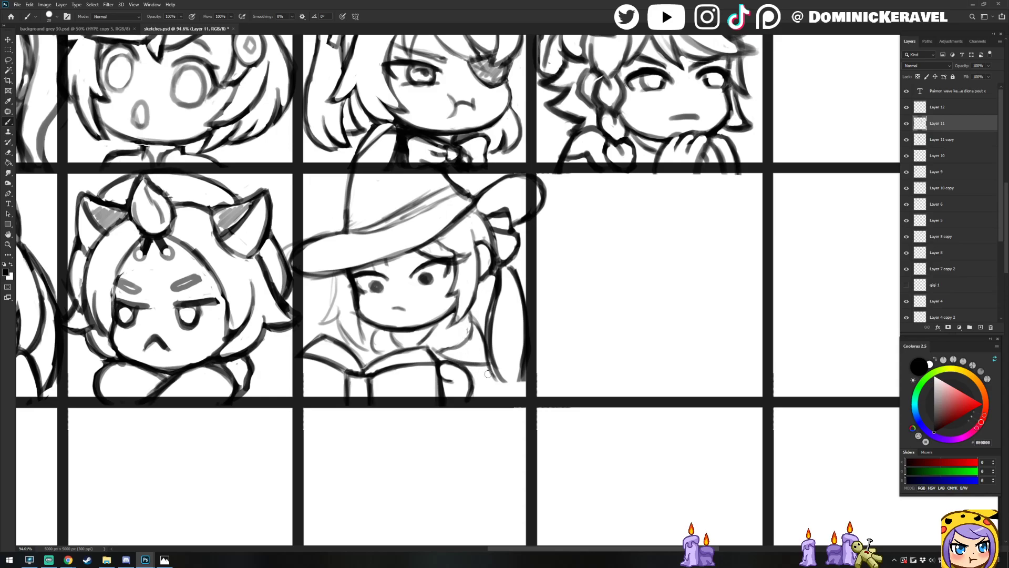
left_click_drag(473, 318, 489, 343)
mouse_move(491, 371)
left_mouse_down()
mouse_move(491, 409)
mouse_move(499, 394)
mouse_move(501, 413)
mouse_move(488, 368)
left_mouse_up()
key("e")
key("b")
Draw the sleeve's vertical line beside the hand down to the cell's lower border and clean up its edge
left_click_drag(487, 365, 492, 413)
key("e")
key("b")
key("e")
mouse_move(485, 373)
left_mouse_down()
mouse_move(505, 407)
mouse_move(483, 366)
mouse_move(484, 398)
left_mouse_up()
key("b")
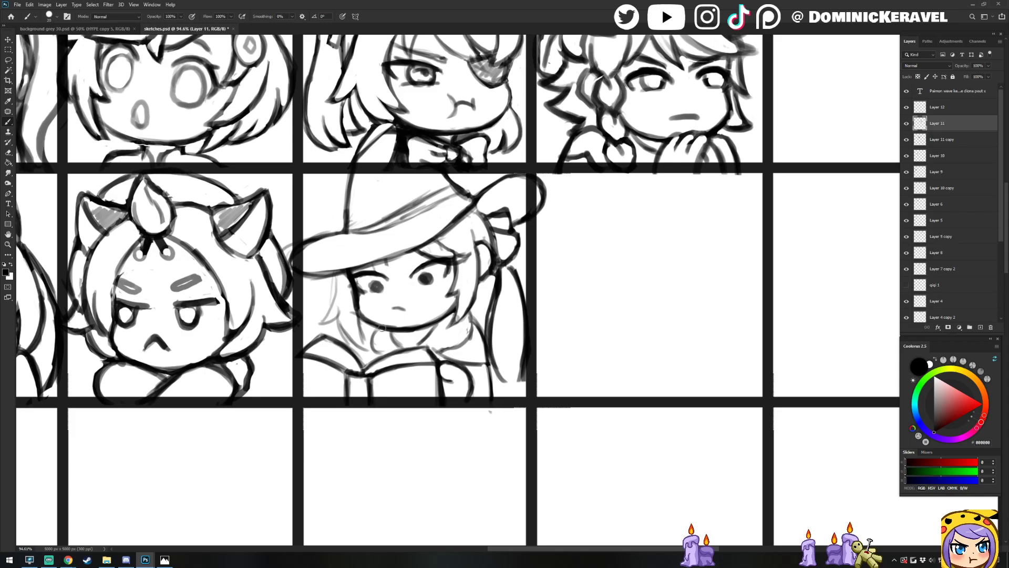
Add collar lines under the left of the chin and clean up the hand and sleeve lines on the book and character layers
left_click_drag(375, 331, 367, 353)
left_click_drag(389, 341, 418, 333)
key("e")
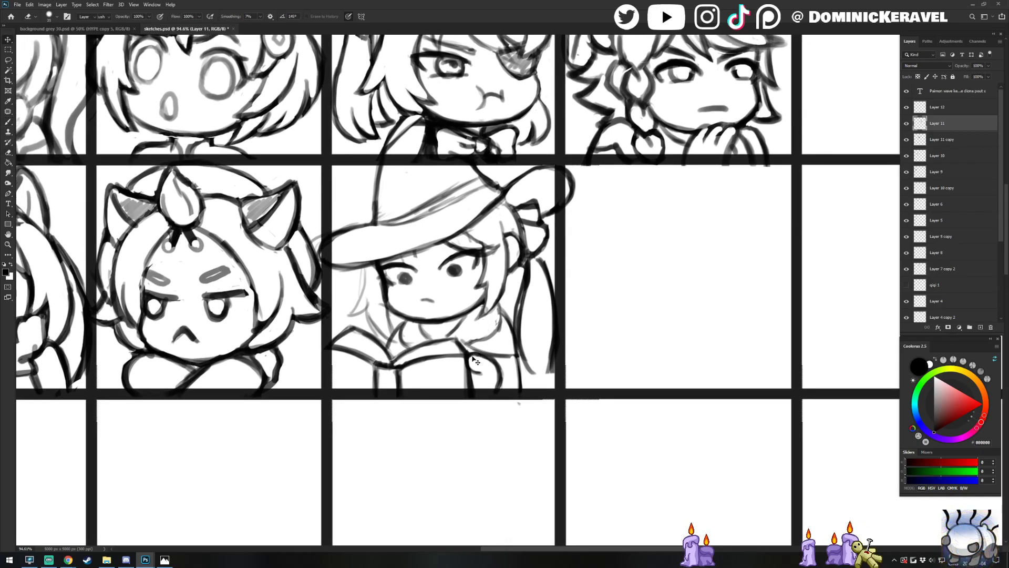
key("alt+bracketright")
key("b")
key("e")
key("alt+bracketleft")
key("v")
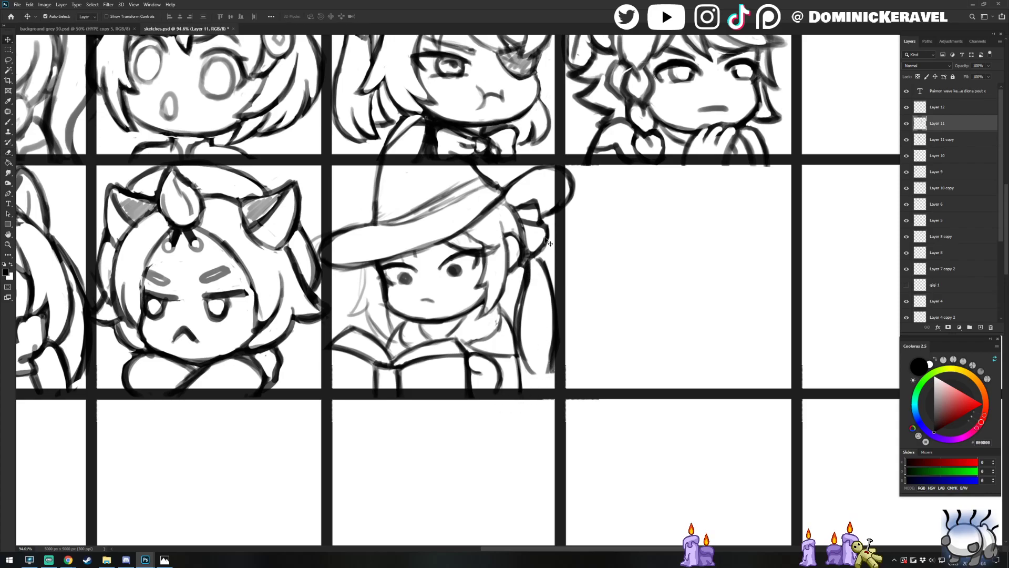
Clean up stray fringe strokes beneath the hat brim, switching from the book layer to the character layer
key("b")
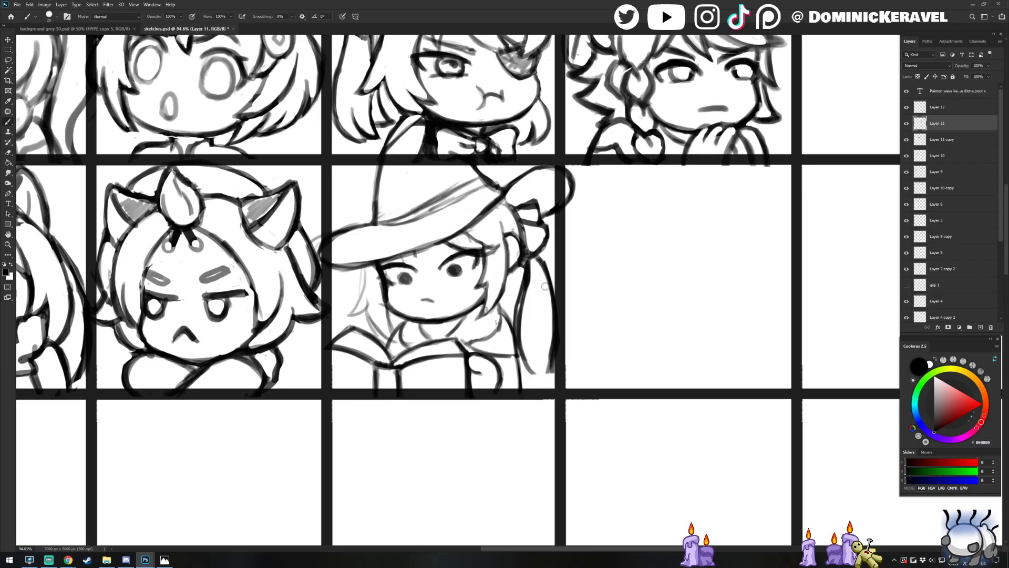
key("e")
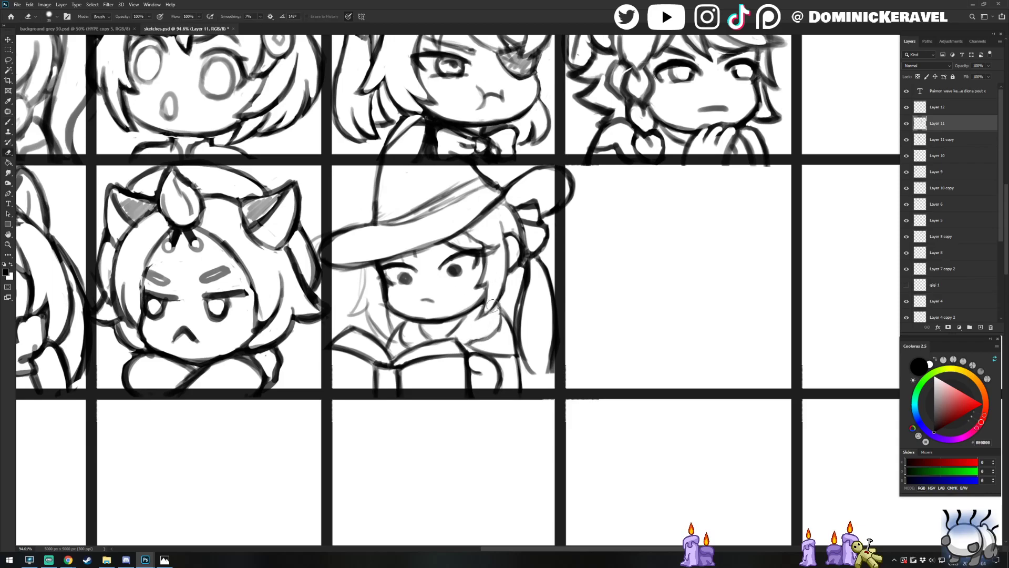
key("v")
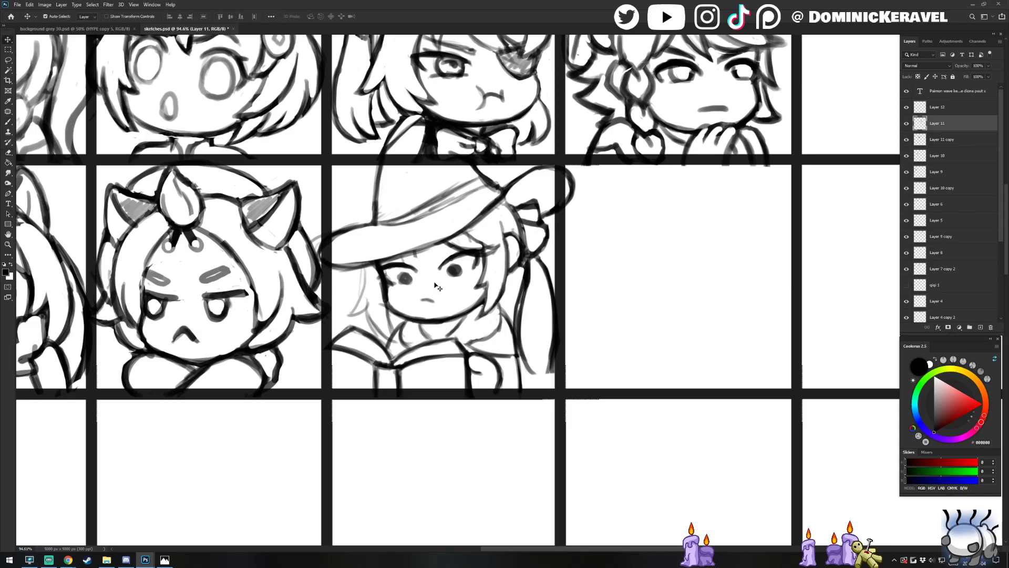
left_click(478, 347)
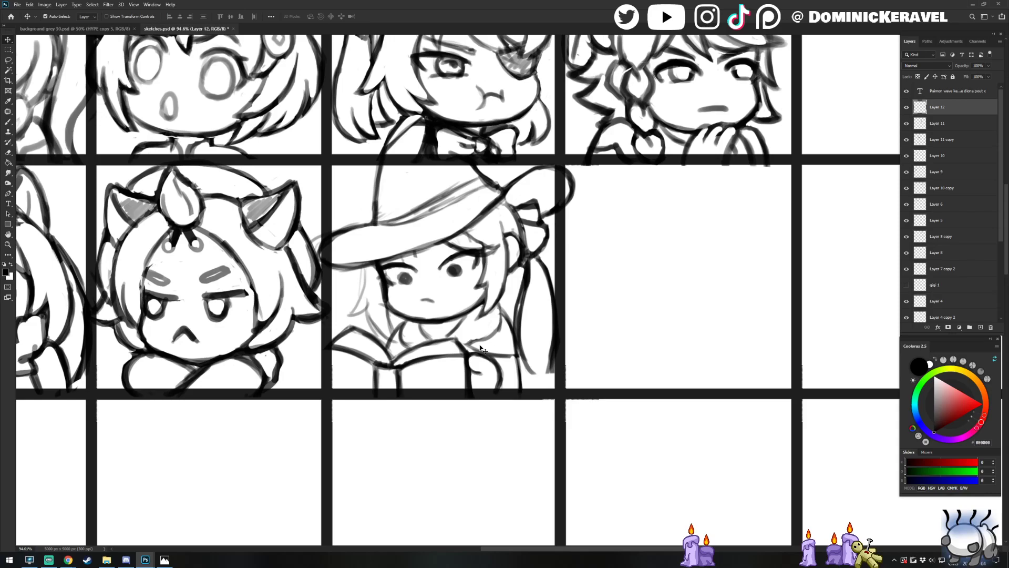
key("e")
left_click_drag(477, 251, 462, 213)
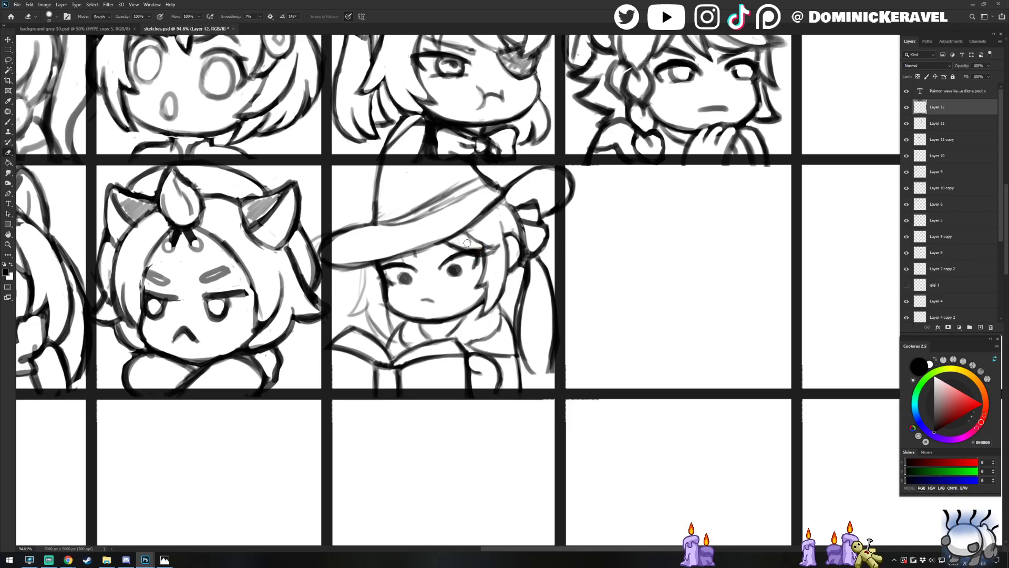
left_click(480, 219, "ctrl")
left_click_drag(465, 242, 462, 237)
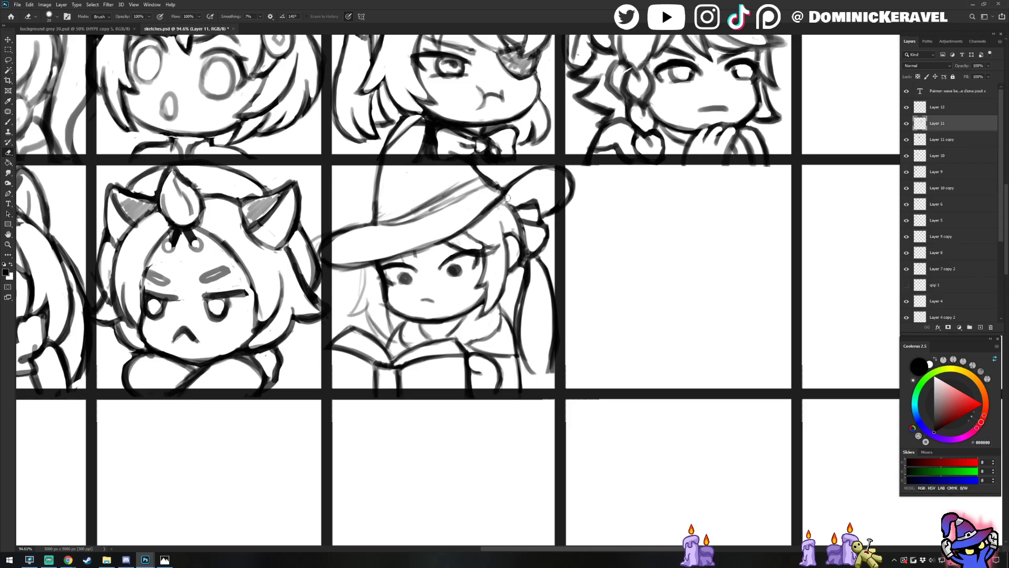
key("b")
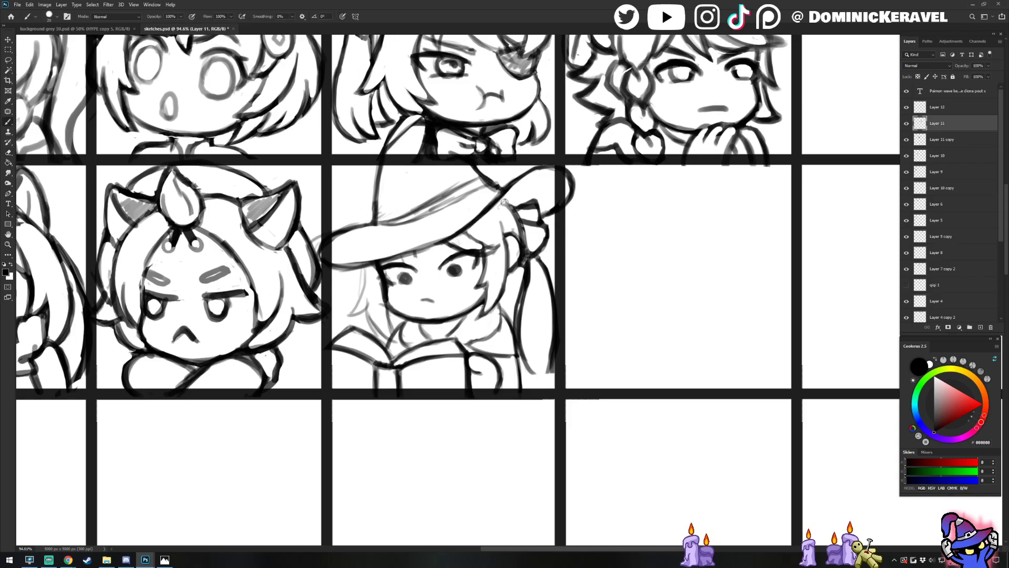
key("v")
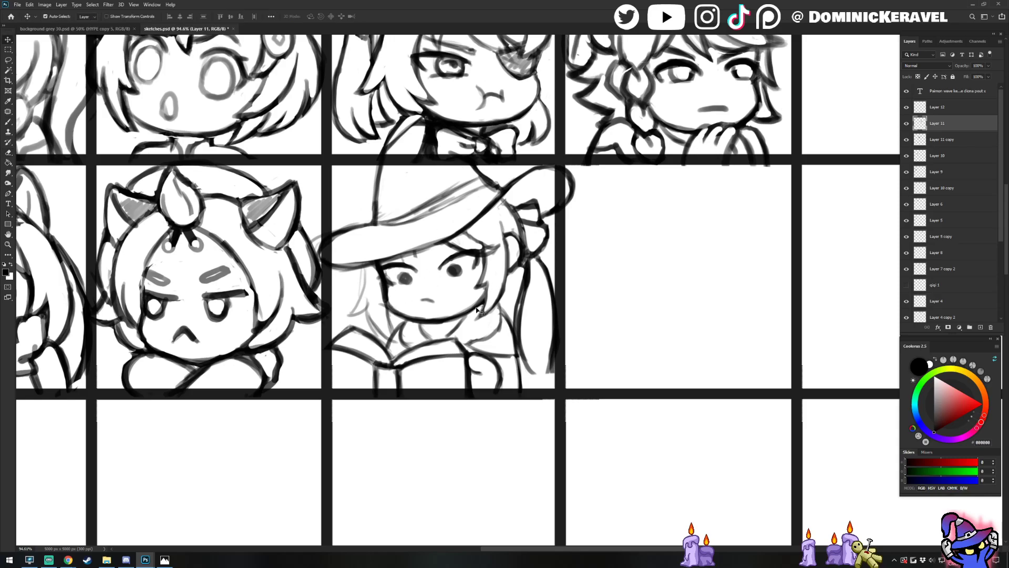
Darken the light hair lock on the left of the face, from the hat brim to the book, and trim its lines
key("b")
mouse_move(366, 276)
left_mouse_down()
mouse_move(353, 320)
mouse_move(368, 306)
mouse_move(379, 334)
left_mouse_up()
mouse_move(373, 316)
left_mouse_down()
mouse_move(385, 335)
mouse_move(394, 321)
left_mouse_up()
key("e")
left_click_drag(377, 280, 397, 346)
key("b")
key("v")
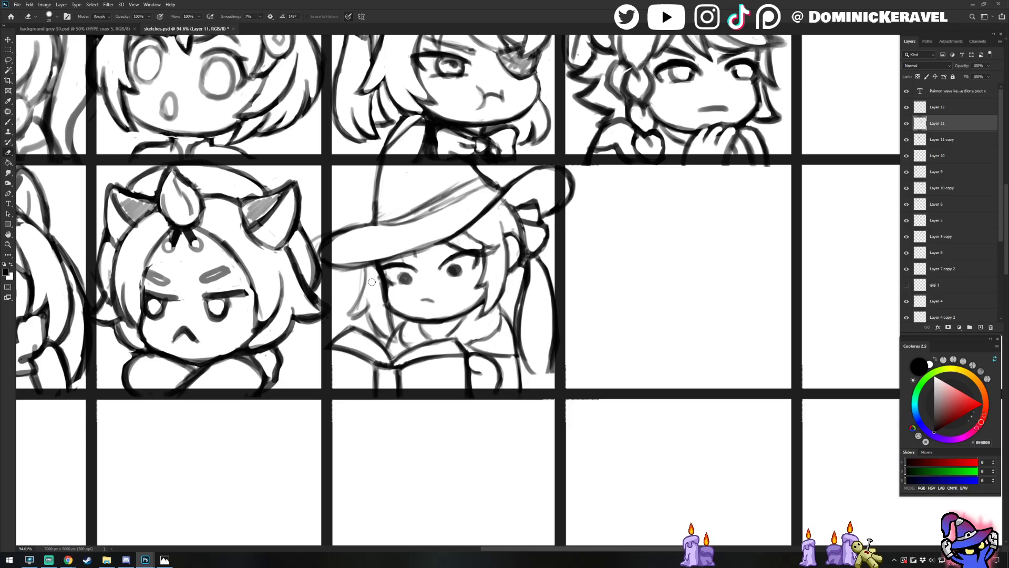
key("e")
key("b")
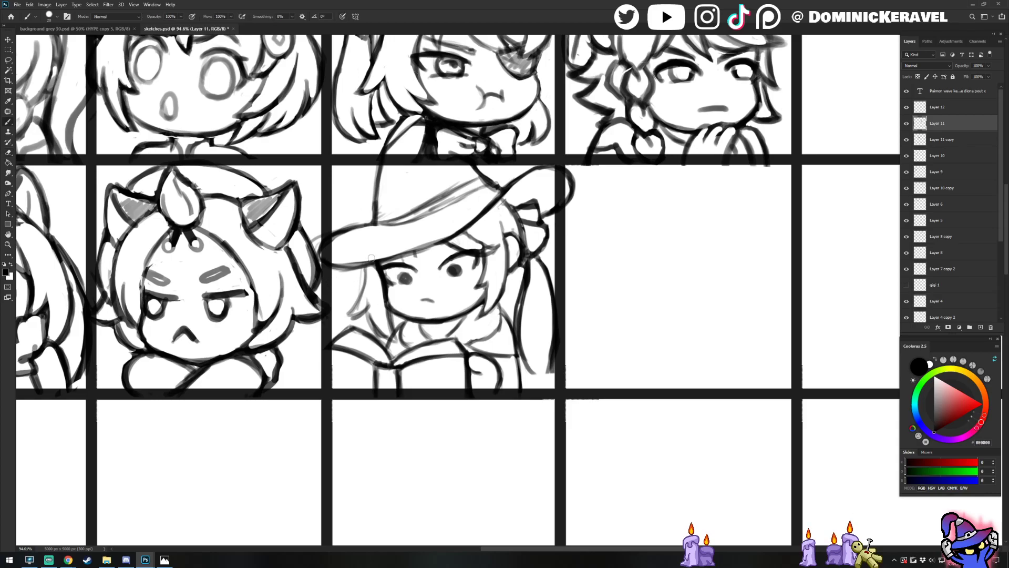
Refine the outer contour and pointed tip of the left hair lock above the book
key("e")
key("b")
key("e")
key("b")
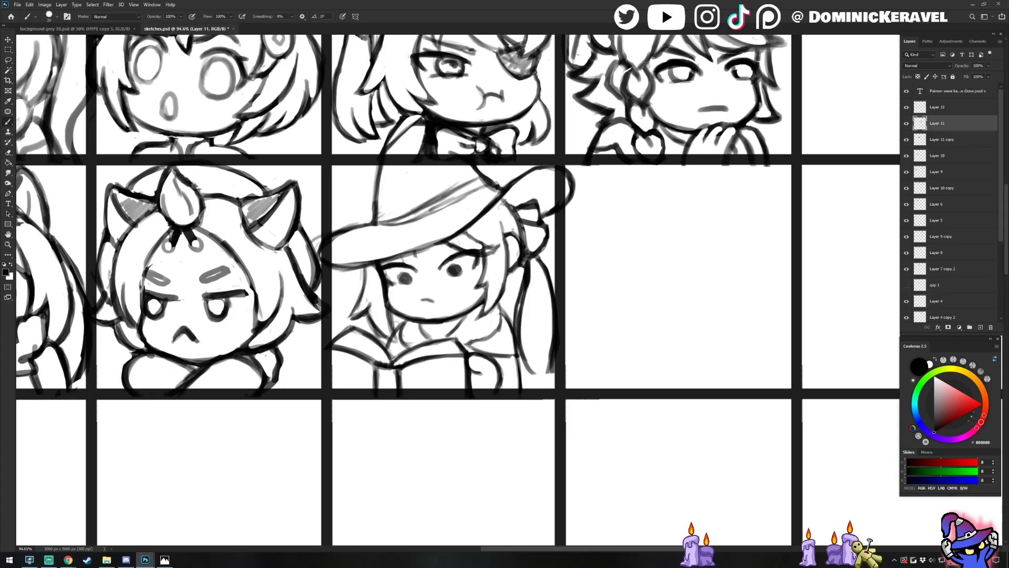
key("e")
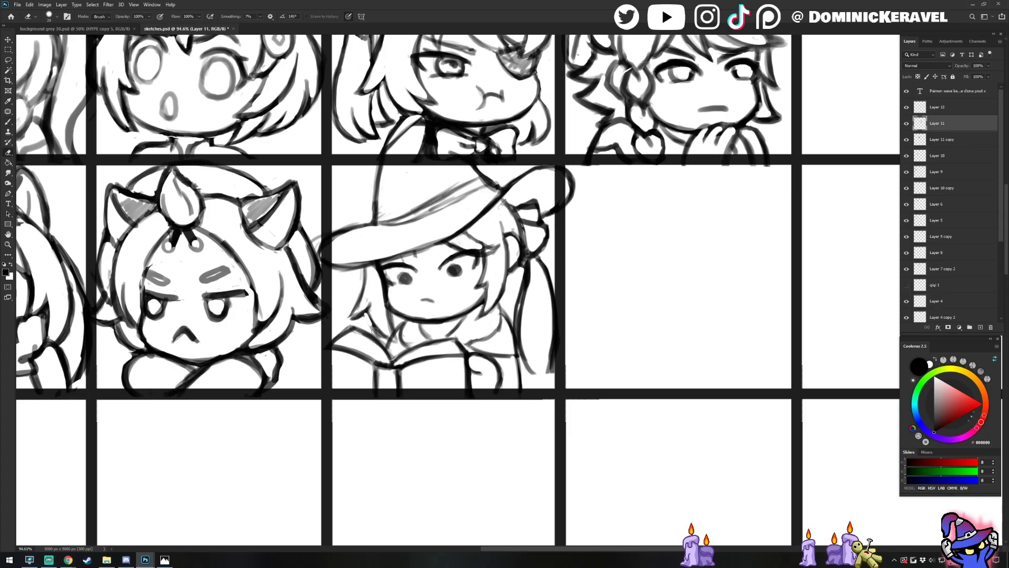
key("b")
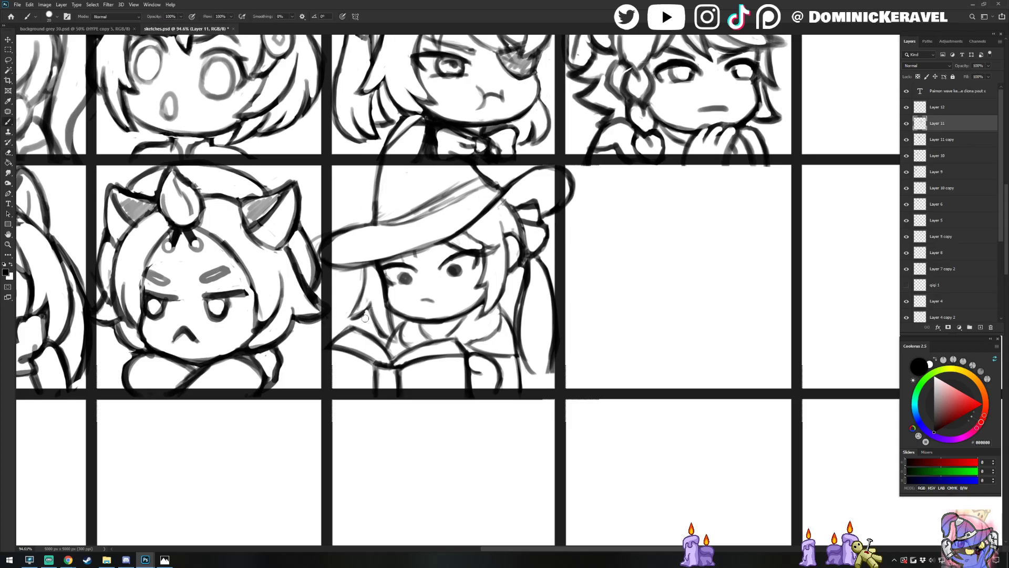
key("e")
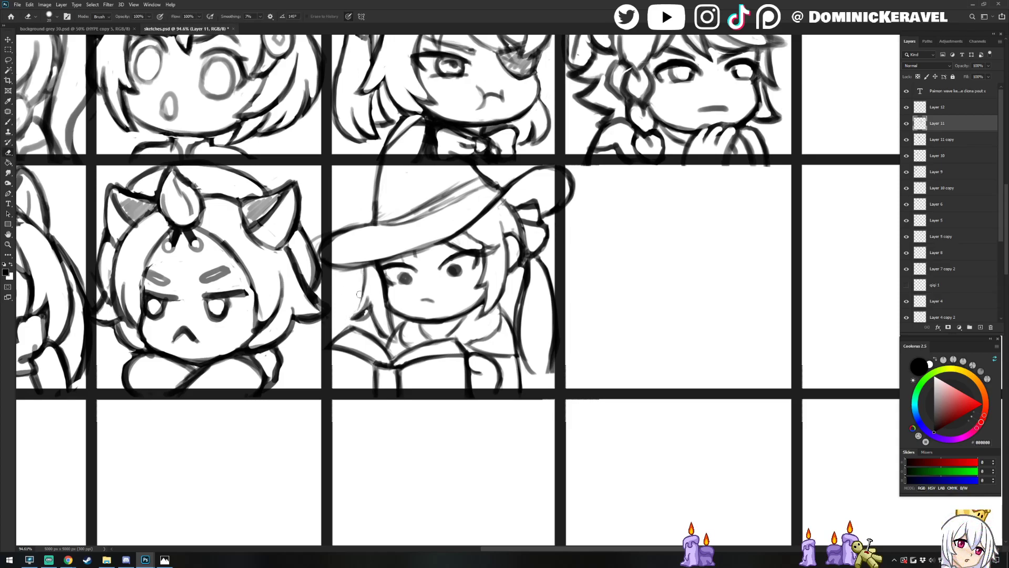
Redraw the inner strand of the left hair lock beside the cheek and erase its rough edges
key("b")
key("e")
key("b")
mouse_move(366, 285)
left_mouse_down()
mouse_move(356, 317)
mouse_move(372, 309)
left_mouse_up()
key("e")
key("b")
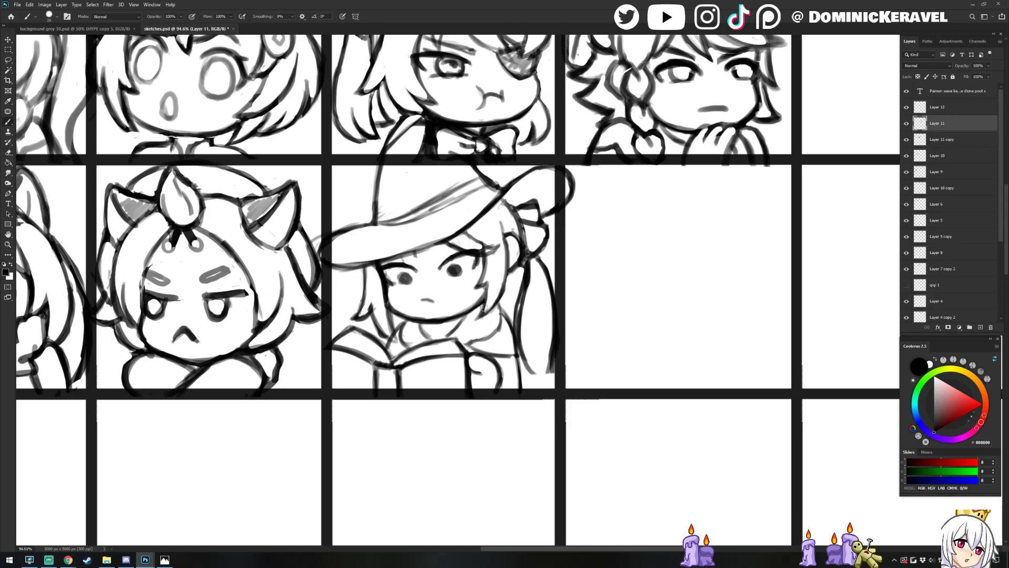
Redraw and trim the pointed lower ends of the hair lock on the right of the face, above the collar
key("e")
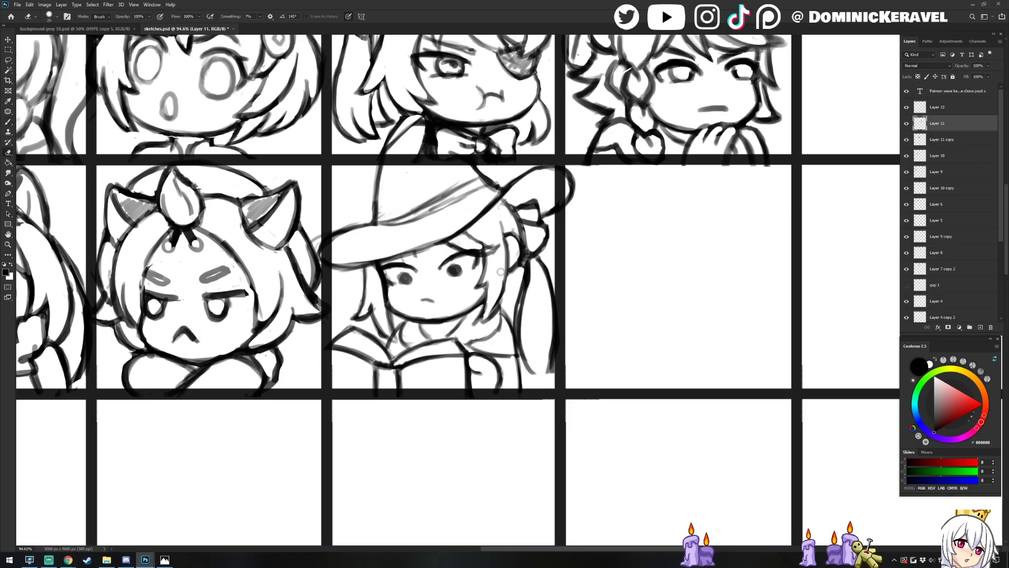
key("b")
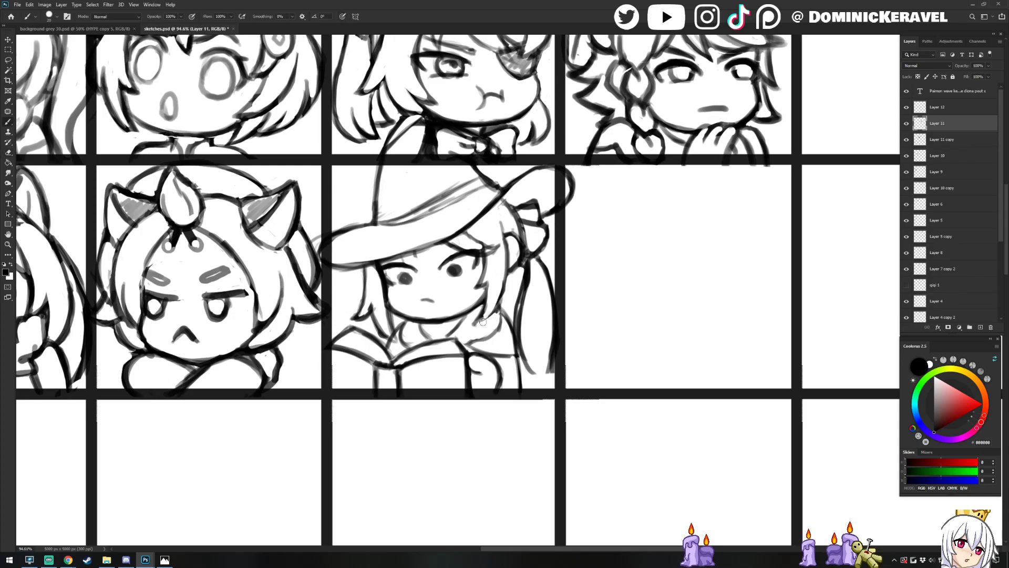
key("e")
key("b")
key("e")
mouse_move(493, 308)
left_mouse_down()
mouse_move(497, 299)
mouse_move(481, 323)
left_mouse_up()
key("b")
key("e")
key("b")
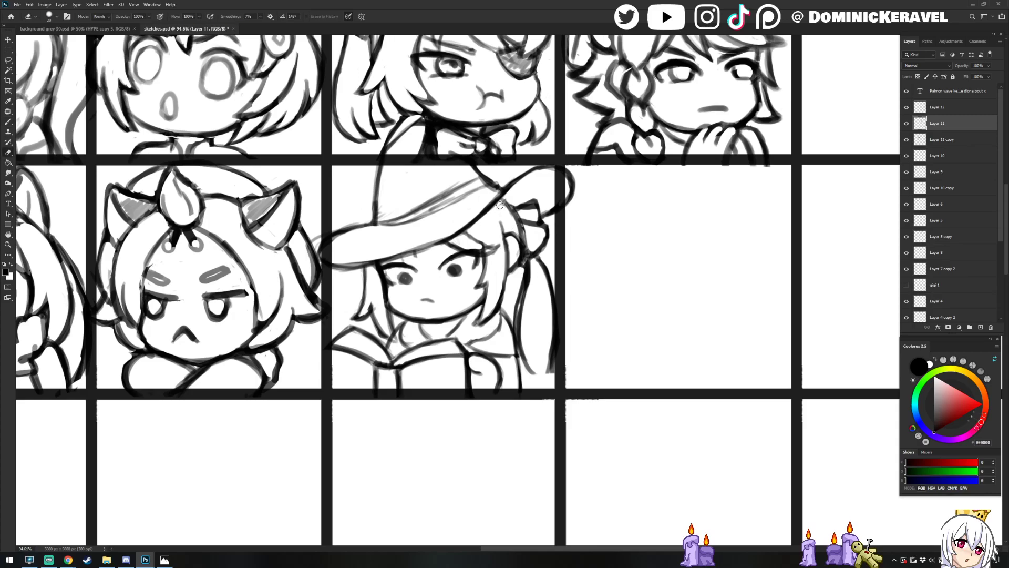
Refine the ribbon outline at the base of the ponytail beside the hat brim
key("b")
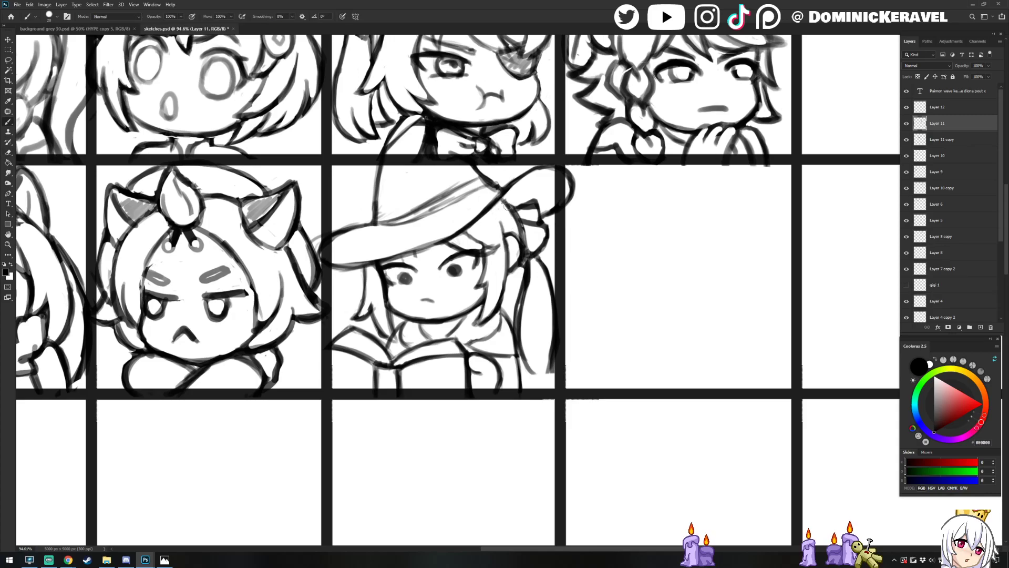
mouse_move(522, 234)
left_mouse_down()
mouse_move(504, 200)
mouse_move(521, 235)
mouse_move(530, 208)
left_mouse_up()
key("e")
key("b")
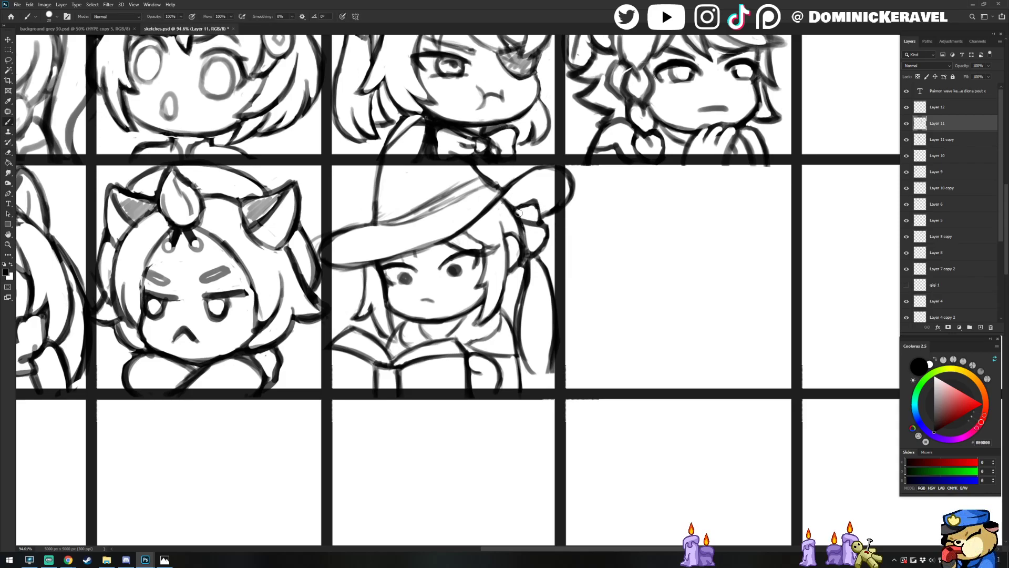
key("v")
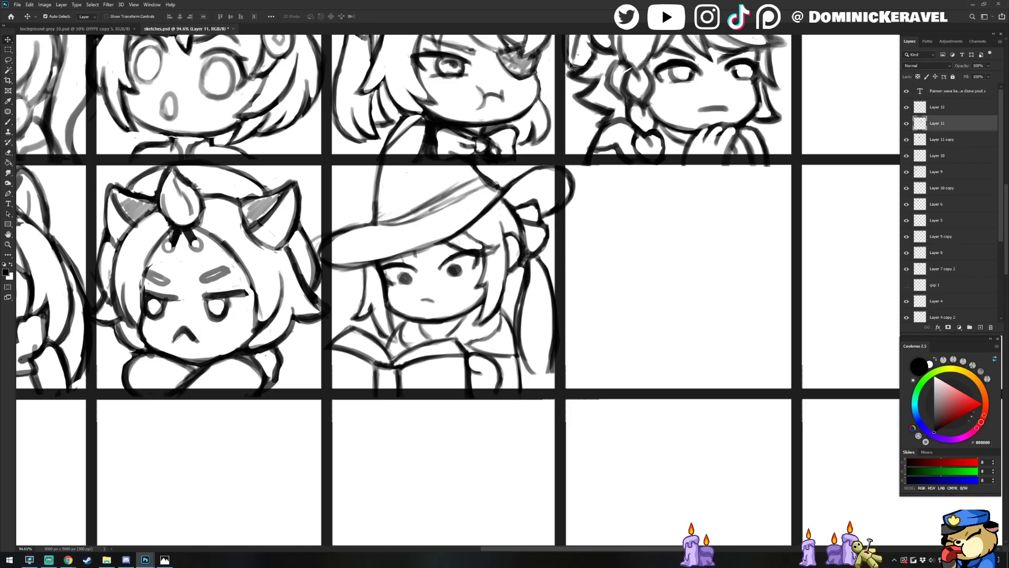
key("e")
key("v")
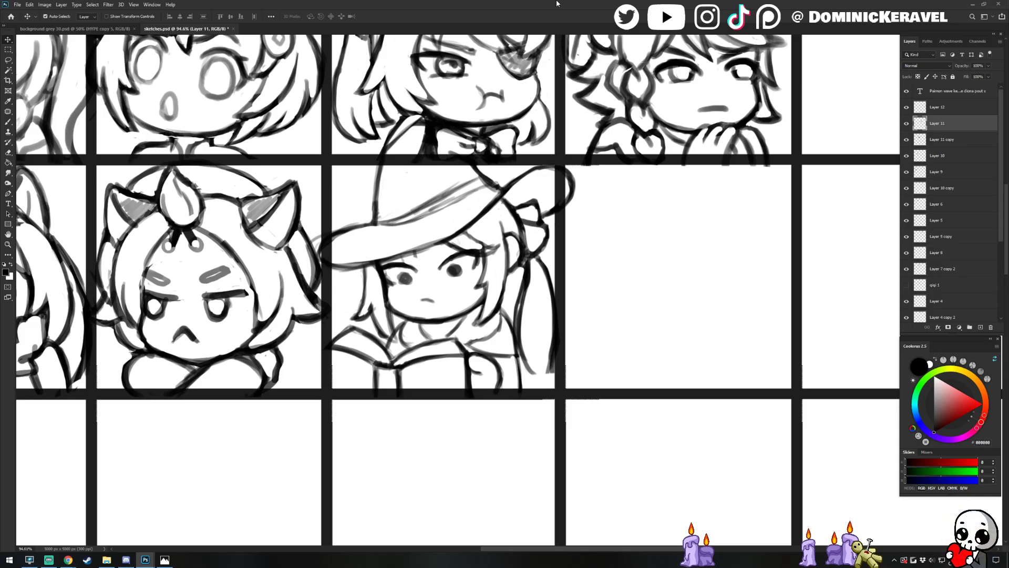
Clean up where the collar meets the book's upper right edge on the book and character layers
left_click(467, 358, "ctrl")
left_click_drag(467, 357, 494, 349)
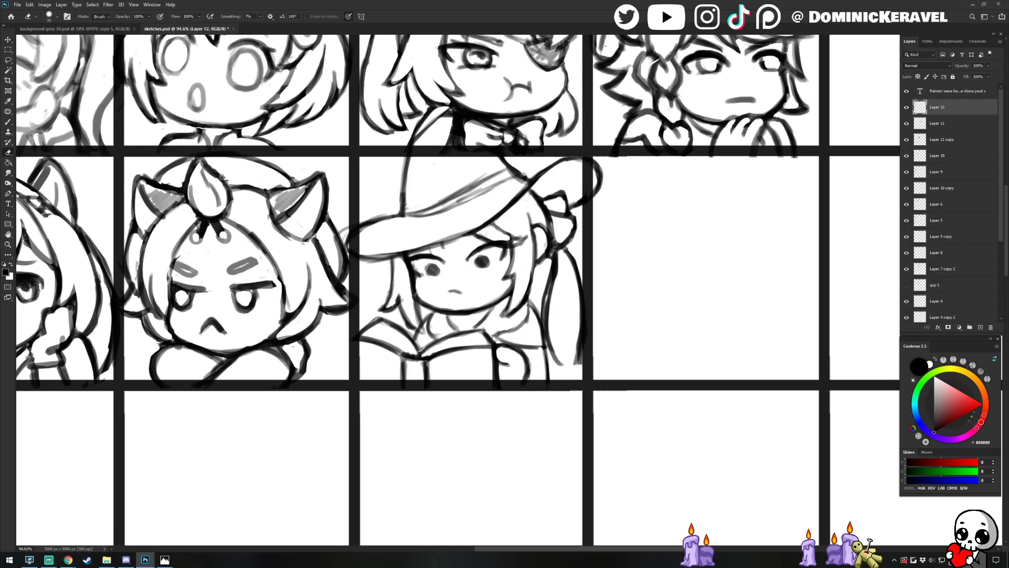
key("alt+[")
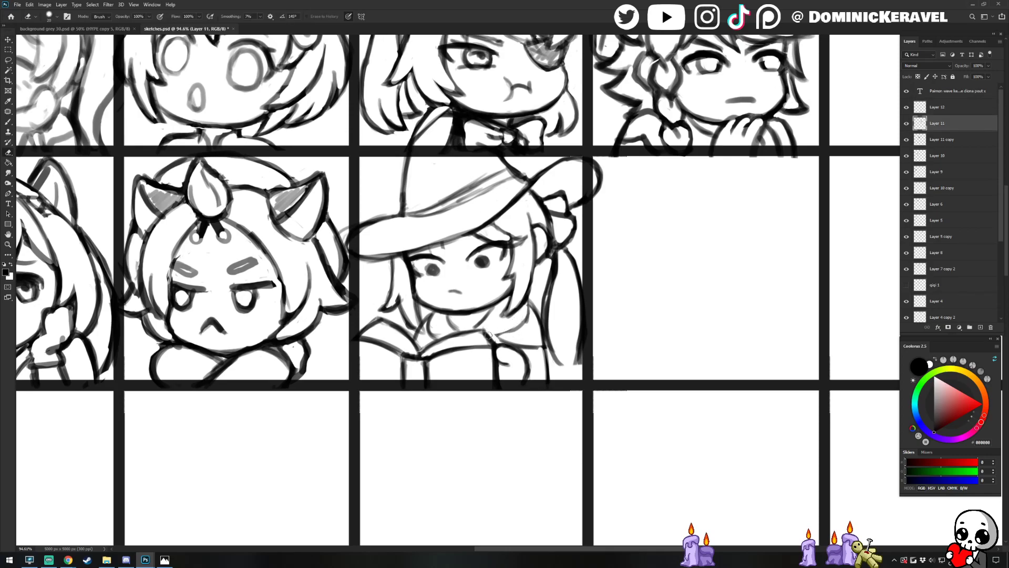
key("b")
key("alt+]")
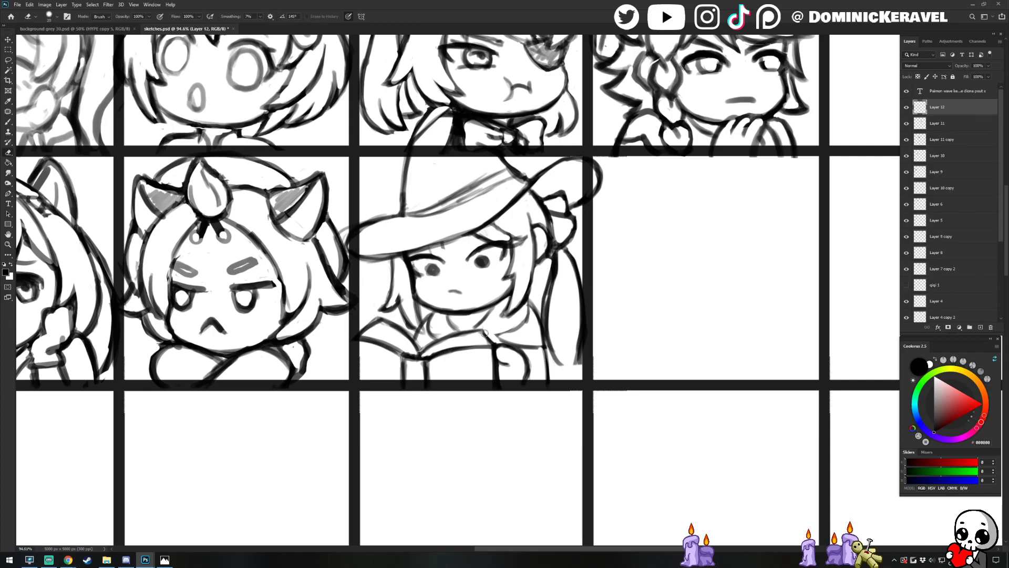
key("v")
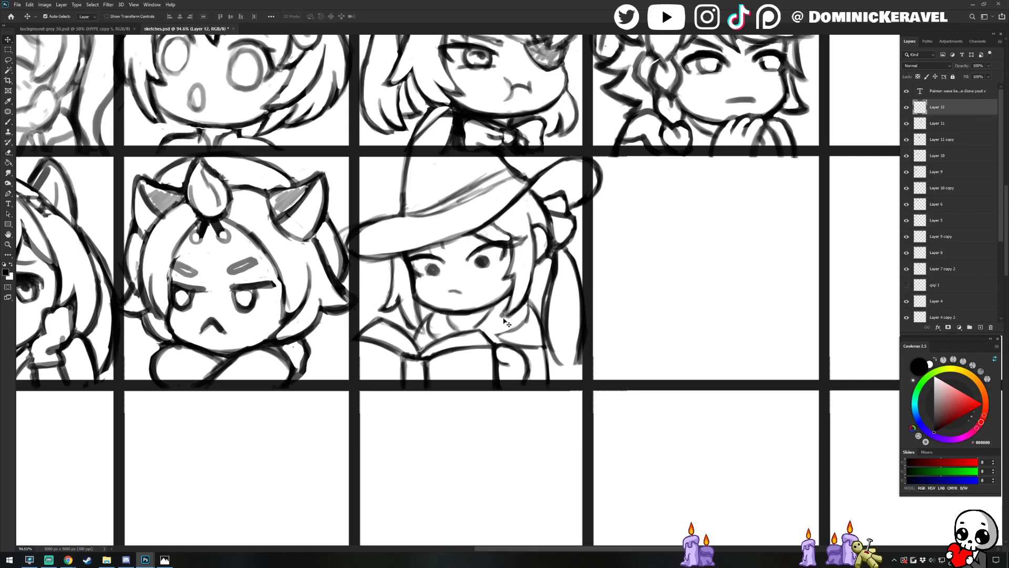
key("alt+[")
key("b")
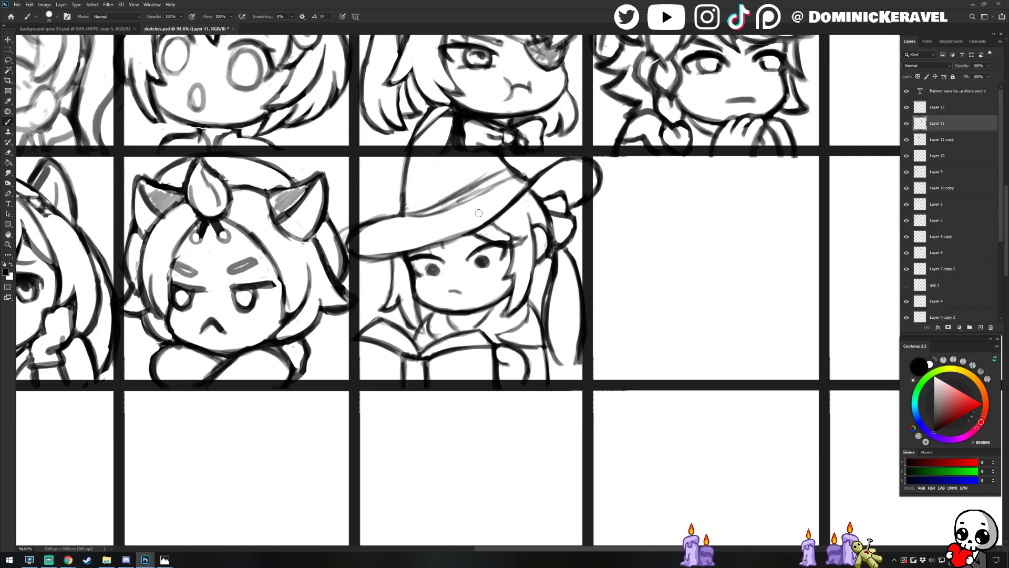
key("e")
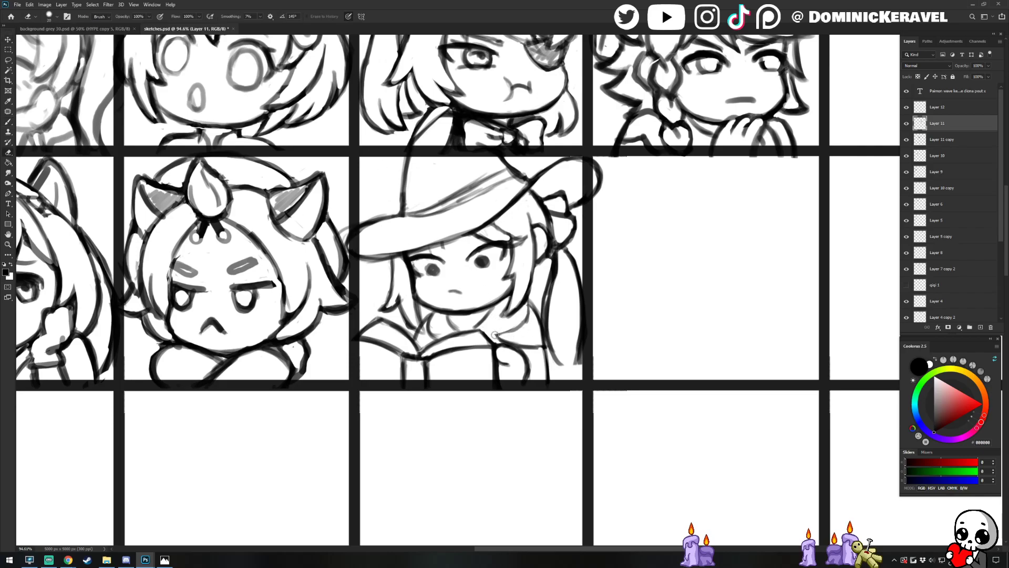
Redraw the right side of the collar in darker lines between the hair lock and the book
left_click_drag(505, 325, 494, 309)
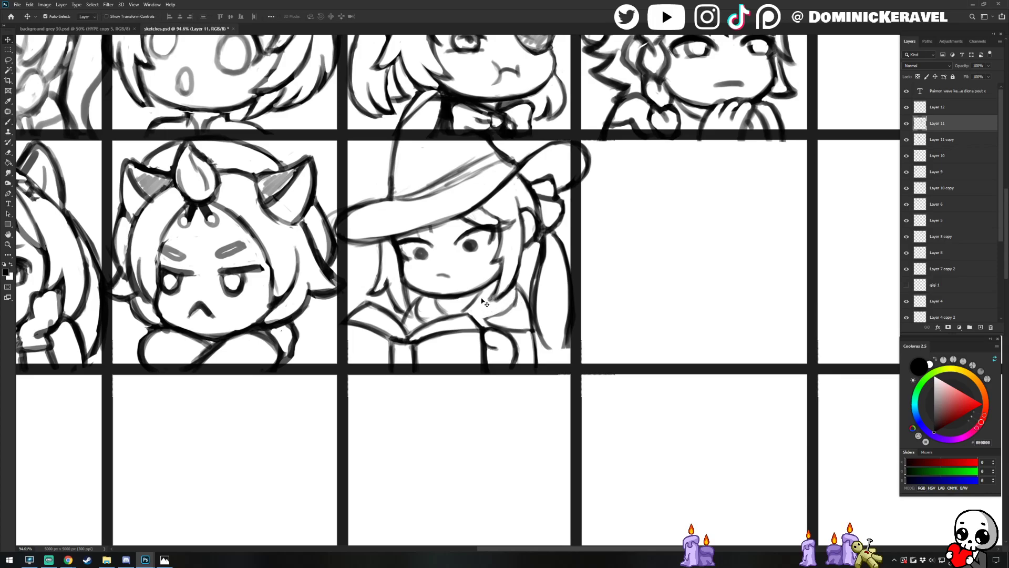
key("b")
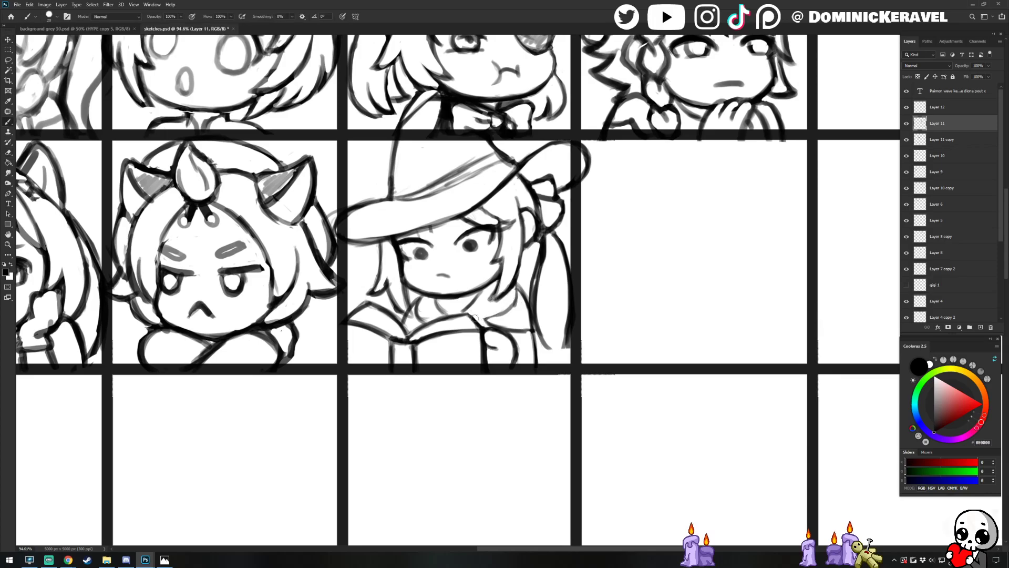
mouse_move(489, 321)
left_mouse_down()
mouse_move(526, 329)
mouse_move(491, 314)
mouse_move(513, 311)
mouse_move(518, 292)
mouse_move(489, 318)
left_mouse_up()
key("e")
key("b")
key("e")
key("b")
key("v")
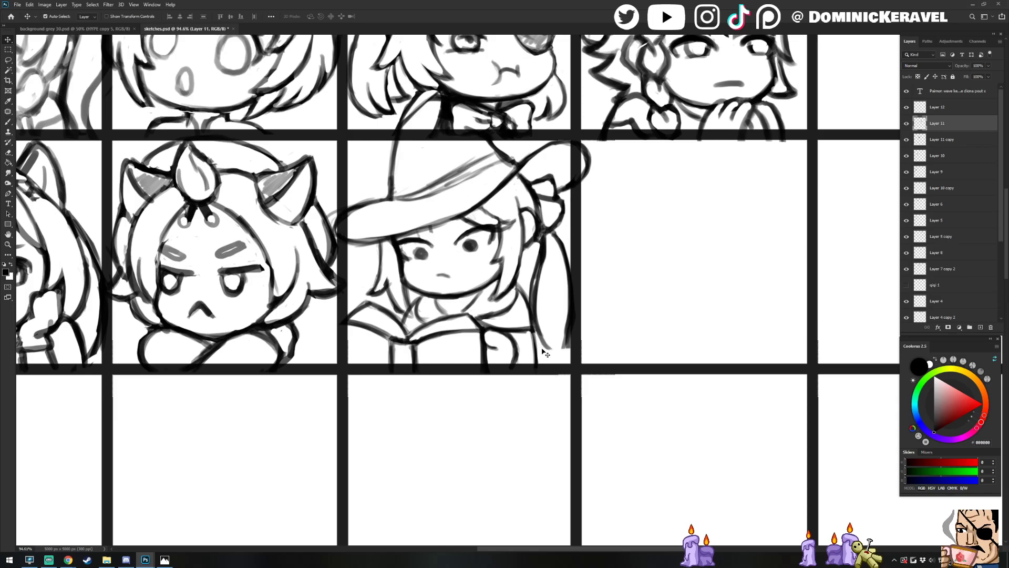
Redraw the sleeve line to the right of the hand down to the cell's lower border and erase the excess
key("b")
mouse_move(533, 345)
left_mouse_down()
mouse_move(517, 361)
mouse_move(536, 372)
left_mouse_up()
key("e")
left_click_drag(531, 354, 522, 362)
key("b")
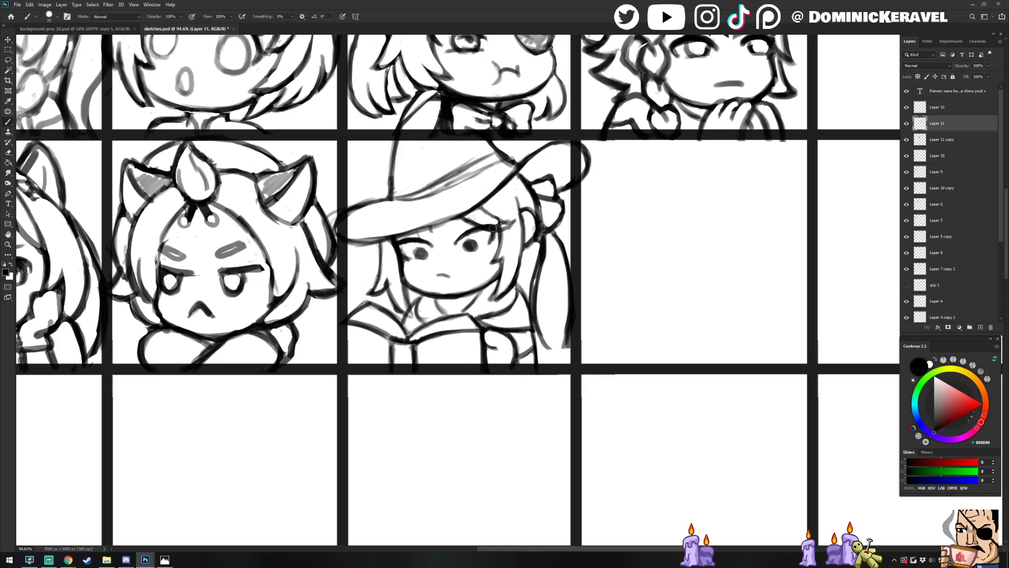
key("v")
left_click_drag(547, 342, 539, 386)
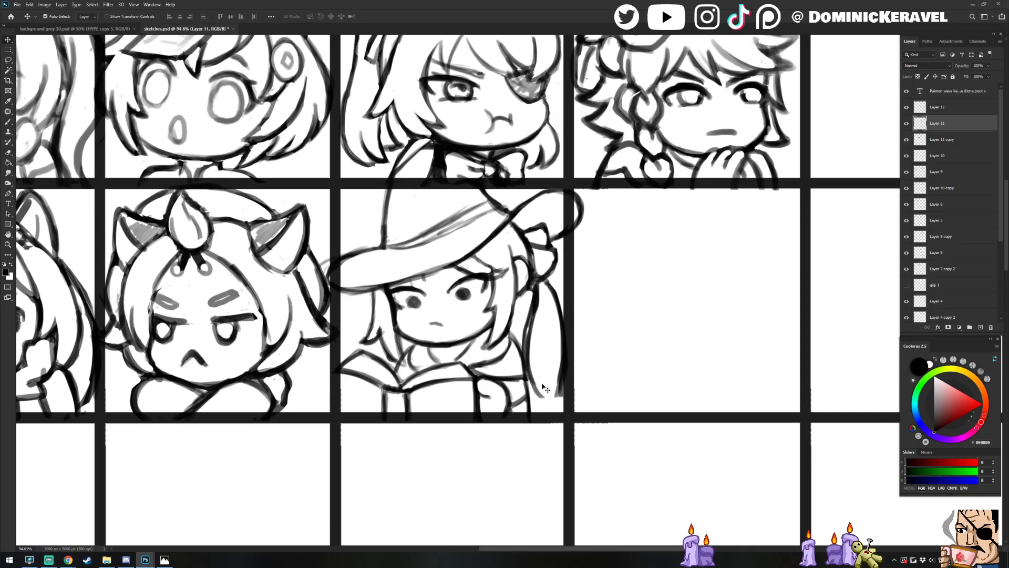
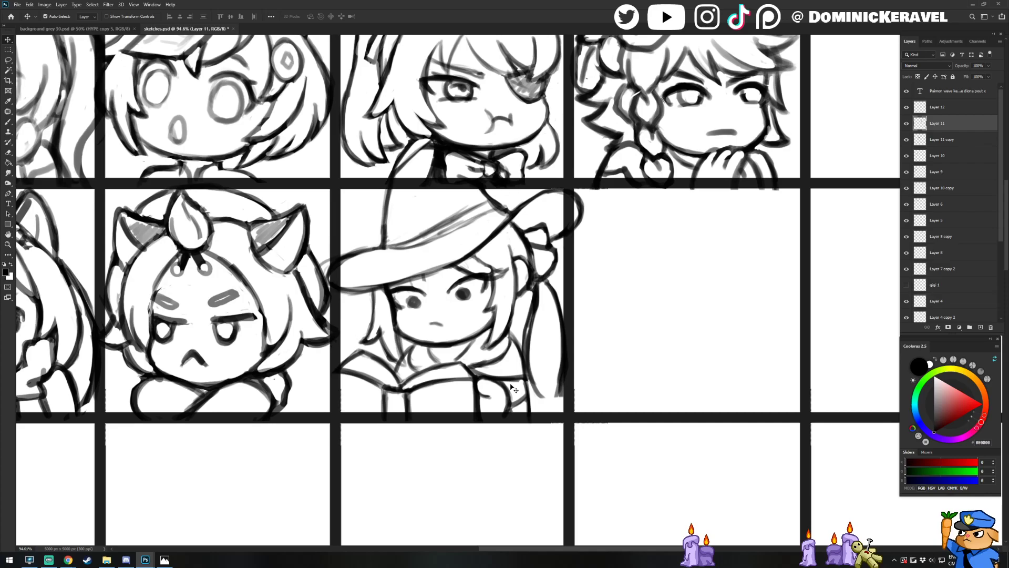
key("e")
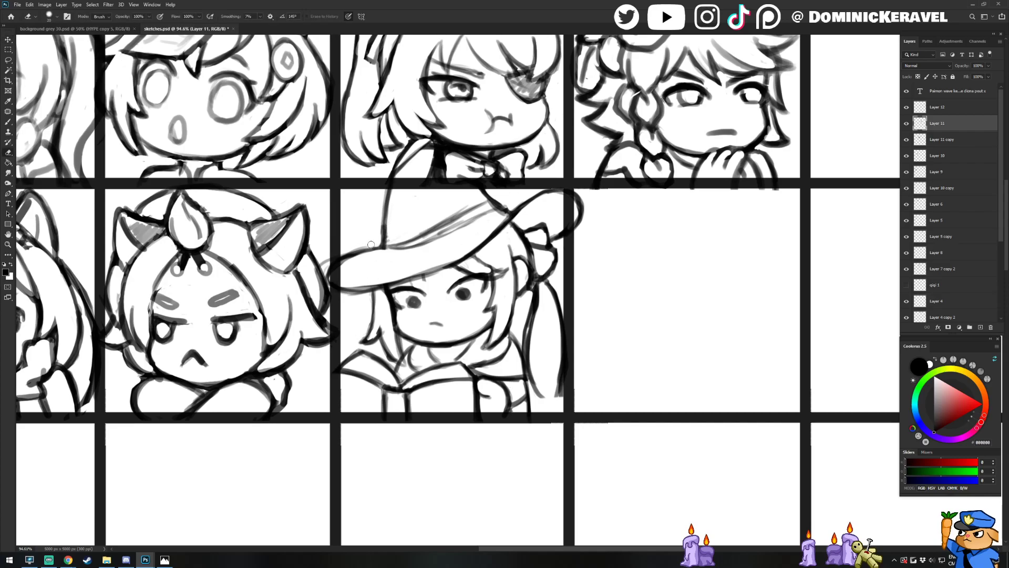
Erase the rough double strokes along the hat band above the brim
key("b")
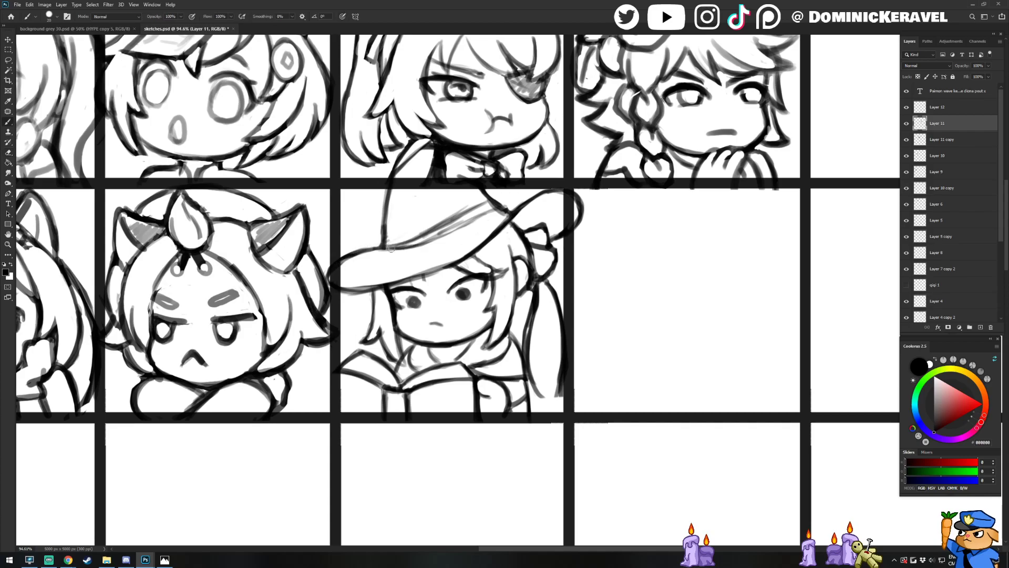
key("e")
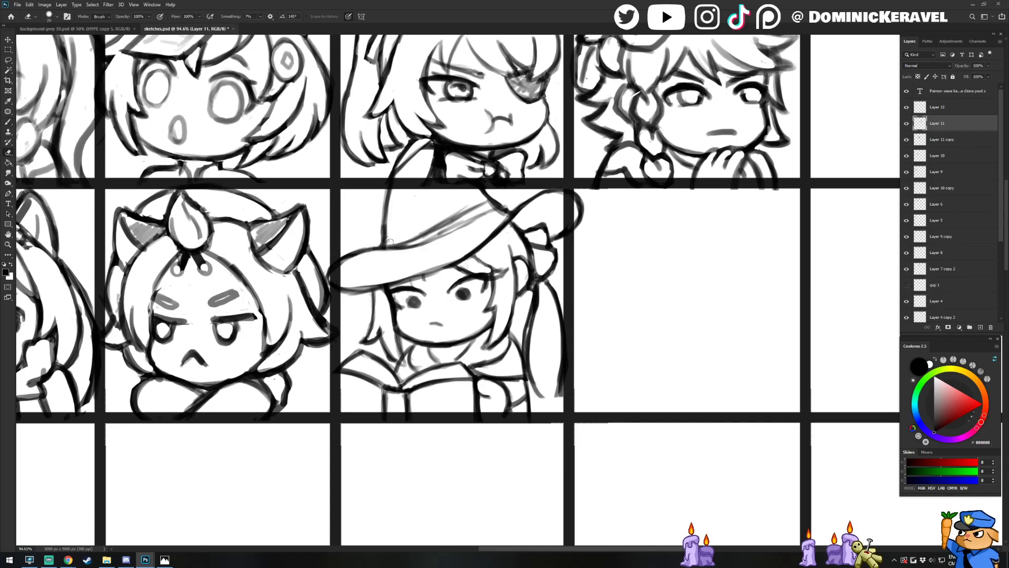
mouse_move(450, 217)
left_mouse_down()
mouse_move(483, 209)
mouse_move(472, 209)
left_mouse_up()
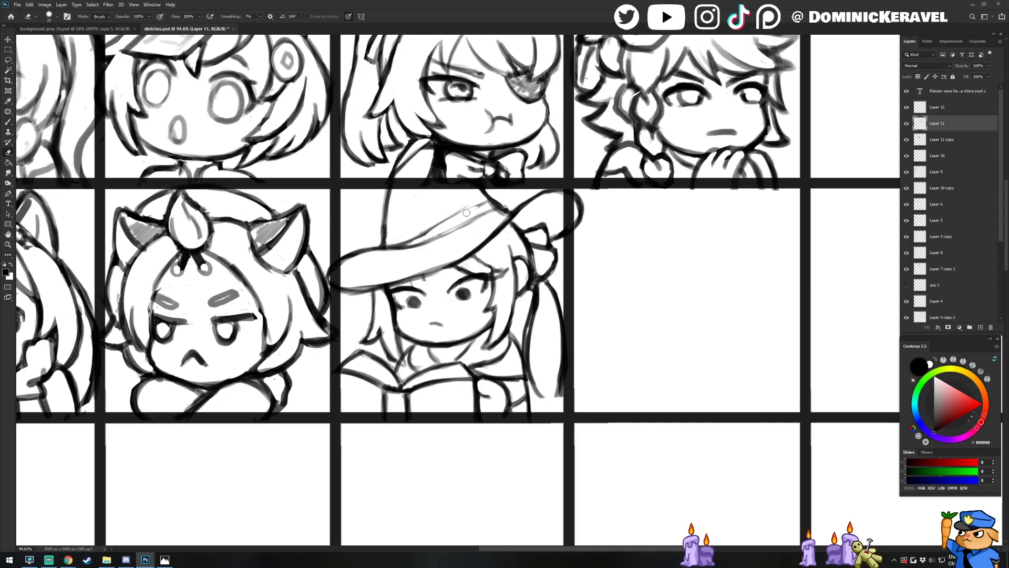
key("ctrl+z")
mouse_move(420, 236)
left_mouse_down()
mouse_move(484, 200)
mouse_move(438, 221)
mouse_move(481, 203)
mouse_move(446, 230)
mouse_move(366, 258)
mouse_move(450, 244)
mouse_move(402, 227)
mouse_move(473, 216)
mouse_move(419, 249)
mouse_move(395, 246)
mouse_move(451, 234)
mouse_move(424, 241)
mouse_move(499, 208)
mouse_move(419, 248)
left_mouse_up()
key("b")
key("e")
left_click_drag(476, 223, 386, 252)
mouse_move(450, 235)
left_mouse_down()
mouse_move(413, 251)
mouse_move(475, 221)
mouse_move(413, 241)
left_mouse_up()
key("b")
key("e")
mouse_move(478, 218)
left_mouse_down()
mouse_move(388, 247)
mouse_move(401, 244)
left_mouse_up()
Redraw the lower line of the hat band from the crown's left edge towards its middle
key("b")
left_click_drag(395, 244, 463, 227)
key("ctrl+z")
key("ctrl+z")
key("ctrl+z")
mouse_move(395, 244)
left_mouse_down()
mouse_move(478, 214)
mouse_move(387, 246)
mouse_move(452, 226)
mouse_move(394, 248)
mouse_move(436, 234)
left_mouse_up()
Reinforce the left outline of the hat crown from the cell's top border down to the brim
key("e")
left_click_drag(504, 208, 484, 190)
key("ctrl+z")
key("b")
left_click_drag(390, 183, 387, 238)
key("v")
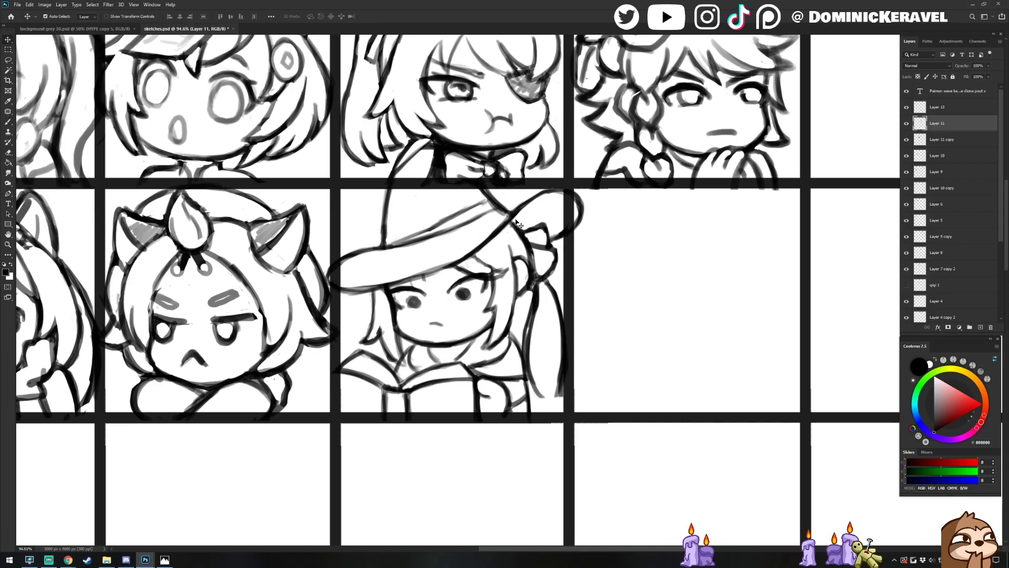
key("b")
key("e")
key("b")
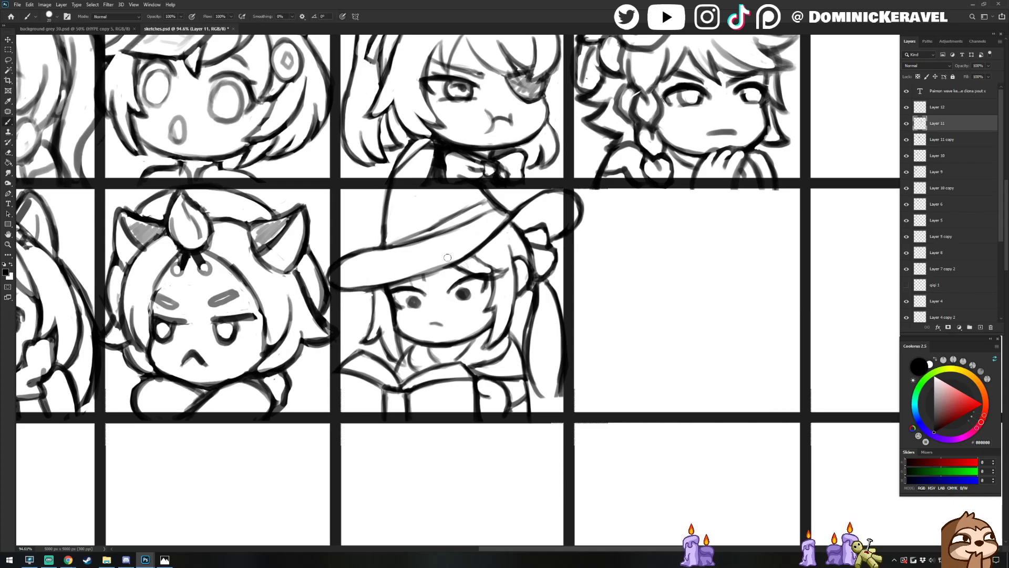
Darken the underside and rounded left end of the hat brim
key("e")
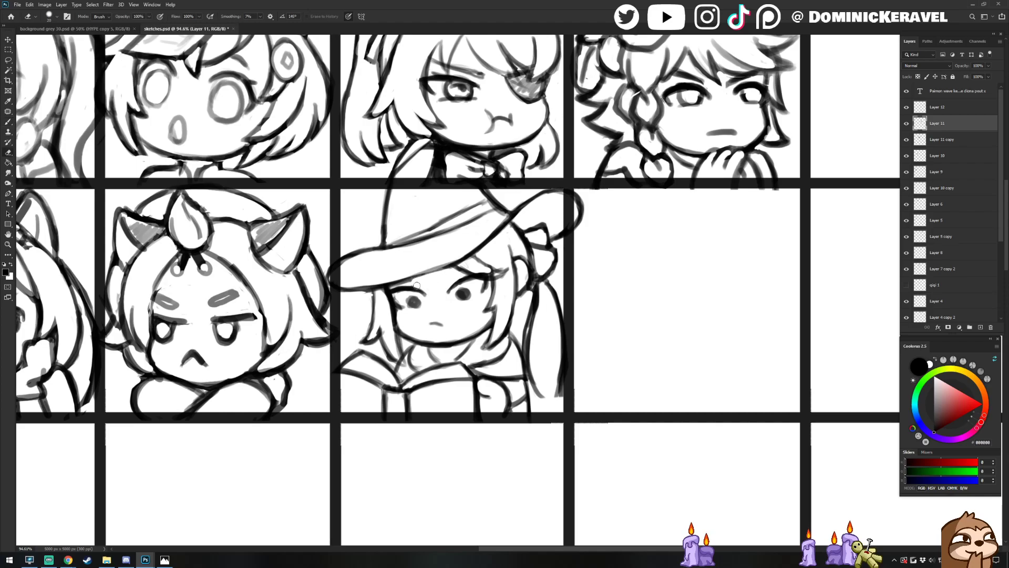
key("b")
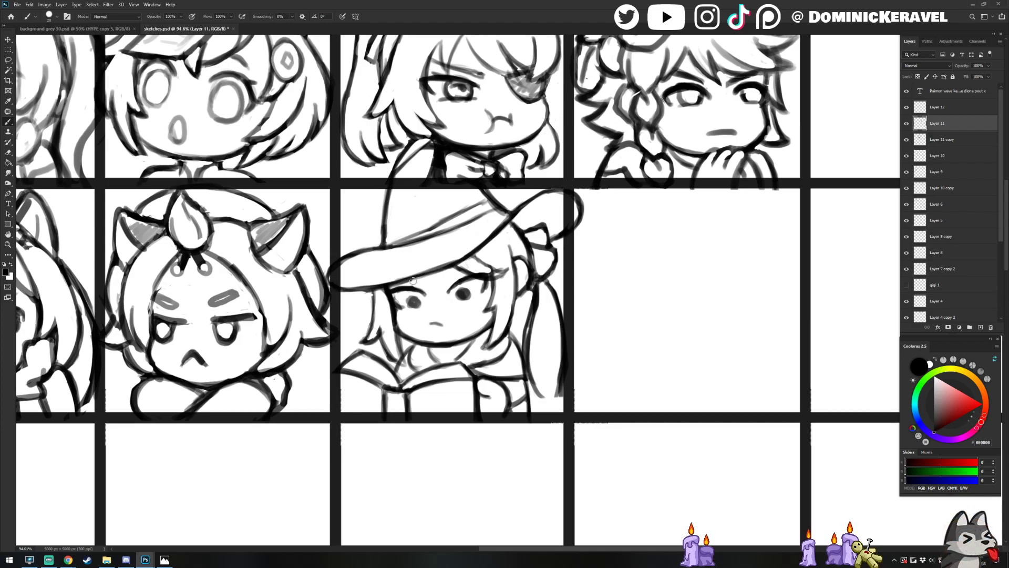
key("e")
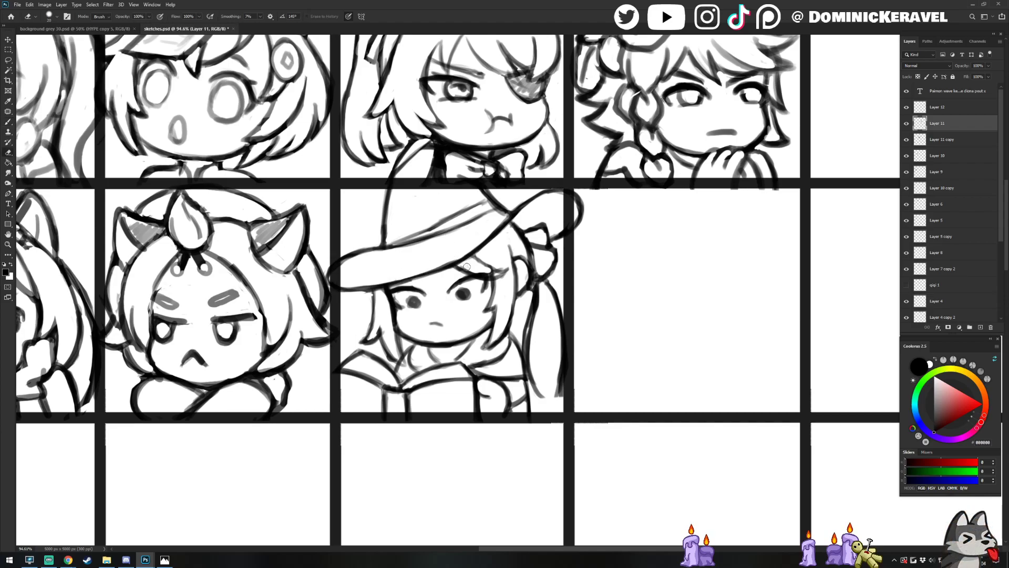
key("b")
left_click_drag(346, 292, 379, 289)
left_click_drag(335, 270, 333, 280)
key("e")
key("b")
left_click_drag(483, 195, 507, 210)
key("ctrl+z")
key("e")
key("b")
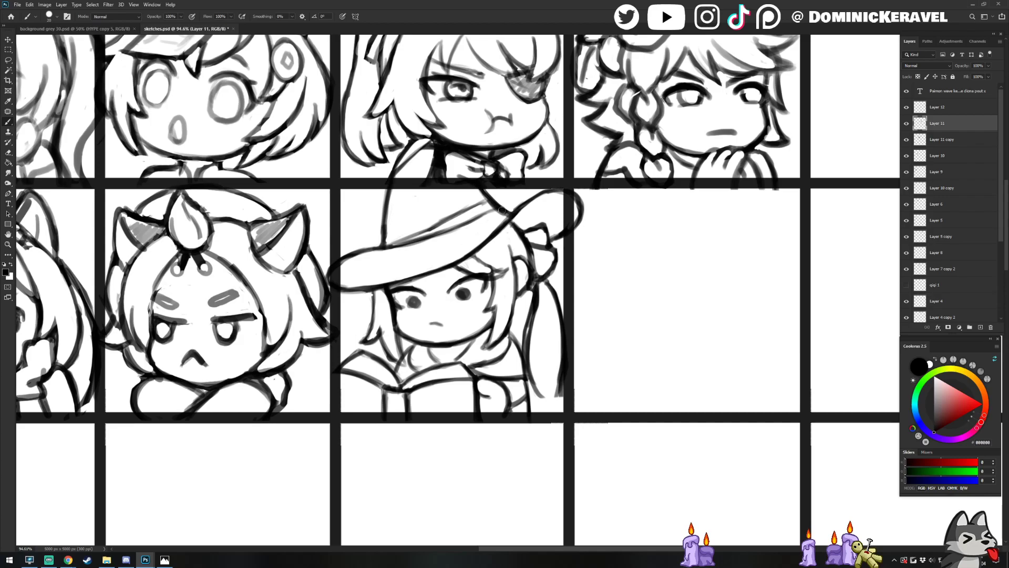
mouse_move(390, 185)
left_mouse_down()
mouse_move(388, 244)
mouse_move(444, 238)
mouse_move(427, 229)
mouse_move(476, 206)
left_mouse_up()
key("ctrl+z")
Erase the stray marks inside the hat crown on the character's layer
key("v")
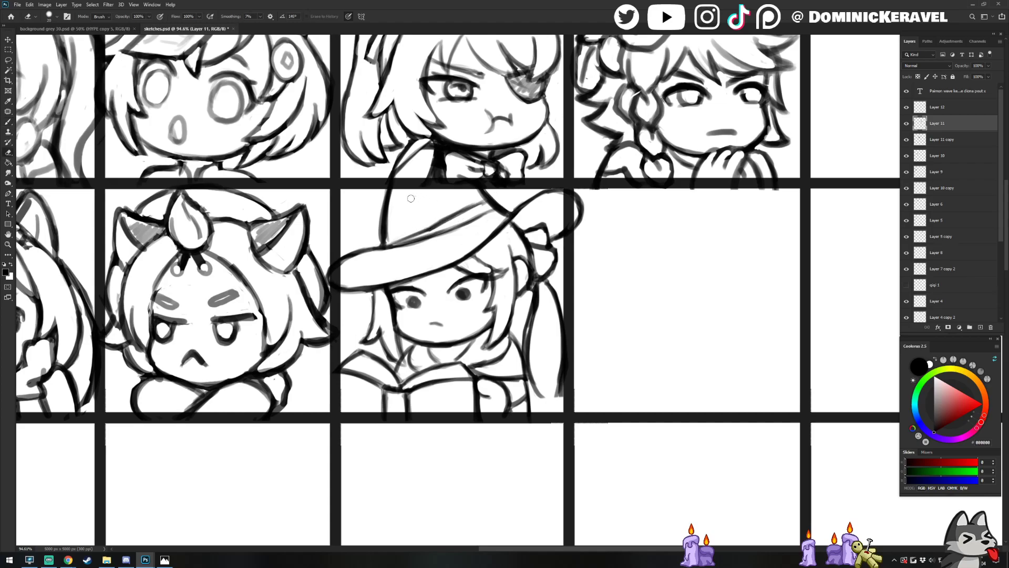
left_click(431, 126, "ctrl")
key("e")
left_click(416, 197)
left_click(385, 227, "ctrl")
left_click_drag(450, 230, 420, 228)
left_click_drag(372, 301, 386, 301)
Refine the hair and ear lines between the face and the ponytail ribbon with alternating brush and eraser strokes
key("b")
key("e")
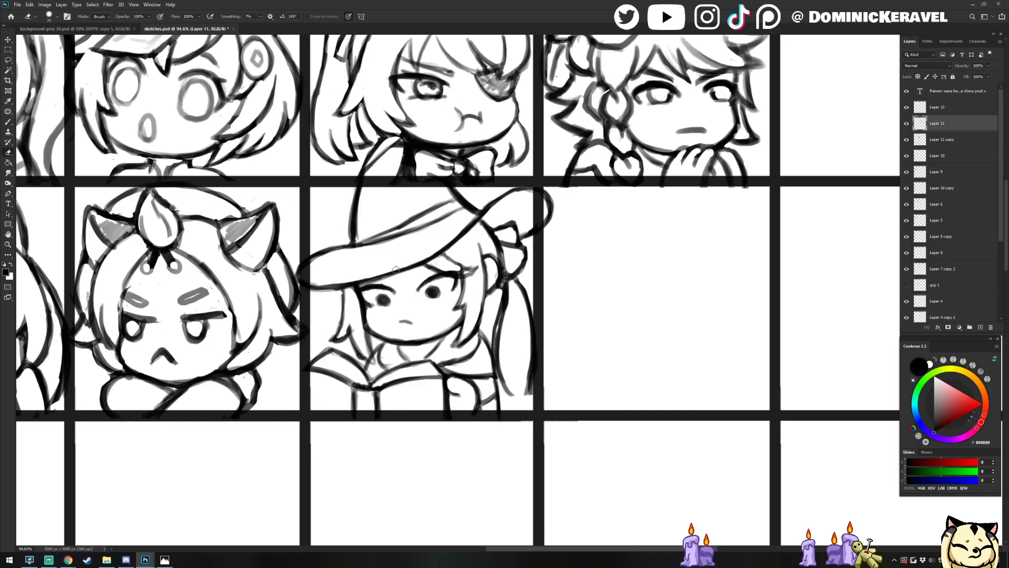
key("b")
key("e")
key("b")
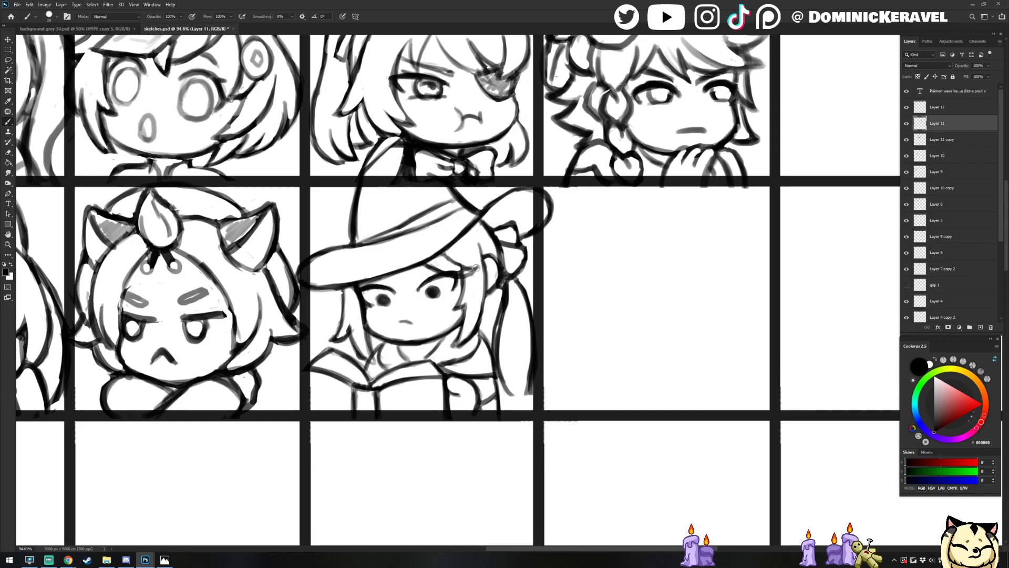
key("e")
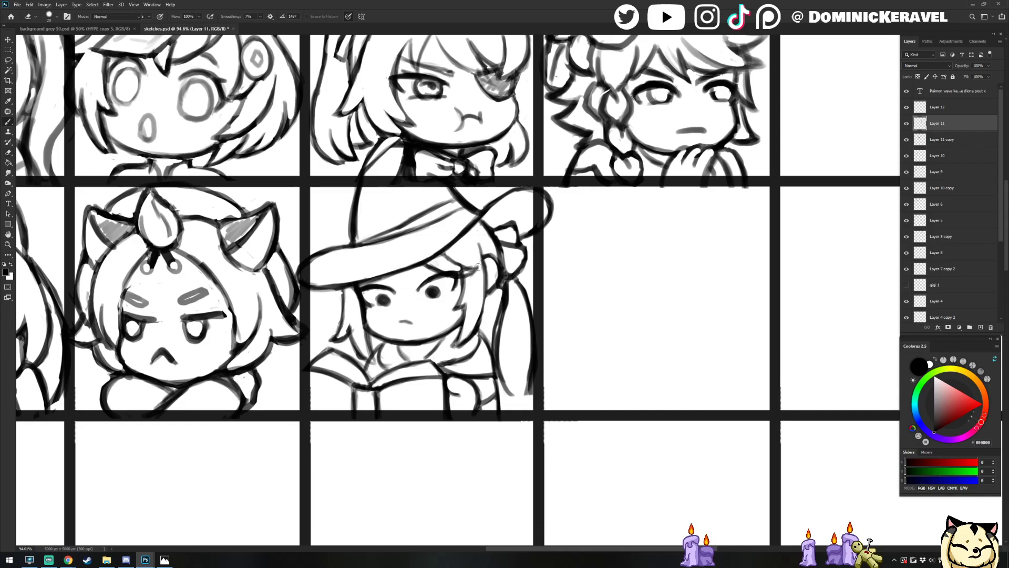
key("b")
key("e")
key("b")
key("e")
key("b")
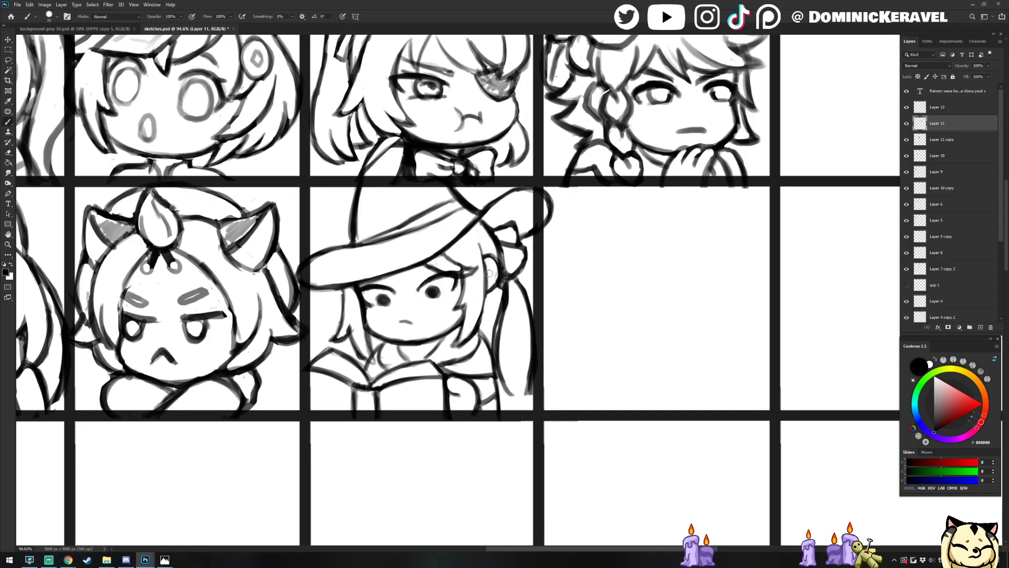
key("e")
key("b")
key("e")
key("b")
key("e")
key("b")
key("e")
Redraw the upper edge of the ribbon beside the hat brim
key("b")
left_click_drag(501, 244, 516, 246)
key("e")
key("v")
left_click_drag(497, 312, 477, 319)
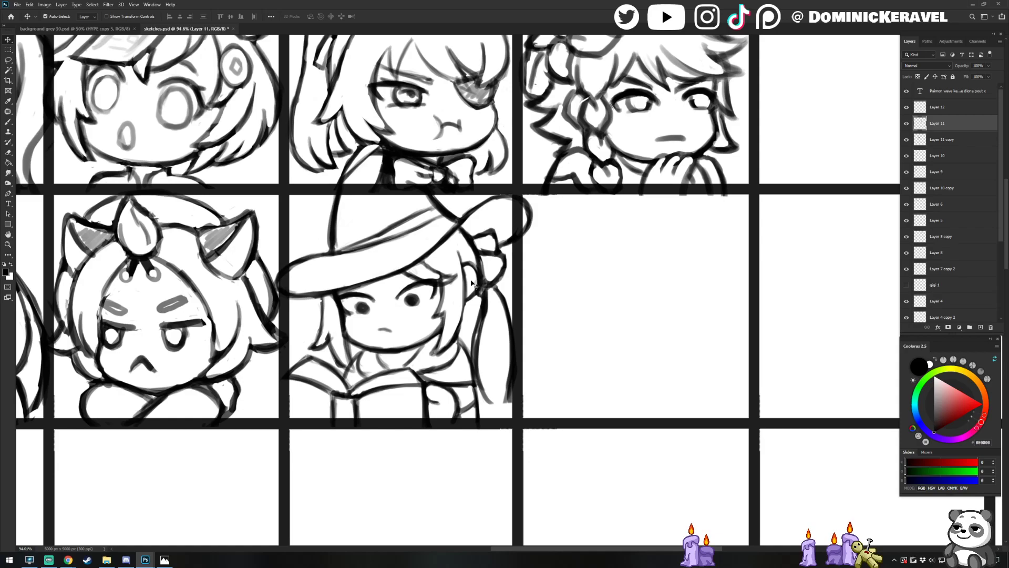
Clean up and darken the upper and lower outlines of the hat brim's left half
key("e")
key("b")
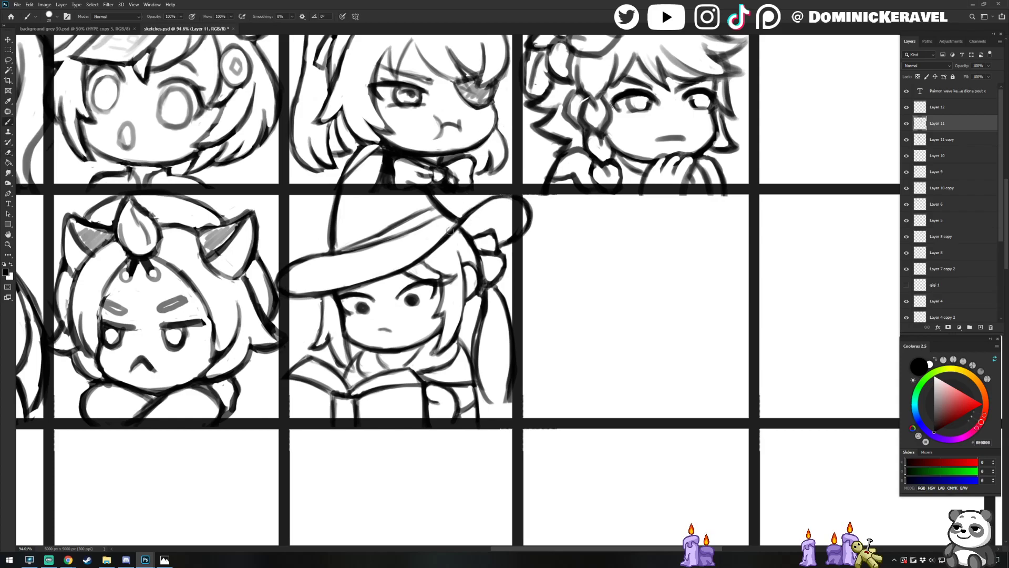
left_click_drag(451, 226, 426, 256)
mouse_move(290, 294)
left_mouse_down()
mouse_move(391, 273)
mouse_move(355, 289)
left_mouse_up()
key("b")
left_click_drag(310, 260, 326, 257)
key("e")
key("b")
key("e")
key("b")
key("e")
key("b")
left_click_drag(305, 259, 371, 247)
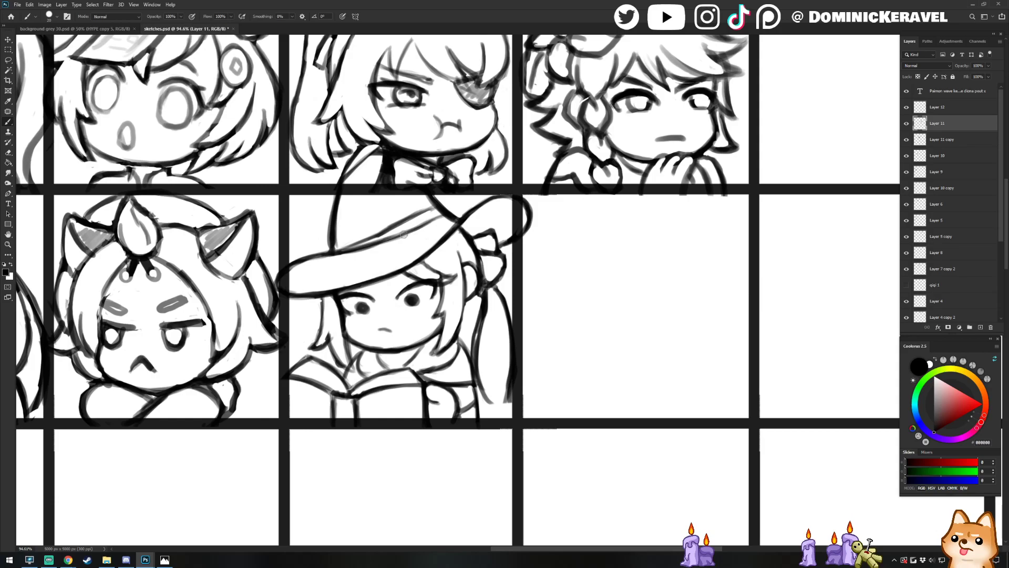
Erase the rough hat band line and redraw its right half up towards the brim's fold
key("e")
left_click_drag(359, 243, 439, 201)
key("b")
left_click_drag(384, 230, 429, 206)
key("v")
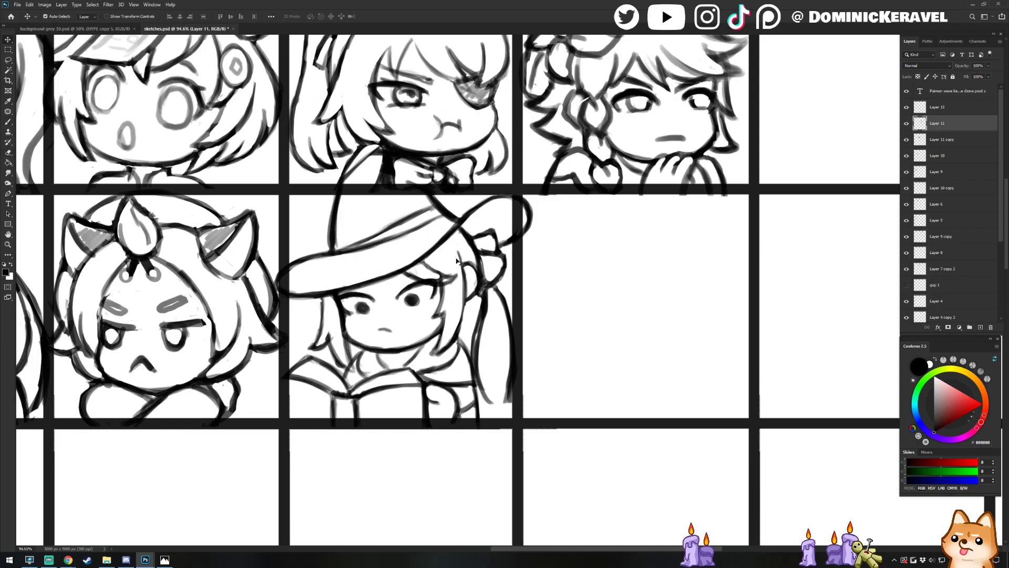
Lasso the hatted character's line art on Layer 11, save the file, and enlarge the selection slightly with Free Transform
scroll(456, 260, "down", 4)
left_click_drag(477, 266, 528, 260)
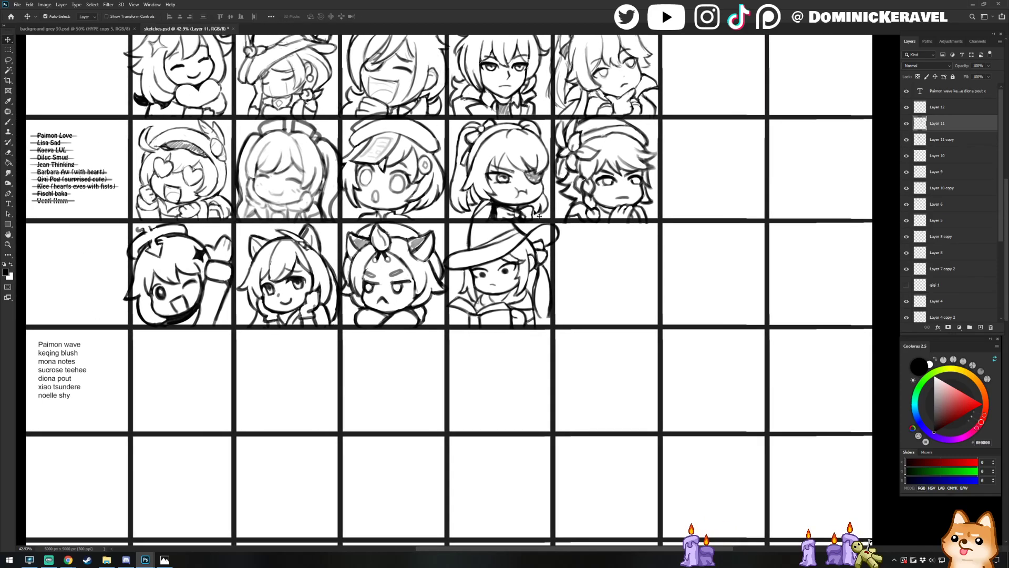
scroll(520, 253, "up", 3)
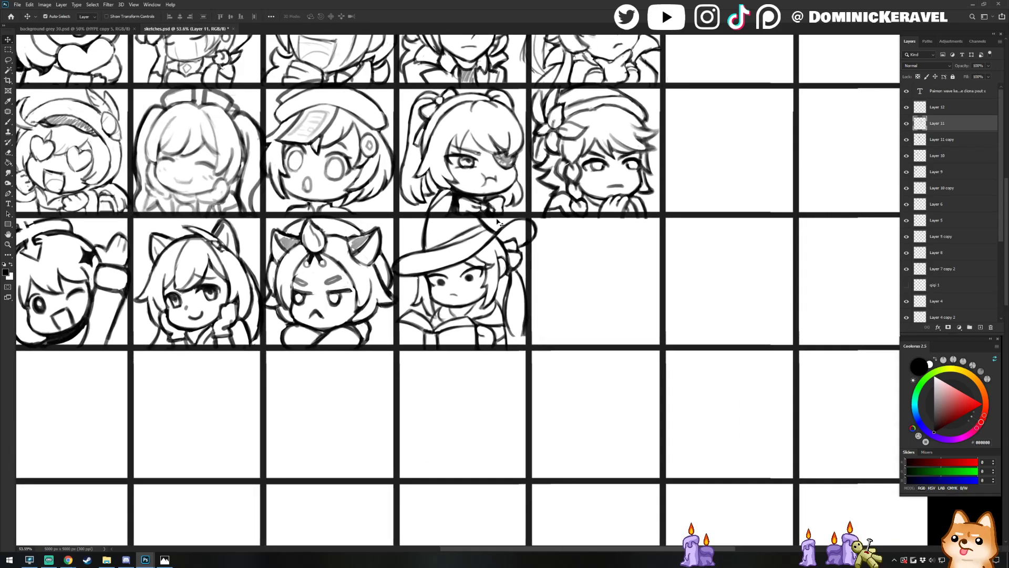
key("l")
left_click_drag(500, 272, 476, 342)
key("ctrl+s")
mouse_move(513, 362)
left_mouse_down()
mouse_move(502, 414)
mouse_move(490, 408)
mouse_move(476, 360)
mouse_move(466, 378)
mouse_move(408, 388)
mouse_move(354, 358)
mouse_move(424, 180)
mouse_move(616, 278)
mouse_move(616, 440)
left_mouse_up()
key("shift")
key("ctrl+t")
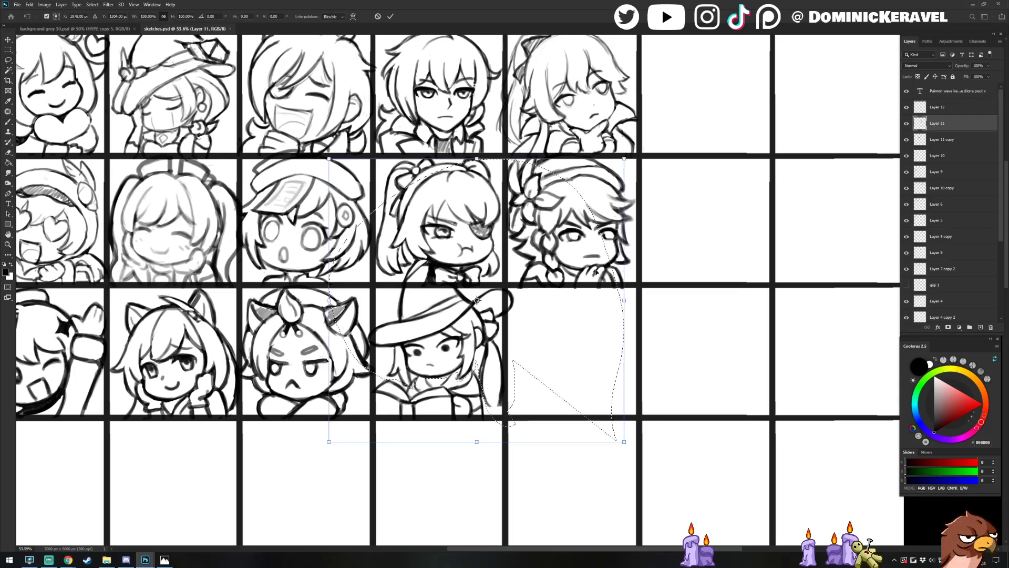
scroll(488, 403, "down", 1)
left_click_drag(621, 169, 639, 168)
key("Return")
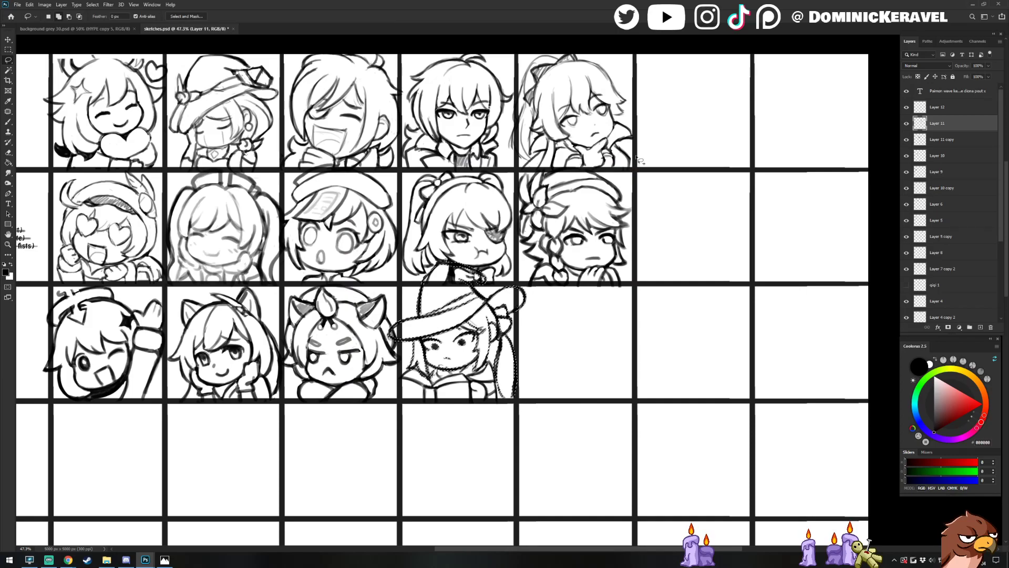
key("ctrl+d")
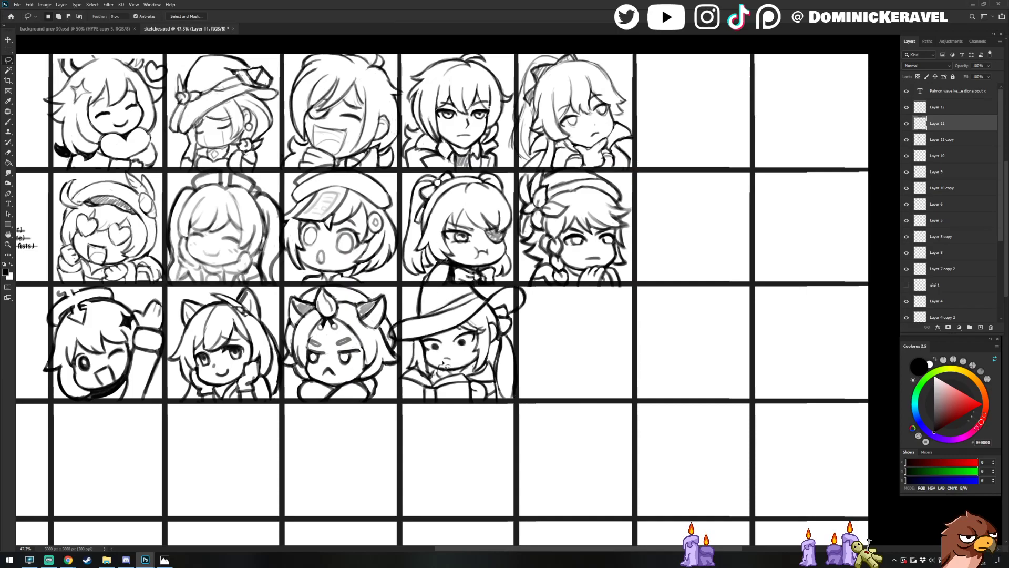
Clean up the chin, neck and collar lines above the open book on the character and book layers
scroll(446, 378, "up", 3)
key("e")
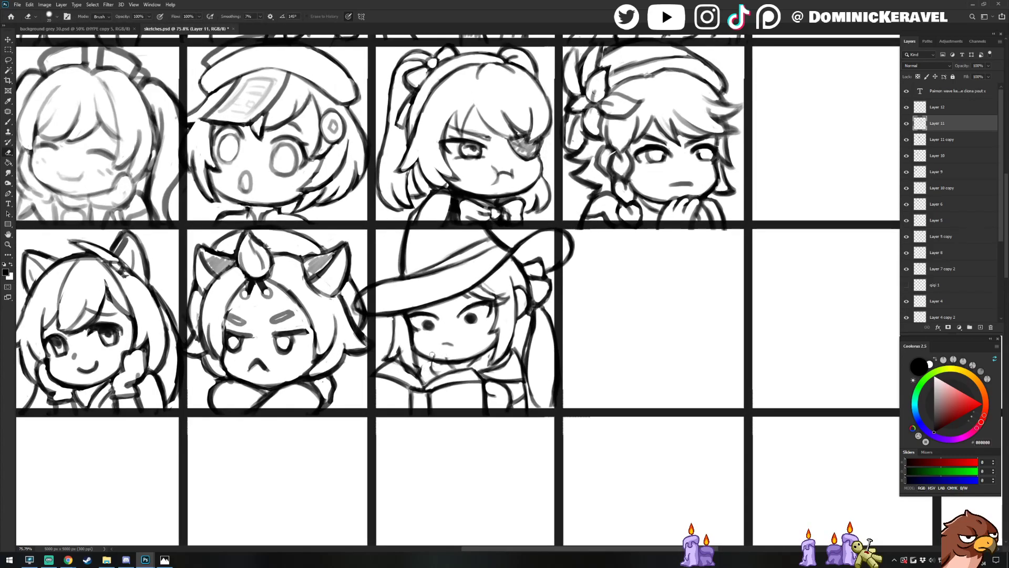
key("b")
key("e")
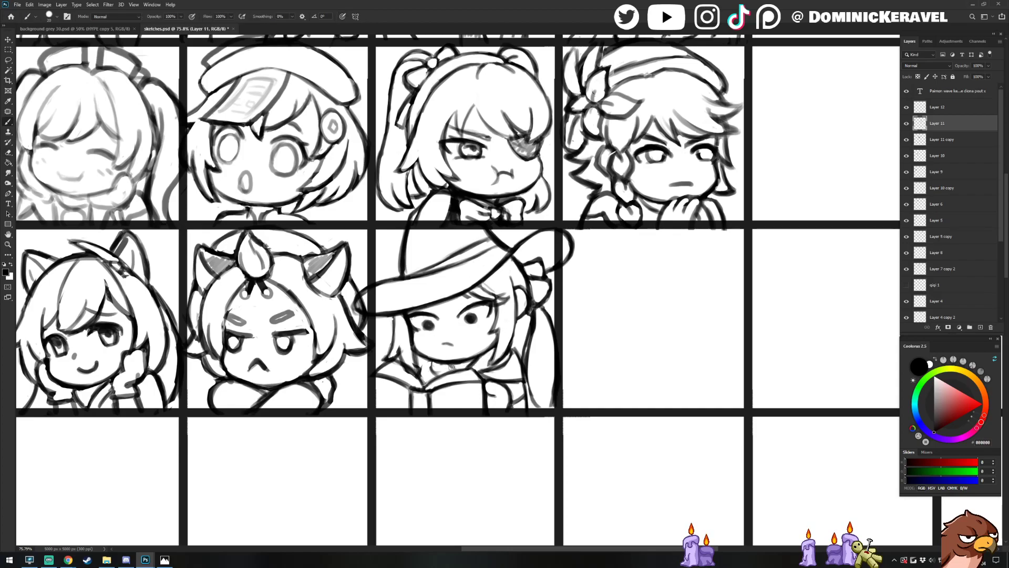
key("b")
key("e")
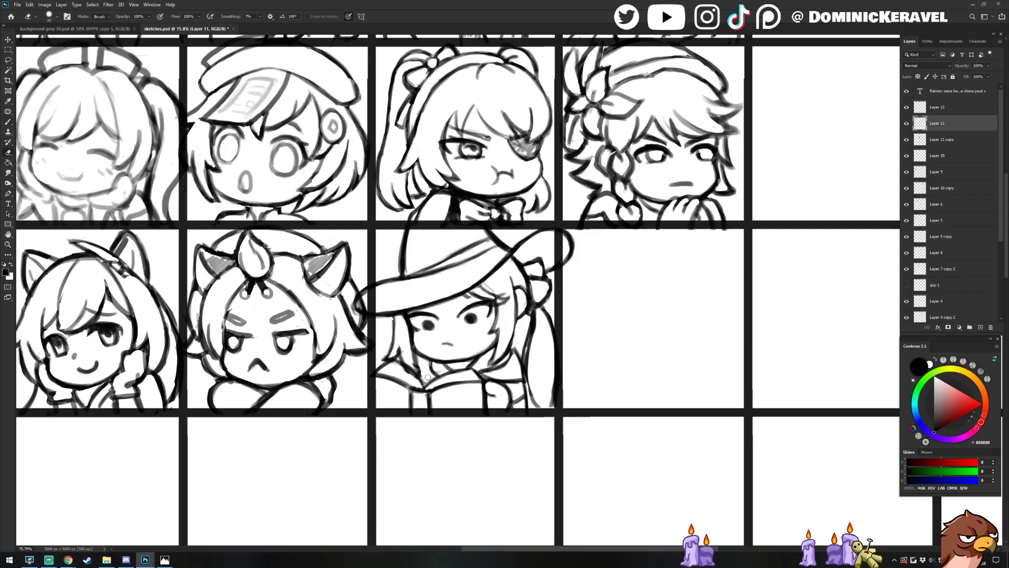
key("v")
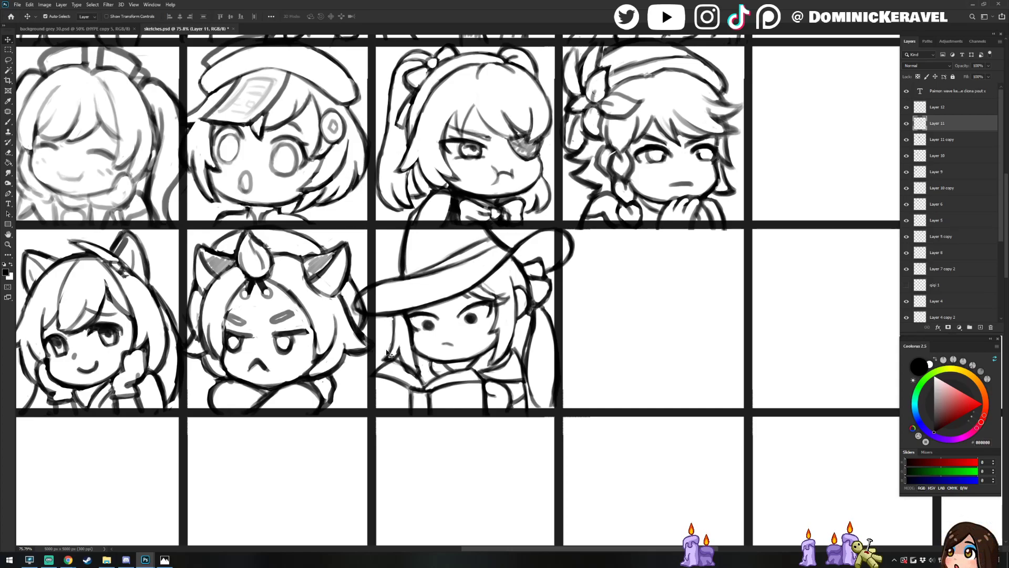
left_click(423, 395)
key("e")
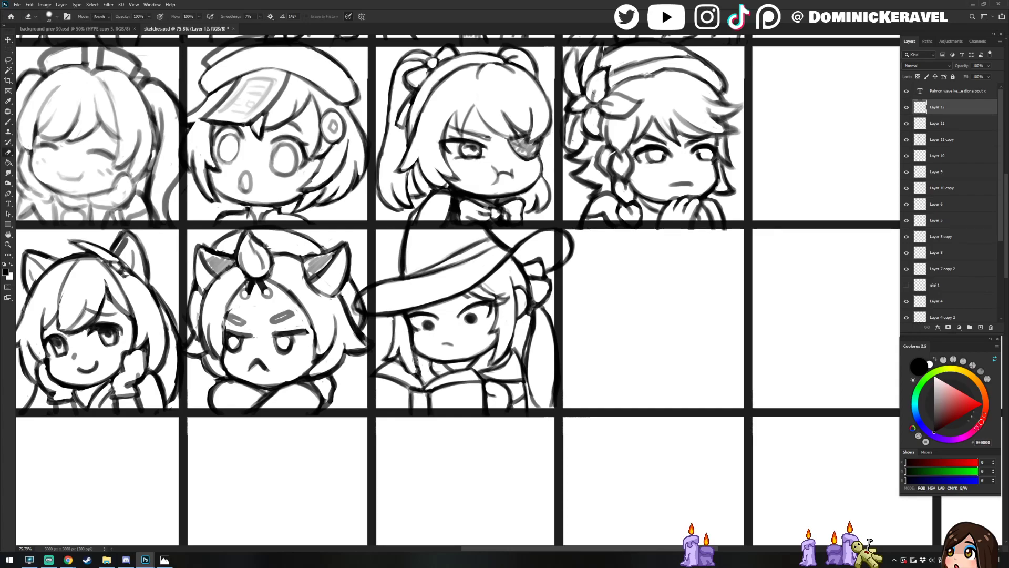
key("v")
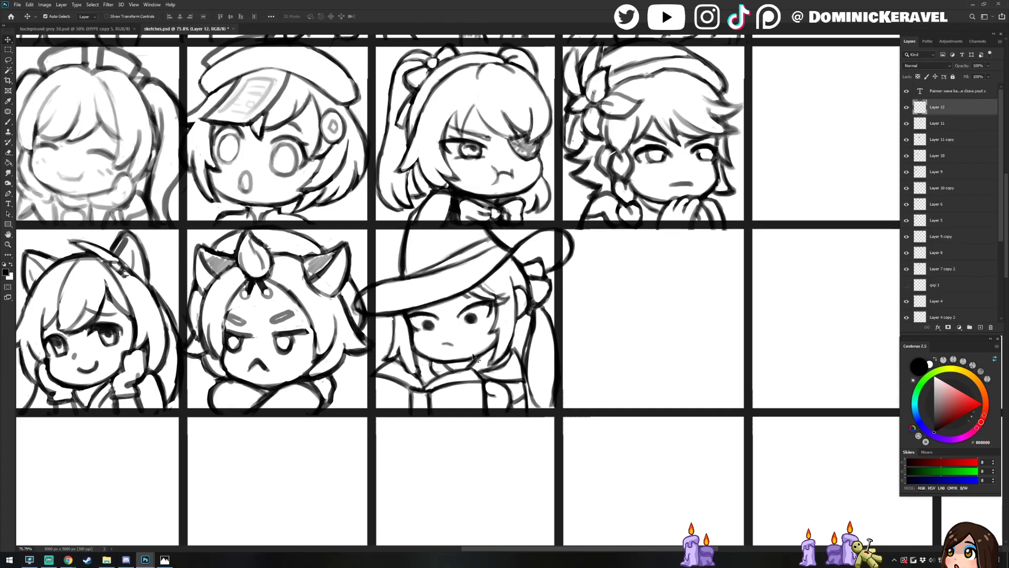
Refine the hair locks framing the face on Layer 11 with brush and eraser
left_click(476, 324)
key("e")
key("b")
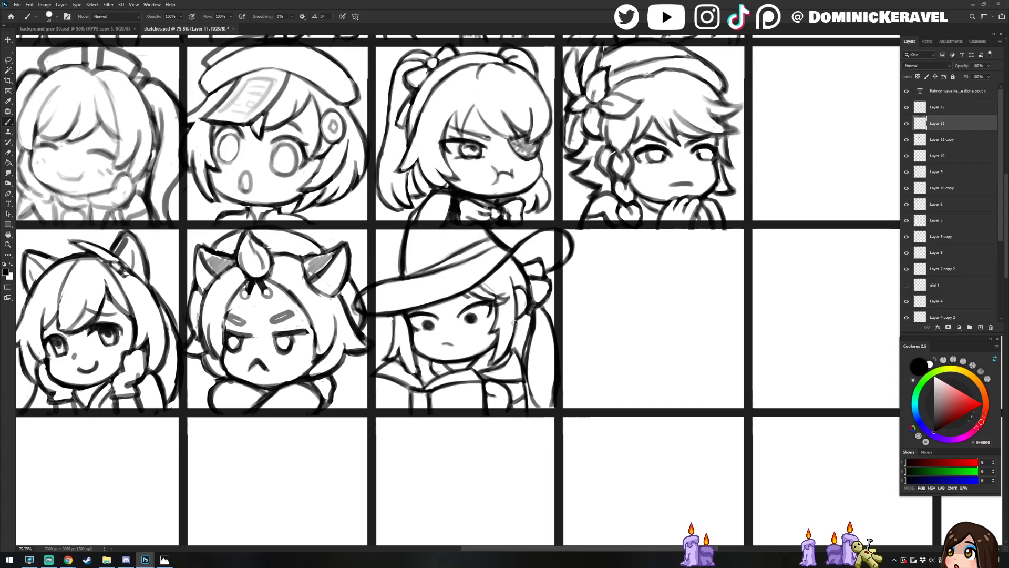
key("e")
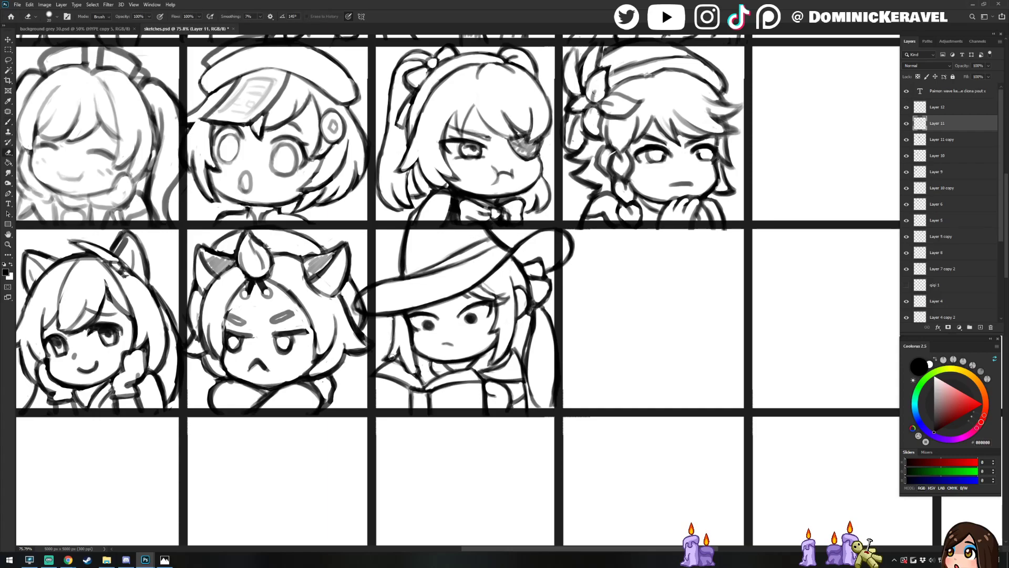
key("v")
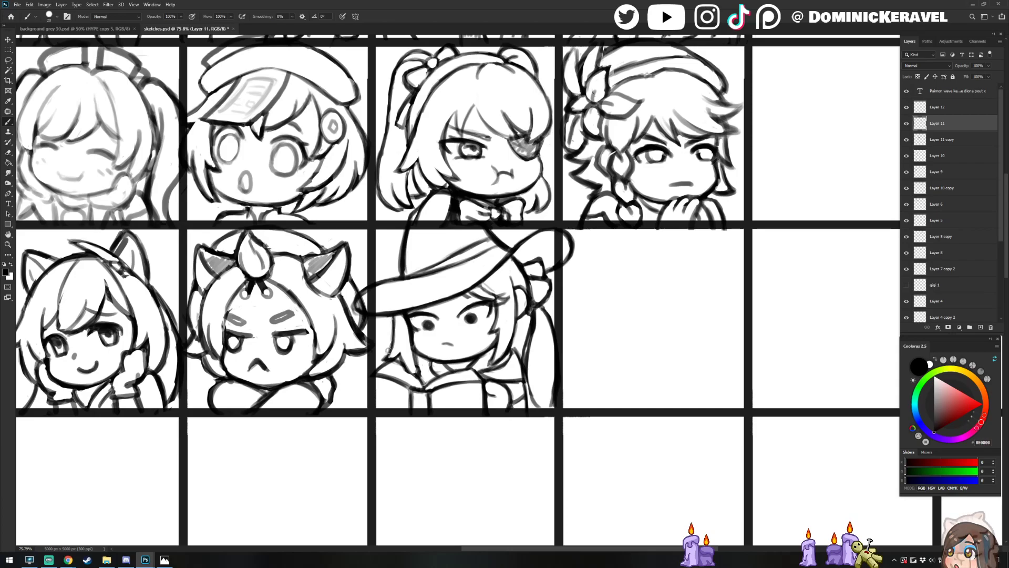
key("b")
key("e")
key("b")
key("e")
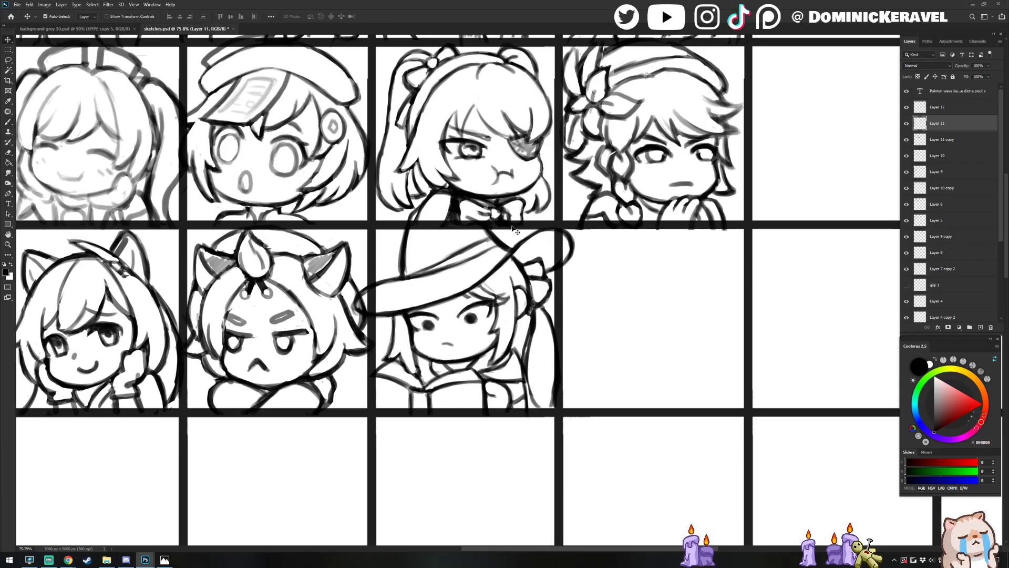
Erase stray strokes in the fringe beneath the hat brim and select Layer 12
key("v")
key("e")
key("v")
left_click(488, 288)
key("e")
left_click(488, 286)
key("Return")
key("v")
left_click(488, 290)
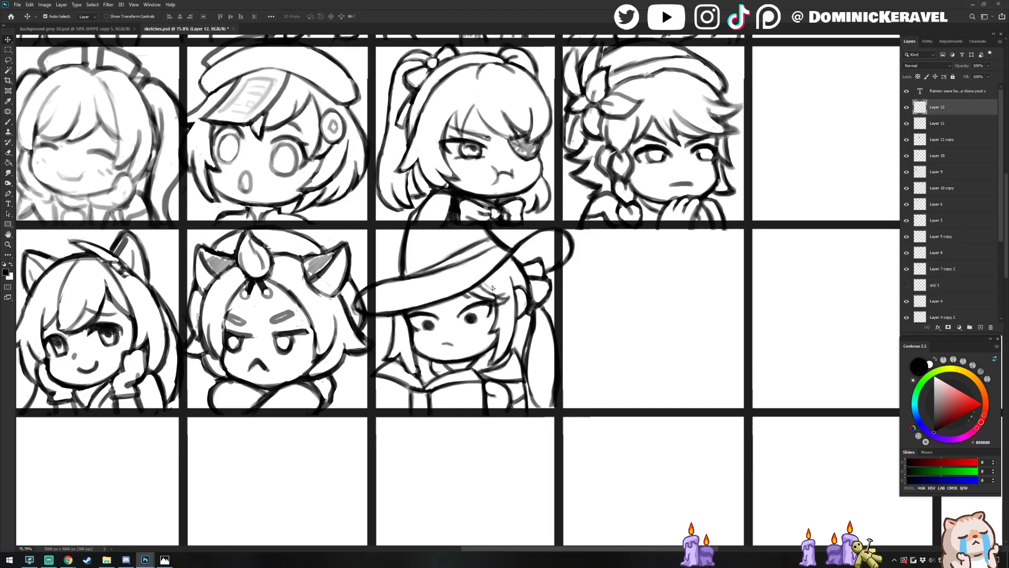
key("e")
key("ctrl+space")
mouse_move(520, 413)
left_mouse_down()
mouse_move(468, 430)
mouse_move(527, 453)
left_mouse_up()
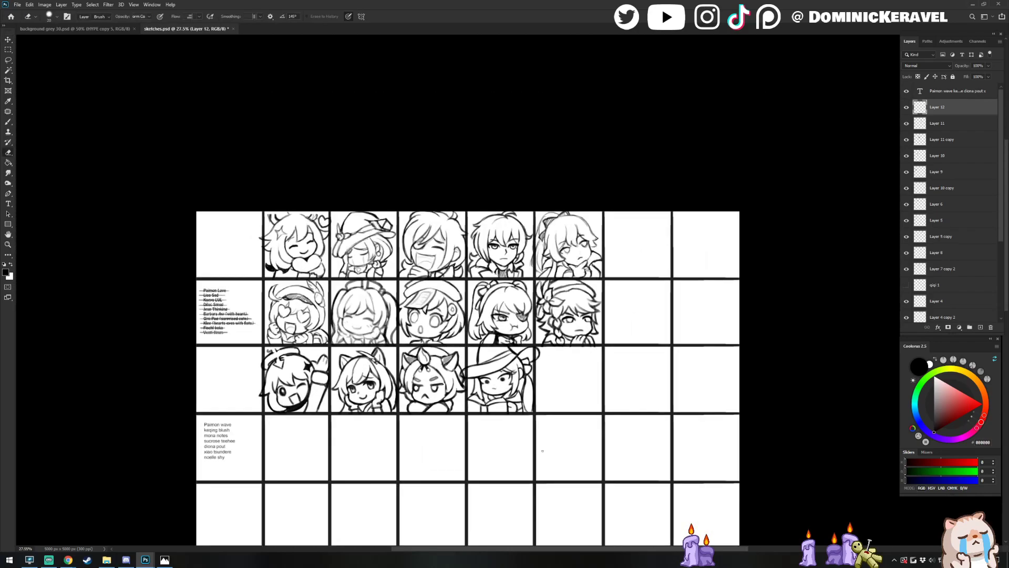
Sketch a feather quill over the ponytail beside the open book on Layer 12
key("v")
scroll(543, 450, "up", 5)
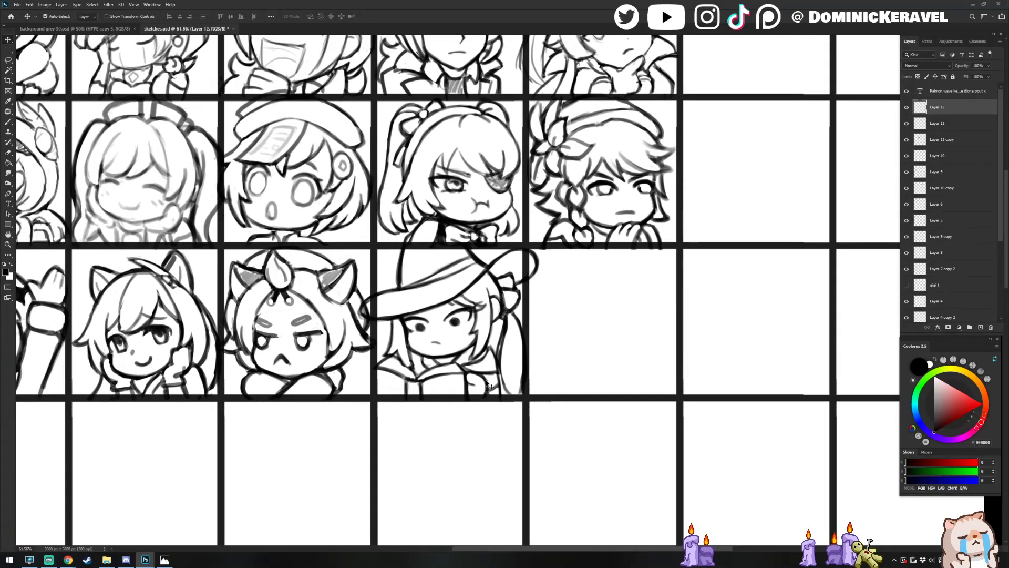
left_click(907, 107)
left_click(906, 107)
key("b")
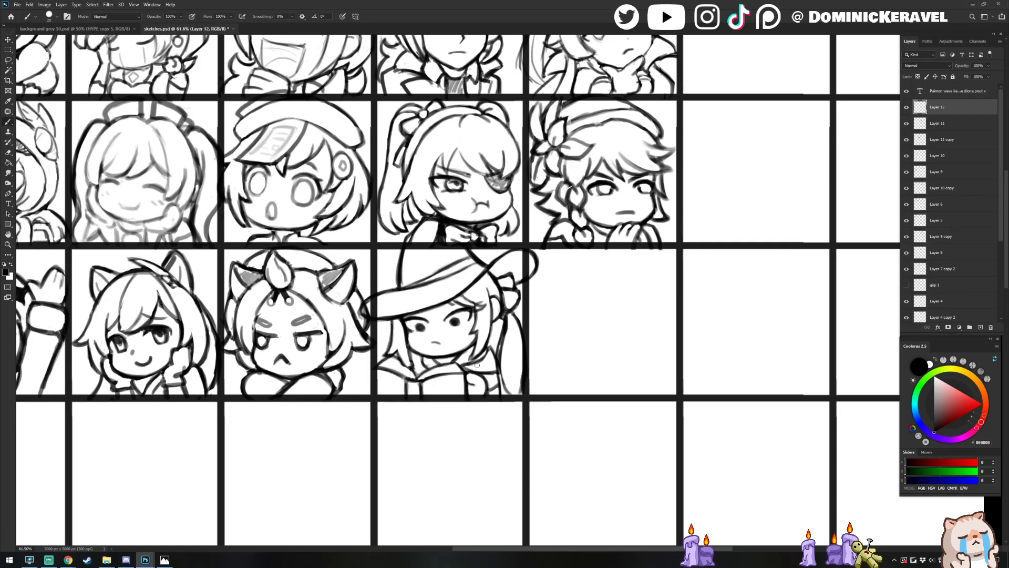
mouse_move(506, 321)
left_mouse_down()
mouse_move(480, 371)
mouse_move(520, 317)
mouse_move(499, 369)
mouse_move(520, 324)
mouse_move(476, 376)
left_mouse_up()
key("ctrl+z")
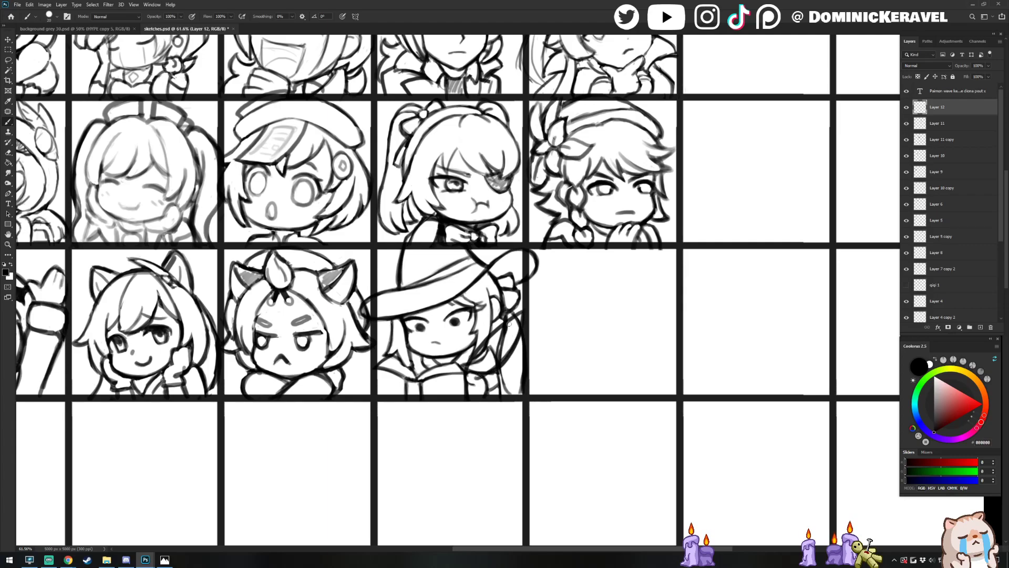
Select Layer 11 and erase the ponytail and outfit lines that overlap the feather quill
key("e")
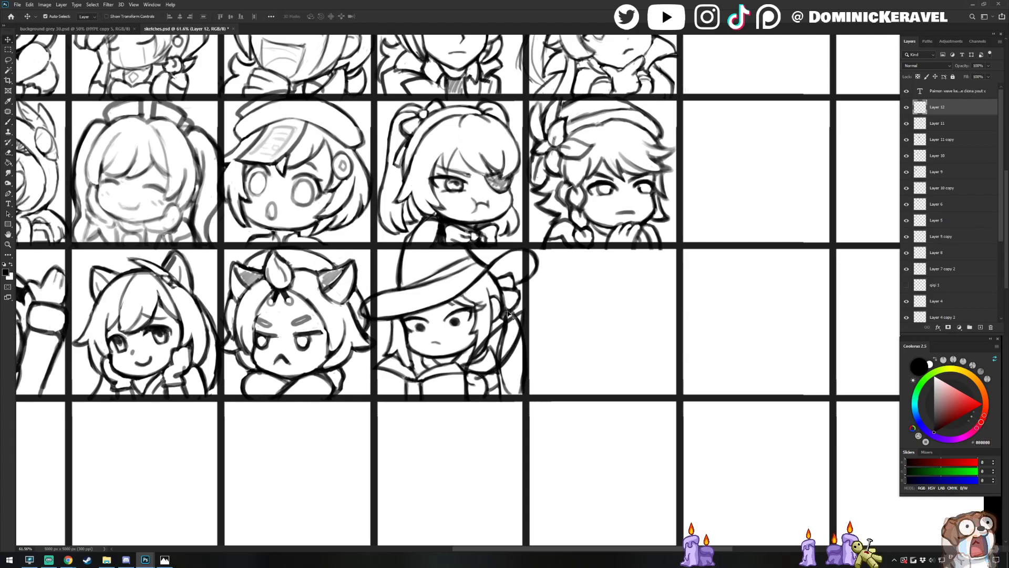
key("v")
left_click(515, 294)
key("e")
mouse_move(521, 347)
left_mouse_down()
mouse_move(471, 344)
mouse_move(505, 310)
left_mouse_up()
key("v")
scroll(512, 314, "up", 2)
key("e")
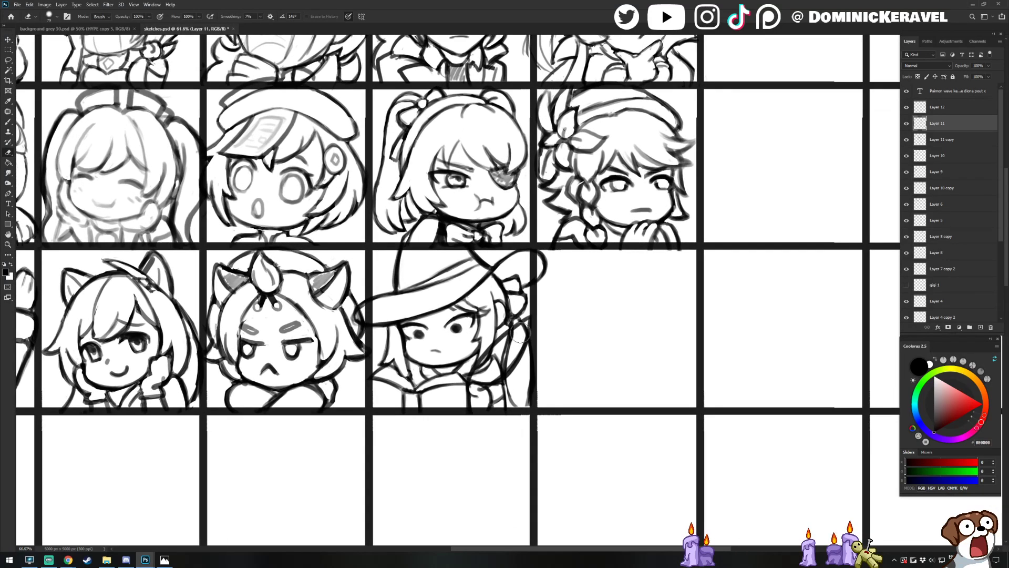
scroll(497, 341, "up", 1)
mouse_move(497, 357)
left_mouse_down()
mouse_move(486, 368)
mouse_move(504, 362)
mouse_move(488, 377)
left_mouse_up()
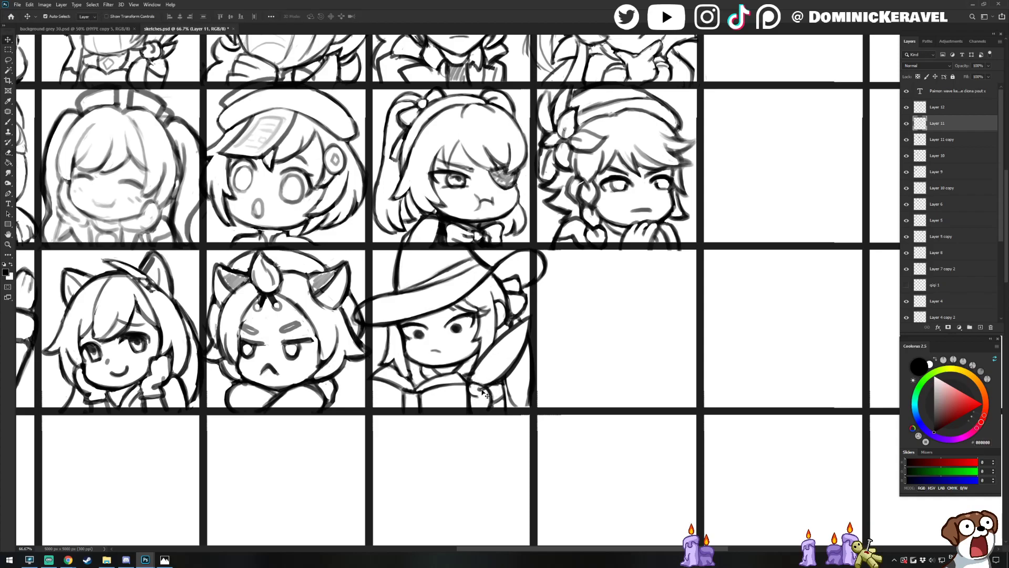
Return to Layer 12 and refine the quill's outline and central shaft
key("alt+bracketright")
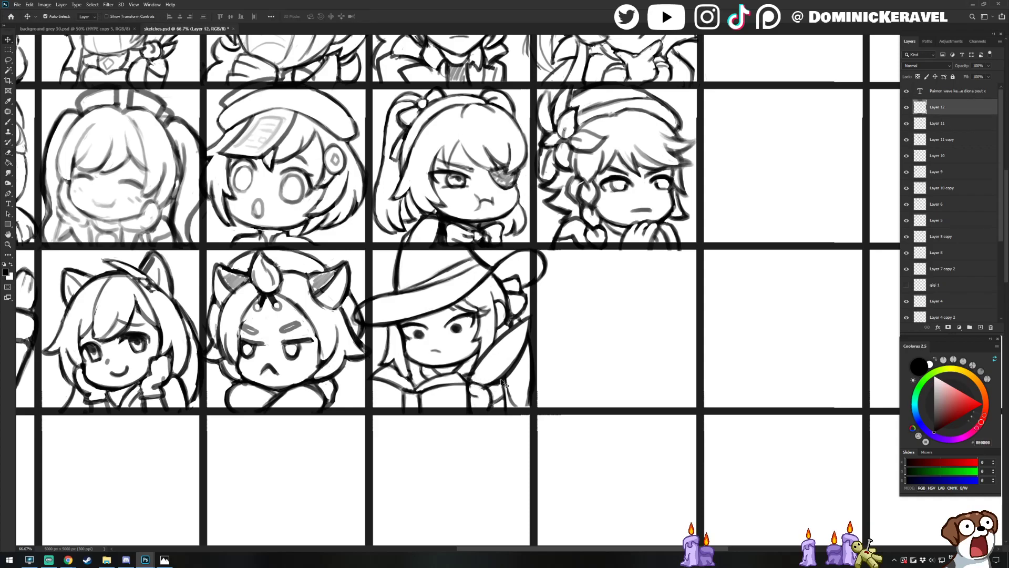
key("b")
left_click_drag(498, 354, 474, 386)
key("ctrl+z")
left_click_drag(517, 336, 477, 383)
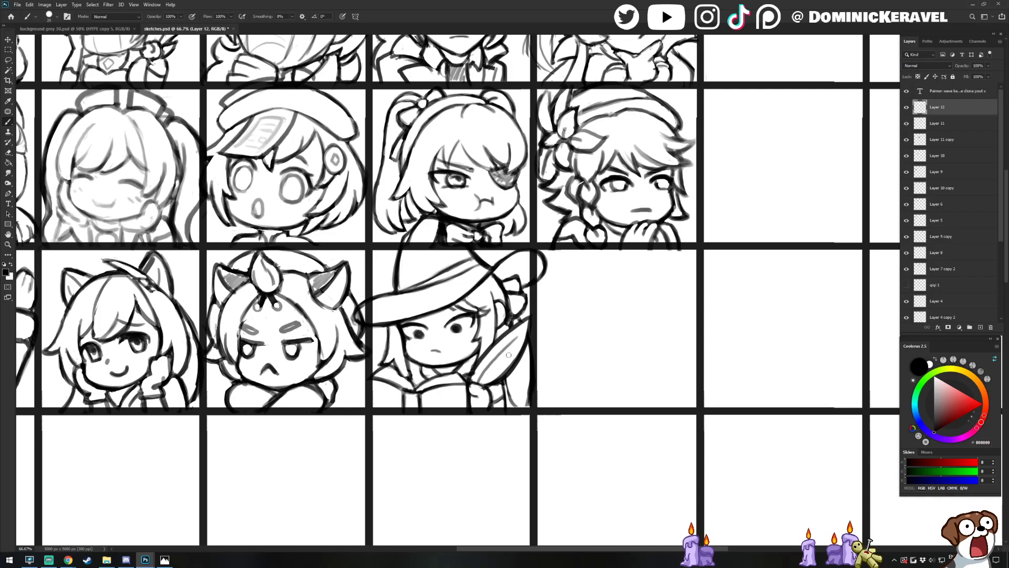
key("ctrl+z")
mouse_move(510, 331)
left_mouse_down()
mouse_move(462, 331)
mouse_move(502, 337)
mouse_move(546, 321)
left_mouse_up()
Add inner barb lines to the quill and strengthen the ponytail strokes beside it
key("v")
mouse_move(616, 352)
left_mouse_down()
mouse_move(583, 359)
mouse_move(582, 405)
left_mouse_up()
key("e")
key("b")
mouse_move(574, 357)
left_mouse_down()
mouse_move(581, 411)
mouse_move(577, 383)
left_mouse_up()
key("e")
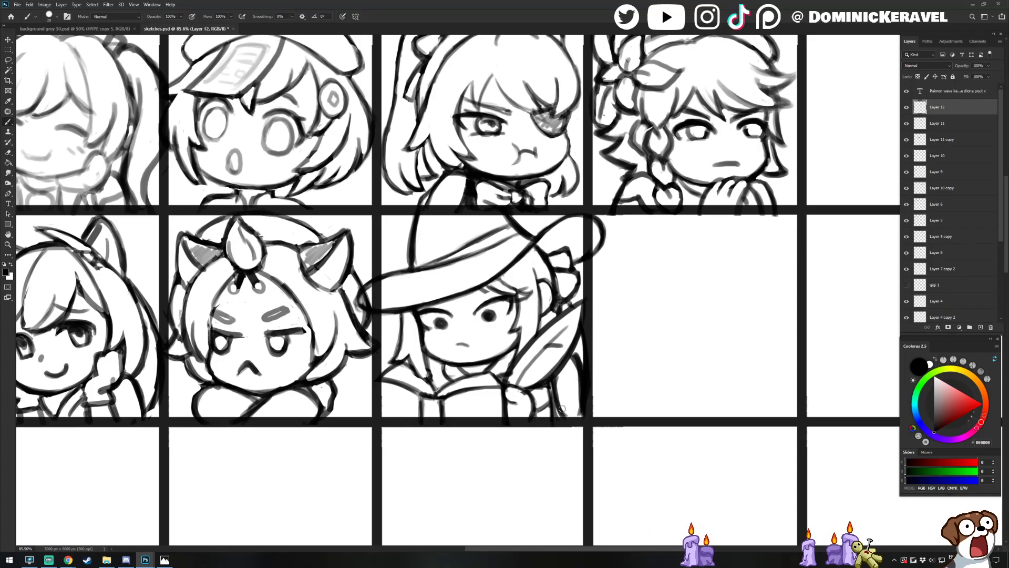
Select the hatted character's Layer 11 and Layer 12 together and merge them into one layer
key("v")
left_click_drag(440, 451, 560, 336)
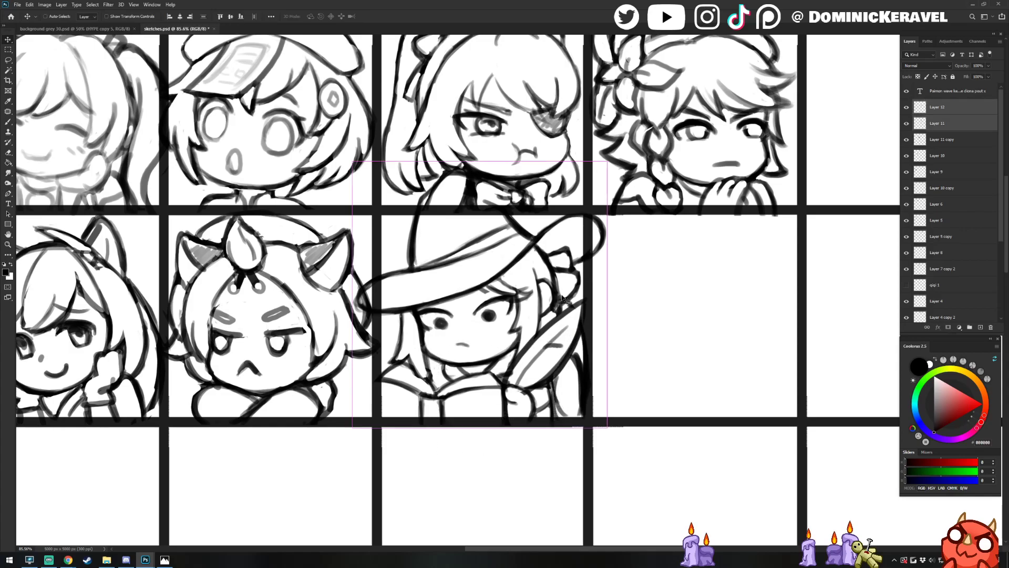
key("ctrl+e")
Clean up the sleeve and ponytail lines below the quill with eraser and brush
key("e")
mouse_move(558, 372)
left_mouse_down()
mouse_move(575, 379)
mouse_move(570, 412)
mouse_move(555, 418)
left_mouse_up()
key("b")
left_click_drag(593, 383, 569, 377)
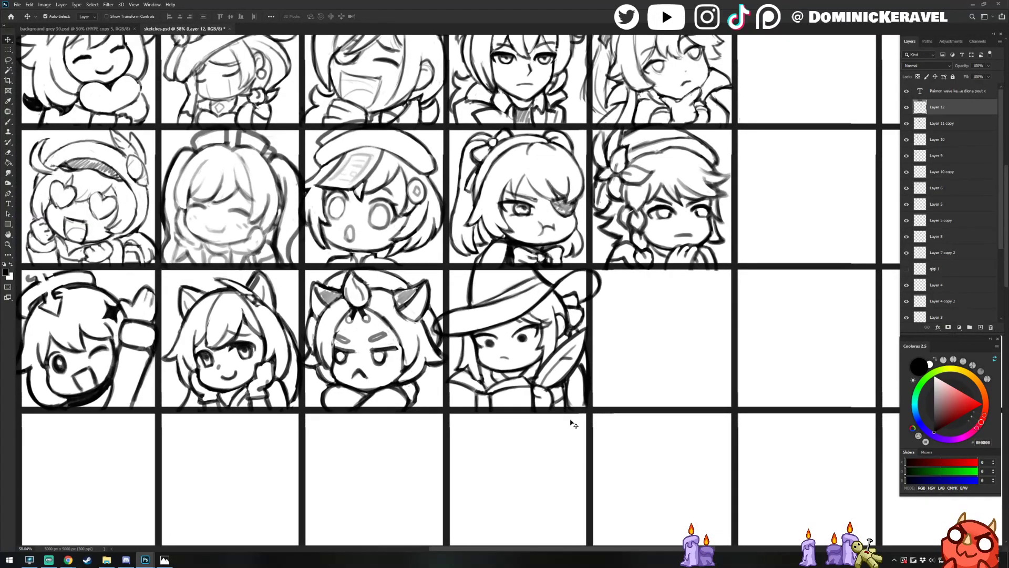
key("e")
scroll(544, 389, "up", 2)
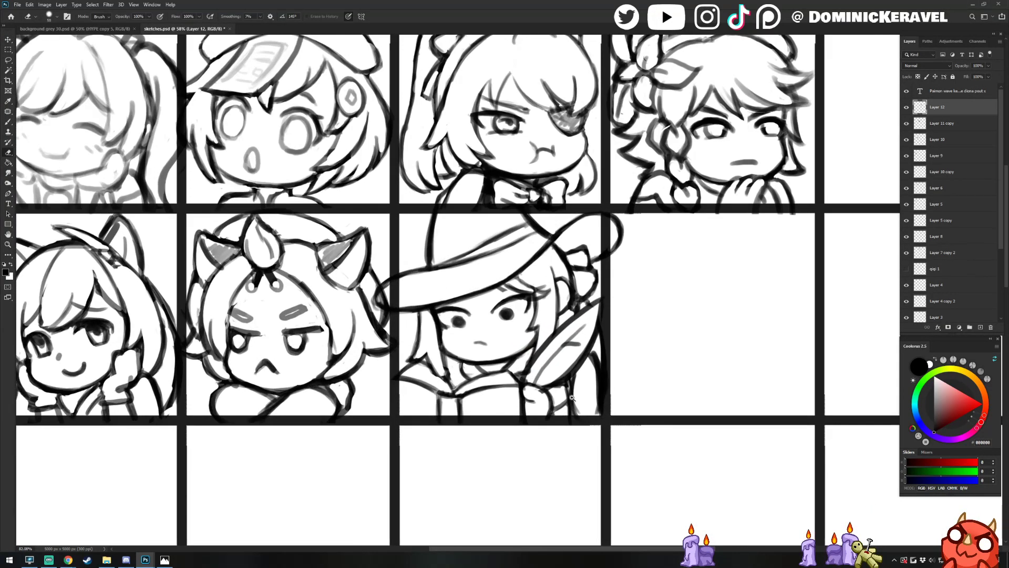
left_click_drag(538, 370, 532, 370, "alt")
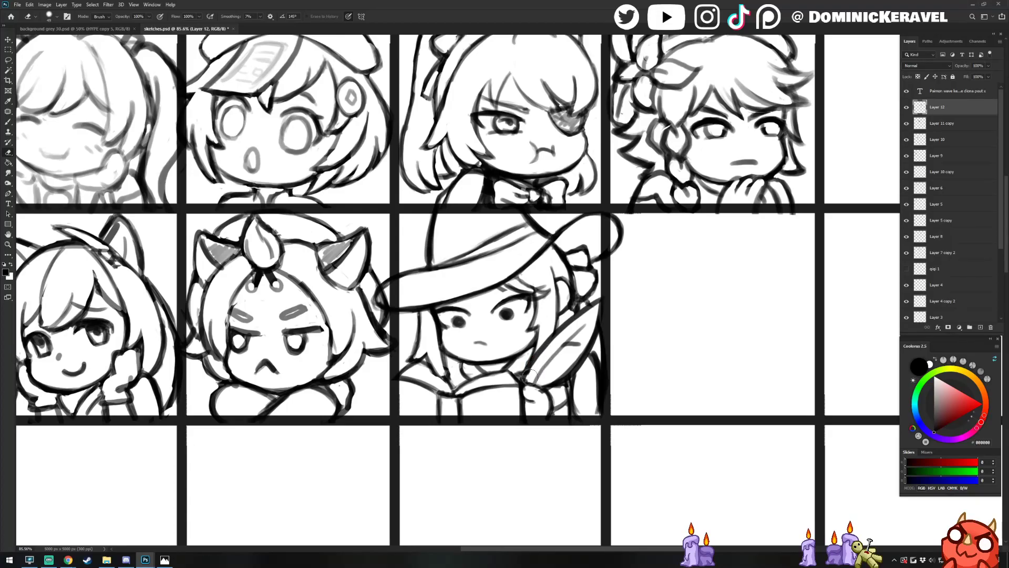
Sketch a round ornament with pointed star rays on the front of the hat's crown
key("v")
scroll(583, 310, "down", 4)
scroll(584, 313, "up", 2)
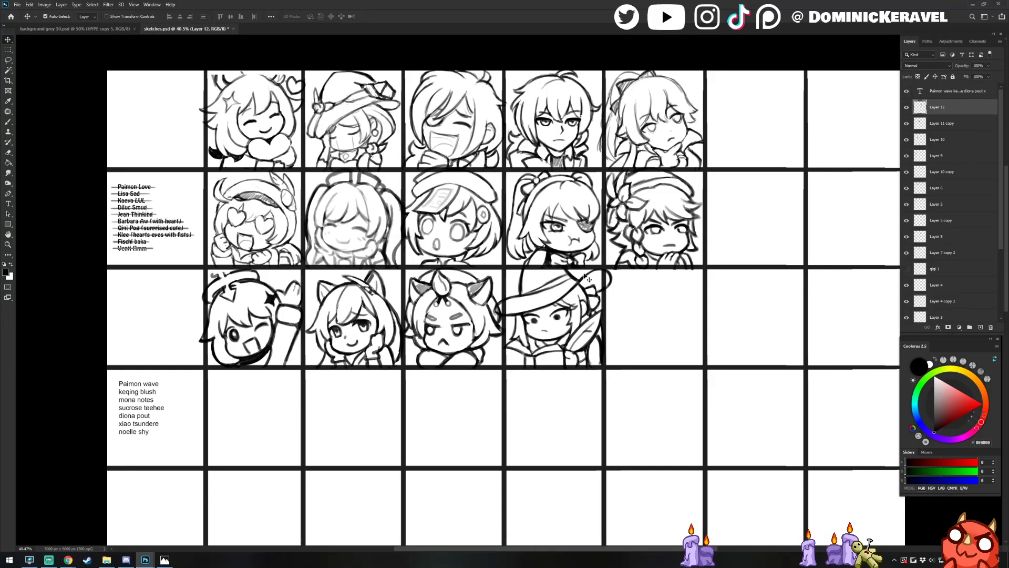
scroll(588, 290, "up", 2)
scroll(585, 259, "down", 2)
key("b")
scroll(492, 262, "up", 2)
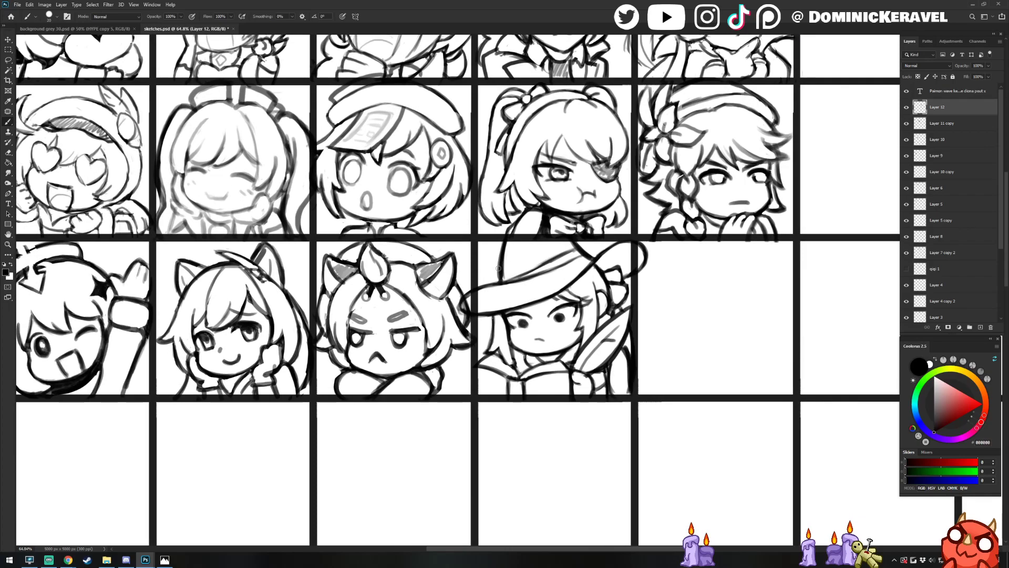
left_click_drag(512, 265, 507, 275)
key("e")
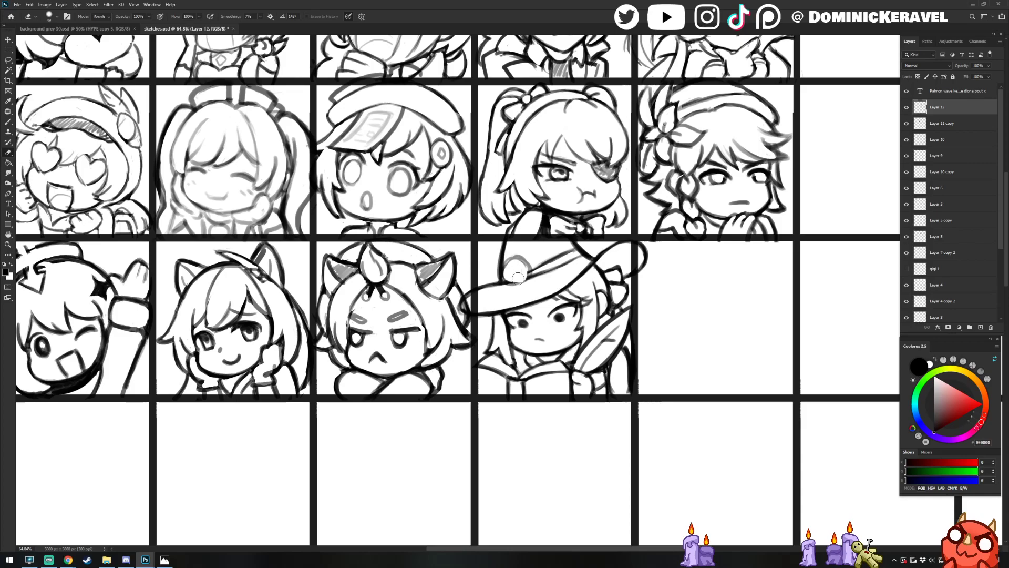
key("b")
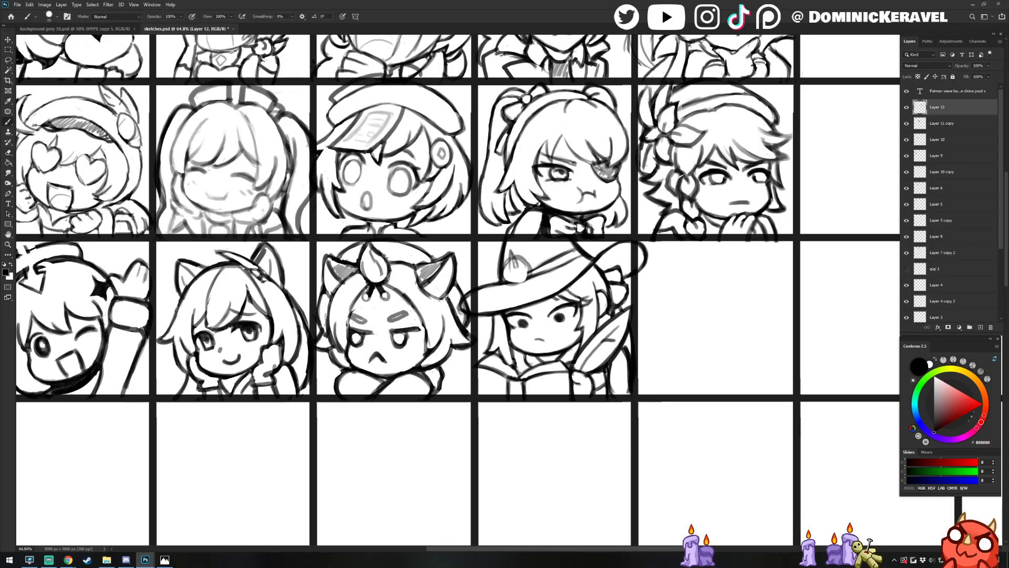
mouse_move(518, 259)
left_mouse_down()
mouse_move(532, 265)
mouse_move(520, 285)
mouse_move(496, 276)
left_mouse_up()
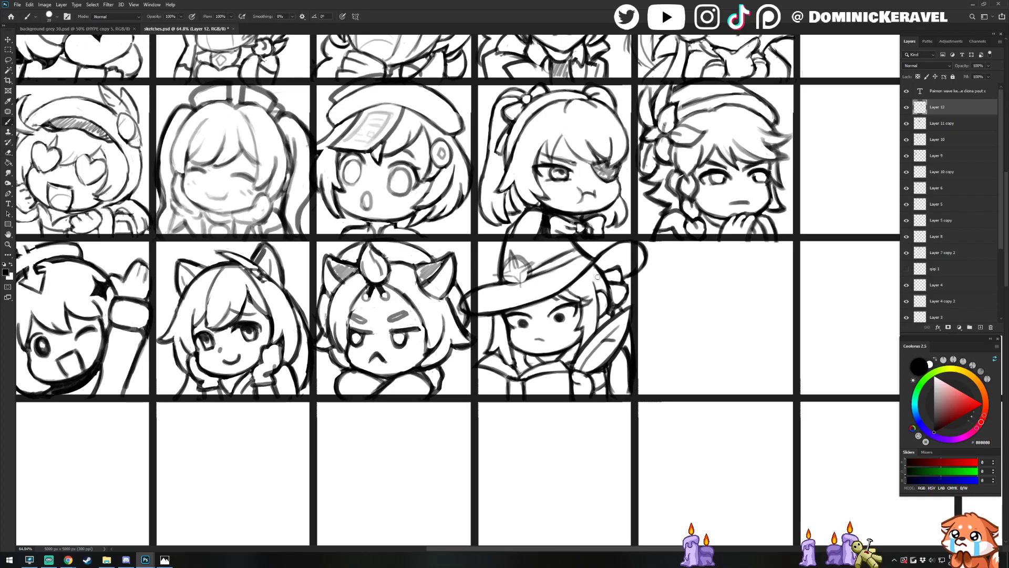
Clean up the hat band lines running from the ornament across the crown
key("e")
mouse_move(541, 267)
left_mouse_down()
mouse_move(570, 250)
mouse_move(534, 271)
left_mouse_up()
key("b")
key("v")
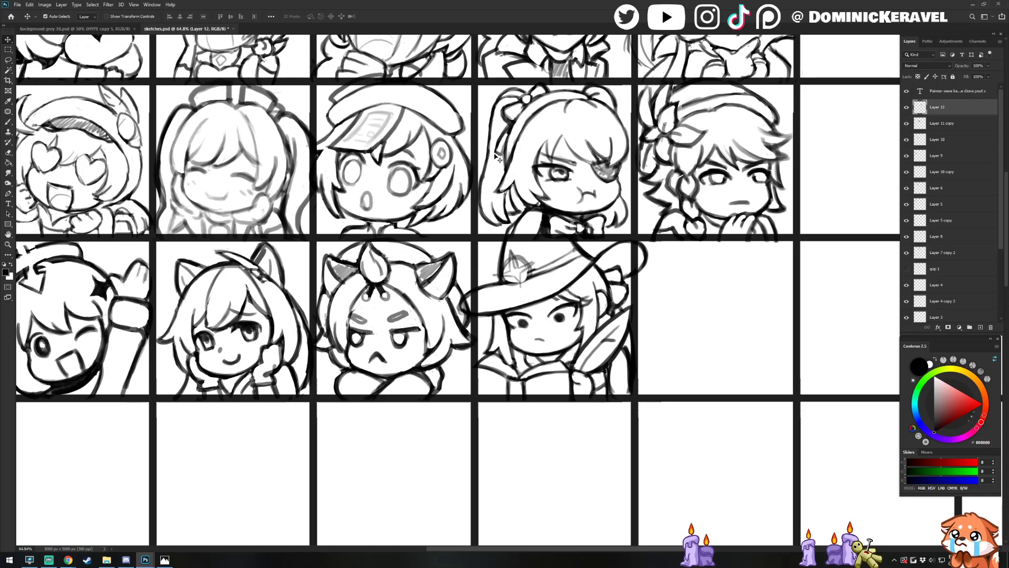
key("b")
key("e")
left_click_drag(536, 273, 570, 261)
key("e")
key("b")
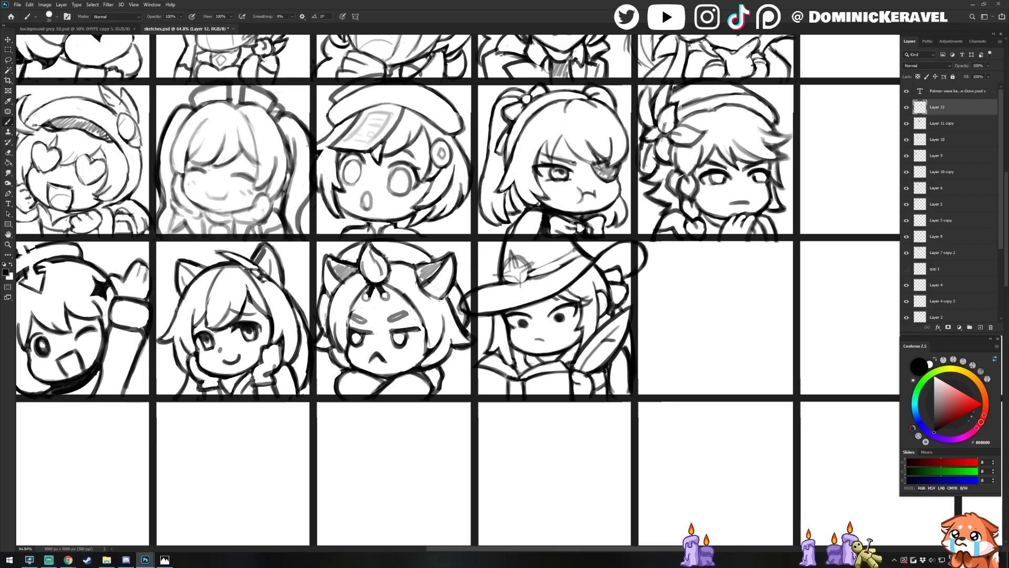
key("e")
key("b")
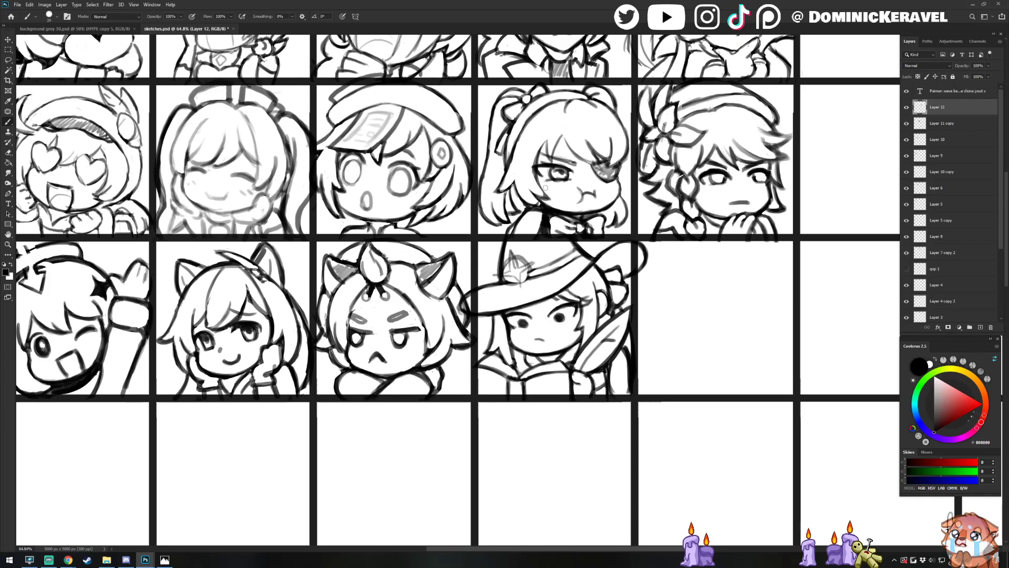
Refine the outline and star points of the hat ornament with brush and eraser
key("e")
key("b")
key("e")
key("b")
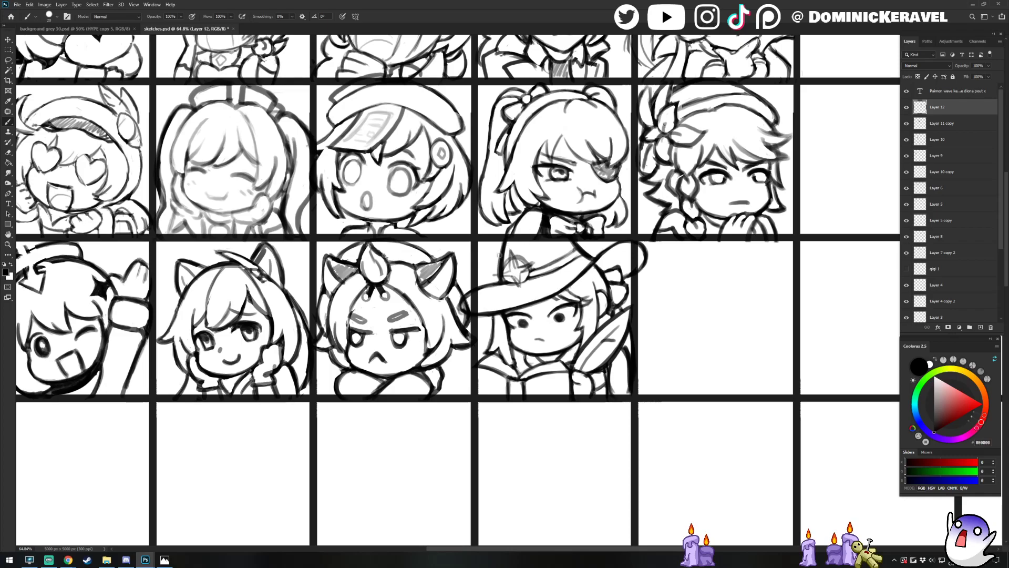
key("e")
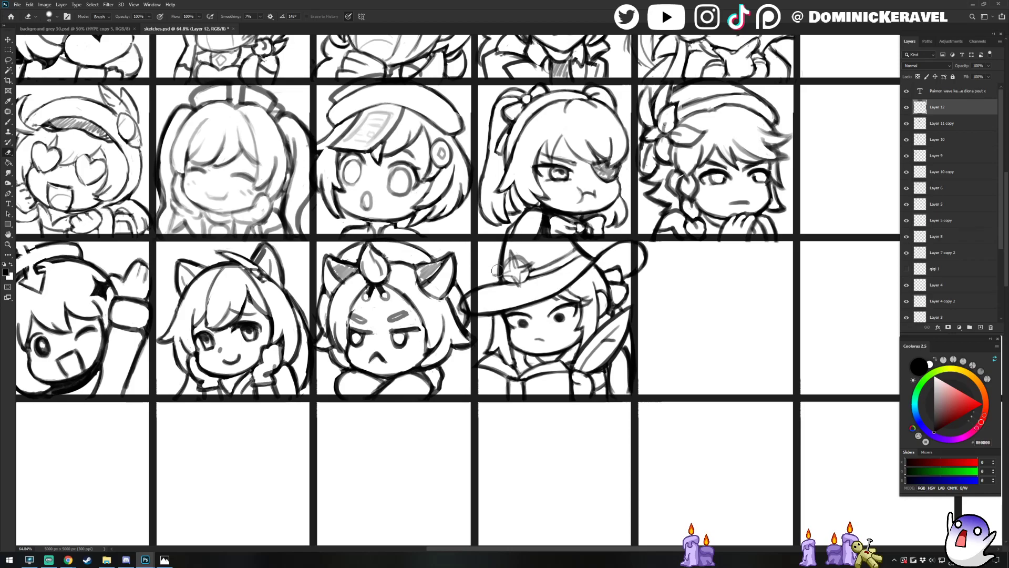
Draw the curved band line above the hat brim and erase its rough edges
key("b")
key("e")
key("b")
key("e")
key("b")
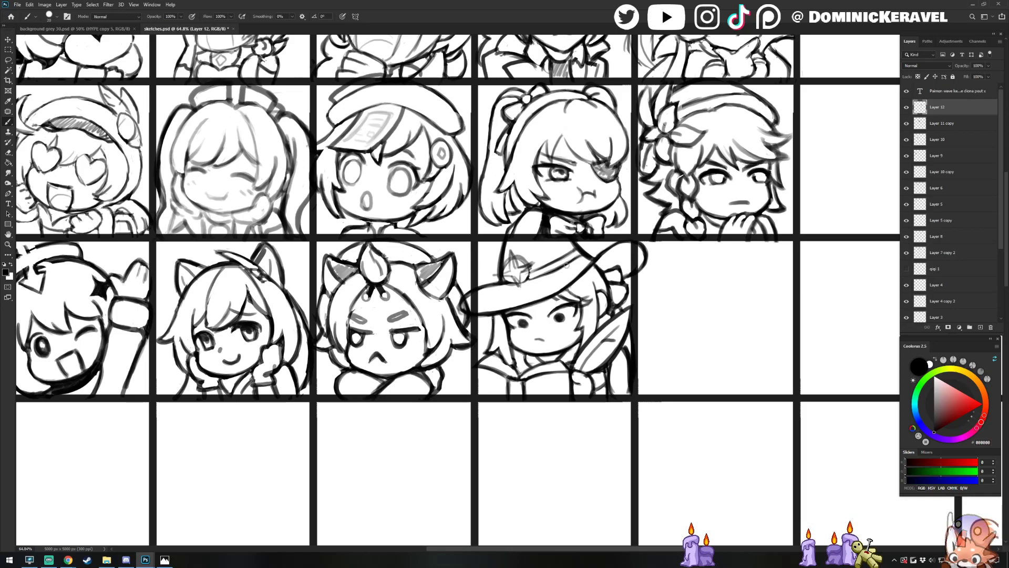
key("e")
key("b")
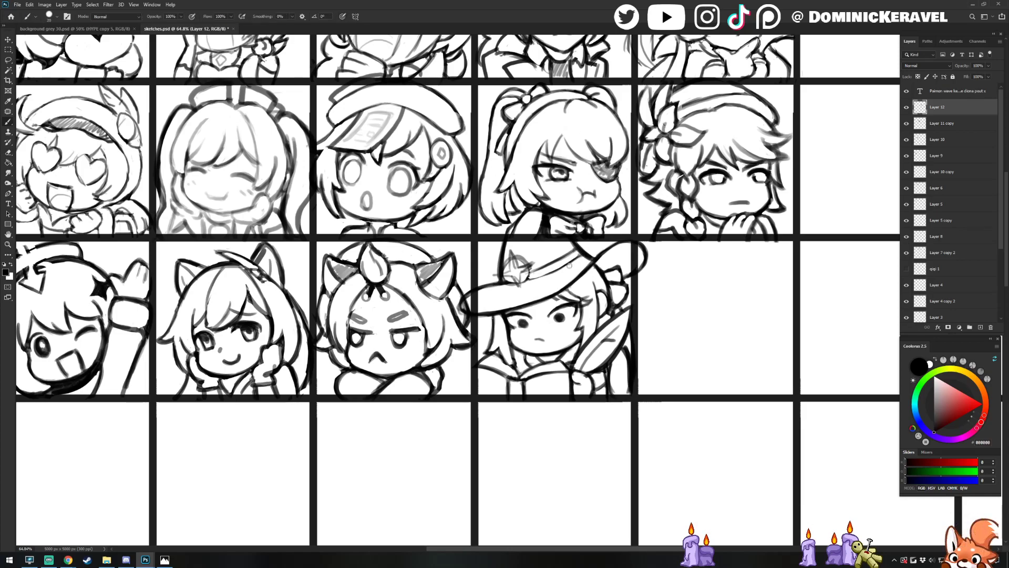
key("e")
Reselect the character's Layer 12 and redraw the ponytail strands behind the quill
key("v")
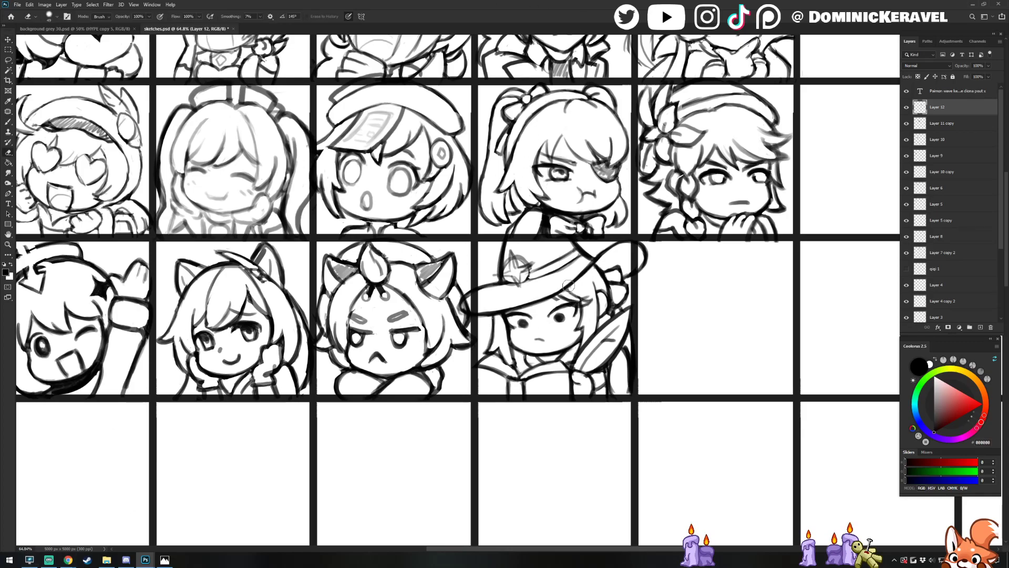
key("e")
key("v")
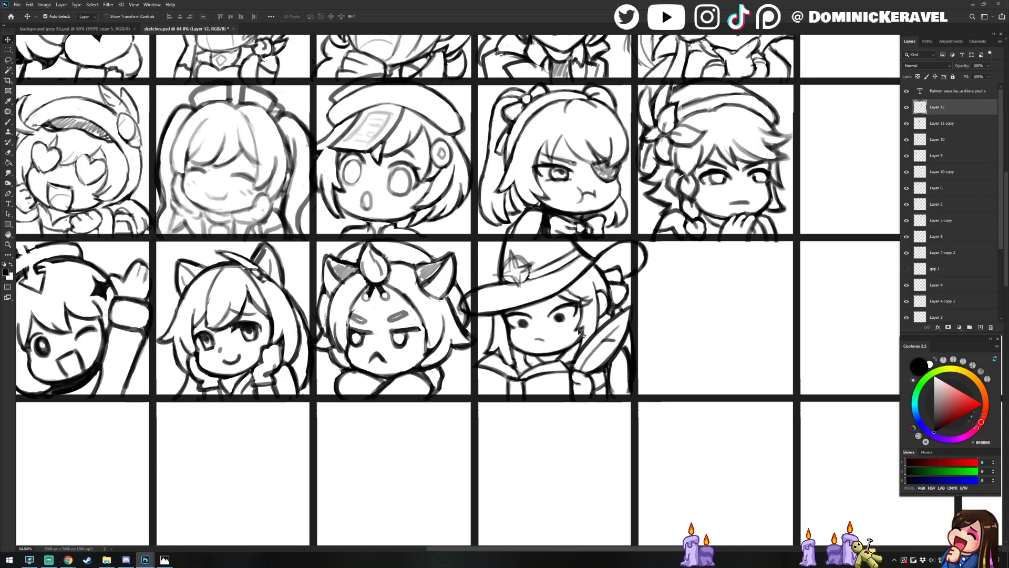
left_click(558, 306)
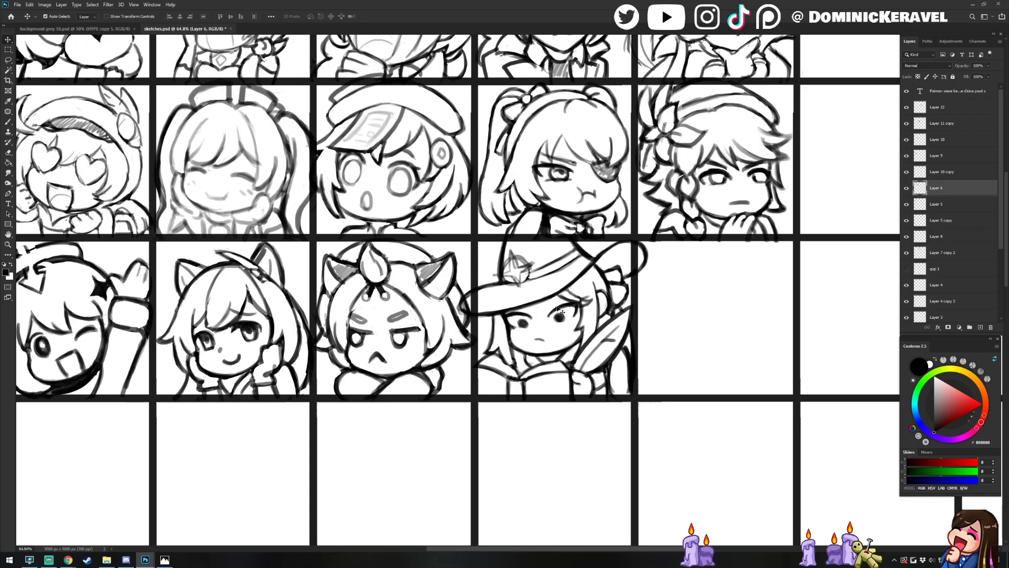
left_click(599, 279)
key("e")
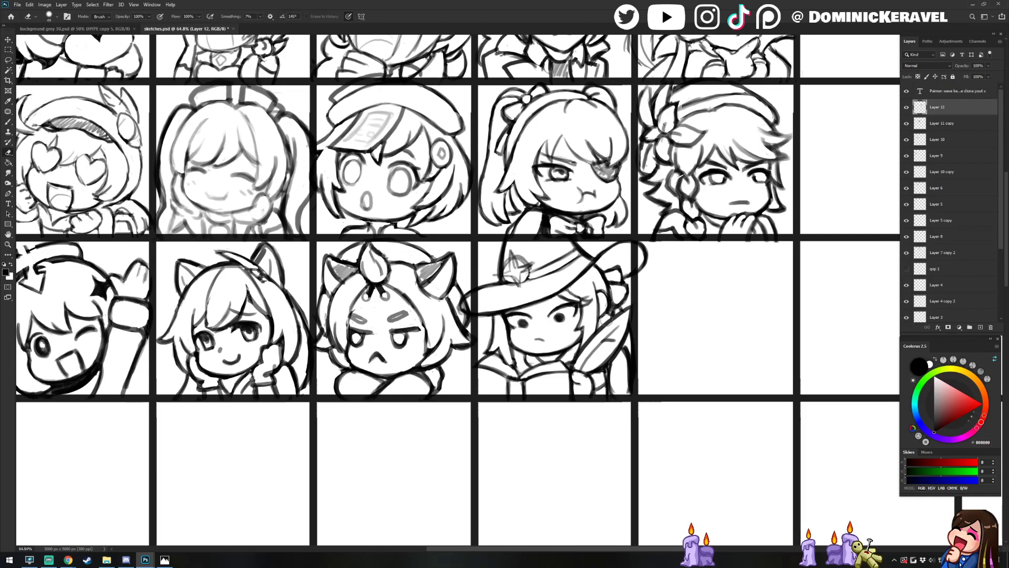
key("b")
key("e")
mouse_move(617, 311)
left_mouse_down()
mouse_move(607, 318)
mouse_move(628, 389)
mouse_move(622, 351)
mouse_move(616, 405)
left_mouse_up()
key("b")
key("e")
key("b")
key("e")
key("b")
key("e")
key("b")
key("e")
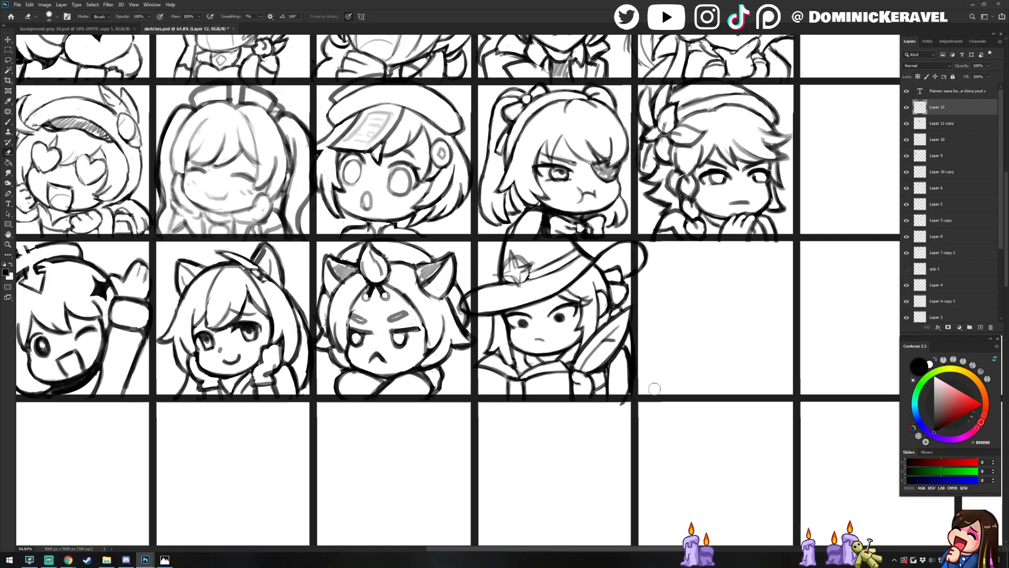
Save the file and tidy the ponytail and quill strokes along the cell's edge
key("v")
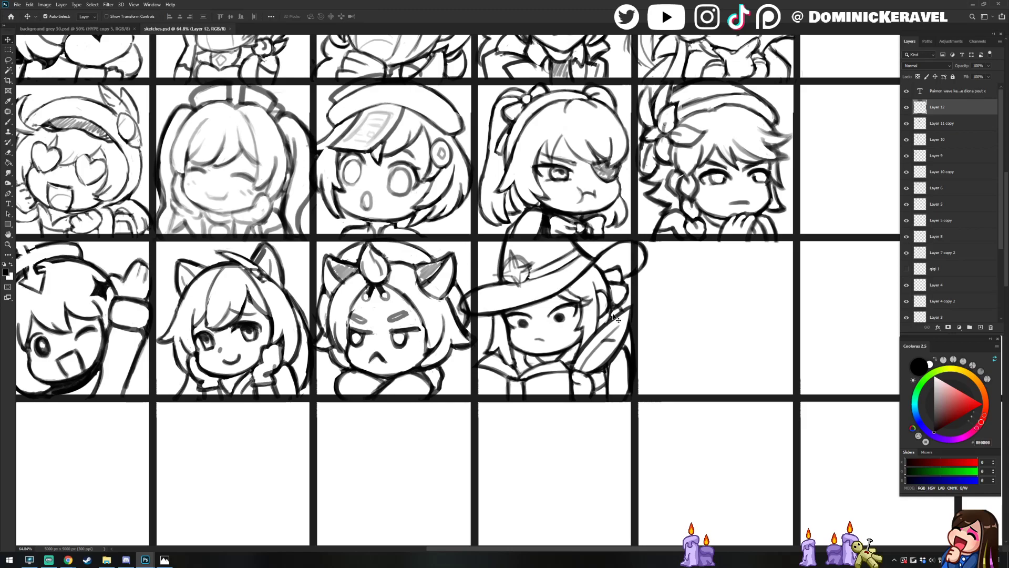
key("b")
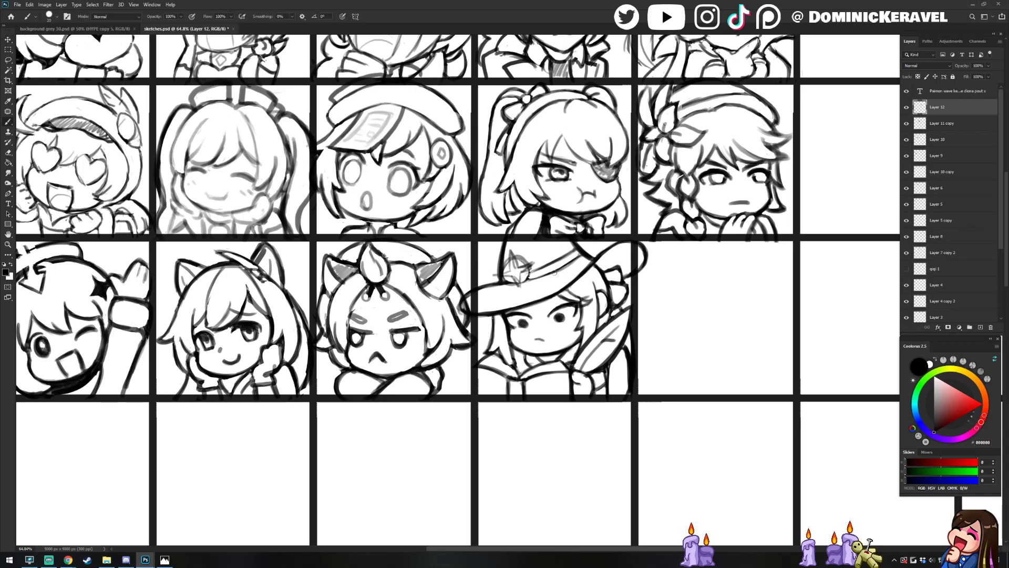
key("v")
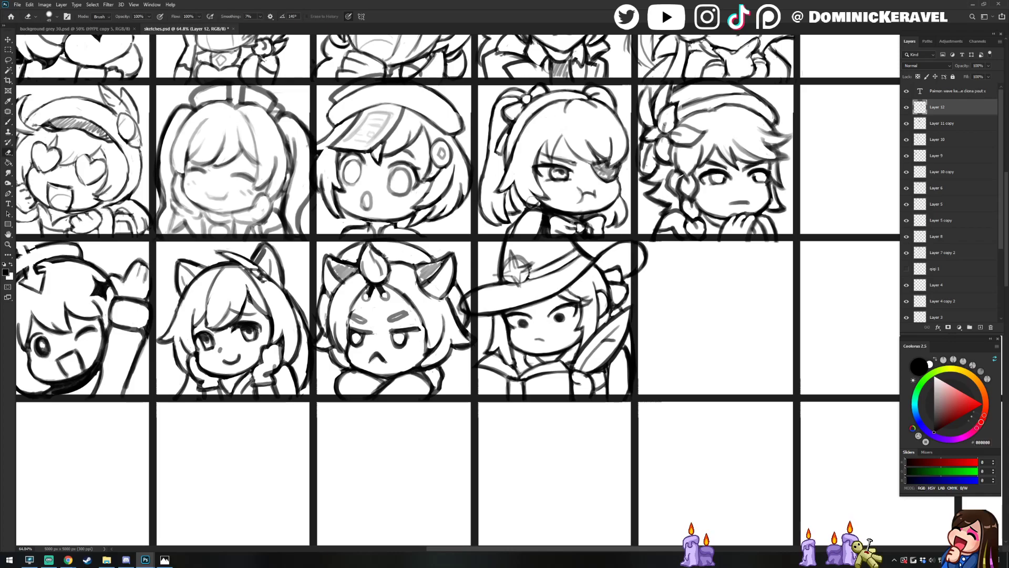
mouse_move(669, 279)
left_mouse_down()
mouse_move(596, 295)
mouse_move(567, 336)
mouse_move(585, 347)
mouse_move(642, 338)
left_mouse_up()
left_click_drag(645, 333, 588, 344)
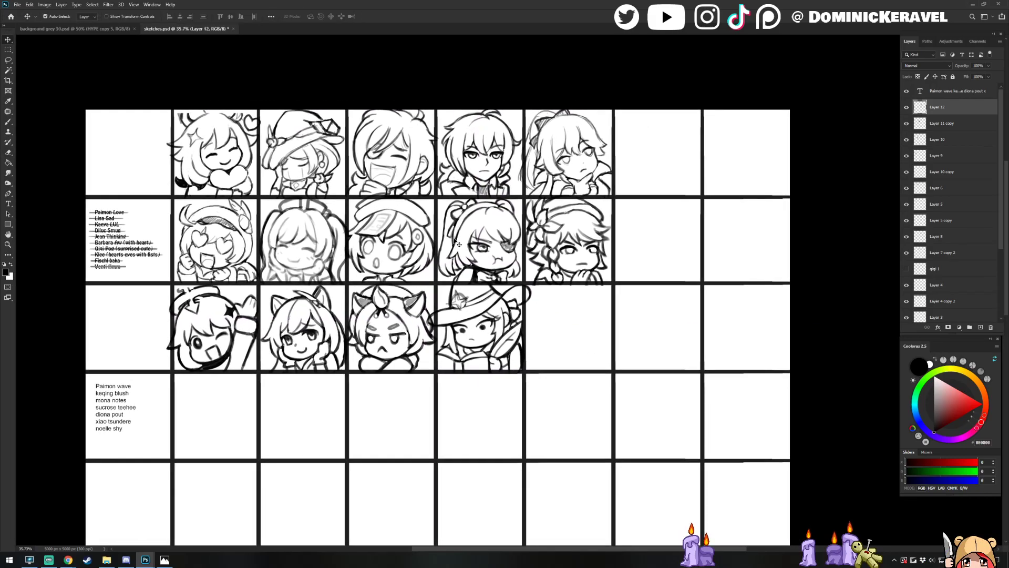
left_click(553, 308, "ctrl")
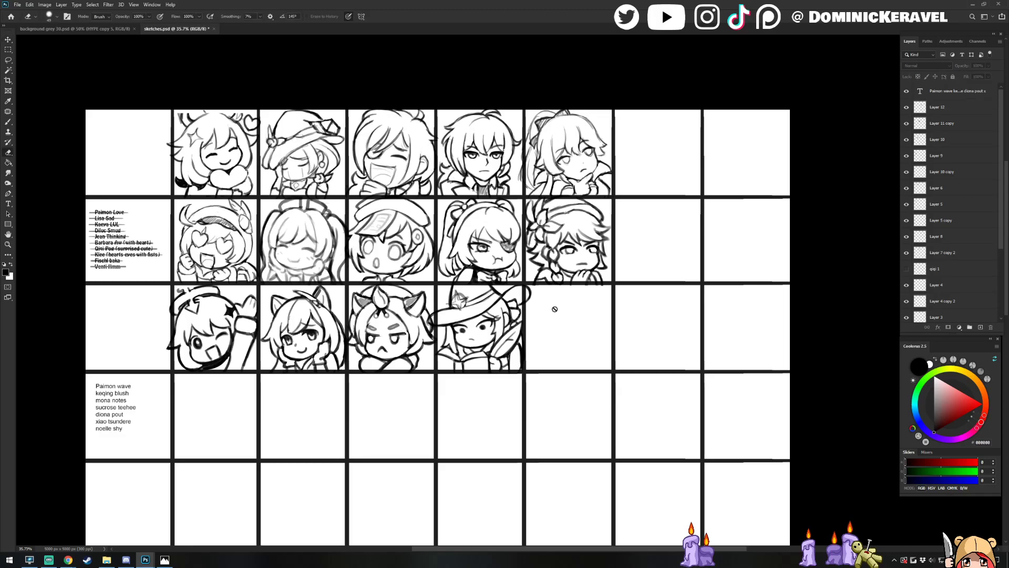
left_click(941, 109)
left_click_drag(527, 318, 489, 330)
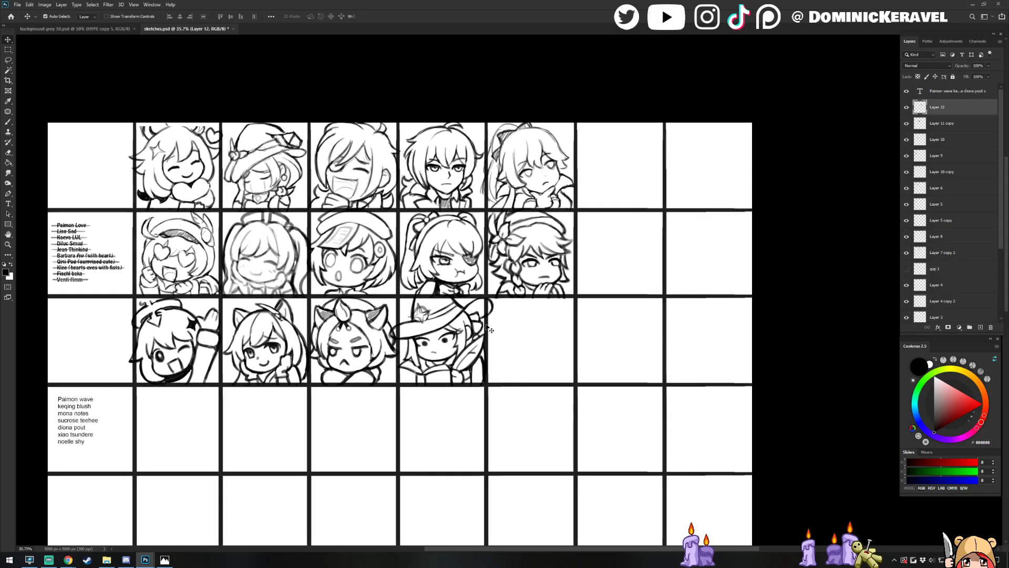
left_click_drag(628, 239, 597, 229)
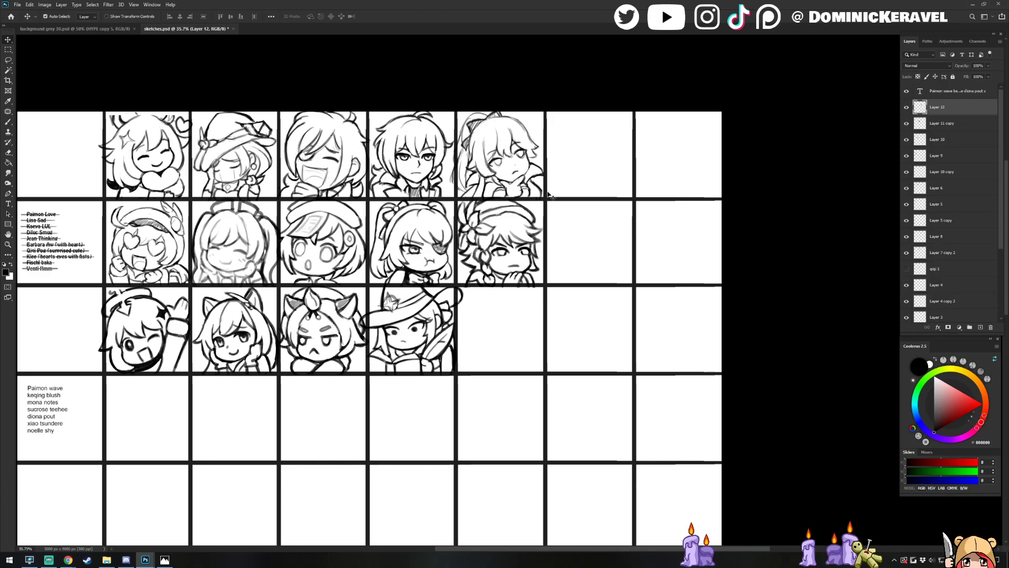
key("ctrl+shift+n")
key("Return")
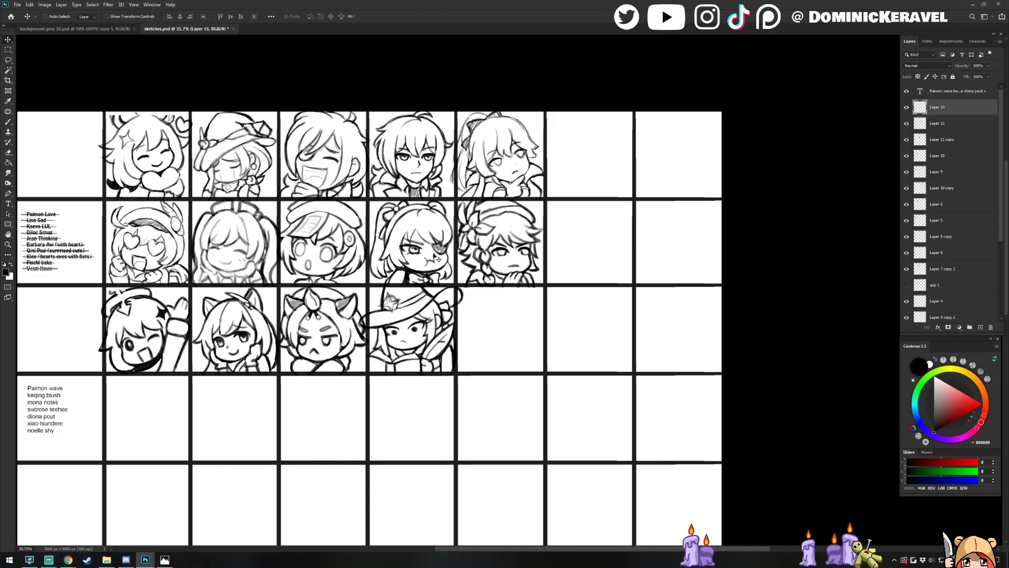
key("ctrl+z")
Select the horned character's Layer 11 copy and draw and clean up the small markings beneath its forehead ornament
left_click(301, 314, "ctrl")
mouse_move(278, 318)
left_mouse_down()
mouse_move(345, 328)
mouse_move(394, 321)
mouse_move(410, 300)
mouse_move(400, 288)
mouse_move(397, 326)
mouse_move(370, 314)
left_mouse_up()
key("l")
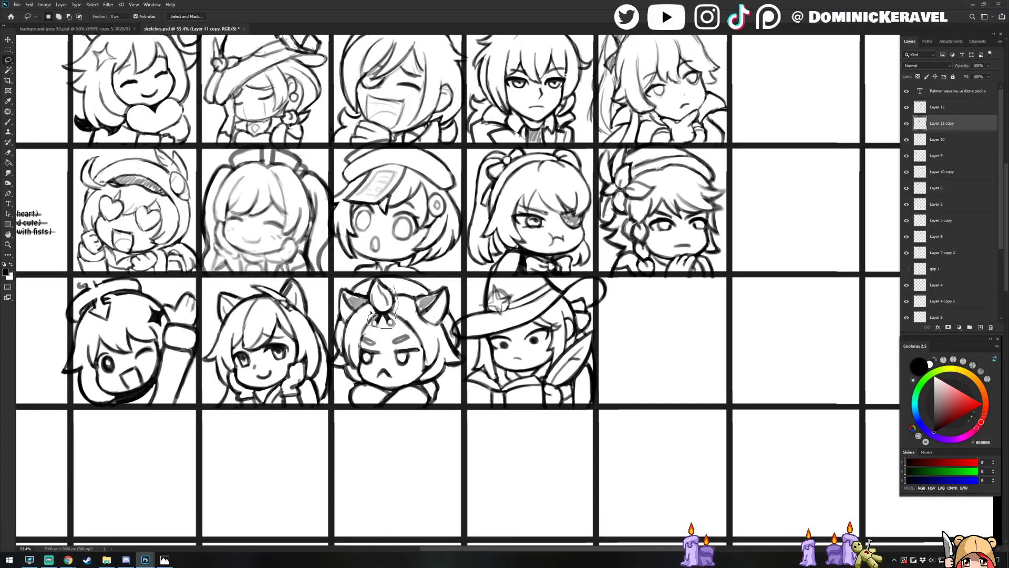
left_click_drag(384, 272, 404, 319)
key("e")
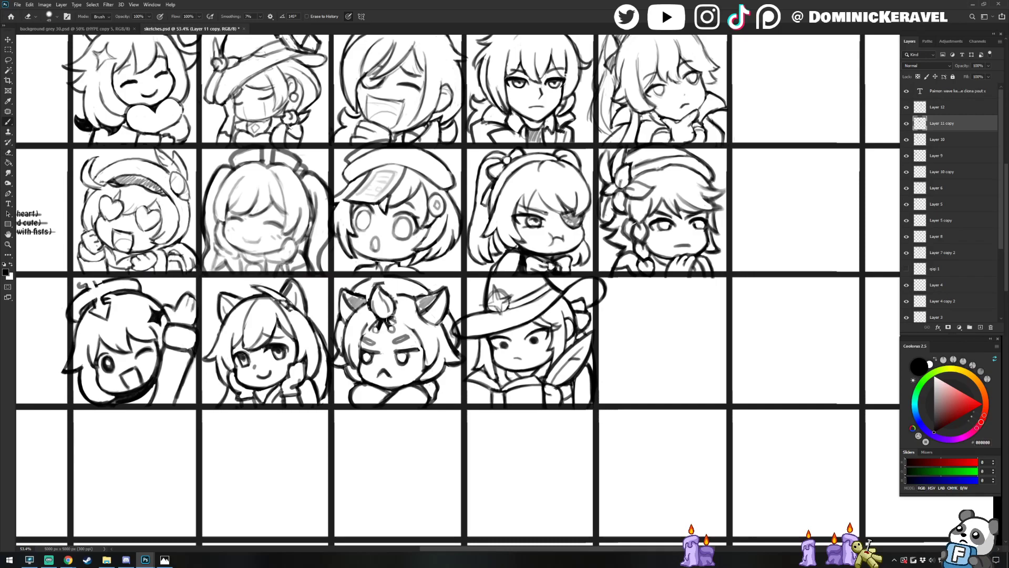
key("b")
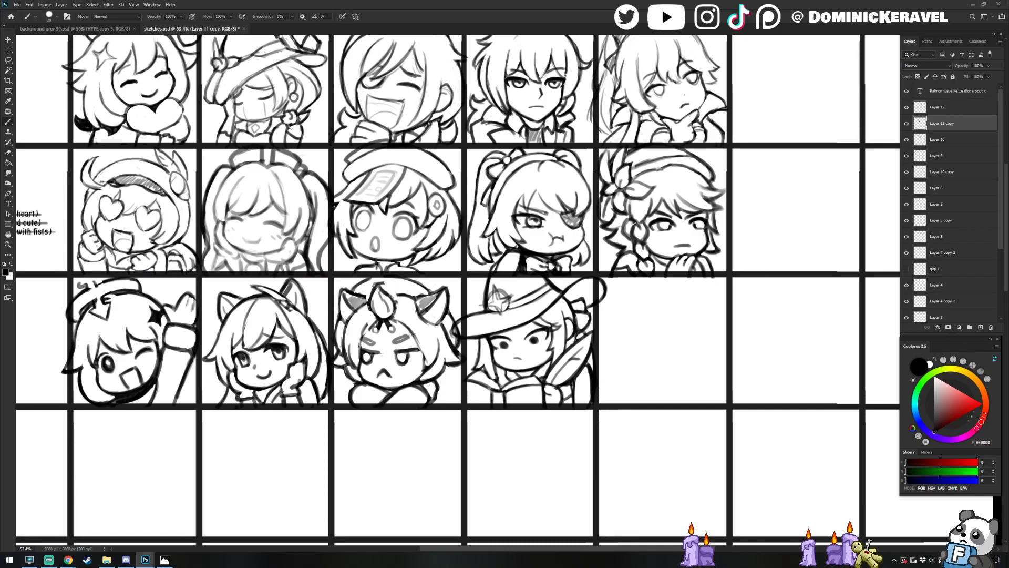
key("e")
key("b")
key("e")
key("b")
key("e")
mouse_move(385, 284)
left_mouse_down()
mouse_move(374, 282)
mouse_move(404, 296)
left_mouse_up()
key("b")
key("e")
Select the hat character's Layer 12, toggle its visibility to check its contents, and add a new layer above it
key("v")
mouse_move(607, 279)
left_mouse_down()
mouse_move(504, 295)
mouse_move(458, 285)
mouse_move(469, 305)
left_mouse_up()
left_click(942, 107)
scroll(789, 194, "down", 2)
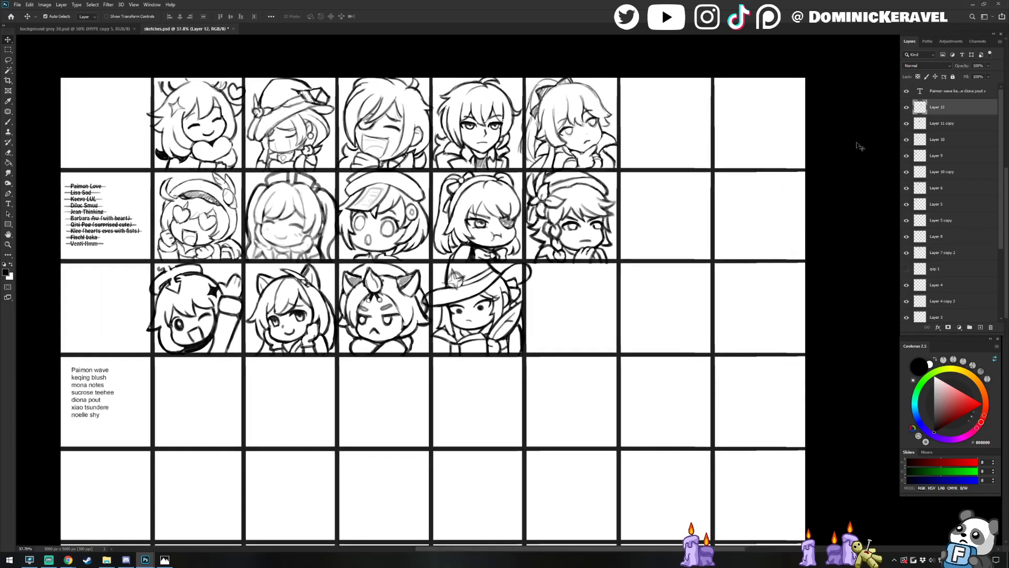
left_click(906, 106)
left_click(906, 106)
key("ctrl+shift+alt+n")
scroll(563, 288, "up", 1)
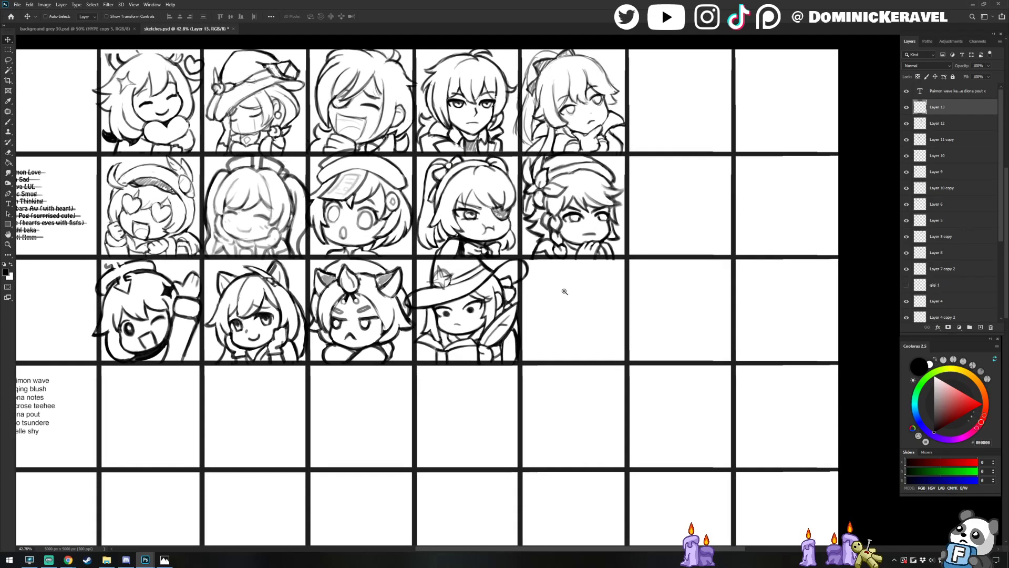
Select the hat character's layer and erase the curved stroke that overhangs the cell's edge into the empty neighbouring cell
left_click(533, 276)
key("e")
left_click_drag(526, 262, 526, 271)
Reselect Layer 13 and toggle its visibility to check its contents
key("v")
left_click(944, 97)
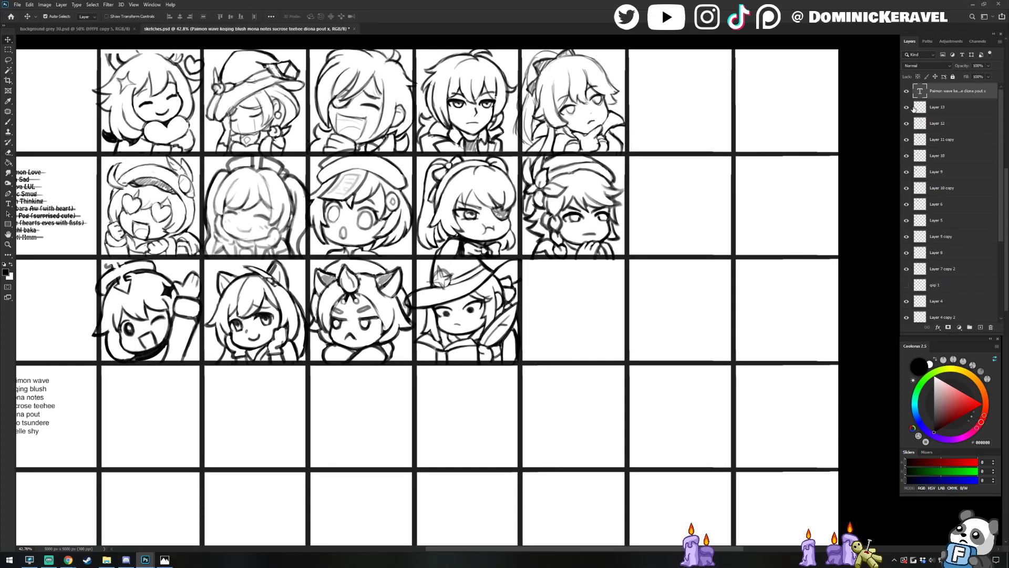
left_click(930, 107)
left_click(907, 109)
left_click(907, 107)
left_click(906, 107)
left_click(907, 108)
key("b")
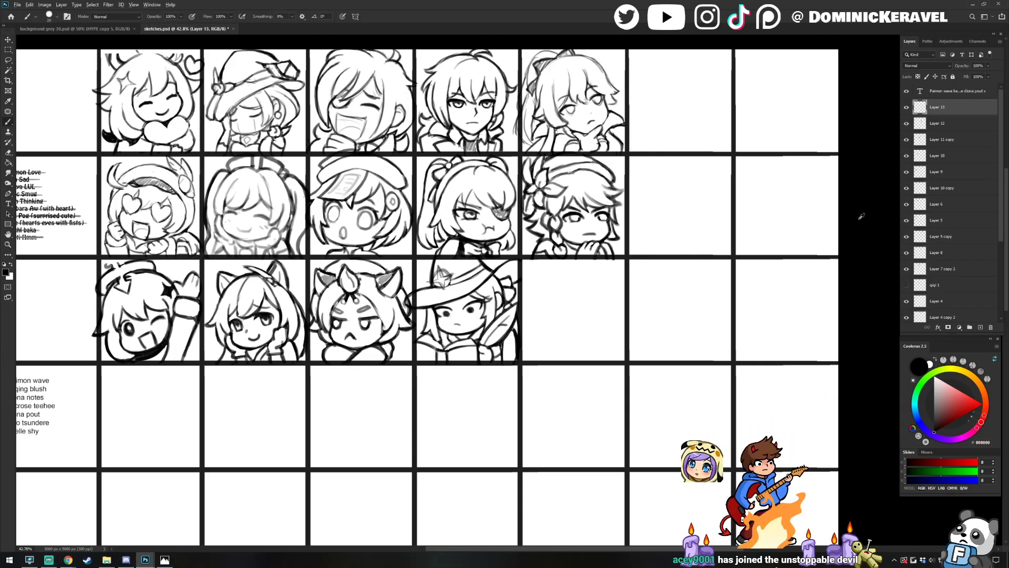
key("e")
left_click_drag(592, 277, 579, 276)
key("v")
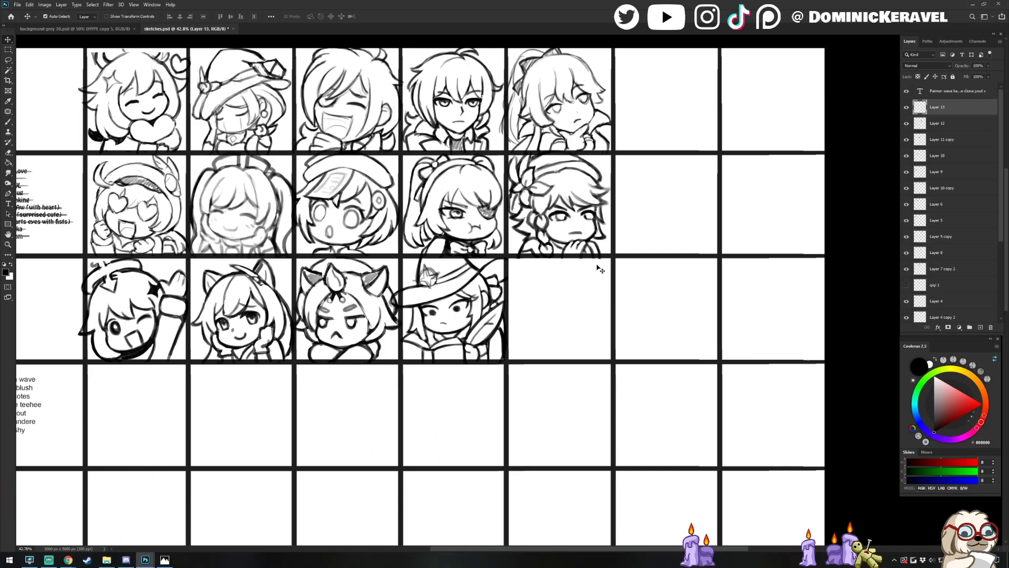
key("b")
key("v")
left_click_drag(510, 151, 465, 146)
key("b")
key("v")
key("b")
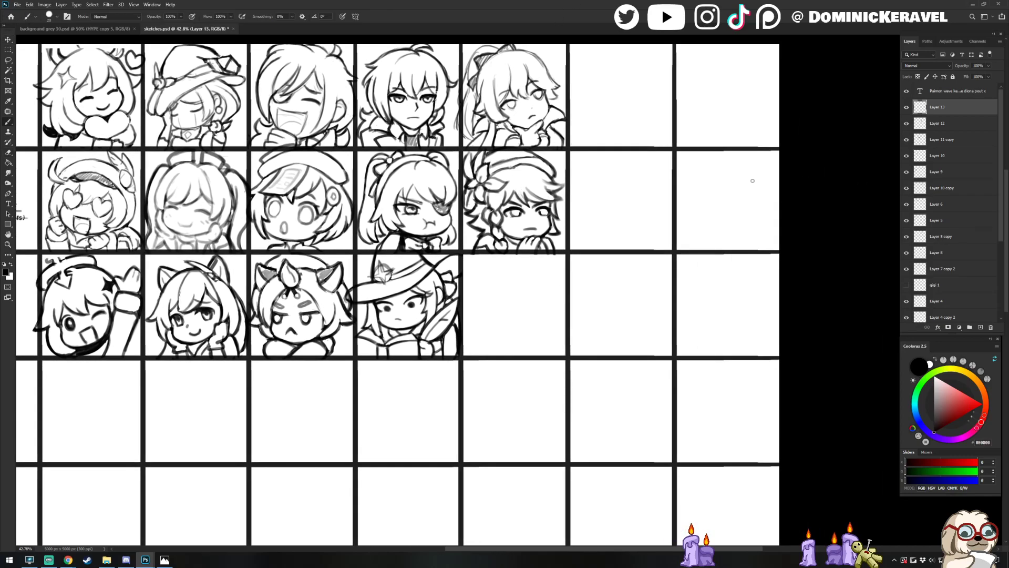
scroll(505, 284, "up", 2)
left_click_drag(486, 299, 527, 276)
key("ctrl+z")
key("v")
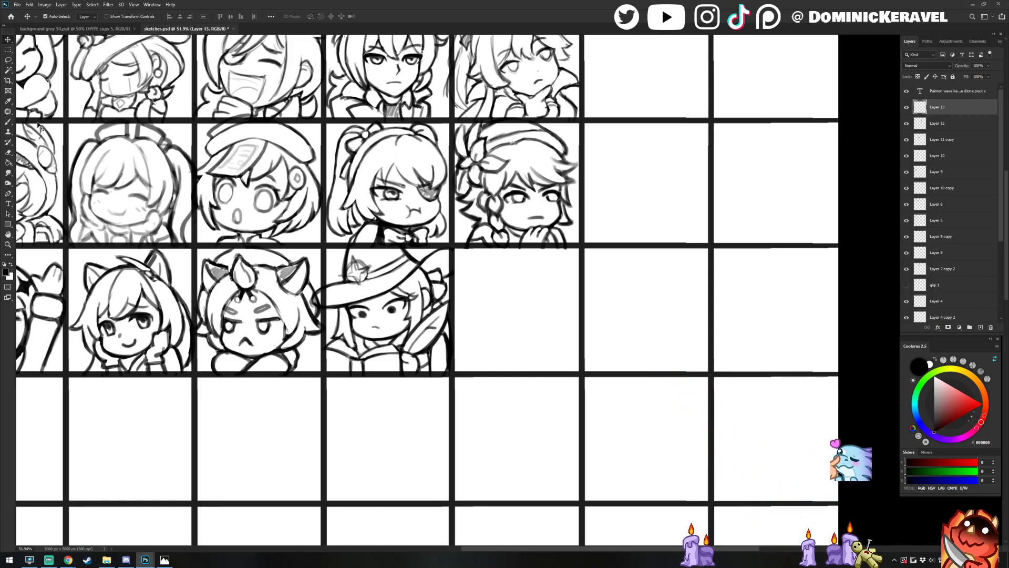
key("b")
key("v")
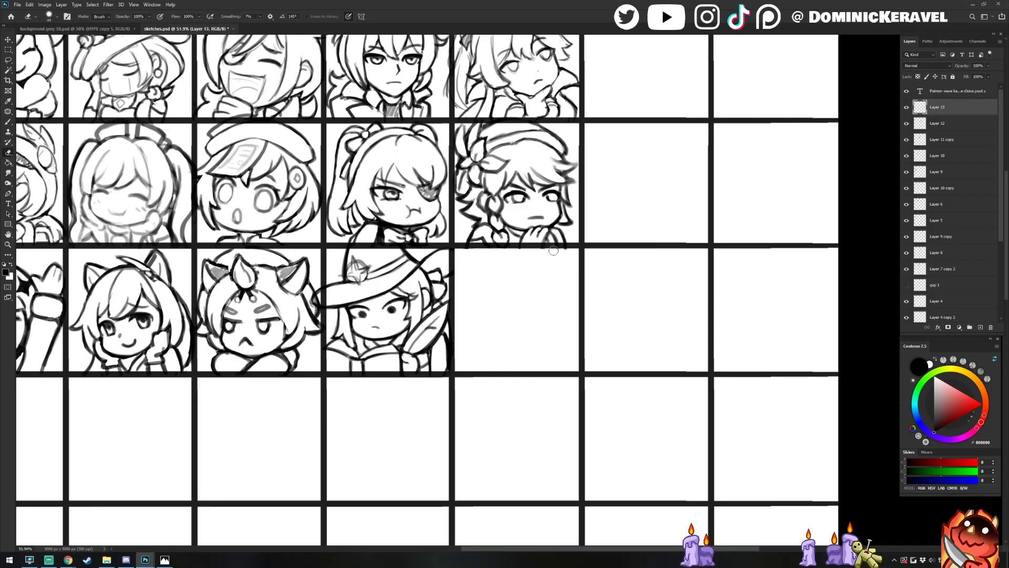
left_click_drag(494, 257, 560, 266)
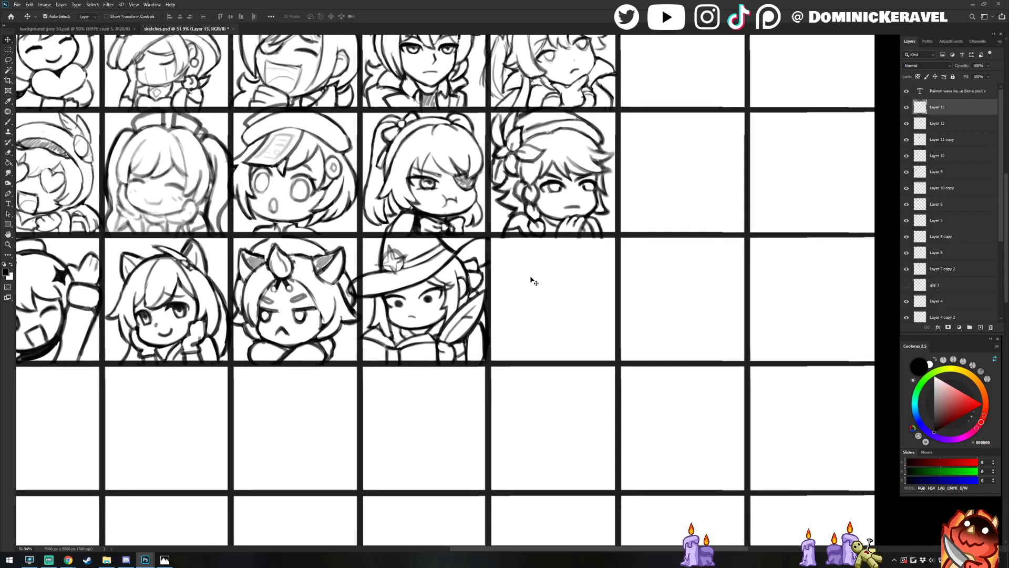
left_click_drag(533, 281, 521, 279)
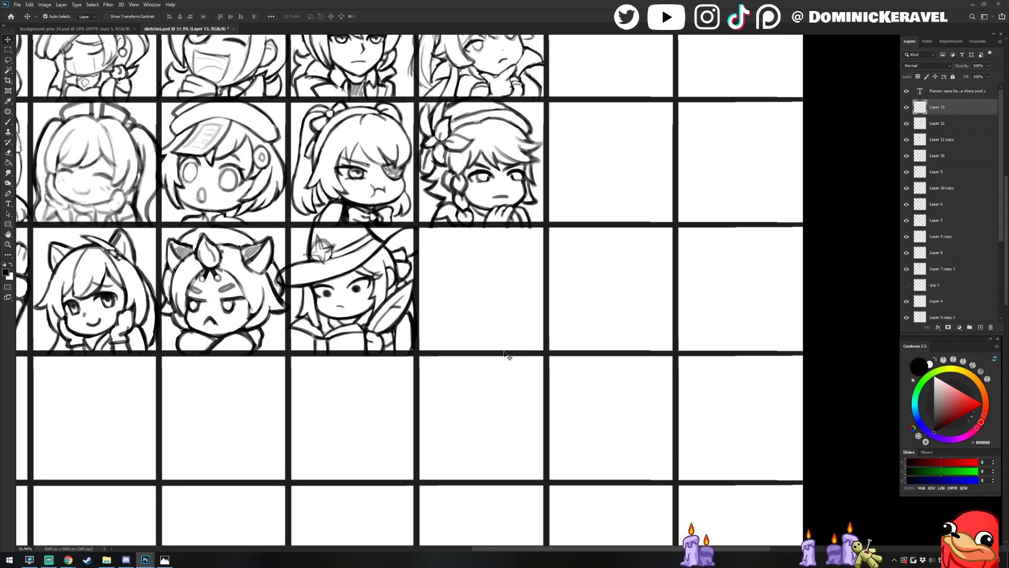
key("b")
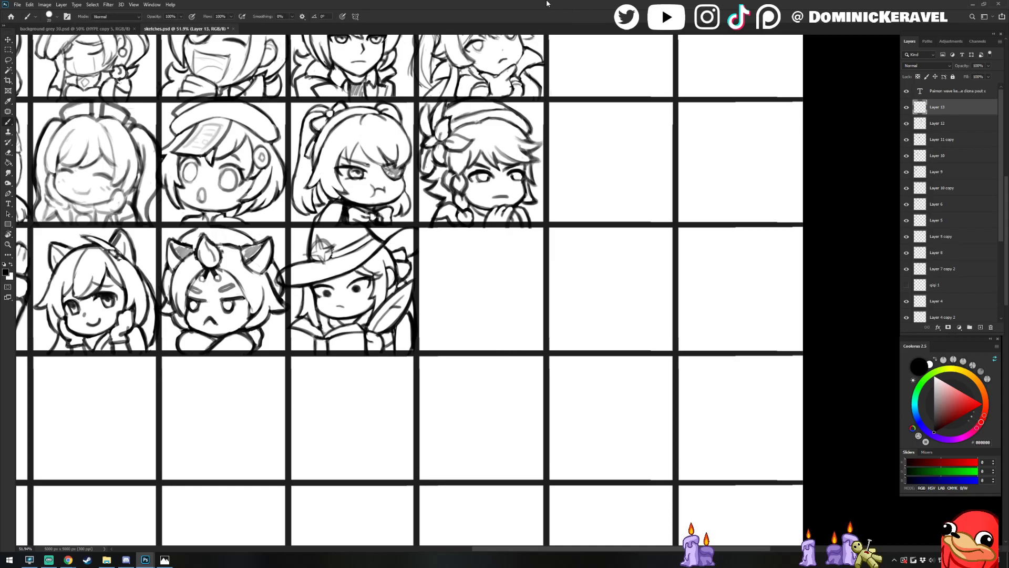
mouse_move(181, 28)
left_mouse_down()
mouse_move(186, 57)
mouse_move(174, 33)
left_mouse_up()
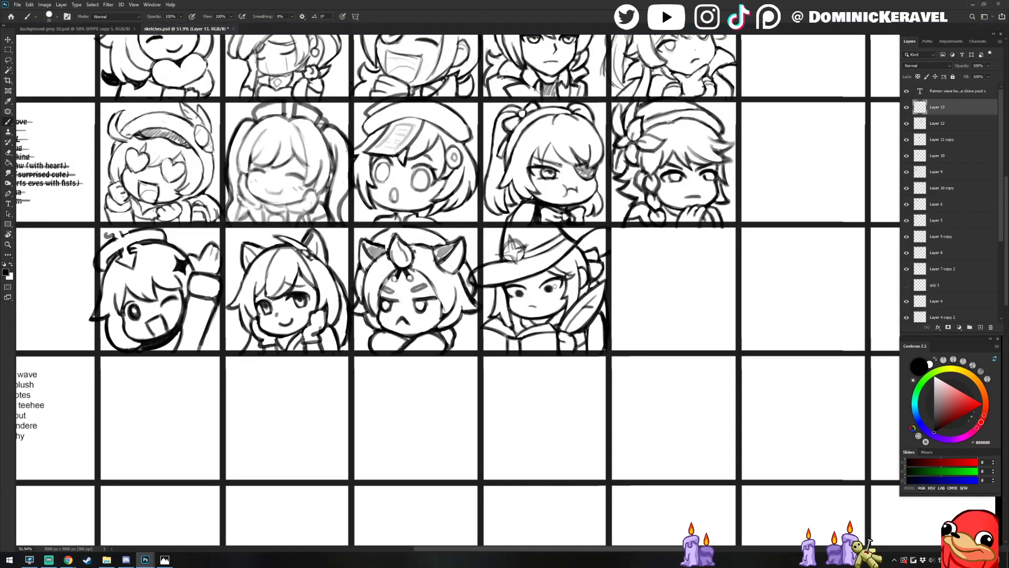
Select the hat character's Layer 12 on the canvas and toggle its visibility to check which strokes it holds
key("v")
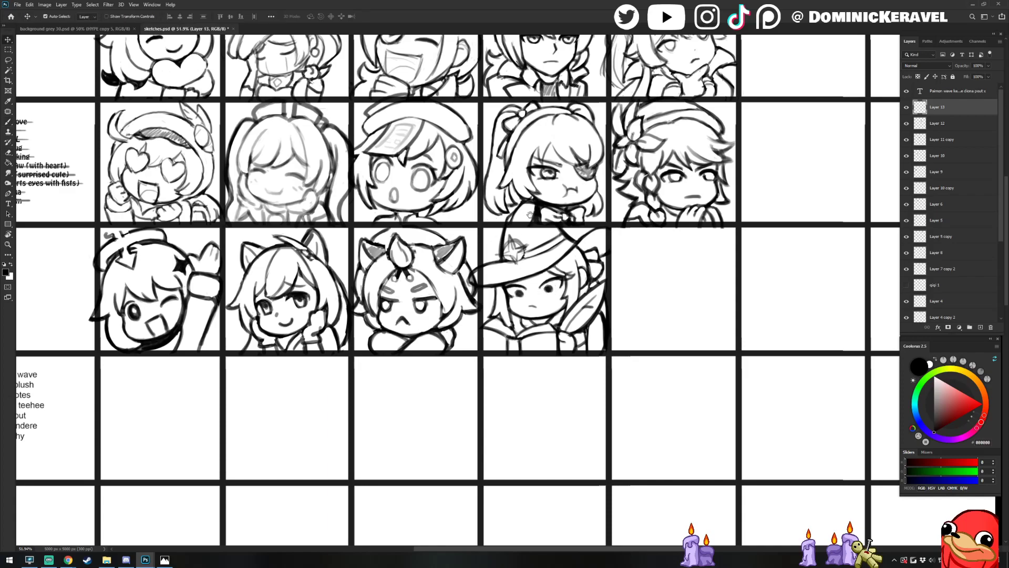
left_click_drag(639, 249, 518, 267)
left_click(463, 258)
key("e")
key("v")
mouse_move(429, 313)
left_mouse_down()
mouse_move(400, 317)
mouse_move(411, 327)
mouse_move(402, 315)
mouse_move(420, 302)
left_mouse_up()
key("e")
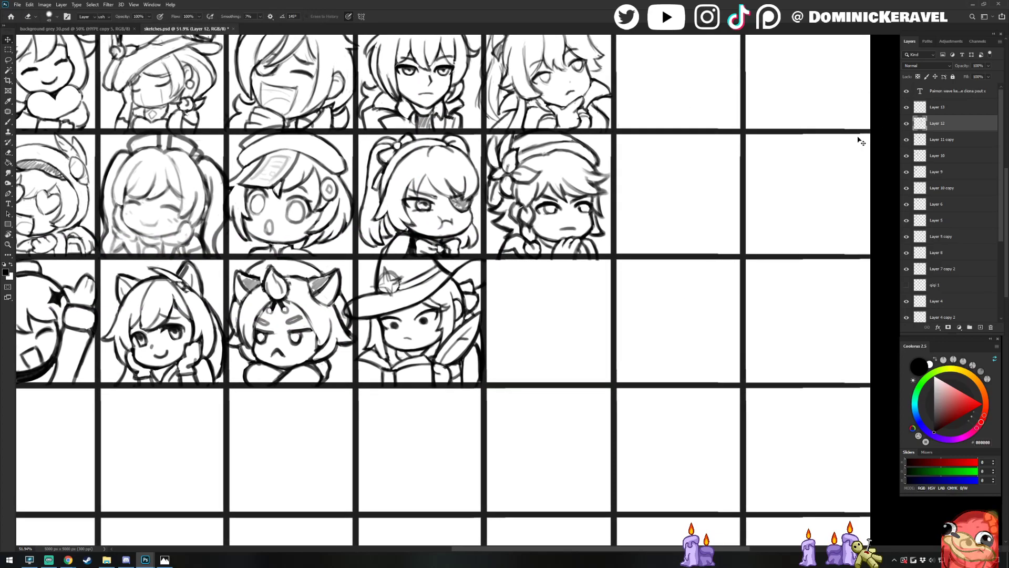
left_click_drag(868, 121, 921, 108)
left_click(906, 125)
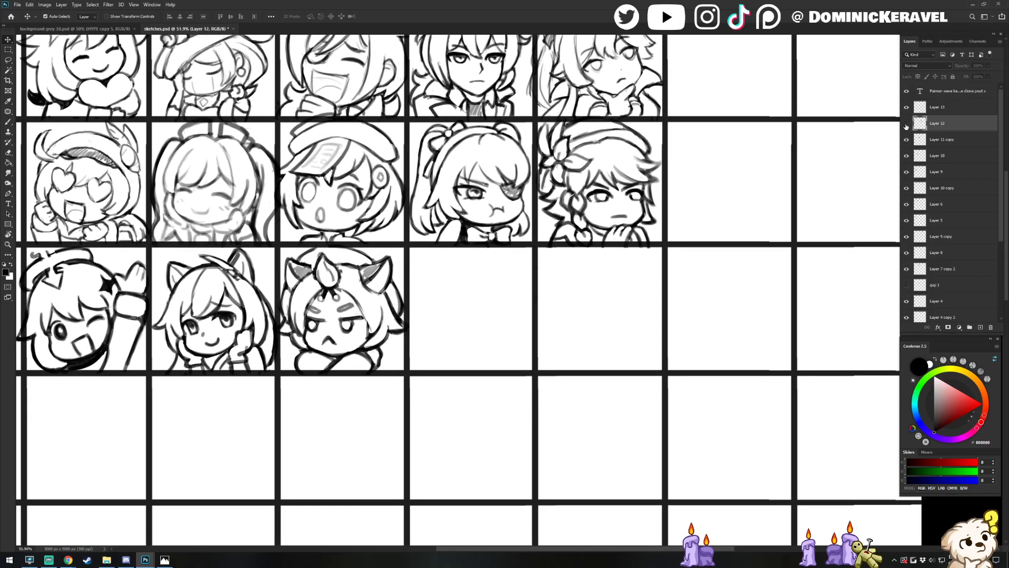
left_click(906, 124)
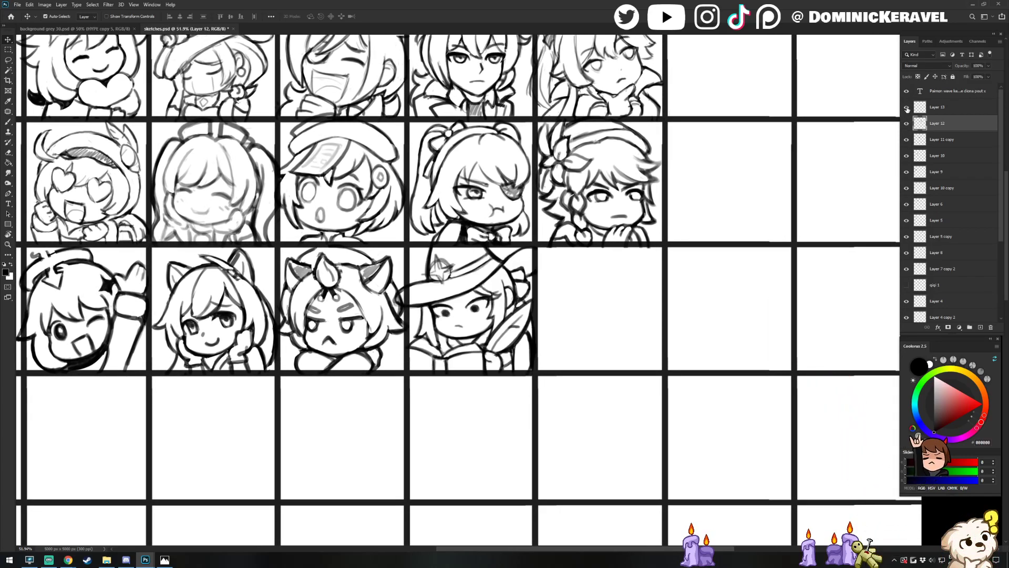
mouse_move(865, 128)
left_mouse_down()
mouse_move(825, 164)
mouse_move(836, 178)
mouse_move(838, 163)
left_mouse_up()
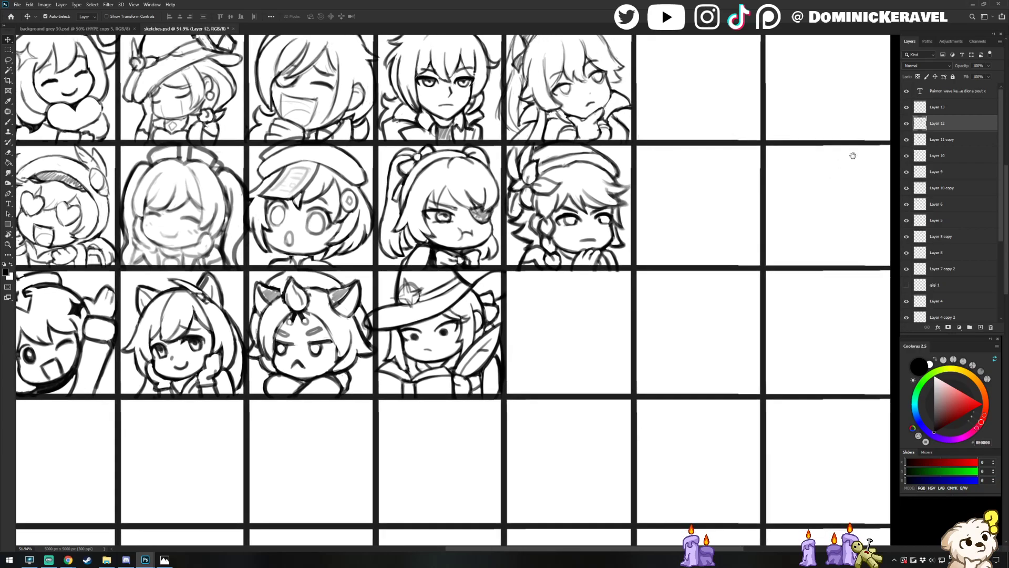
Select the empty Layer 13 and save the file
left_click(949, 108)
left_click_drag(688, 265, 613, 263)
key("ctrl+s")
key("e")
key("v")
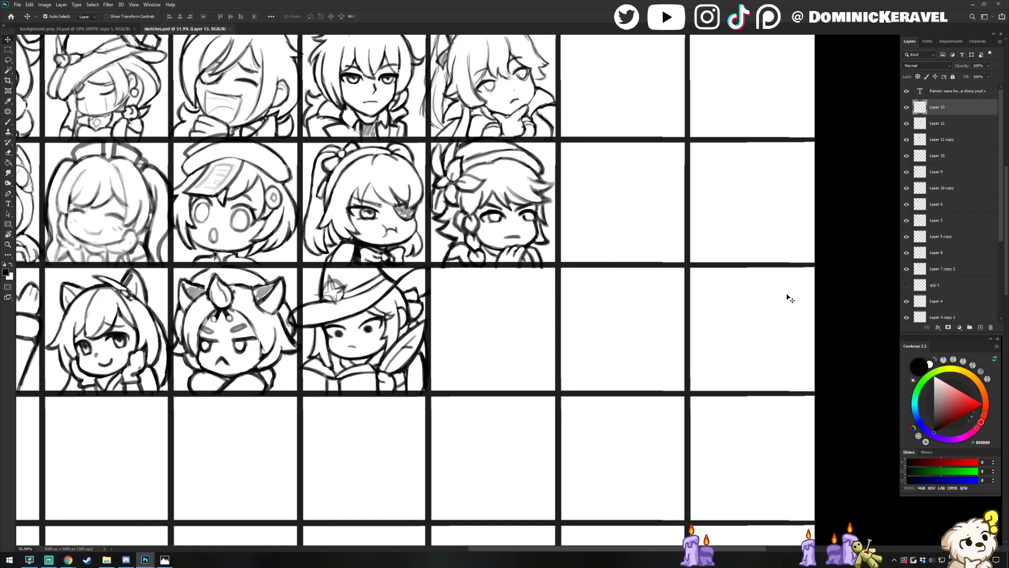
left_click(68, 559)
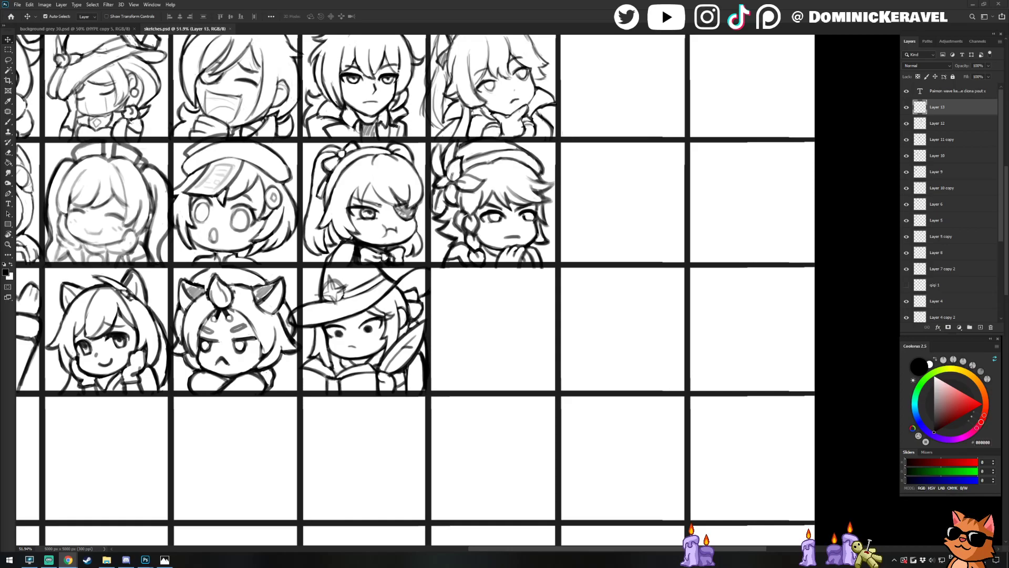
left_click(578, 3)
key("alt+Tab")
left_click(275, 248)
mouse_move(114, 234)
left_mouse_down()
mouse_move(453, 194)
mouse_move(438, 167)
left_mouse_up()
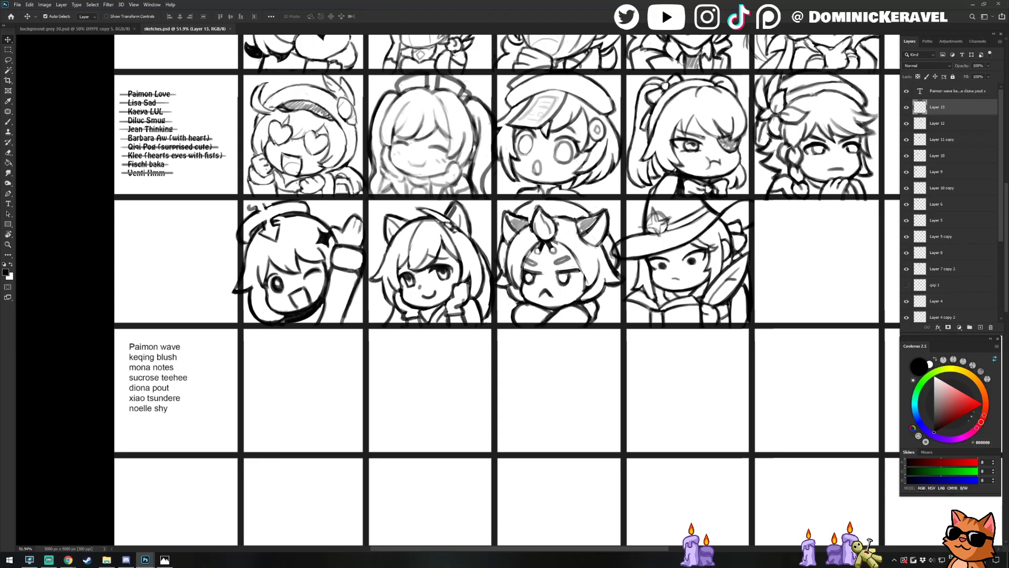
key("alt+Tab")
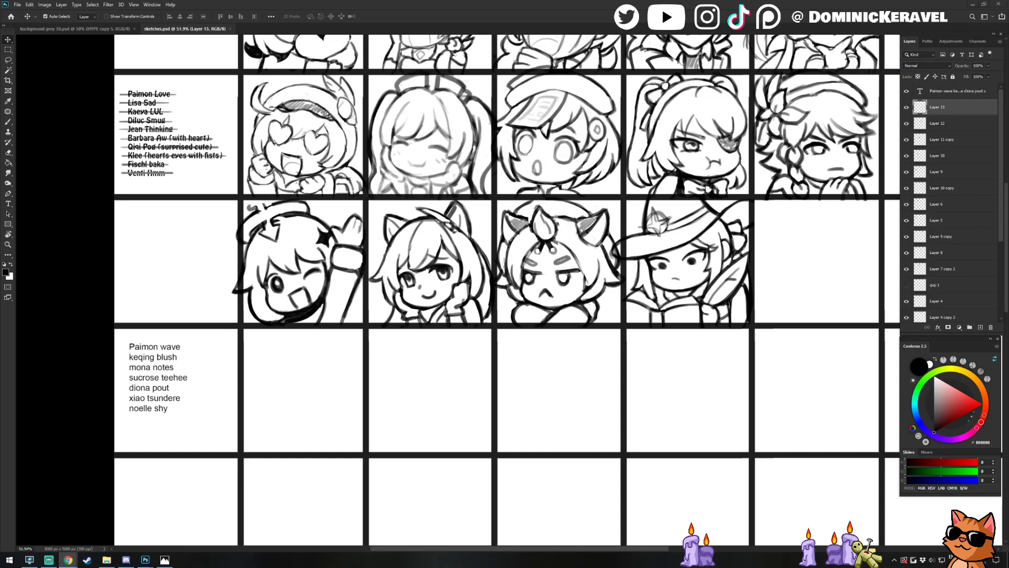
key("alt+Tab")
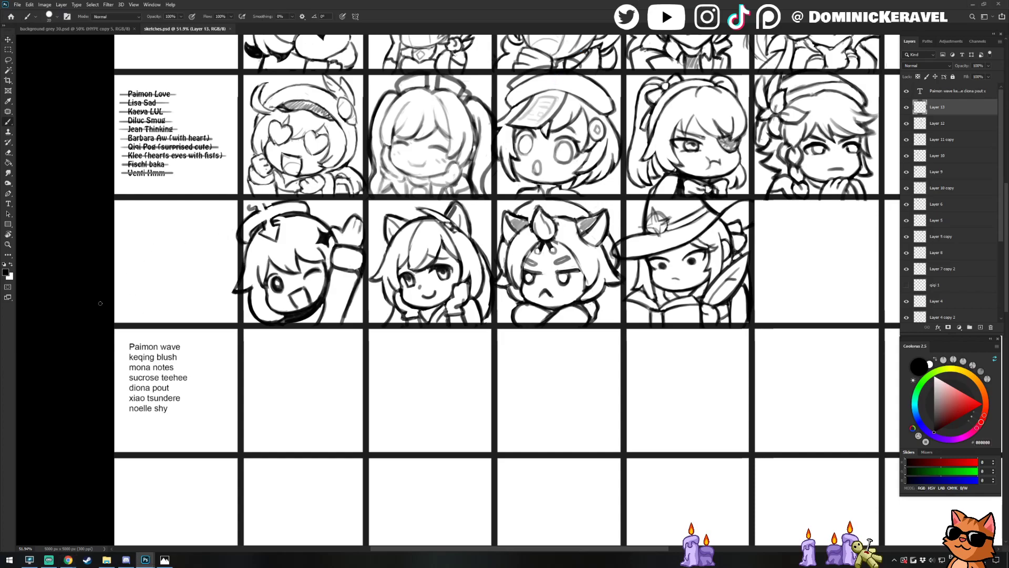
Add another new layer above Layer 13 for the next emote sketch
mouse_move(700, 221)
left_mouse_down()
mouse_move(526, 223)
mouse_move(388, 266)
left_mouse_up()
left_click_drag(537, 278, 702, 256)
key("e")
key("v")
key("ctrl+shift+n")
key("Return")
left_click_drag(509, 177, 651, 161)
key("b")
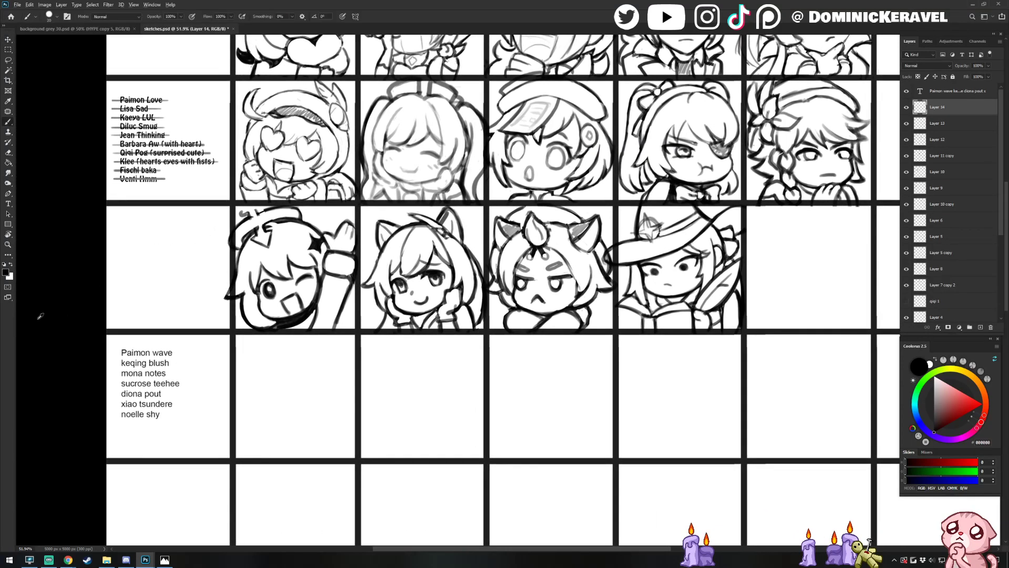
key("e")
key("v")
left_click_drag(634, 213, 432, 210)
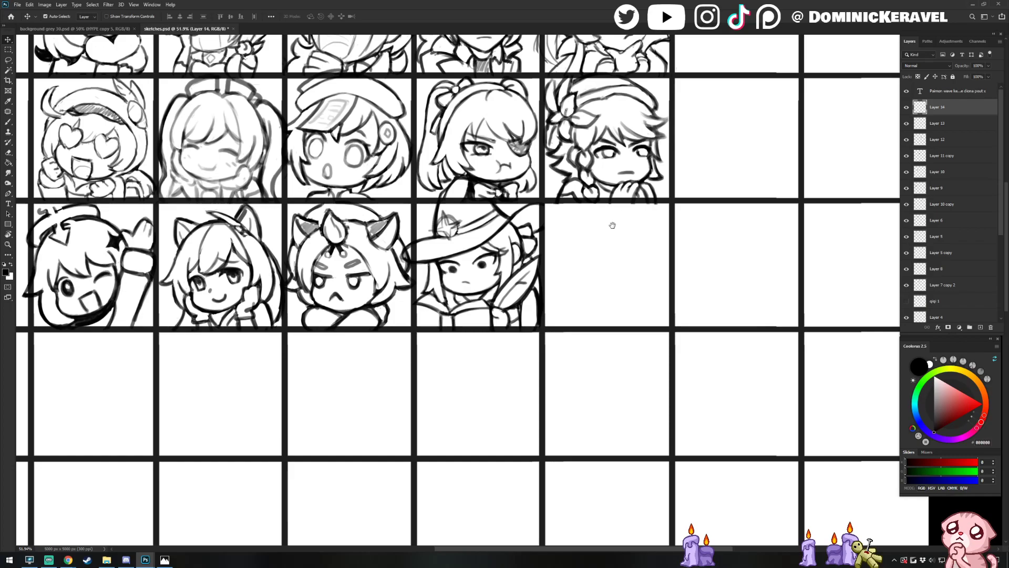
left_click_drag(615, 223, 554, 232)
key("b")
scroll(556, 235, "up", 1)
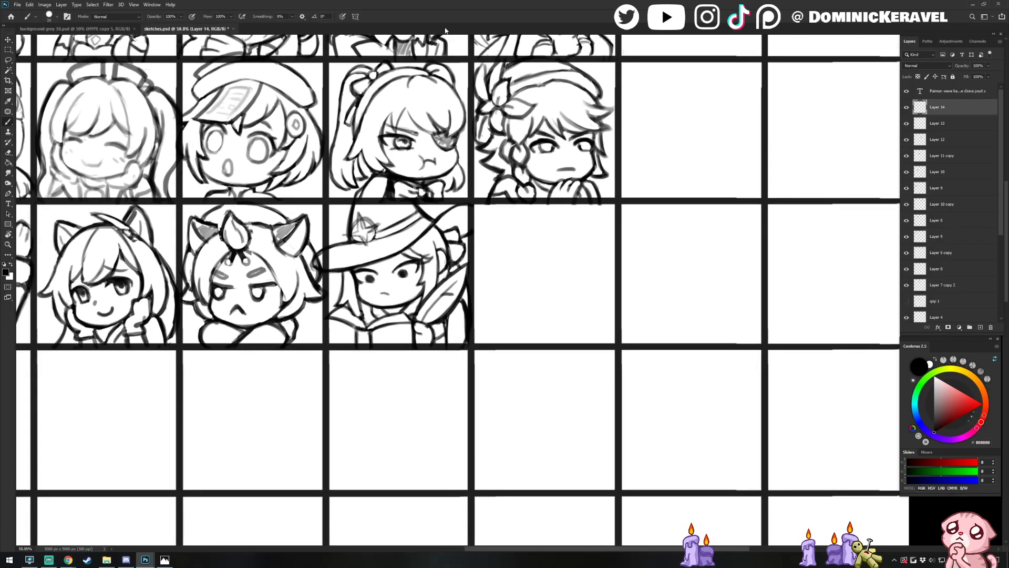
mouse_move(518, 230)
left_mouse_down()
mouse_move(551, 217)
mouse_move(507, 219)
left_mouse_up()
key("ctrl+z")
key("v")
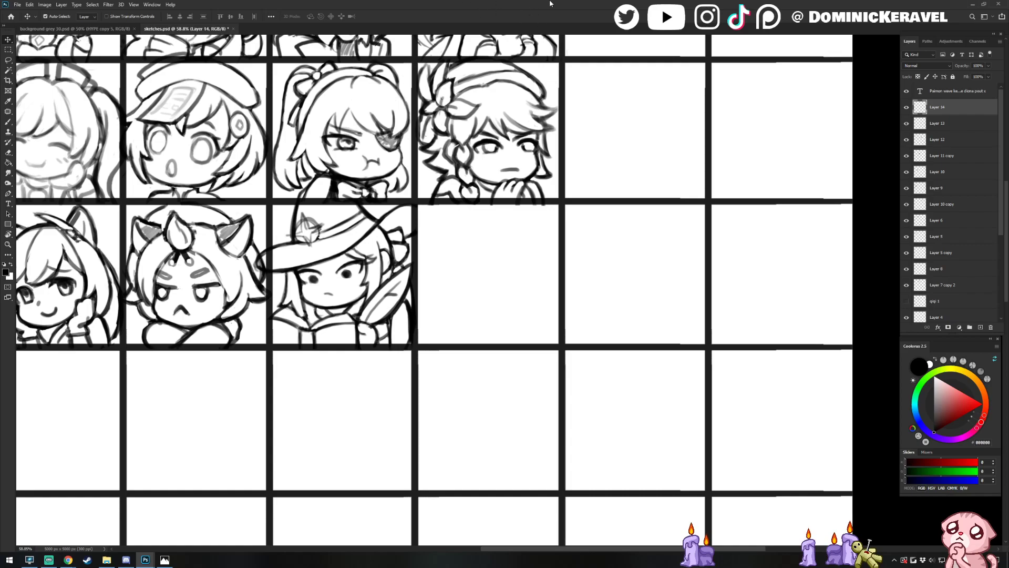
key("b")
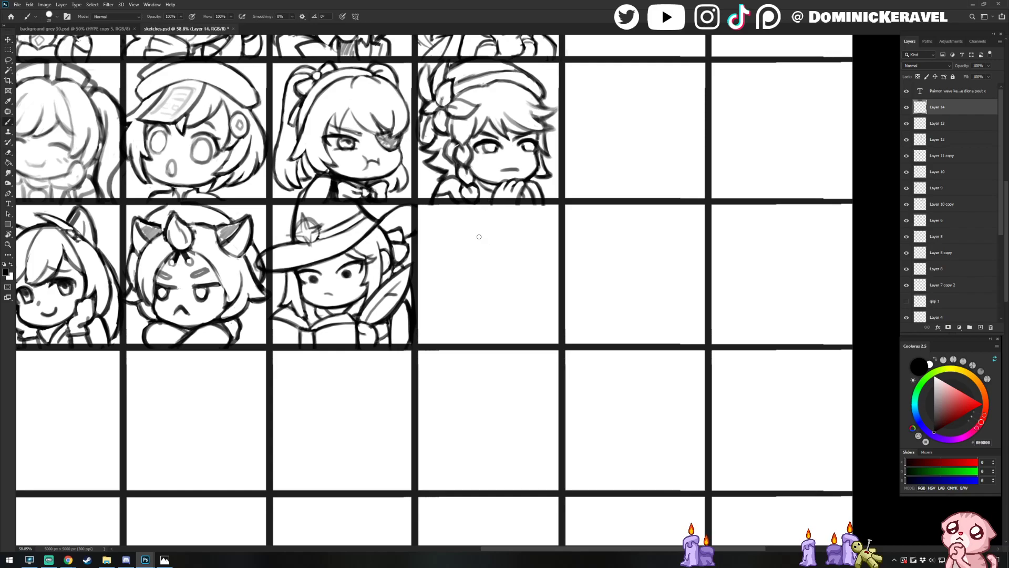
scroll(479, 231, "left", 1)
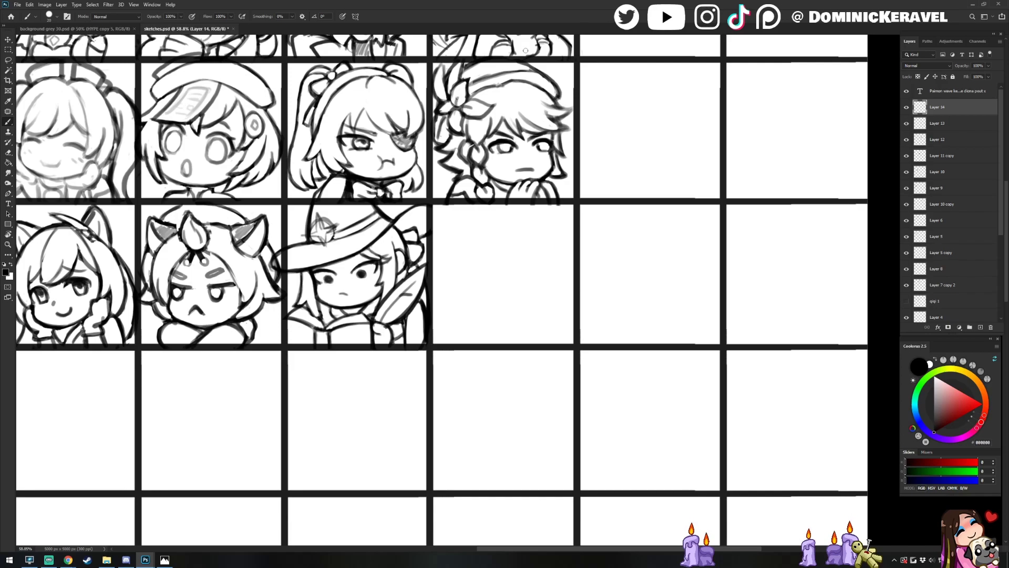
scroll(525, 168, "left", 2)
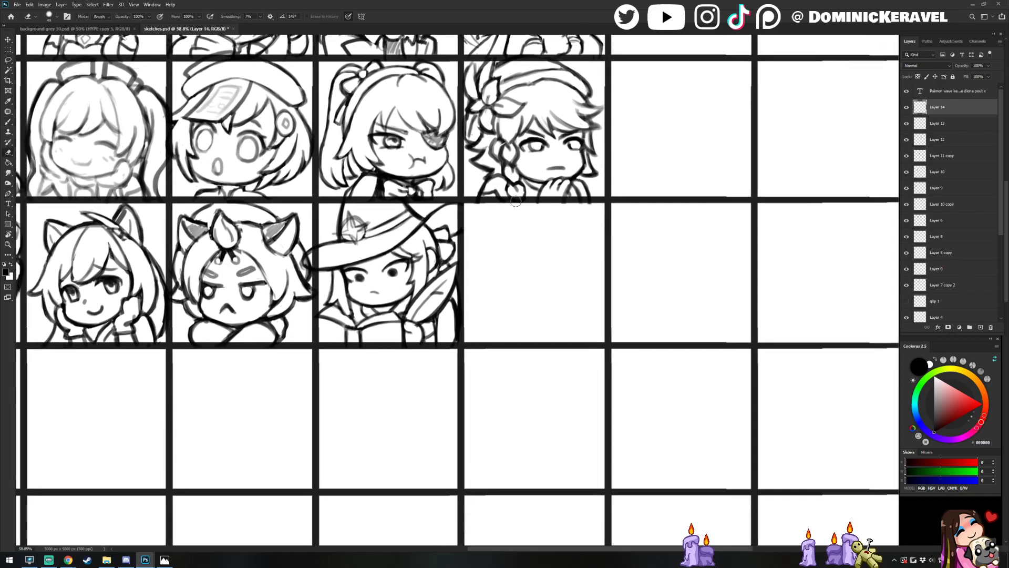
Open the purple-haired horned emote image bad 448 and detach it into its own window as a reference
scroll(531, 221, "left", 2)
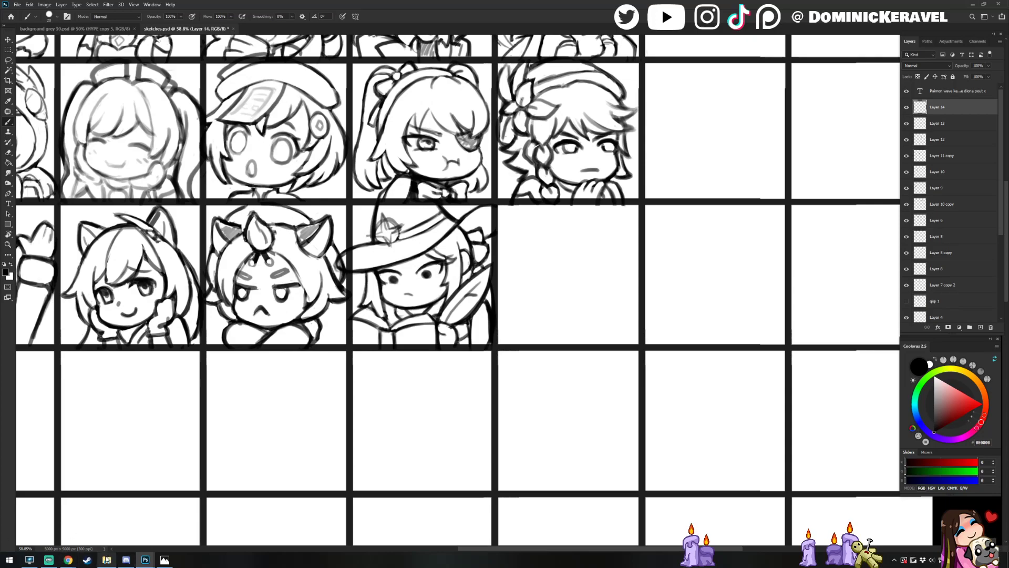
mouse_move(105, 563)
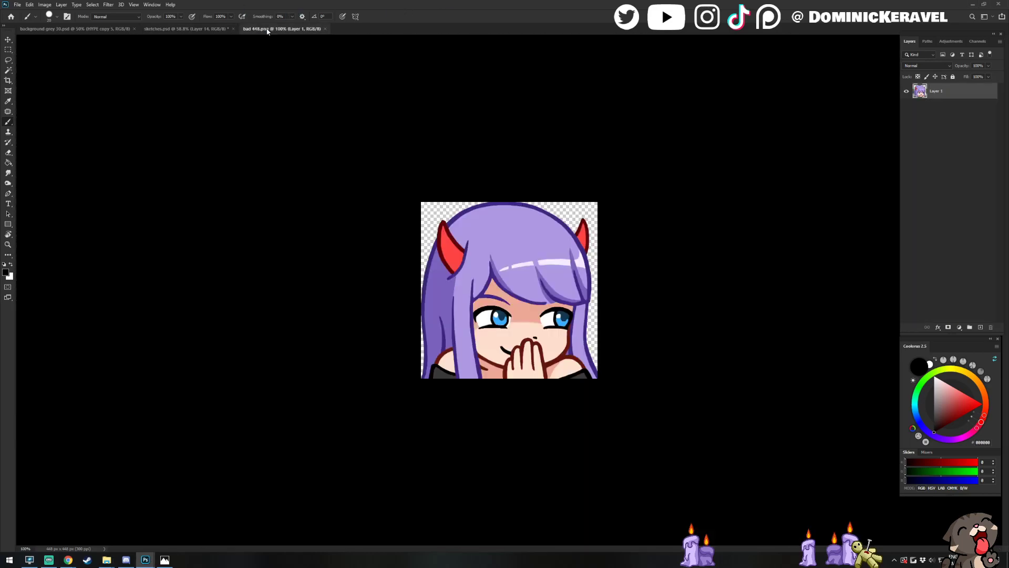
mouse_move(268, 30)
left_mouse_down()
mouse_move(0, 239)
mouse_move(0, 274)
left_mouse_up()
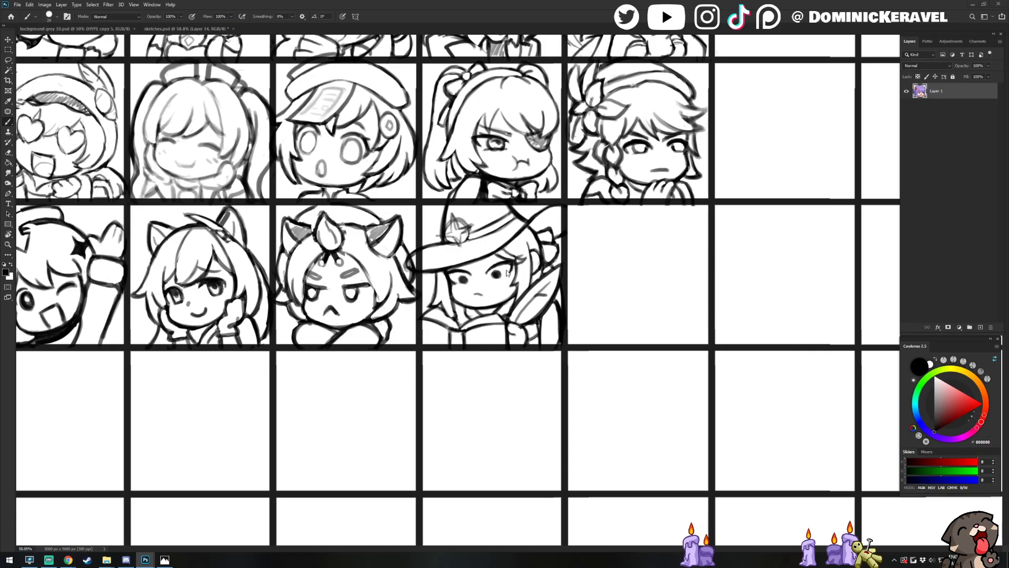
Sketch the chin and cheek curve of a new chibi face on Layer 14, in the empty cell beside the hat character
mouse_move(644, 248)
left_mouse_down()
mouse_move(585, 249)
mouse_move(558, 240)
mouse_move(592, 165)
mouse_move(596, 315)
mouse_move(603, 303)
mouse_move(556, 327)
mouse_move(509, 307)
left_mouse_up()
left_click_drag(600, 290, 616, 291, "ctrl")
mouse_move(528, 309)
left_mouse_down()
mouse_move(559, 325)
mouse_move(601, 317)
mouse_move(594, 320)
left_mouse_up()
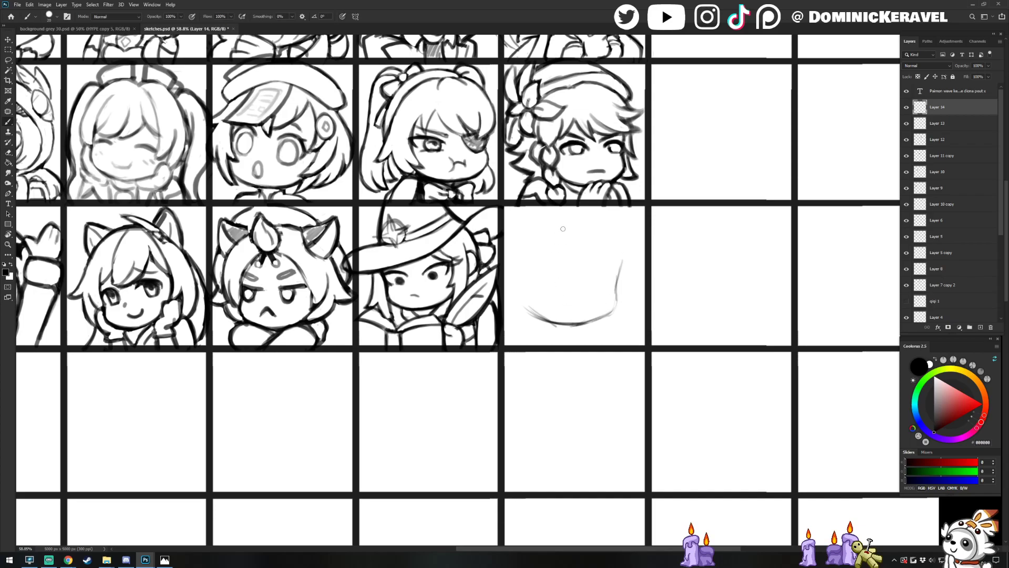
left_click_drag(525, 308, 542, 319)
key("e")
key("v")
key("b")
left_click_drag(599, 235, 595, 263)
key("v")
key("b")
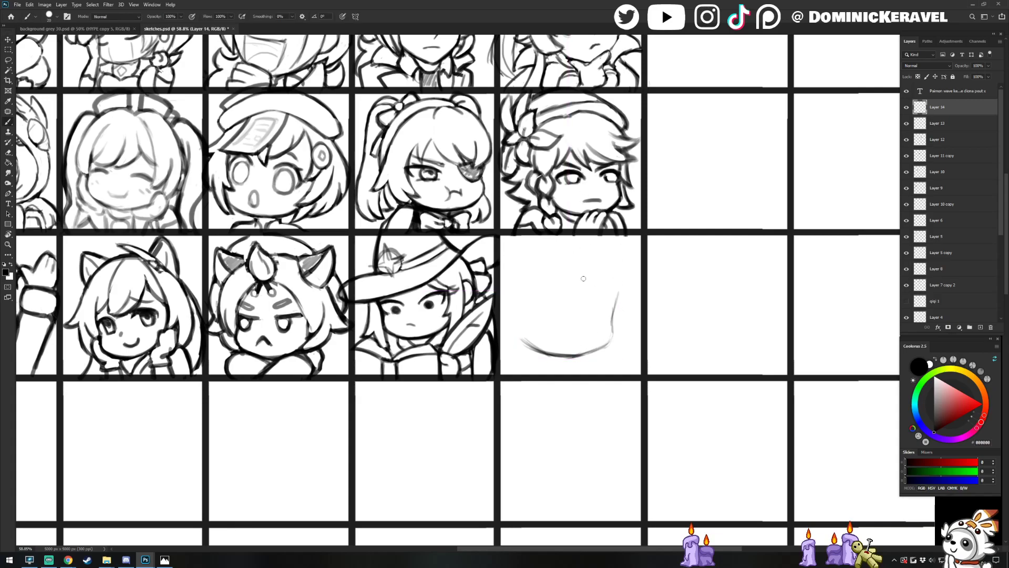
Rough in a light V-shaped fringe and the right temple line above the new face's chin curve
left_click_drag(600, 281, 616, 307)
mouse_move(600, 285)
left_mouse_down()
mouse_move(622, 313)
mouse_move(621, 347)
mouse_move(613, 292)
mouse_move(579, 313)
left_mouse_up()
key("e")
key("b")
mouse_move(545, 279)
left_mouse_down()
mouse_move(558, 304)
mouse_move(580, 308)
left_mouse_up()
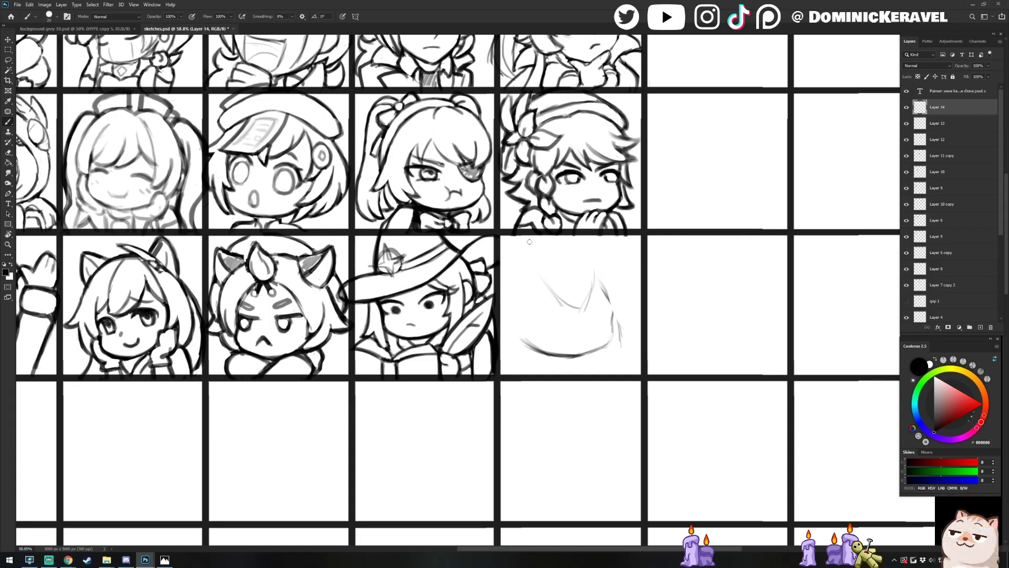
Sketch the rounded top of the hair on both sides of the head and erase stray lines on its right side
mouse_move(534, 238)
left_mouse_down()
mouse_move(501, 267)
mouse_move(539, 229)
mouse_move(499, 298)
left_mouse_up()
left_click_drag(585, 235, 630, 295)
key("e")
mouse_move(589, 227)
left_mouse_down()
mouse_move(629, 268)
mouse_move(630, 295)
mouse_move(625, 287)
mouse_move(640, 305)
left_mouse_up()
Draw the right side of the hair down past the cheek, with a pointed lock flicking outward
key("b")
mouse_move(612, 255)
left_mouse_down()
mouse_move(640, 304)
mouse_move(626, 309)
mouse_move(625, 330)
mouse_move(622, 309)
mouse_move(622, 343)
left_mouse_up()
left_click_drag(596, 269, 612, 345)
mouse_move(631, 310)
left_mouse_down()
mouse_move(615, 348)
mouse_move(585, 361)
left_mouse_up()
mouse_move(630, 307)
left_mouse_down()
mouse_move(639, 329)
mouse_move(624, 335)
left_mouse_up()
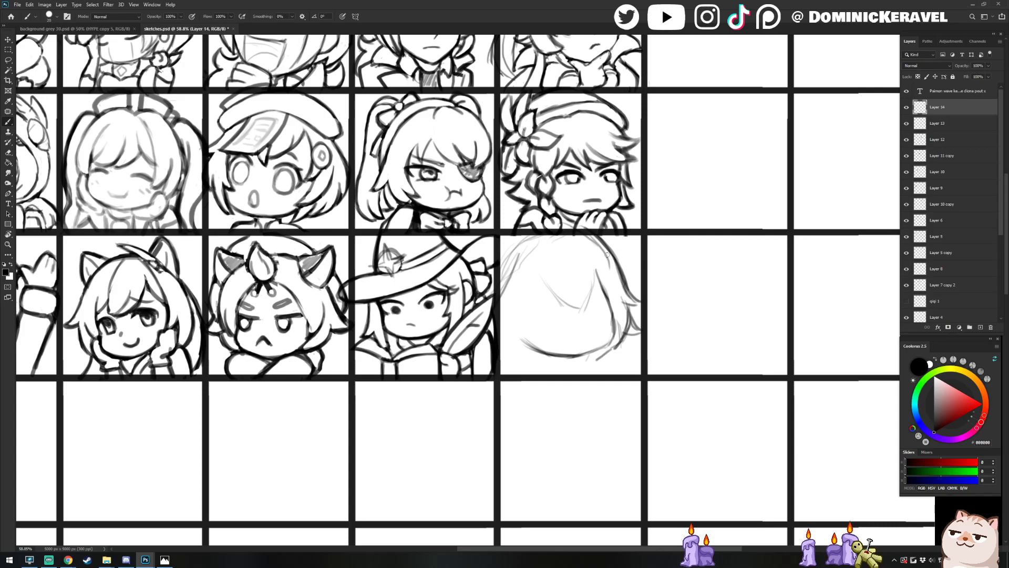
Move the new head sketch slightly down so it fits inside its grid cell
key("e")
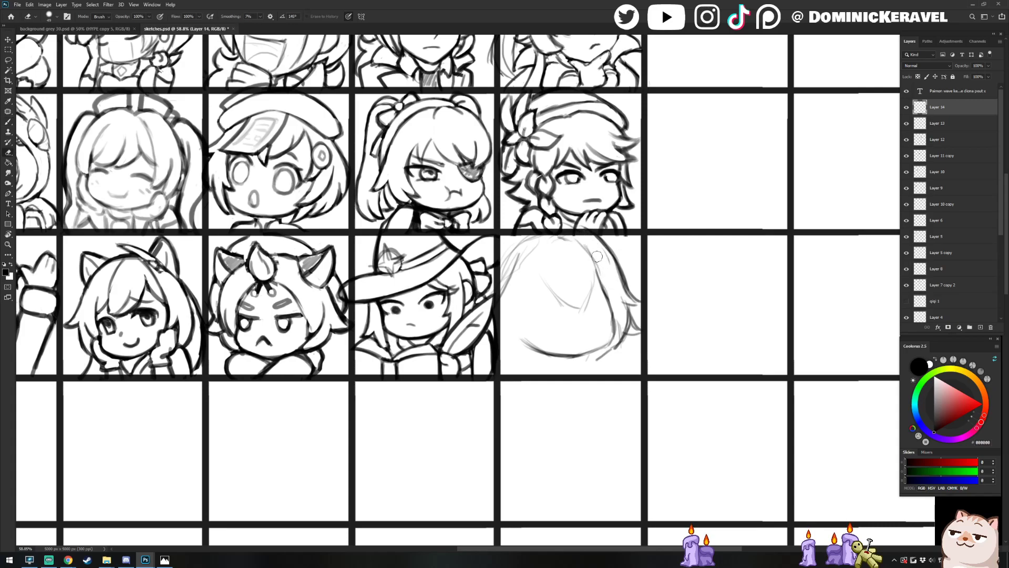
key("v")
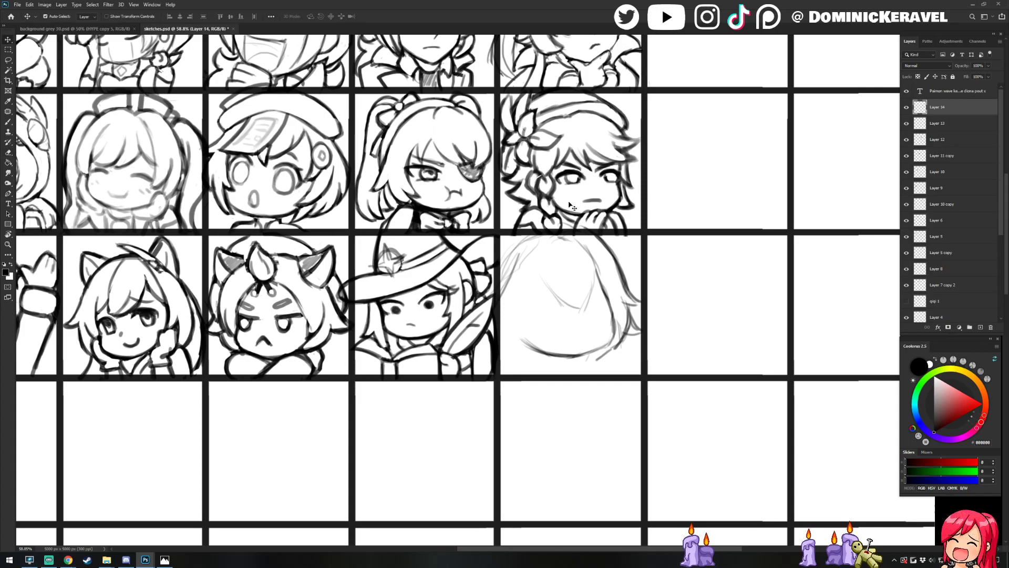
key("e")
key("v")
left_click_drag(603, 287, 610, 305)
key("e")
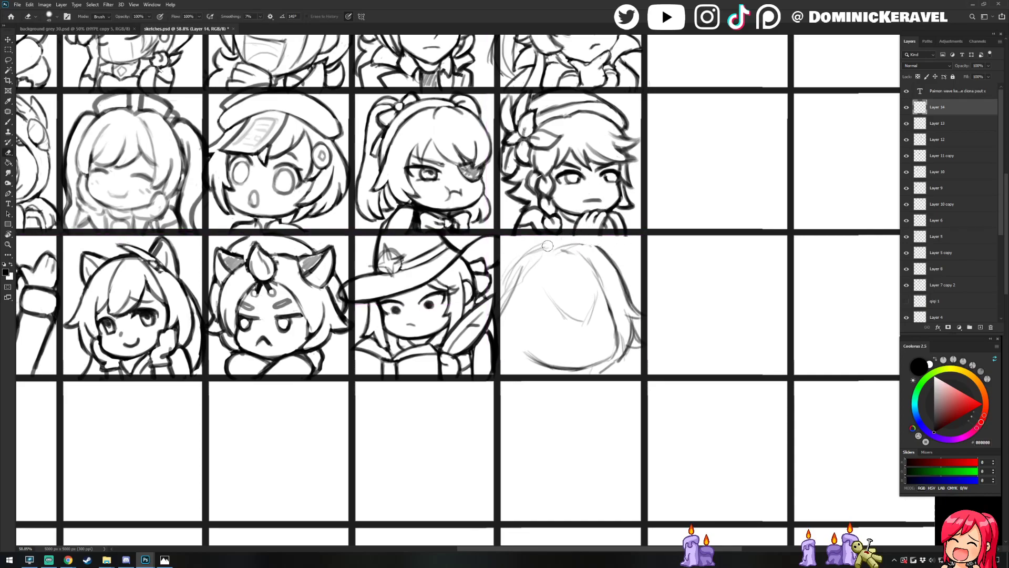
Clean up the upper-left hair contour and redraw it sweeping from the crown to the cell's left edge
key("b")
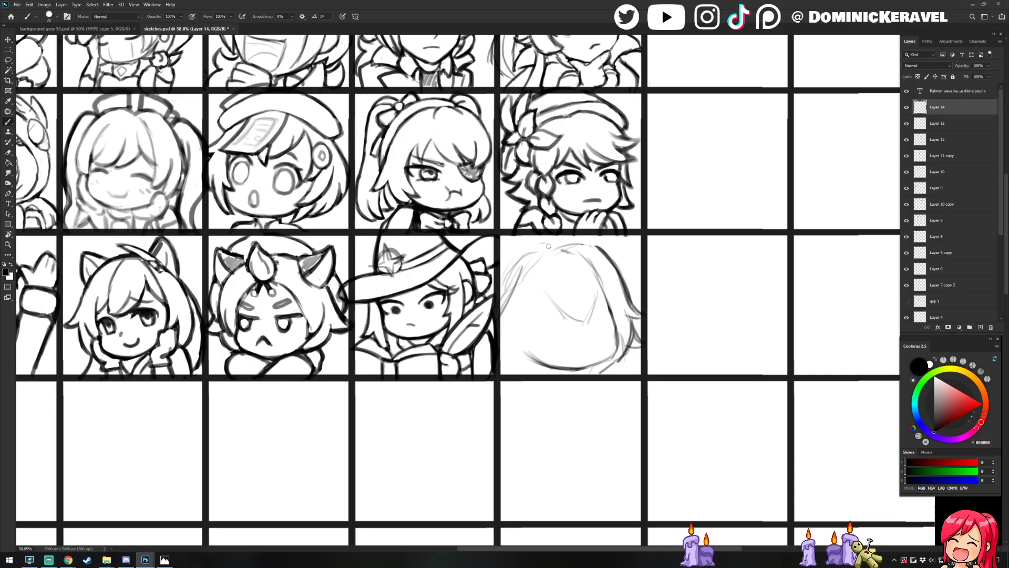
mouse_move(547, 248)
left_mouse_down()
mouse_move(520, 263)
mouse_move(507, 291)
left_mouse_up()
key("ctrl+z")
key("e")
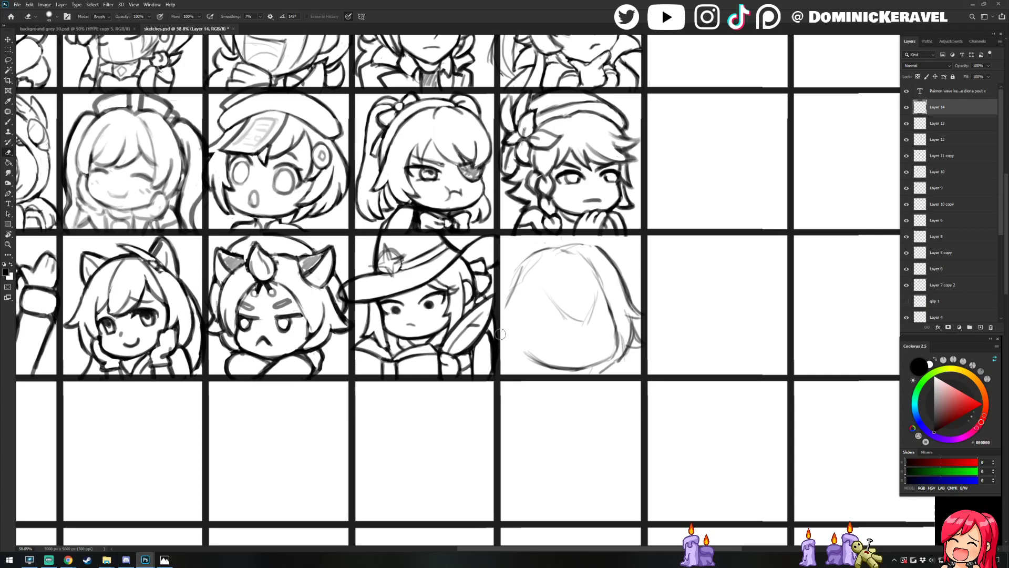
key("b")
left_click_drag(556, 248, 501, 289)
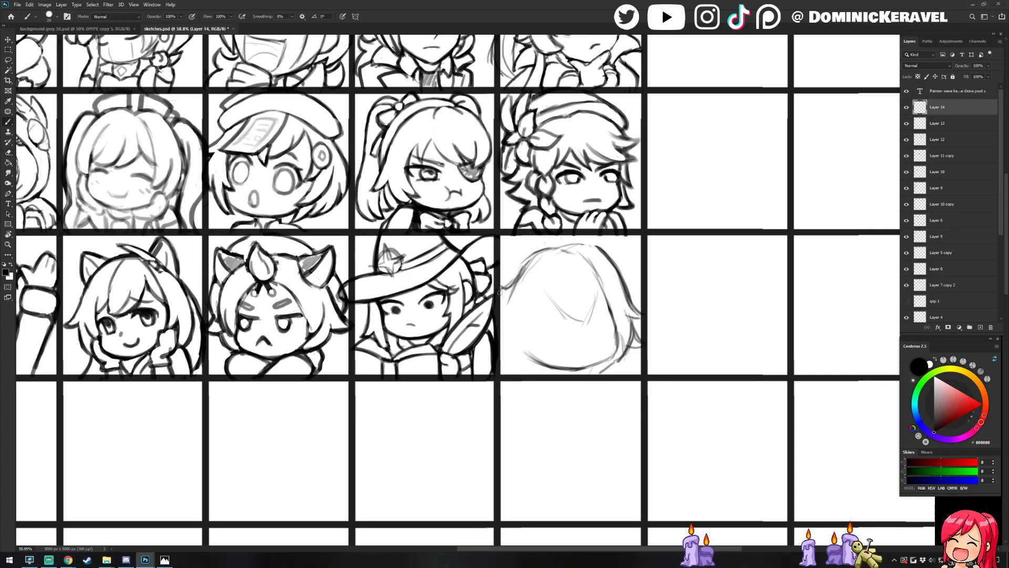
Shape the pointed hair tuft flicking outward on the left side of the head
key("e")
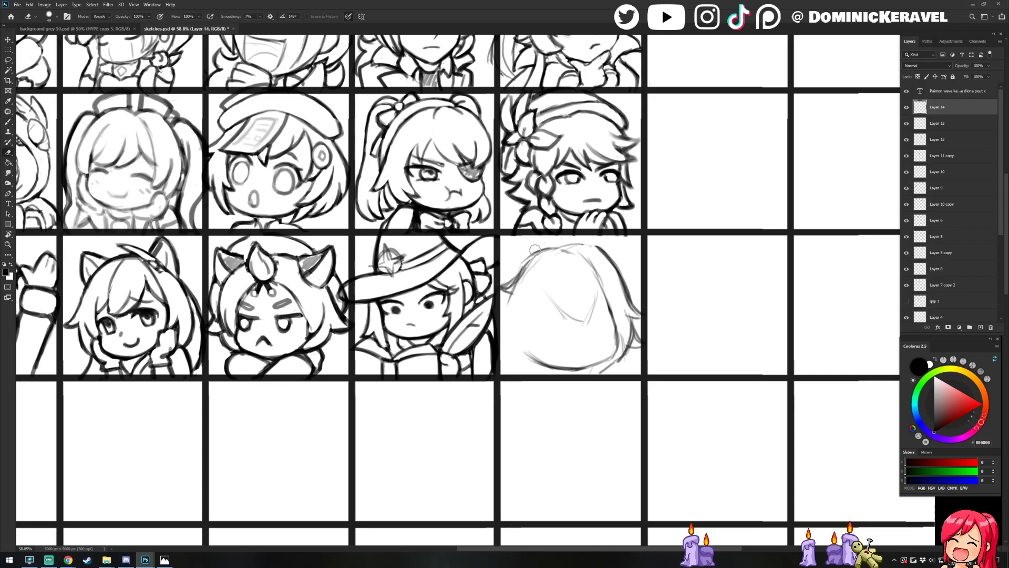
key("b")
key("e")
key("b")
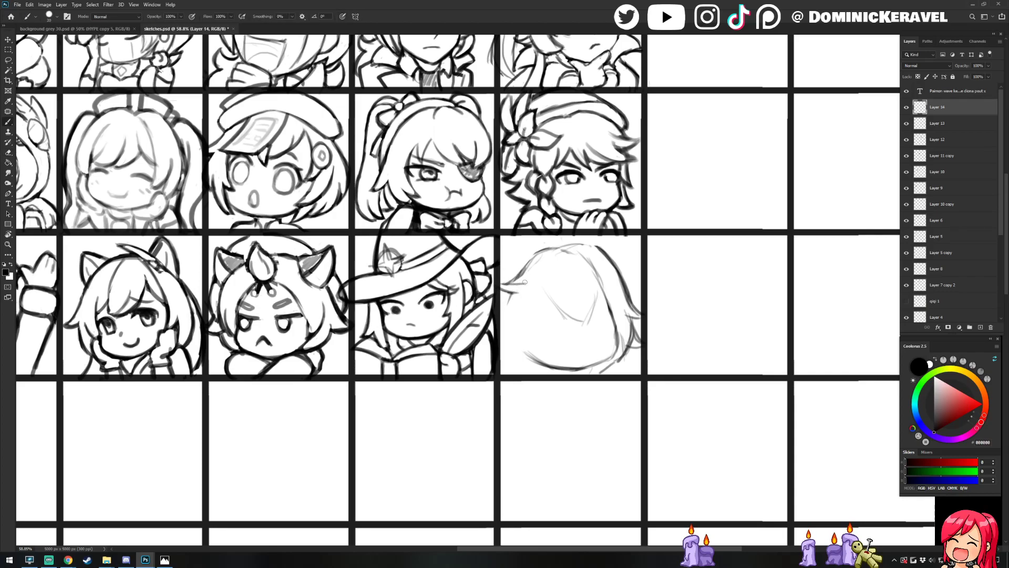
key("b")
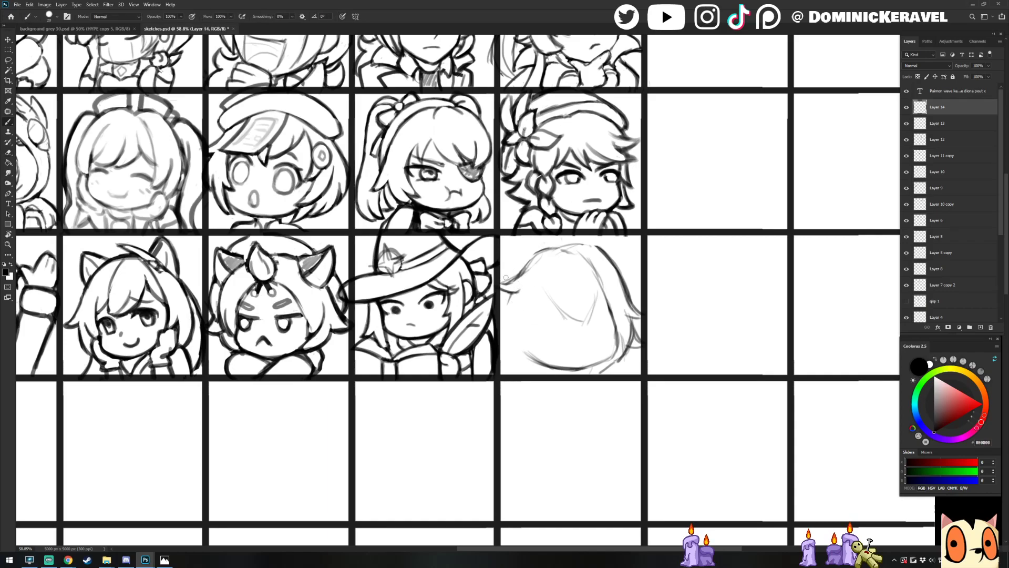
mouse_move(526, 281)
left_mouse_down()
mouse_move(506, 318)
mouse_move(528, 315)
left_mouse_up()
key("e")
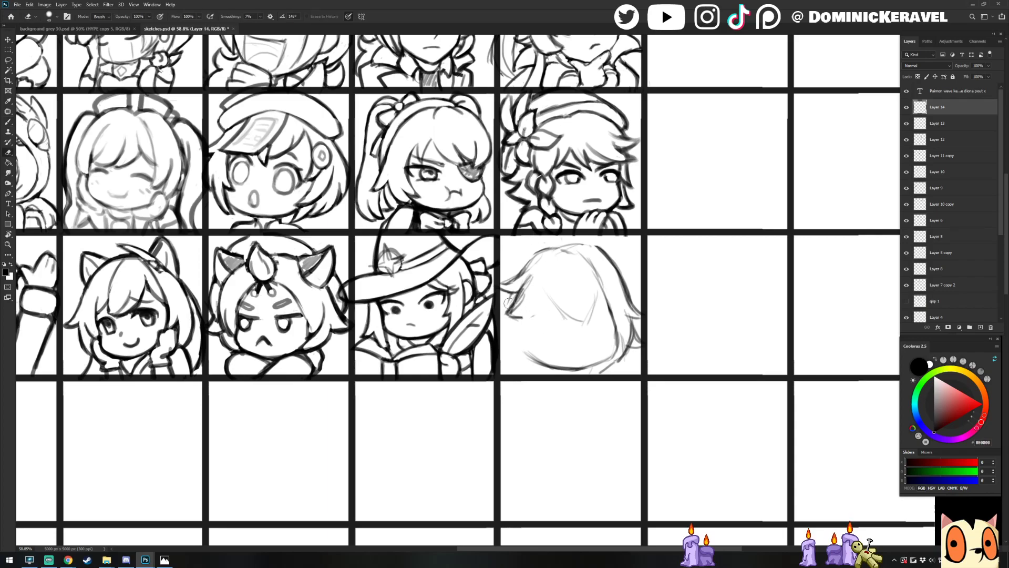
Draw the left side locks down to the jaw and the inner line framing the left side of the face
key("b")
left_click_drag(530, 289, 506, 315)
mouse_move(516, 301)
left_mouse_down()
mouse_move(504, 316)
mouse_move(535, 316)
mouse_move(524, 319)
mouse_move(524, 349)
mouse_move(542, 372)
left_mouse_up()
key("e")
key("b")
mouse_move(563, 317)
left_mouse_down()
mouse_move(552, 303)
mouse_move(540, 319)
mouse_move(538, 357)
left_mouse_up()
left_click_drag(537, 327, 536, 370)
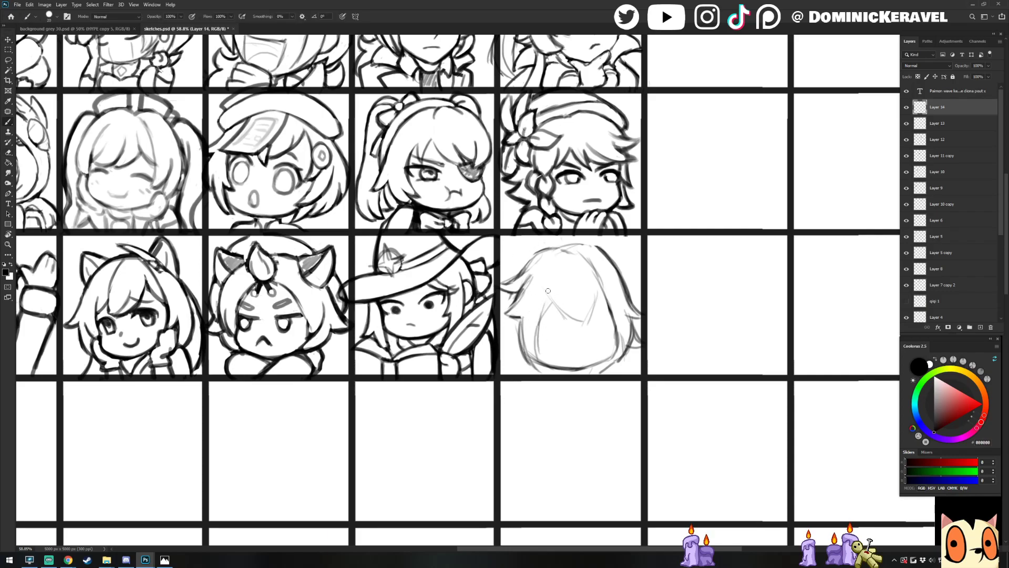
Define the pointed central fringe with strands running from the crown down to its tip, erasing excess lines
left_click_drag(549, 295, 578, 327)
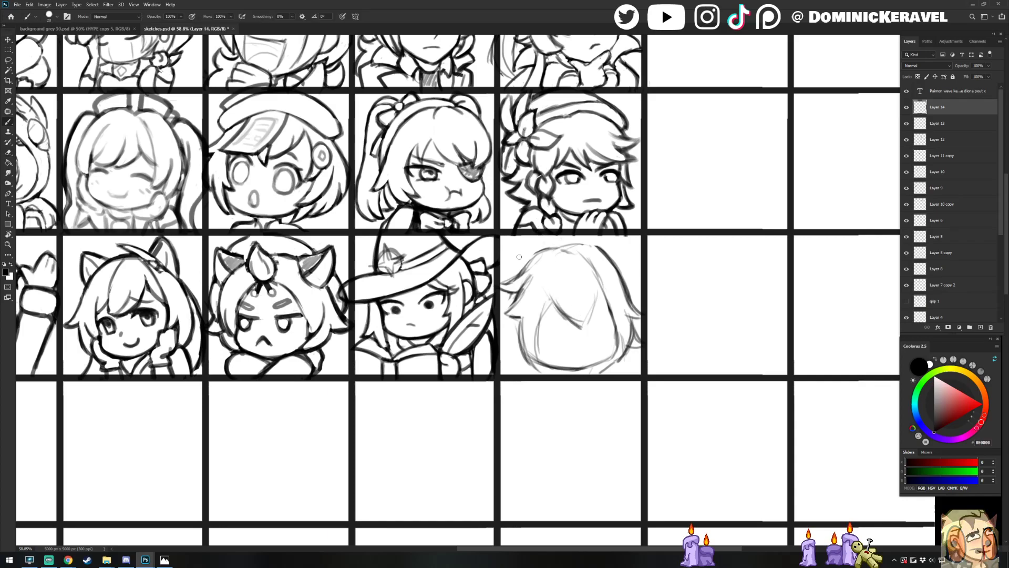
key("e")
left_click_drag(564, 307, 578, 329)
key("b")
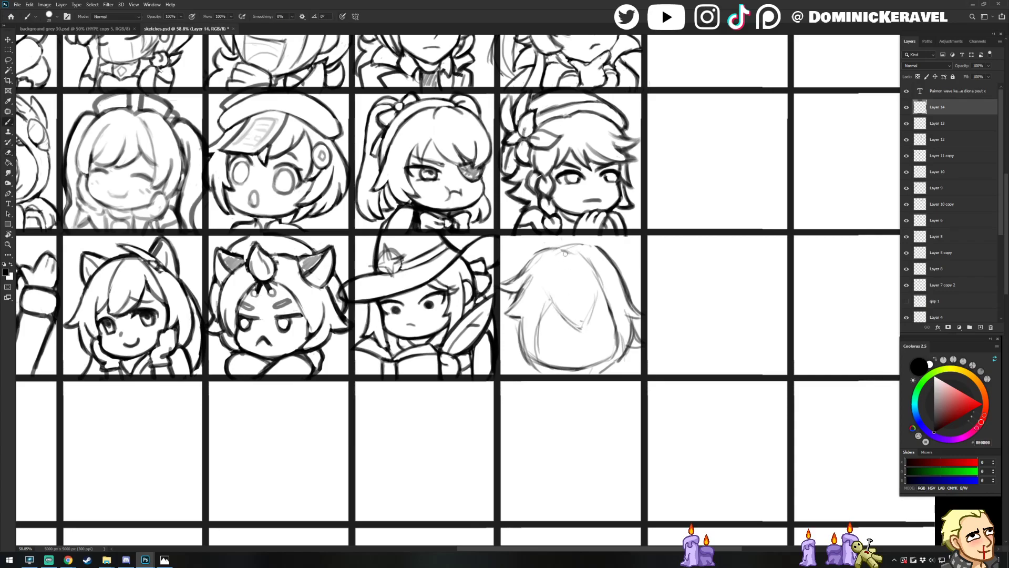
left_click_drag(566, 247, 577, 321)
mouse_move(594, 277)
left_mouse_down()
mouse_move(597, 304)
mouse_move(586, 323)
left_mouse_up()
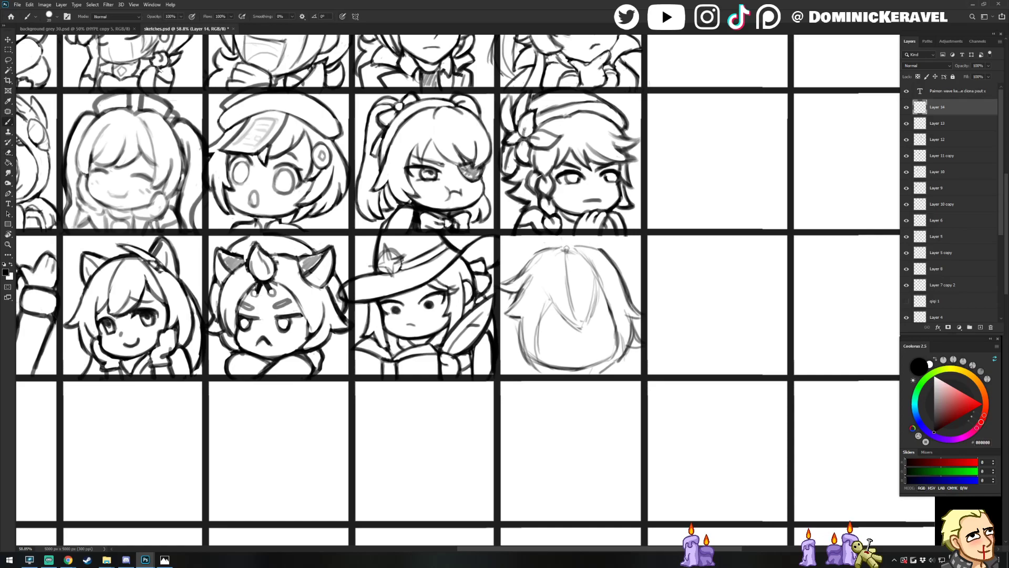
Lighten and retouch the hair outline along the crown and right side of the head
key("e")
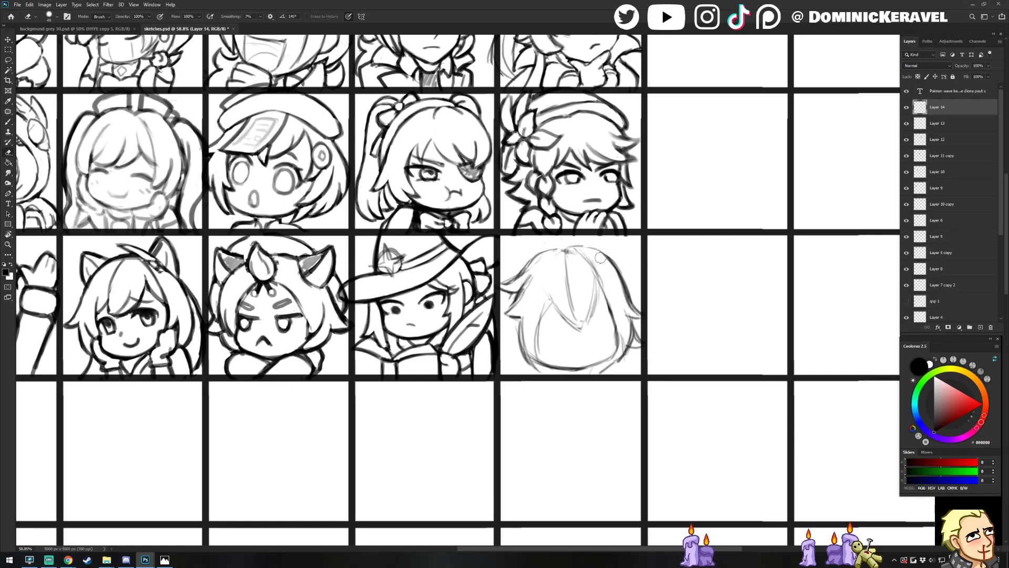
key("b")
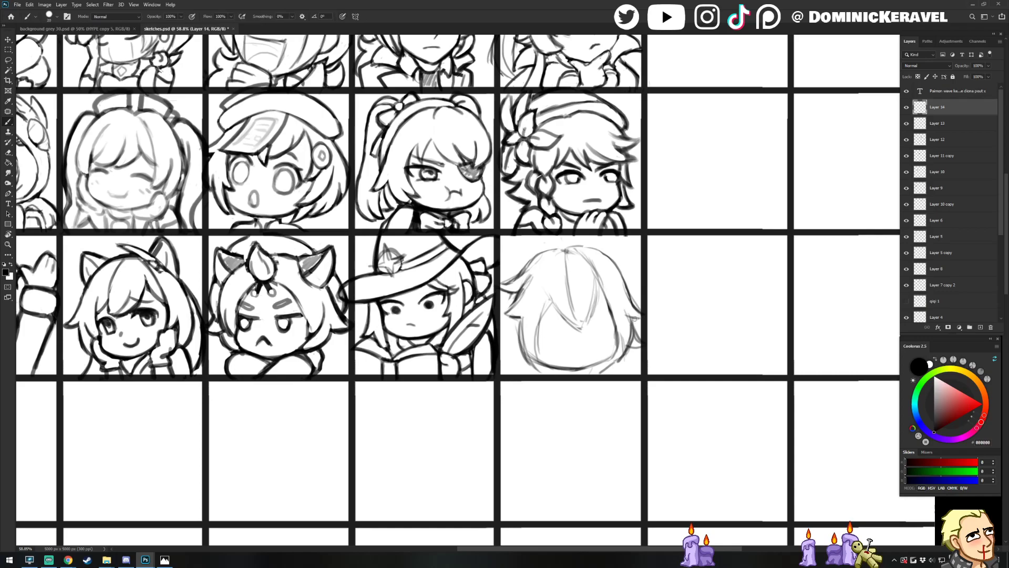
key("e")
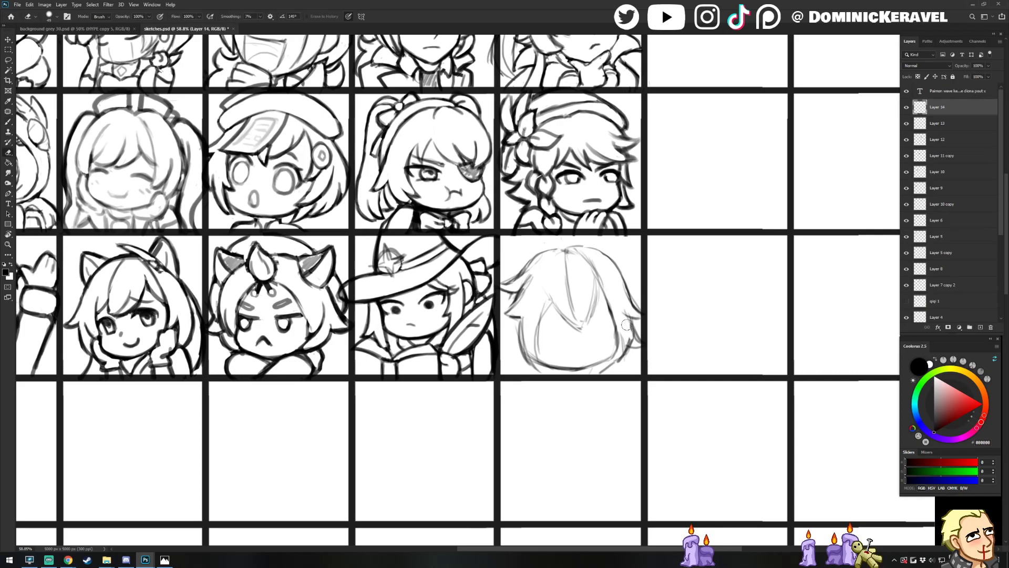
key("b")
key("e")
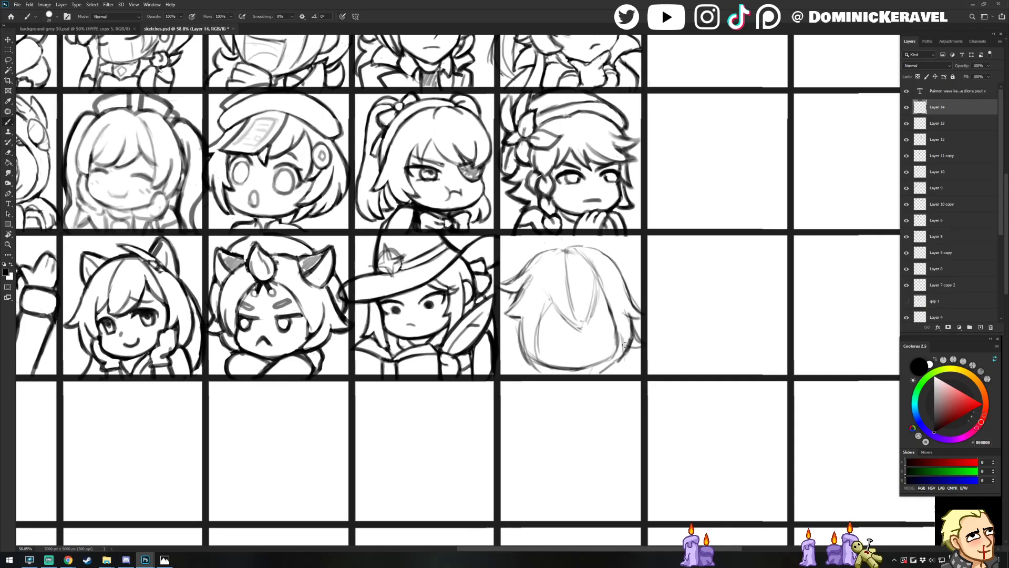
Sketch the pointed central fringe lock and a long strand along the left side of the face on the unfinished portrait
key("b")
left_click_drag(594, 274, 582, 319)
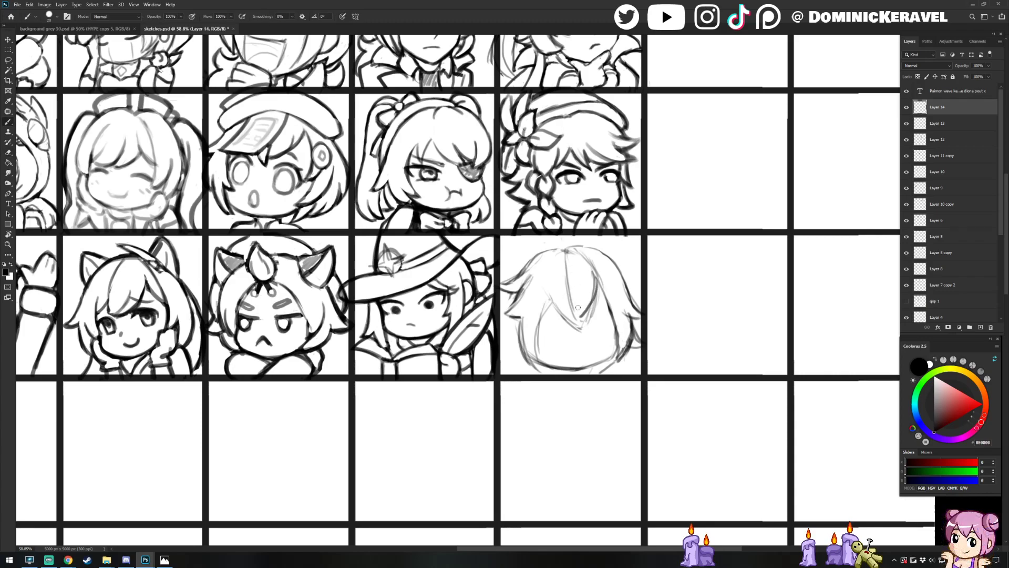
mouse_move(563, 257)
left_mouse_down()
mouse_move(583, 343)
mouse_move(546, 308)
mouse_move(551, 293)
mouse_move(582, 334)
left_mouse_up()
mouse_move(553, 300)
left_mouse_down()
mouse_move(530, 352)
mouse_move(541, 339)
mouse_move(537, 376)
left_mouse_up()
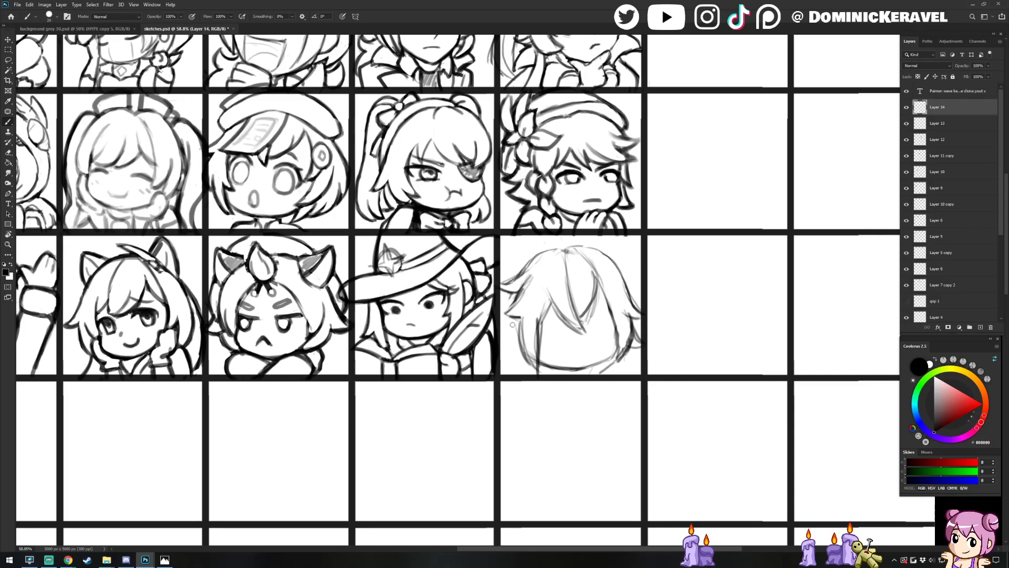
Draw pointed hair tips flaring outward at the lower left and lower right of the unfinished portrait's head
left_click_drag(514, 298, 496, 337)
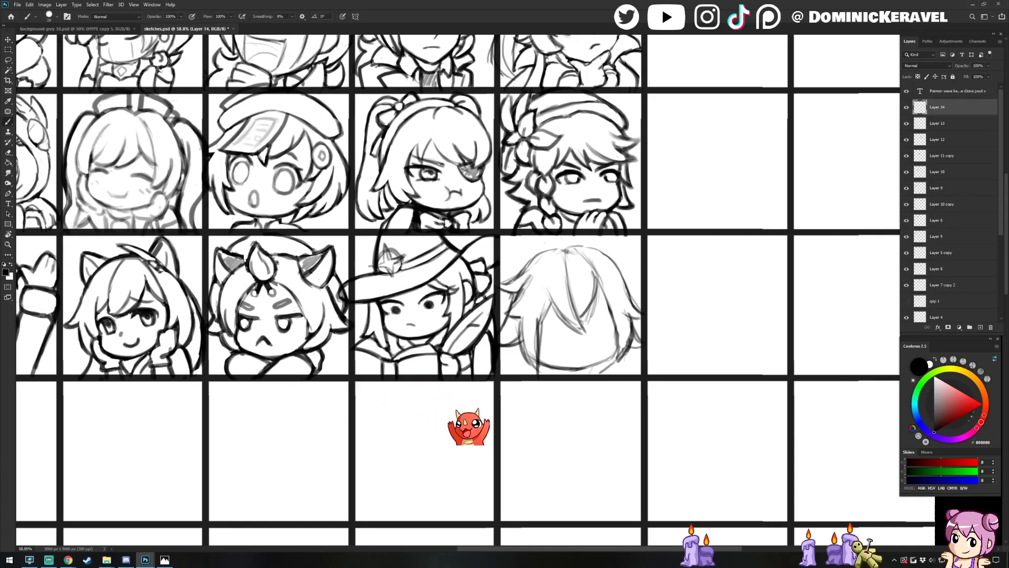
mouse_move(633, 319)
left_mouse_down()
mouse_move(655, 340)
mouse_move(633, 344)
left_mouse_up()
key("e")
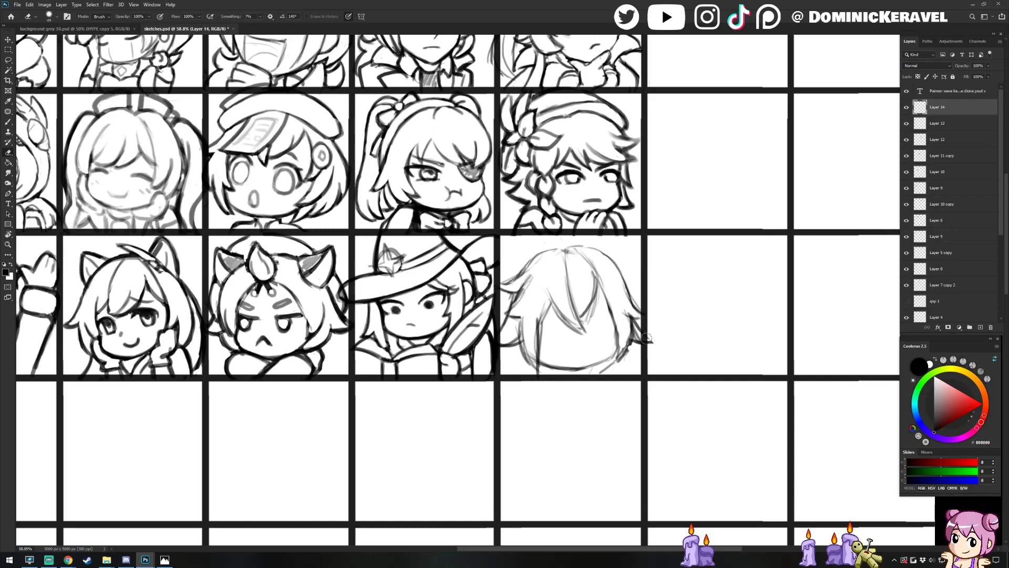
key("b")
key("e")
key("b")
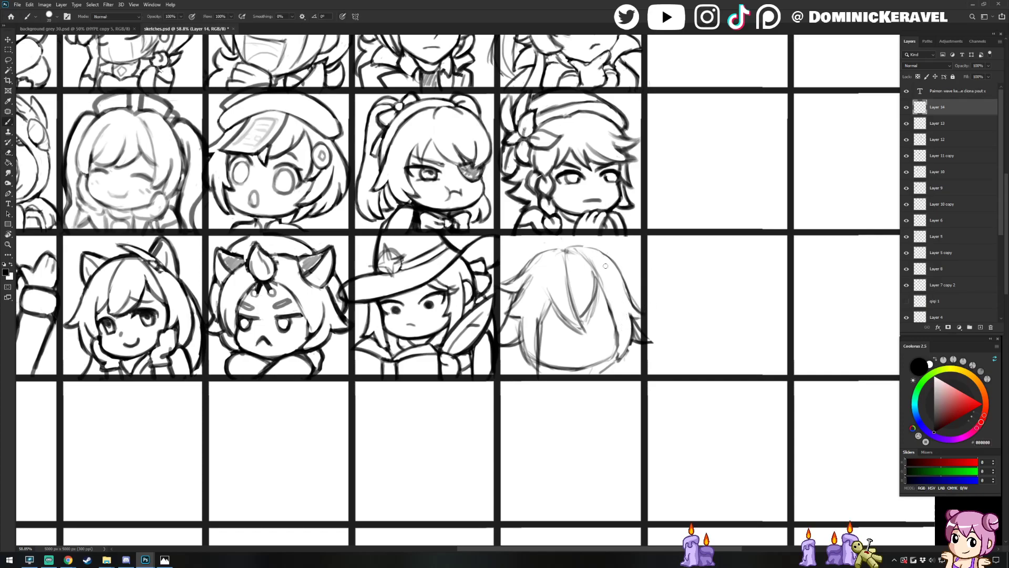
Add a curved lock flicking outward from the upper right of the hair outline, undoing unwanted strokes
mouse_move(604, 250)
left_mouse_down()
mouse_move(632, 259)
mouse_move(625, 273)
mouse_move(638, 266)
mouse_move(628, 268)
left_mouse_up()
key("ctrl+z")
key("ctrl+z")
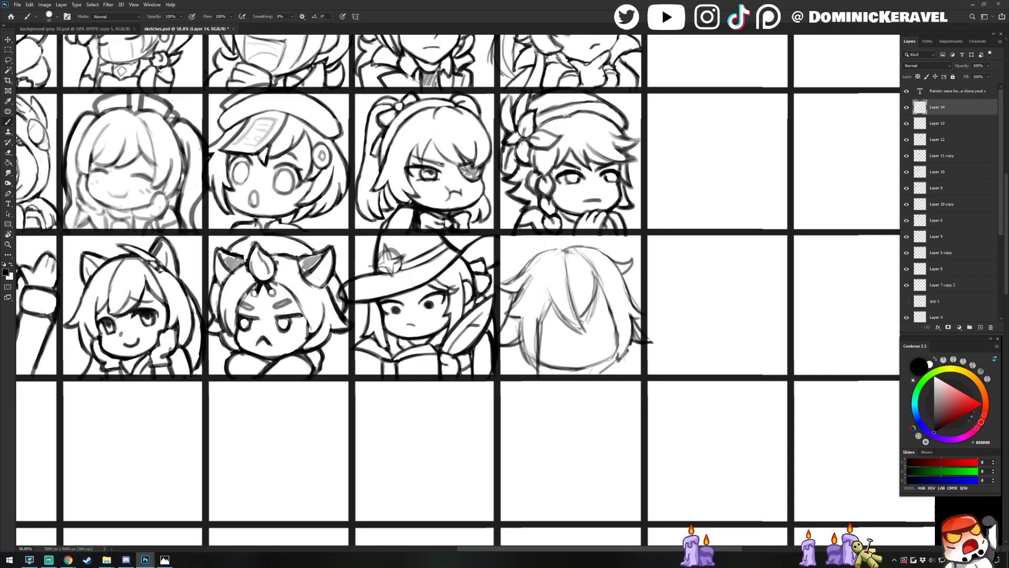
Draw a leaf-shaped hair tuft spreading to both sides on top of the head
mouse_move(570, 252)
left_mouse_down()
mouse_move(594, 235)
mouse_move(585, 251)
mouse_move(530, 248)
mouse_move(564, 253)
left_mouse_up()
key("ctrl+z")
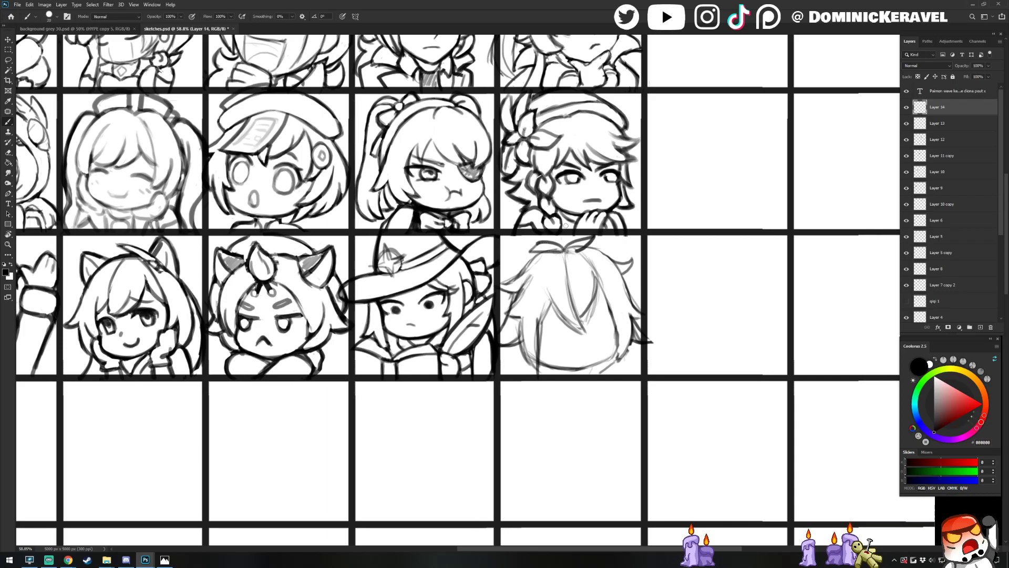
left_click_drag(563, 246, 530, 249)
key("v")
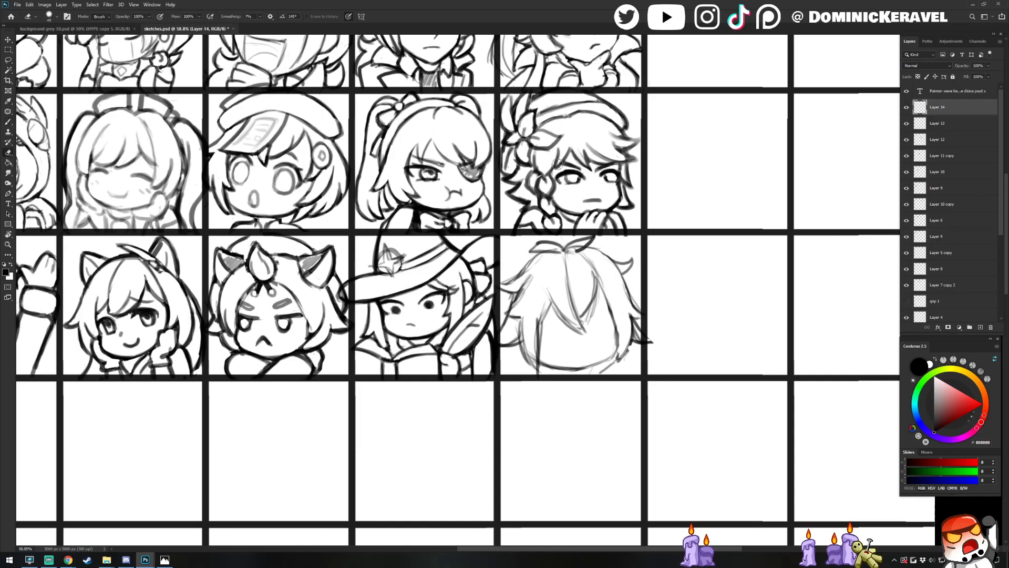
Strengthen the jawline of the unfinished portrait with a darker curve from cheek to cheek
key("b")
mouse_move(555, 358)
left_mouse_down()
mouse_move(572, 370)
mouse_move(550, 371)
left_mouse_up()
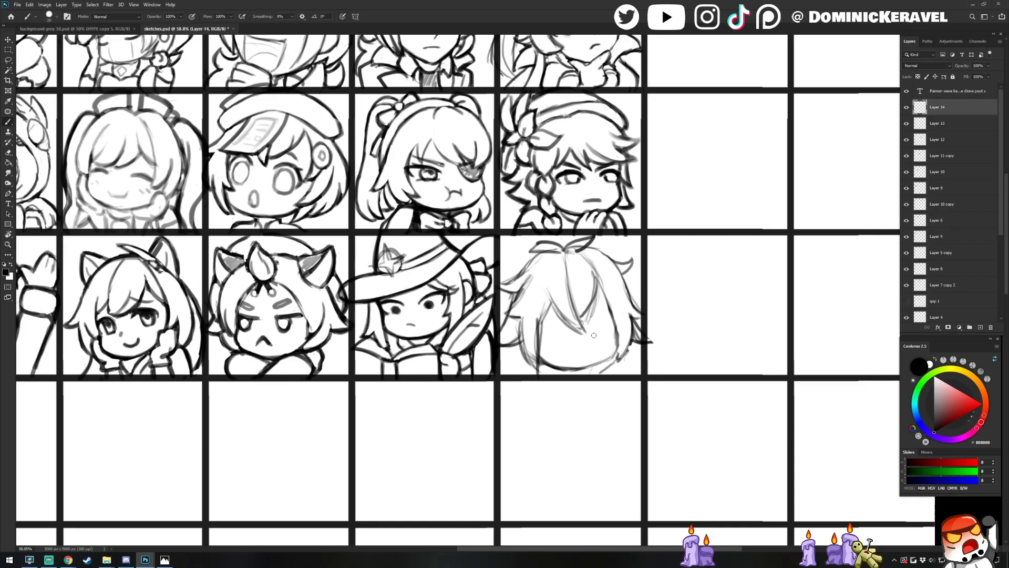
mouse_move(618, 338)
left_mouse_down()
mouse_move(606, 370)
mouse_move(613, 351)
mouse_move(600, 363)
mouse_move(605, 356)
mouse_move(545, 367)
mouse_move(620, 372)
mouse_move(611, 374)
mouse_move(621, 364)
mouse_move(600, 372)
left_mouse_up()
key("e")
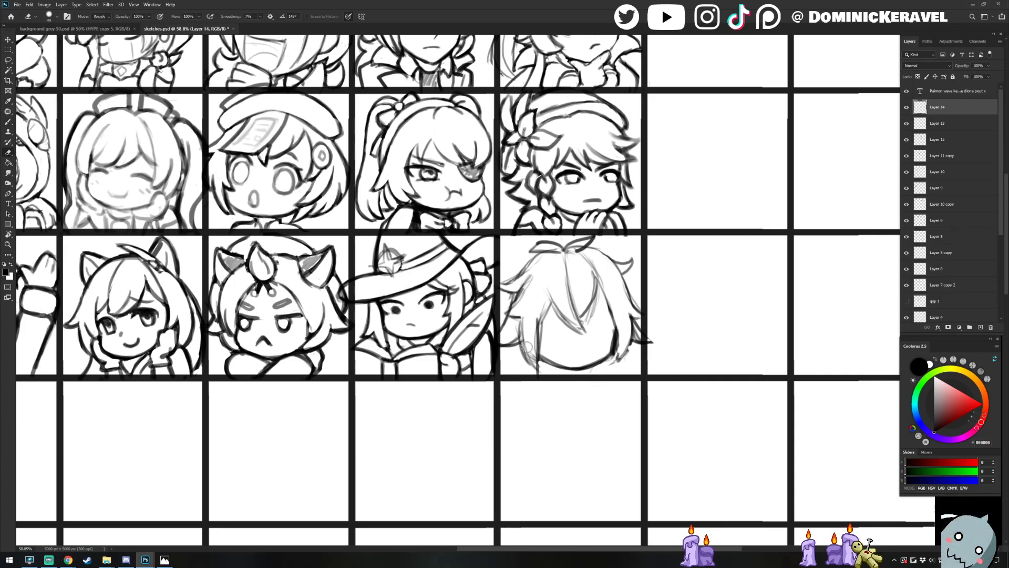
Rework the outer hair contour on the left side of the head and clean up its rough lines
key("b")
left_click_drag(513, 296, 505, 311)
mouse_move(543, 251)
left_mouse_down()
mouse_move(504, 269)
mouse_move(527, 270)
mouse_move(514, 286)
left_mouse_up()
key("e")
key("v")
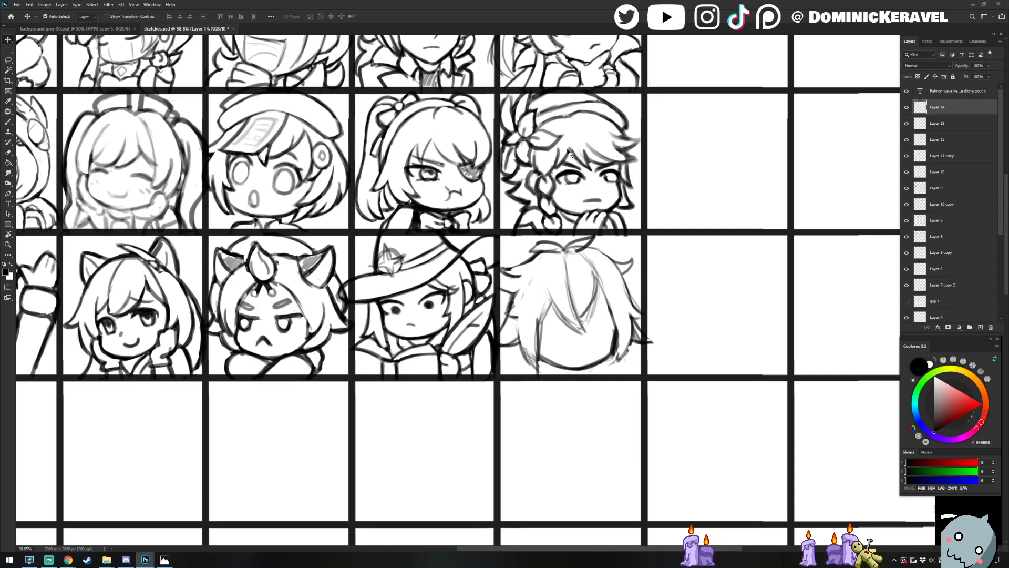
Switch to Photos to view the viconia raw.png portrait and move its window away from the canvas
key("alt+Tab")
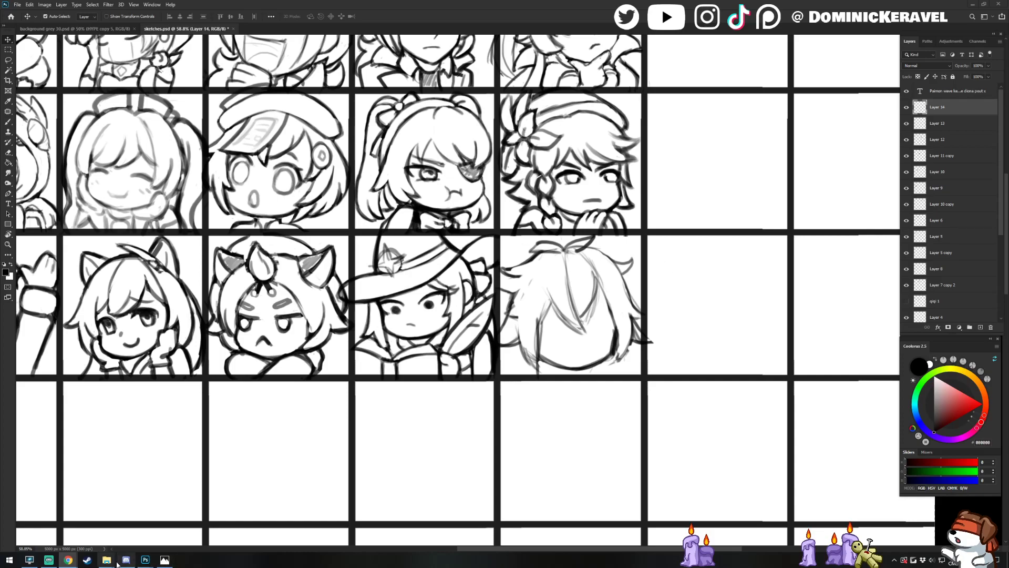
mouse_move(113, 561)
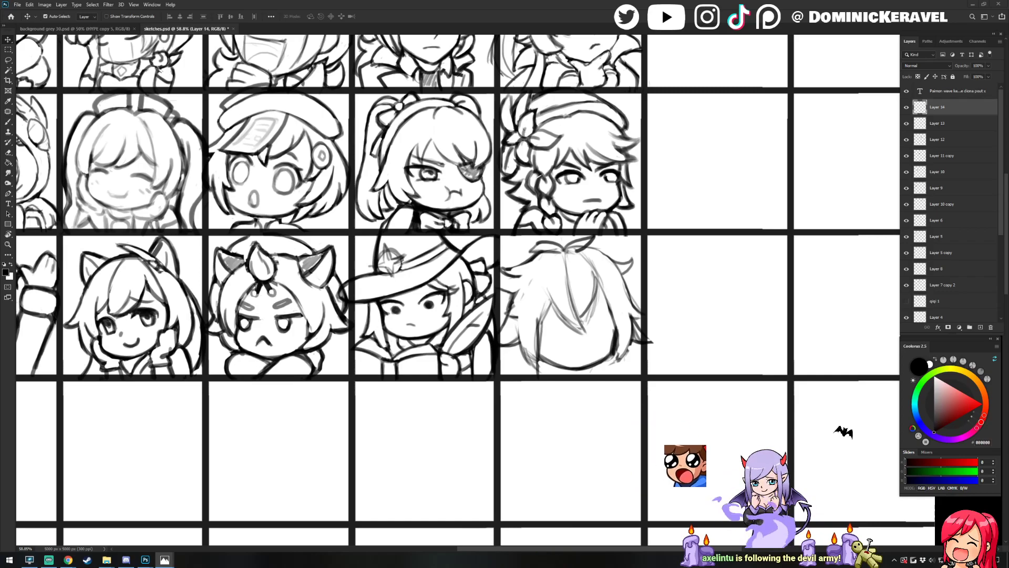
left_click(164, 559)
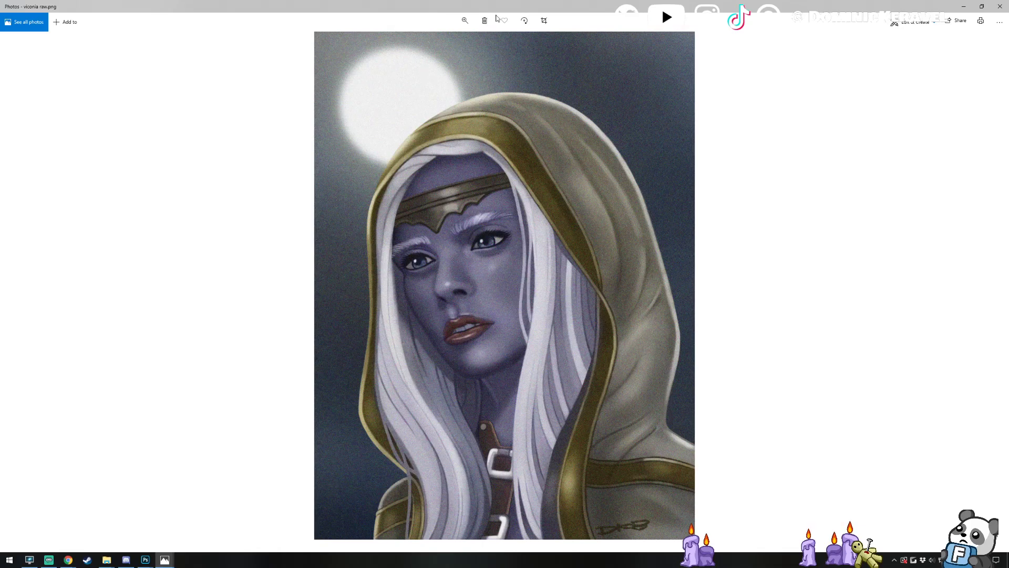
left_click_drag(515, 9, 0, 395)
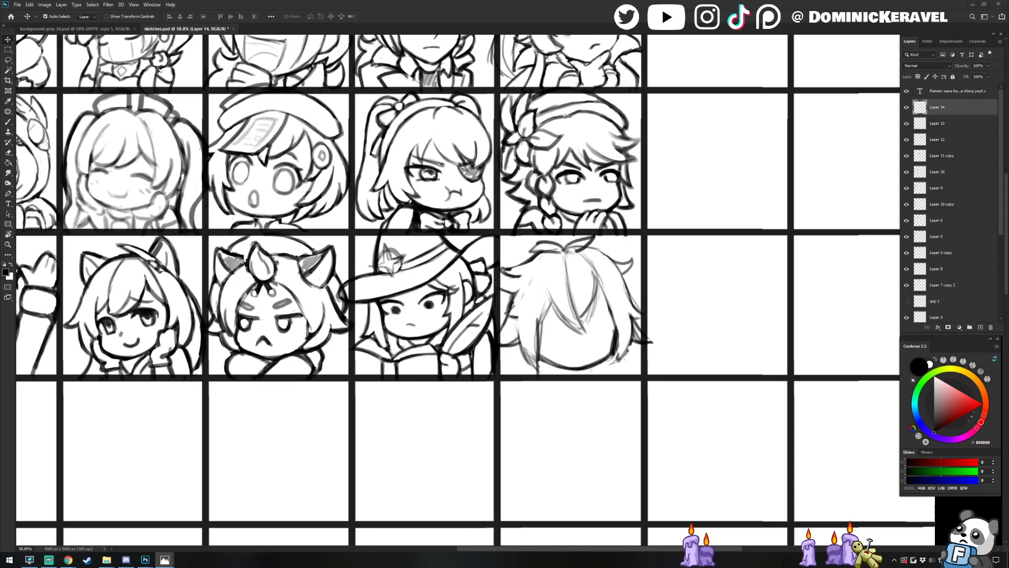
left_click_drag(0, 189, 331, 3)
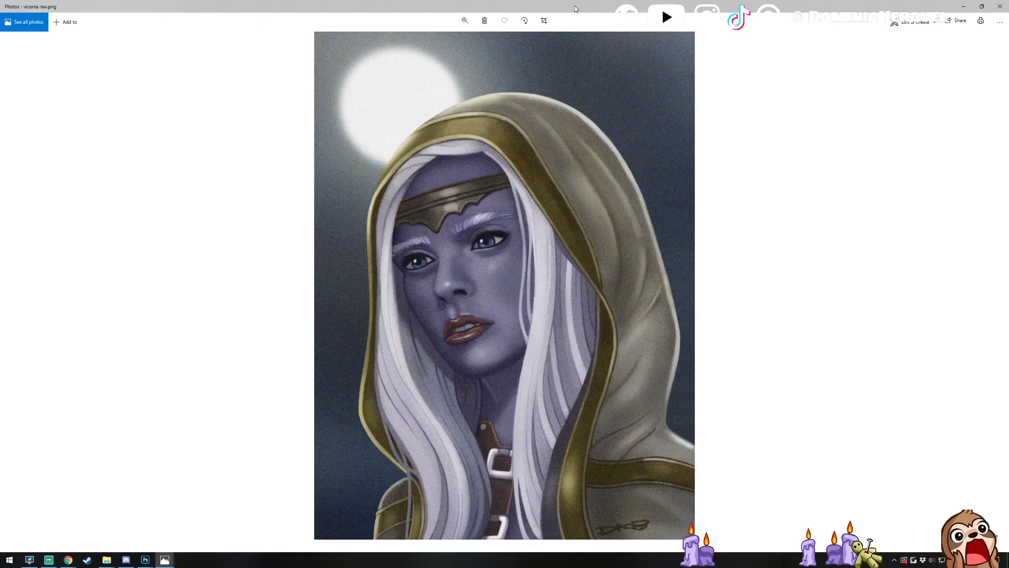
left_click_drag(575, 6, 0, 331)
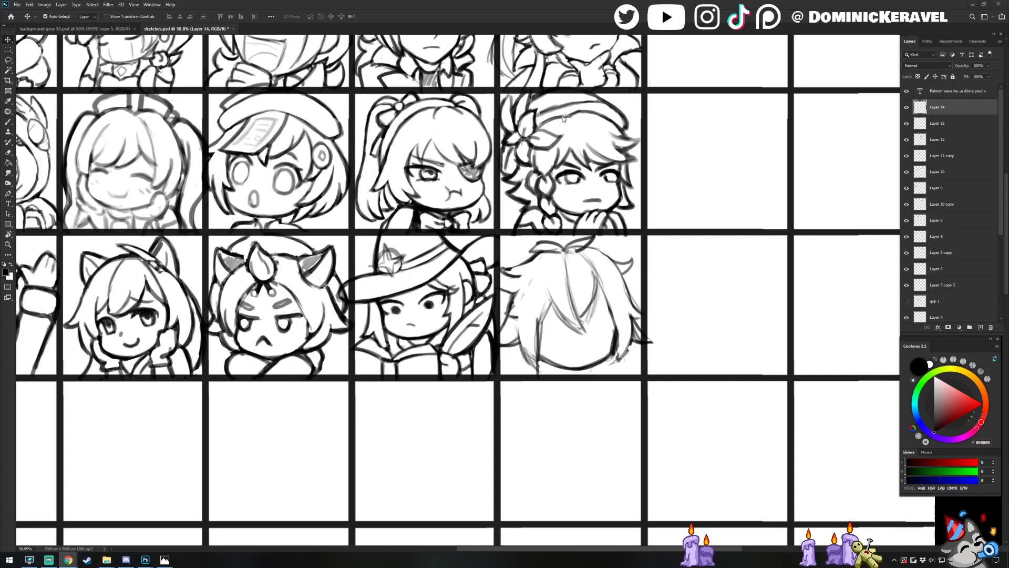
Return to the sketch and clean up the top hair tuft, erasing overlapping lines and redrawing its right leaf
left_click(586, 70)
key("e")
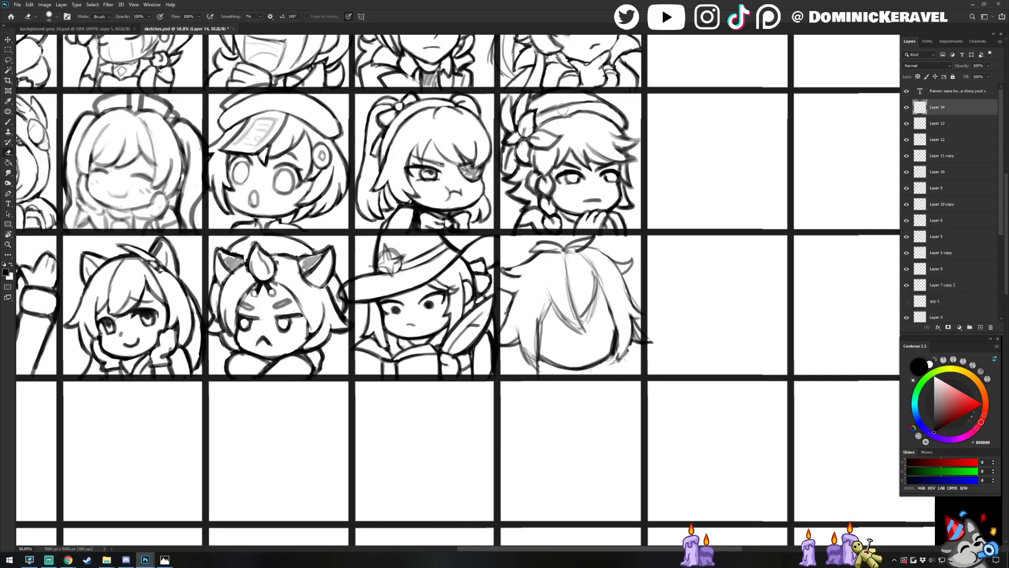
key("v")
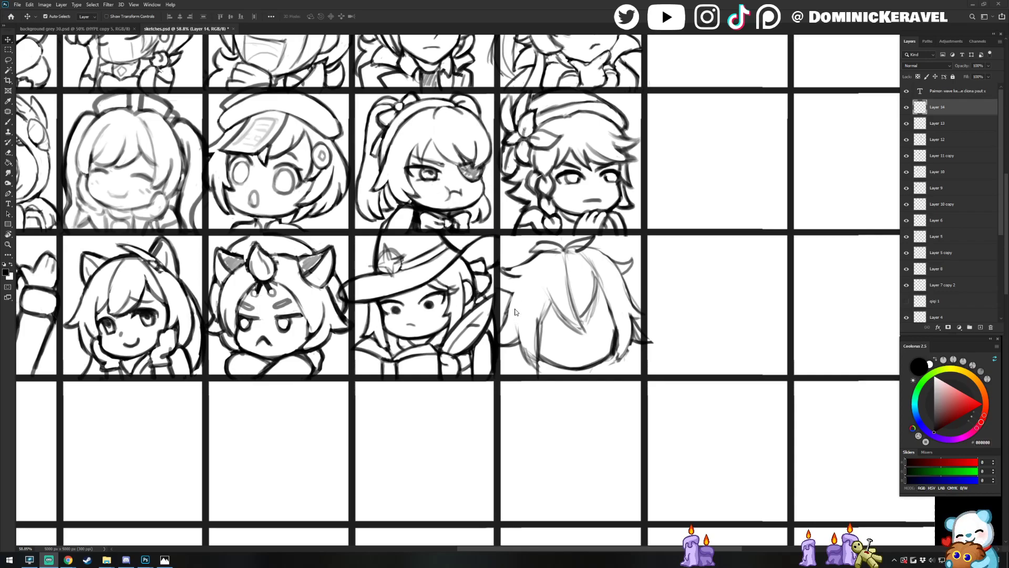
key("e")
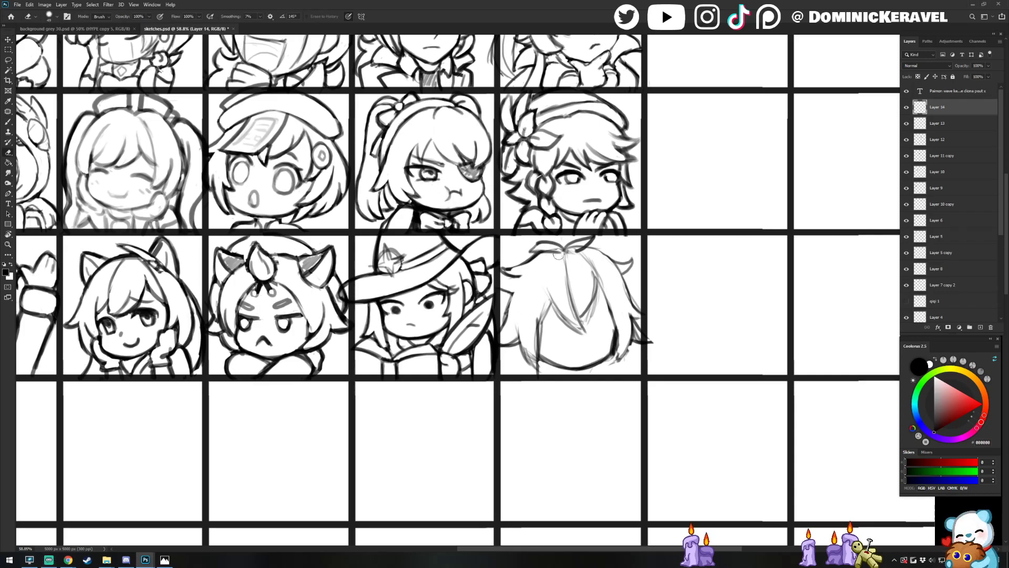
key("b")
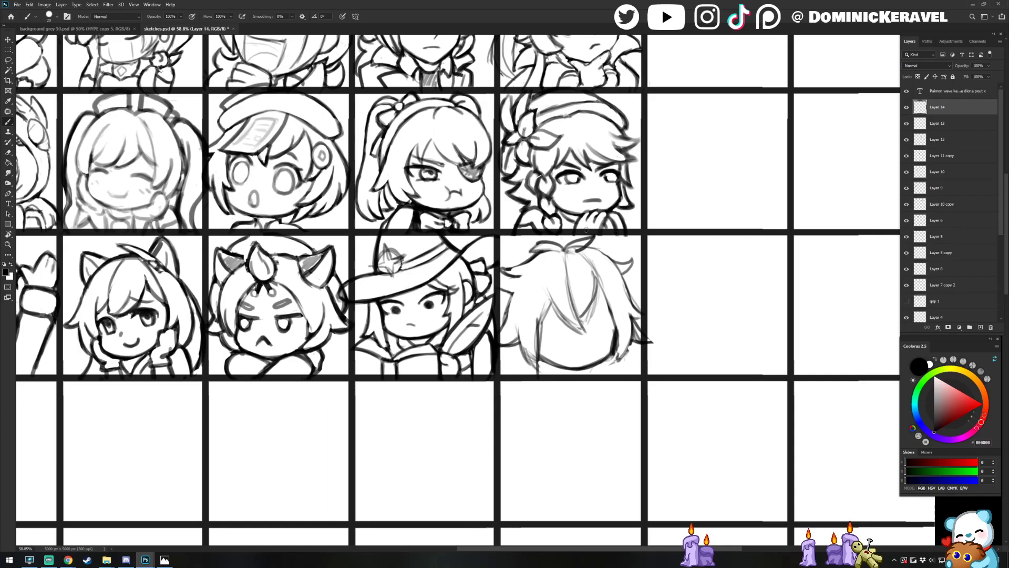
key("e")
key("b")
key("e")
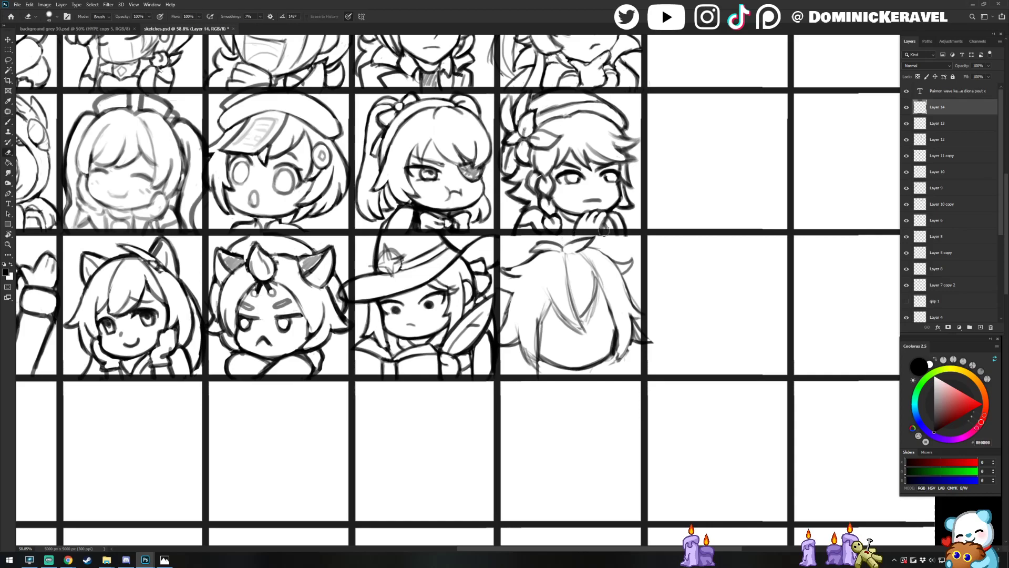
key("b")
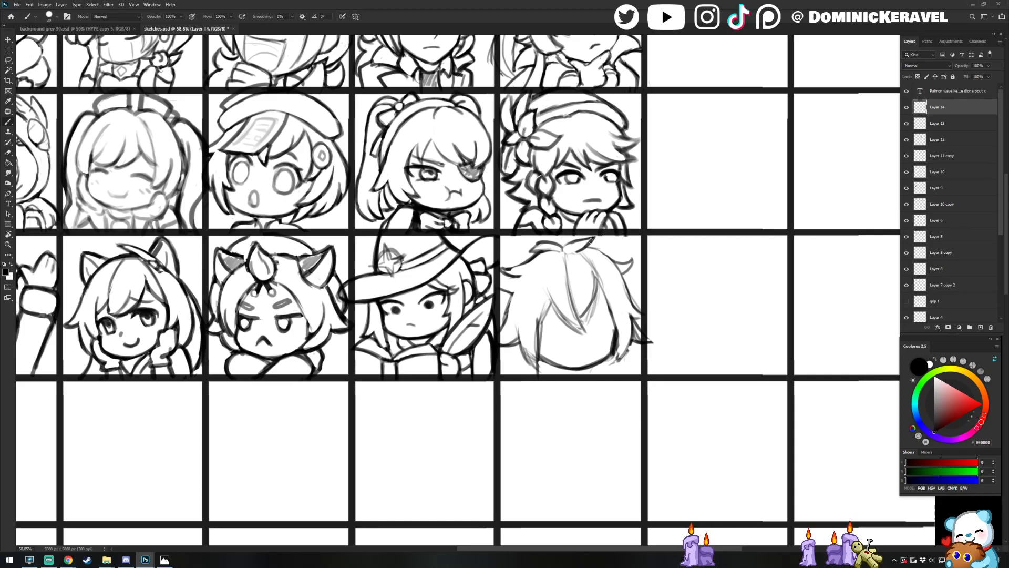
left_click_drag(578, 252, 585, 240)
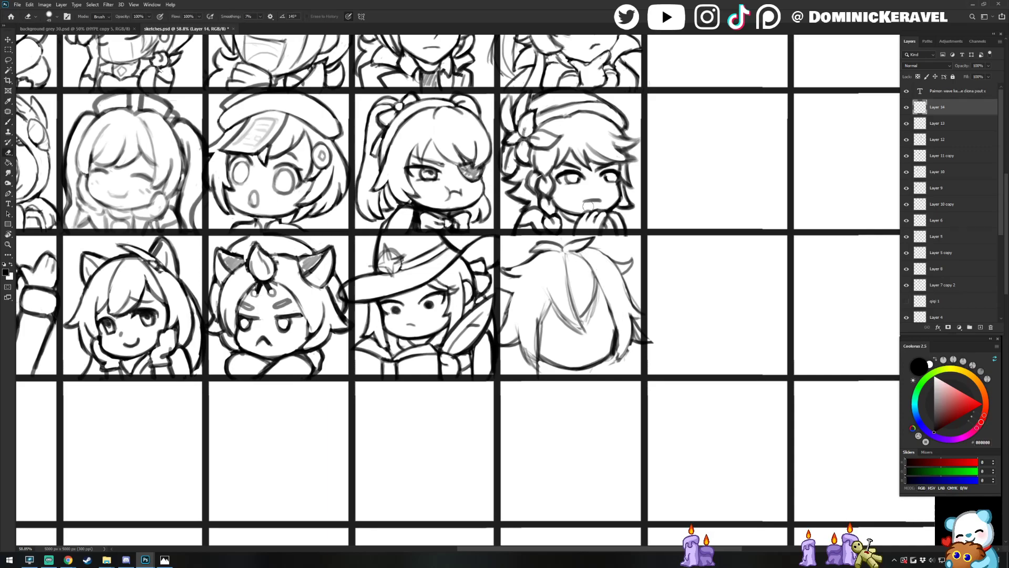
Erase the rough lines along the right side of the face and redraw the hair locks there
key("e")
left_click_drag(609, 319, 622, 356)
key("e")
key("b")
key("e")
key("b")
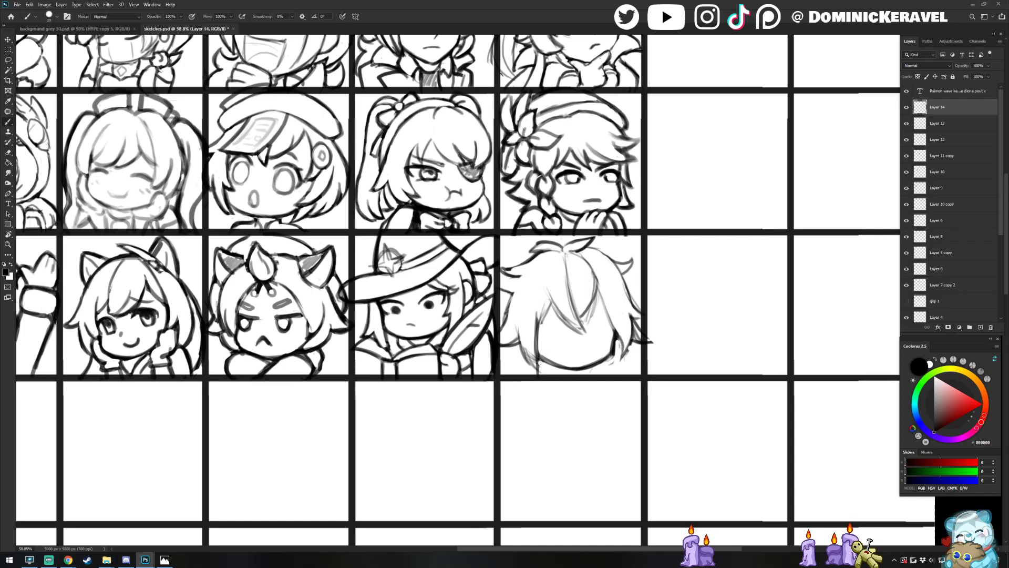
Redraw the left side of the face and add hair falling beside the left cheek down to the jaw
mouse_move(537, 317)
left_mouse_down()
mouse_move(537, 367)
mouse_move(547, 370)
left_mouse_up()
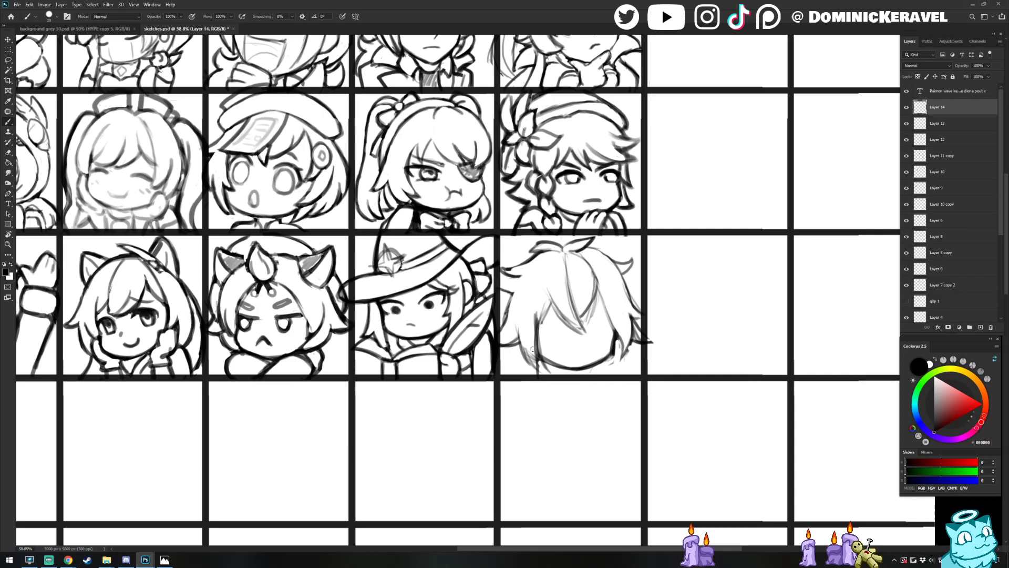
left_click_drag(520, 332, 532, 365)
key("e")
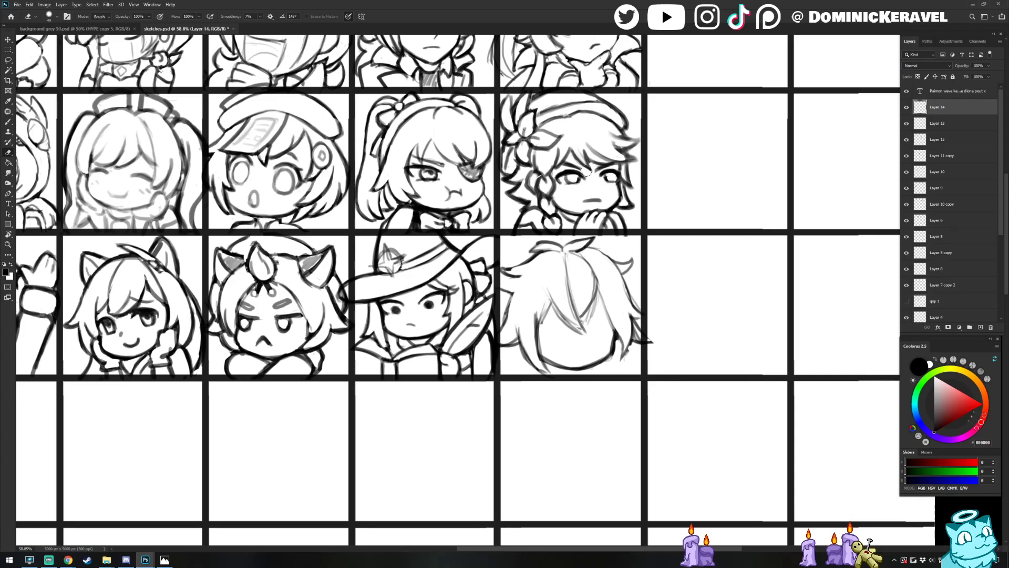
key("b")
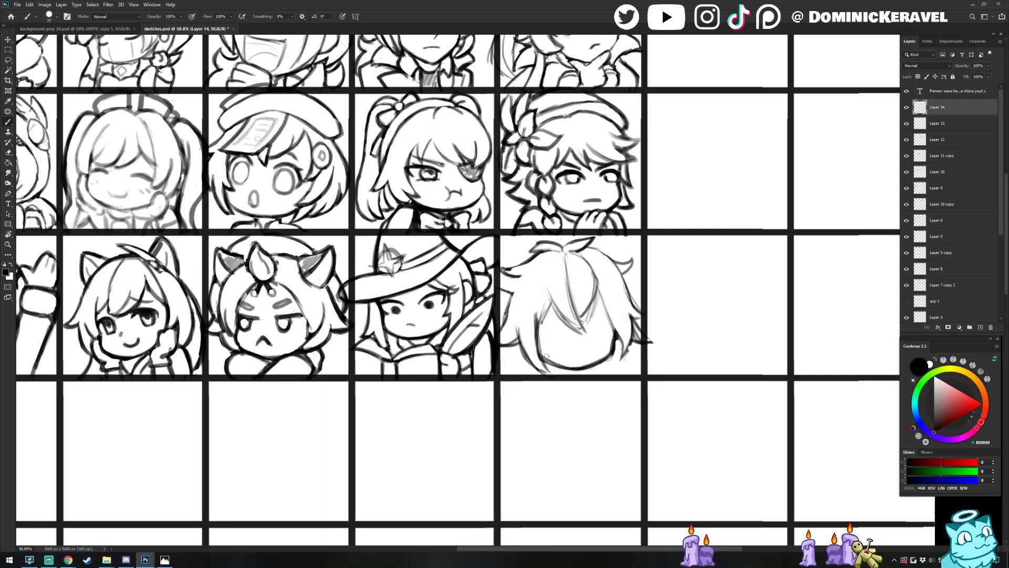
Darken the right cheek and the hair lock beside it, erasing excess lines
mouse_move(613, 330)
left_mouse_down()
mouse_move(612, 359)
mouse_move(612, 331)
mouse_move(592, 366)
left_mouse_up()
key("e")
key("b")
key("e")
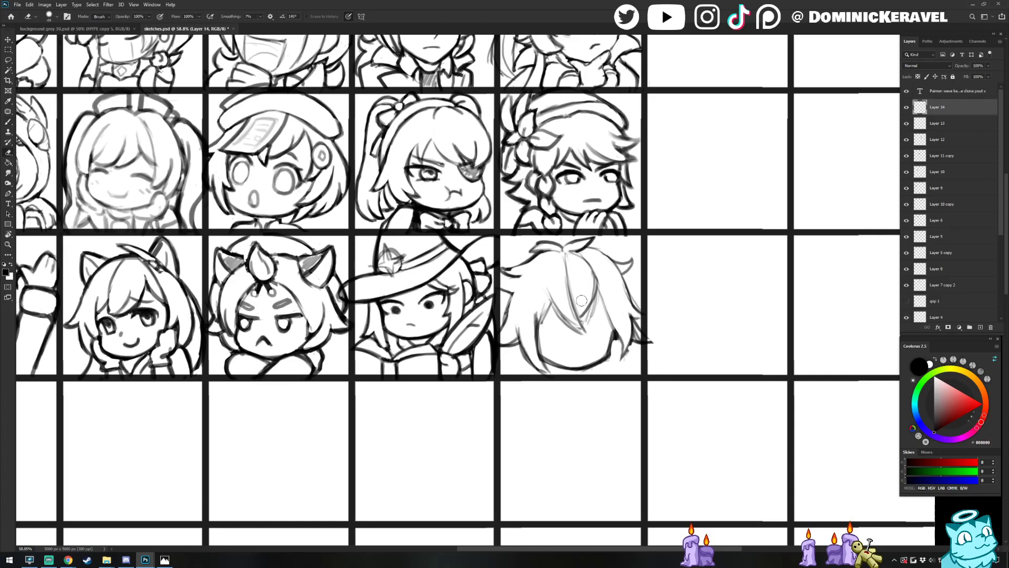
Erase the extra construction lines inside the central fringe lock and redefine its pointed outline
mouse_move(592, 283)
left_mouse_down()
mouse_move(579, 313)
mouse_move(596, 293)
mouse_move(591, 317)
mouse_move(596, 279)
mouse_move(582, 317)
mouse_move(592, 312)
mouse_move(586, 323)
mouse_move(594, 284)
mouse_move(581, 321)
mouse_move(602, 291)
mouse_move(599, 302)
mouse_move(599, 281)
mouse_move(609, 316)
left_mouse_up()
key("b")
key("e")
key("b")
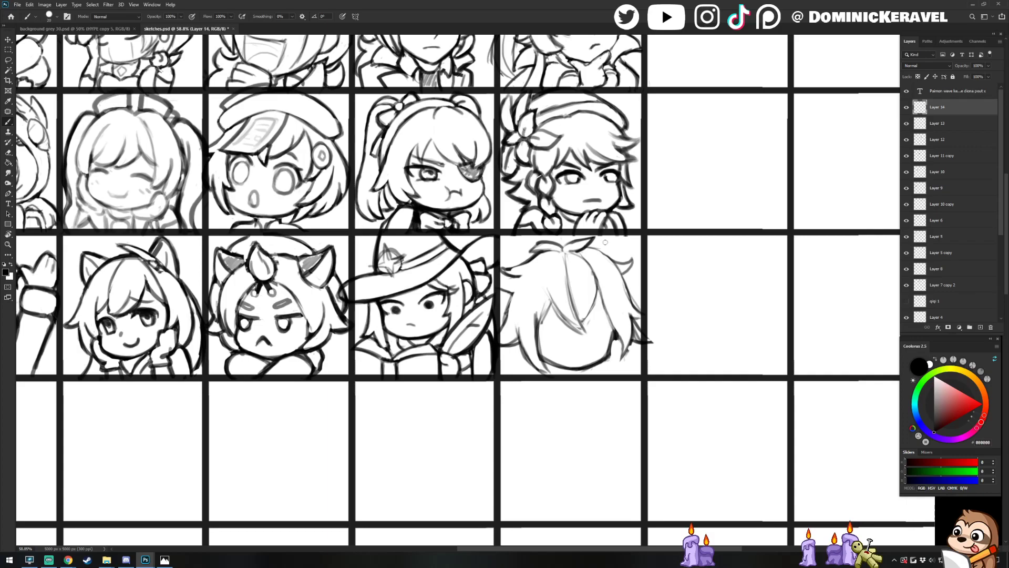
key("e")
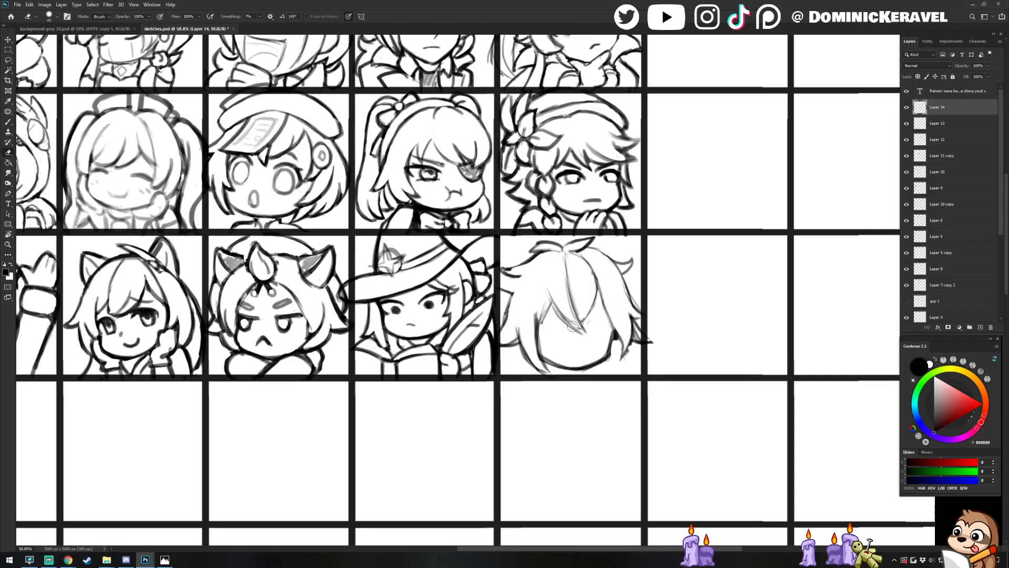
key("b")
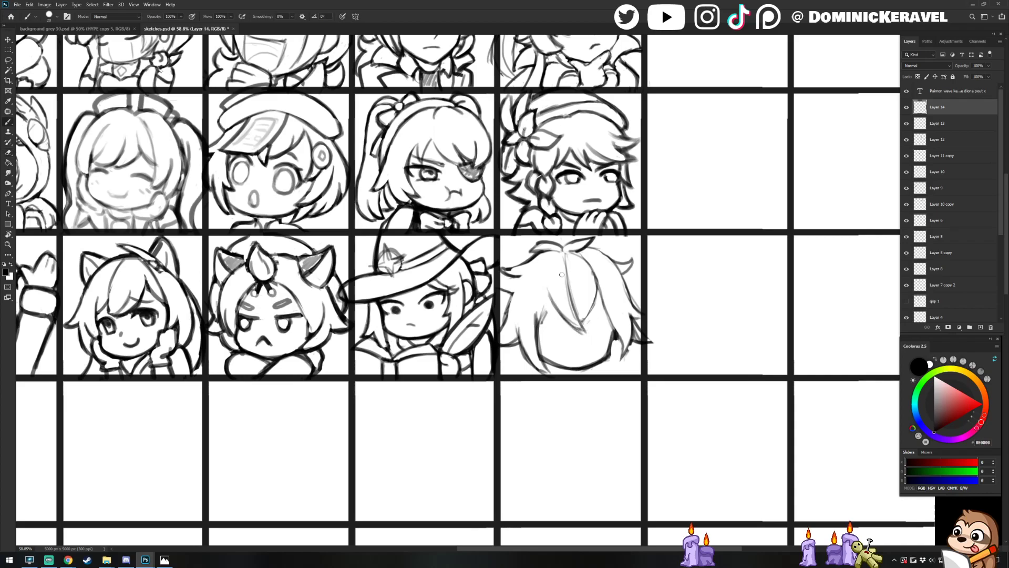
Refine the left part of the fringe, erasing rough strands and redrawing a pointed lock above the face
key("e")
key("b")
key("e")
left_click_drag(551, 298, 540, 330)
key("b")
key("e")
key("b")
Redraw the spiky hair tips along the left outer edge of the head and tidy their lines
mouse_move(517, 286)
left_mouse_down()
mouse_move(503, 322)
mouse_move(518, 286)
left_mouse_up()
key("e")
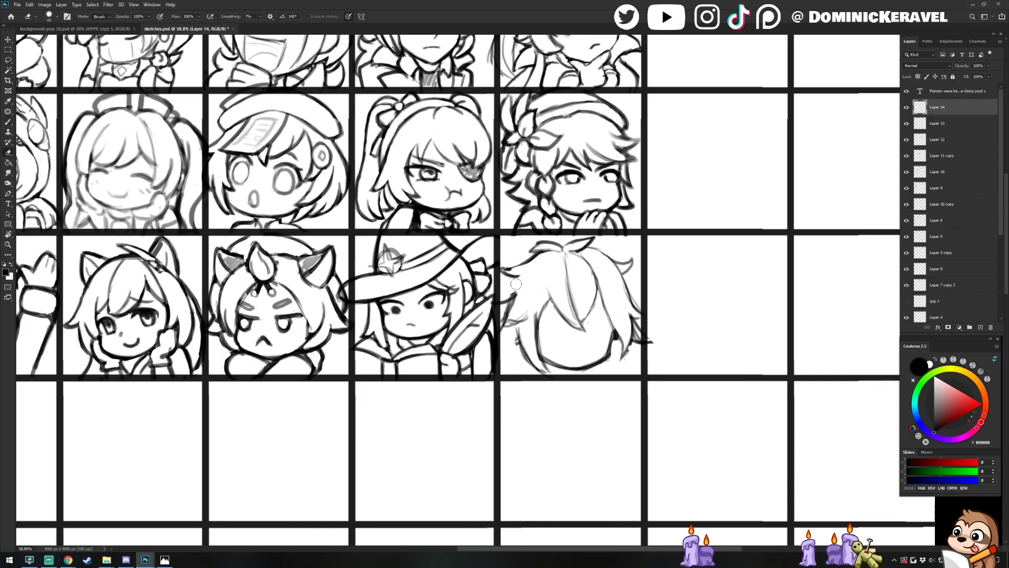
key("b")
left_click_drag(516, 295, 499, 303)
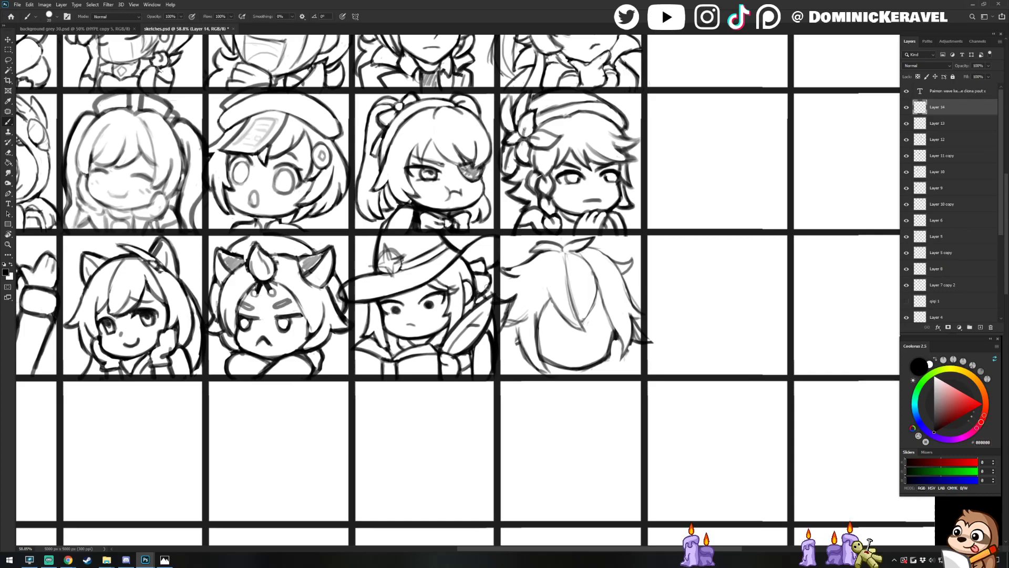
key("e")
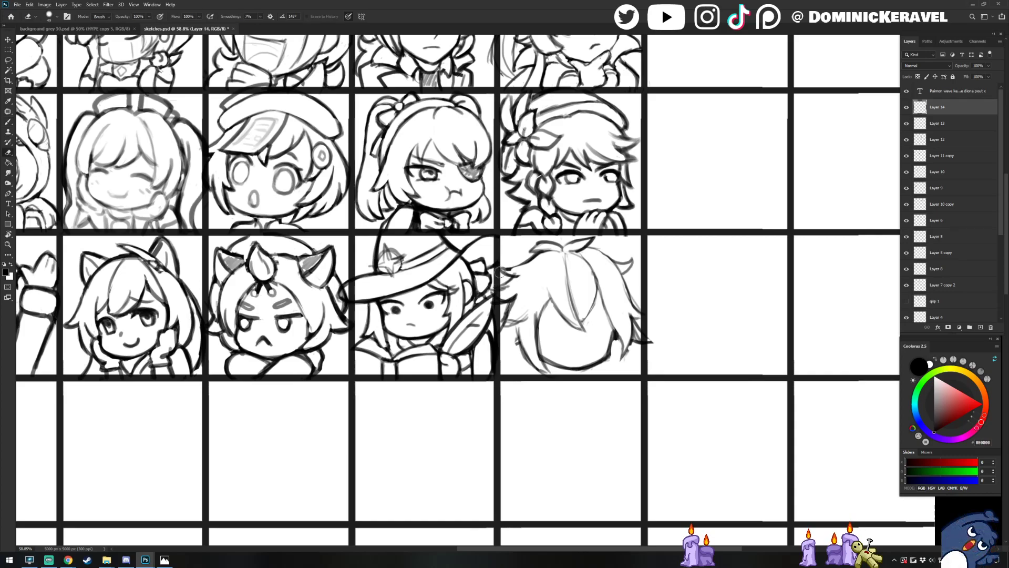
Redraw the upper-left hair outline and shift the whole sketch slightly to the right inside its cell
key("b")
mouse_move(502, 286)
left_mouse_down()
mouse_move(541, 251)
mouse_move(531, 257)
left_mouse_up()
key("e")
key("v")
left_click_drag(571, 297, 578, 298)
key("e")
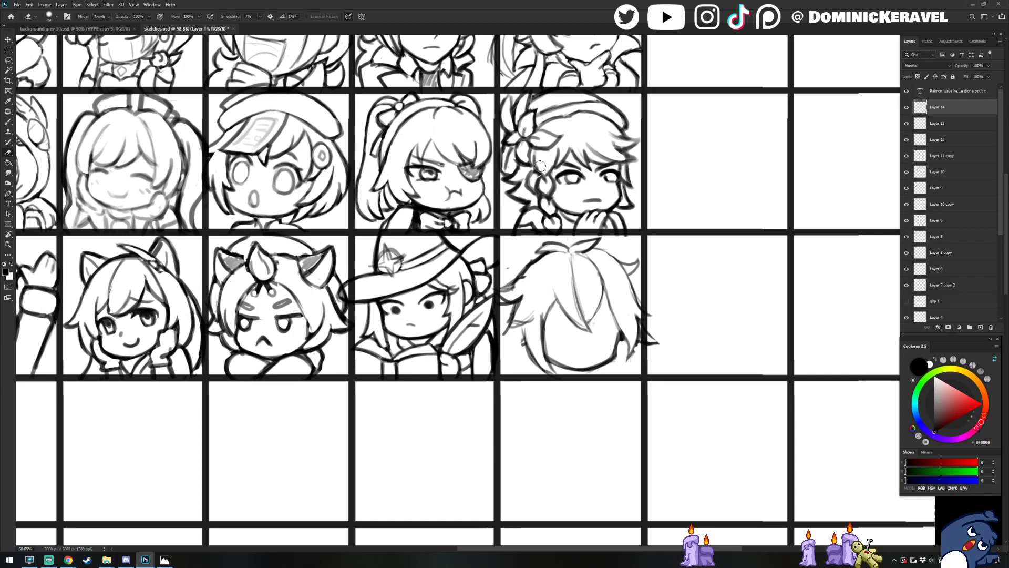
Clean up the rough strands at the left hair tips and redraw their pointed ends
key("v")
key("e")
key("b")
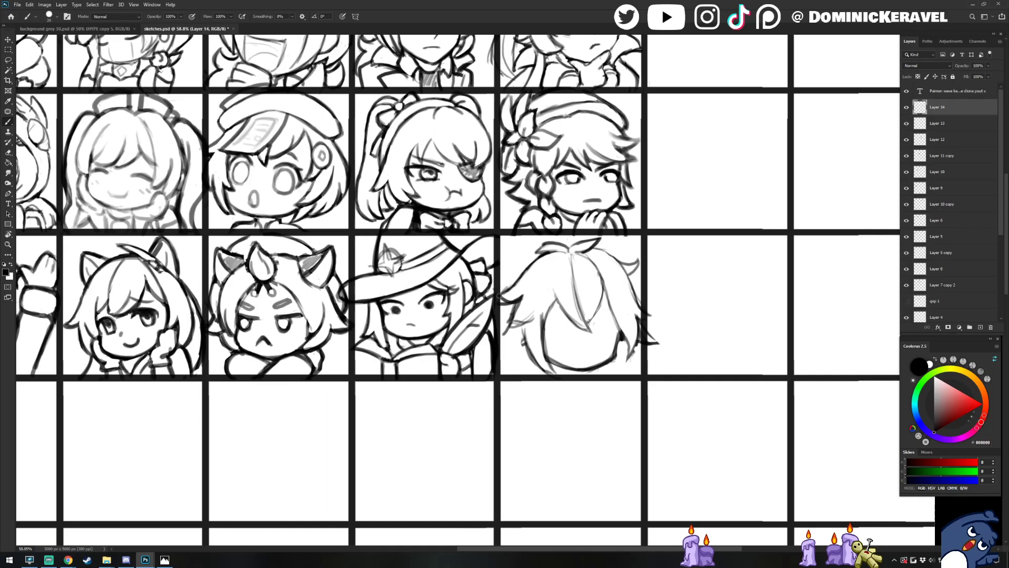
key("e")
key("b")
key("e")
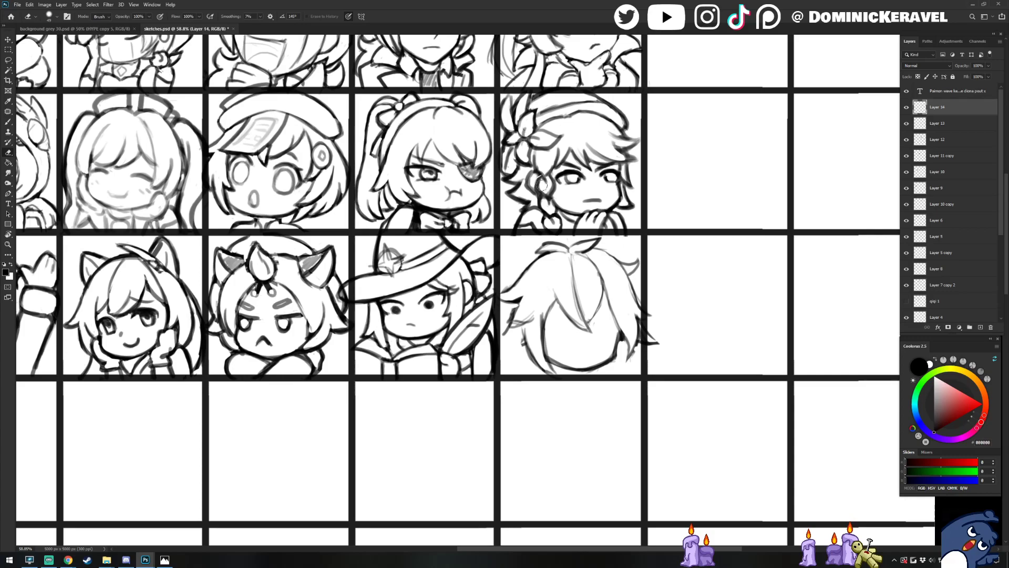
key("b")
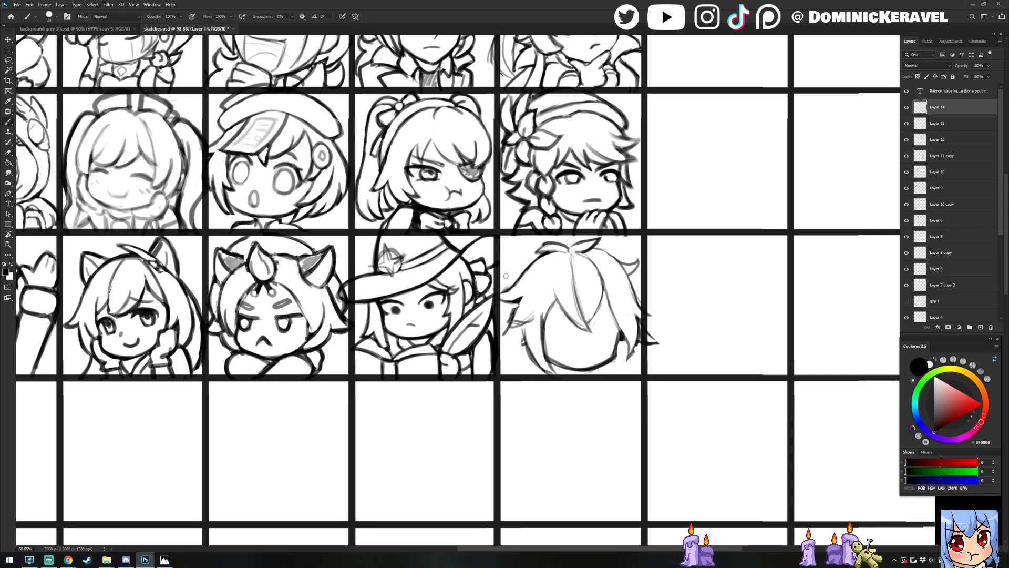
key("e")
mouse_move(506, 327)
left_mouse_down()
mouse_move(530, 285)
mouse_move(505, 322)
left_mouse_up()
key("b")
key("e")
key("b")
key("e")
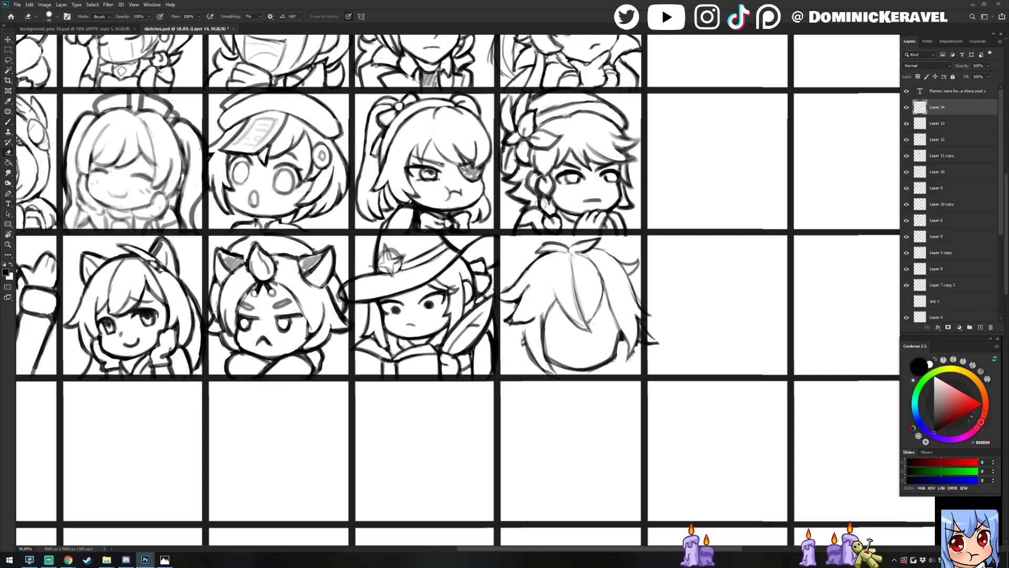
key("b")
key("l")
left_click_drag(518, 279, 517, 278)
left_click(510, 285, "ctrl+shift")
key("ctrl+z")
left_click_drag(508, 291, 520, 269)
key("ctrl+z")
key("ctrl+d")
key("ctrl+z")
key("e")
key("l")
mouse_move(521, 292)
left_mouse_down()
mouse_move(523, 281)
mouse_move(528, 289)
left_mouse_up()
key("ctrl+z")
key("ctrl+d")
left_click(947, 185)
key("b")
key("v")
left_click(518, 314)
Erase stray marks below the left hair tips and strengthen the curved lock running down beside the left cheek
key("b")
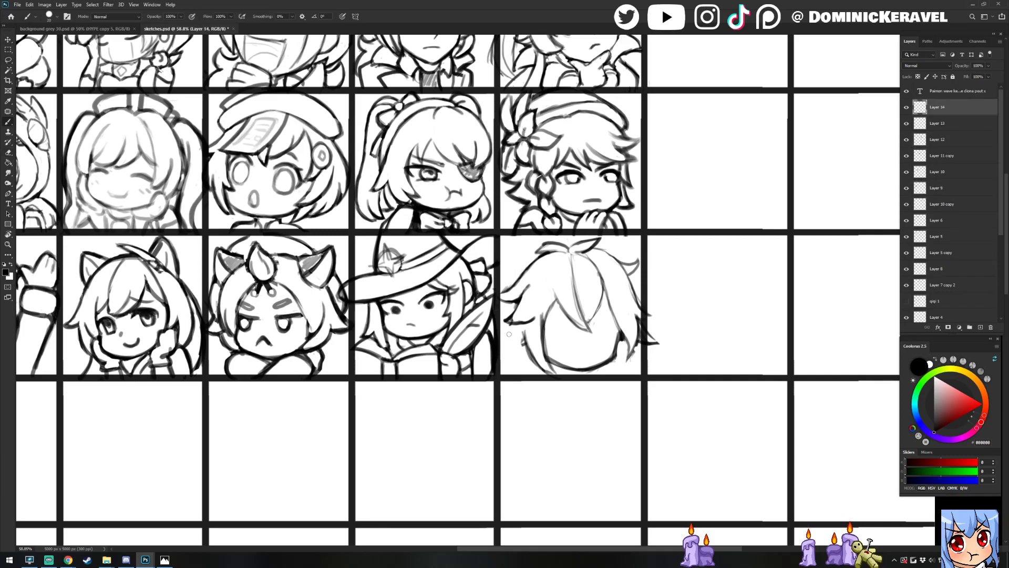
key("e")
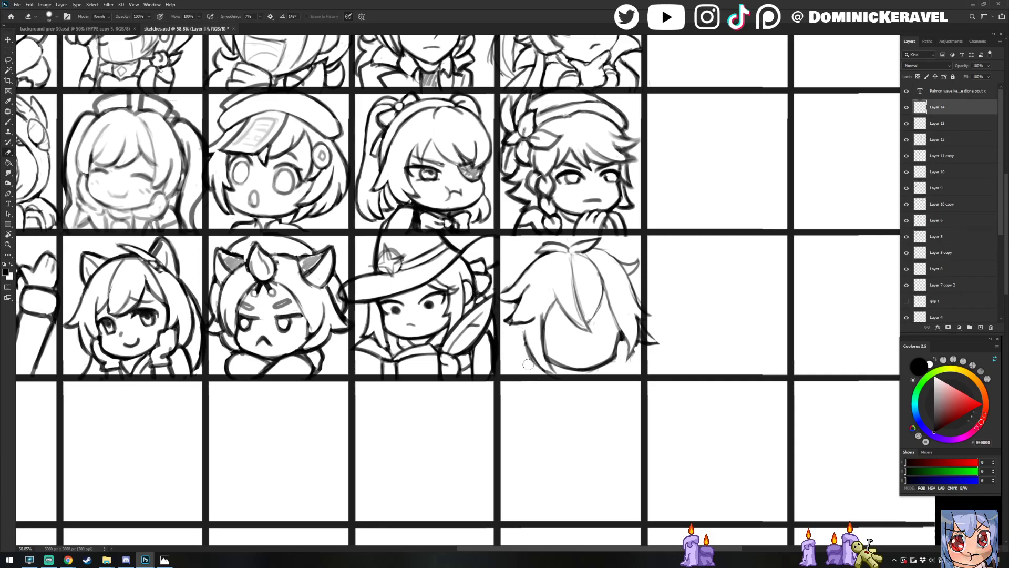
key("b")
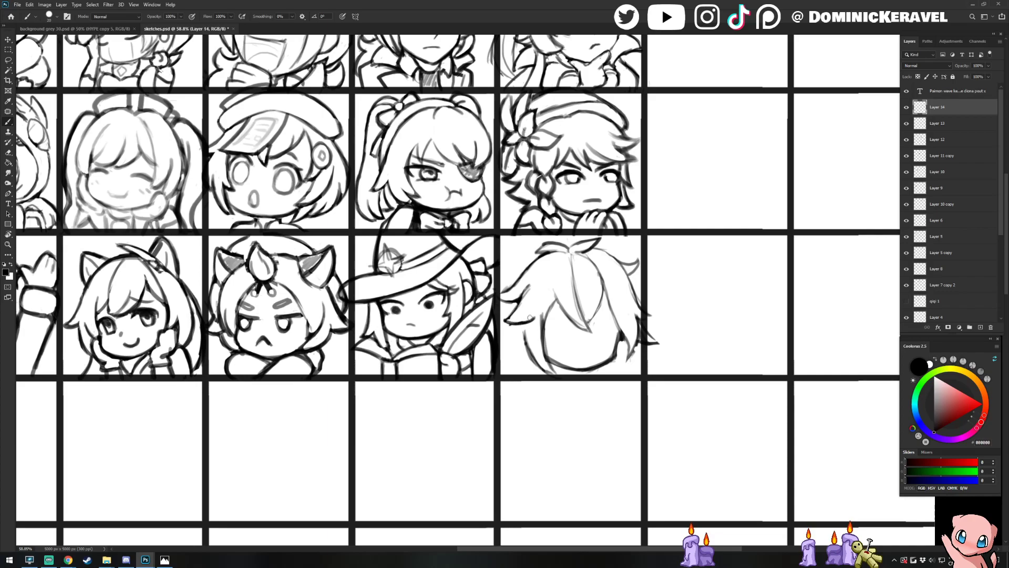
key("e")
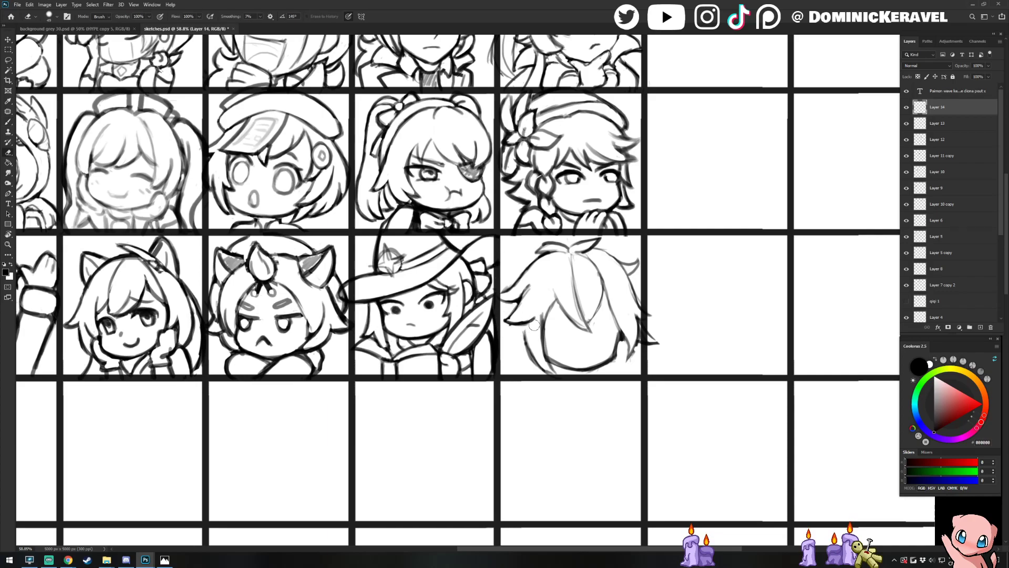
key("b")
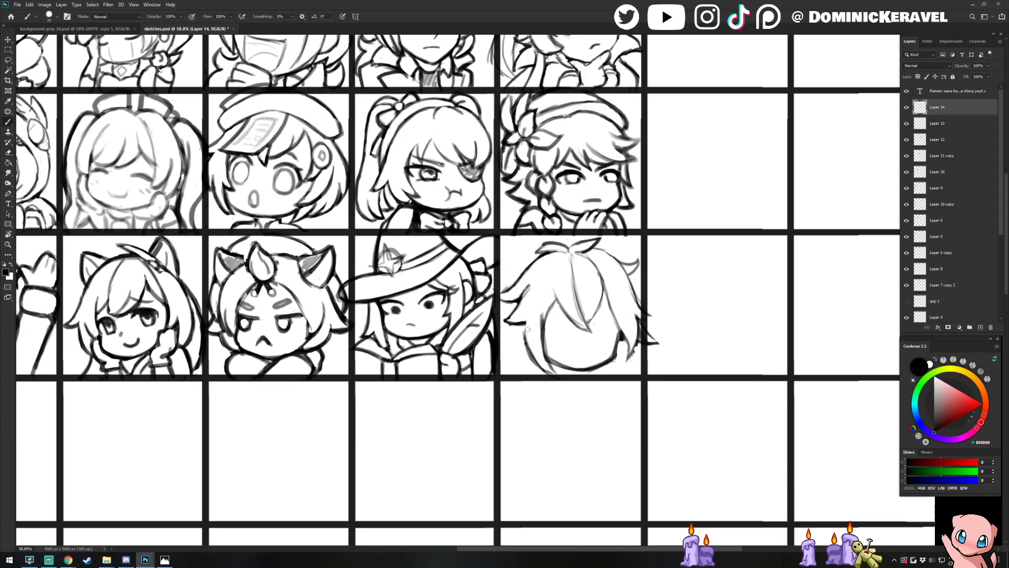
key("e")
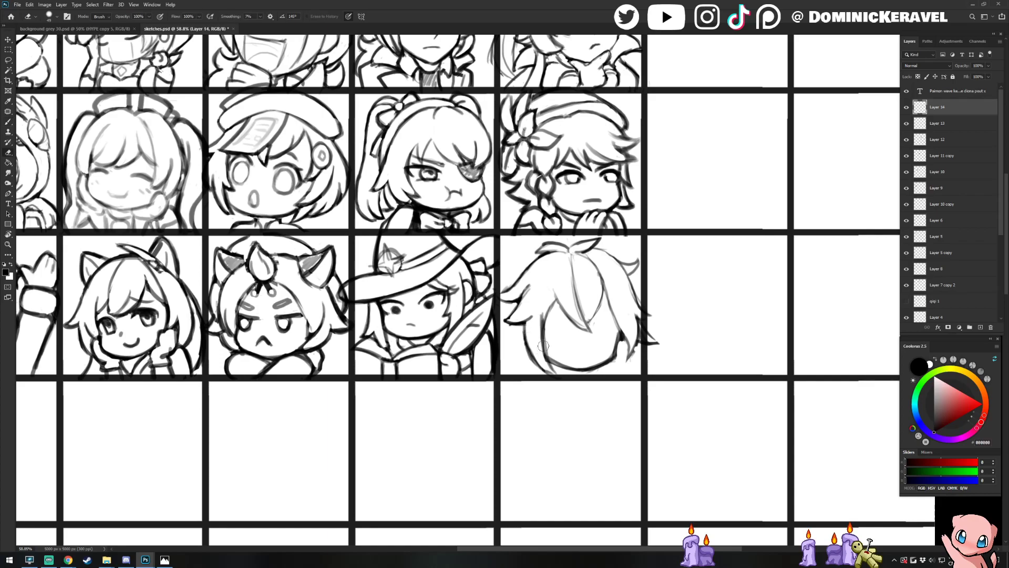
key("b")
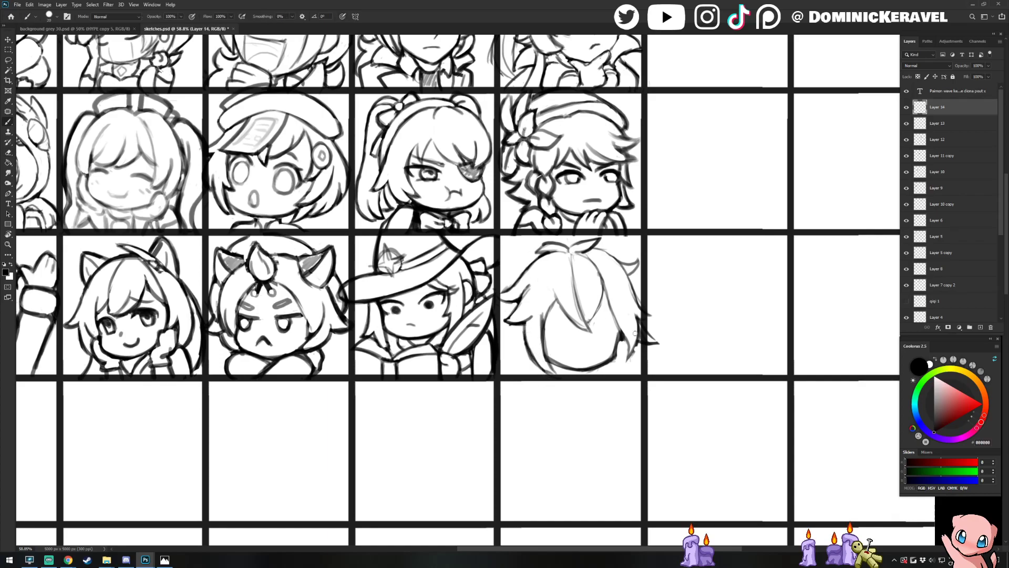
Redraw the lower-right hair lock beside the cheek and nudge the sketch slightly further right
mouse_move(623, 342)
left_mouse_down()
mouse_move(610, 374)
mouse_move(631, 380)
mouse_move(621, 373)
mouse_move(637, 346)
left_mouse_up()
key("e")
key("b")
key("e")
key("b")
key("v")
left_click_drag(521, 323, 497, 328)
key("b")
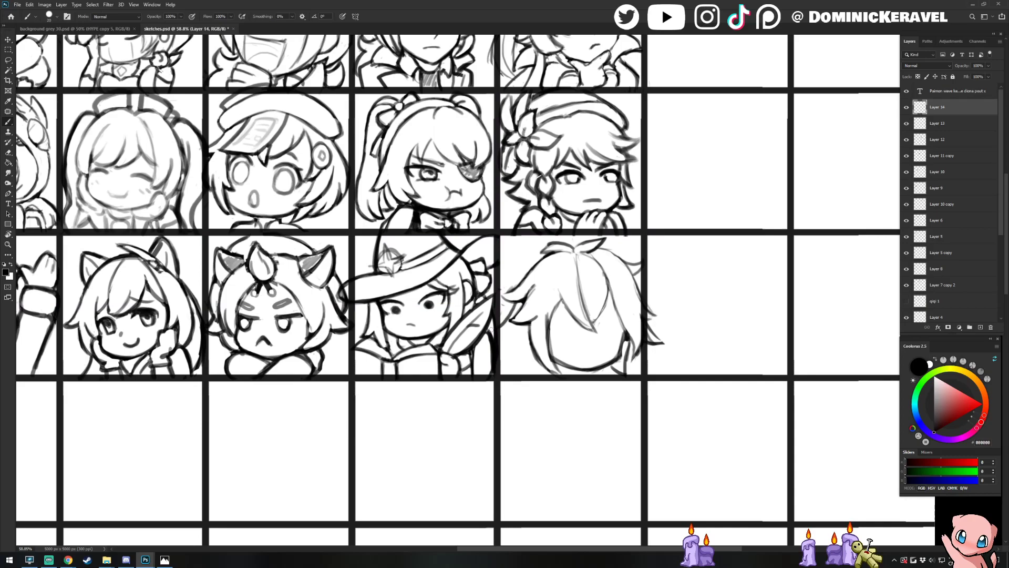
Draw short pointed strands on the left side of the hair, between the outer tips and the cheek lock
key("ctrl+z")
mouse_move(517, 303)
left_mouse_down()
mouse_move(496, 335)
mouse_move(520, 340)
left_mouse_up()
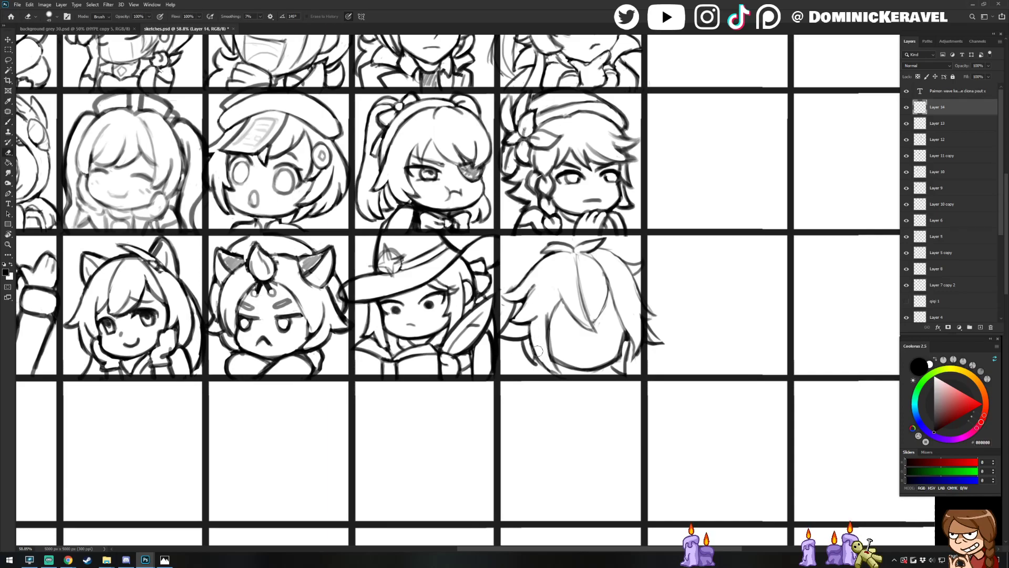
key("v")
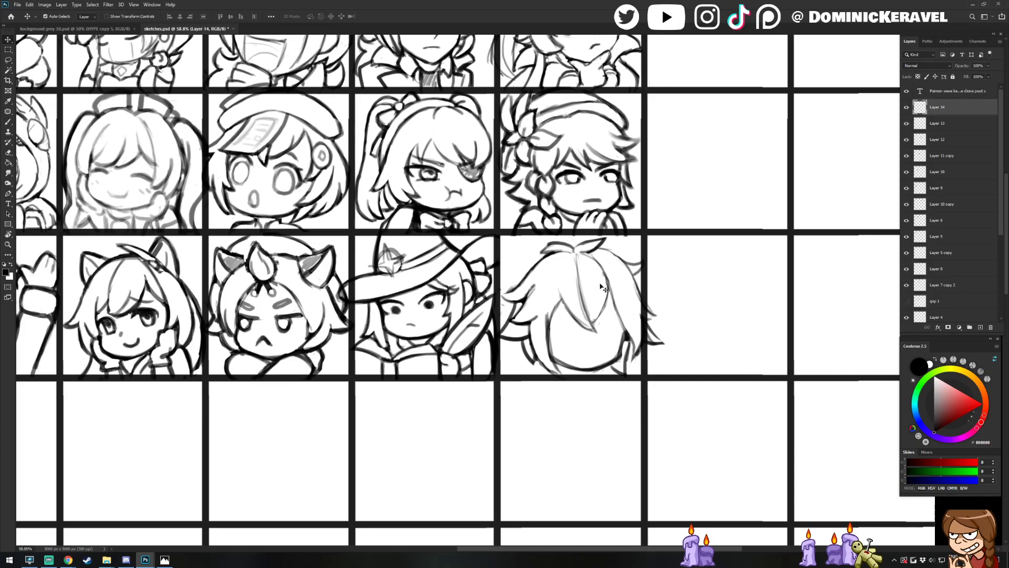
key("b")
key("e")
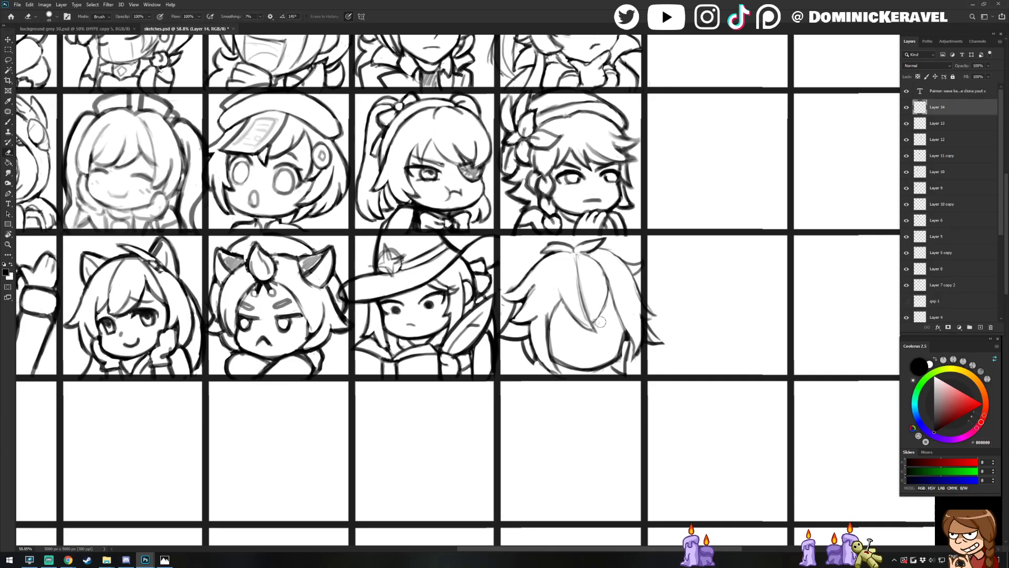
Define the outer-left hair spikes with darker lines, erasing the overlapping rough strokes
key("b")
mouse_move(524, 276)
left_mouse_down()
mouse_move(501, 295)
mouse_move(521, 301)
mouse_move(504, 294)
mouse_move(516, 280)
mouse_move(514, 307)
left_mouse_up()
key("e")
key("b")
key("e")
key("b")
left_click_drag(535, 285, 528, 312)
key("e")
key("b")
key("e")
key("b")
key("v")
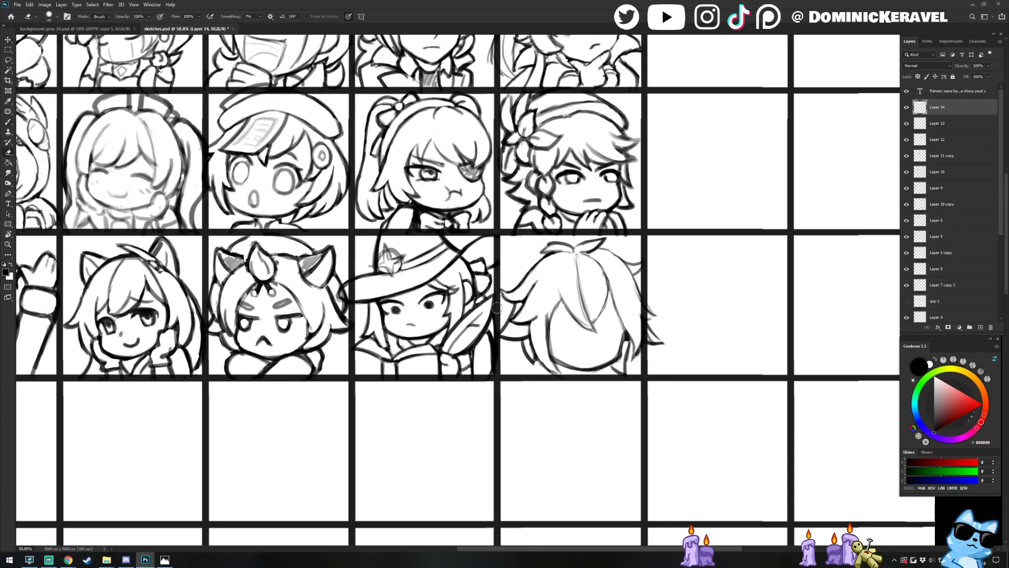
Strengthen the upper-right hair outline and its flicked tip
key("b")
key("v")
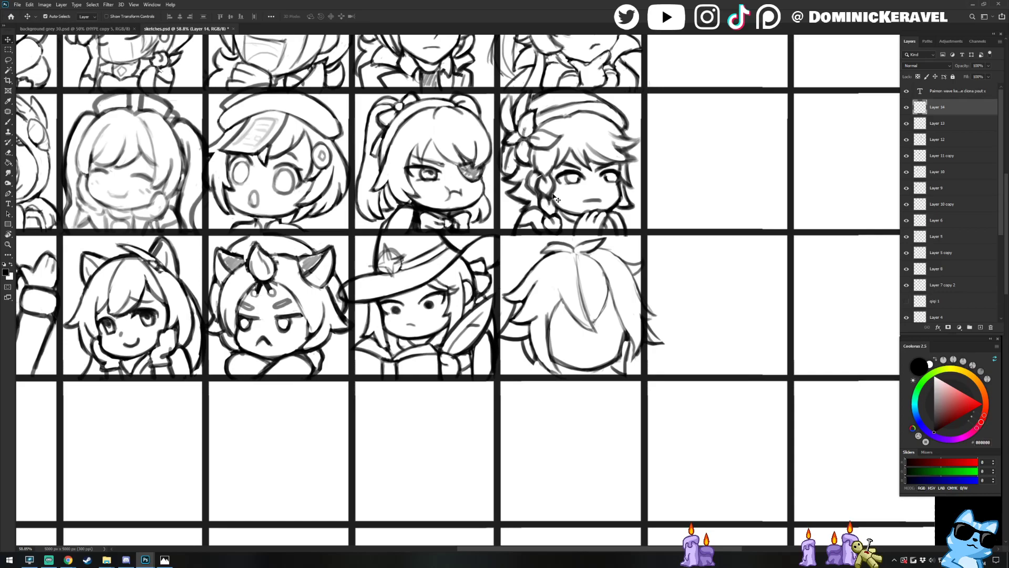
key("b")
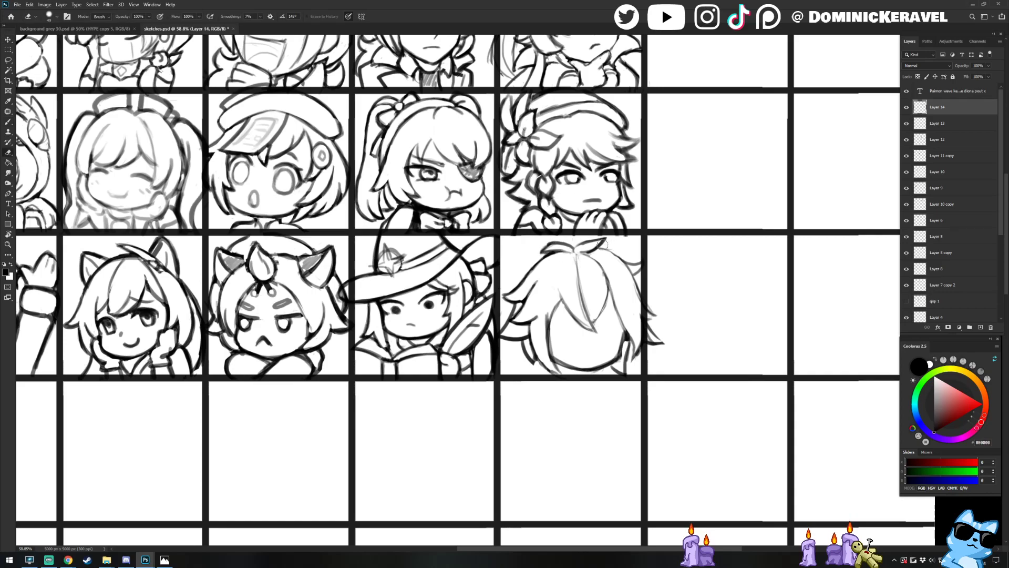
key("v")
mouse_move(598, 254)
left_mouse_down()
mouse_move(578, 245)
mouse_move(528, 259)
left_mouse_up()
left_click_drag(555, 341, 549, 339)
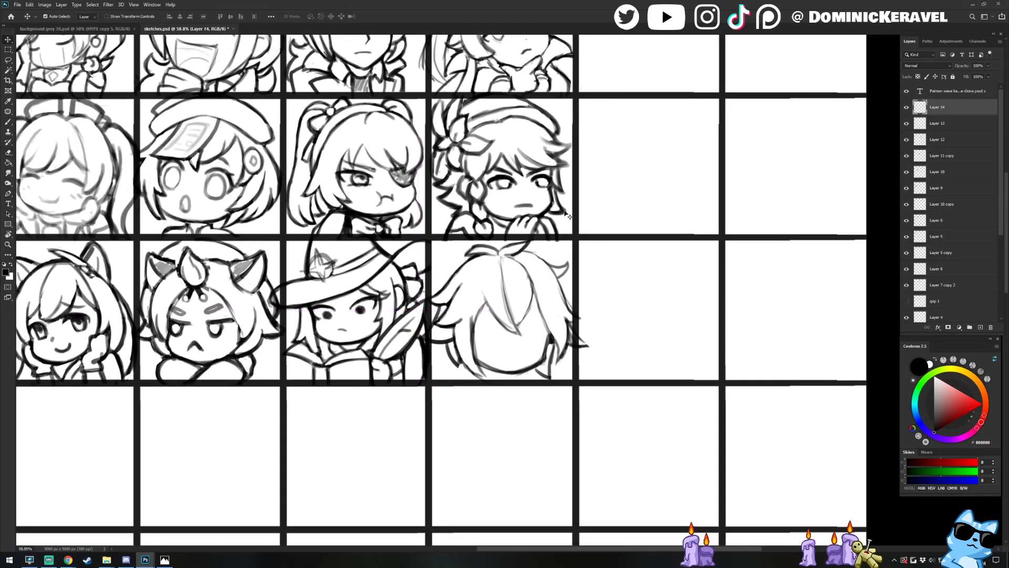
Reshape the spiky hair tips on the outer-right edge of the head, alternately erasing and redrawing their lines
key("b")
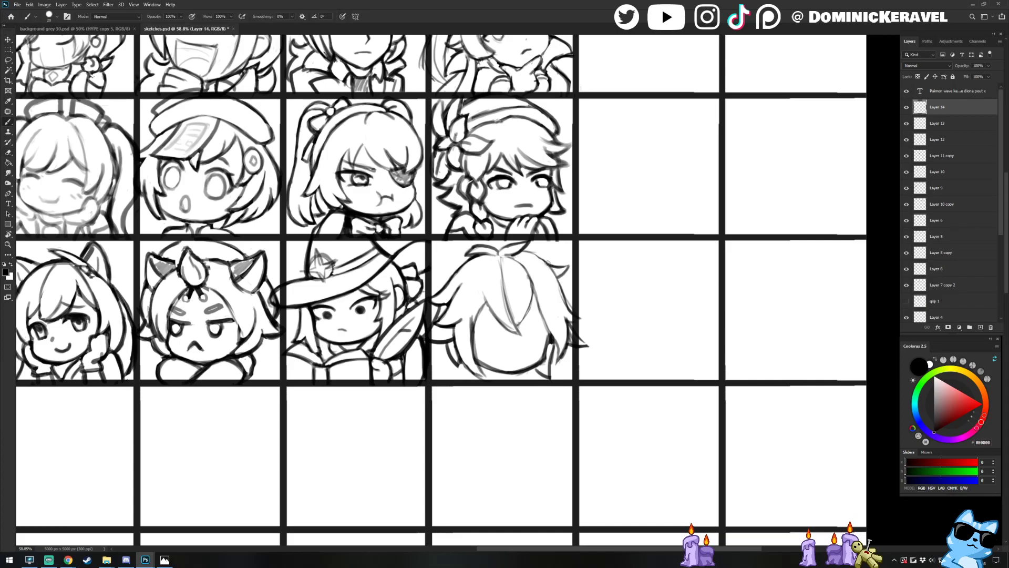
key("e")
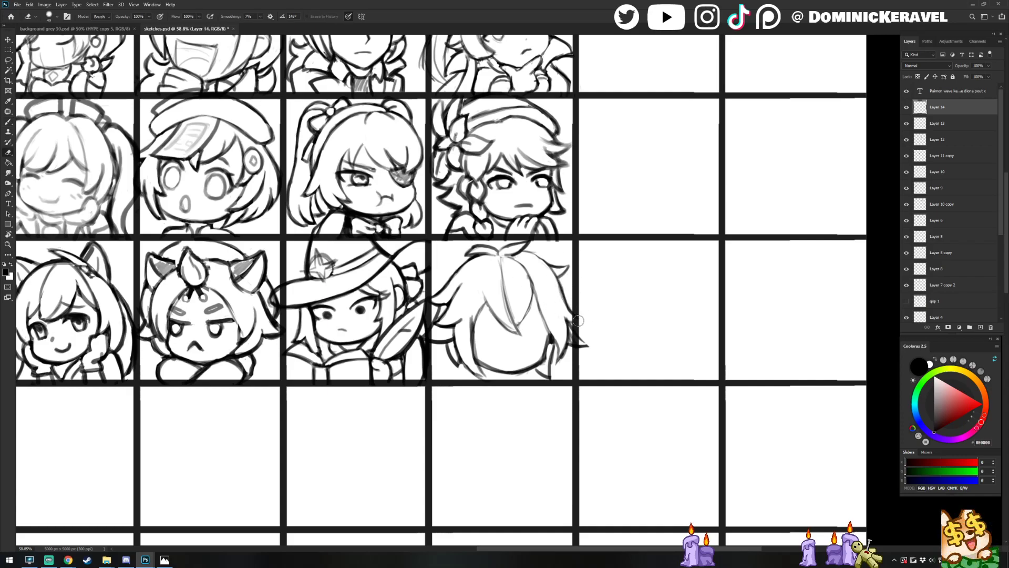
key("b")
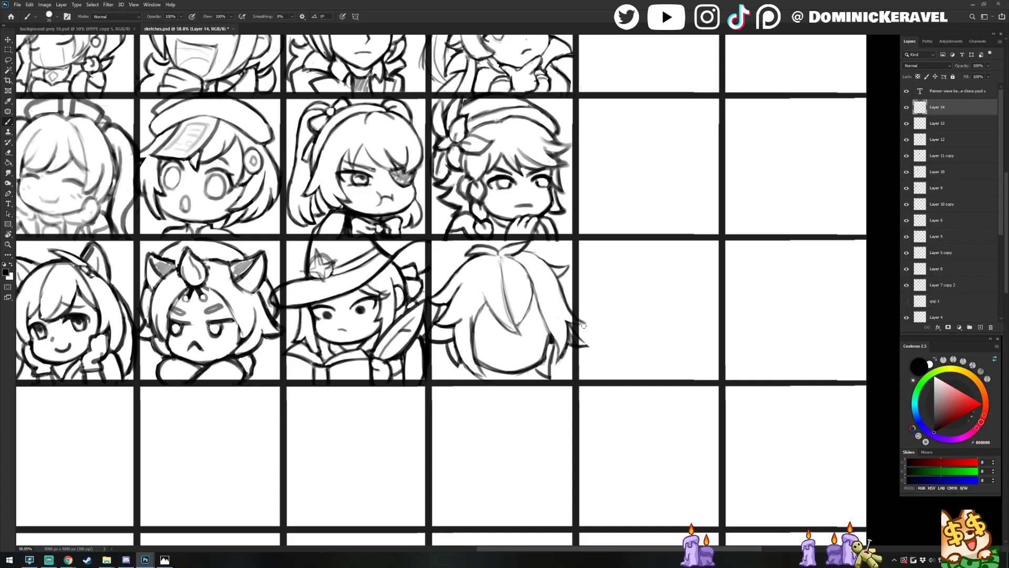
key("e")
key("b")
key("e")
key("b")
key("e")
key("b")
key("e")
key("b")
key("e")
key("b")
key("e")
key("b")
key("e")
key("b")
key("e")
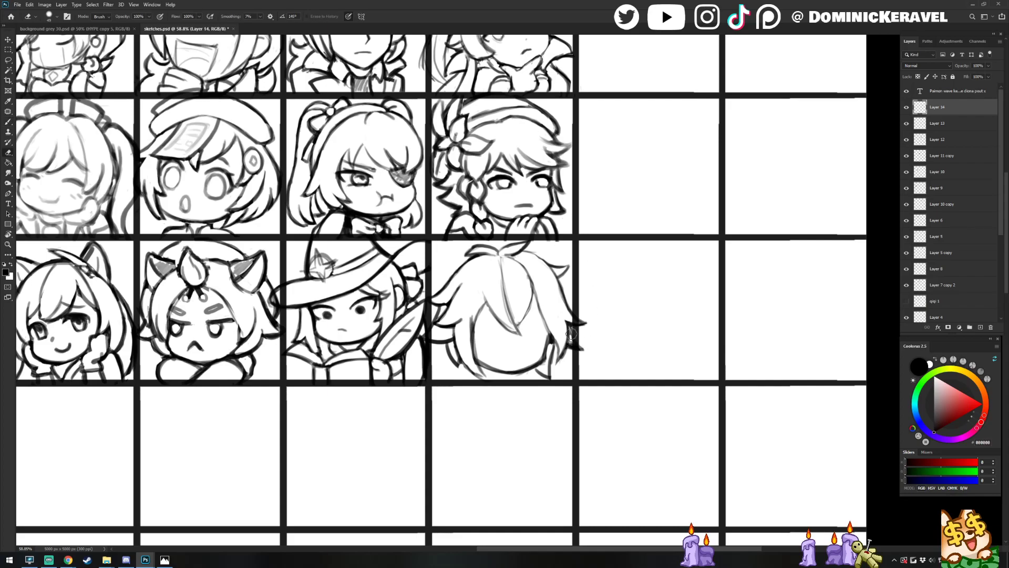
key("b")
left_click_drag(502, 261, 509, 305)
key("ctrl+z")
mouse_move(503, 263)
left_mouse_down()
mouse_move(516, 322)
mouse_move(511, 316)
left_mouse_up()
key("ctrl+z")
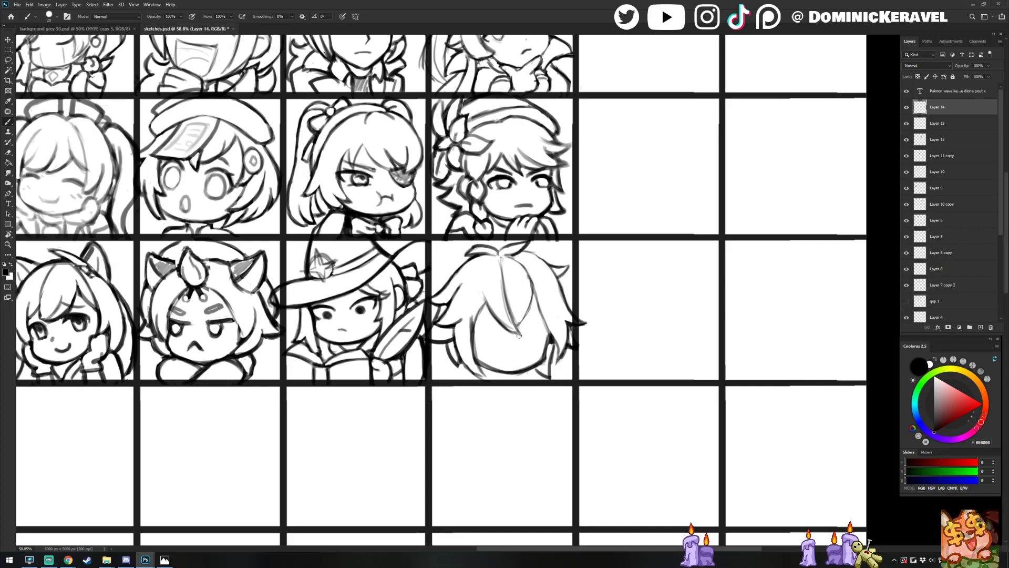
Redraw the pointed lower-right hair lock beside the jaw, erasing its surplus lines
key("v")
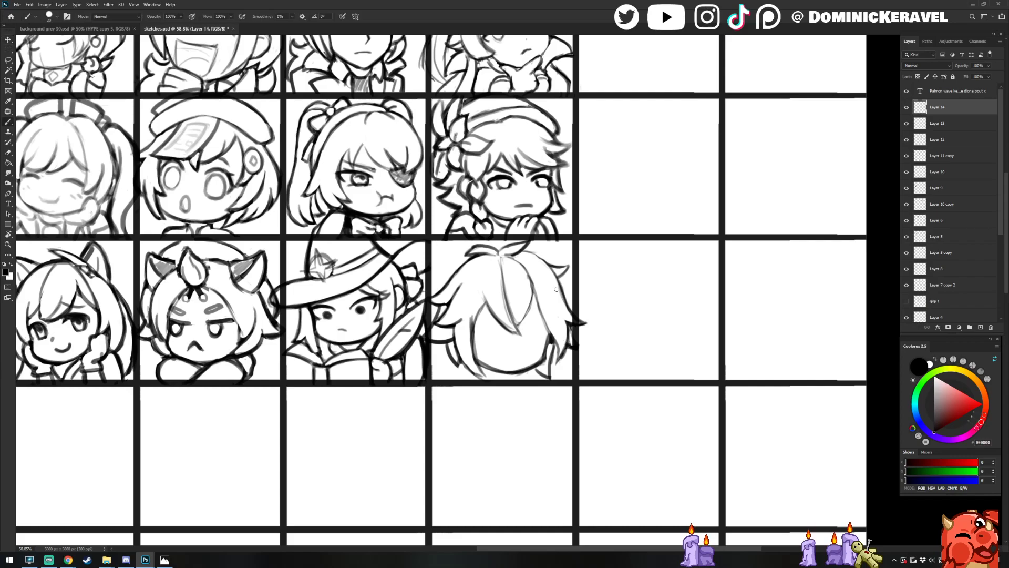
mouse_move(549, 356)
left_mouse_down()
mouse_move(546, 336)
mouse_move(543, 362)
mouse_move(549, 340)
mouse_move(540, 358)
left_mouse_up()
key("e")
key("b")
key("e")
left_click_drag(529, 269, 516, 279)
key("b")
key("v")
left_click_drag(559, 331, 529, 349)
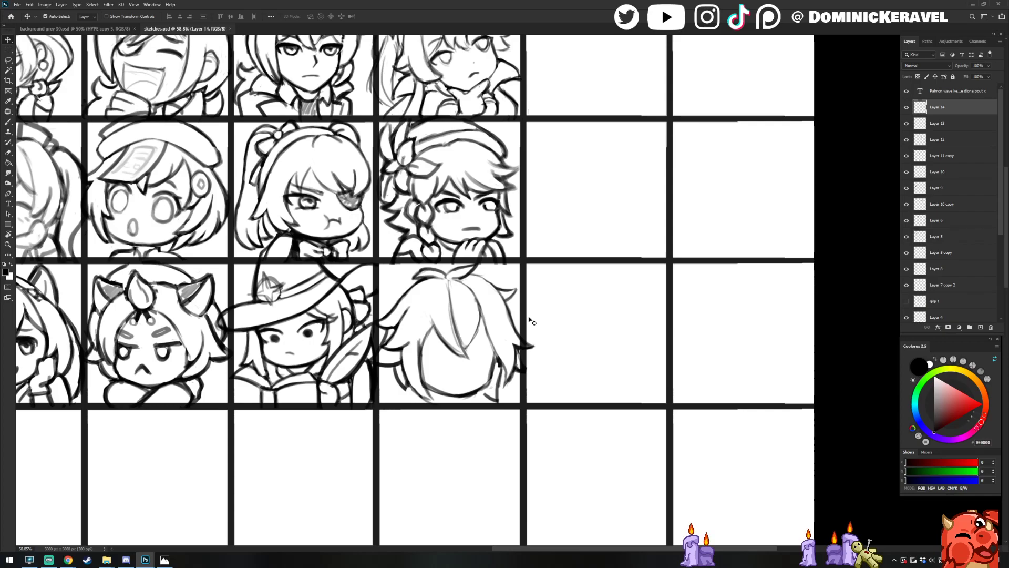
Erase the rough right cheek line and redraw the face outline along the cheek and the lower-left jaw
key("e")
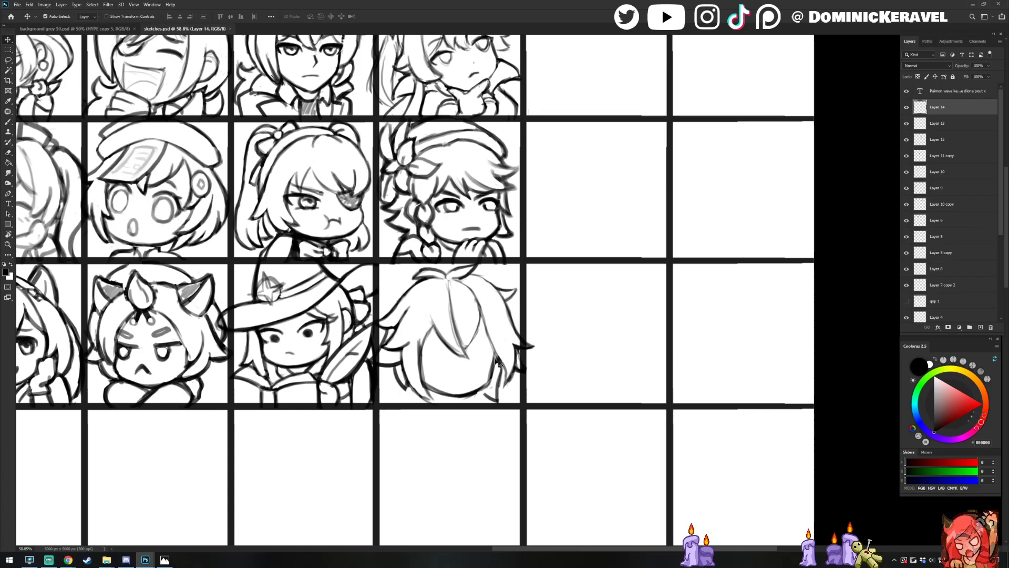
scroll(456, 293, "left", 2)
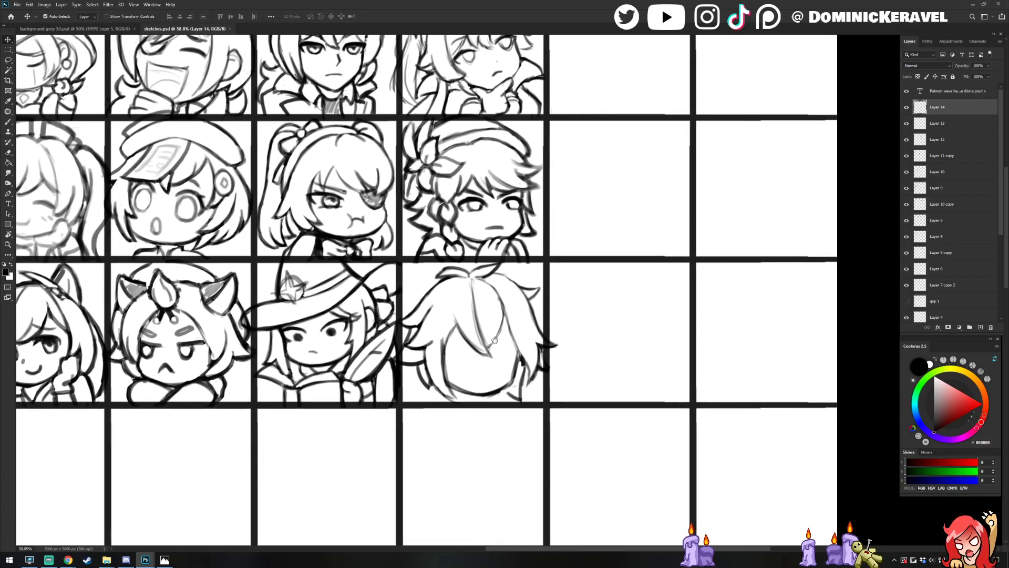
key("b")
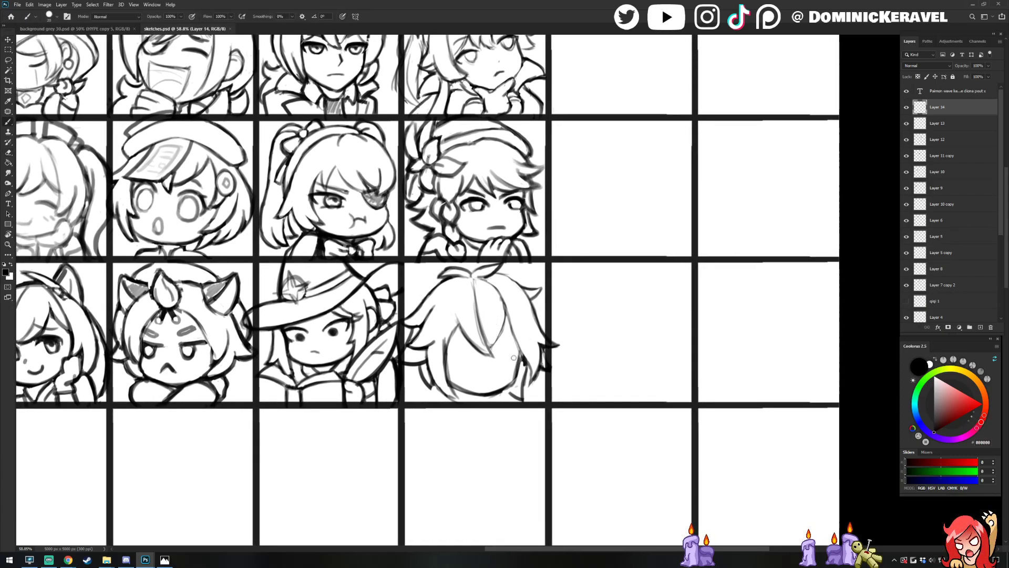
key("e")
left_click_drag(519, 355, 513, 380)
key("b")
left_click_drag(517, 366, 506, 386)
left_click_drag(448, 378, 487, 396)
key("e")
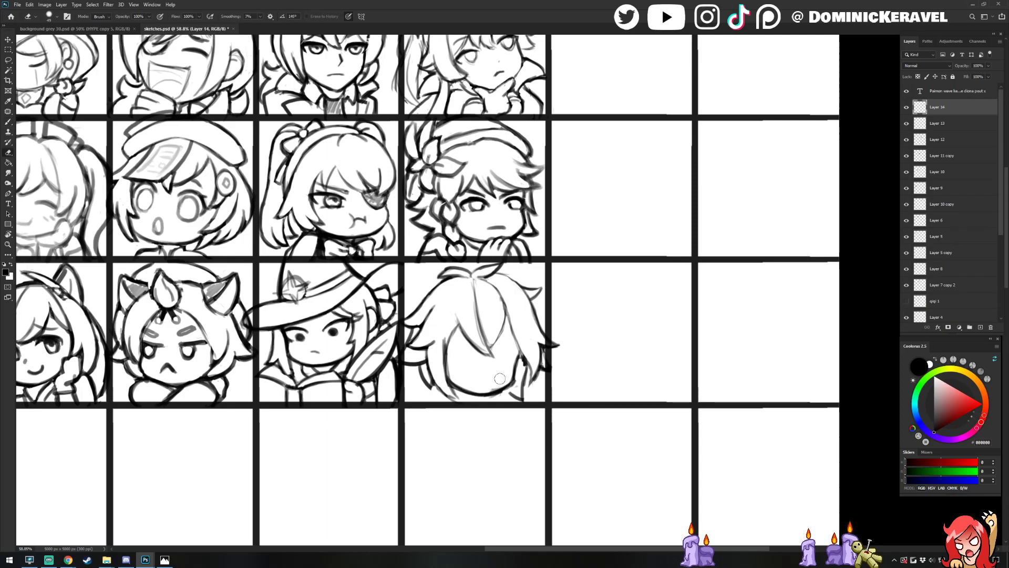
Tidy the tip of the lower-right hair lock, erasing the excess strokes around it
left_click_drag(515, 320, 542, 322)
key("b")
key("e")
left_click_drag(541, 394, 523, 395)
key("b")
key("e")
key("b")
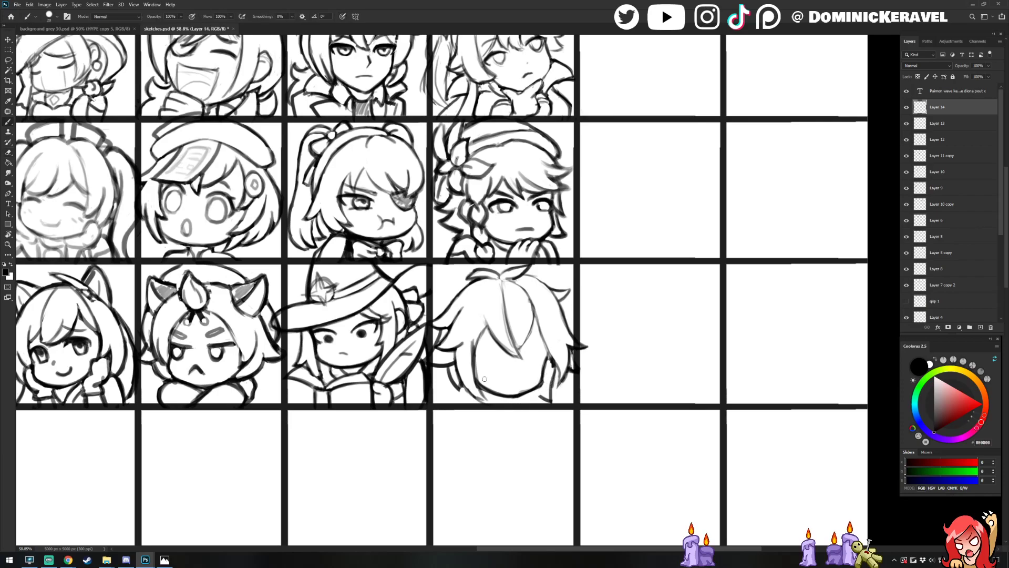
Refine the chin and lower-right jaw line of the face, alternately erasing and redrawing it
key("e")
key("b")
key("e")
key("b")
key("e")
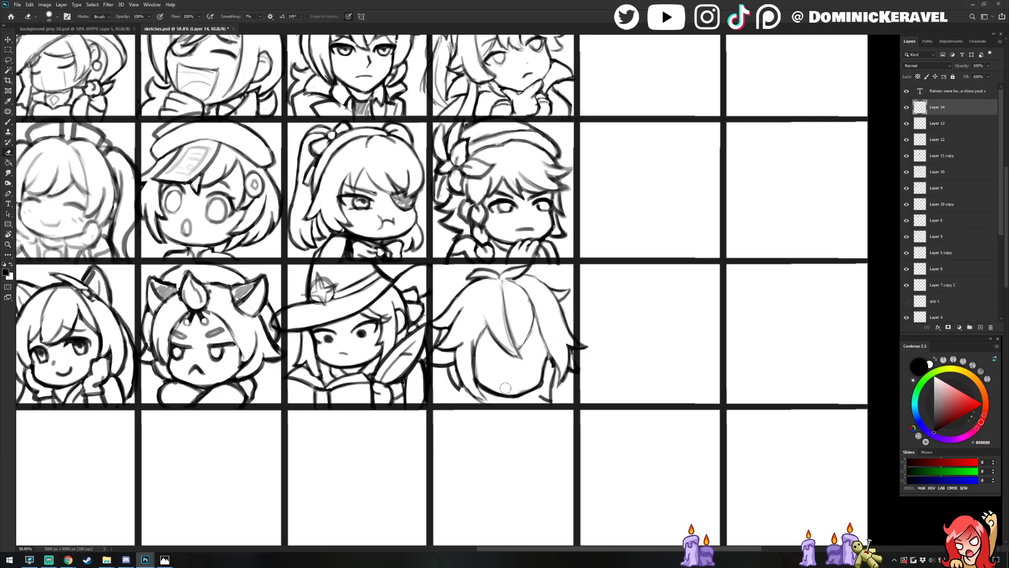
key("b")
key("e")
left_click_drag(513, 399, 538, 389)
key("b")
key("e")
key("b")
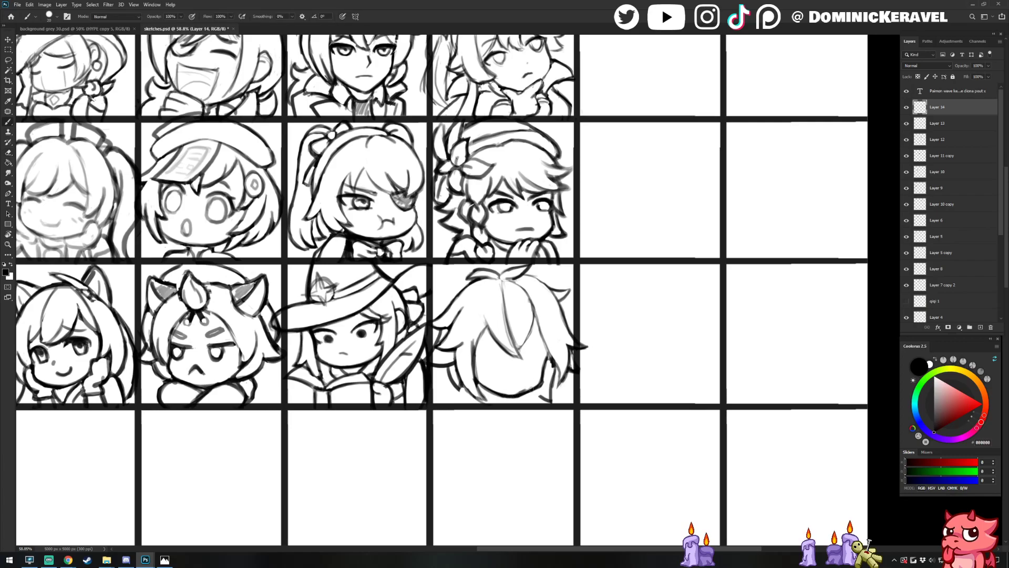
Clean up the hair lock beside the right side of the jaw and redraw the side strand above it
key("e")
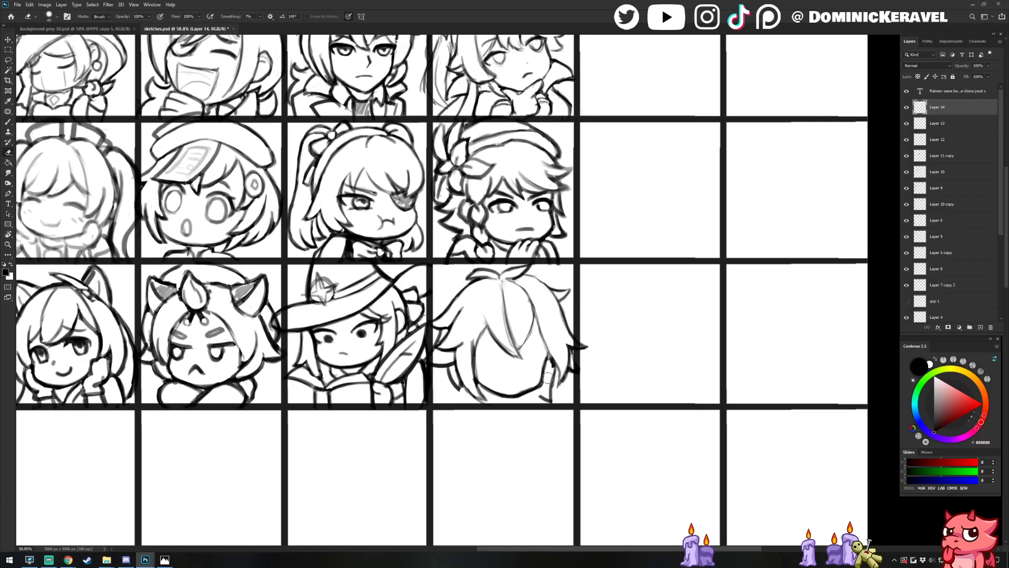
key("b")
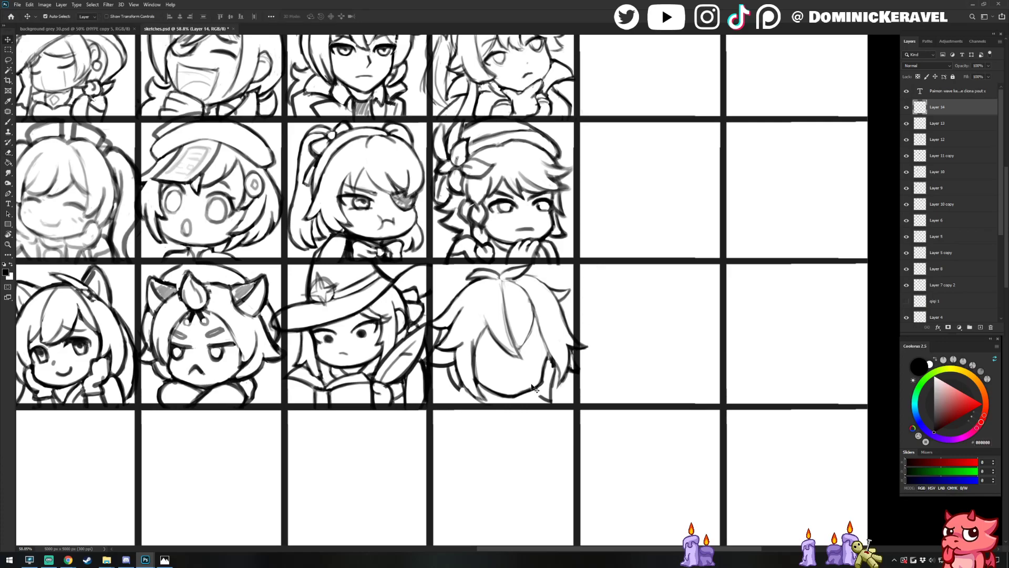
key("e")
left_click_drag(551, 383, 552, 371)
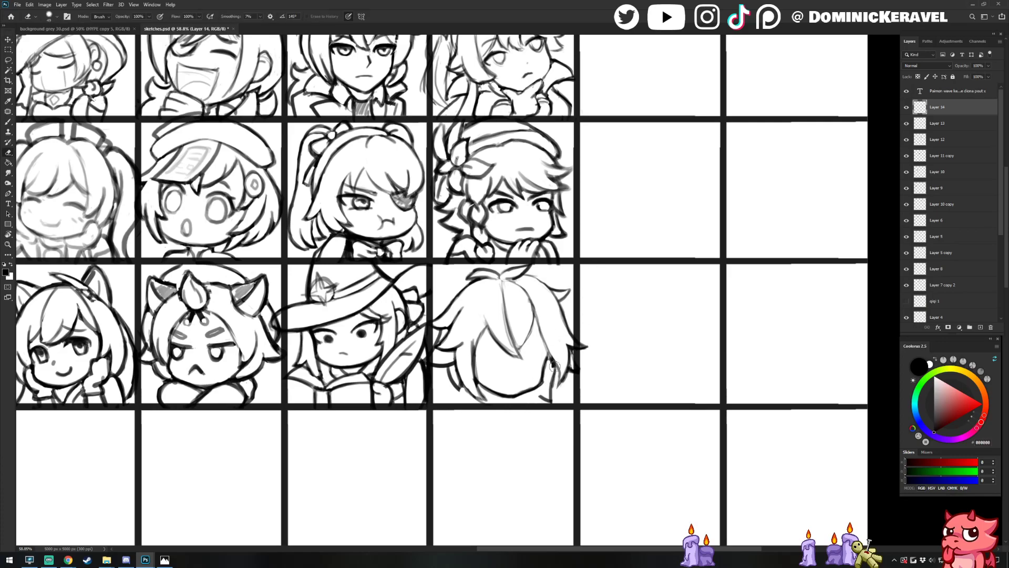
key("b")
left_click_drag(536, 319, 554, 357)
left_click_drag(535, 307, 524, 343)
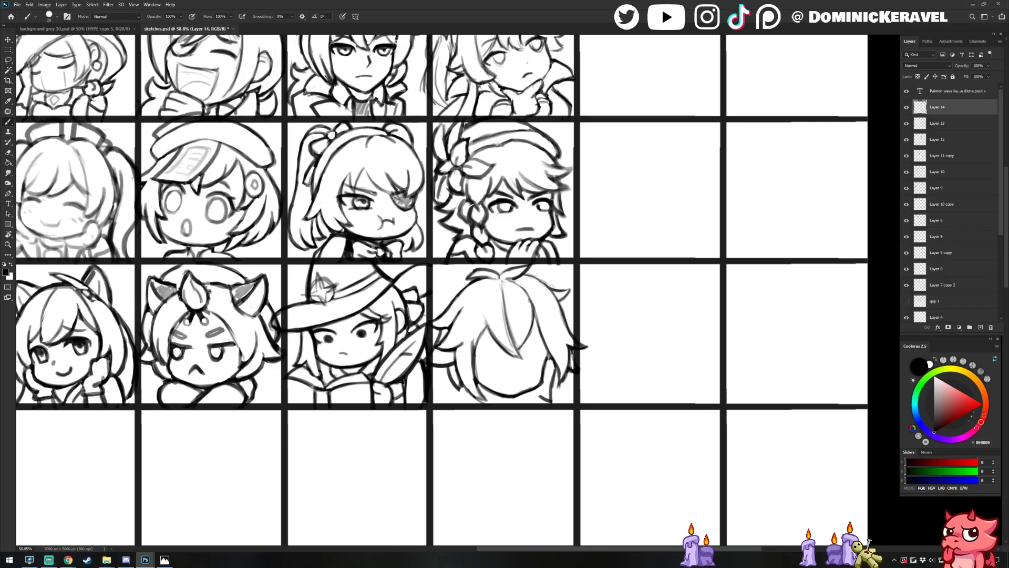
Redraw the right half of the chin line and save the document
key("e")
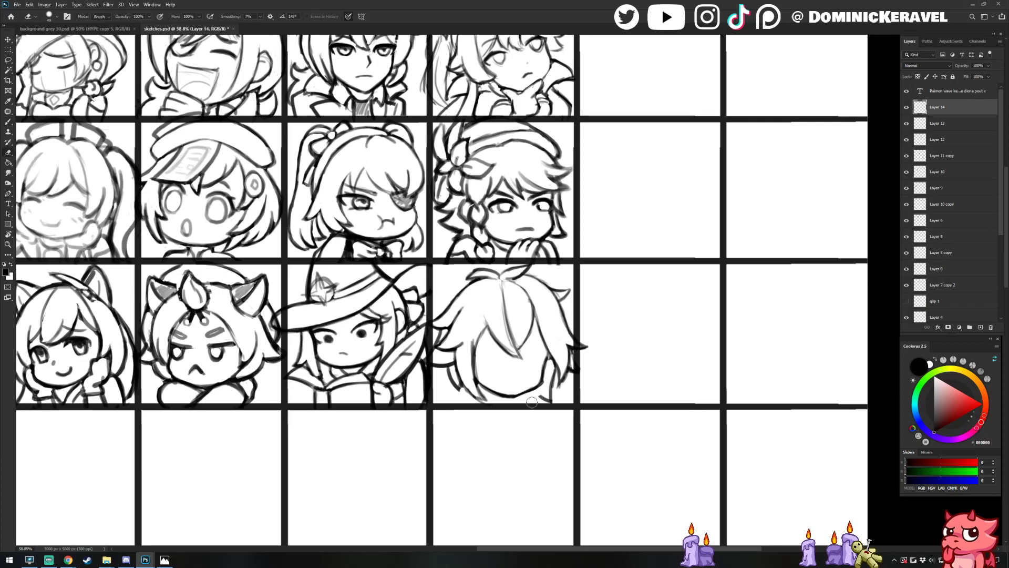
key("b")
left_click_drag(515, 397, 538, 389)
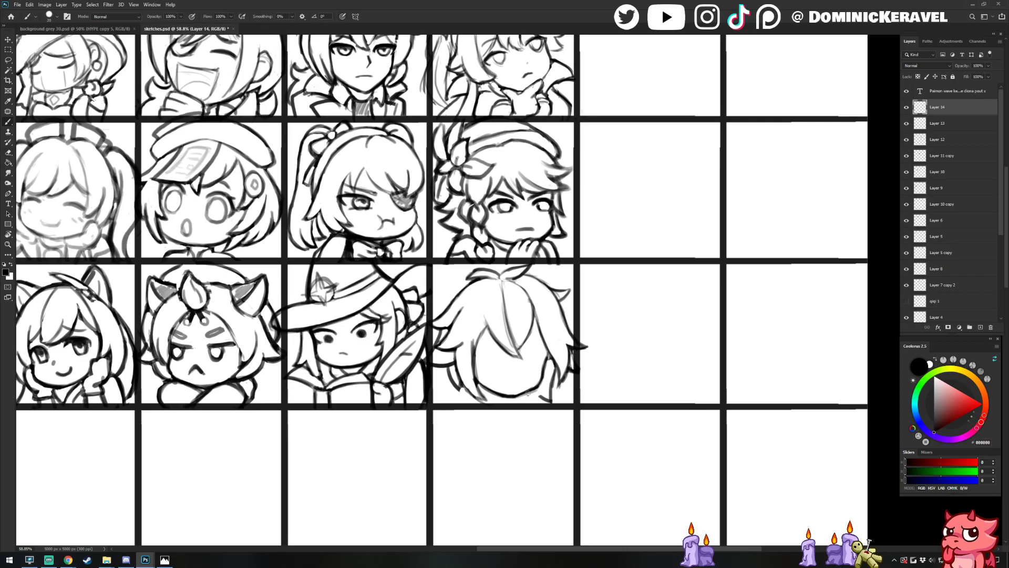
key("v")
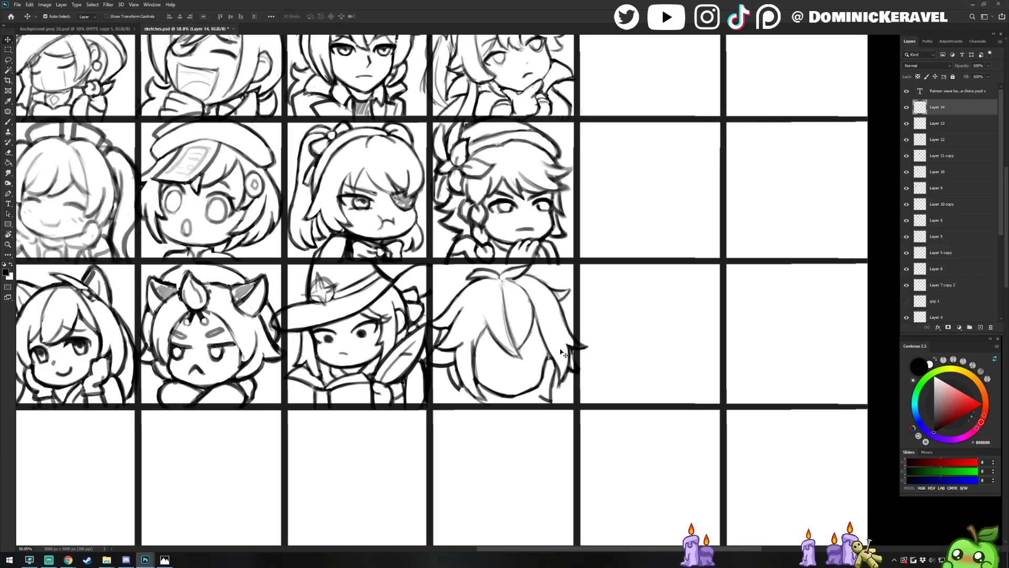
key("ctrl+s")
Erase the surplus lines at the tip of the central fringe lock and save again
key("e")
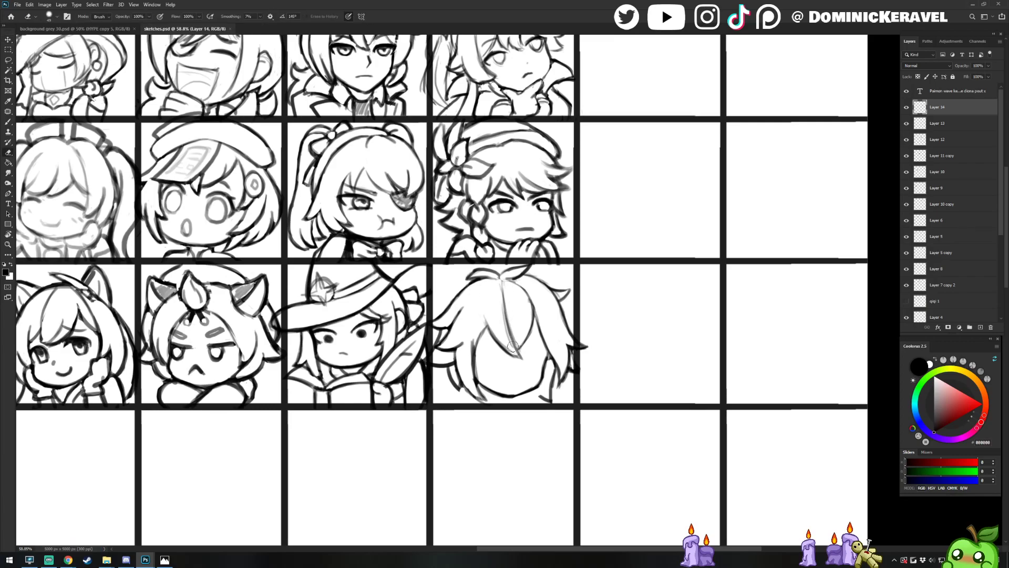
left_click_drag(507, 347, 515, 354)
key("ctrl+s")
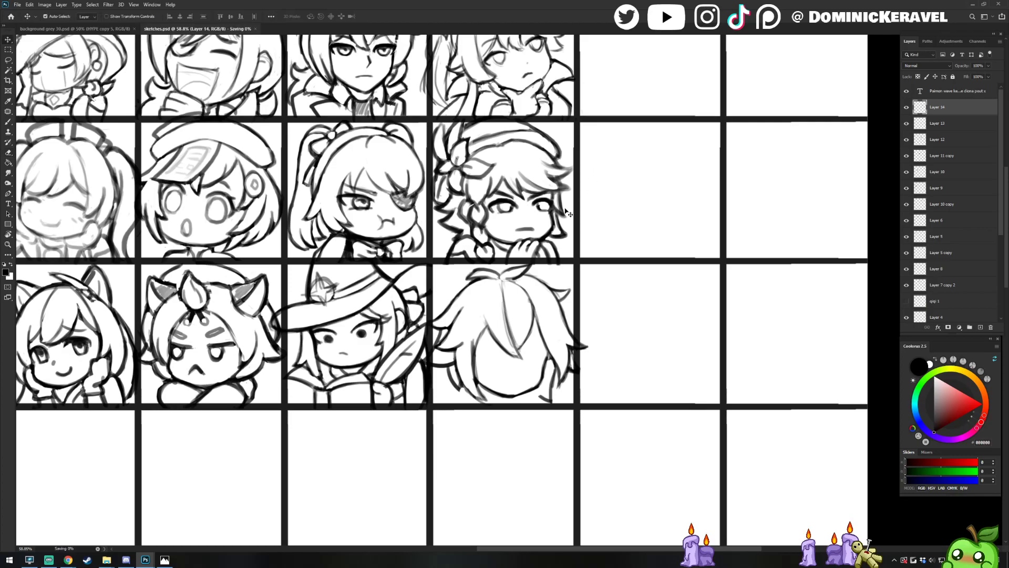
Rework the hair lock next to the right cheek, erasing and redrawing its lower tip
key("b")
key("b")
mouse_move(554, 368)
left_mouse_down()
mouse_move(547, 404)
mouse_move(535, 390)
mouse_move(547, 400)
mouse_move(560, 374)
left_mouse_up()
key("e")
key("b")
key("e")
key("b")
key("e")
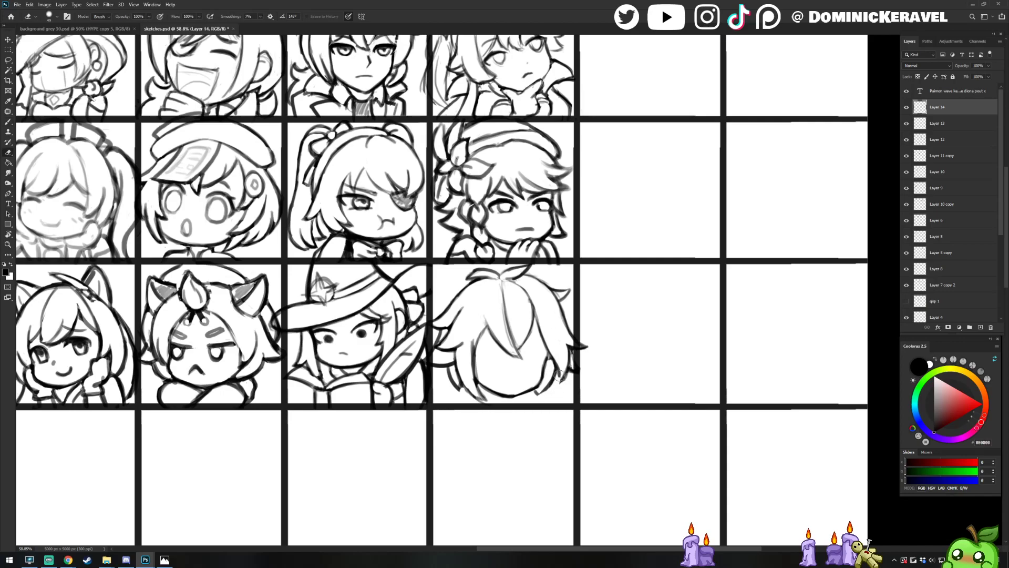
Tidy the strand beside the right cheek and shift the head sketch slightly left within its cell
key("v")
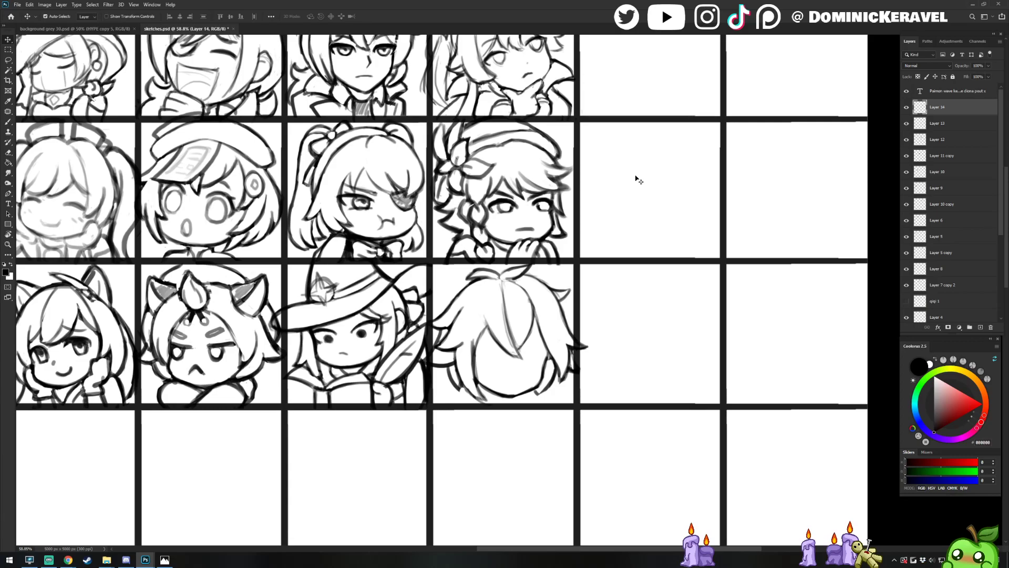
key("e")
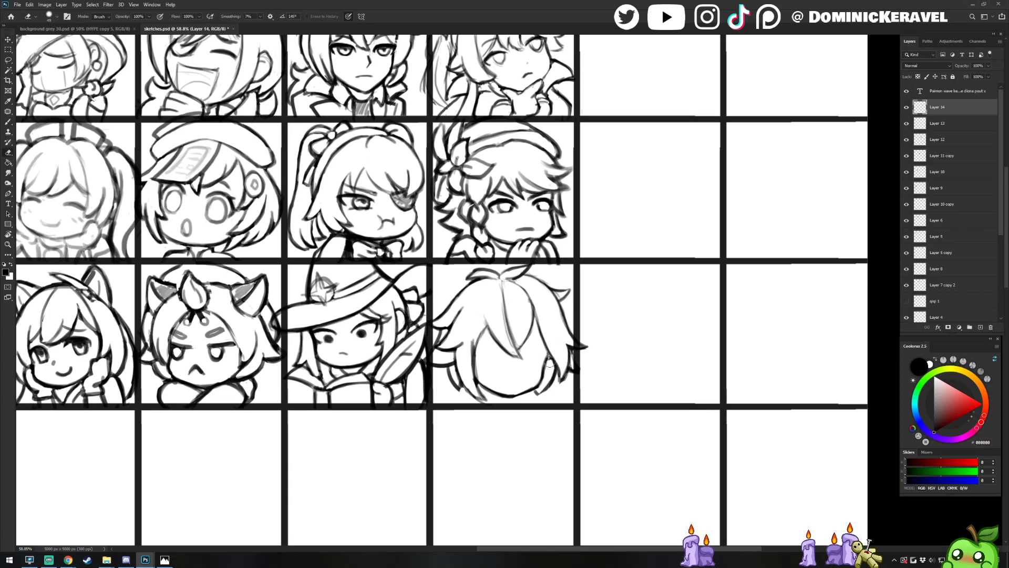
key("b")
key("e")
key("v")
left_click_drag(574, 353, 565, 352)
key("b")
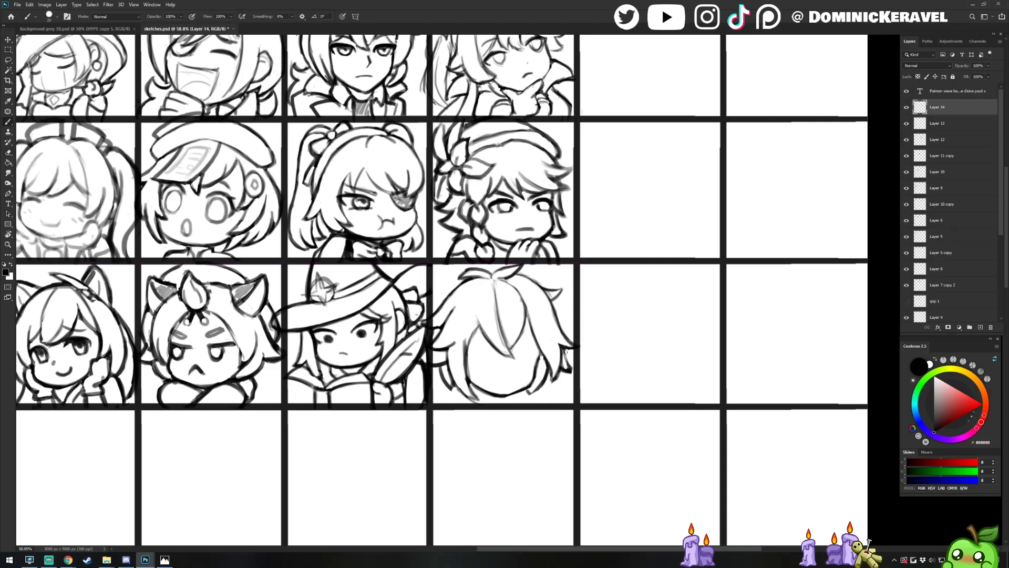
Reshape the spiky hair tips on the head's right edge with darker, cleaner lines
key("e")
key("b")
key("e")
key("b")
key("e")
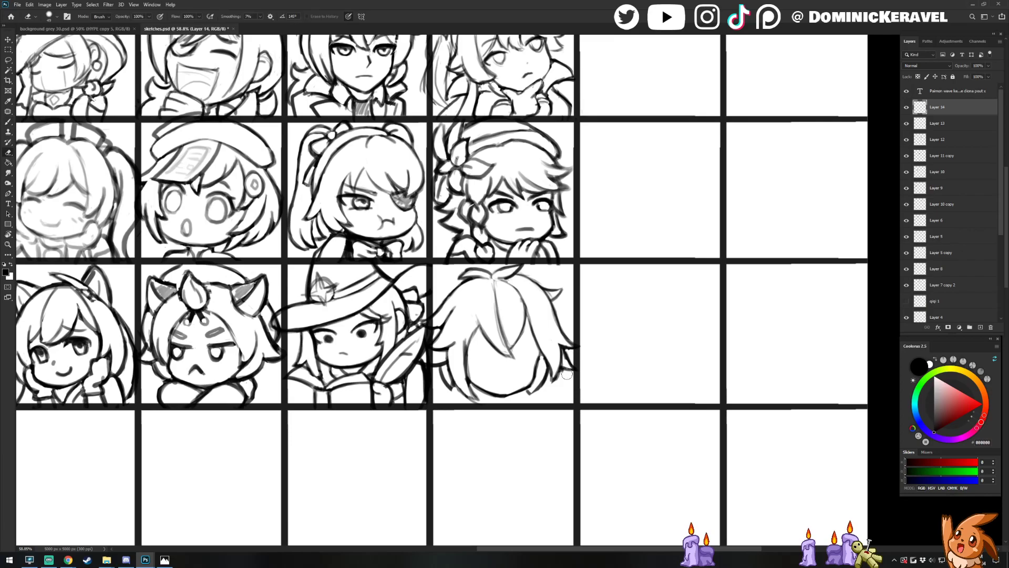
key("b")
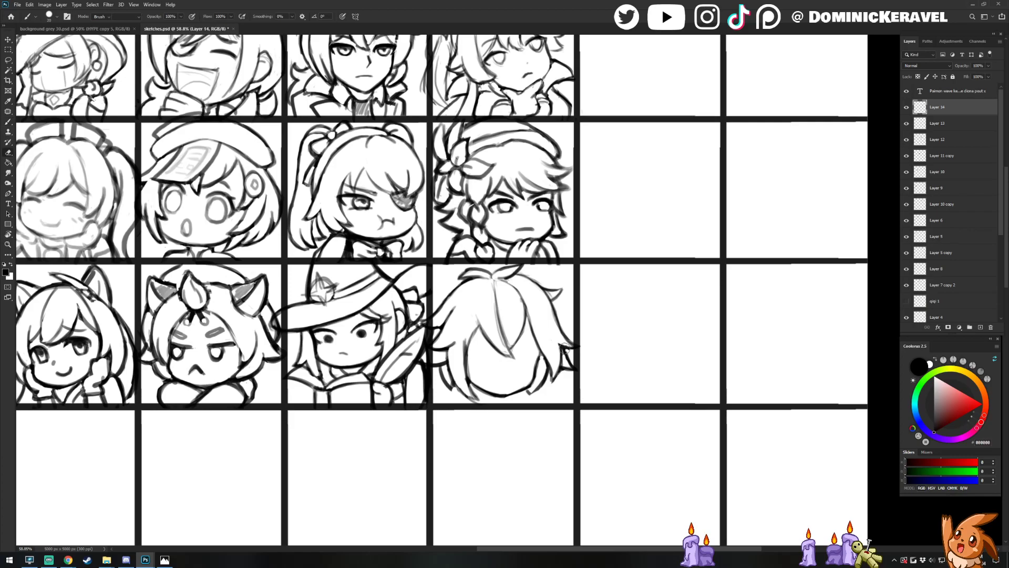
Shift the head sketch slightly right and clean up the central parting strand of the fringe
key("v")
left_click_drag(554, 303, 559, 303)
key("e")
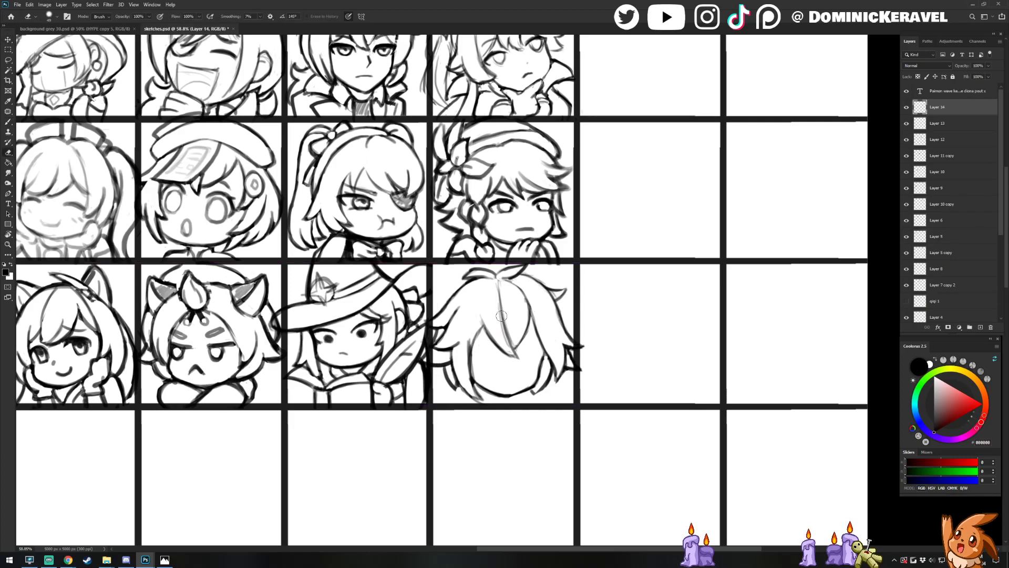
key("b")
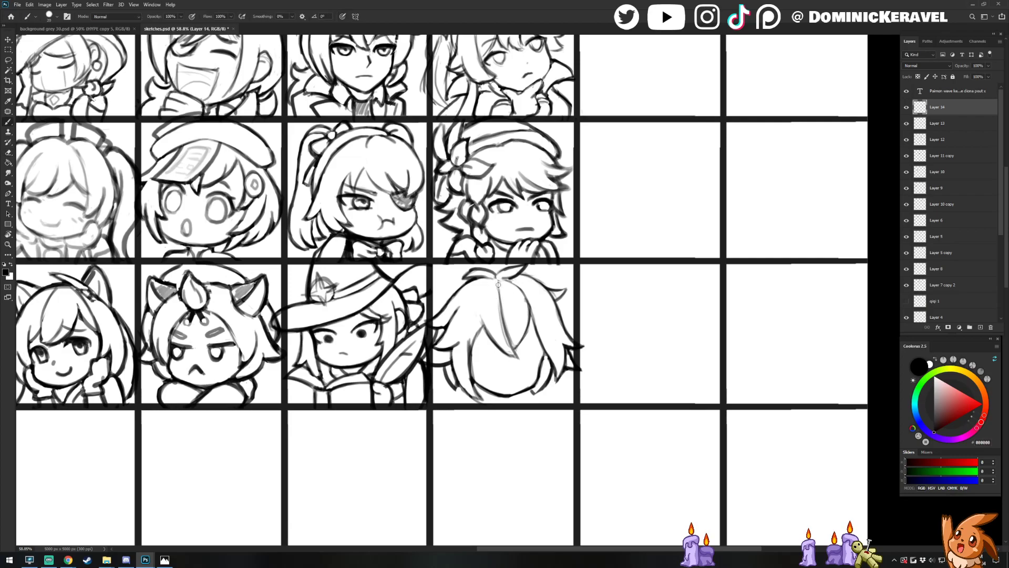
key("e")
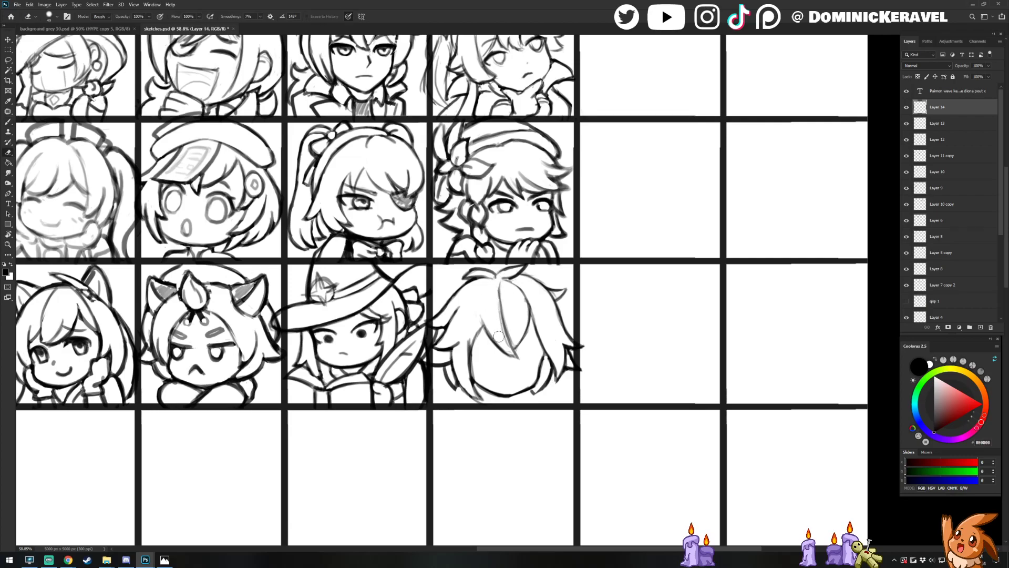
key("b")
key("e")
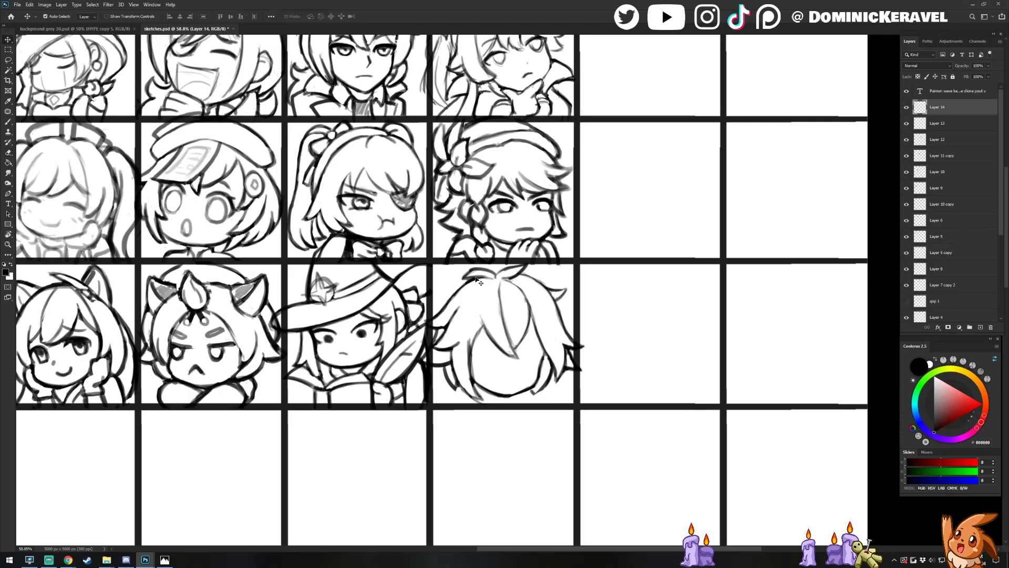
Nudge the head sketch further right and tidy the pointed lower-left hair lock beside the jaw
key("v")
left_click_drag(483, 271, 488, 272)
key("b")
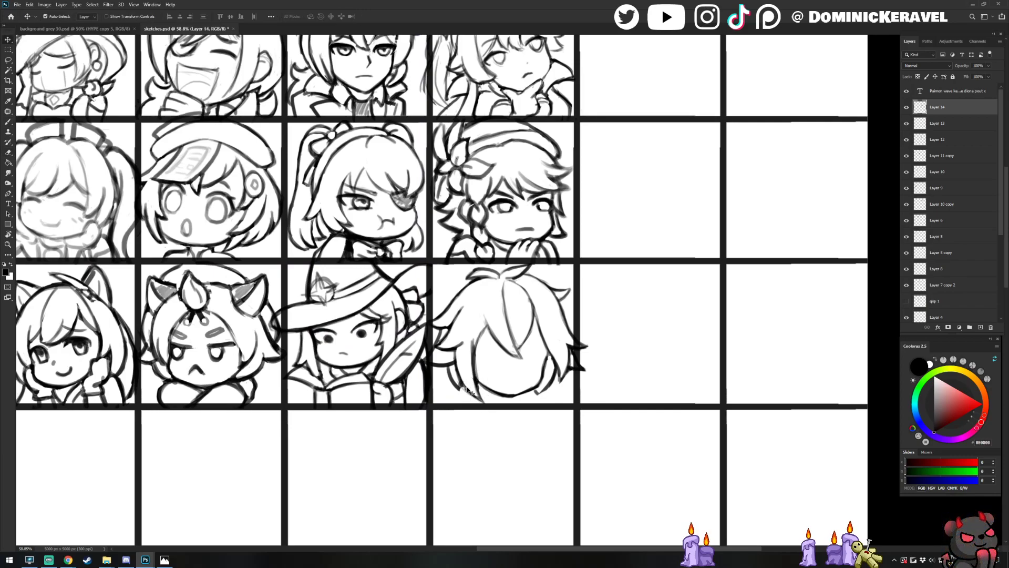
key("v")
key("e")
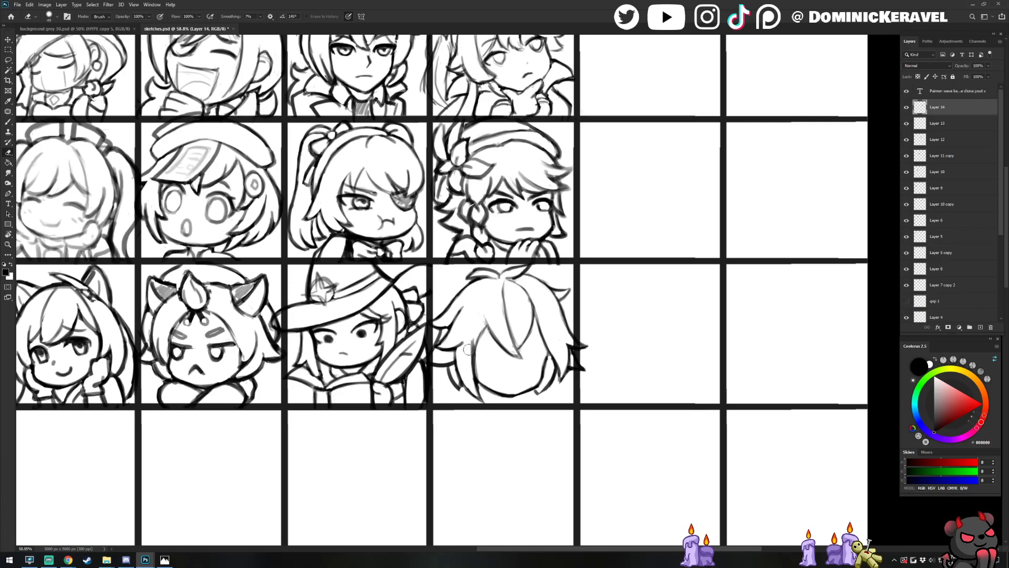
key("v")
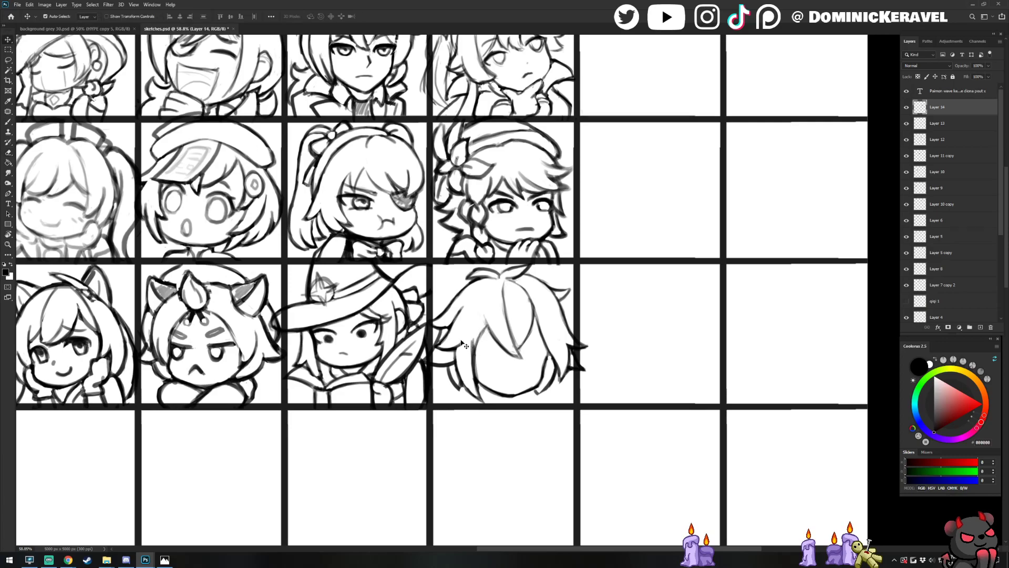
key("b")
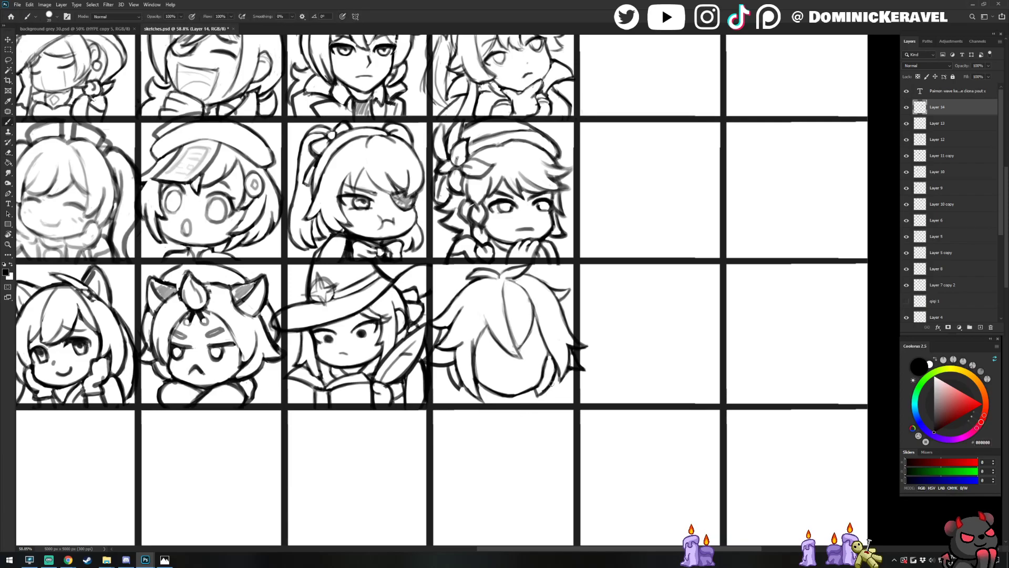
Redraw the left edge of the central fringe lock down to its tip and save the document
key("v")
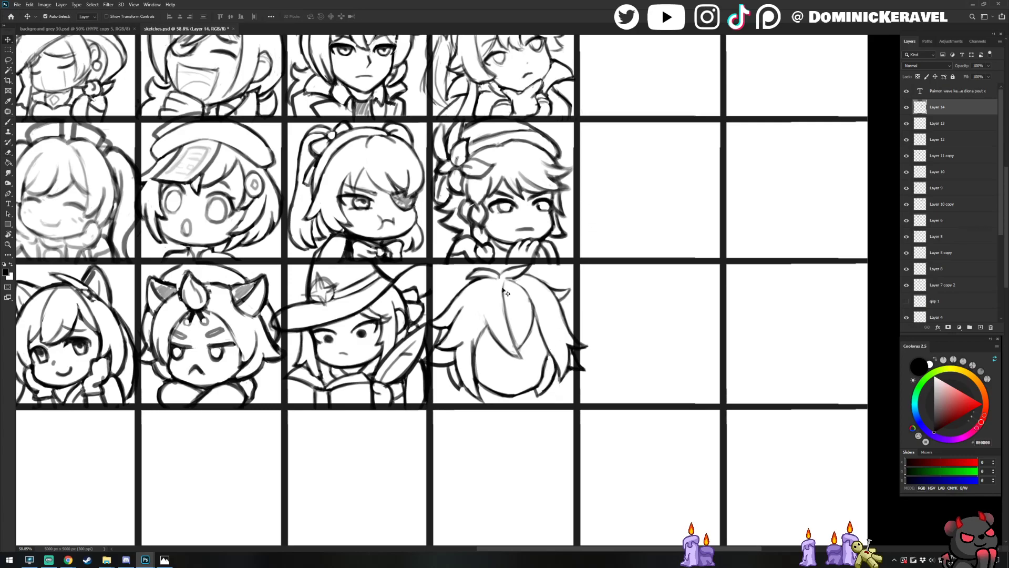
key("b")
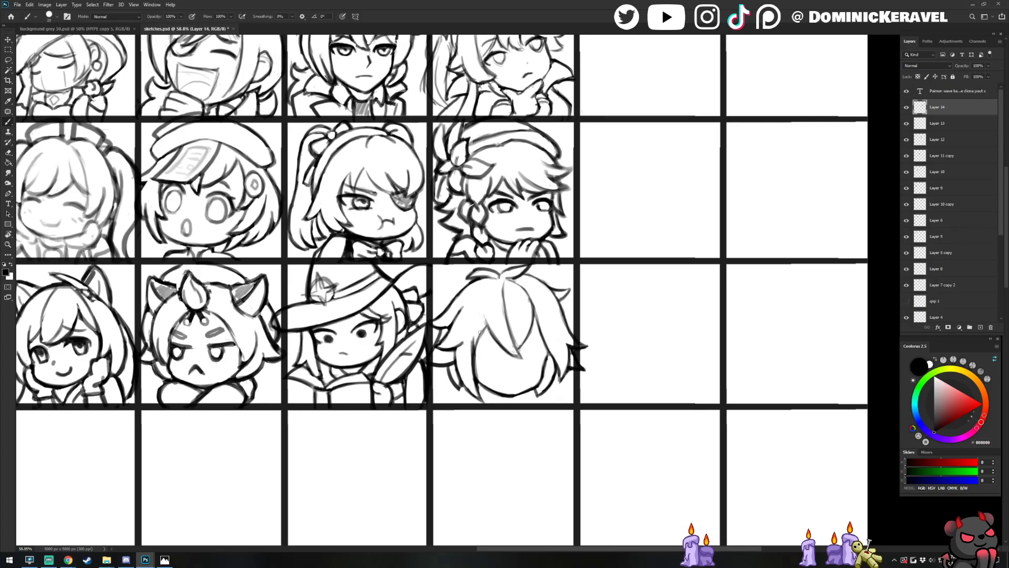
left_click_drag(484, 319, 521, 358)
key("v")
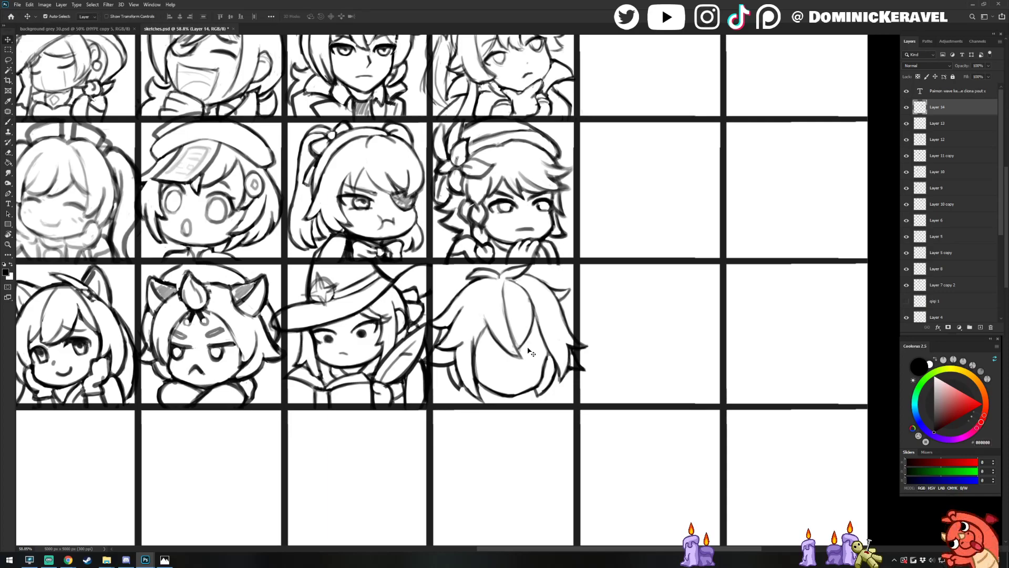
key("b")
key("v")
key("ctrl+s")
Add a new layer above the head sketch and draw the upper eyelid lines of both eyes
mouse_move(596, 282)
left_mouse_down()
mouse_move(626, 225)
mouse_move(560, 238)
left_mouse_up()
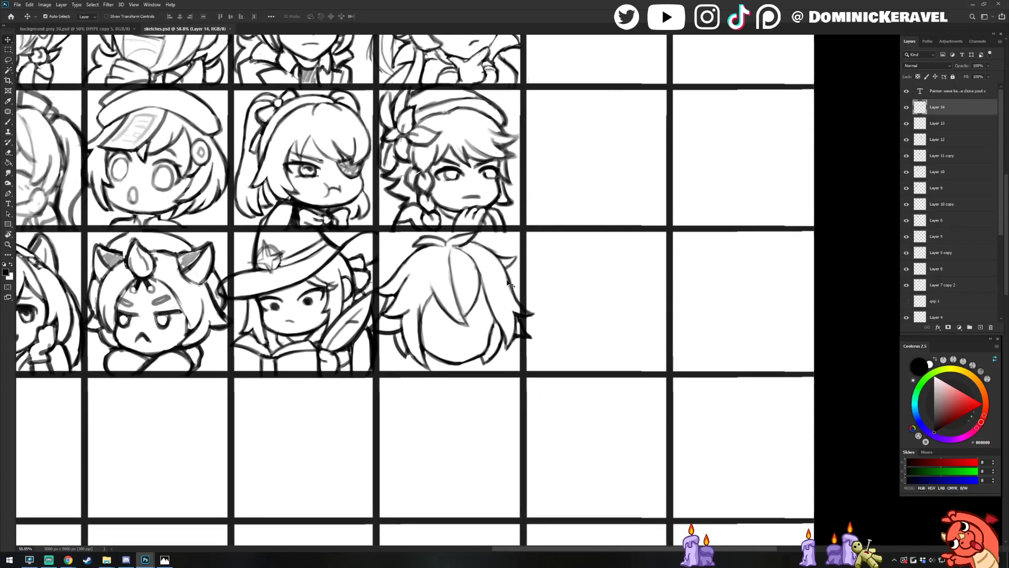
key("ctrl+shift+n")
key("Return")
key("b")
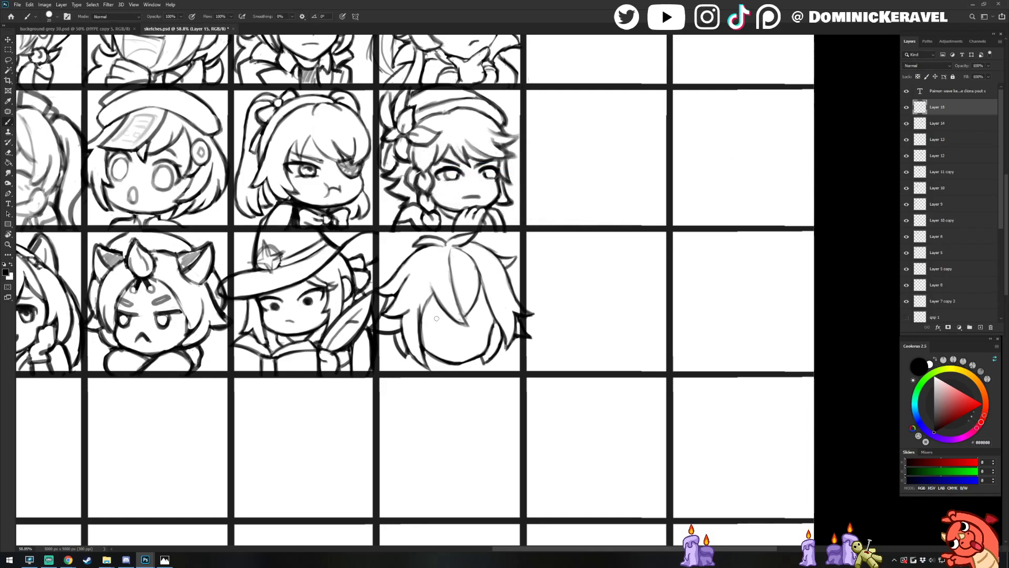
mouse_move(450, 323)
left_mouse_down()
mouse_move(428, 323)
mouse_move(487, 321)
left_mouse_up()
left_click_drag(469, 321, 489, 322)
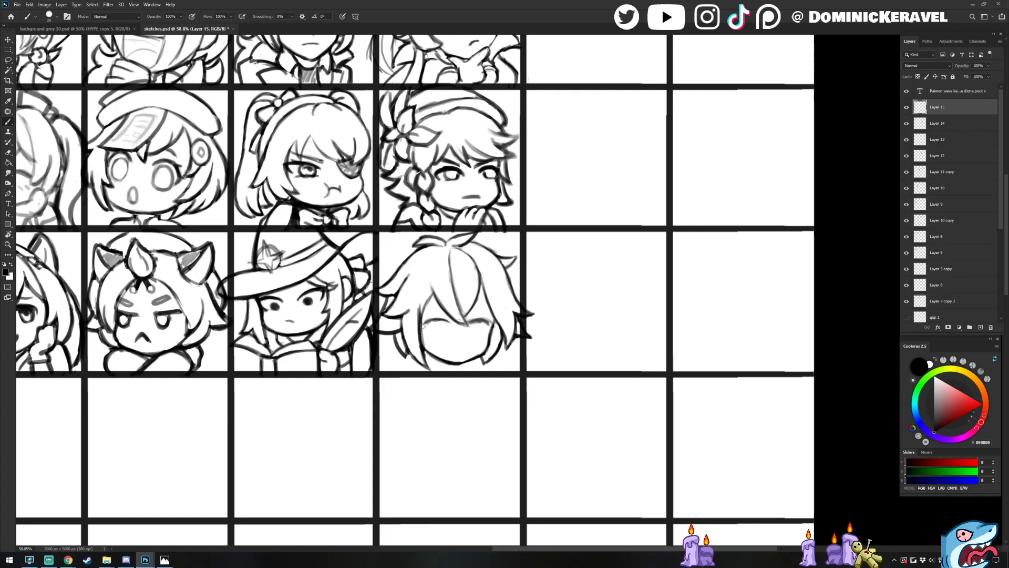
Rework the eyelid lines by erasing and redrawing, and sketch the irises beneath them
left_click_drag(426, 325, 469, 324)
key("ctrl+z")
key("e")
key("b")
key("e")
key("b")
key("e")
mouse_move(483, 324)
left_mouse_down()
mouse_move(471, 326)
mouse_move(492, 324)
left_mouse_up()
key("b")
key("e")
key("b")
left_click_drag(480, 327, 441, 331)
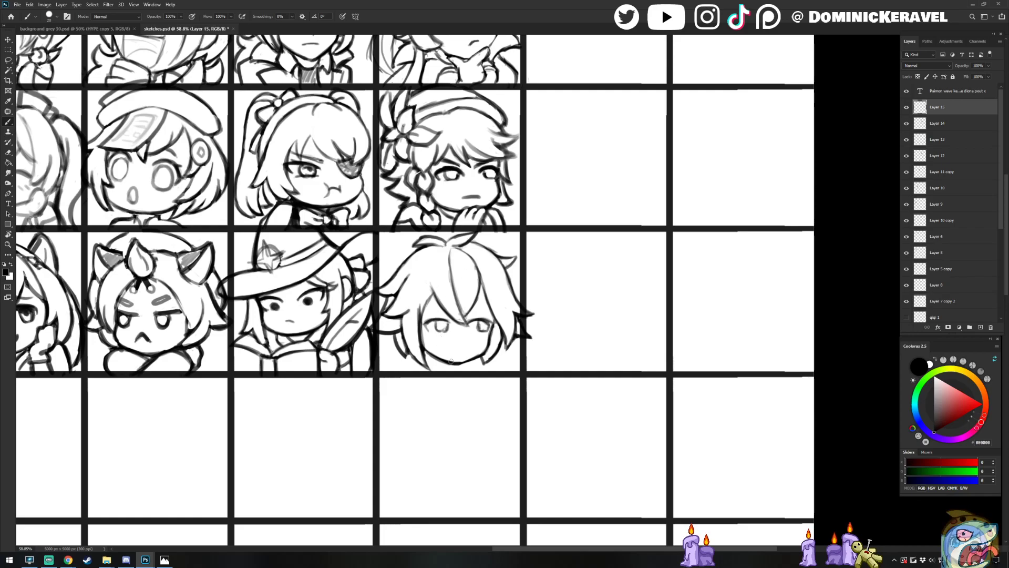
Darken the right eye by drawing its pupil inside the iris
key("v")
key("b")
left_click_drag(478, 325, 484, 332)
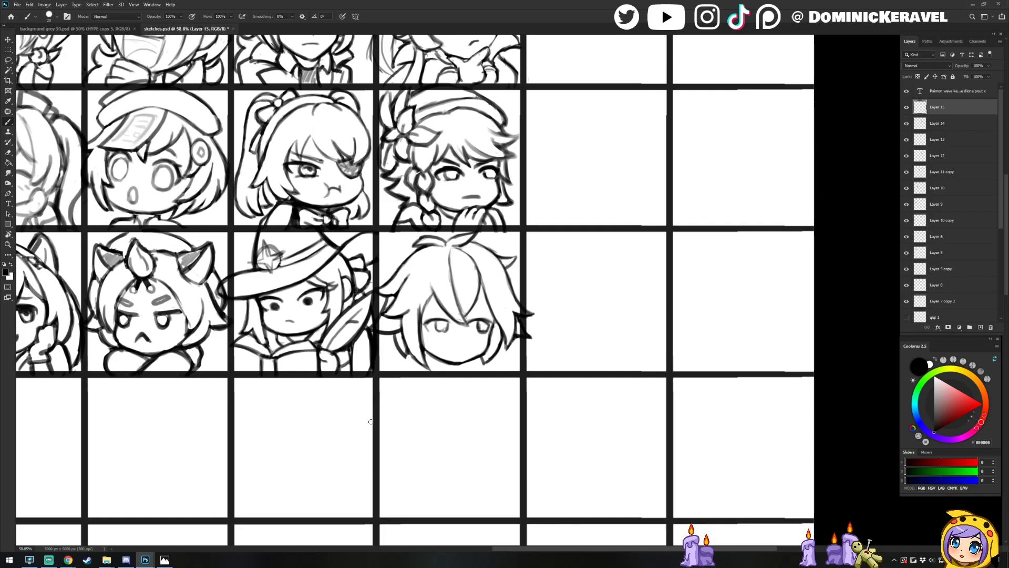
On the hair sketch layer, erase and redraw the left edge of the central fringe lock down from the parting
left_click(450, 263, "ctrl")
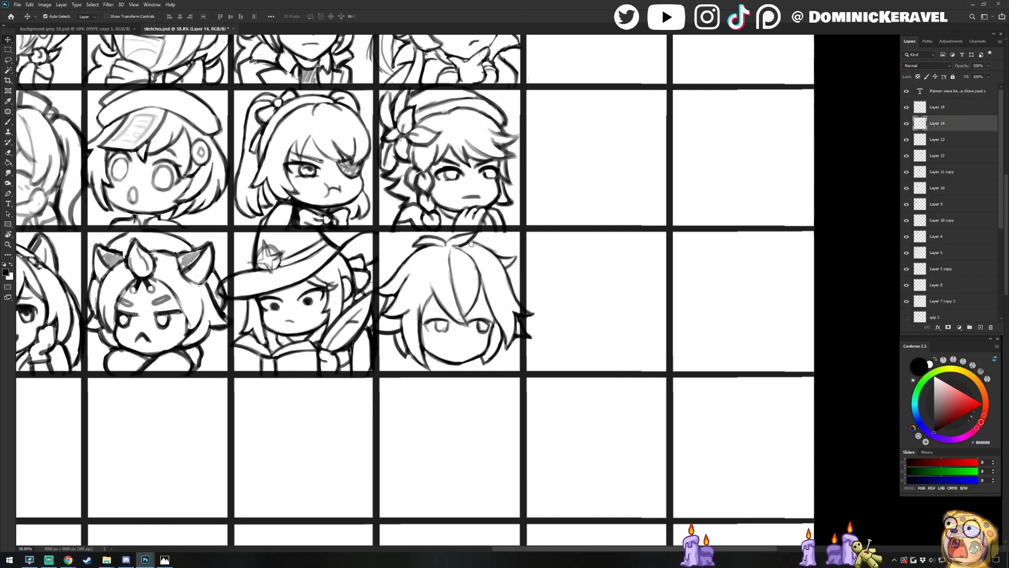
left_click_drag(447, 291, 438, 267)
key("e")
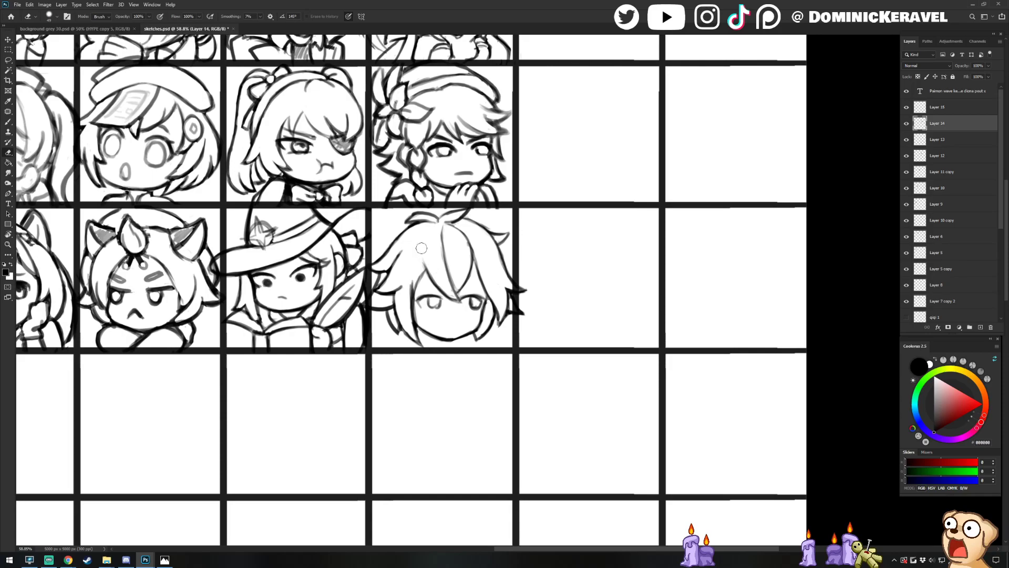
left_click_drag(440, 228, 448, 276)
key("b")
key("e")
key("b")
key("b")
key("v")
key("e")
key("v")
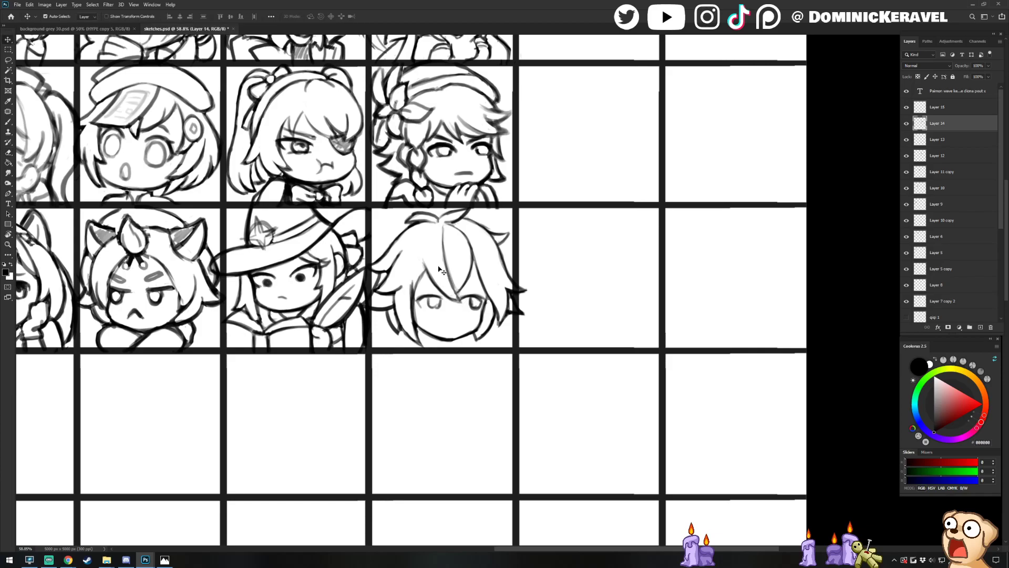
key("b")
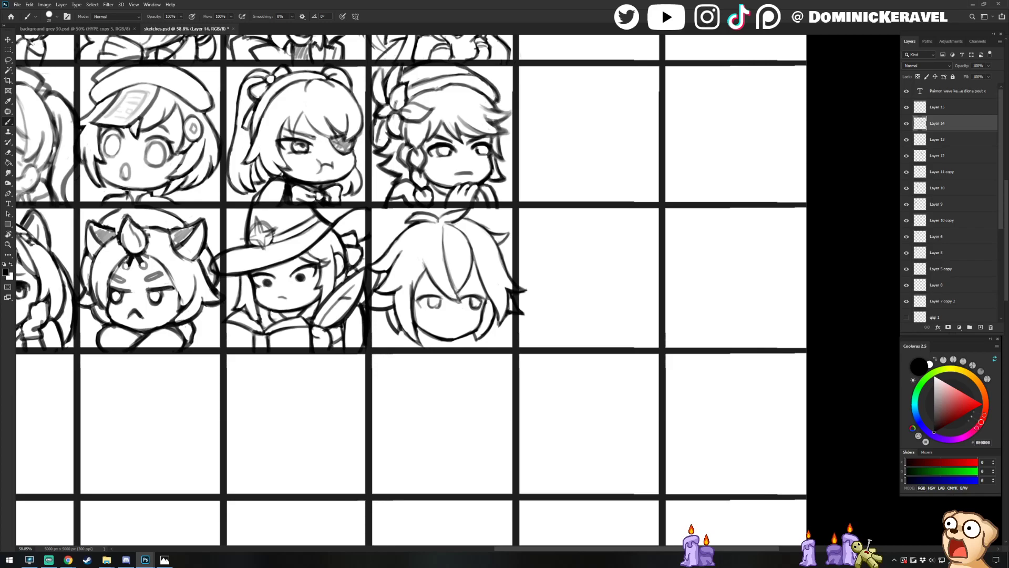
key("v")
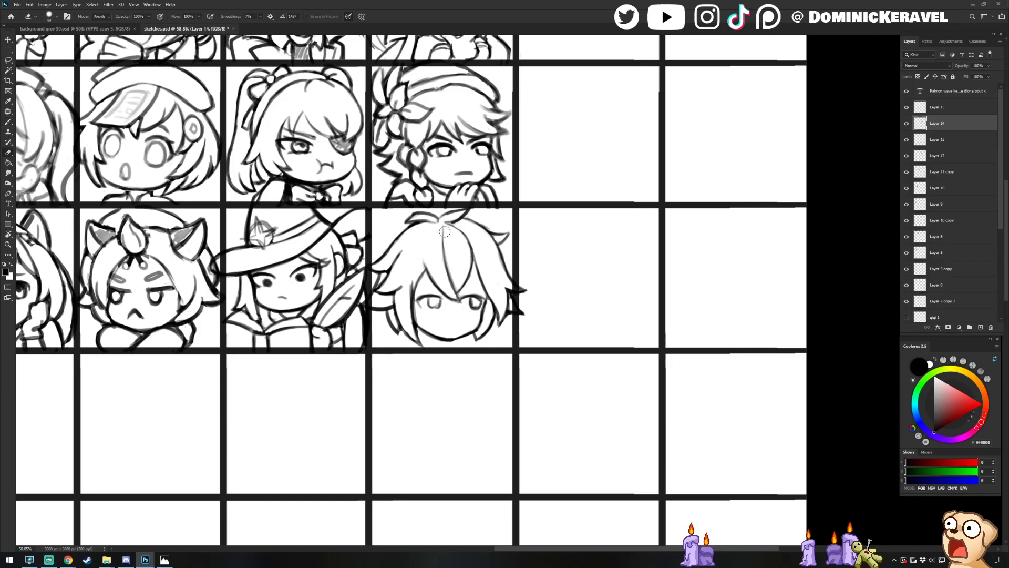
key("e")
Switch to the eye layer above and touch up the left eye by erasing and redrawing its eyelid line
key("alt+bracketright")
left_click_drag(474, 303, 476, 304)
key("b")
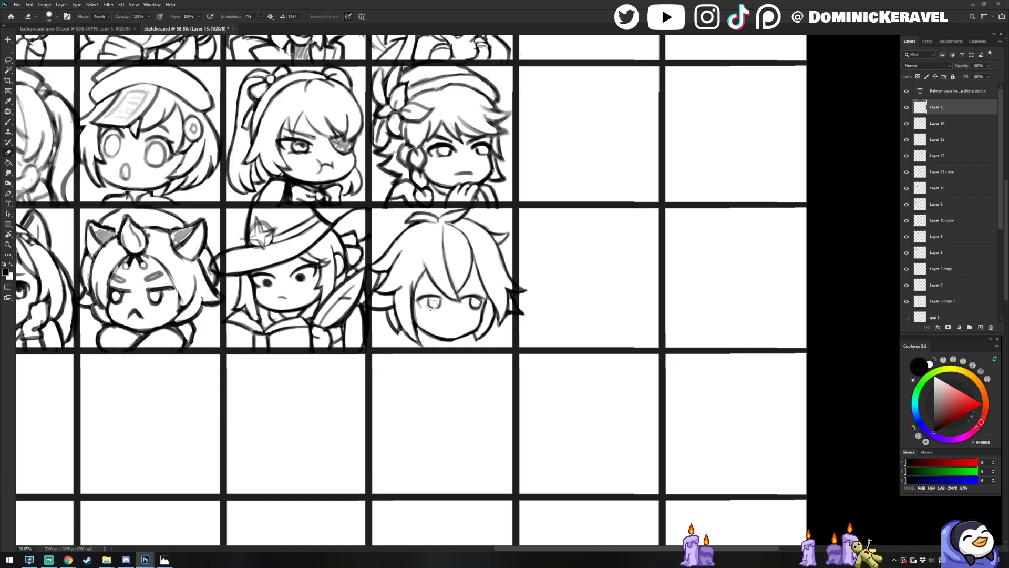
key("e")
left_click_drag(424, 293, 430, 294)
key("b")
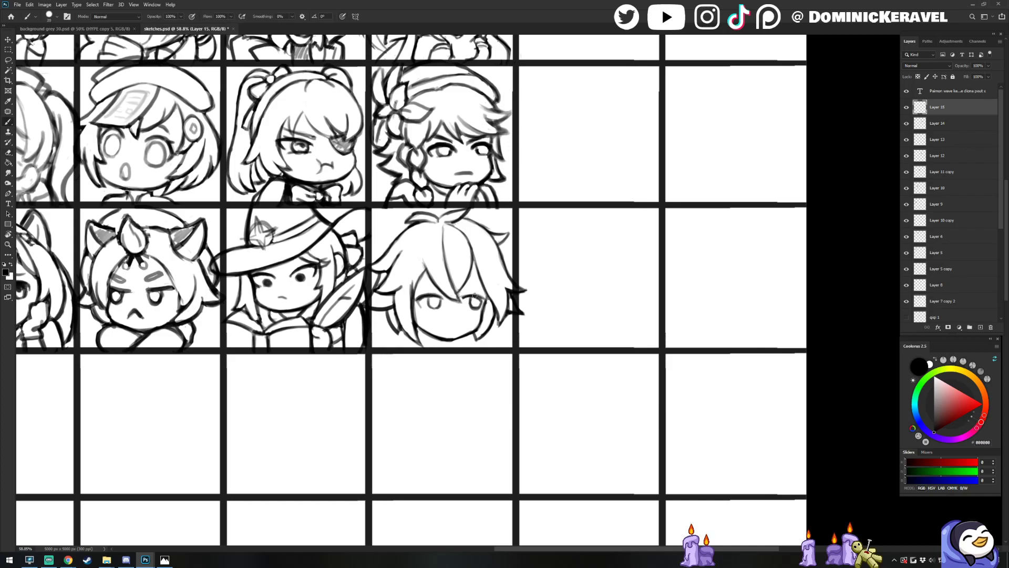
Erase the dark pupil of the right eye, redraw its iris as a clean outline, and save the document
key("e")
key("b")
key("e")
left_click_drag(472, 297, 476, 302)
key("b")
key("e")
key("v")
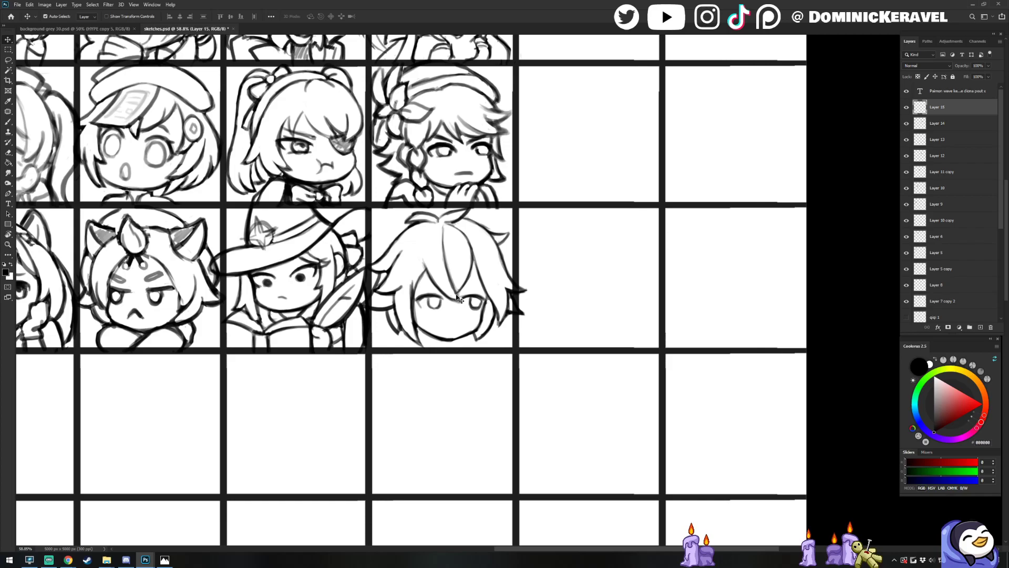
key("b")
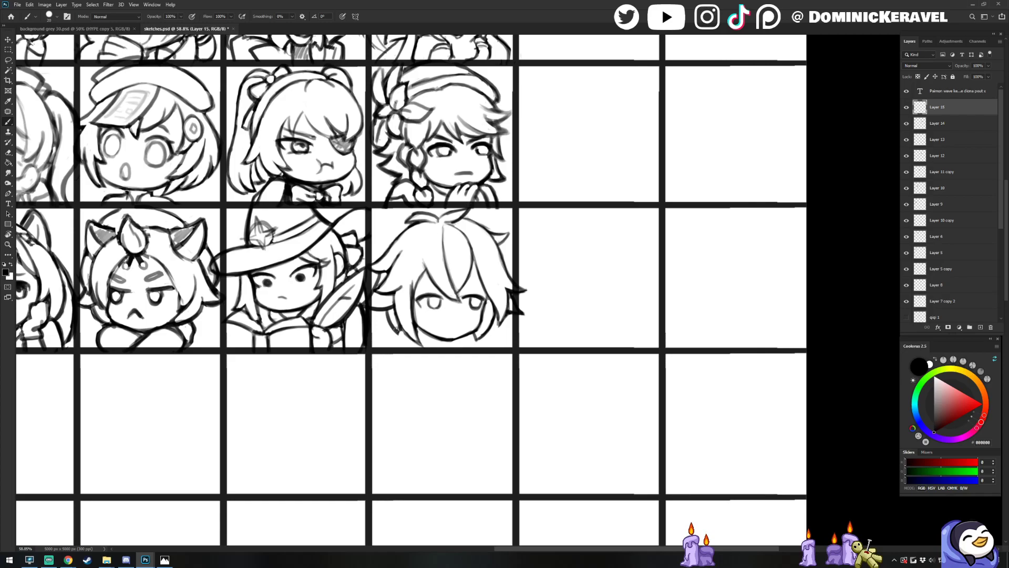
key("e")
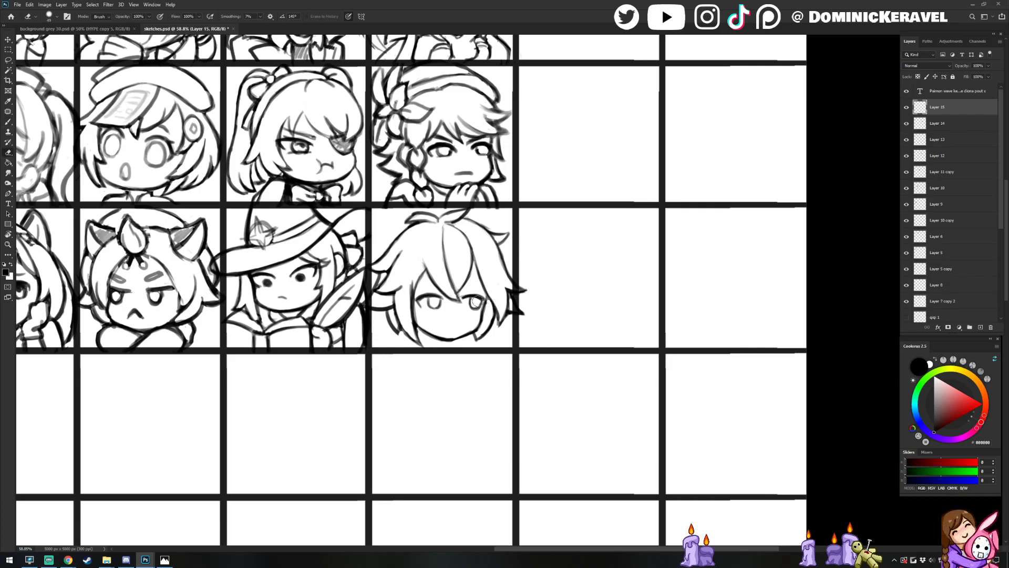
key("ctrl+s")
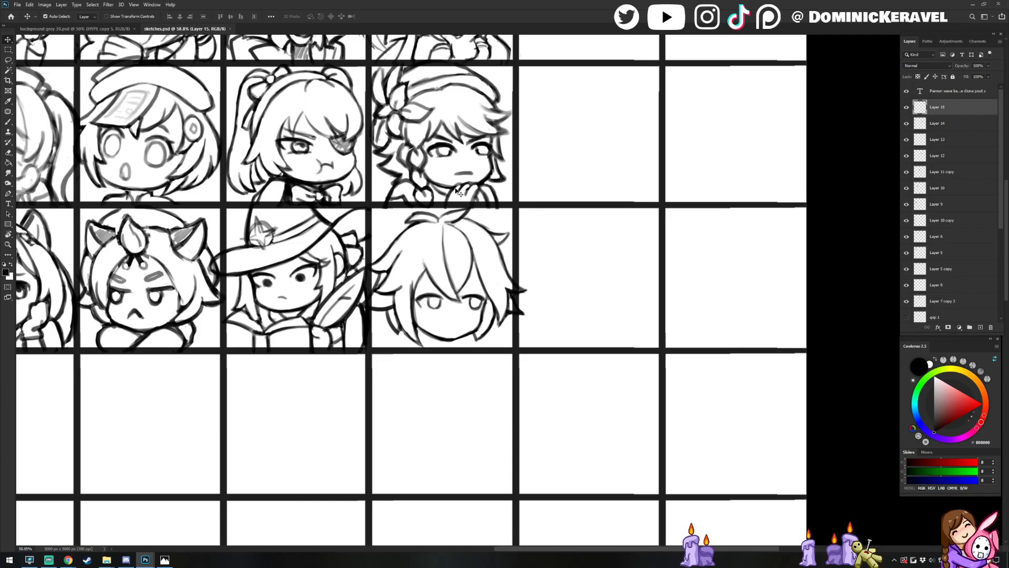
left_click_drag(491, 233, 490, 231)
key("e")
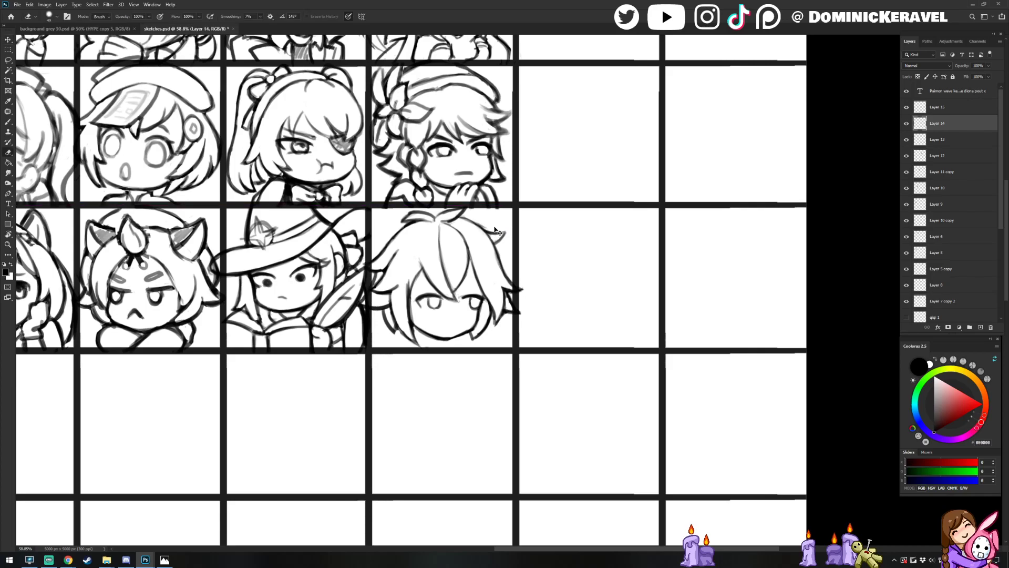
key("ctrl+z")
key("b")
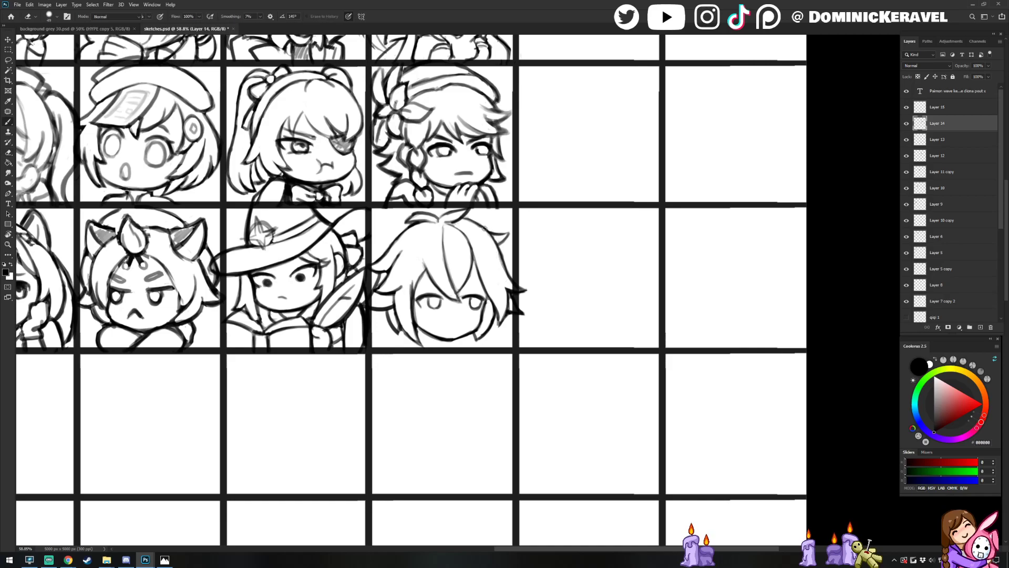
key("v")
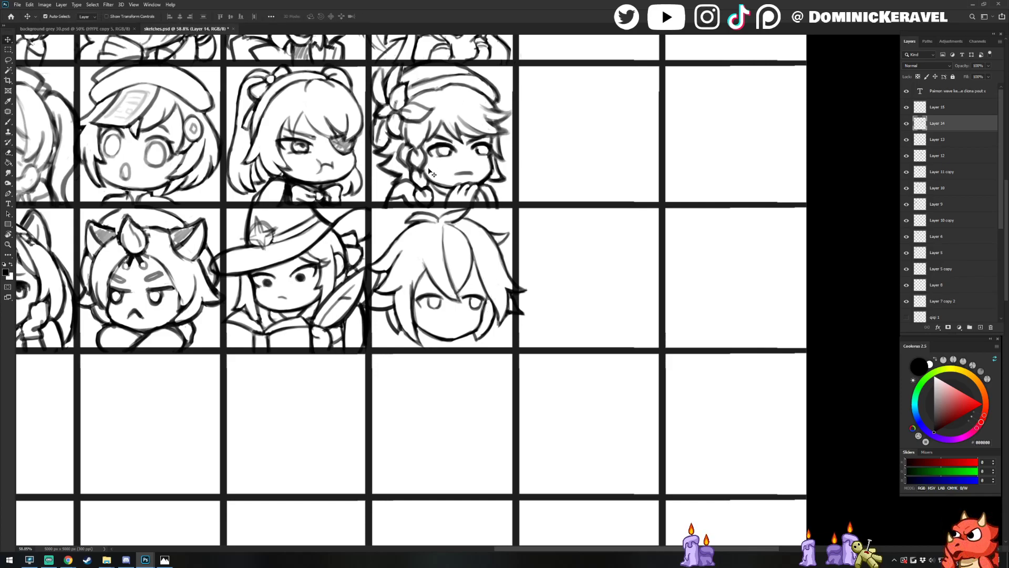
key("e")
key("v")
Toggle the visibility of Layer 15 off and on to check the head with and without the eyes
key("ctrl+plus")
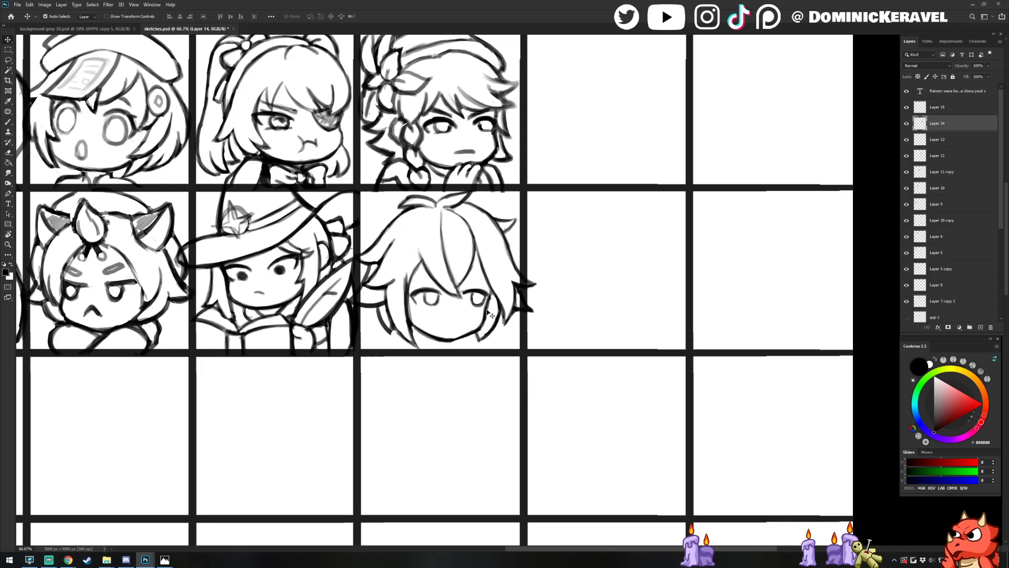
left_click(921, 111)
left_click(906, 108)
left_click(905, 108)
left_click(905, 107)
left_click(906, 108)
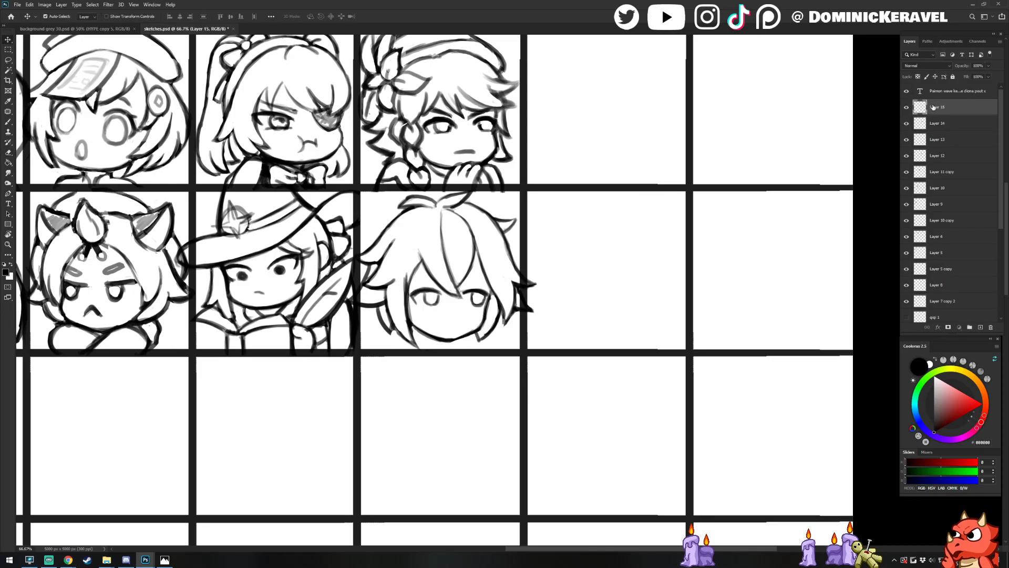
Add a new layer above the eyes and sketch the raised fingers and wrist of a hand covering the mouth
key("b")
key("ctrl+shift+alt+n")
key("b")
mouse_move(487, 322)
left_mouse_down()
mouse_move(481, 315)
mouse_move(456, 342)
left_mouse_up()
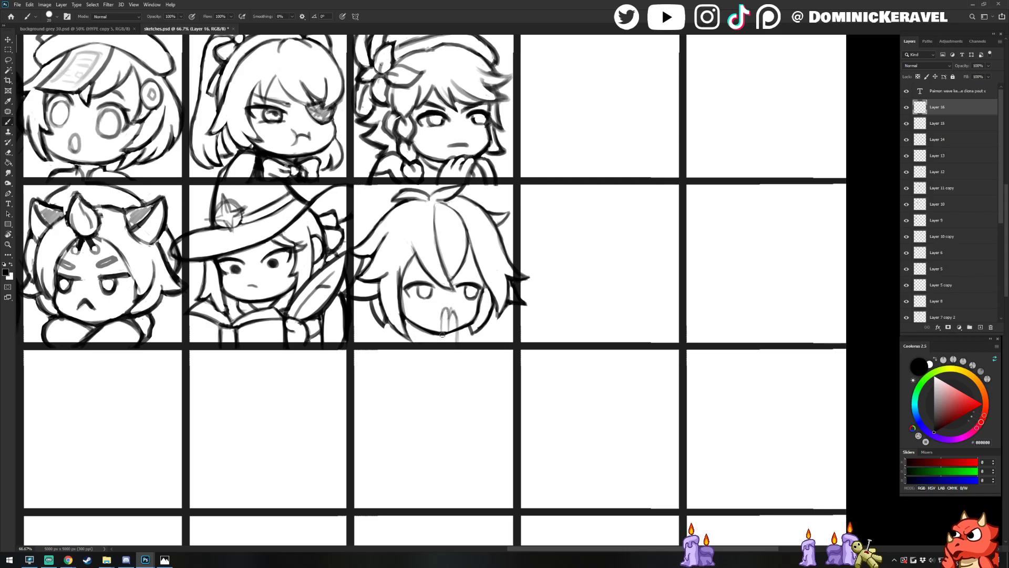
key("e")
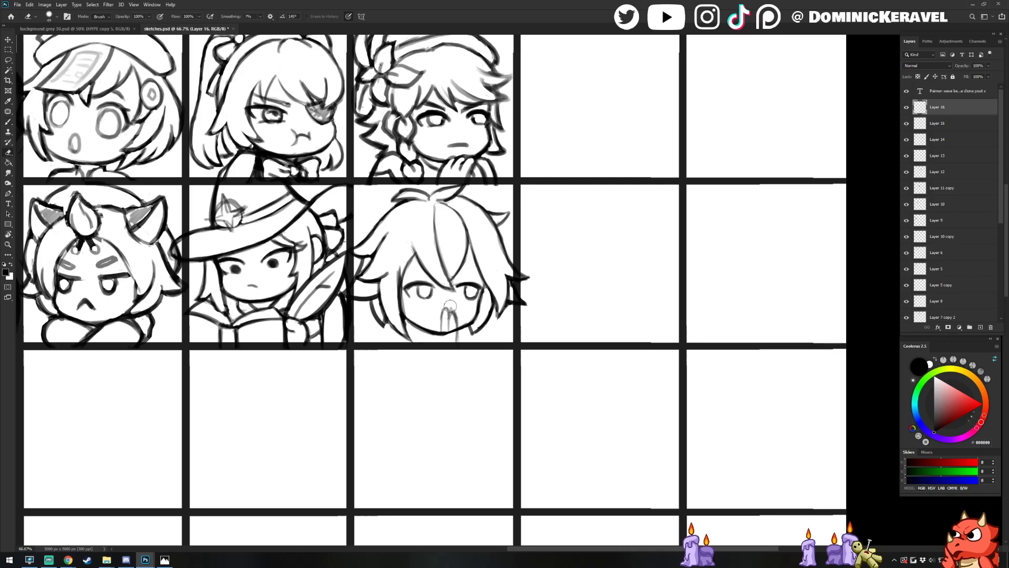
key("b")
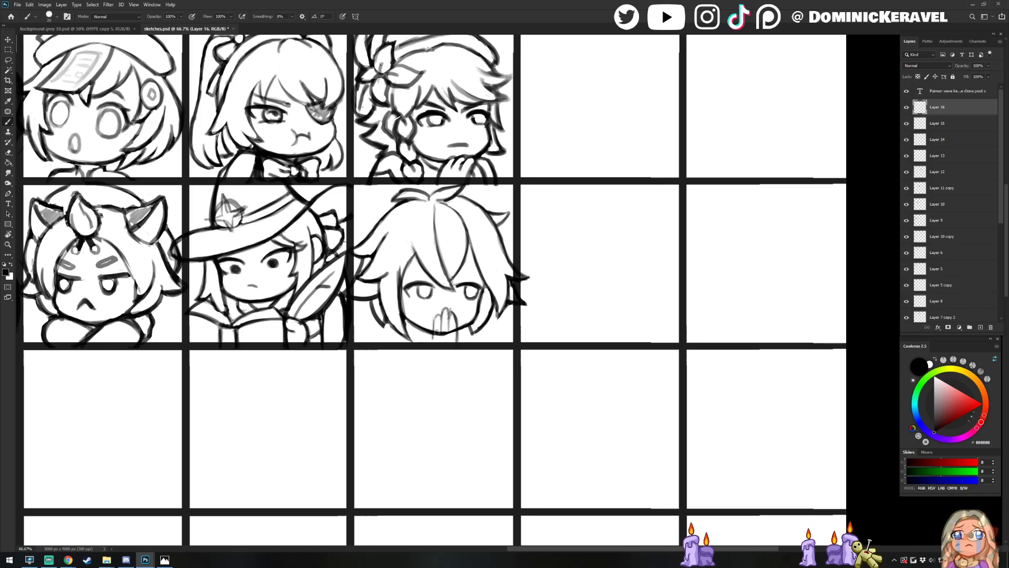
left_click_drag(431, 321, 425, 341)
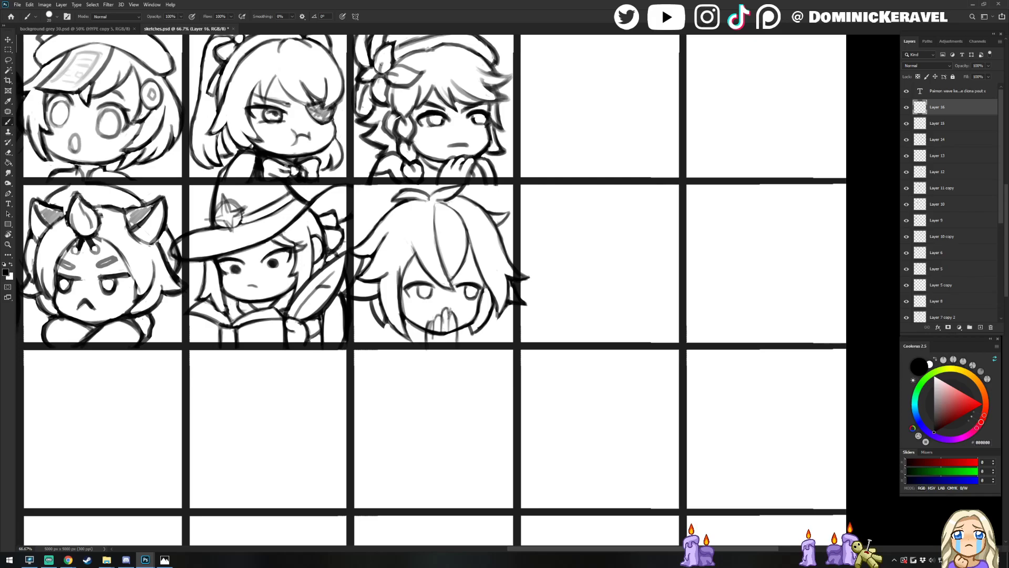
Redraw the side edges of the hand and wrist down to the cell's bottom border, undoing the last unwanted mark
key("e")
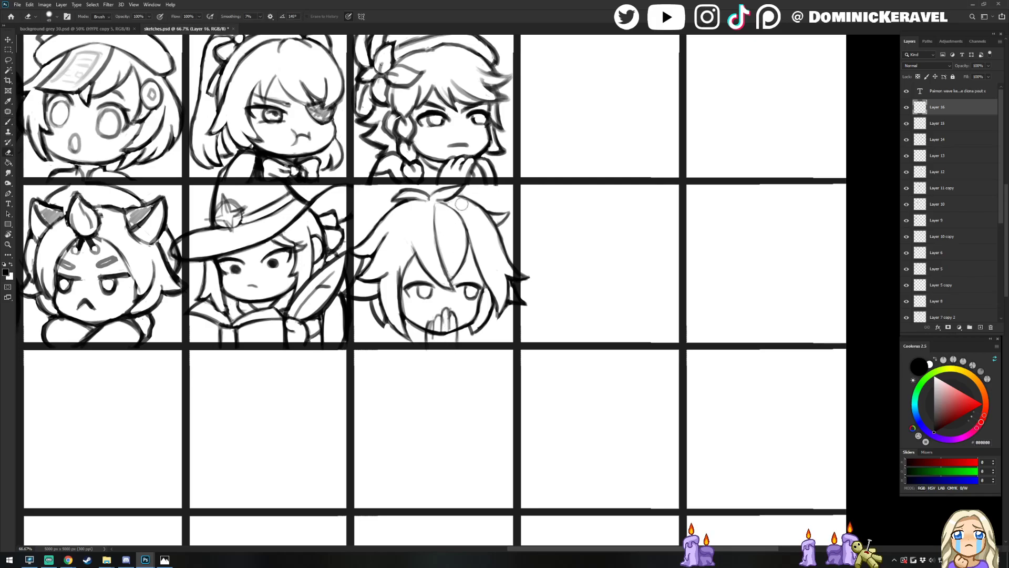
key("b")
left_click_drag(457, 313, 458, 342)
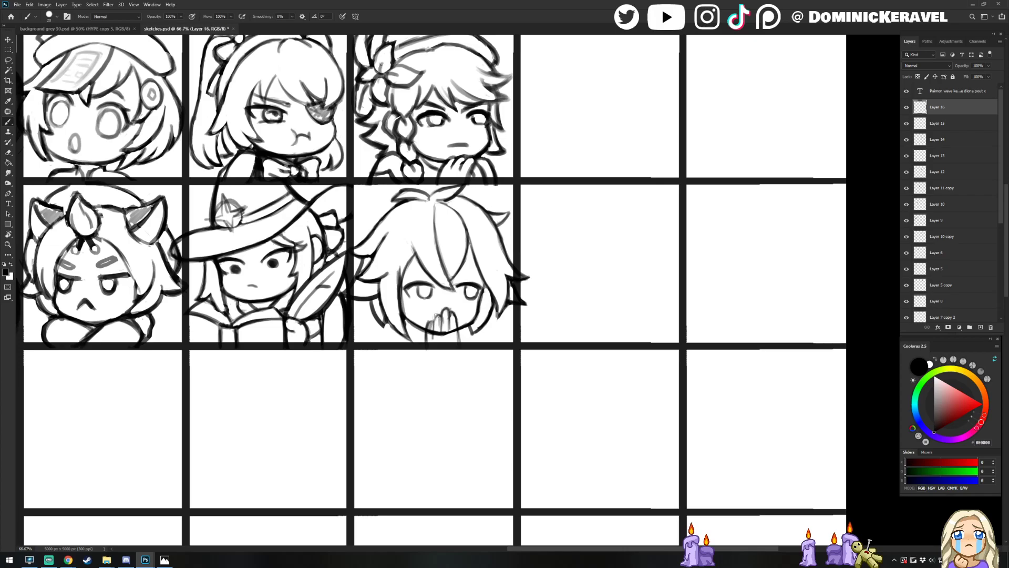
key("e")
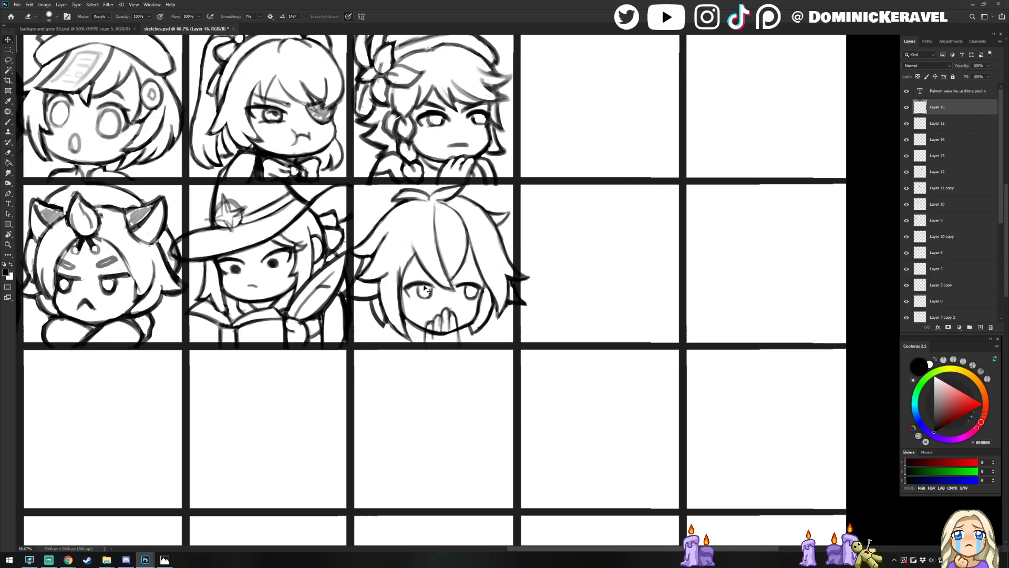
key("e")
key("ctrl+z")
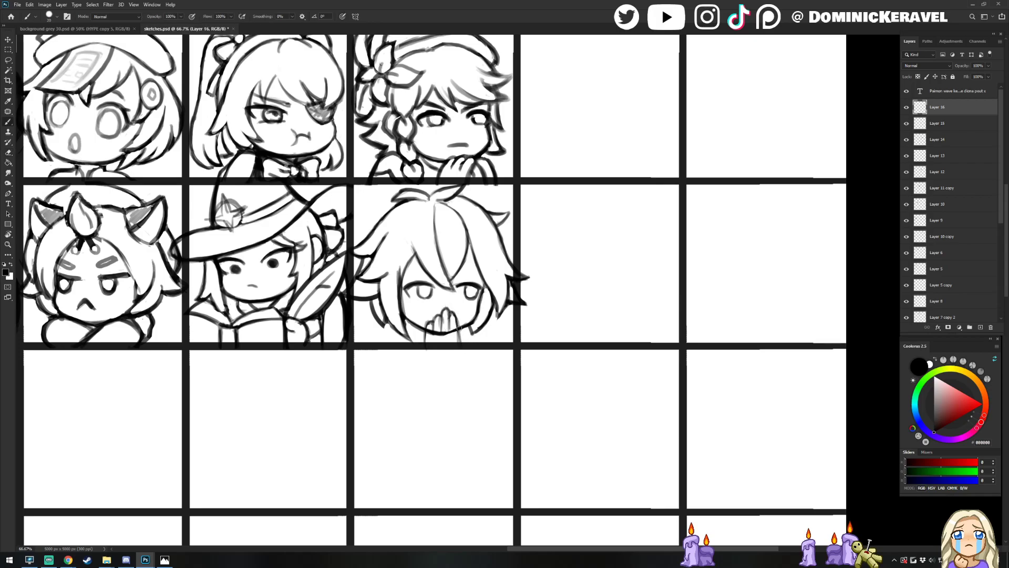
key("v")
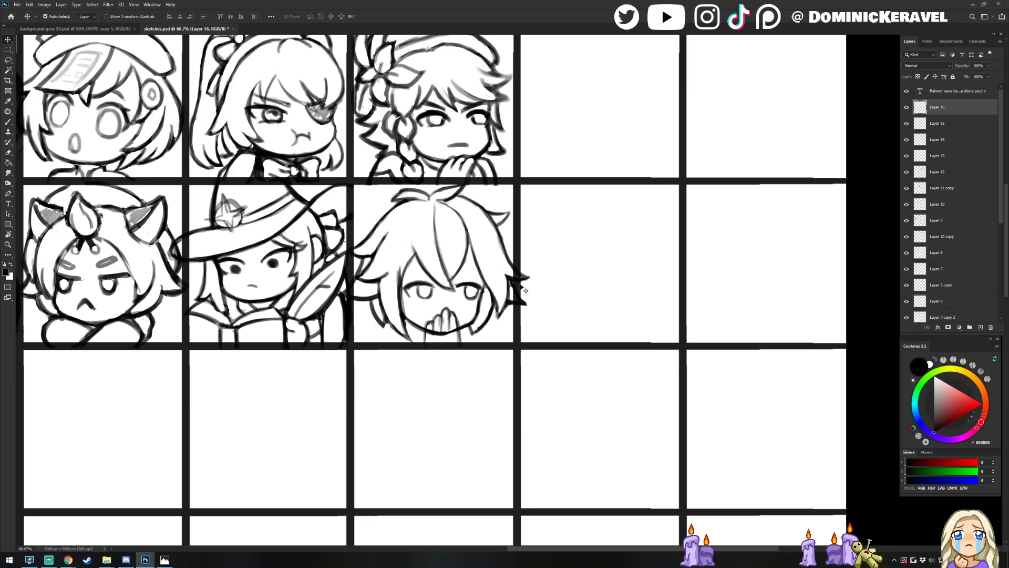
Rework the fingers over the mouth by repeatedly erasing and redrawing their outlines, including the outermost left finger
key("e")
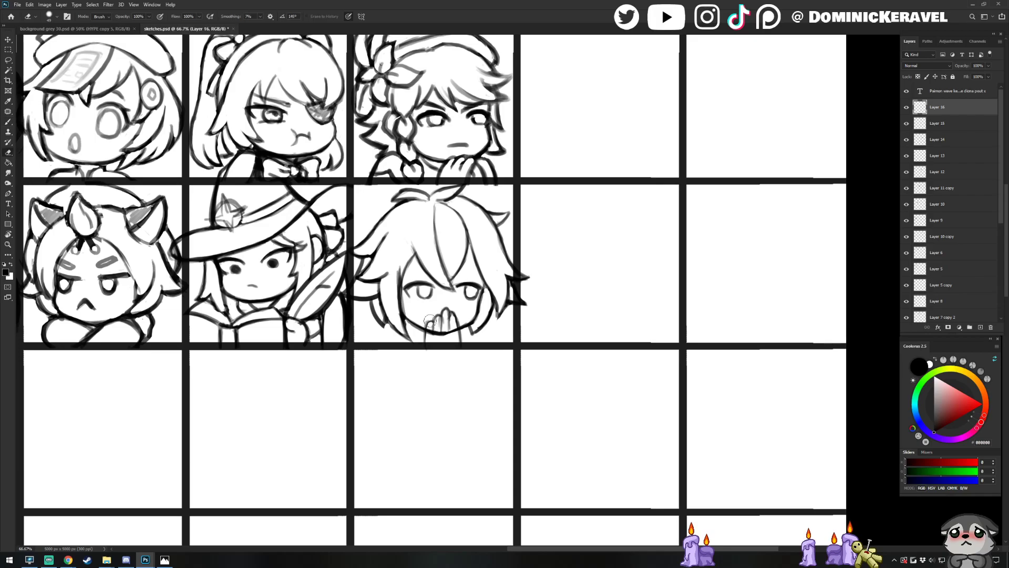
key("b")
key("e")
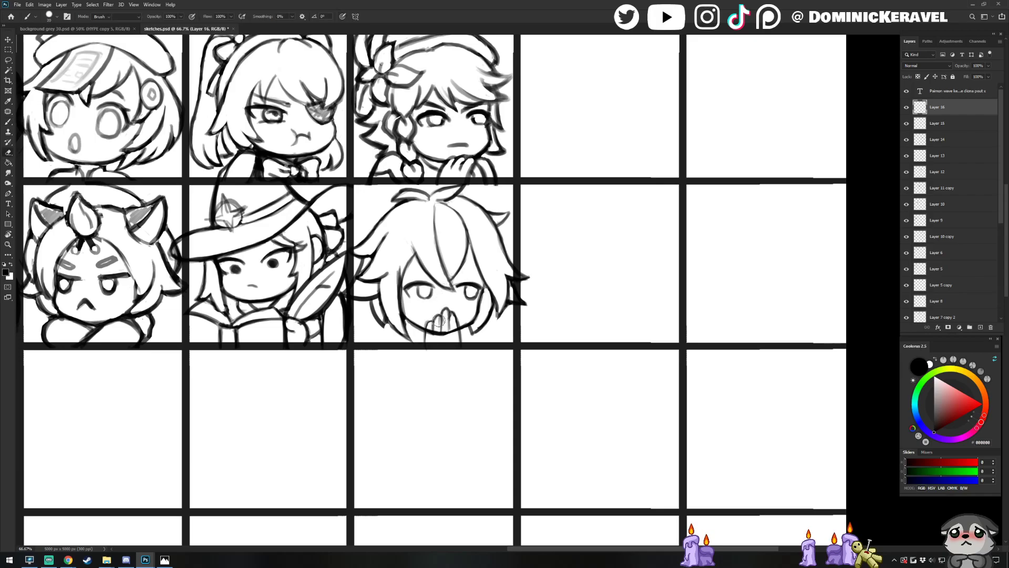
key("b")
key("e")
key("b")
key("b")
key("e")
key("b")
key("v")
key("e")
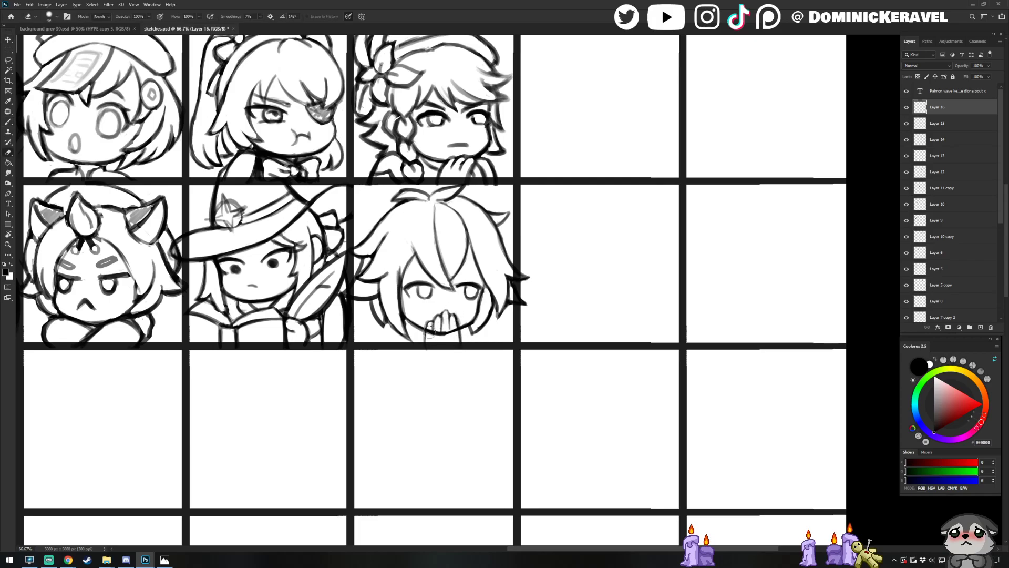
key("b")
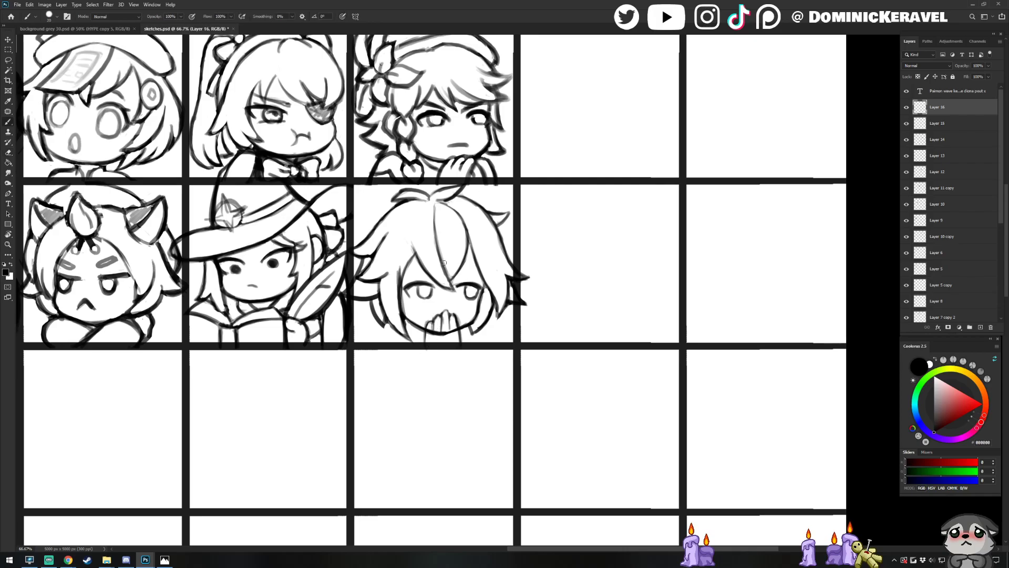
Clean up the outlines of the middle fingers over the mouth with alternating brush and eraser strokes on Layer 16
key("v")
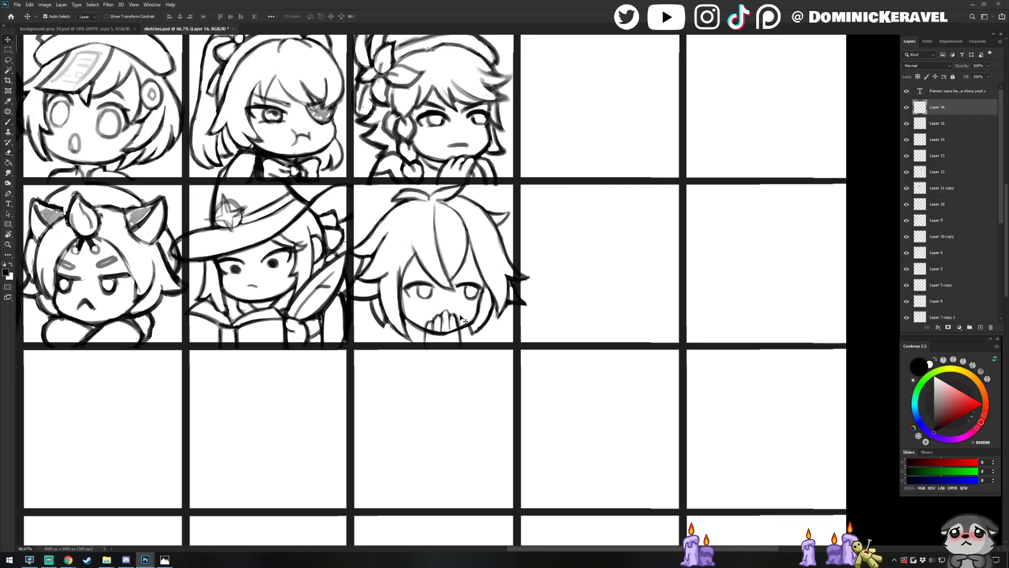
key("b")
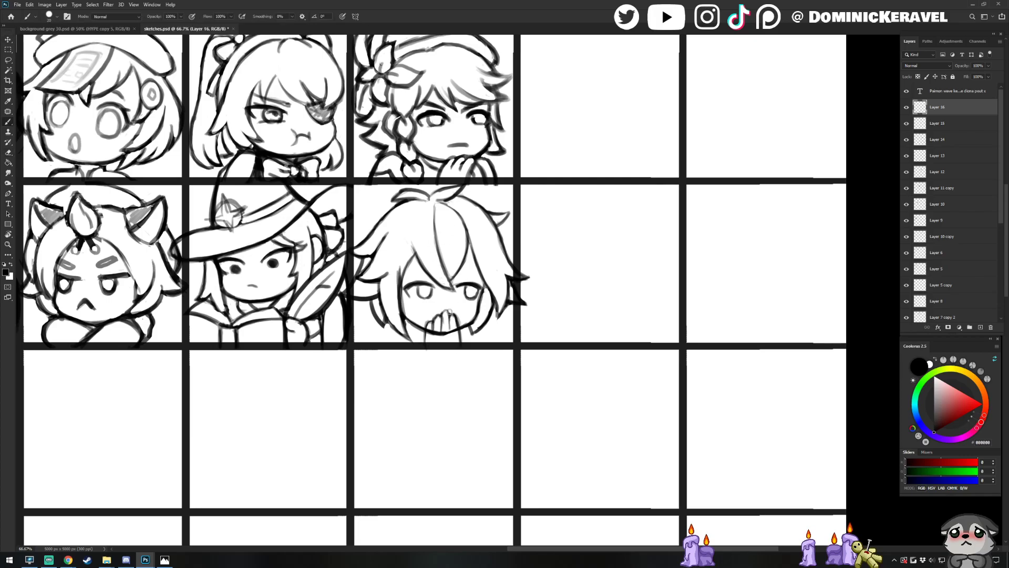
key("v")
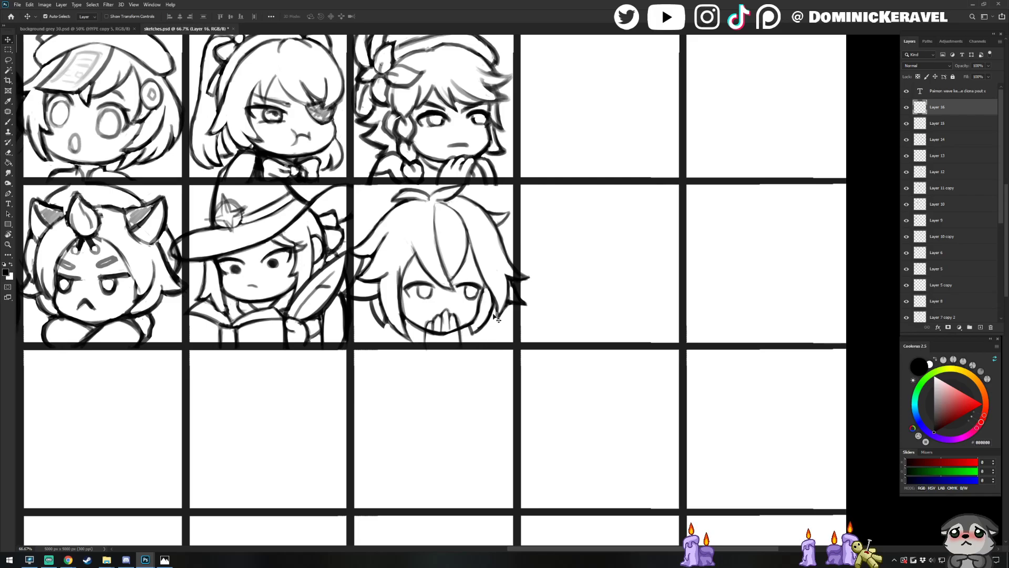
key("b")
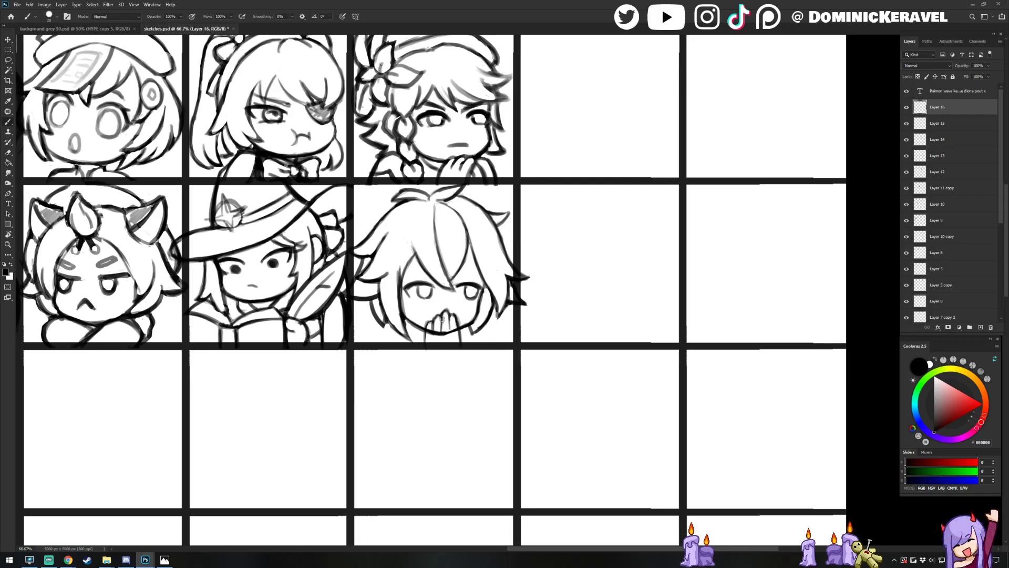
key("e")
key("b")
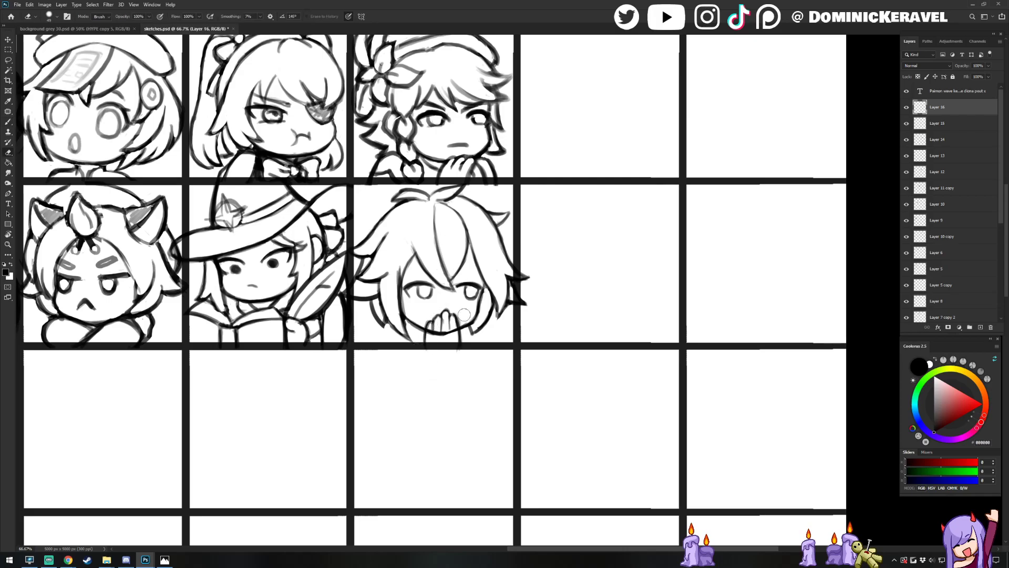
key("v")
key("e")
key("b")
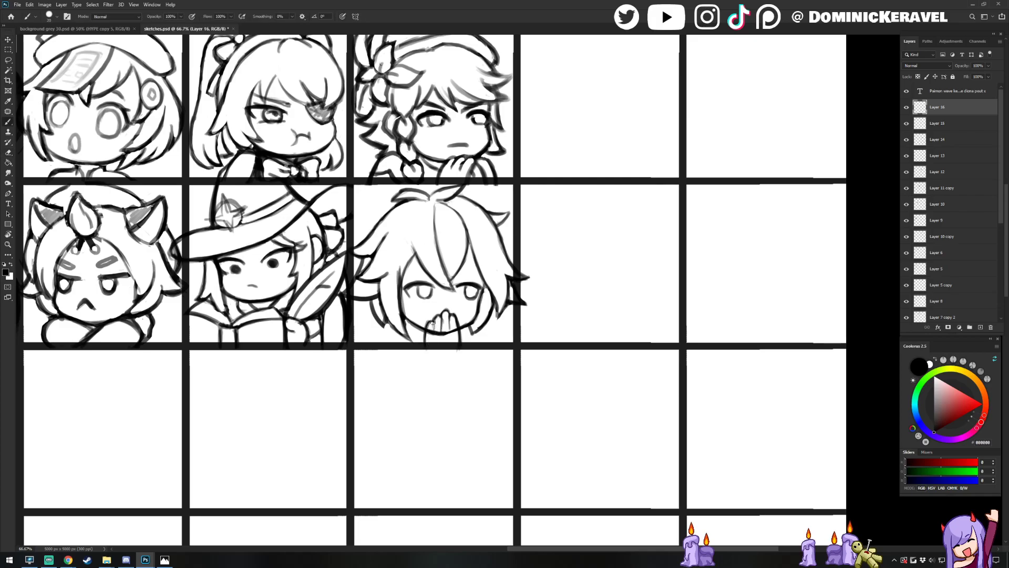
key("v")
key("b")
key("ctrl")
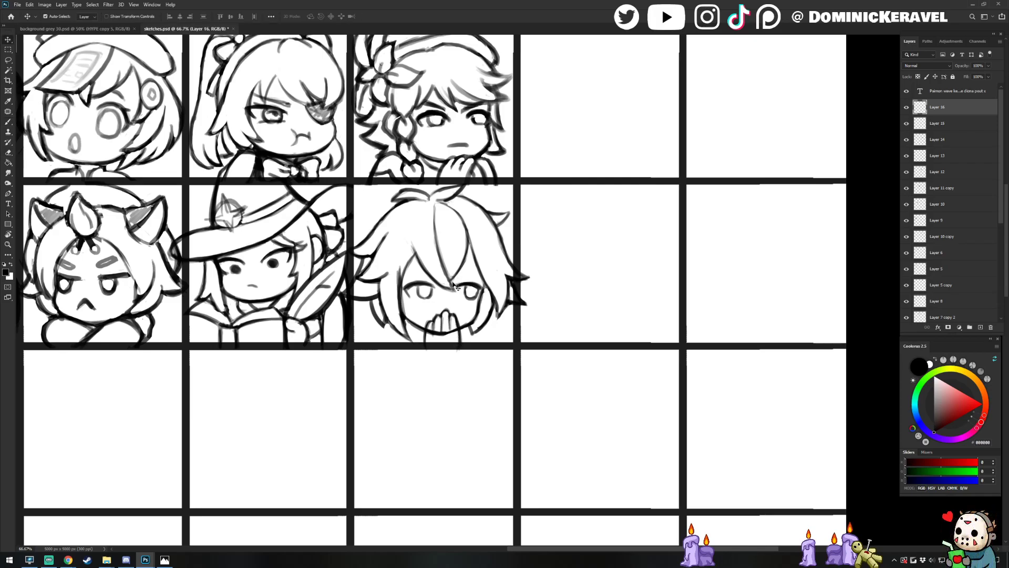
Trim the fingertips and the wrist's right edge on the hand layer and redraw their lines more clearly
key("e")
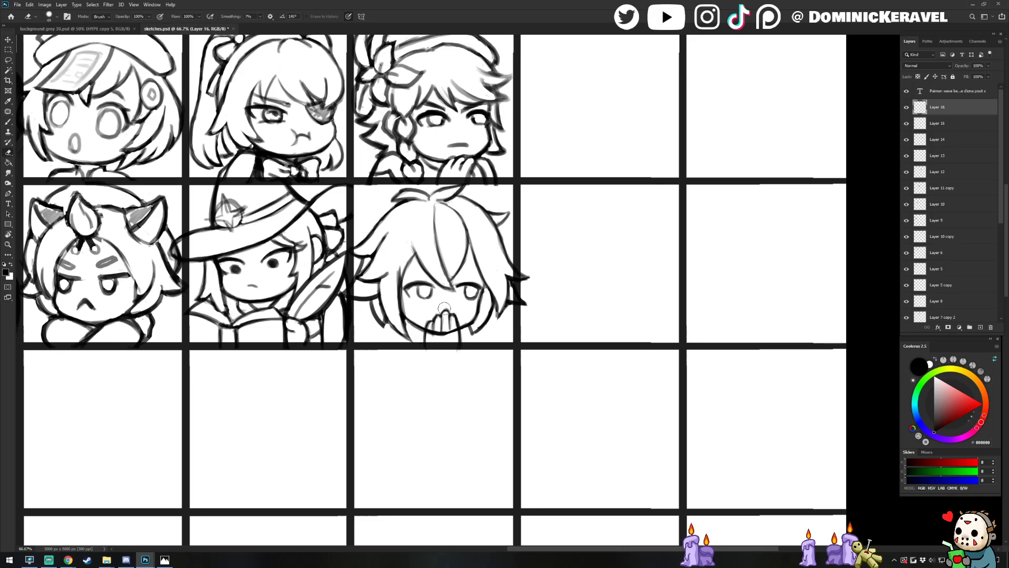
key("ctrl")
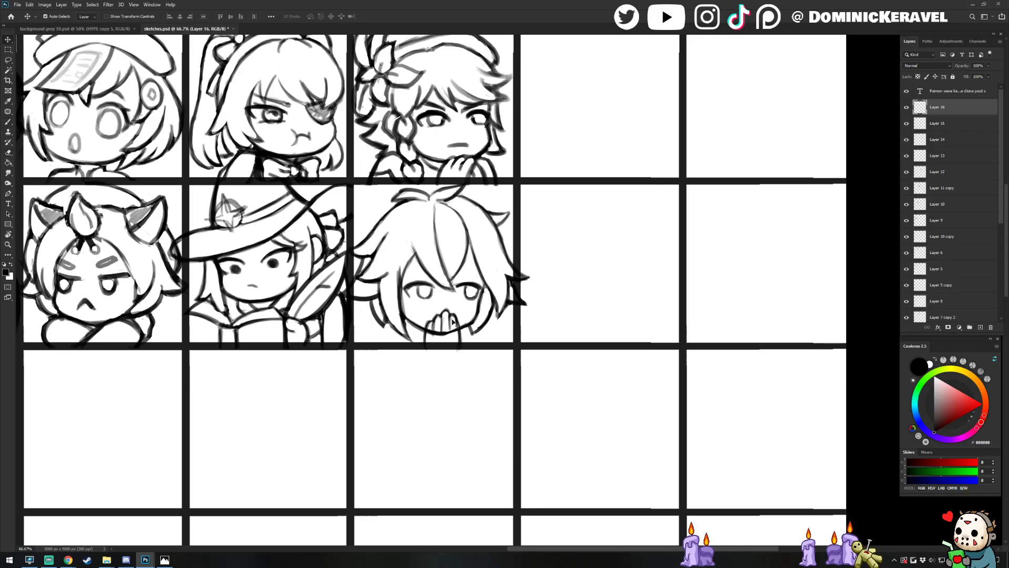
key("b")
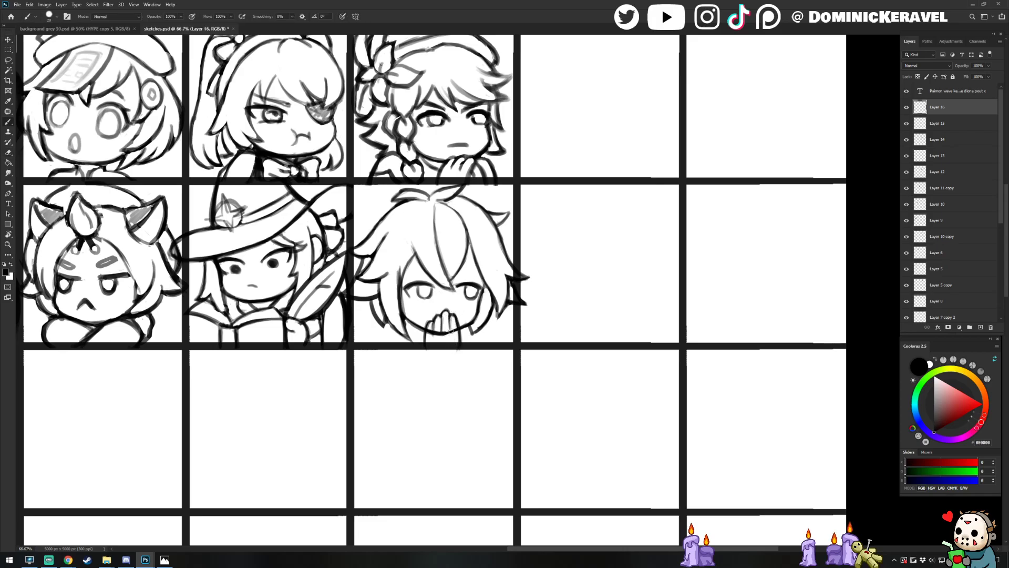
key("e")
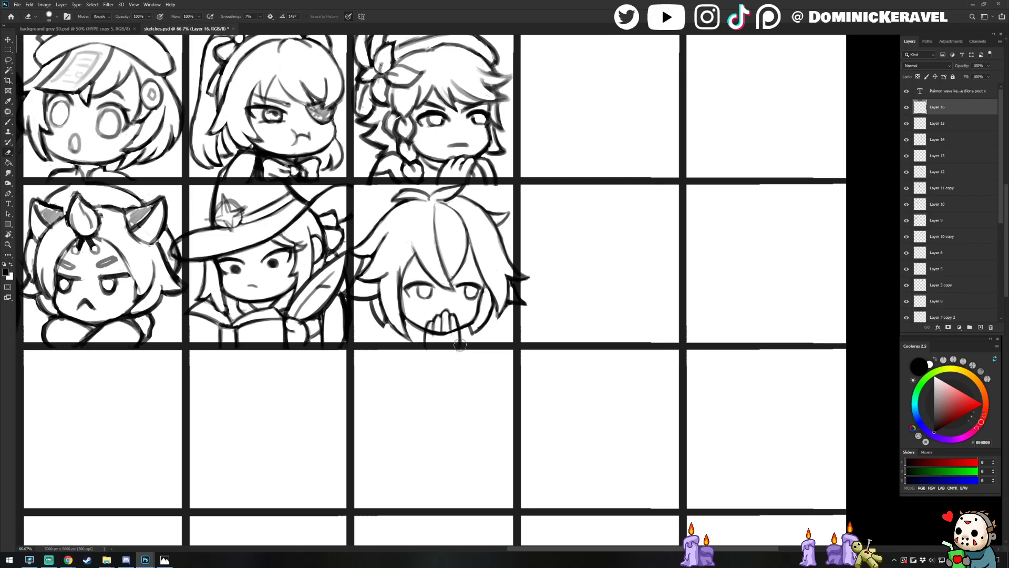
key("ctrl")
key("b")
key("e")
key("b")
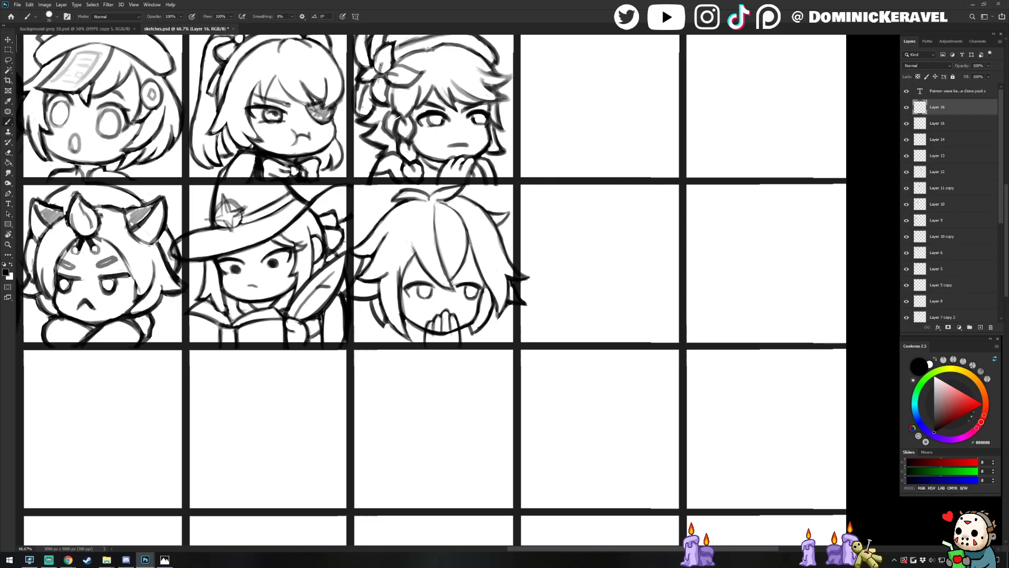
key("e")
key("ctrl")
key("b")
key("ctrl")
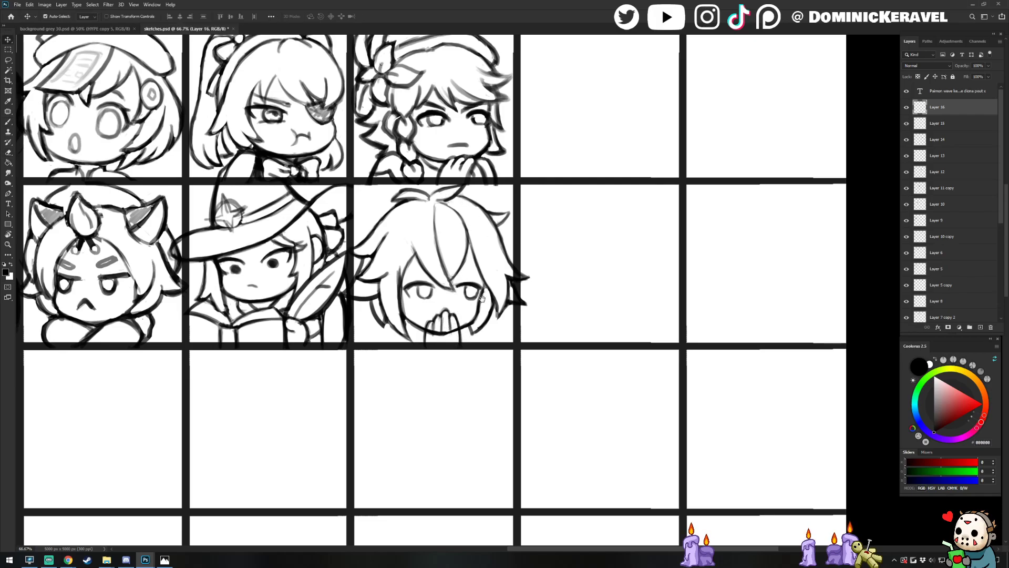
Sketch the shoulder lines below the hair on both sides of the hand on Layer 15, and save the document
left_click_drag(482, 298, 464, 320)
left_click(461, 314, "ctrl")
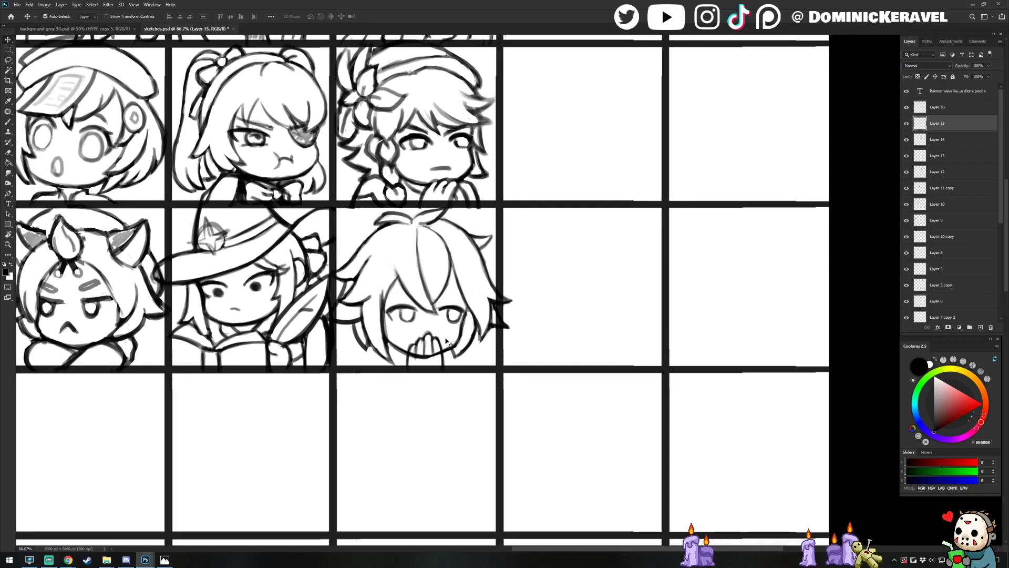
key("ctrl+s")
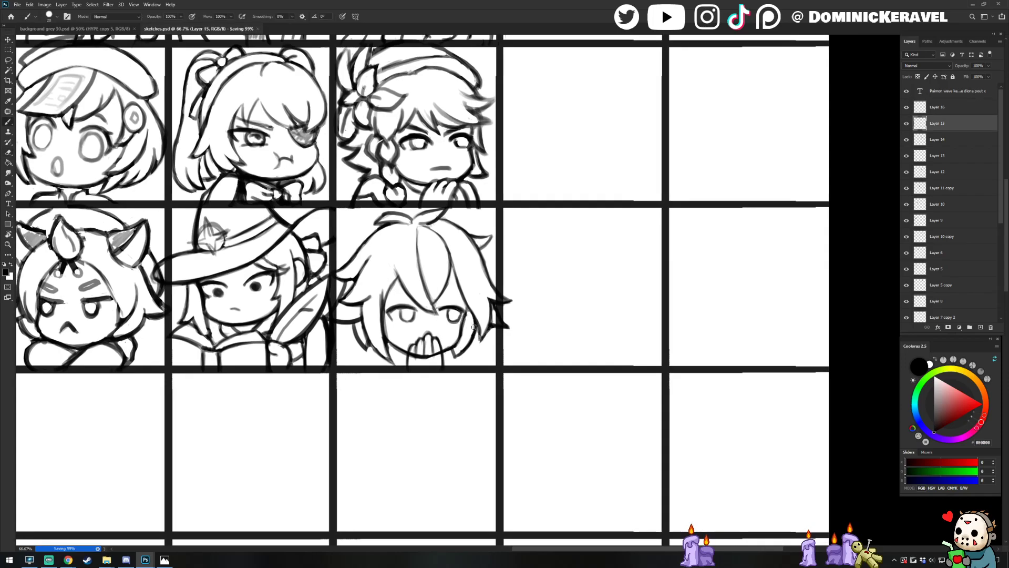
mouse_move(457, 349)
left_mouse_down()
mouse_move(477, 364)
mouse_move(459, 348)
left_mouse_up()
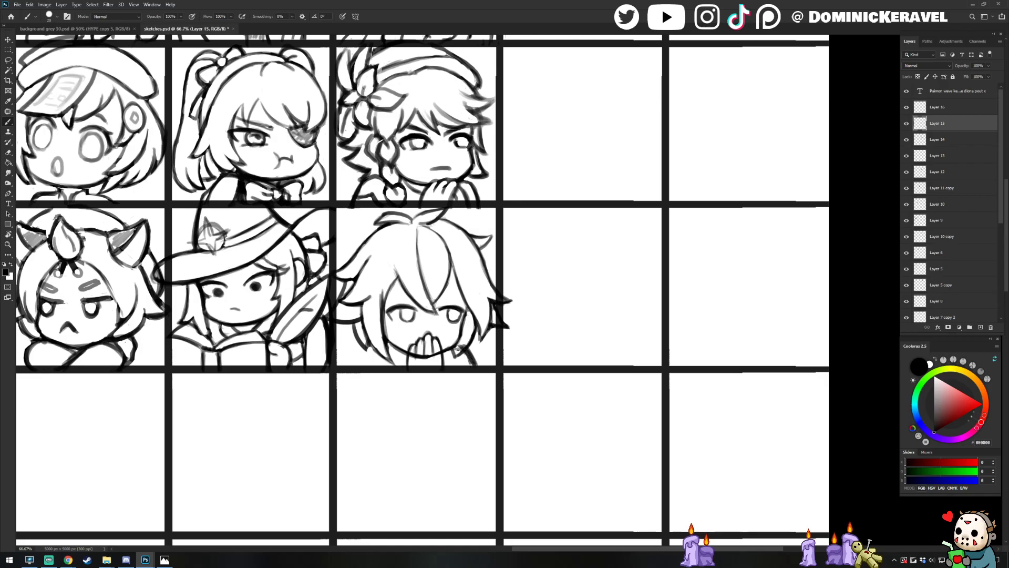
left_click_drag(366, 340, 351, 365)
key("e")
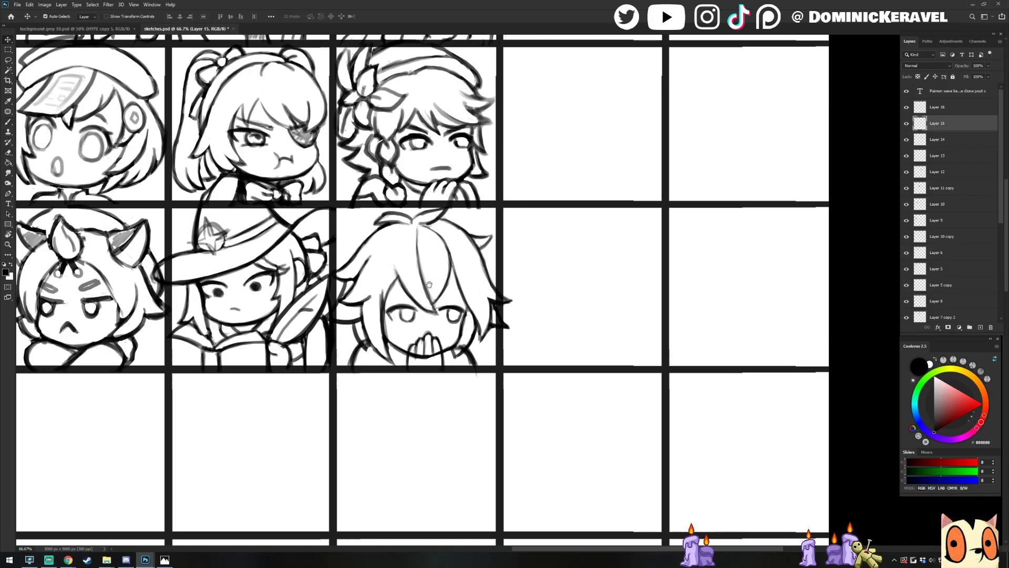
left_click_drag(449, 255, 486, 247)
key("ctrl+s")
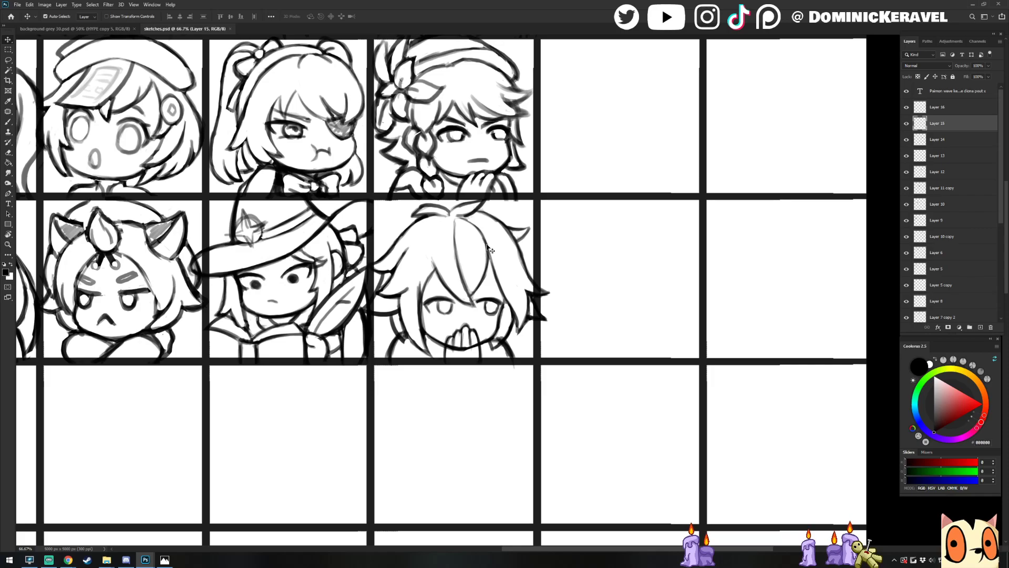
Clean up where the right shoulder meets the chin and hair by adjusting the lines on Layers 14 and 15
key("e")
key("alt+bracketleft")
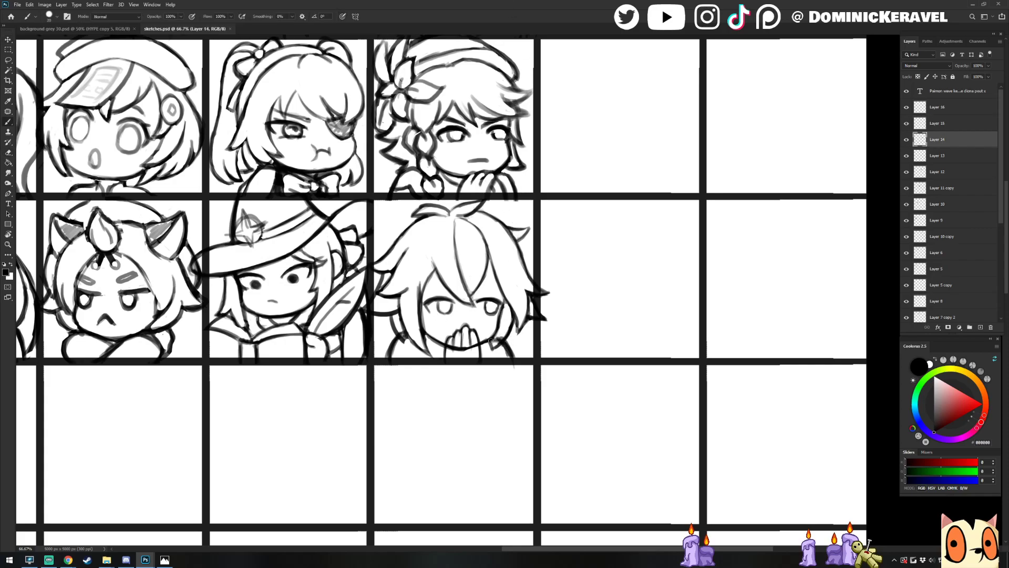
left_click_drag(502, 341, 518, 361)
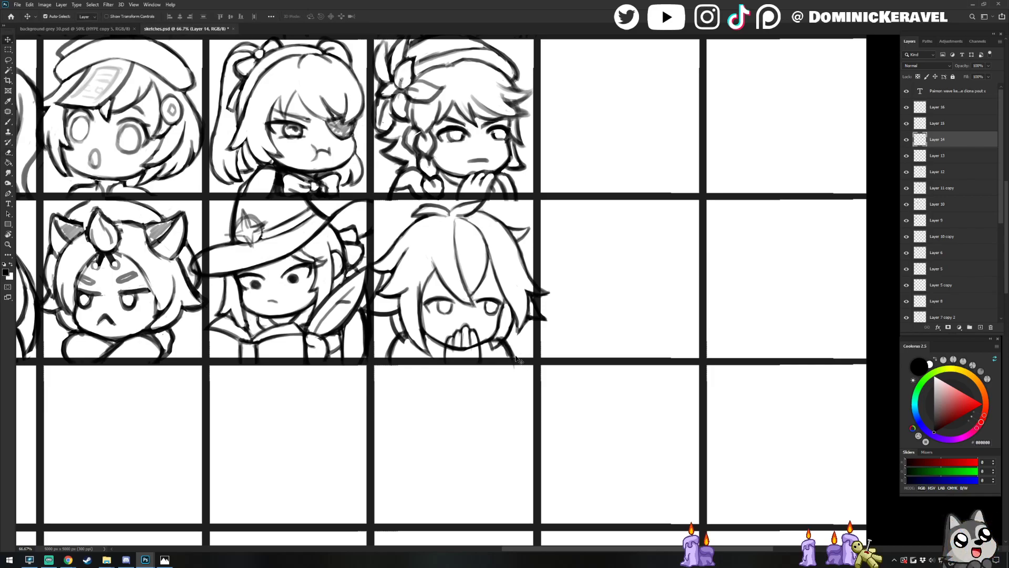
key("alt+bracketright")
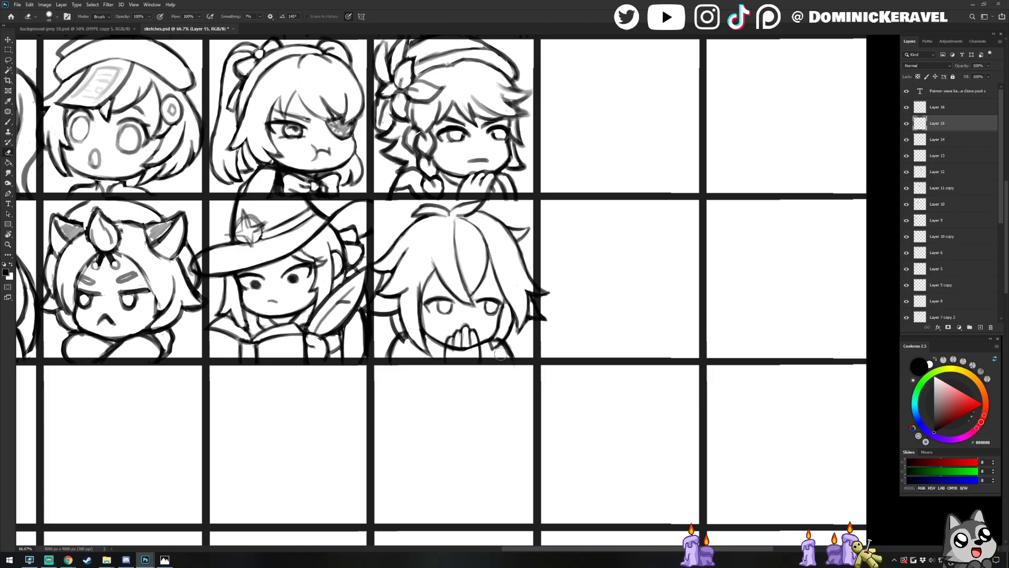
key("b")
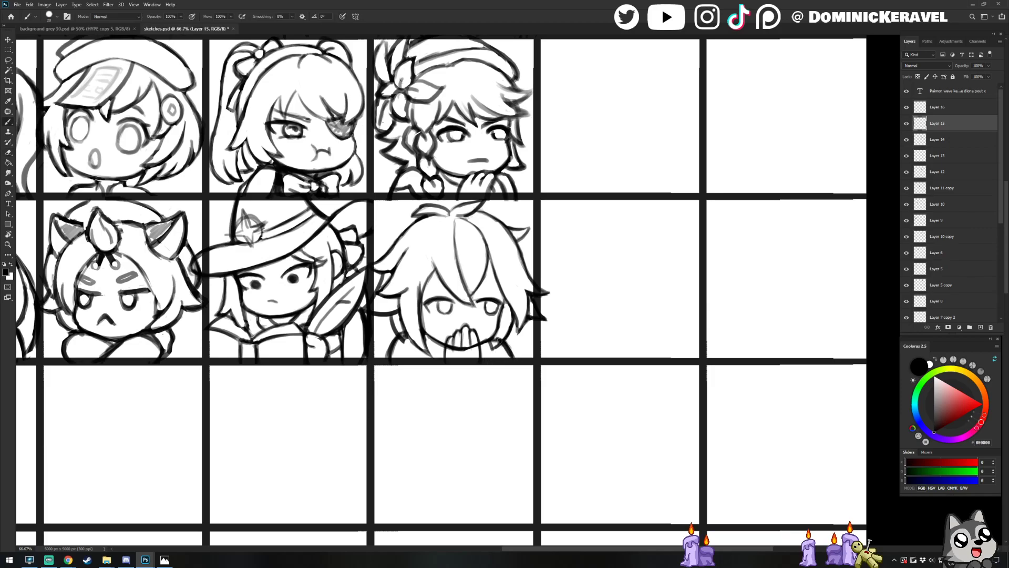
Erase and redraw the outer hair strands on both sides of the head on Layer 14
key("v")
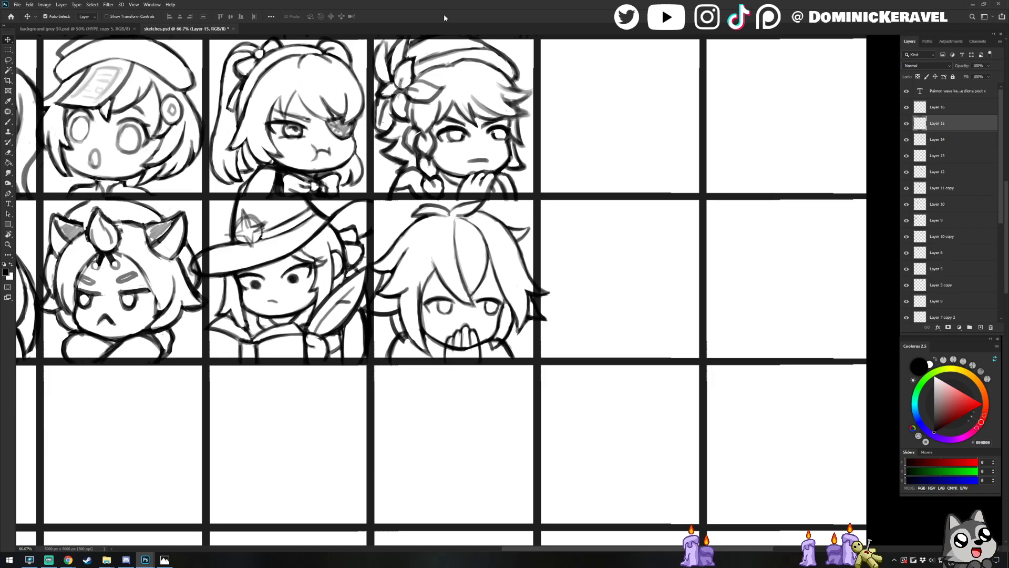
key("alt+[")
key("e")
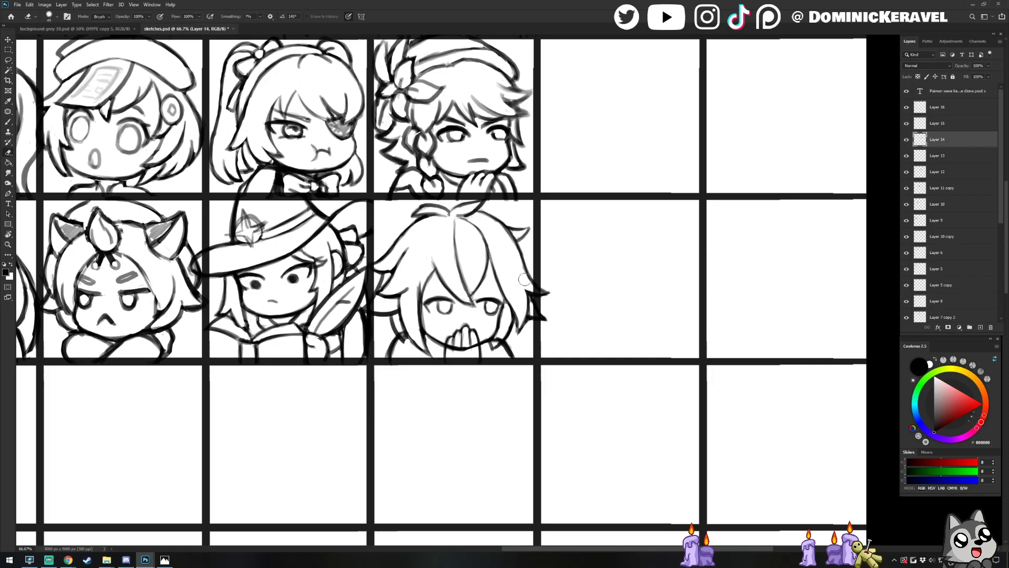
key("b")
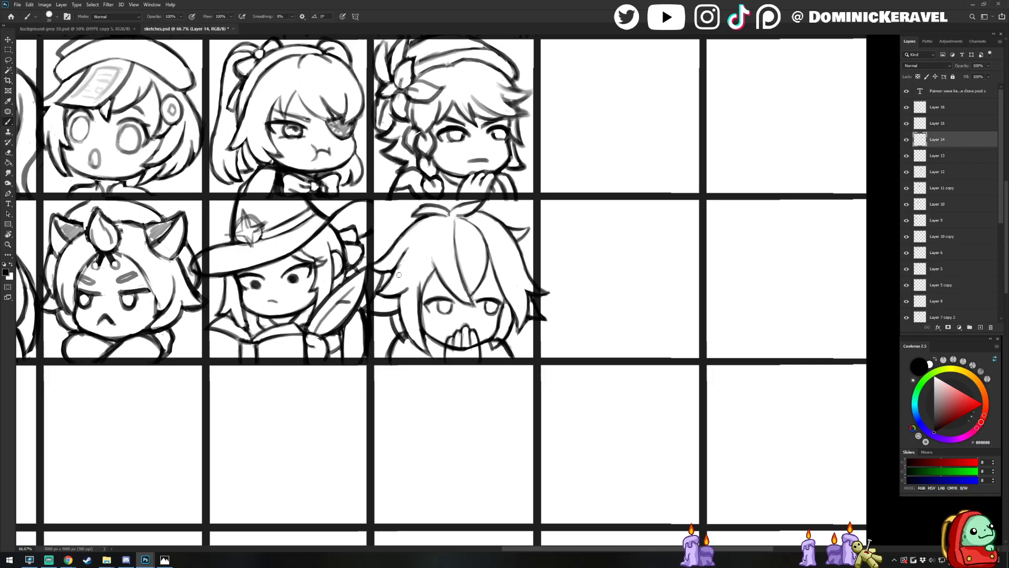
key("v")
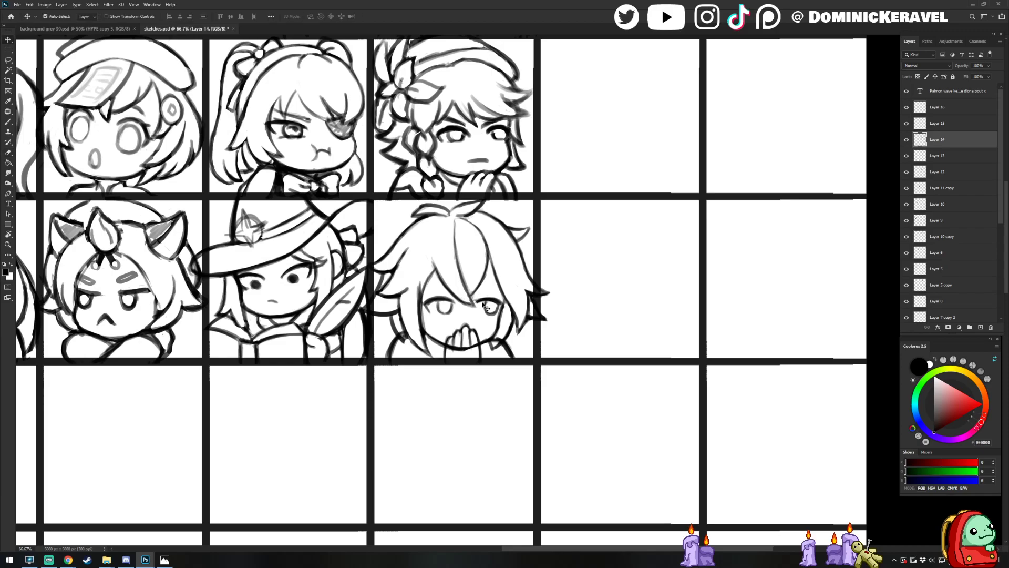
Rework the right eye's lid and outline on Layer 15 with small eraser and brush strokes
left_click(482, 305)
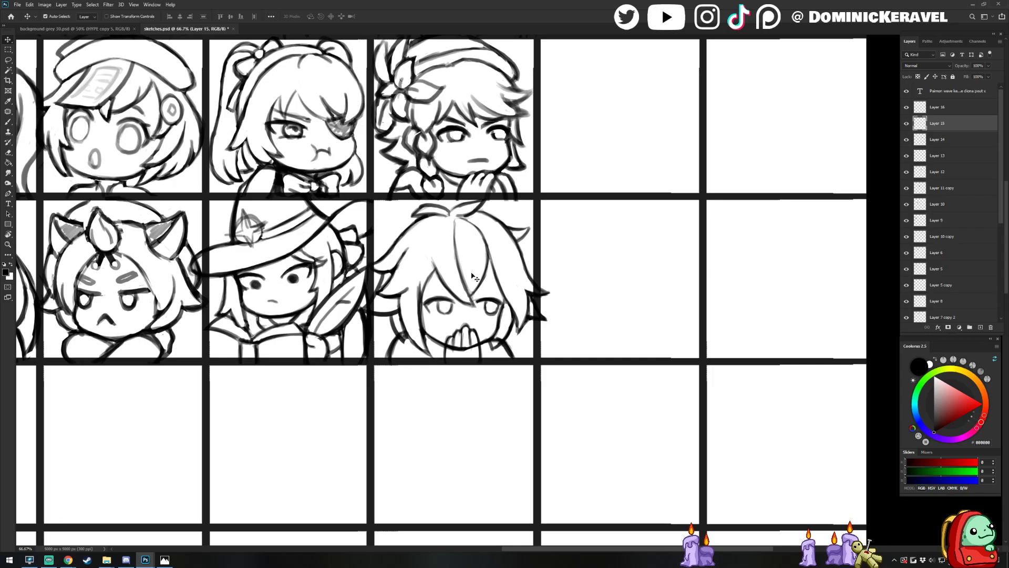
key("b")
key("e")
key("b")
key("v")
left_click(422, 222)
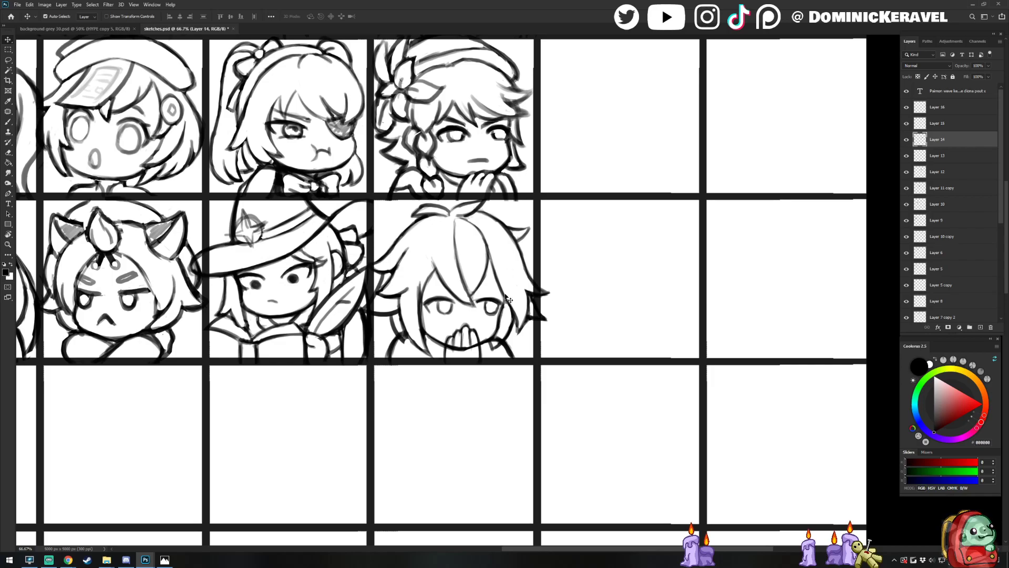
left_click(498, 310)
key("e")
key("b")
left_click_drag(503, 294, 480, 303)
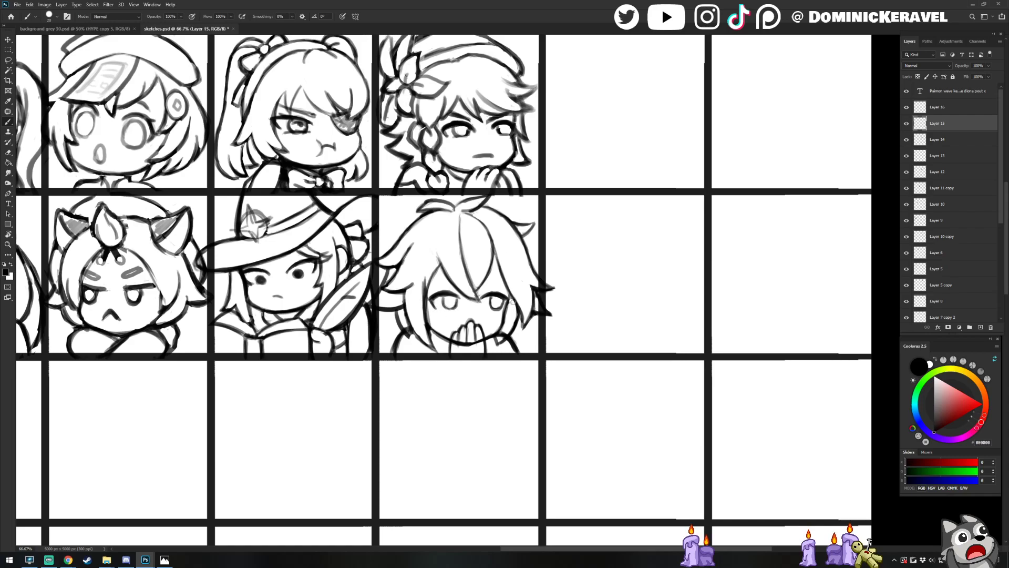
Redraw the finger lines in the middle of the hand on Layer 16
key("e")
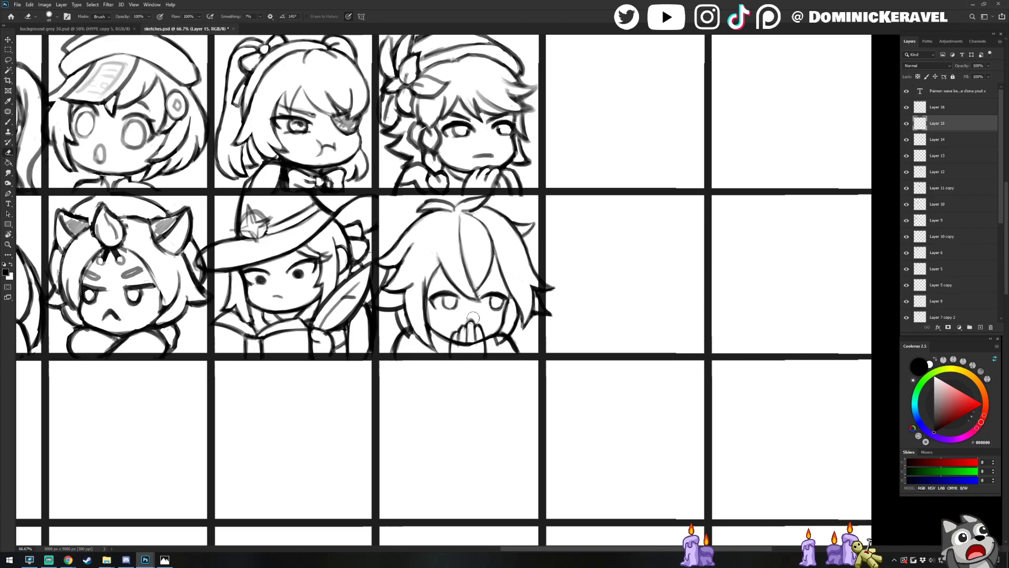
key("alt+bracketright")
key("b")
left_click_drag(476, 321, 461, 341)
Touch up the left face-framing lock and the hair outline below the tuft on Layer 14, saving the document
key("v")
left_click(425, 327)
key("b")
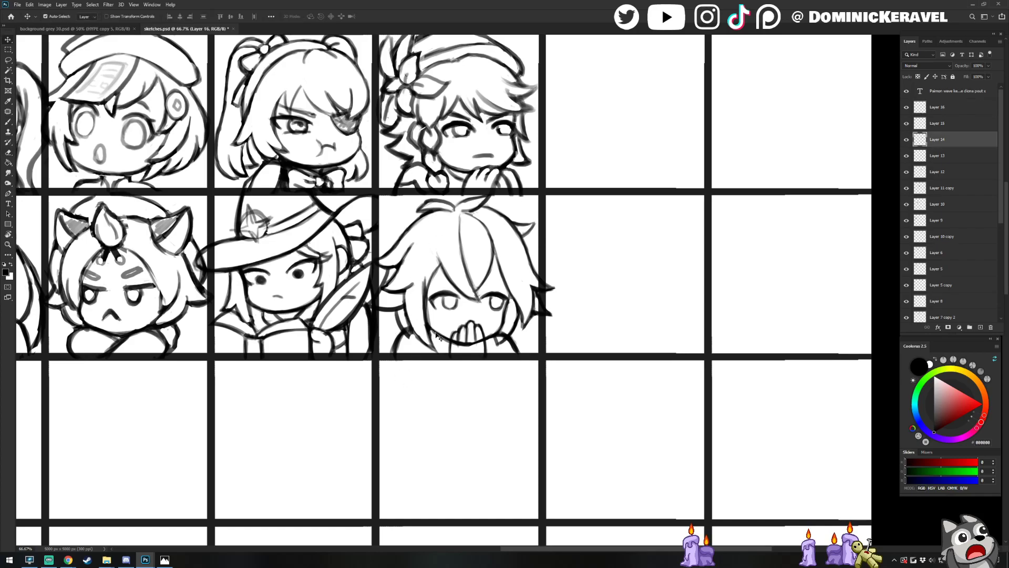
key("v")
key("ctrl+s")
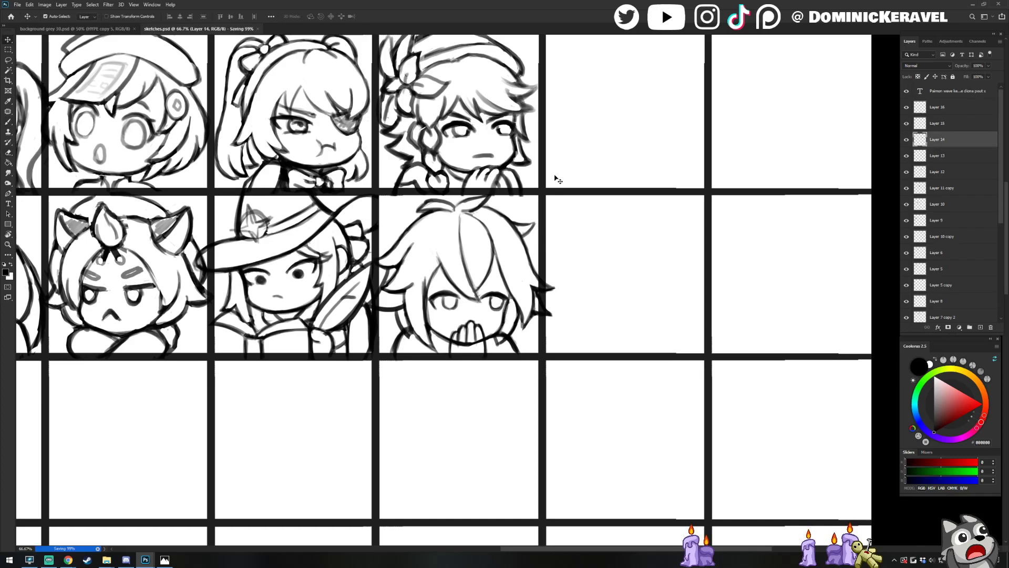
key("e")
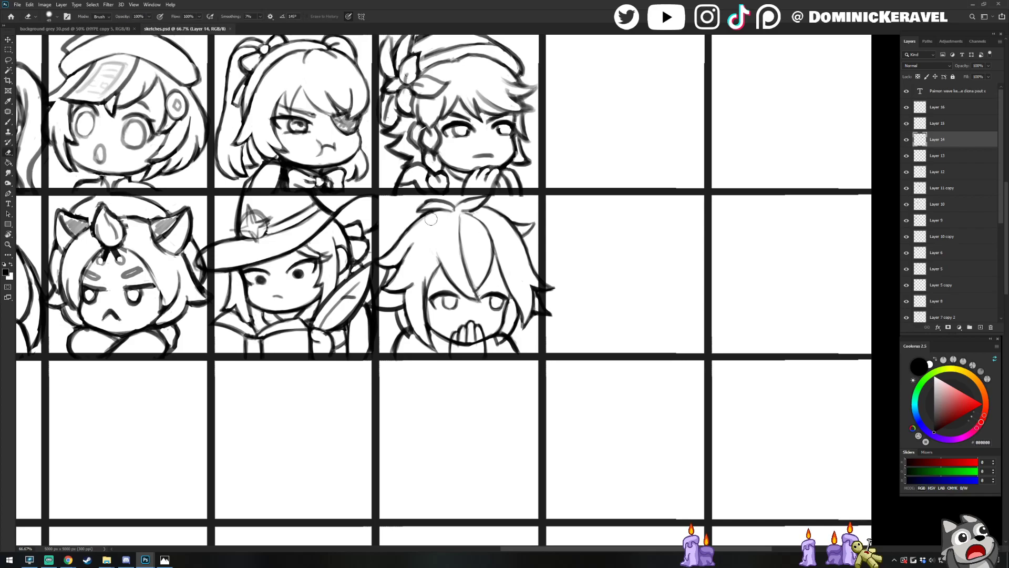
key("b")
Draw the collar lines beneath the hair on both sides of the wrist on Layer 15
key("alt+bracketright")
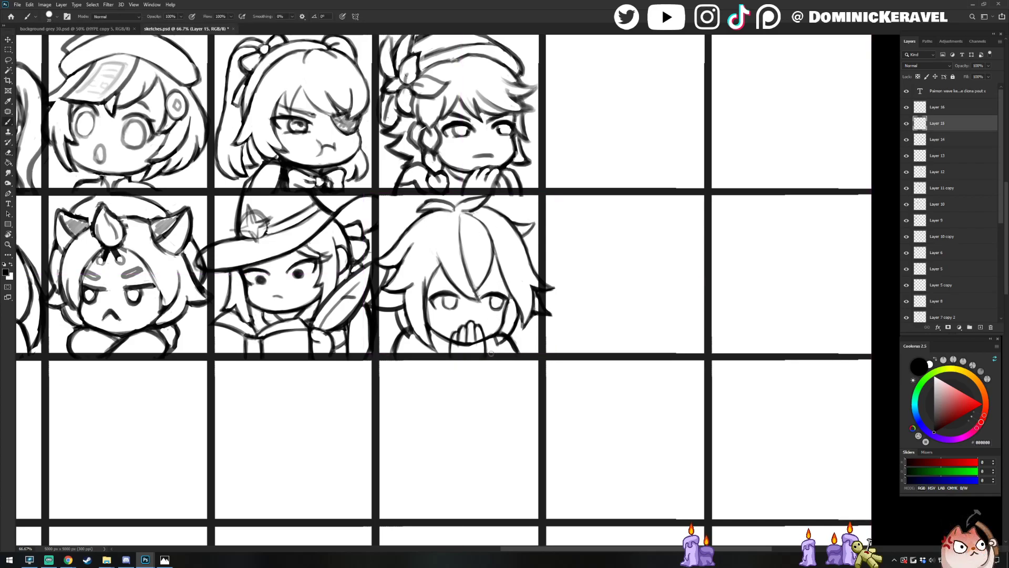
left_click_drag(502, 342, 492, 359)
left_click_drag(423, 334, 411, 355)
key("e")
key("b")
Rework the left shoulder's outer line down to the cell's bottom border, and save the document
mouse_move(406, 329)
left_mouse_down()
mouse_move(394, 340)
mouse_move(397, 368)
left_mouse_up()
key("e")
key("b")
key("e")
left_click_drag(400, 333, 388, 351)
key("b")
key("v")
key("ctrl+s")
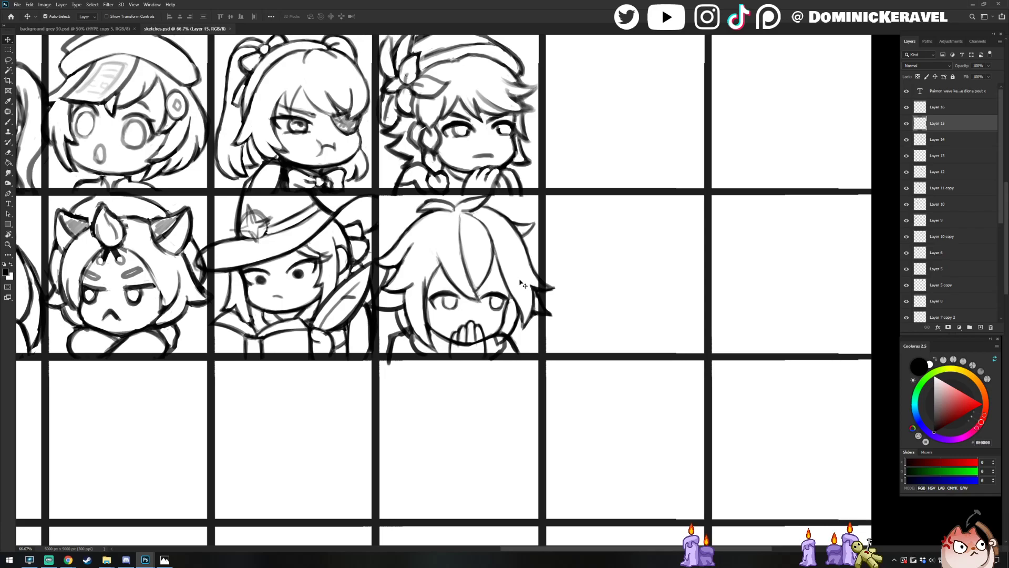
Redraw the right shoulder's outer line down to the cell's bottom border on Layer 15
key("e")
key("b")
key("e")
left_click_drag(511, 341, 526, 365)
key("b")
key("e")
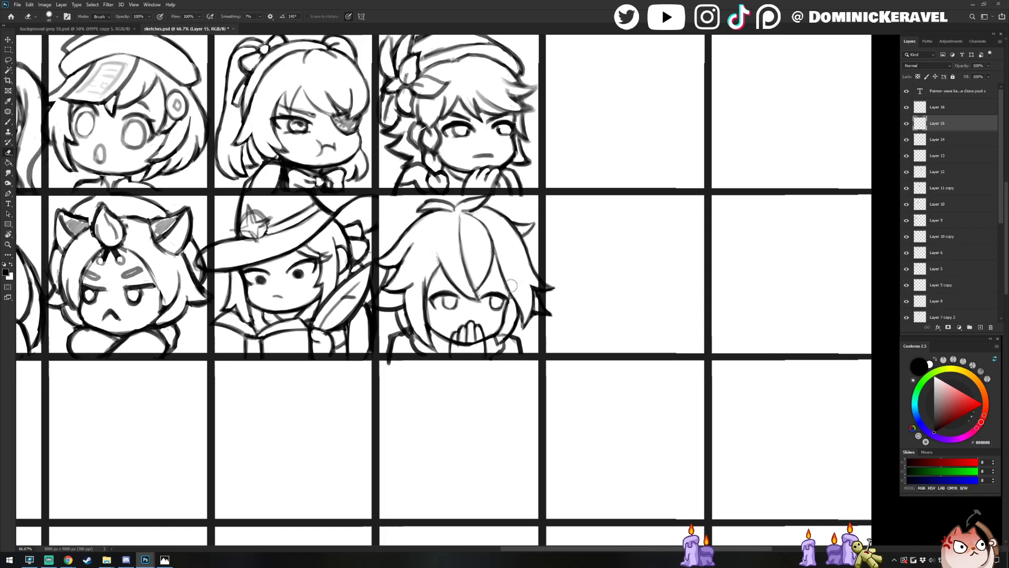
key("b")
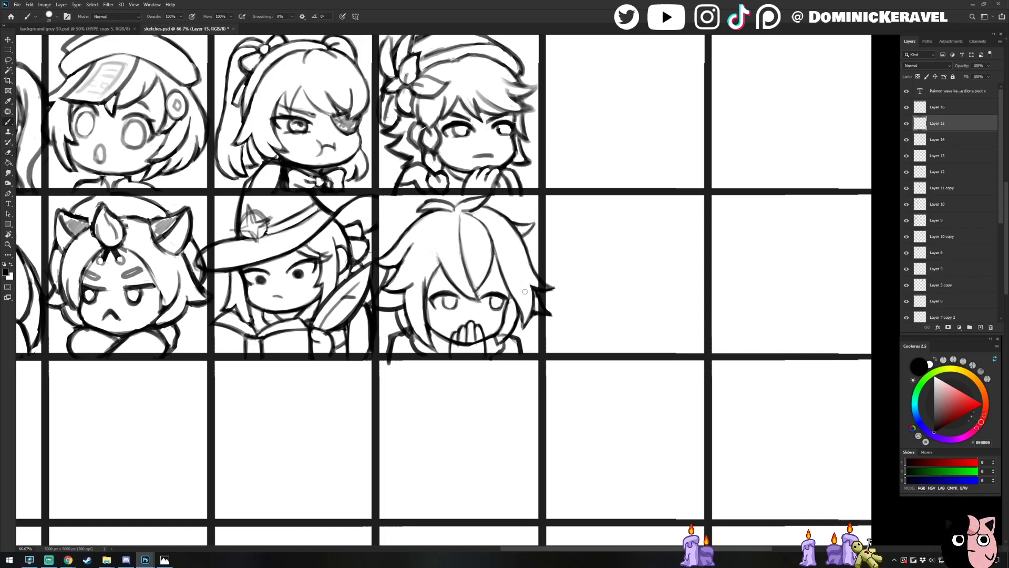
Refine the left bang's inner line above the eye on Layer 14
key("v")
left_click(518, 331)
key("e")
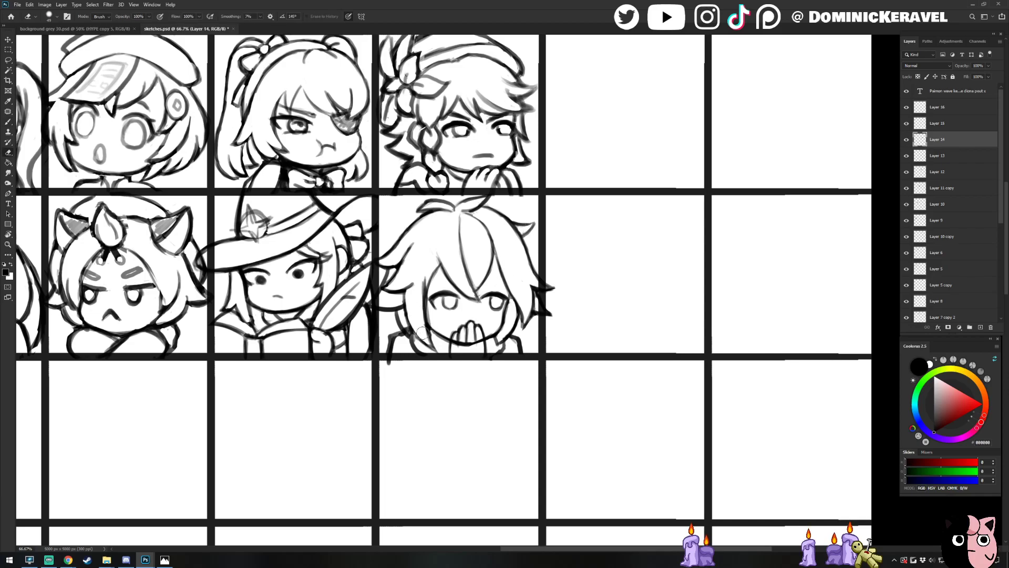
key("b")
mouse_move(403, 308)
left_mouse_down()
mouse_move(429, 344)
mouse_move(404, 298)
left_mouse_up()
key("ctrl+z")
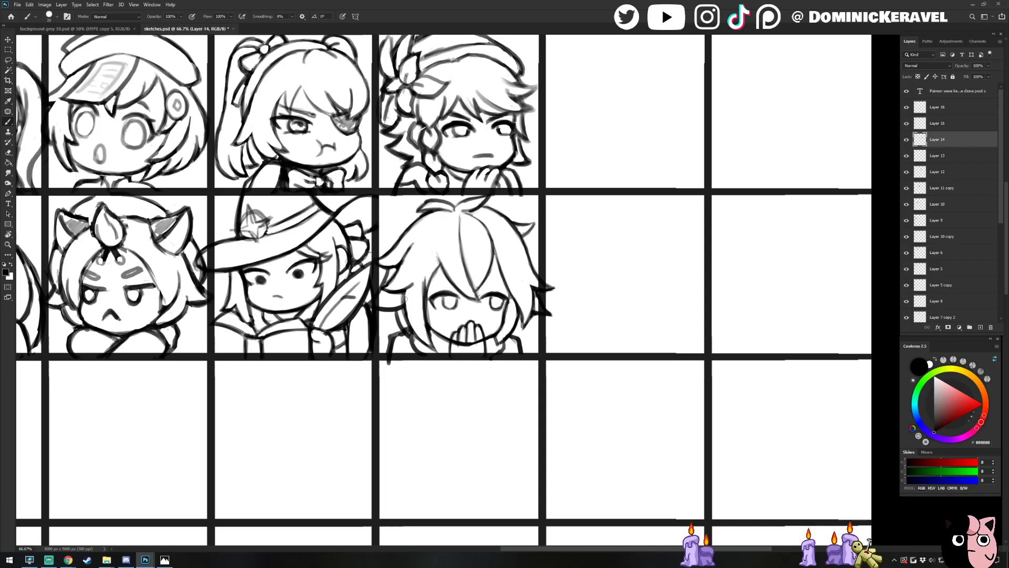
key("e")
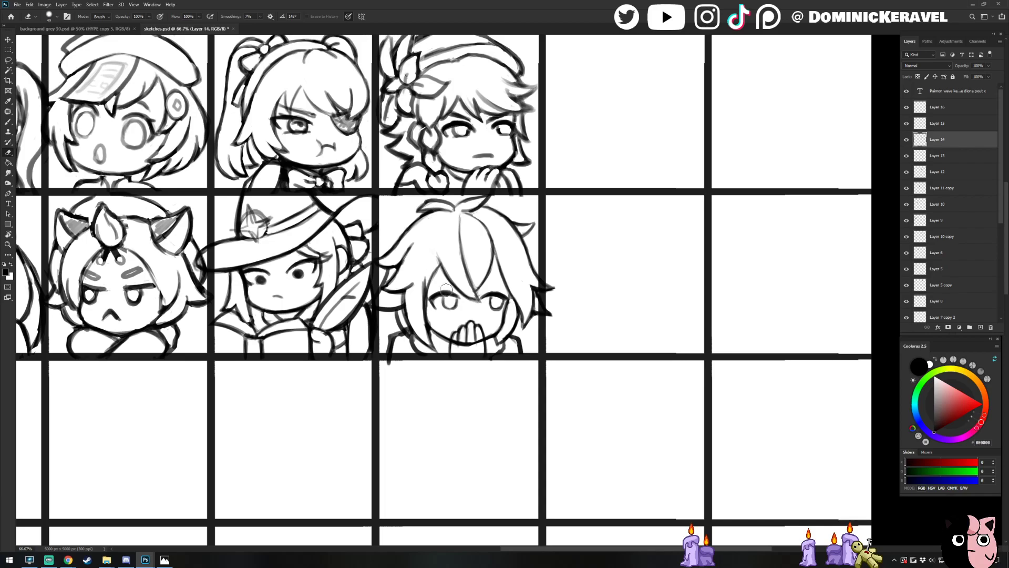
key("v")
key("b")
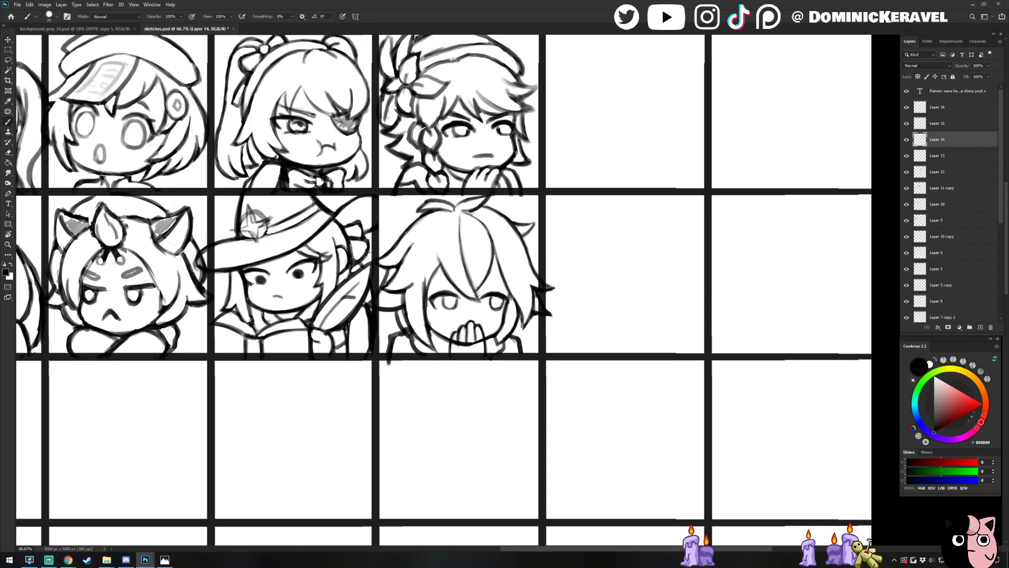
key("e")
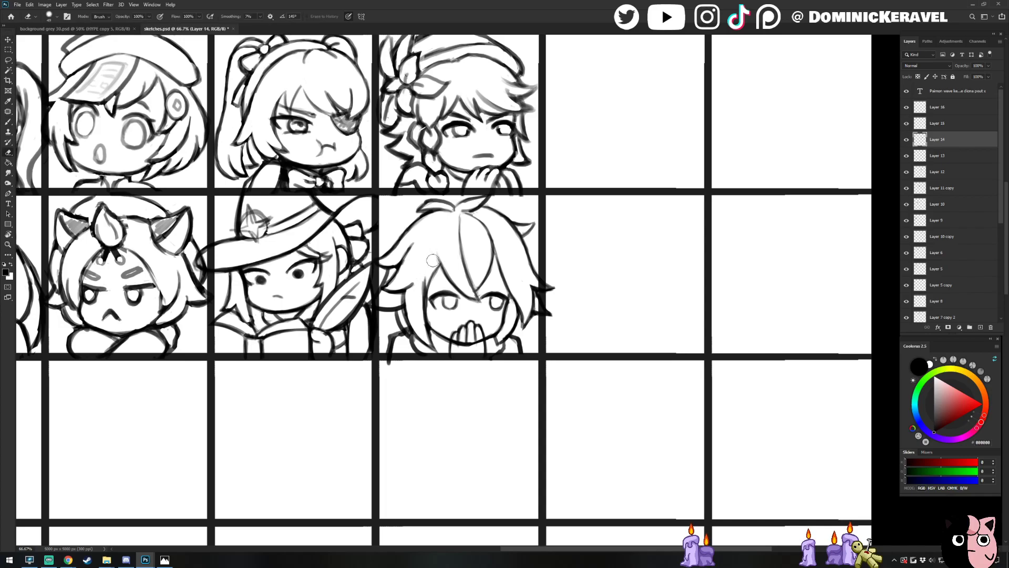
key("b")
left_click_drag(438, 257, 451, 282)
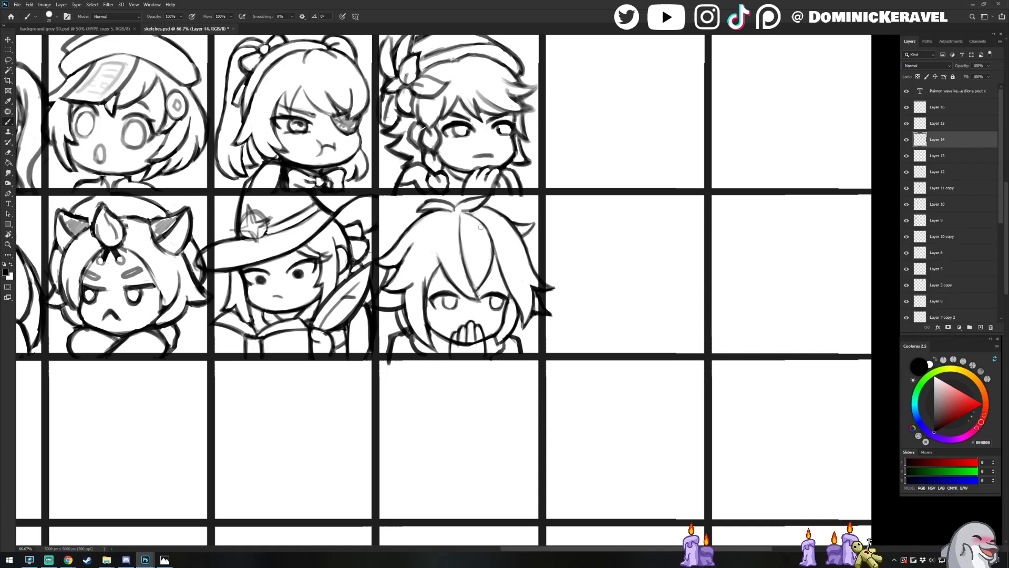
Redraw the left face-framing lock's edge from beside the eye down past the jaw on Layer 14
key("v")
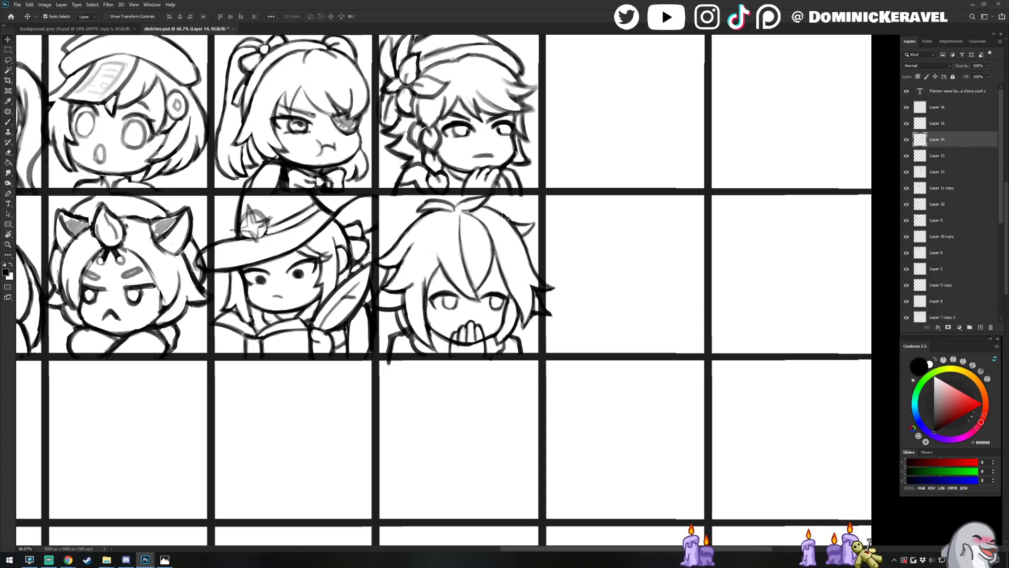
key("b")
key("e")
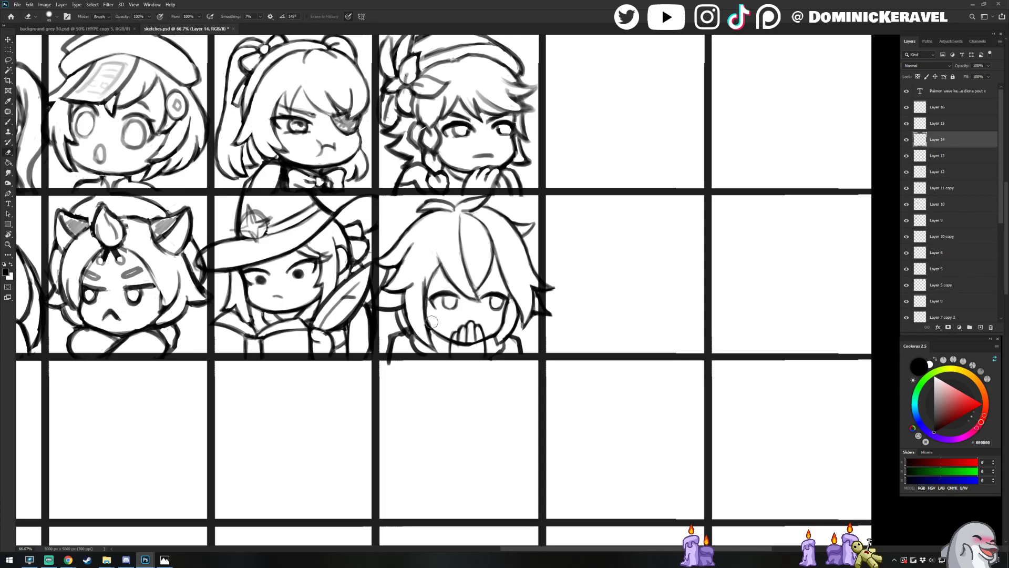
key("b")
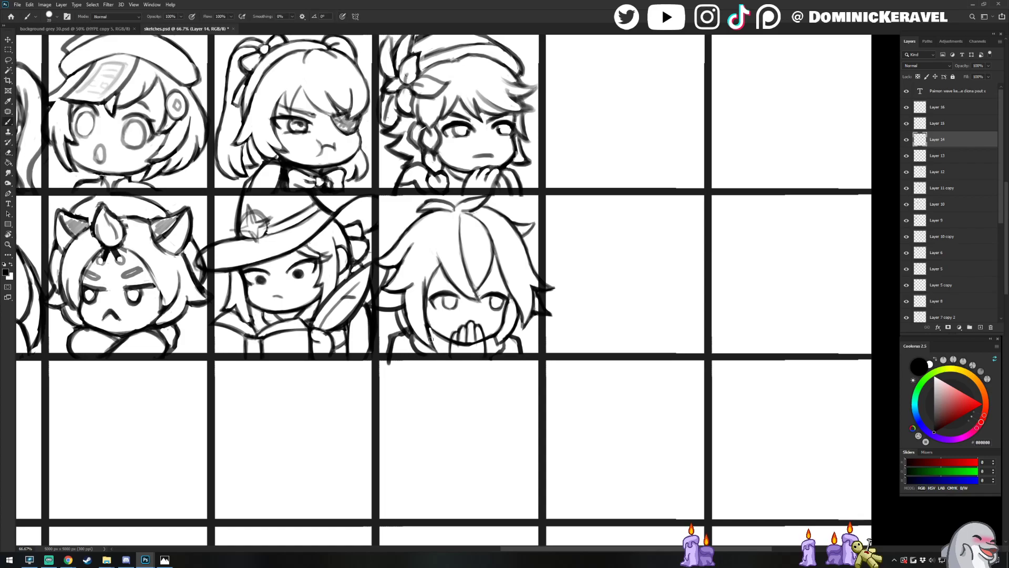
left_click_drag(427, 321, 436, 351)
key("e")
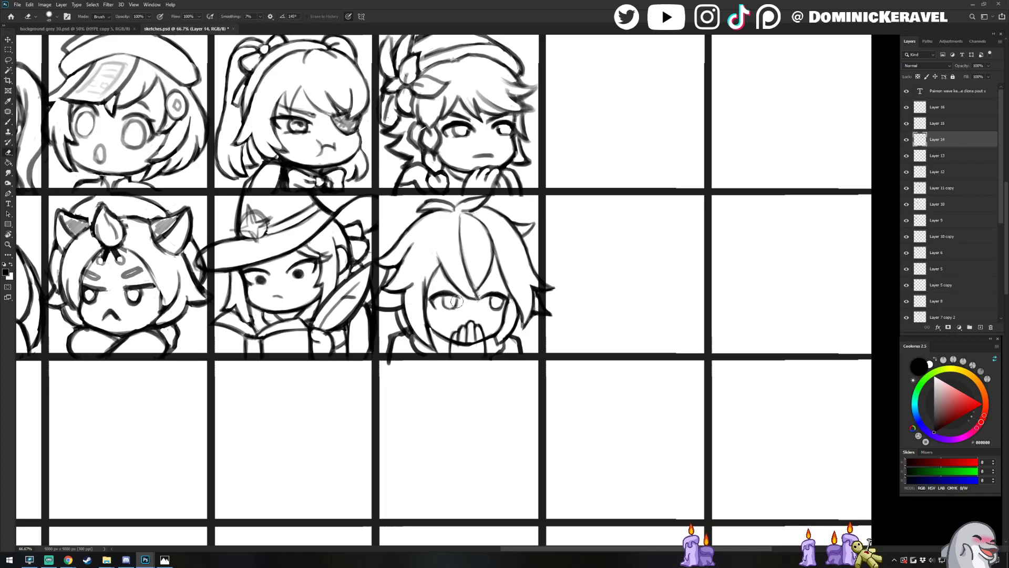
key("b")
key("b")
key("v")
key("b")
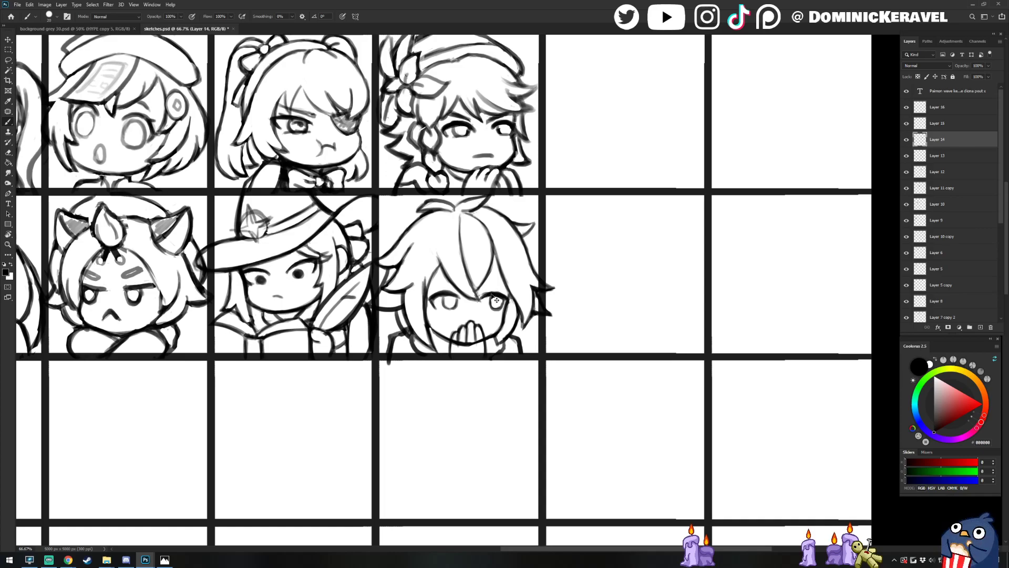
key("e")
key("v")
key("b")
key("v")
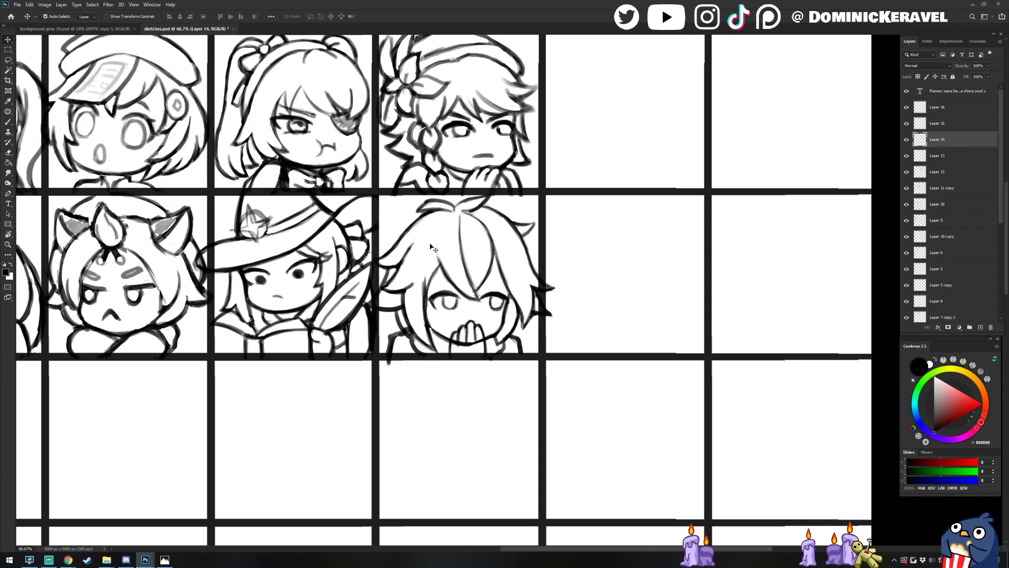
key("e")
key("v")
key("e")
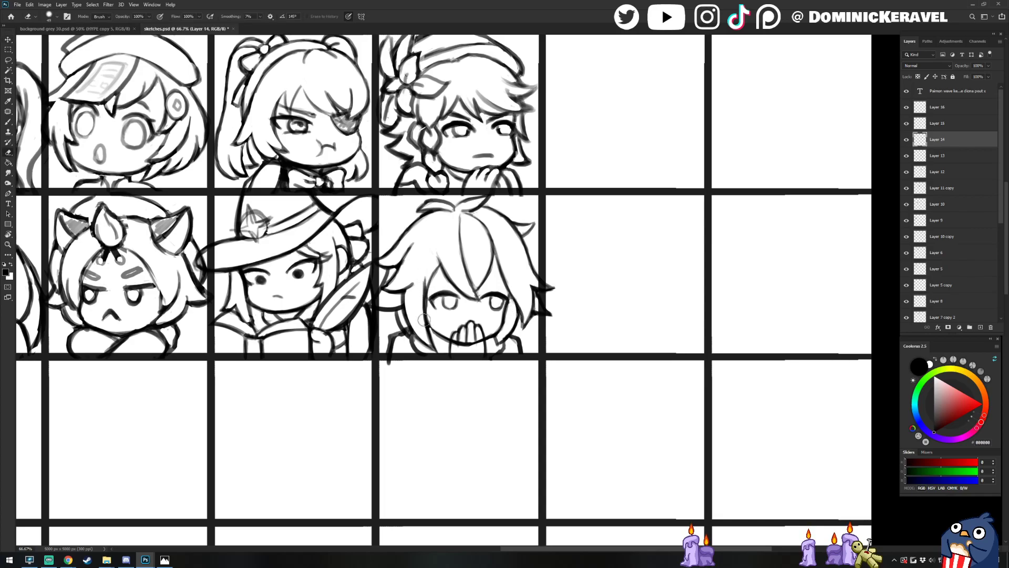
Erase the left shoulder line's overshoot below the cell's bottom border on Layer 15
key("ctrl")
left_click(404, 341, "ctrl")
key("b")
key("e")
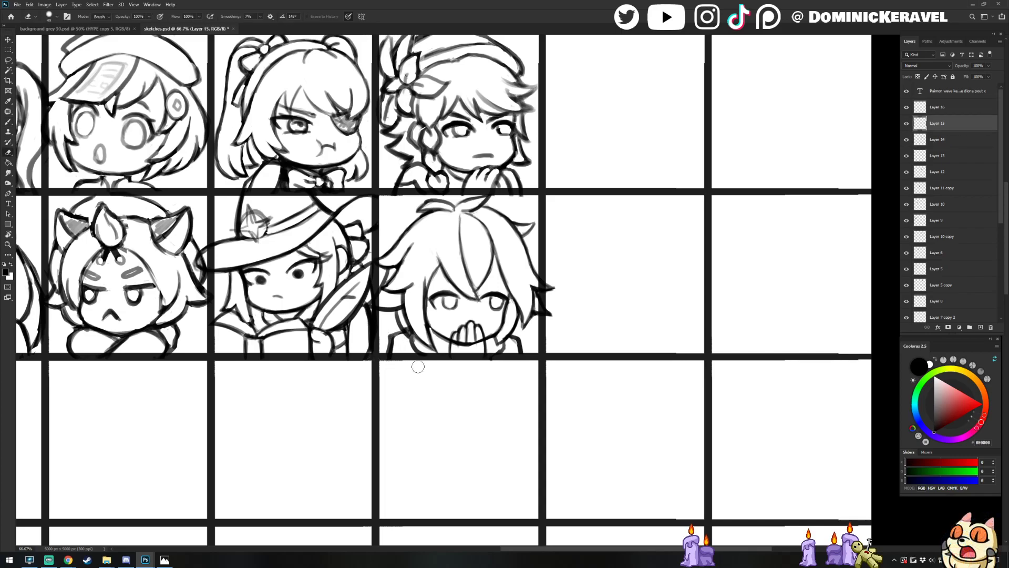
Save the document with the shoulder and hair corrections
left_click(515, 348, "ctrl")
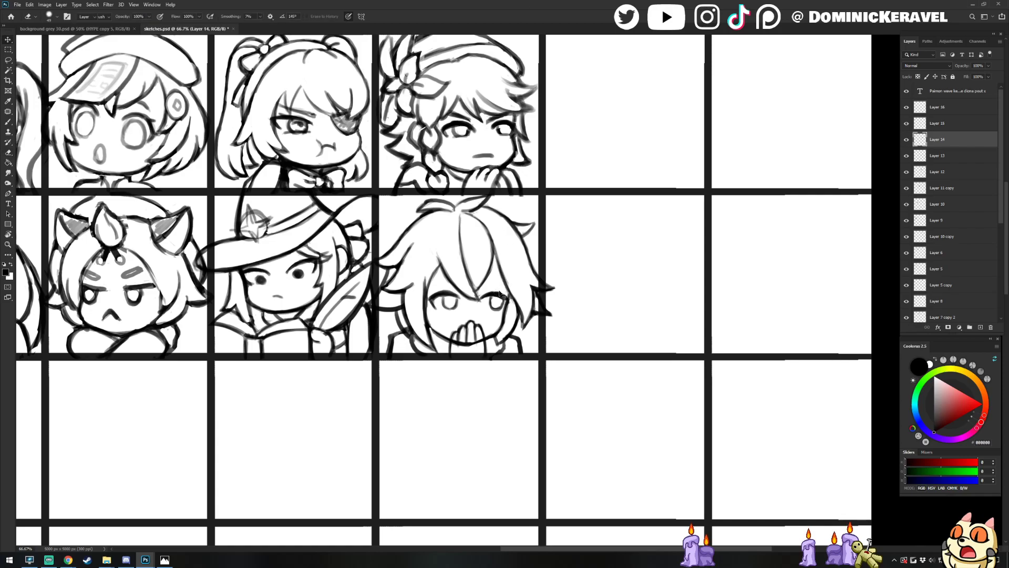
left_click(508, 278, "ctrl")
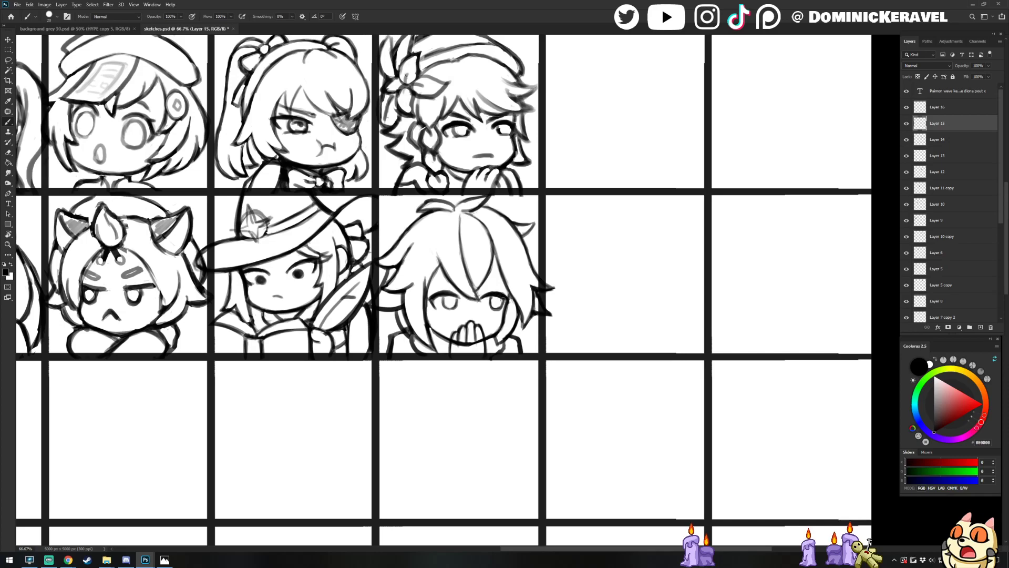
key("e")
key("v")
key("b")
key("v")
left_click_drag(519, 241, 499, 254)
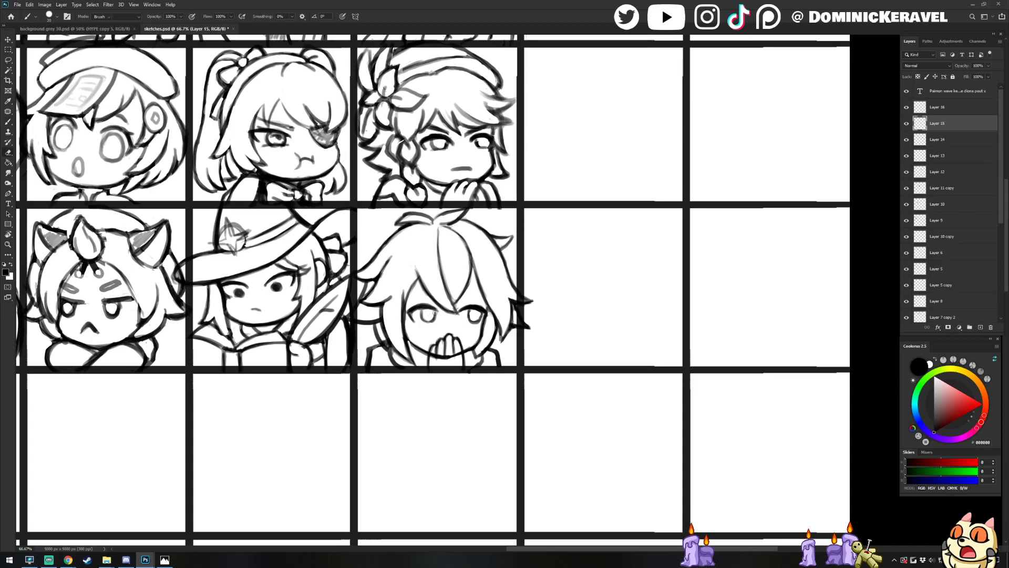
key("b")
key("v")
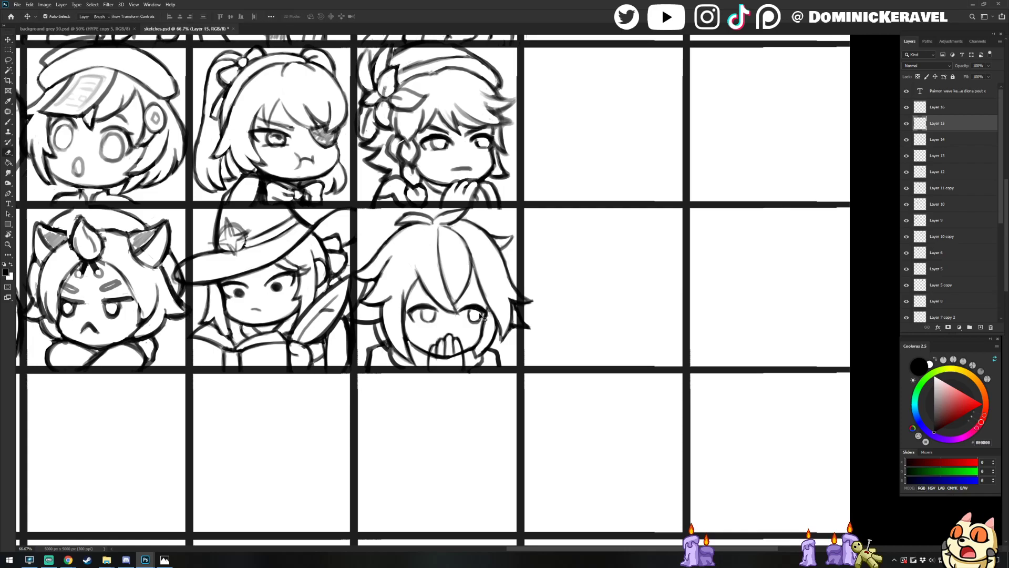
left_click_drag(492, 312, 473, 312)
key("ctrl+s")
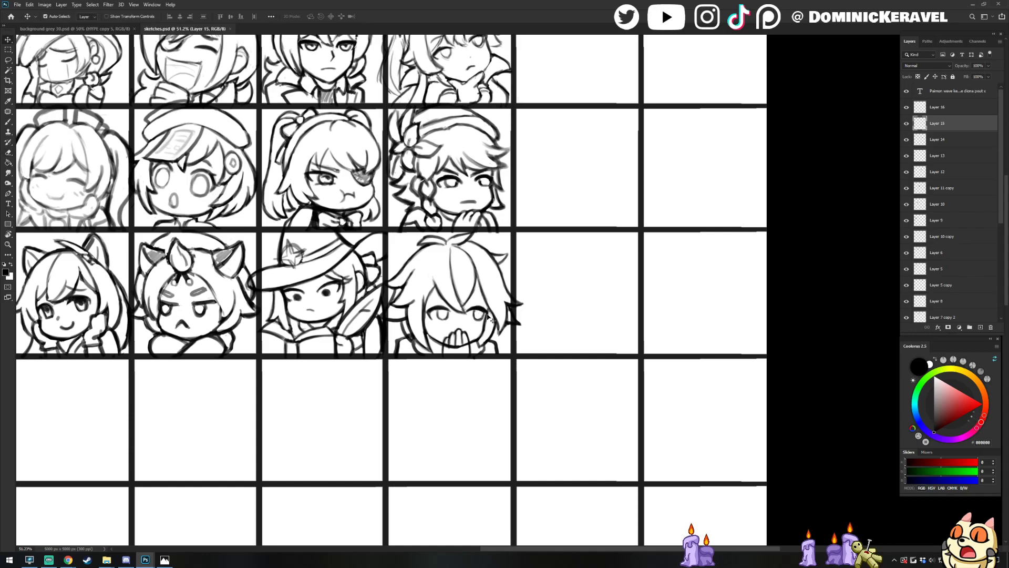
Clean up the collar line on the right of the wrist at the cell's bottom border on Layer 15
scroll(482, 311, "up", 1)
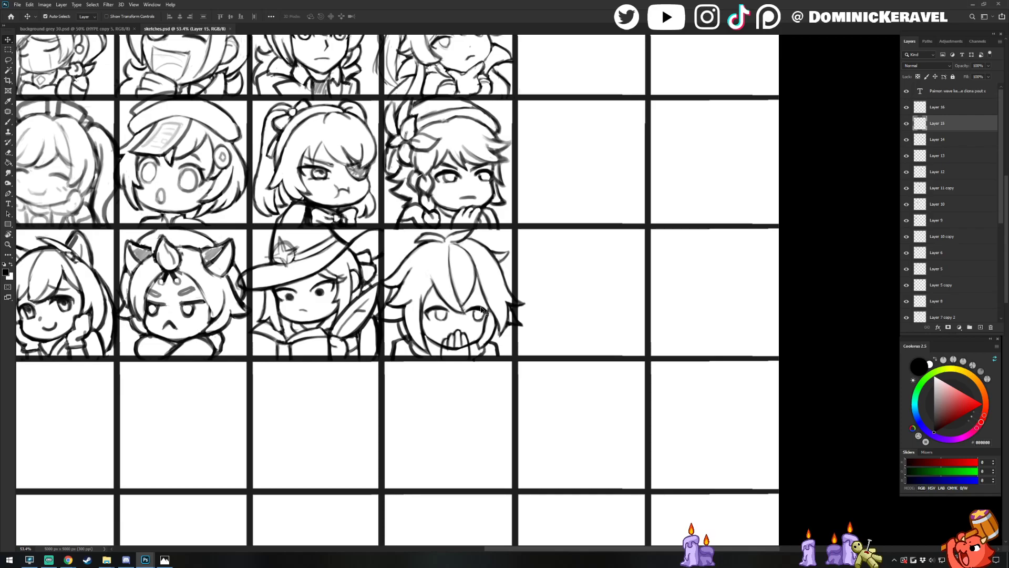
key("e")
key("v")
left_click(505, 269)
left_click_drag(478, 252, 493, 248)
left_click(511, 240, "ctrl")
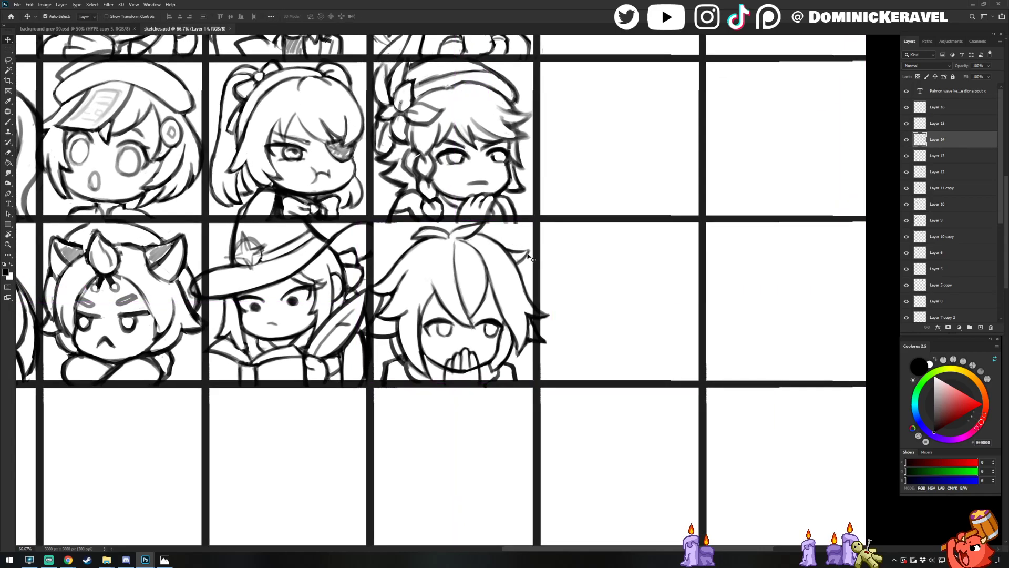
key("b")
left_click_drag(499, 368, 484, 388)
key("v")
left_click(506, 376, "ctrl")
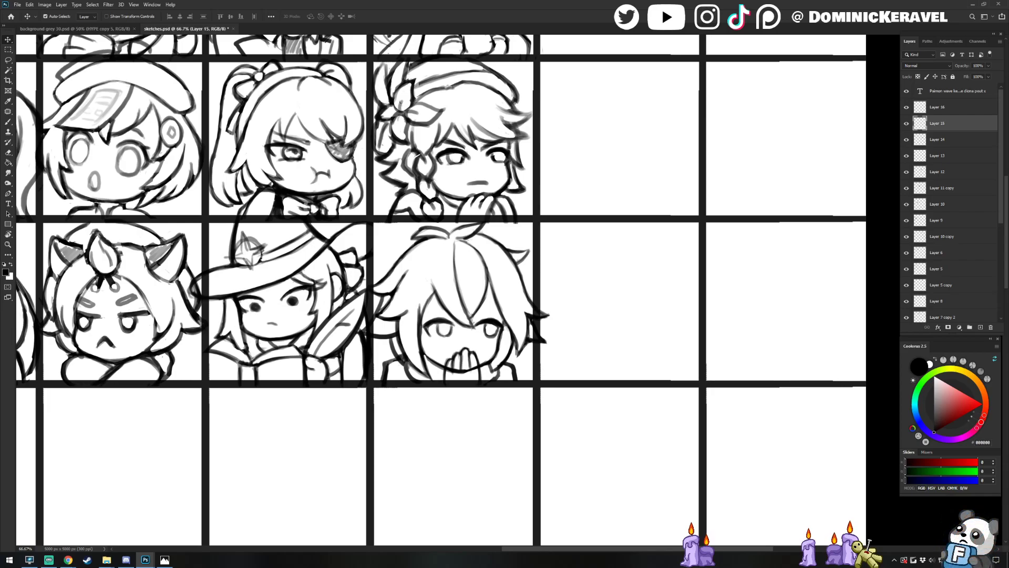
Save the document with the collar cleanup
mouse_move(412, 161)
left_mouse_down()
mouse_move(509, 153)
mouse_move(207, 161)
left_mouse_up()
key("b")
left_click(703, 284, "alt")
key("v")
left_click_drag(280, 315, 389, 319)
key("v")
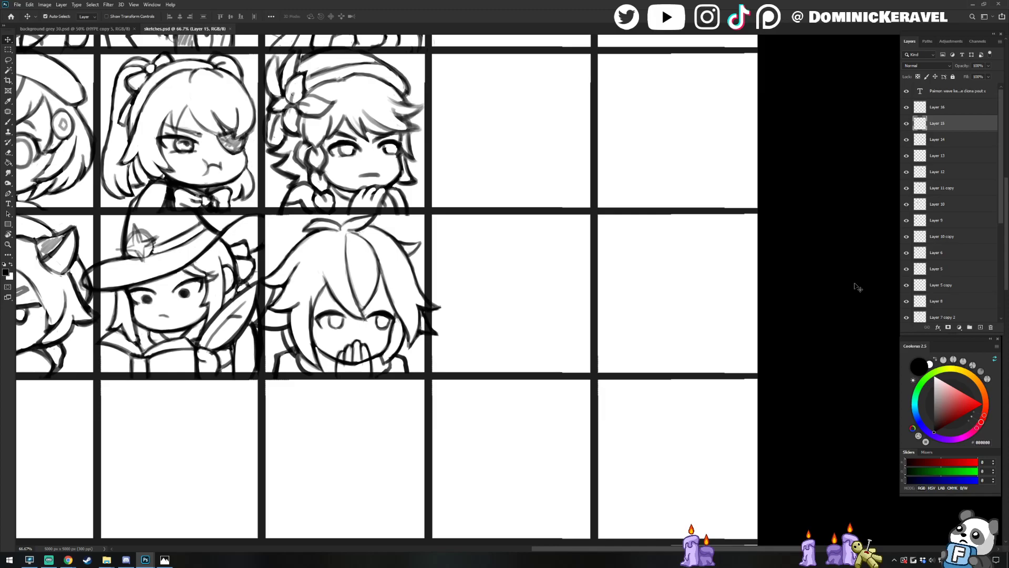
Examine the mouth-covering portrait up close and alongside the neighbouring emotes
key("b")
left_click_drag(389, 316, 422, 308)
scroll(422, 308, "up", 2)
key("v")
key("b")
key("v")
key("e")
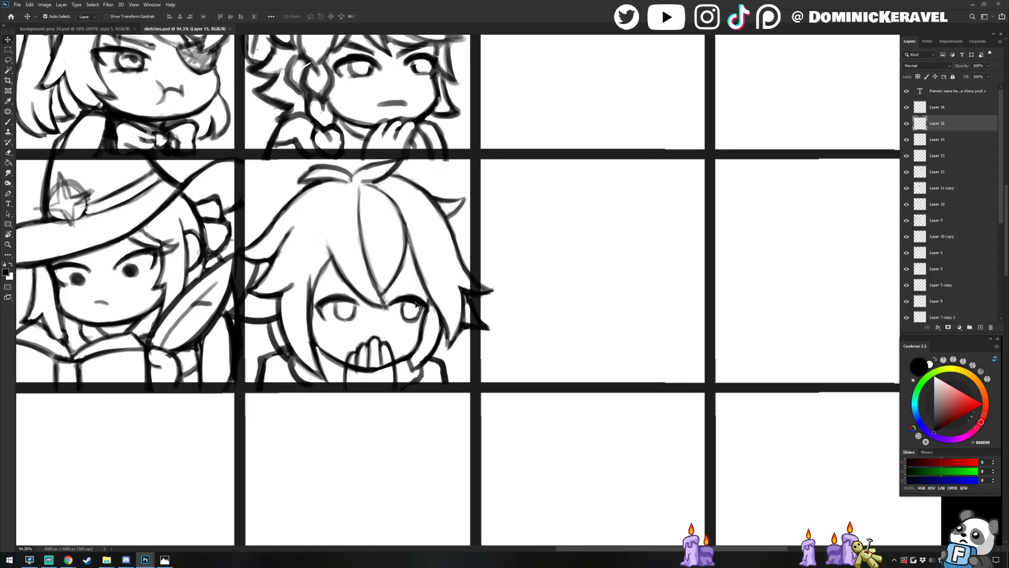
left_click_drag(411, 309, 440, 307)
scroll(440, 307, "down", 5)
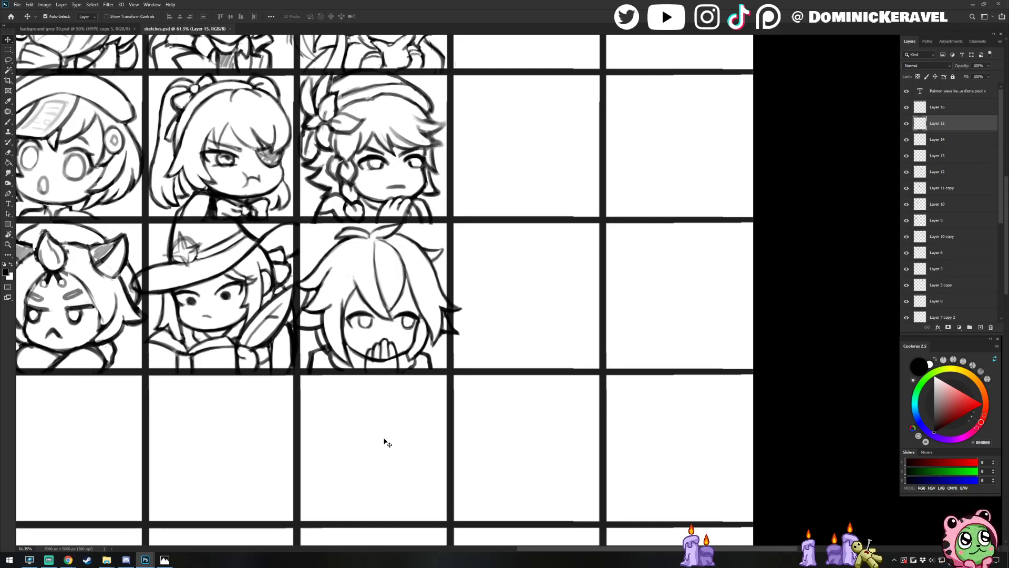
left_click(432, 261)
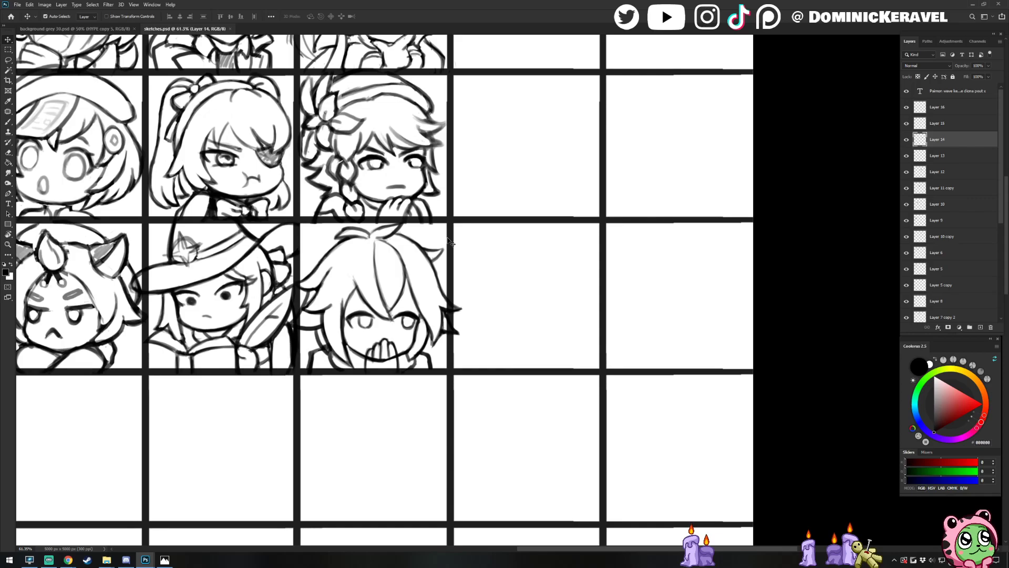
left_click(411, 316)
left_click_drag(411, 316, 458, 319)
scroll(489, 295, "down", 3)
key("e")
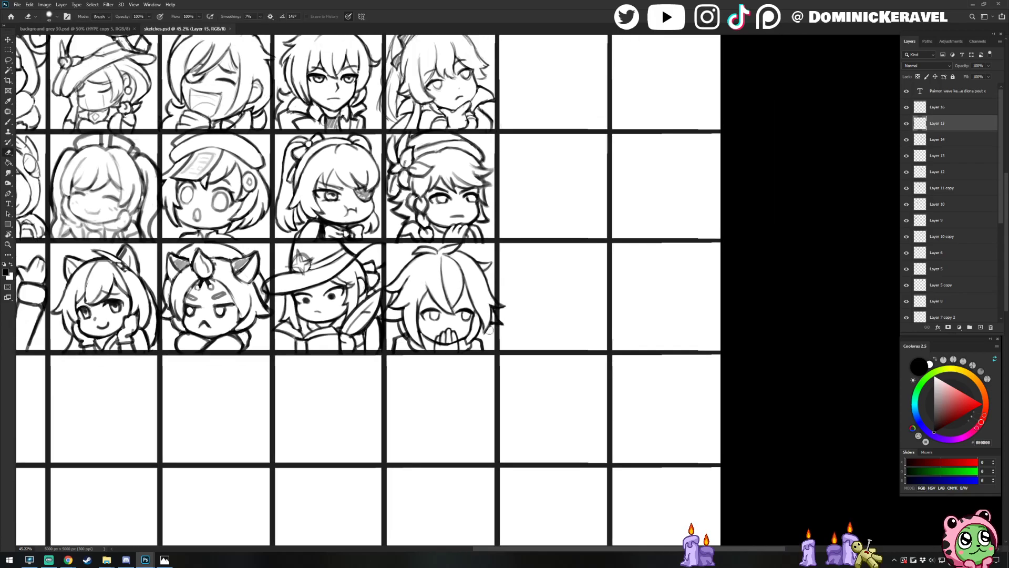
scroll(486, 334, "up", 2)
scroll(464, 309, "up", 1)
key("b")
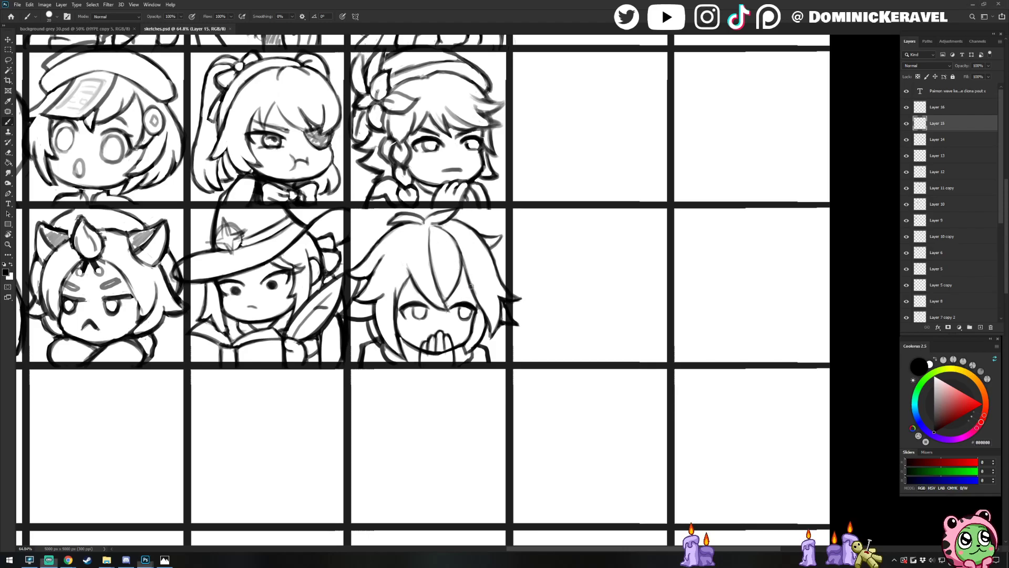
left_click_drag(451, 298, 480, 292)
key("ctrl+z")
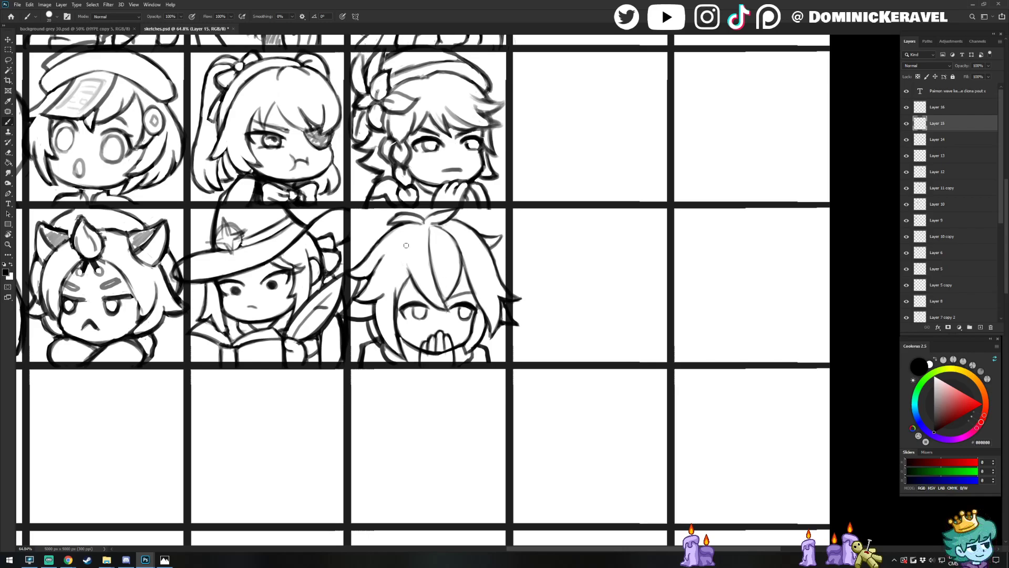
Save the document and touch up the upper-right hair outline on Layer 14
key("v")
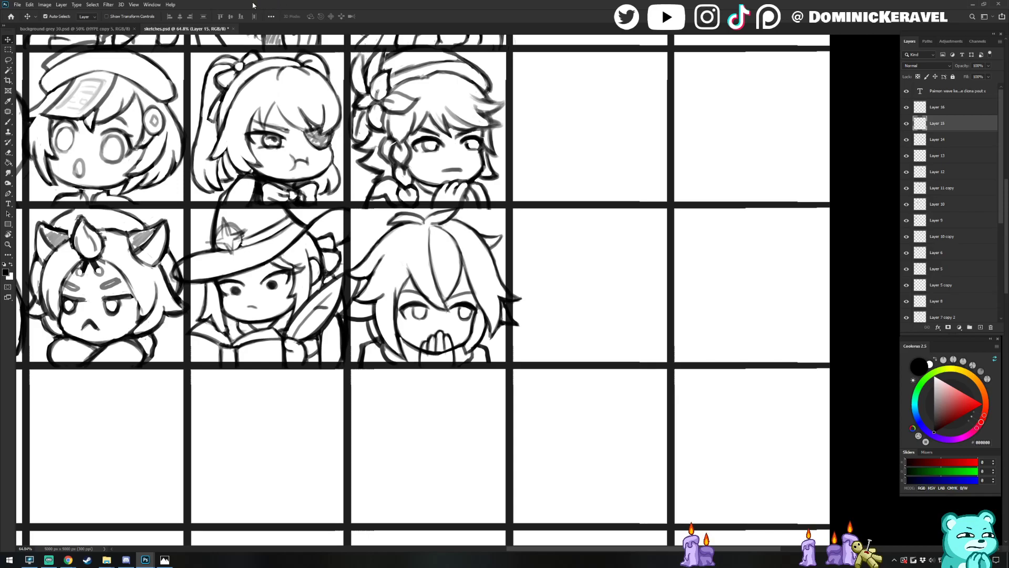
left_click(485, 238, "ctrl")
key("v")
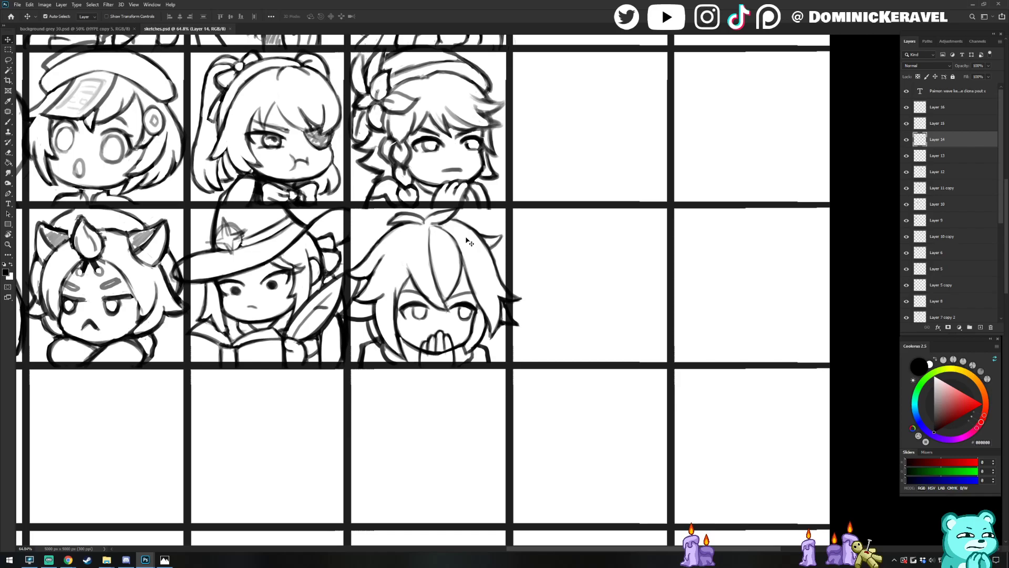
key("b")
key("e")
key("v")
key("b")
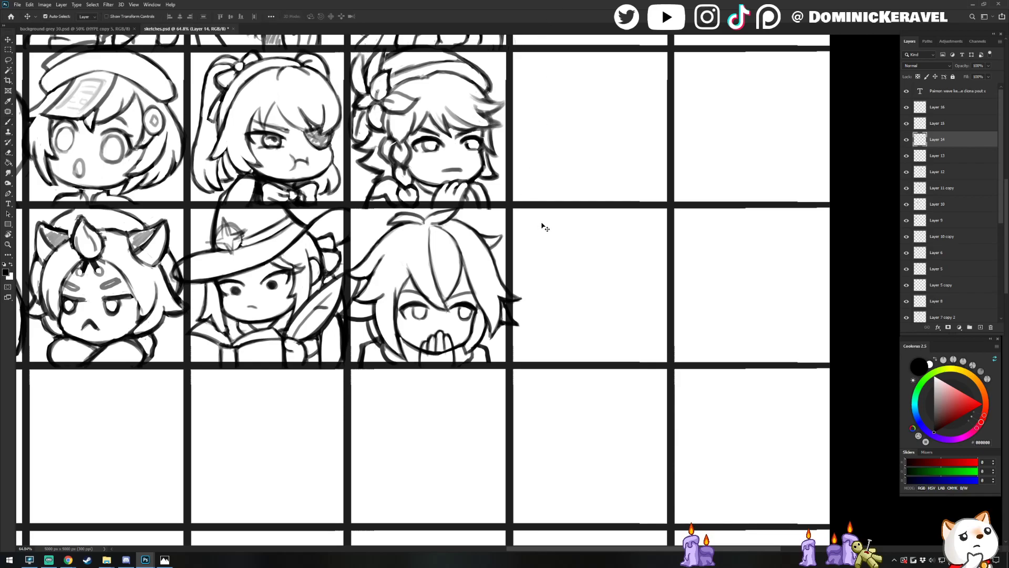
left_click(852, 215, "alt")
key("v")
key("b")
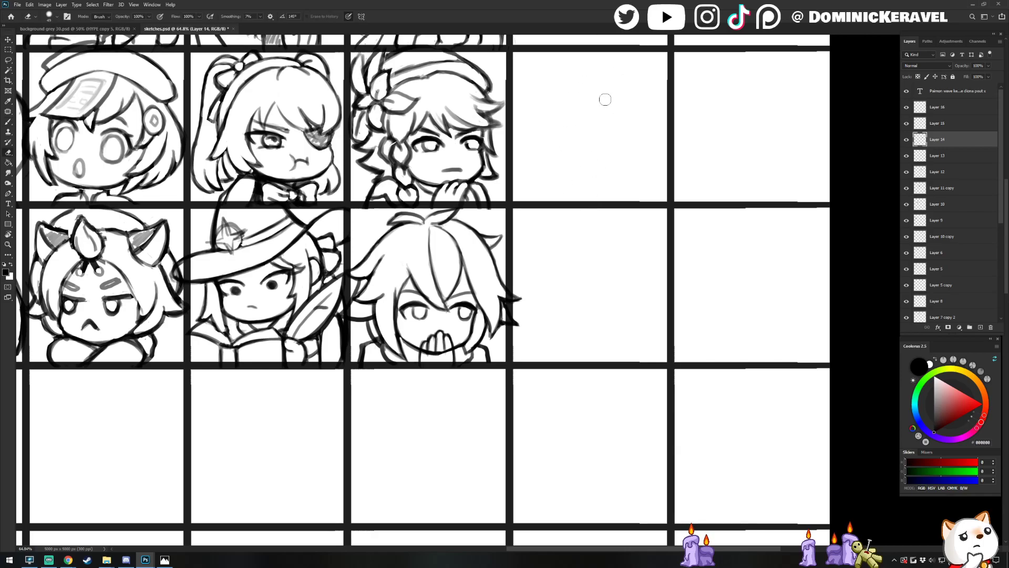
Save the document with the hair touch-ups on Layer 14
key("e")
key("b")
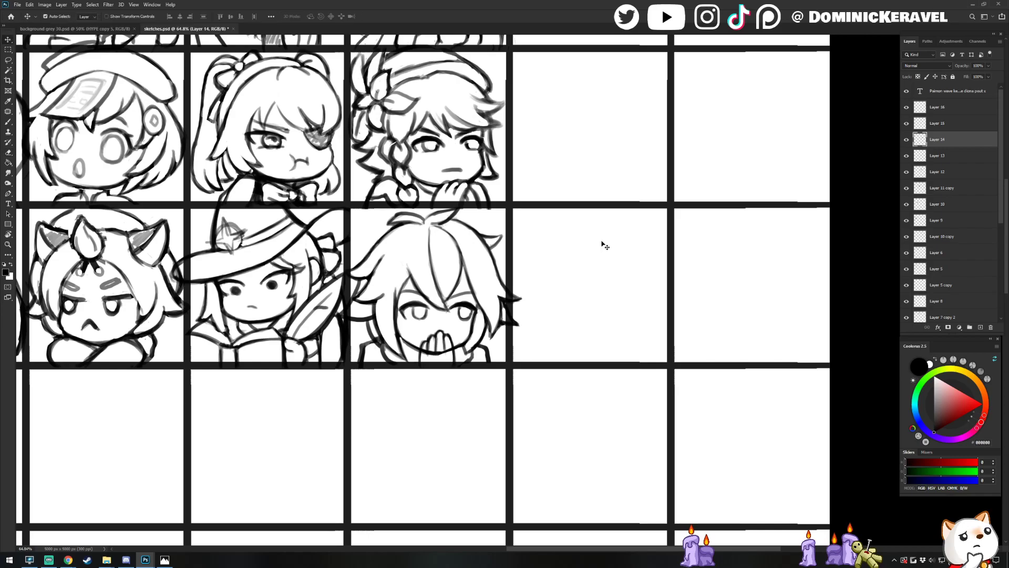
key("e")
left_click_drag(607, 282, 582, 297)
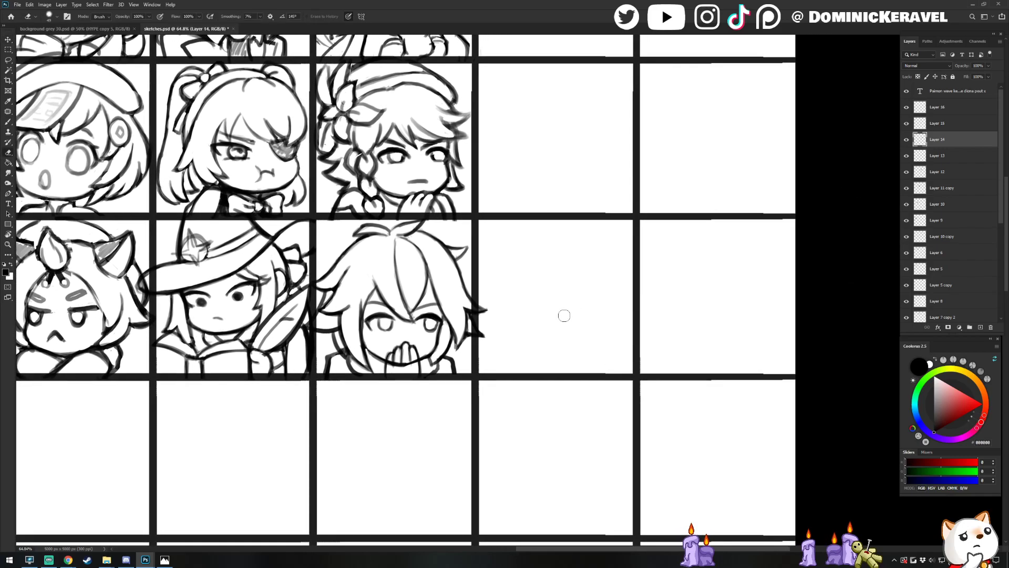
key("ctrl+s")
mouse_move(516, 237)
left_mouse_down()
mouse_move(541, 221)
mouse_move(592, 213)
left_mouse_up()
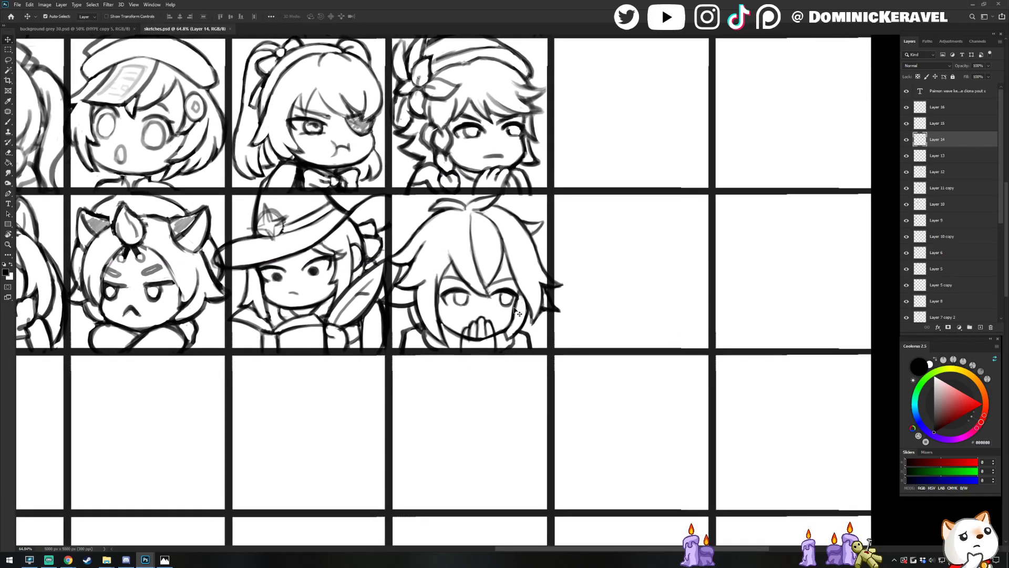
scroll(505, 342, "left", 2)
scroll(505, 342, "up", 1)
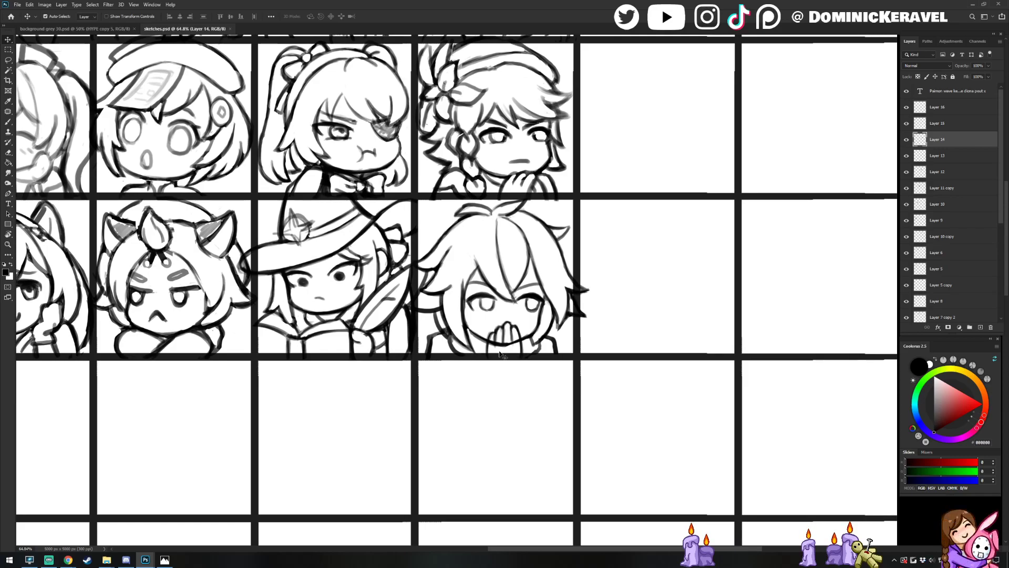
Clean up the sleeve line crossing the border above the mouth-covering portrait on Layer 10 copy, reselect Layer 14 and save the document
key("b")
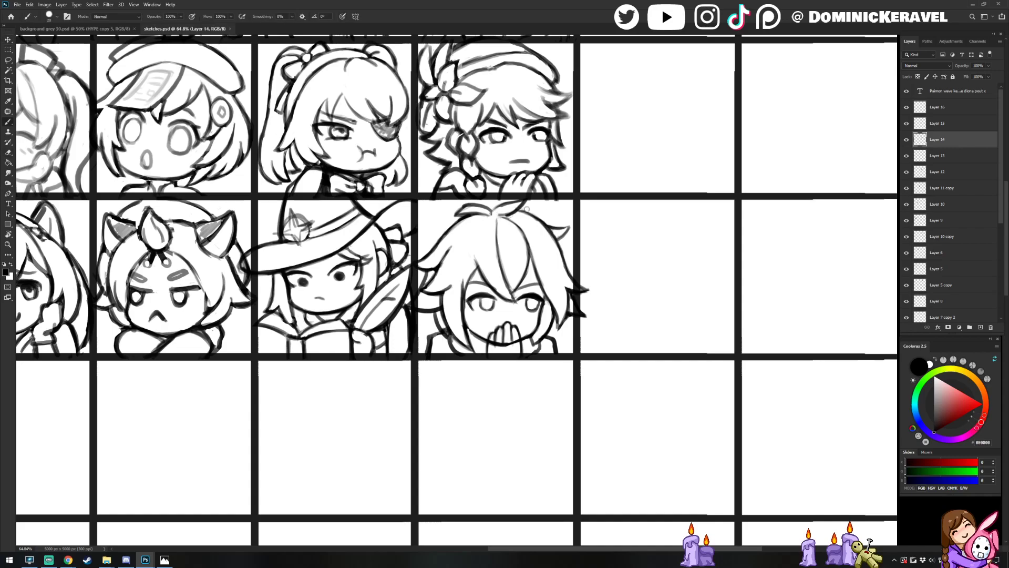
left_click(538, 205, "ctrl")
key("e")
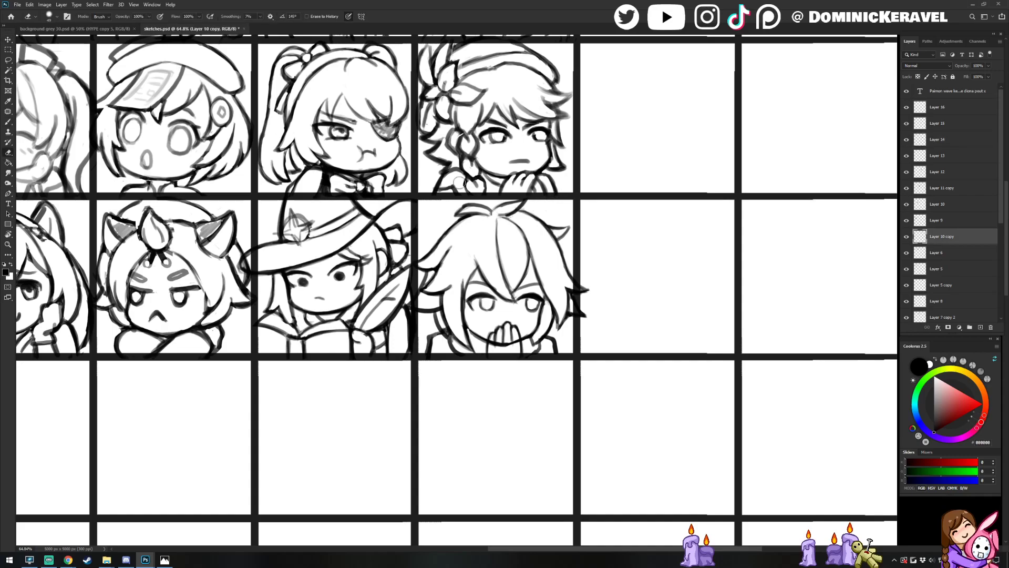
left_click(549, 226, "ctrl")
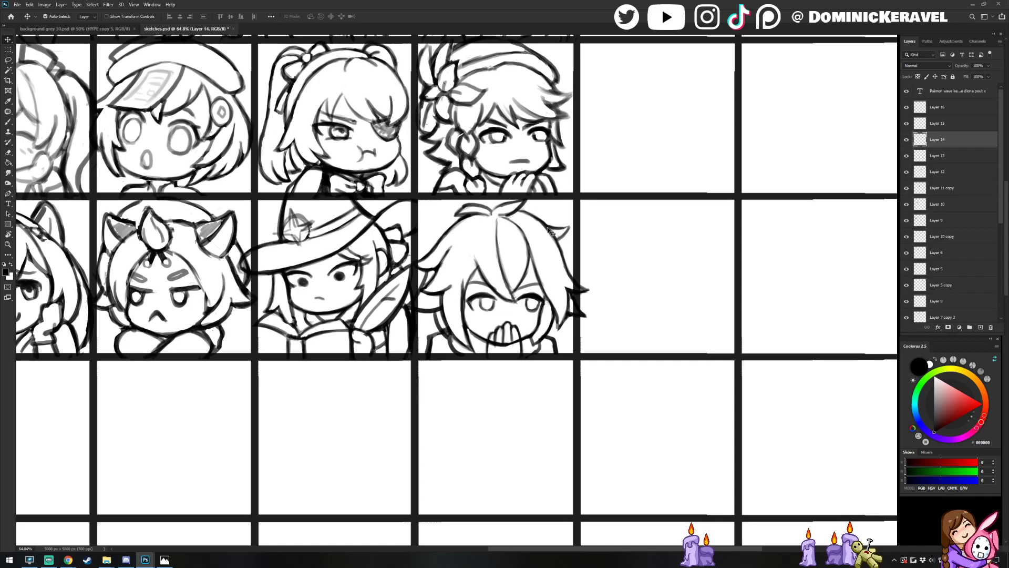
key("ctrl+s")
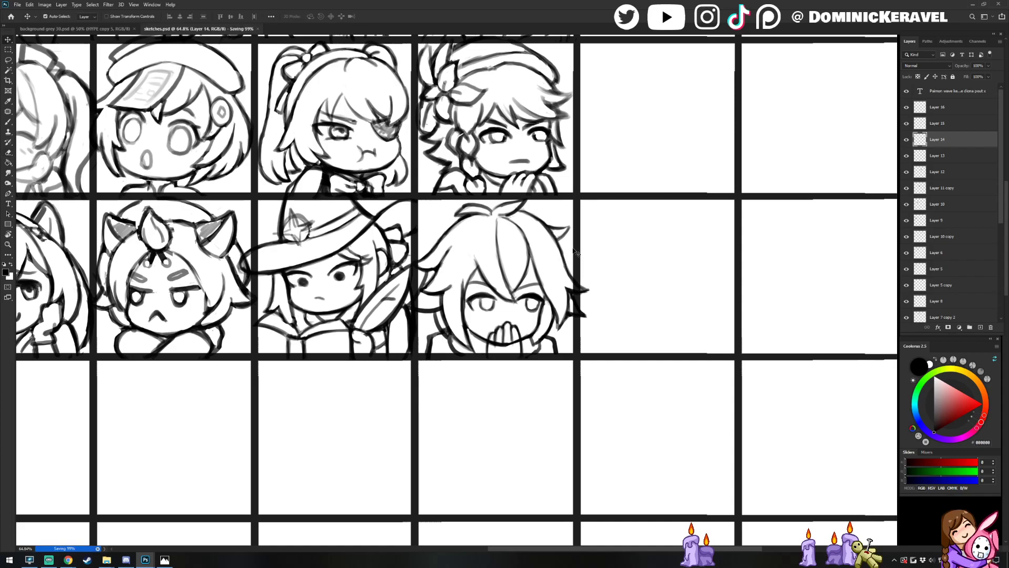
Bring the browser's Sucrose character reference over the sketch sheet to study it, and move it away again
scroll(610, 203, "right", 3)
left_click_drag(490, 298, 478, 322)
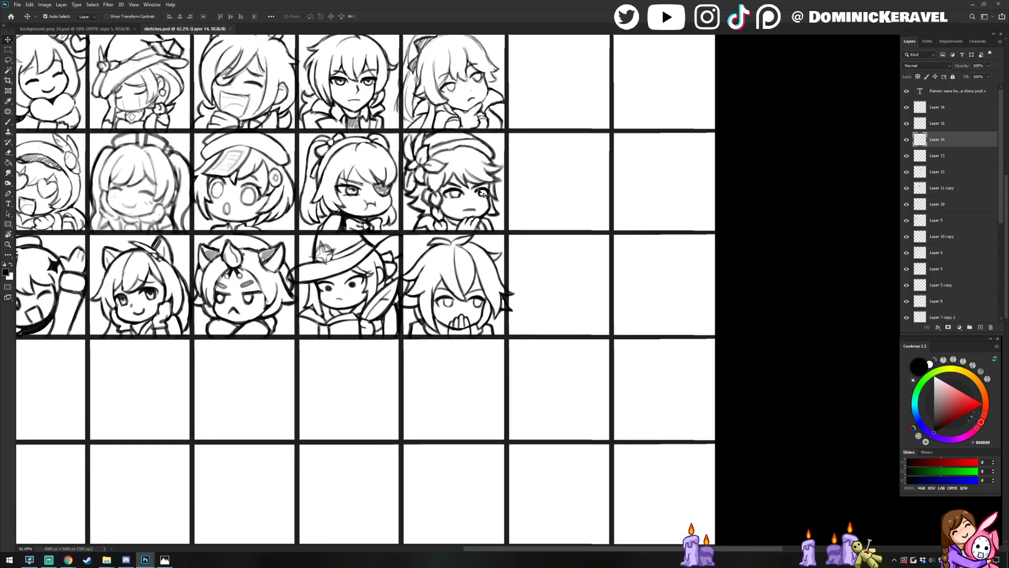
left_click_drag(0, 232, 184, 181)
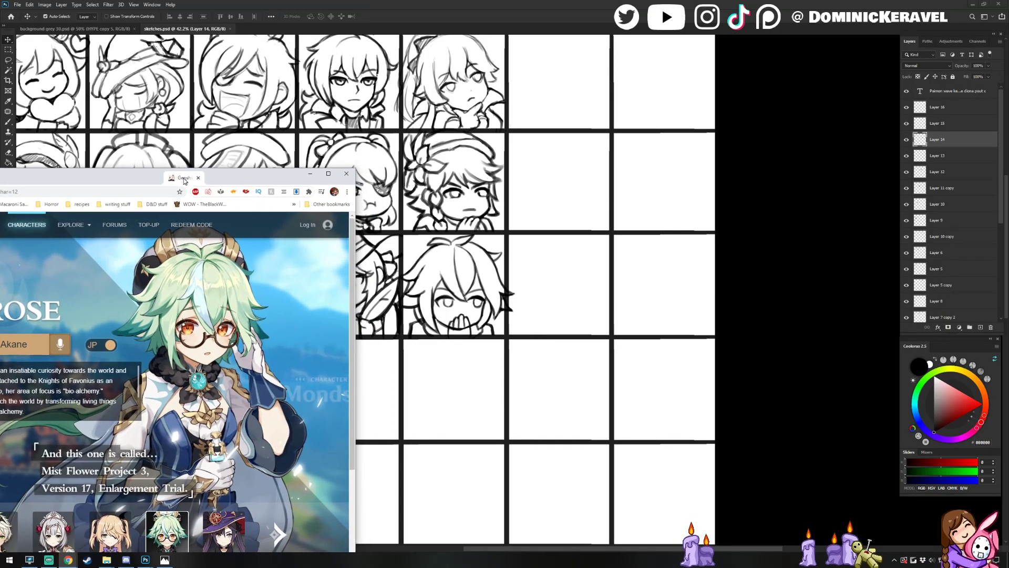
left_click_drag(184, 181, 0, 181)
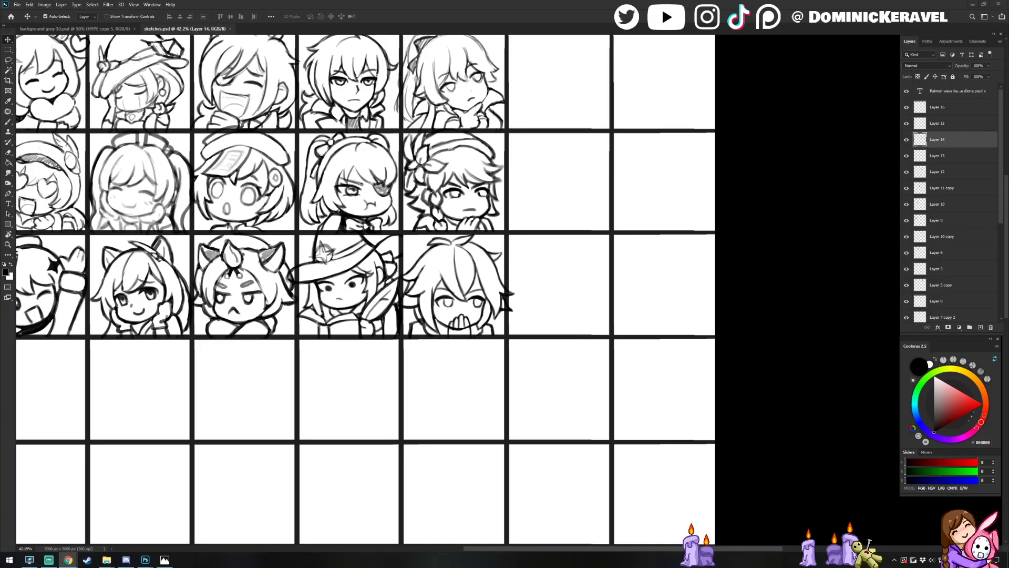
Examine the mouth-covering portrait's eyes and right-hand hair at several magnifications alongside the neighbouring emotes
scroll(509, 256, "up", 3)
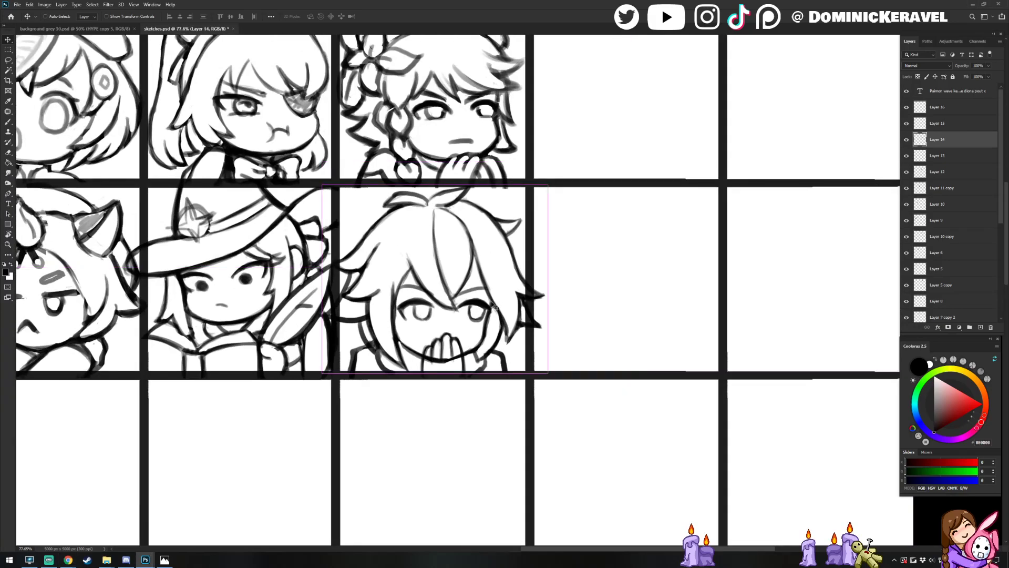
key("b")
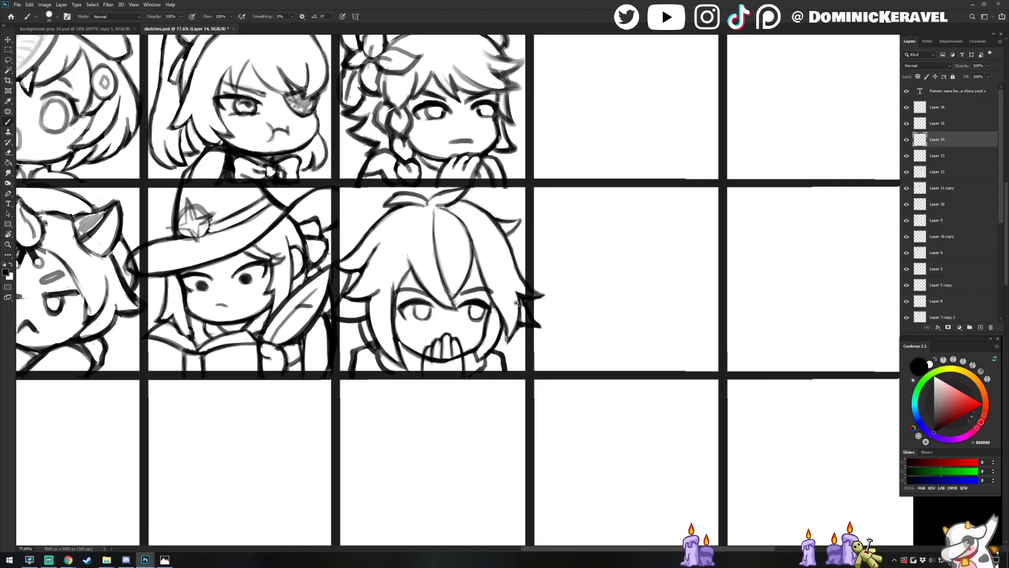
scroll(516, 303, "down", 5)
scroll(433, 314, "up", 5)
key("e")
key("b")
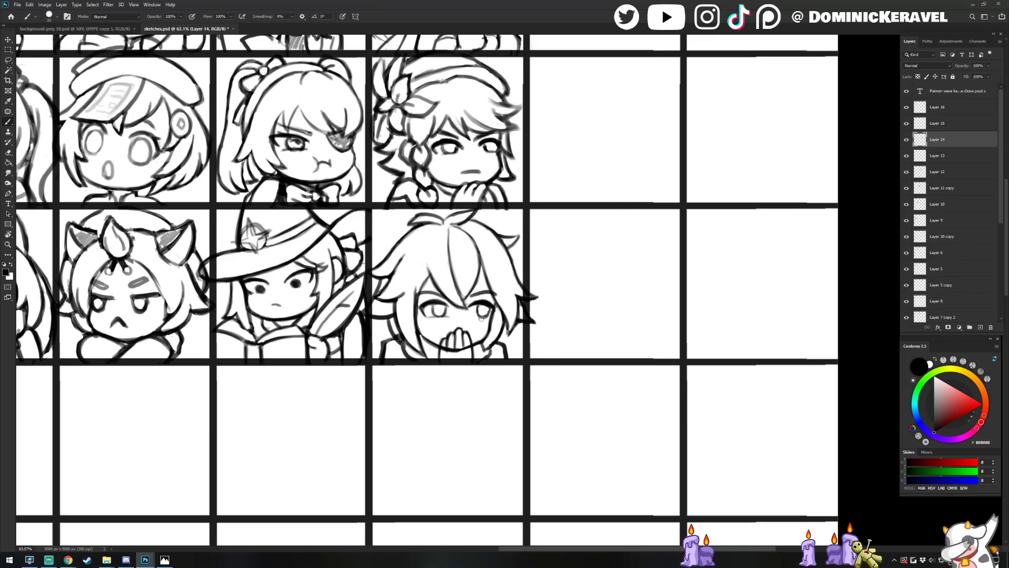
left_click_drag(463, 341, 495, 334)
key("e")
key("v")
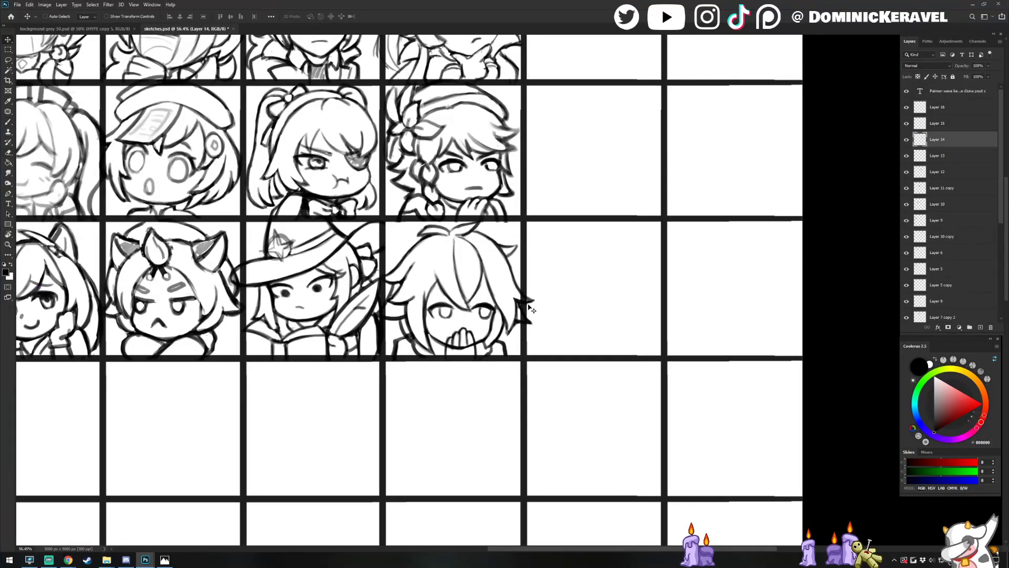
key("b")
left_click_drag(482, 317, 494, 319)
key("e")
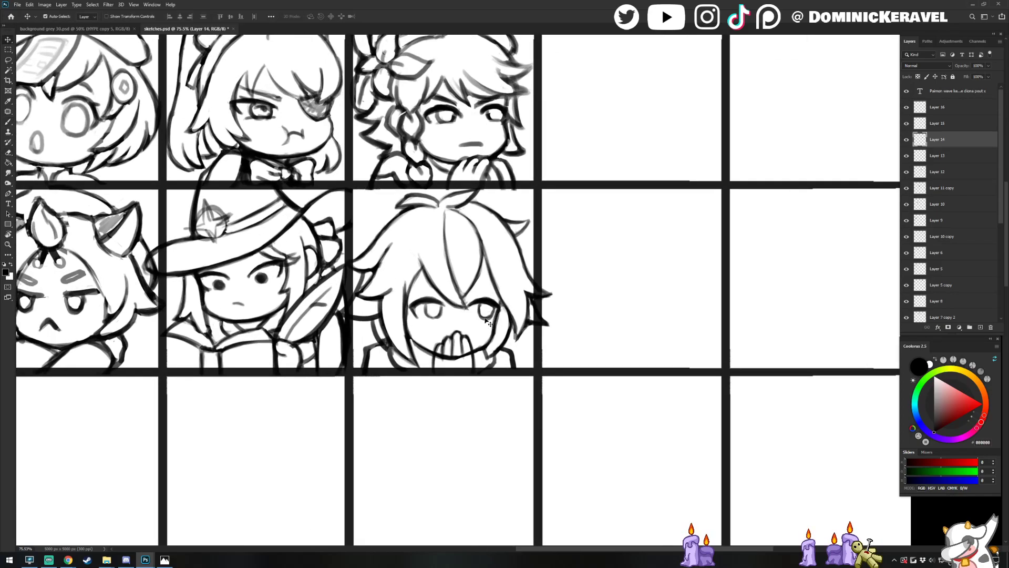
Duplicate Layer 15, which holds the portrait's face, and hide the original layer
left_click(473, 318, "ctrl")
key("ctrl+z")
key("ctrl+j")
left_click(906, 139)
Redraw both eyes of the mouth-covering portrait with squared, flat-bottomed irises on the duplicated face layer
key("b")
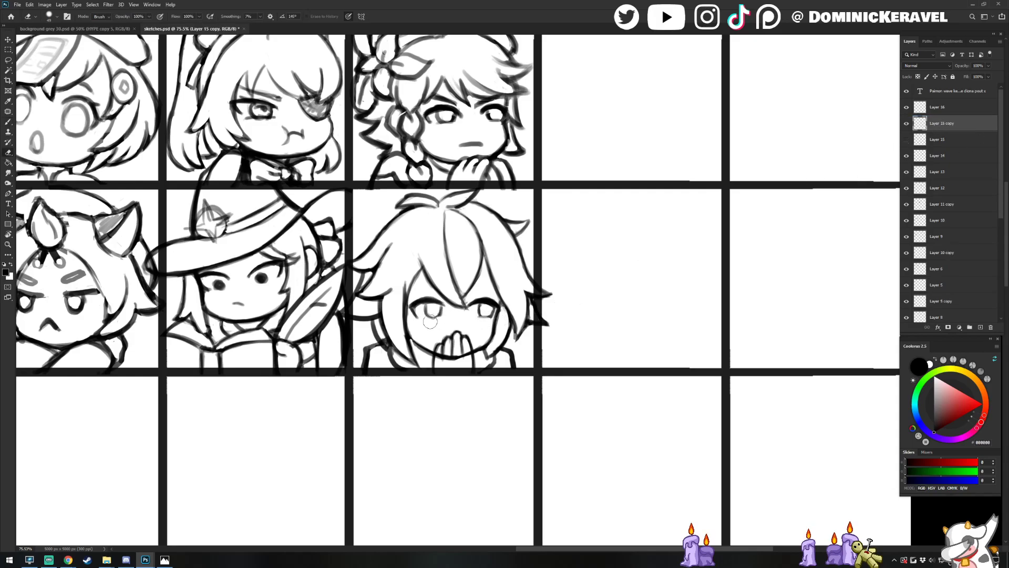
key("e")
key("b")
key("e")
key("b")
key("e")
key("b")
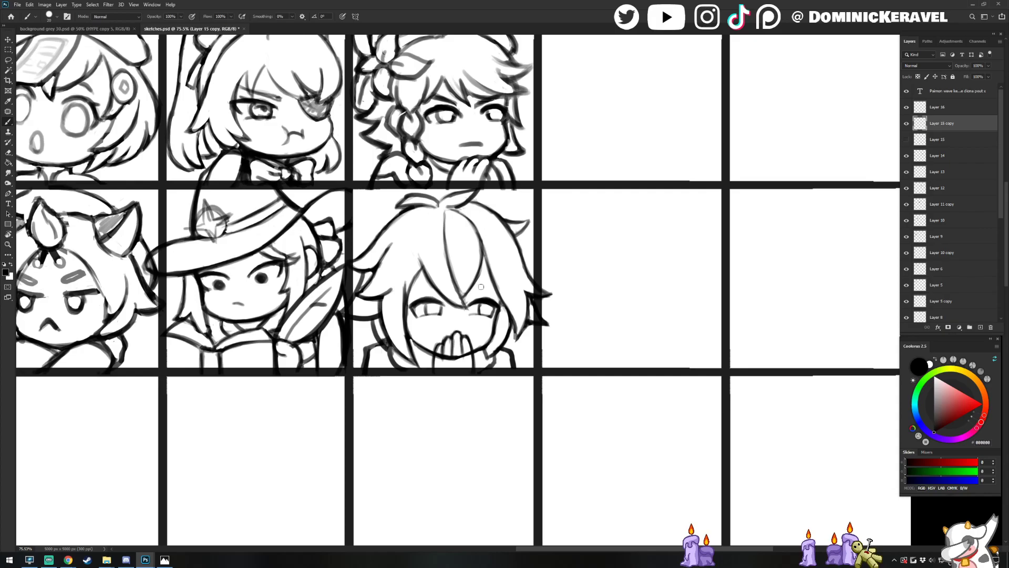
Draw worried, inward-rising eyebrows above both eyes on the duplicated face layer
mouse_move(473, 277)
left_mouse_down()
mouse_move(479, 283)
mouse_move(413, 296)
left_mouse_up()
key("v")
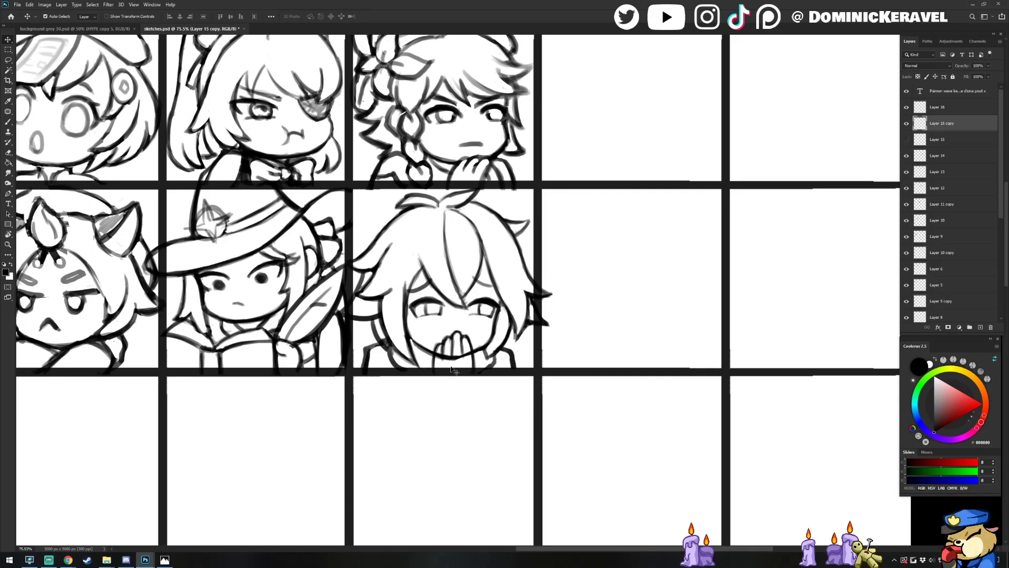
key("b")
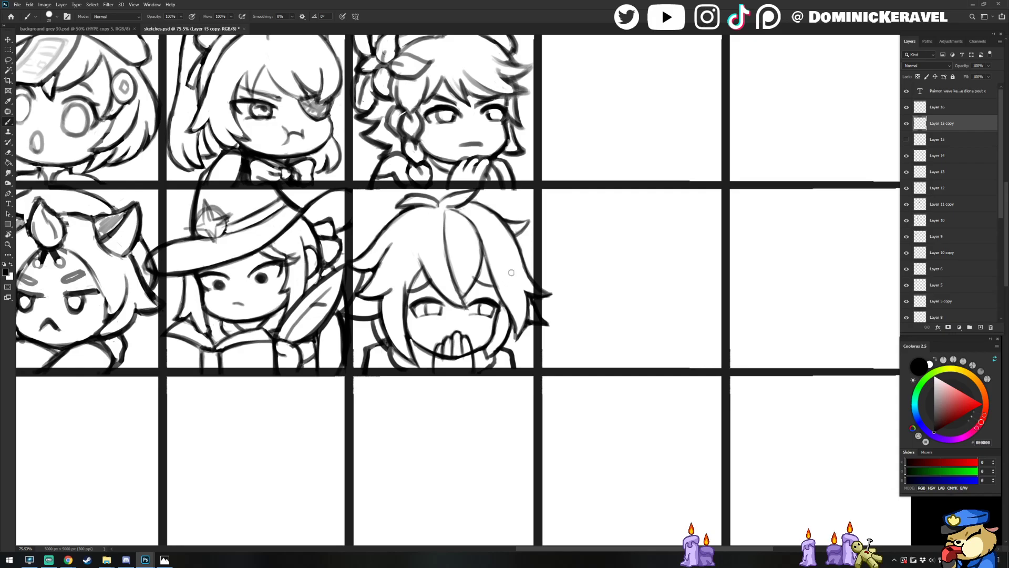
key("v")
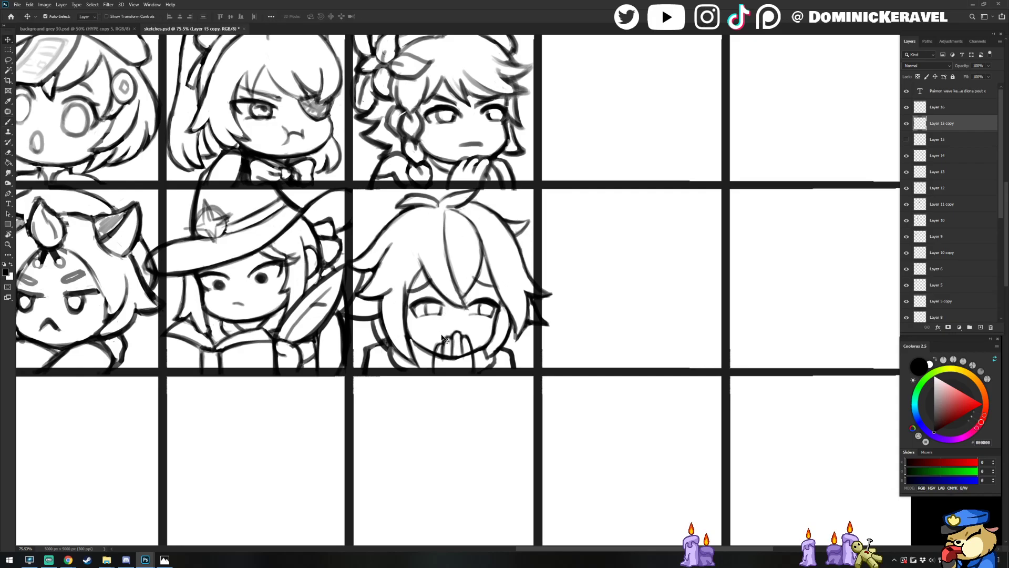
key("e")
key("v")
Create a new layer above Layer 15 copy, save the document and make the new layer active for drawing
key("ctrl+shift+n")
key("Return")
key("ctrl+s")
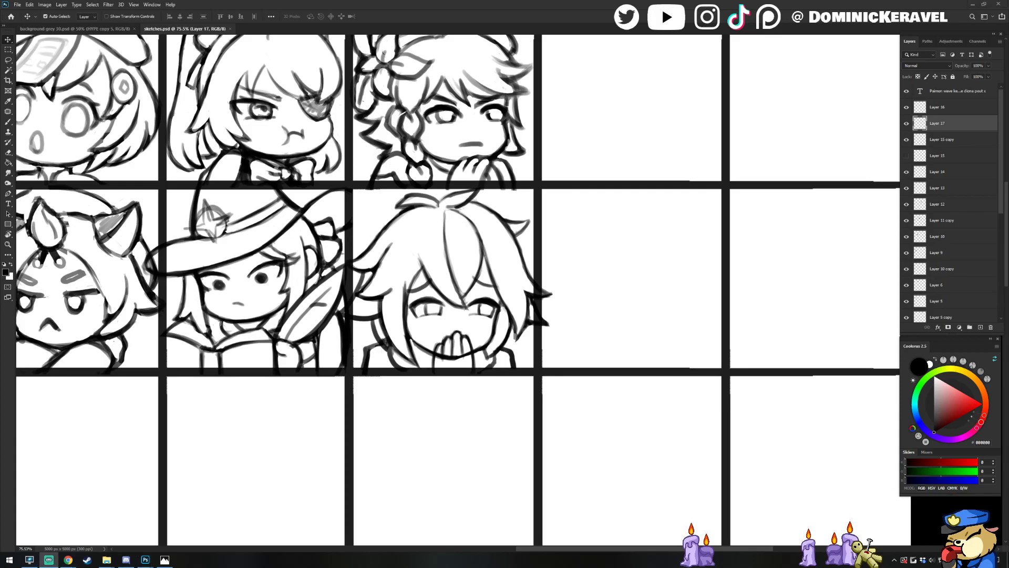
left_click(456, 3)
left_click(502, 218)
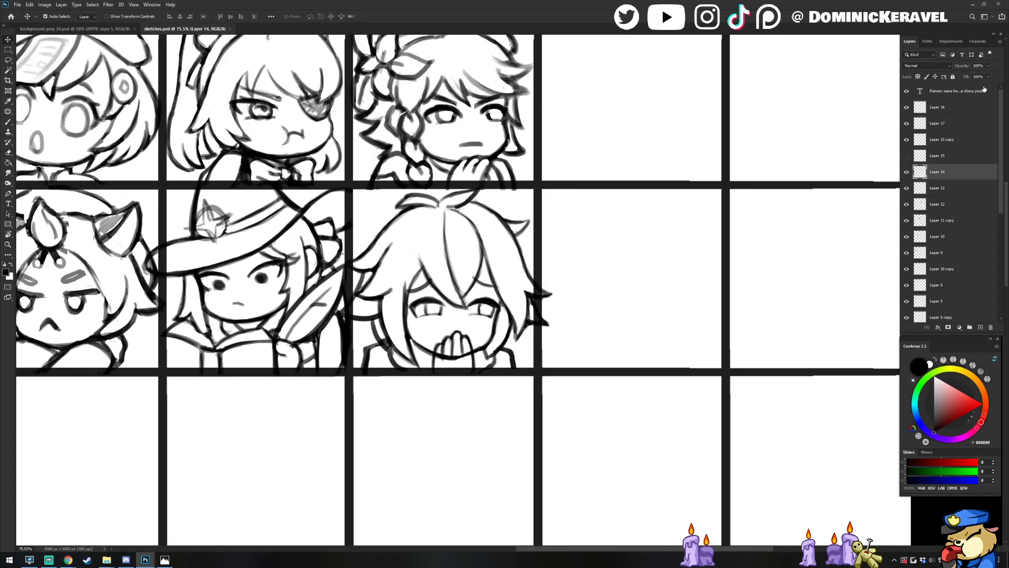
left_click(955, 107)
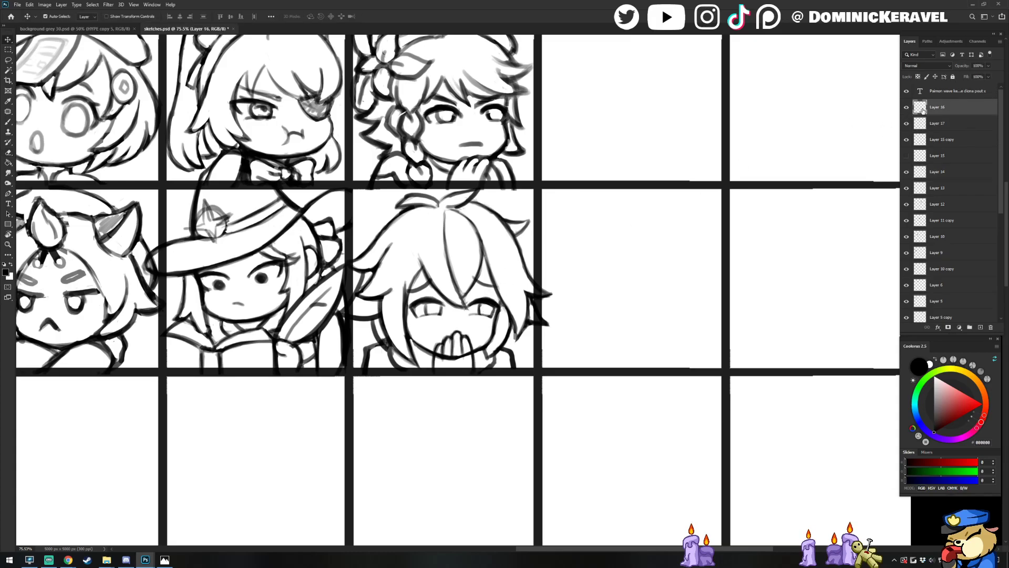
left_click(922, 124)
key("b")
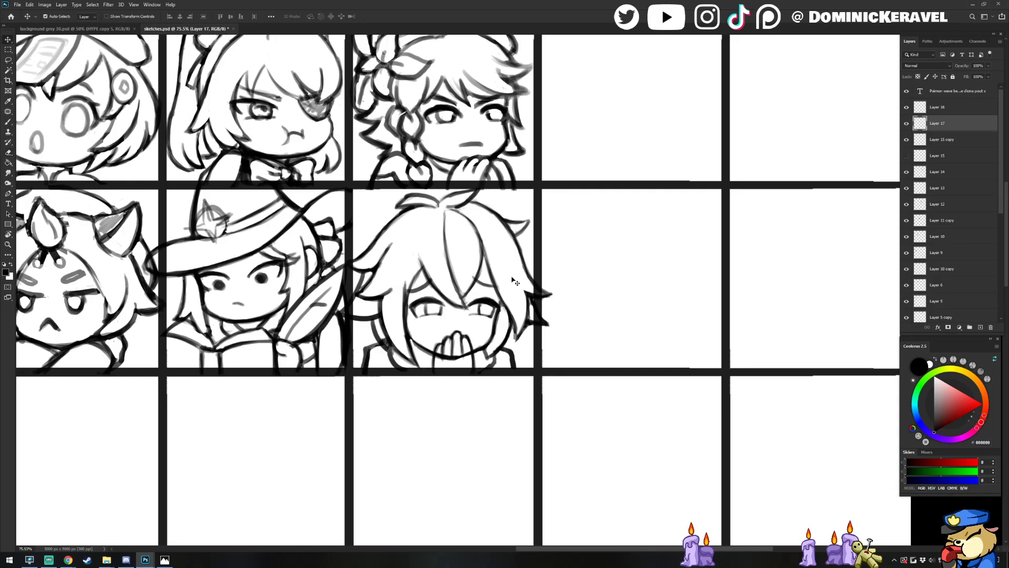
left_click_drag(470, 322, 493, 326)
scroll(466, 325, "up", 2)
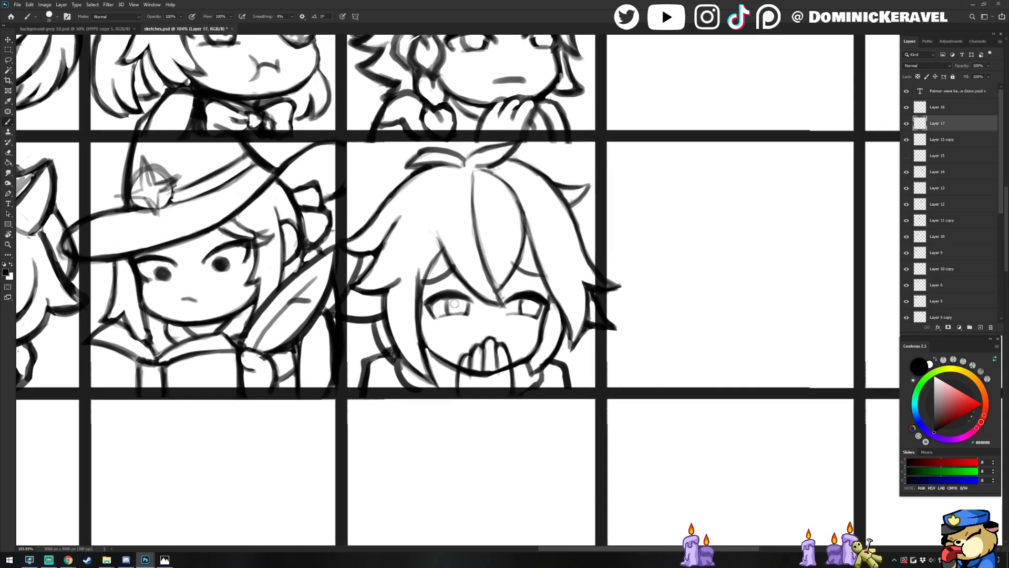
mouse_move(425, 318)
left_mouse_down()
mouse_move(432, 334)
mouse_move(465, 337)
mouse_move(426, 318)
mouse_move(429, 337)
left_mouse_up()
key("ctrl+z")
key("ctrl+z")
key("ctrl+z")
key("ctrl+z")
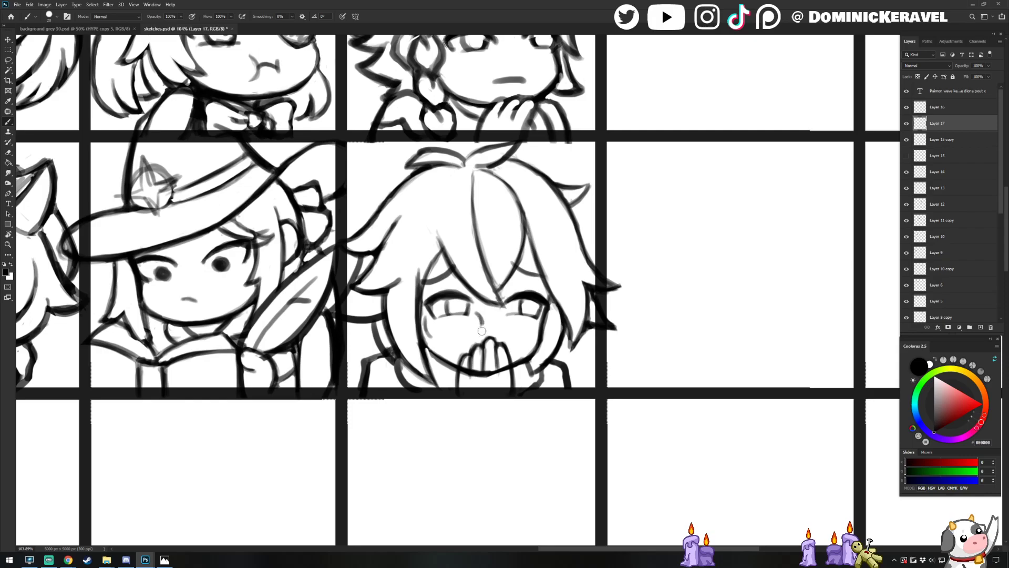
Sketch round glasses with a nose bridge below the portrait's eyes on Layer 17 and check the character reference
mouse_move(439, 310)
left_mouse_down()
mouse_move(455, 347)
mouse_move(474, 325)
mouse_move(462, 347)
mouse_move(433, 339)
mouse_move(542, 315)
mouse_move(549, 334)
mouse_move(526, 344)
mouse_move(508, 332)
left_mouse_up()
left_click_drag(503, 313, 531, 341)
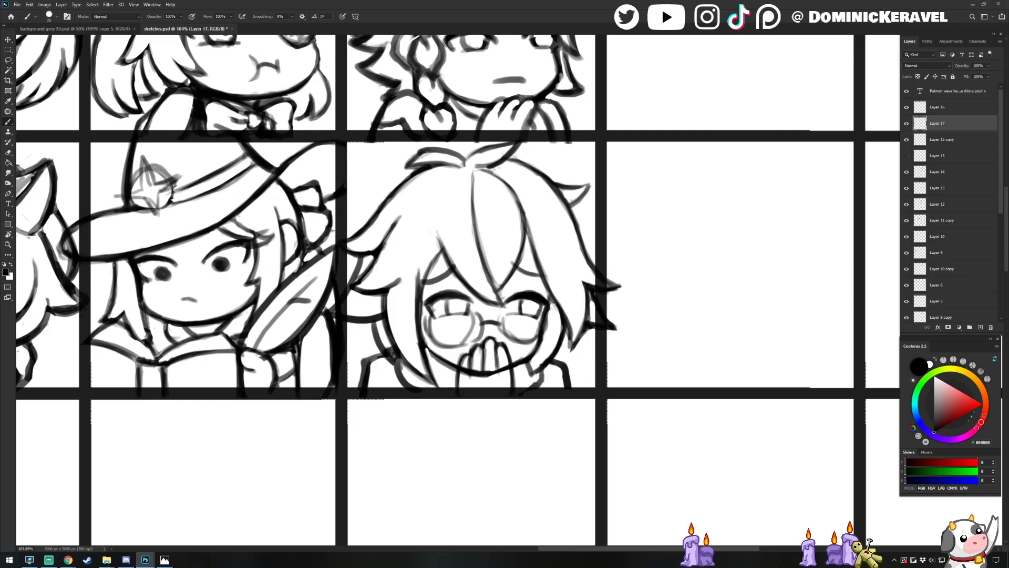
key("alt+Tab")
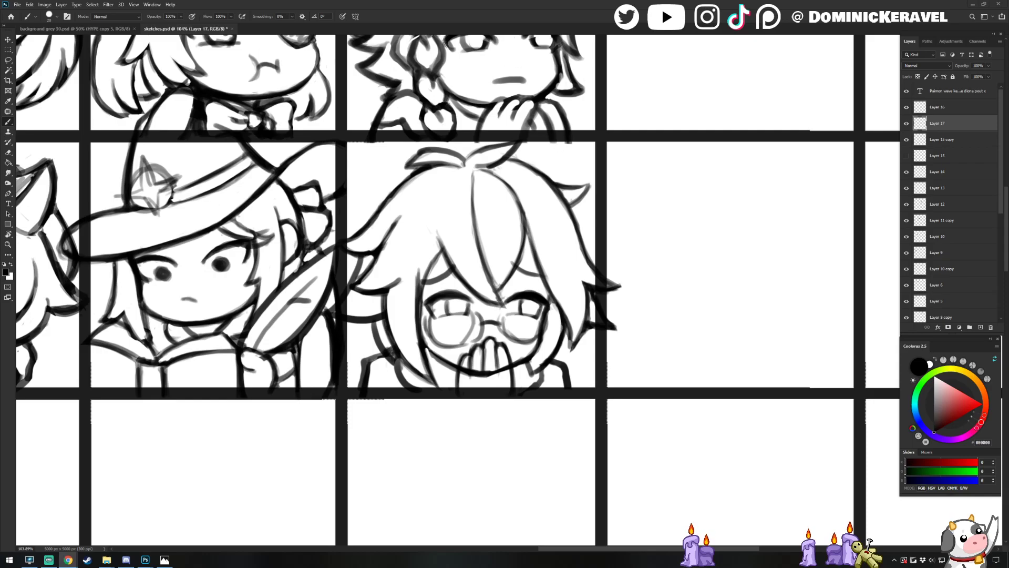
key("alt+Tab")
Erase and redraw the glasses' right-hand lens with a darker, cleaner rim on Layer 17
key("e")
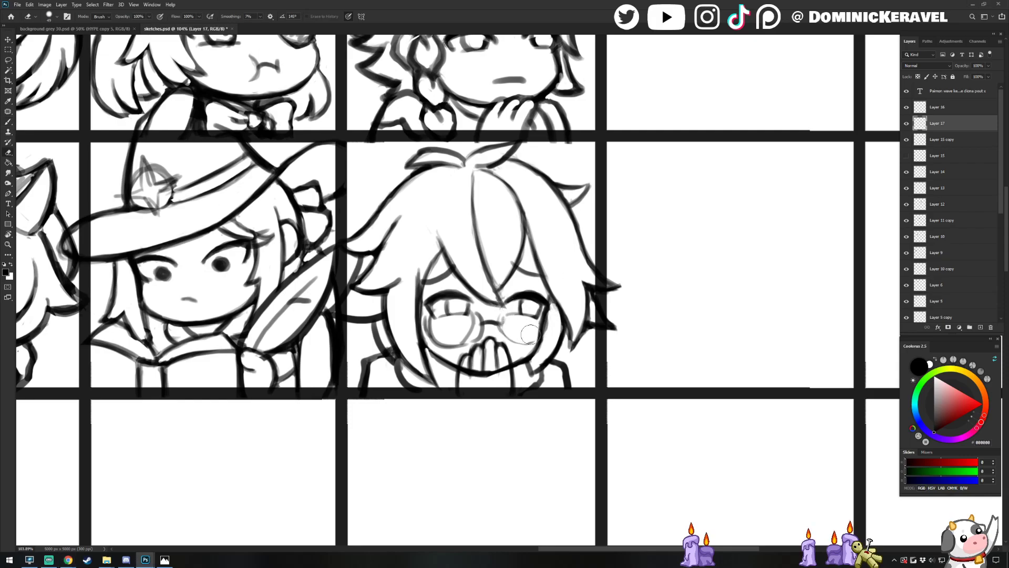
key("b")
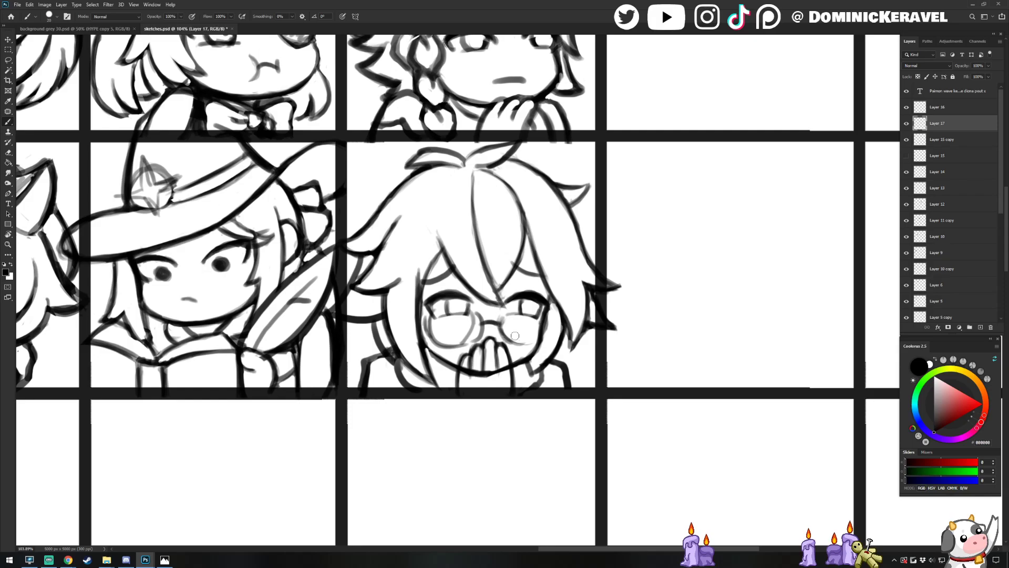
key("e")
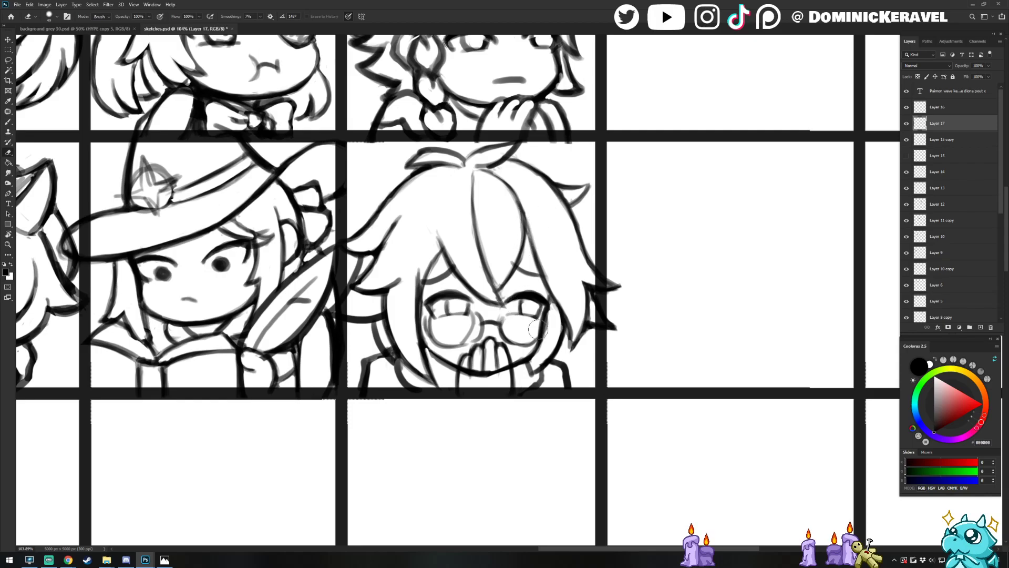
key("b")
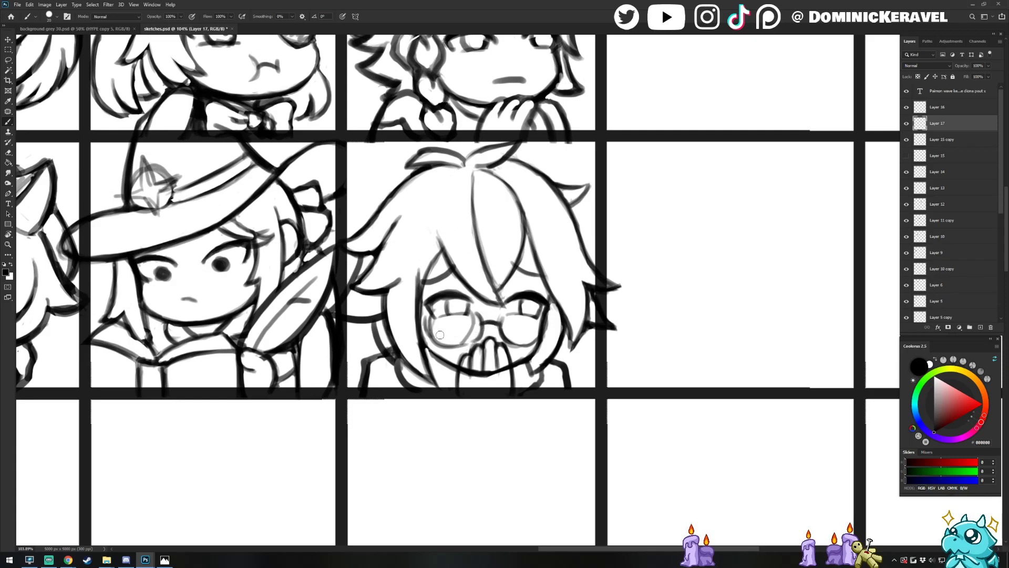
Clean up and redraw the rim of the glasses' left-hand lens on Layer 17
key("e")
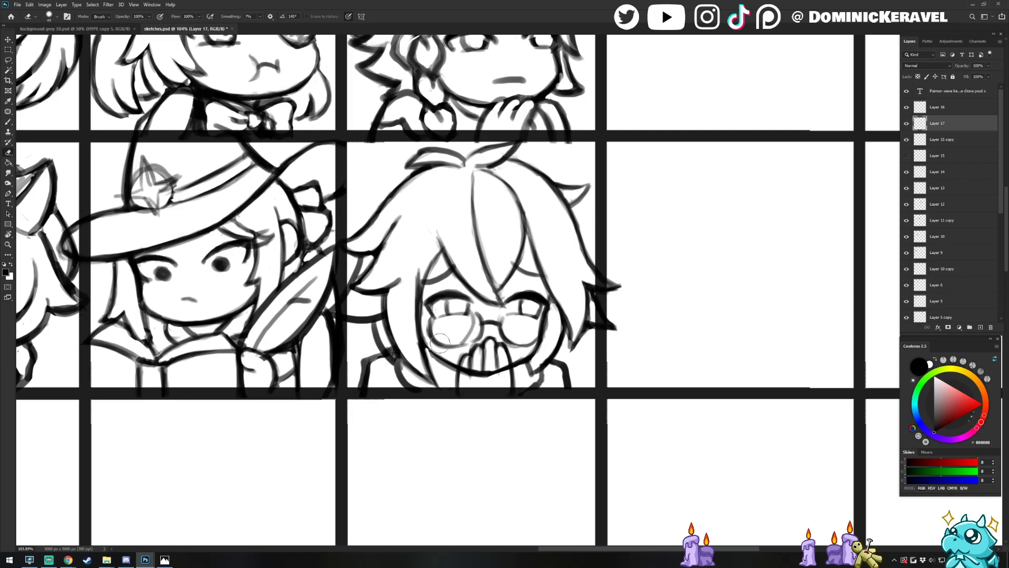
mouse_move(444, 344)
left_mouse_down()
mouse_move(468, 326)
mouse_move(465, 310)
mouse_move(476, 333)
left_mouse_up()
key("ctrl+z")
key("ctrl+z")
key("ctrl+z")
key("ctrl+z")
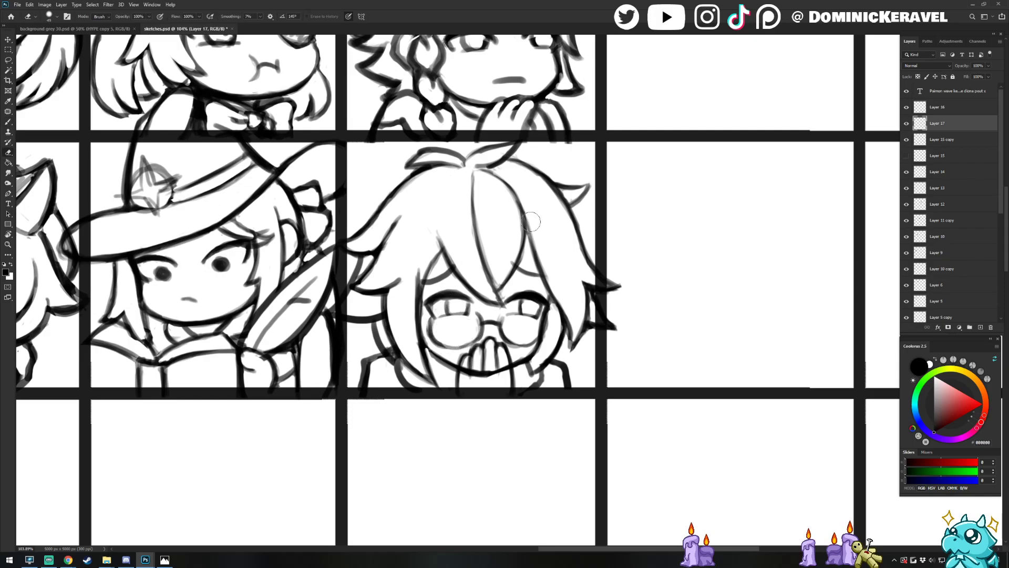
Redraw the rim of the glasses' left-hand lens with a darker line on Layer 17, erasing the rough edges
key("b")
key("e")
key("b")
key("e")
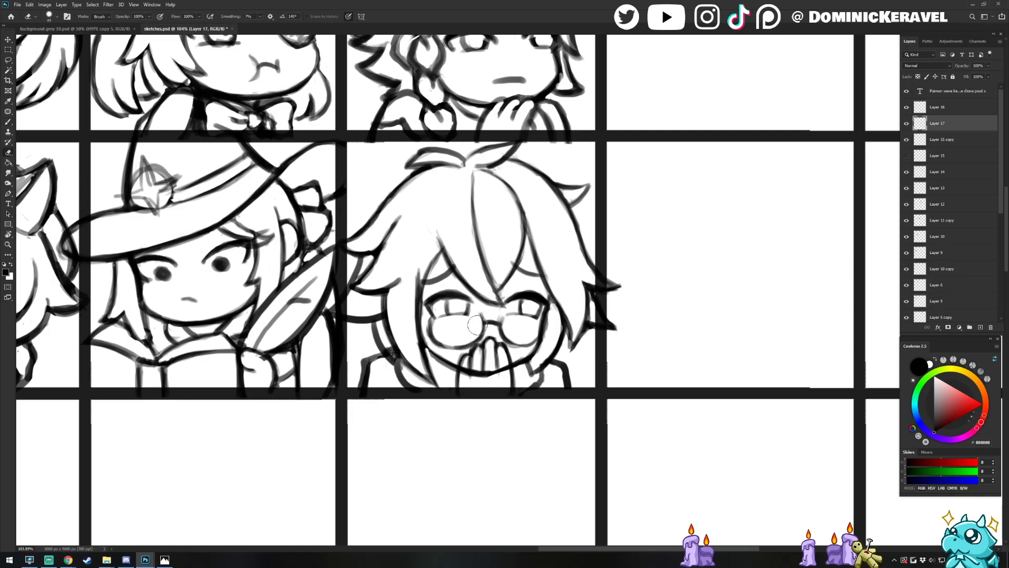
key("b")
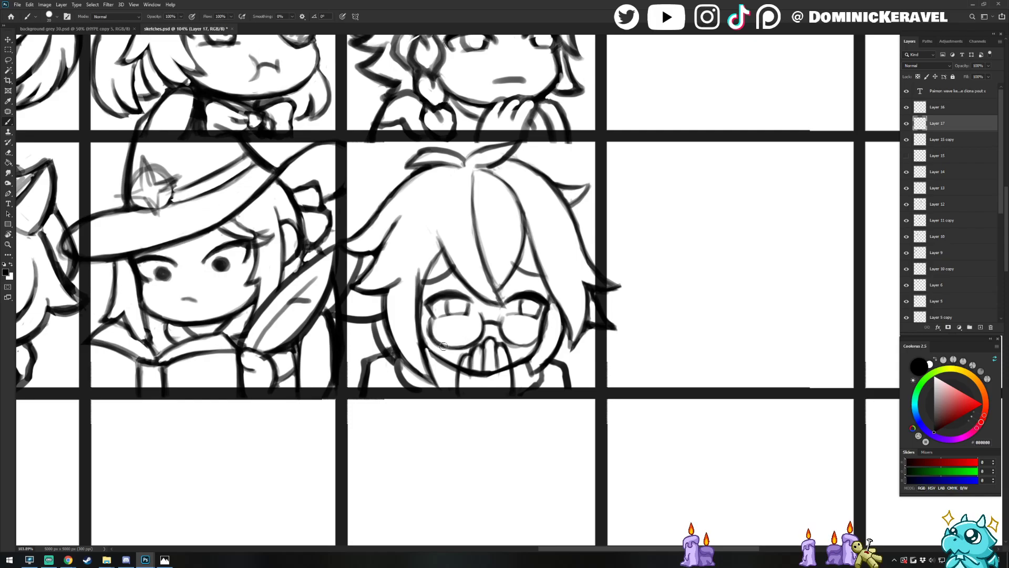
key("e")
key("b")
mouse_move(436, 317)
left_mouse_down()
mouse_move(439, 348)
mouse_move(453, 348)
left_mouse_up()
key("e")
key("b")
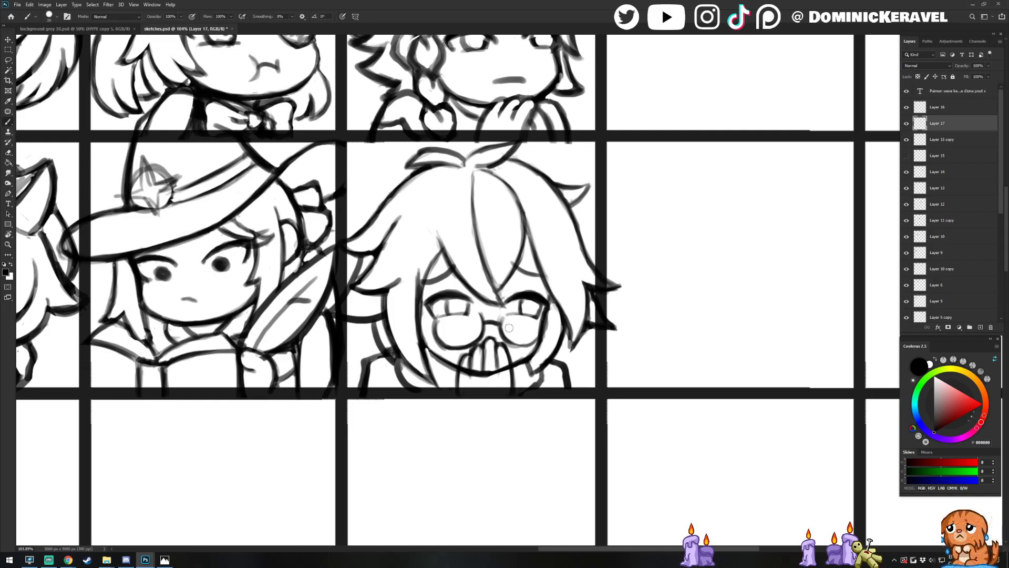
Redraw the side and lower rim of the glasses' right-hand lens and undo the last unwanted change
left_click_drag(501, 321, 514, 347)
left_click_drag(512, 343, 536, 339)
key("e")
key("b")
key("e")
key("b")
key("e")
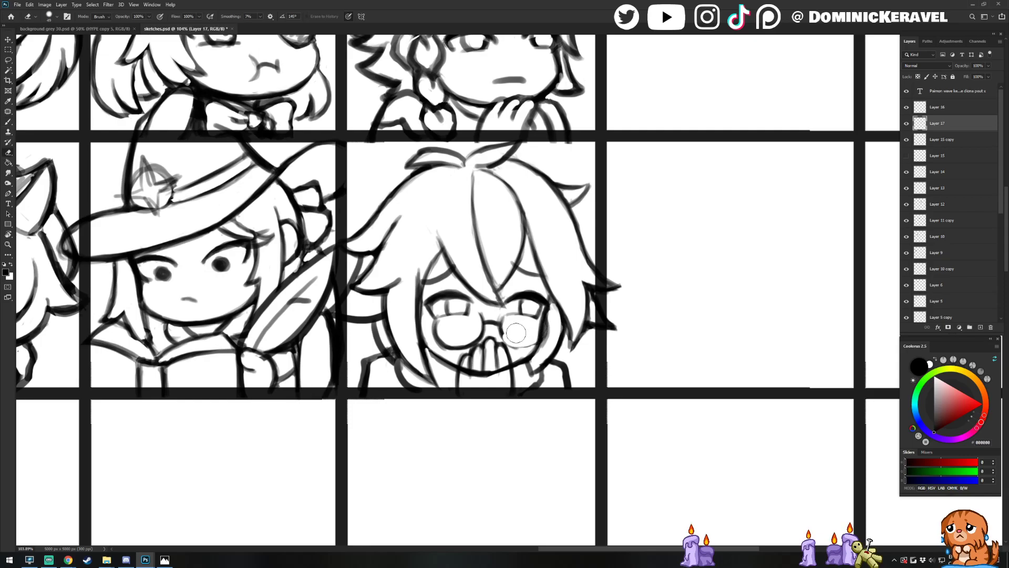
key("ctrl+z")
key("b")
key("e")
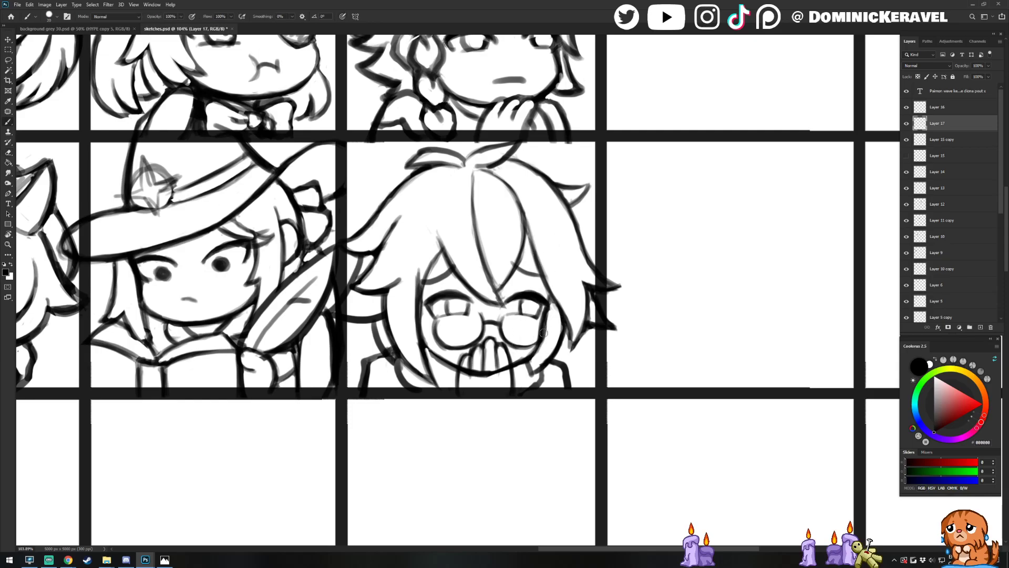
Darken the nose bridge and touch up the right-hand lens rim of the glasses on Layer 17
key("b")
key("v")
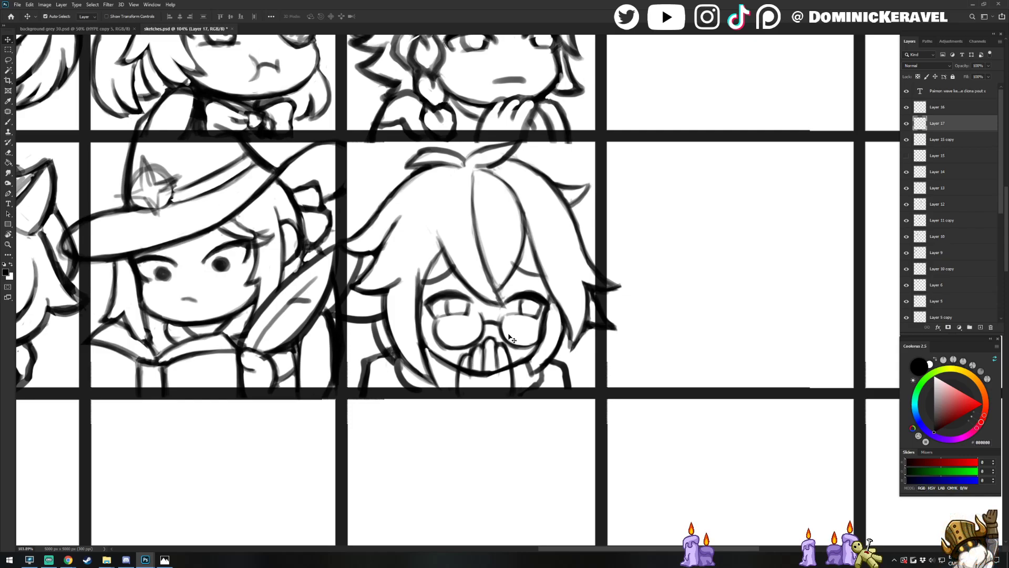
key("e")
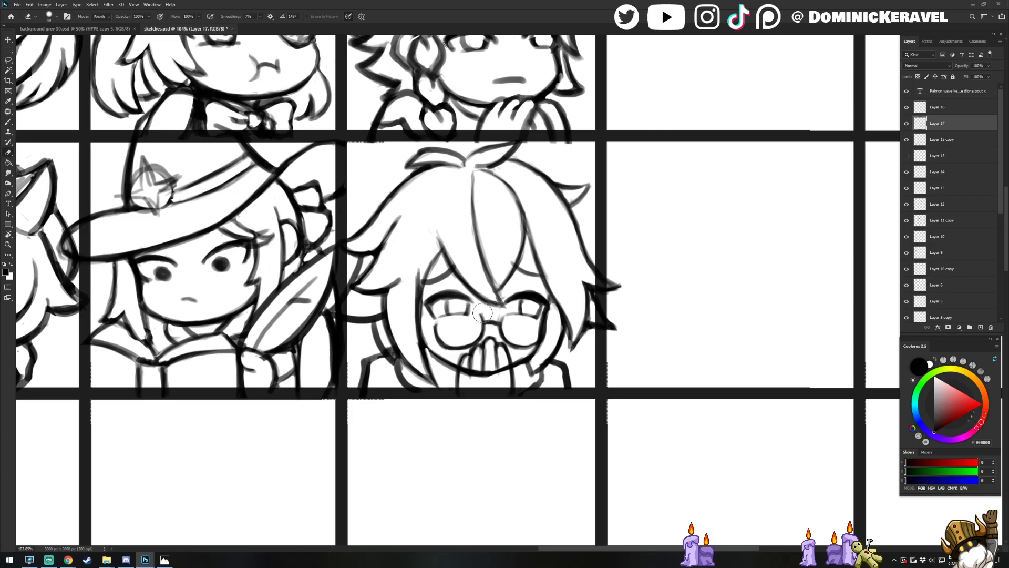
key("b")
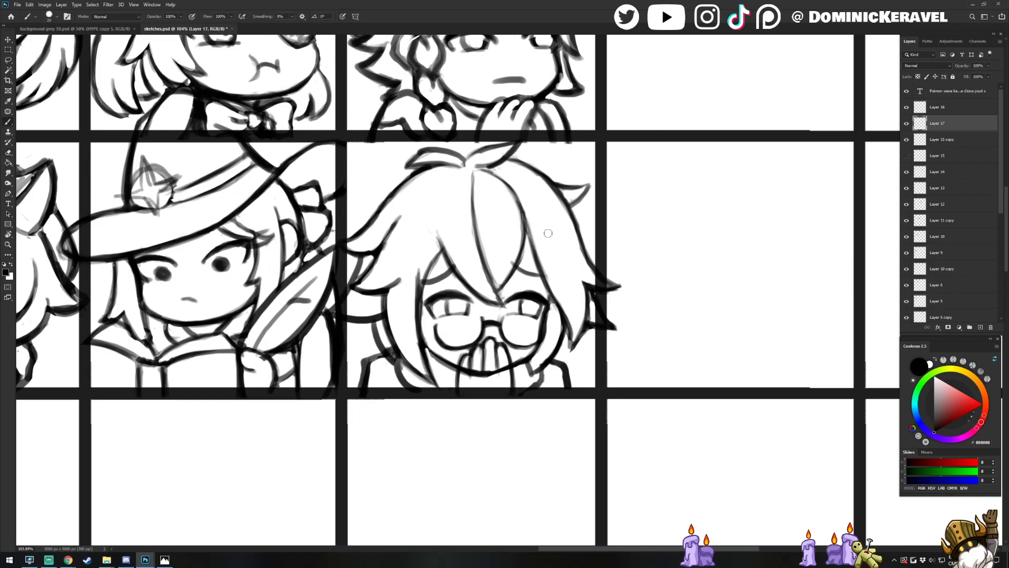
mouse_move(500, 331)
left_mouse_down()
mouse_move(528, 349)
mouse_move(542, 335)
left_mouse_up()
key("v")
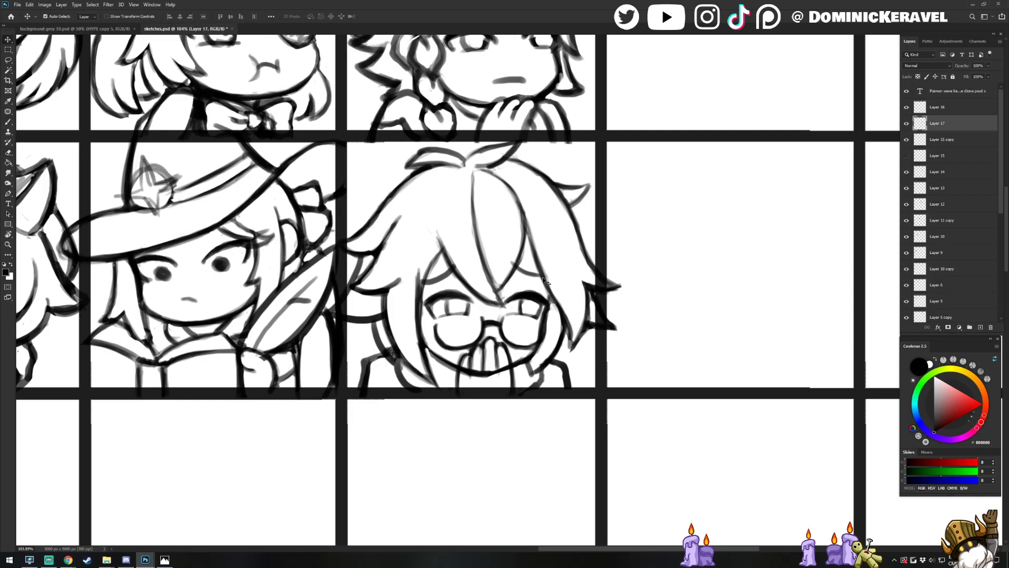
left_click_drag(529, 346, 534, 346)
key("b")
key("ctrl+z")
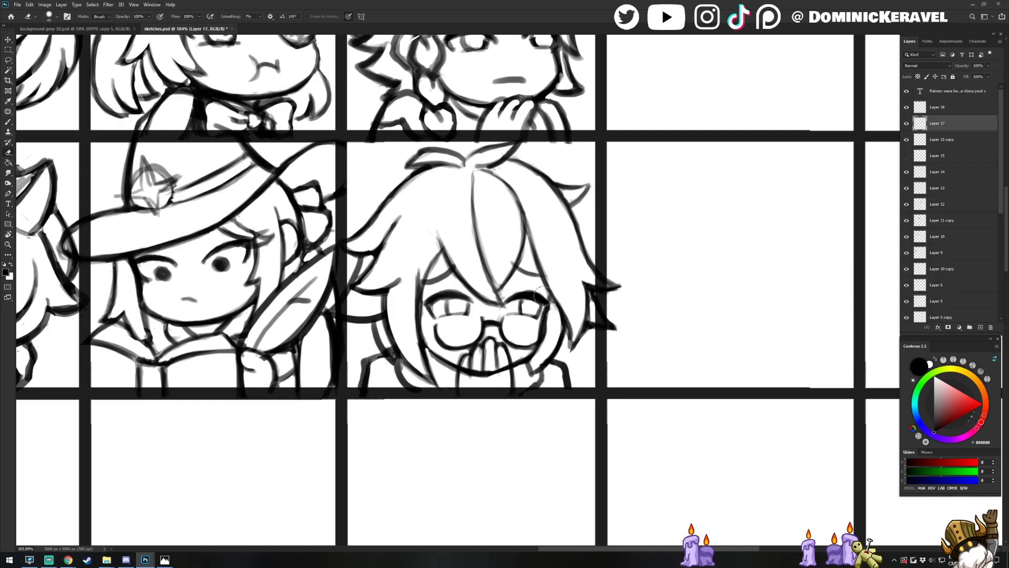
Make the glasses' Layer 17 active again and strengthen the outer rim of the left-hand lens
key("v")
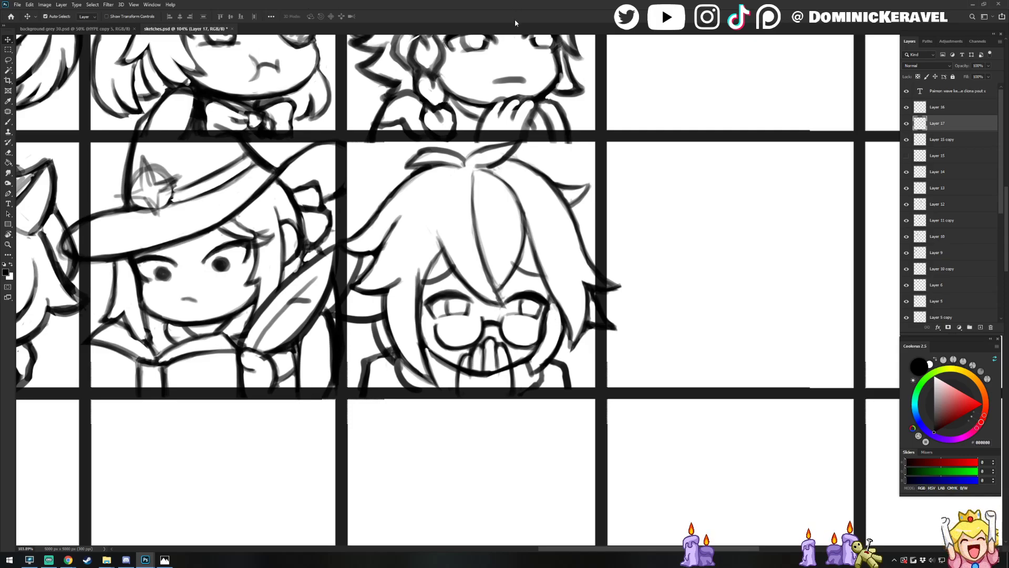
left_click(553, 299, "ctrl")
left_click(498, 297, "ctrl")
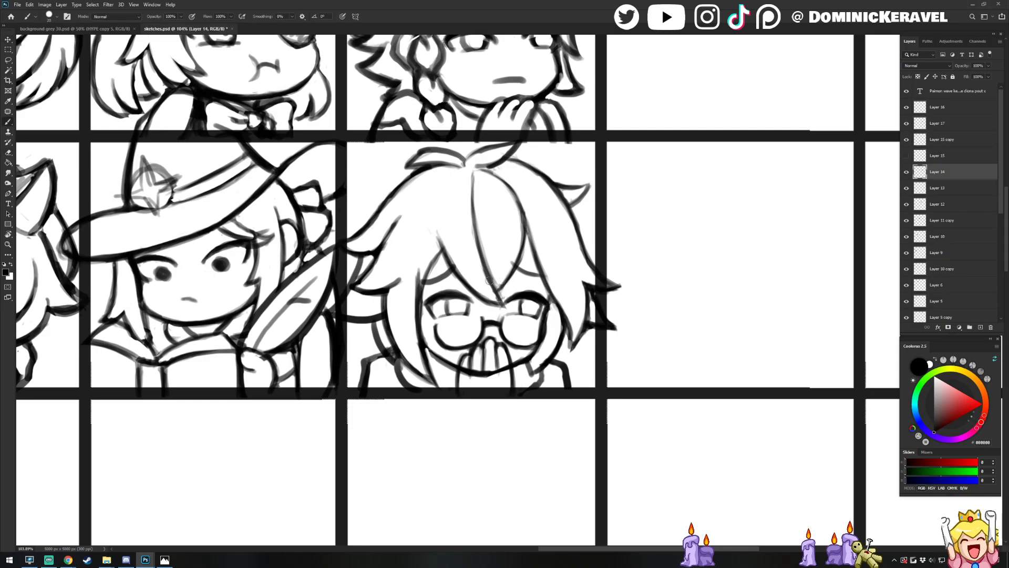
key("e")
left_click_drag(497, 270, 480, 212)
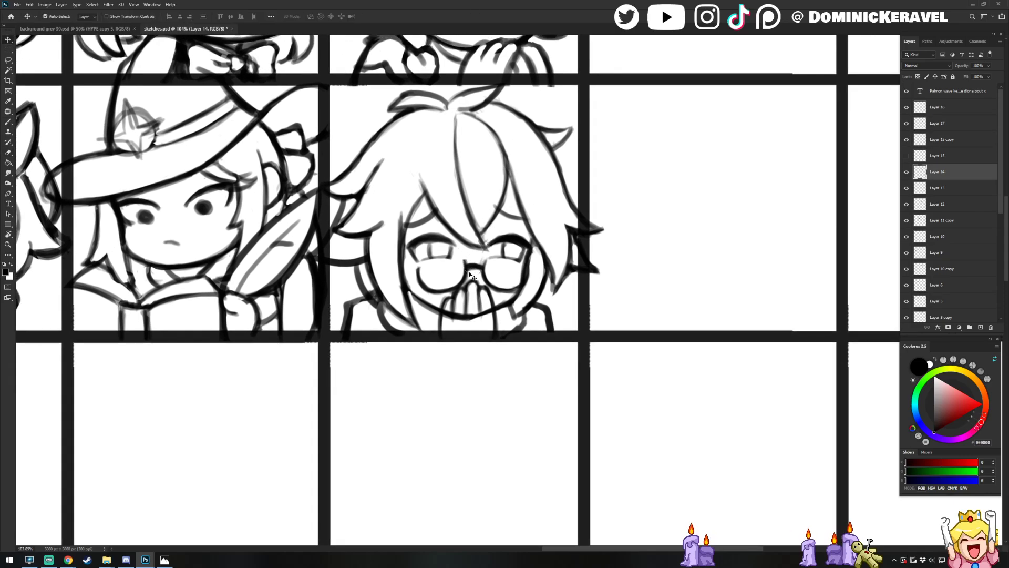
left_click(452, 284, "ctrl")
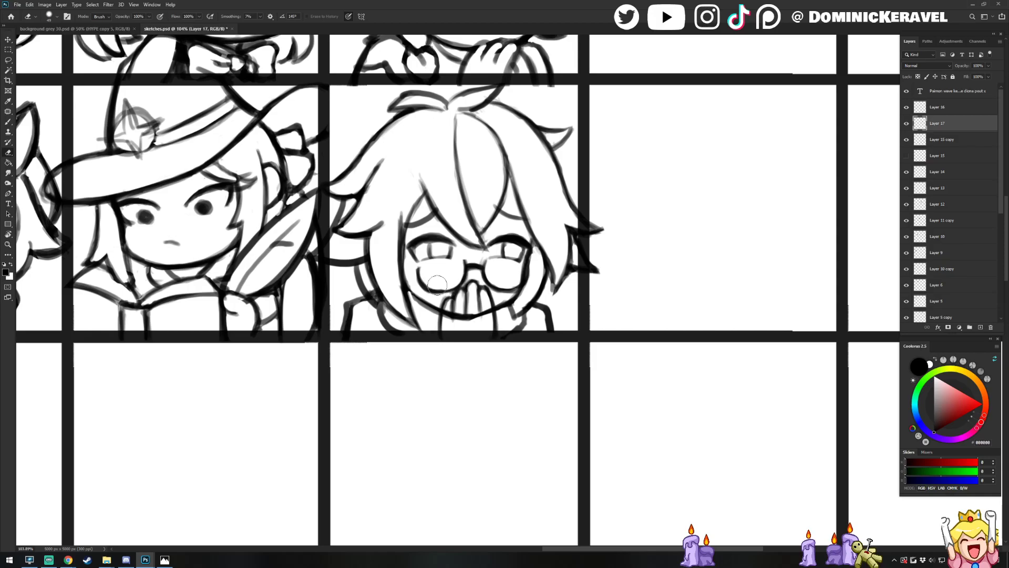
key("b")
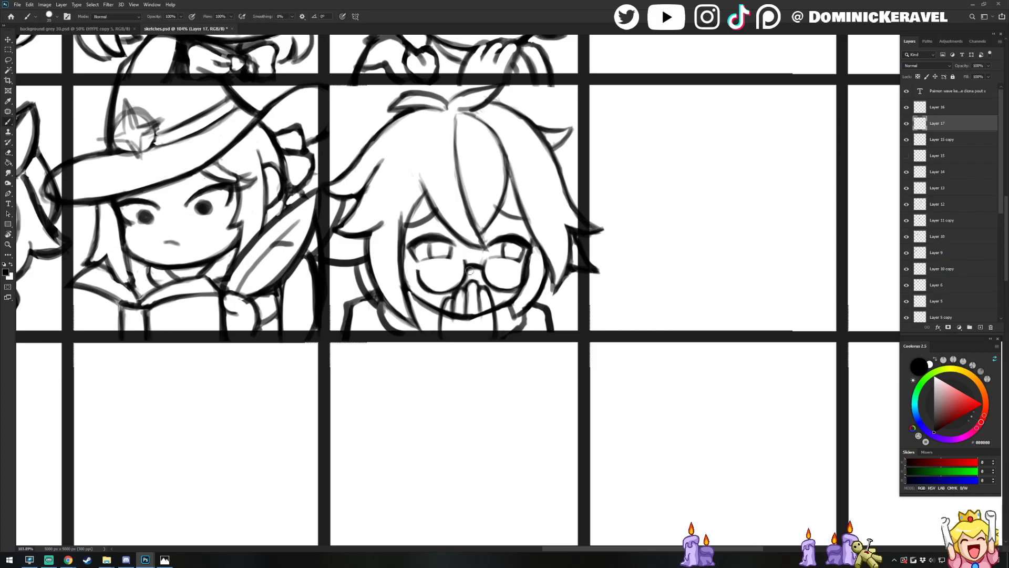
key("e")
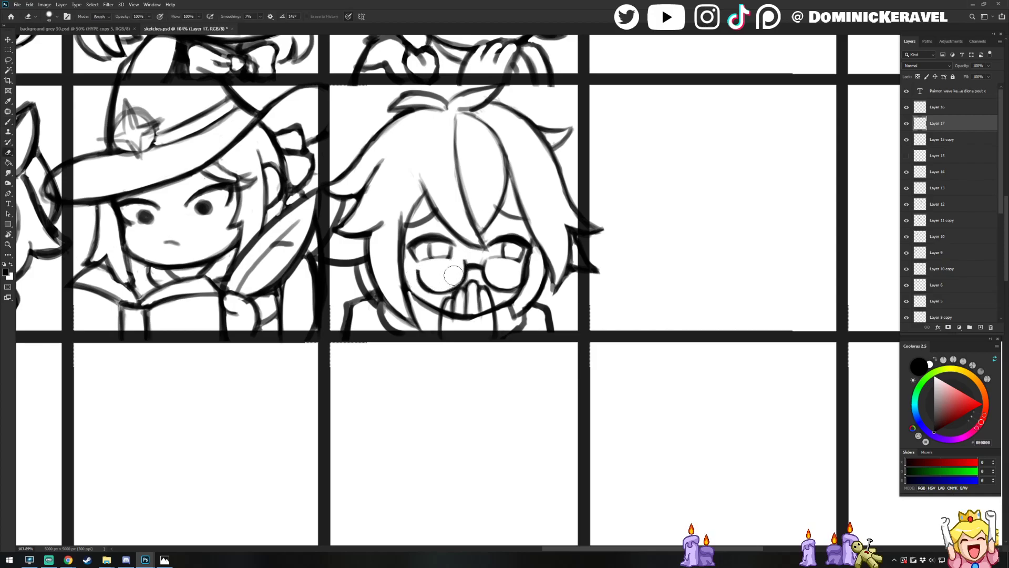
key("b")
key("v")
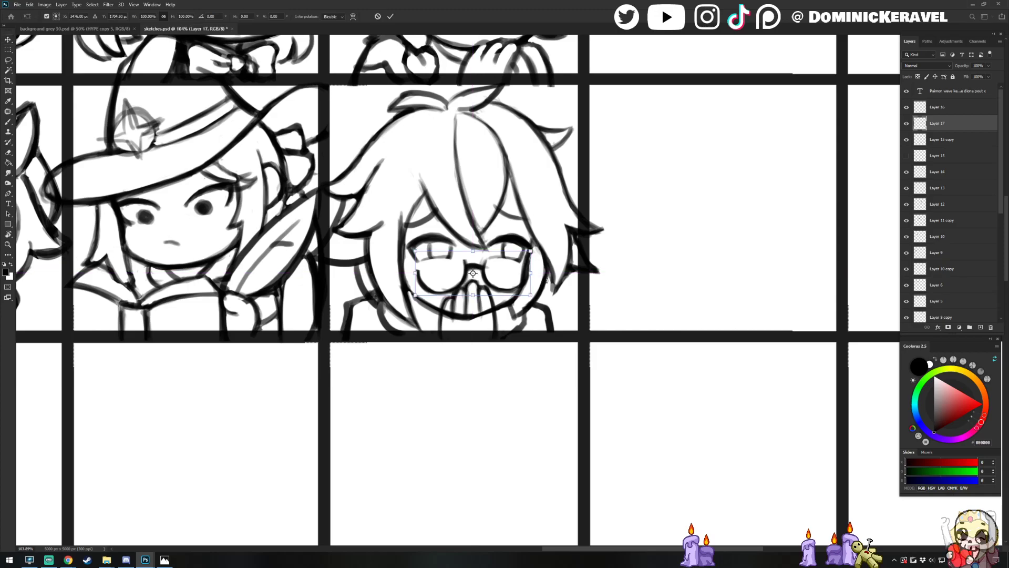
Widen the glasses slightly with Free Transform and compare them with the whole emote grid
scroll(524, 288, "down", 3)
key("ctrl+t")
left_click_drag(540, 280, 542, 281)
scroll(542, 281, "down", 4)
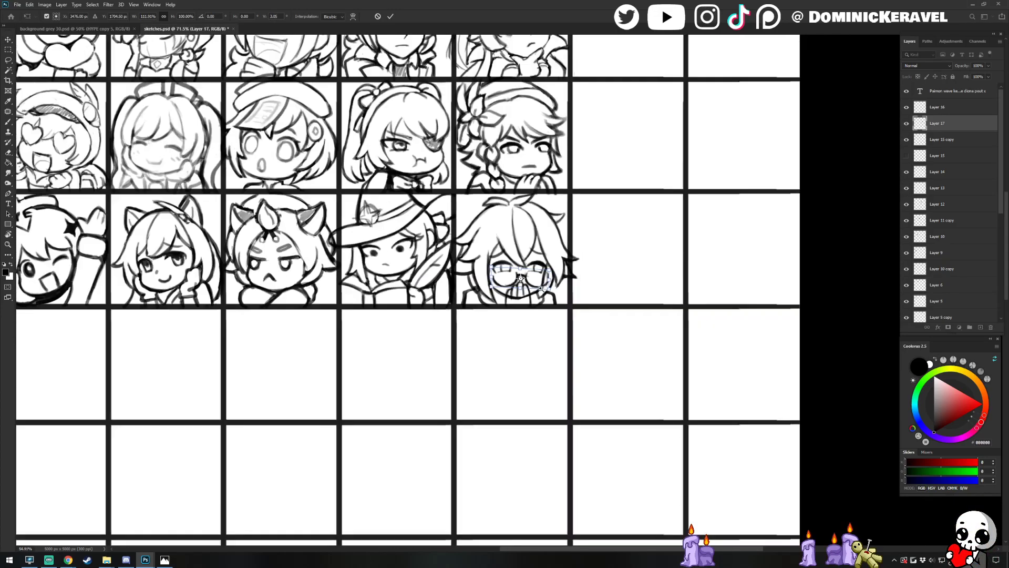
key("Return")
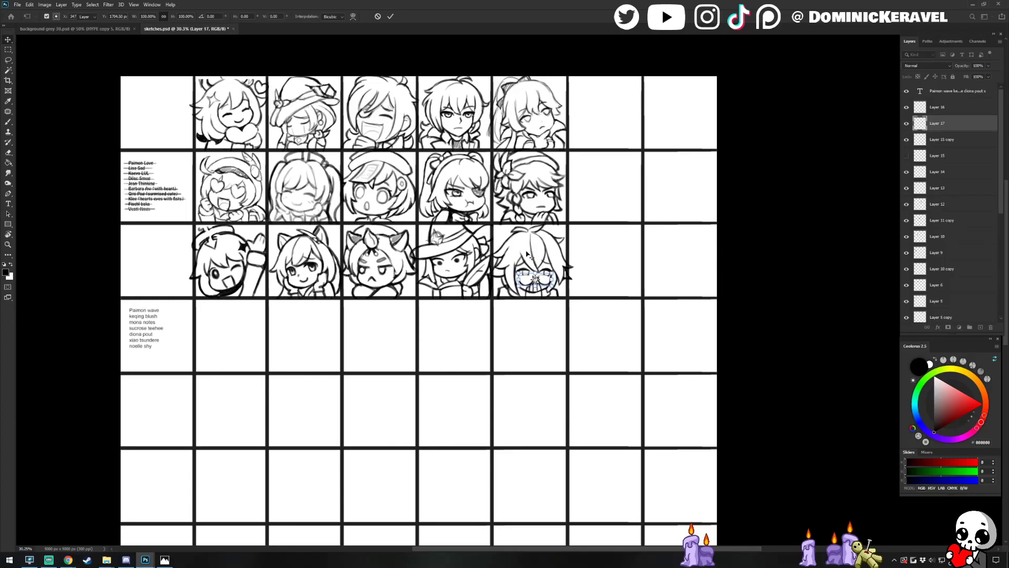
scroll(594, 254, "up", 4)
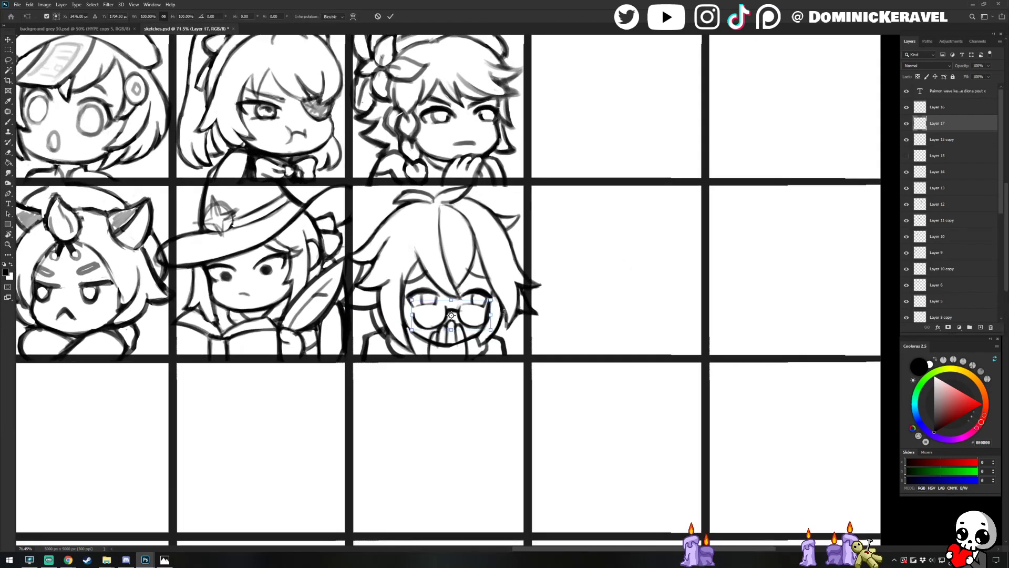
key("ctrl+t")
key("Return")
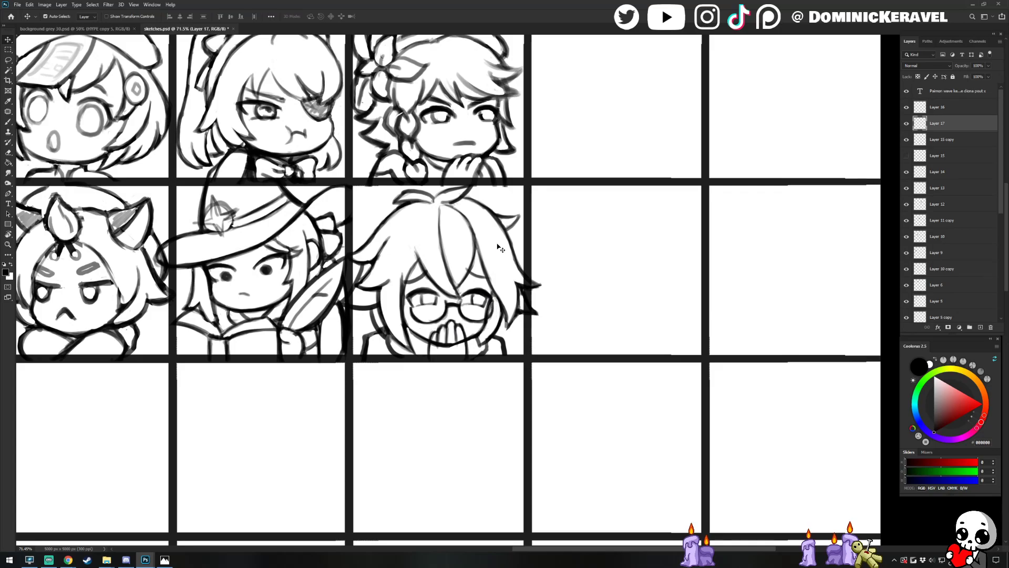
Lasso the glasses' nose bridge on Layer 17, move it slightly lower between the lenses and clear the selection
key("b")
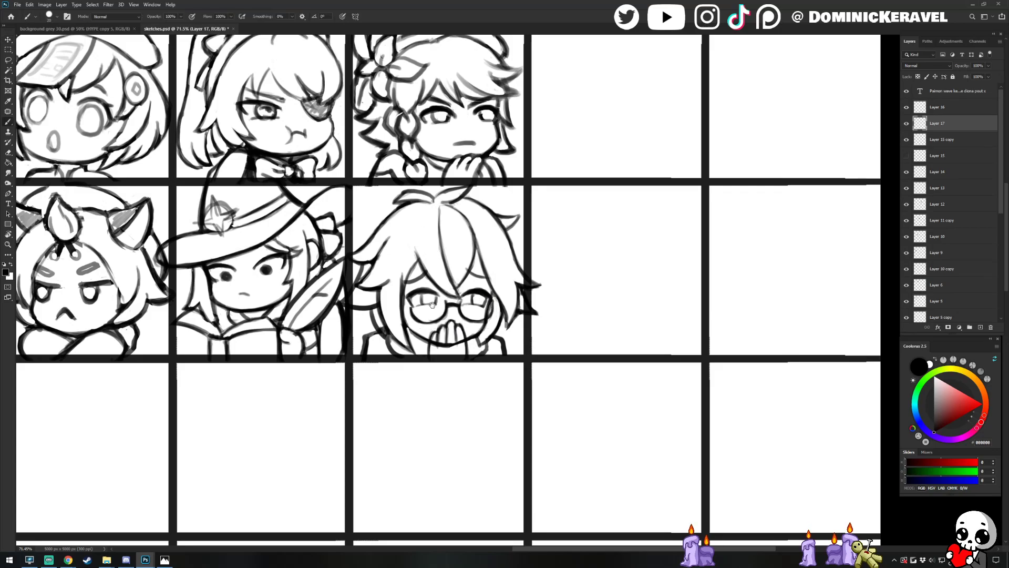
key("e")
scroll(497, 305, "up", 4)
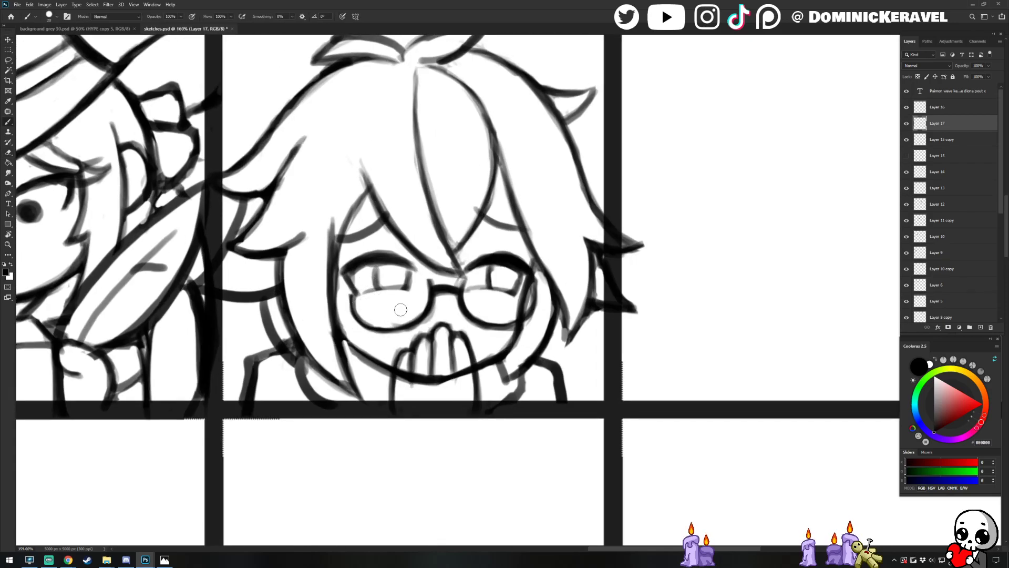
key("b")
key("l")
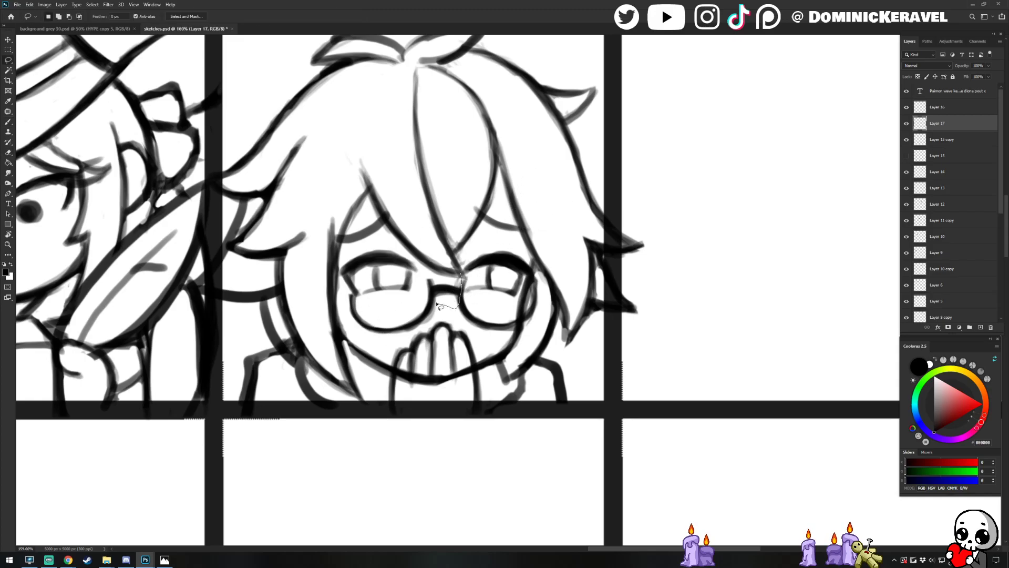
left_click_drag(450, 292, 433, 297, "ctrl")
key("ctrl+d")
Resize the eraser, clean up around the moved nose bridge and redraw its joins with both lenses
key("b")
key("e")
right_click(457, 306, "alt")
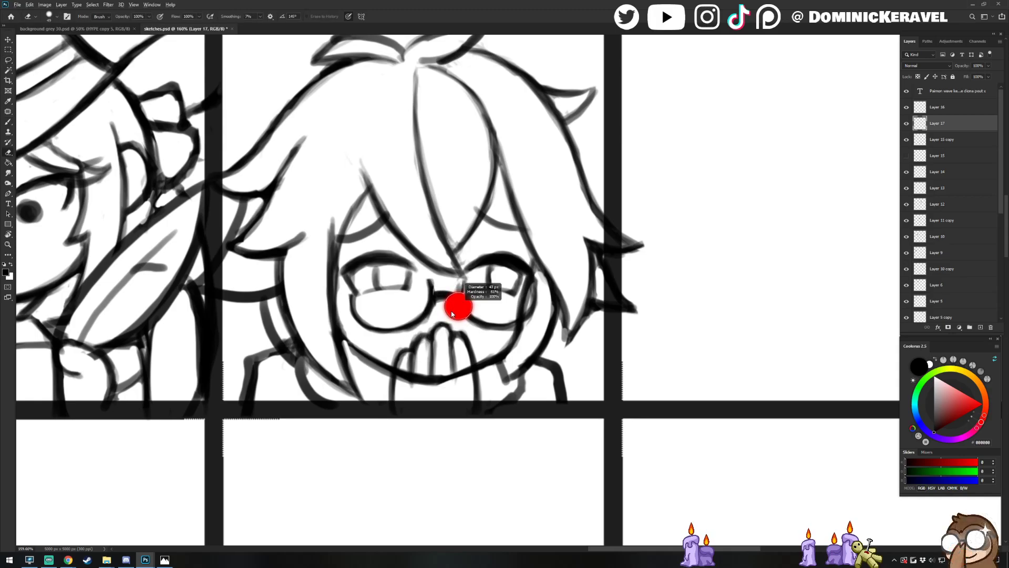
right_click(442, 301, "alt")
key("b")
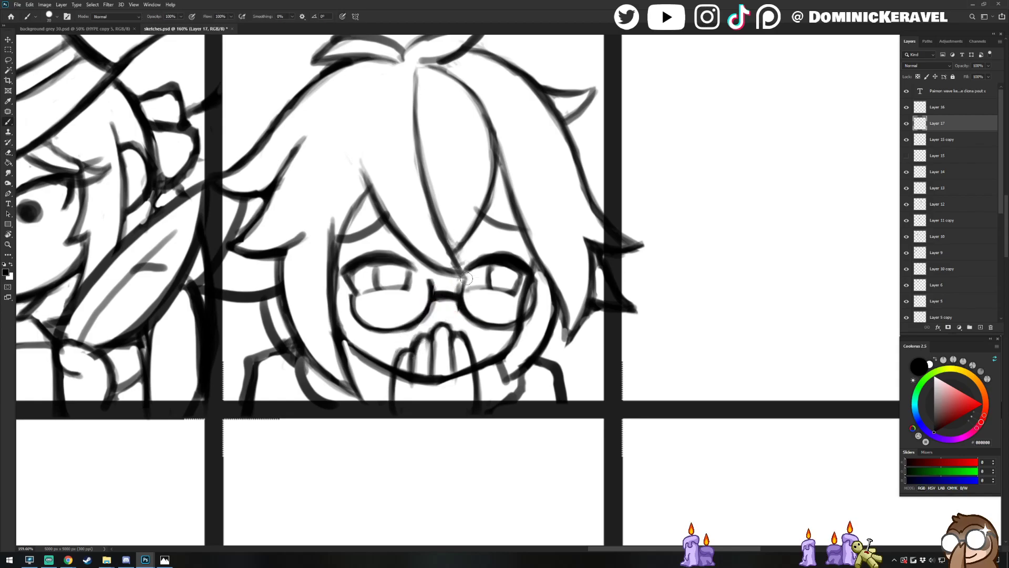
key("e")
key("b")
Redraw and clean up the inner and outer rim of the glasses' right-hand lens with alternating brush and eraser strokes
mouse_move(536, 298)
left_mouse_down()
mouse_move(529, 317)
mouse_move(509, 313)
mouse_move(504, 328)
mouse_move(522, 318)
mouse_move(509, 272)
mouse_move(535, 299)
left_mouse_up()
key("e")
key("b")
key("e")
key("b")
key("e")
key("b")
key("e")
mouse_move(528, 285)
left_mouse_down()
mouse_move(520, 308)
mouse_move(528, 295)
left_mouse_up()
key("b")
key("e")
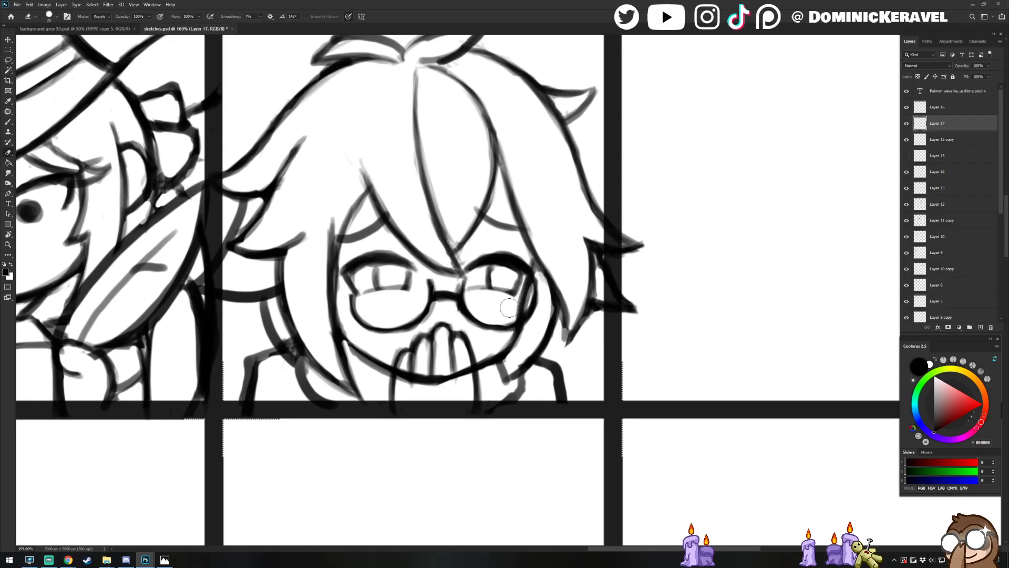
key("b")
key("e")
key("b")
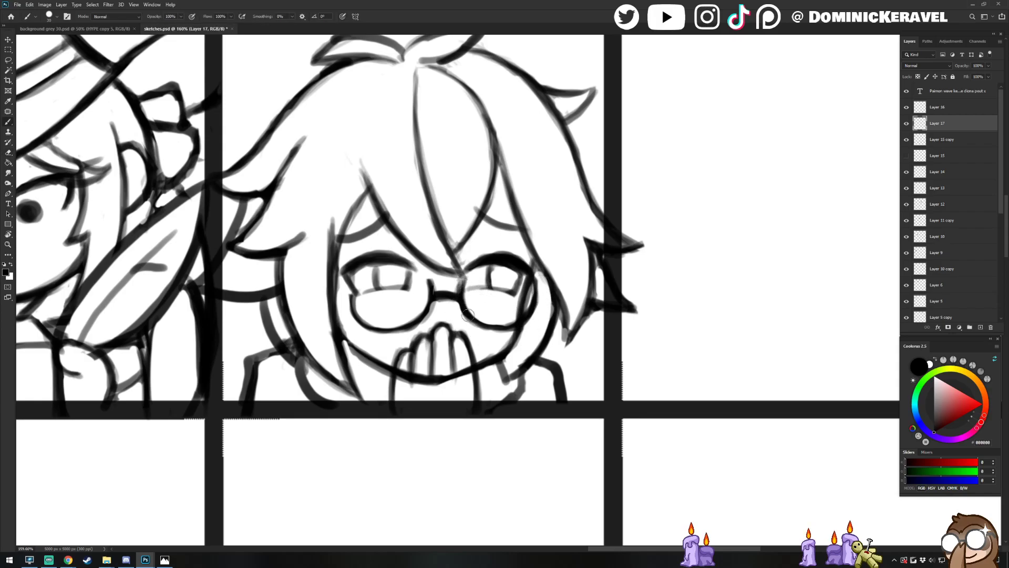
Thicken the lower rim of the right-hand lens and both sides of the left-hand lens on the glasses
mouse_move(489, 319)
left_mouse_down()
mouse_move(511, 327)
mouse_move(486, 322)
left_mouse_up()
mouse_move(429, 282)
left_mouse_down()
mouse_move(434, 313)
mouse_move(408, 327)
left_mouse_up()
mouse_move(353, 289)
left_mouse_down()
mouse_move(375, 330)
mouse_move(412, 328)
left_mouse_up()
key("e")
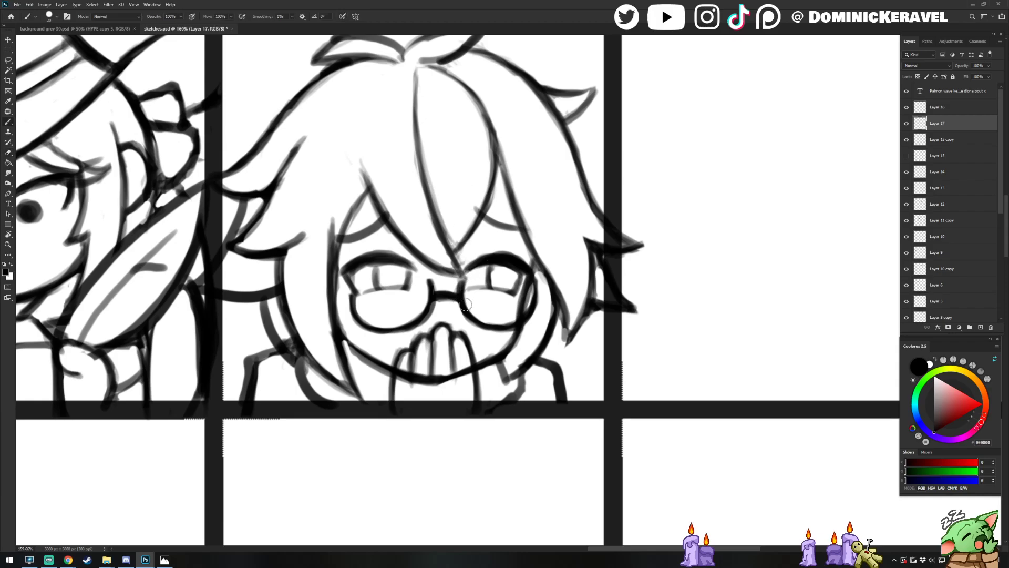
Touch up the glasses' rims, including the right-hand lens's outer edge, and make the portrait linework on Layer 14 active
key("v")
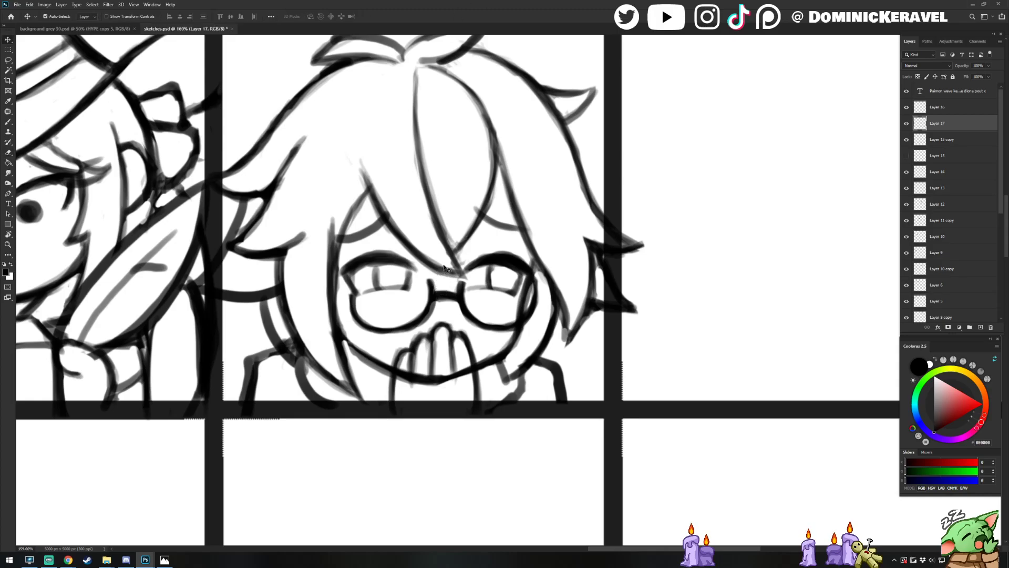
key("b")
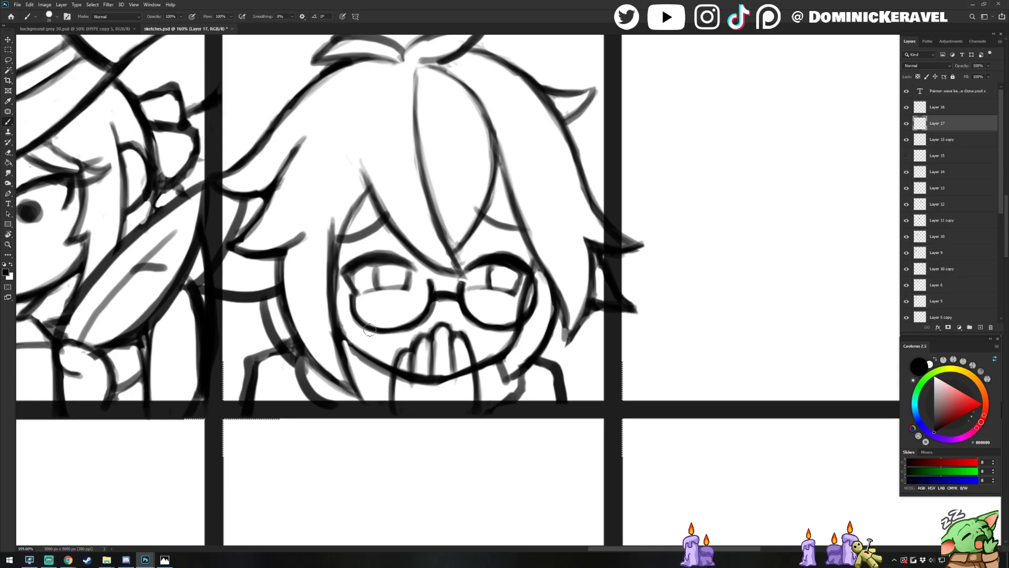
key("e")
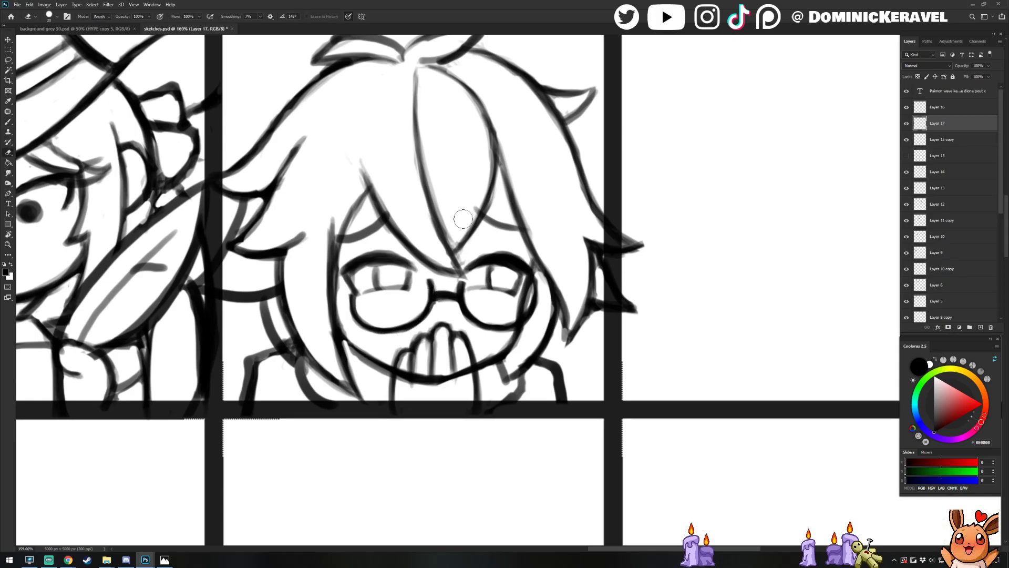
key("b")
key("e")
key("b")
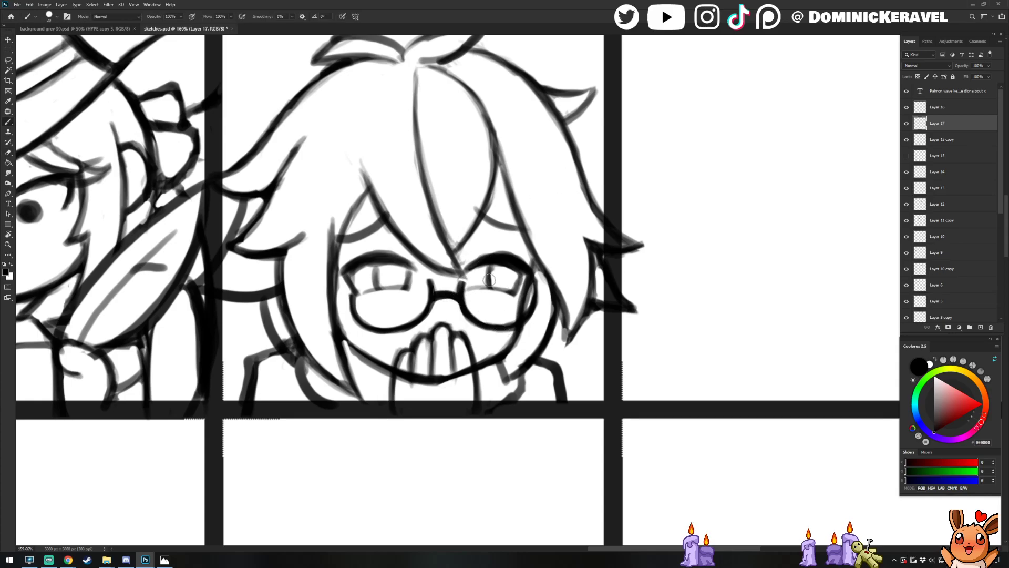
left_click_drag(530, 312, 534, 284)
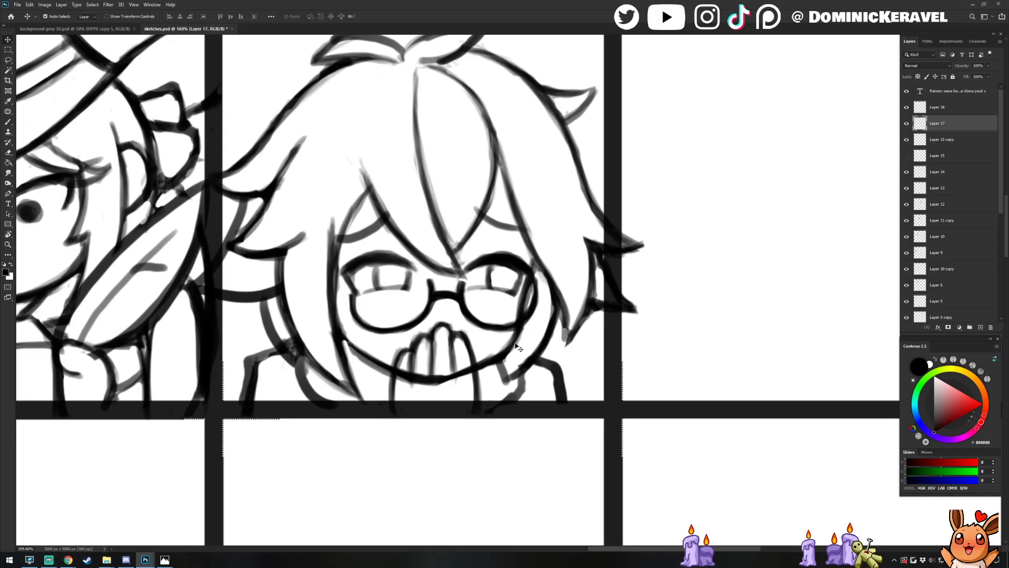
left_click(530, 280, "ctrl")
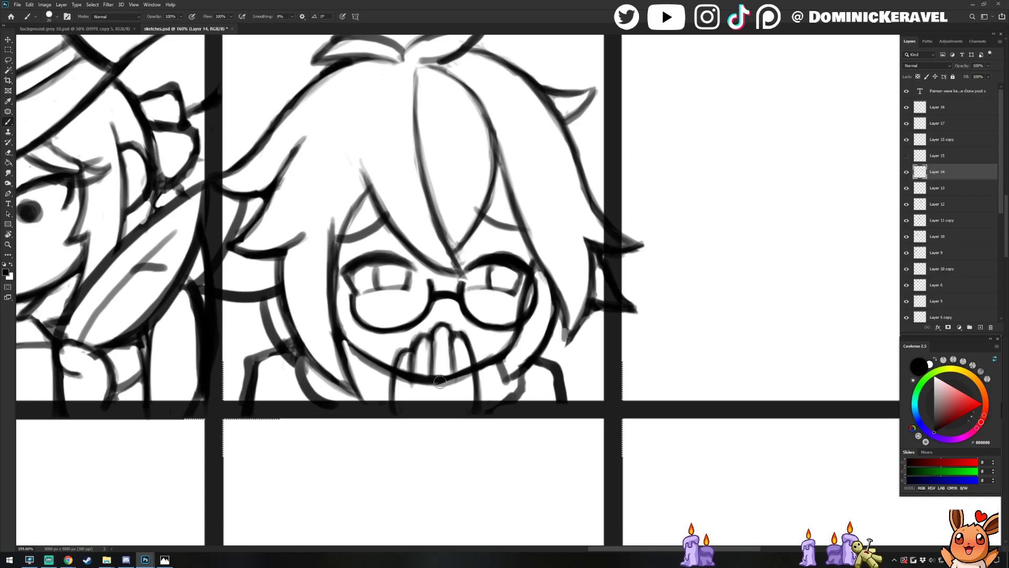
Touch up the portrait linework around the chin and hand on Layer 14 with alternating brush and eraser strokes
key("e")
key("b")
key("e")
key("b")
key("v")
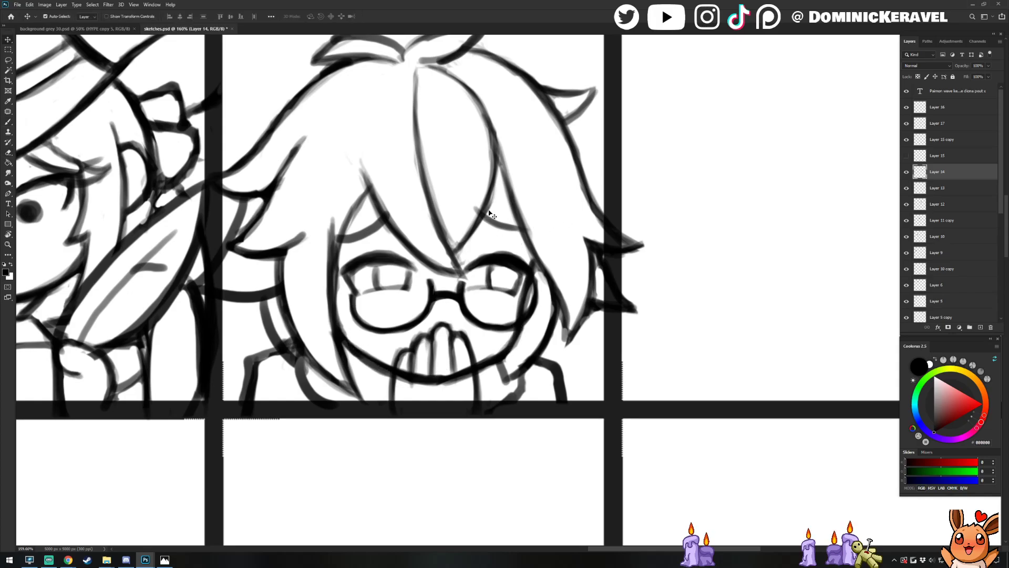
On Layer 15 copy, clean up the left-hand eye and redraw the lower edge of its iris
left_click(517, 256, "ctrl")
key("e")
mouse_move(362, 274)
left_mouse_down()
mouse_move(418, 275)
mouse_move(363, 270)
left_mouse_up()
key("b")
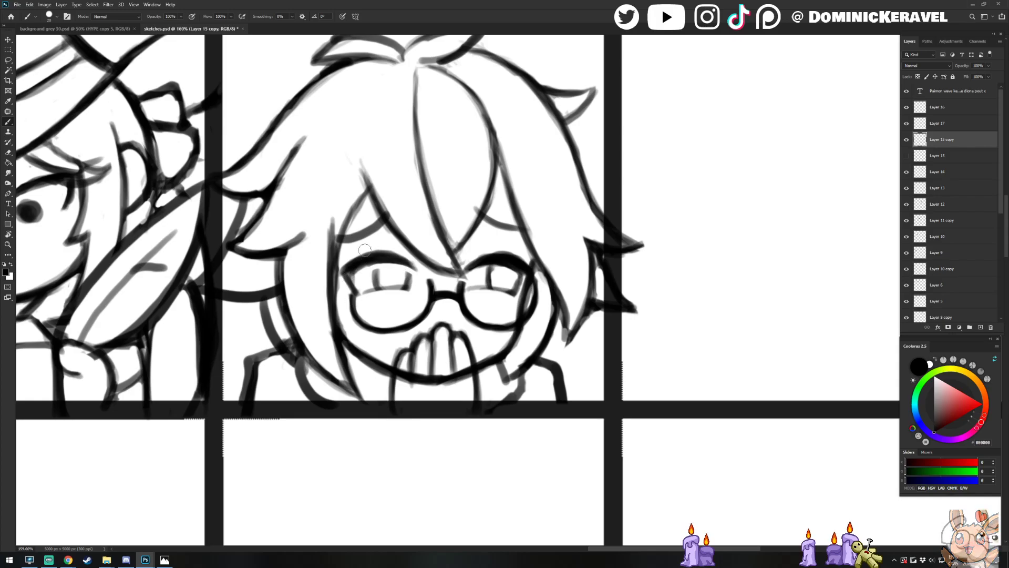
mouse_move(357, 267)
left_mouse_down()
mouse_move(353, 291)
mouse_move(383, 279)
mouse_move(381, 261)
mouse_move(379, 281)
mouse_move(378, 266)
mouse_move(408, 269)
mouse_move(365, 294)
mouse_move(505, 288)
mouse_move(474, 292)
mouse_move(510, 278)
left_mouse_up()
key("ctrl+z")
key("ctrl+z")
key("e")
key("b")
right_click(501, 248, "alt")
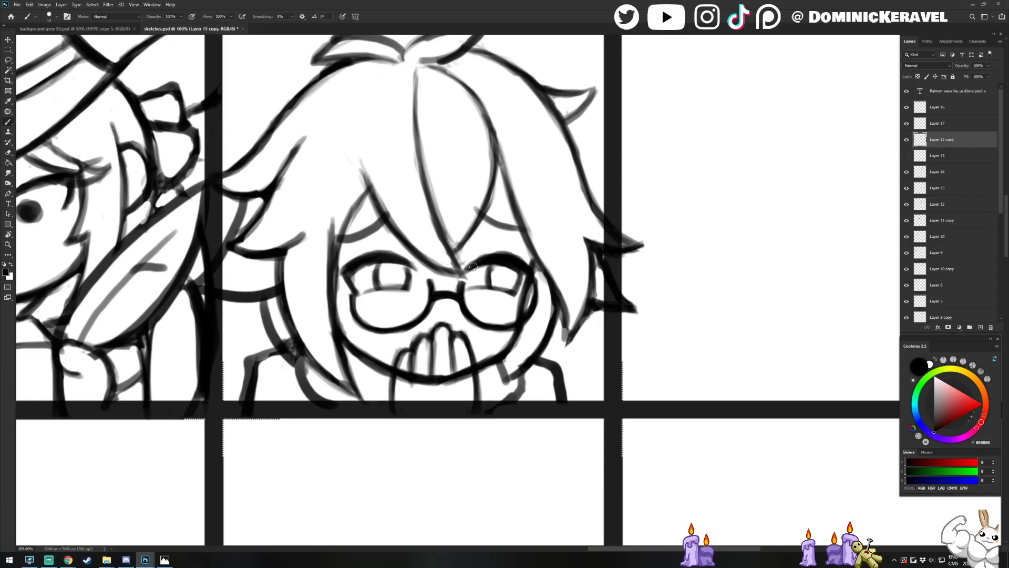
Refine the right-hand eye's iris outline behind the glasses with alternating brush and eraser strokes
key("e")
key("b")
key("e")
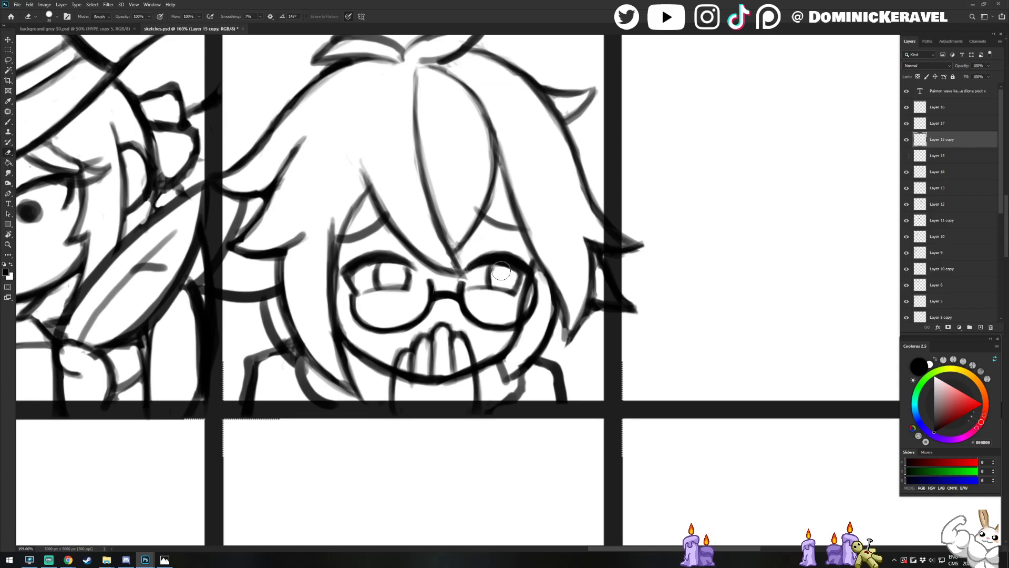
key("b")
key("e")
key("v")
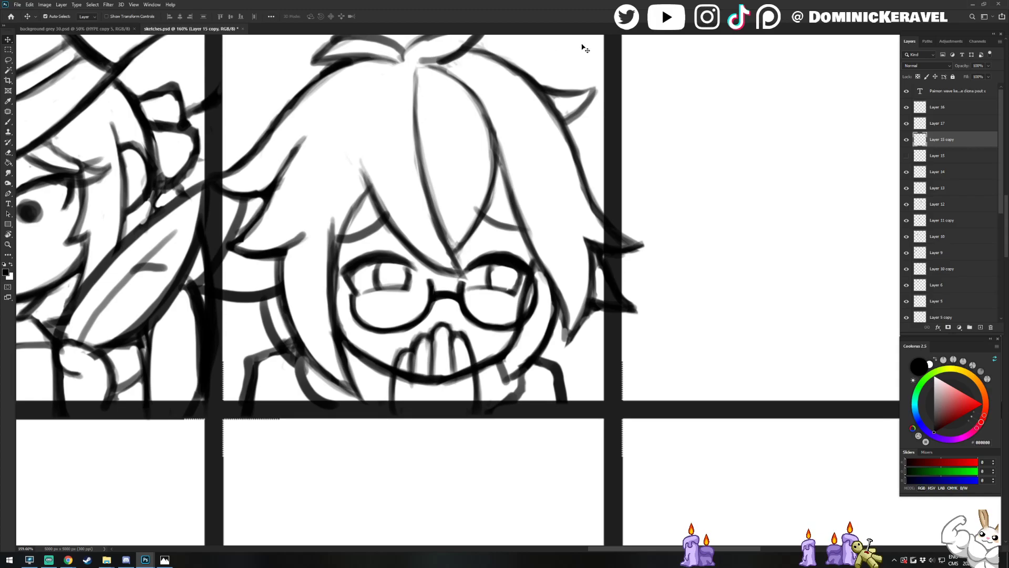
Make Layer 14 active and touch up the hair outline beside the crown tuft
left_click(363, 60)
mouse_move(349, 63)
left_mouse_down()
mouse_move(376, 93)
mouse_move(366, 65)
left_mouse_up()
key("b")
key("v")
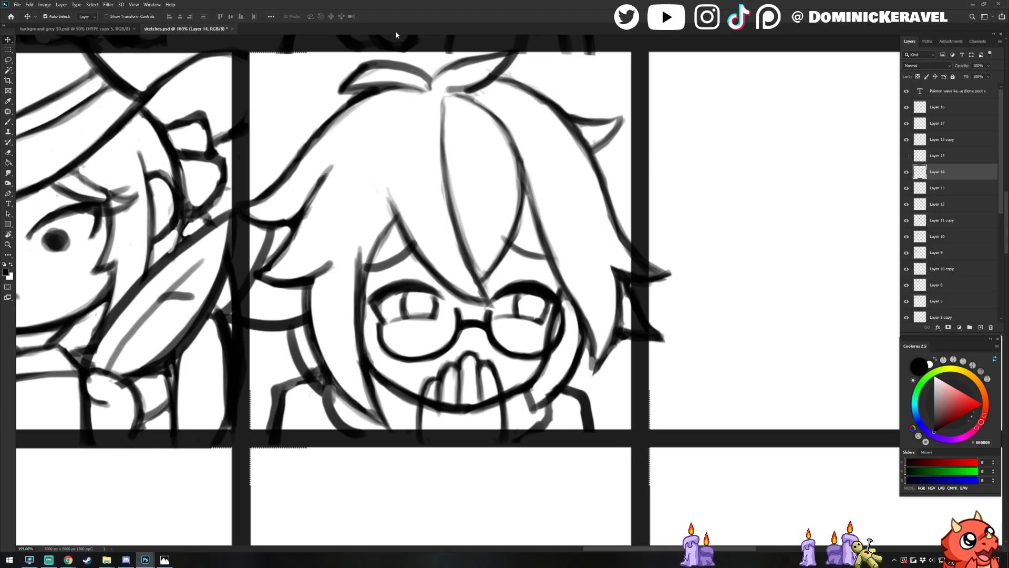
Refine the central fringe strands running down from the crown with alternating brush and eraser strokes
mouse_move(494, 78)
left_mouse_down()
mouse_move(505, 136)
mouse_move(531, 159)
mouse_move(492, 177)
mouse_move(511, 166)
mouse_move(506, 191)
mouse_move(490, 194)
mouse_move(491, 215)
left_mouse_up()
key("e")
key("b")
key("e")
key("b")
key("e")
key("b")
key("e")
key("b")
key("e")
key("b")
Retouch and clean up the hair strands on the right-hand side of the head
left_click_drag(513, 183, 545, 203)
key("e")
left_click_drag(575, 330, 503, 241)
key("b")
key("e")
On Layer 16, redraw and clean up the fingers and the left-hand edge of the mouth-covering hand
left_click(414, 373, "ctrl")
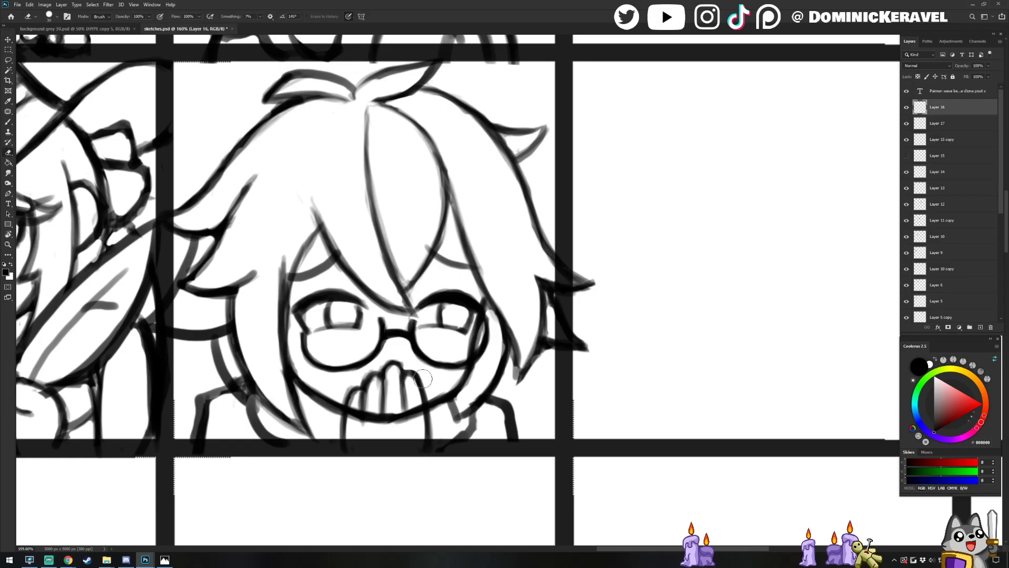
key("b")
key("e")
key("b")
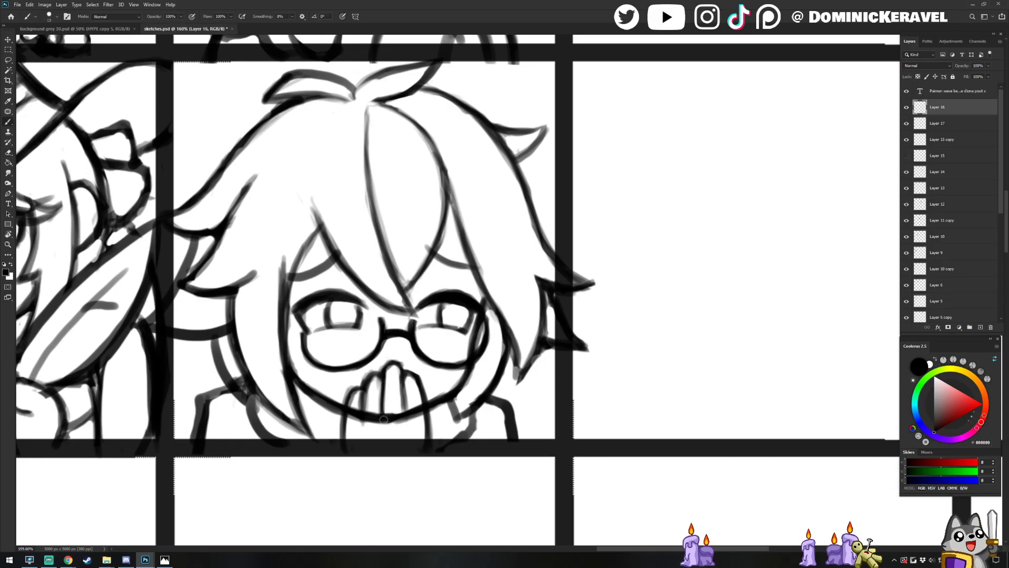
key("e")
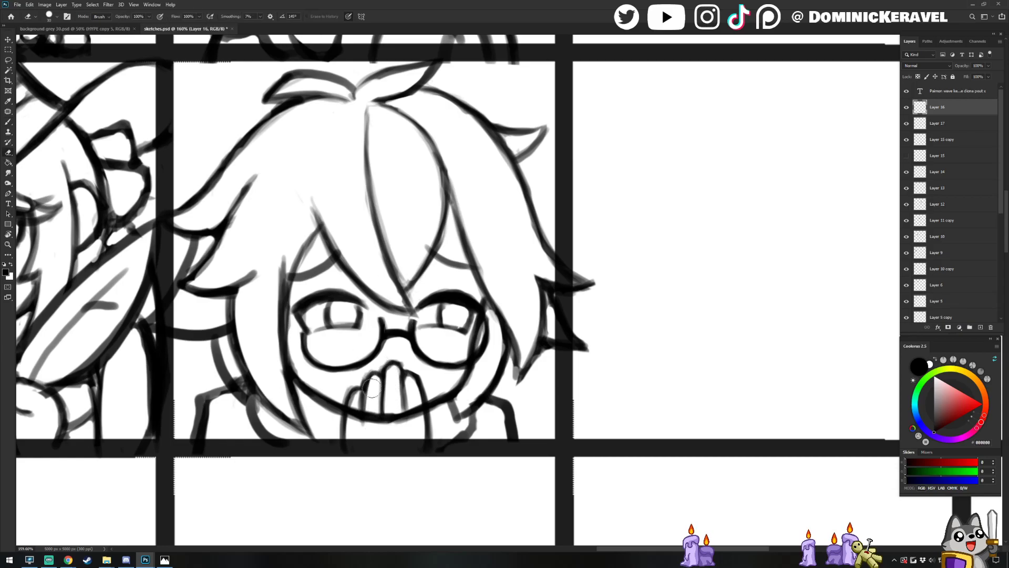
key("b")
key("e")
key("b")
left_click_drag(342, 421, 343, 437)
key("e")
key("b")
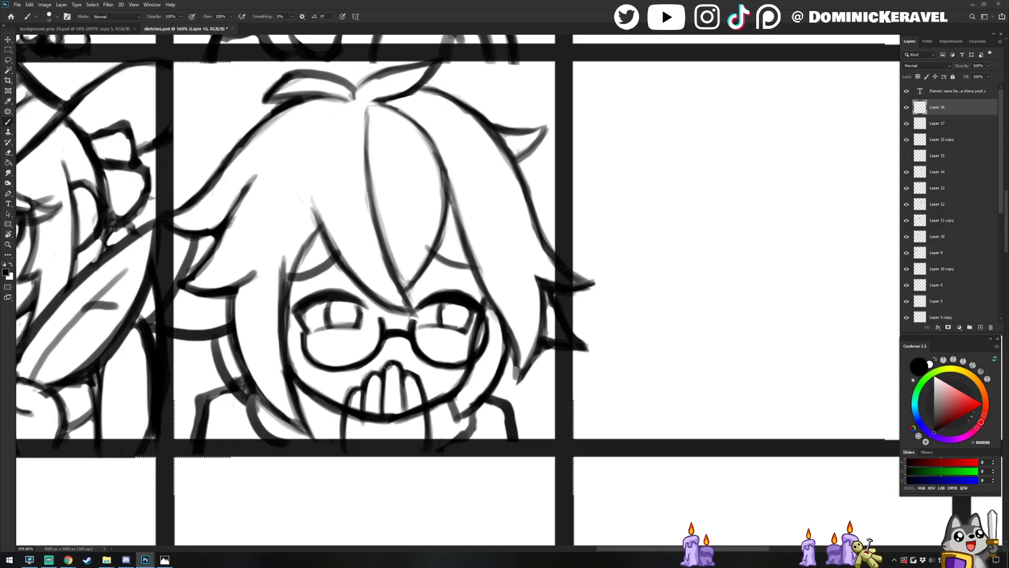
Erase stray marks inside the right-hand finger and refine the lines between the fingers
key("e")
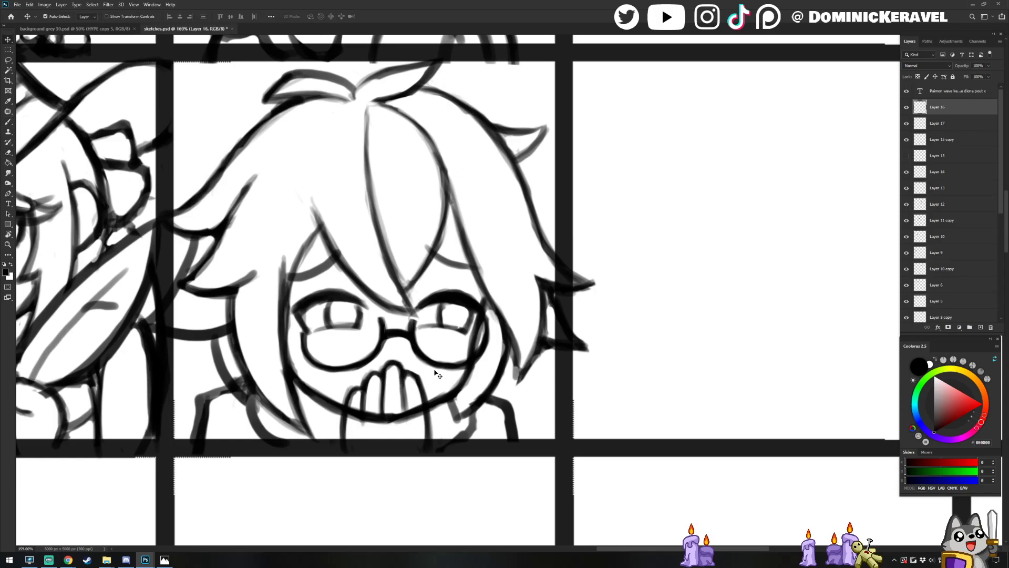
key("e")
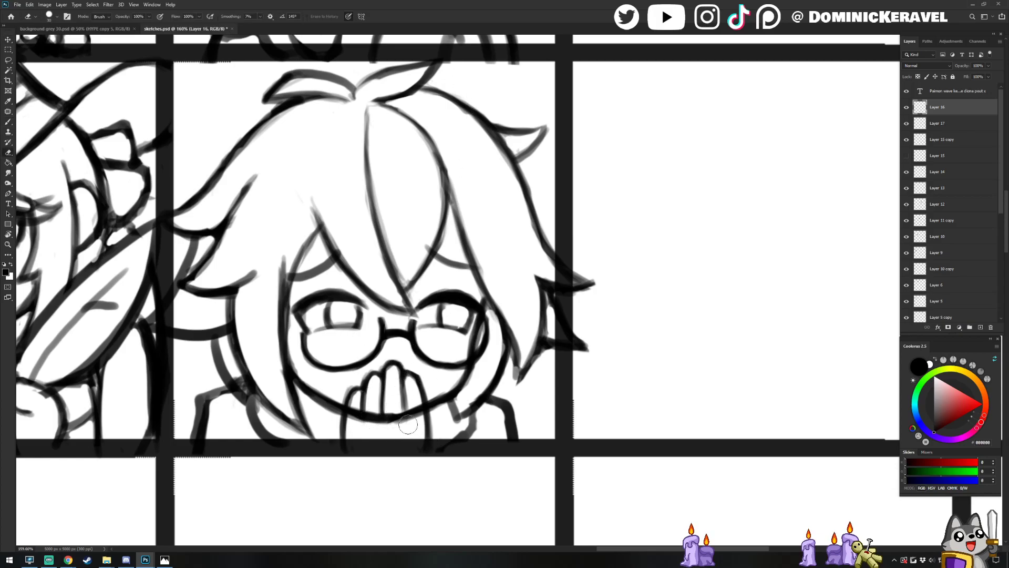
mouse_move(409, 381)
left_mouse_down()
mouse_move(410, 425)
mouse_move(403, 400)
left_mouse_up()
key("b")
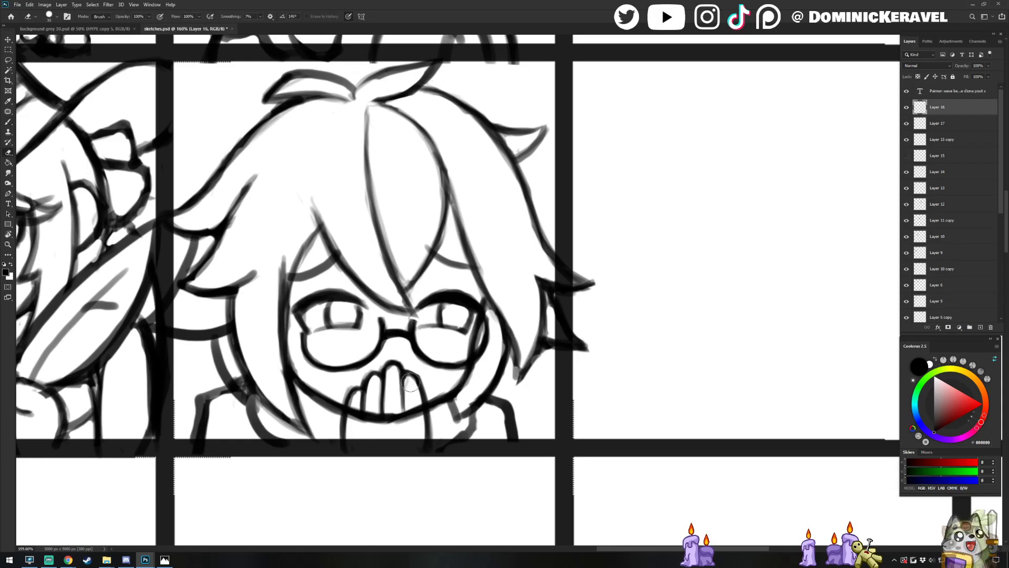
key("e")
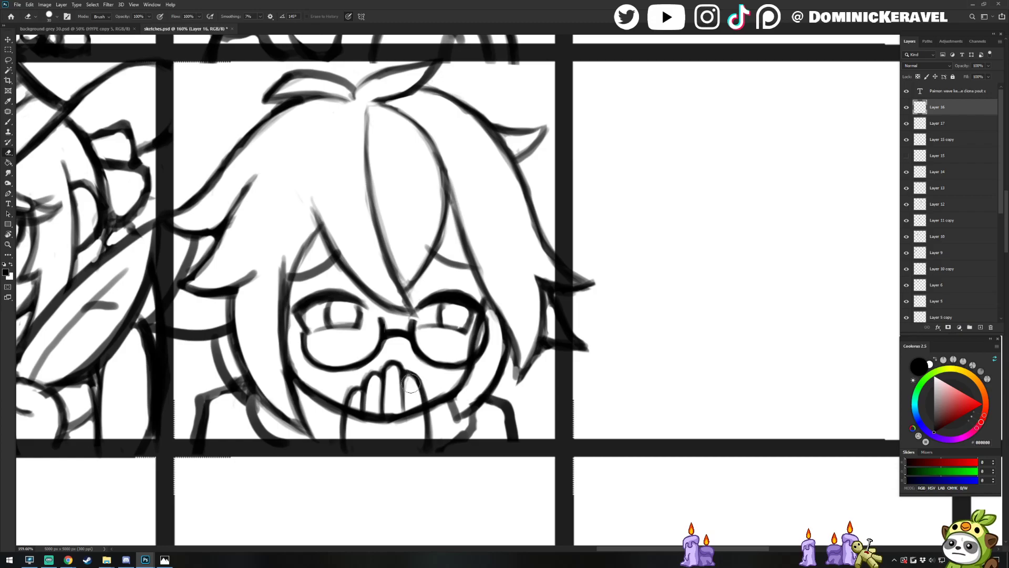
key("b")
key("e")
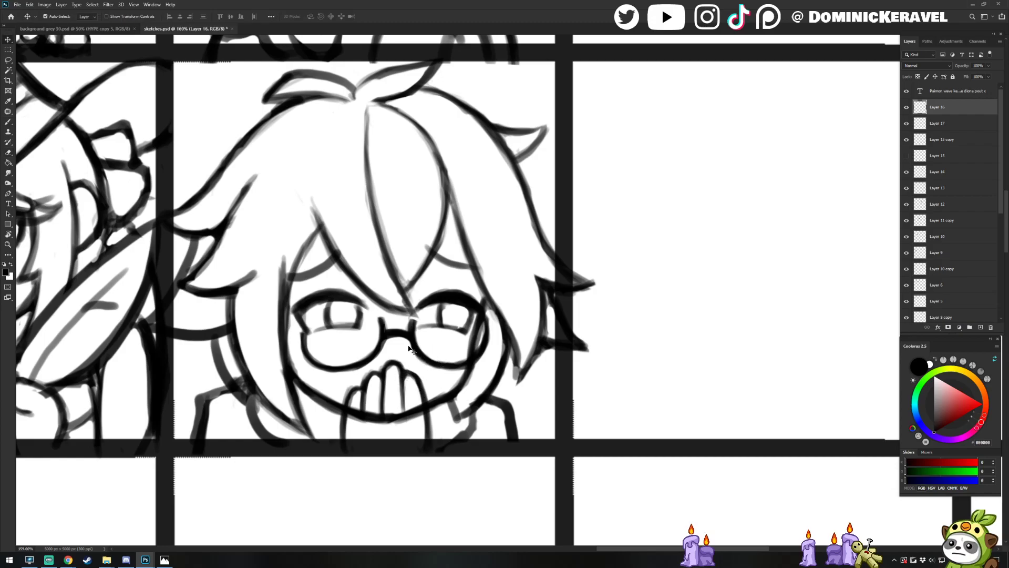
key("b")
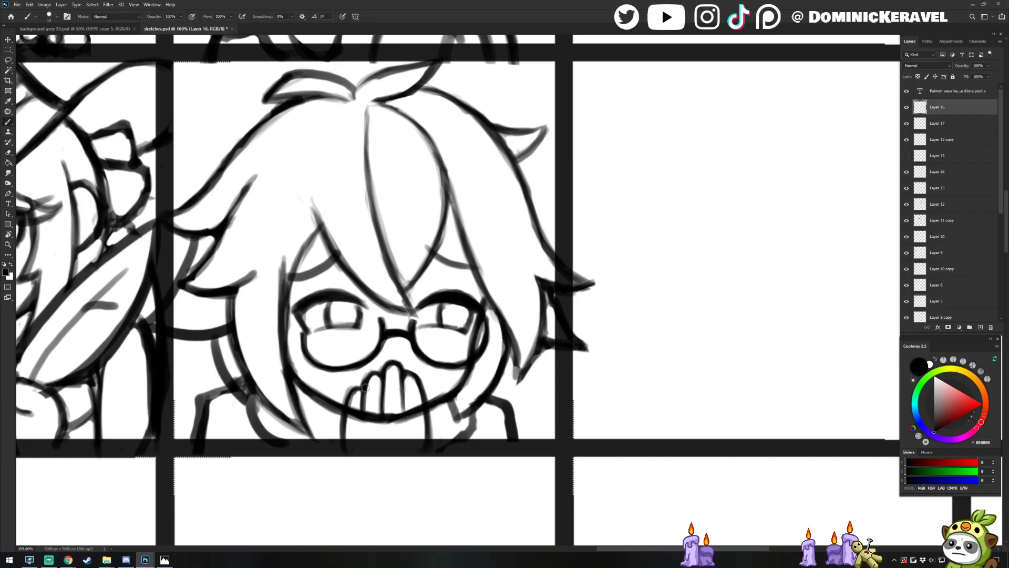
key("e")
key("v")
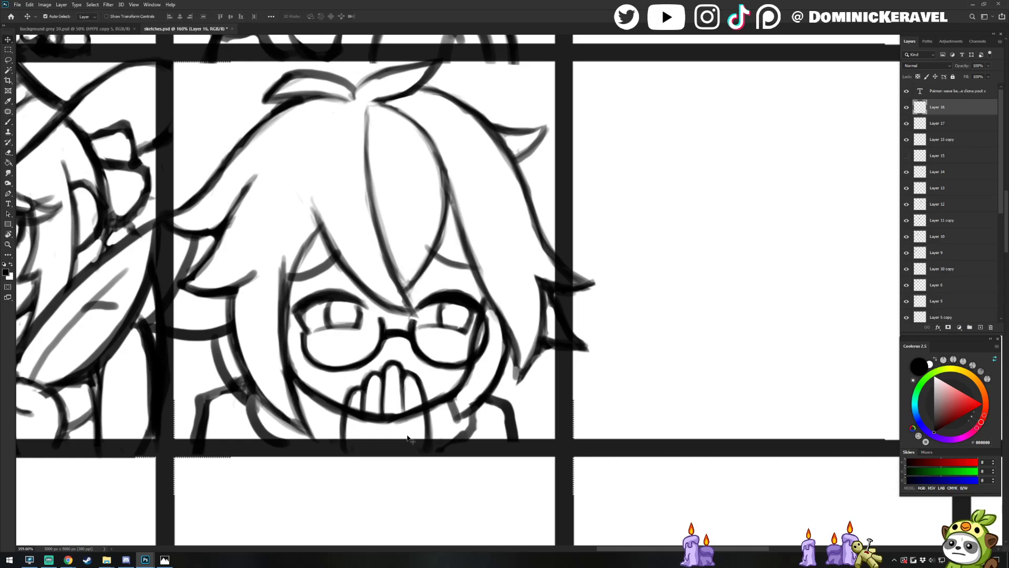
Make Layer 14 active and touch up the hair lock beside the right-hand cheek
left_click(438, 405)
key("e")
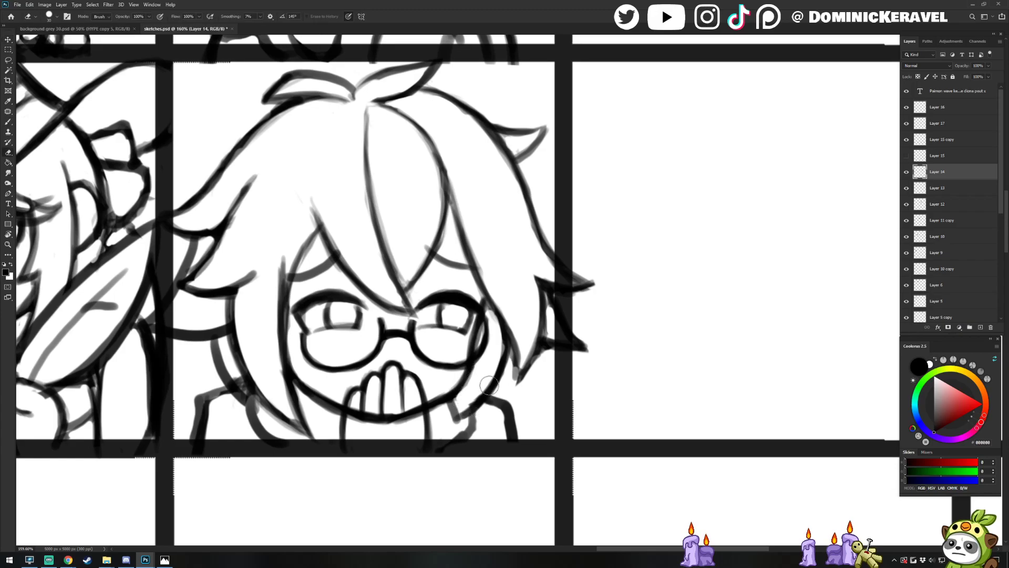
key("b")
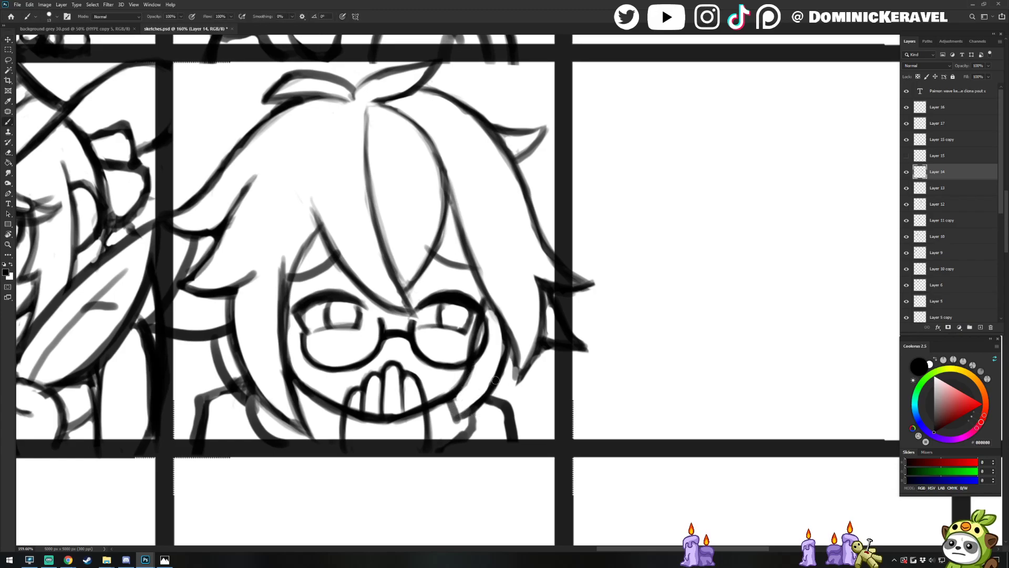
On Layer 15 copy, redraw the clothing line below the right-hand hair lock and clean up where they meet
left_click(472, 419, "ctrl")
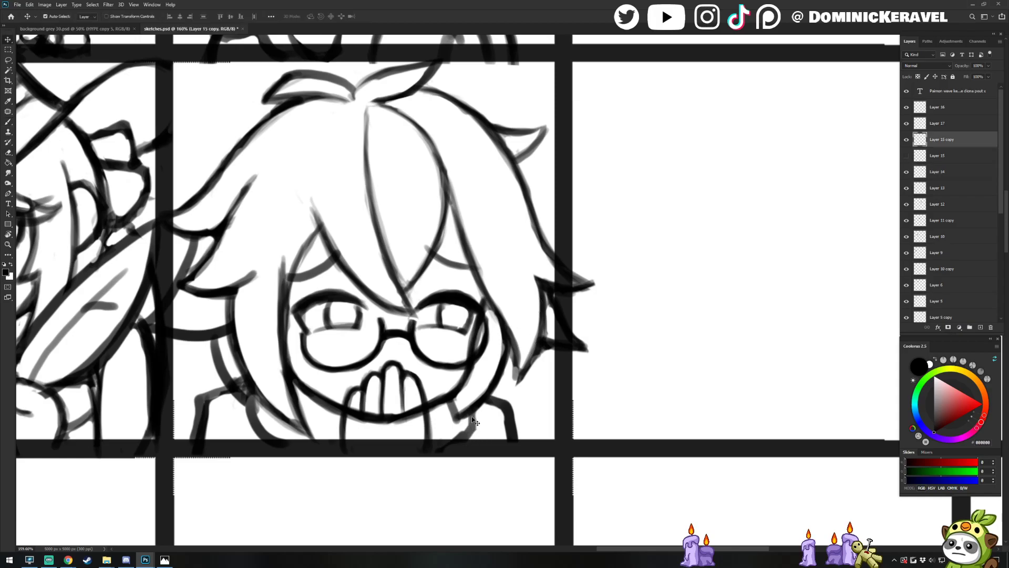
key("e")
key("b")
left_click_drag(472, 416, 453, 448)
key("e")
left_click(465, 414)
key("v")
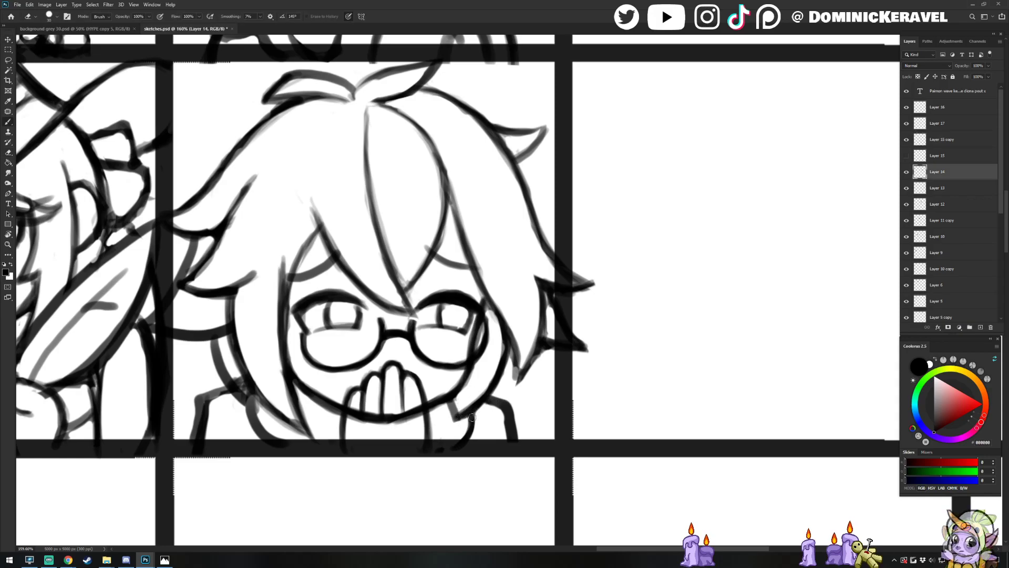
Rework the left-hand shoulder line on Layer 15 copy and erase its overlap with the hair
key("e")
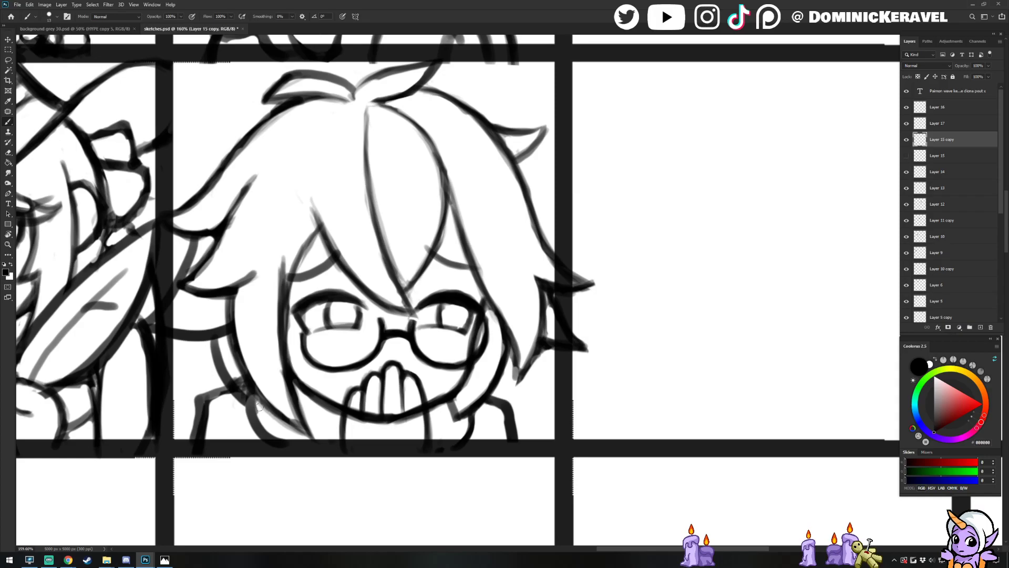
key("v")
key("b")
left_click_drag(243, 382, 204, 401)
key("ctrl+z")
key("ctrl+z")
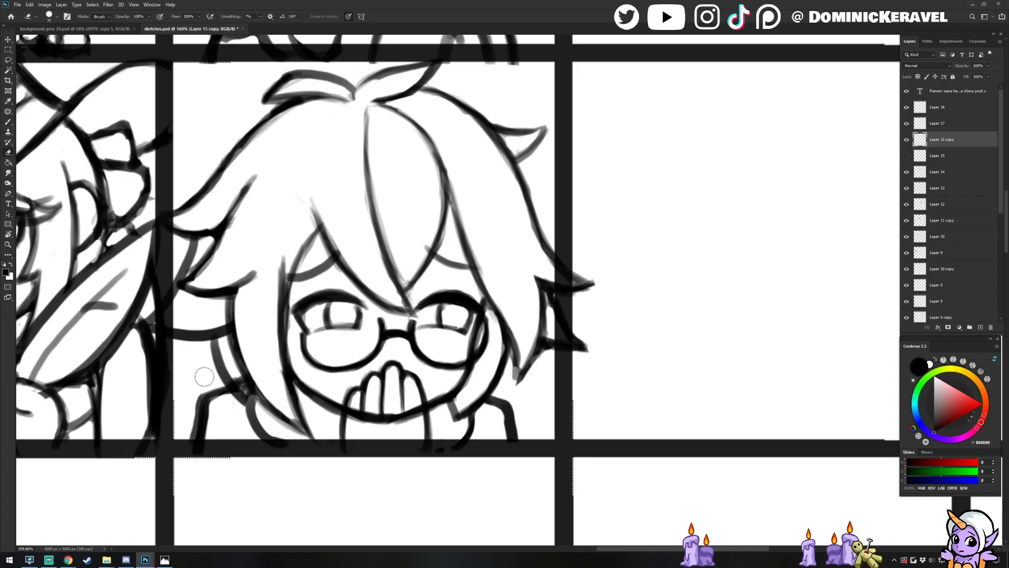
key("e")
left_click_drag(234, 375, 244, 391)
On Layer 14, erase and rework the back hair lock above the left-hand shoulder
left_click(242, 386, "ctrl")
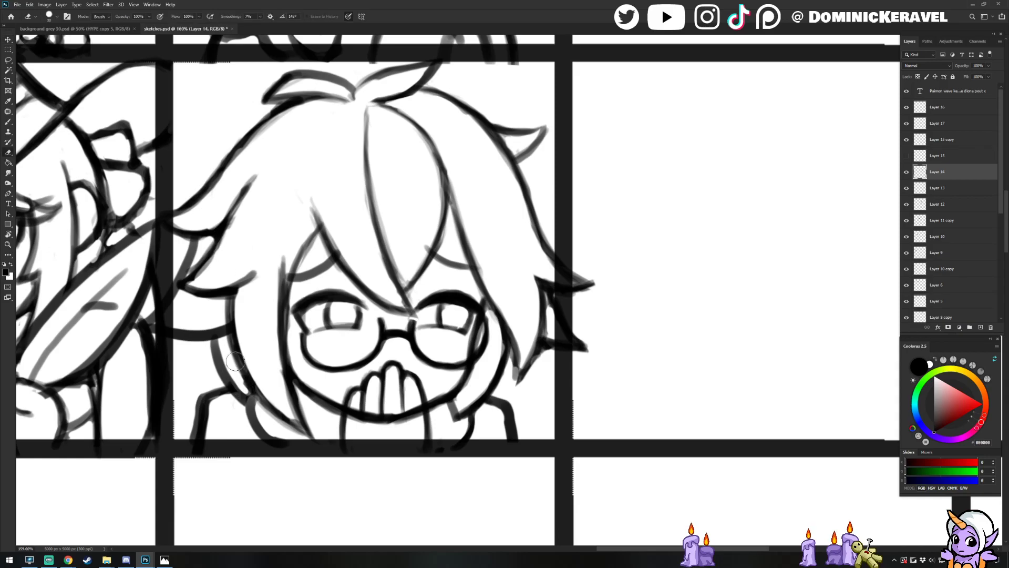
mouse_move(221, 341)
left_mouse_down()
mouse_move(221, 375)
mouse_move(211, 340)
mouse_move(211, 379)
left_mouse_up()
key("b")
key("ctrl+z")
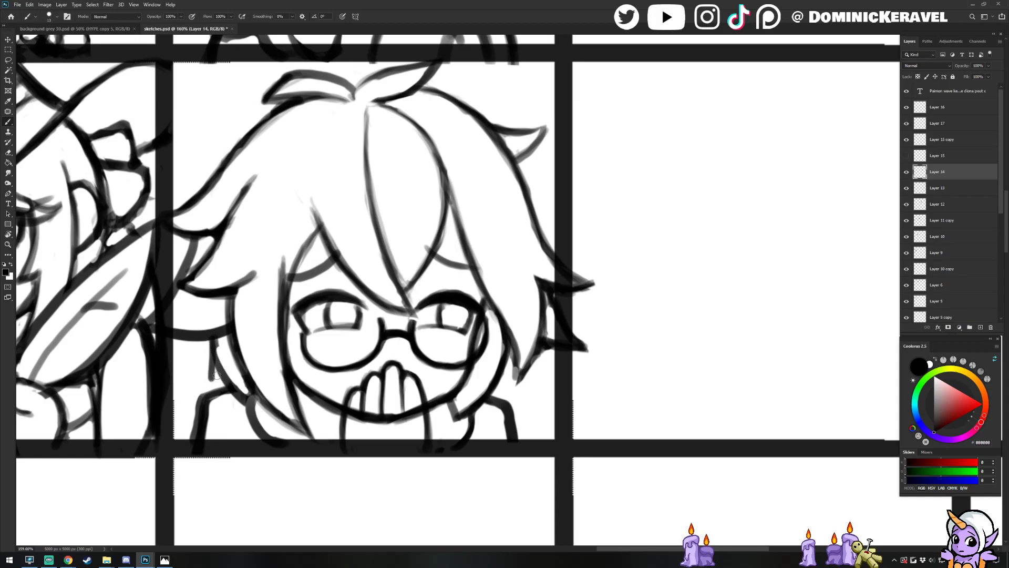
key("e")
scroll(232, 383, "down", 6)
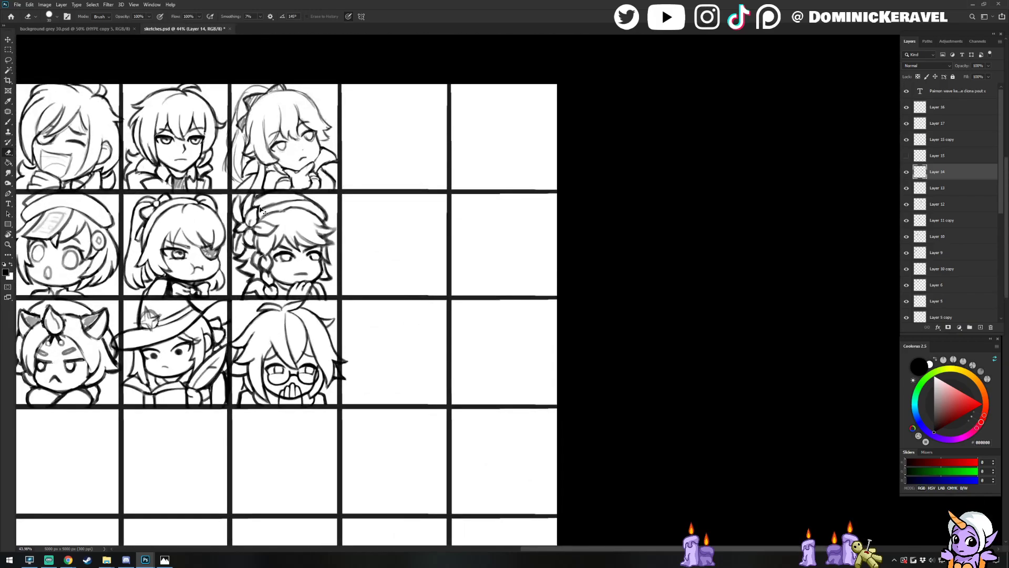
scroll(235, 376, "up", 5)
key("b")
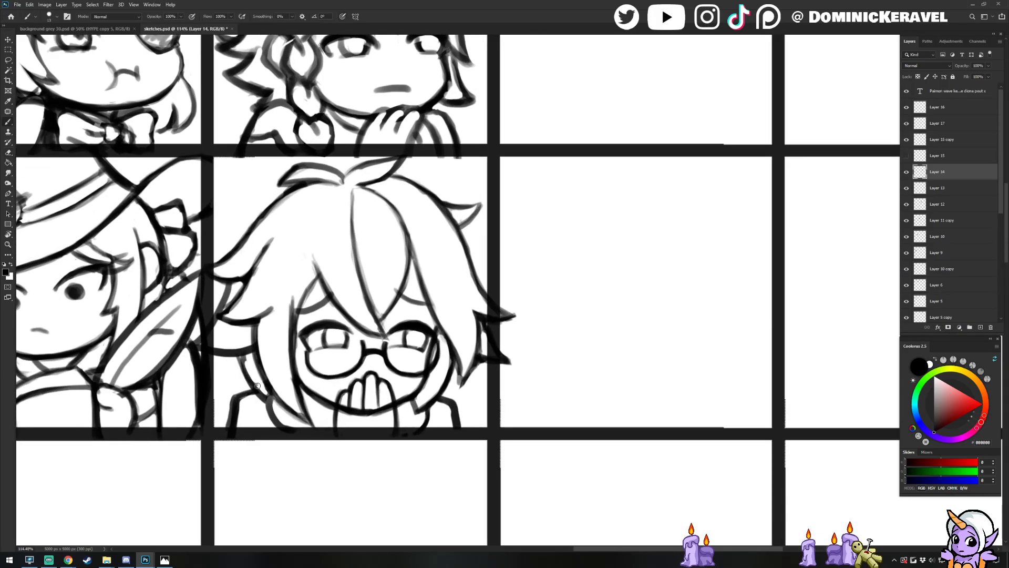
key("e")
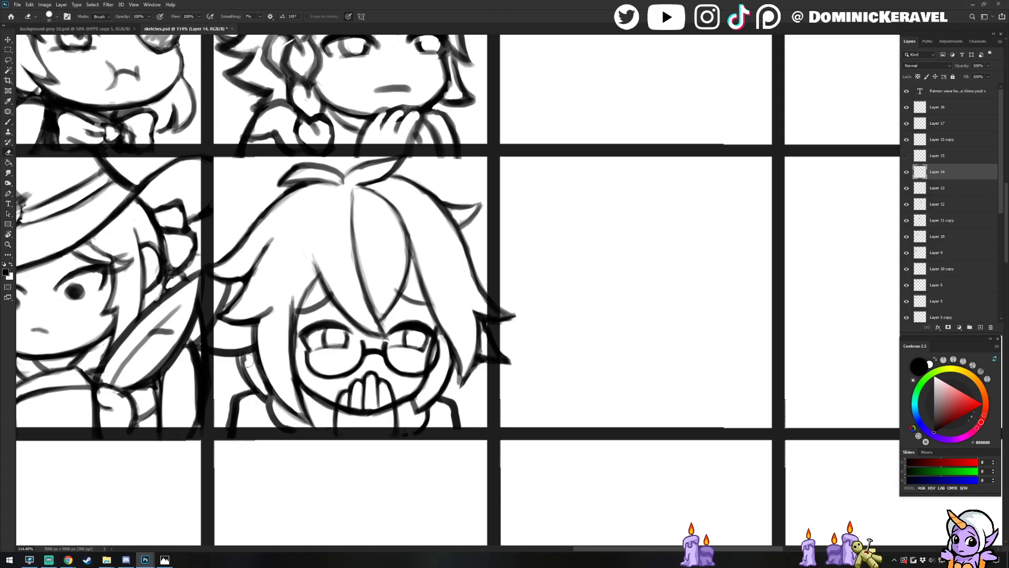
key("b")
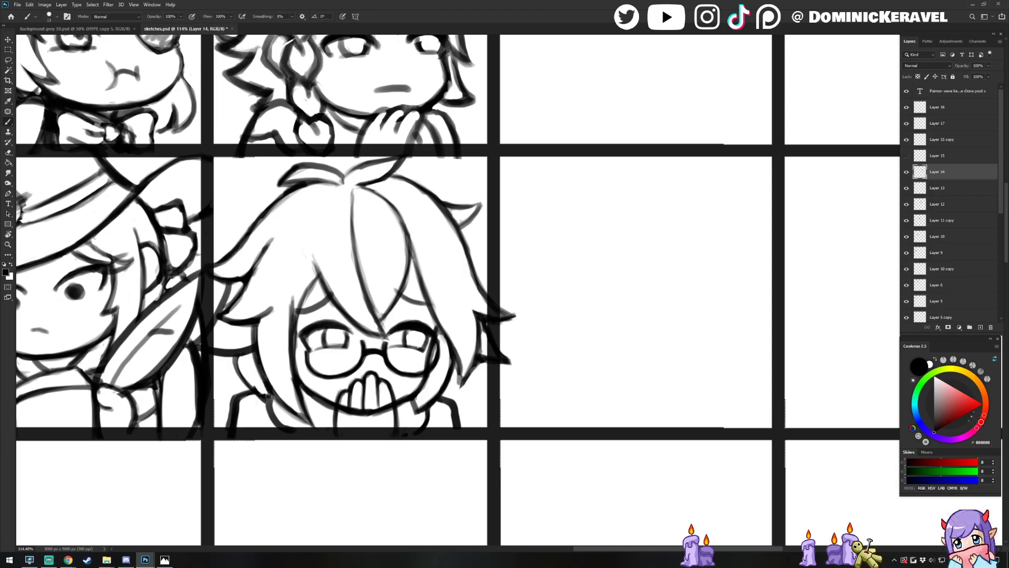
Retry the left-hand back hair lock's curve, undo the stroke and tidy its join with the shoulder on Layer 15 copy
left_click_drag(239, 360, 263, 399, "ctrl")
key("ctrl+z")
key("e")
key("b")
left_click(253, 388, "ctrl")
key("e")
key("b")
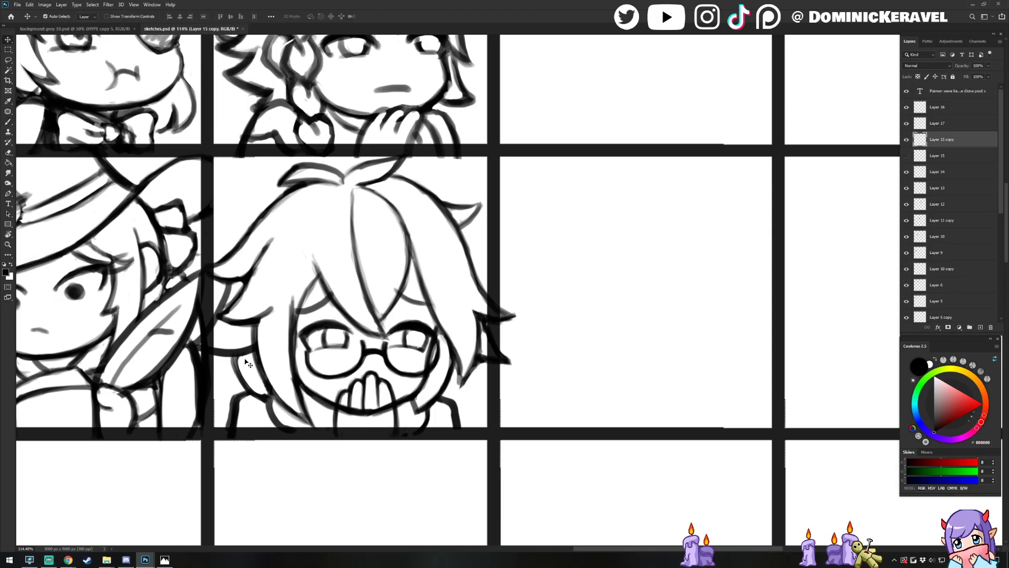
Return to Layer 14 and refine the left-hand back hair lock's outline with alternating eraser and brush strokes
left_click(257, 392, "ctrl")
key("e")
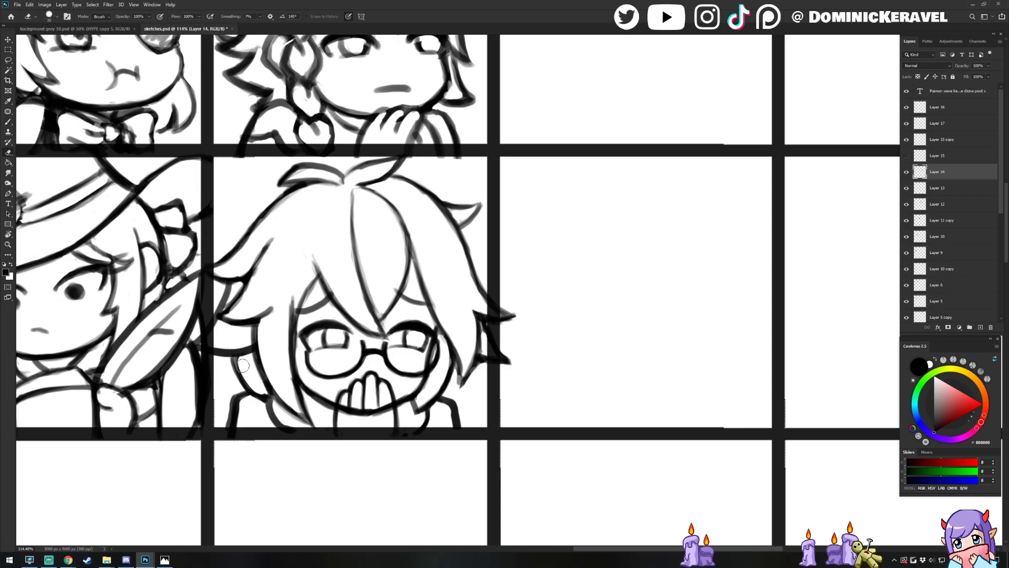
key("b")
key("e")
key("b")
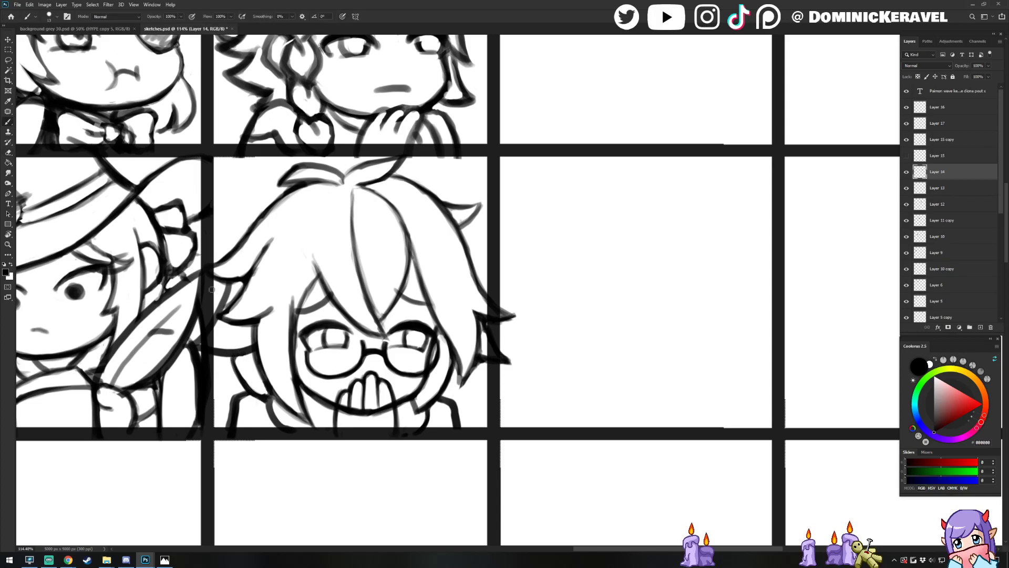
key("e")
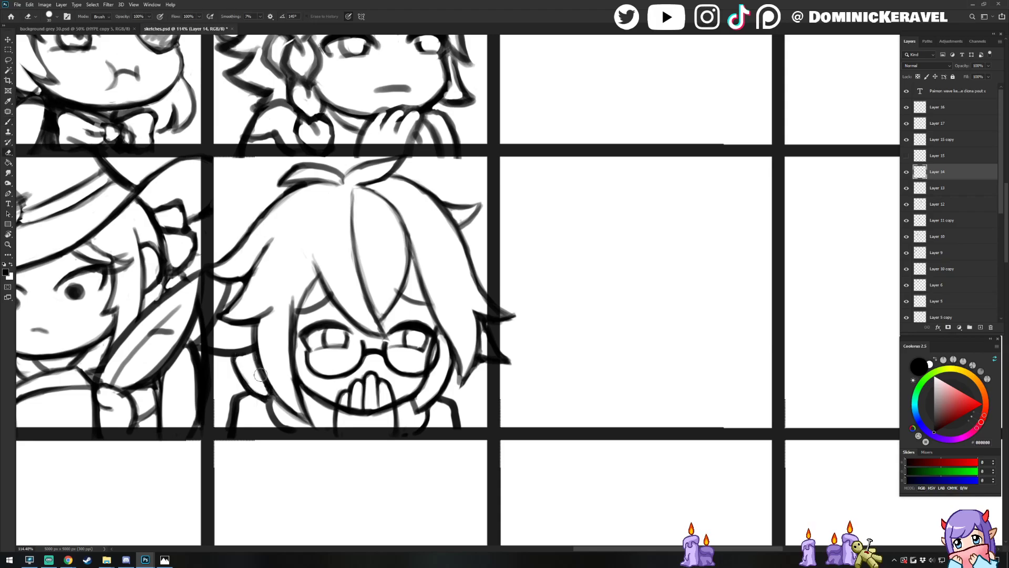
key("b")
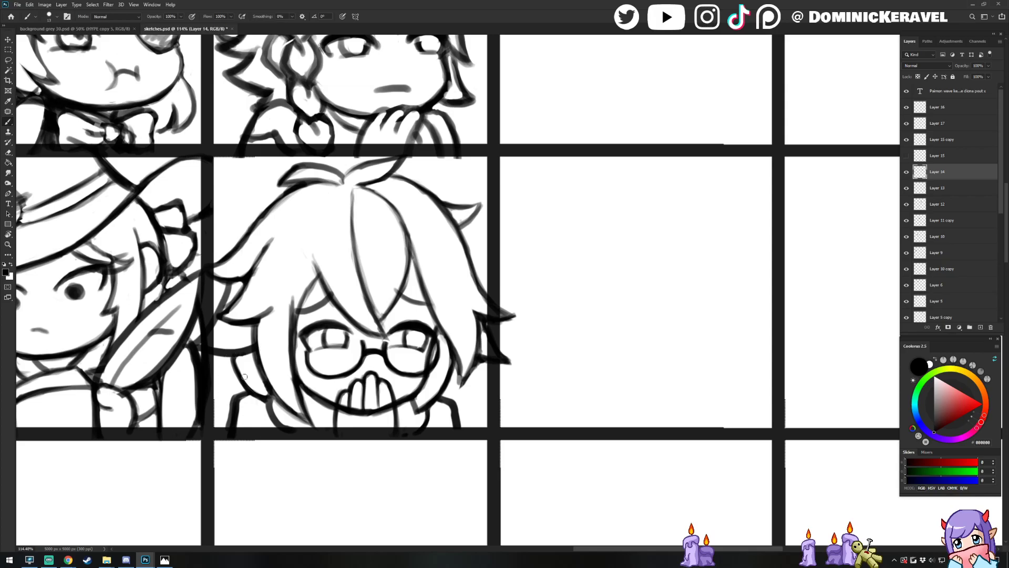
key("e")
mouse_move(240, 363)
left_mouse_down()
mouse_move(267, 391)
mouse_move(230, 360)
mouse_move(245, 389)
left_mouse_up()
key("b")
key("v")
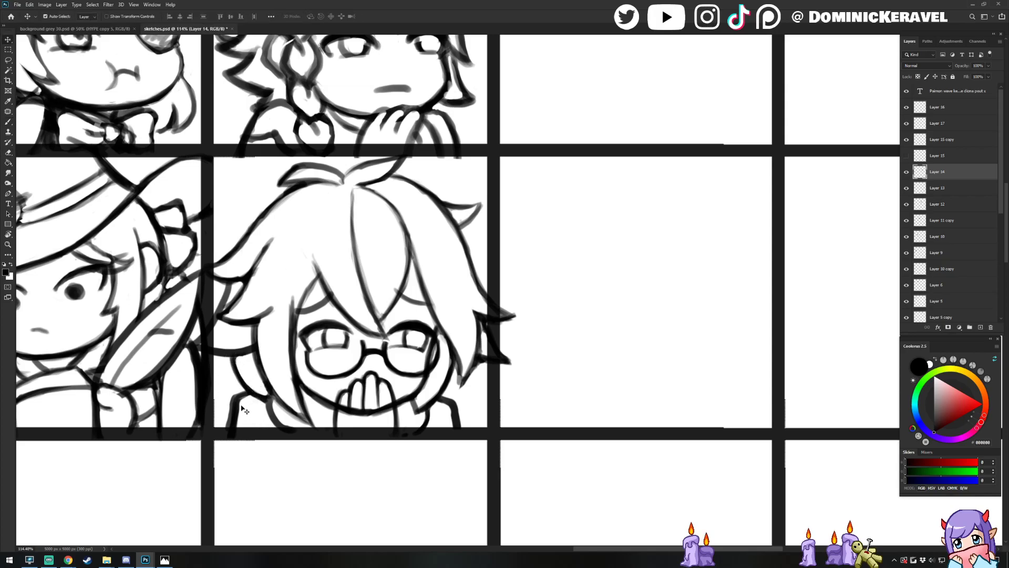
On Layer 14, clean up the tip of the right-hand side lock beside the glasses with eraser and brush
key("e")
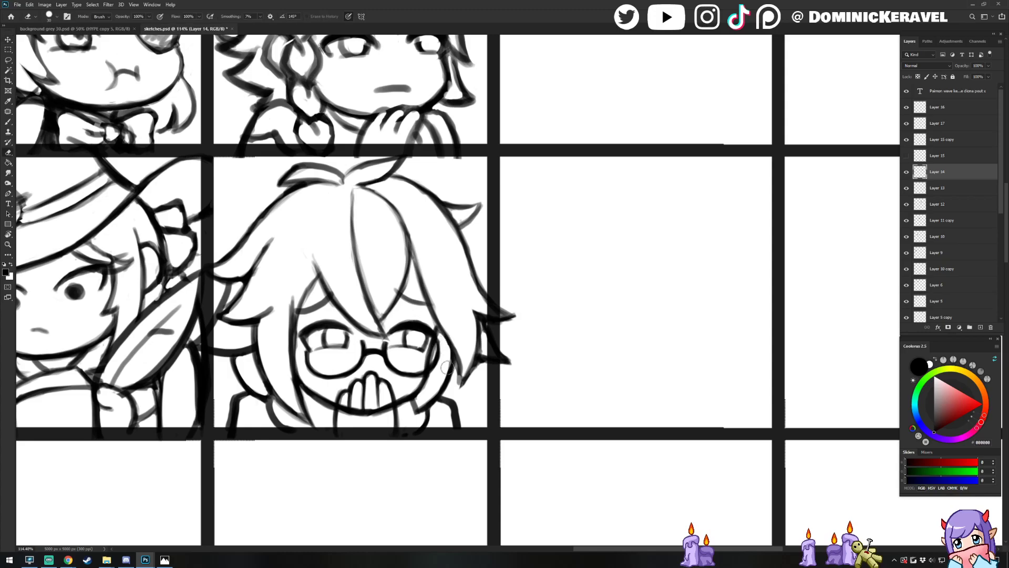
key("b")
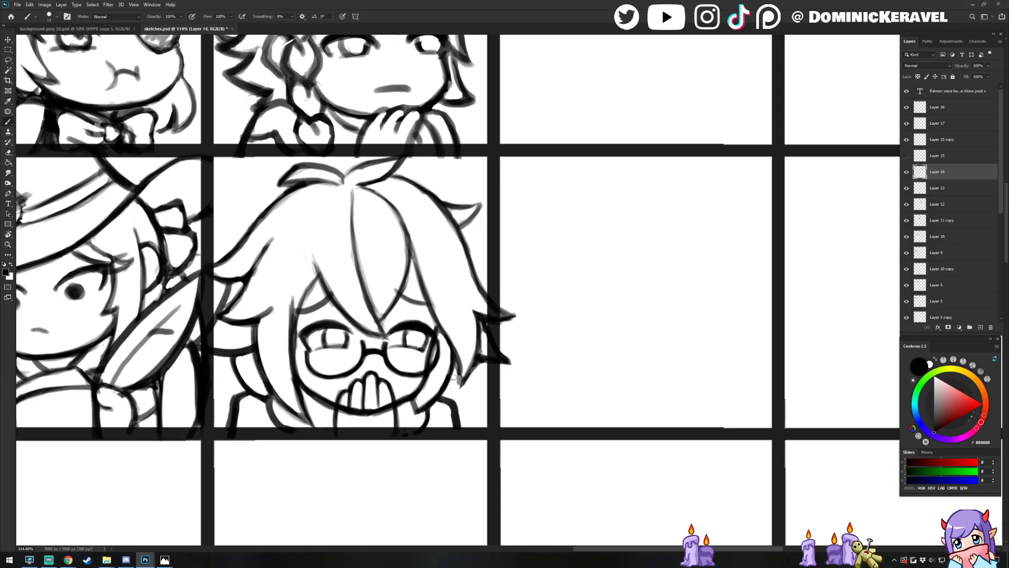
key("e")
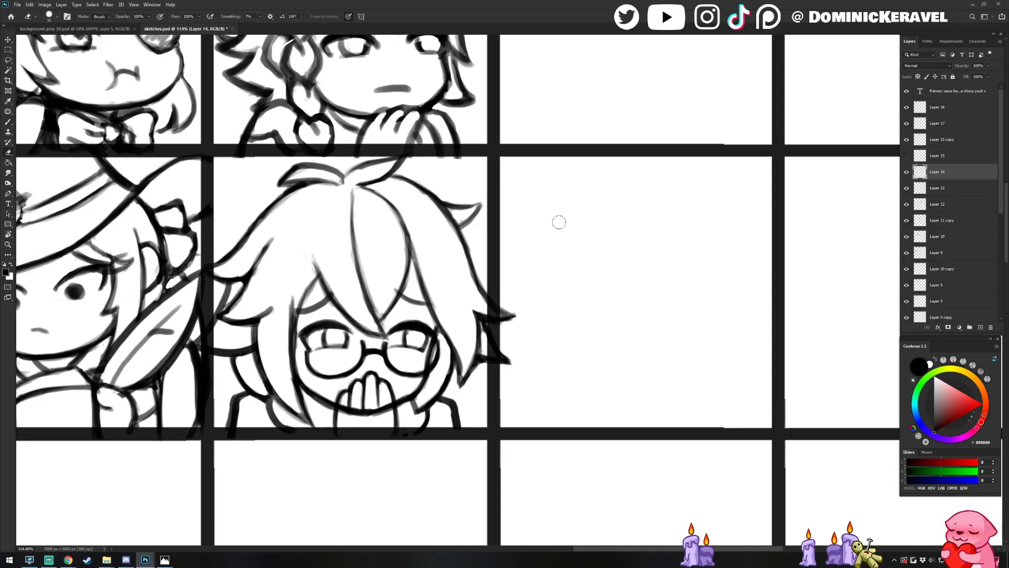
Rework the spiky back hair lock by the cell's right-hand border and tidy its inner line on Layer 14
mouse_move(482, 323)
left_mouse_down()
mouse_move(484, 351)
mouse_move(474, 316)
mouse_move(472, 359)
left_mouse_up()
key("ctrl+z")
key("b")
mouse_move(476, 319)
left_mouse_down()
mouse_move(478, 350)
mouse_move(497, 347)
left_mouse_up()
key("e")
key("b")
left_click_drag(474, 361, 466, 379)
key("ctrl+z")
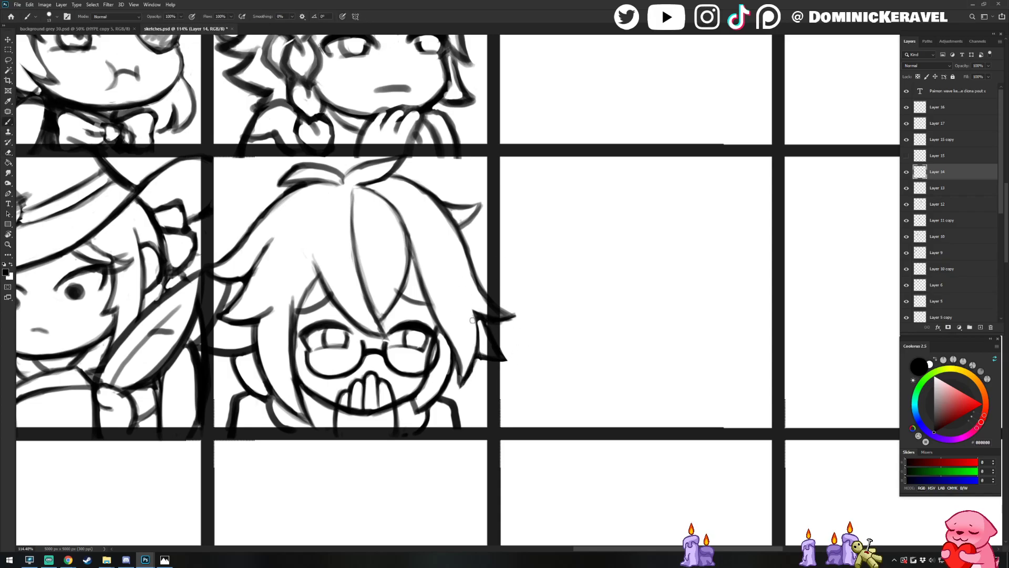
key("e")
key("b")
key("e")
key("b")
Clean up the left-hand fringe strand and redraw the strand line right of the centre parting
key("e")
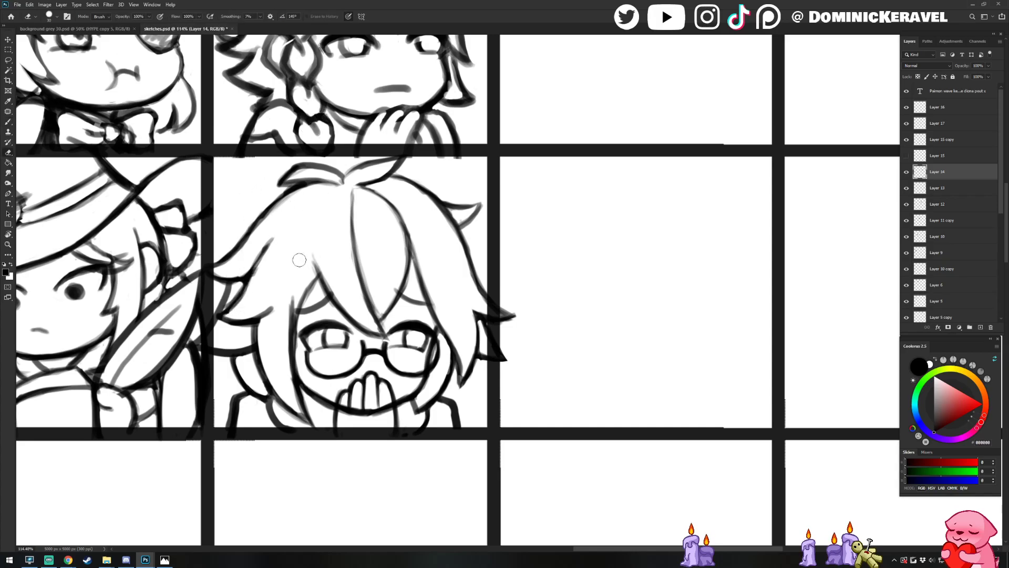
key("b")
key("e")
key("b")
key("e")
key("v")
key("b")
left_click_drag(412, 247, 430, 314)
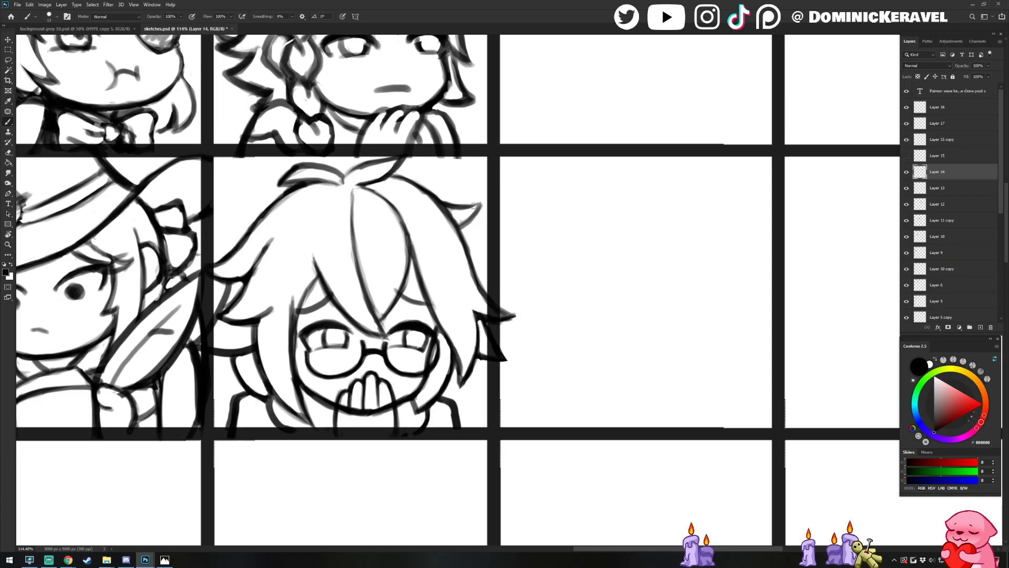
Refine the hair outline at the crown and redraw the right-hand leaf of the top tuft
key("e")
key("b")
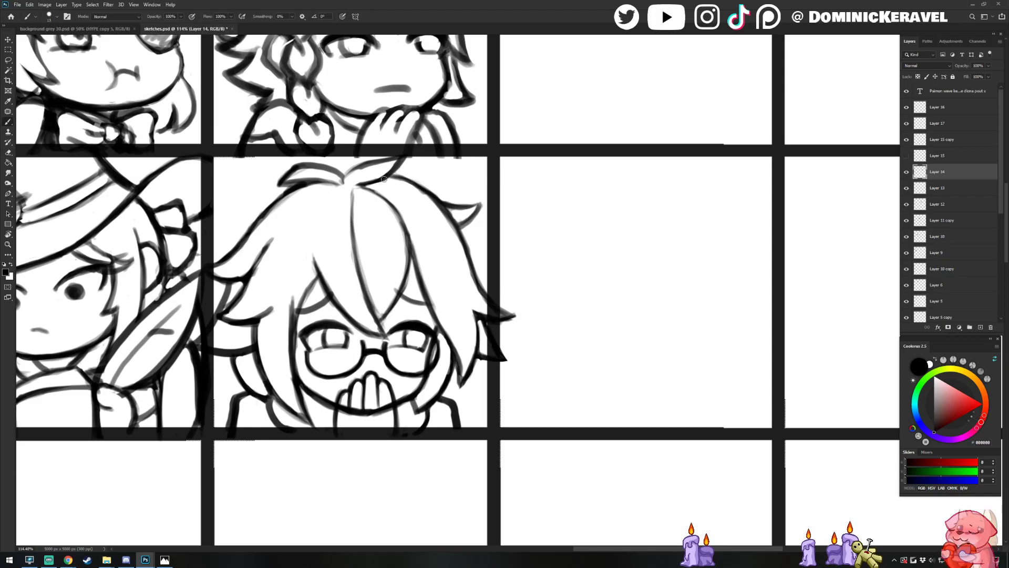
key("e")
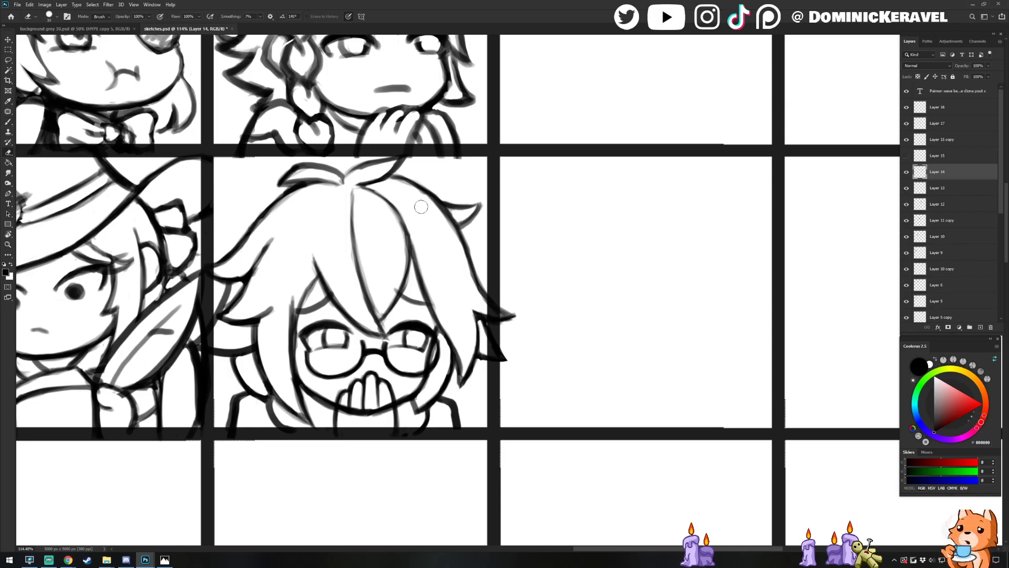
key("b")
left_click_drag(343, 178, 397, 161)
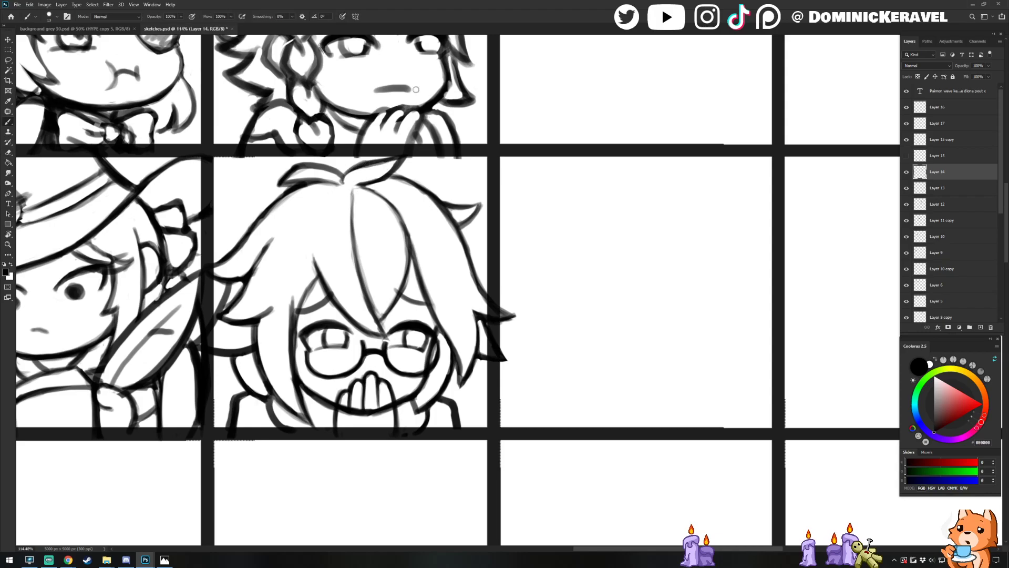
key("e")
key("b")
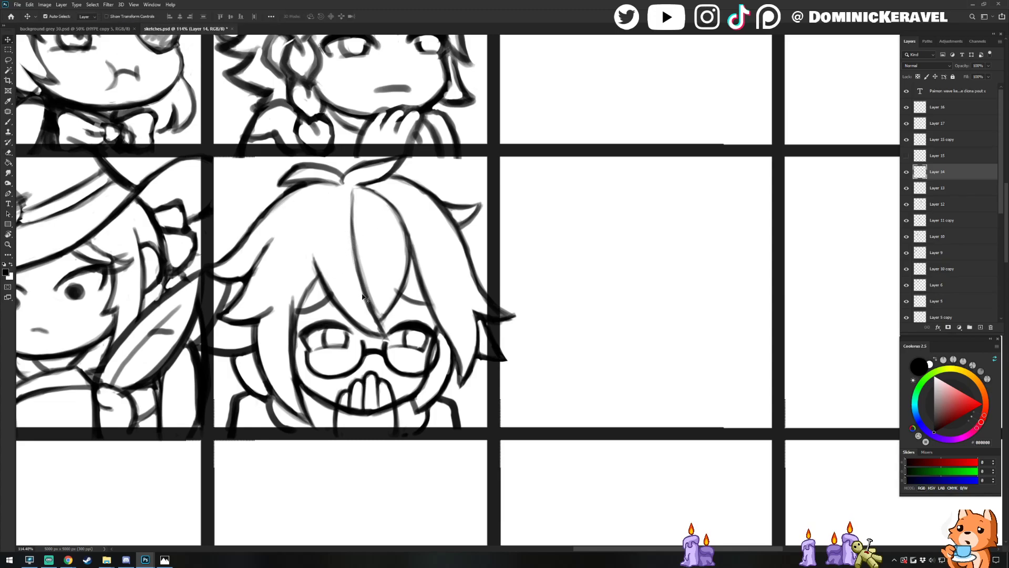
Erase the central fringe tip's overlap above the glasses bridge on Layer 14
left_click(384, 336, "ctrl")
key("e")
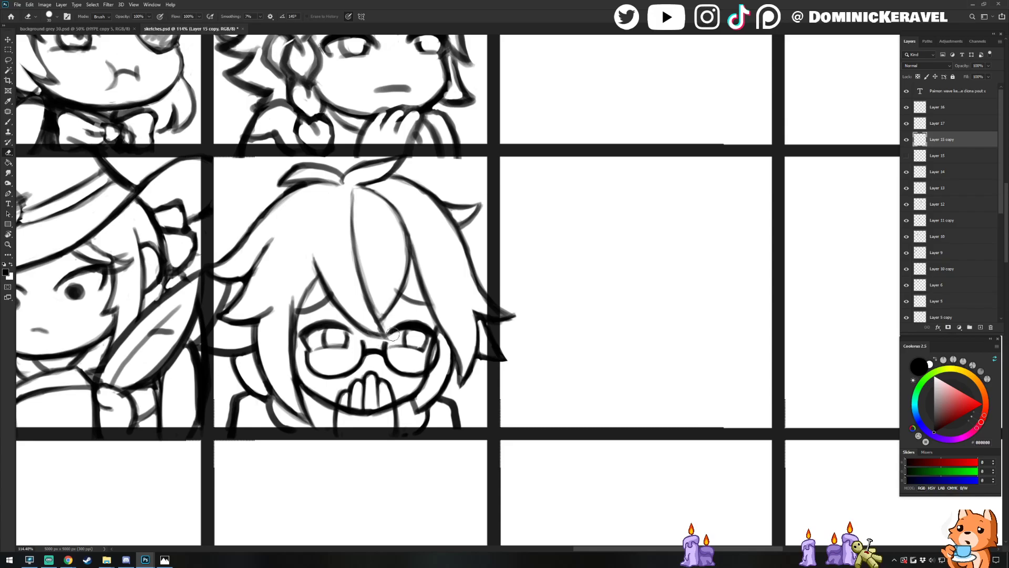
key("alt+[")
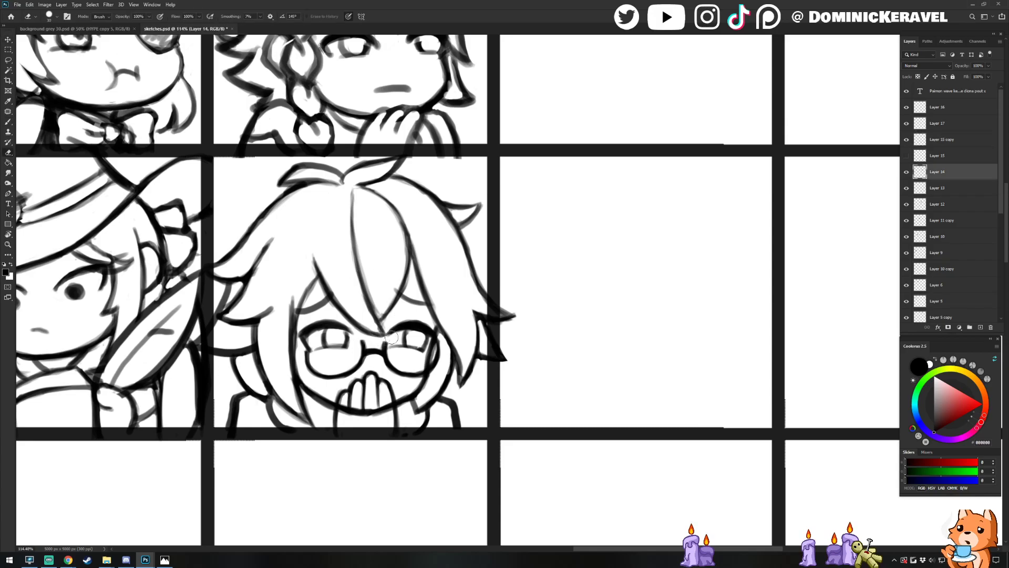
left_click(387, 353, "ctrl")
key("v")
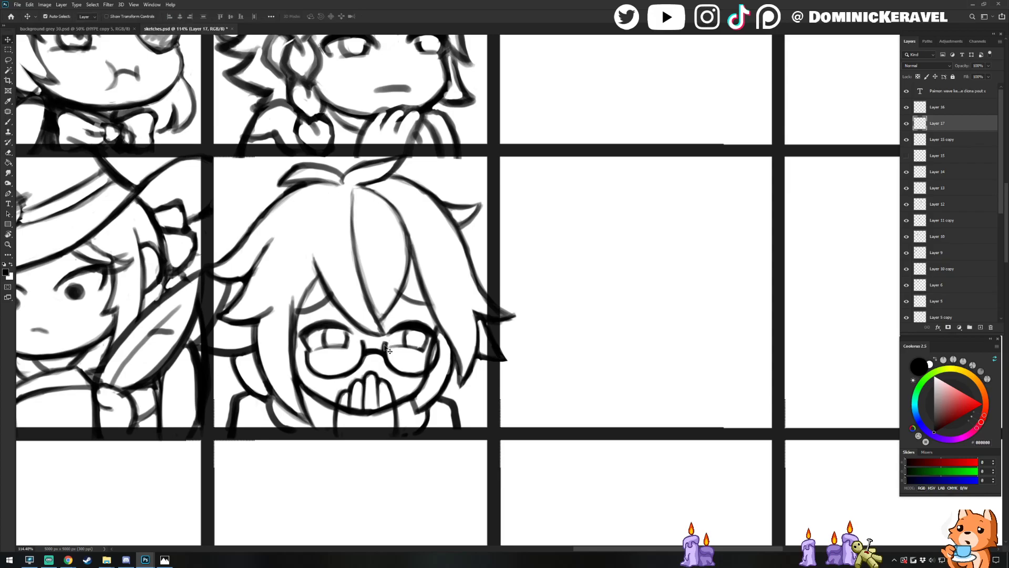
Rework the pointed tip of the left-hand front lock on Layer 14, clear its join with the collar and save the document
left_click(290, 377)
key("e")
mouse_move(296, 403)
left_mouse_down()
mouse_move(289, 377)
mouse_move(296, 418)
mouse_move(310, 428)
left_mouse_up()
key("b")
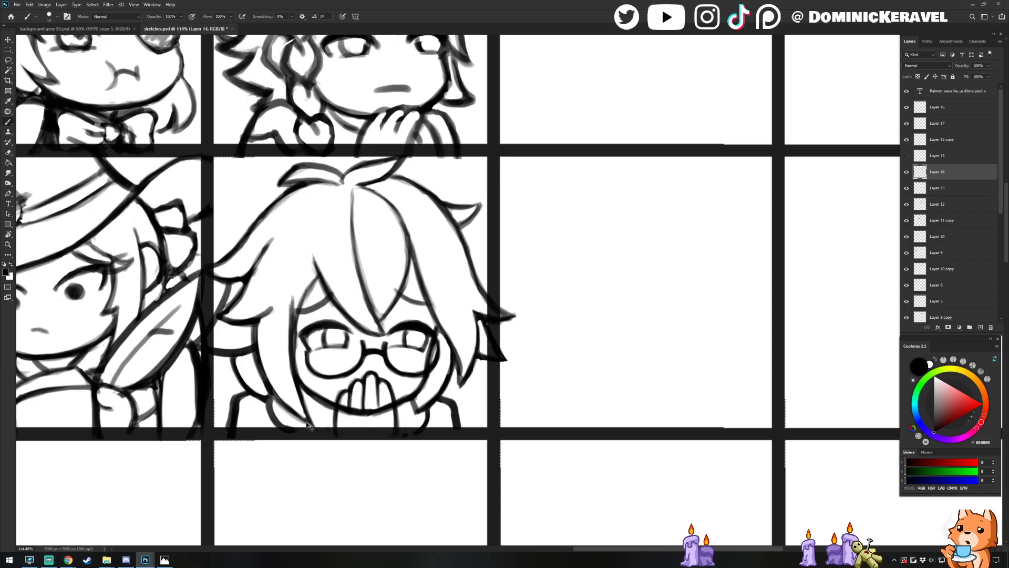
left_click_drag(273, 401, 310, 428)
key("e")
key("b")
key("e")
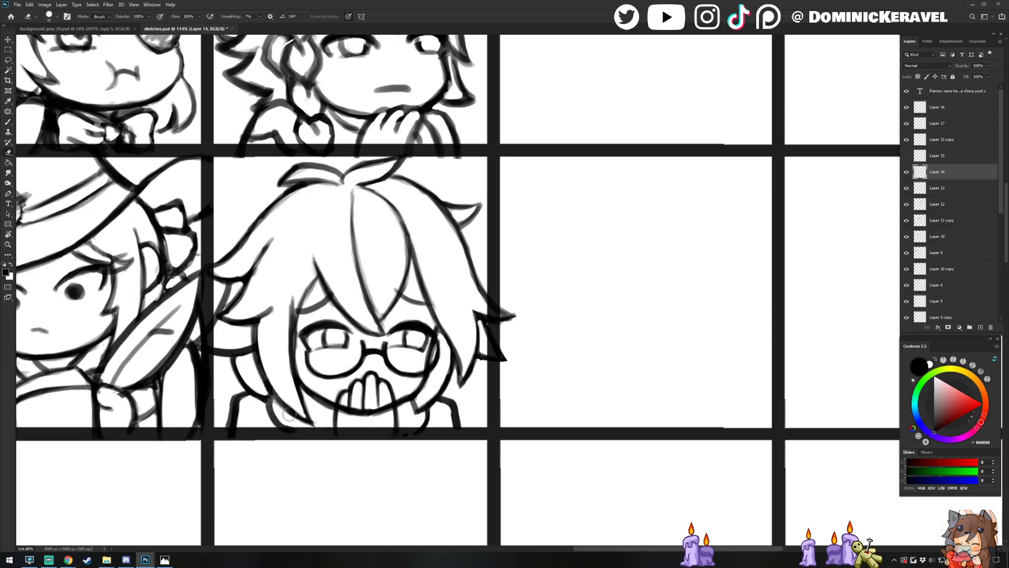
key("b")
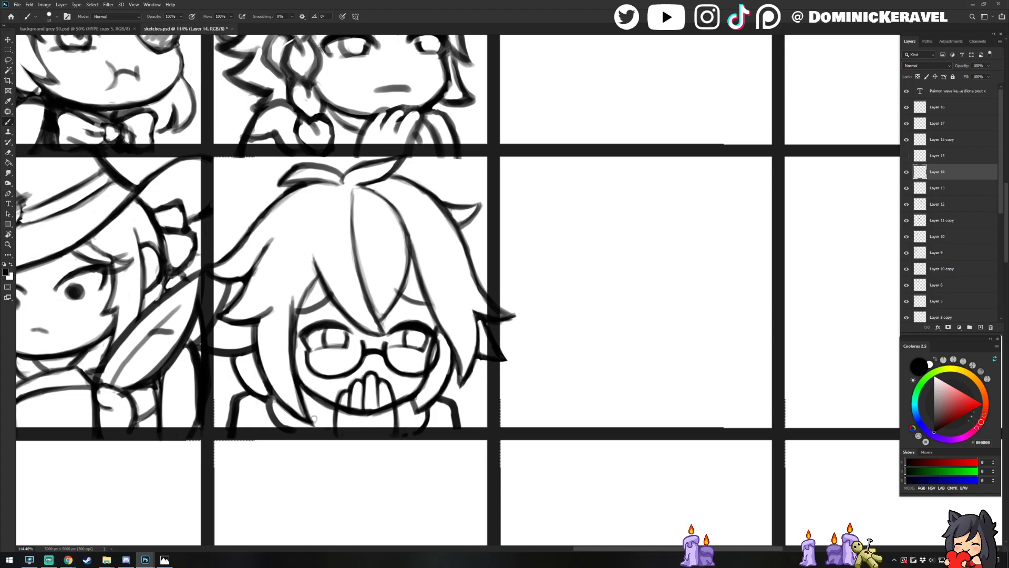
key("e")
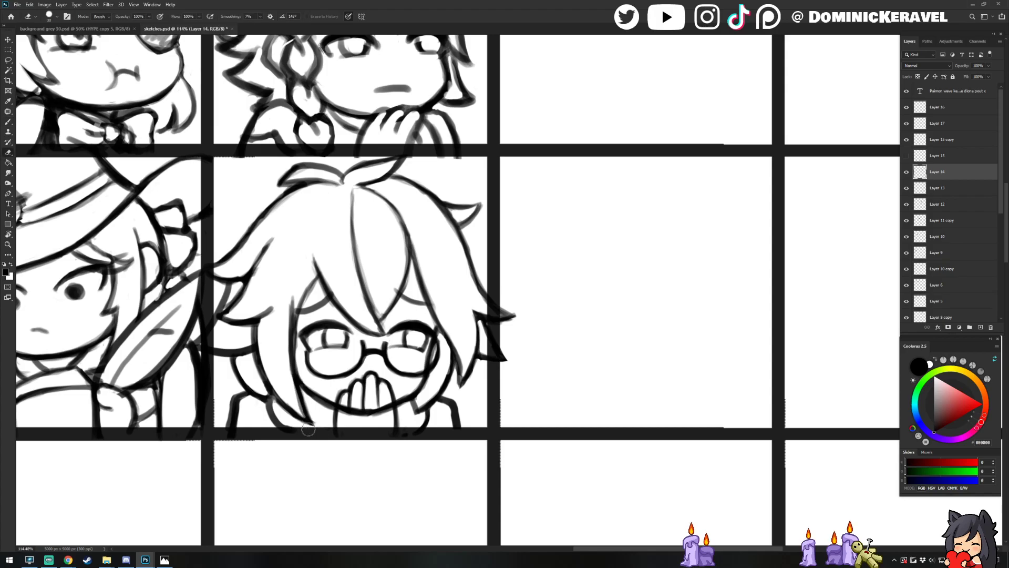
key("ctrl+s")
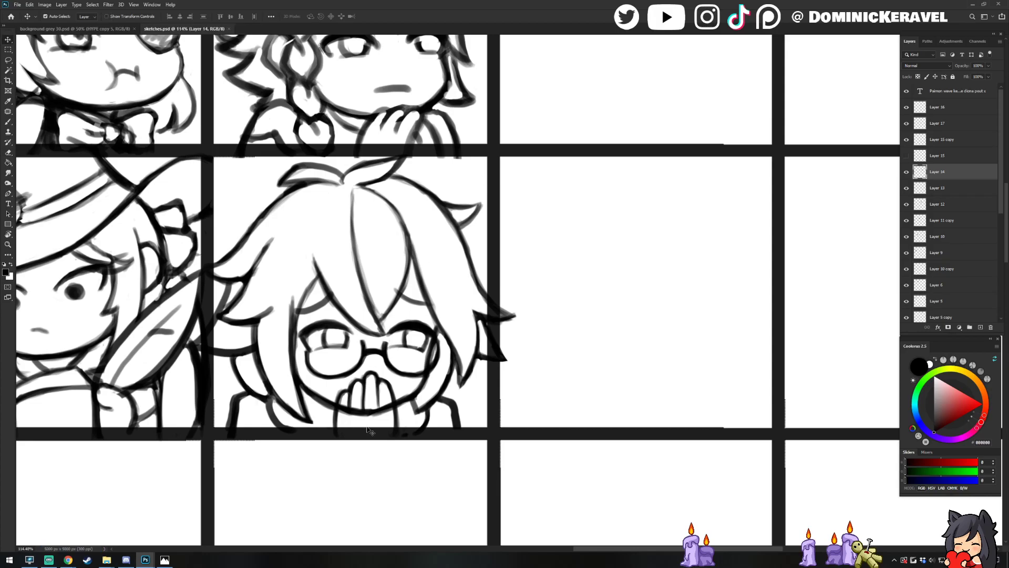
Rough in light curved headwear outlines above both sides of Sucrose's hair on Layer 14
scroll(343, 438, "down", 8)
scroll(343, 438, "up", 1)
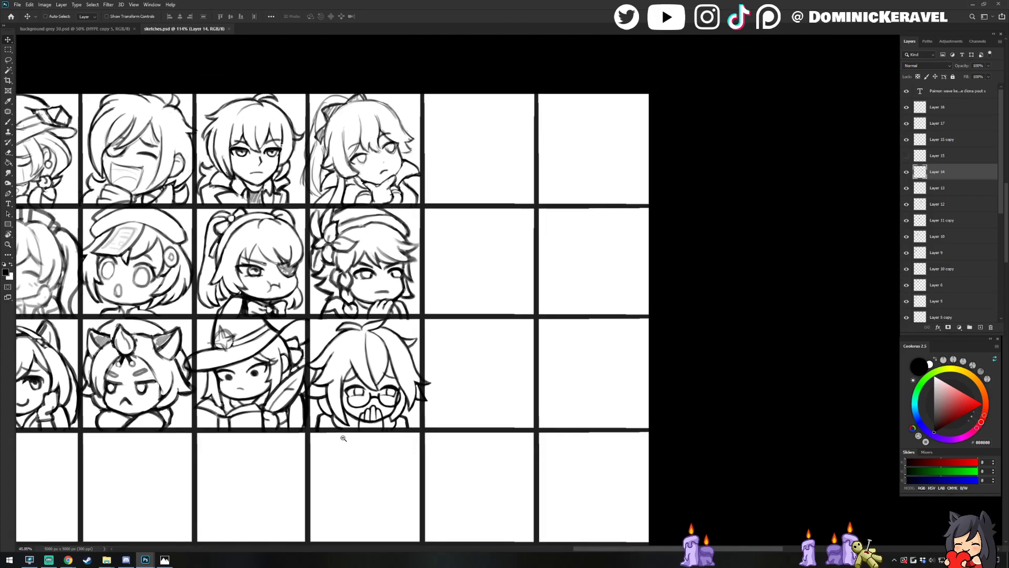
left_click_drag(343, 438, 337, 436)
scroll(358, 368, "up", 2)
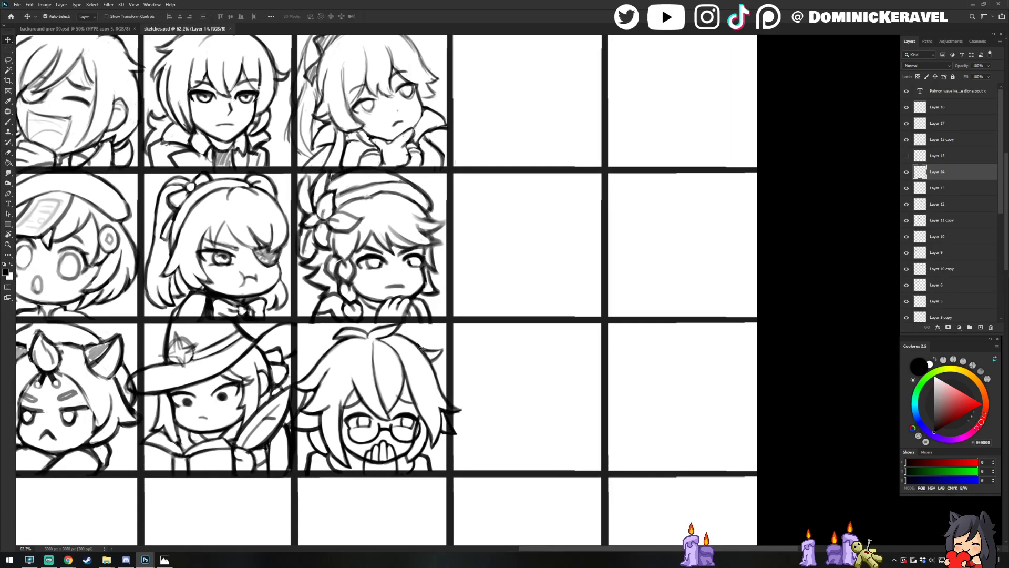
scroll(415, 348, "up", 1)
scroll(415, 351, "up", 1)
key("b")
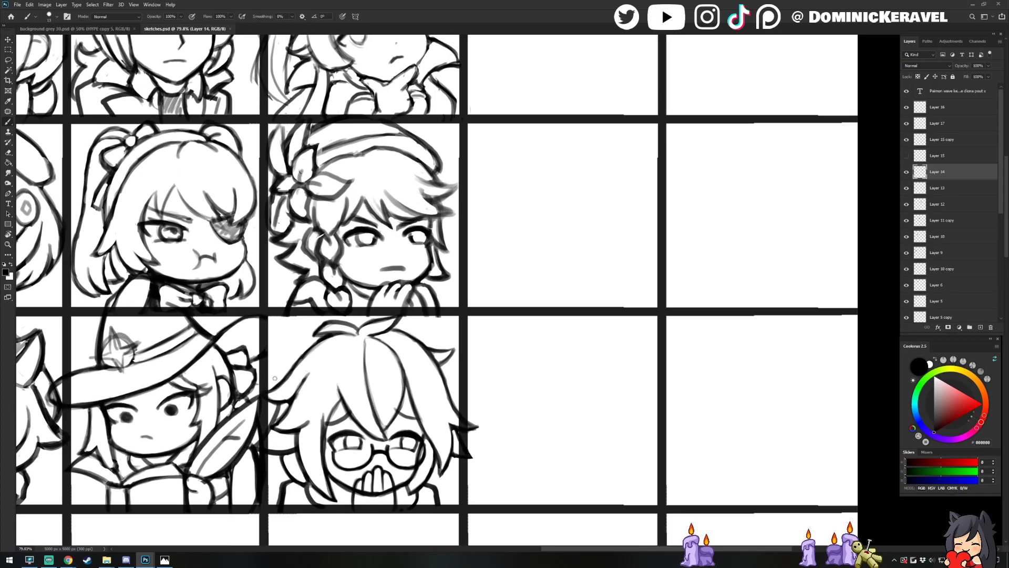
mouse_move(276, 375)
left_mouse_down()
mouse_move(306, 314)
mouse_move(326, 320)
mouse_move(299, 336)
mouse_move(299, 323)
mouse_move(279, 363)
mouse_move(291, 331)
mouse_move(282, 337)
mouse_move(272, 365)
left_mouse_up()
key("e")
key("b")
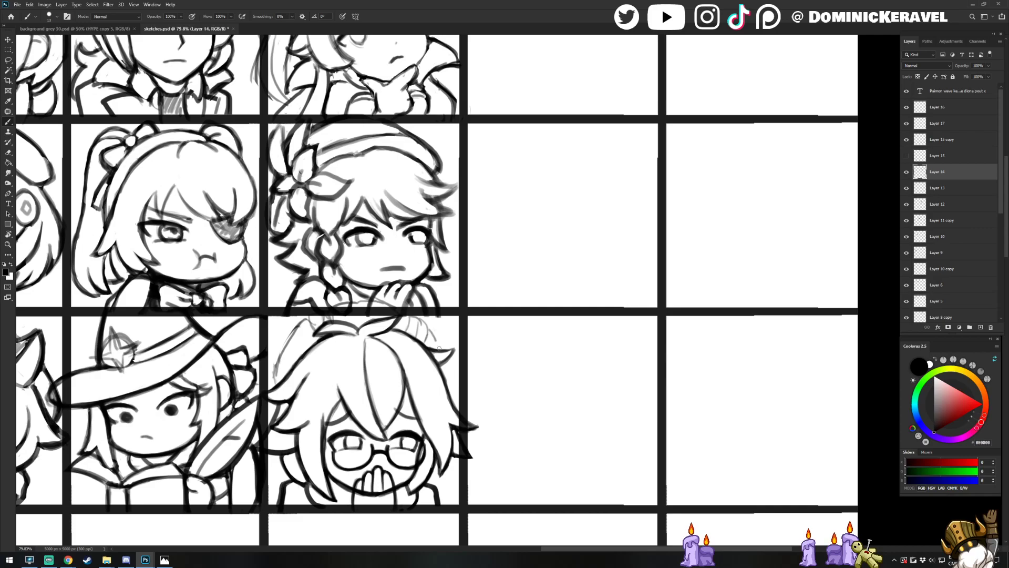
key("e")
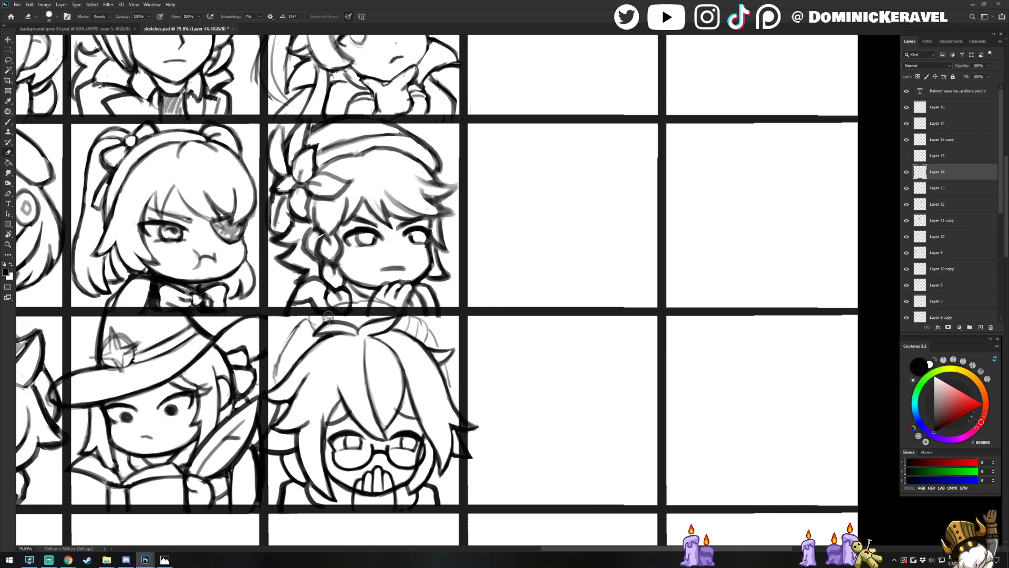
key("b")
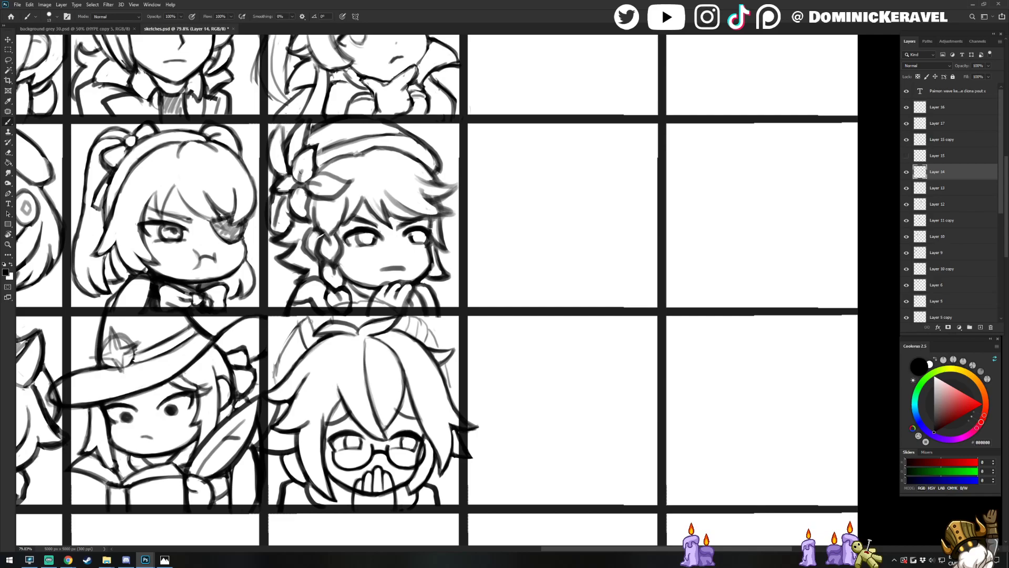
Sketch the headwear's arching top edge across the upper cell border and strengthen its left-hand side curve
key("e")
key("b")
mouse_move(326, 303)
left_mouse_down()
mouse_move(399, 308)
mouse_move(321, 298)
left_mouse_up()
left_click_drag(395, 306, 318, 303)
key("ctrl+z")
left_click_drag(394, 306, 335, 300)
left_click_drag(295, 328, 275, 386)
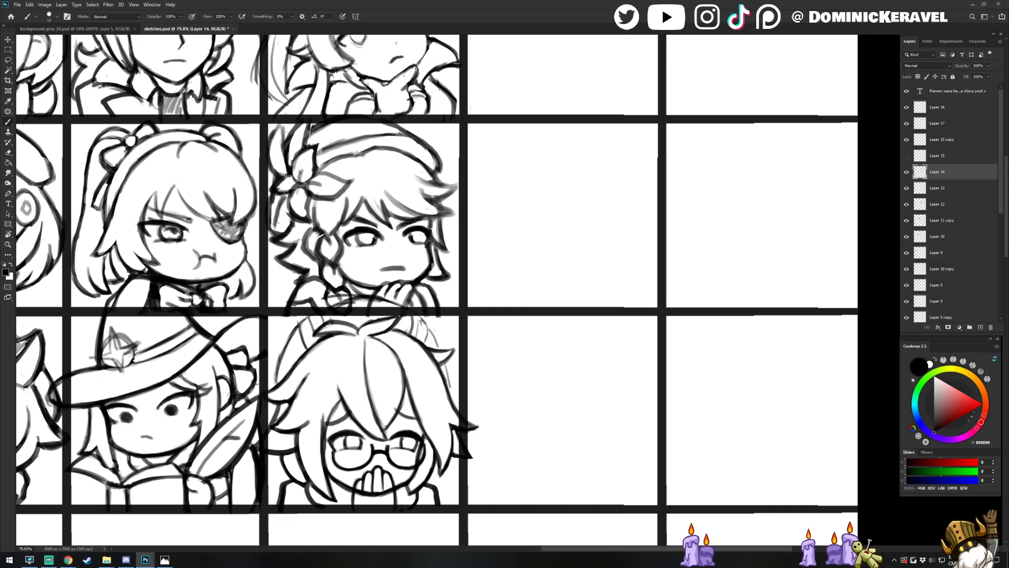
Redraw the right-hand side of the headwear with its inner bands and erase stray sketch lines beside the hair
key("e")
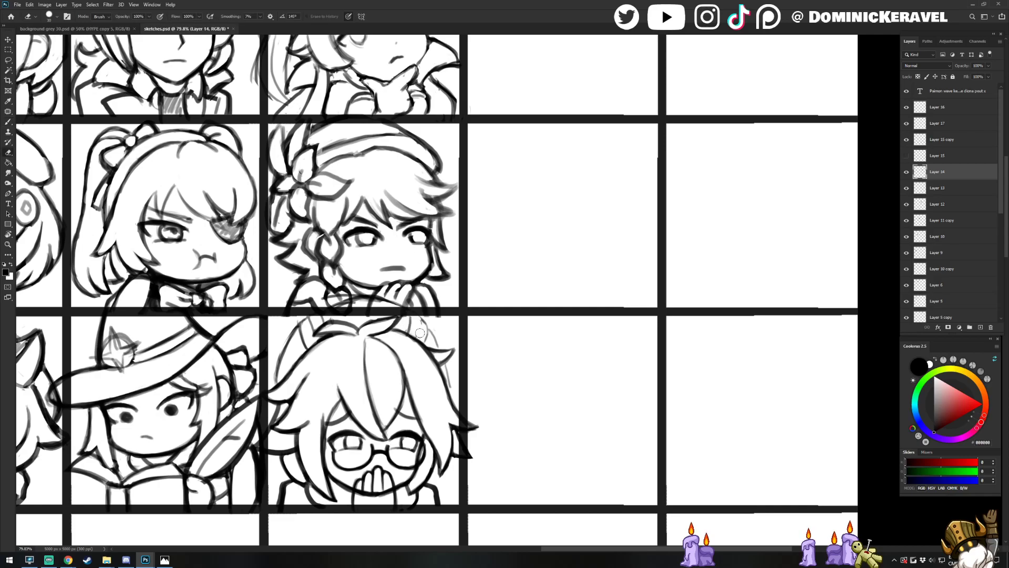
key("b")
mouse_move(433, 330)
left_mouse_down()
mouse_move(426, 350)
mouse_move(436, 339)
mouse_move(426, 334)
left_mouse_up()
key("e")
key("b")
key("e")
mouse_move(343, 300)
left_mouse_down()
mouse_move(370, 296)
mouse_move(417, 316)
left_mouse_up()
key("b")
key("ctrl+z")
key("e")
mouse_move(453, 380)
left_mouse_down()
mouse_move(436, 345)
mouse_move(441, 337)
mouse_move(438, 350)
mouse_move(451, 348)
left_mouse_up()
key("b")
key("e")
key("b")
key("e")
key("b")
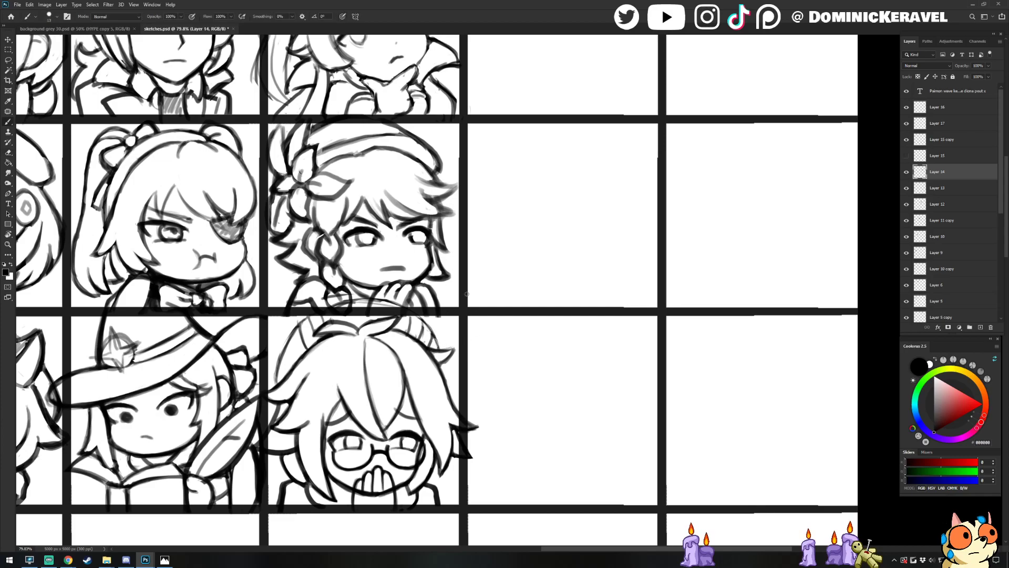
key("v")
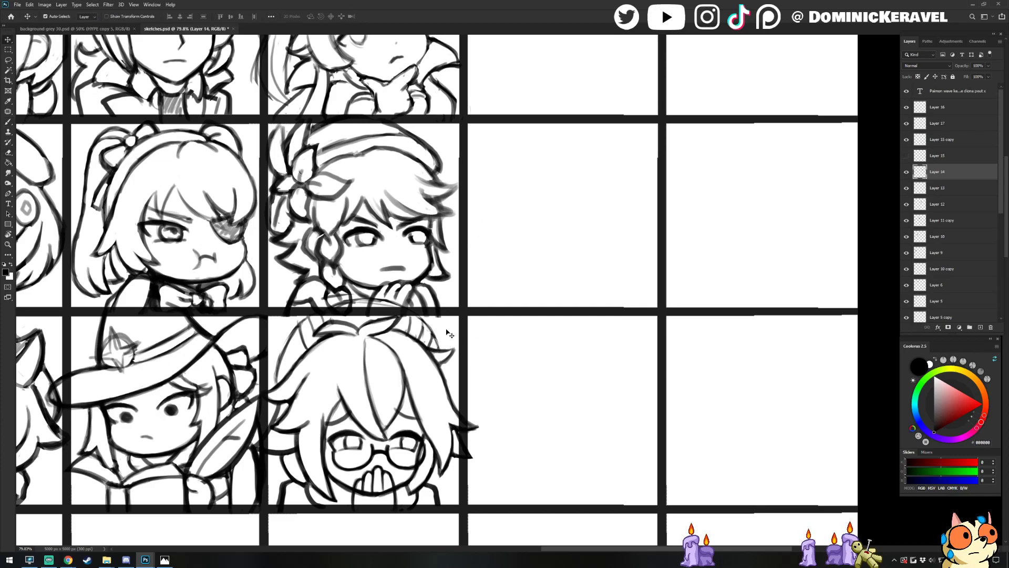
key("e")
key("v")
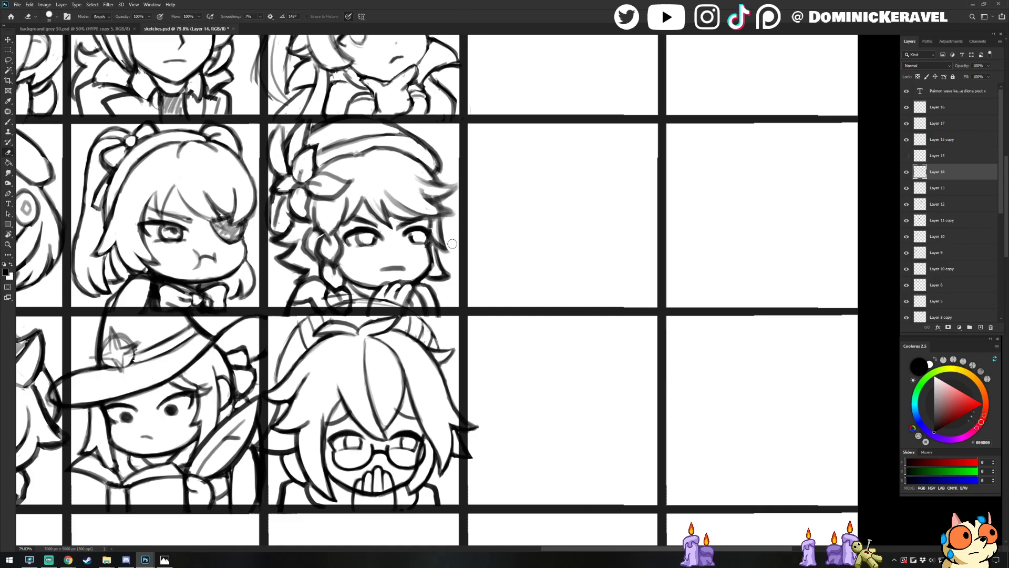
mouse_move(443, 245)
left_mouse_down()
mouse_move(455, 220)
mouse_move(417, 207)
left_mouse_up()
key("e")
key("ctrl+z")
key("ctrl+z")
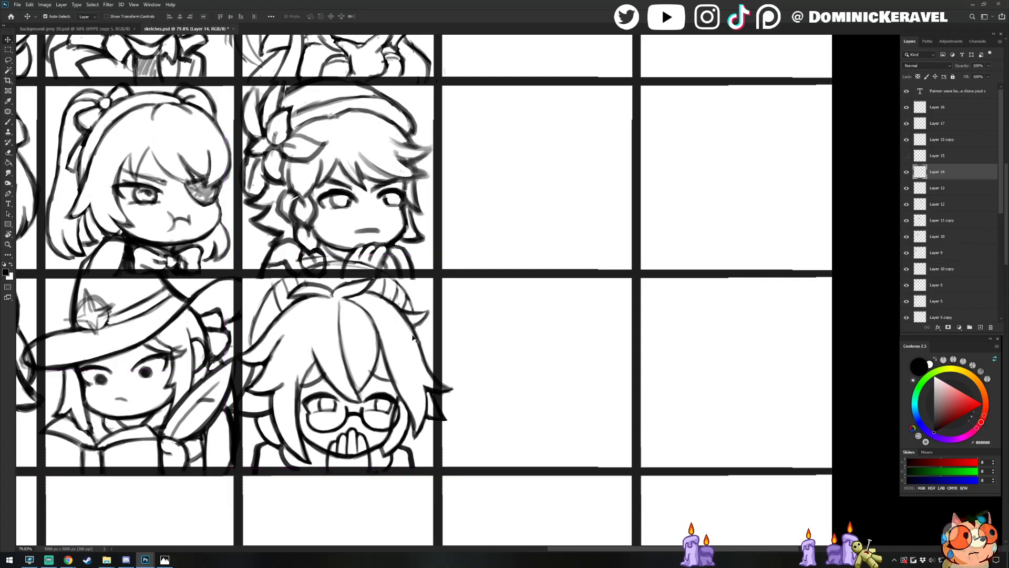
Touch up the hair lines of the glasses character on Layer 14 with the eraser and brush, and save the document
left_click_drag(468, 273, 505, 248)
left_click(449, 433, "ctrl")
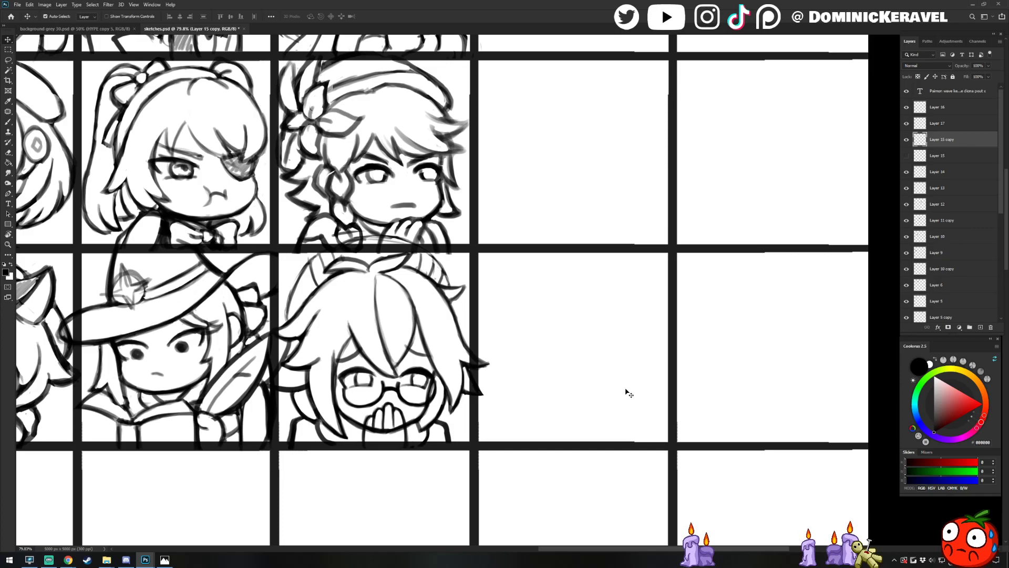
key("e")
left_click(437, 292, "ctrl")
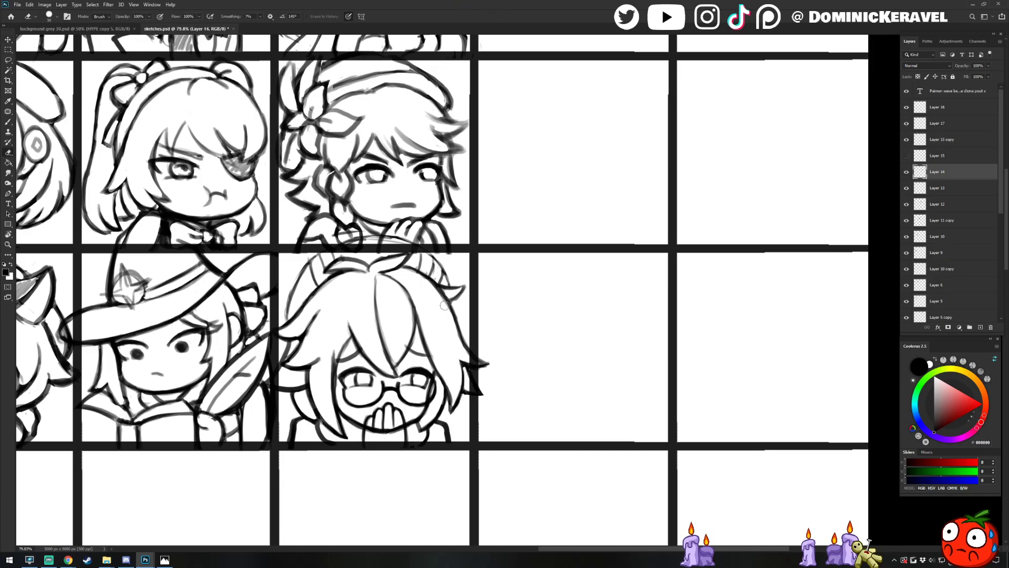
key("v")
key("b")
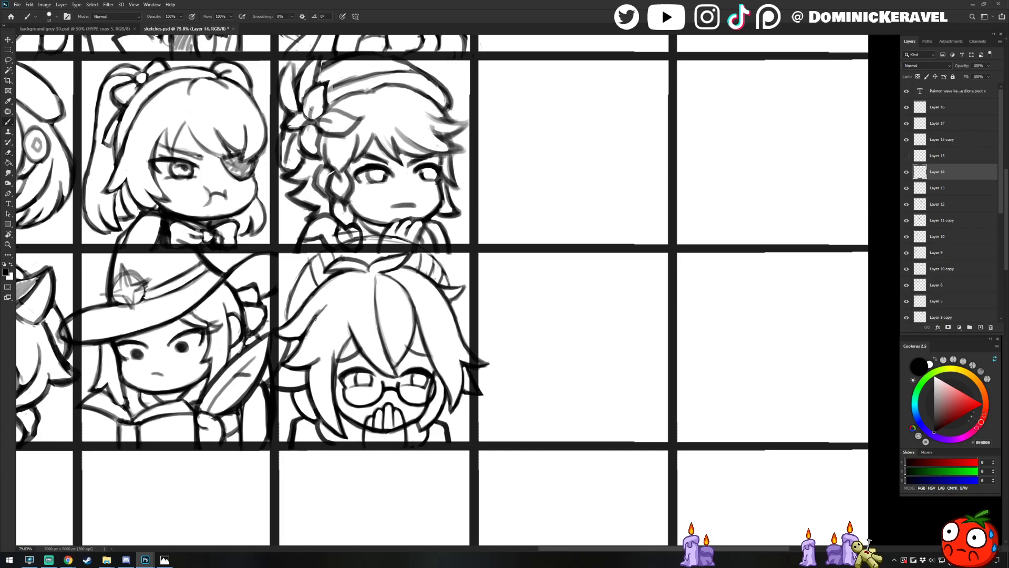
key("e")
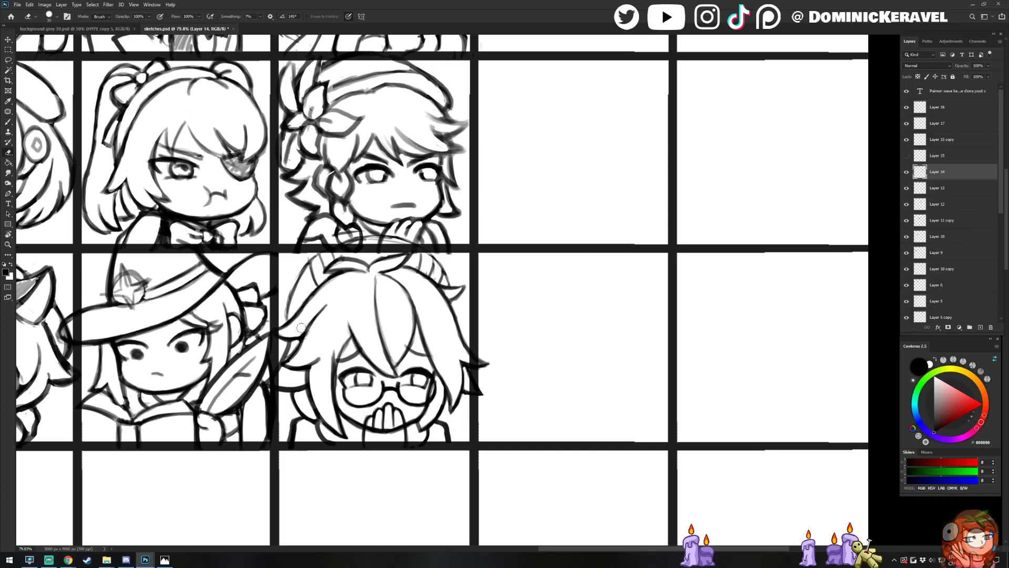
key("b")
key("e")
key("v")
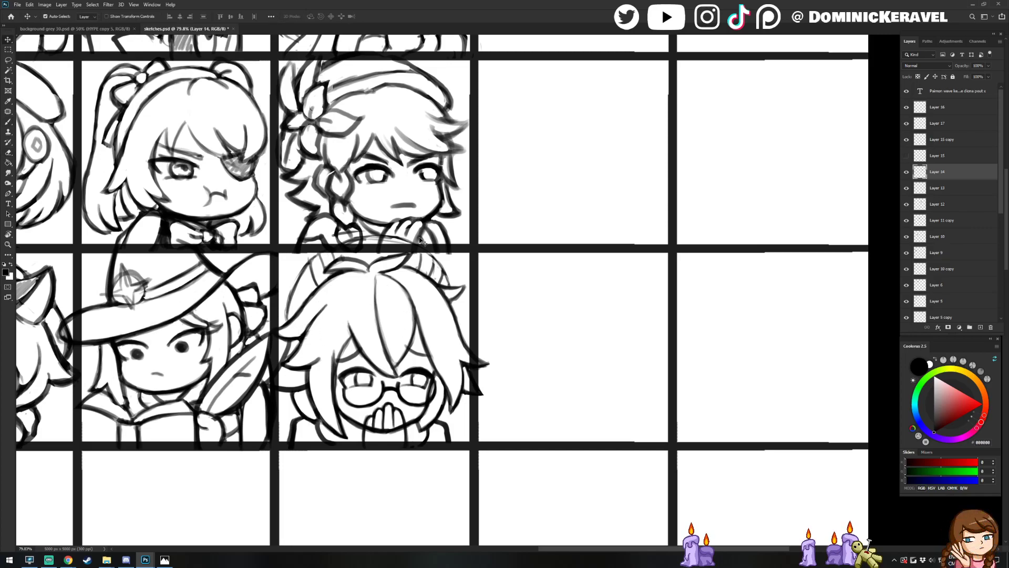
key("ctrl+s")
scroll(530, 393, "down", 1)
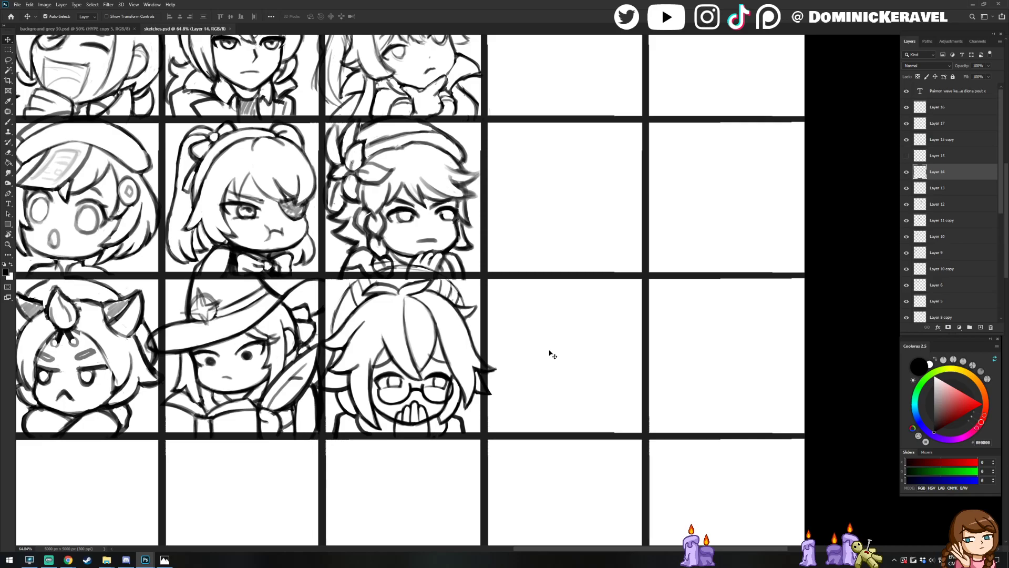
key("e")
key("b")
left_click(842, 353, "alt")
key("e")
key("v")
mouse_move(555, 364)
left_mouse_down()
mouse_move(575, 370)
mouse_move(573, 382)
mouse_move(547, 371)
mouse_move(514, 381)
left_mouse_up()
key("e")
key("v")
key("e")
key("v")
left_click(458, 362, "shift")
key("shift+Left")
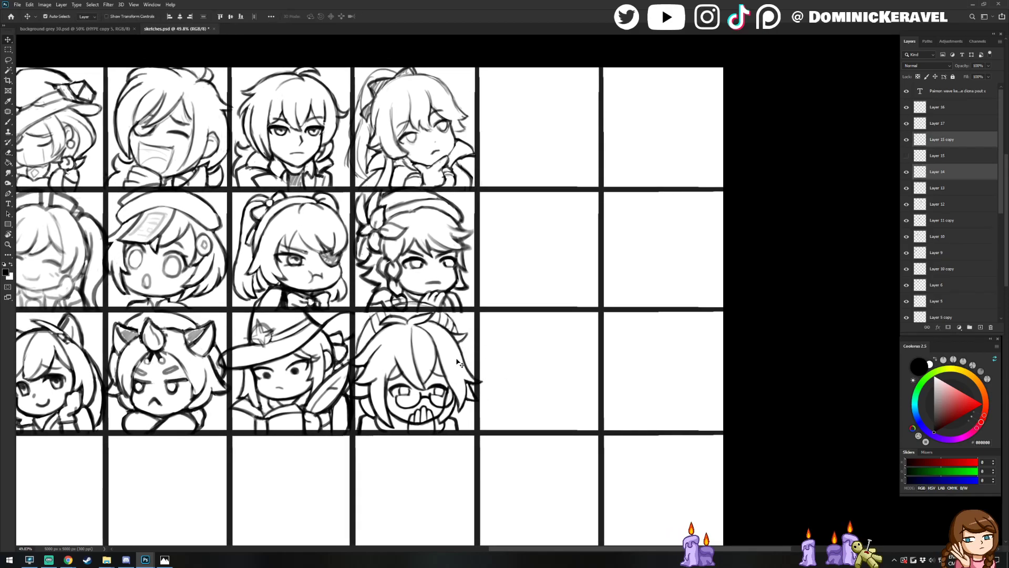
key("ctrl+z")
Select the glasses character's layers (Layer 14, 15 copy, 16 and 17) together and nudge them left within their cell
left_click_drag(413, 442, 432, 393)
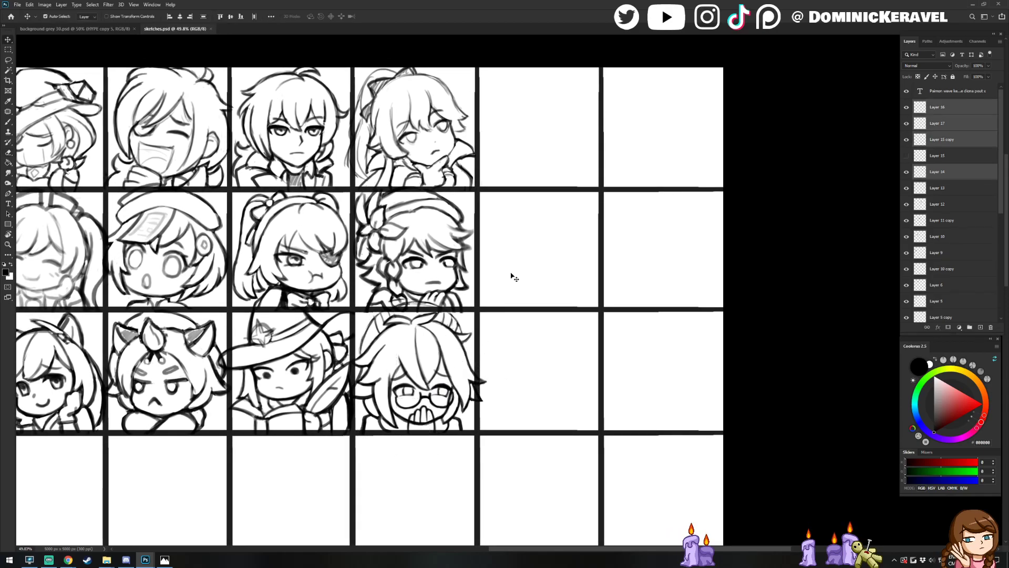
key("shift+Left")
key("shift+Left")
key("shift+Left")
key("shift+Left")
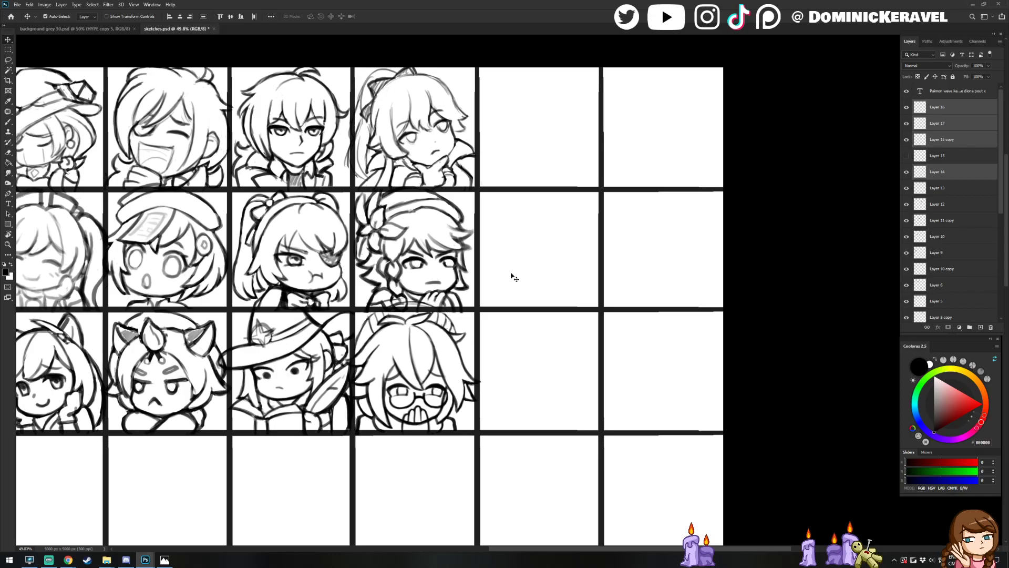
Nudge the glasses character's Layer 16 sketch down, and make Layer 14 the active layer
left_click(450, 397)
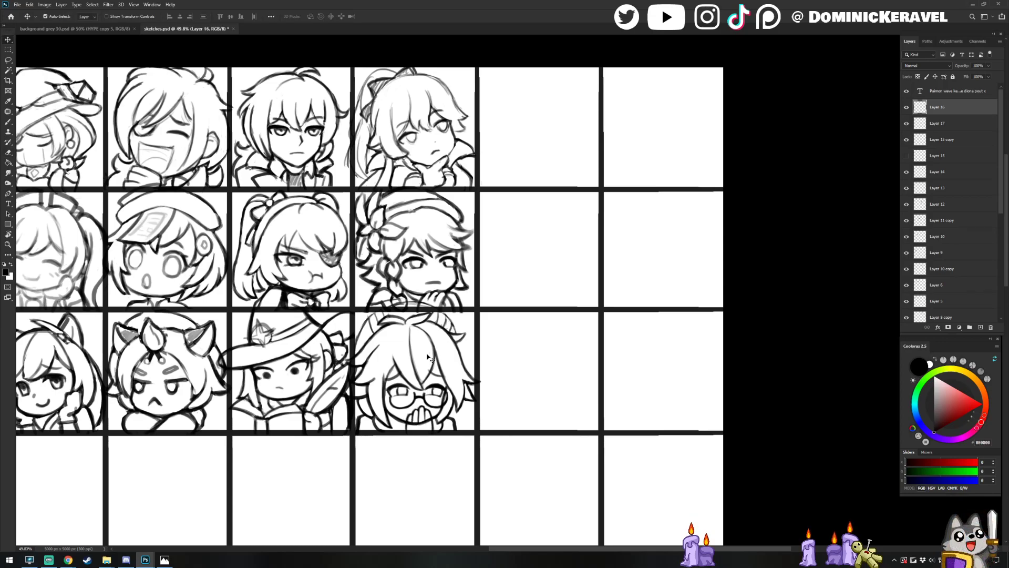
key("shift+Down")
left_click_drag(425, 430, 476, 425)
left_click(372, 407)
Check the glasses character against the other sketches, save the document, and add a new layer above Layer 16
key("b")
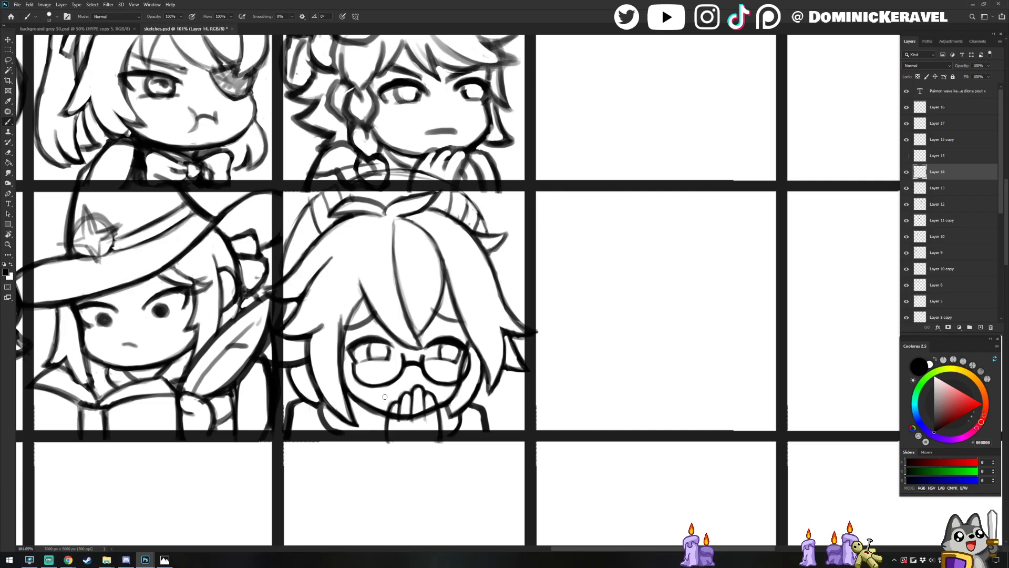
scroll(399, 415, "down", 5)
scroll(414, 428, "up", 3)
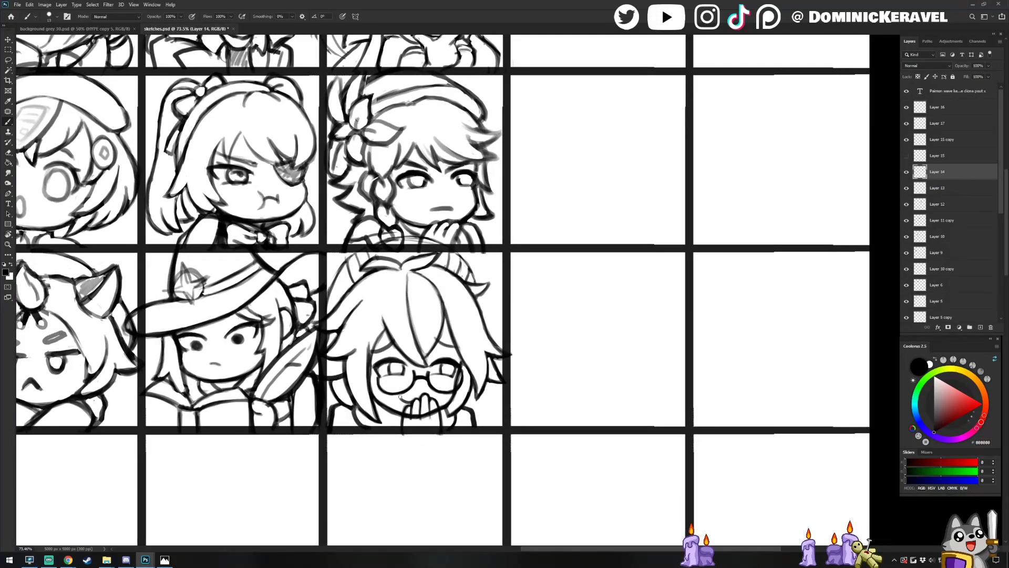
scroll(400, 427, "down", 3)
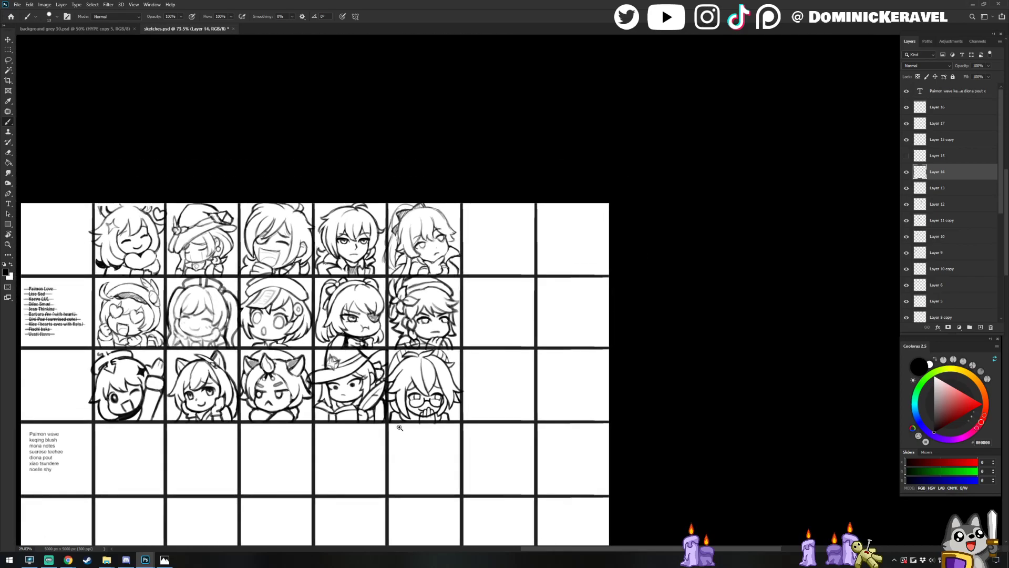
scroll(400, 427, "up", 3)
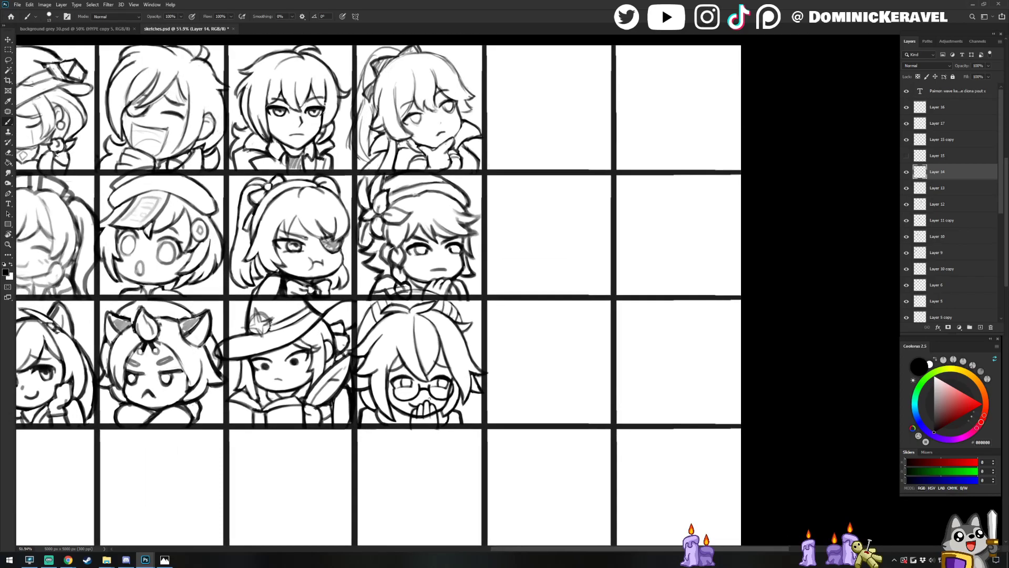
key("e")
left_click_drag(519, 331, 536, 315)
key("ctrl+s")
key("ctrl+shift+alt+n")
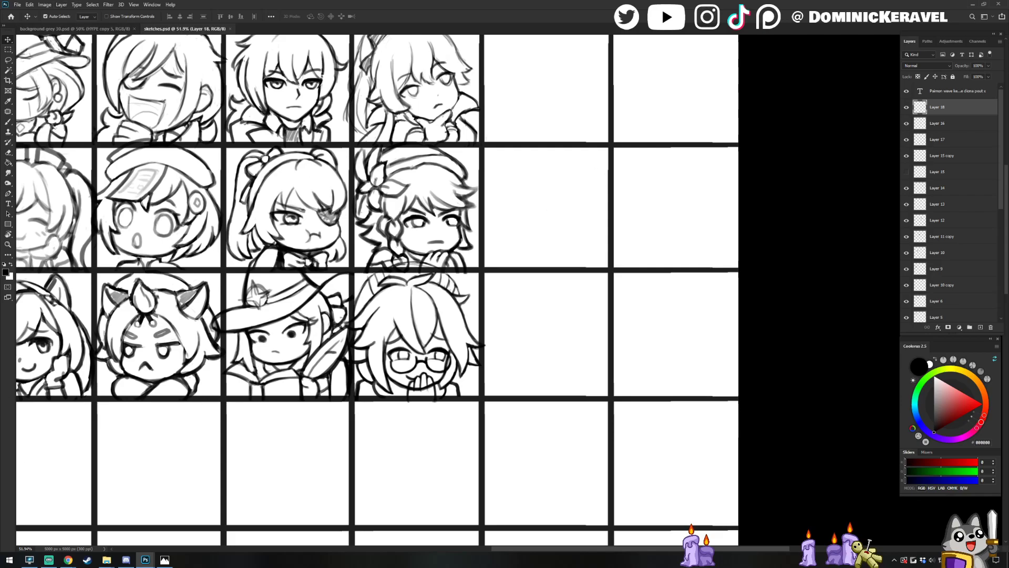
Strike through the list entries Paimon wave, keqing blush, mona notes, sucrose teehee and diona pout with brush lines on Layer 4
left_click(354, 245)
left_click_drag(229, 182, 541, 139)
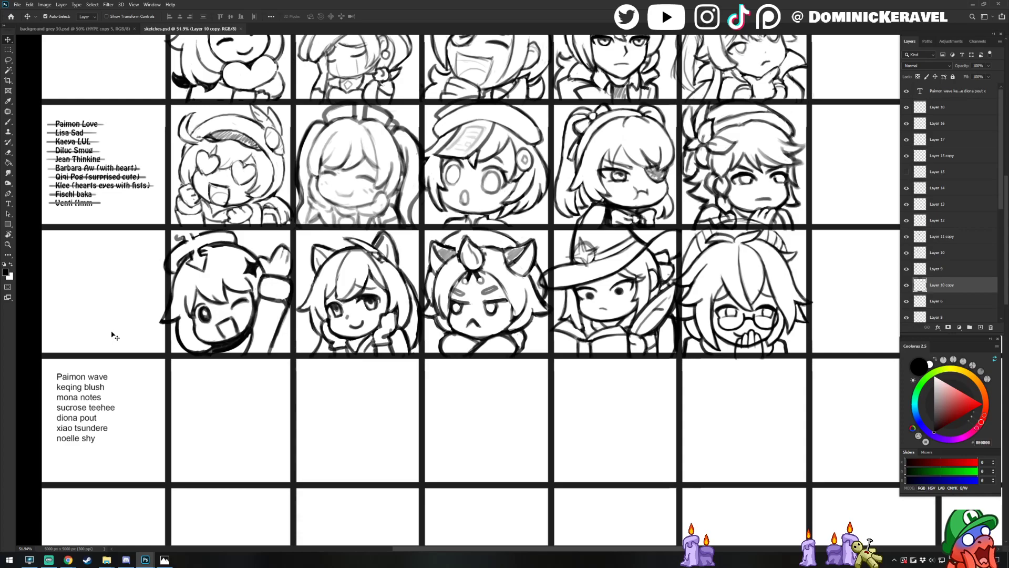
left_click(56, 128)
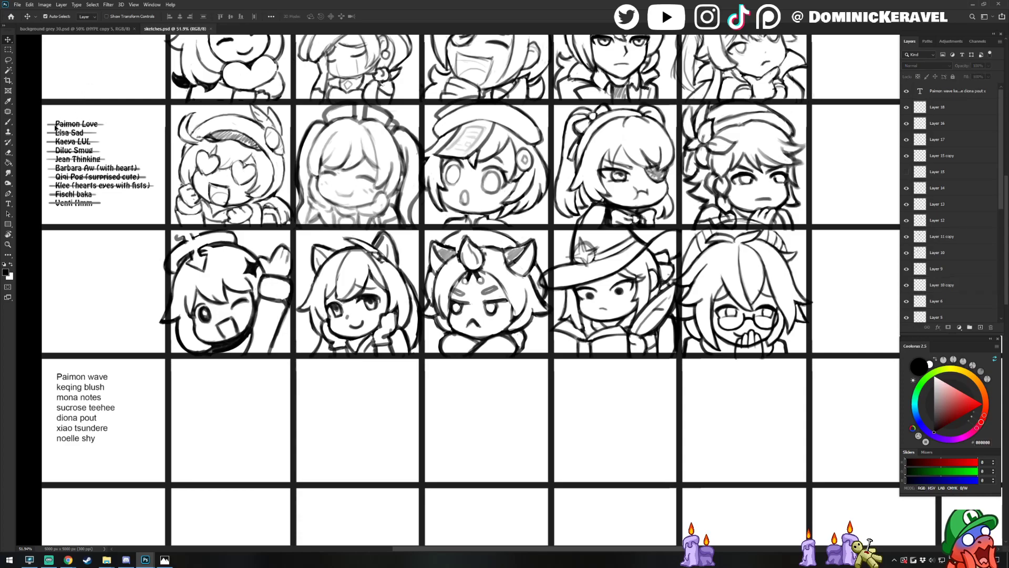
left_click(55, 127)
key("b")
left_click_drag(53, 376, 125, 376)
mouse_move(55, 387)
left_mouse_down()
mouse_move(110, 388)
mouse_move(120, 398)
left_mouse_up()
mouse_move(51, 408)
left_mouse_down()
mouse_move(126, 407)
mouse_move(154, 360)
mouse_move(164, 362)
left_mouse_up()
left_click_drag(202, 395, 128, 401)
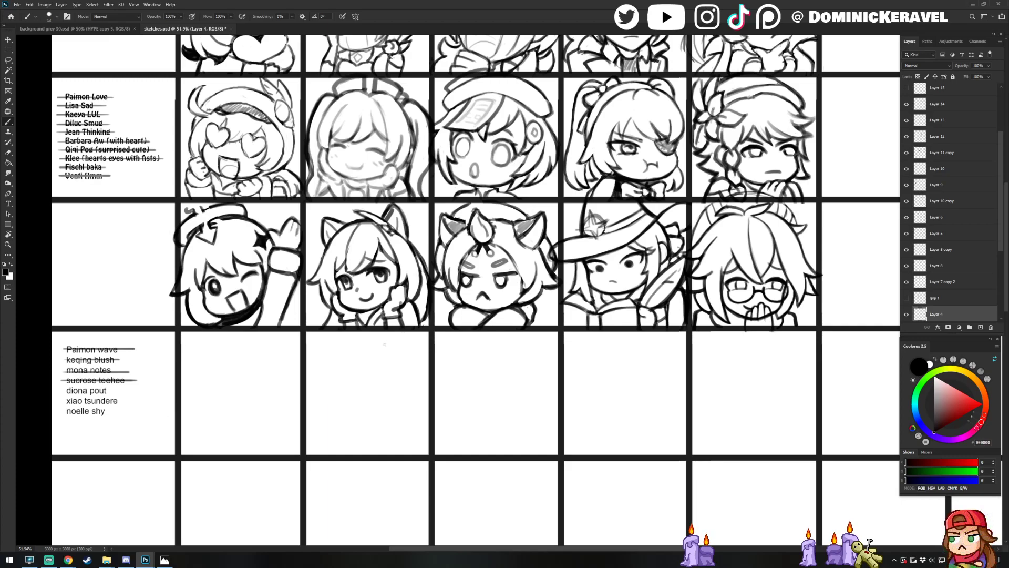
left_click_drag(61, 393, 125, 392)
key("ctrl+z")
left_click_drag(61, 392, 144, 390)
key("v")
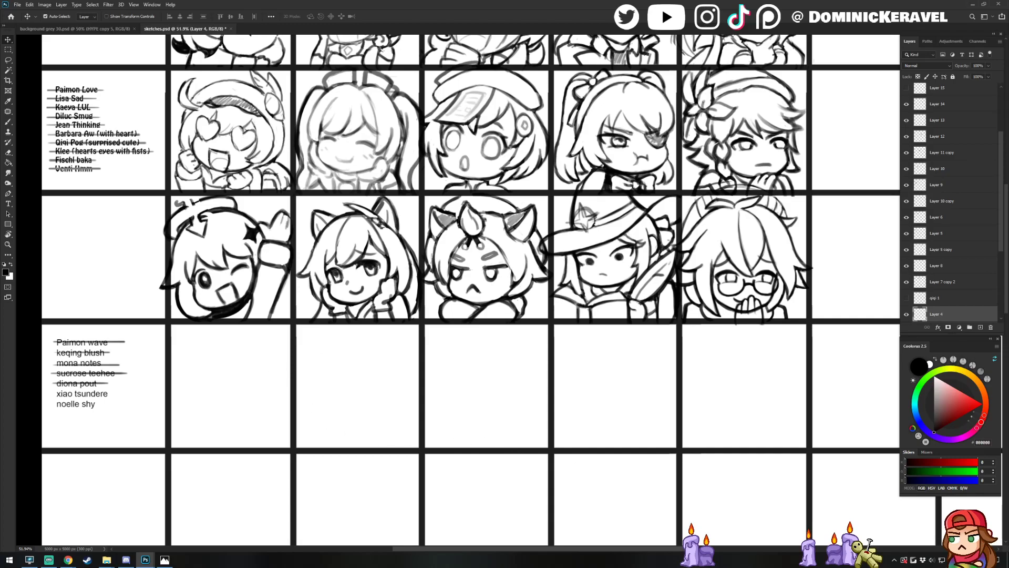
key("alt+Tab")
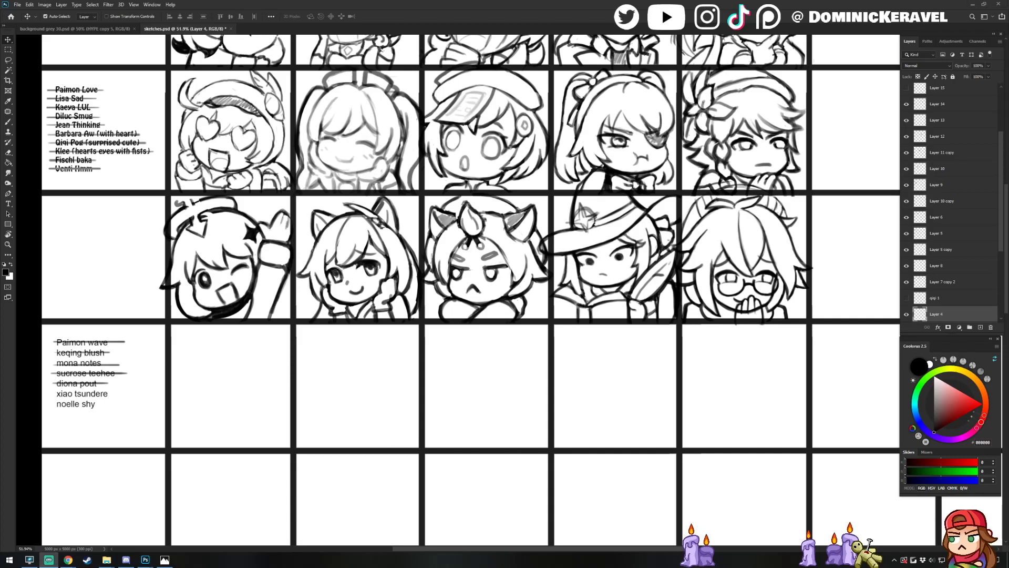
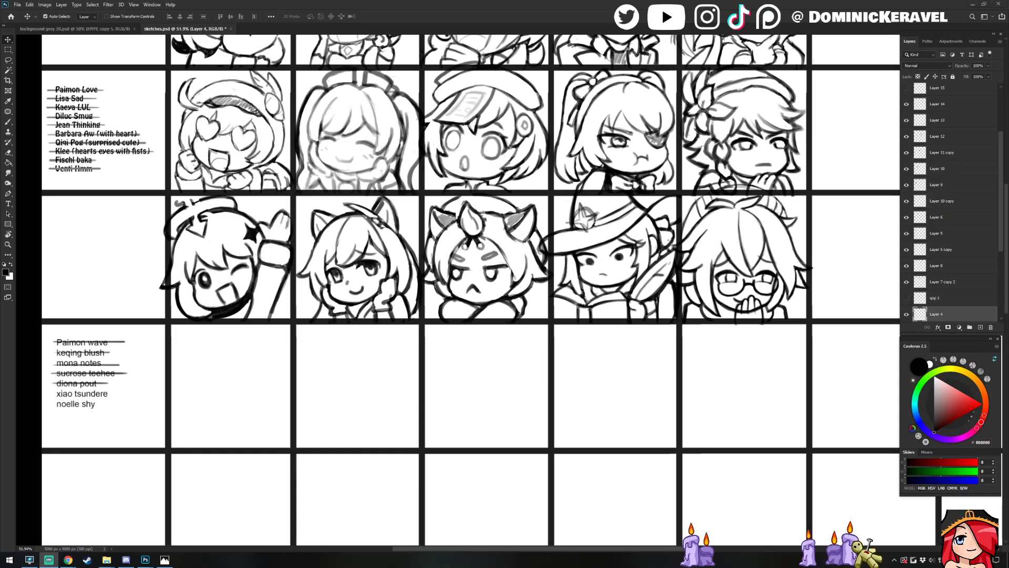
Make Layer 18 active, check its contents by toggling its visibility and loading its selection, and save the document
scroll(964, 154, "up", 3)
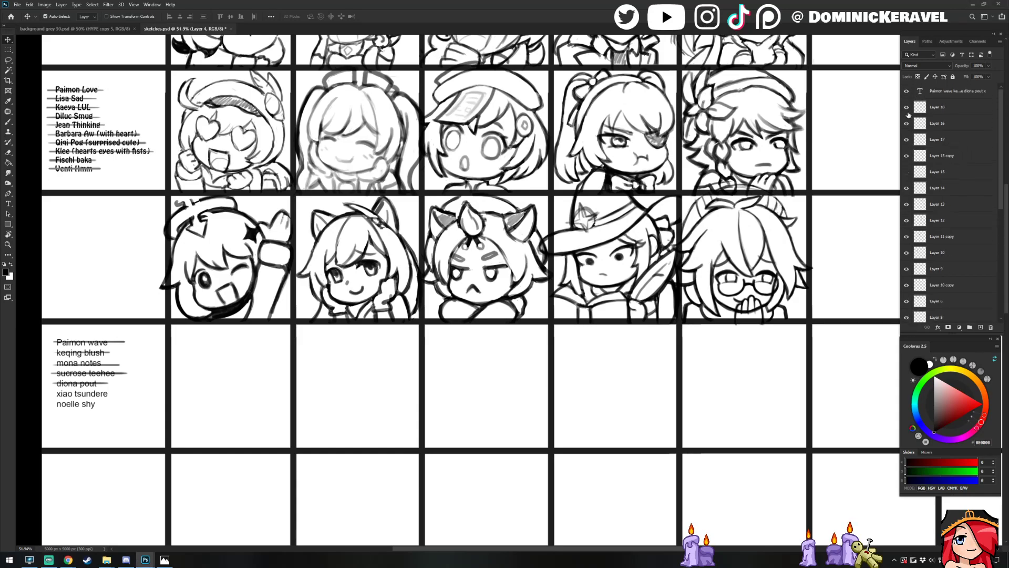
left_click(934, 107)
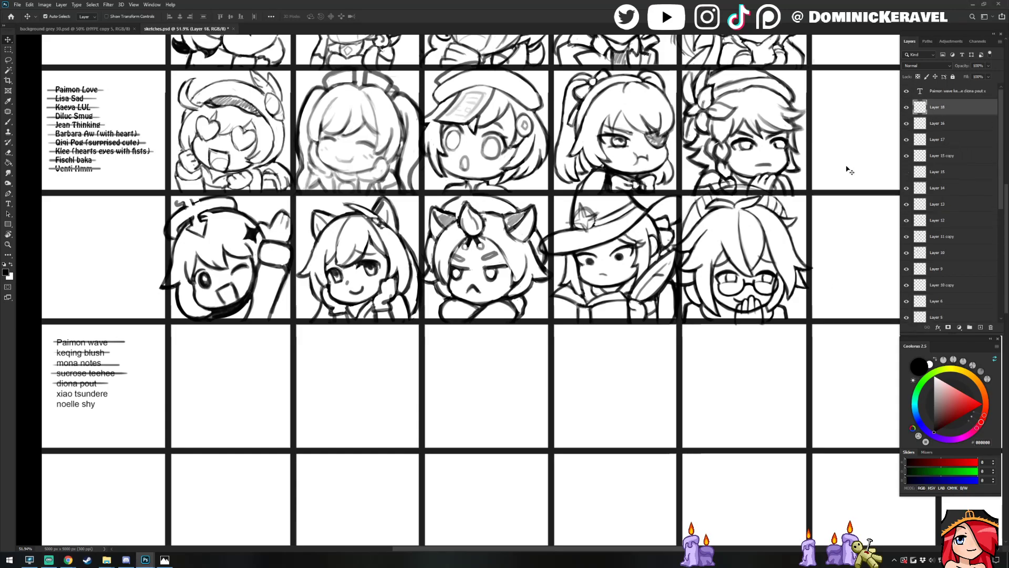
scroll(793, 206, "down", 3)
left_click(906, 109)
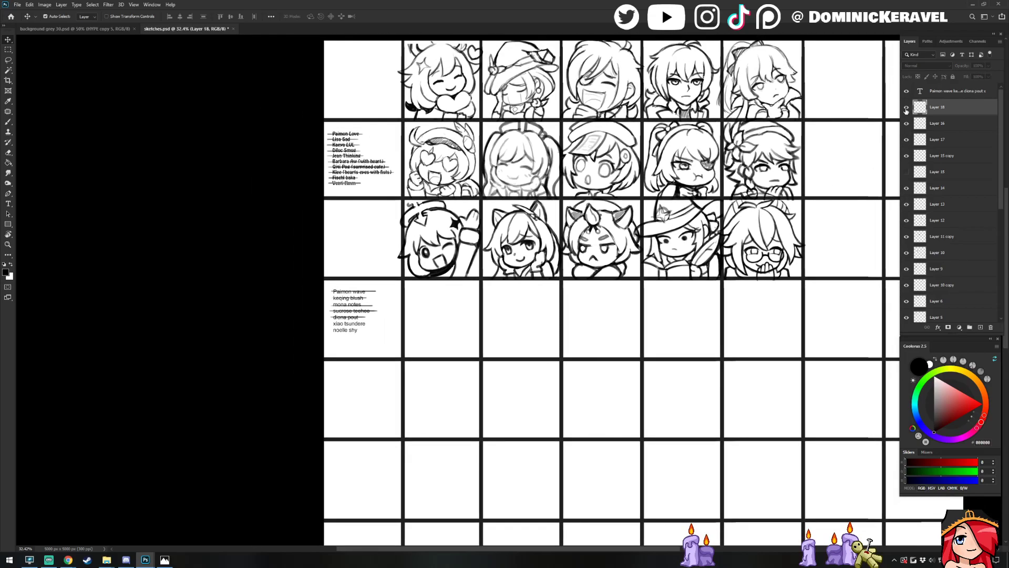
left_click(906, 109)
left_click_drag(815, 167, 764, 209)
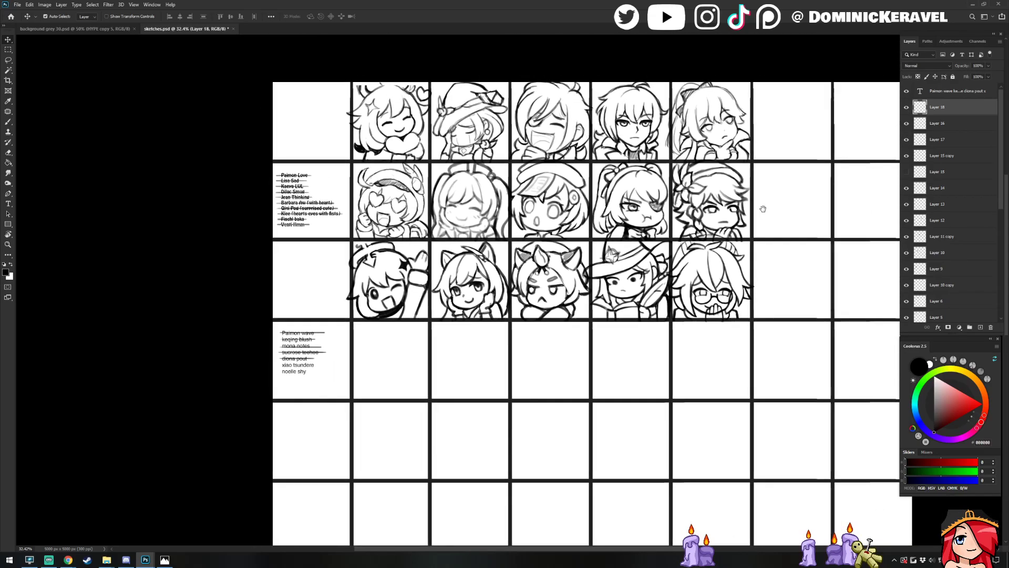
left_click(919, 110, "ctrl")
key("Return")
scroll(613, 365, "up", 2)
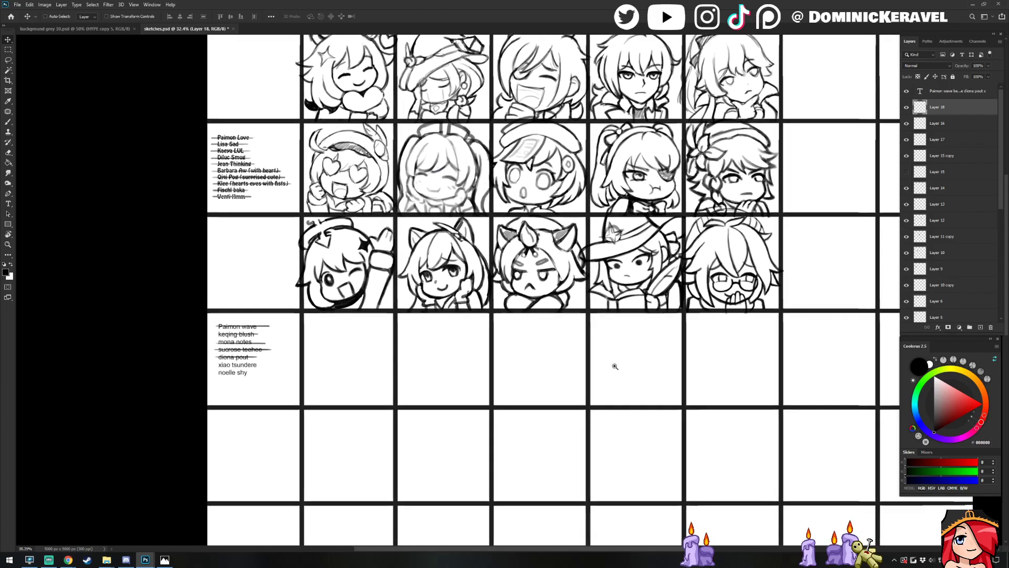
key("ctrl+s")
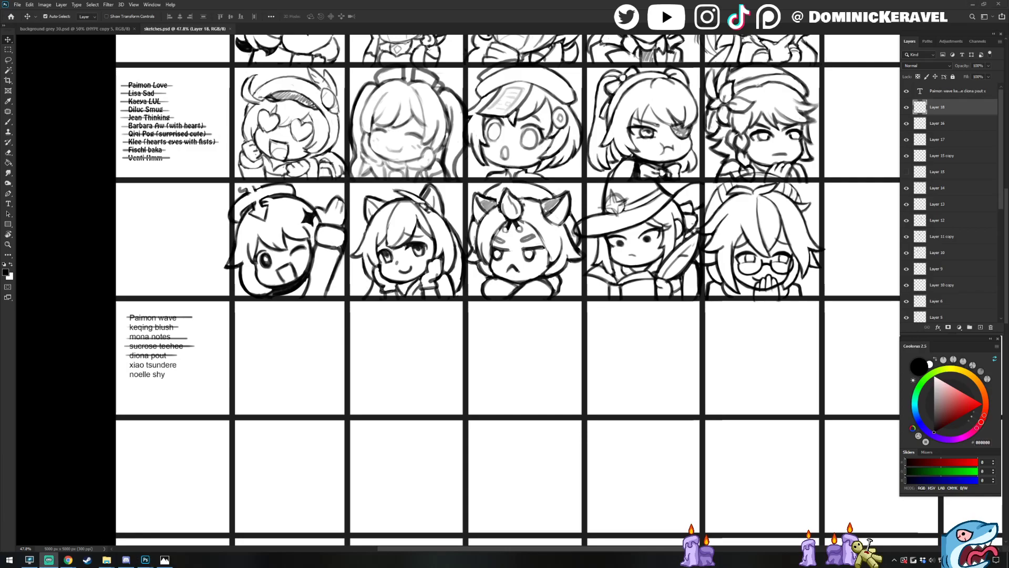
Enlarge the Sketch Brush and rough in a curved cheek and jaw line in the empty cell below the waving Paimon
left_click(280, 268)
mouse_move(283, 329)
left_mouse_down()
mouse_move(324, 306)
mouse_move(355, 316)
mouse_move(393, 279)
left_mouse_up()
key("b")
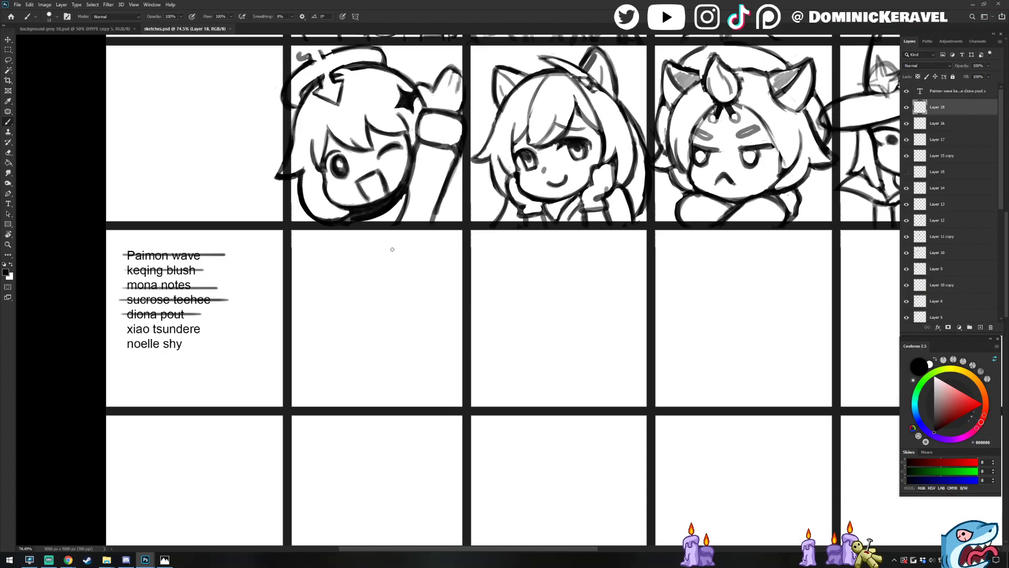
right_click(424, 277)
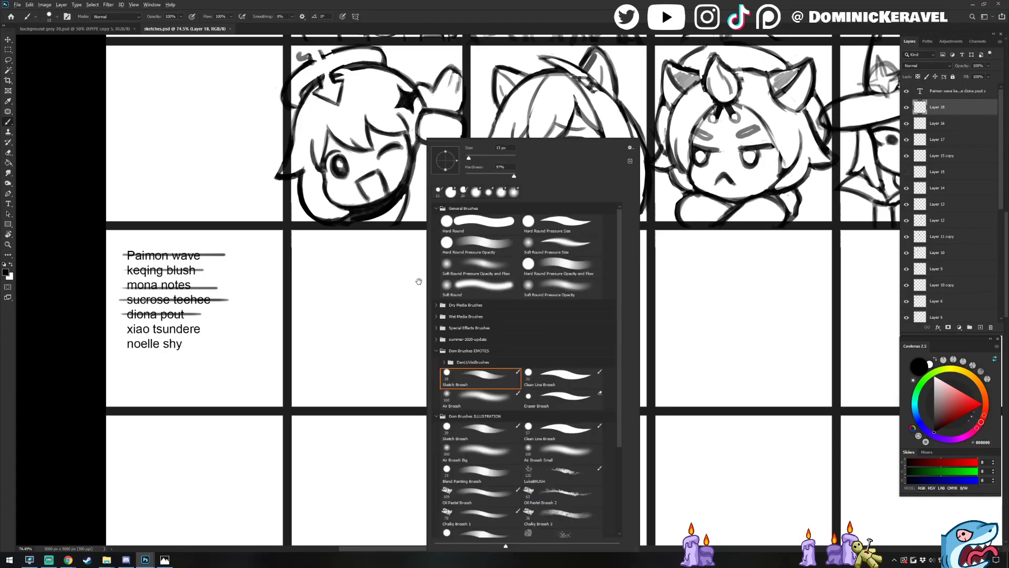
scroll(419, 282, "down", 2)
key("bracketright")
key("bracketright")
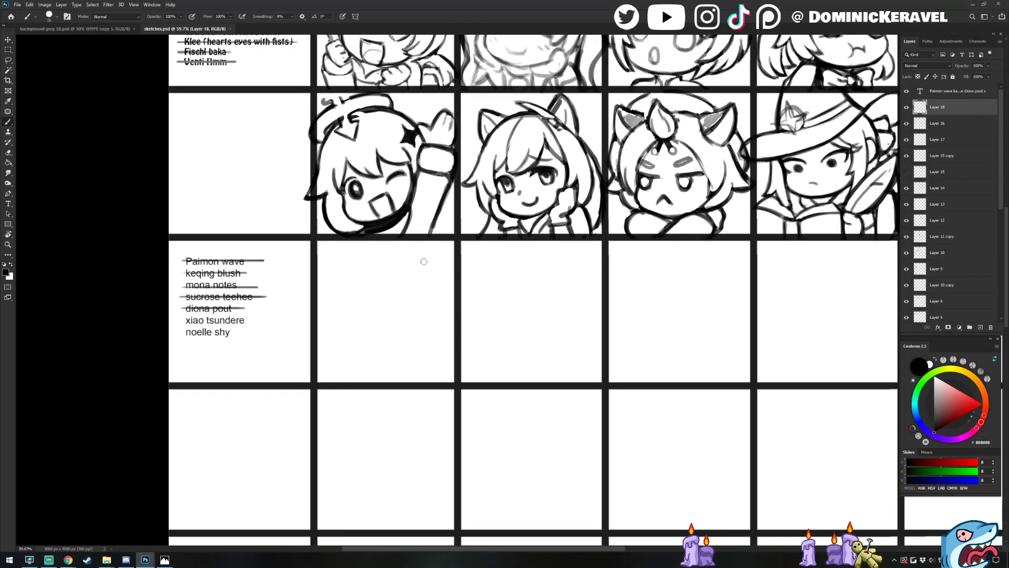
left_click_drag(422, 287, 420, 265)
mouse_move(421, 289)
left_mouse_down()
mouse_move(423, 263)
mouse_move(425, 283)
left_mouse_up()
mouse_move(420, 306)
left_mouse_down()
mouse_move(399, 351)
mouse_move(418, 312)
left_mouse_up()
left_click_drag(383, 355, 356, 342)
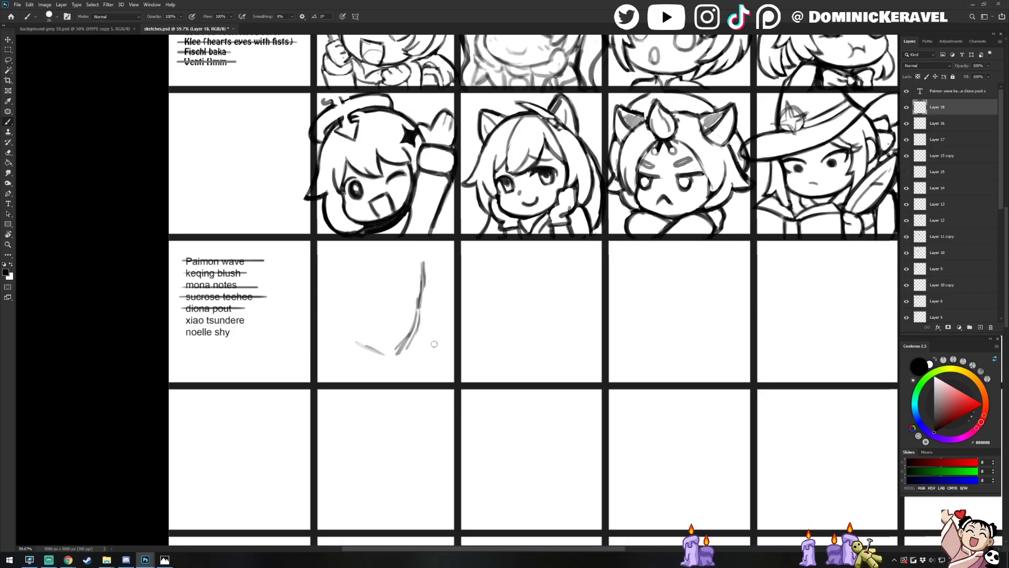
Reinforce the cheek curve and sketch short neck and shoulder strokes beside the chin, correcting them with the eraser
mouse_move(367, 345)
left_mouse_down()
mouse_move(422, 297)
mouse_move(404, 342)
mouse_move(418, 308)
left_mouse_up()
left_click_drag(417, 265, 418, 306)
left_click_drag(411, 269, 419, 286)
mouse_move(364, 349)
left_mouse_down()
mouse_move(360, 362)
mouse_move(333, 363)
mouse_move(367, 349)
mouse_move(373, 366)
mouse_move(334, 370)
mouse_move(366, 363)
mouse_move(322, 355)
mouse_move(334, 372)
left_mouse_up()
key("e")
key("b")
key("e")
key("b")
key("e")
key("b")
key("e")
key("b")
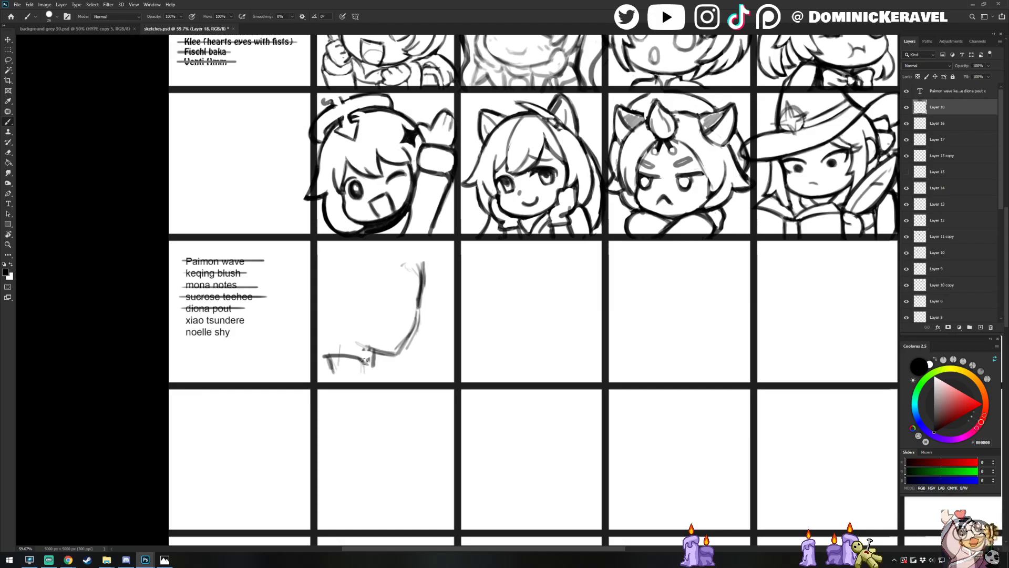
mouse_move(378, 358)
left_mouse_down()
mouse_move(377, 378)
mouse_move(389, 381)
left_mouse_up()
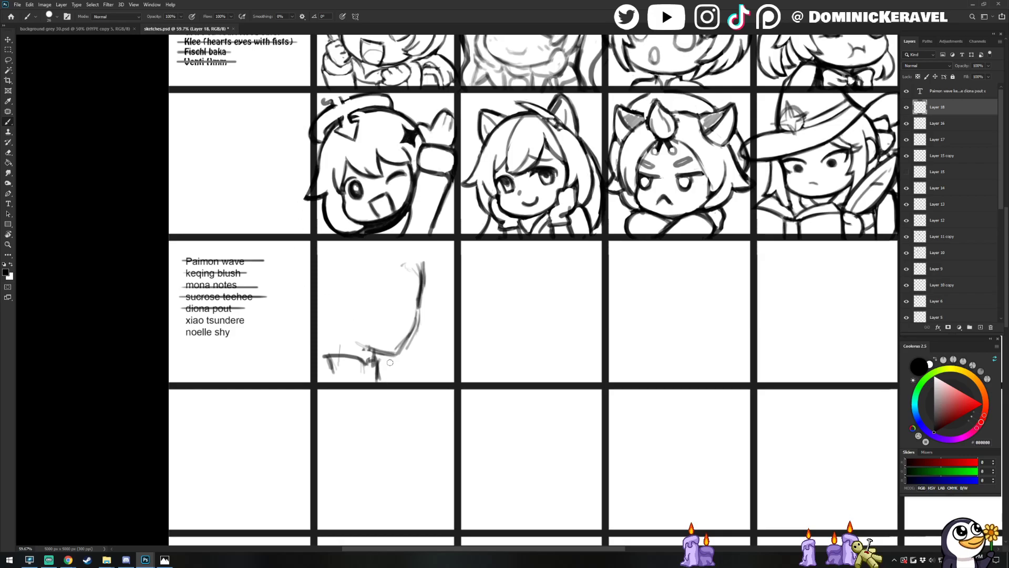
key("e")
key("b")
left_click_drag(338, 343, 337, 352)
Darken the cheek-to-chin curve into a single line and erase the stray strokes along its top and outer edge
key("e")
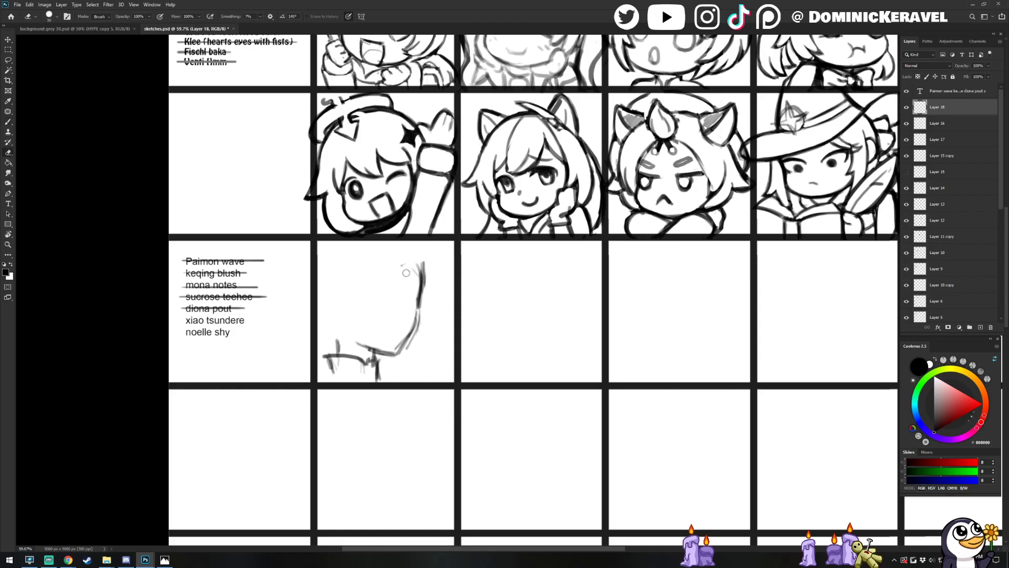
key("b")
left_click_drag(422, 264, 415, 308)
key("e")
left_click_drag(424, 264, 426, 281)
mouse_move(422, 310)
left_mouse_down()
mouse_move(426, 272)
mouse_move(399, 350)
left_mouse_up()
key("b")
key("e")
left_click_drag(423, 315, 410, 345)
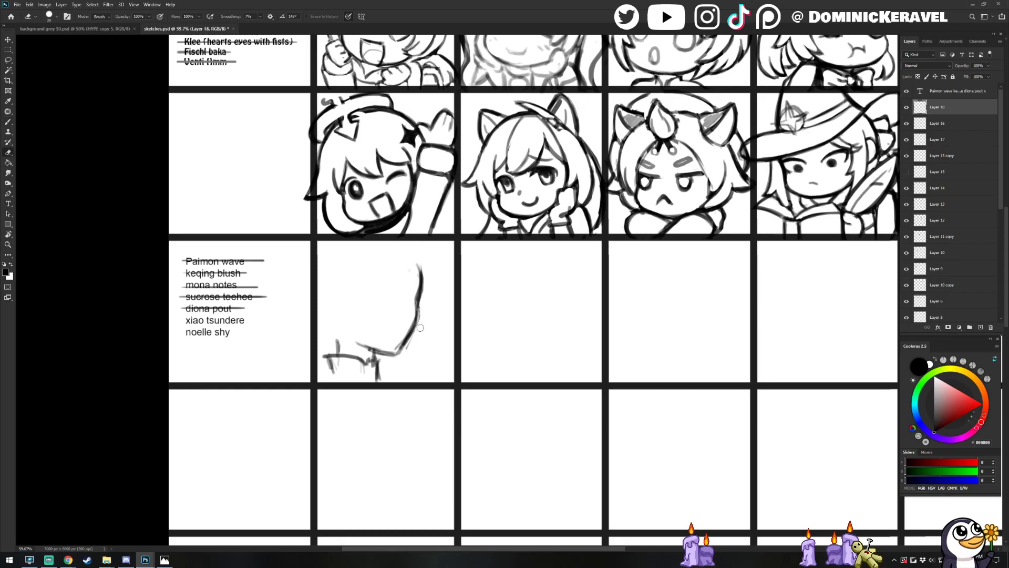
Refine the chin corner and jaw line with small brush strokes and trim the outer edge of the cheek curve
key("b")
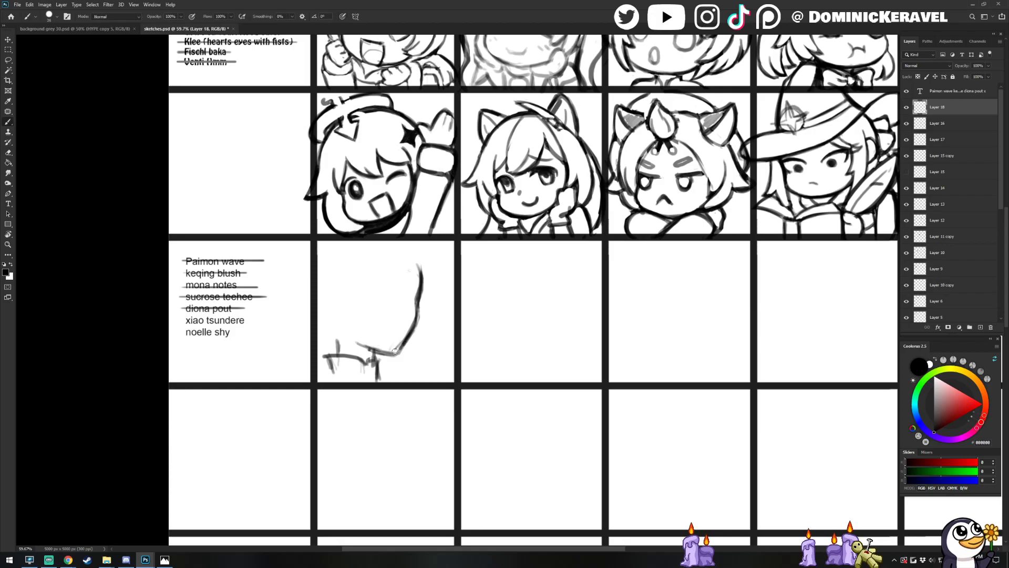
left_click_drag(363, 345, 396, 351)
key("e")
key("ctrl+z")
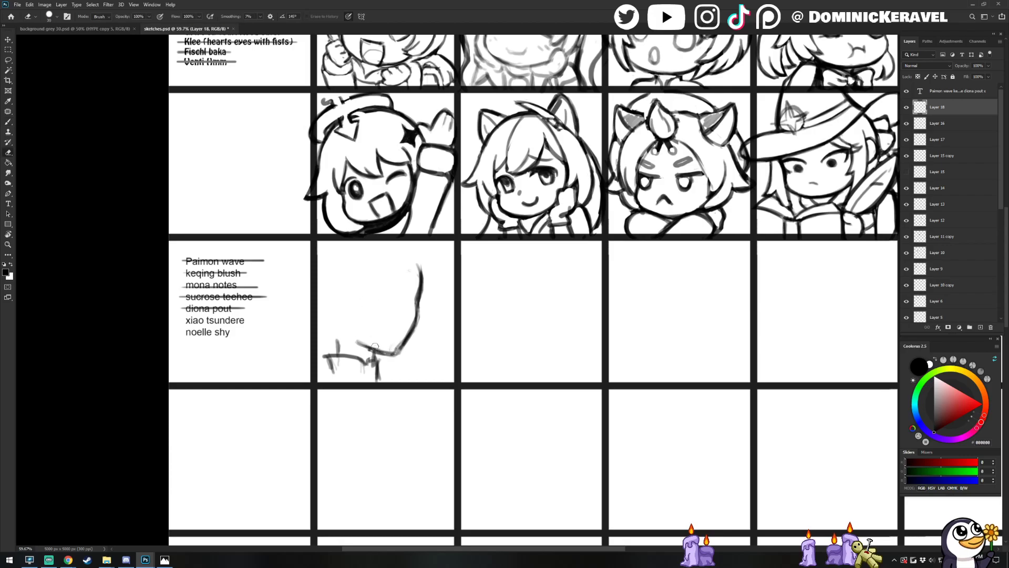
key("b")
key("e")
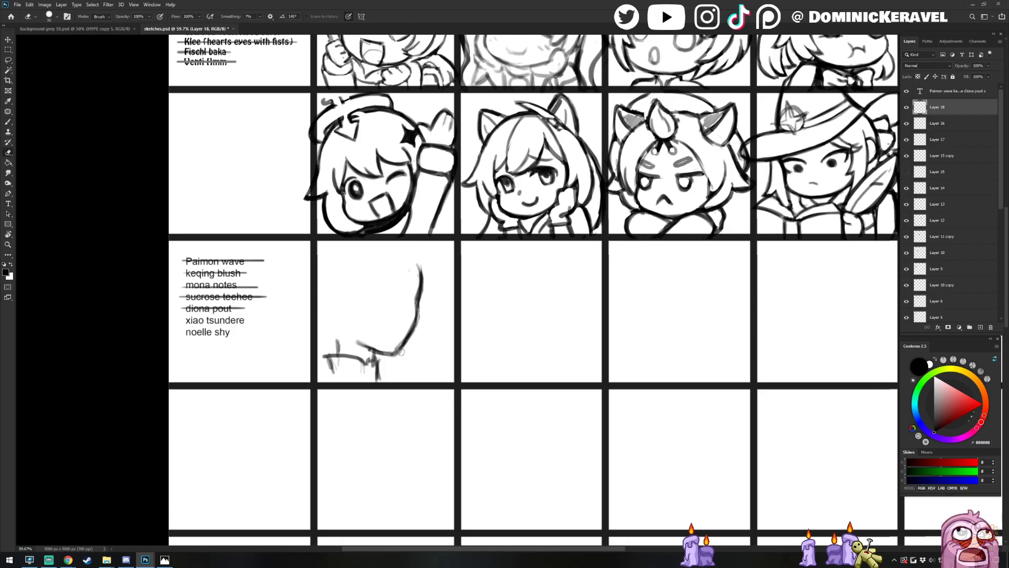
key("b")
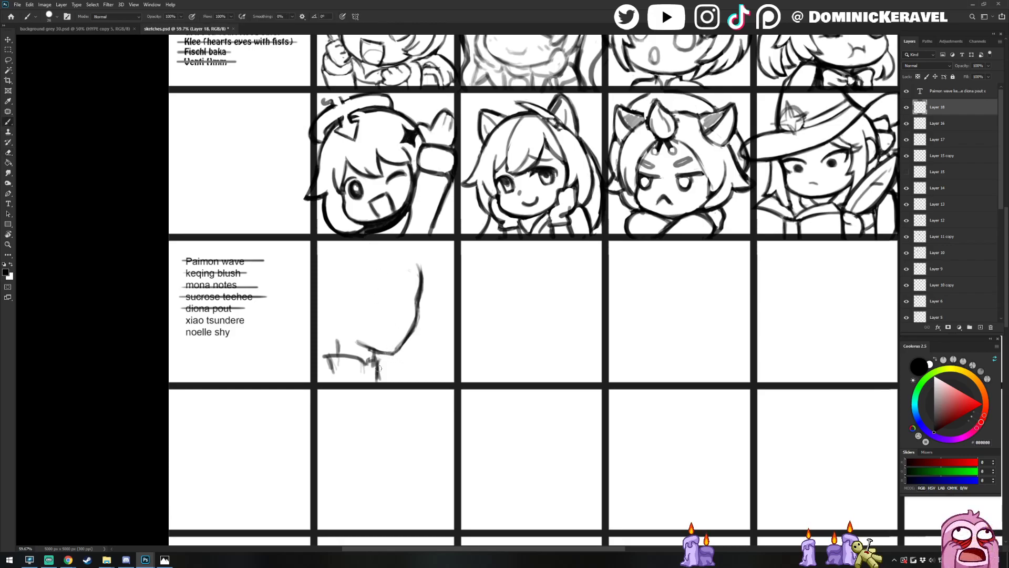
key("ctrl+z")
key("e")
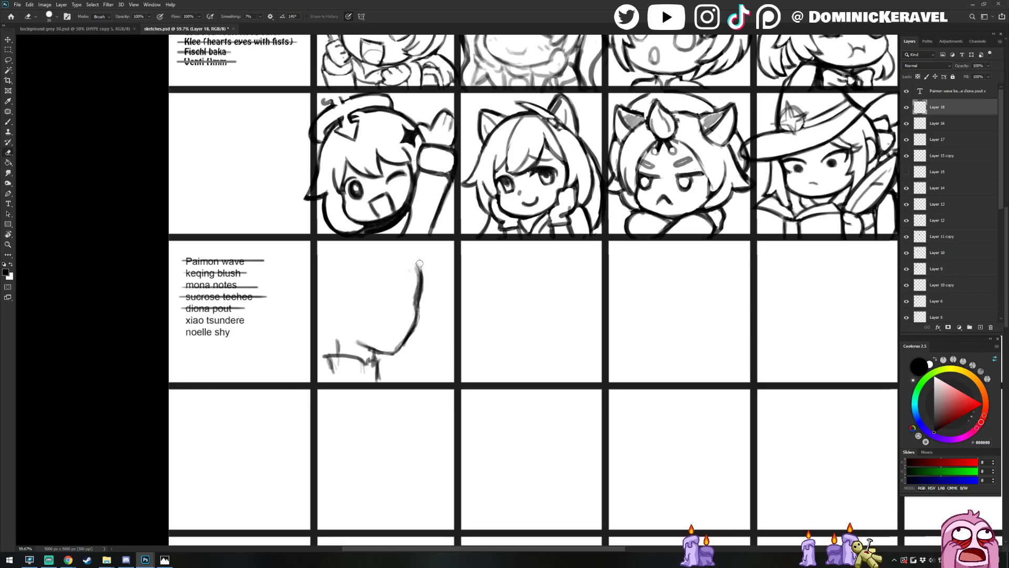
left_click_drag(424, 282, 422, 315)
key("b")
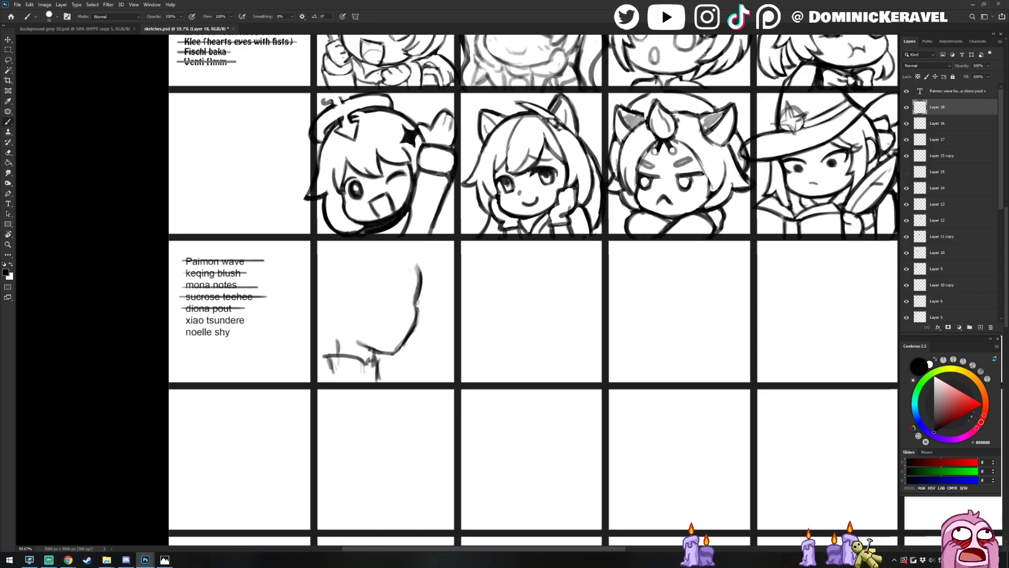
key("e")
Sketch the back edge of the face, a small ear curve and light sidelock strokes opposite the cheek line
key("v")
key("b")
left_click_drag(340, 301, 345, 321)
left_click_drag(344, 277, 351, 354)
left_click_drag(344, 300, 363, 364)
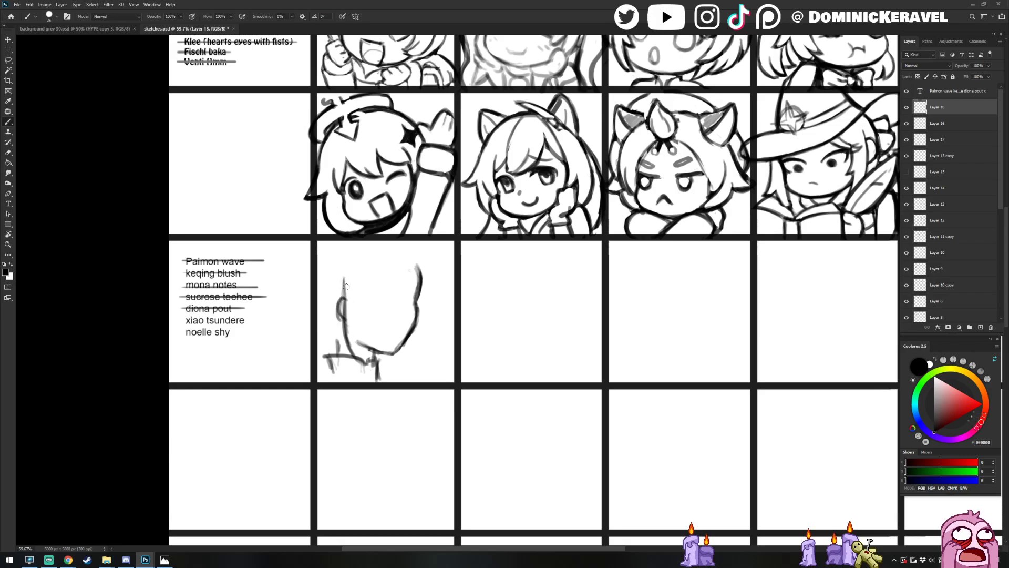
left_click_drag(345, 282, 350, 347)
mouse_move(364, 283)
left_mouse_down()
mouse_move(379, 330)
mouse_move(367, 367)
mouse_move(377, 376)
left_mouse_up()
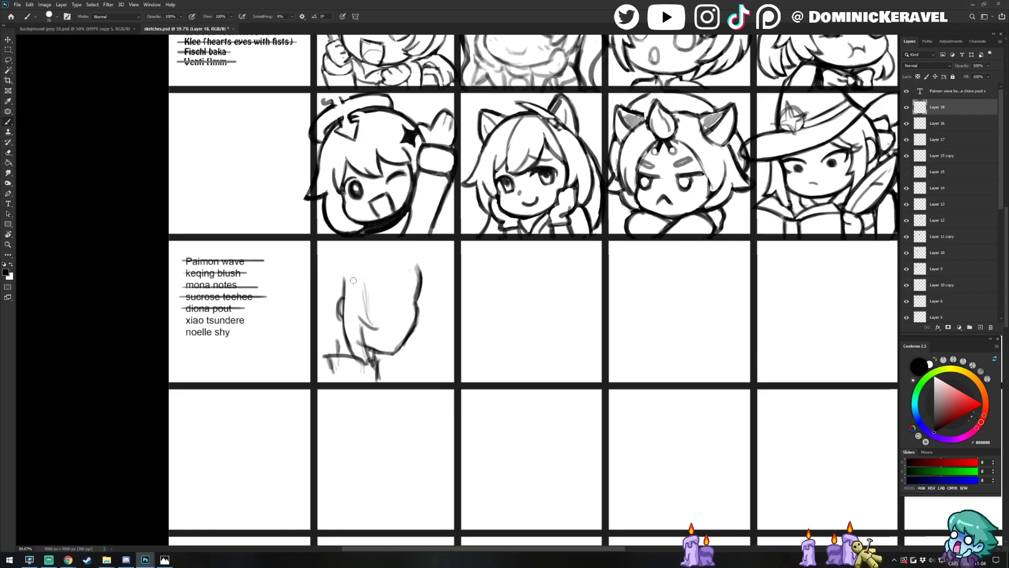
Lasso the sidelock strokes, shift them slightly away from the cheek line, and clean them up with brush and eraser
key("e")
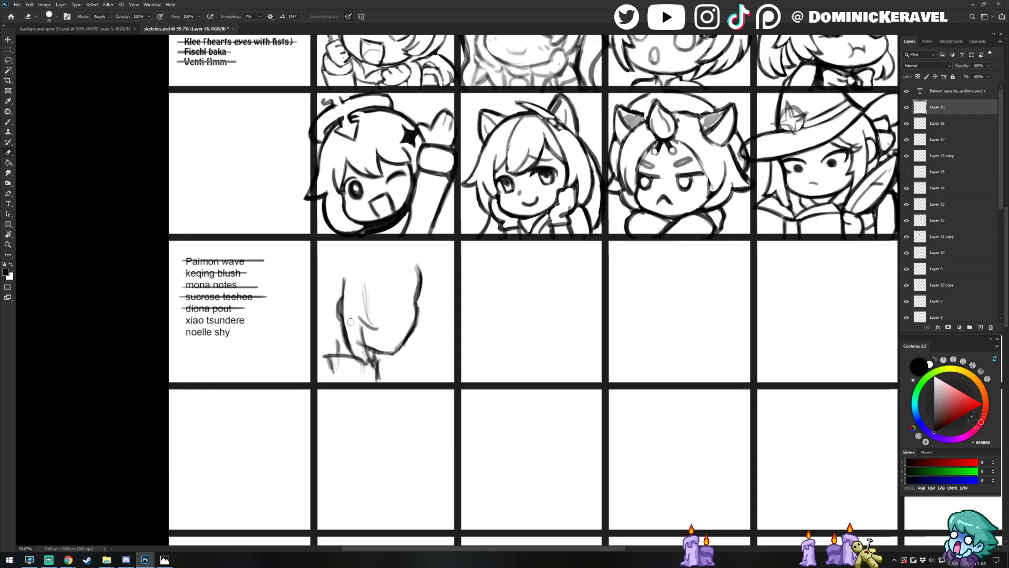
key("b")
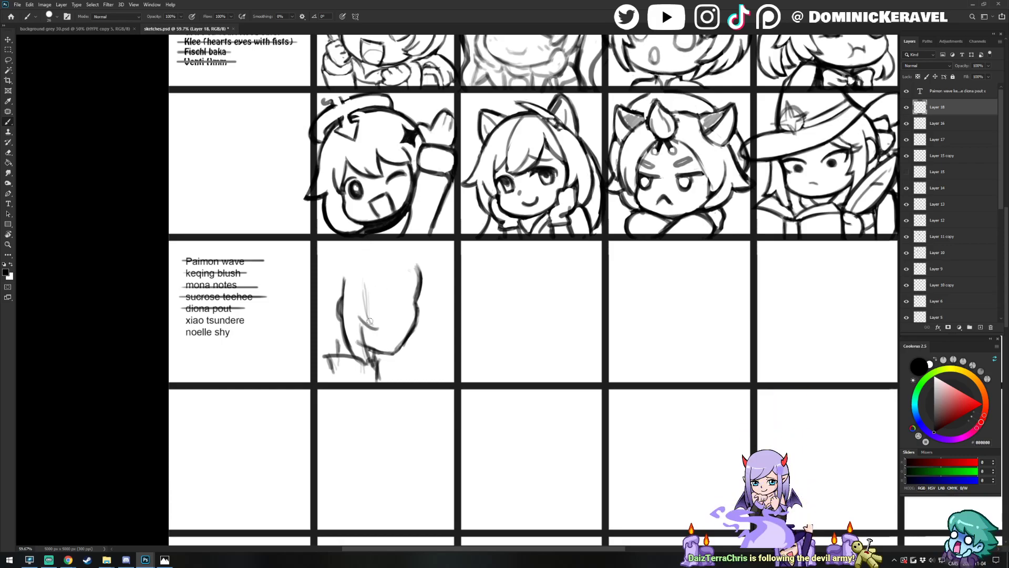
key("l")
mouse_move(387, 292)
left_mouse_down()
mouse_move(375, 336)
mouse_move(352, 356)
mouse_move(331, 294)
mouse_move(387, 292)
left_mouse_up()
mouse_move(367, 292)
left_mouse_down()
mouse_move(355, 292)
mouse_move(367, 329)
mouse_move(353, 319)
mouse_move(367, 331)
left_mouse_up()
key("ctrl+d")
key("b")
key("e")
key("b")
key("e")
left_click_drag(362, 276, 367, 328)
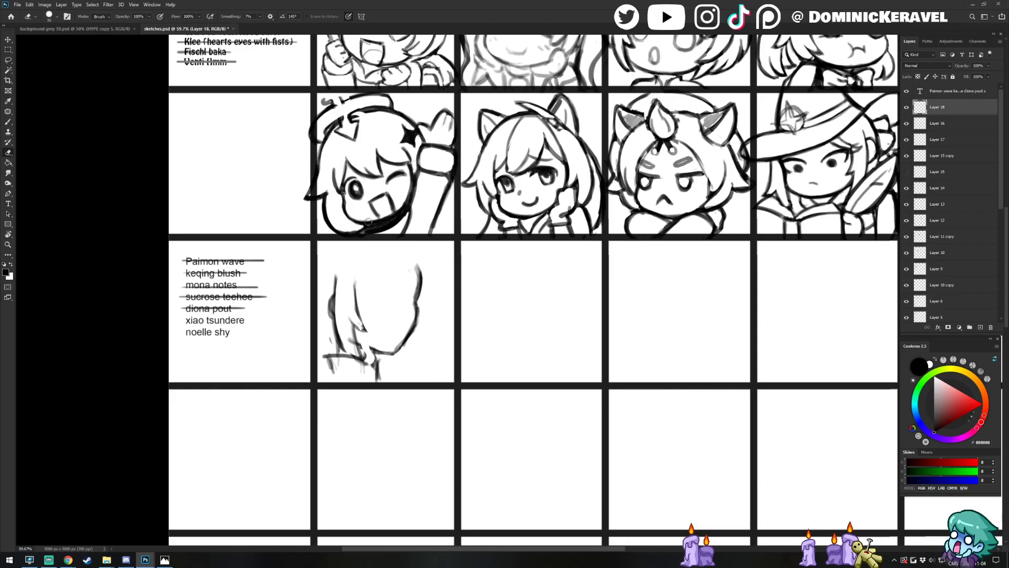
key("alt+Tab")
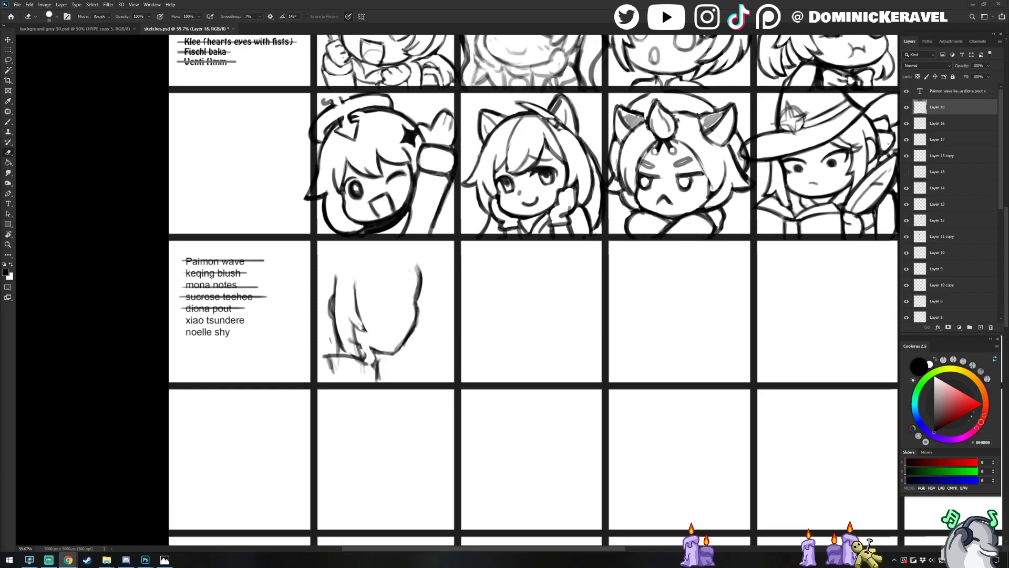
key("alt+Tab")
key("b")
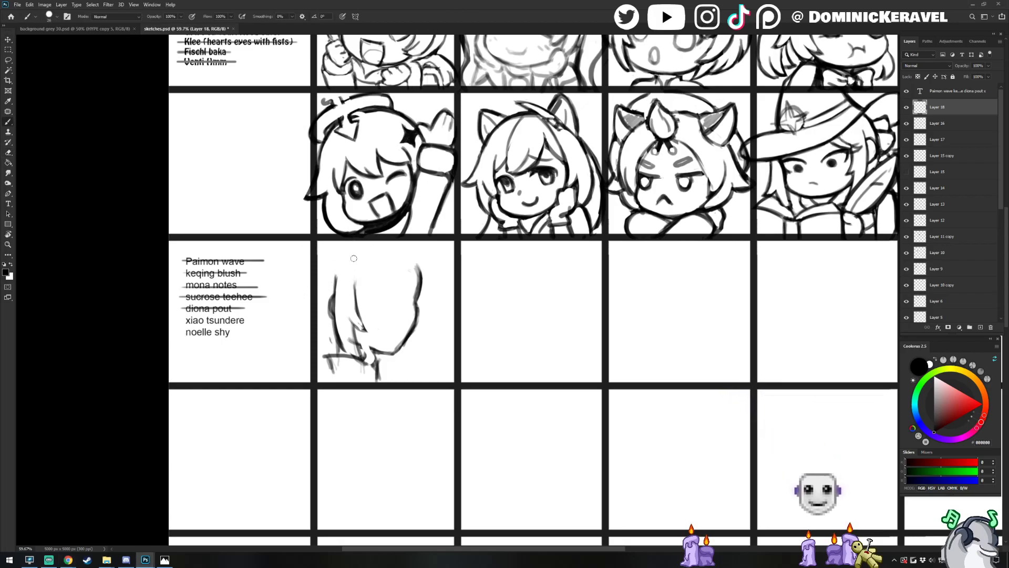
key("v")
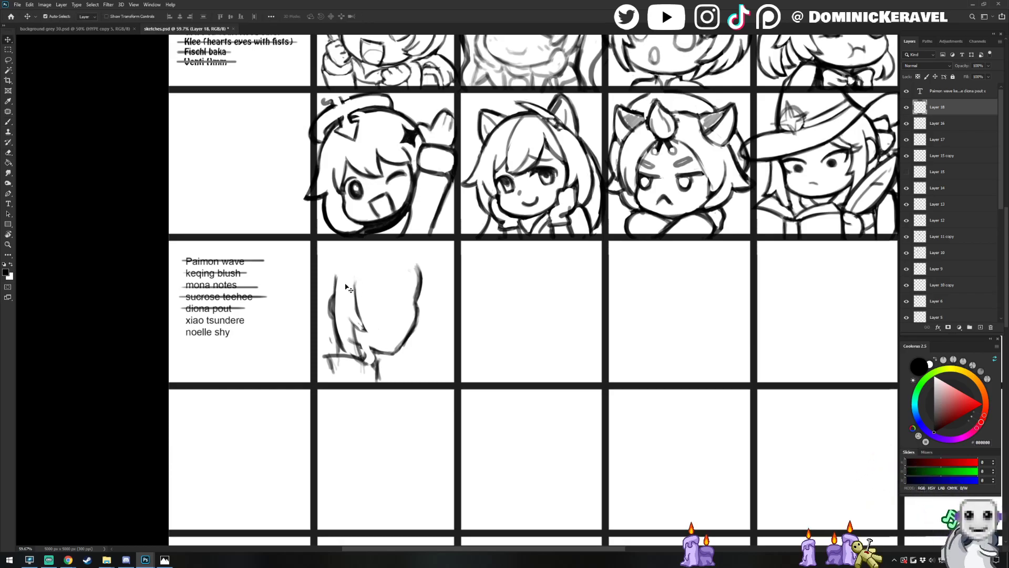
key("e")
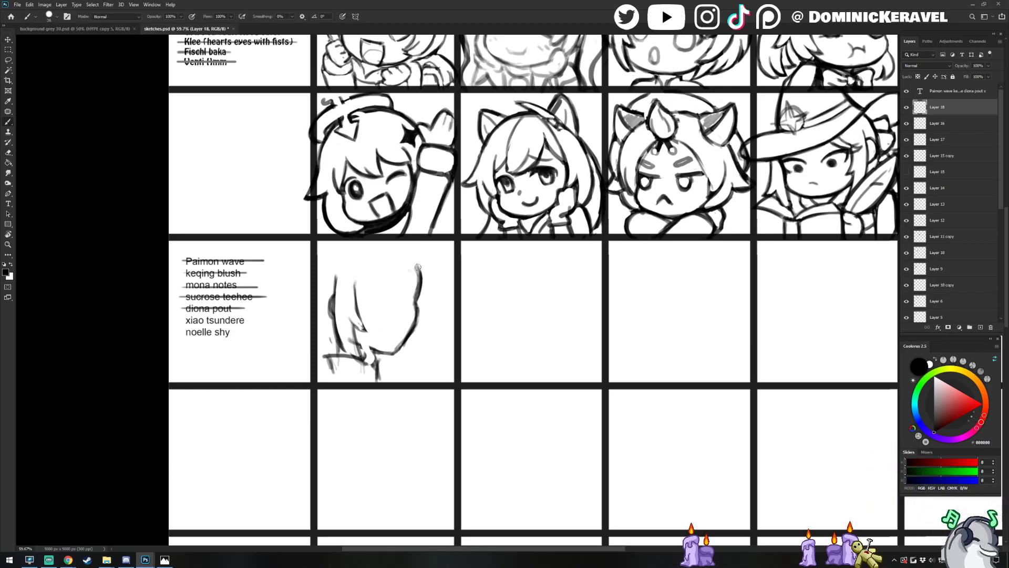
Rework the cheek and jaw line with eraser and brush and sketch a faint hairline across the forehead
key("b")
key("e")
mouse_move(417, 272)
left_mouse_down()
mouse_move(421, 320)
mouse_move(414, 303)
mouse_move(405, 335)
left_mouse_up()
key("b")
key("e")
key("b")
left_click_drag(413, 321, 402, 342)
left_click_drag(405, 269, 364, 270)
Move the head sketch toward the cell's right edge and rough in a rounded crown with spiky hair at the back
key("v")
left_click_drag(420, 319, 444, 320)
key("b")
mouse_move(428, 251)
left_mouse_down()
mouse_move(370, 233)
mouse_move(422, 248)
mouse_move(359, 236)
mouse_move(440, 248)
mouse_move(339, 259)
mouse_move(378, 232)
mouse_move(314, 279)
mouse_move(307, 272)
mouse_move(333, 291)
mouse_move(340, 279)
mouse_move(311, 300)
mouse_move(326, 318)
mouse_move(290, 297)
mouse_move(326, 287)
mouse_move(311, 301)
mouse_move(291, 299)
mouse_move(317, 314)
mouse_move(303, 329)
mouse_move(337, 340)
left_mouse_up()
key("e")
key("b")
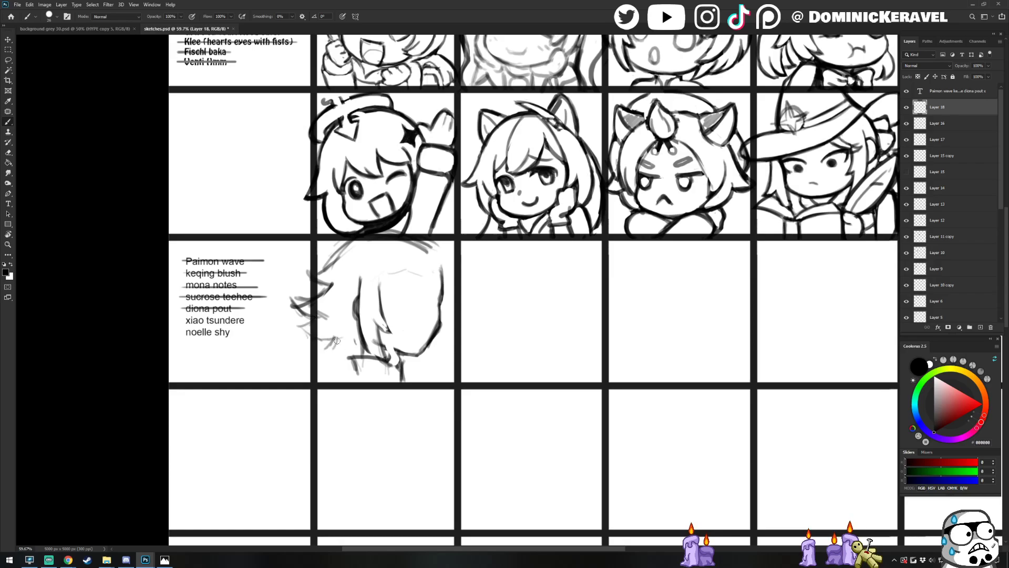
left_click_drag(333, 339, 337, 354)
Erase the old sidelock lines inside the head and sketch a new pointed lock beside the face
key("e")
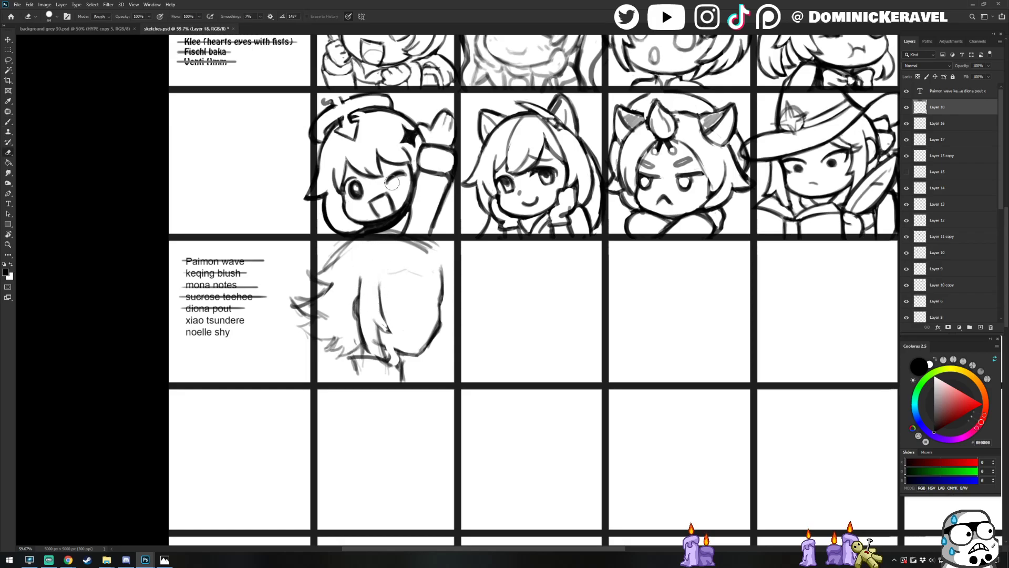
mouse_move(363, 299)
left_mouse_down()
mouse_move(384, 314)
mouse_move(382, 306)
mouse_move(379, 336)
mouse_move(389, 331)
mouse_move(357, 340)
mouse_move(385, 352)
left_mouse_up()
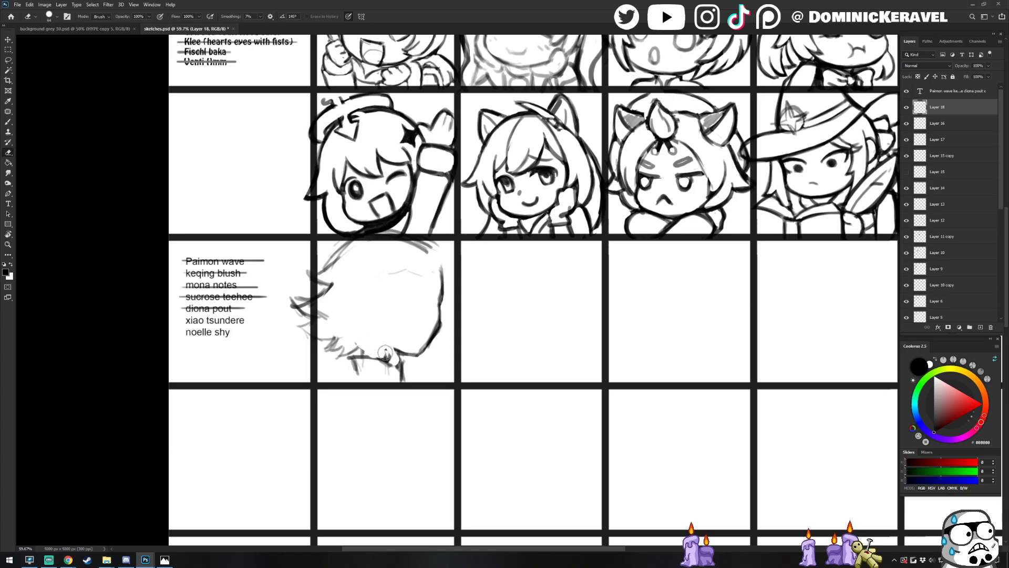
key("b")
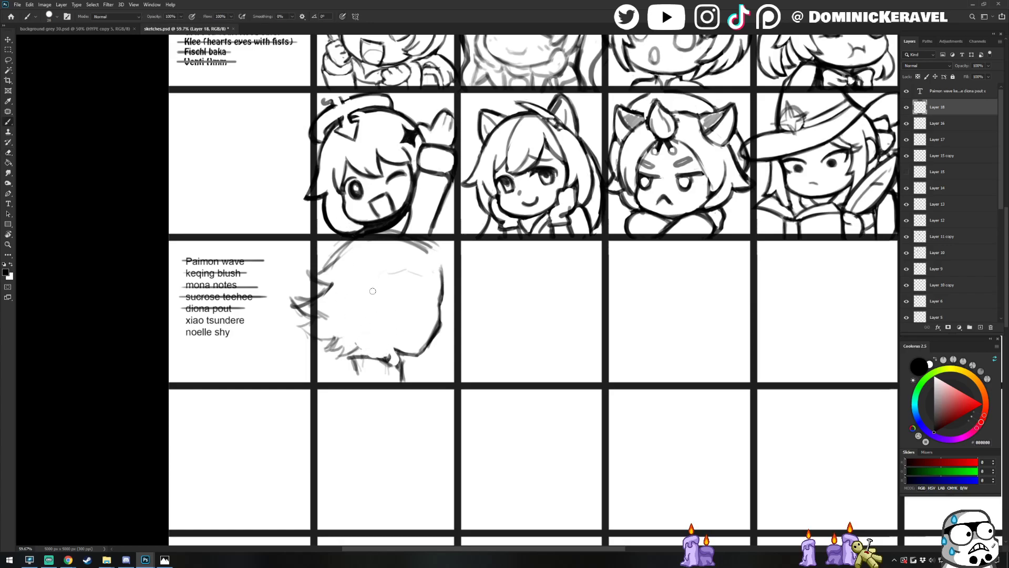
left_click_drag(371, 285, 384, 322)
mouse_move(372, 284)
left_mouse_down()
mouse_move(382, 305)
mouse_move(366, 302)
mouse_move(375, 337)
mouse_move(366, 308)
mouse_move(376, 355)
left_mouse_up()
left_click_drag(368, 322, 396, 375)
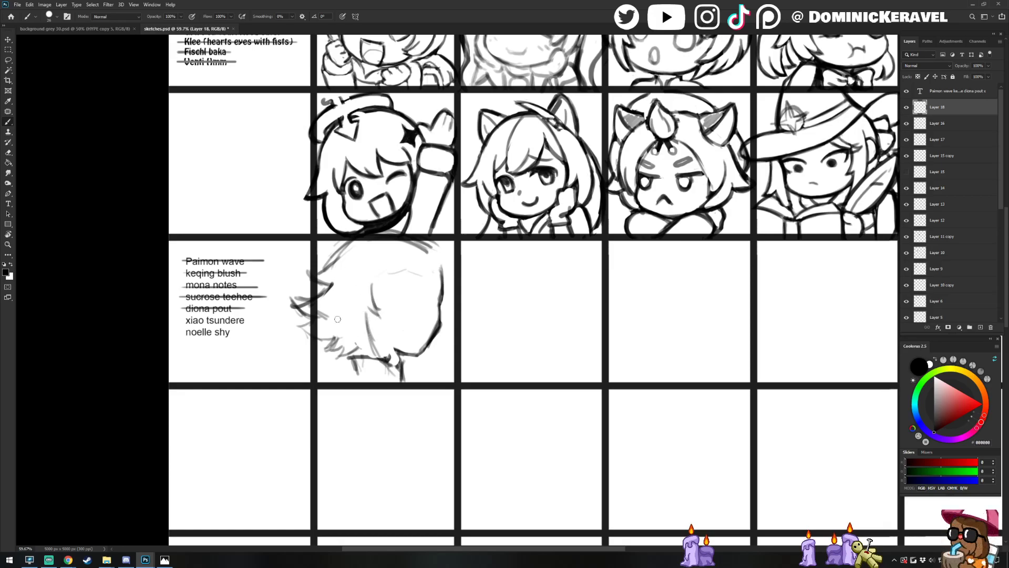
Sketch the long outer edge of the sidelock sweeping past the chin, trim its tip, and draw the ear behind it
left_click_drag(344, 286, 360, 353)
mouse_move(345, 310)
left_mouse_down()
mouse_move(377, 379)
mouse_move(370, 370)
left_mouse_up()
left_click_drag(345, 331, 380, 382)
key("e")
mouse_move(358, 350)
left_mouse_down()
mouse_move(346, 332)
mouse_move(349, 352)
mouse_move(378, 374)
mouse_move(368, 339)
mouse_move(395, 386)
left_mouse_up()
key("b")
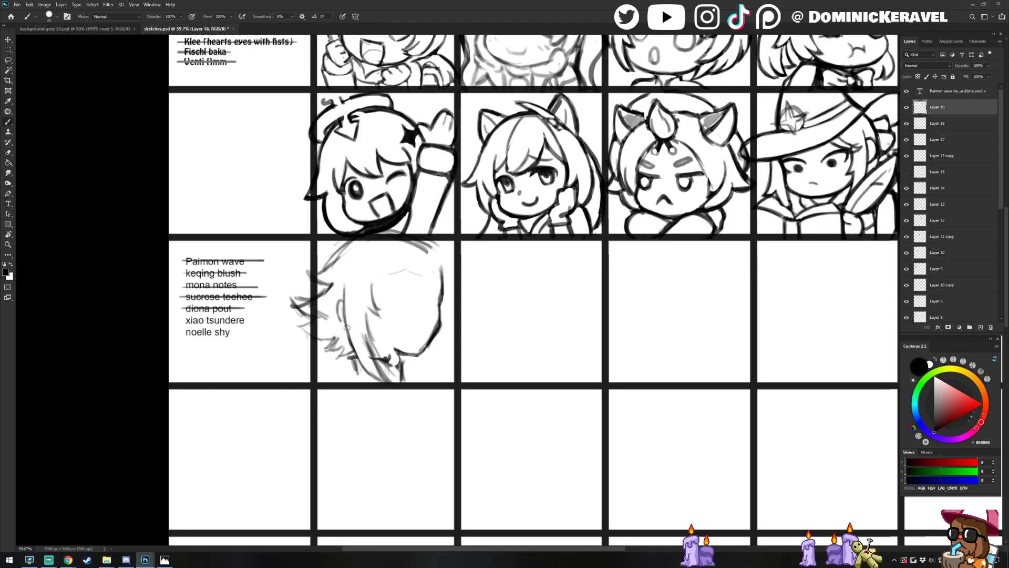
left_click_drag(342, 323, 338, 295)
Redraw the spiky hair tufts at the back of the head as cleaner, darker points, erasing the rough strokes
key("e")
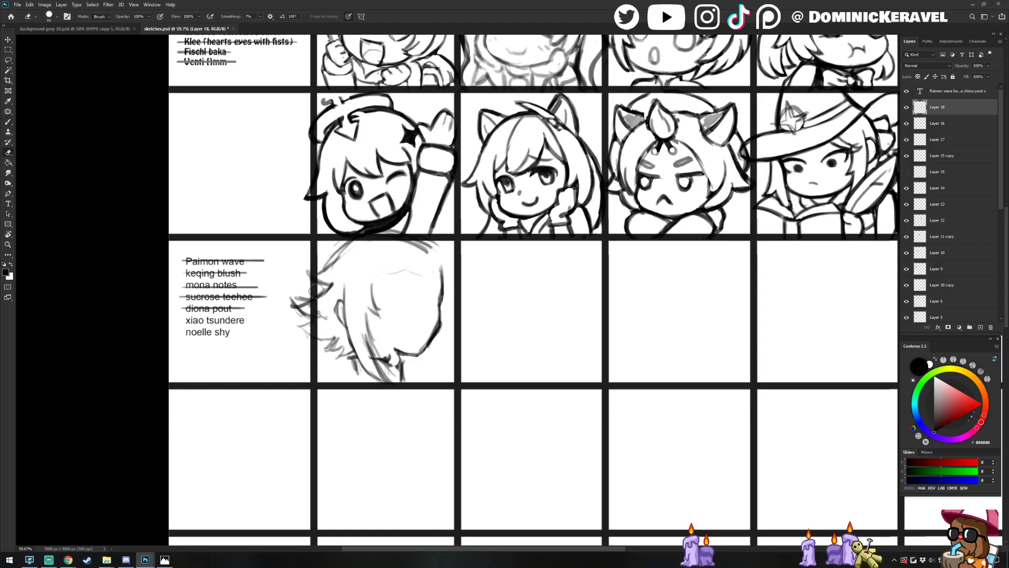
key("b")
mouse_move(328, 282)
left_mouse_down()
mouse_move(301, 300)
mouse_move(332, 289)
mouse_move(318, 307)
mouse_move(293, 295)
mouse_move(315, 313)
mouse_move(301, 318)
mouse_move(318, 315)
mouse_move(297, 301)
mouse_move(304, 331)
mouse_move(295, 318)
mouse_move(317, 341)
mouse_move(325, 320)
mouse_move(303, 336)
mouse_move(324, 345)
mouse_move(333, 322)
mouse_move(319, 293)
mouse_move(307, 375)
mouse_move(333, 337)
mouse_move(355, 357)
left_mouse_up()
key("e")
key("b")
key("e")
key("b")
key("e")
key("b")
key("e")
key("b")
key("b")
key("e")
key("b")
key("e")
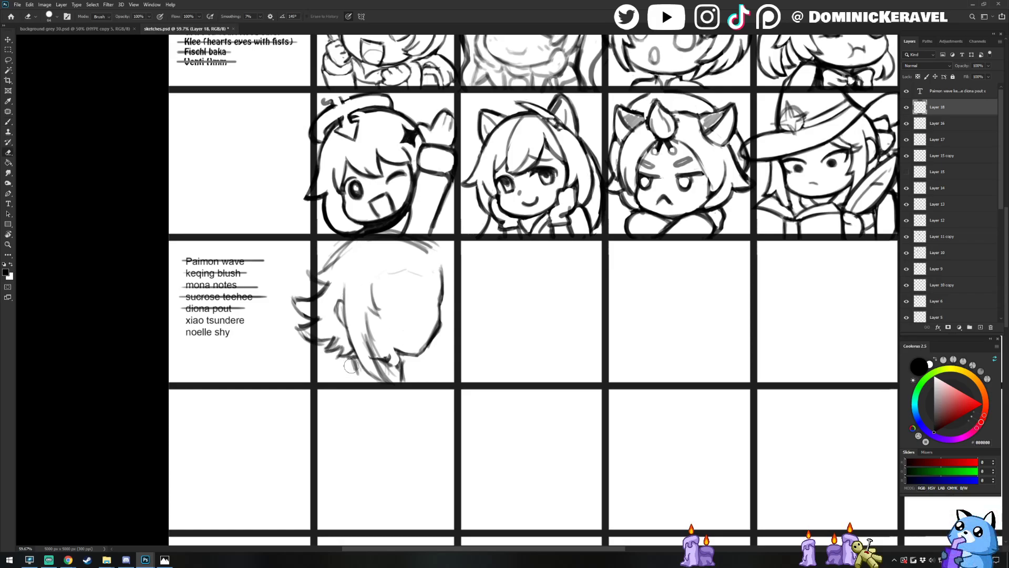
Draw the back of the neck below the hair and extend it into a dark shoulder line at the cell's lower edge
key("b")
left_click_drag(353, 359, 359, 383)
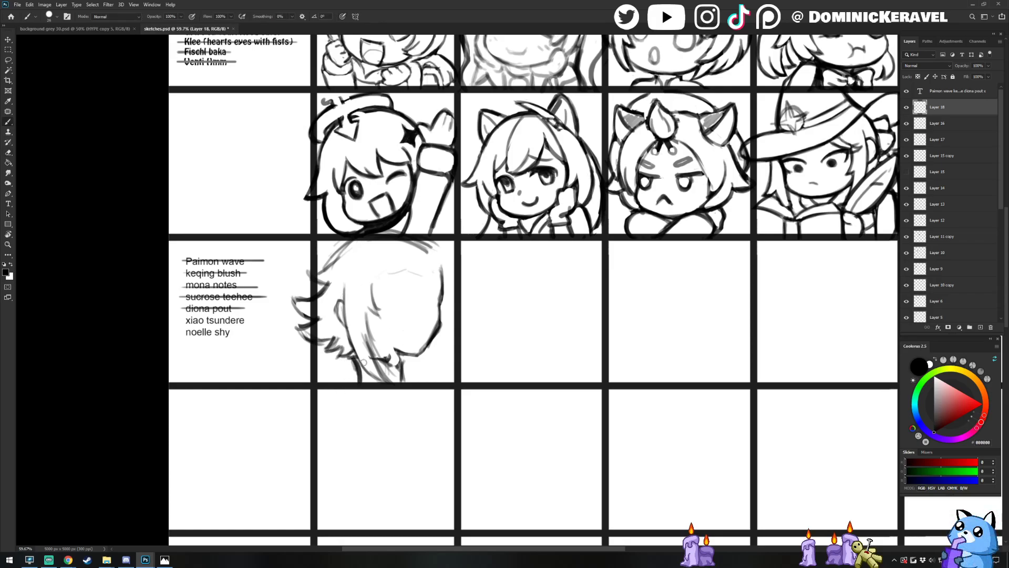
key("e")
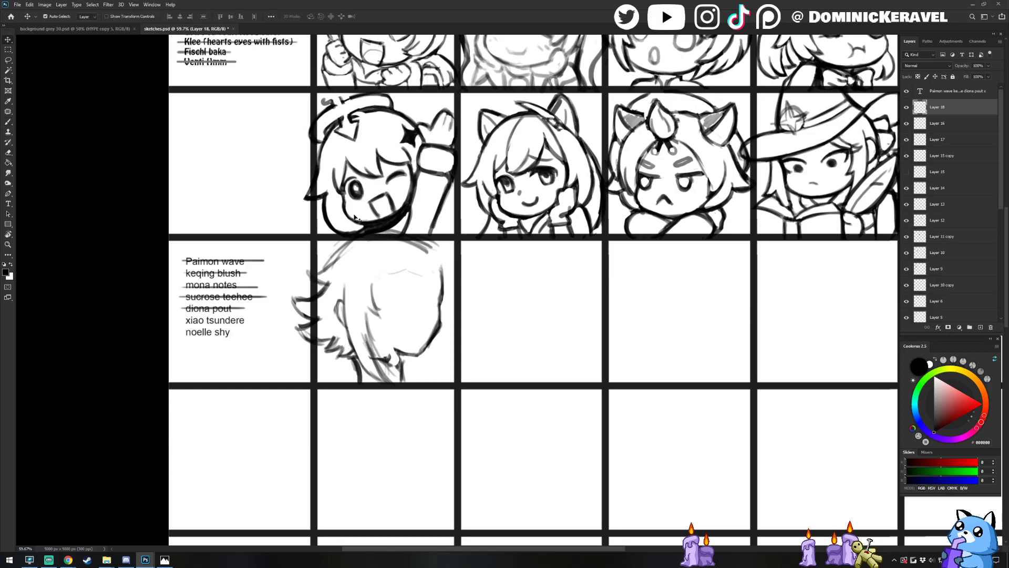
key("b")
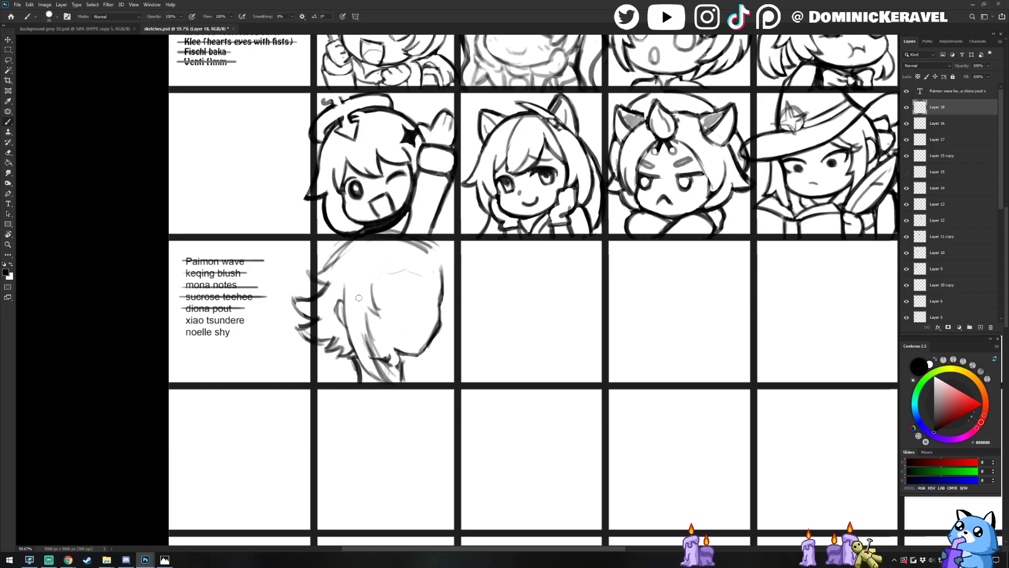
key("e")
left_click_drag(358, 375, 331, 387)
left_click(362, 380)
key("b")
key("e")
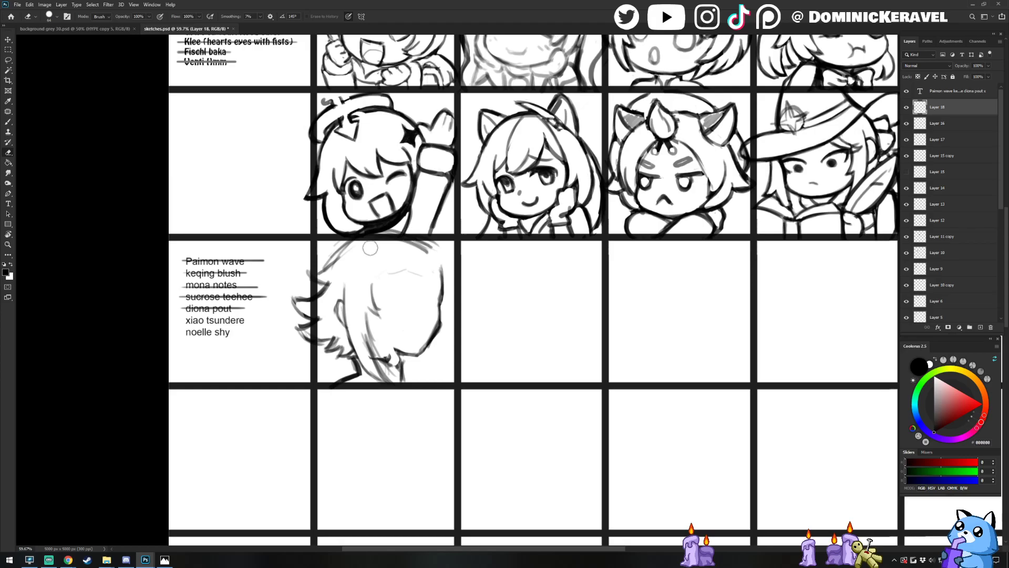
Clean up the stray strokes under the chin and darken the short front neck line
key("v")
key("b")
key("e")
key("b")
key("e")
key("b")
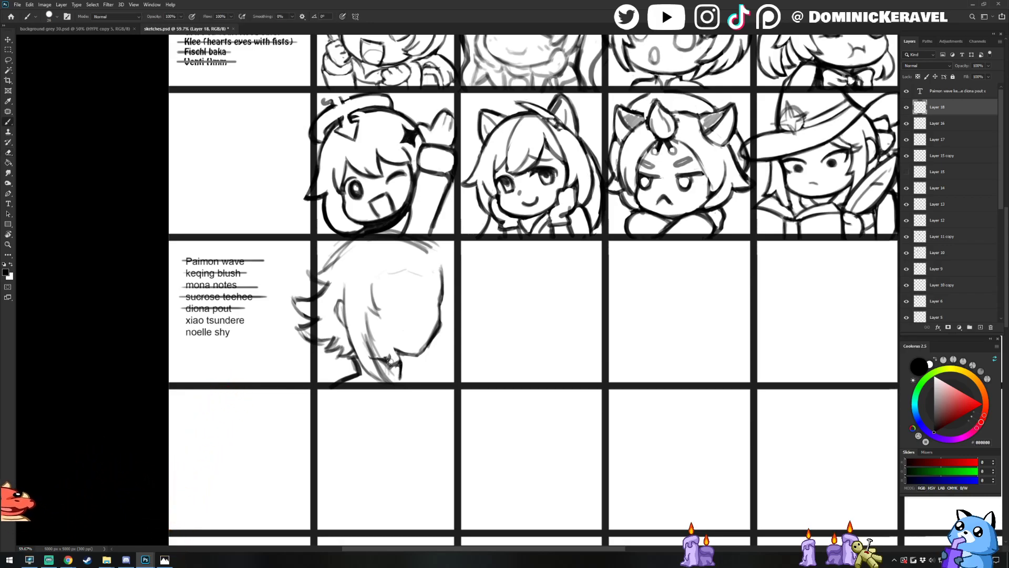
Tidy the sidelock beside the face with eraser and brush, redrawing its inner edge and pointed tip
key("e")
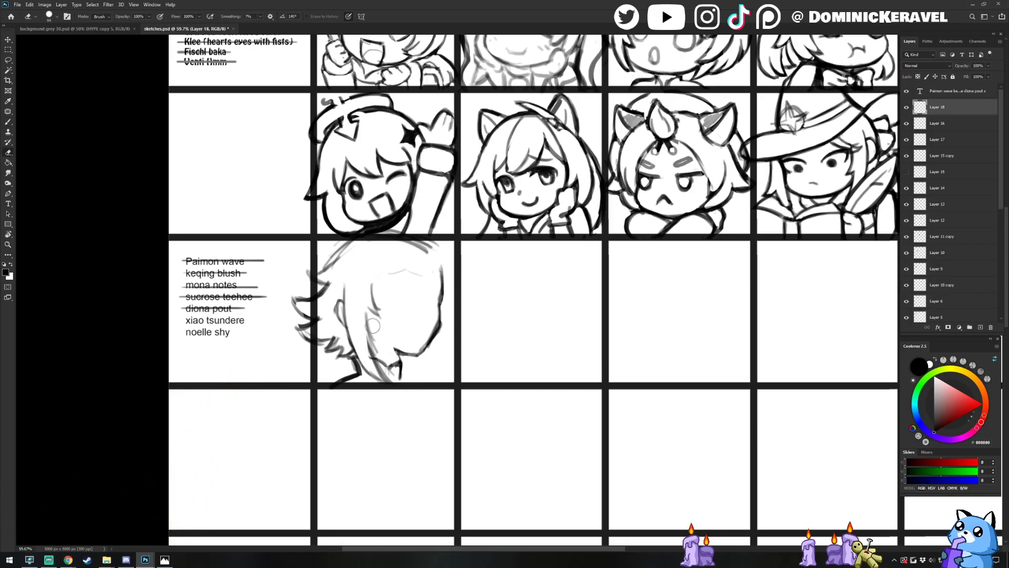
key("b")
left_click_drag(374, 325, 374, 362)
key("e")
key("b")
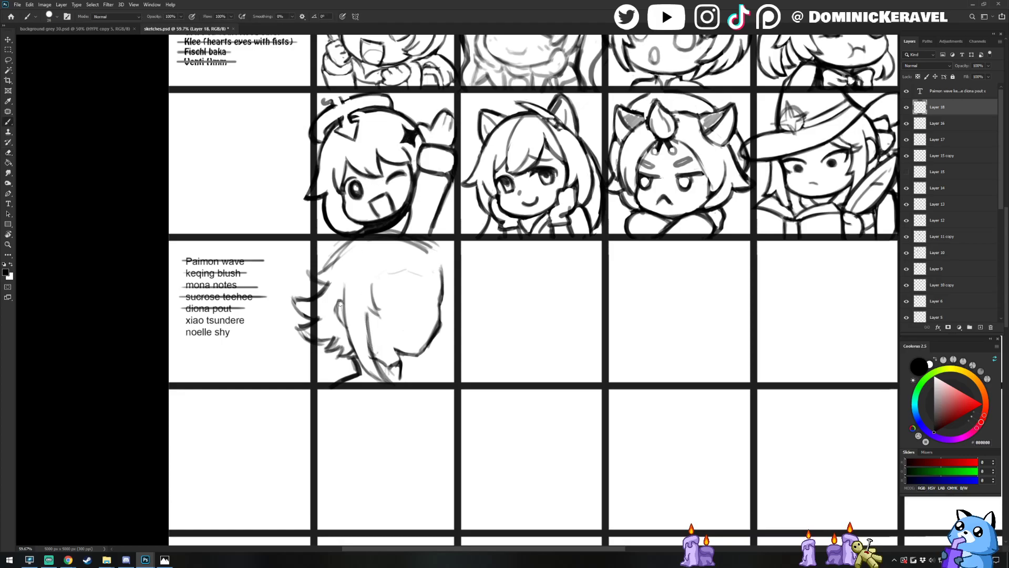
left_click_drag(367, 315, 378, 332)
mouse_move(372, 284)
left_mouse_down()
mouse_move(377, 317)
mouse_move(370, 280)
left_mouse_up()
key("e")
key("b")
Draw the curved hairline across the forehead and sketch swept fringe strands down toward the ear
key("b")
mouse_move(418, 270)
left_mouse_down()
mouse_move(402, 267)
mouse_move(374, 290)
left_mouse_up()
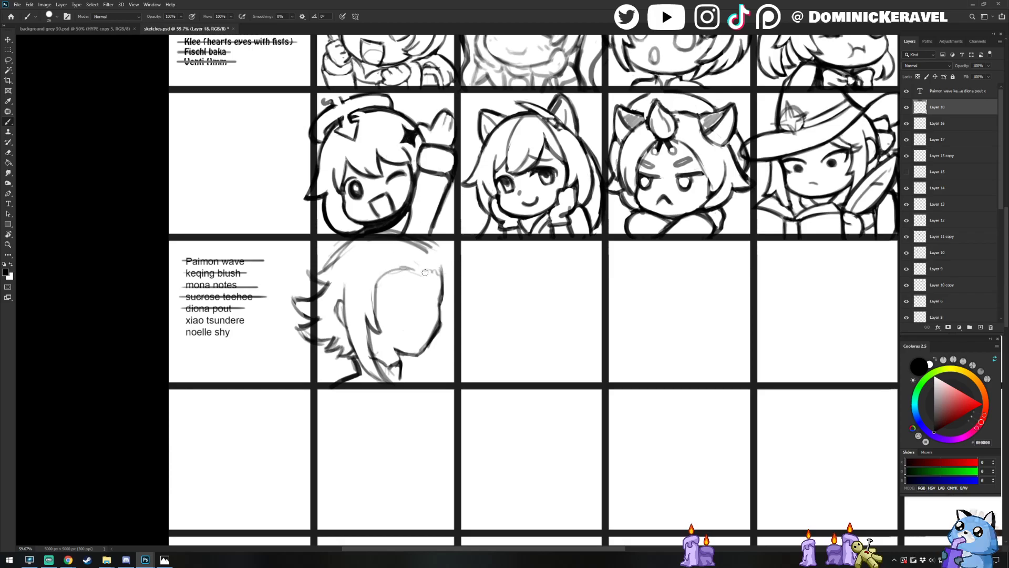
mouse_move(410, 268)
left_mouse_down()
mouse_move(384, 284)
mouse_move(397, 304)
left_mouse_up()
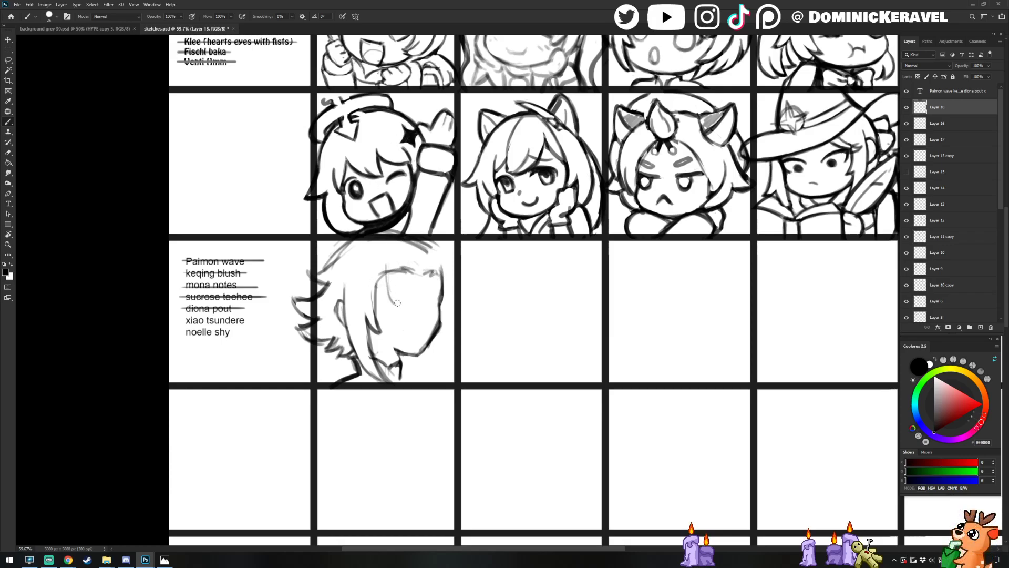
mouse_move(388, 255)
left_mouse_down()
mouse_move(372, 301)
mouse_move(384, 288)
mouse_move(362, 312)
mouse_move(378, 281)
mouse_move(360, 313)
left_mouse_up()
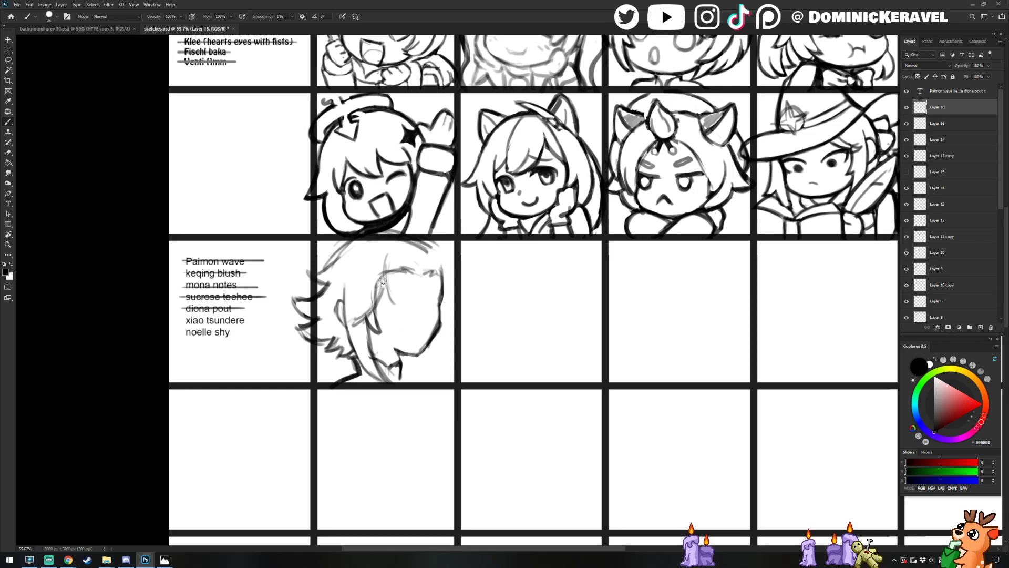
mouse_move(387, 273)
left_mouse_down()
mouse_move(348, 328)
mouse_move(389, 251)
mouse_move(341, 271)
left_mouse_up()
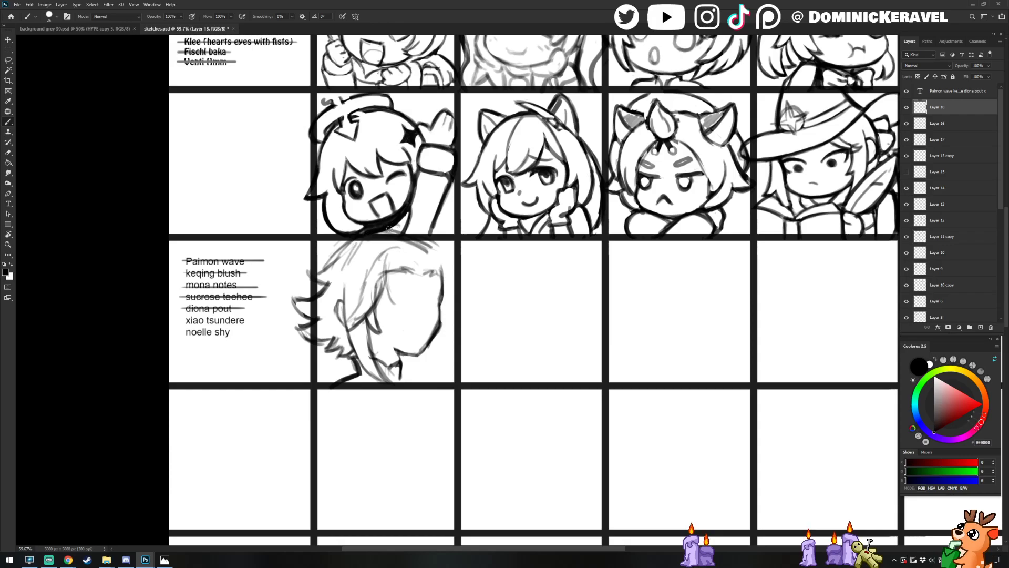
Add sweeping hair strands across the crown toward the back of the head and lightly clean them up
left_click_drag(393, 226, 358, 251)
mouse_move(371, 242)
left_mouse_down()
mouse_move(335, 271)
mouse_move(351, 280)
mouse_move(340, 274)
left_mouse_up()
mouse_move(362, 255)
left_mouse_down()
mouse_move(338, 278)
mouse_move(344, 266)
left_mouse_up()
key("e")
key("b")
key("e")
key("b")
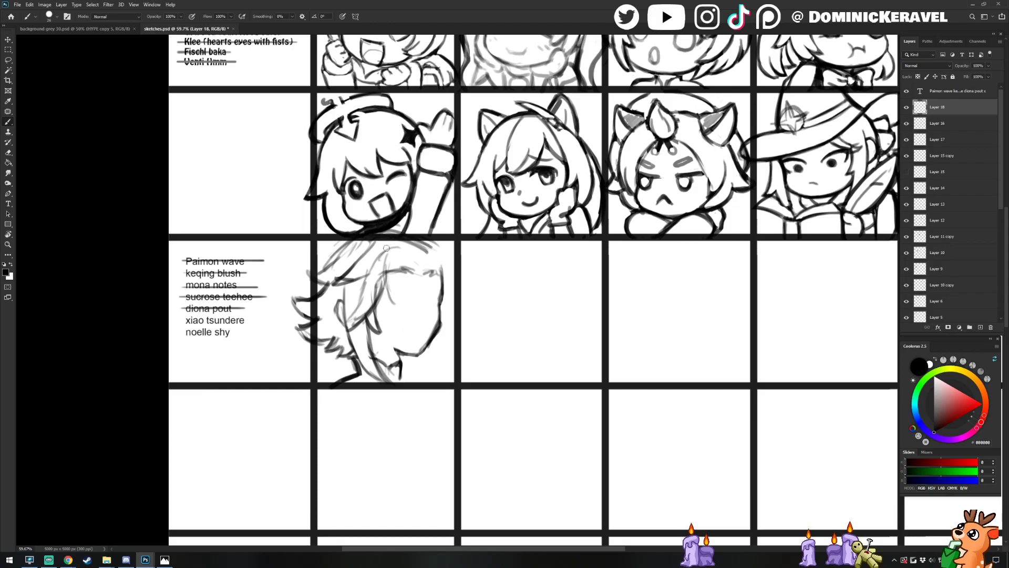
Clean up the back of the head and redraw the upper back hair spike with a darker outline
key("e")
key("b")
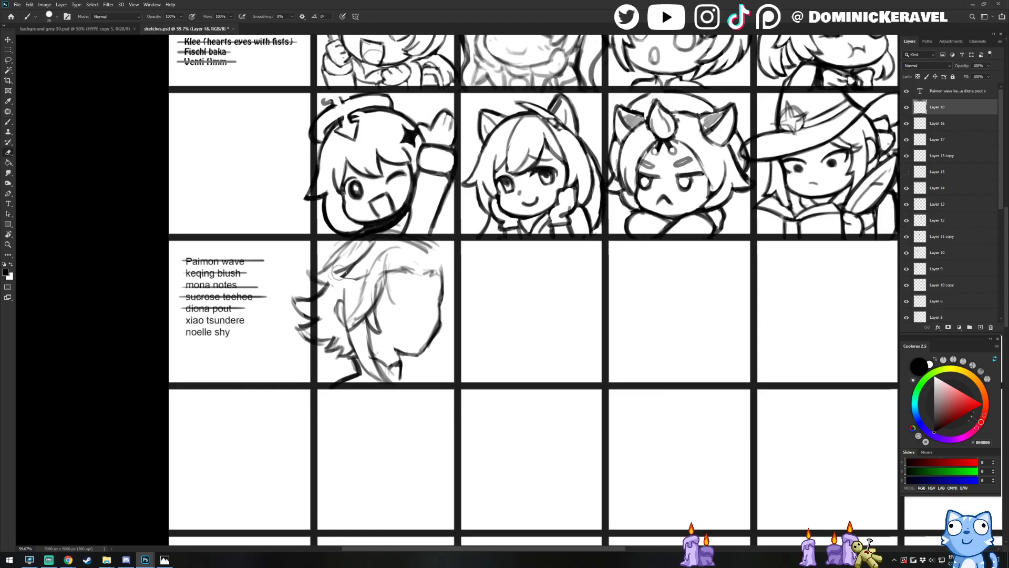
key("e")
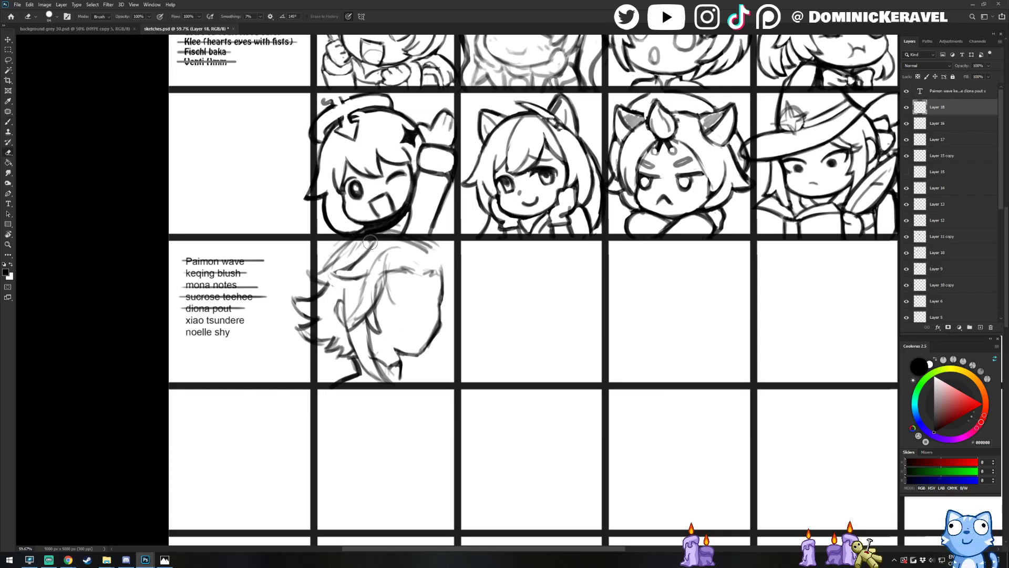
key("b")
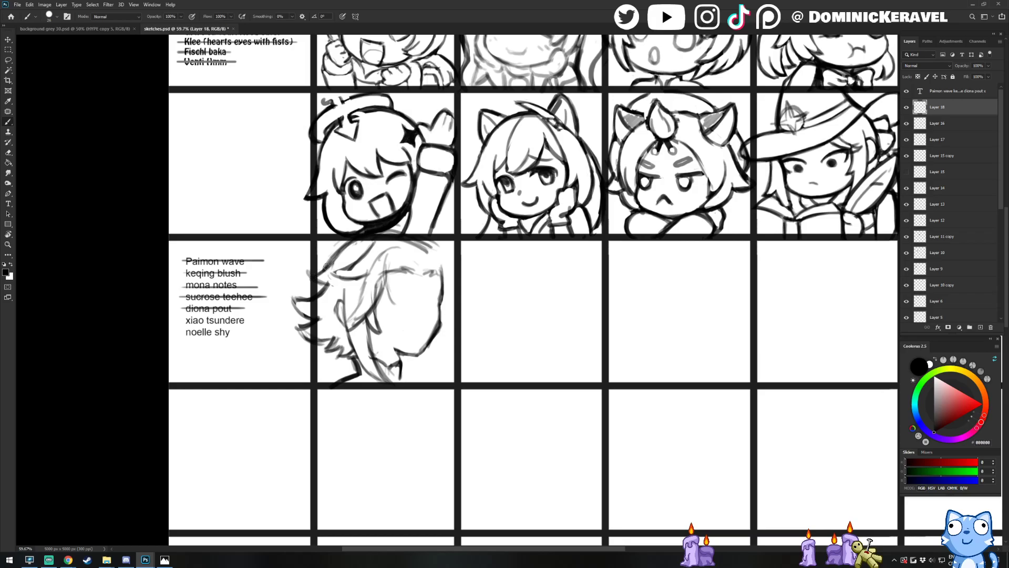
mouse_move(309, 273)
left_mouse_down()
mouse_move(320, 296)
mouse_move(295, 307)
left_mouse_up()
key("e")
key("b")
key("e")
key("b")
Refine the swept hair strands running from the upper back spike toward the crown with eraser and brush
mouse_move(355, 281)
left_mouse_down()
mouse_move(334, 286)
mouse_move(351, 256)
mouse_move(330, 278)
mouse_move(366, 253)
mouse_move(356, 282)
left_mouse_up()
key("e")
key("b")
key("b")
key("e")
key("b")
left_click_drag(326, 282, 369, 277)
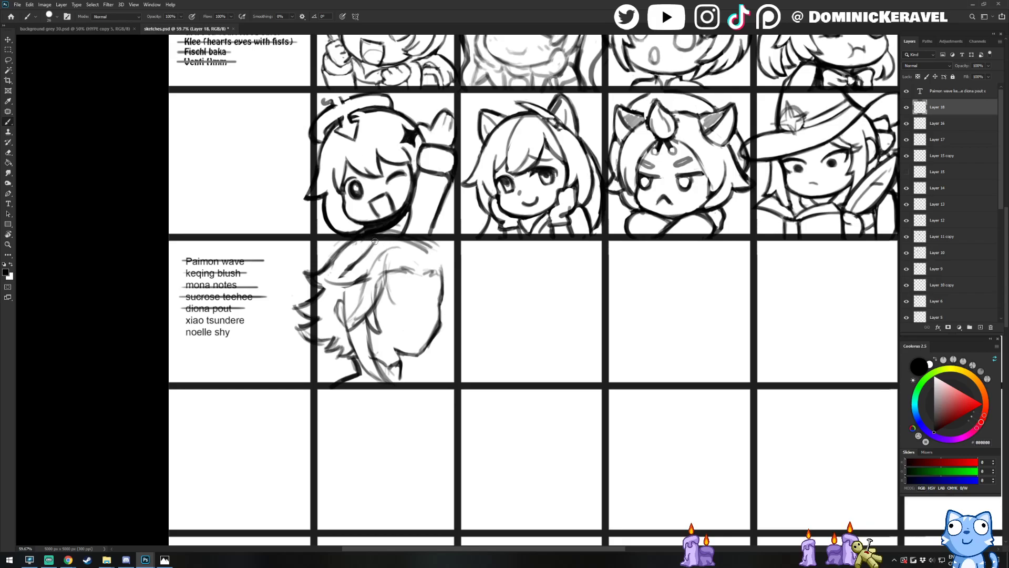
mouse_move(328, 279)
left_mouse_down()
mouse_move(365, 252)
mouse_move(334, 268)
mouse_move(360, 250)
mouse_move(345, 274)
mouse_move(362, 262)
mouse_move(335, 276)
mouse_move(371, 245)
left_mouse_up()
Darken the upper outline of the hair along the crown and clean up its rough edges
key("e")
key("b")
key("e")
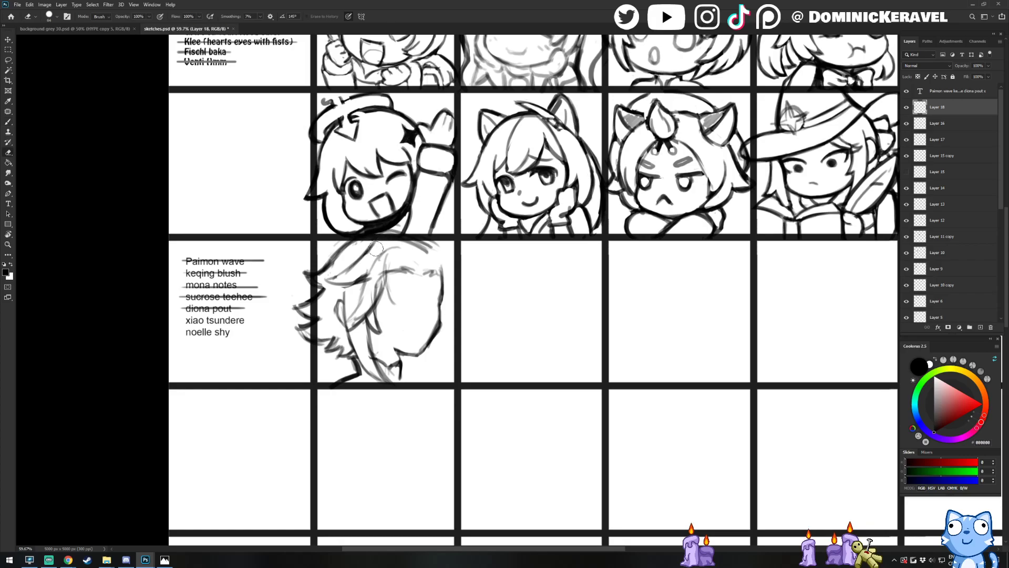
key("b")
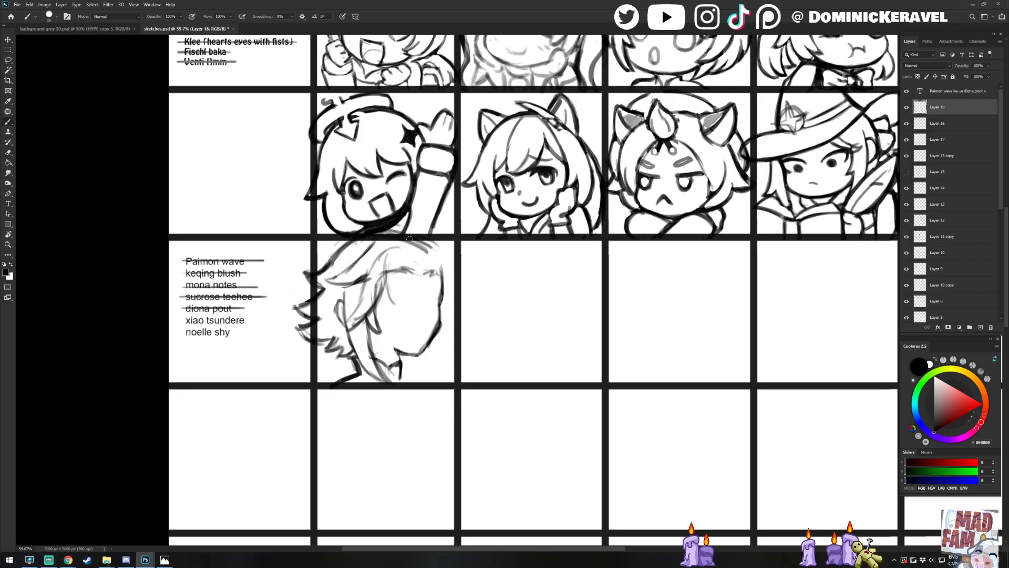
left_click_drag(368, 249, 401, 234)
left_click_drag(350, 265, 376, 239)
key("e")
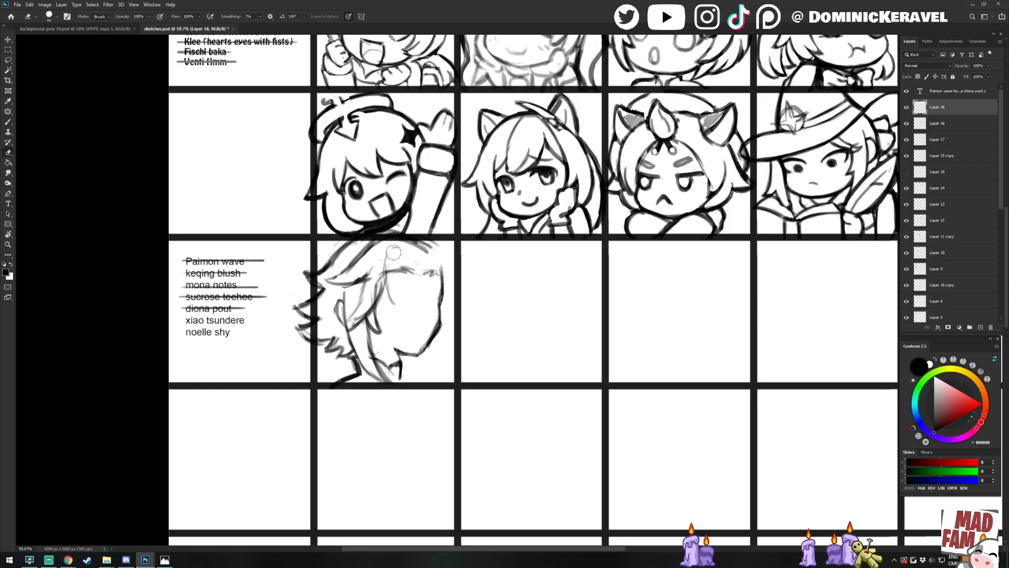
Shift the head sketch down and toward the back, and rough in the rounded top of the hair around the parting
key("v")
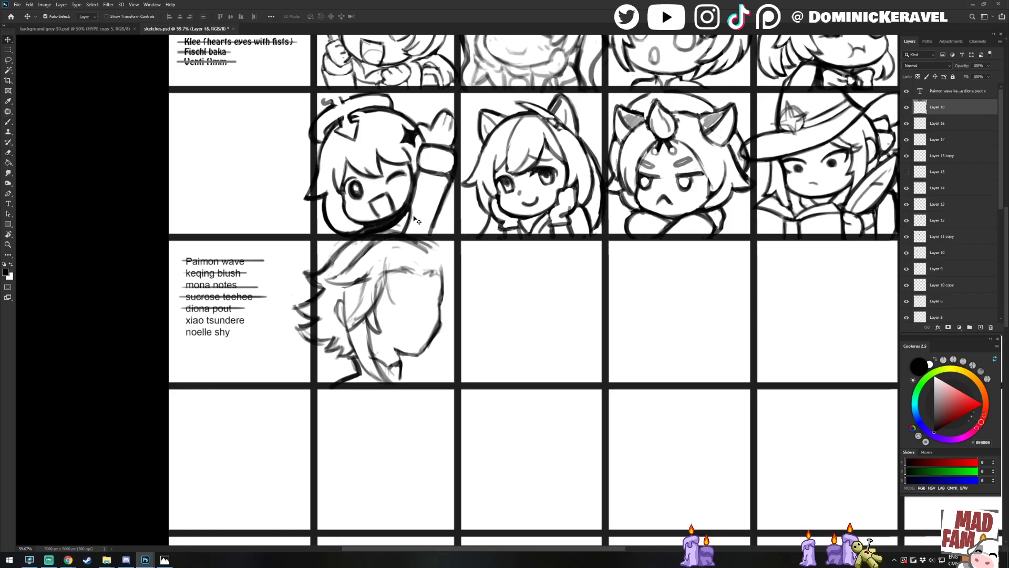
key("b")
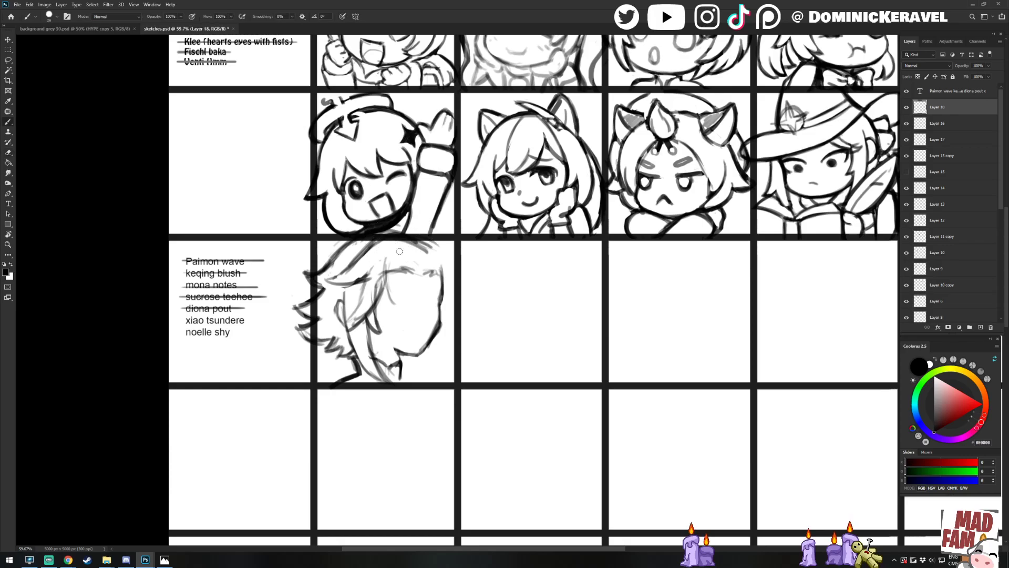
key("v")
mouse_move(418, 242)
left_mouse_down()
mouse_move(450, 260)
mouse_move(452, 276)
mouse_move(404, 256)
mouse_move(427, 290)
mouse_move(377, 282)
left_mouse_up()
key("e")
key("b")
key("v")
key("b")
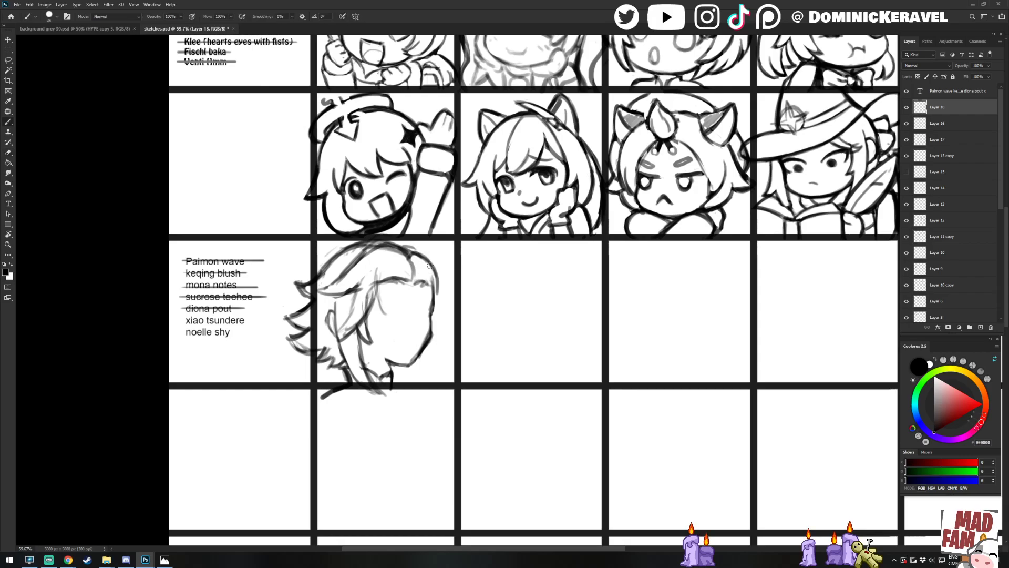
Draw the outer hair contour curving from the parting down the far side of the face
left_click_drag(430, 266, 437, 334)
left_click_drag(441, 316, 434, 339)
mouse_move(436, 282)
left_mouse_down()
mouse_move(442, 322)
mouse_move(437, 289)
left_mouse_up()
key("e")
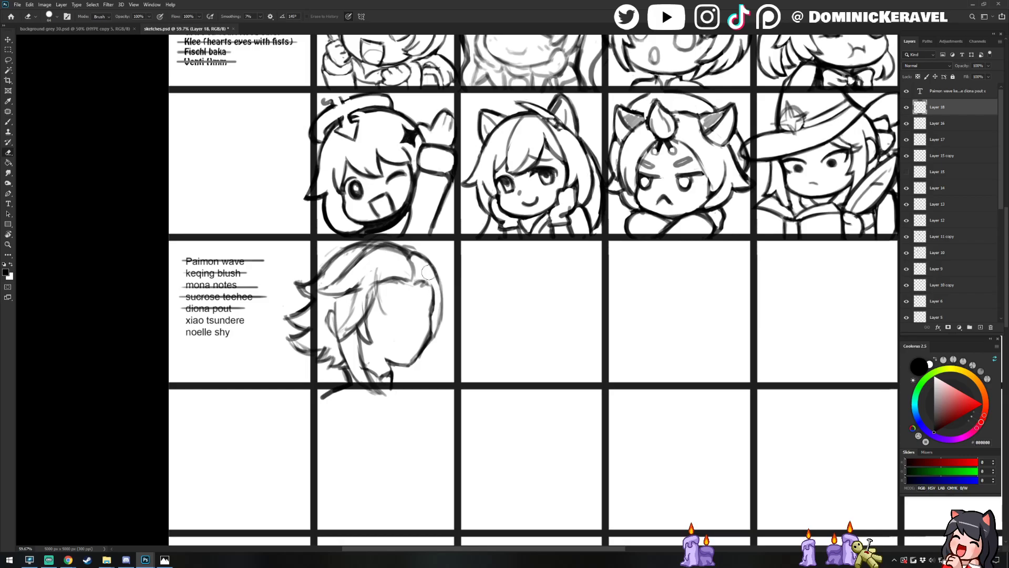
key("b")
left_click_drag(441, 332, 433, 288)
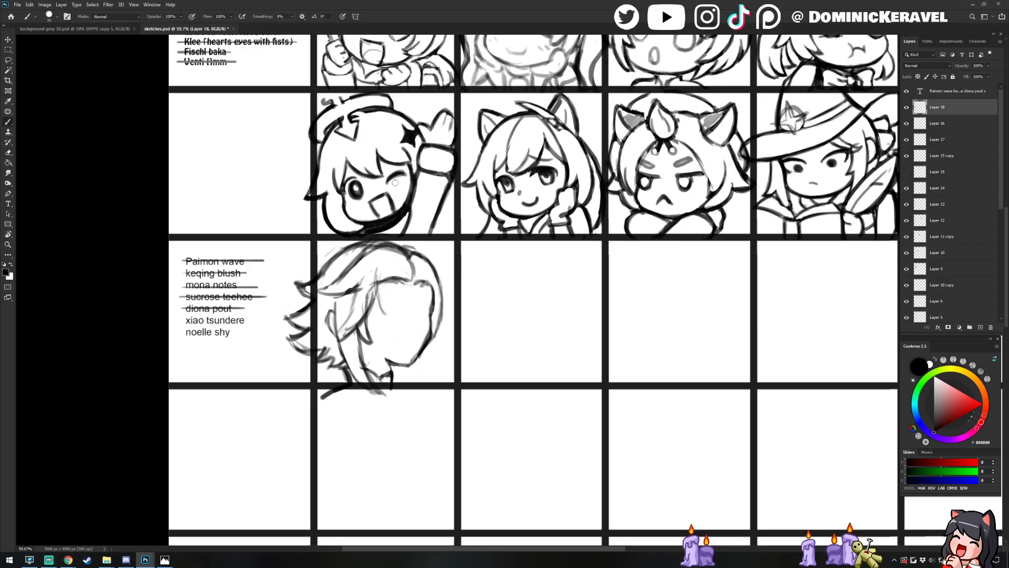
Erase the doubled lines along the crown, redraw the outline cleanly, and add a curved ahoge on top
key("e")
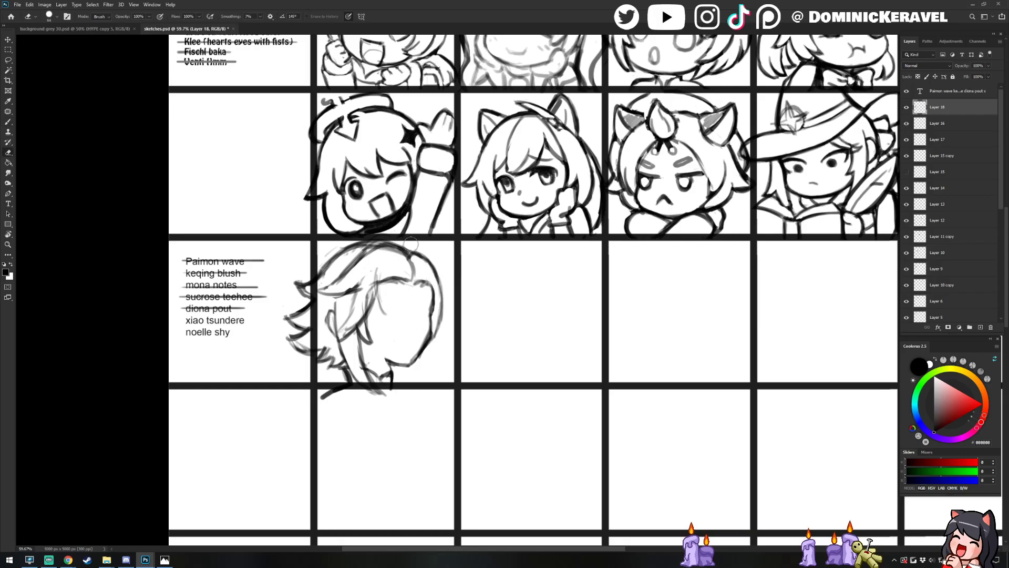
mouse_move(390, 236)
left_mouse_down()
mouse_move(363, 237)
mouse_move(373, 235)
left_mouse_up()
key("b")
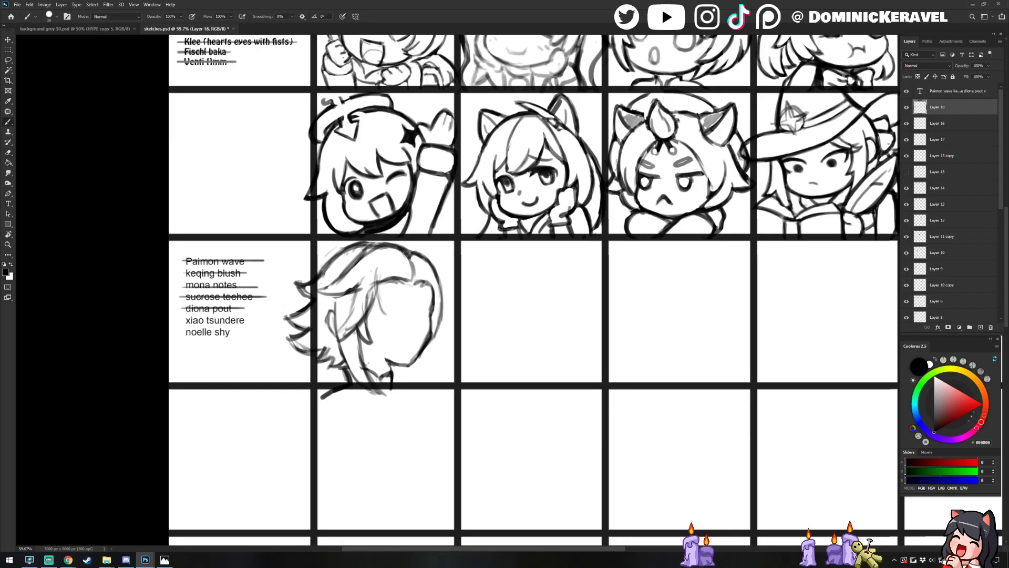
key("e")
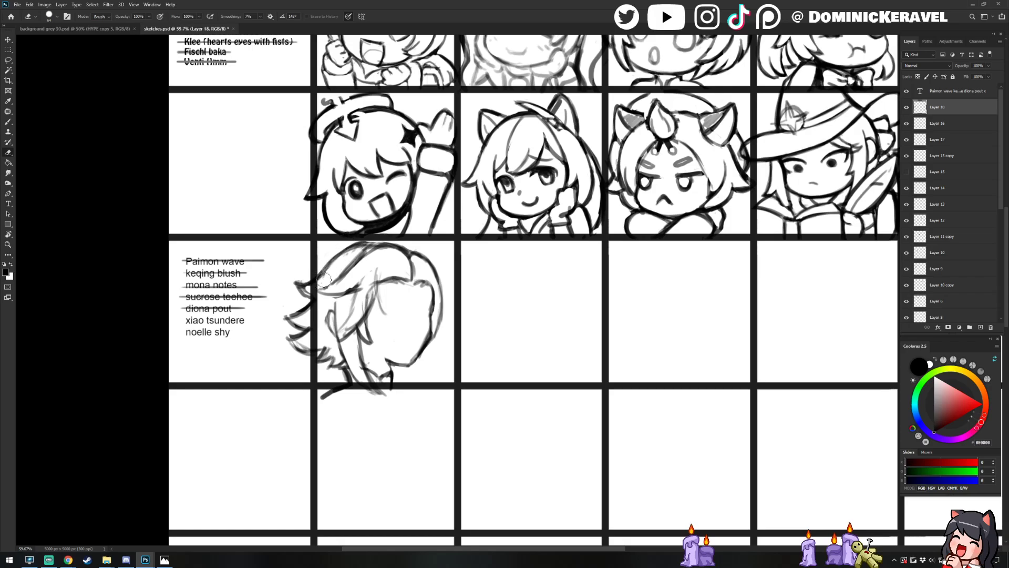
key("b")
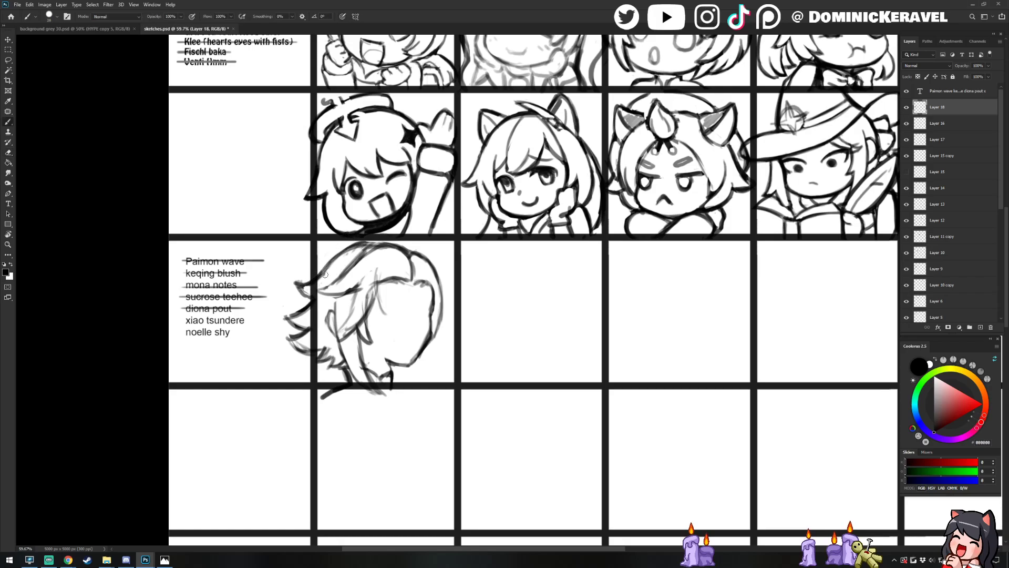
key("e")
mouse_move(343, 260)
left_mouse_down()
mouse_move(395, 245)
mouse_move(408, 262)
mouse_move(374, 253)
left_mouse_up()
key("b")
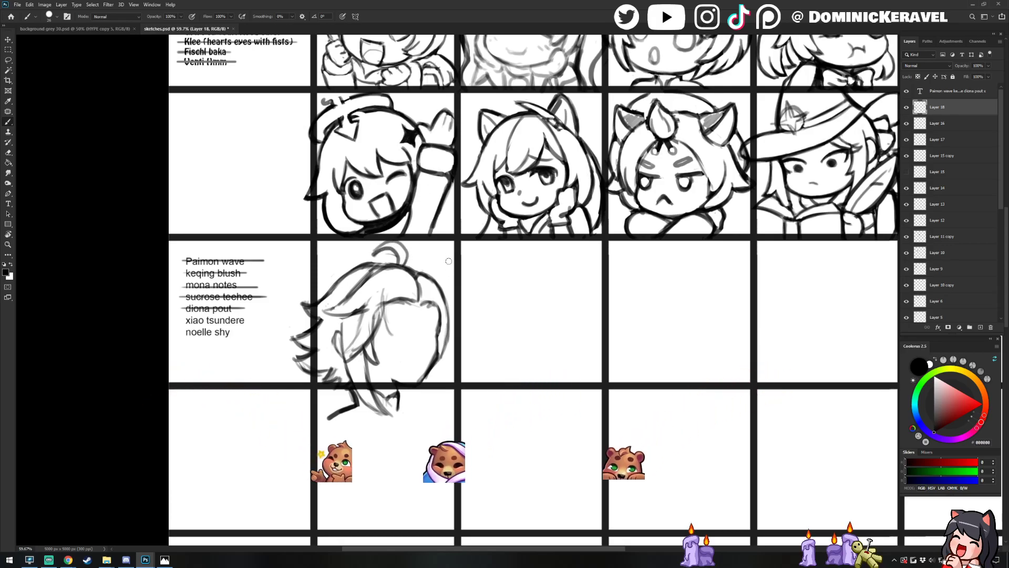
Reposition the head sketch so that the ahoge and face fit inside the grid cell
key("v")
left_click_drag(413, 276, 417, 274)
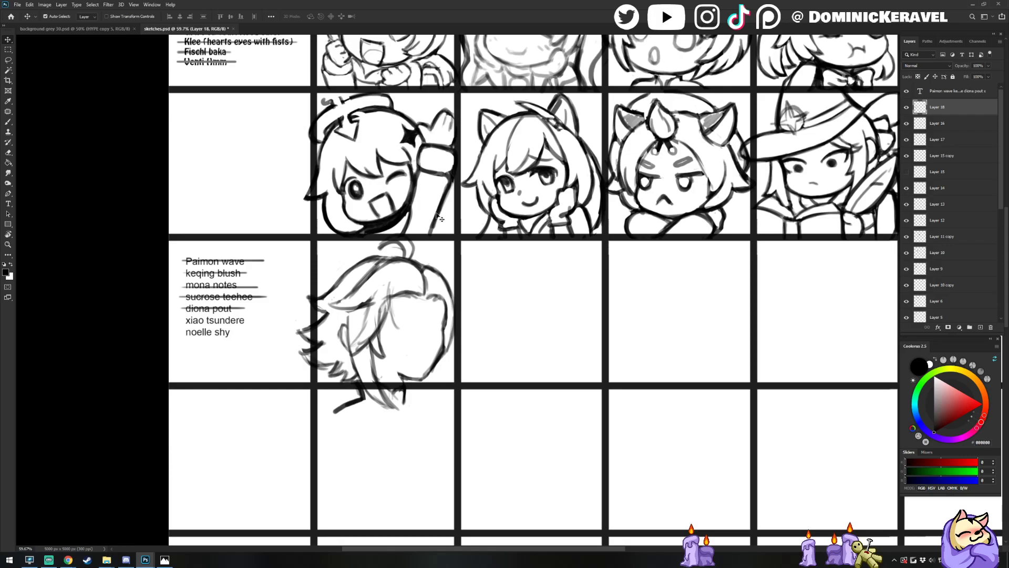
key("b")
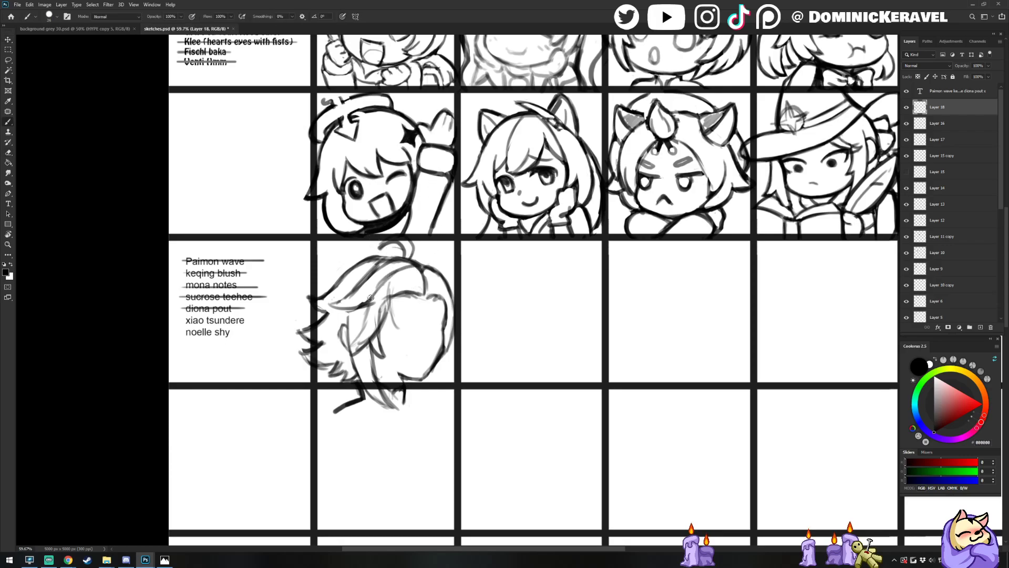
Redraw the swept fringe strands from the parting down to the ear with darker strokes, undoing one misplaced stroke
key("e")
key("b")
key("e")
key("b")
left_click_drag(376, 296, 351, 335)
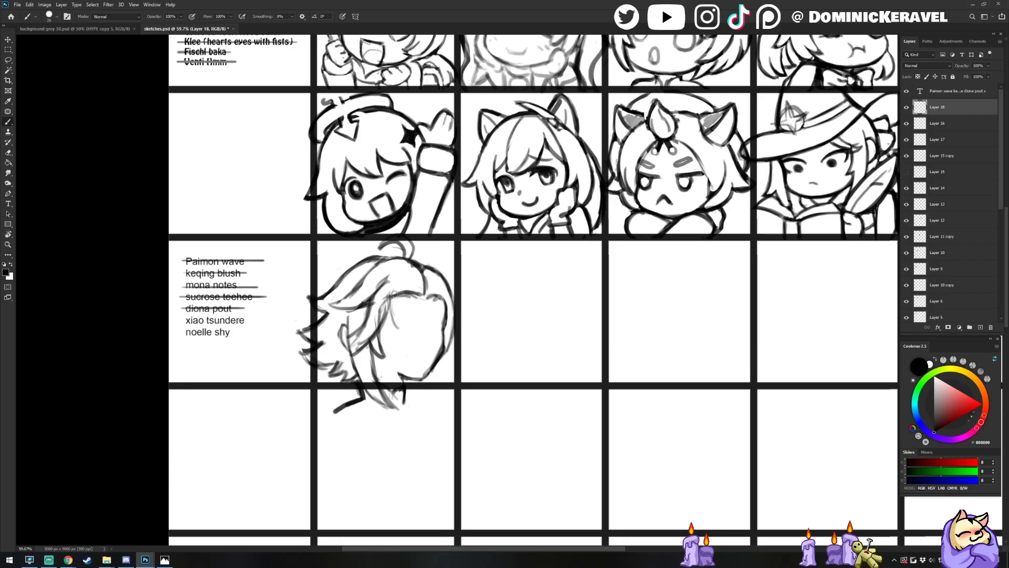
key("e")
key("b")
mouse_move(390, 286)
left_mouse_down()
mouse_move(405, 325)
mouse_move(358, 351)
left_mouse_up()
key("ctrl+z")
mouse_move(373, 299)
left_mouse_down()
mouse_move(348, 336)
mouse_move(386, 310)
mouse_move(353, 344)
left_mouse_up()
left_click_drag(381, 320, 347, 347)
Darken the long sidelock from in front of the ear down to the neck and tidy its edges
key("e")
key("b")
mouse_move(353, 313)
left_mouse_down()
mouse_move(350, 341)
mouse_move(355, 311)
mouse_move(363, 387)
mouse_move(364, 343)
mouse_move(341, 312)
mouse_move(357, 378)
mouse_move(354, 368)
mouse_move(375, 391)
left_mouse_up()
key("e")
key("b")
key("e")
key("b")
mouse_move(353, 345)
left_mouse_down()
mouse_move(377, 392)
mouse_move(380, 381)
left_mouse_up()
key("e")
key("b")
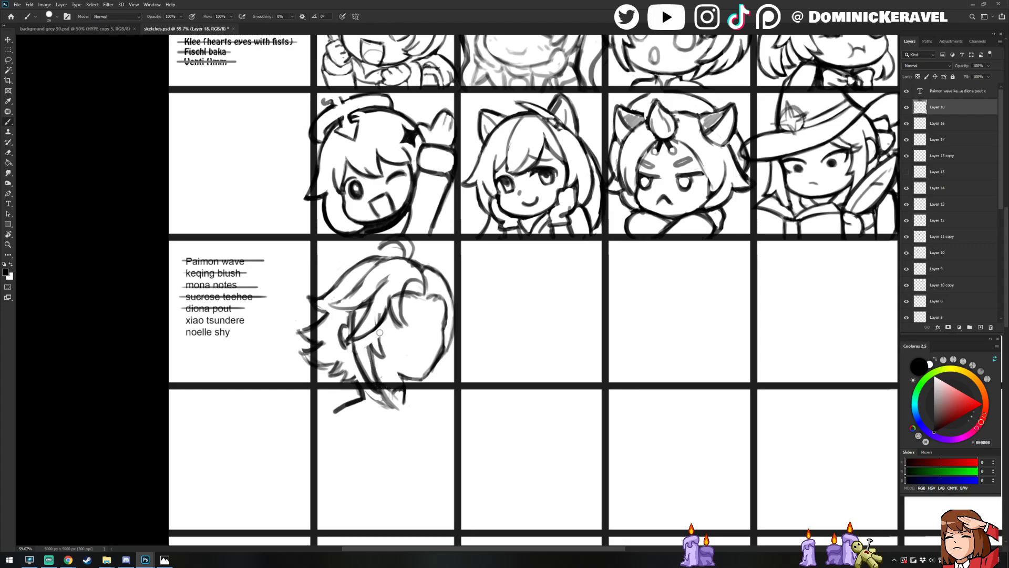
Erase the overlapping lines where the fringe meets the inner edge of the sidelock
key("e")
left_click_drag(376, 338, 384, 365)
key("b")
key("e")
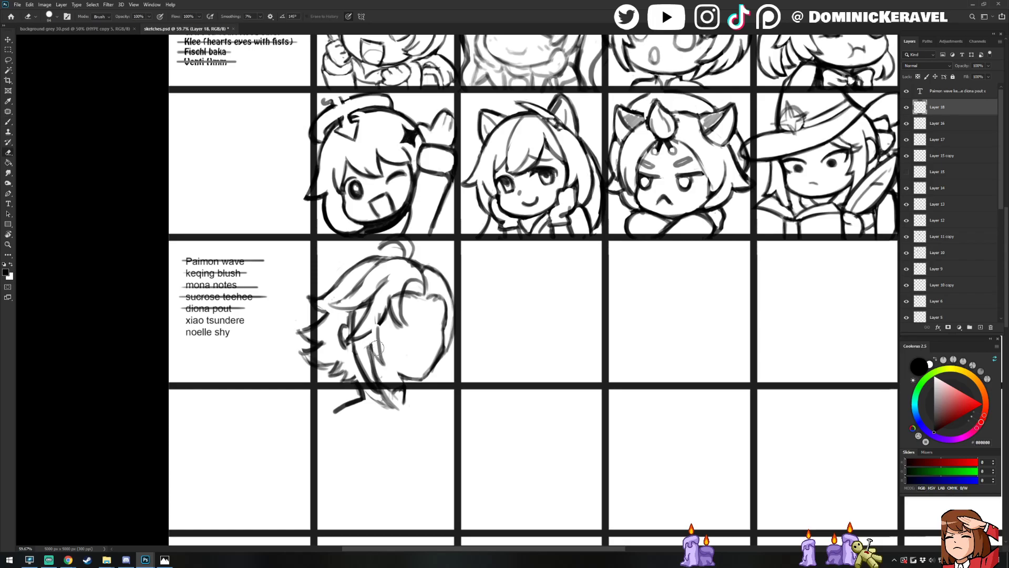
key("b")
key("v")
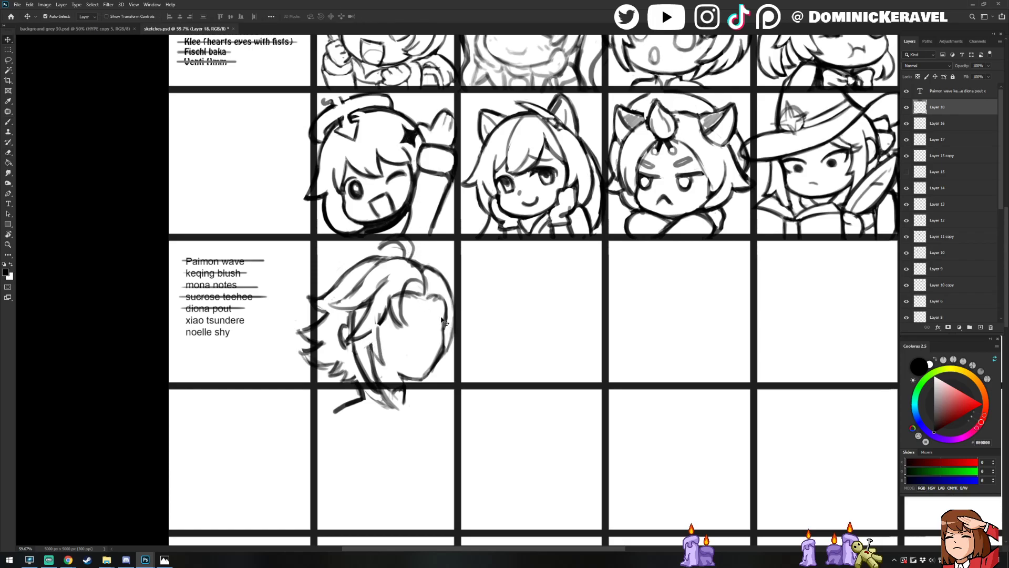
key("e")
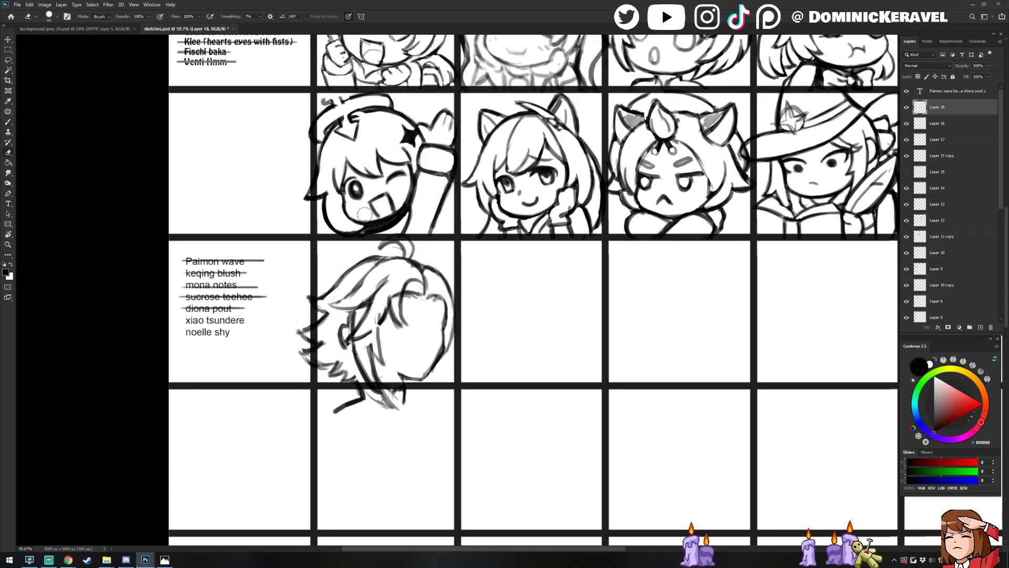
key("b")
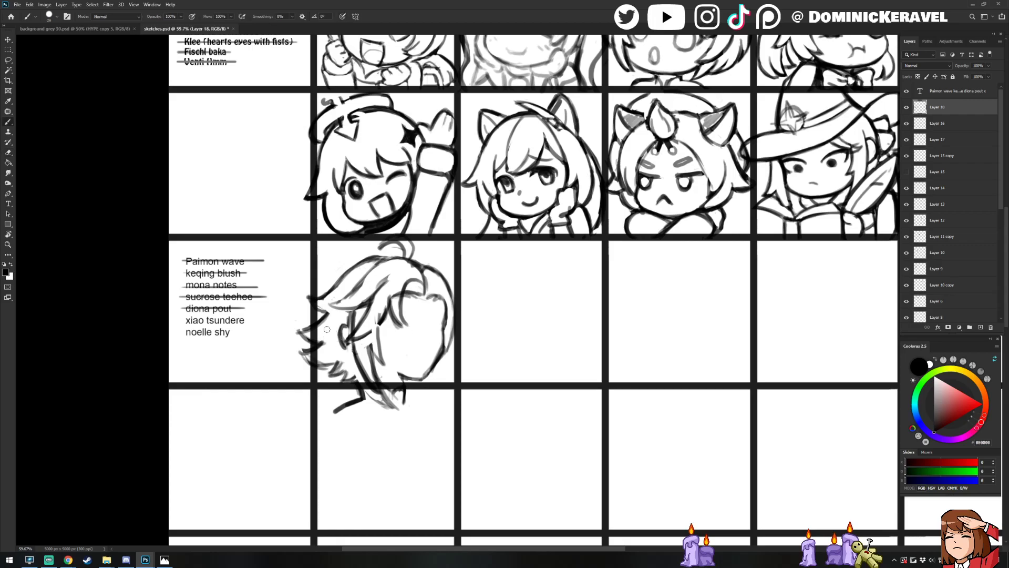
Lasso the back hair spikes, move them closer to the head, and redraw and clean up their tips
key("l")
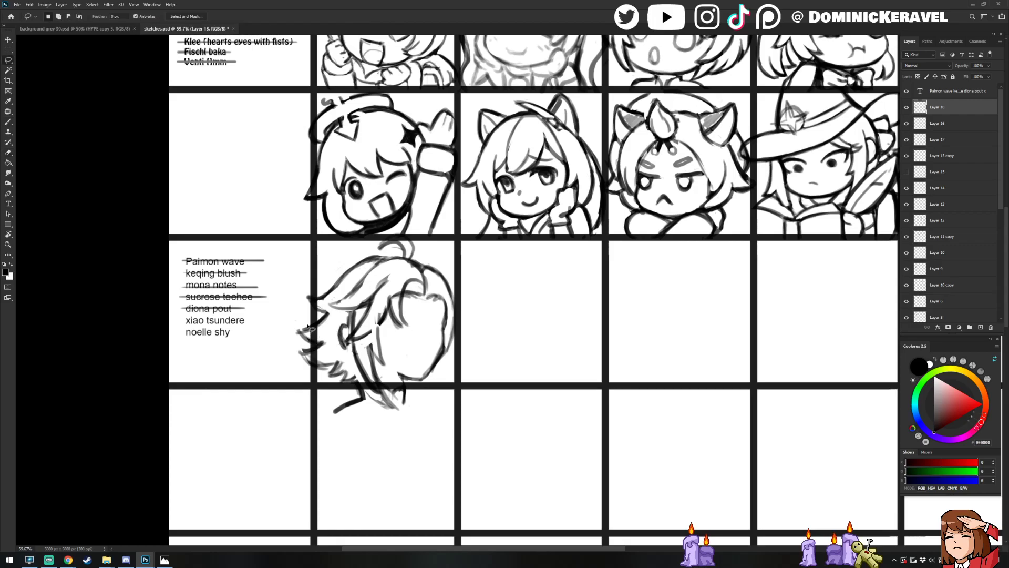
mouse_move(317, 339)
left_mouse_down()
mouse_move(327, 360)
mouse_move(307, 332)
mouse_move(311, 351)
left_mouse_up()
key("ctrl+d")
key("b")
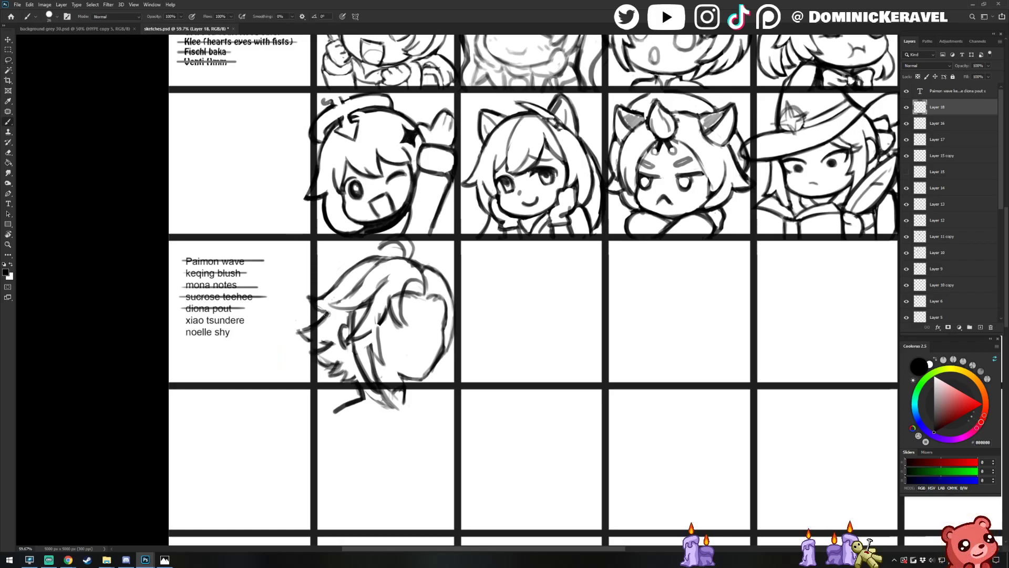
mouse_move(326, 315)
left_mouse_down()
mouse_move(306, 334)
mouse_move(331, 343)
mouse_move(299, 335)
left_mouse_up()
key("e")
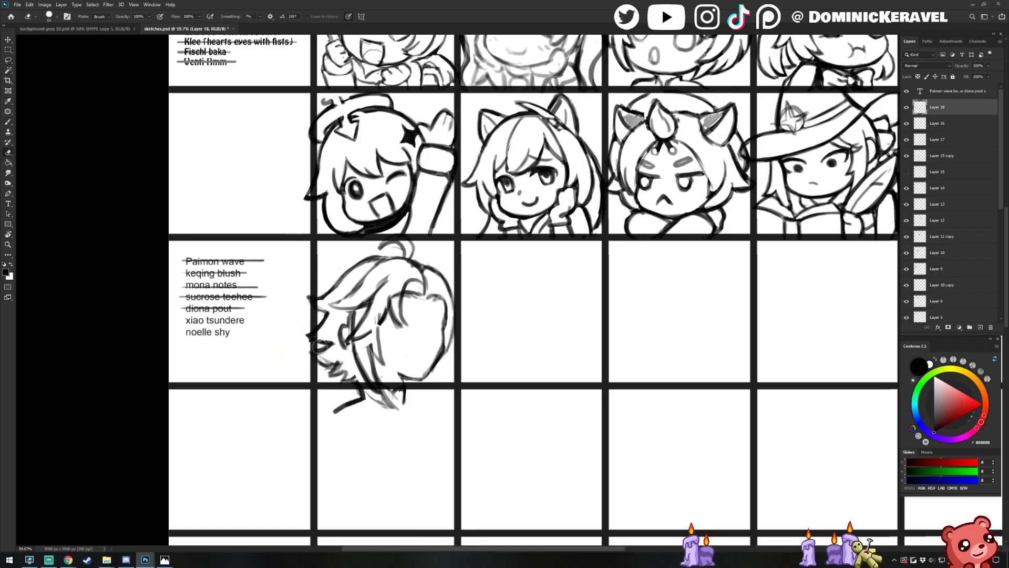
key("b")
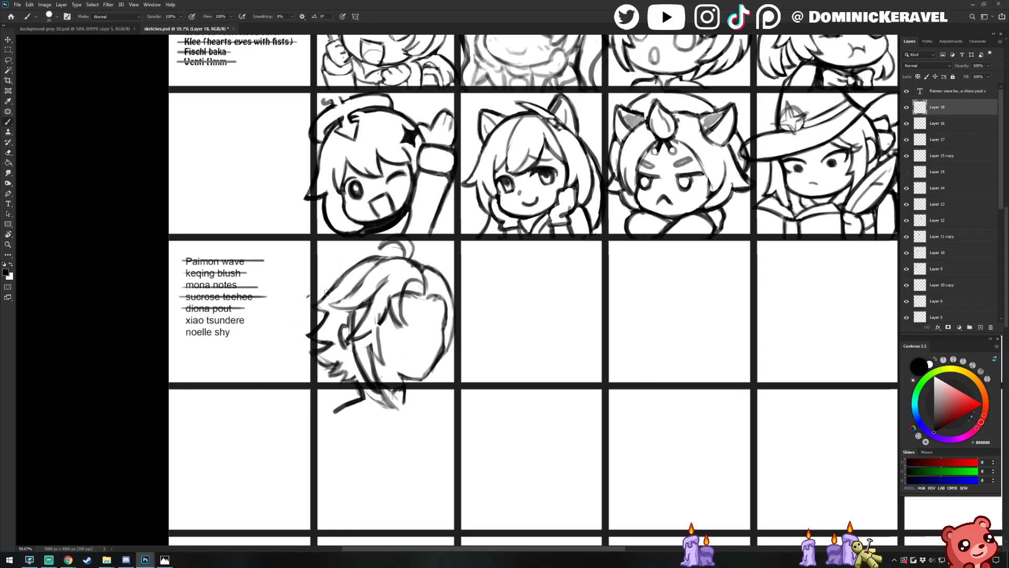
Redraw the upper back hair spike closer to the head and erase its leftover tip
mouse_move(327, 292)
left_mouse_down()
mouse_move(312, 310)
mouse_move(328, 315)
mouse_move(312, 311)
left_mouse_up()
key("e")
key("b")
left_click_drag(314, 312, 328, 315)
key("e")
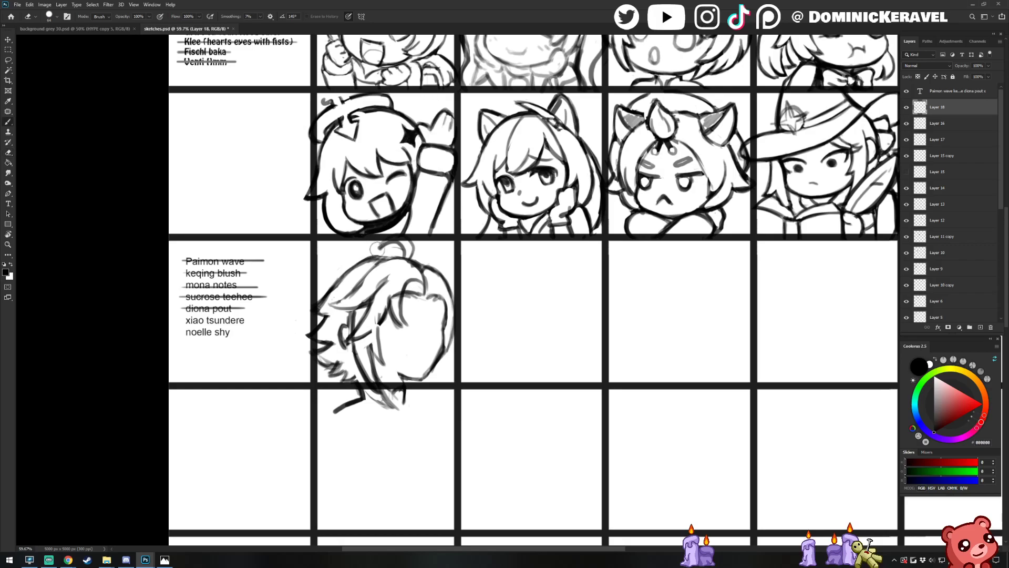
key("b")
key("v")
Reshape the pointed front fringe strand below the parting with eraser and brush
key("e")
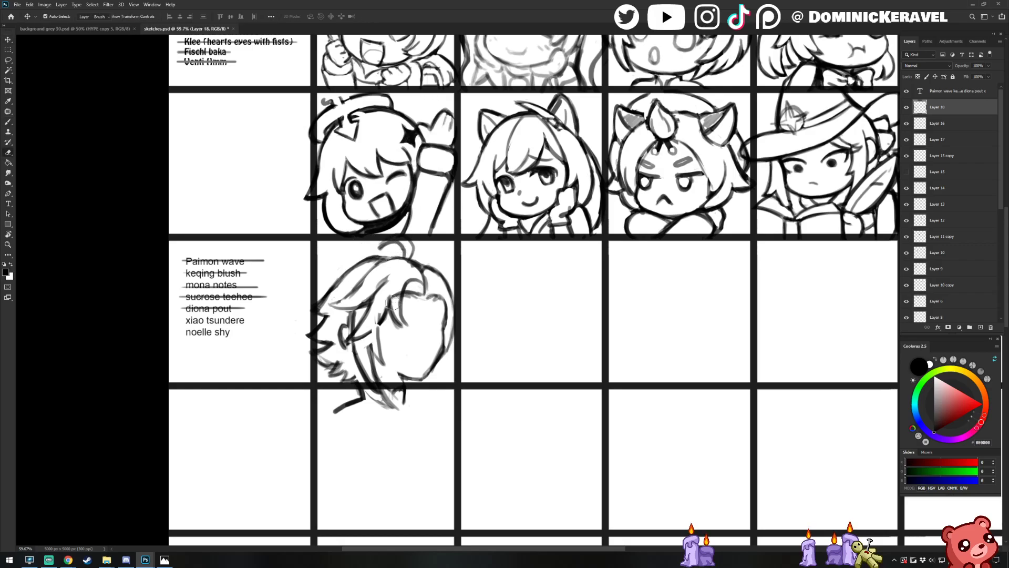
left_click_drag(397, 284, 400, 311)
key("b")
key("e")
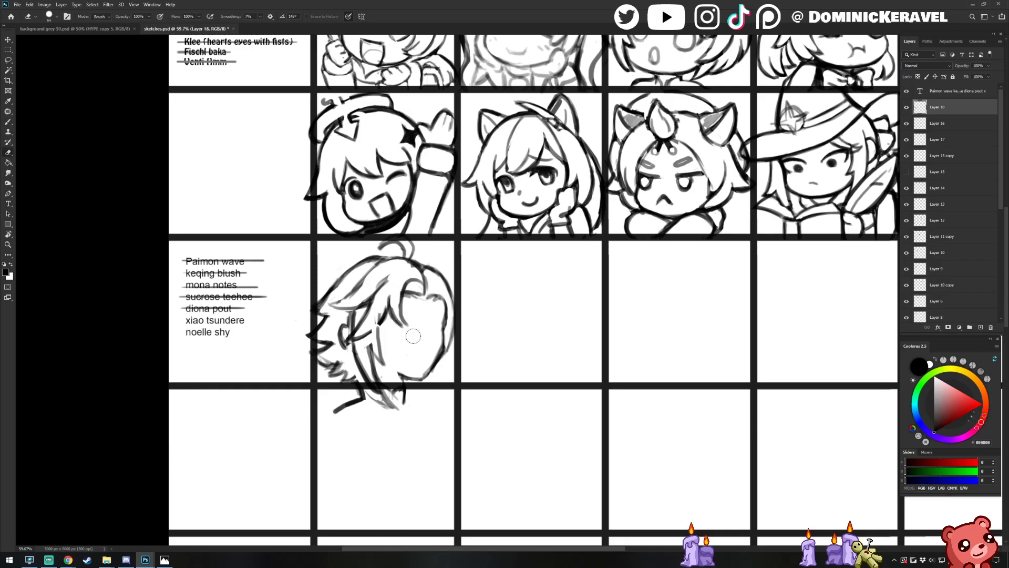
key("b")
mouse_move(390, 289)
left_mouse_down()
mouse_move(419, 339)
mouse_move(409, 326)
left_mouse_up()
key("e")
key("b")
key("e")
key("b")
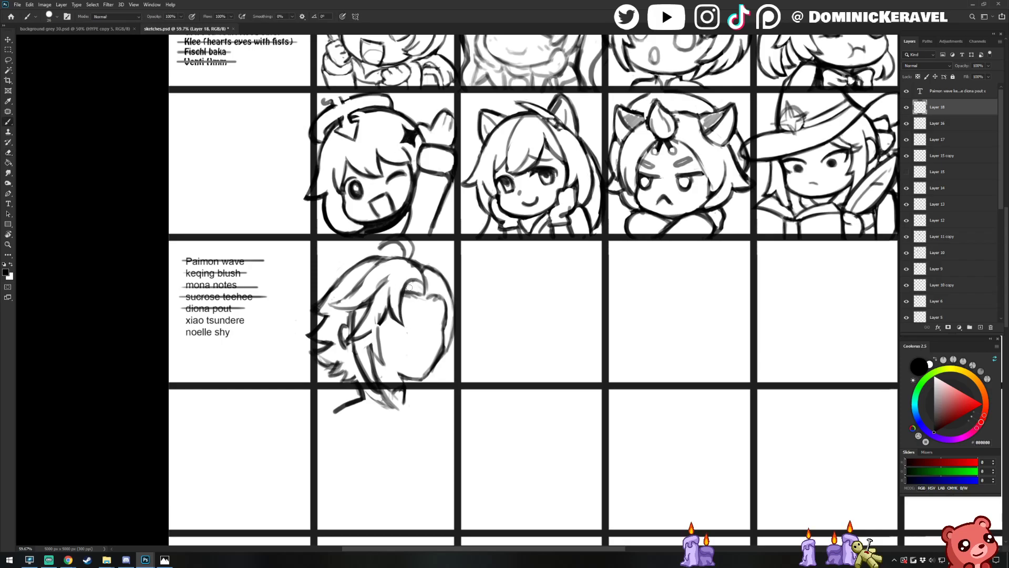
Redraw the pointed fringe strand hanging from the parting over the forehead and clean up its edges
mouse_move(408, 288)
left_mouse_down()
mouse_move(419, 333)
mouse_move(401, 301)
mouse_move(419, 332)
mouse_move(391, 309)
mouse_move(410, 327)
left_mouse_up()
key("e")
key("b")
key("e")
key("b")
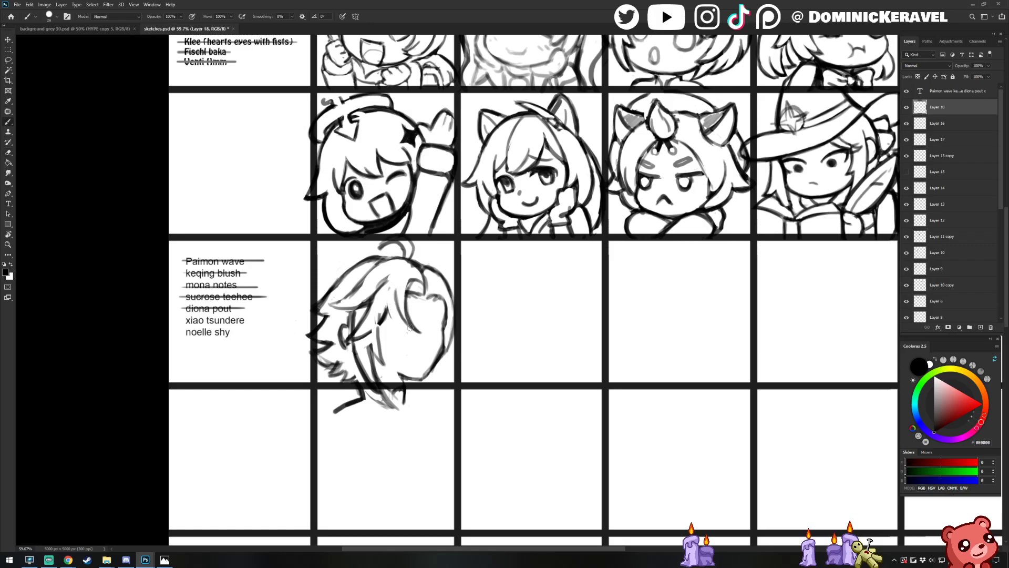
key("e")
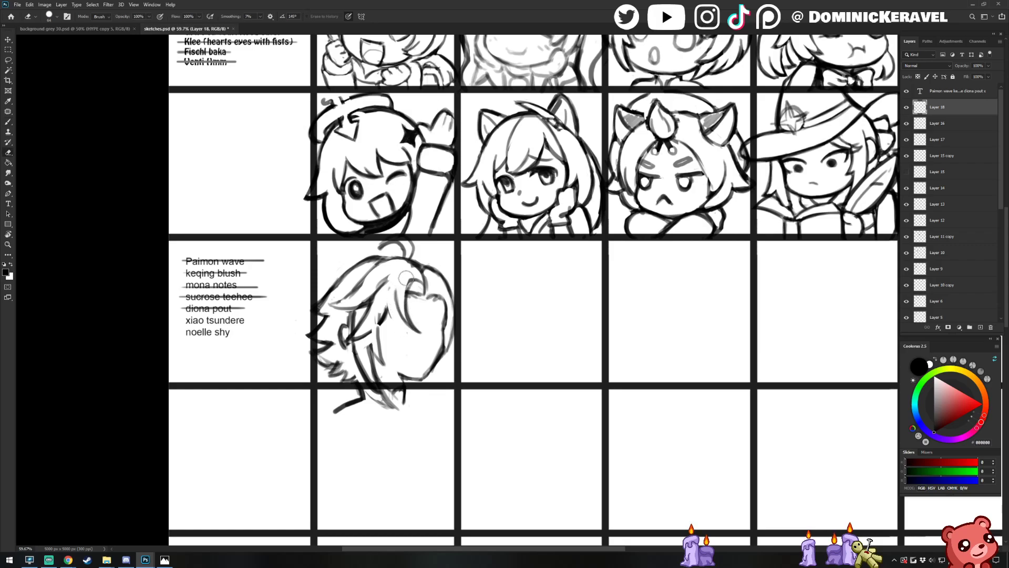
key("b")
Redraw the long fringe strands sweeping from the parting down to the ear and erase the overlapping lines
left_click_drag(394, 289, 365, 335)
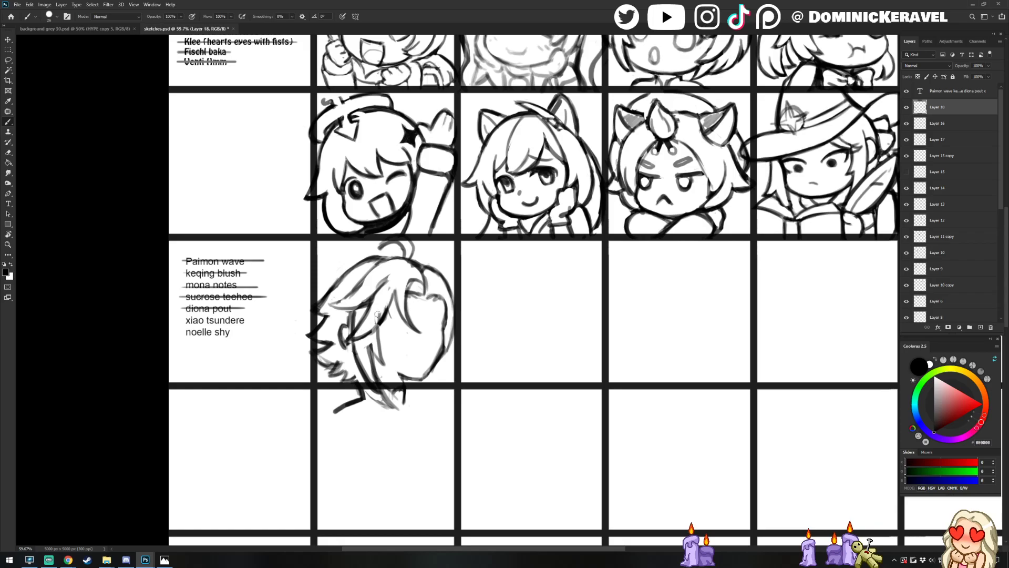
key("e")
key("b")
mouse_move(413, 266)
left_mouse_down()
mouse_move(380, 287)
mouse_move(389, 269)
mouse_move(374, 288)
mouse_move(411, 272)
mouse_move(375, 304)
mouse_move(413, 263)
mouse_move(384, 276)
mouse_move(368, 302)
left_mouse_up()
key("e")
key("b")
key("e")
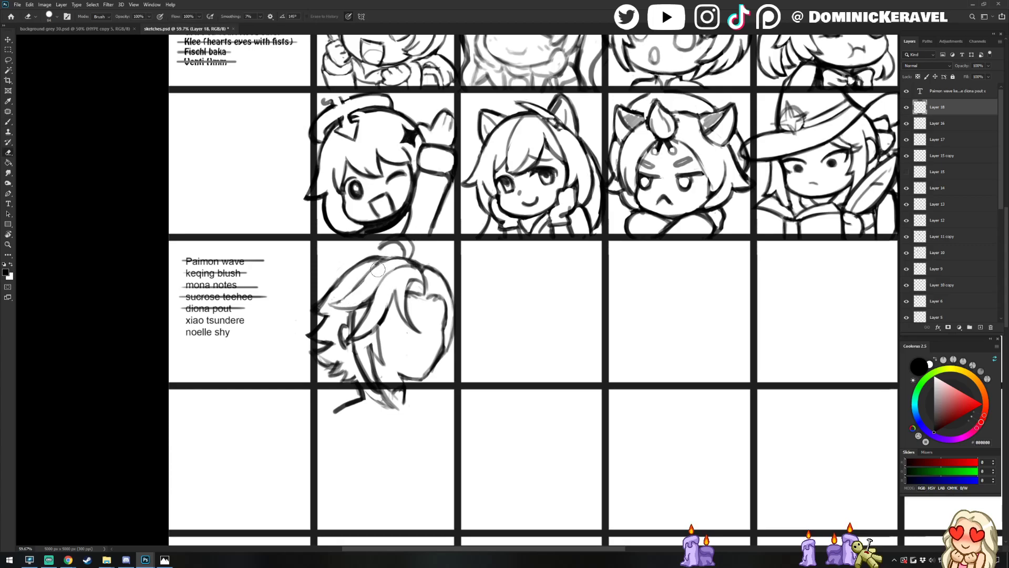
Clean up and redefine the swept hair strand on the upper back part of the head
key("b")
key("e")
left_click_drag(390, 261, 359, 295)
key("b")
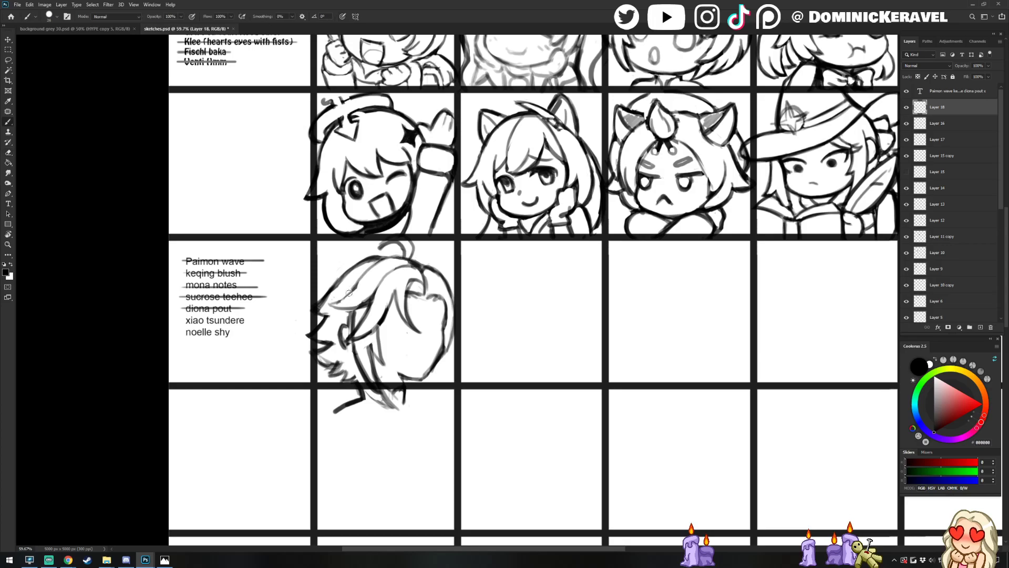
key("e")
key("b")
key("e")
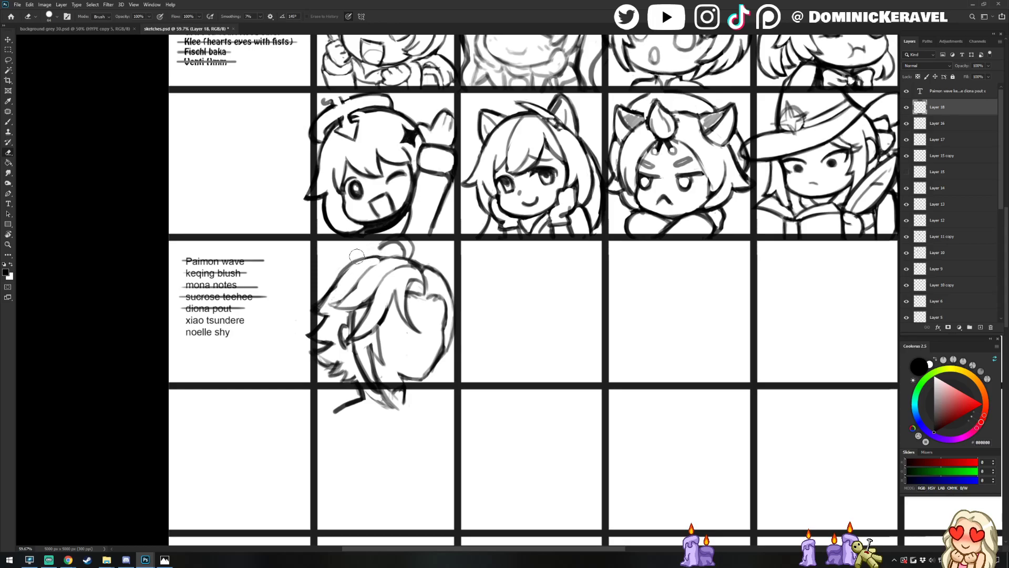
key("b")
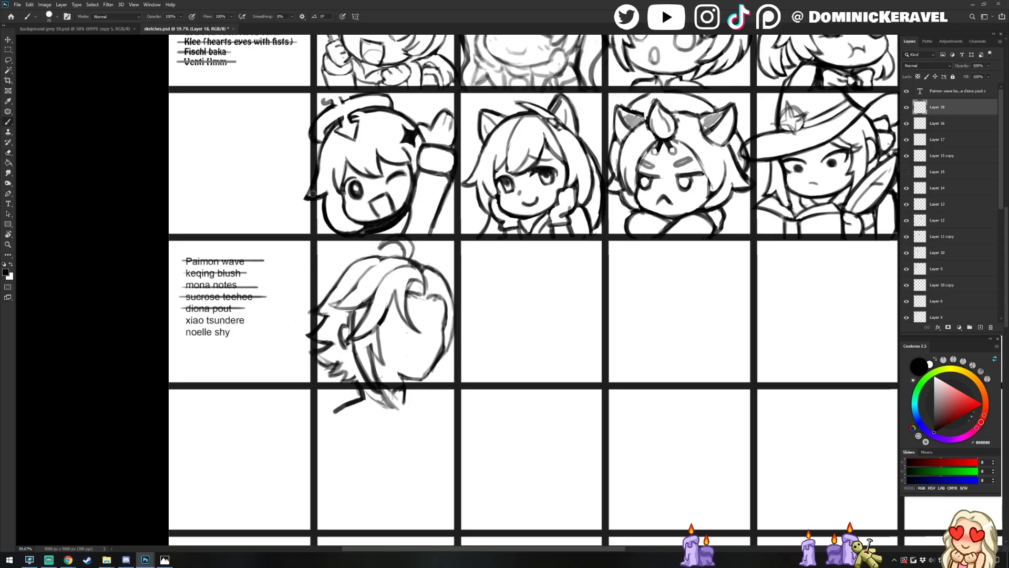
Extend the upper back hair lock outward into a longer pointed spike and clean up its lines
mouse_move(345, 275)
left_mouse_down()
mouse_move(303, 308)
mouse_move(329, 317)
mouse_move(317, 310)
mouse_move(328, 316)
mouse_move(309, 329)
left_mouse_up()
key("e")
key("b")
key("e")
key("b")
key("e")
key("b")
key("e")
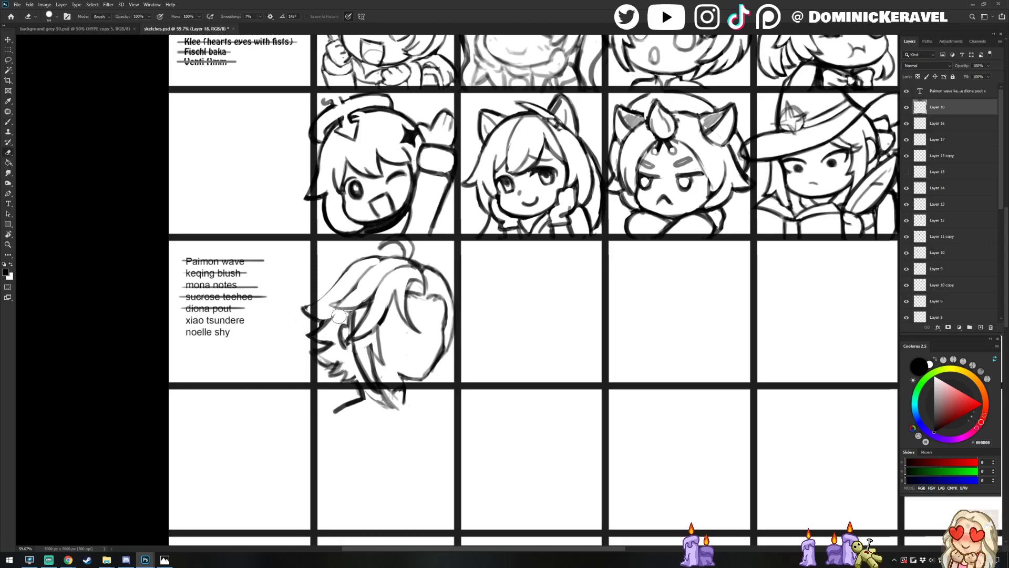
key("b")
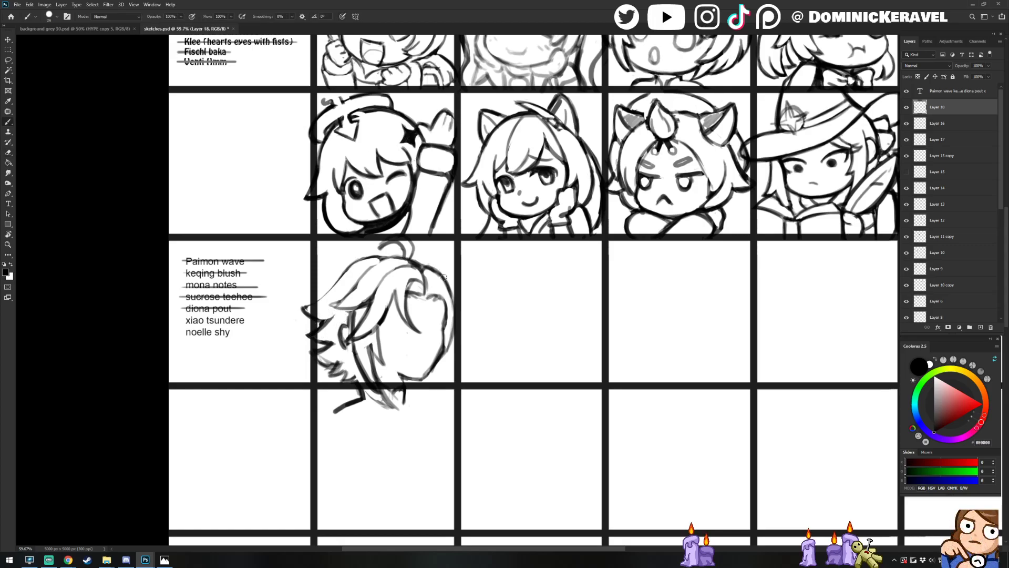
key("e")
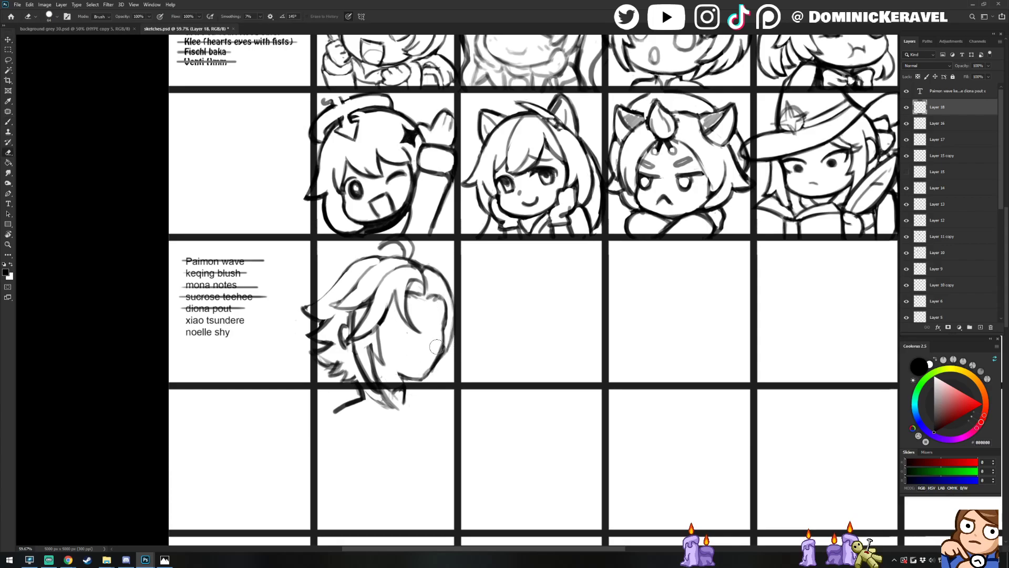
key("b")
left_click_drag(443, 335, 417, 378)
key("ctrl+z")
key("ctrl+z")
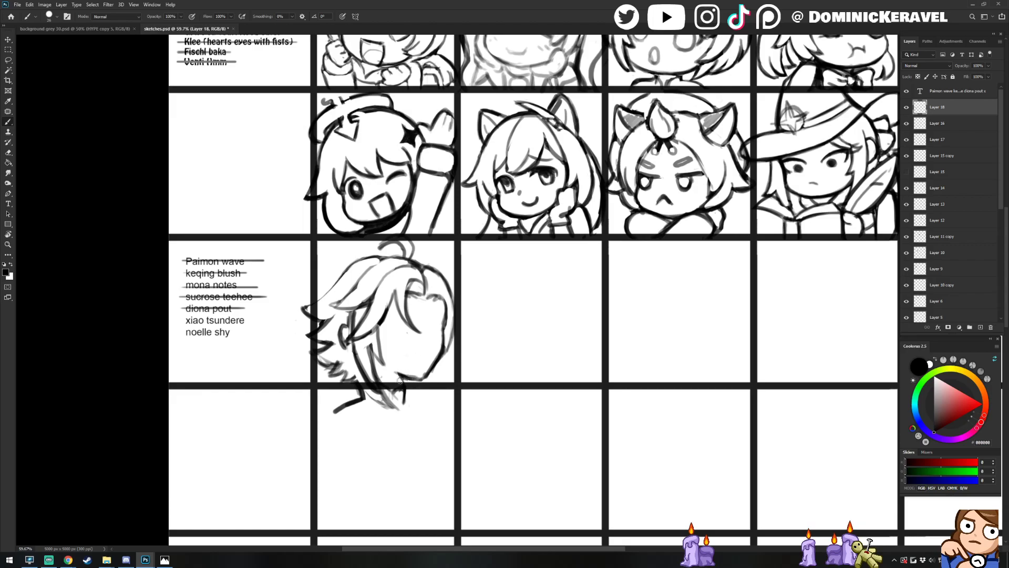
Sketch the far eye and nose inside the face outline and draw the near eye's upper lid
key("v")
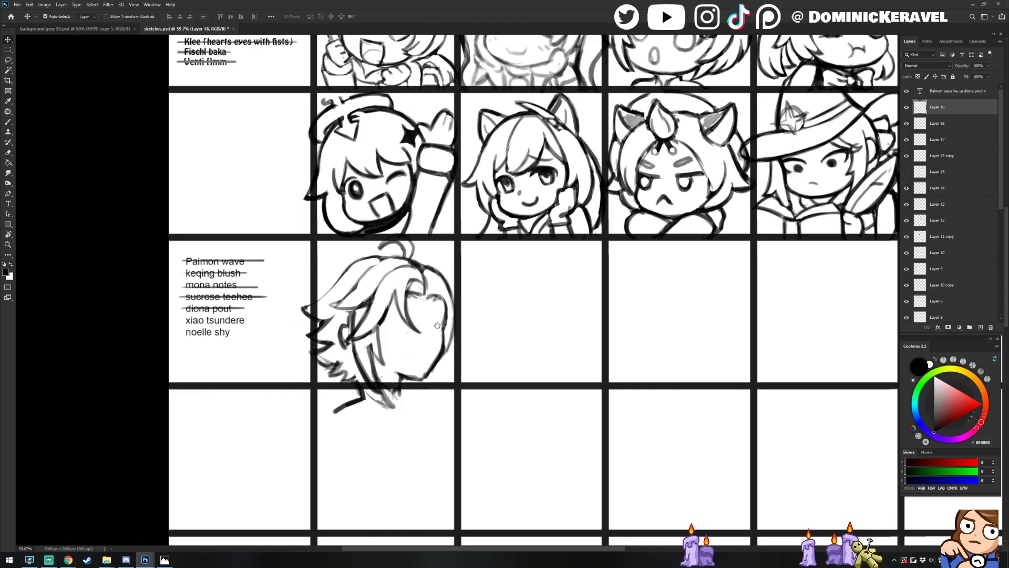
left_click_drag(438, 325, 432, 338)
key("b")
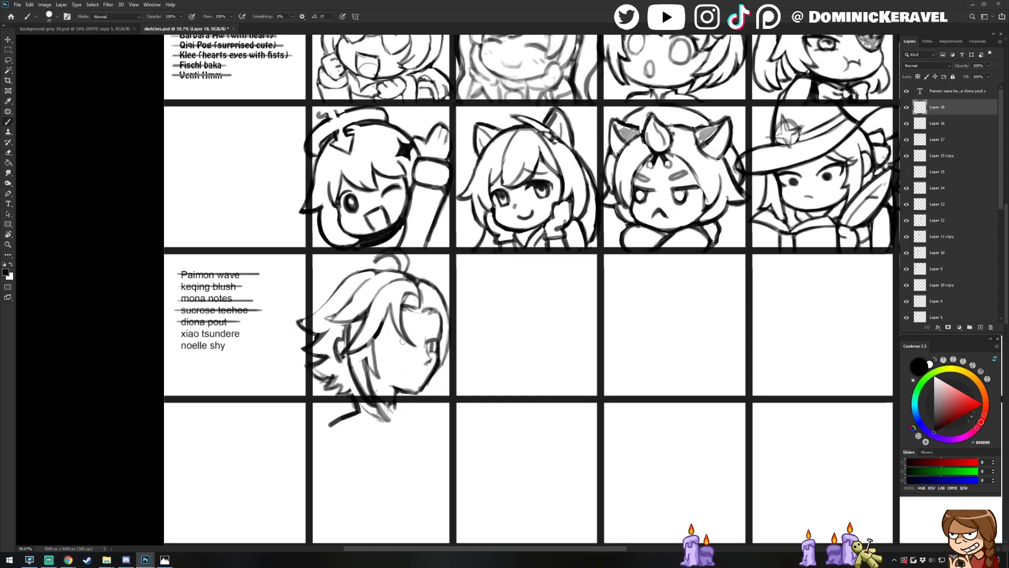
left_click_drag(403, 342, 379, 328)
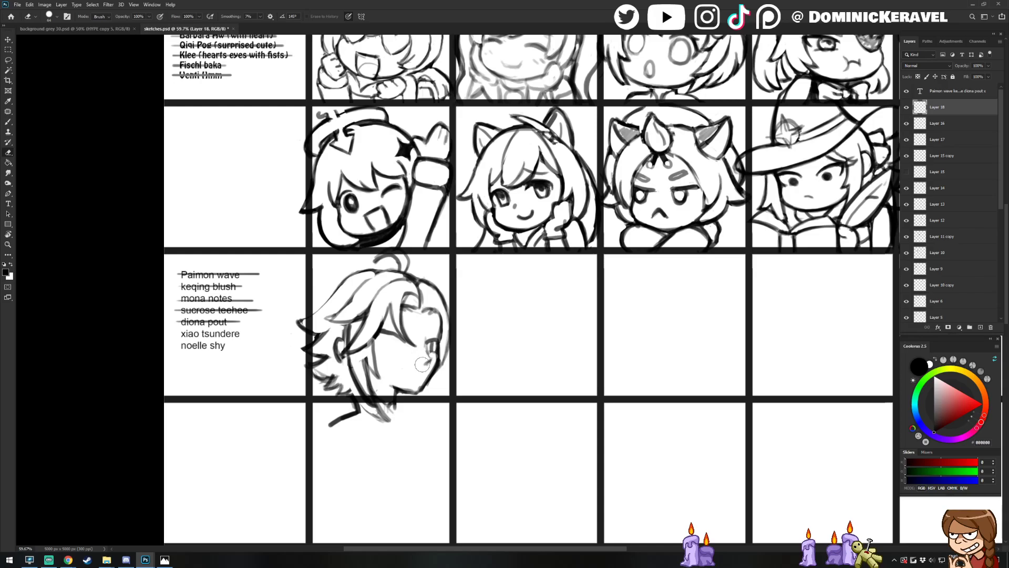
Erase the central fringe strand and redraw it as a longer point reaching down between the eyes
key("l")
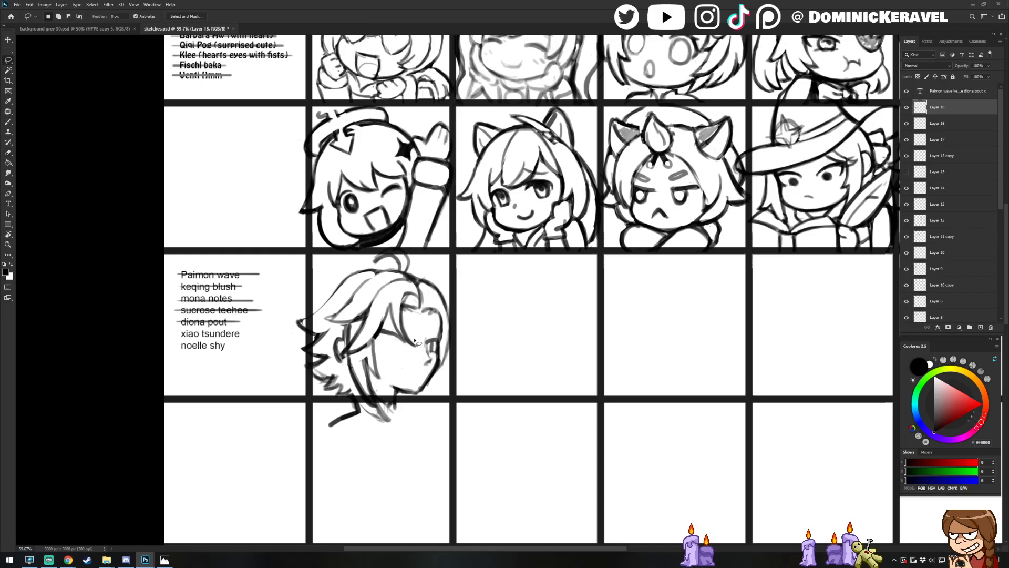
mouse_move(414, 341)
left_mouse_down()
mouse_move(422, 357)
mouse_move(392, 323)
mouse_move(405, 292)
mouse_move(420, 342)
left_mouse_up()
key("ctrl+d")
key("b")
key("e")
left_click_drag(404, 298, 418, 342)
key("b")
left_click_drag(398, 297, 409, 343)
key("e")
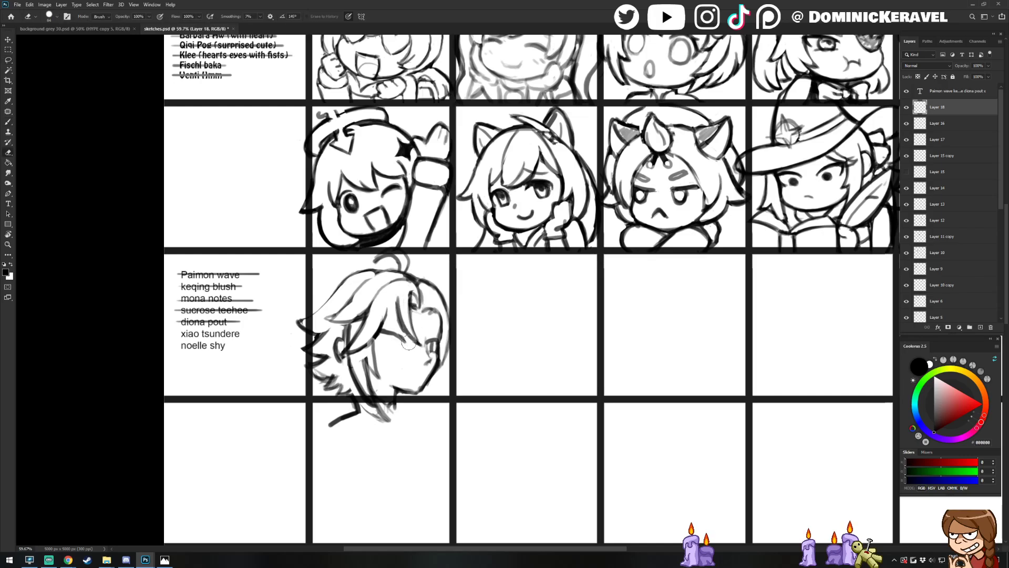
Draw the near eye's iris and lower lid and rework the nose line beside the far eye
key("b")
mouse_move(396, 299)
left_mouse_down()
mouse_move(380, 316)
mouse_move(395, 298)
mouse_move(382, 341)
mouse_move(433, 348)
mouse_move(428, 362)
mouse_move(422, 343)
mouse_move(427, 361)
left_mouse_up()
key("e")
key("b")
key("e")
key("b")
key("e")
key("b")
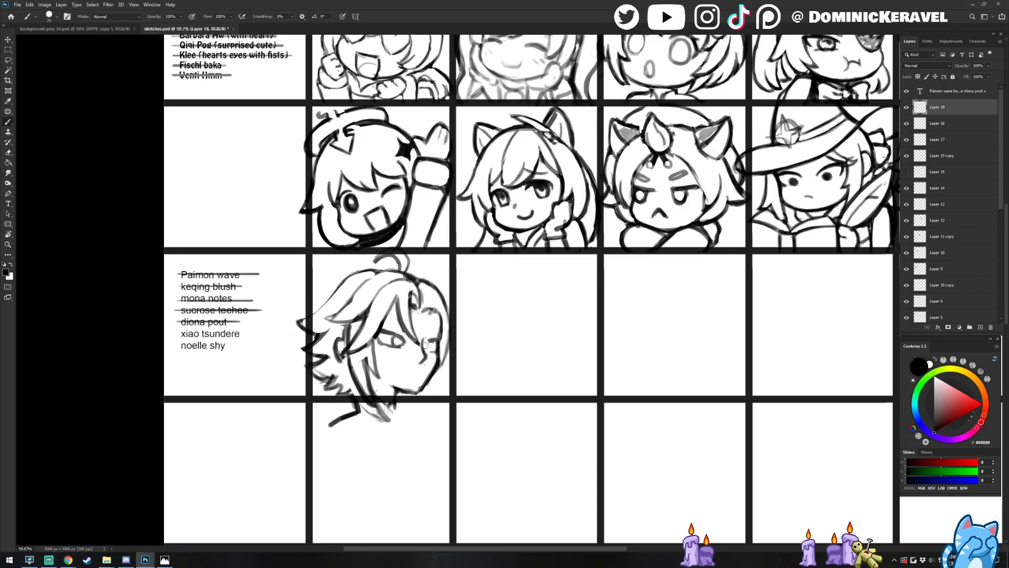
Erase the rough far eye and redraw it with a clean lid and iris
key("e")
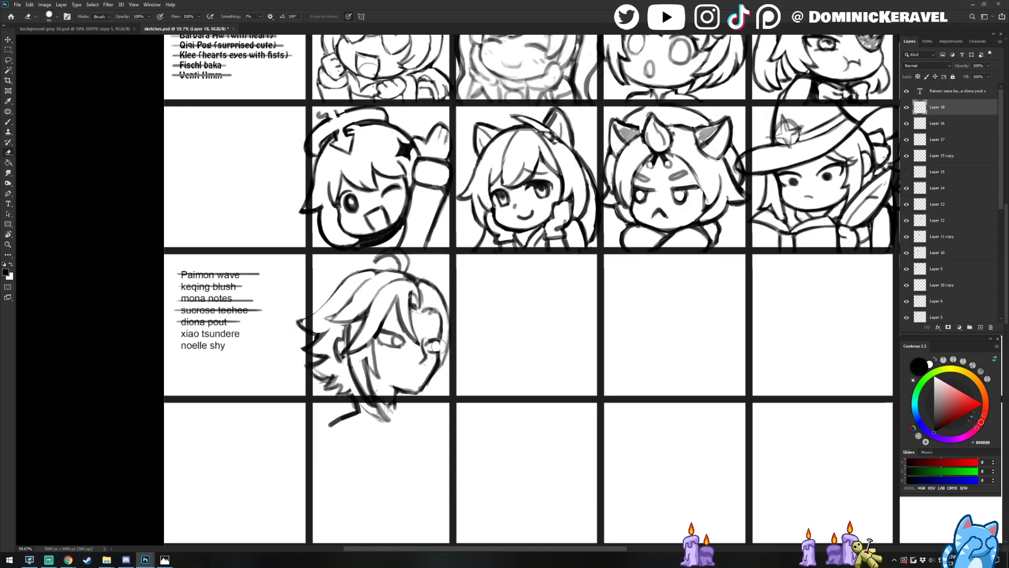
key("b")
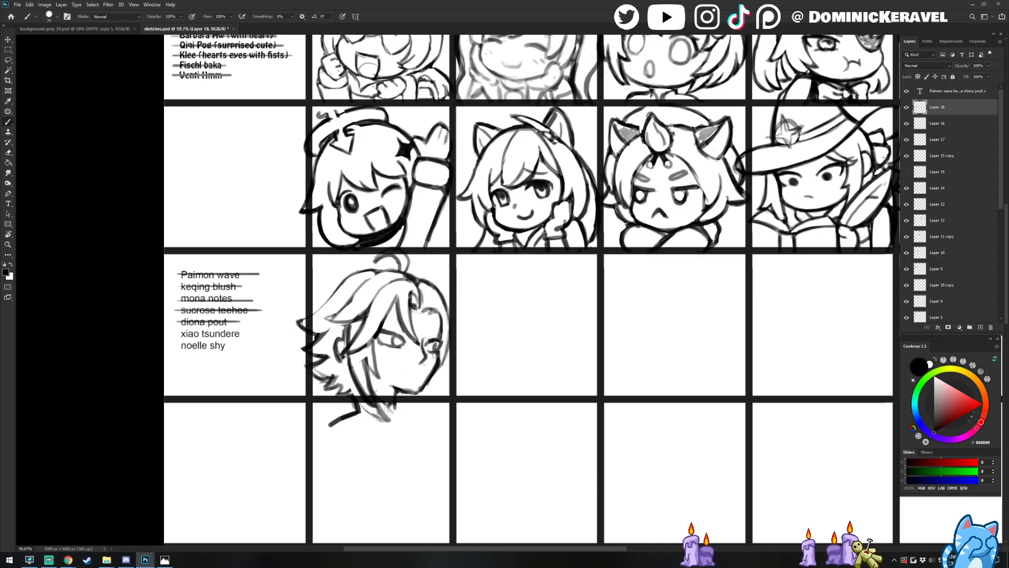
key("e")
key("b")
left_click_drag(435, 341, 440, 344)
key("e")
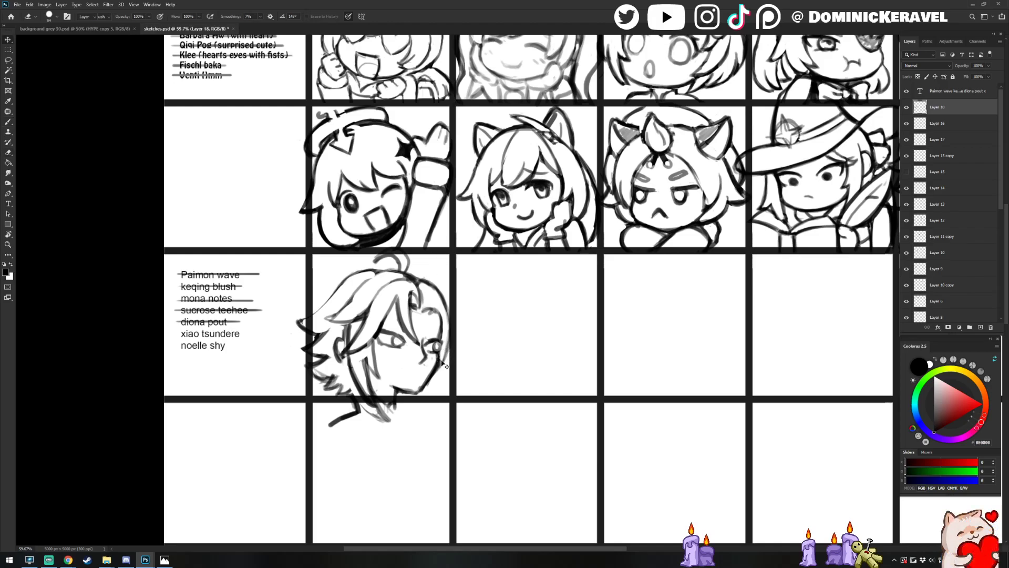
Reshape the far cheek and jaw outline with eraser and brush
left_click_drag(455, 275, 493, 249)
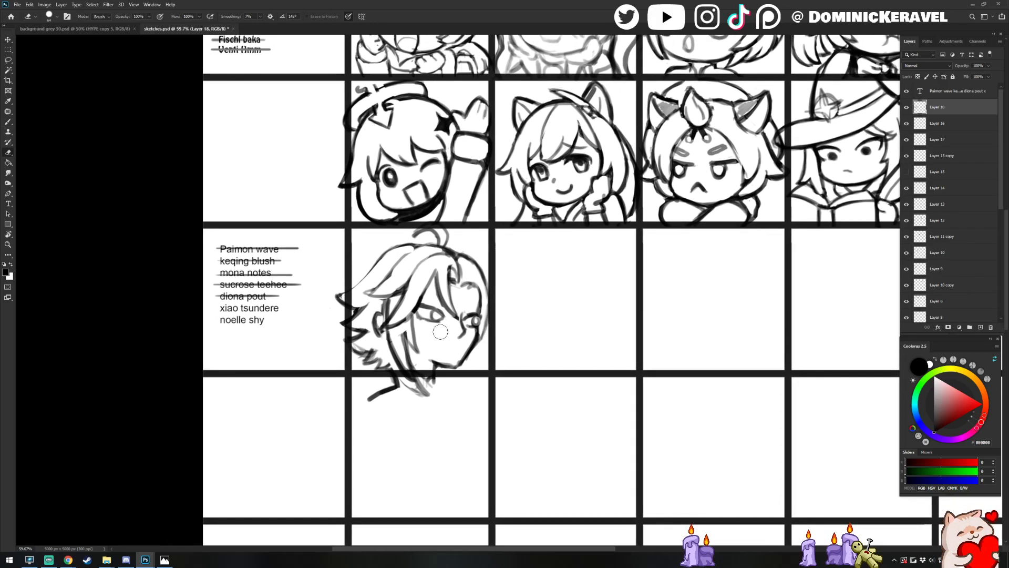
key("b")
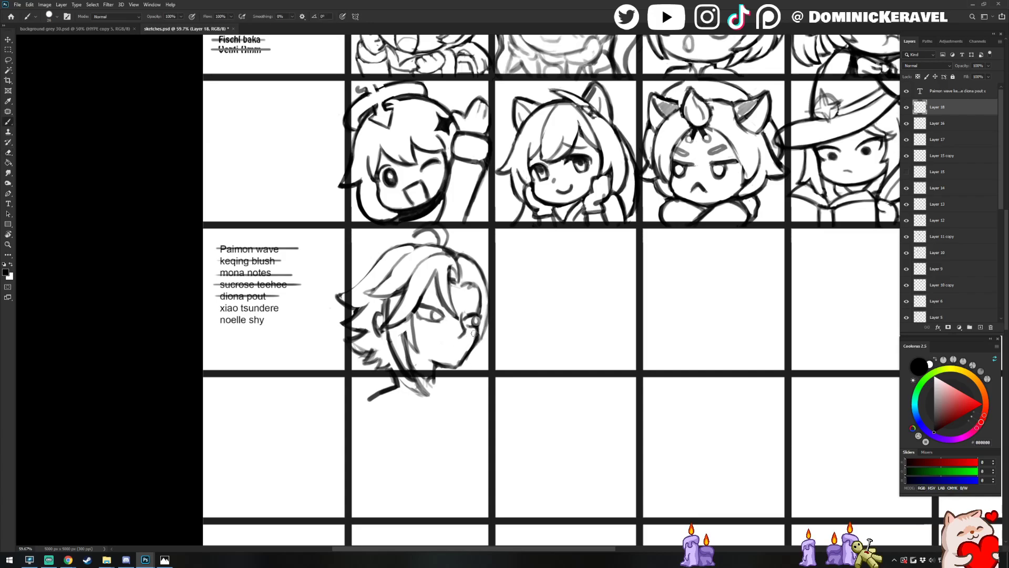
key("e")
mouse_move(476, 338)
left_mouse_down()
mouse_move(453, 367)
mouse_move(464, 364)
left_mouse_up()
key("b")
key("e")
key("ctrl+z")
key("b")
key("e")
key("b")
key("e")
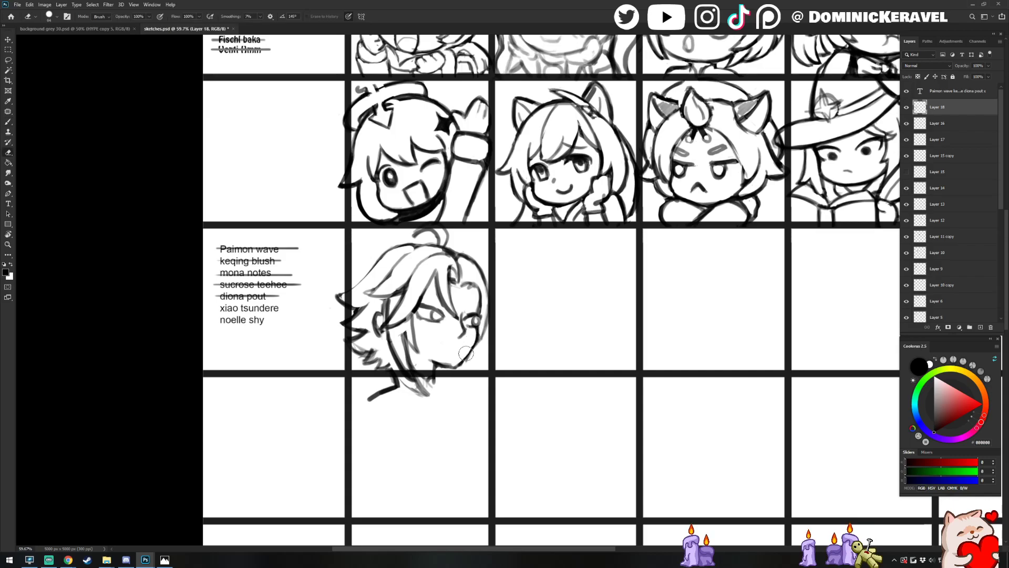
Refine the chin by trimming the jawline and redrawing its lower contour into a sharper point
key("b")
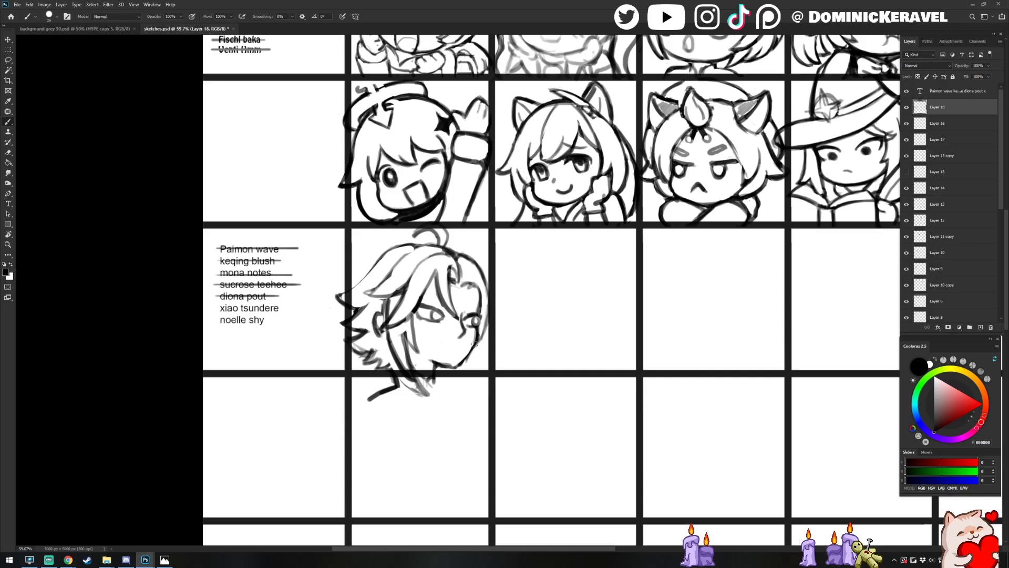
key("e")
mouse_move(467, 358)
left_mouse_down()
mouse_move(459, 370)
mouse_move(428, 357)
mouse_move(453, 367)
left_mouse_up()
key("b")
key("e")
key("b")
key("e")
key("v")
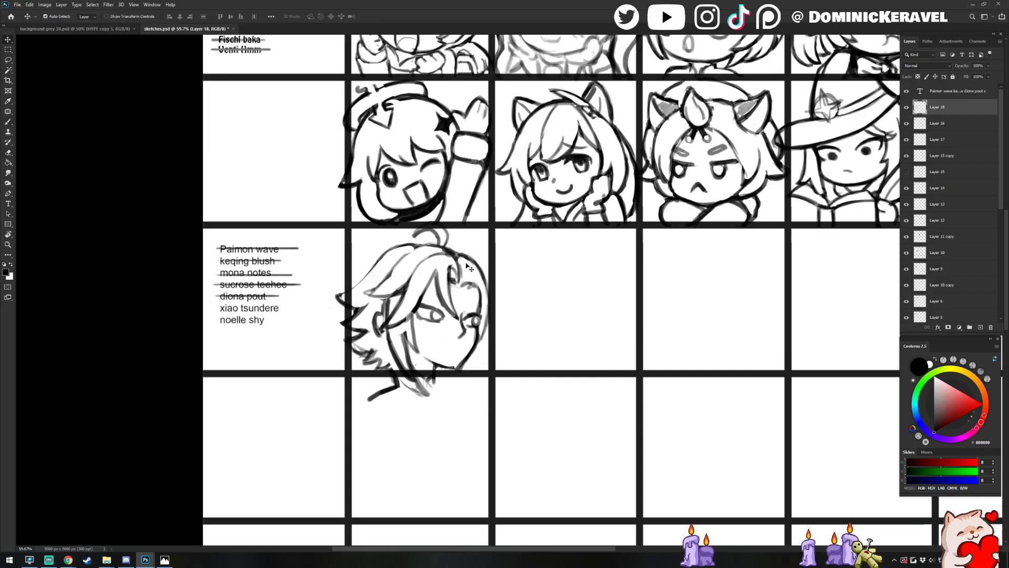
Draw a small, short mouth line below the nose, undoing and replacing unsatisfactory strokes
left_click_drag(464, 310, 448, 321)
key("b")
key("b")
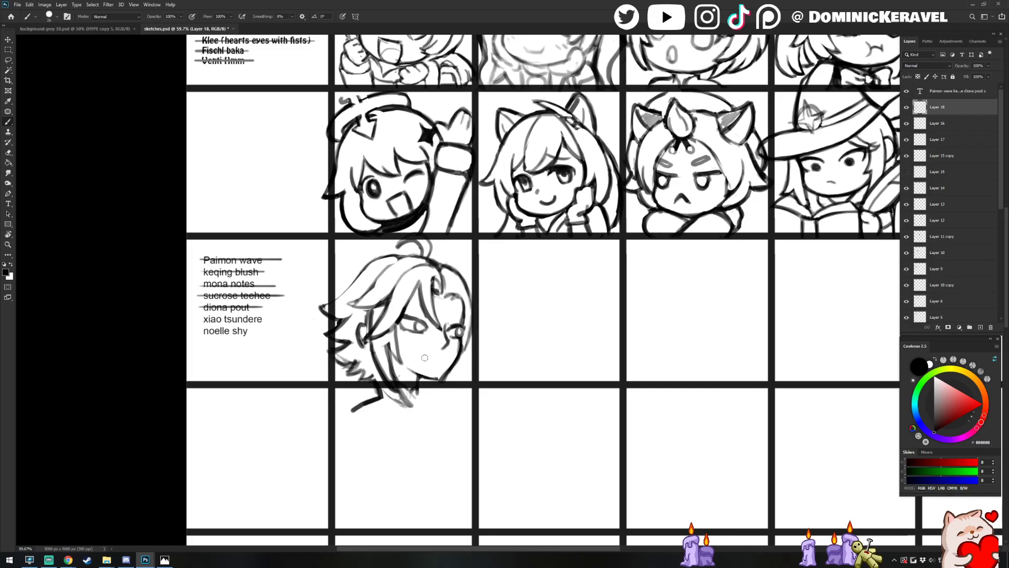
key("ctrl+z")
left_click_drag(433, 363, 441, 362)
key("e")
key("v")
key("b")
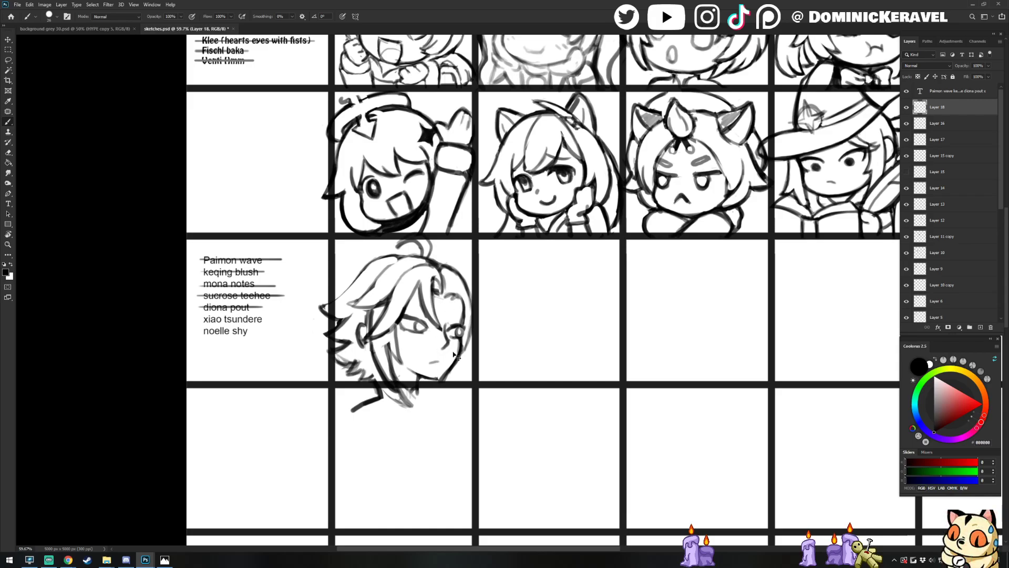
key("ctrl+z")
key("v")
left_click_drag(487, 306, 519, 296)
key("b")
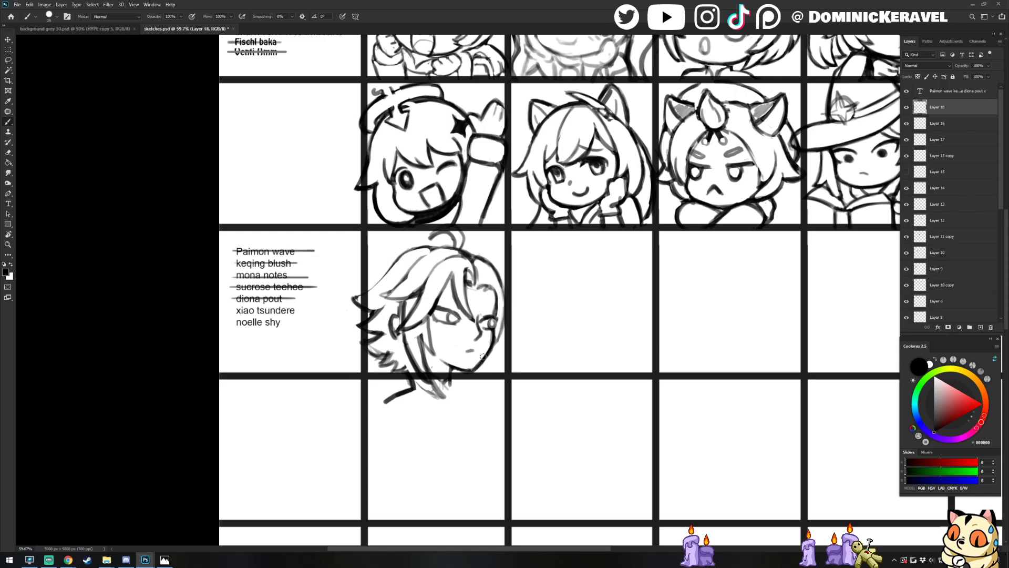
Rework the nose bridge and the inner corner of the far eye with eraser and brush
key("e")
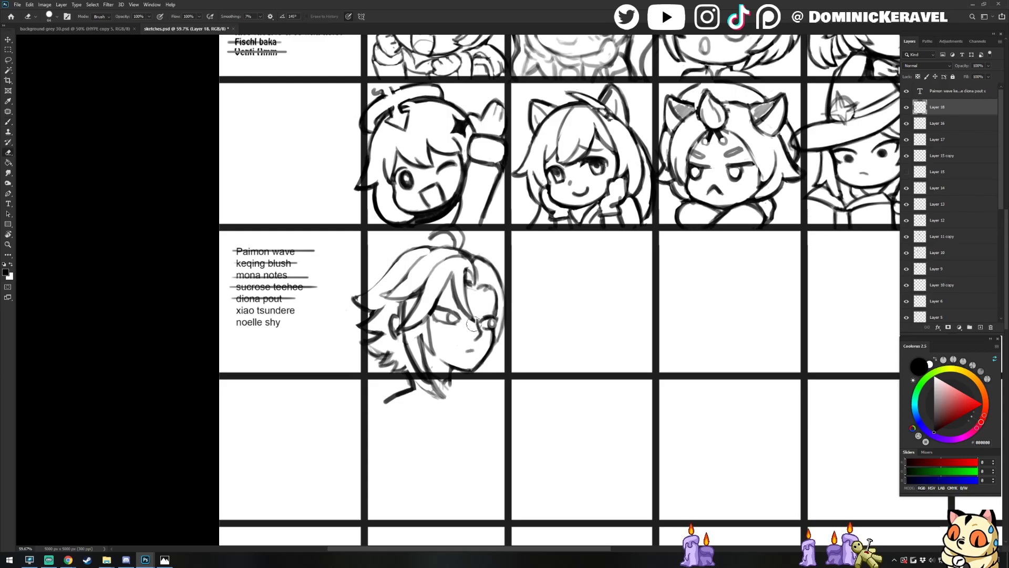
key("b")
key("e")
key("b")
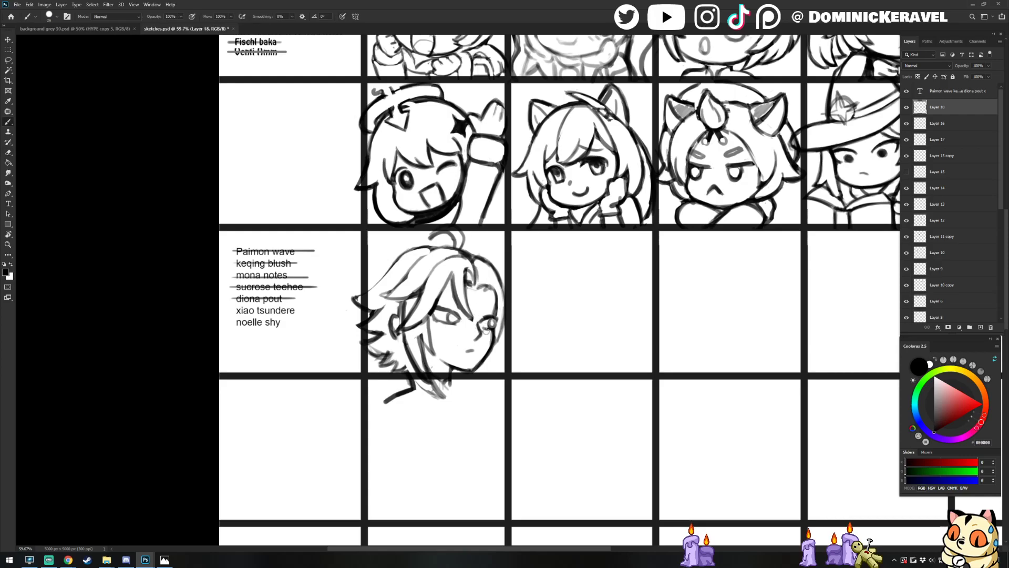
key("e")
key("b")
Draw the frowning eyebrows above the near and far eyes and clean up around them
left_click_drag(454, 312, 433, 305)
key("e")
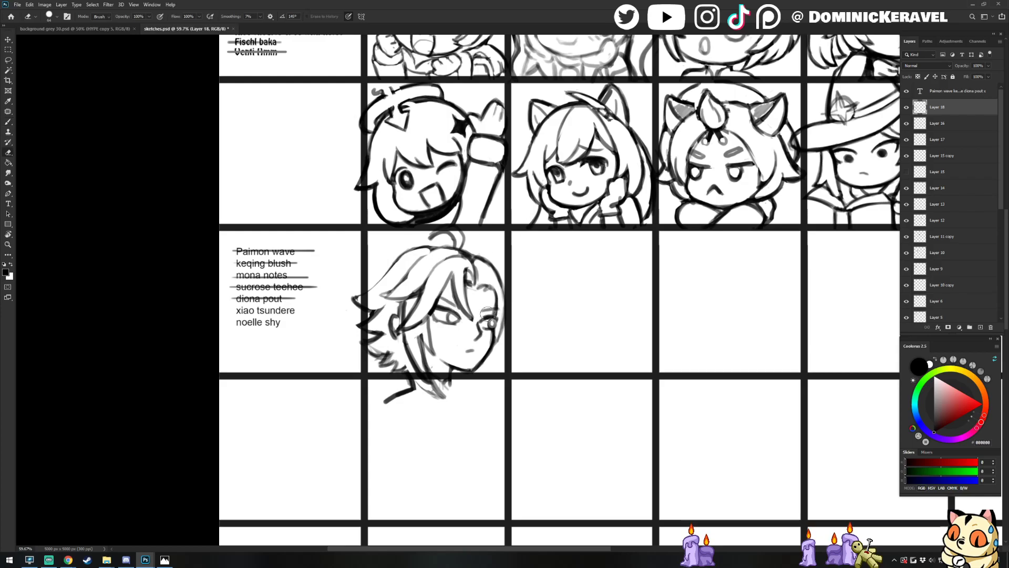
key("b")
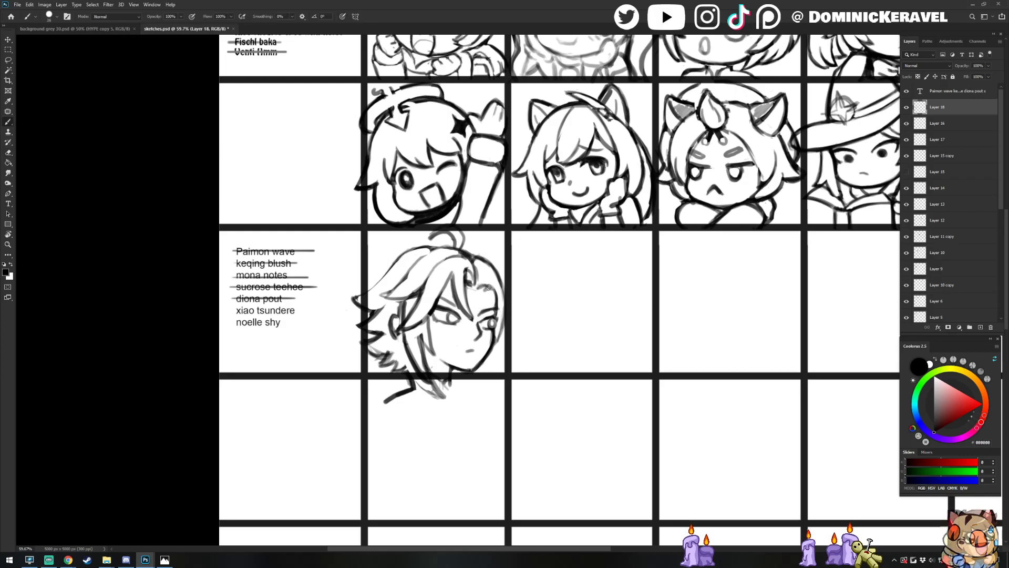
left_click_drag(478, 315, 491, 312)
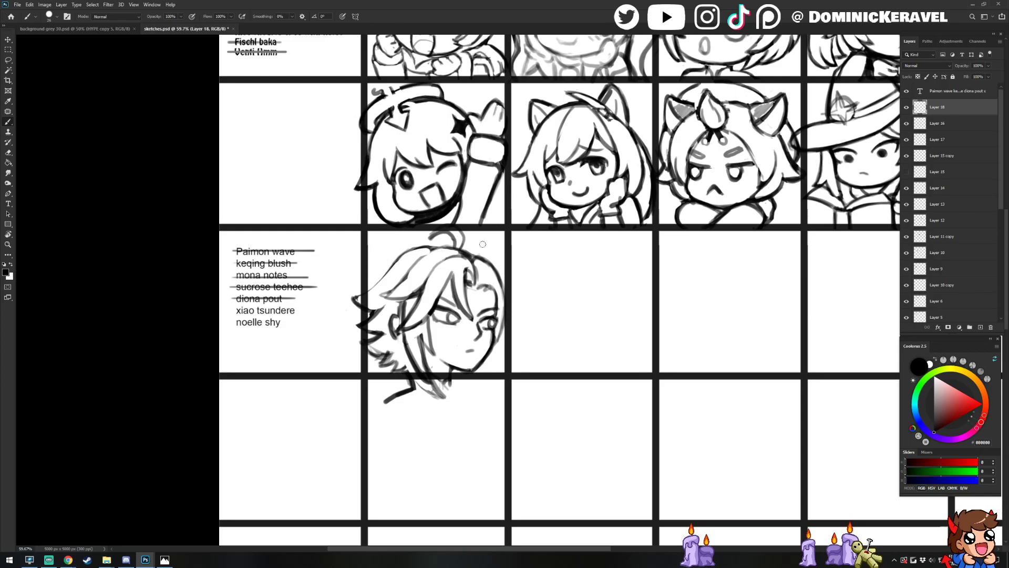
key("e")
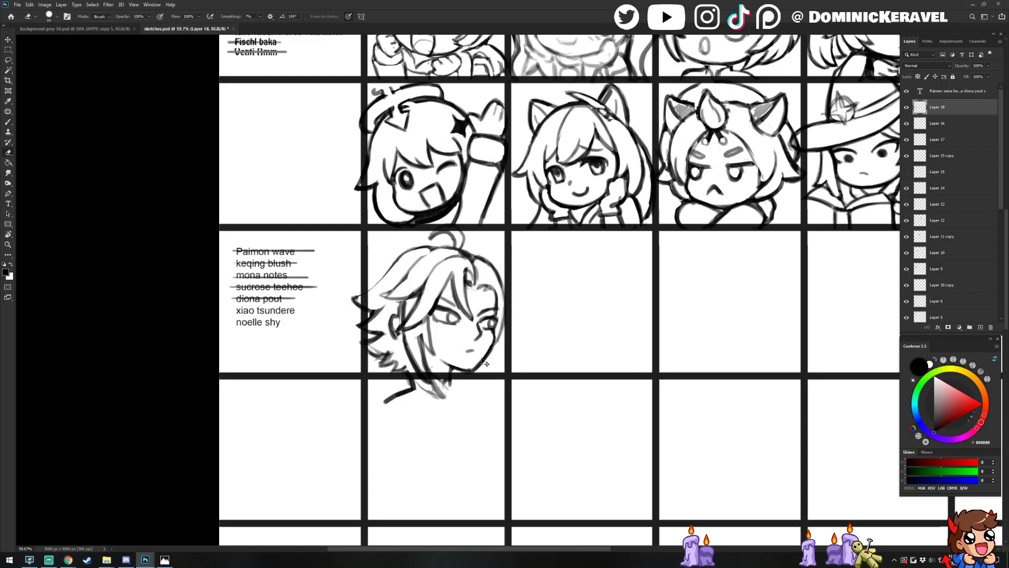
key("b")
left_click_drag(482, 360, 452, 368)
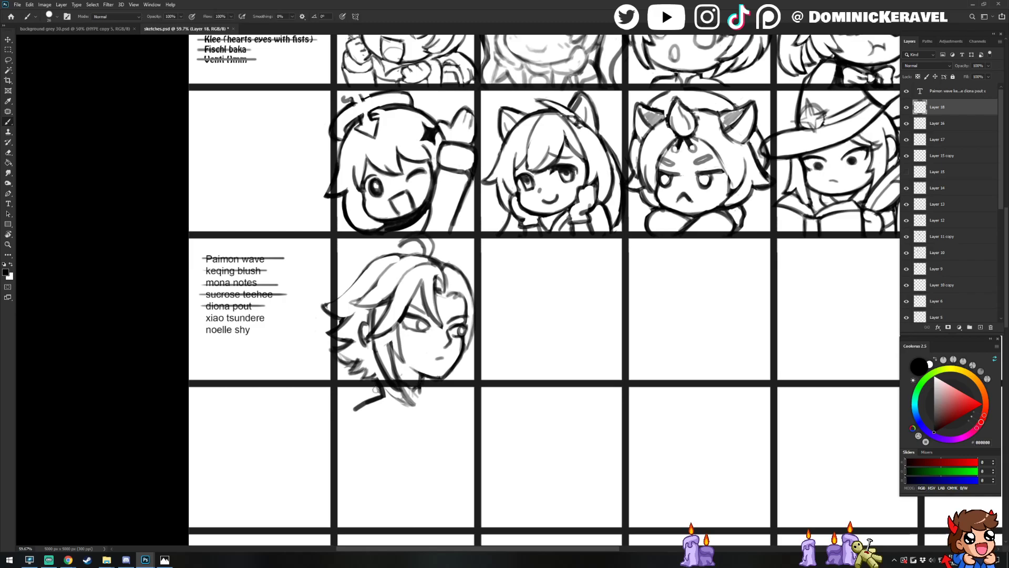
Erase the stray neck and collar lines hanging below Xiao's cell and save the file
key("ctrl+z")
key("e")
mouse_move(412, 396)
left_mouse_down()
mouse_move(365, 405)
mouse_move(417, 401)
mouse_move(425, 414)
mouse_move(389, 455)
left_mouse_up()
key("ctrl+s")
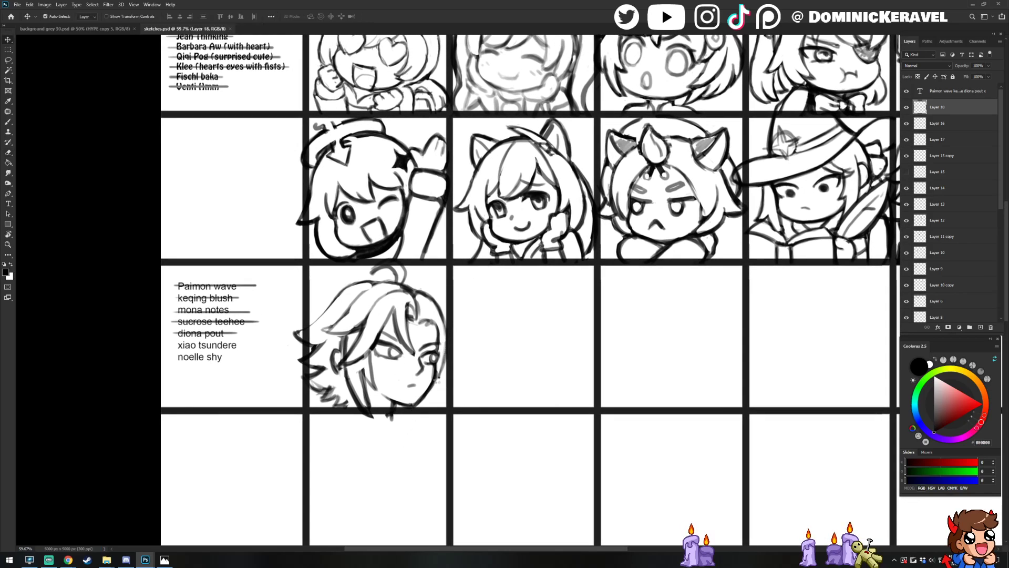
Flip the canvas horizontally and redraw Xiao's lower jaw and chin contour in the mirrored view
key("ctrl+shift+h")
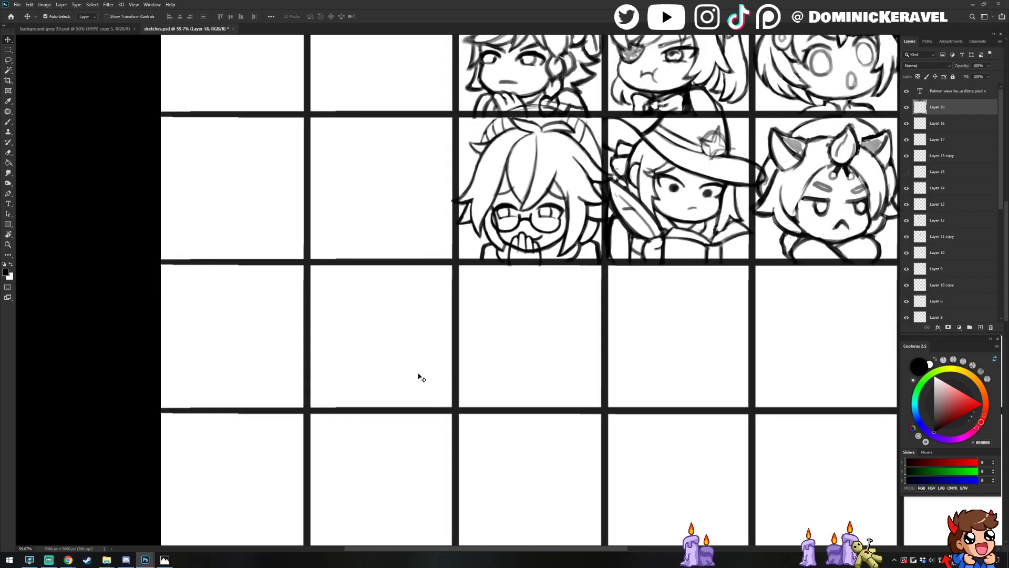
left_click_drag(562, 227, 427, 262)
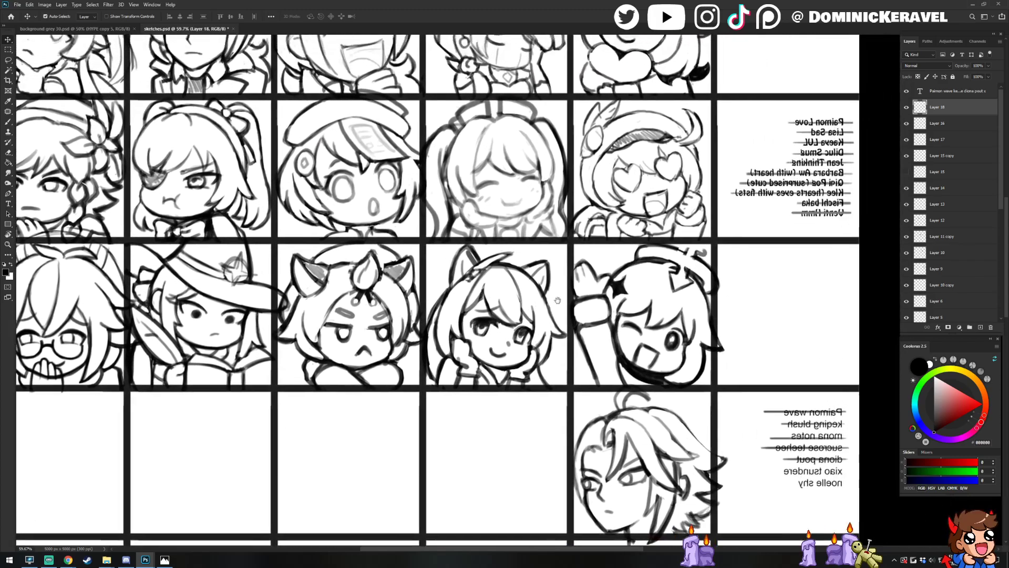
left_click_drag(557, 300, 336, 149)
key("l")
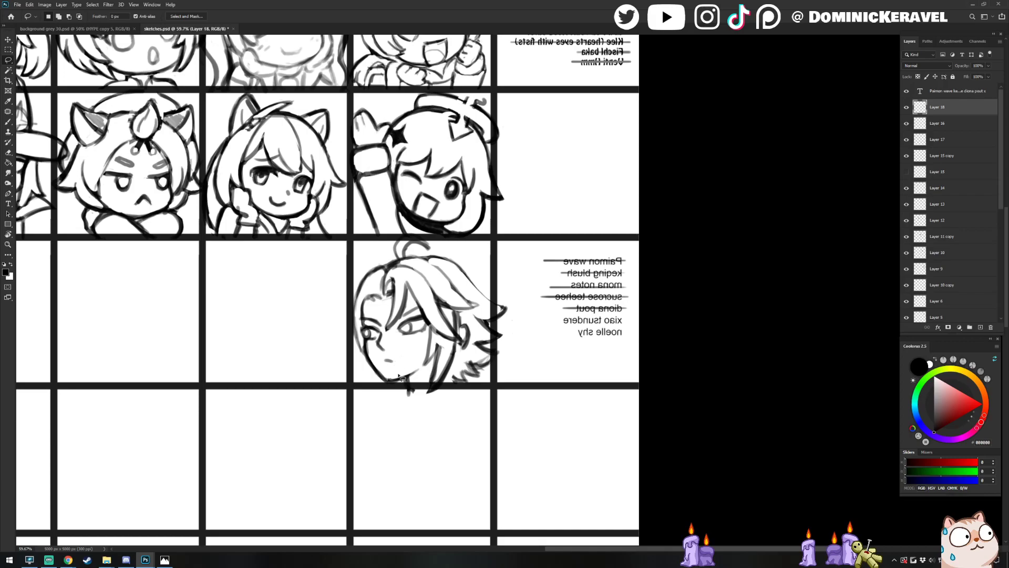
key("b")
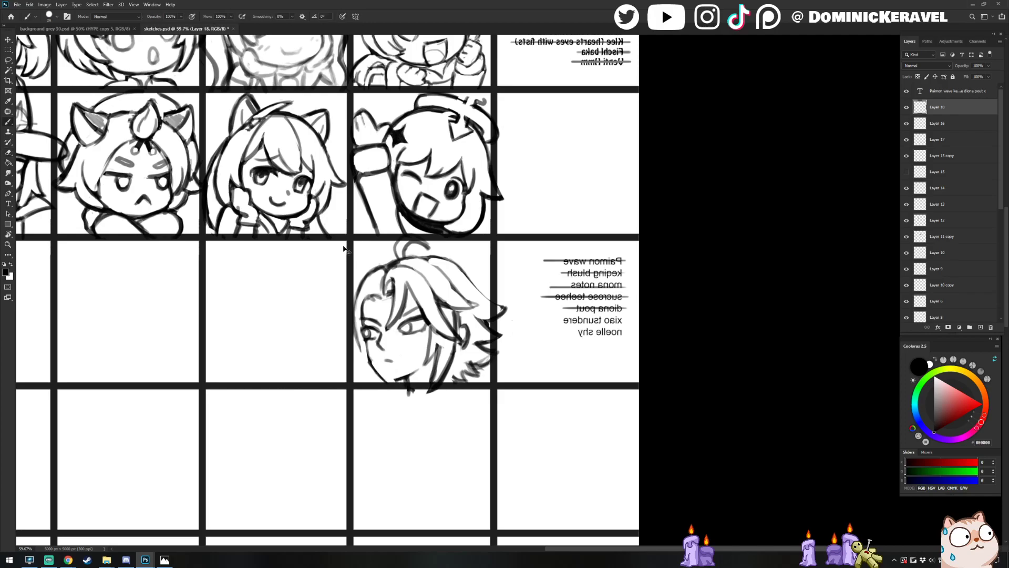
key("e")
key("b")
left_click_drag(391, 382, 418, 368)
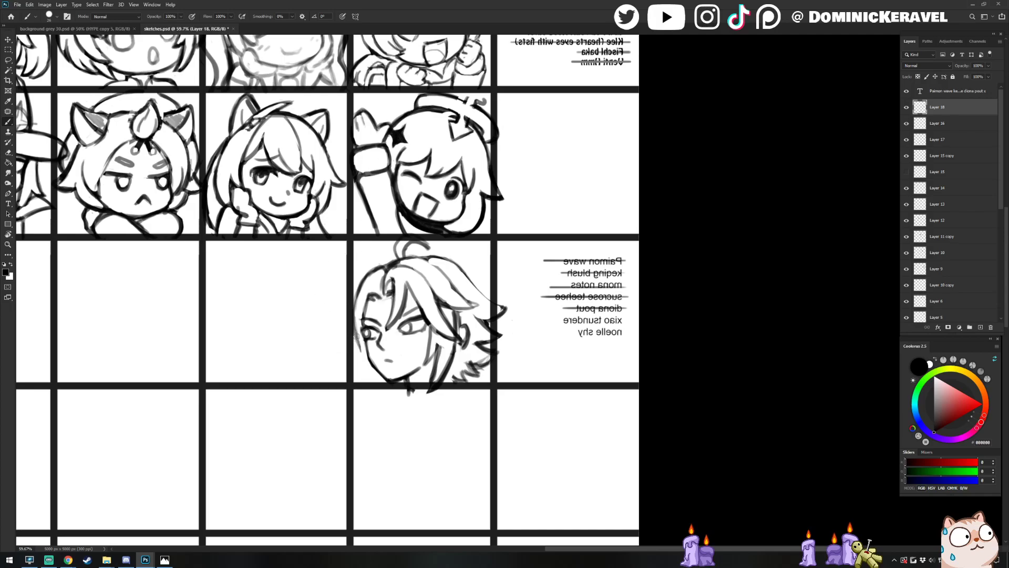
Draw a short hair strand hanging beside the far cheek and undo the unsatisfactory strokes
left_click_drag(356, 337, 356, 364)
key("e")
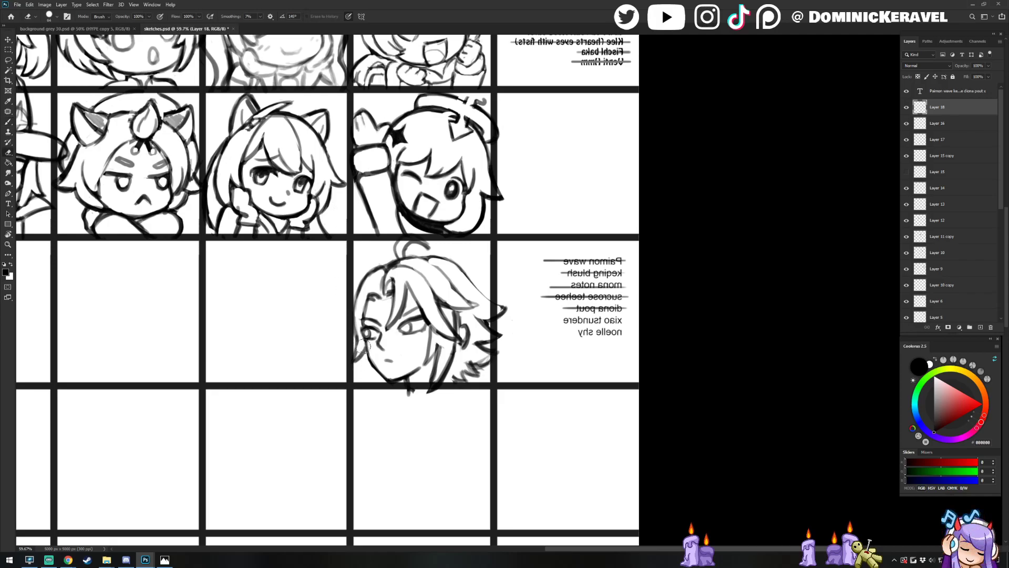
key("b")
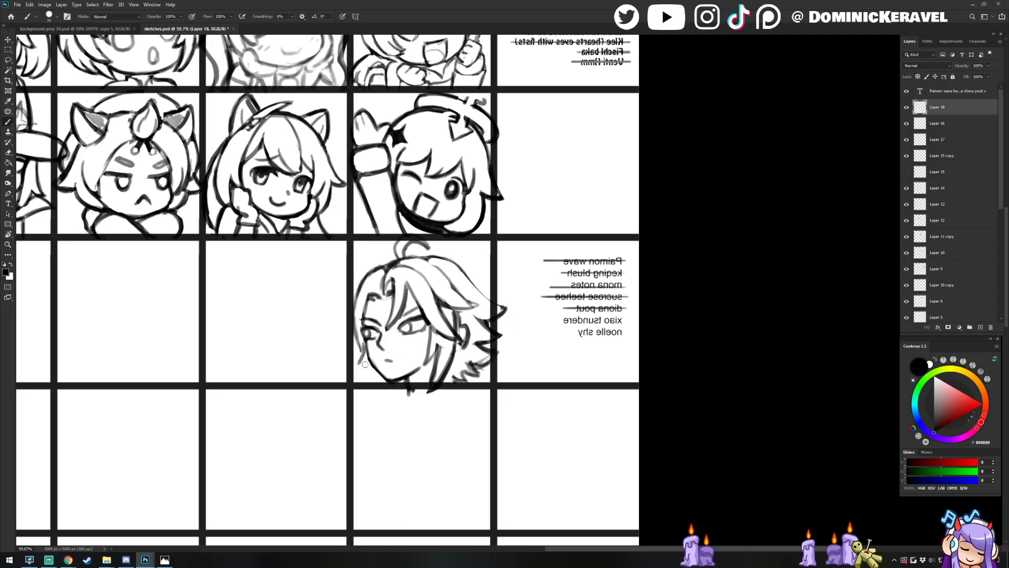
left_click_drag(365, 364, 359, 368)
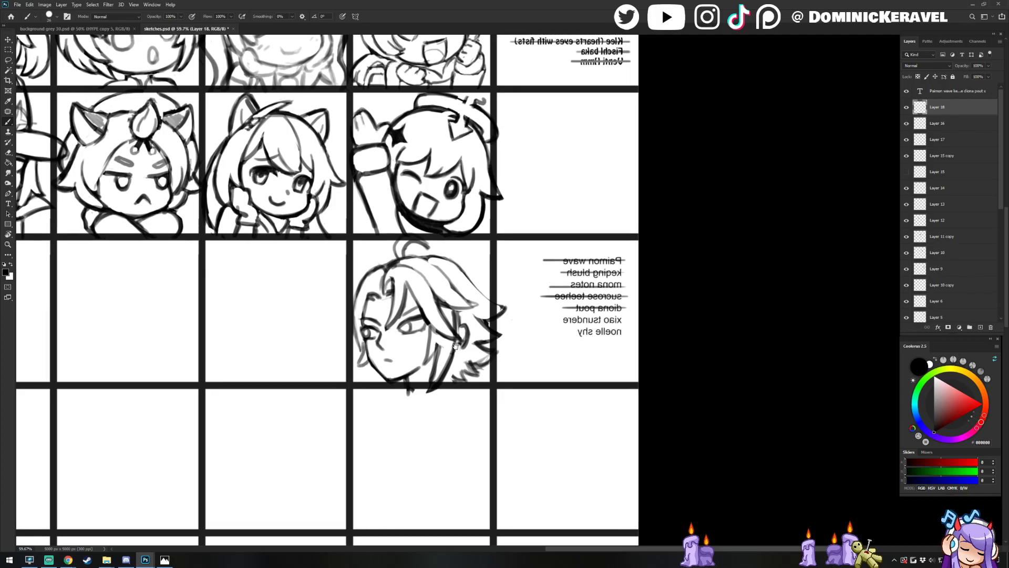
left_click_drag(459, 346, 449, 344)
mouse_move(359, 361)
left_mouse_down()
mouse_move(356, 388)
mouse_move(400, 394)
mouse_move(390, 393)
mouse_move(418, 426)
left_mouse_up()
key("ctrl+z")
key("ctrl+z")
key("e")
key("b")
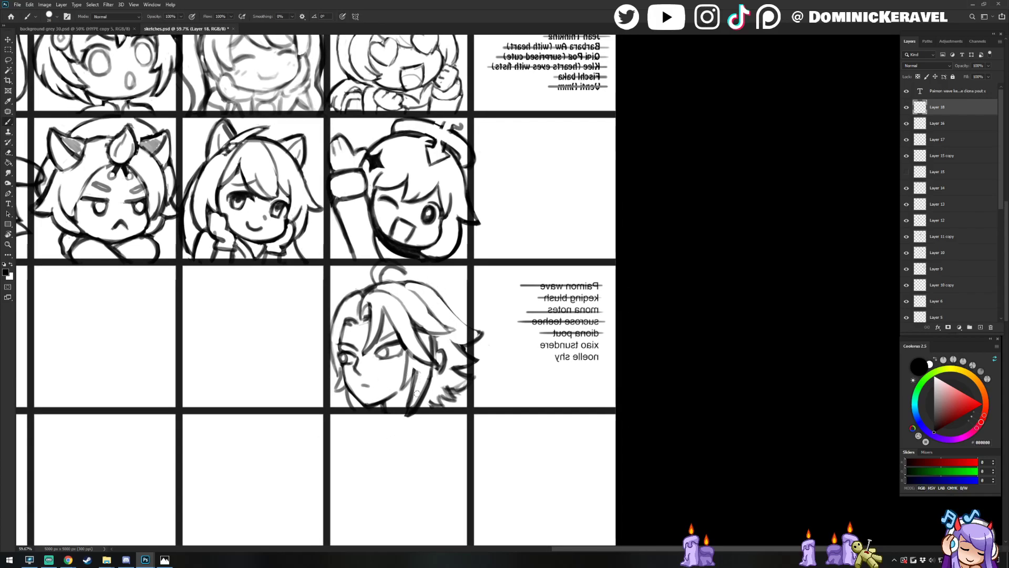
Slim down the long sidelock in front of the ear with eraser and brush
key("e")
key("b")
mouse_move(412, 383)
left_mouse_down()
mouse_move(416, 373)
mouse_move(396, 413)
left_mouse_up()
key("e")
key("b")
key("e")
key("b")
Redraw the ear and the hair lines running down behind the long sidelock
mouse_move(408, 378)
left_mouse_down()
mouse_move(407, 355)
mouse_move(398, 411)
mouse_move(405, 327)
mouse_move(414, 423)
mouse_move(427, 375)
mouse_move(406, 418)
mouse_move(427, 368)
mouse_move(408, 407)
mouse_move(426, 371)
mouse_move(427, 395)
mouse_move(433, 341)
mouse_move(430, 364)
left_mouse_up()
key("e")
key("b")
key("e")
key("b")
key("e")
key("b")
mouse_move(430, 341)
left_mouse_down()
mouse_move(426, 386)
mouse_move(440, 359)
mouse_move(431, 375)
mouse_move(441, 373)
mouse_move(427, 373)
left_mouse_up()
key("e")
key("b")
key("e")
key("b")
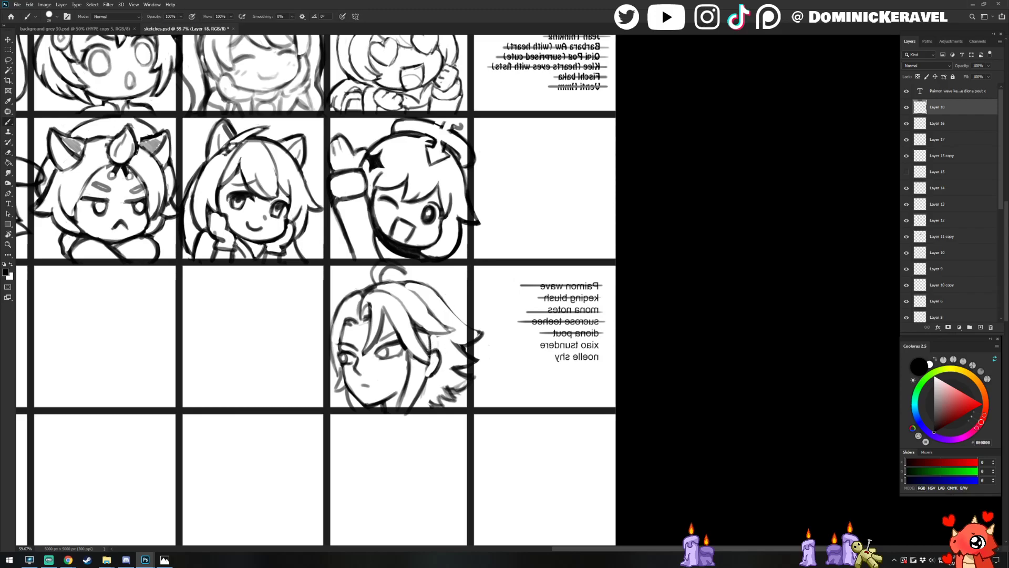
left_click_drag(431, 338, 421, 389)
key("e")
key("b")
Clean up the near eye and redraw its lash line and iris darker
key("e")
mouse_move(374, 349)
left_mouse_down()
mouse_move(387, 366)
mouse_move(389, 346)
left_mouse_up()
key("b")
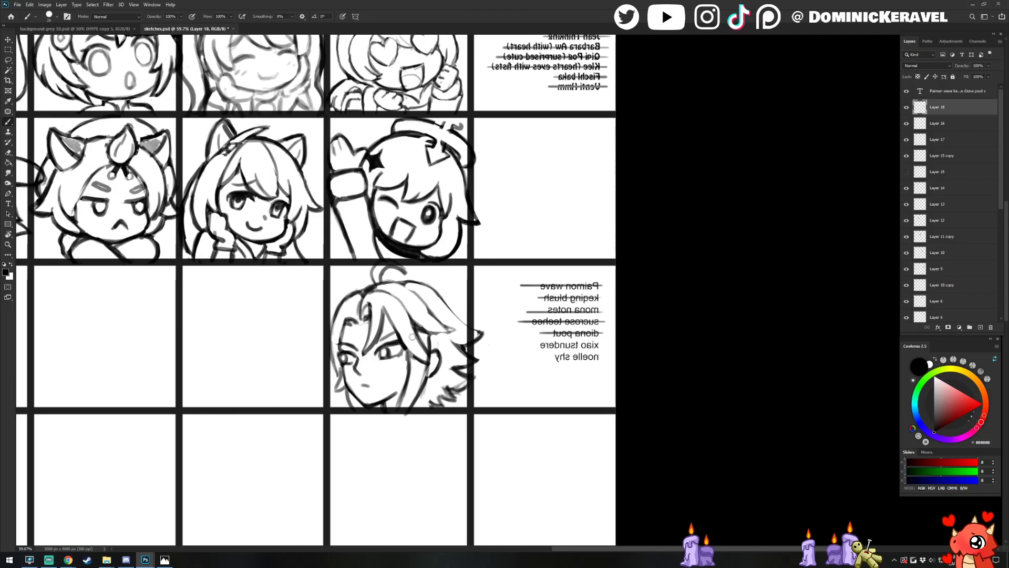
left_click_drag(389, 347, 405, 346)
key("e")
key("b")
key("e")
key("b")
key("e")
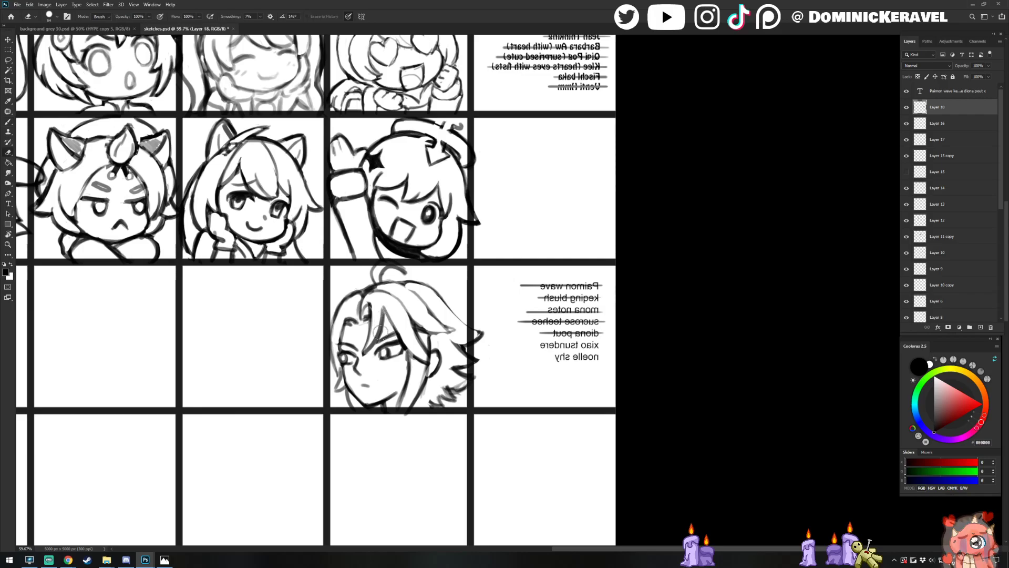
key("b")
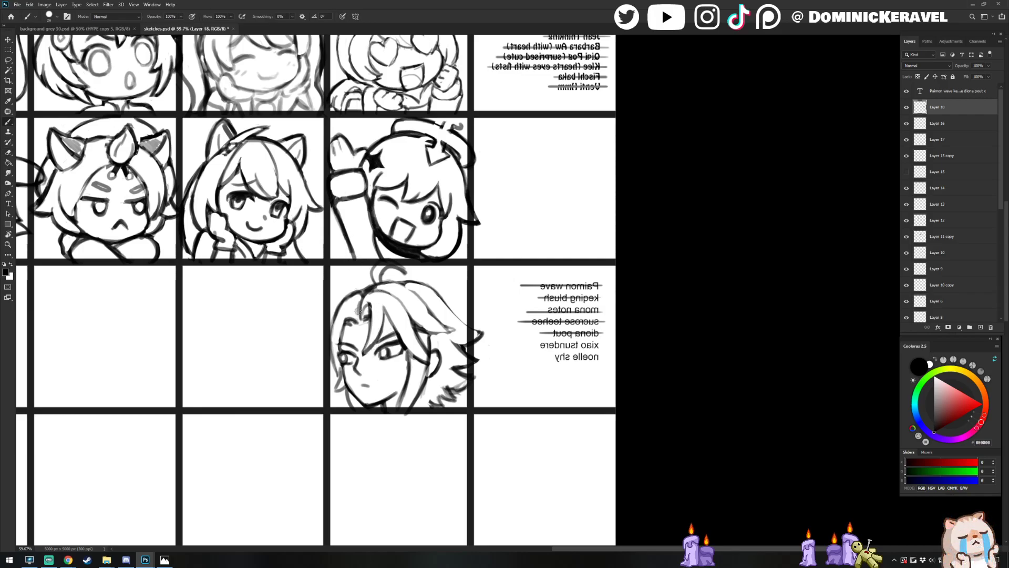
Rework the small bangs at the forehead parting by alternating eraser and brush
key("e")
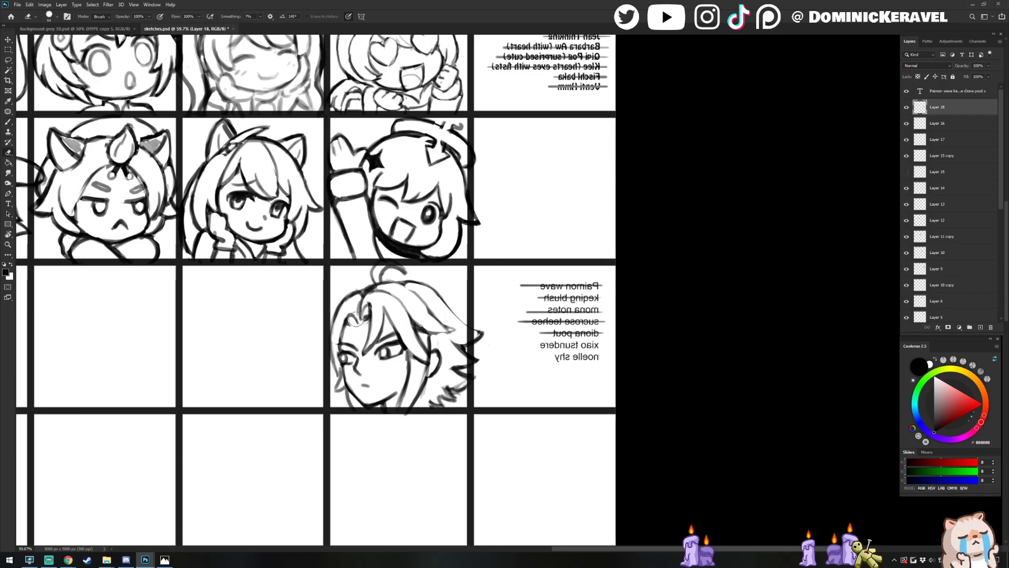
key("b")
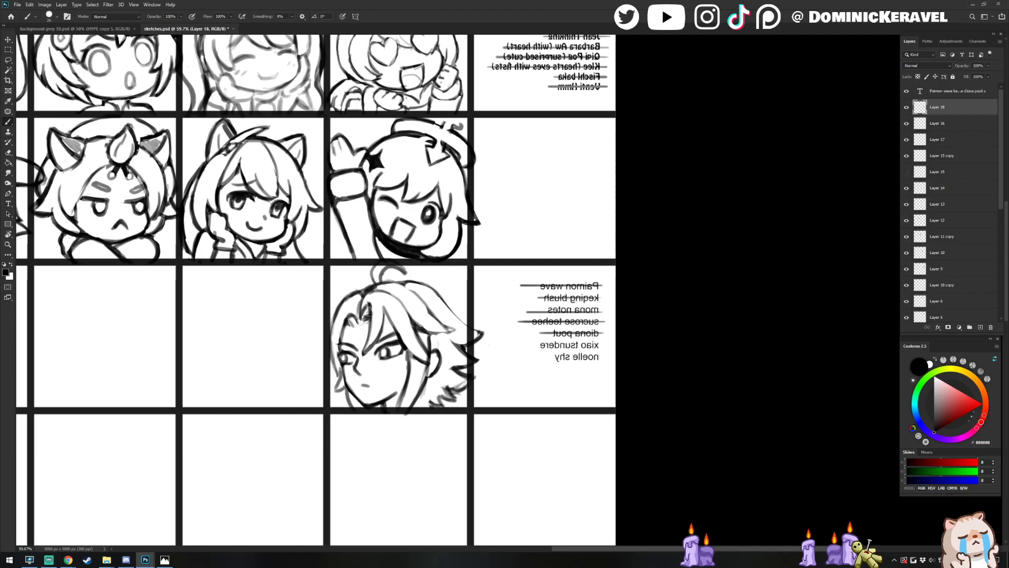
key("e")
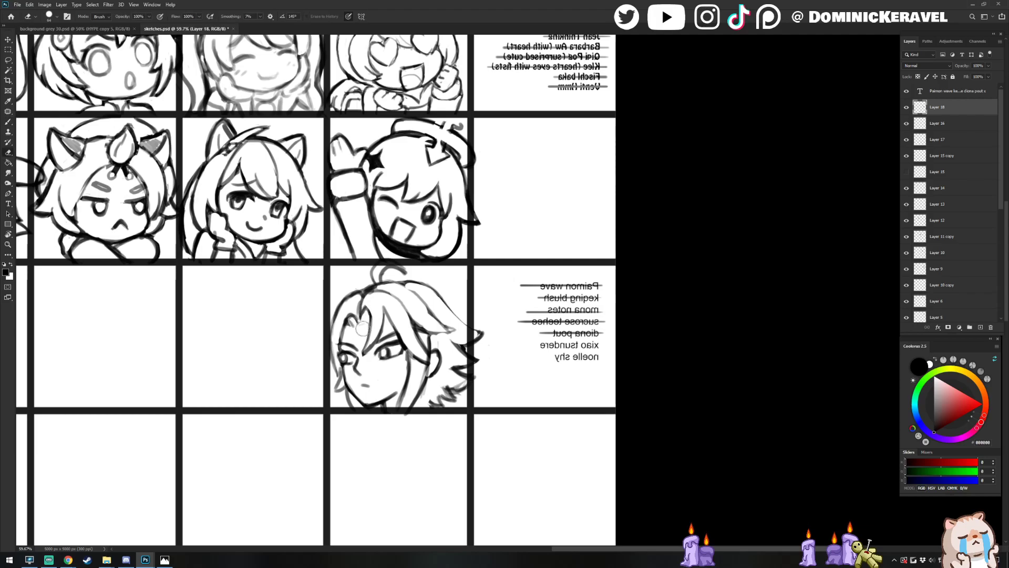
key("b")
key("e")
key("b")
key("e")
key("b")
key("e")
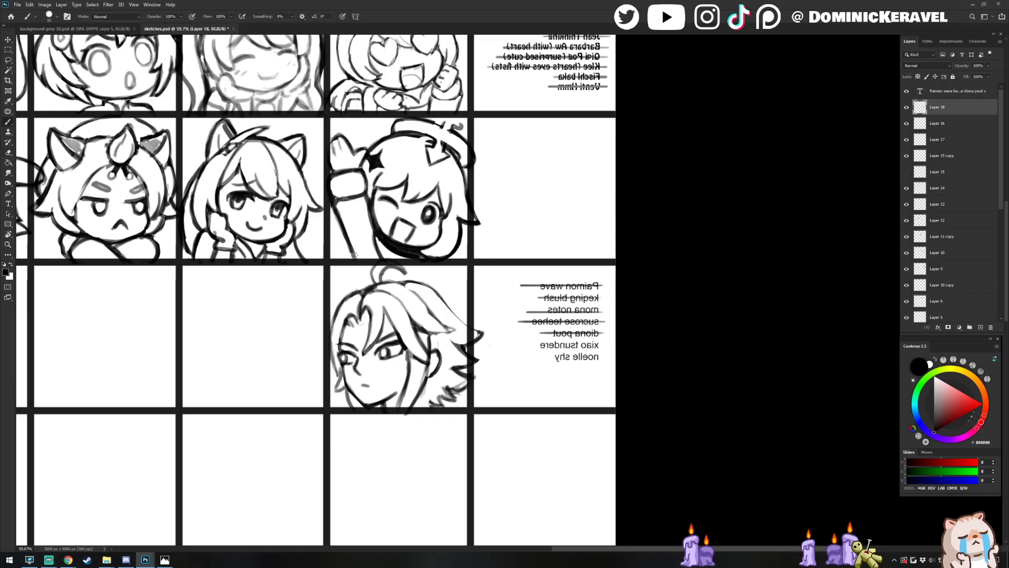
Refine the hair lines on top of the head and erase the base of the cowlick
left_click_drag(367, 300, 393, 303)
key("b")
key("e")
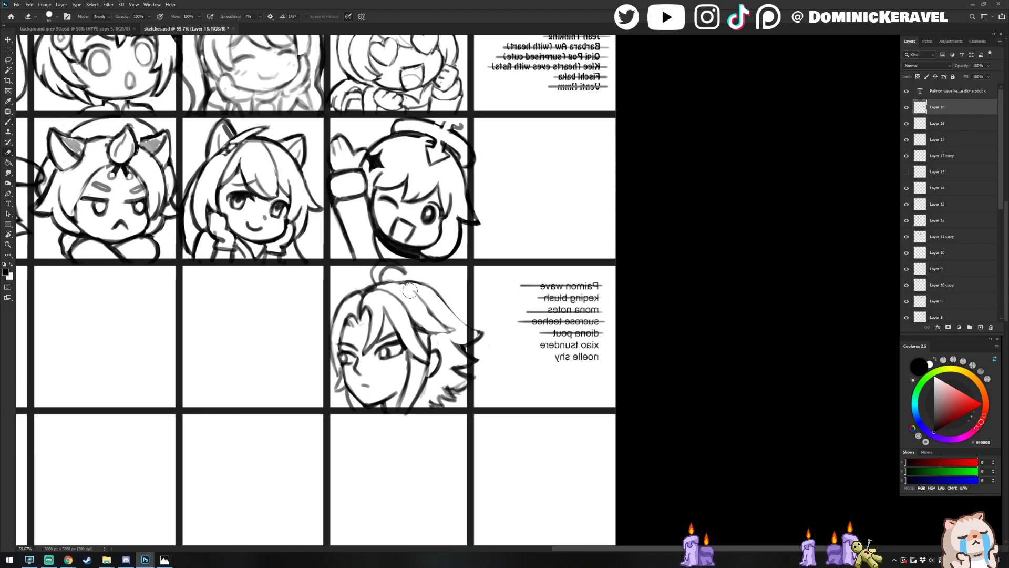
key("b")
key("e")
key("b")
key("e")
key("b")
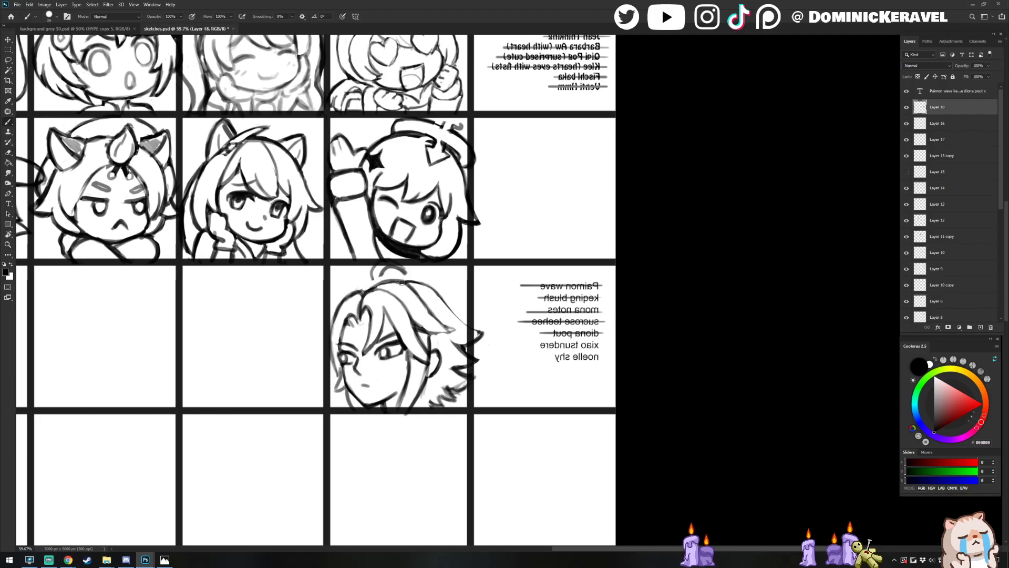
Shift the cowlick toward the front of the head and redraw it as a curled loop joined to the hair
key("e")
key("b")
key("l")
mouse_move(395, 279)
left_mouse_down()
mouse_move(379, 284)
mouse_move(410, 255)
mouse_move(372, 289)
left_mouse_up()
key("ctrl+d")
key("b")
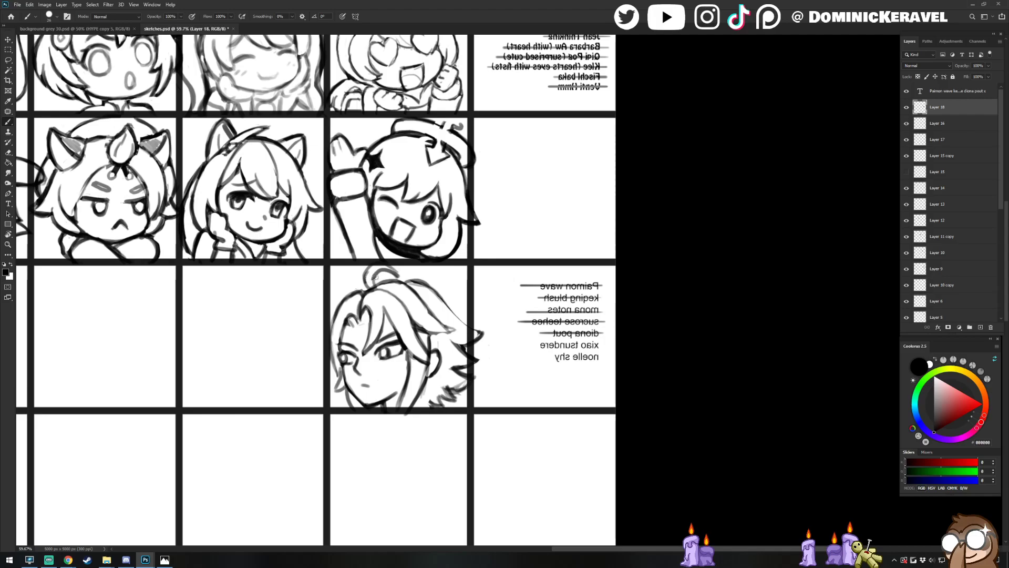
key("e")
mouse_move(388, 270)
left_mouse_down()
mouse_move(400, 276)
mouse_move(375, 285)
mouse_move(397, 275)
left_mouse_up()
key("b")
key("ctrl+z")
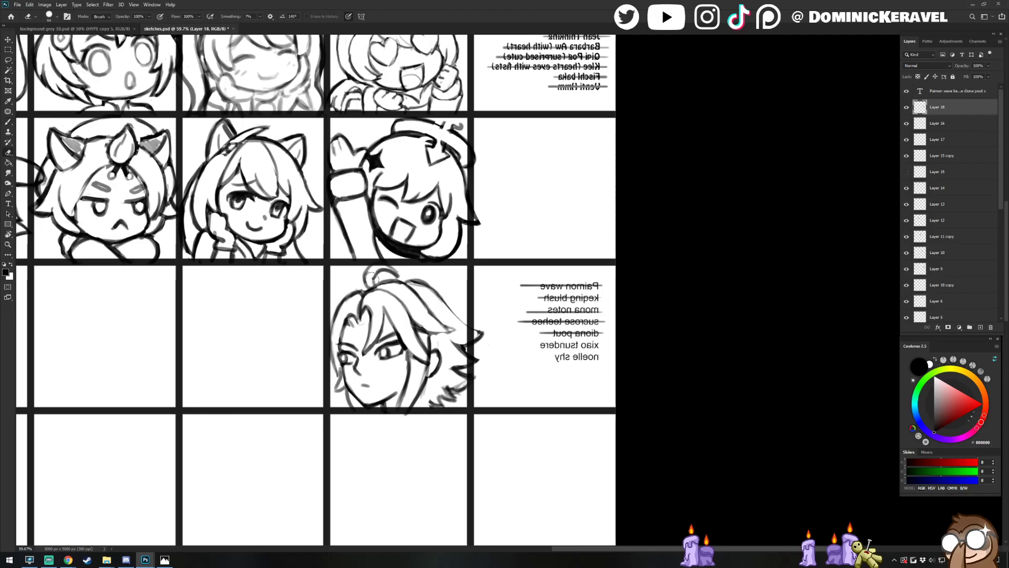
left_click_drag(370, 266, 373, 289)
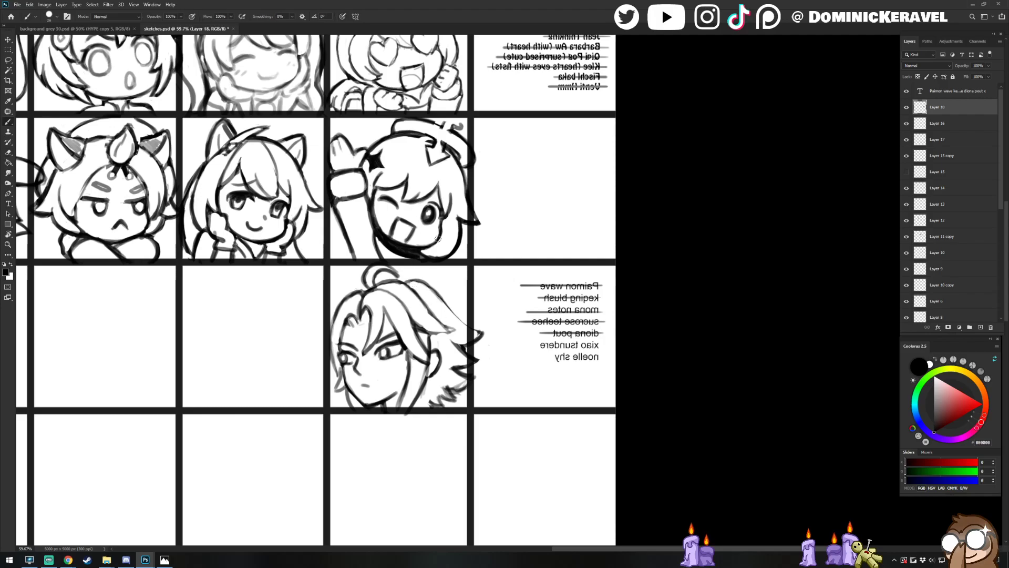
Adjust the long sidelock beside the near cheek using a lasso selection
left_click_drag(457, 316, 427, 302)
key("e")
key("l")
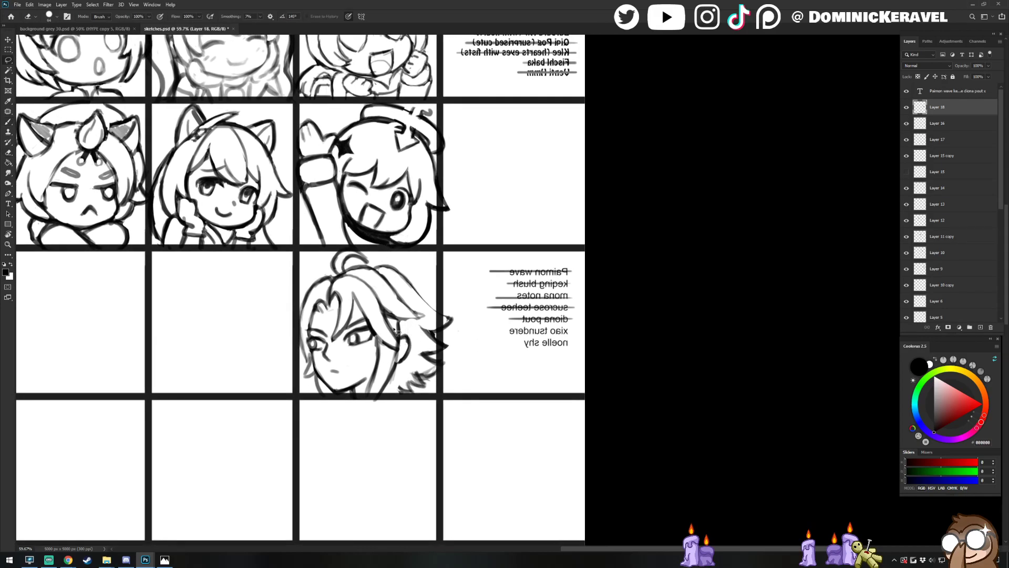
key("l")
mouse_move(401, 335)
left_mouse_down()
mouse_move(397, 357)
mouse_move(411, 339)
mouse_move(383, 397)
left_mouse_up()
key("ctrl+d")
key("e")
key("ctrl+d")
Redraw the sidelock's lower end, trim it to the cell border, and save the file
key("b")
key("e")
key("b")
mouse_move(395, 361)
left_mouse_down()
mouse_move(370, 403)
mouse_move(377, 393)
left_mouse_up()
key("e")
key("b")
key("e")
left_click_drag(376, 337, 374, 362)
key("b")
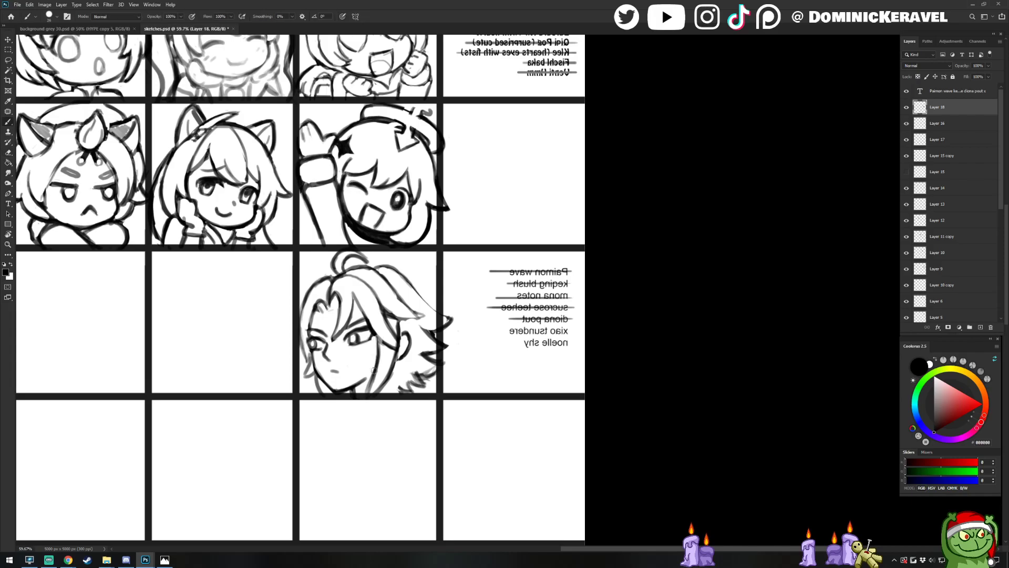
key("e")
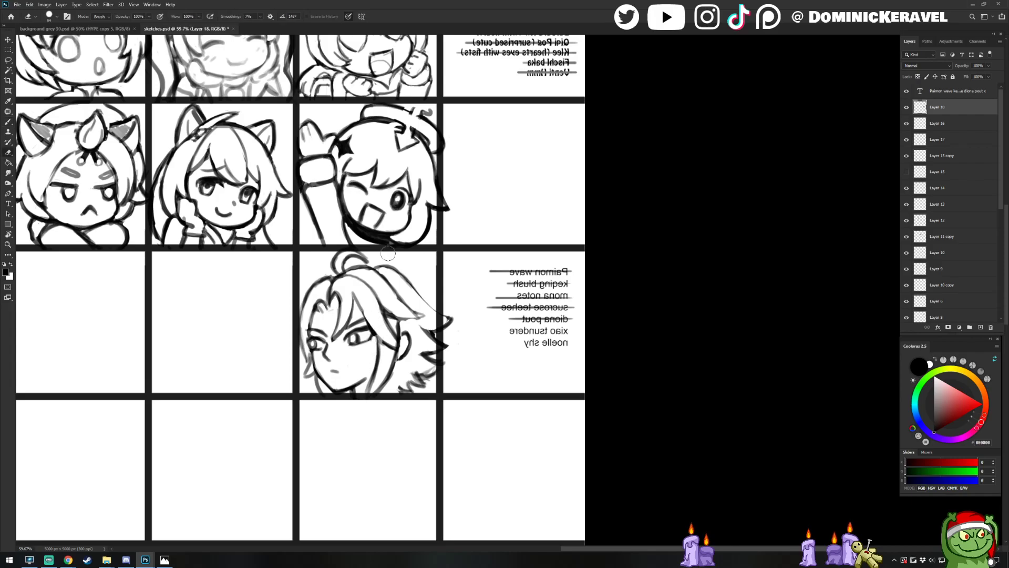
key("v")
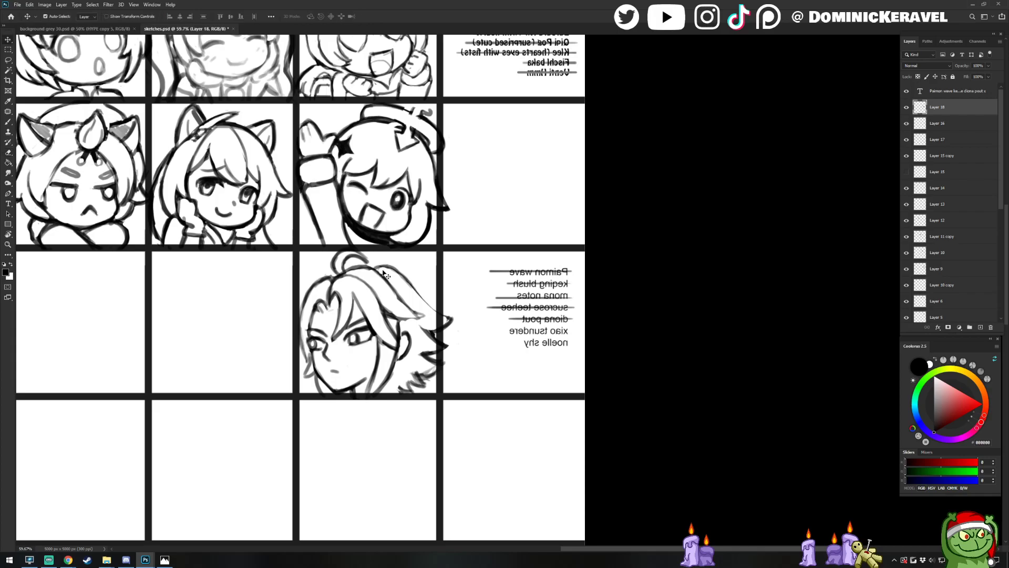
key("ctrl+s")
Select the spiky hair at the back of the head and move it inward toward the cell border
key("b")
key("l")
mouse_move(410, 363)
left_mouse_down()
mouse_move(467, 353)
mouse_move(464, 339)
mouse_move(433, 328)
left_mouse_up()
mouse_move(450, 288)
left_mouse_down()
mouse_move(423, 317)
mouse_move(414, 358)
mouse_move(451, 288)
left_mouse_up()
left_click_drag(450, 319, 444, 319)
key("ctrl+d")
key("e")
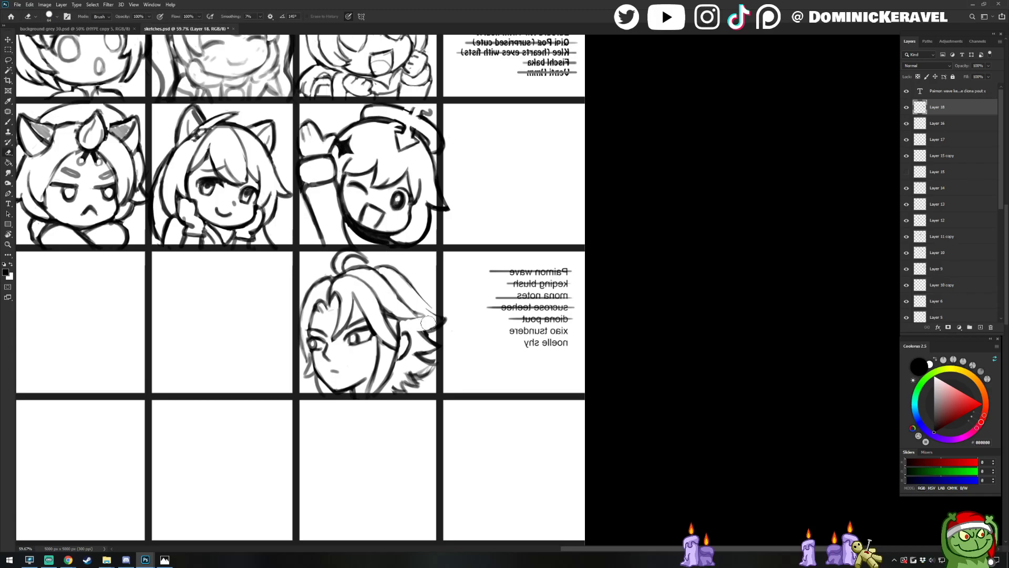
Redraw the large back hair lock and its pointed tip with cleaner, darker lines
key("b")
mouse_move(382, 270)
left_mouse_down()
mouse_move(400, 266)
mouse_move(424, 298)
mouse_move(390, 272)
mouse_move(446, 313)
mouse_move(424, 331)
mouse_move(440, 315)
mouse_move(427, 332)
mouse_move(436, 347)
mouse_move(428, 328)
left_mouse_up()
key("ctrl+z")
key("e")
key("b")
key("e")
key("b")
key("e")
key("b")
key("e")
key("b")
key("e")
key("b")
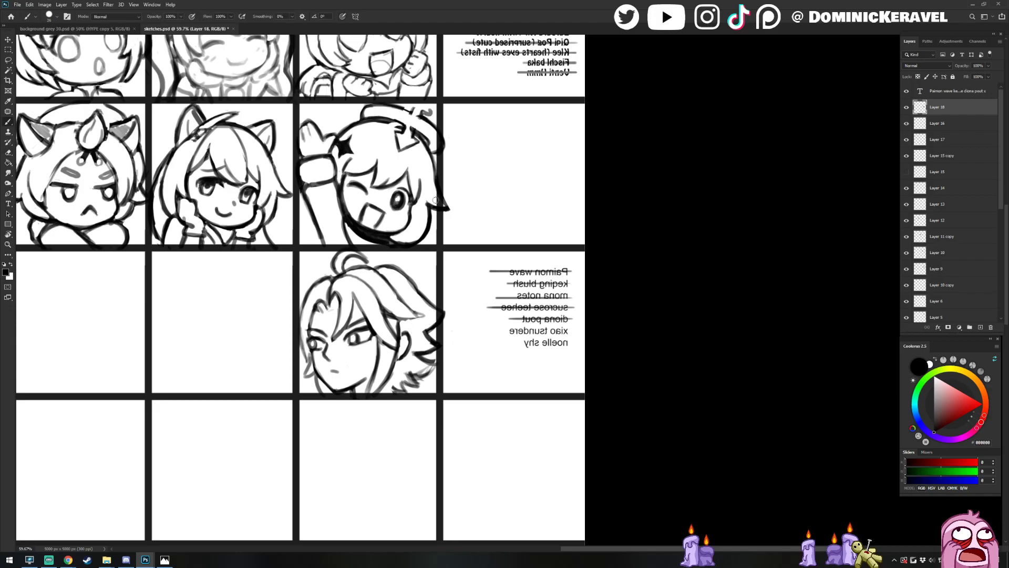
key("e")
key("v")
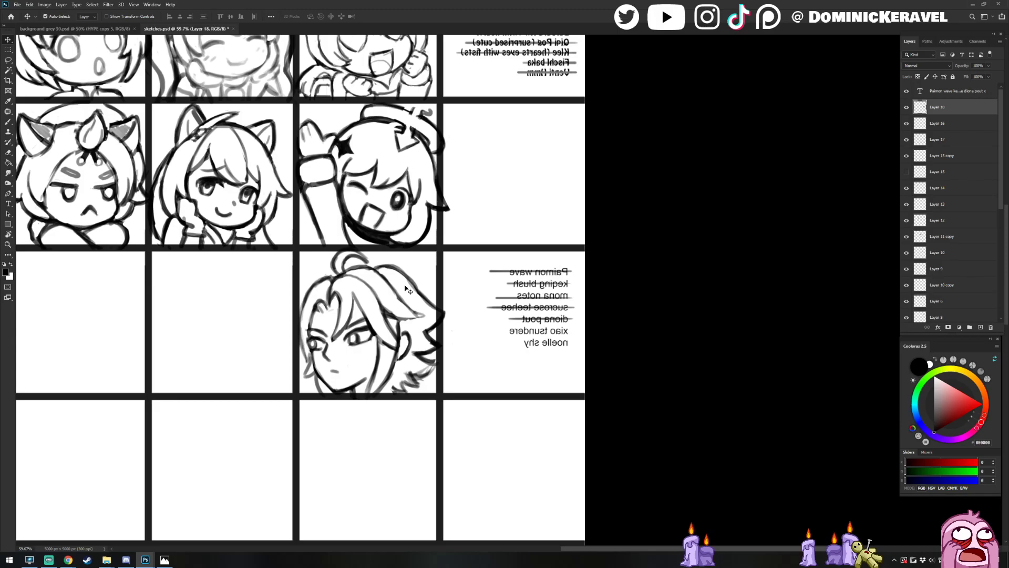
Strengthen the upper outline of the hair along the back of the head
key("e")
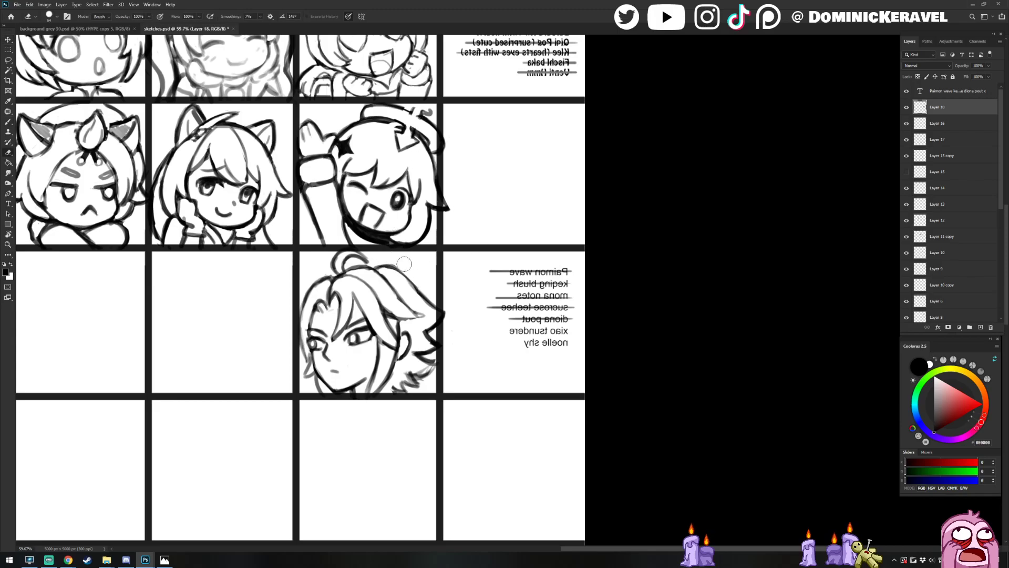
key("b")
left_click_drag(393, 269, 423, 298)
key("v")
key("b")
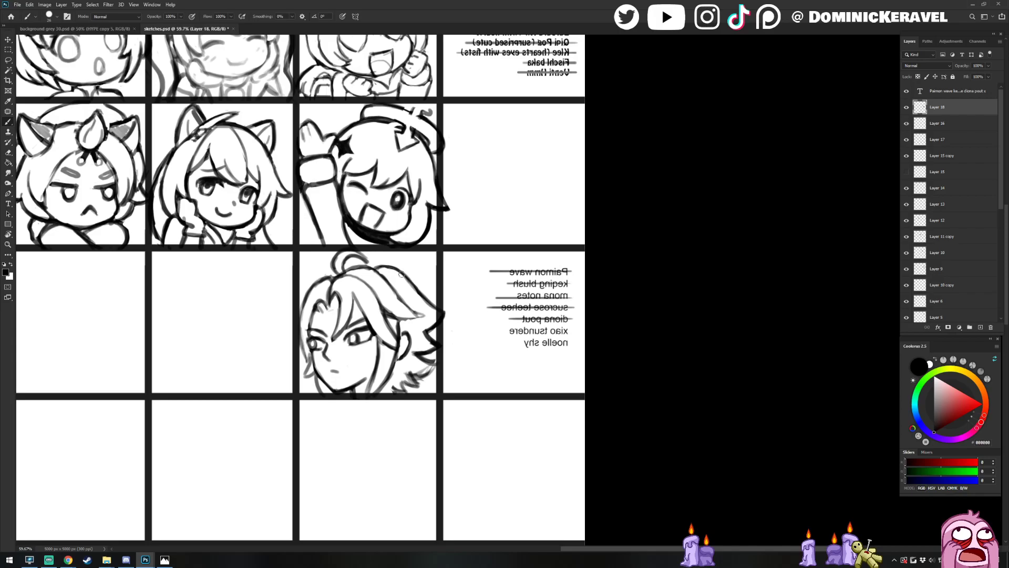
mouse_move(375, 268)
left_mouse_down()
mouse_move(404, 275)
mouse_move(455, 229)
left_mouse_up()
key("v")
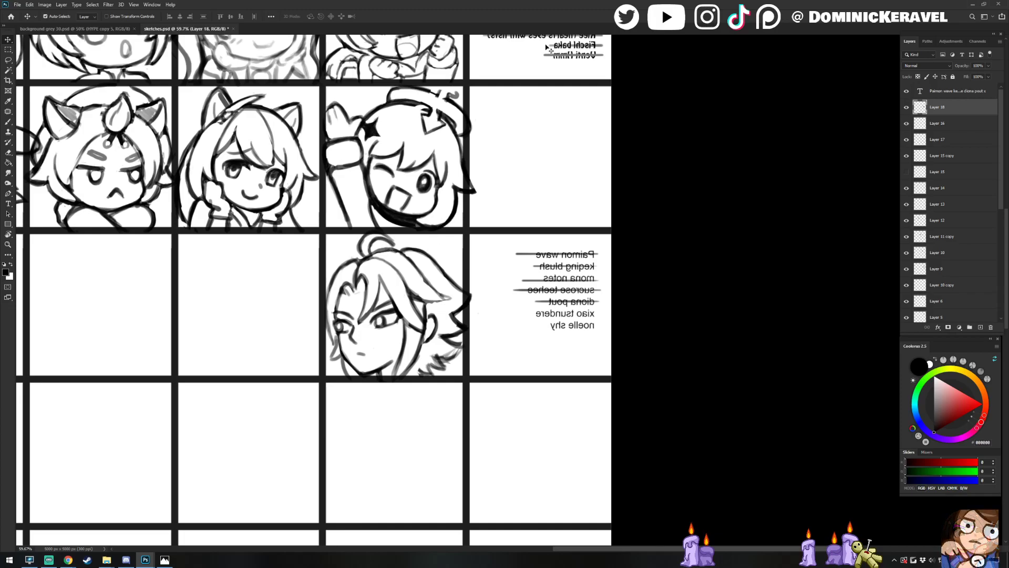
left_click_drag(525, 214, 513, 208)
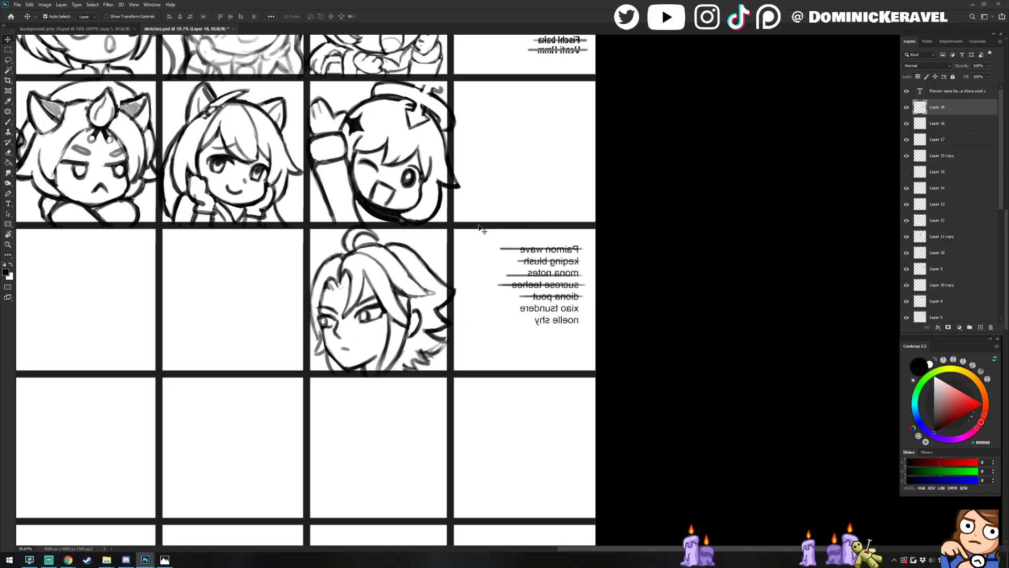
mouse_move(379, 254)
left_mouse_down()
mouse_move(440, 250)
mouse_move(396, 249)
left_mouse_up()
key("e")
key("v")
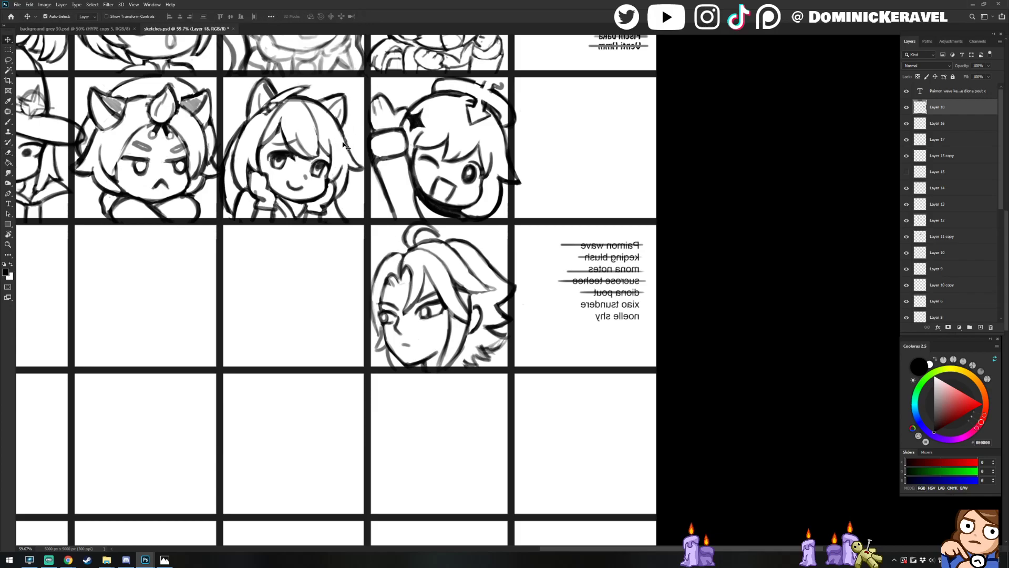
Redraw the hair outline on the far side of the face with a darker line and trim its rough edges
mouse_move(426, 262)
left_mouse_down()
mouse_move(444, 263)
mouse_move(362, 271)
mouse_move(356, 297)
left_mouse_up()
key("e")
key("b")
key("e")
key("b")
mouse_move(365, 262)
left_mouse_down()
mouse_move(355, 335)
mouse_move(351, 316)
mouse_move(359, 357)
left_mouse_up()
key("ctrl+z")
key("e")
key("b")
key("e")
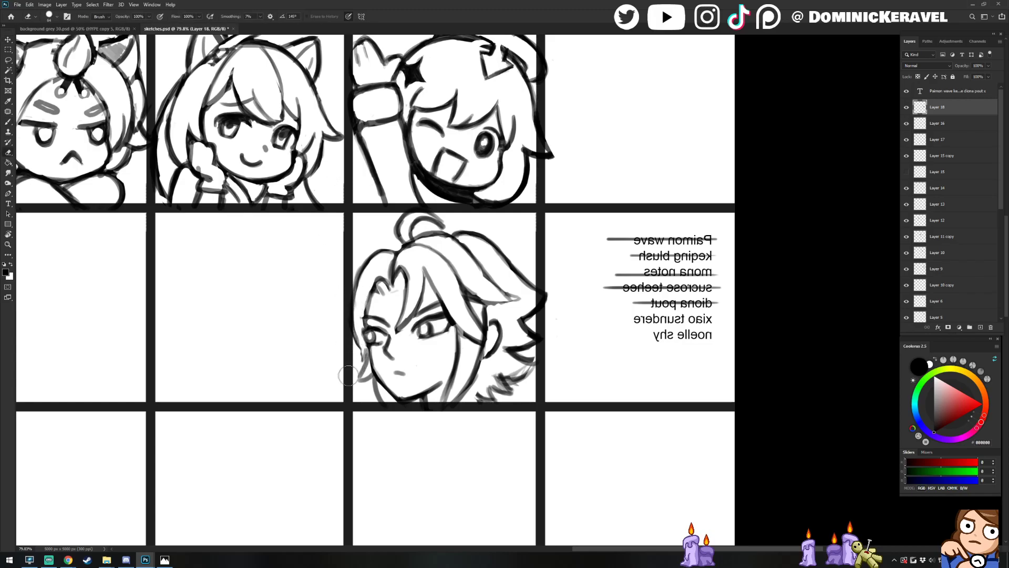
key("b")
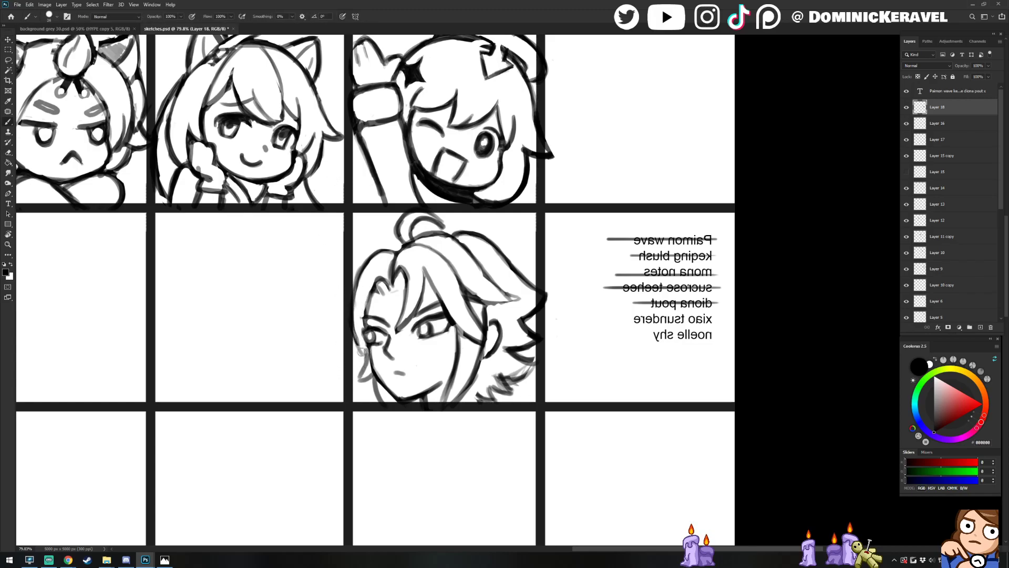
Replace the loose strand beside the far cheek with a longer sidelock curving down to the cell's lower border
left_click_drag(355, 341, 361, 360)
key("e")
key("b")
key("e")
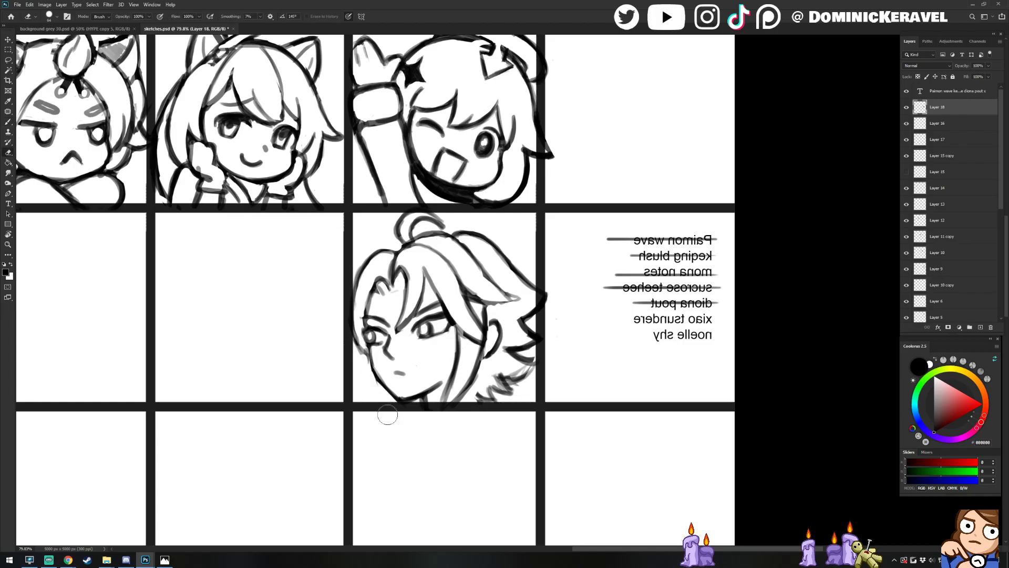
key("b")
left_click_drag(364, 356, 387, 412)
key("ctrl+z")
key("ctrl+z")
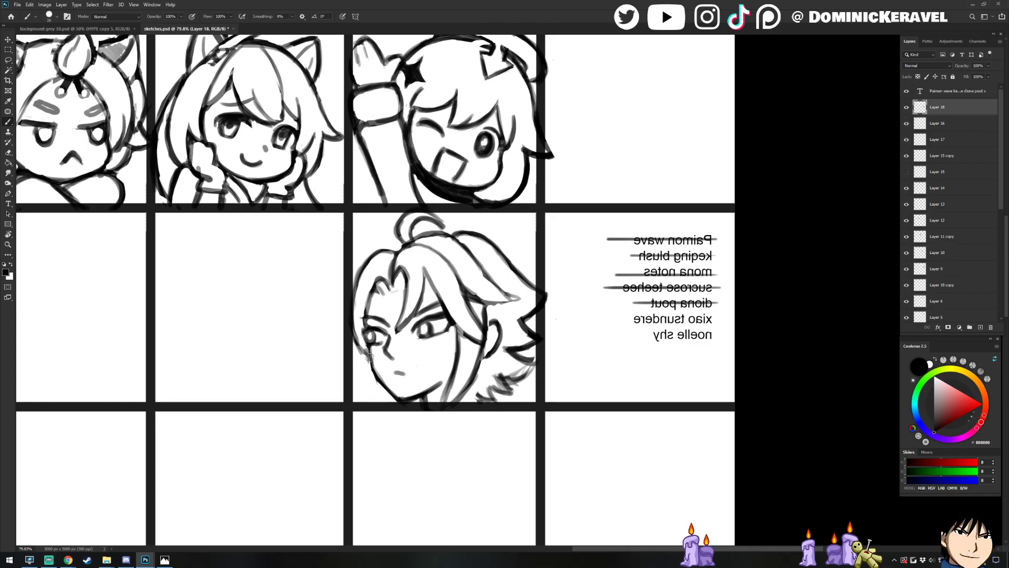
left_click_drag(370, 357, 386, 409)
key("e")
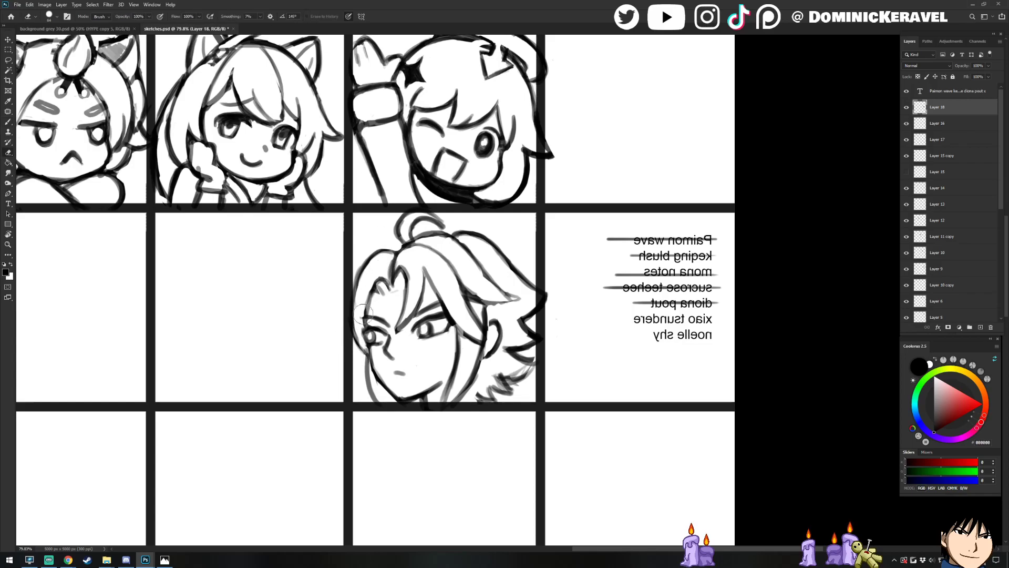
key("b")
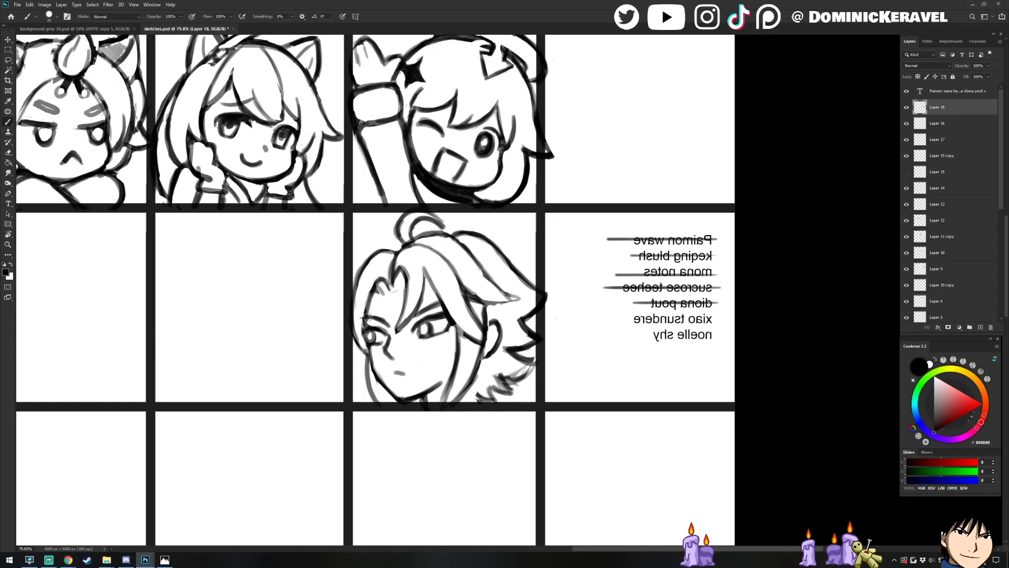
Tidy the short fringe strands over the far side of the forehead with a resized eraser and save the file
key("e")
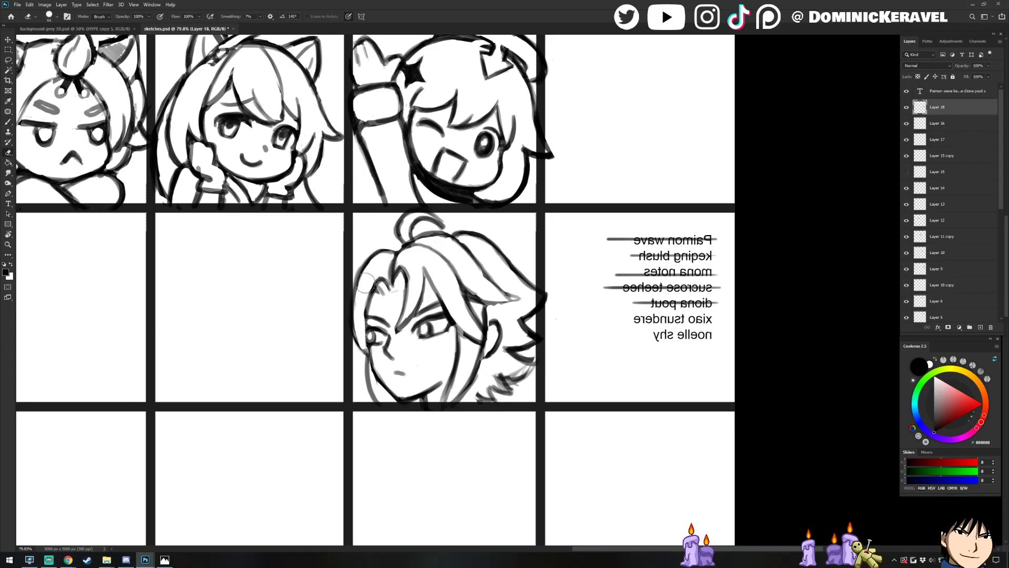
key("ctrl+z")
right_click(369, 288, "alt")
key("ctrl+s")
key("b")
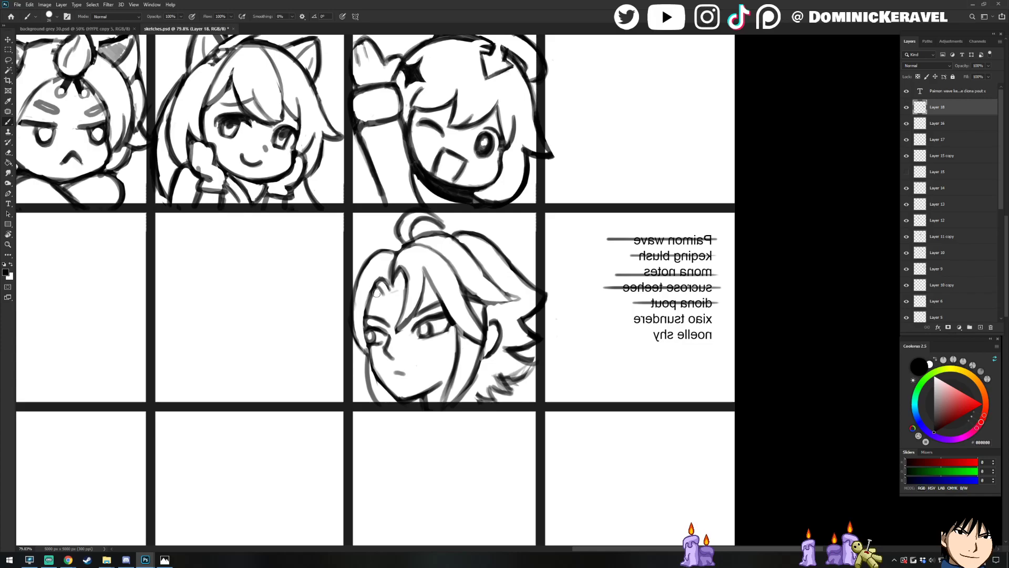
key("e")
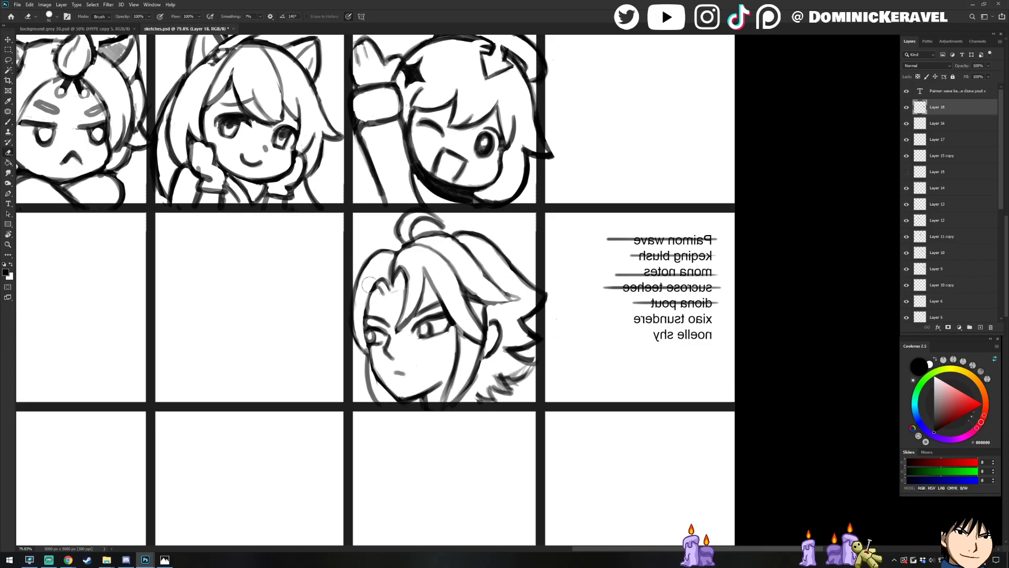
key("b")
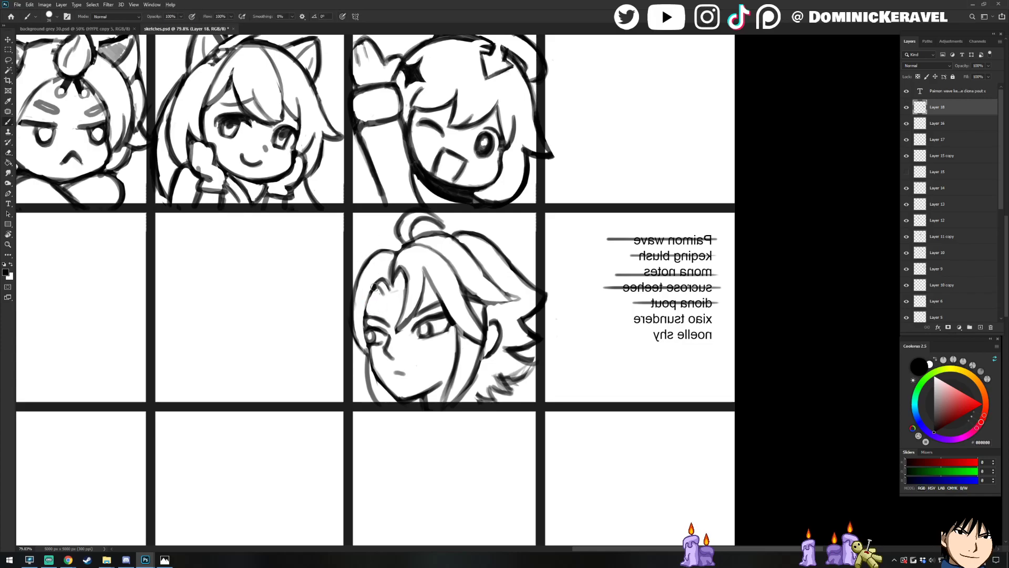
key("e")
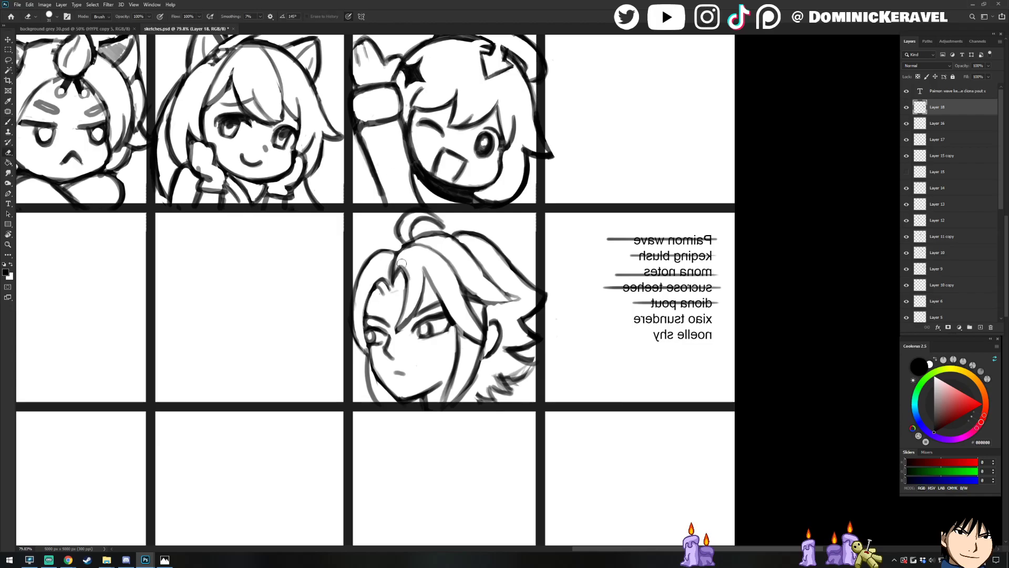
Redraw the hair parting above the forehead and clean up the curved strands running down from it
key("b")
key("e")
key("b")
mouse_move(392, 260)
left_mouse_down()
mouse_move(390, 284)
mouse_move(393, 273)
left_mouse_up()
key("e")
key("b")
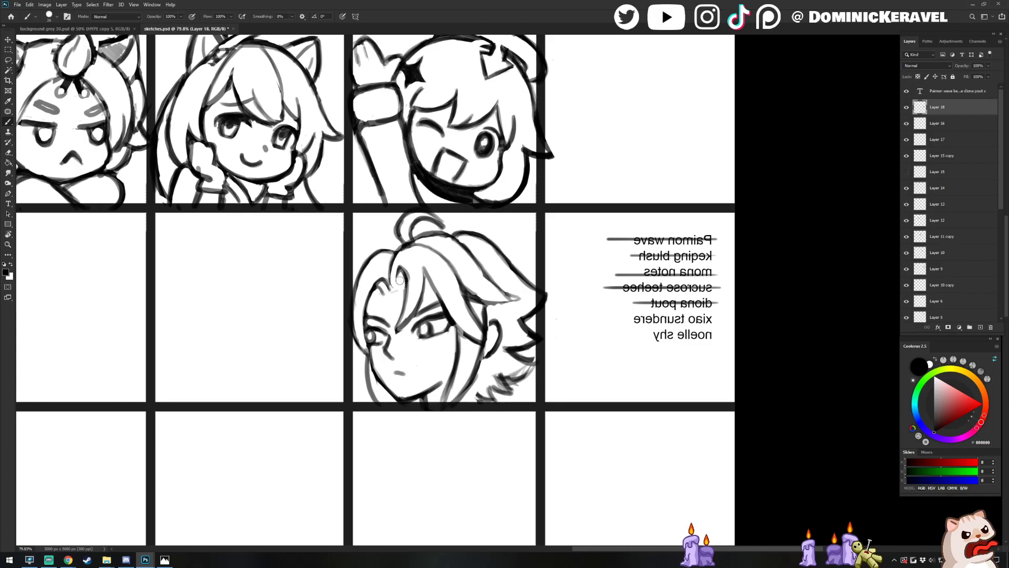
key("e")
key("b")
left_click_drag(399, 271, 406, 276)
key("e")
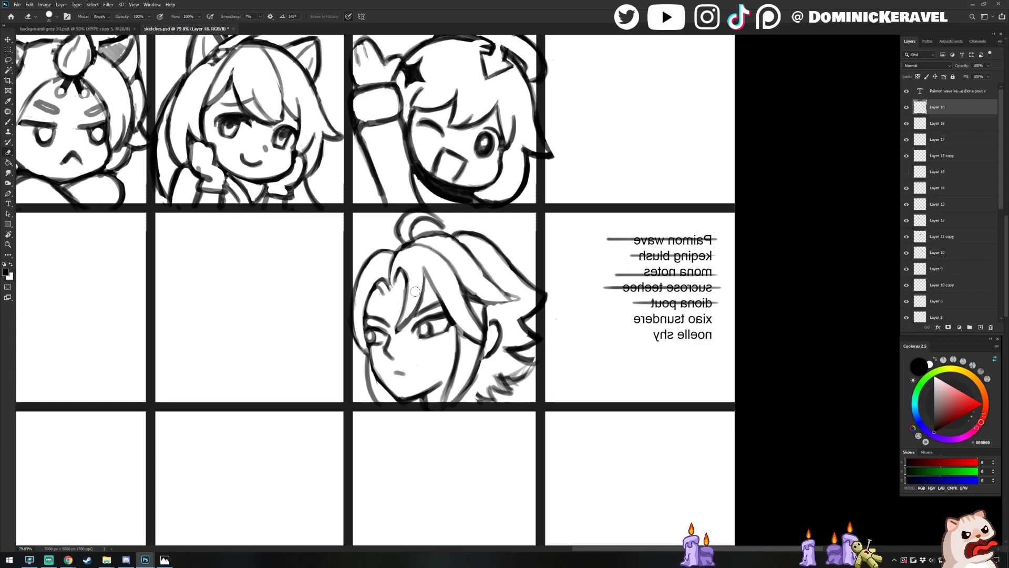
Darken the inner line and lower edge of the large swept-back hair lock above the ear
key("b")
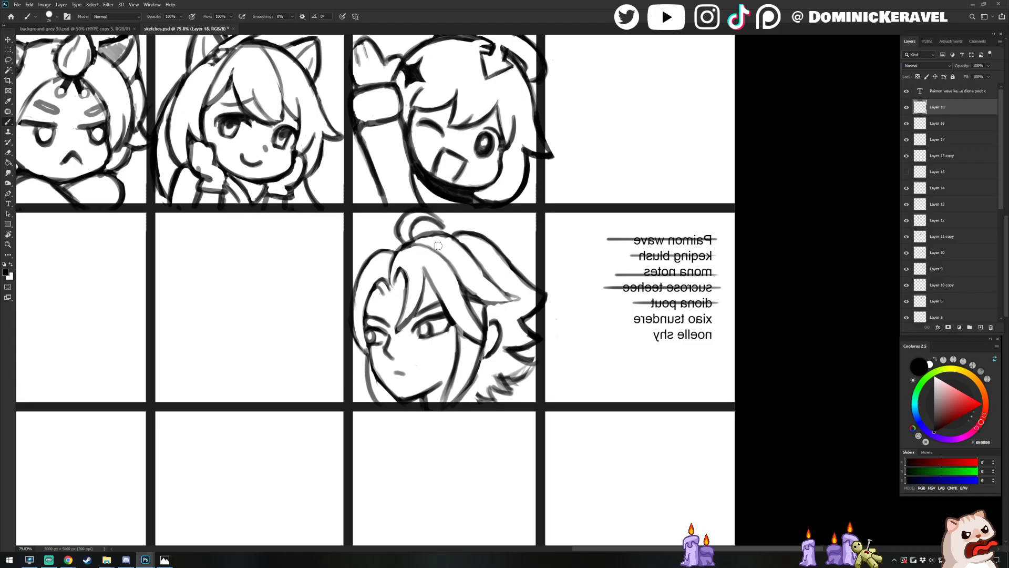
key("e")
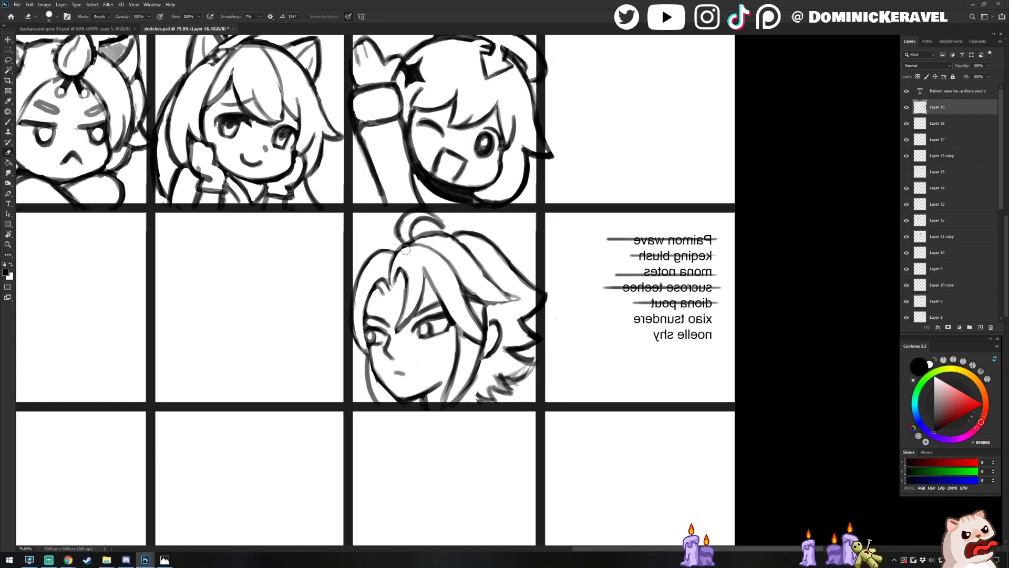
key("b")
left_click_drag(470, 295, 519, 299)
left_click_drag(480, 270, 514, 298)
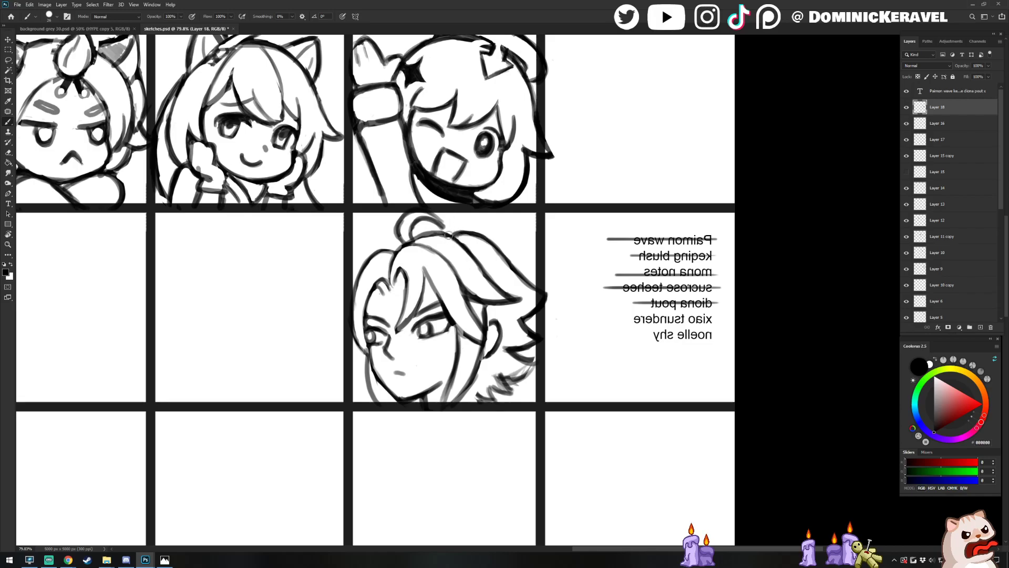
key("e")
Select the tip of the large swept-back hair lock, move it slightly lower, and deselect it
key("v")
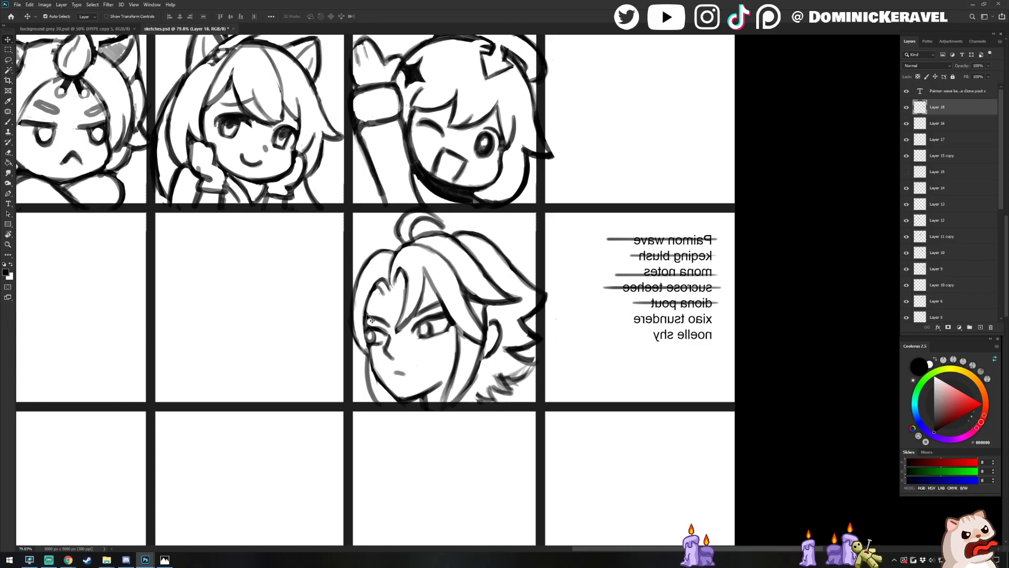
key("l")
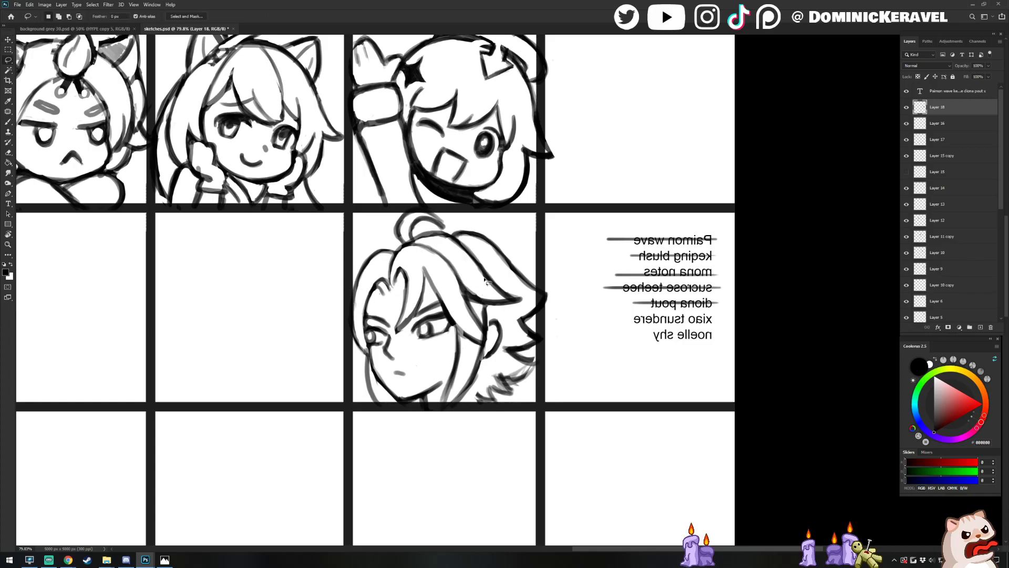
mouse_move(498, 267)
left_mouse_down()
mouse_move(465, 288)
mouse_move(517, 306)
mouse_move(531, 296)
mouse_move(500, 267)
left_mouse_up()
left_click_drag(503, 303, 507, 313)
key("ctrl+d")
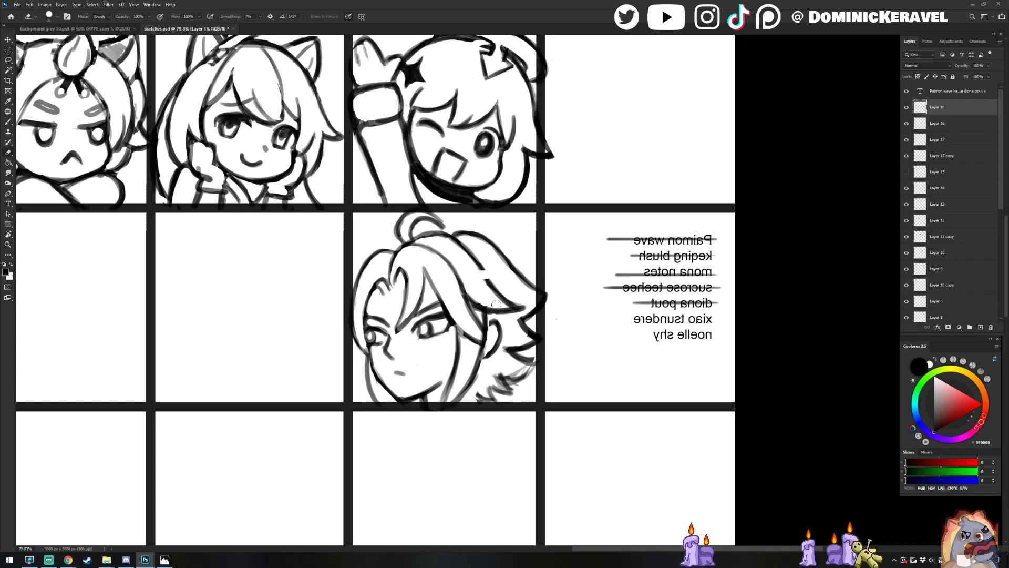
Close the gap in the swept-back lock's line so it joins the lowered tip in one smooth curve
key("b")
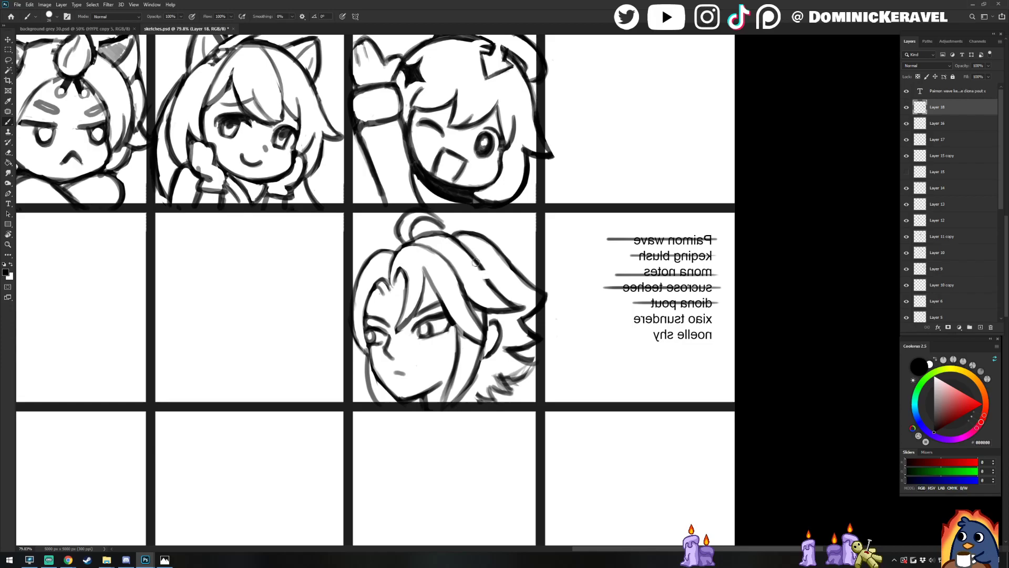
left_click_drag(476, 263, 506, 306)
key("e")
key("b")
Reshape the tuft on top of the head by erasing its end and redrawing a pointed tip
key("e")
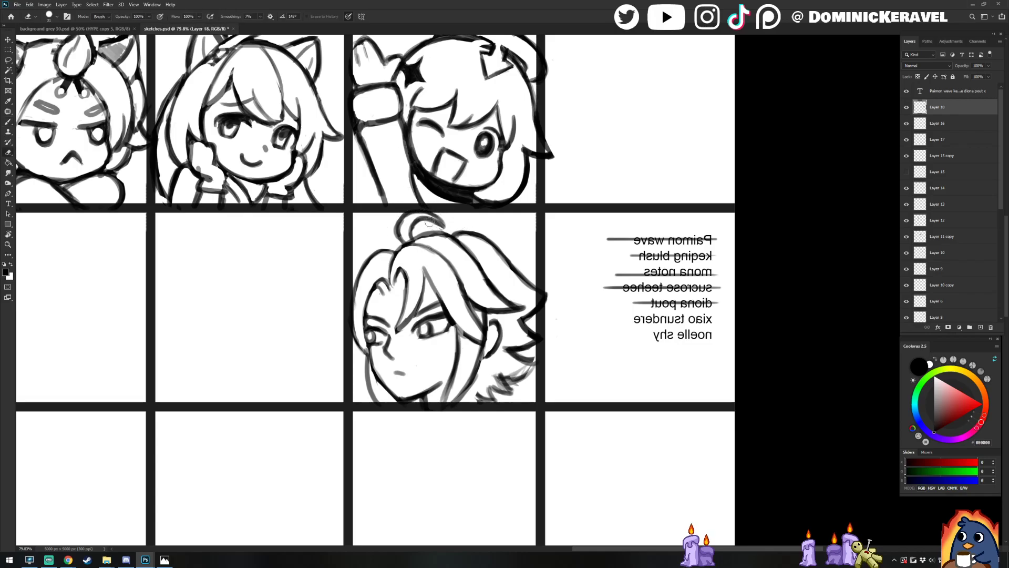
key("b")
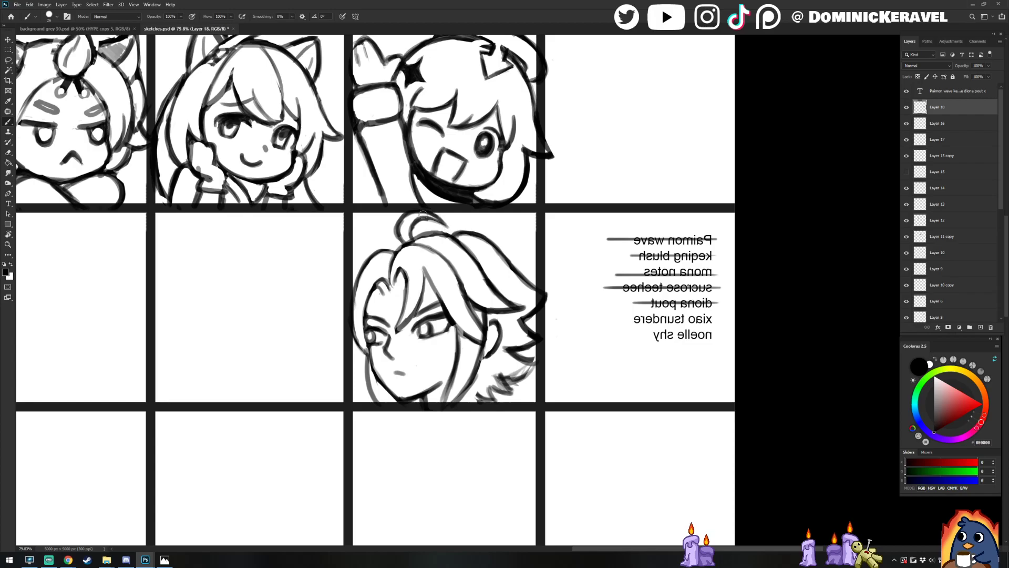
left_click_drag(425, 218, 447, 231)
key("e")
key("b")
Redraw the lower spikes of the back hair near the neck with darker strokes and erase the leftover sketch lines
mouse_move(528, 360)
left_mouse_down()
mouse_move(502, 354)
mouse_move(534, 357)
mouse_move(496, 376)
mouse_move(531, 387)
mouse_move(532, 362)
mouse_move(502, 402)
mouse_move(498, 384)
mouse_move(511, 394)
mouse_move(467, 395)
left_mouse_up()
key("e")
key("b")
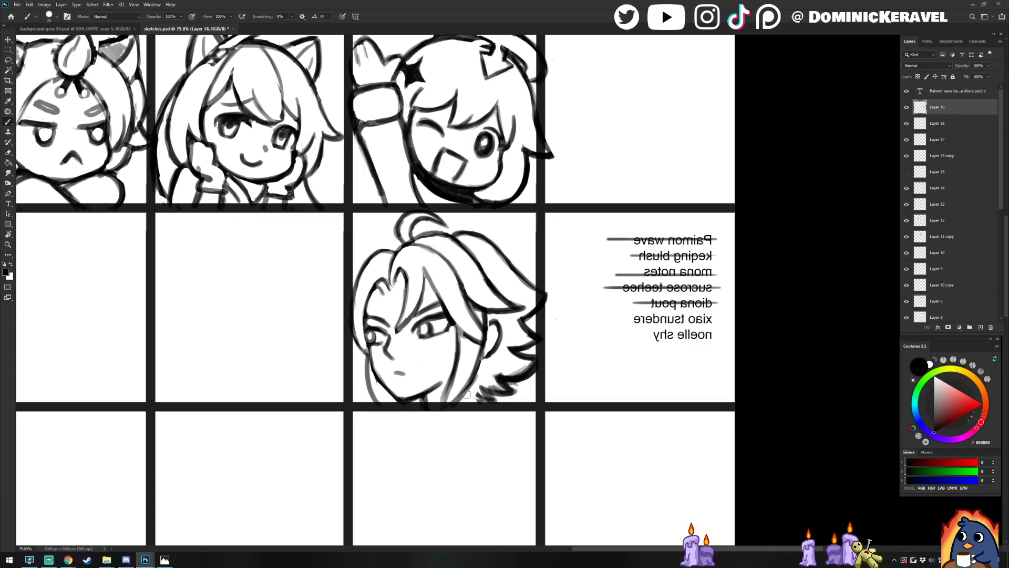
key("e")
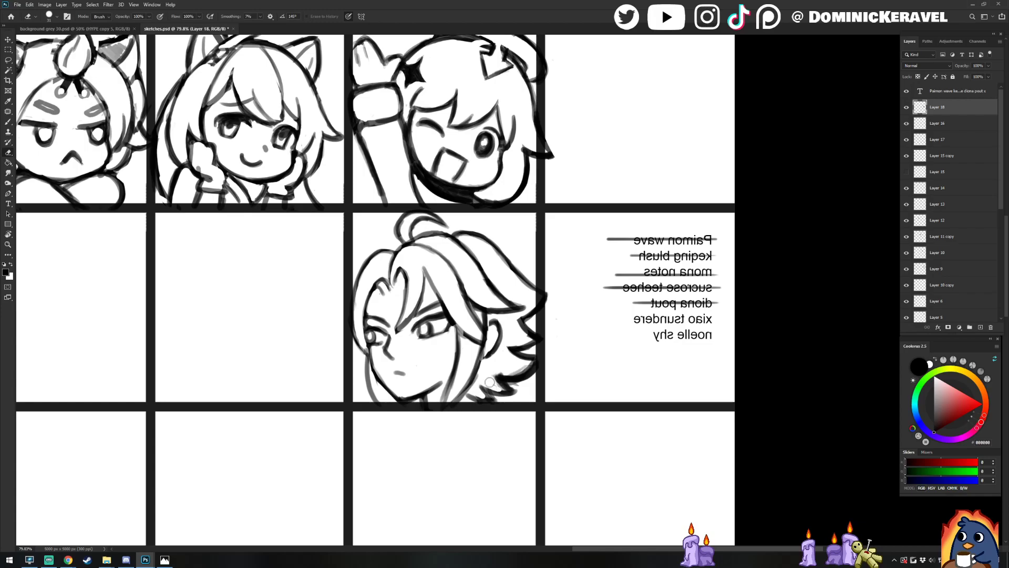
key("b")
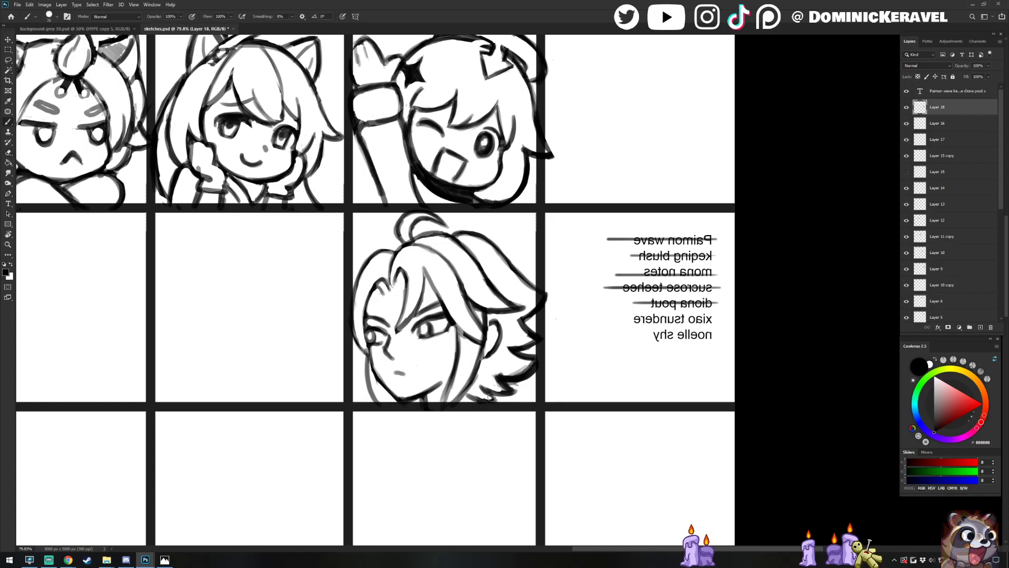
mouse_move(473, 395)
left_mouse_down()
mouse_move(508, 393)
mouse_move(494, 399)
mouse_move(465, 294)
mouse_move(491, 385)
mouse_move(537, 369)
left_mouse_up()
key("ctrl+z")
key("e")
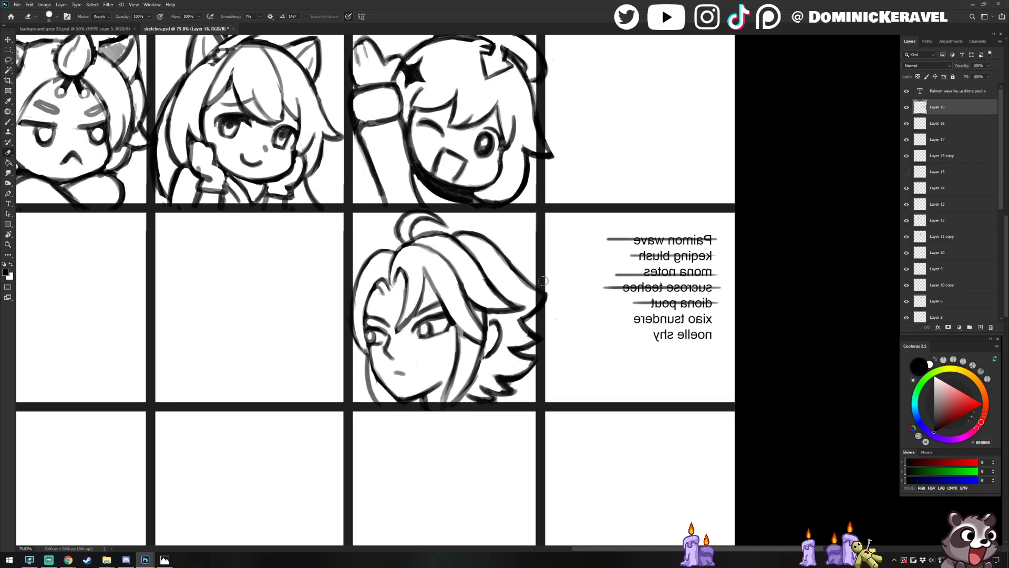
key("b")
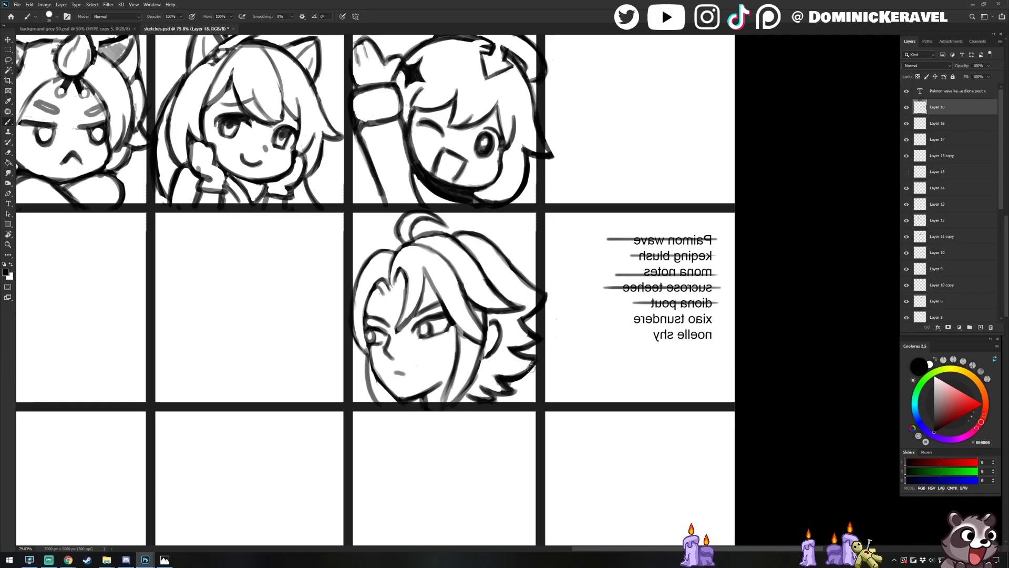
key("e")
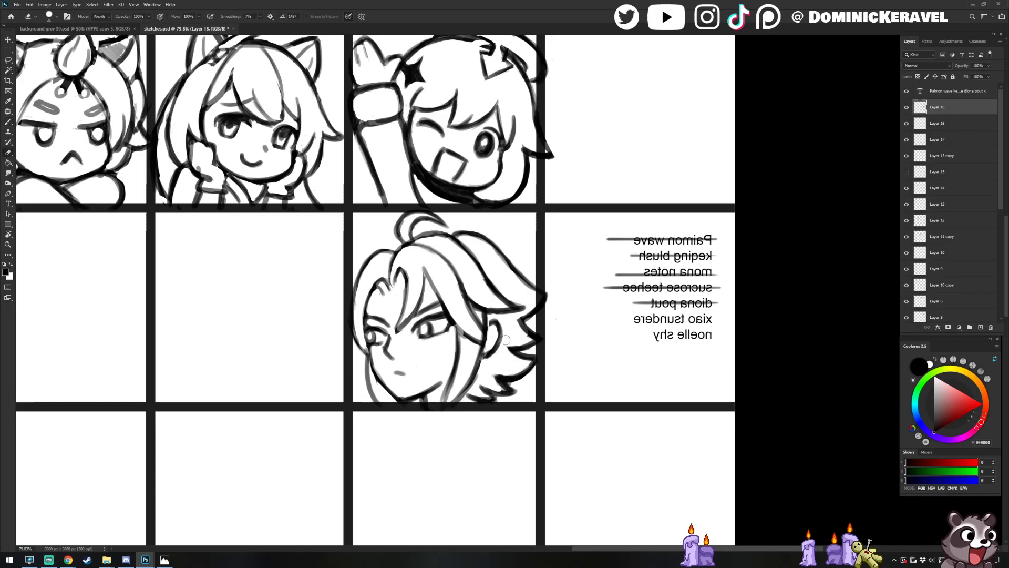
Erase stray marks along both edges of the long sidelock in front of the ear to sharpen its shape
left_click_drag(496, 351, 475, 381)
key("b")
key("e")
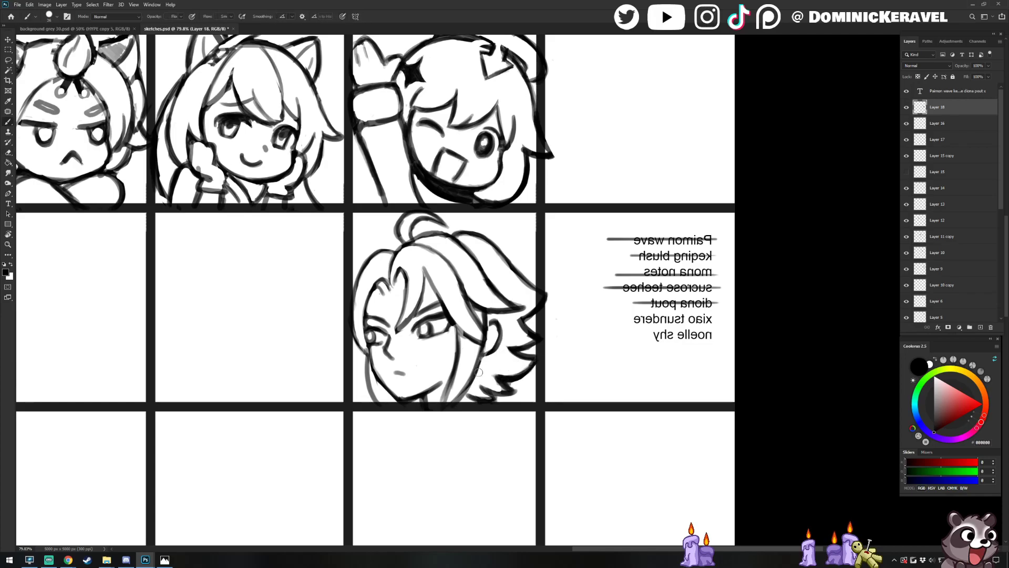
key("b")
key("e")
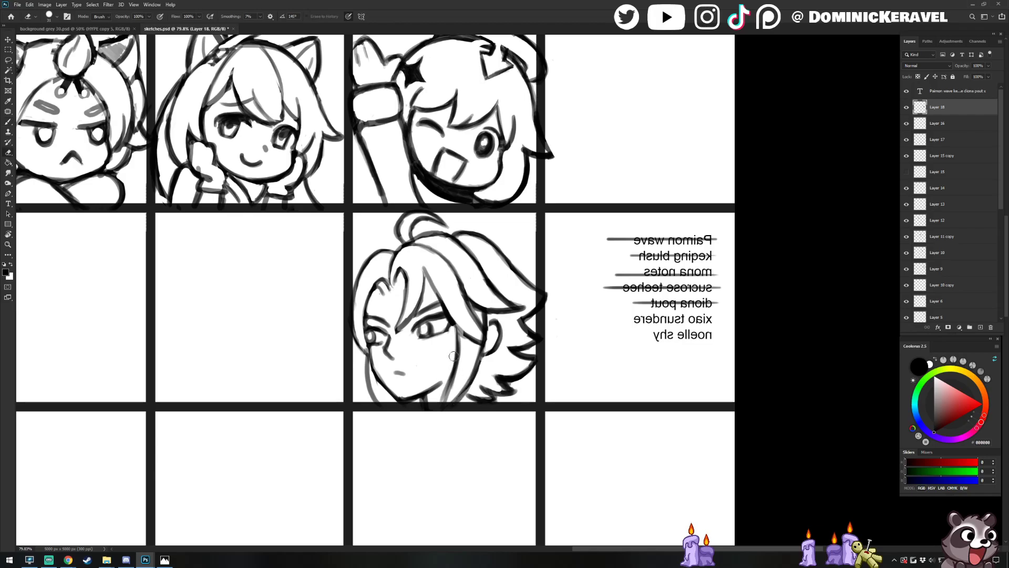
mouse_move(457, 353)
left_mouse_down()
mouse_move(430, 424)
mouse_move(441, 402)
left_mouse_up()
key("b")
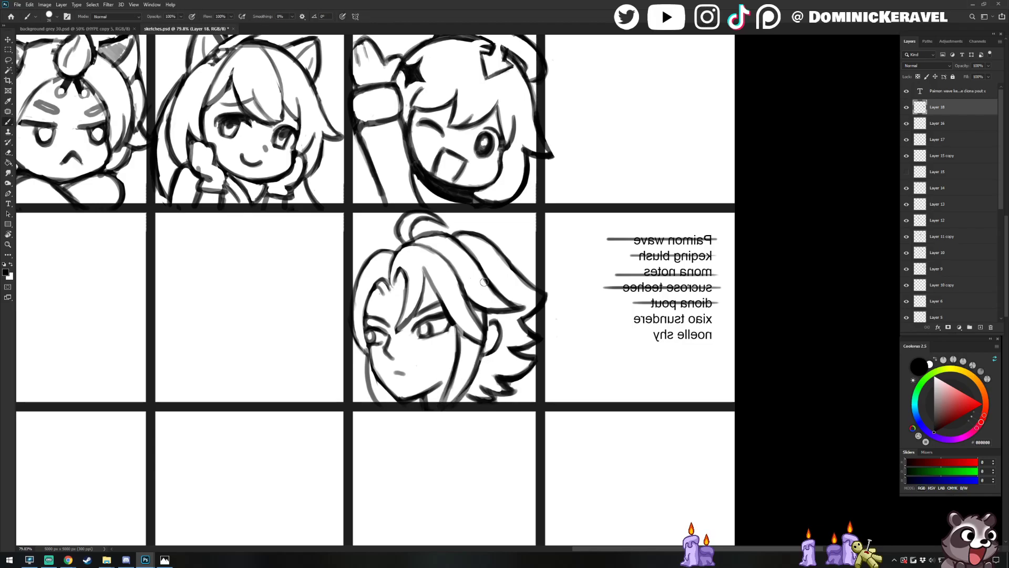
Clean up the ear and strengthen the line where it meets the sidelock
key("e")
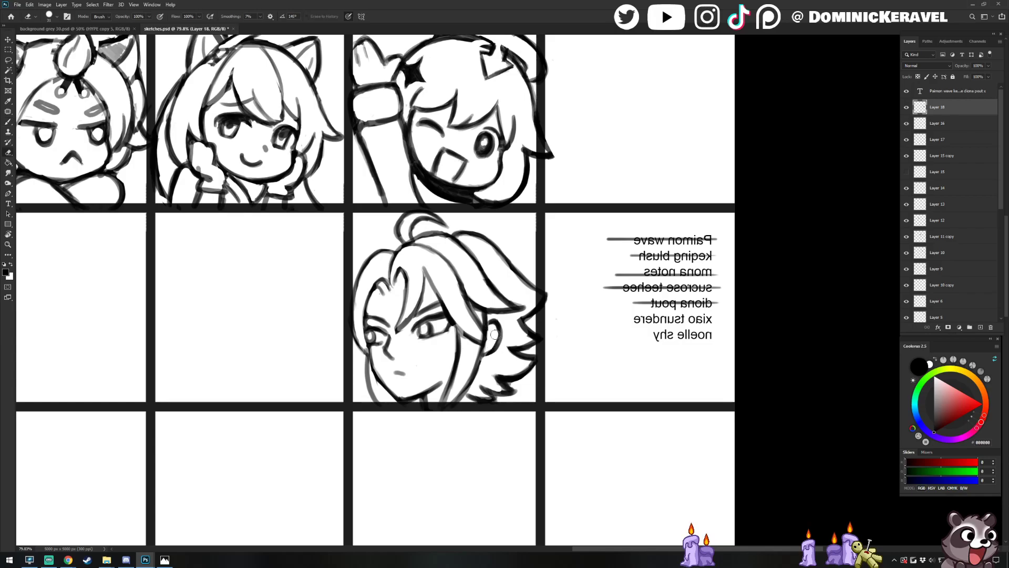
key("b")
mouse_move(487, 352)
left_mouse_down()
mouse_move(490, 338)
mouse_move(480, 360)
mouse_move(485, 320)
left_mouse_up()
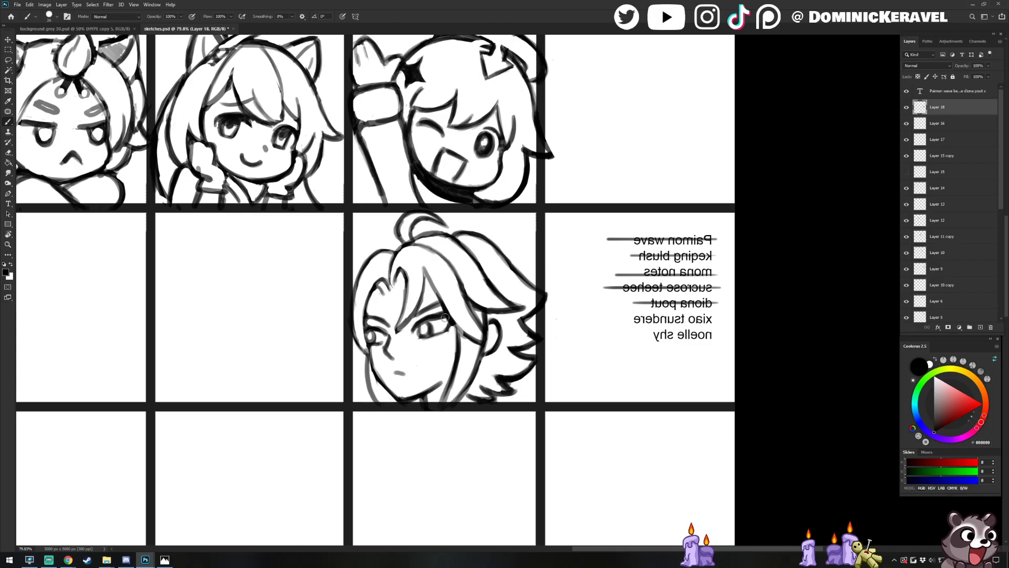
Refine both eyes by darkening the irises and pupils and erasing the rough edges around them
key("e")
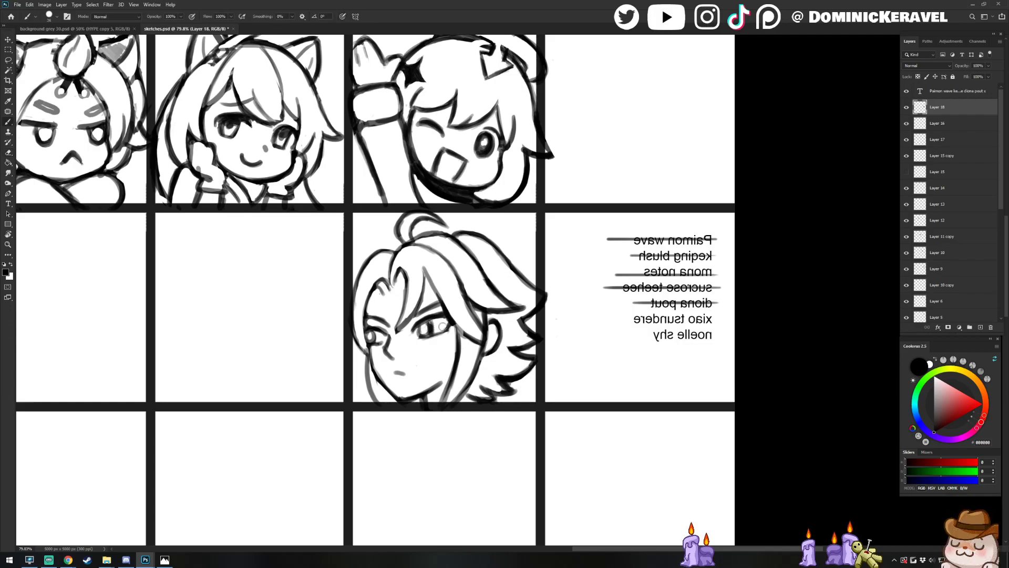
key("b")
key("e")
key("b")
key("e")
key("b")
key("e")
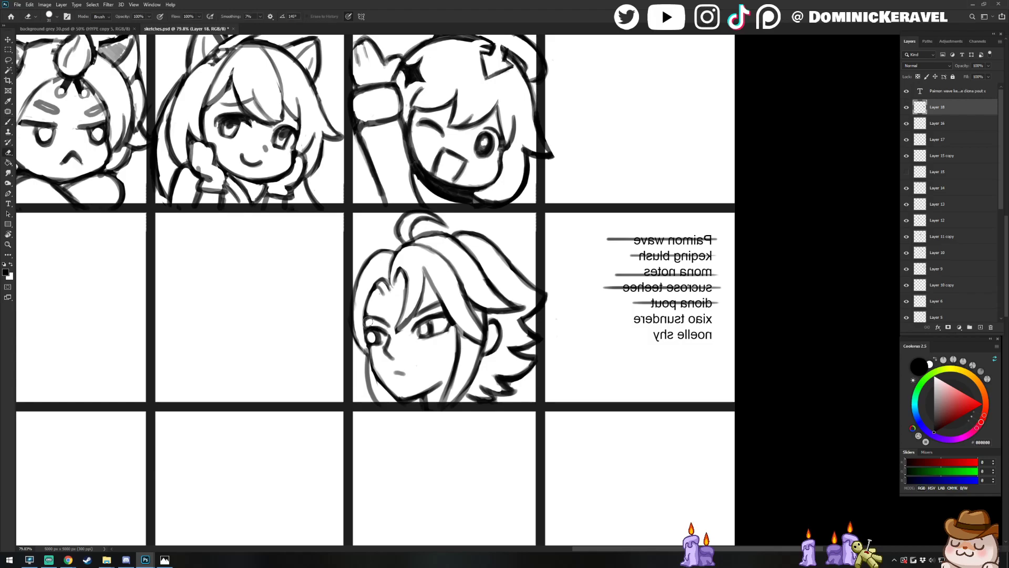
Strengthen the far cheek and jaw contour of the Xiao head with a brush stroke
key("b")
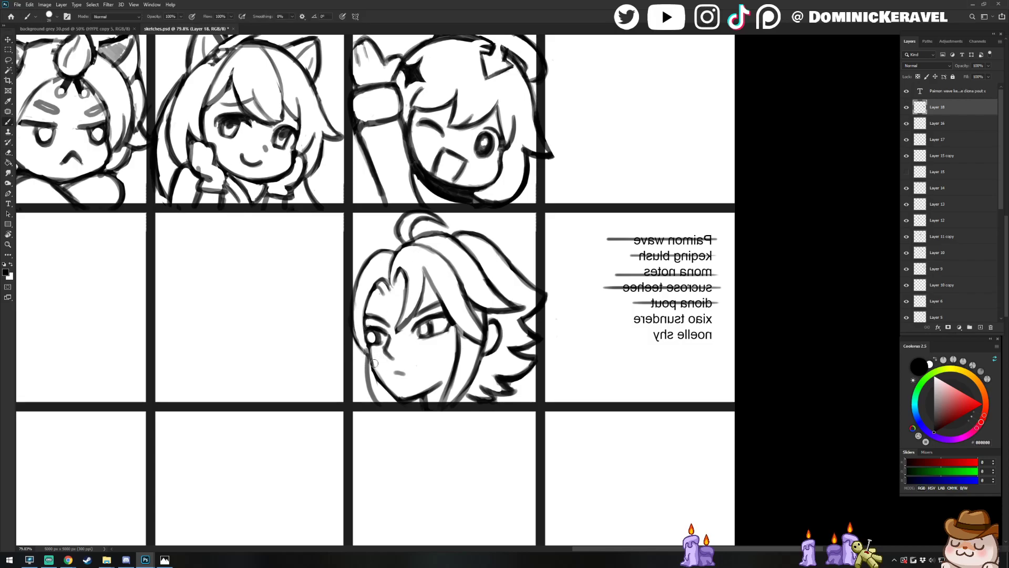
left_click_drag(375, 372, 397, 394)
key("v")
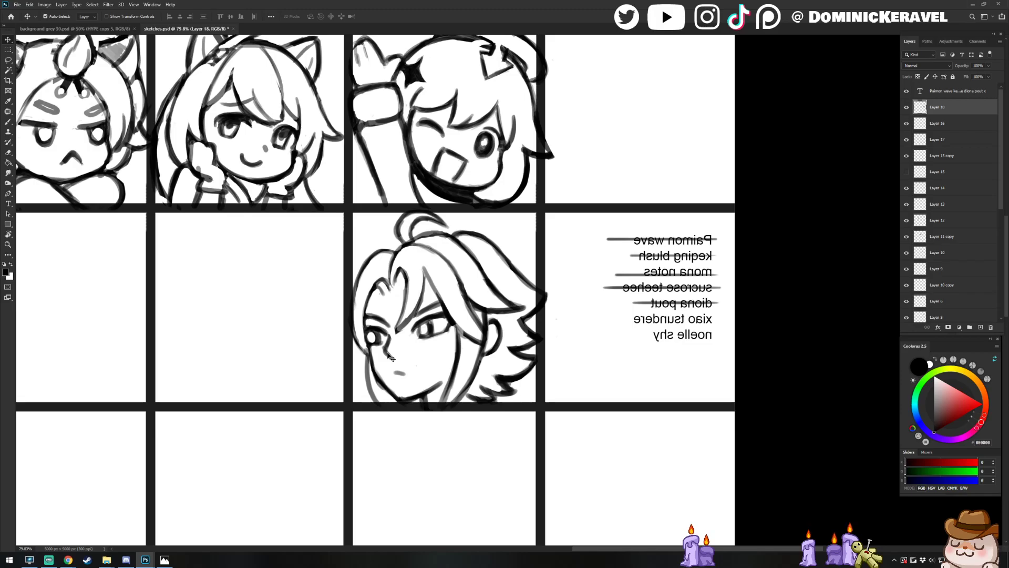
key("alt+Tab")
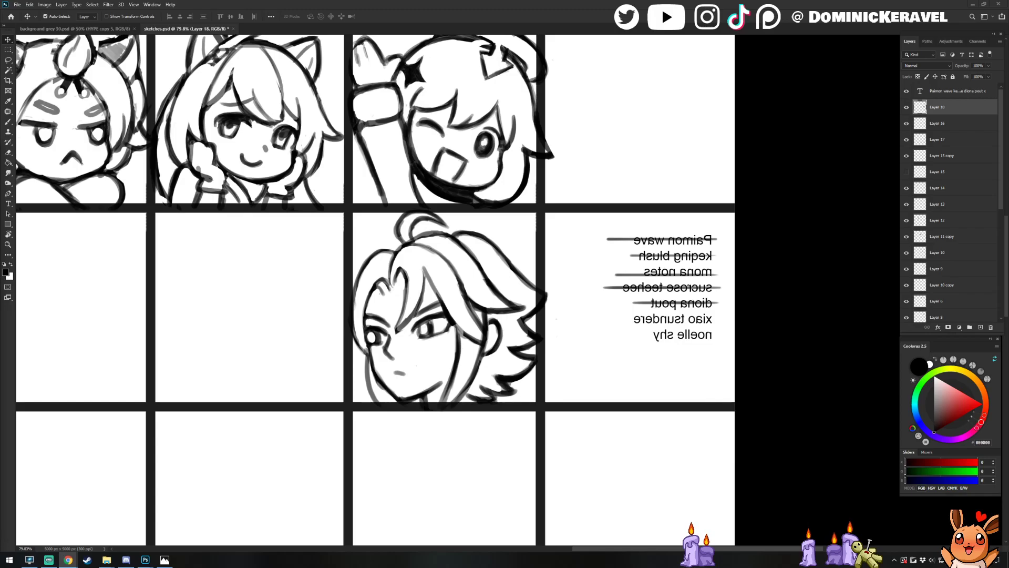
left_click(418, 4)
key("e")
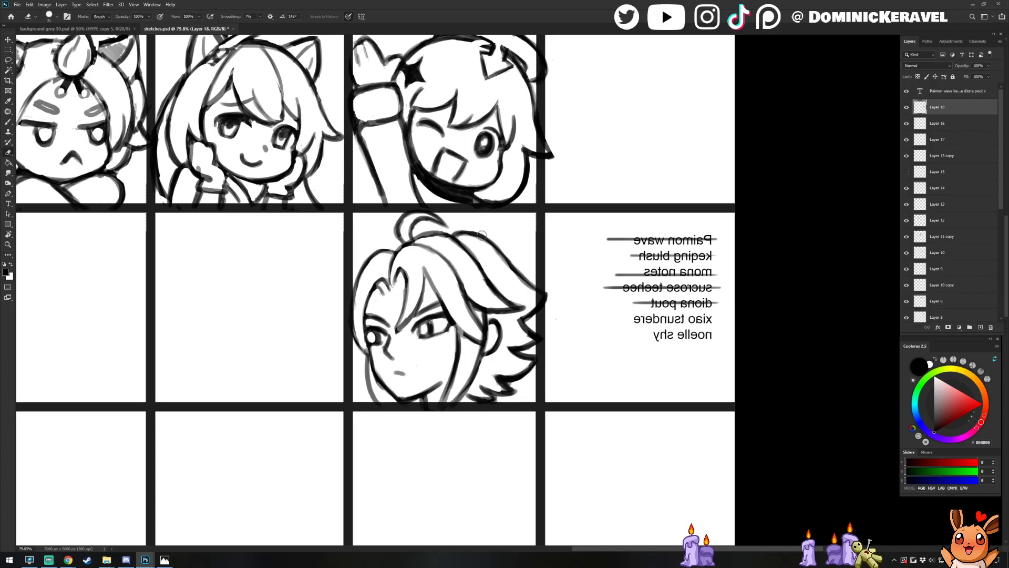
left_click(457, 236, "ctrl")
left_click(458, 238)
key("Return")
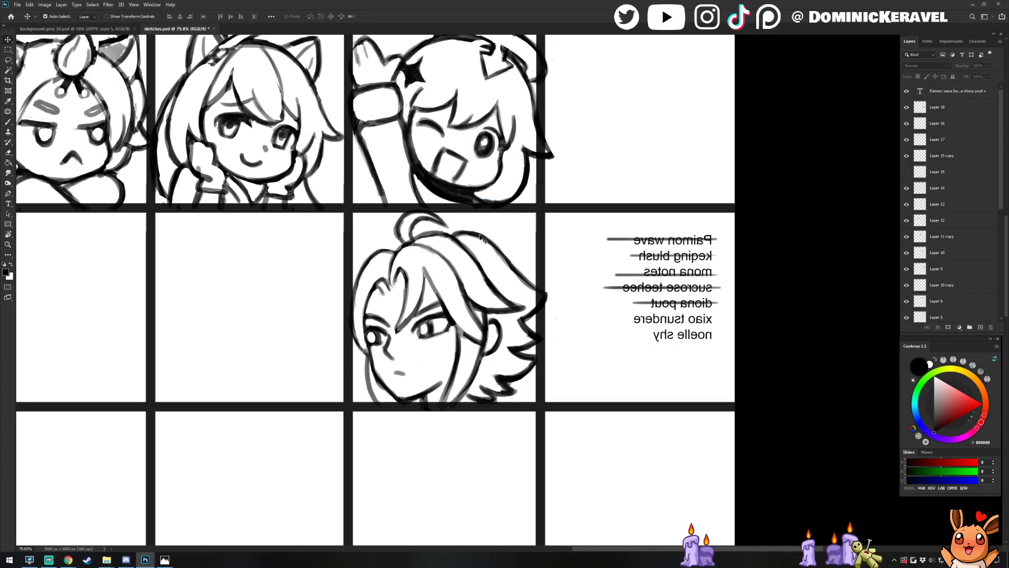
left_click(481, 237)
key("b")
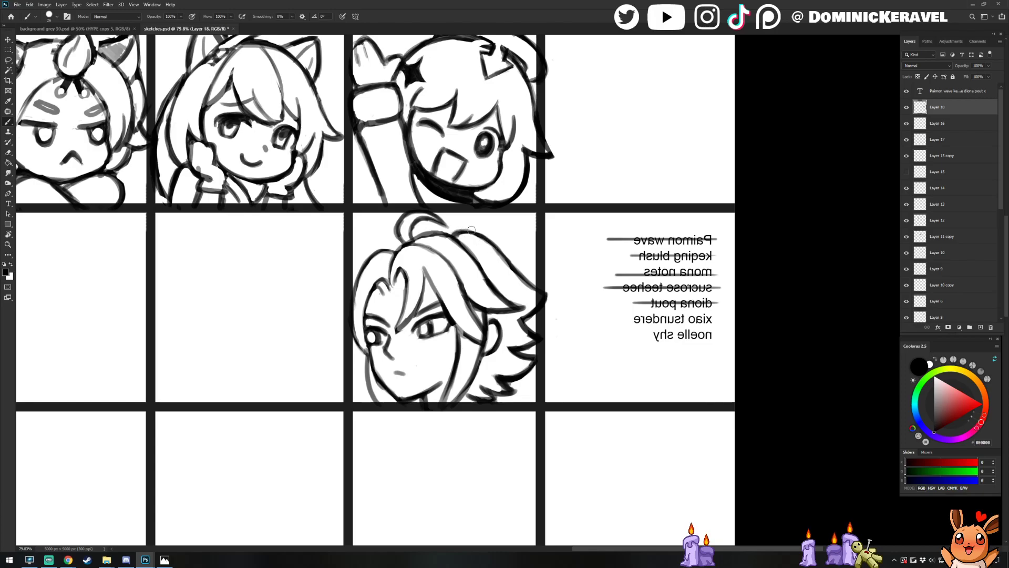
key("v")
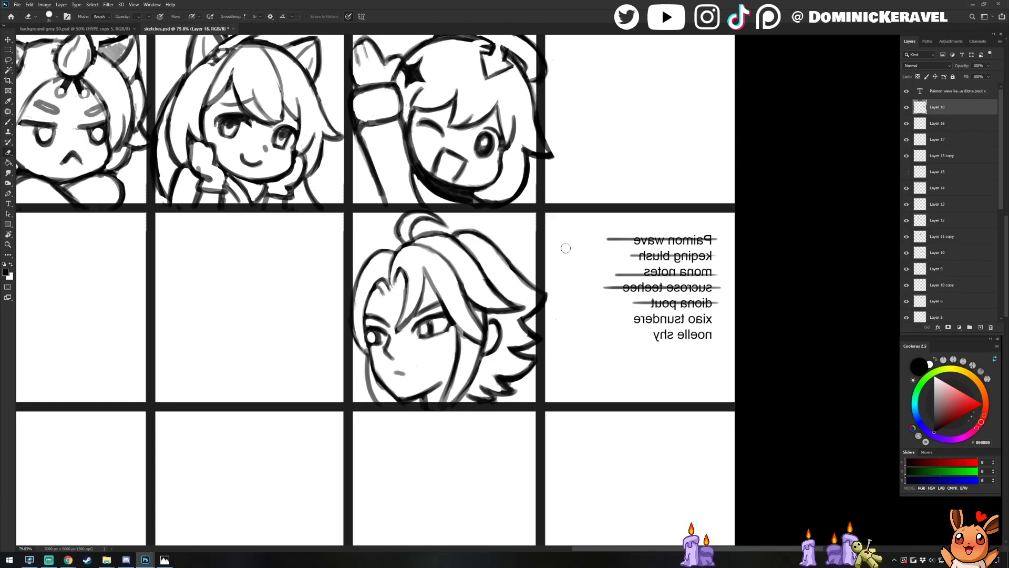
Flip the whole canvas horizontally to return the emote grid and name list to their readable orientation
left_click_drag(566, 336, 543, 367)
scroll(543, 367, "up", 1)
key("b")
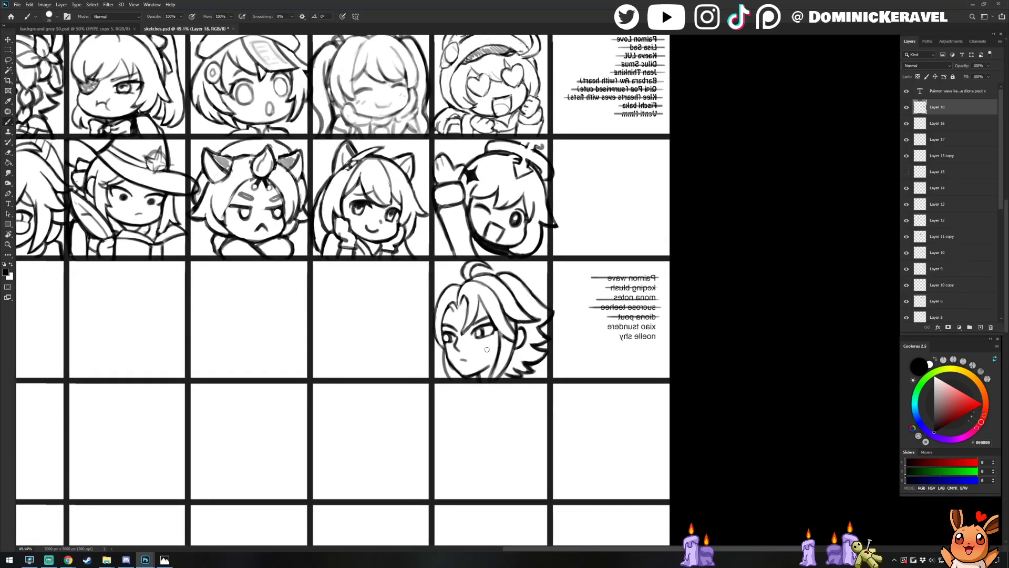
key("ctrl+shift+h")
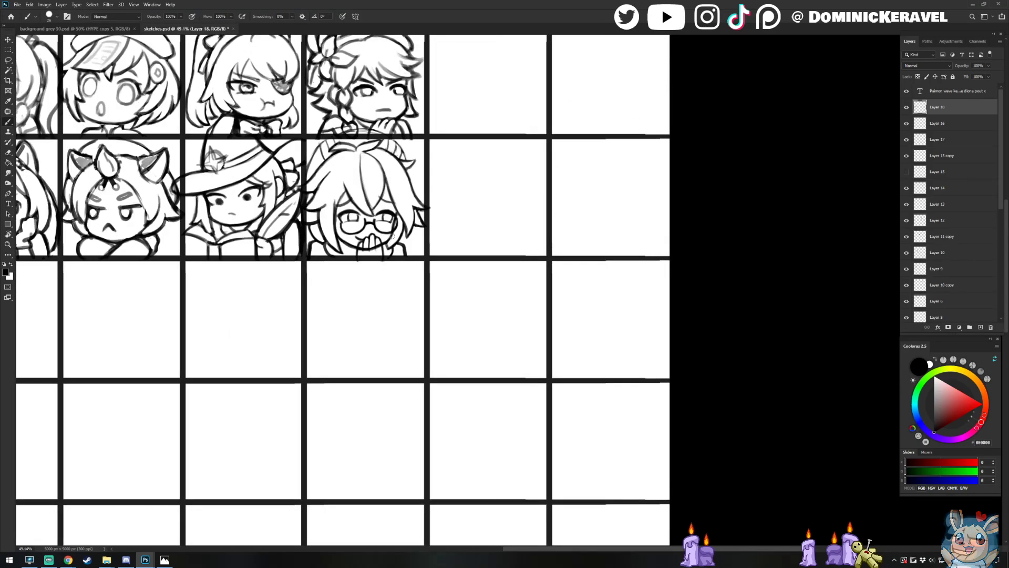
left_click_drag(441, 166, 893, 170)
left_click_drag(410, 295, 490, 288)
scroll(417, 314, "up", 3)
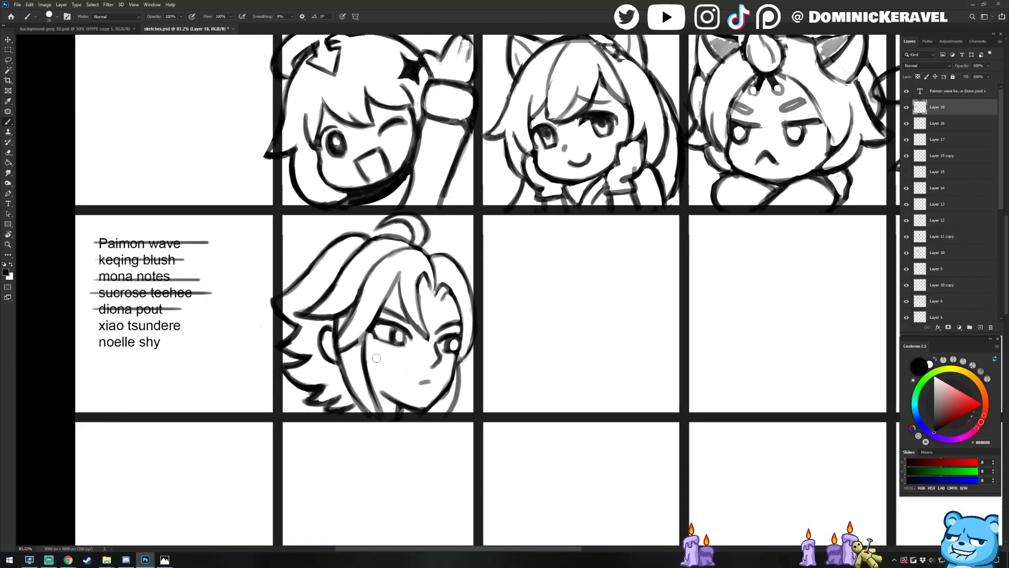
Draw short diagonal blush lines on both cheeks of the Xiao head below the eyes
left_click_drag(380, 357, 412, 359)
key("e")
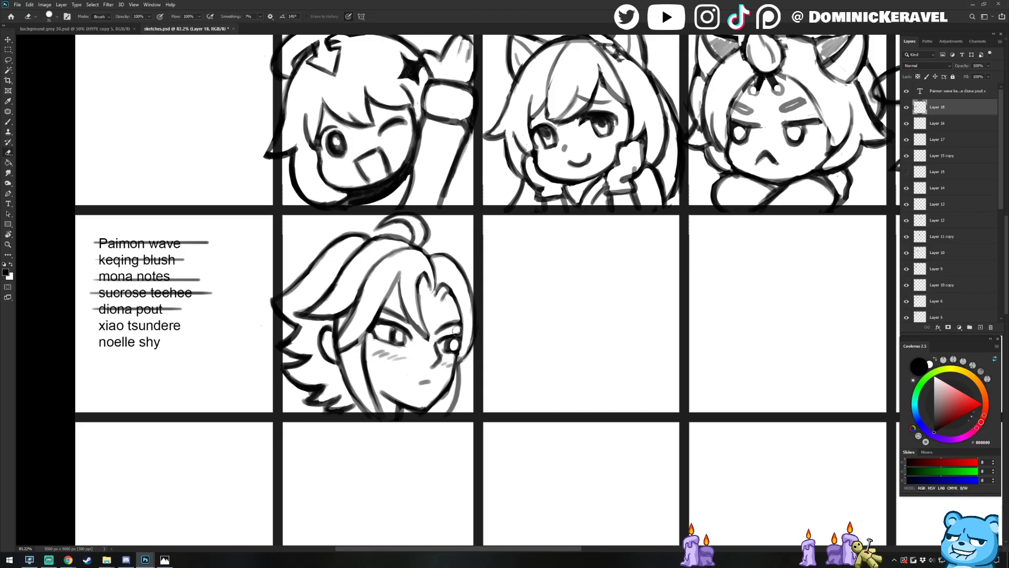
key("v")
scroll(490, 360, "down", 5)
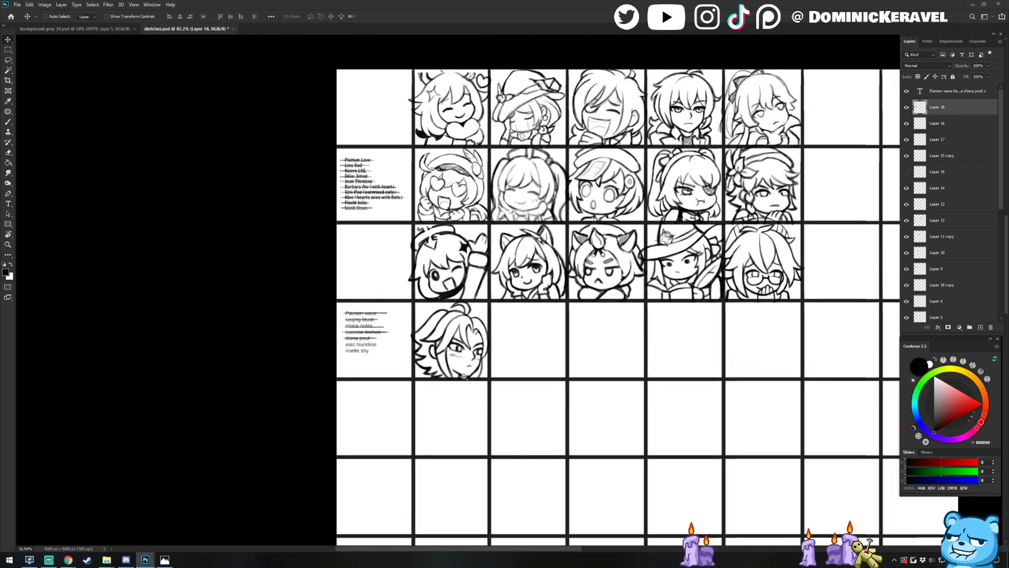
scroll(481, 371, "up", 2)
scroll(474, 390, "up", 5)
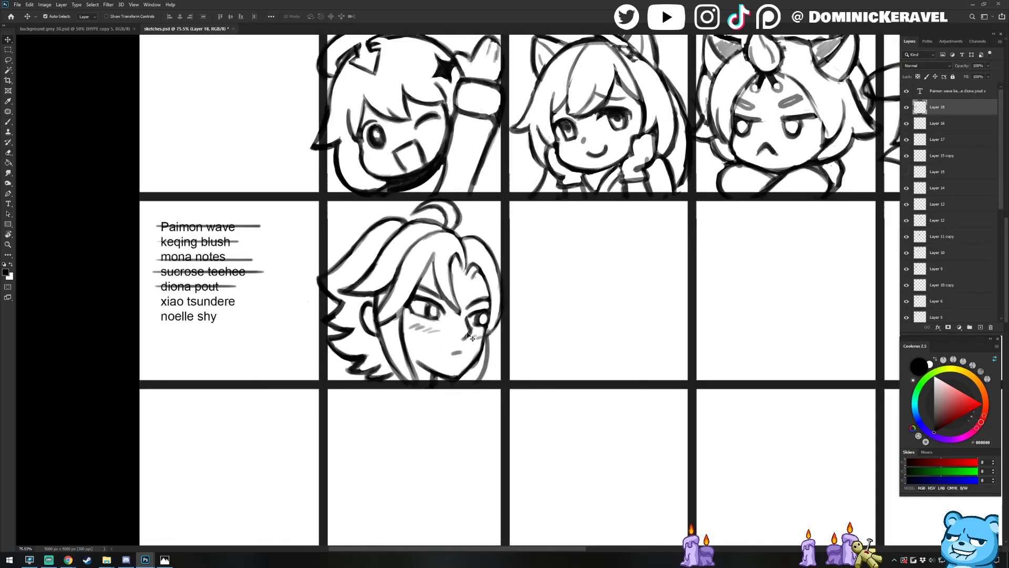
Refine the chin and the far sidelock beside the jaw with eraser and brush, and save the document
key("e")
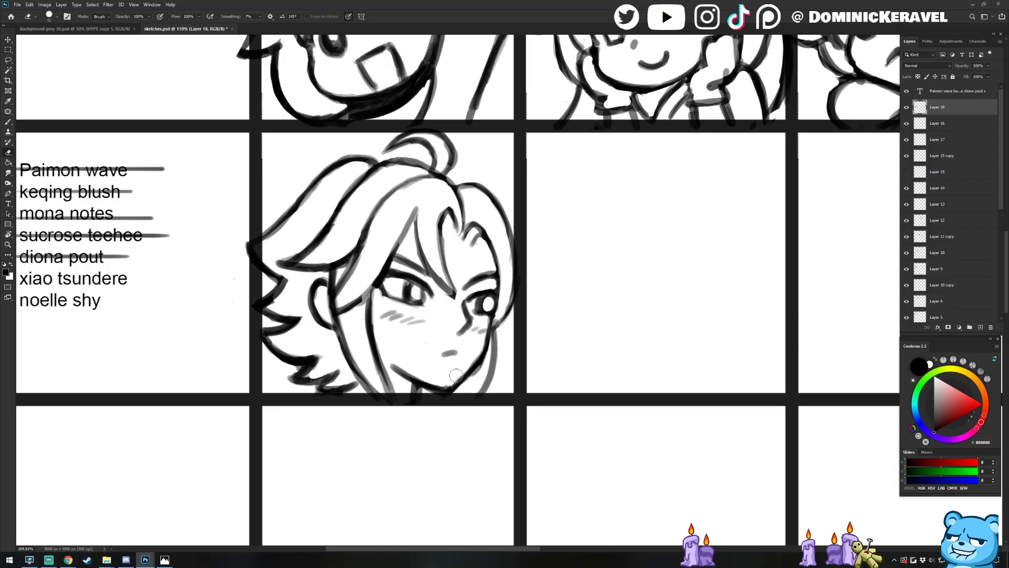
left_click_drag(487, 361, 462, 395)
key("b")
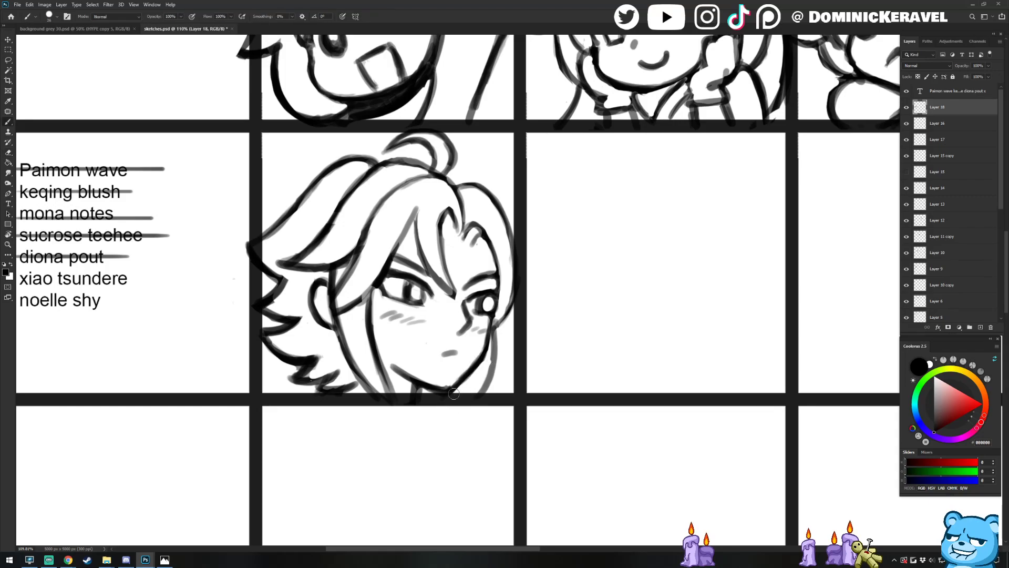
left_click_drag(508, 394, 461, 421)
key("v")
left_click_drag(674, 399, 492, 403)
key("ctrl+s")
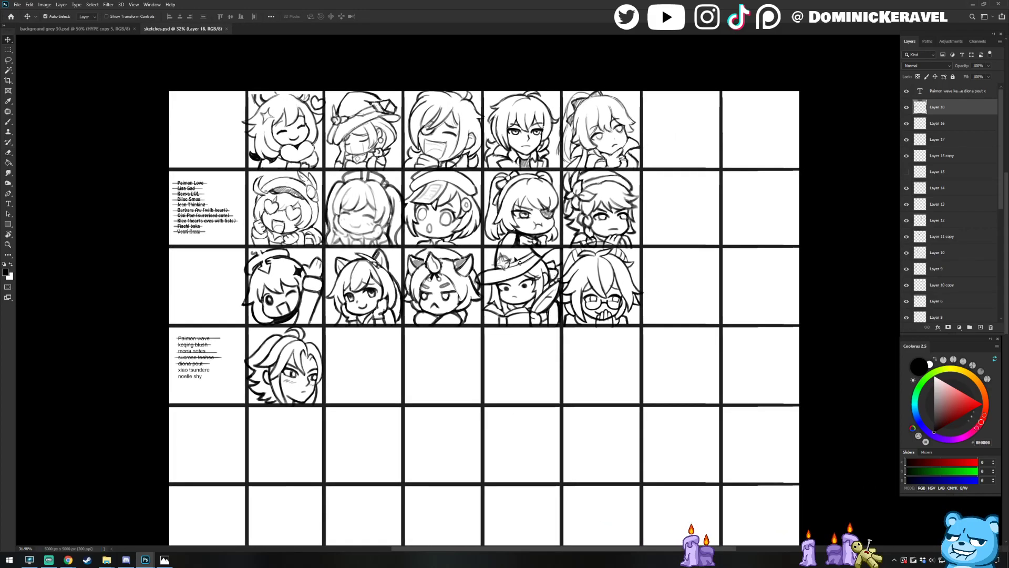
Strike through "xiao tsundere" in the emote list on the layer holding the other strike-through lines, and save the file
scroll(192, 366, "up", 4)
left_click(255, 305, "ctrl")
key("b")
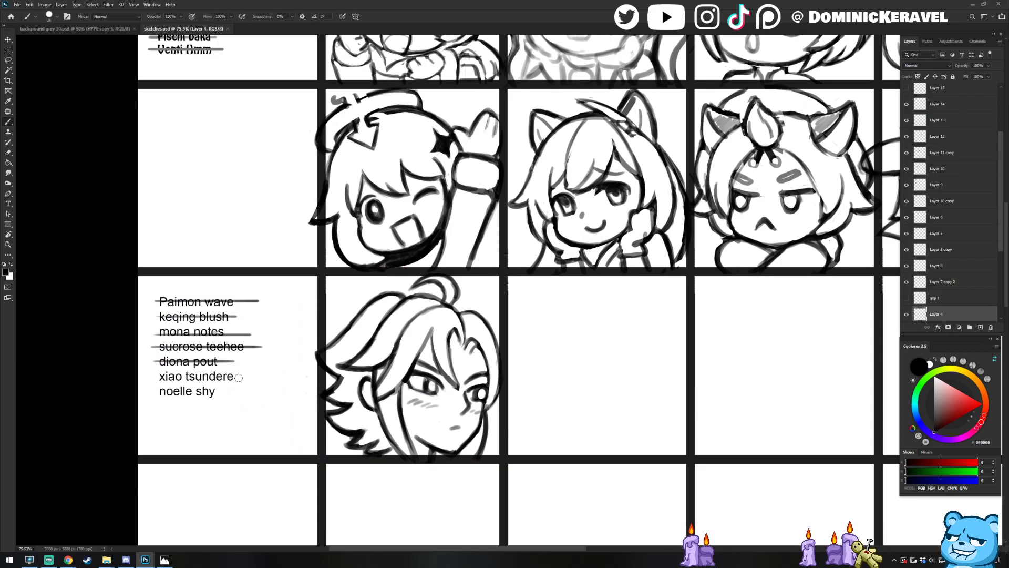
left_click_drag(245, 376, 135, 375)
key("ctrl+z")
left_click_drag(244, 377, 154, 377)
key("v")
scroll(414, 359, "down", 4)
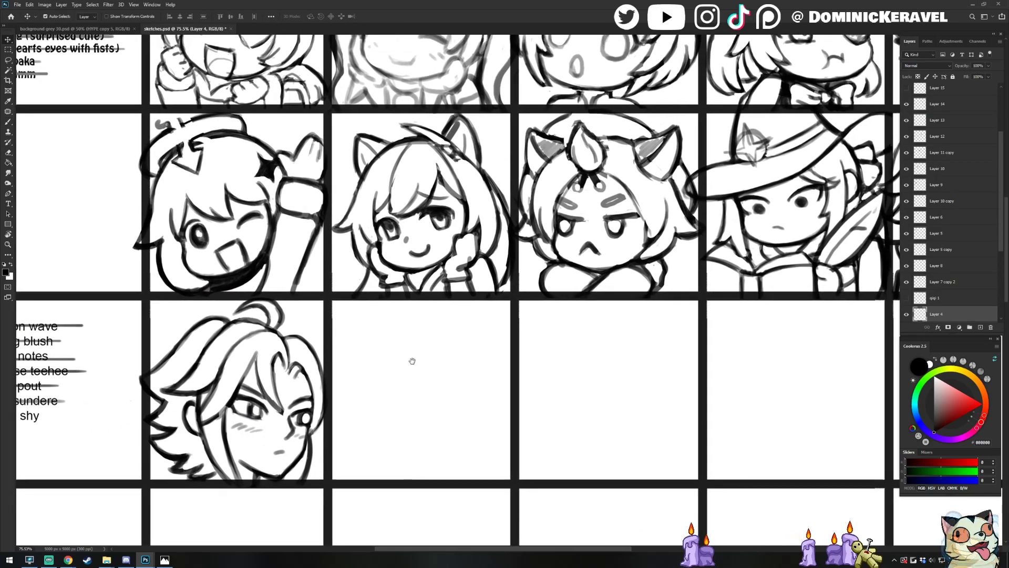
scroll(414, 359, "up", 1)
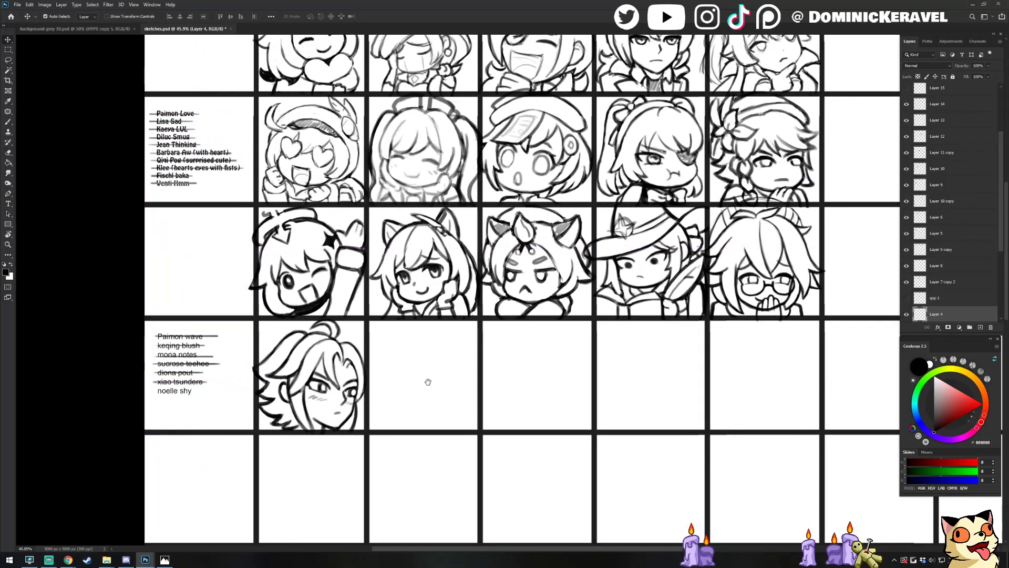
scroll(428, 383, "up", 1)
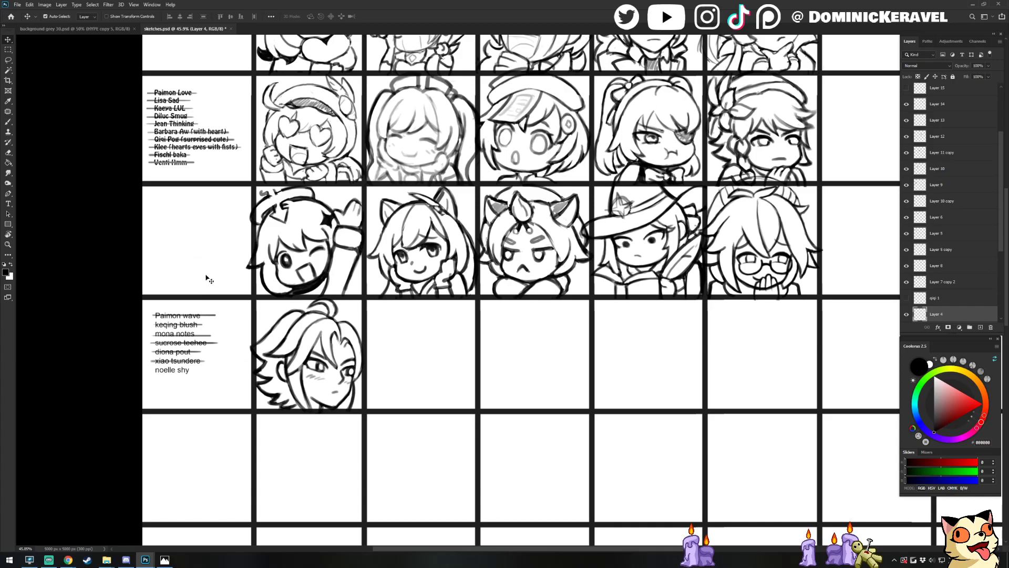
key("ctrl+s")
key("alt+Tab")
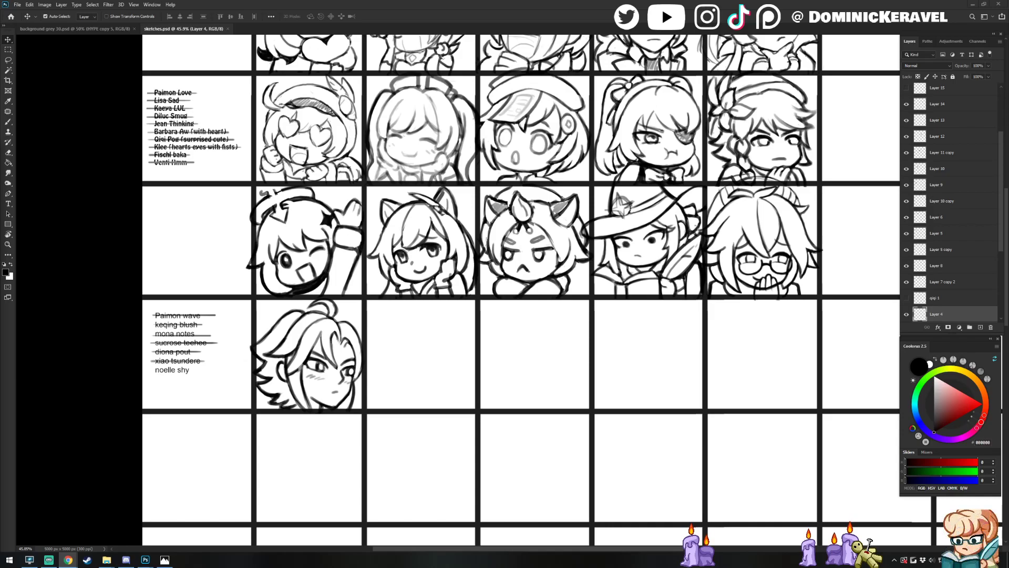
left_click(434, 4)
key("b")
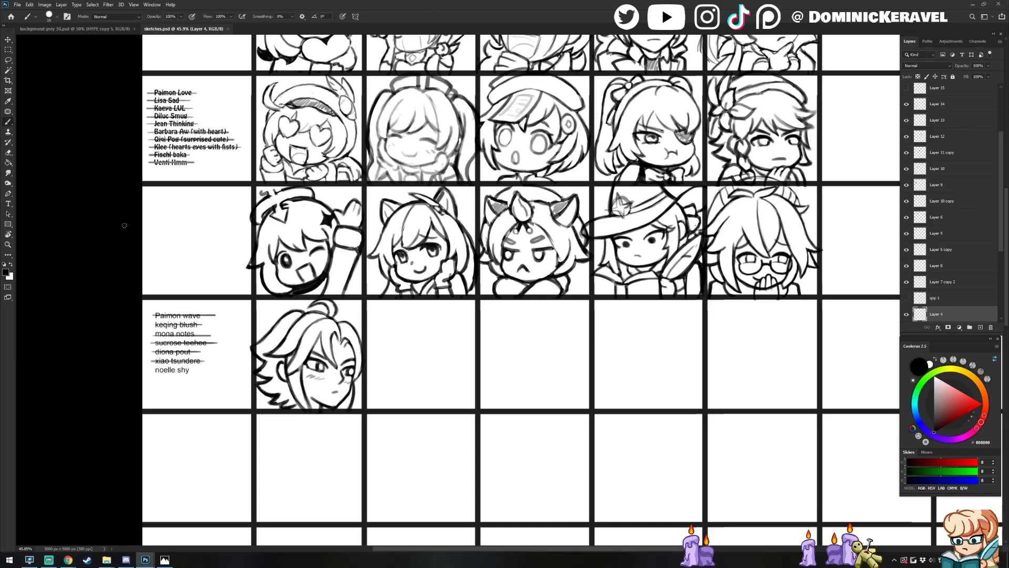
key("e")
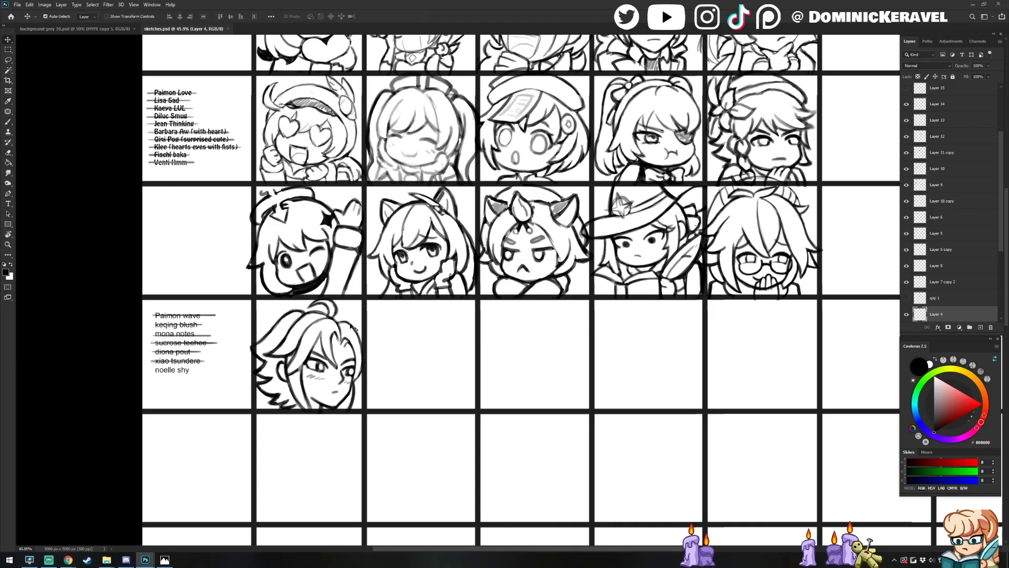
key("alt+period")
left_click_drag(407, 347, 439, 360)
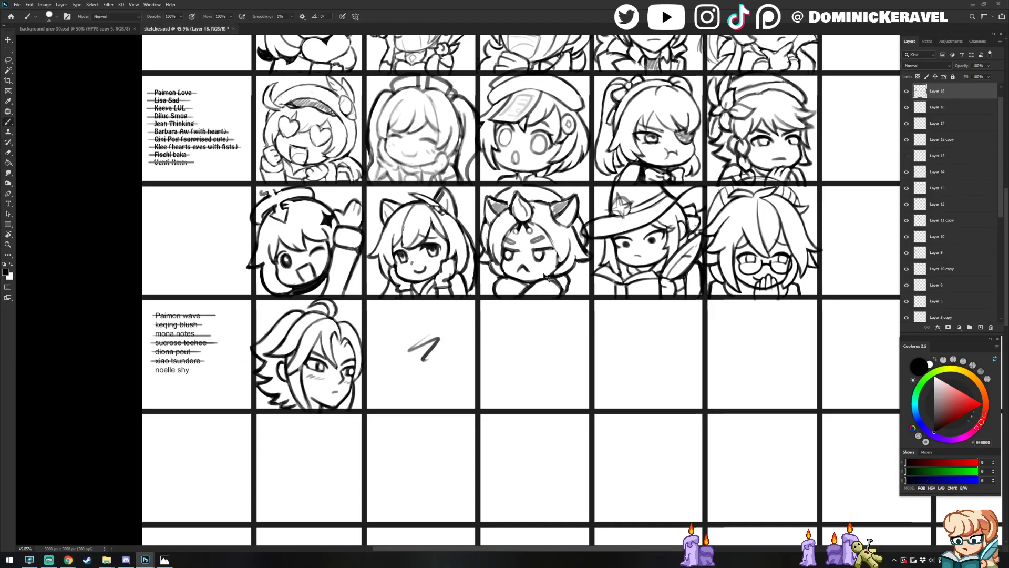
key("ctrl+z")
key("v")
left_click(907, 91)
left_click(907, 91)
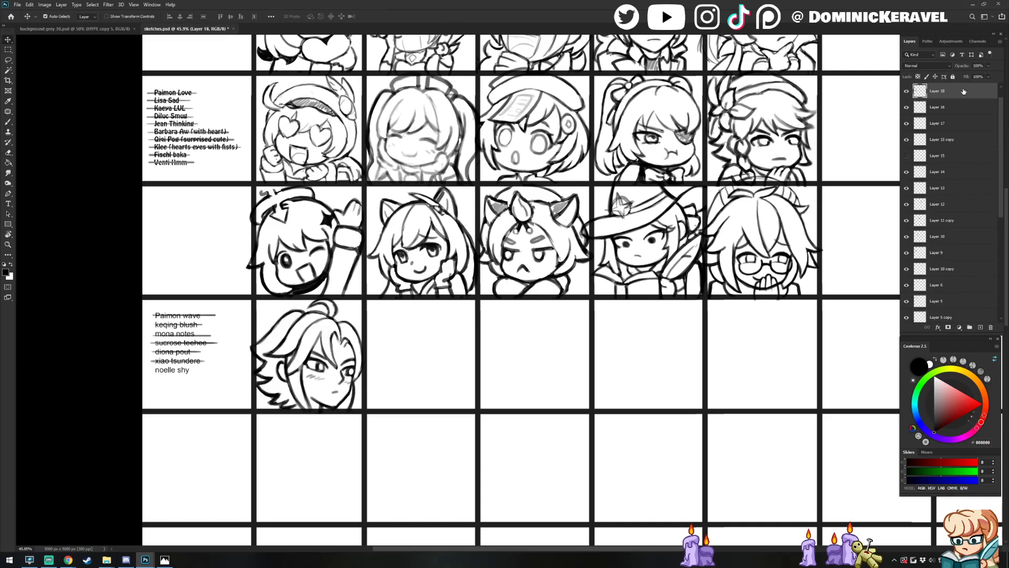
Create a new empty layer directly above the Xiao head layer and ready the Brush for the next emote
key("ctrl+shift+n")
key("Return")
key("ctrl+z")
left_click(906, 108)
left_click(907, 107)
key("ctrl+shift+alt+n")
key("b")
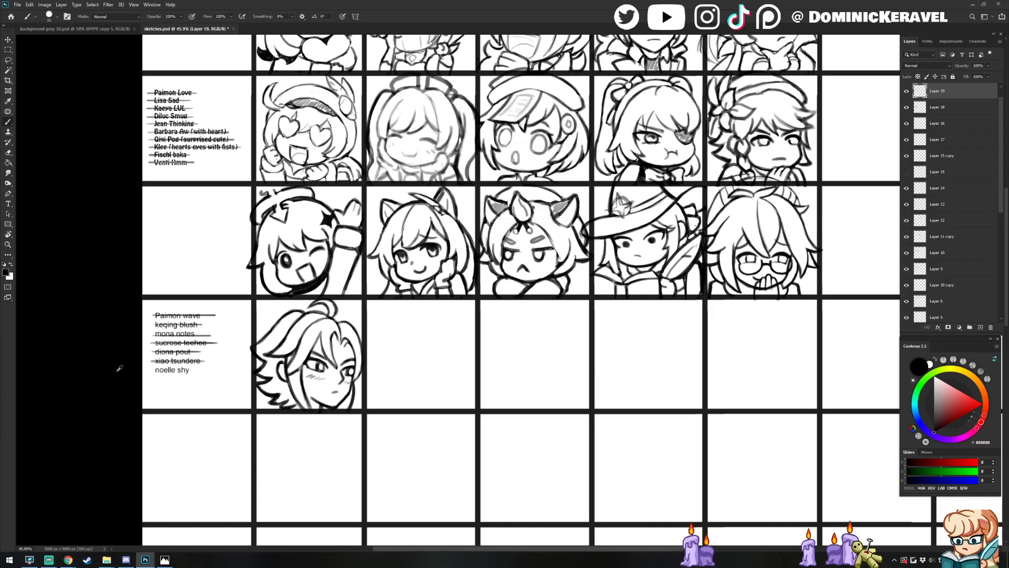
key("e")
scroll(409, 330, "up", 5)
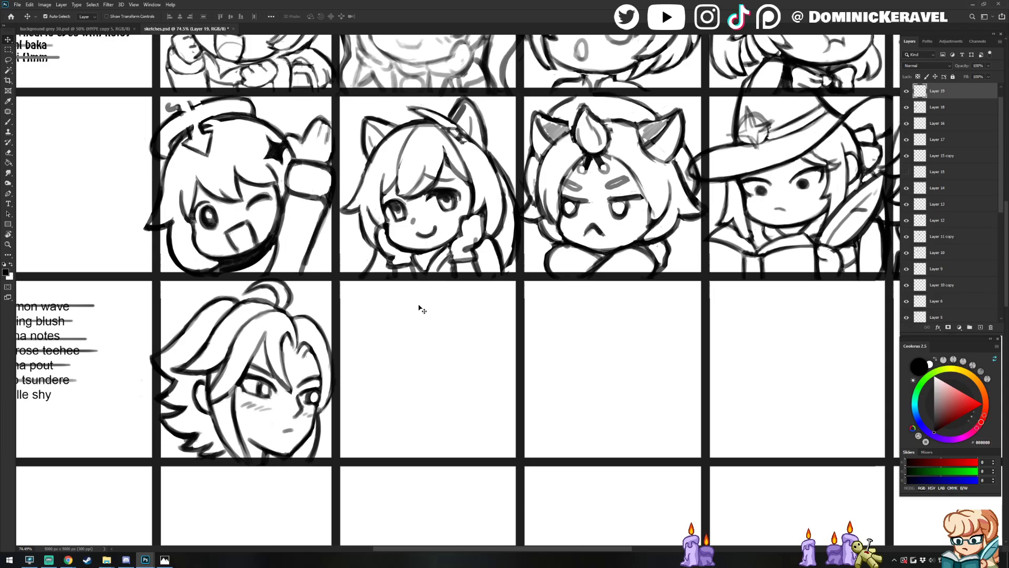
left_click_drag(450, 286, 430, 283)
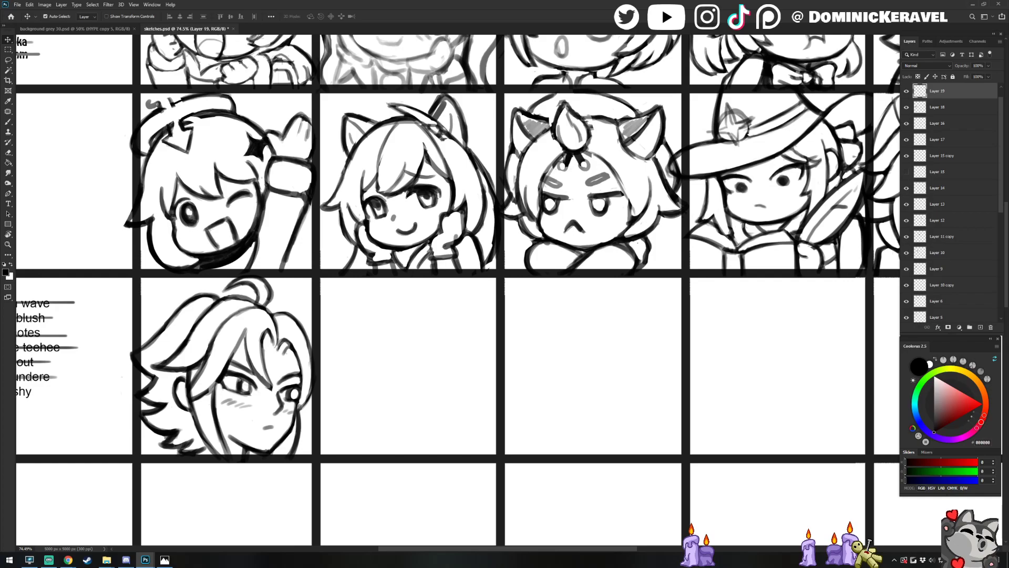
key("alt+Tab")
mouse_move(105, 298)
left_mouse_down()
mouse_move(230, 293)
mouse_move(202, 293)
left_mouse_up()
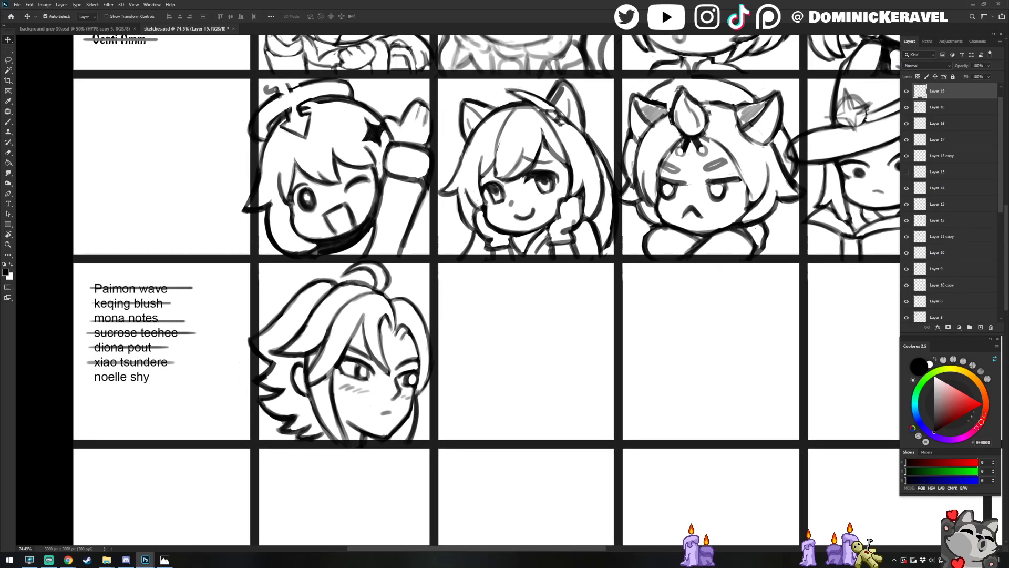
key("alt+Tab")
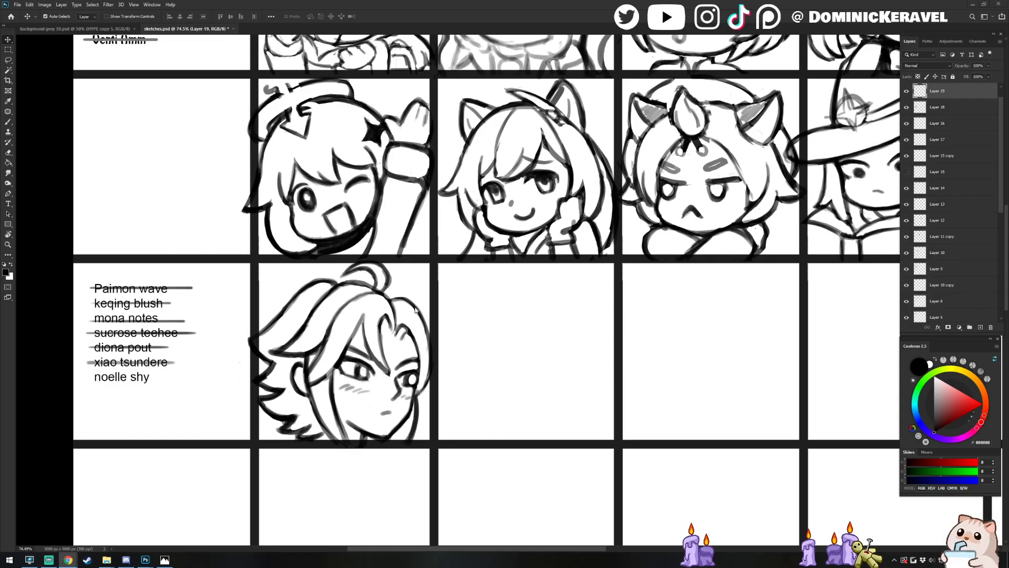
left_click_drag(532, 284, 430, 295)
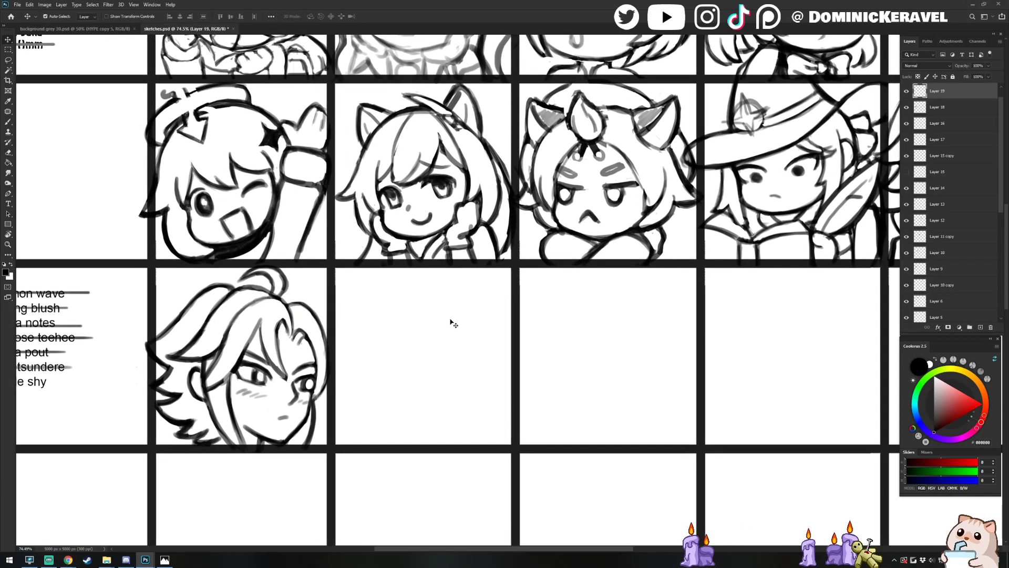
scroll(545, 306, "down", 1)
Try to load the new layer's contents as a selection to check for stray pixels, and save the document
key("ctrl+s")
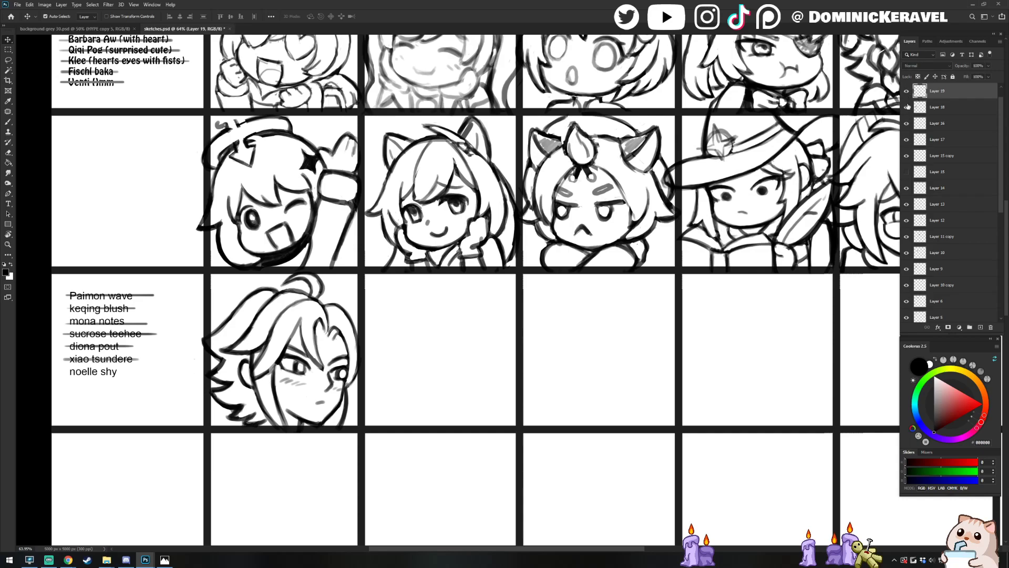
scroll(817, 183, "down", 4)
left_click_drag(817, 183, 623, 238)
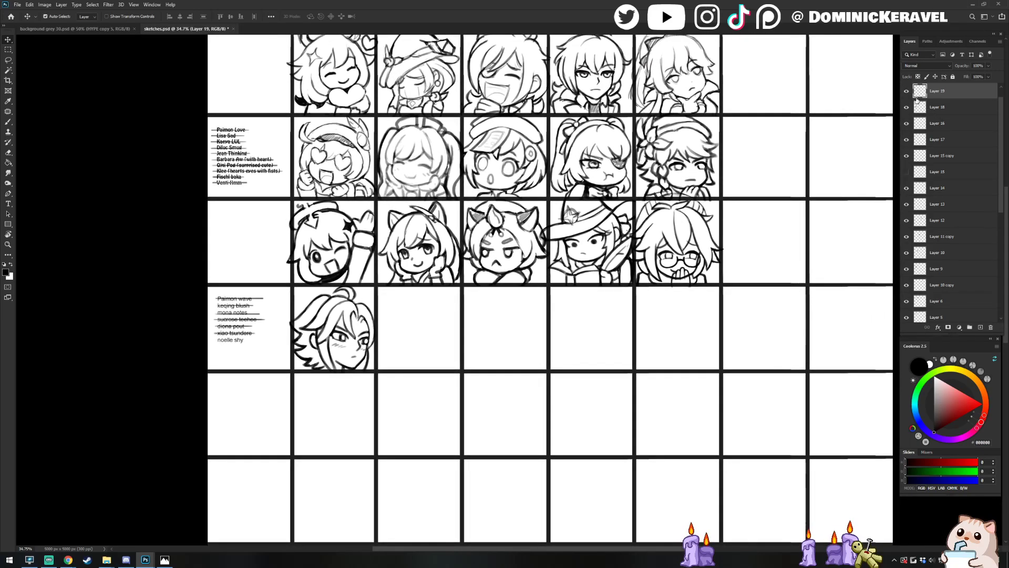
left_click(920, 93, "ctrl")
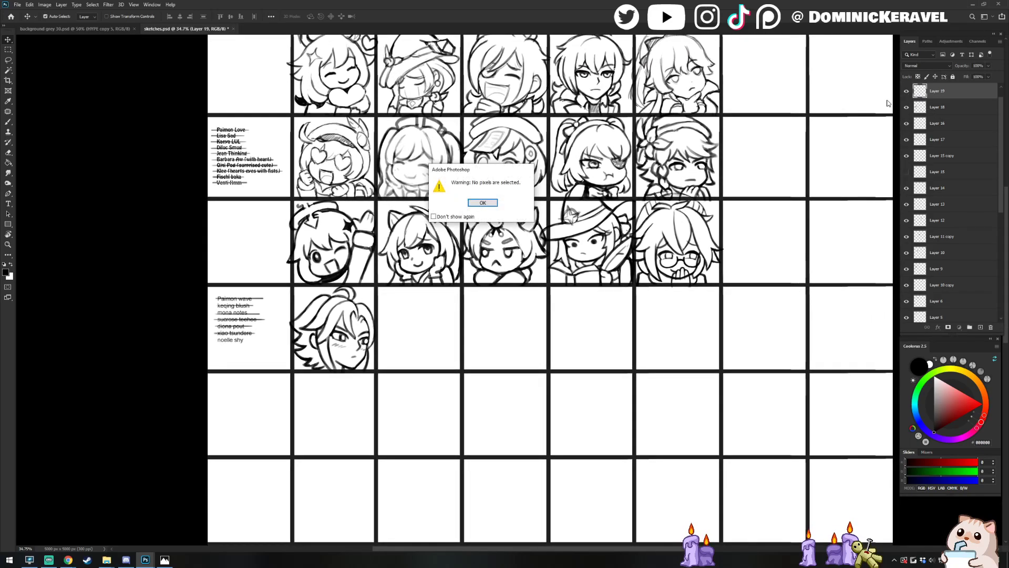
key("Return")
key("ctrl+s")
left_click_drag(420, 328, 447, 327)
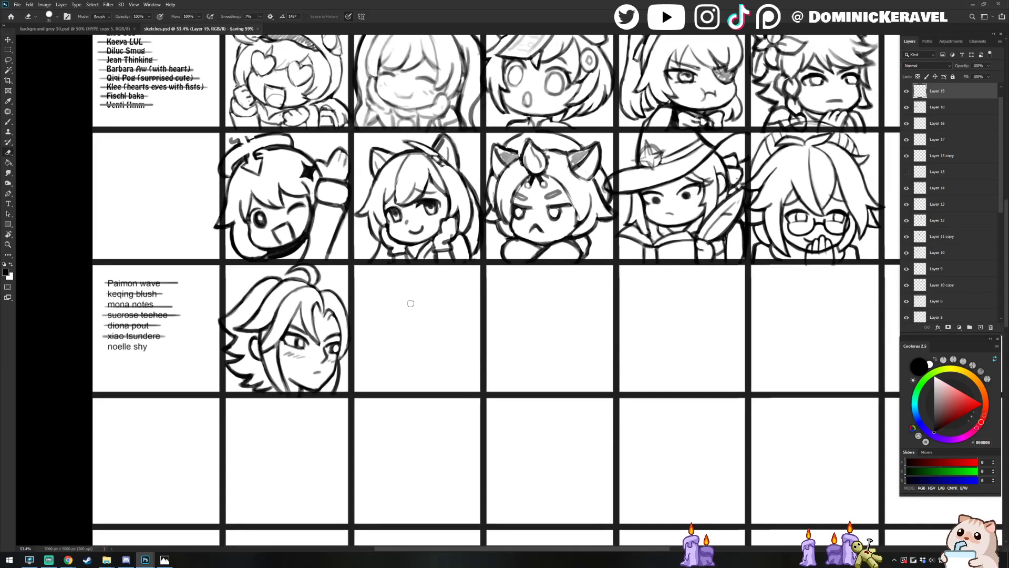
key("b")
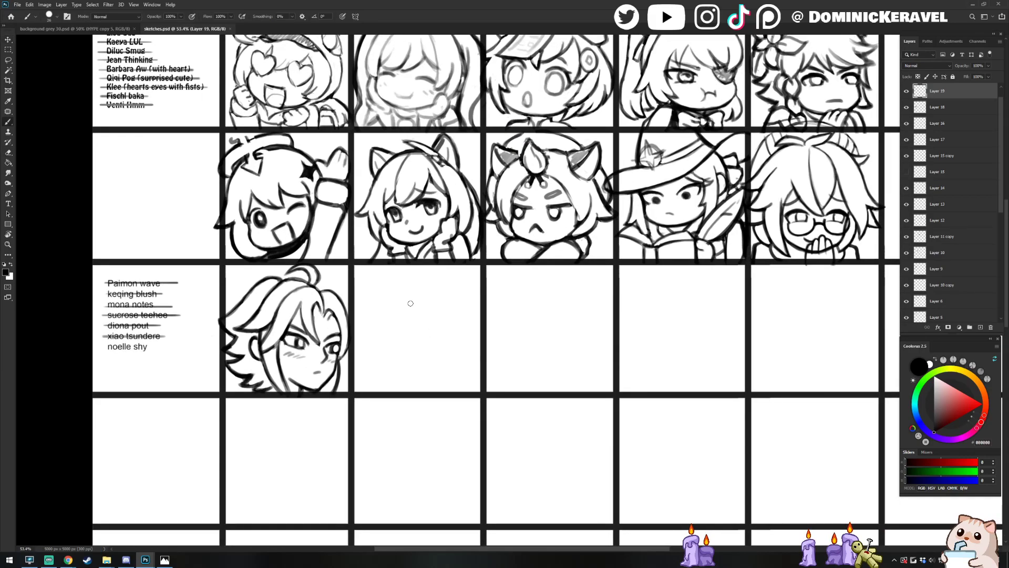
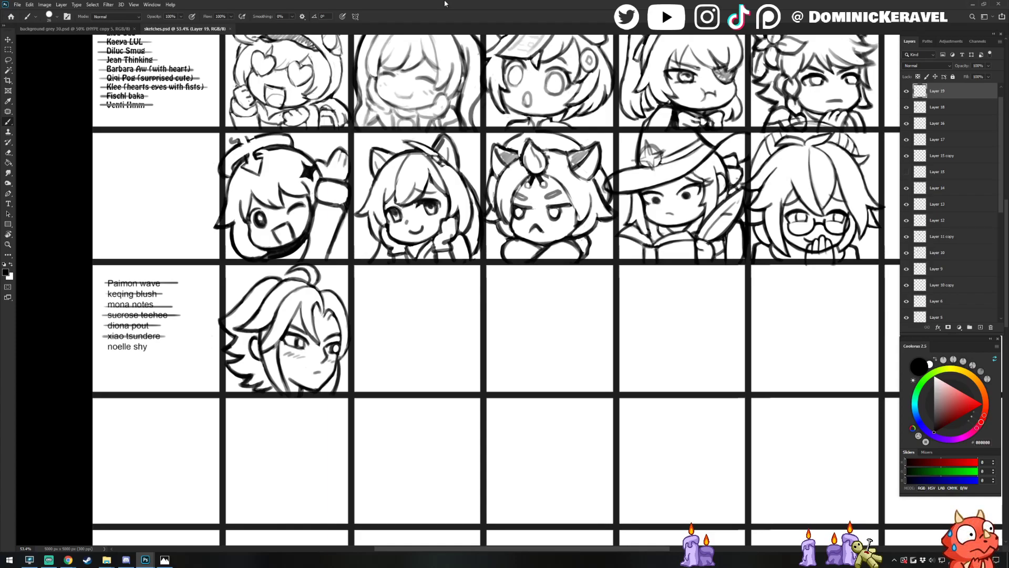
key("e")
left_click_drag(423, 303, 334, 329)
key("v")
scroll(331, 338, "up", 2)
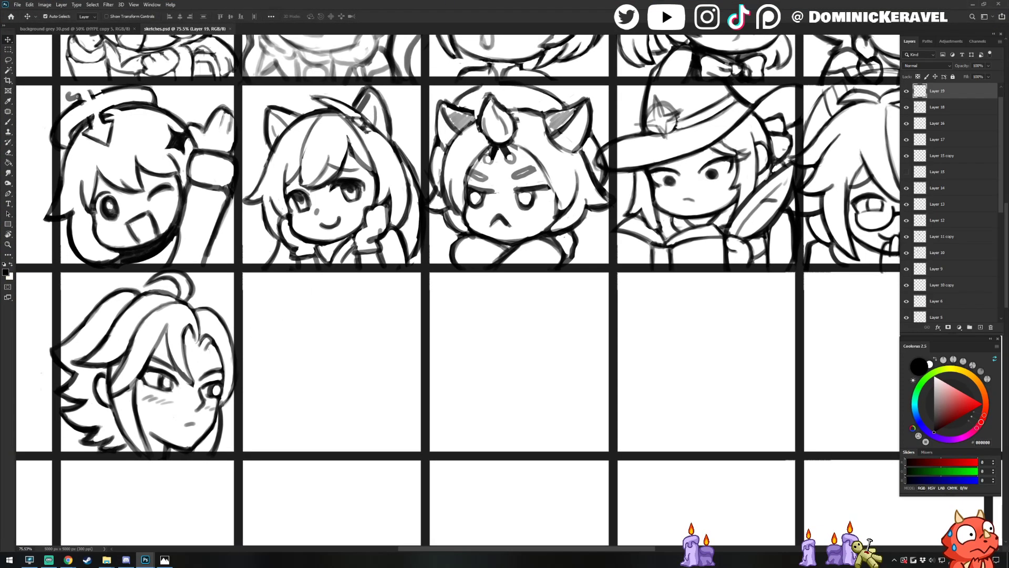
key("alt+Tab")
key("alt+Tab")
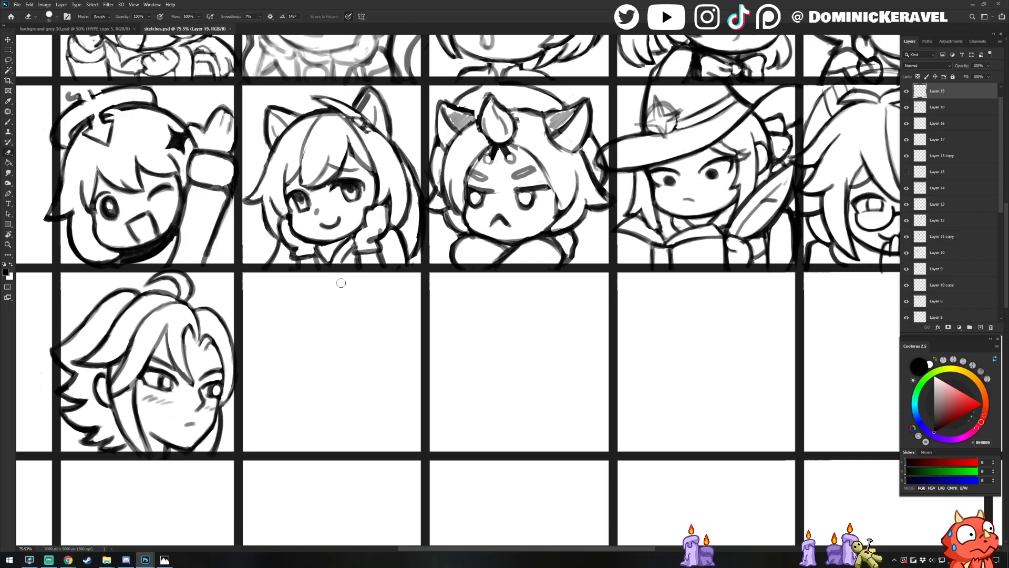
Touch up the Xiao head near the bridge of the nose on its own layer, and reselect the empty layer above it
left_click(218, 392)
left_click_drag(218, 392, 286, 380)
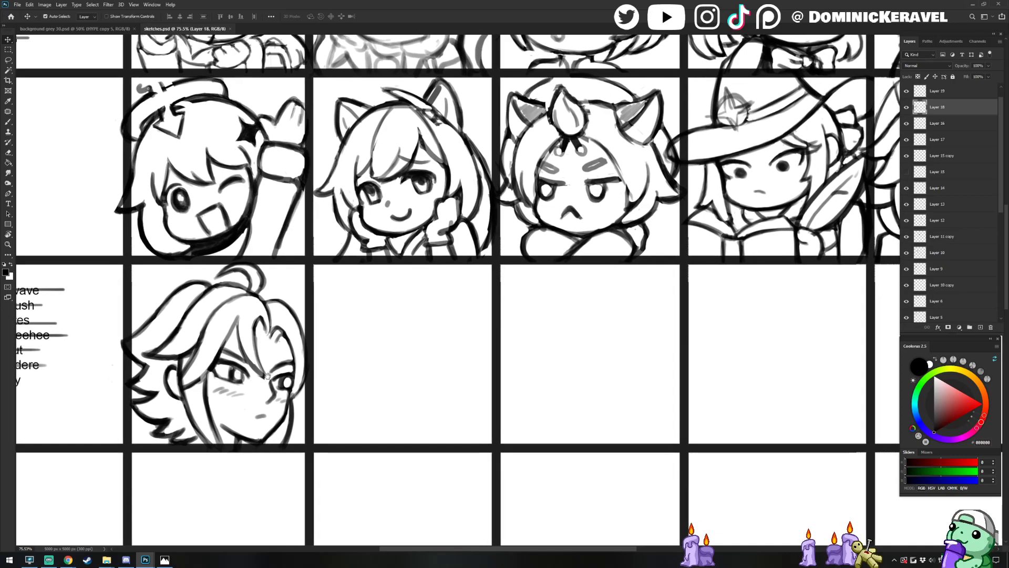
key("b")
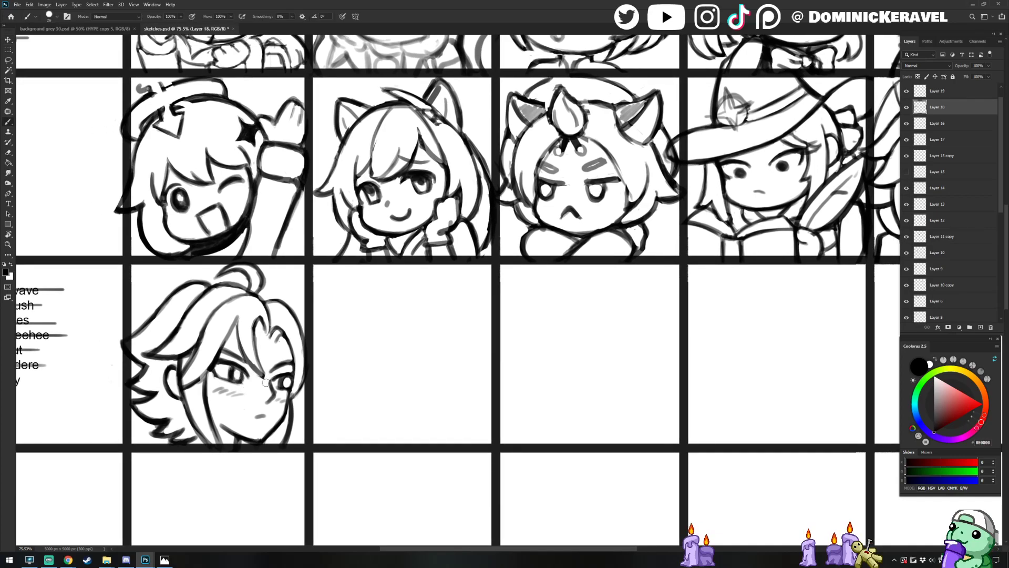
key("v")
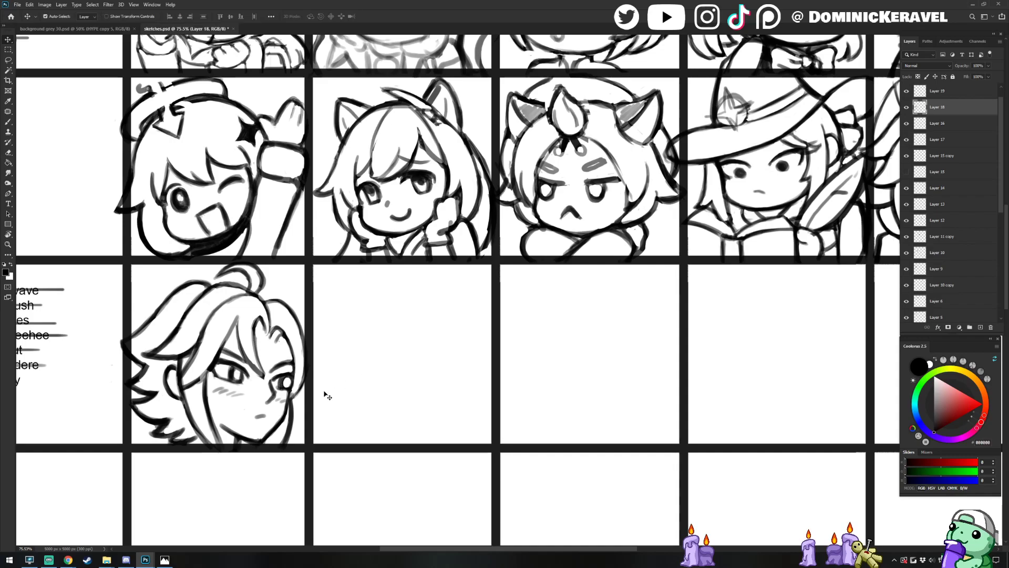
scroll(375, 354, "down", 5)
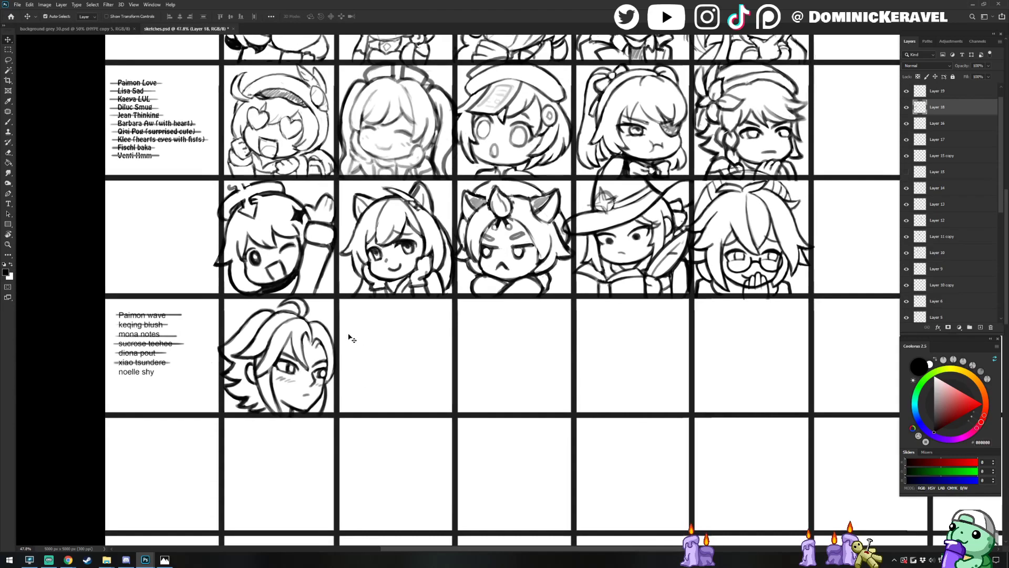
left_click(926, 93)
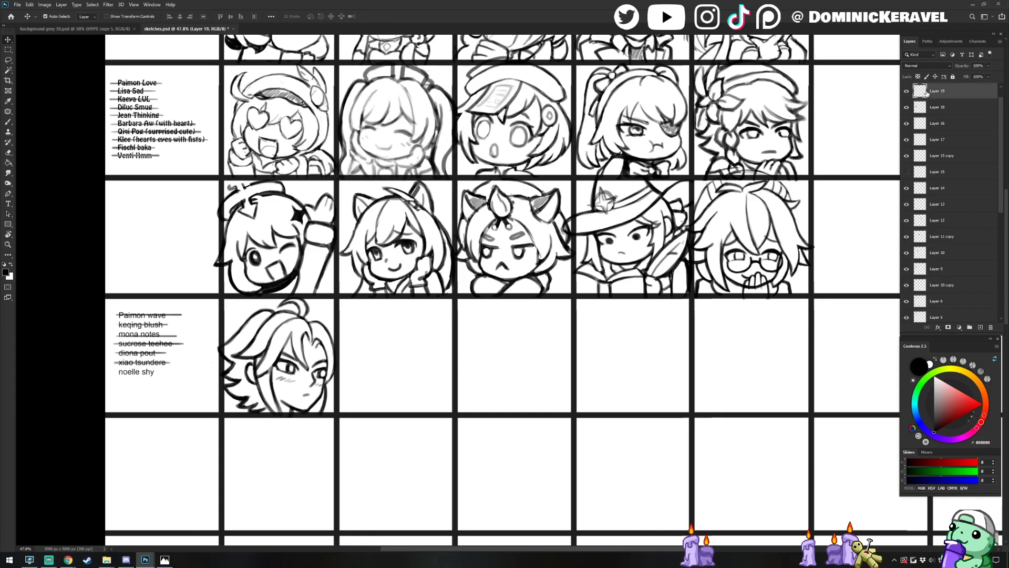
Mirror the canvas horizontally to check the sketches, flip it back, and save the document
key("e")
left_click_drag(399, 344, 405, 347)
left_click_drag(446, 243, 433, 242)
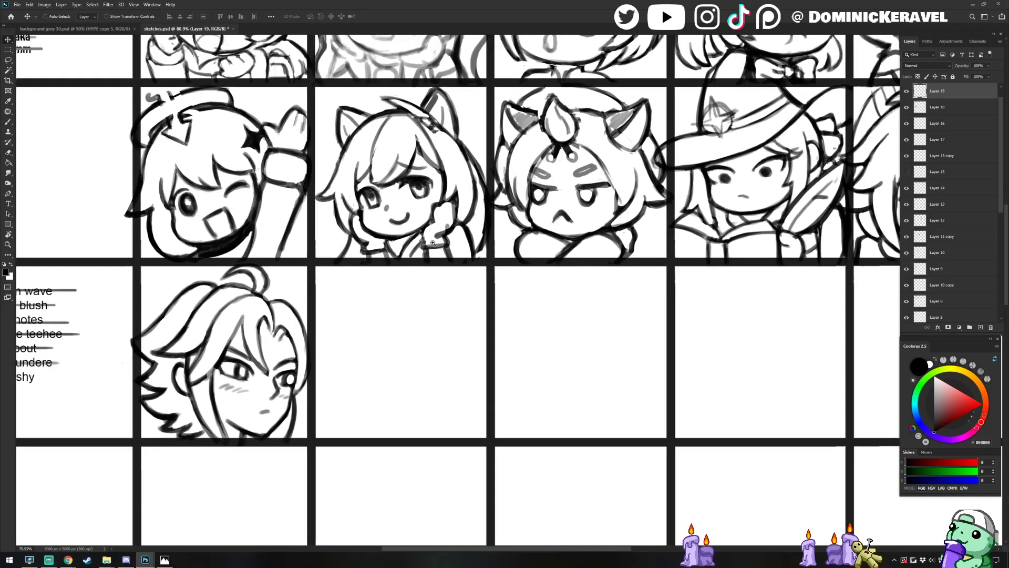
scroll(432, 242, "down", 2)
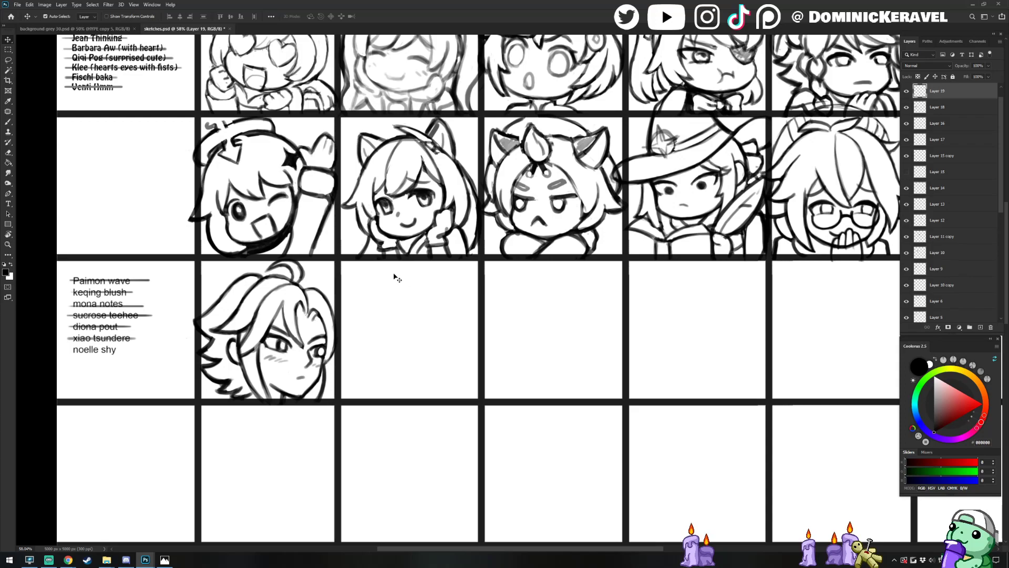
key("ctrl+shift+h")
mouse_move(884, 300)
left_mouse_down()
mouse_move(638, 342)
mouse_move(514, 315)
mouse_move(480, 295)
left_mouse_up()
key("ctrl+s")
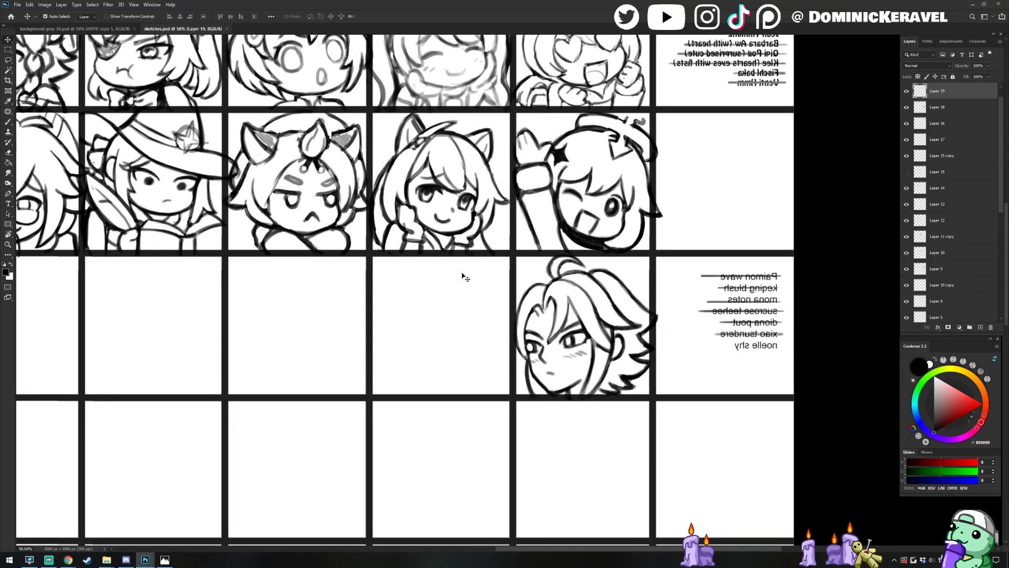
left_click_drag(404, 319, 424, 320)
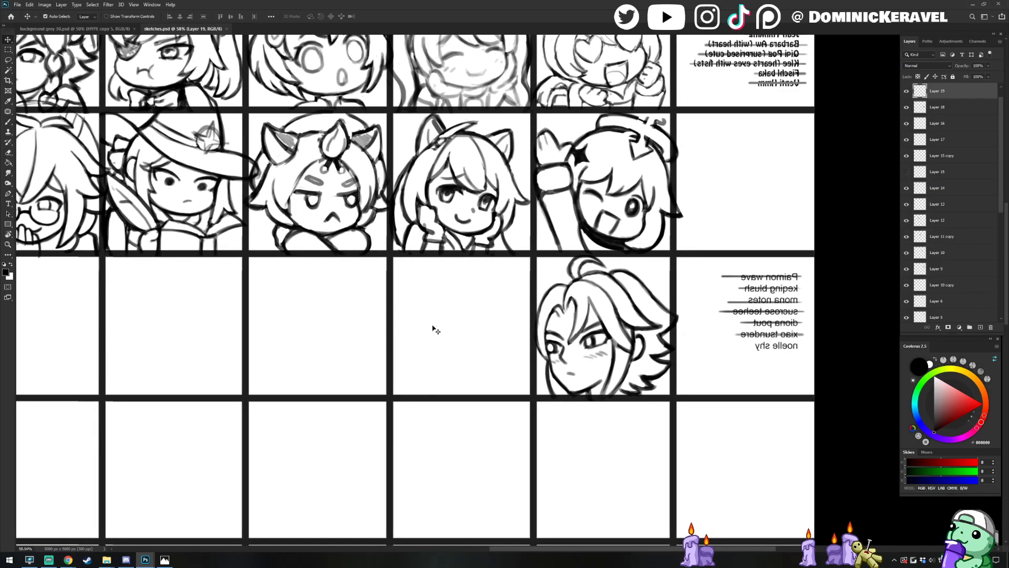
key("ctrl+shift+h")
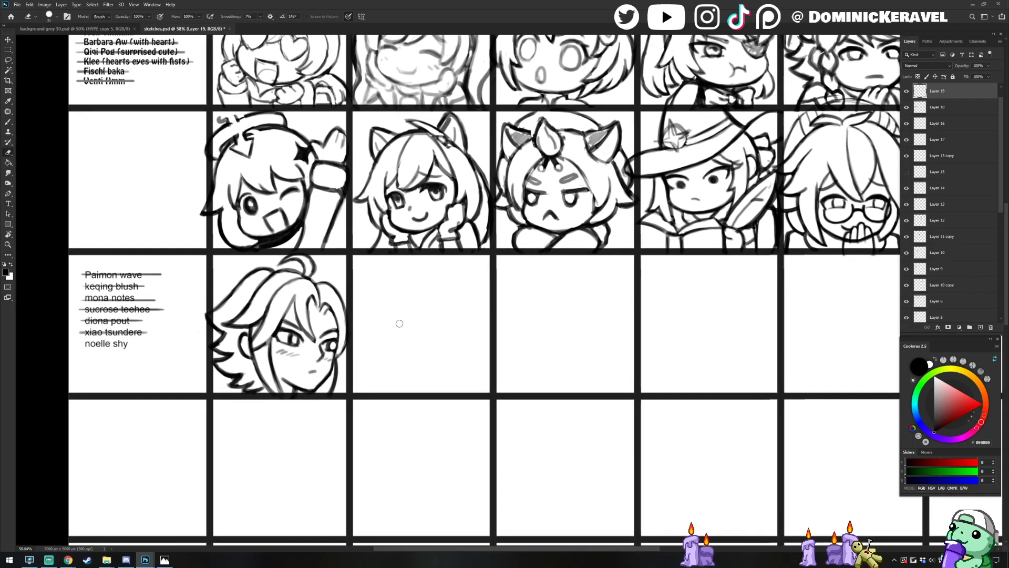
key("ctrl+s")
Sketch Noelle's rounded cheek and chin contour in the empty cell beside Xiao, cleaning the line with the eraser
scroll(403, 280, "up", 2)
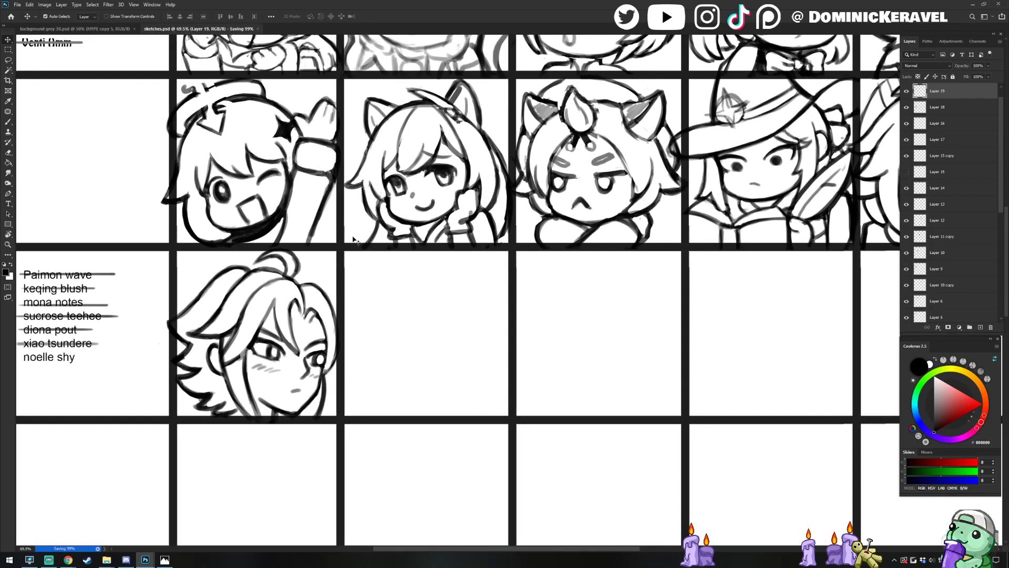
key("b")
mouse_move(371, 300)
left_mouse_down()
mouse_move(370, 338)
mouse_move(383, 370)
left_mouse_up()
key("Return")
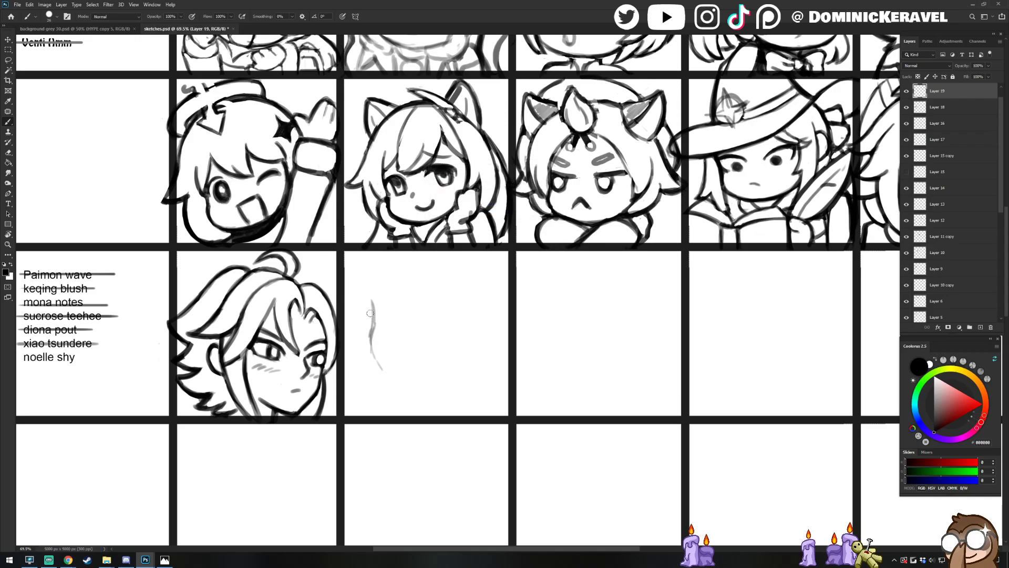
mouse_move(371, 314)
left_mouse_down()
mouse_move(375, 352)
mouse_move(394, 361)
mouse_move(427, 358)
mouse_move(408, 365)
mouse_move(418, 366)
mouse_move(448, 341)
mouse_move(418, 364)
mouse_move(380, 368)
left_mouse_up()
key("e")
mouse_move(370, 354)
left_mouse_down()
mouse_move(404, 369)
mouse_move(444, 359)
mouse_move(453, 337)
left_mouse_up()
Rough in Noelle's straight-cut fringe and the first strands beside it above the face contour
key("b")
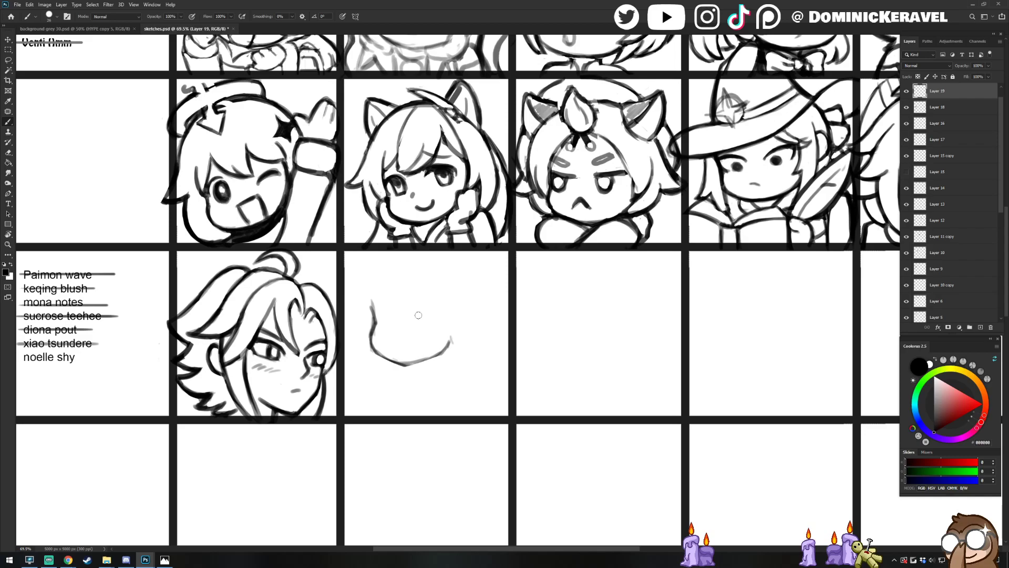
mouse_move(425, 279)
left_mouse_down()
mouse_move(424, 307)
mouse_move(384, 307)
left_mouse_up()
left_click_drag(377, 269, 384, 306)
key("e")
left_click_drag(379, 272, 375, 319)
Sketch the left sidelock and outer hair of Noelle's bob, running down past the cheek to the jaw
key("b")
mouse_move(361, 272)
left_mouse_down()
mouse_move(355, 319)
mouse_move(378, 330)
left_mouse_up()
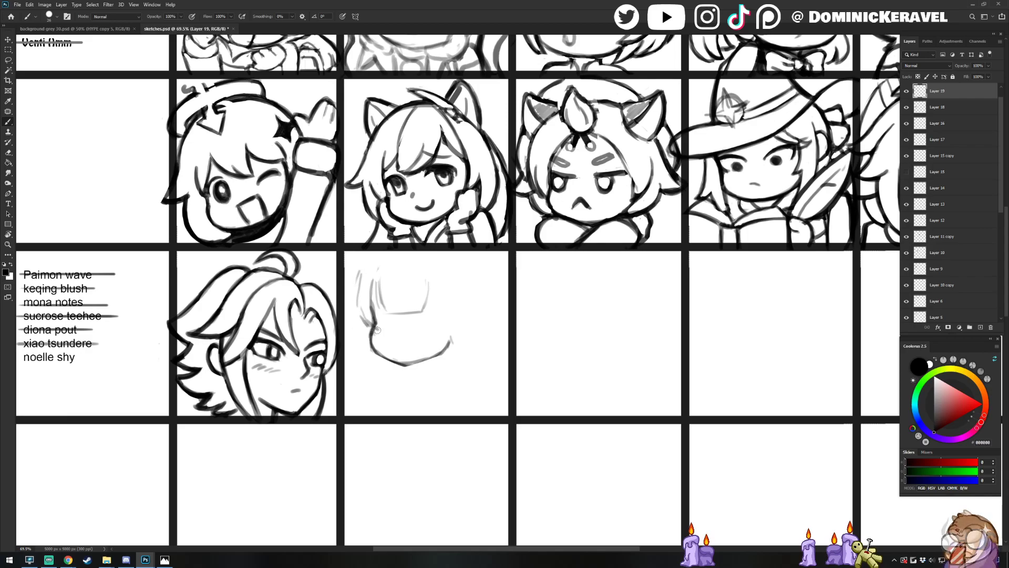
left_click_drag(359, 272, 366, 350)
left_click_drag(352, 301, 349, 342)
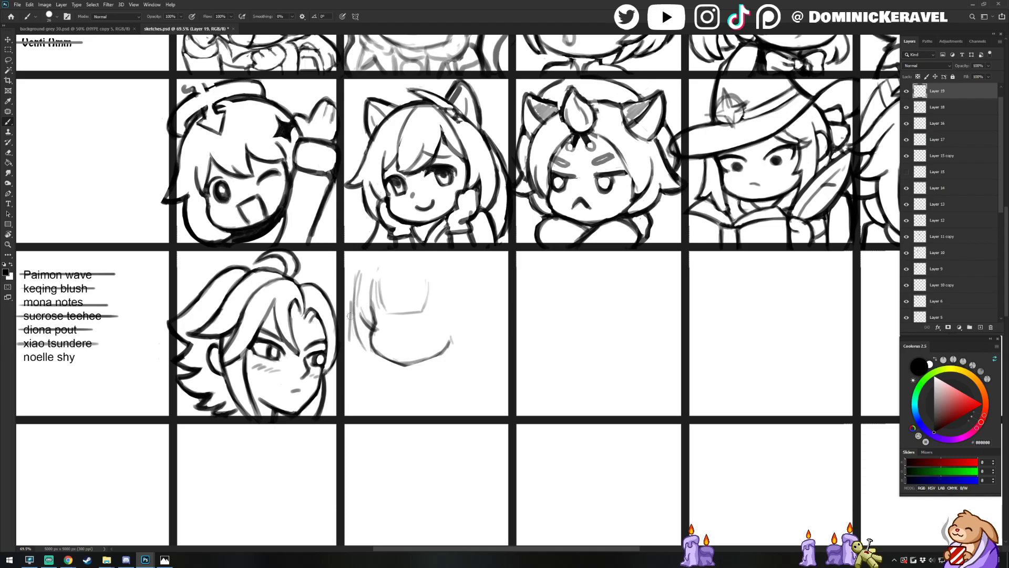
mouse_move(354, 297)
left_mouse_down()
mouse_move(352, 348)
mouse_move(382, 374)
left_mouse_up()
left_click_drag(354, 335, 377, 366)
mouse_move(373, 339)
left_mouse_down()
mouse_move(382, 371)
mouse_move(395, 372)
left_mouse_up()
Move the Noelle sketch slightly down and to the right within its cell, and save the document
key("e")
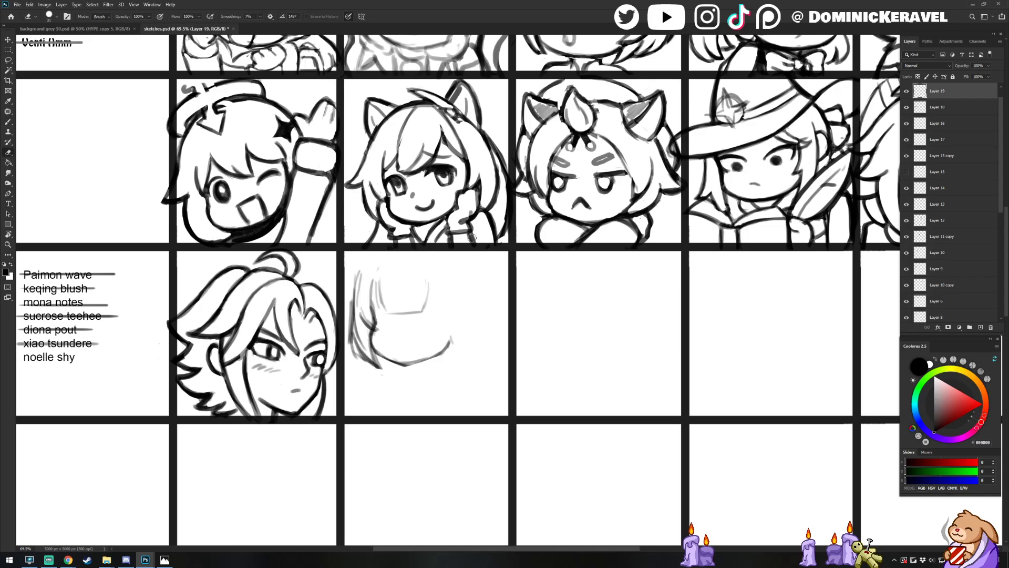
key("v")
left_click_drag(449, 347, 459, 372)
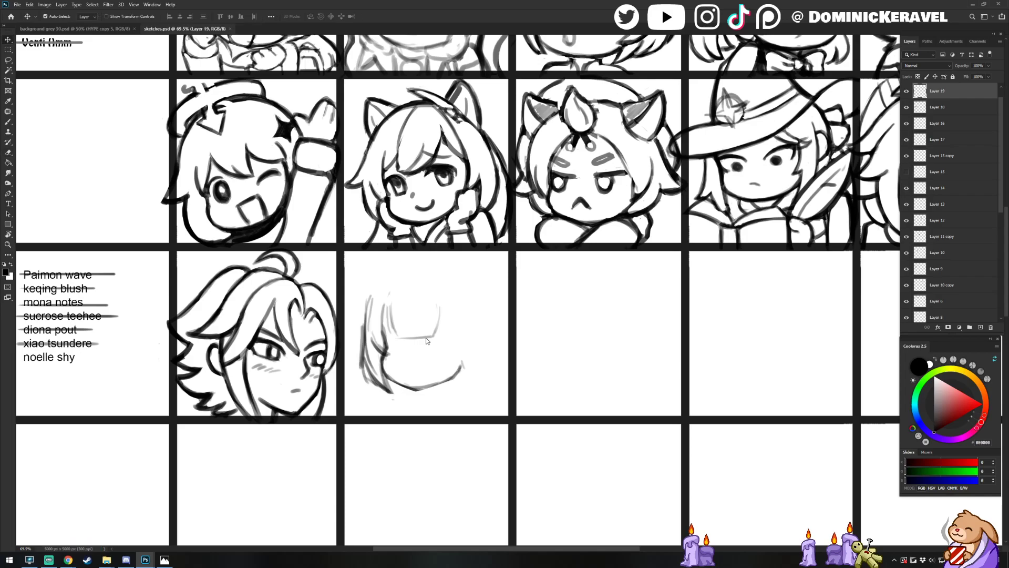
Sketch the right fringe edge and the right sidelock curving in to Noelle's cheek, trimming the overlap with the eraser
key("b")
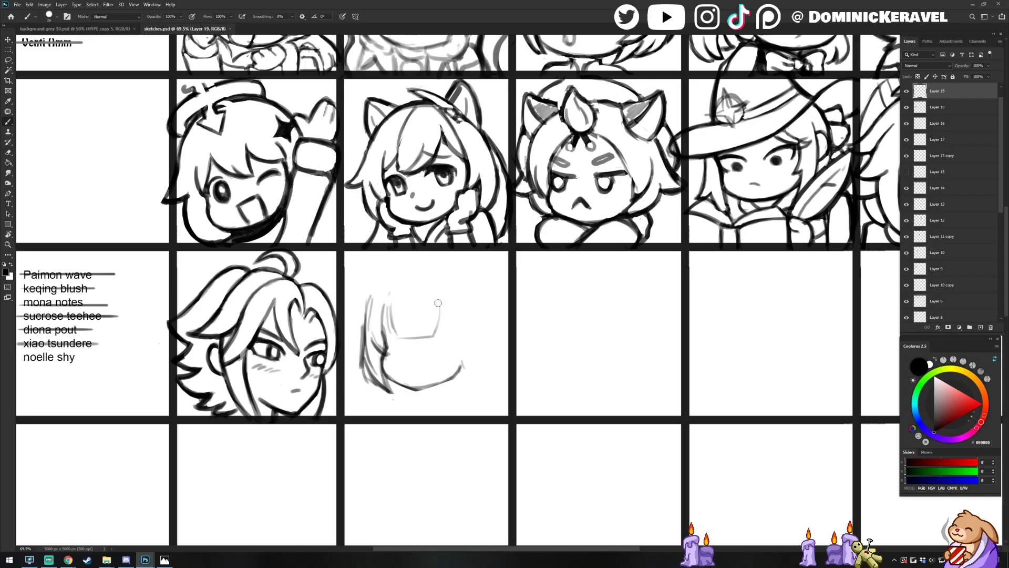
left_click(438, 303)
left_click_drag(440, 303, 449, 332)
mouse_move(440, 300)
left_mouse_down()
mouse_move(454, 349)
mouse_move(454, 316)
mouse_move(450, 360)
left_mouse_up()
left_click_drag(456, 283, 471, 322)
mouse_move(467, 310)
left_mouse_down()
mouse_move(472, 342)
mouse_move(447, 368)
left_mouse_up()
key("e")
left_click_drag(466, 349, 445, 363)
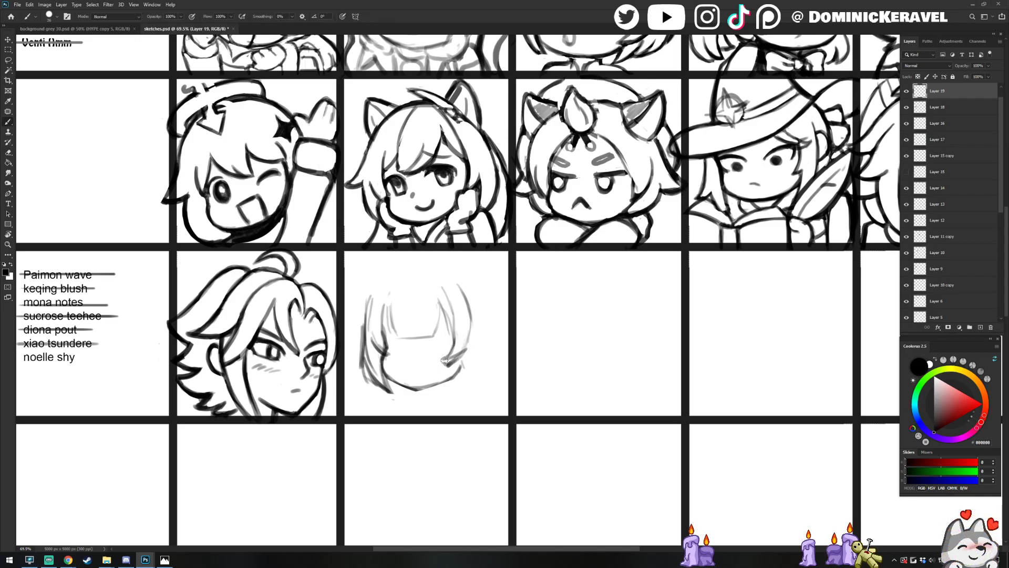
Sketch the outer bob hair with pointed tips on the right of Noelle's face and clean up the sidelock tip
key("e")
key("b")
left_click_drag(446, 390, 473, 378)
mouse_move(484, 312)
left_mouse_down()
mouse_move(499, 351)
mouse_move(468, 380)
left_mouse_up()
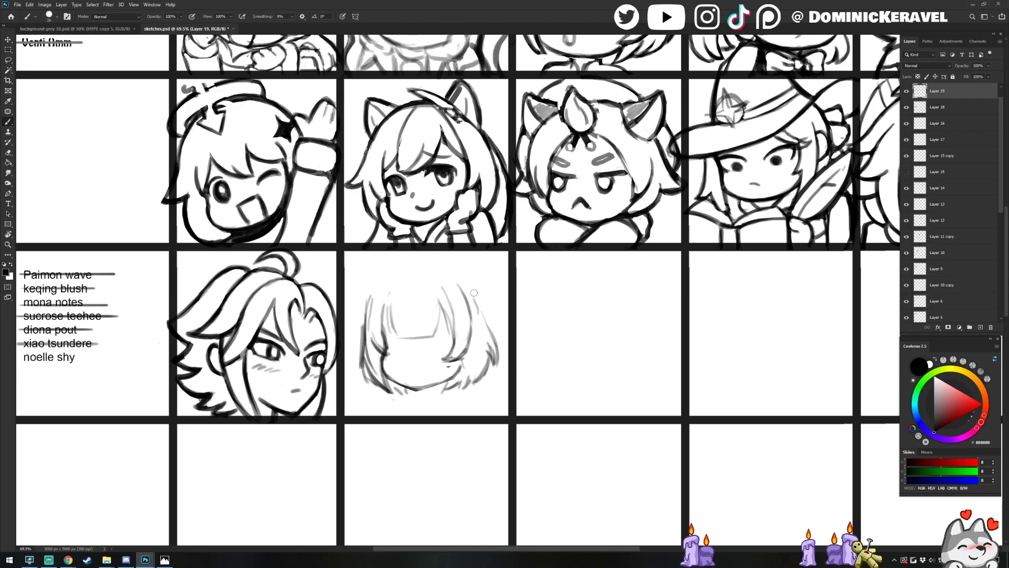
left_click_drag(468, 346, 446, 358)
key("e")
key("b")
key("e")
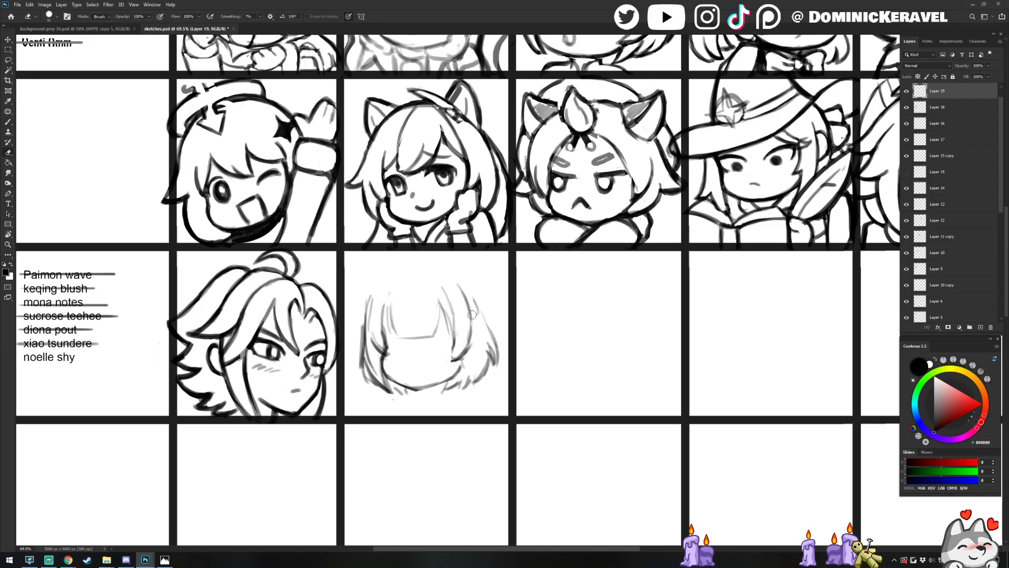
Sketch a rounded flower-like hair ornament at the upper right of Noelle's hair
key("b")
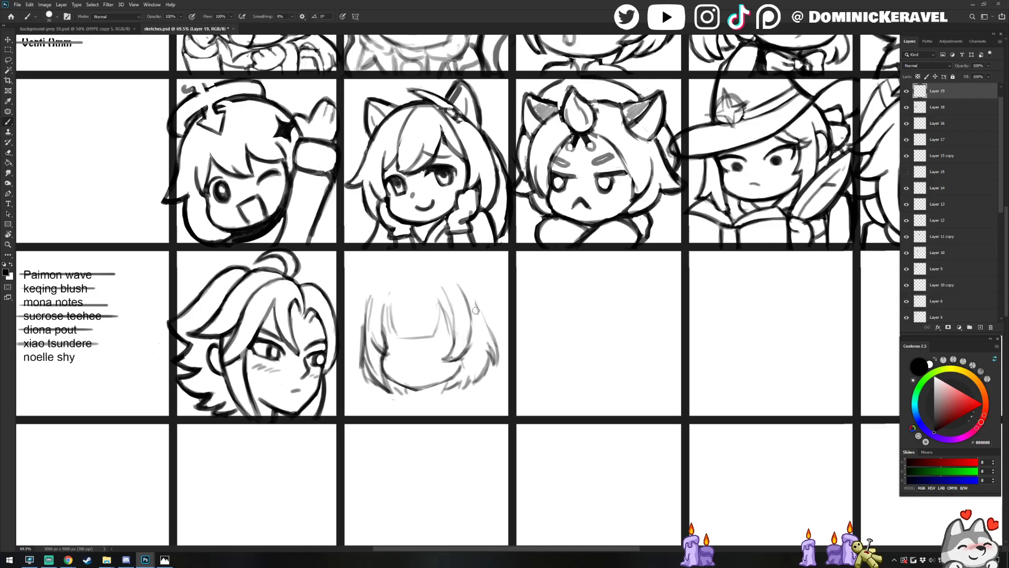
mouse_move(463, 291)
left_mouse_down()
mouse_move(476, 276)
mouse_move(489, 287)
mouse_move(491, 301)
mouse_move(489, 291)
mouse_move(486, 303)
mouse_move(468, 306)
left_mouse_up()
key("e")
key("b")
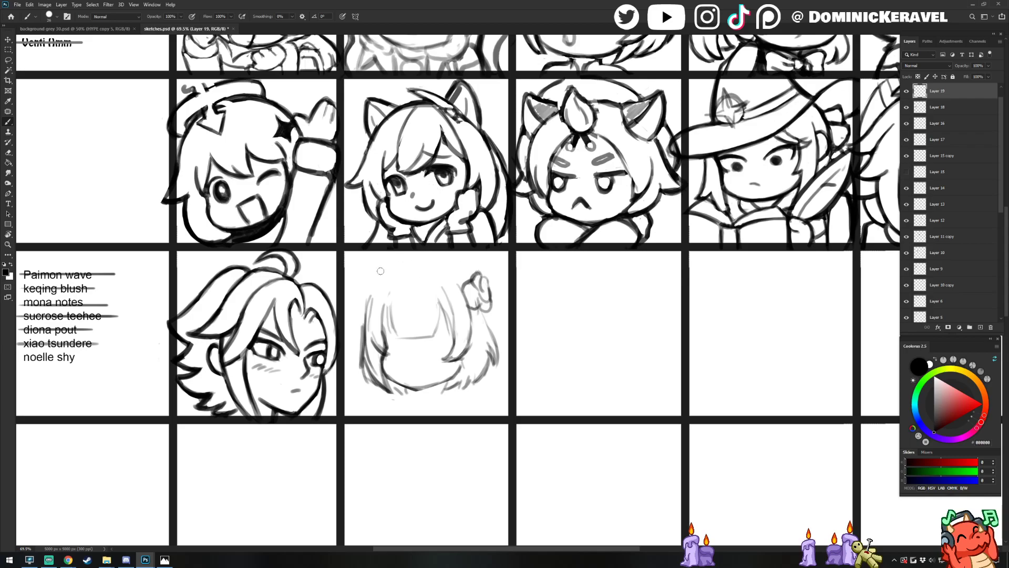
Sketch the matching hair ornament at the upper left of Noelle's hair, alternating brush and eraser
mouse_move(372, 292)
left_mouse_down()
mouse_move(350, 301)
mouse_move(358, 321)
left_mouse_up()
mouse_move(359, 299)
left_mouse_down()
mouse_move(371, 317)
mouse_move(386, 294)
mouse_move(371, 294)
mouse_move(368, 315)
left_mouse_up()
key("e")
key("b")
key("e")
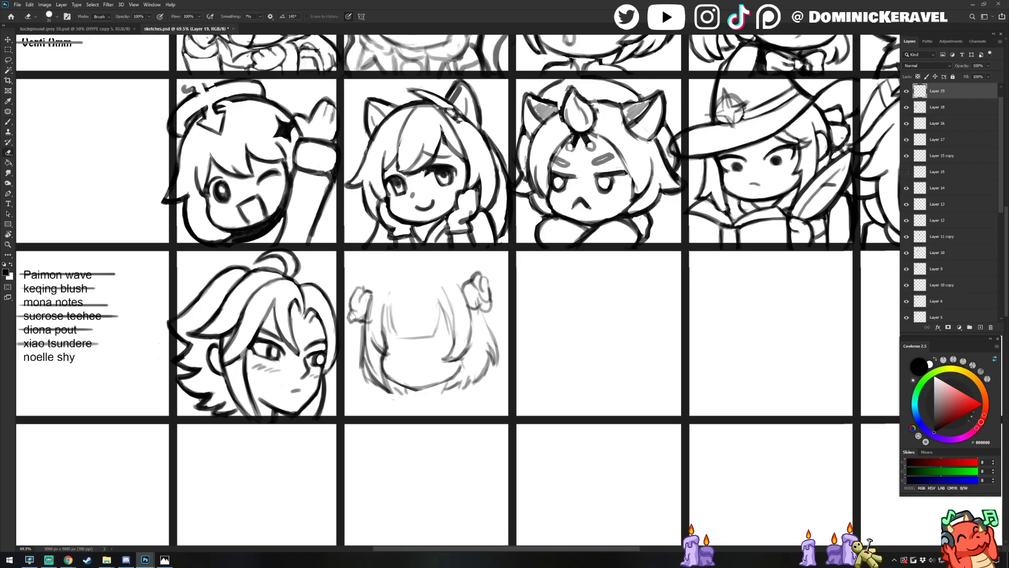
key("b")
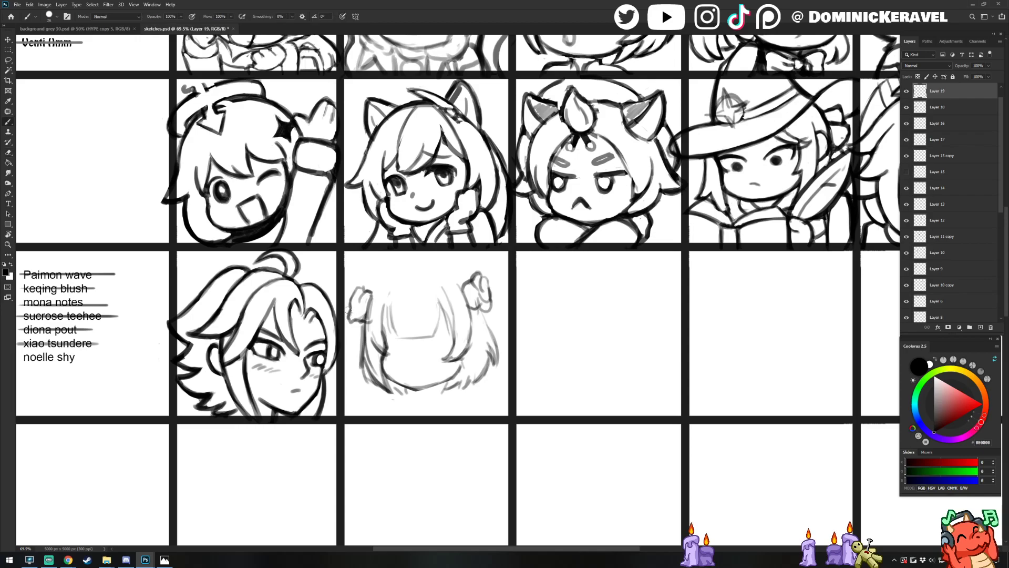
key("e")
key("b")
left_click_drag(349, 318, 360, 326)
key("e")
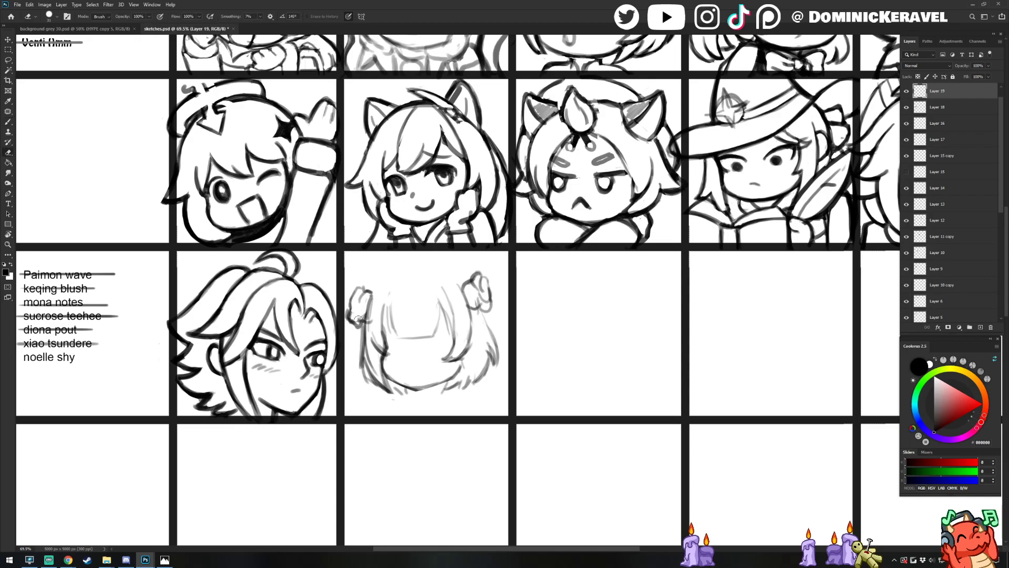
key("b")
key("e")
key("b")
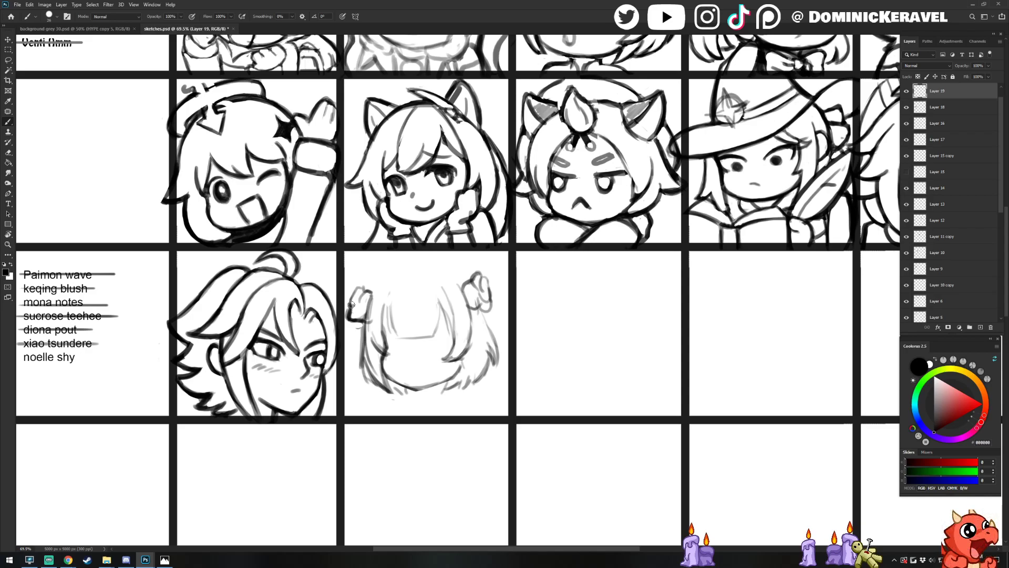
Redraw the outline of the hair ornament on the left of Noelle's head and clean up its overlapping lines with the eraser
left_click_drag(351, 305, 361, 286)
key("e")
key("b")
key("e")
key("b")
key("e")
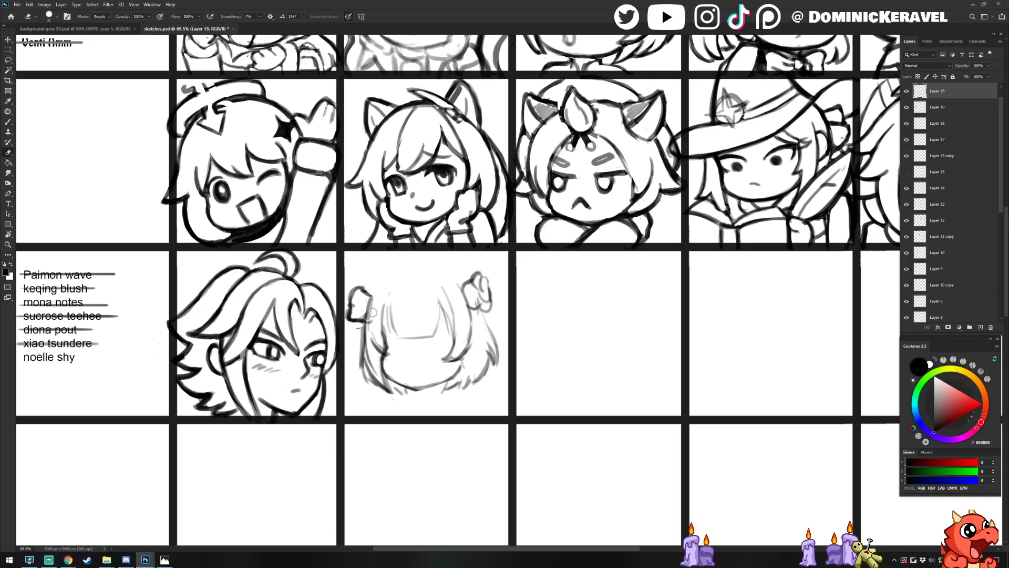
key("b")
key("e")
key("b")
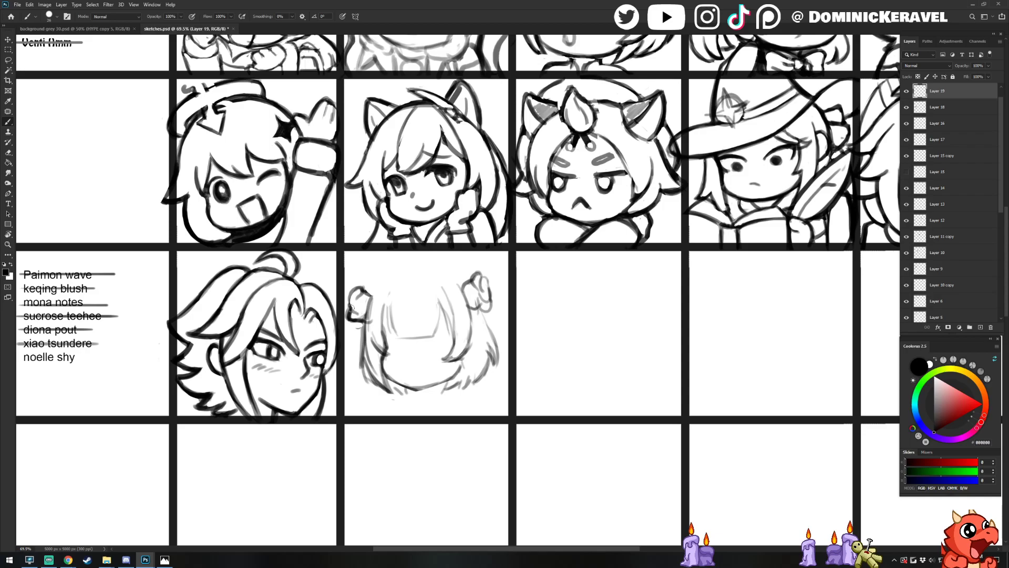
key("e")
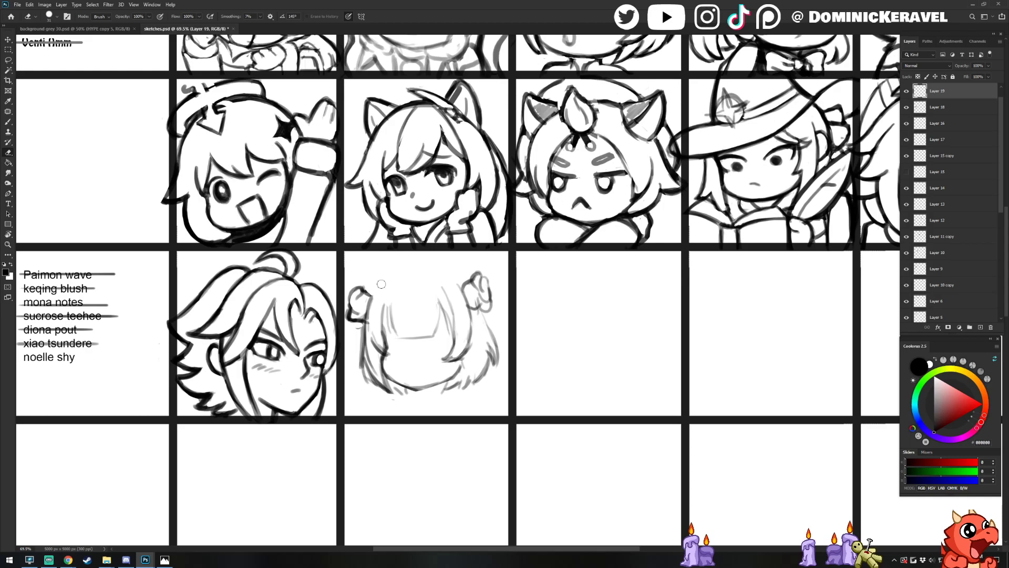
Draw the rounded top of Noelle's head as an arc between the two hair ornaments, dipping slightly at the parting
key("b")
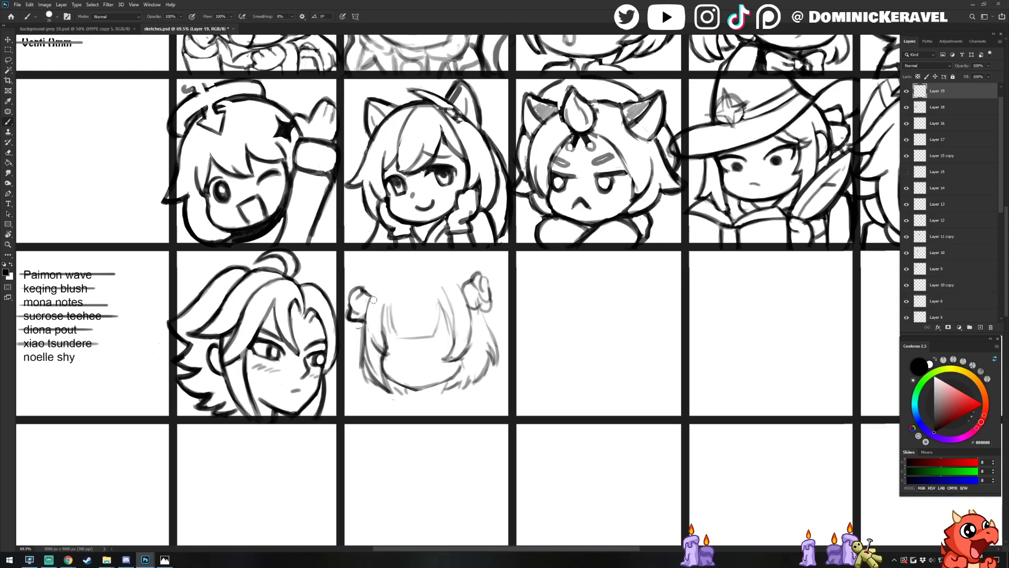
mouse_move(372, 300)
left_mouse_down()
mouse_move(394, 274)
mouse_move(425, 269)
mouse_move(415, 269)
mouse_move(463, 287)
left_mouse_up()
left_click_drag(407, 270, 377, 289)
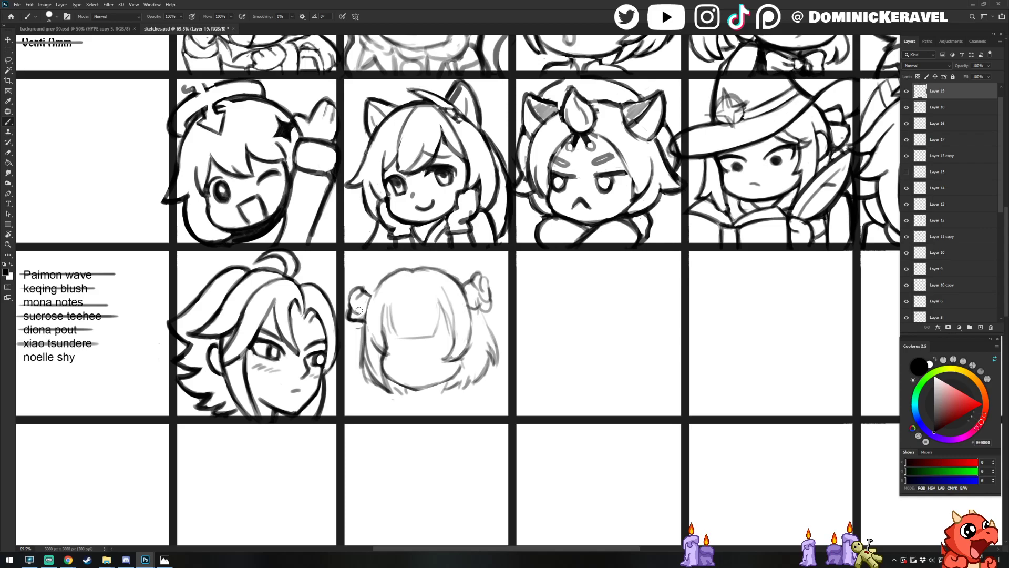
key("e")
Move the Noelle head sketch down and slightly right within its cell to make room above the hair
key("v")
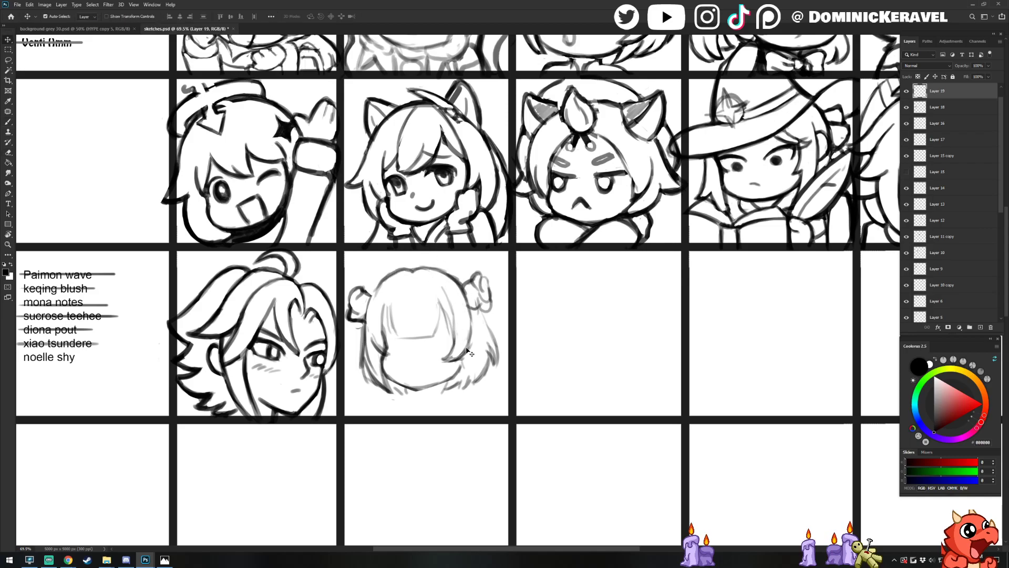
left_click_drag(469, 352, 477, 366)
Sketch a maid headband above Noelle's hair with a short band at each end and a tall arc between them
key("b")
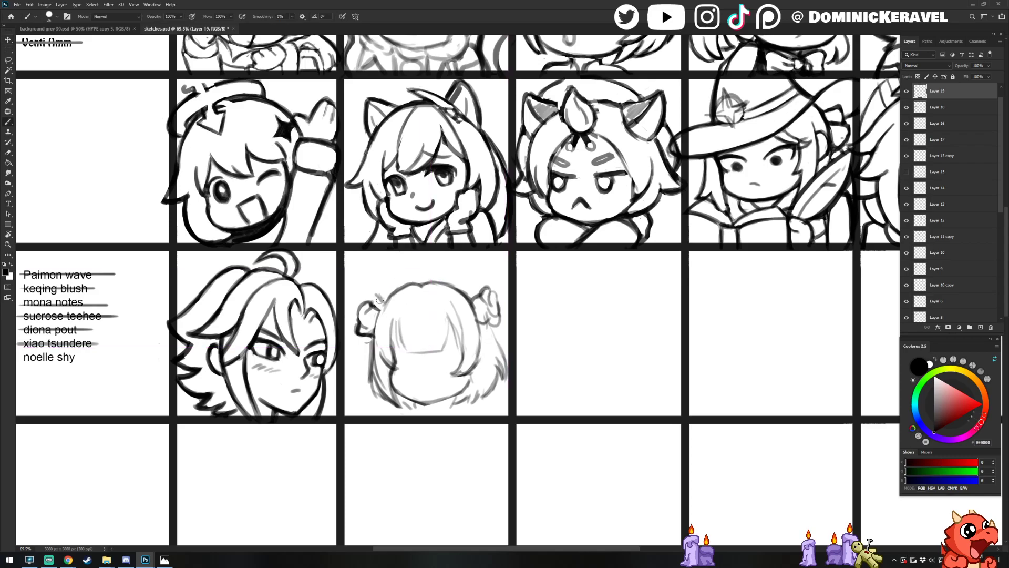
mouse_move(379, 299)
left_mouse_down()
mouse_move(389, 277)
mouse_move(406, 289)
mouse_move(387, 272)
mouse_move(451, 281)
mouse_move(462, 268)
mouse_move(477, 291)
left_mouse_up()
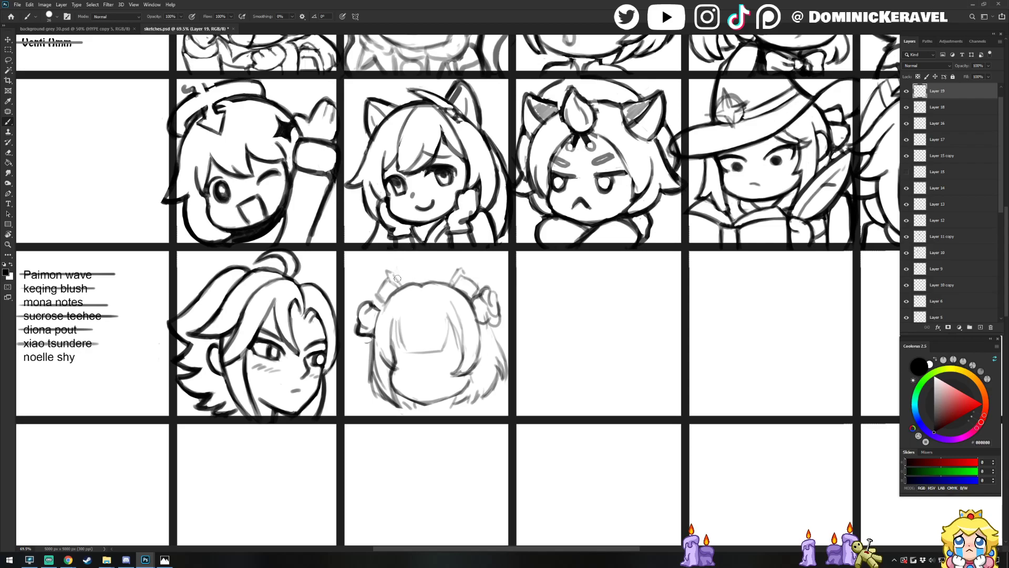
mouse_move(397, 278)
left_mouse_down()
mouse_move(392, 268)
mouse_move(437, 255)
mouse_move(454, 269)
mouse_move(411, 255)
mouse_move(425, 254)
left_mouse_up()
key("e")
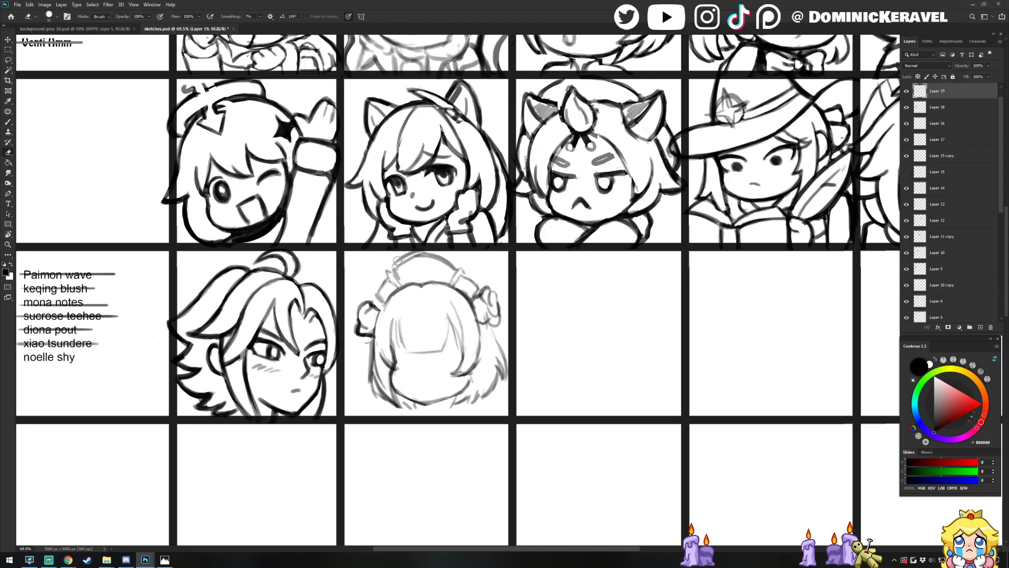
key("b")
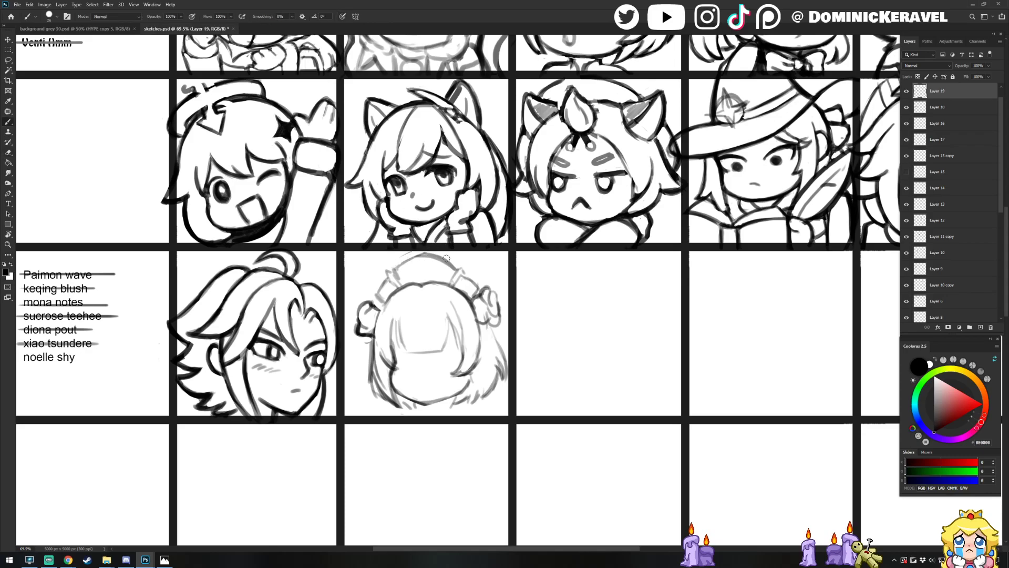
key("e")
key("b")
mouse_move(428, 254)
left_mouse_down()
mouse_move(445, 208)
mouse_move(457, 272)
mouse_move(474, 263)
mouse_move(462, 290)
mouse_move(448, 283)
mouse_move(465, 261)
left_mouse_up()
Lasso the headband sketch, adjust it with Free Transform and deselect it
key("l")
left_click_drag(452, 278, 458, 279)
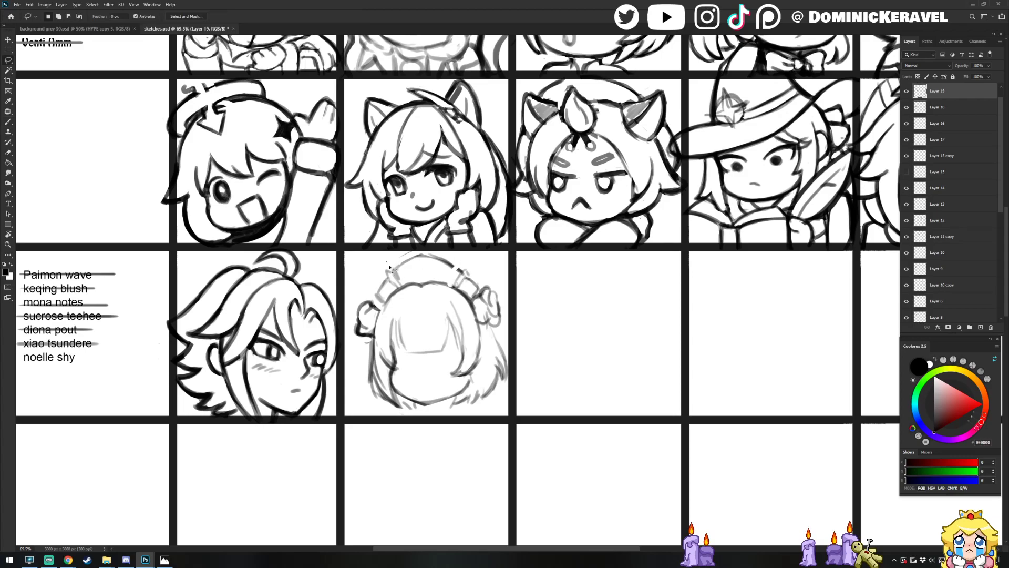
mouse_move(390, 267)
left_mouse_down()
mouse_move(404, 290)
mouse_move(386, 264)
mouse_move(390, 276)
left_mouse_up()
mouse_move(458, 270)
left_mouse_down()
mouse_move(453, 285)
mouse_move(500, 249)
left_mouse_up()
key("ctrl+t")
key("Return")
key("ctrl+d")
Clean up the short band at the right end of Noelle's headband with the eraser and brush
key("e")
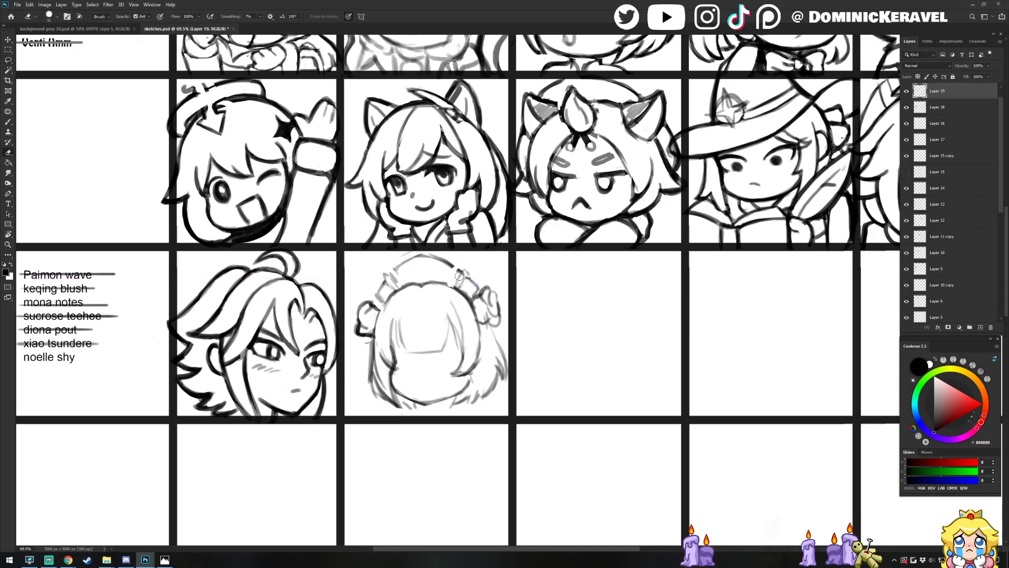
key("b")
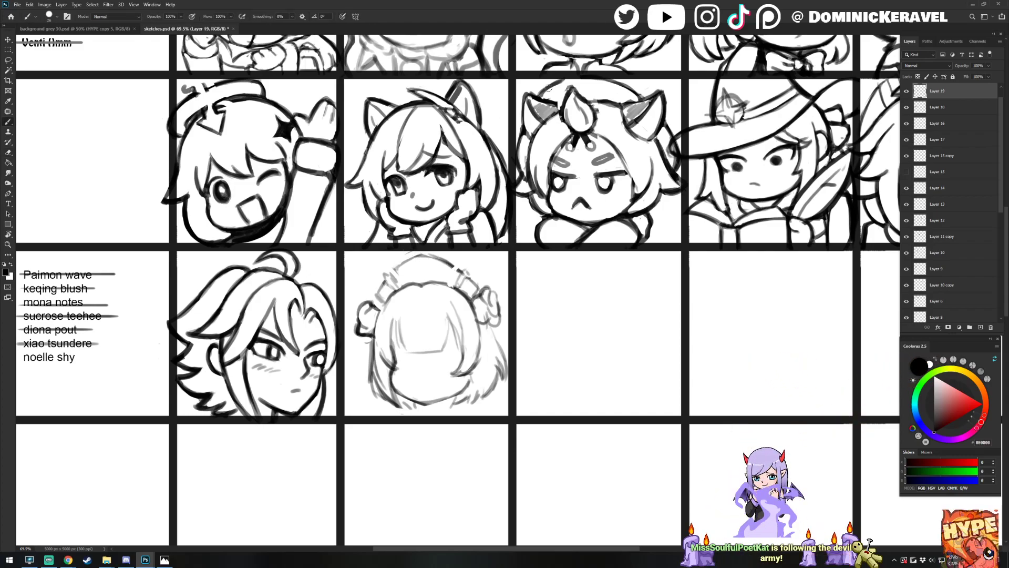
key("v")
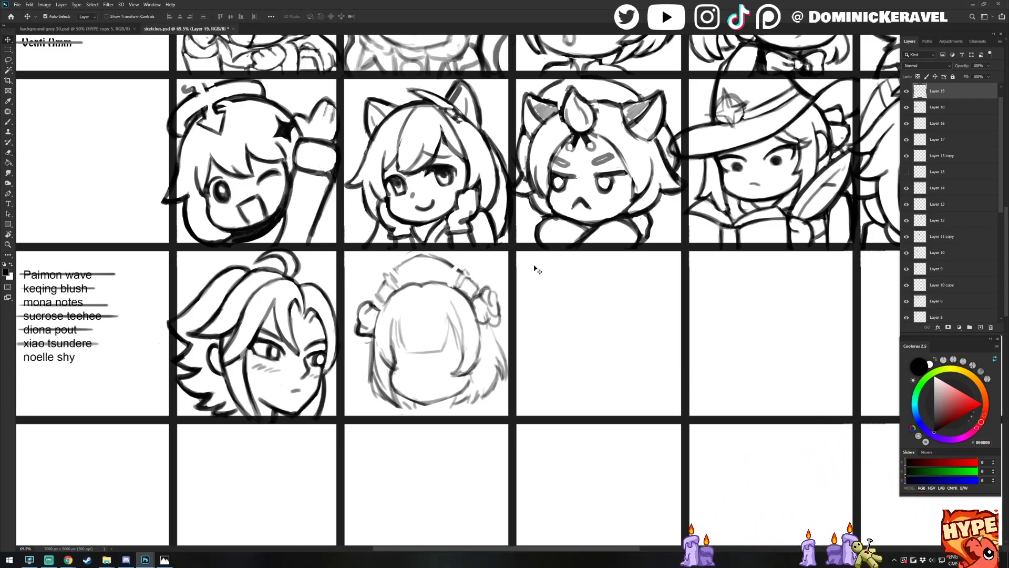
key("b")
Redraw the headband's outer arc with a darker line and tidy the bands at its ends, undoing the last stroke
key("e")
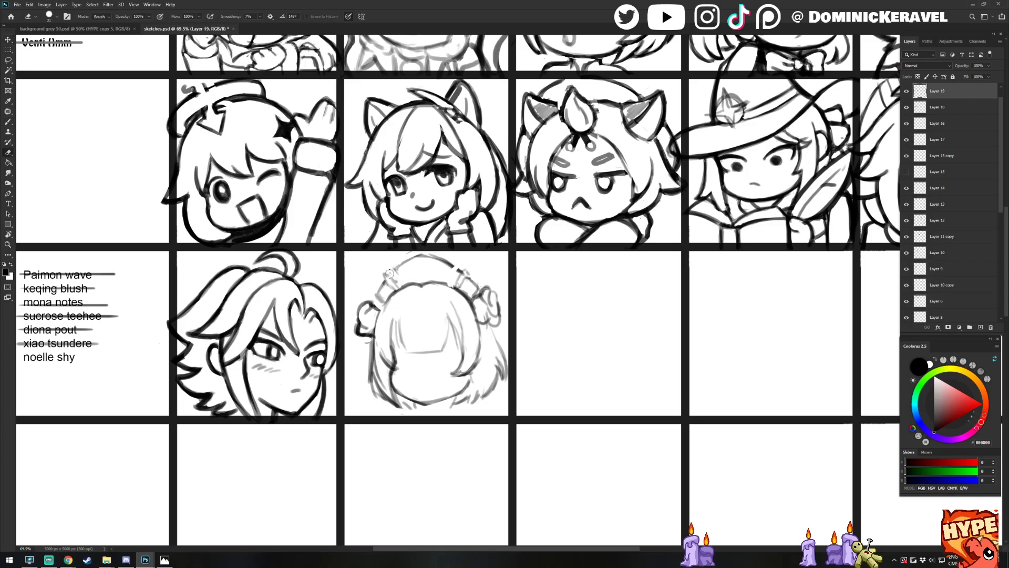
key("b")
key("e")
key("b")
key("e")
key("b")
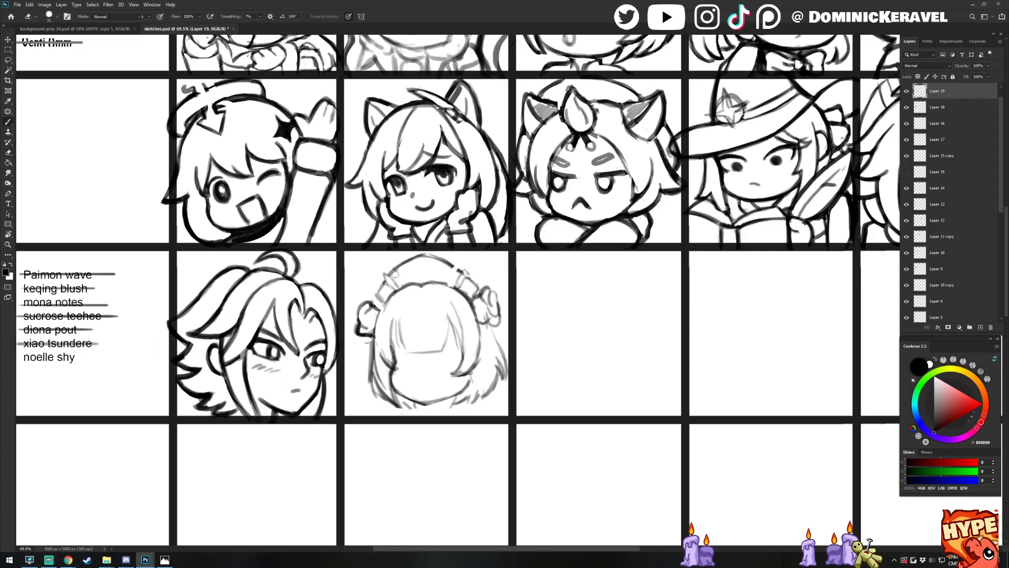
key("e")
key("b")
key("e")
key("b")
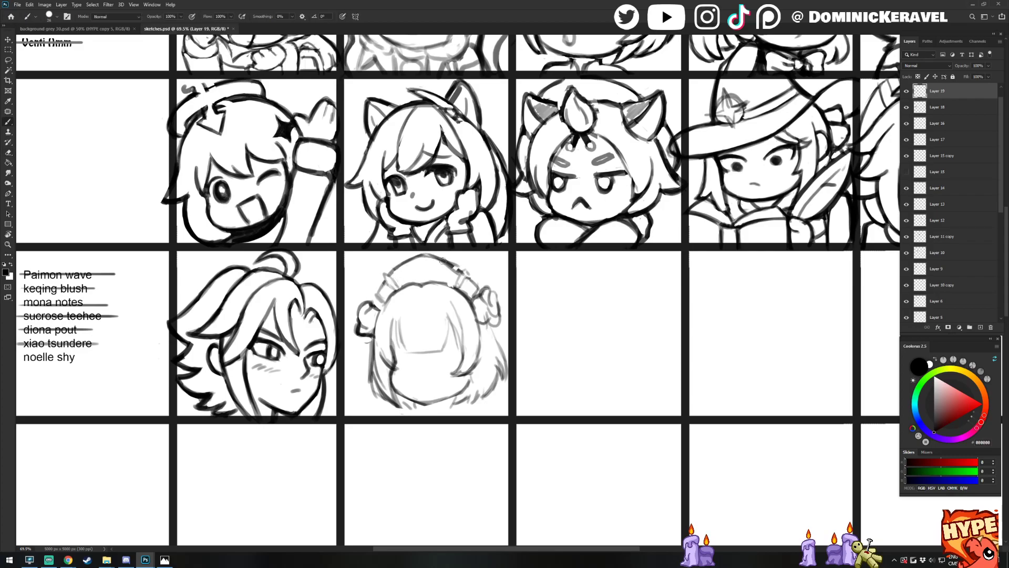
key("ctrl+z")
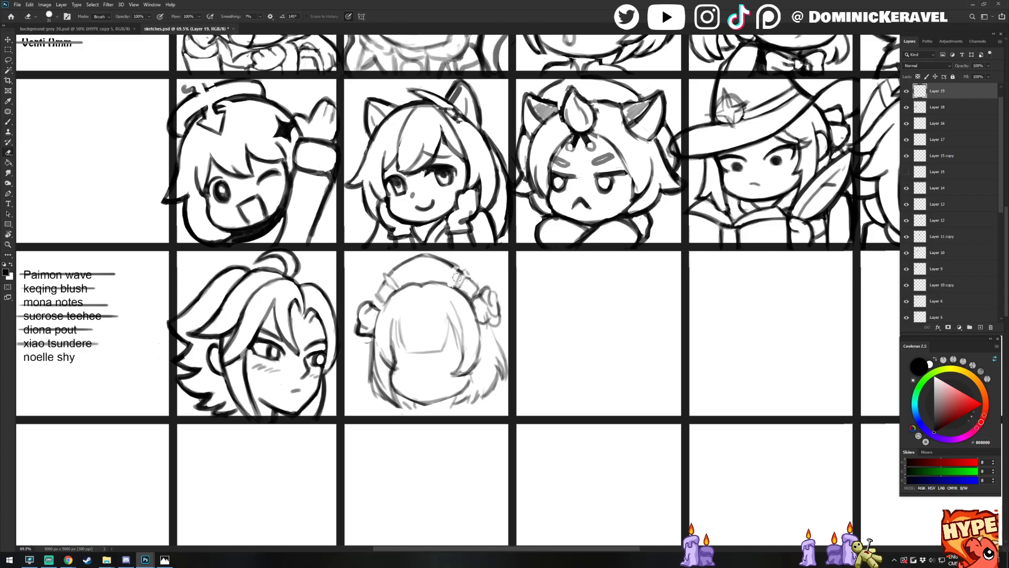
Redraw the hair contour from the crown down to the right ornament and erase the stray lines around it
key("e")
key("b")
mouse_move(441, 285)
left_mouse_down()
mouse_move(463, 293)
mouse_move(477, 331)
left_mouse_up()
key("e")
key("b")
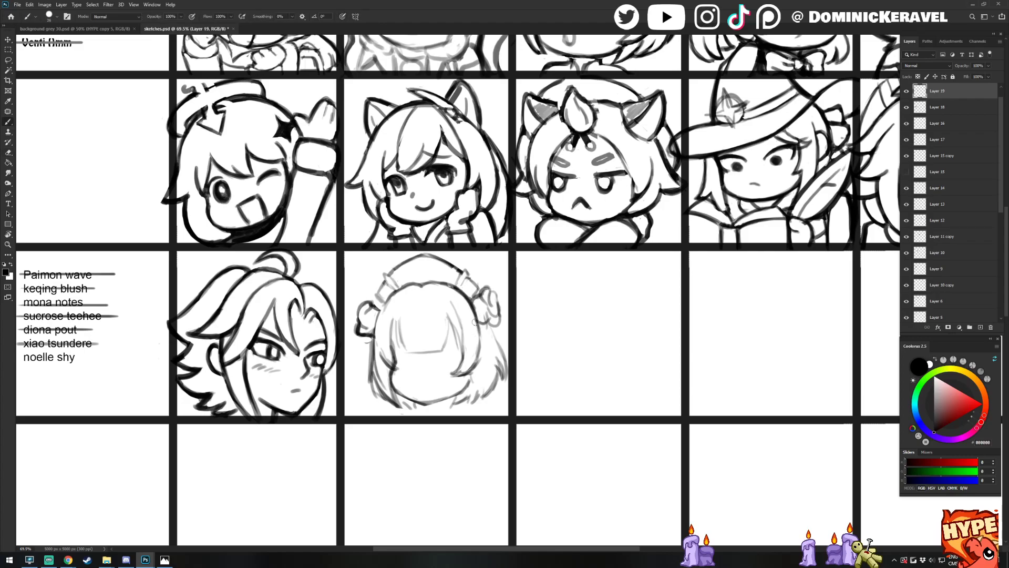
key("e")
key("b")
key("e")
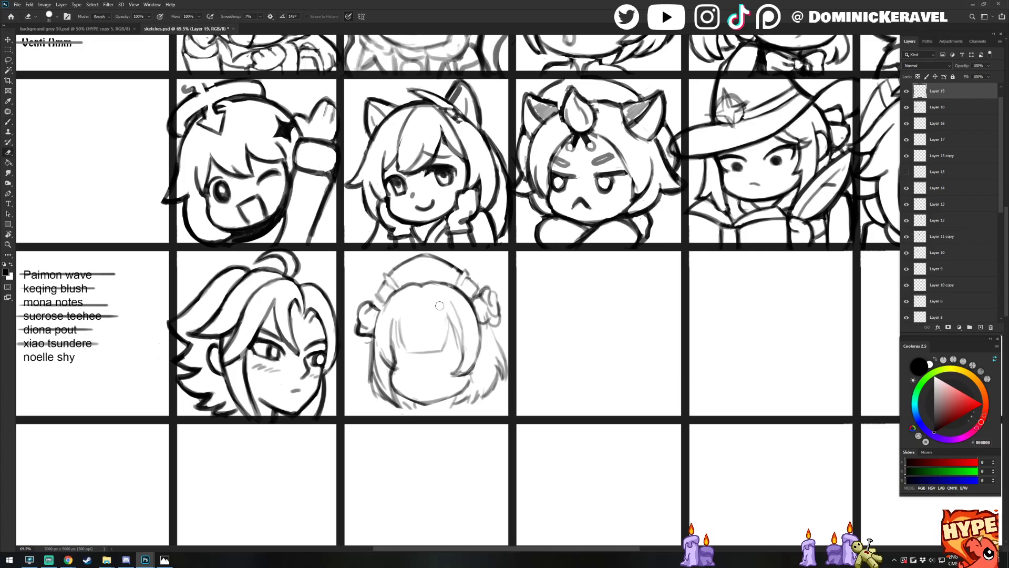
key("b")
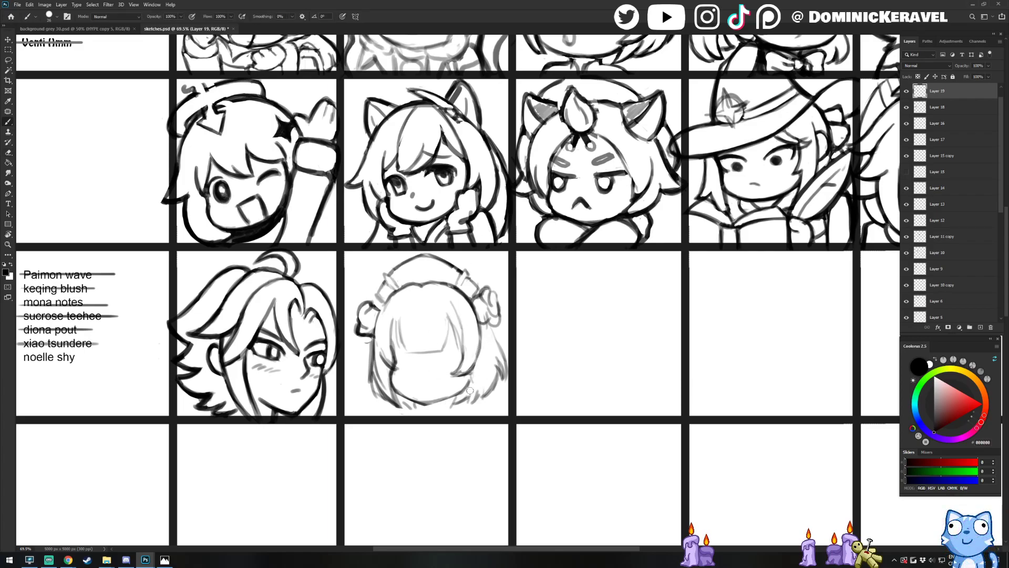
Redraw the hair tips beside the right of Noelle's chin and clean up the strands around them
mouse_move(470, 390)
left_mouse_down()
mouse_move(473, 370)
mouse_move(475, 401)
left_mouse_up()
key("e")
key("b")
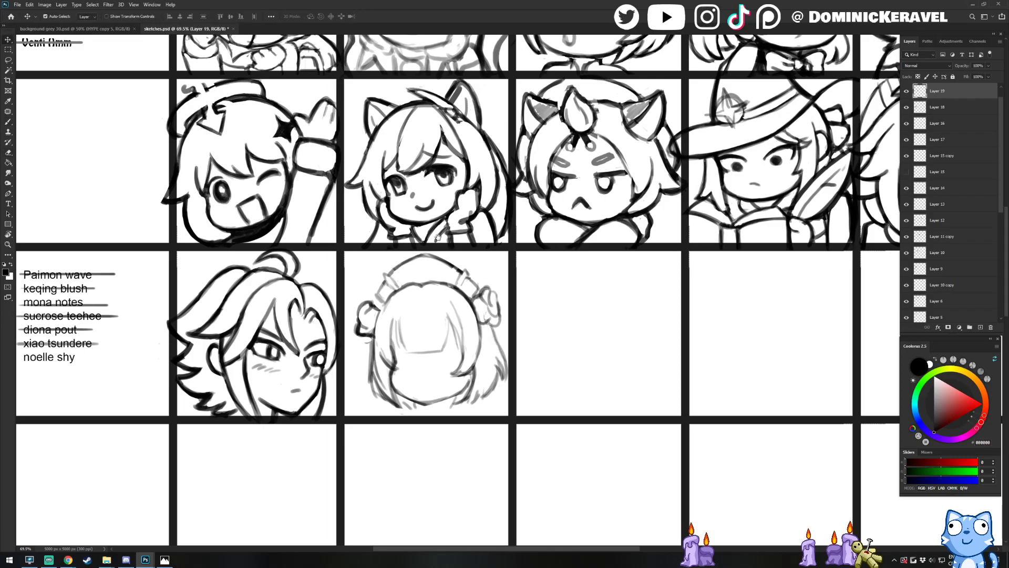
Refine the headband's right end band and outer arc, trimming stray marks along the inner edge
scroll(494, 289, "left", 3)
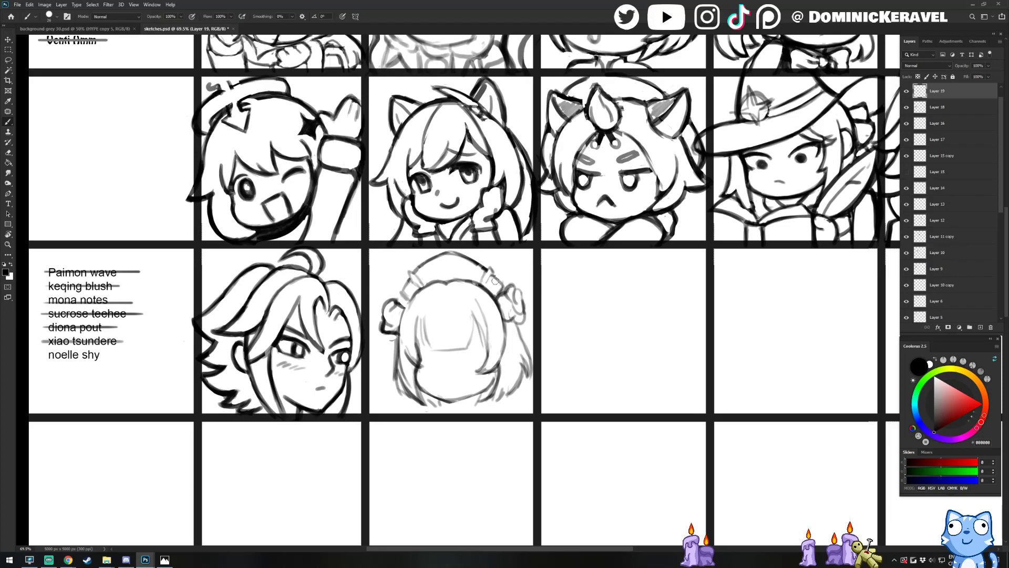
left_click_drag(490, 275, 502, 289)
left_click_drag(455, 256, 484, 270)
key("e")
key("b")
key("e")
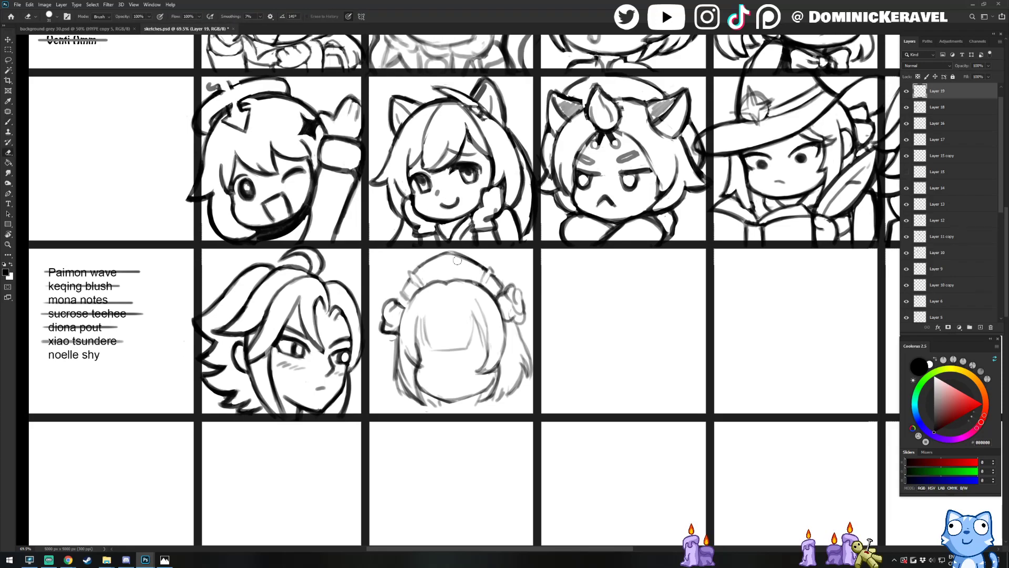
key("b")
left_click_drag(420, 269, 448, 261)
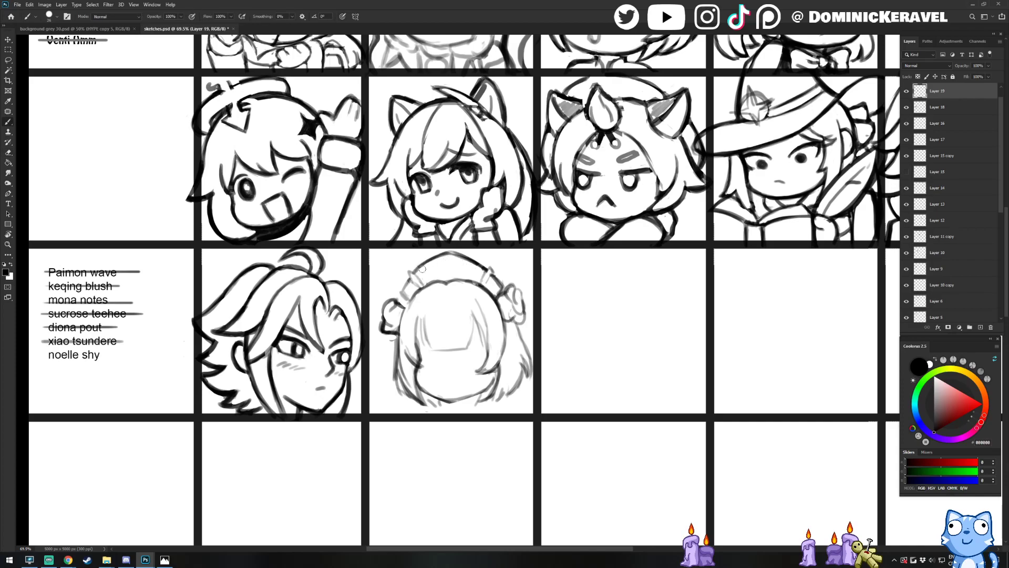
key("e")
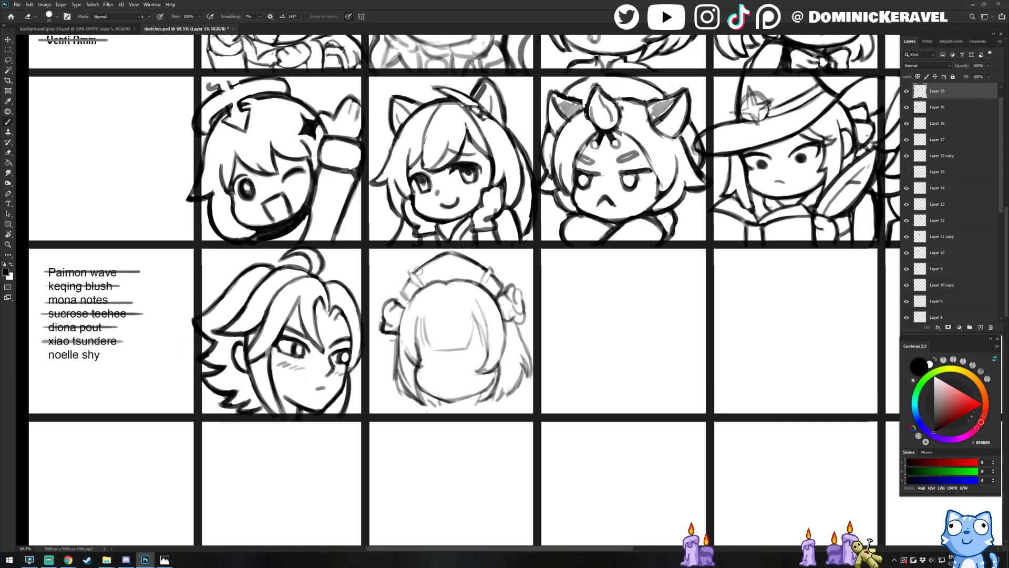
Rework the headband's left end band down to the ornament, undoing a misplaced stroke and cleaning up the lines
key("b")
left_click_drag(410, 273, 399, 312)
key("ctrl+z")
key("e")
key("b")
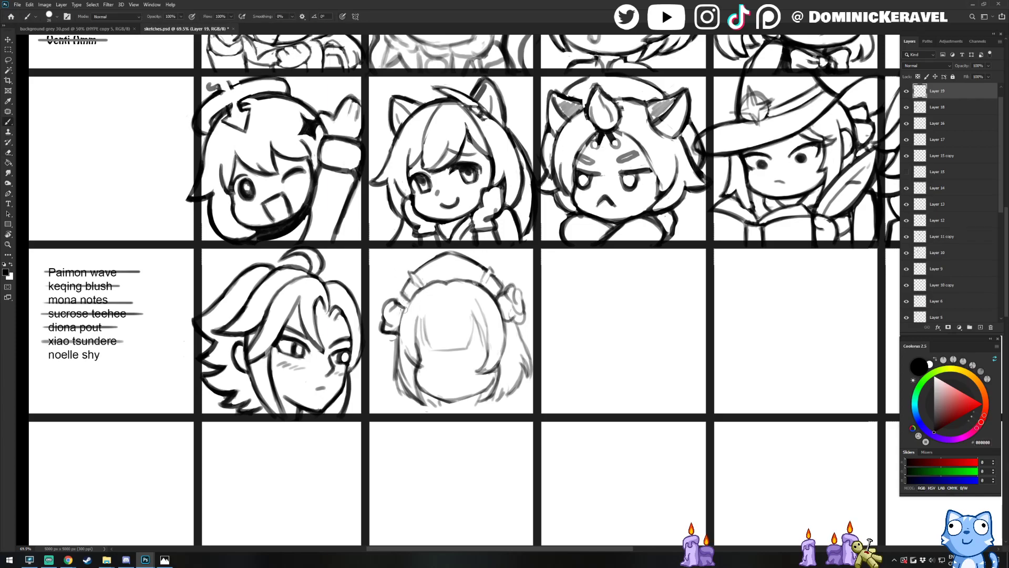
key("e")
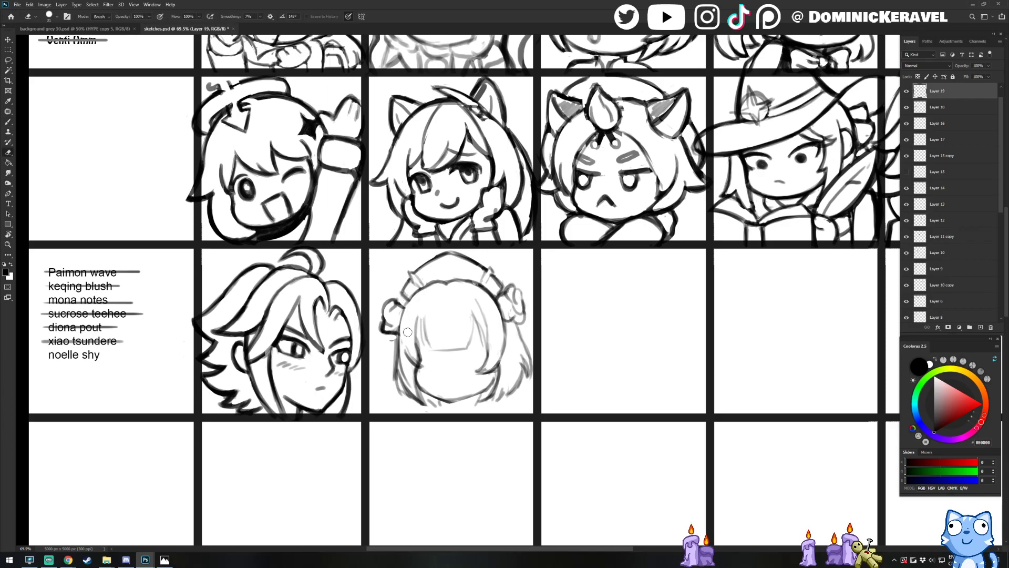
Redraw the hair contour from the crown down to the left ornament, undoing a stroke and tidying with the eraser
key("b")
left_click_drag(424, 286, 399, 328)
key("e")
key("ctrl+z")
key("b")
key("e")
key("b")
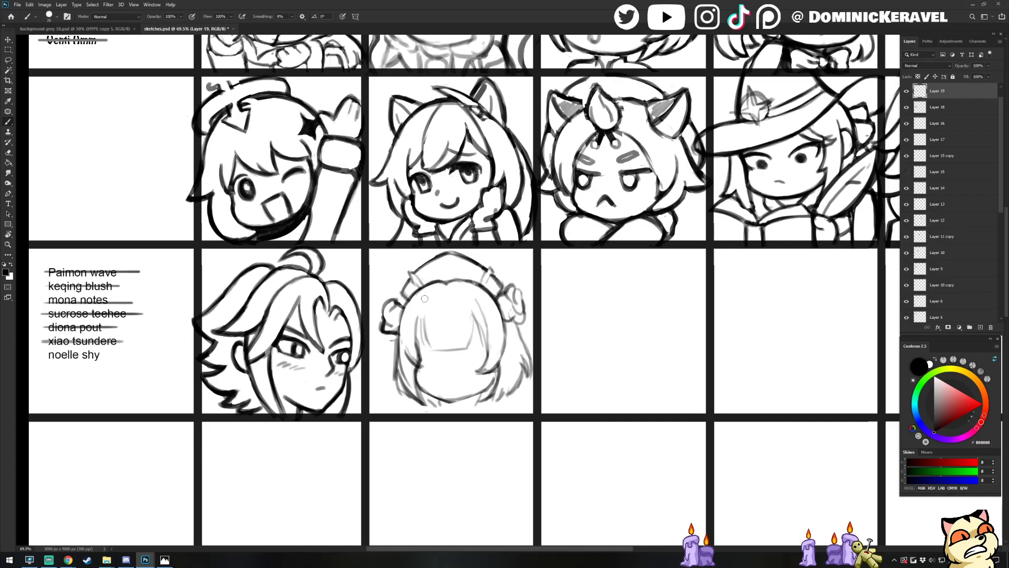
Draw darker curved side edges for Noelle's fringe on both sides of the forehead
left_click_drag(427, 301, 422, 341)
key("v")
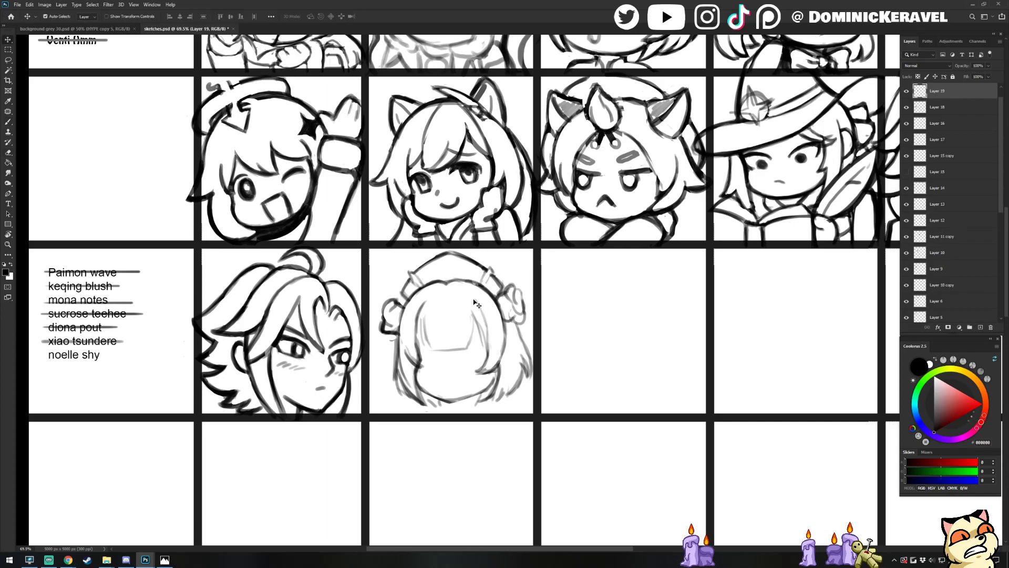
key("b")
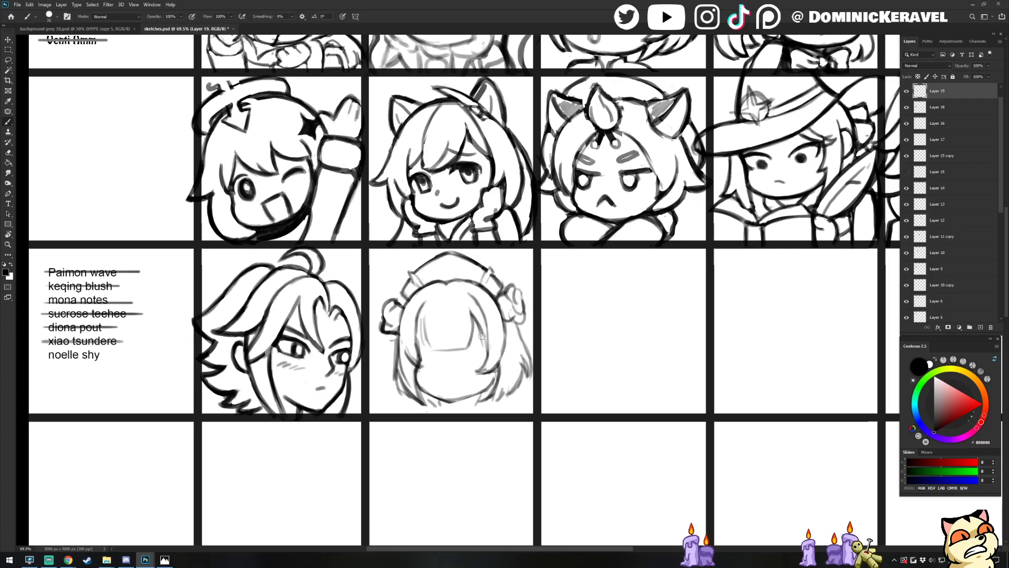
left_click_drag(473, 318, 484, 357)
left_click_drag(424, 314, 428, 347)
key("e")
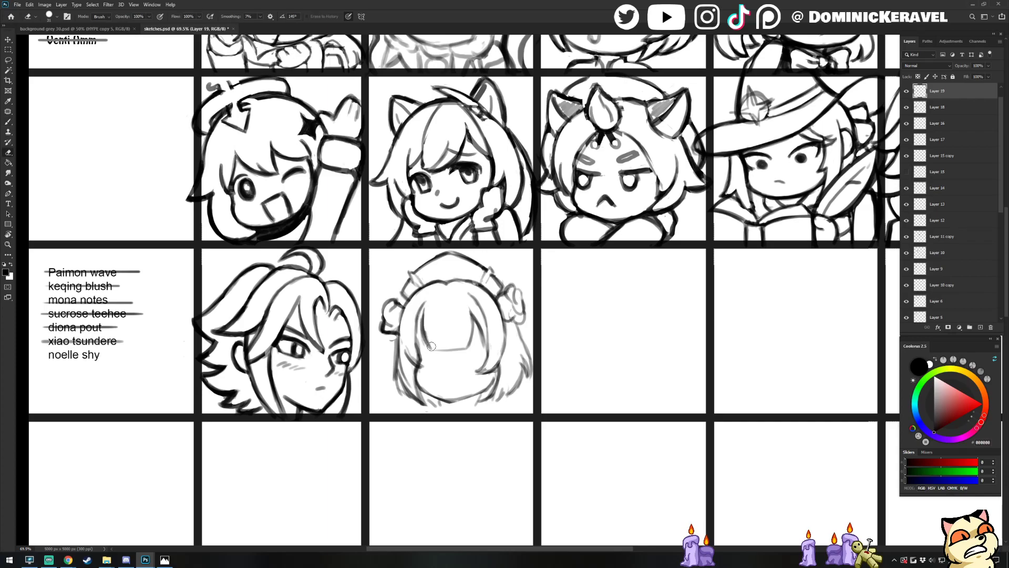
Draw the straight-cut lower edge of Noelle's fringe and add vertical strand lines inside it
key("b")
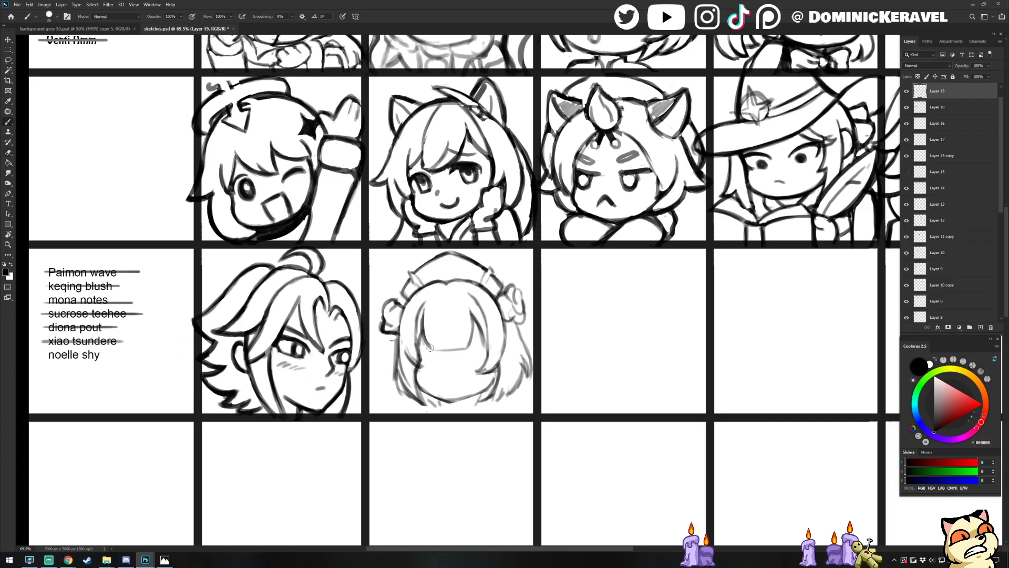
left_click_drag(430, 348, 456, 347)
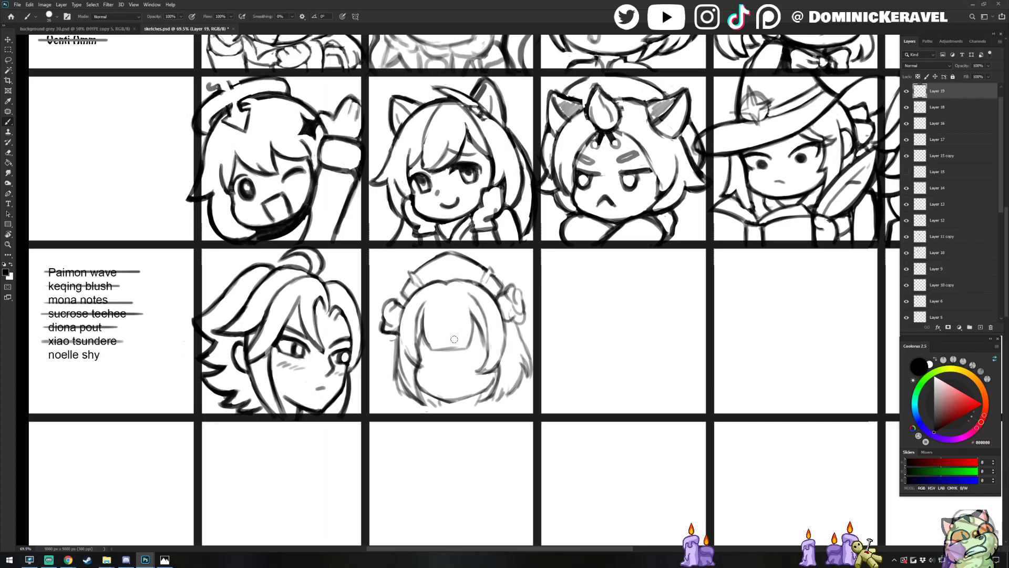
left_click_drag(456, 315, 440, 348)
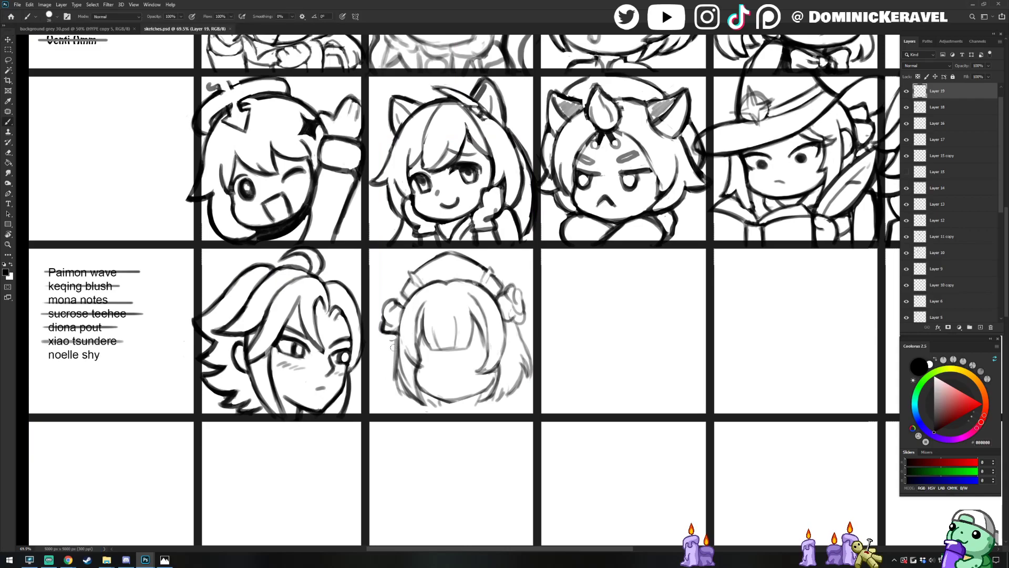
Redraw Noelle's outer hair contour from below the left ornament down towards the chin, erasing the old sketch lines
key("e")
left_click_drag(396, 336, 393, 344)
key("b")
mouse_move(397, 335)
left_mouse_down()
mouse_move(392, 378)
mouse_move(411, 398)
left_mouse_up()
key("e")
left_click_drag(398, 365, 419, 402)
key("b")
left_click_drag(401, 372, 416, 399)
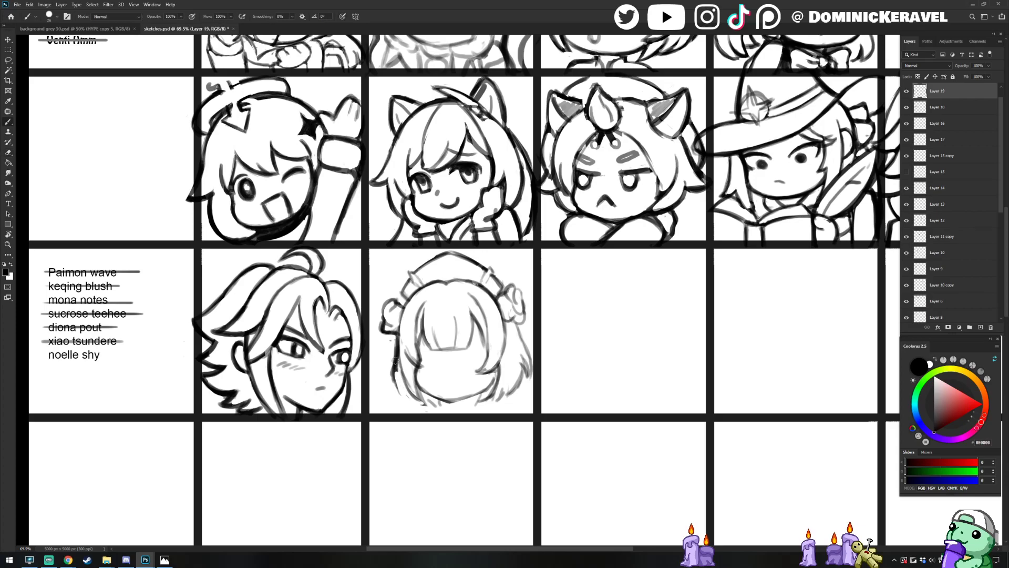
Reshape the lower end of Noelle's left side hair with darker strokes and clean up stray lines with the eraser
mouse_move(396, 360)
left_mouse_down()
mouse_move(391, 380)
mouse_move(416, 405)
mouse_move(400, 392)
left_mouse_up()
key("e")
key("b")
key("e")
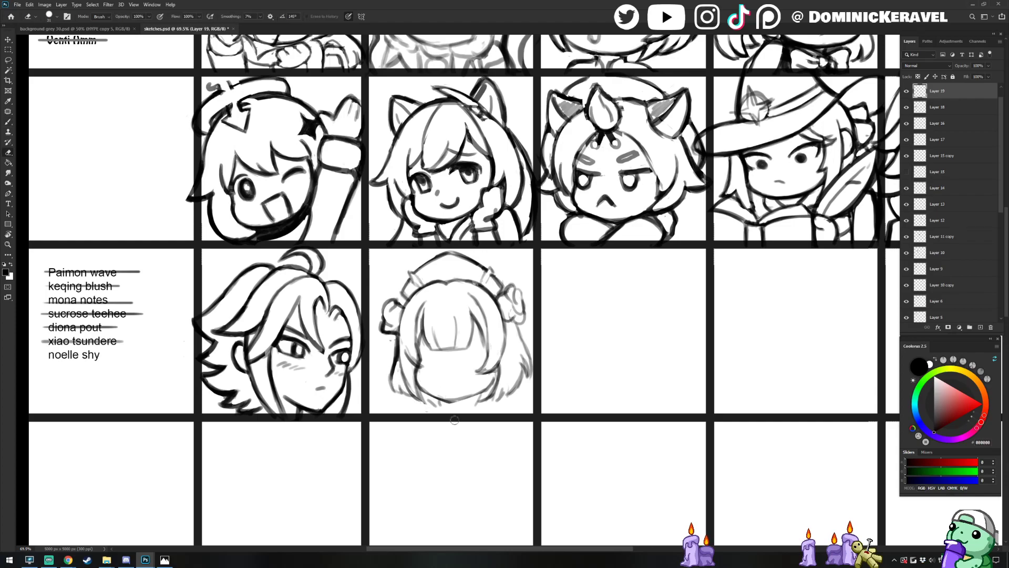
key("v")
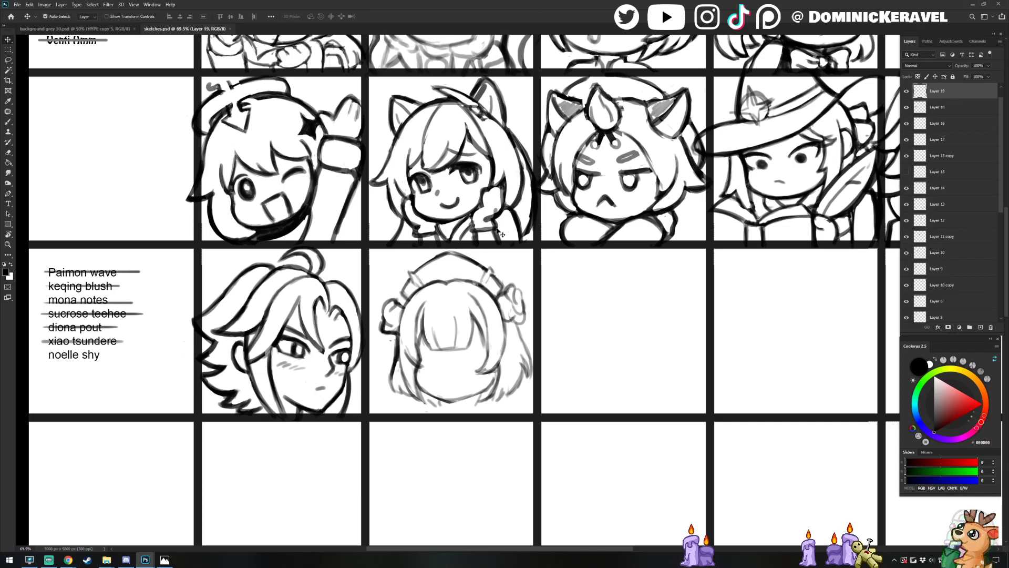
Rework the upper curve of Noelle's maid headband and tidy its outline
key("b")
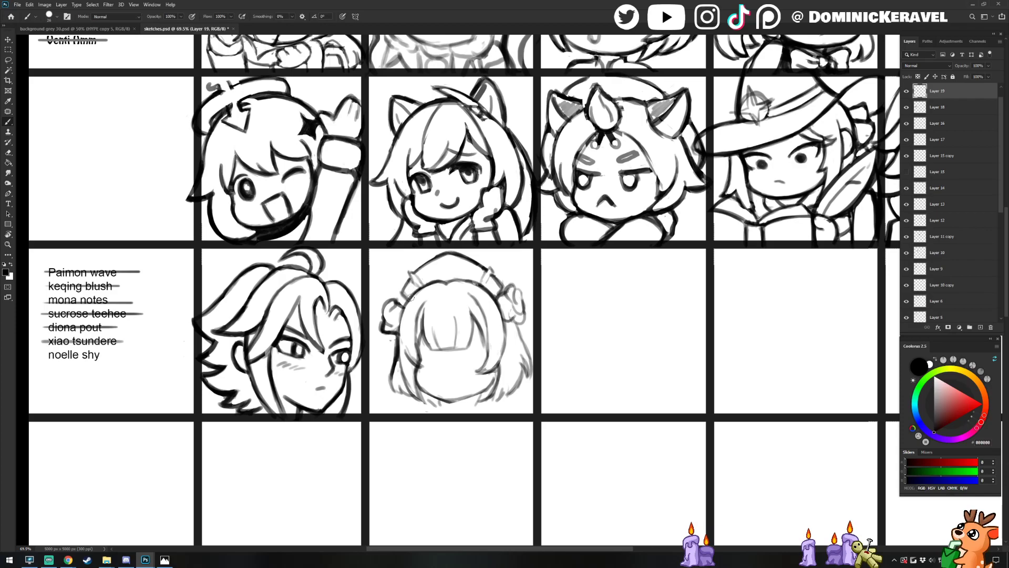
key("l")
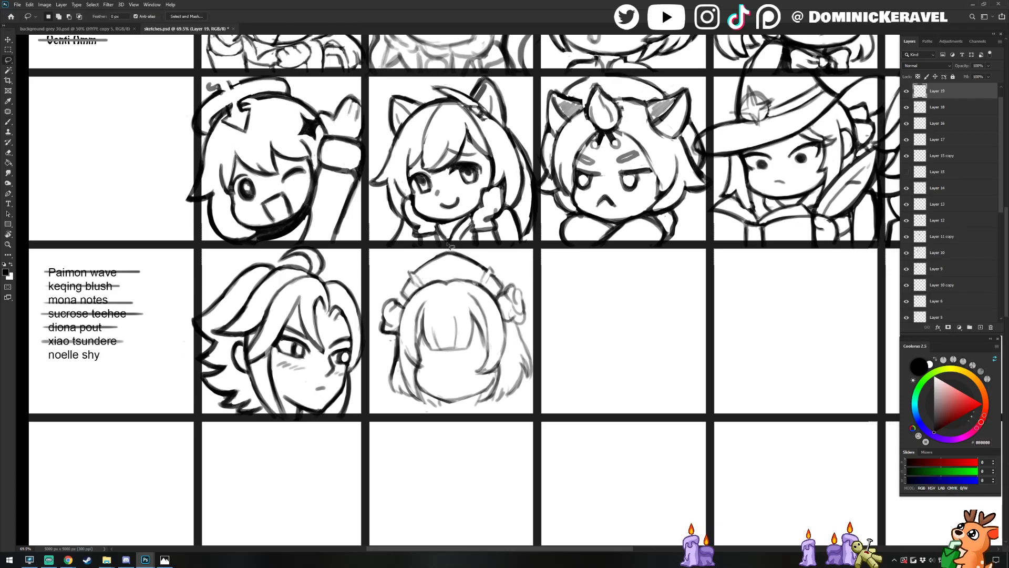
mouse_move(449, 244)
left_mouse_down()
mouse_move(404, 305)
mouse_move(450, 228)
mouse_move(433, 259)
left_mouse_up()
key("ctrl+d")
key("b")
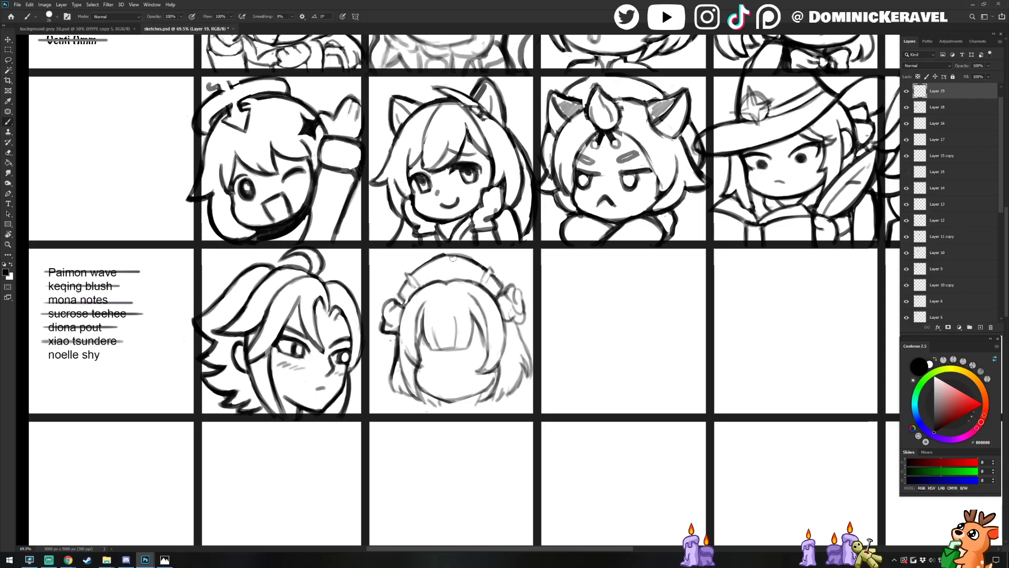
key("e")
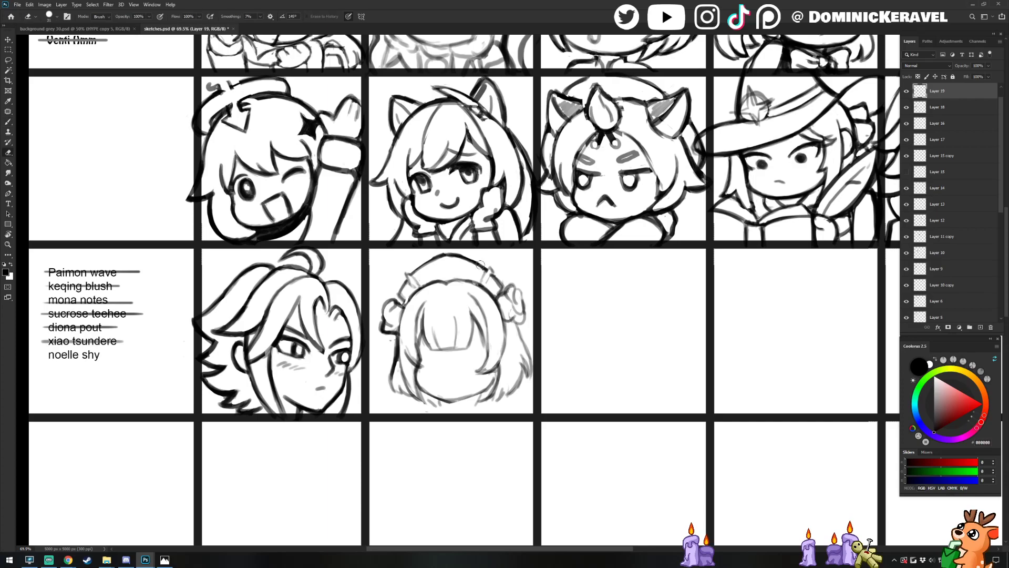
key("b")
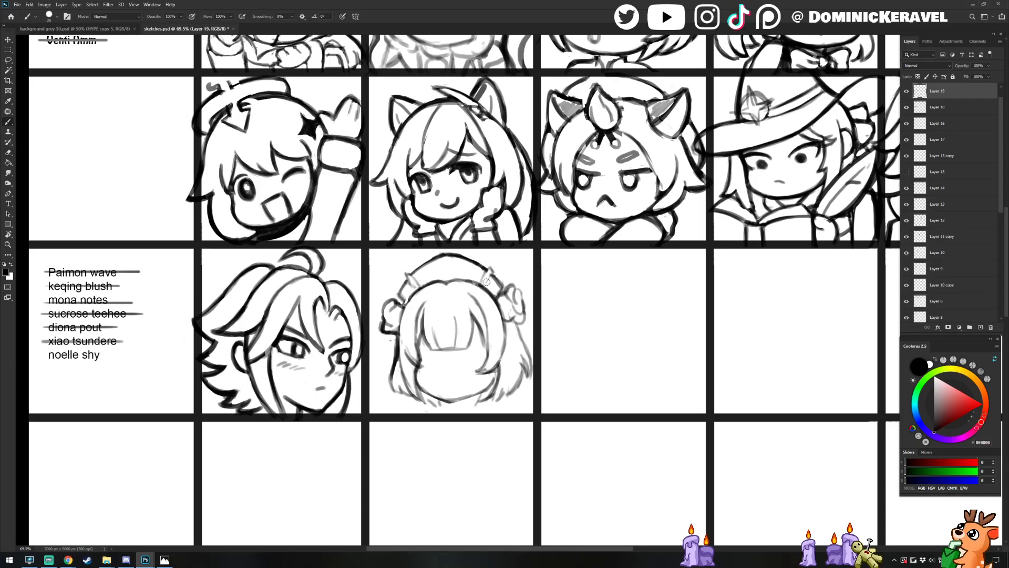
Strengthen the short bands at both ends of Noelle's headband and trim their edges with the eraser
left_click_drag(487, 282, 492, 267)
key("e")
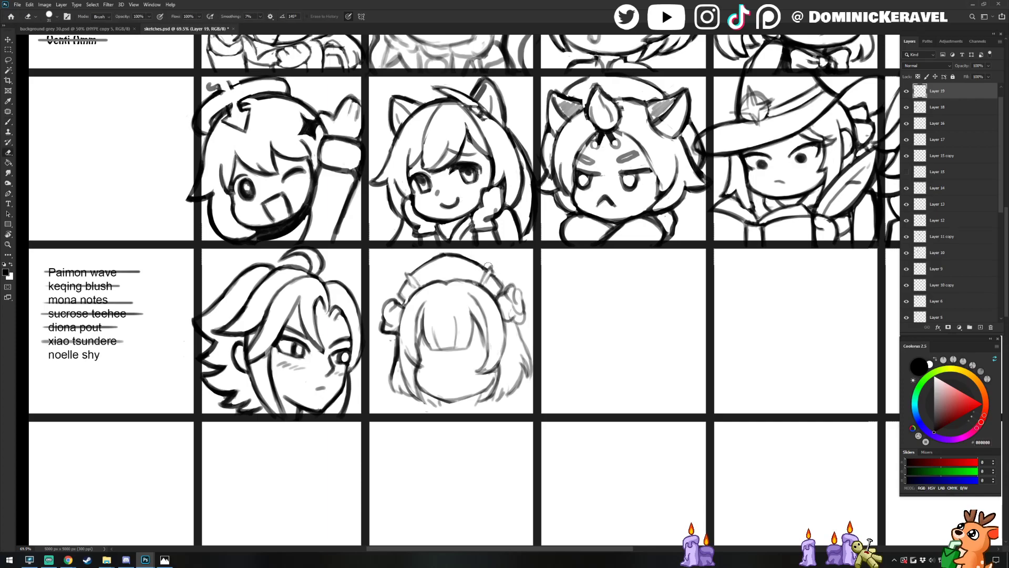
key("b")
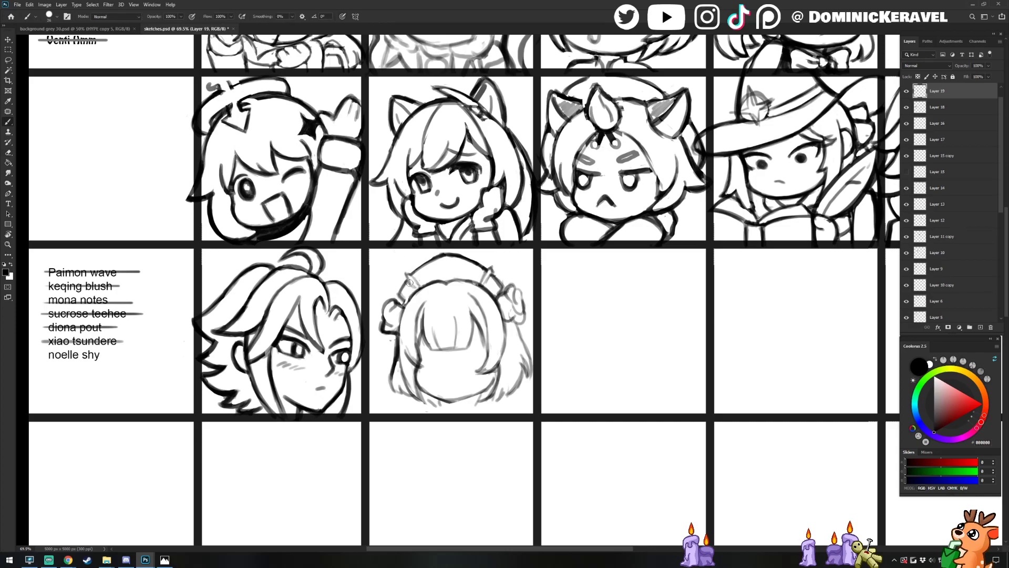
left_click_drag(407, 274, 413, 284)
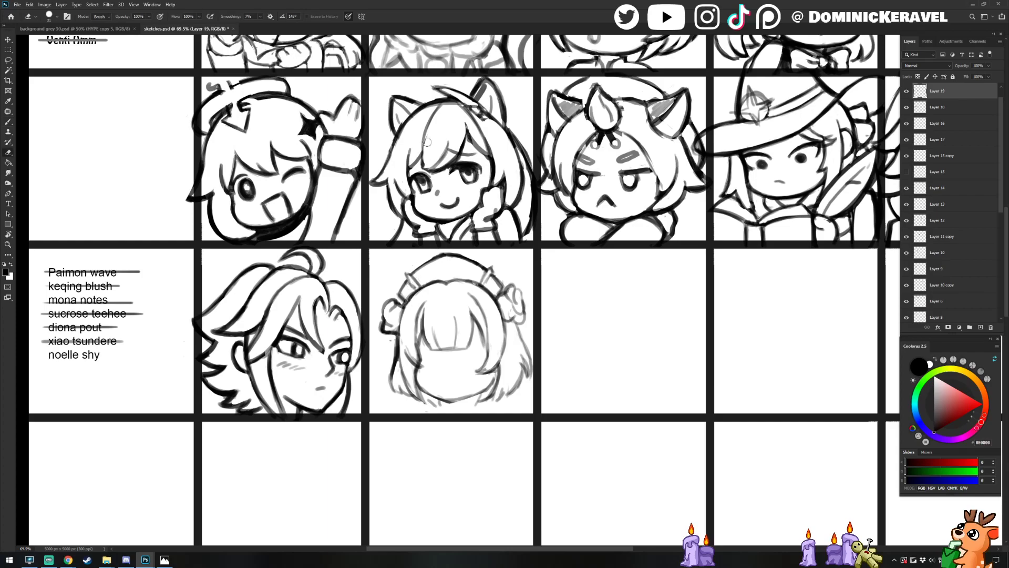
key("v")
key("alt+Tab")
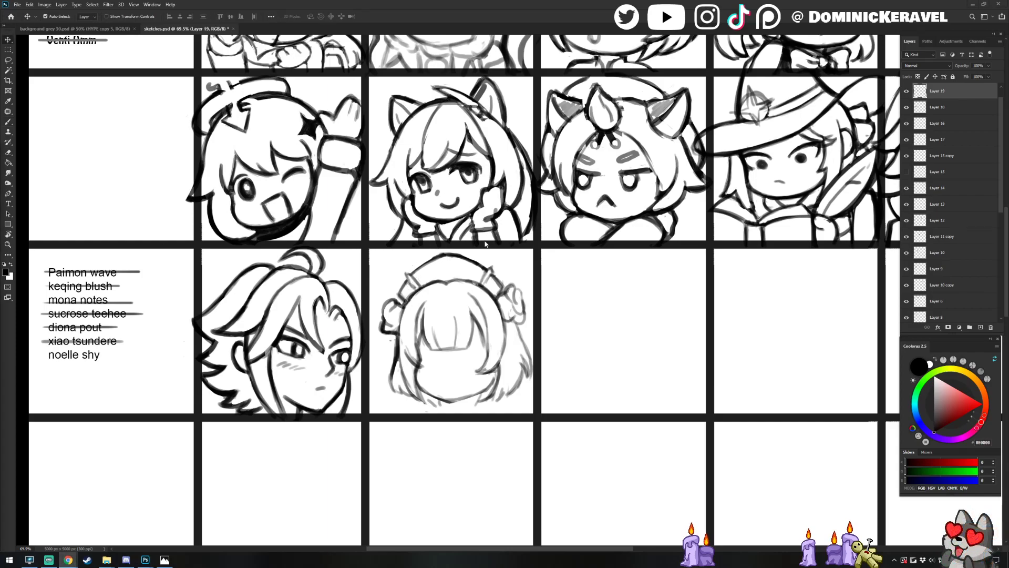
Redraw the right hair ornament with darker strokes where it meets the headband, erasing excess lines
key("e")
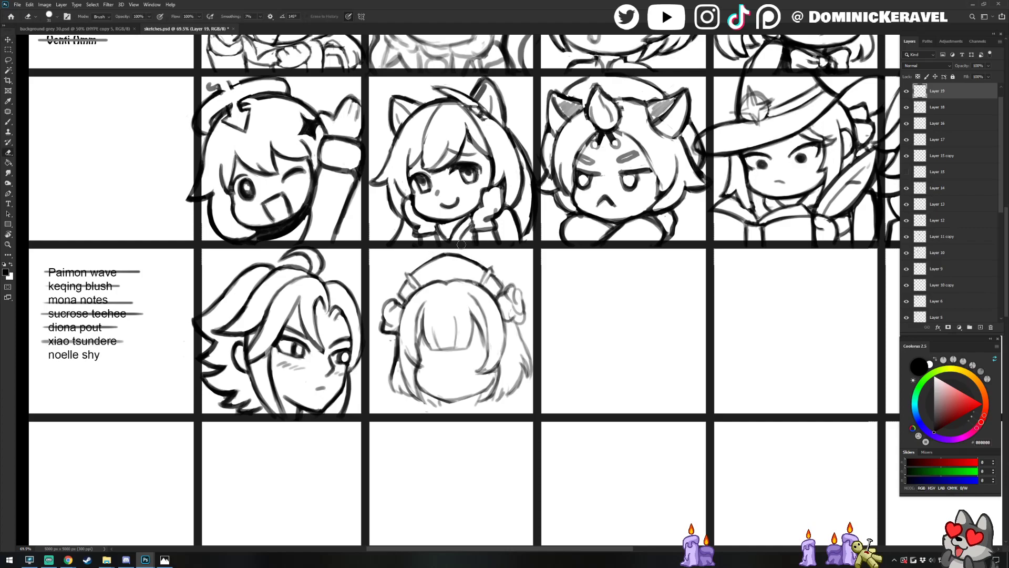
key("b")
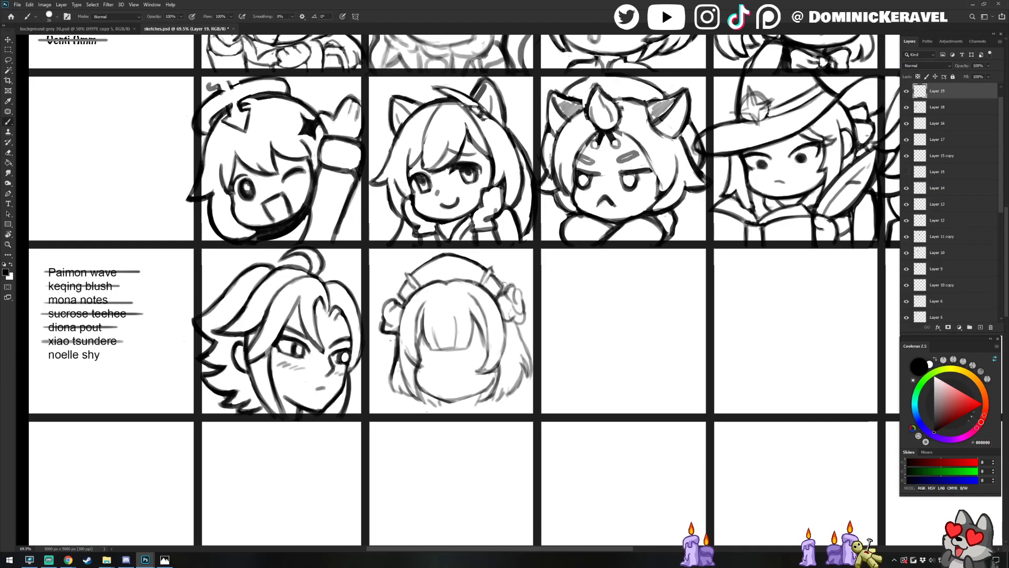
key("e")
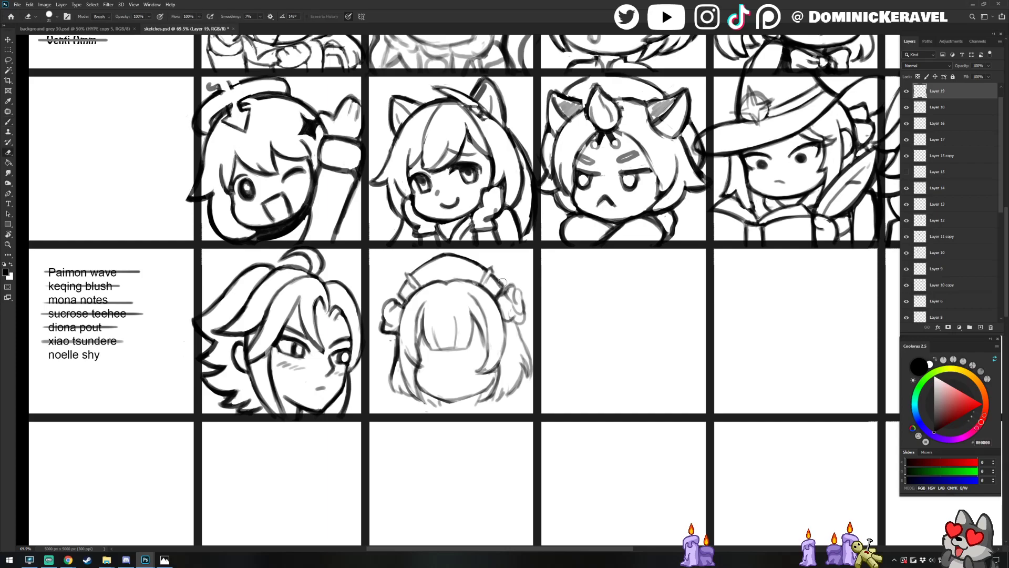
key("b")
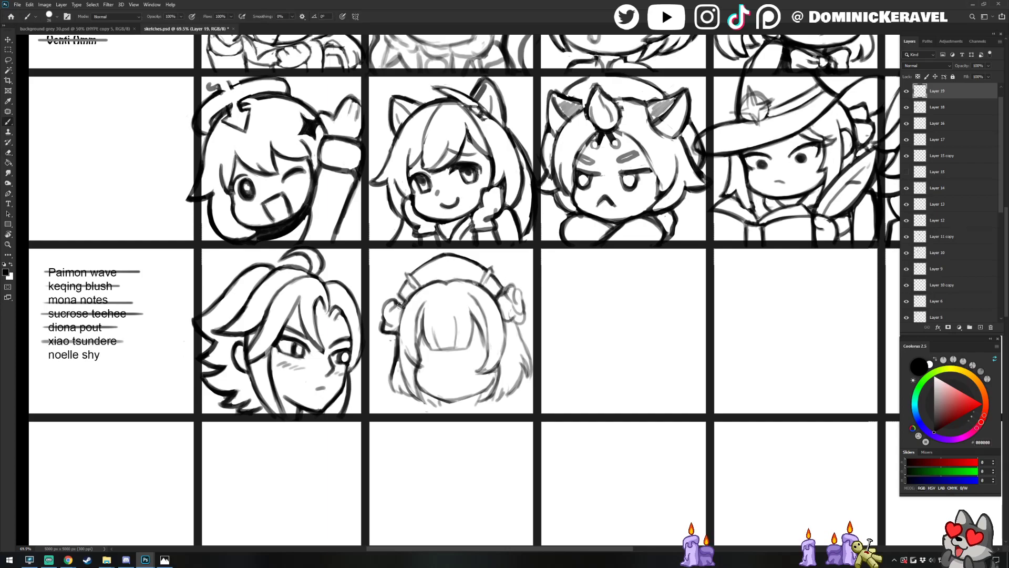
key("e")
key("b")
left_click_drag(501, 292, 517, 285)
key("e")
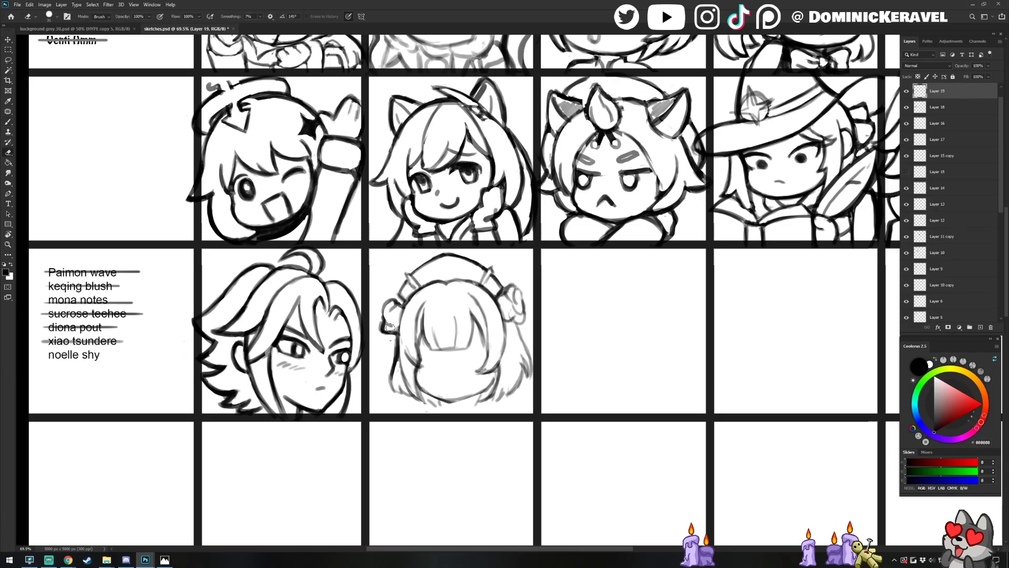
Darken the hair line running down beside Noelle's left ornament
key("b")
left_click_drag(404, 307, 400, 342)
key("e")
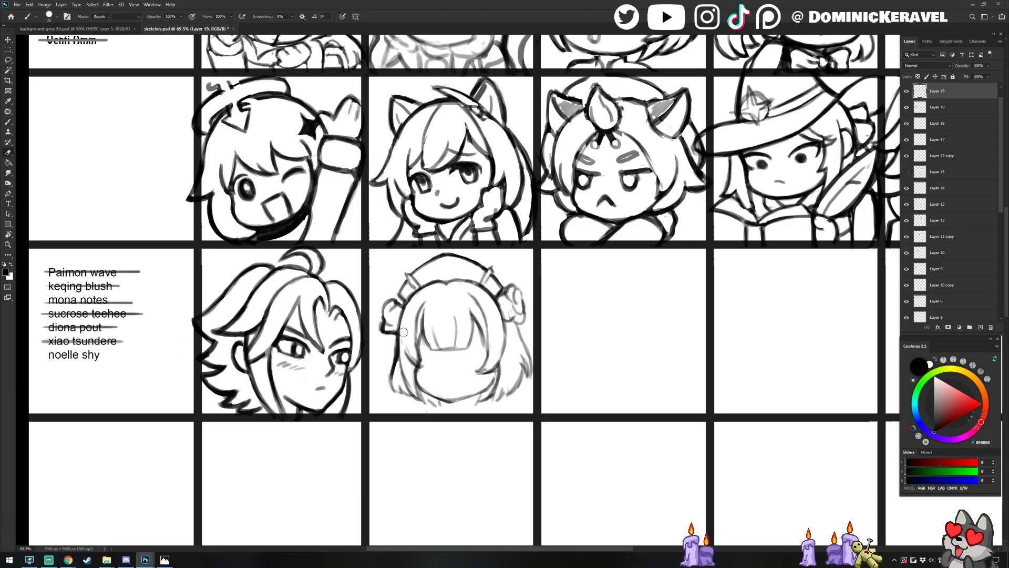
key("v")
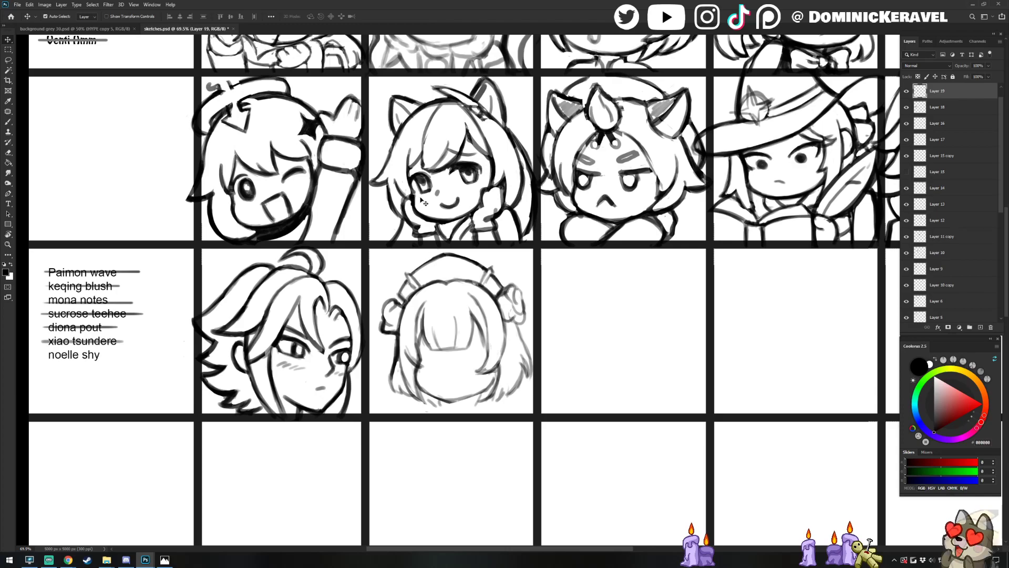
Redraw Noelle's face outline in darker strokes from the left cheek around the chin to the right cheek
left_click_drag(475, 329, 425, 319)
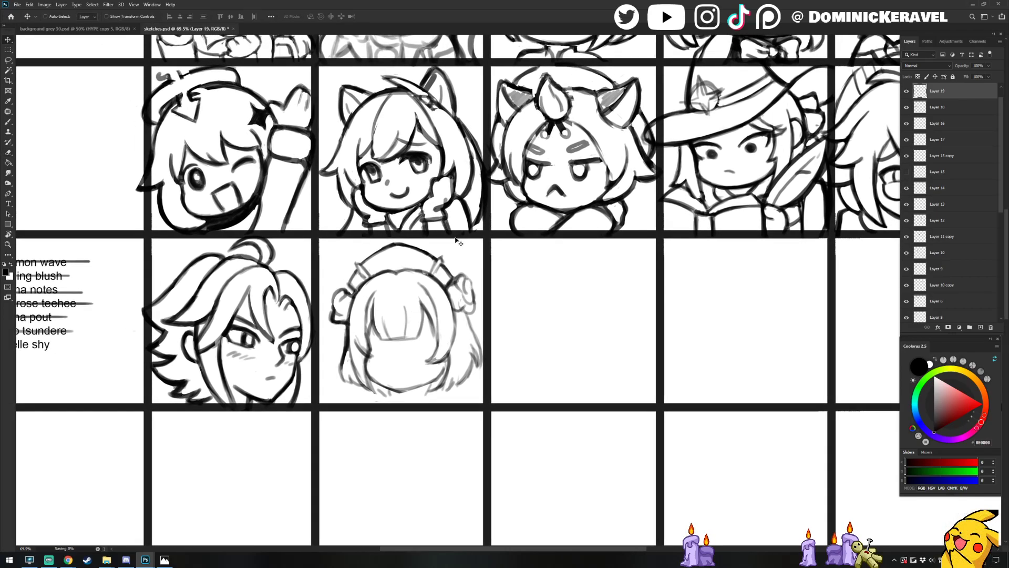
key("b")
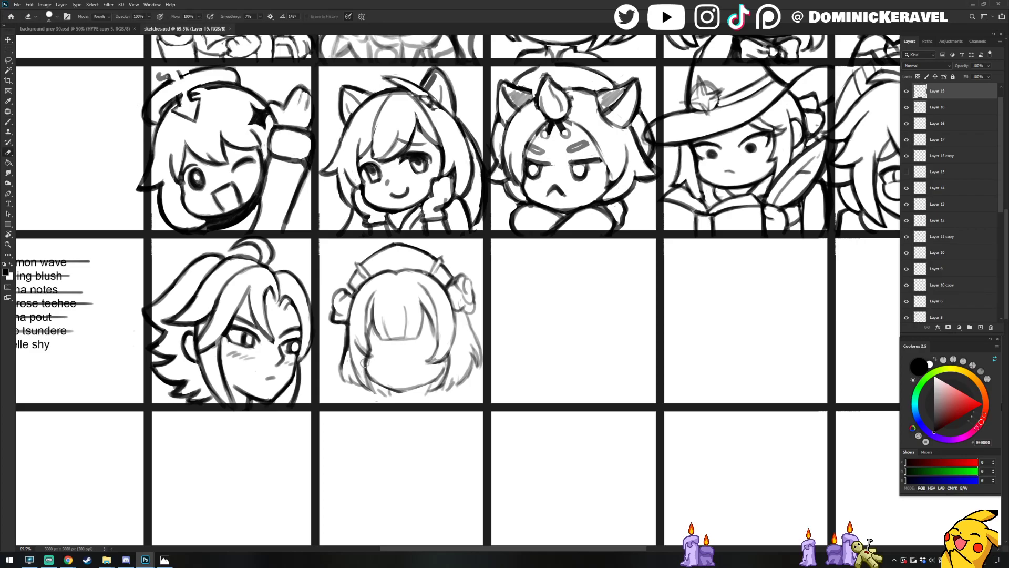
mouse_move(367, 350)
left_mouse_down()
mouse_move(381, 384)
mouse_move(375, 378)
mouse_move(398, 390)
mouse_move(445, 366)
left_mouse_up()
key("e")
key("b")
key("e")
key("b")
key("e")
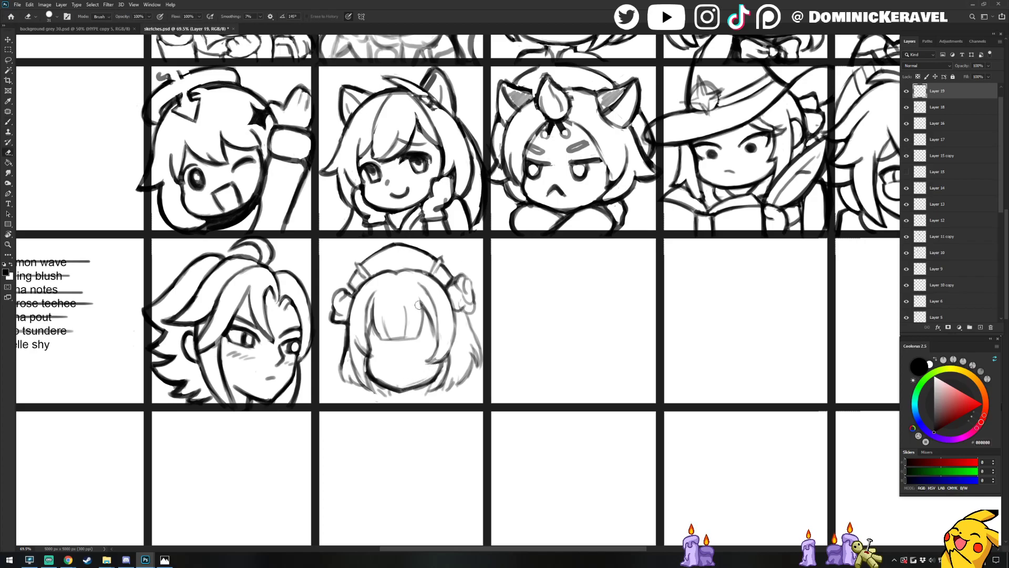
Refine the lower tip of Noelle's chin and erase the stray marks around it
key("b")
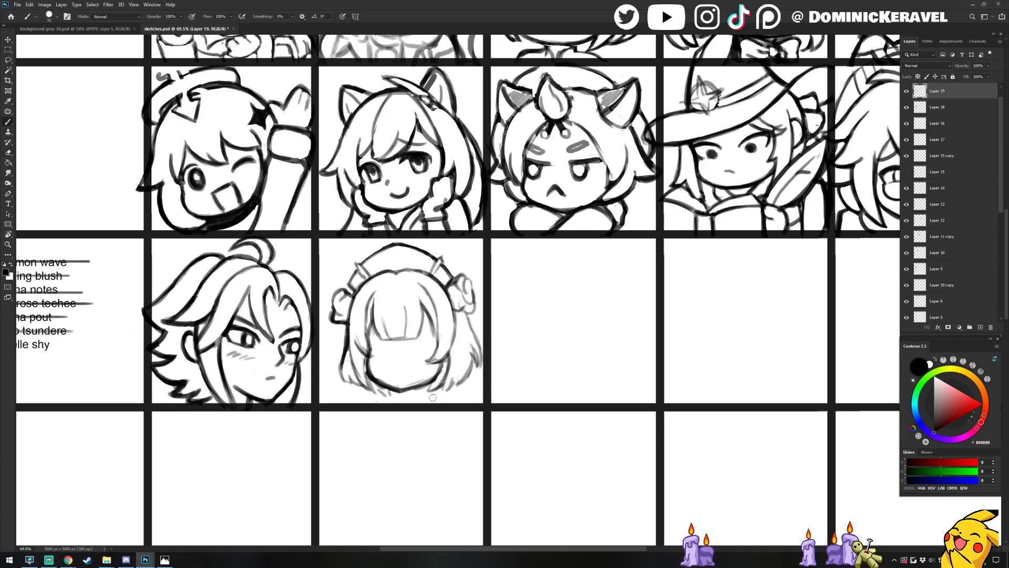
key("e")
key("v")
key("e")
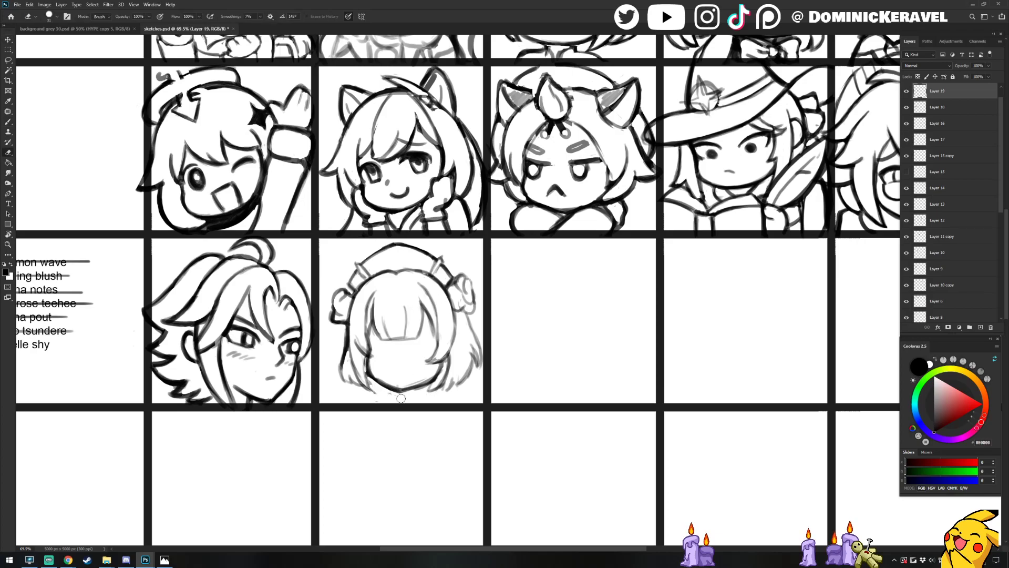
key("v")
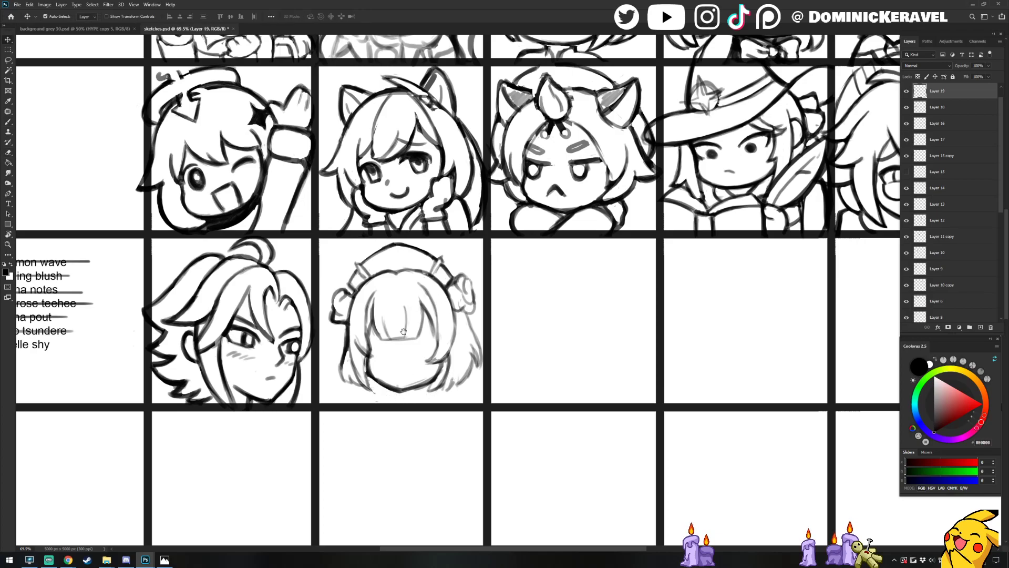
left_click_drag(495, 274, 468, 293)
key("ctrl+t")
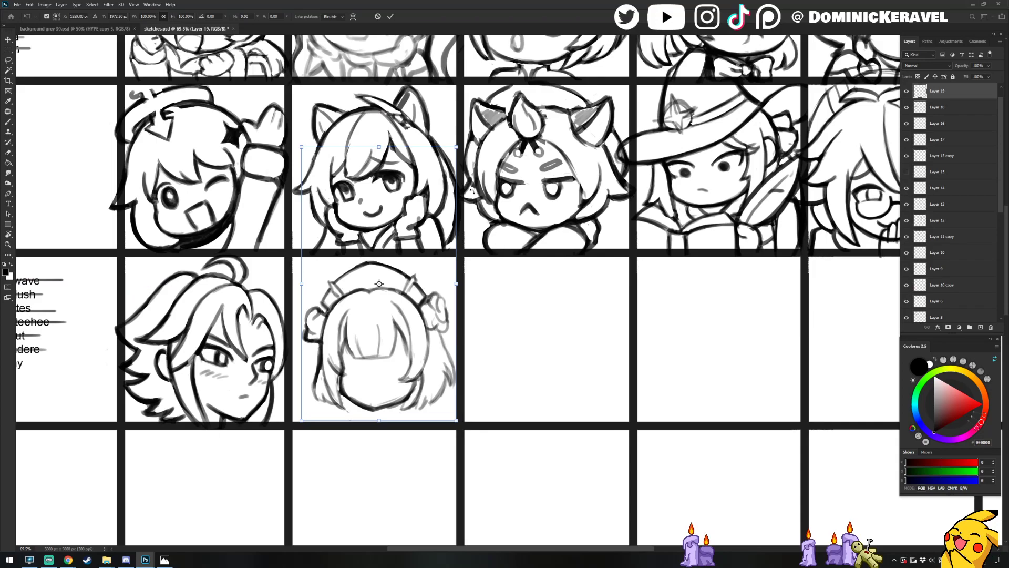
key("Escape")
Sketch two round eyes with upper lids and worried eyebrows under the fringe of the faceless girl with the headband
key("b")
mouse_move(380, 362)
left_mouse_down()
mouse_move(406, 362)
mouse_move(382, 361)
left_mouse_up()
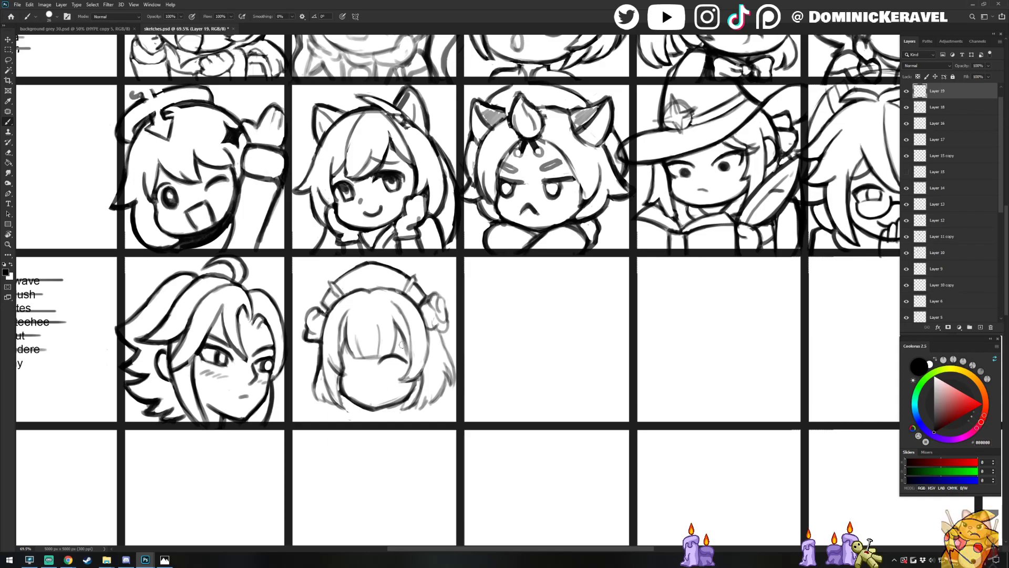
mouse_move(375, 351)
left_mouse_down()
mouse_move(388, 354)
mouse_move(345, 362)
left_mouse_up()
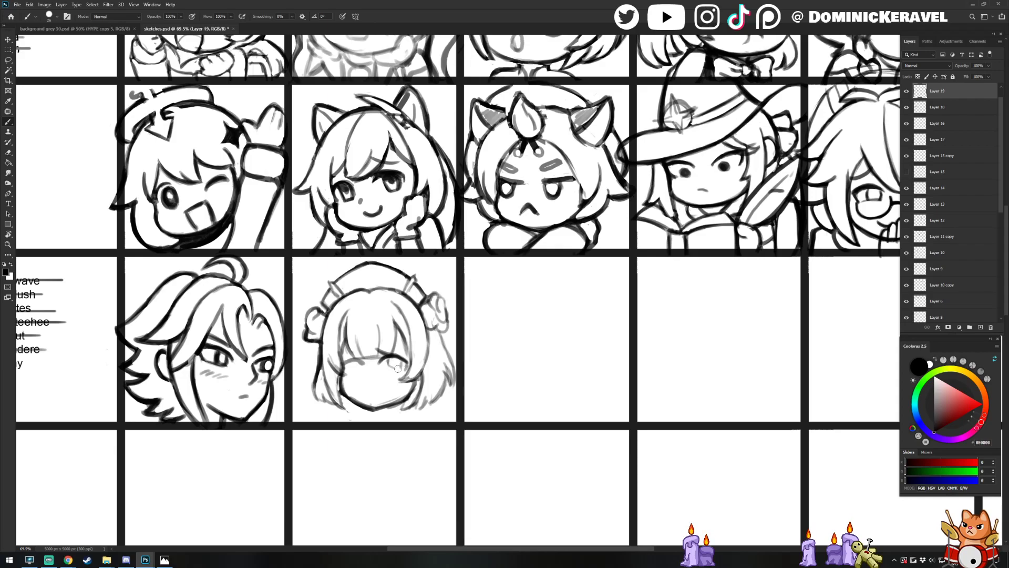
mouse_move(398, 368)
left_mouse_down()
mouse_move(389, 358)
mouse_move(401, 364)
left_mouse_up()
left_click_drag(357, 355, 342, 363)
key("ctrl+z")
key("ctrl+z")
key("e")
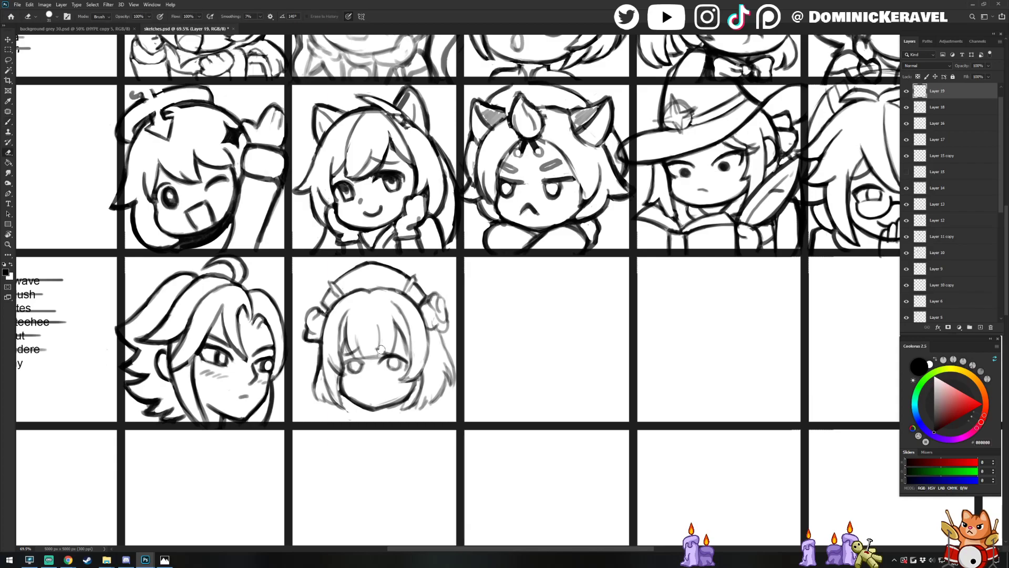
Rework the pointed tips along the lower edge of the girl's fringe with the brush and eraser
key("b")
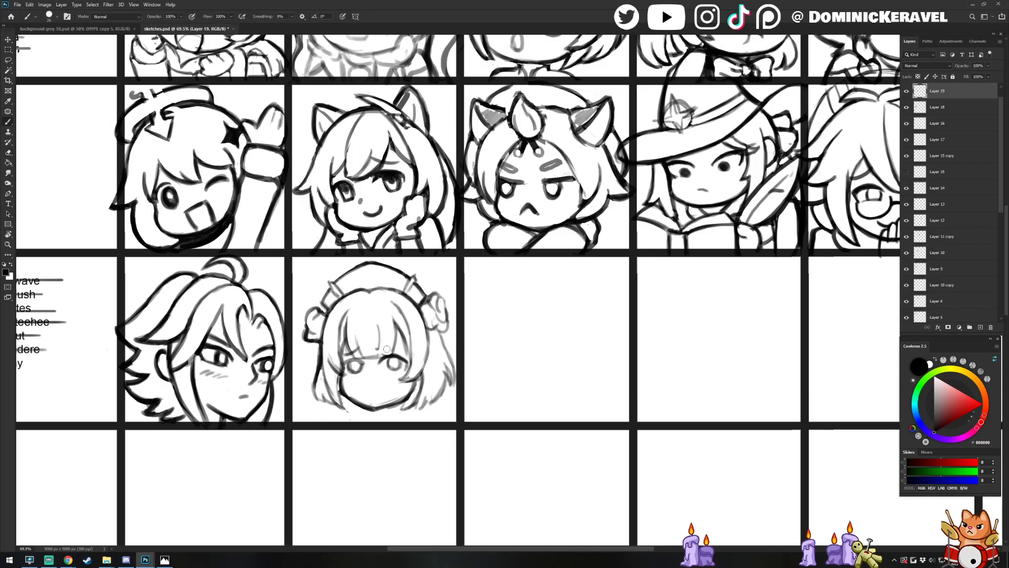
mouse_move(381, 343)
left_mouse_down()
mouse_move(393, 351)
mouse_move(381, 348)
left_mouse_up()
key("ctrl+z")
key("e")
key("b")
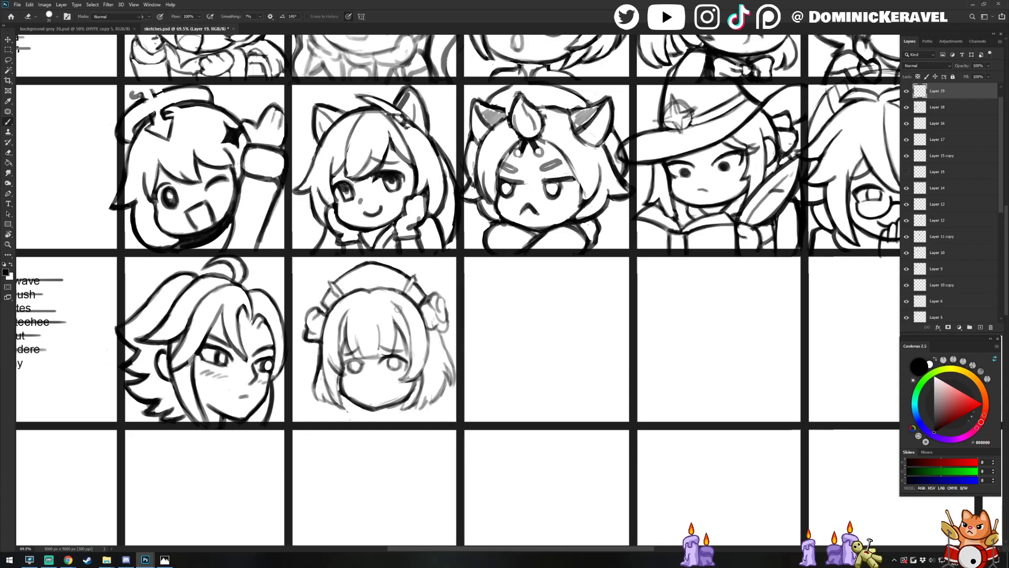
key("b")
Lasso each of the girl's eyes separately and shift it slightly lower on the face
key("l")
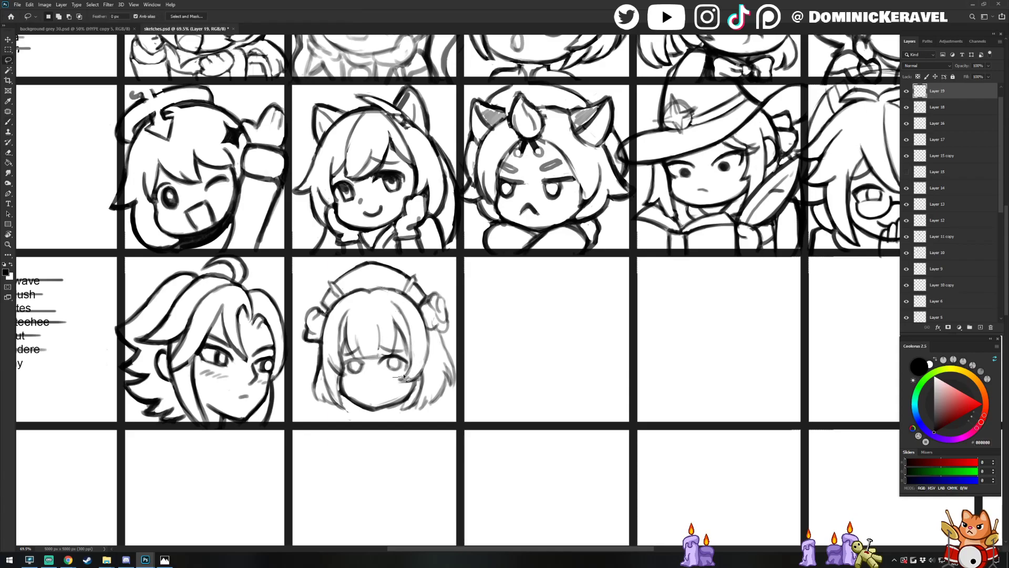
mouse_move(407, 351)
left_mouse_down()
mouse_move(379, 360)
mouse_move(411, 371)
mouse_move(350, 357)
mouse_move(366, 362)
left_mouse_up()
key("ctrl+d")
left_click_drag(362, 359, 359, 365)
key("ctrl+d")
key("b")
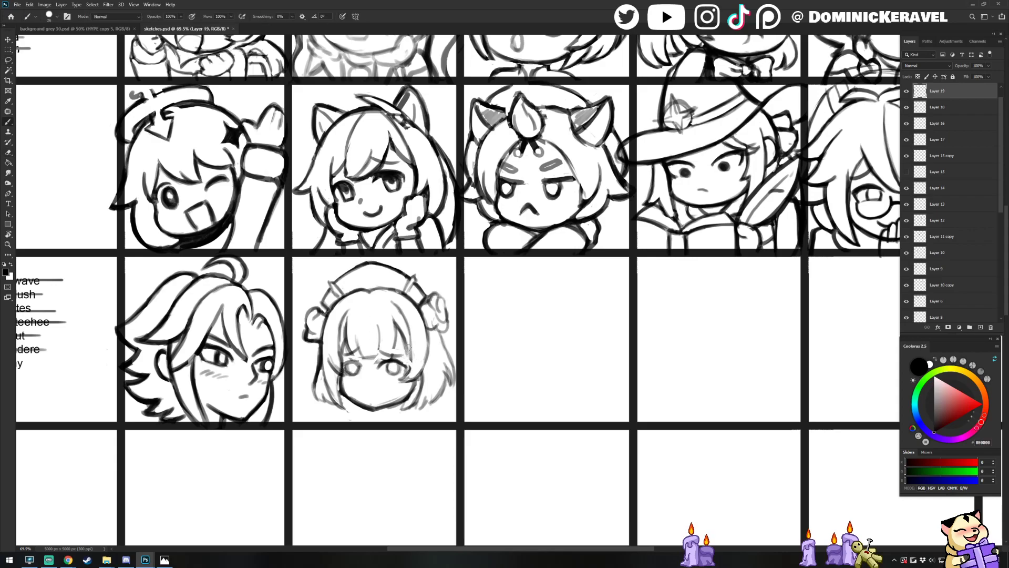
Redraw the hair lock that frames the right side of the girl's face with longer strokes down to the cheek
key("e")
key("b")
left_click_drag(409, 371, 402, 387)
key("e")
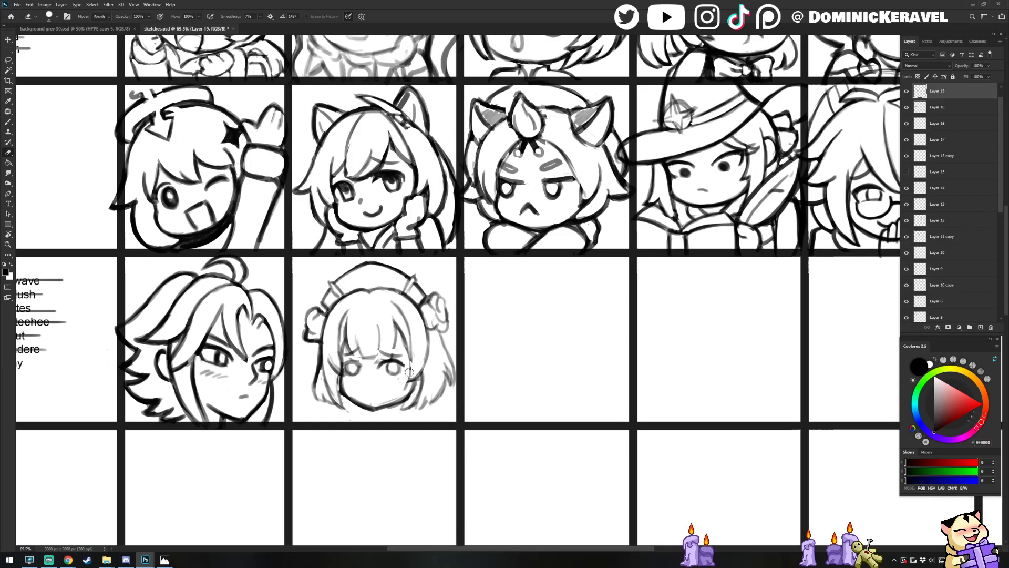
key("b")
left_click_drag(399, 334, 411, 376)
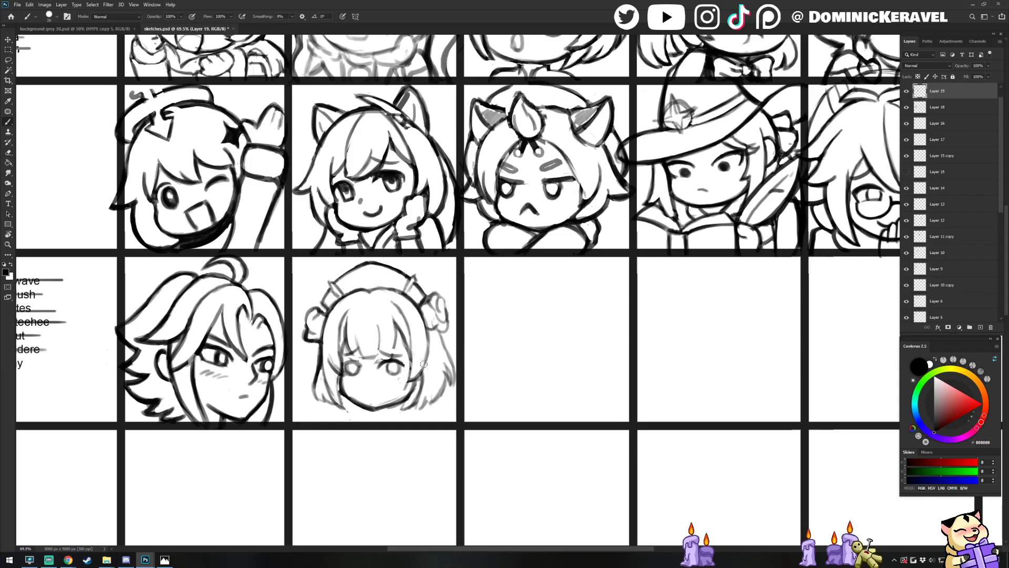
left_click_drag(404, 321, 413, 369)
mouse_move(408, 333)
left_mouse_down()
mouse_move(414, 370)
mouse_move(410, 341)
left_mouse_up()
Clean up the right cheek and jaw line, and sketch a small open mouth above the chin
key("e")
key("b")
key("e")
left_click_drag(413, 376, 400, 394)
key("b")
key("e")
key("b")
key("e")
key("b")
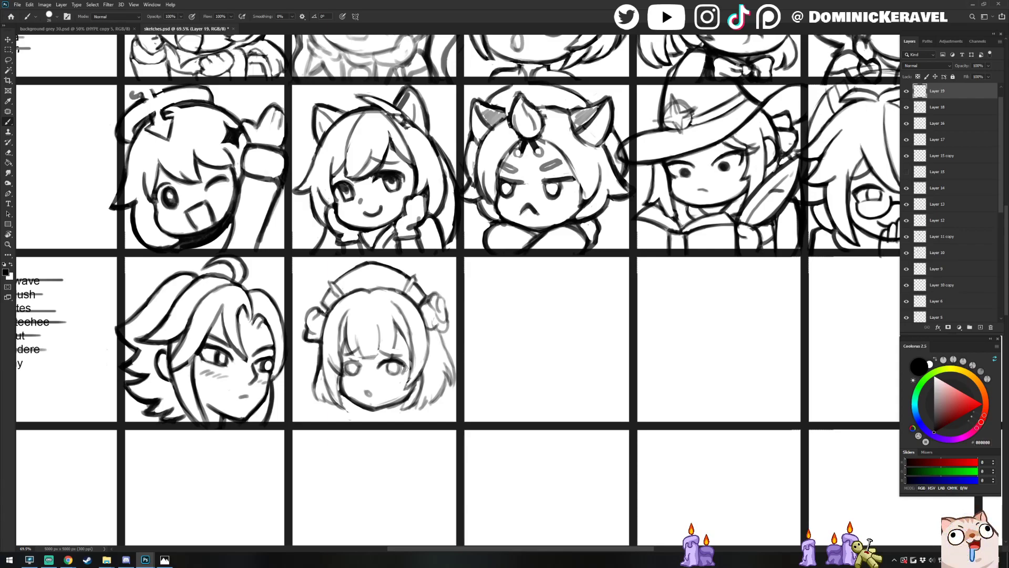
Darken and refine the outline of the girl's left-hand eye
key("e")
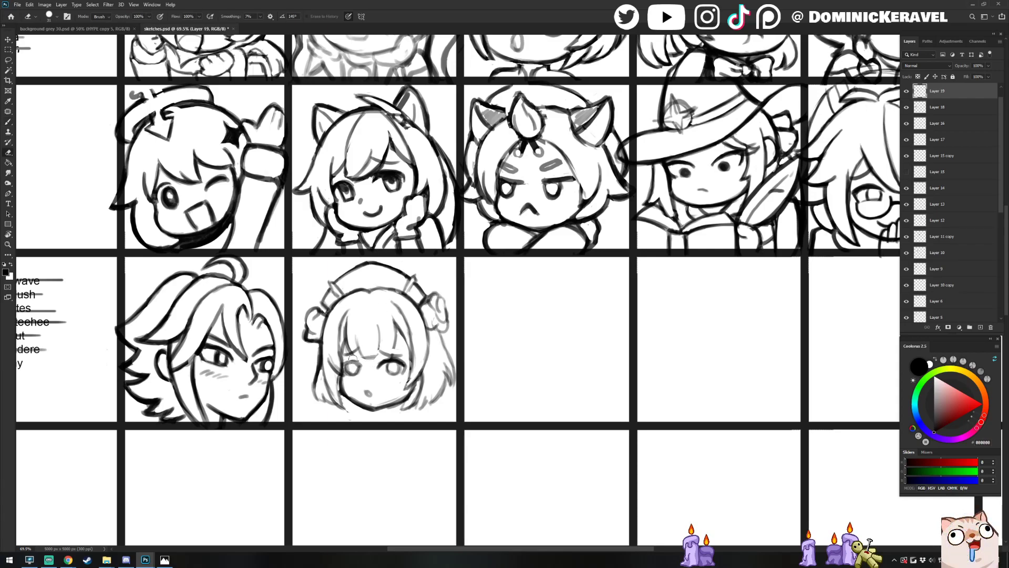
key("b")
mouse_move(353, 358)
left_mouse_down()
mouse_move(339, 375)
mouse_move(348, 372)
left_mouse_up()
key("e")
key("b")
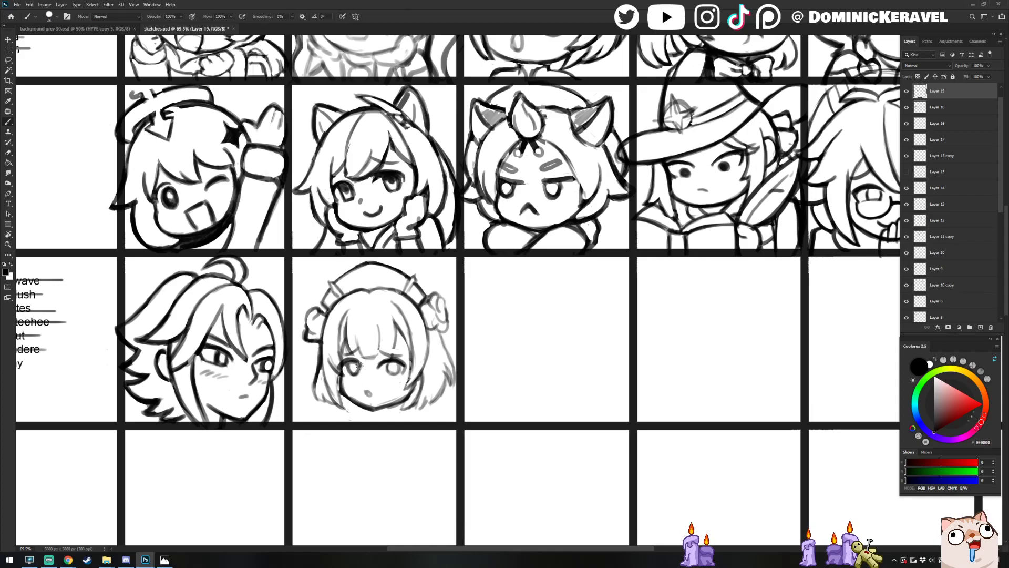
Clean up the eyebrow above the girl's right-hand eye and redraw it in a slanted, worried shape
key("e")
key("b")
key("e")
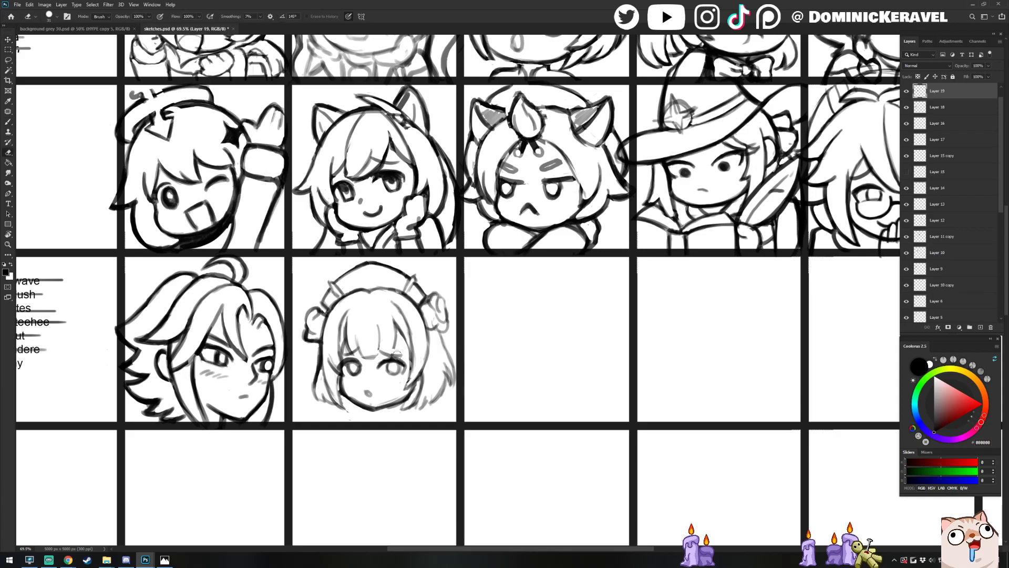
mouse_move(382, 351)
left_mouse_down()
mouse_move(404, 357)
mouse_move(389, 352)
left_mouse_up()
key("b")
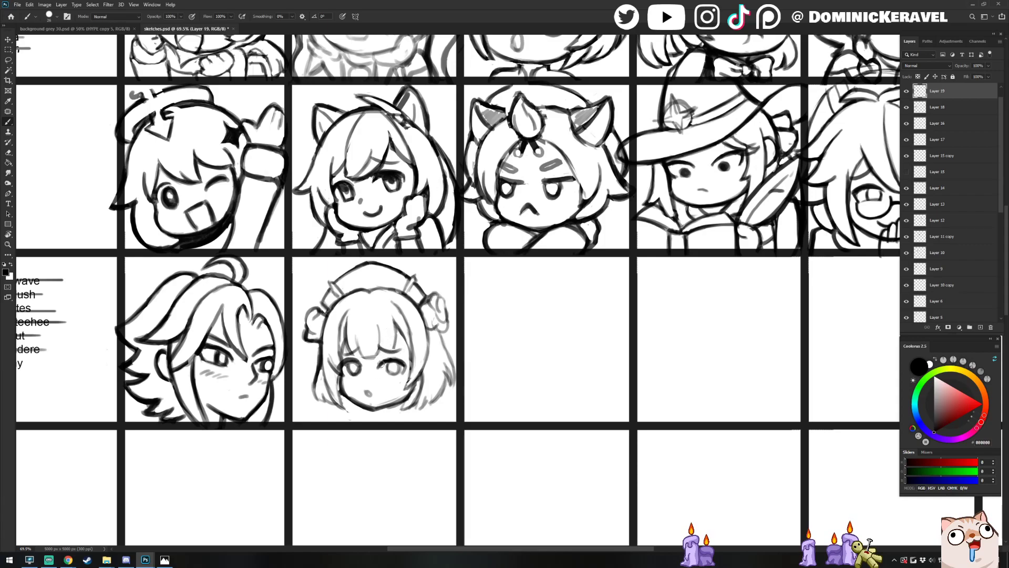
Move the girl's head sketch slightly up within its grid cell to leave room for the shoulders
left_click_drag(417, 260, 411, 231)
key("v")
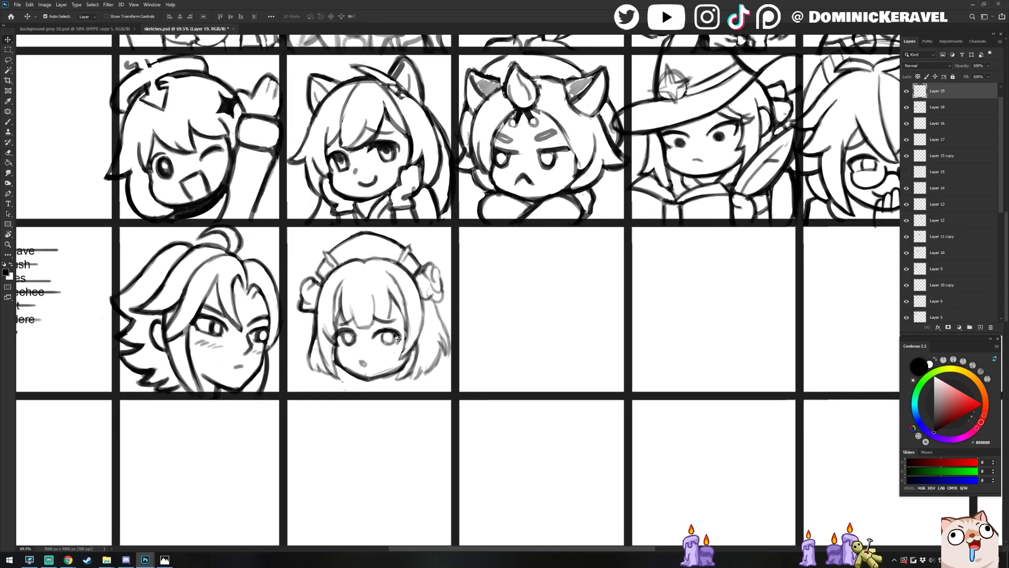
left_click_drag(393, 333, 391, 326)
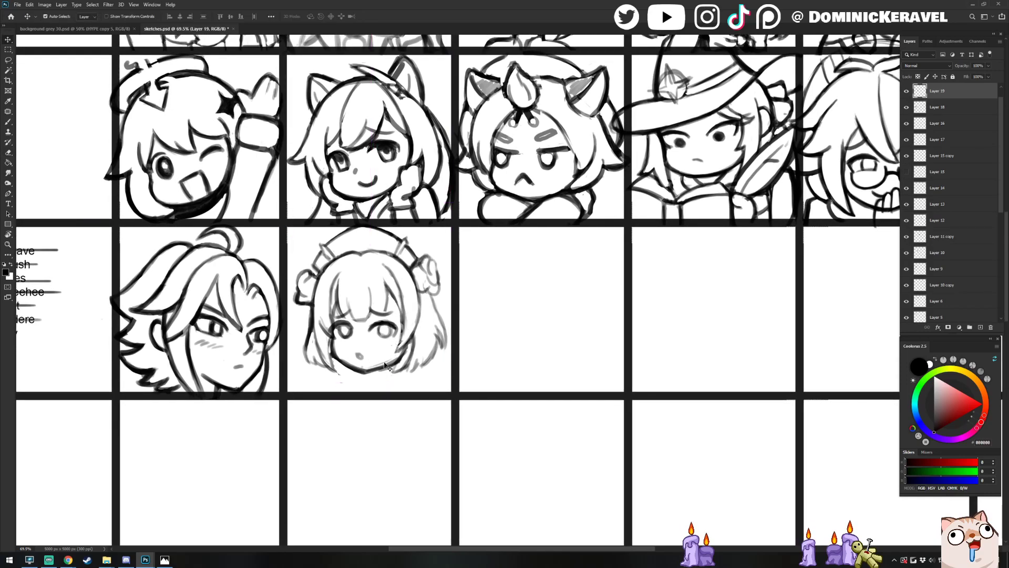
Try replacing the girl's small open mouth with a curved smile, and undo the change
key("e")
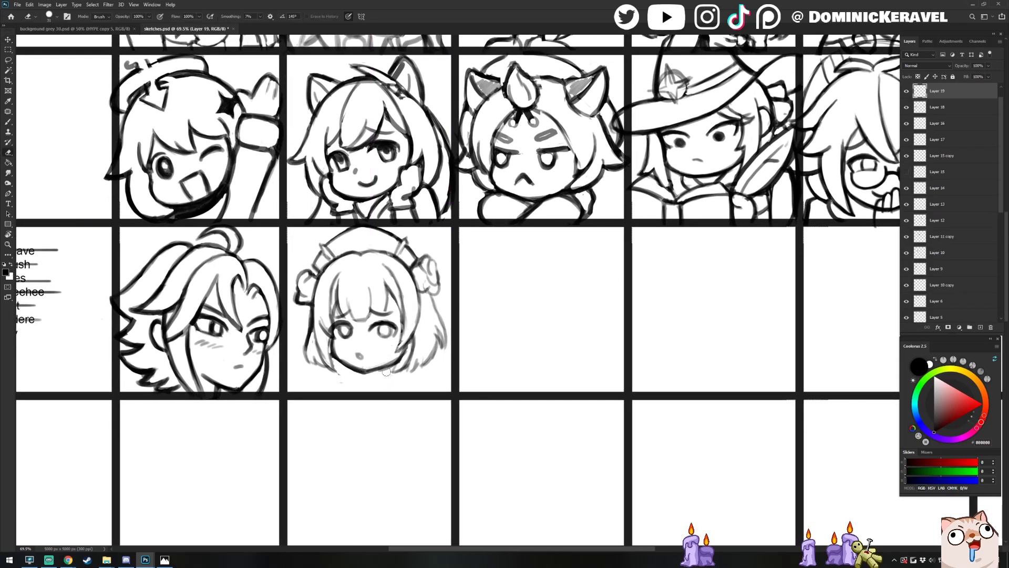
key("v")
key("b")
key("v")
key("b")
key("e")
key("b")
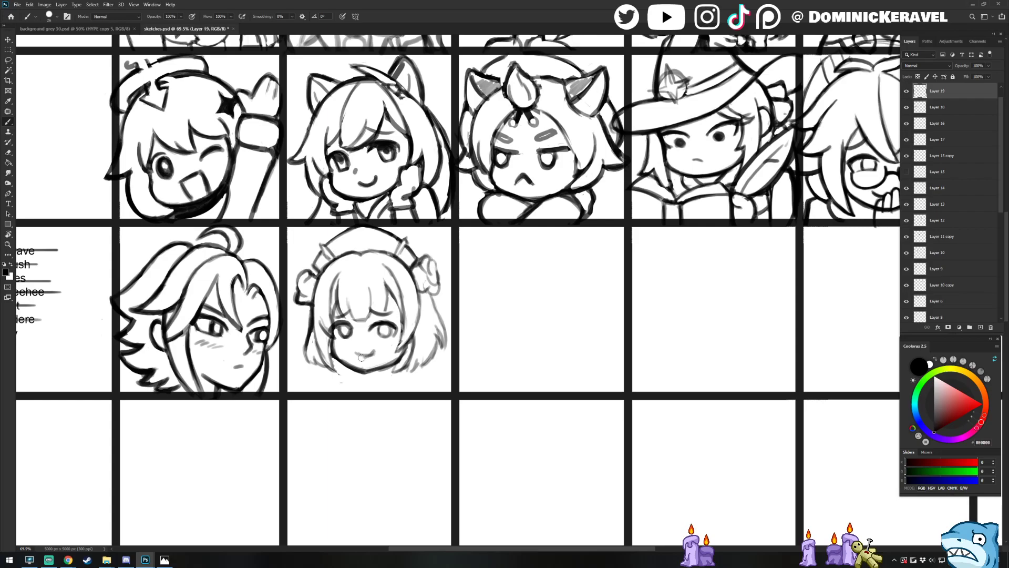
key("e")
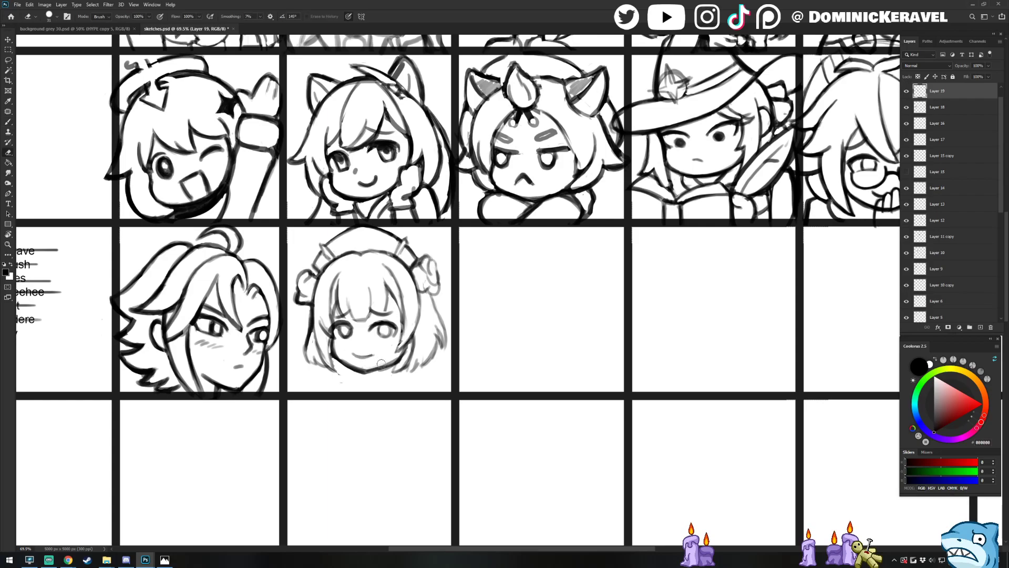
key("b")
key("e")
mouse_move(383, 360)
left_mouse_down()
mouse_move(321, 351)
mouse_move(370, 335)
left_mouse_up()
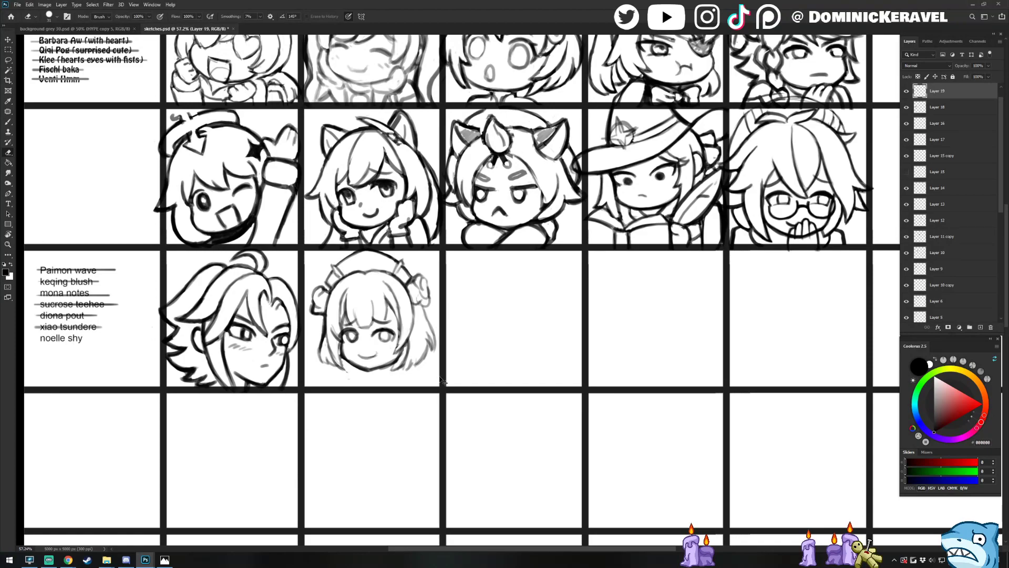
key("ctrl+z")
key("ctrl+z")
Sketch the girl's collar and upper chest below the chin, and start the shoulder line beneath the hair
scroll(379, 354, "up", 3)
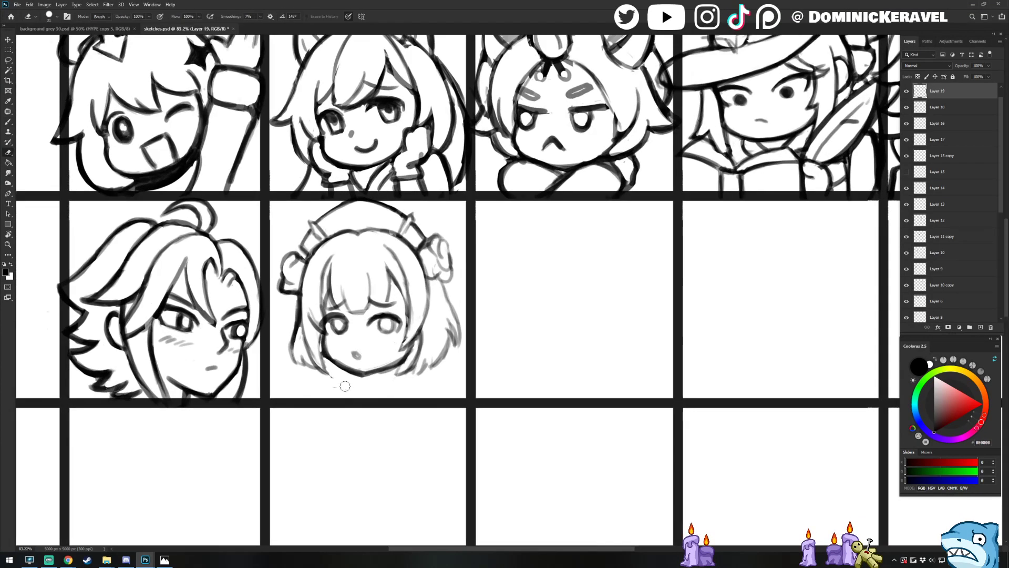
key("b")
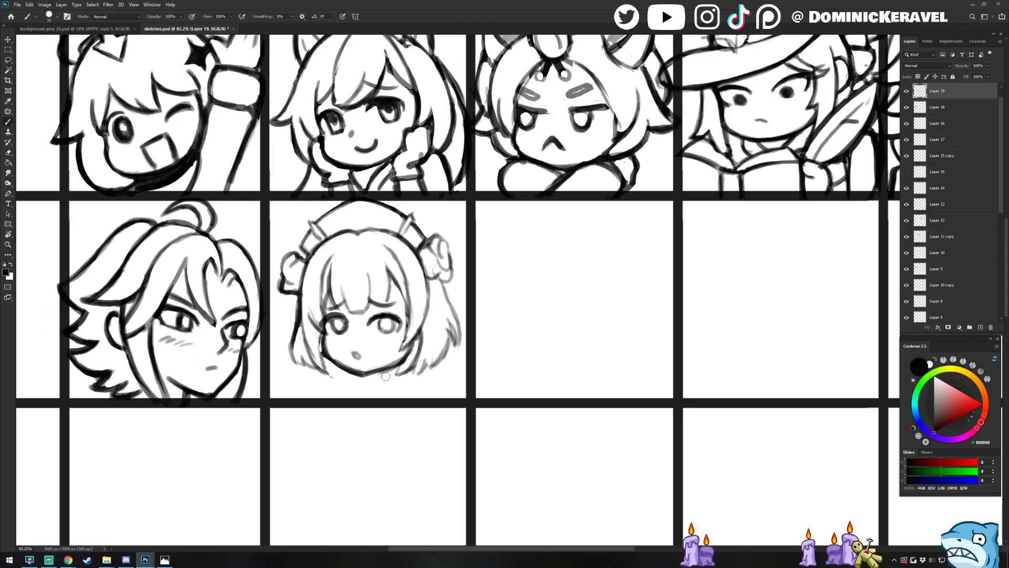
mouse_move(394, 378)
left_mouse_down()
mouse_move(358, 382)
mouse_move(403, 382)
mouse_move(409, 395)
mouse_move(401, 379)
mouse_move(409, 401)
mouse_move(377, 392)
left_mouse_up()
mouse_move(319, 379)
left_mouse_down()
mouse_move(354, 375)
mouse_move(358, 383)
mouse_move(340, 389)
mouse_move(360, 378)
mouse_move(340, 376)
mouse_move(358, 381)
mouse_move(352, 396)
mouse_move(325, 390)
left_mouse_up()
left_click_drag(418, 362, 438, 399)
left_click_drag(318, 388, 320, 400)
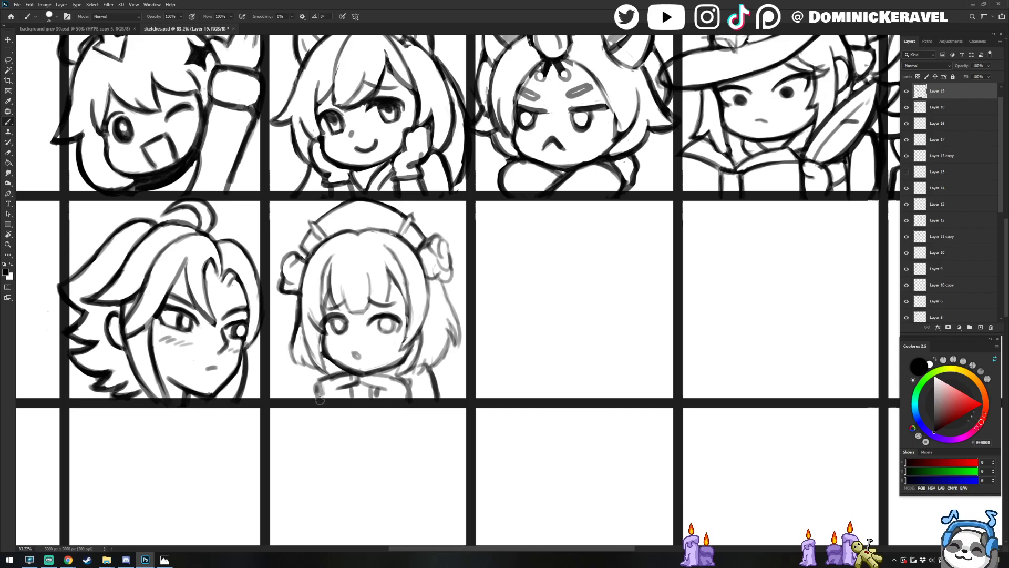
Add the sleeve outline at the girl's right-hand shoulder down to the bottom edge of the cell
left_click_drag(356, 355, 315, 363)
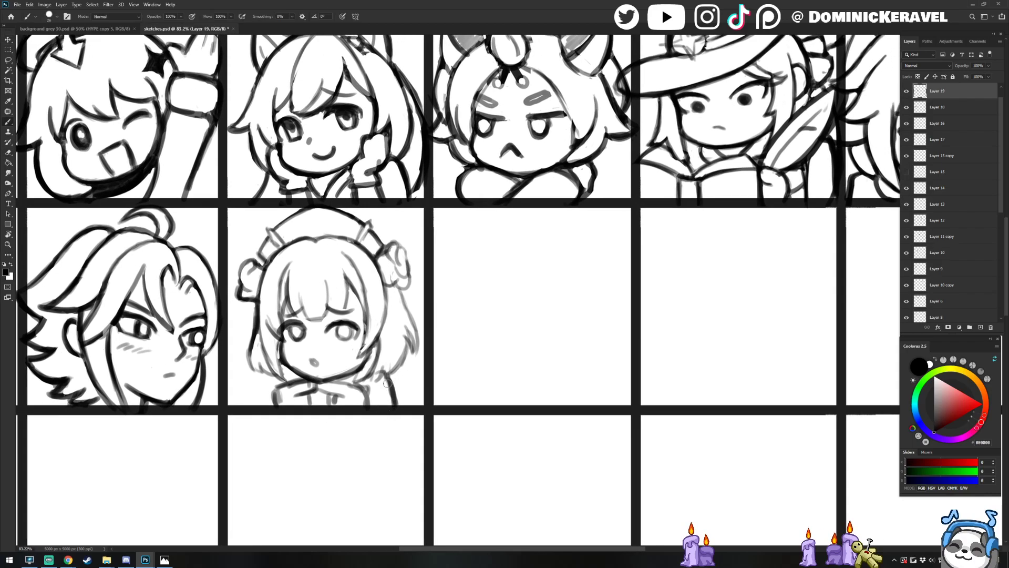
mouse_move(385, 377)
left_mouse_down()
mouse_move(407, 393)
mouse_move(387, 399)
mouse_move(401, 386)
mouse_move(409, 400)
mouse_move(403, 407)
left_mouse_up()
key("e")
key("b")
key("e")
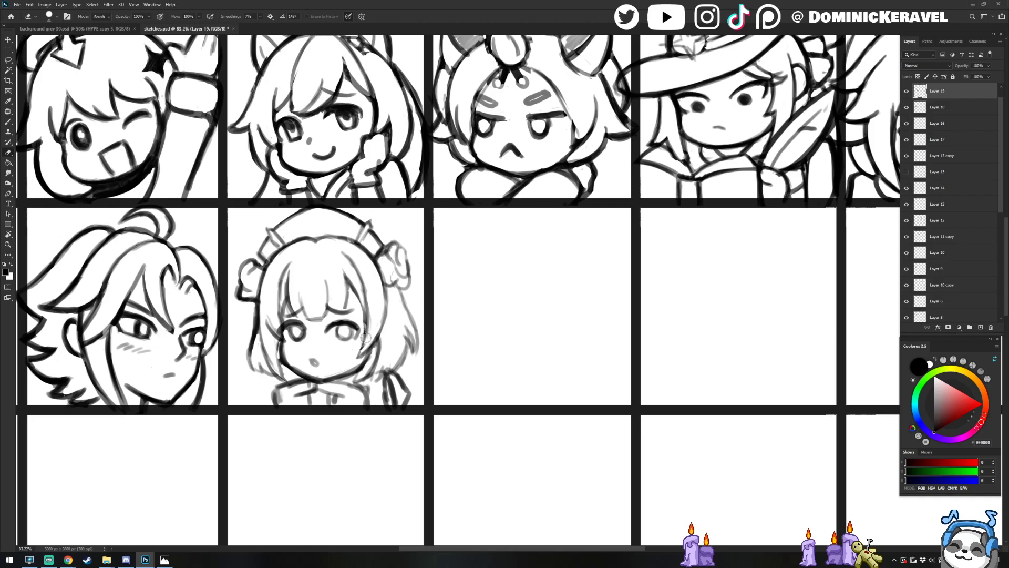
Add a short shoulder stroke joining the collar to the sleeve below the right-hand hair
key("v")
left_click_drag(368, 309, 391, 311)
key("b")
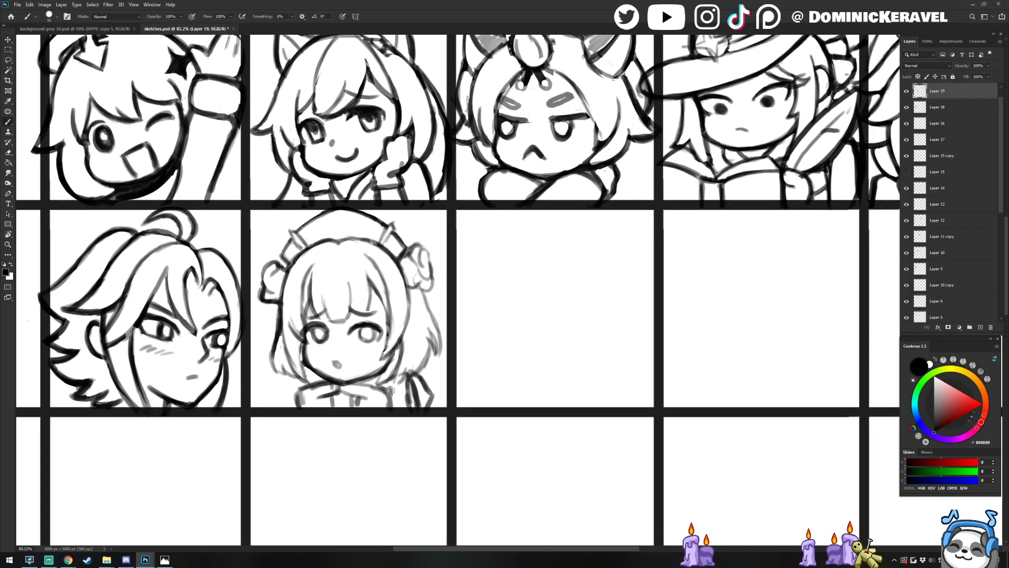
left_click_drag(406, 377, 396, 375)
key("v")
key("b")
key("v")
left_click_drag(447, 360, 421, 362)
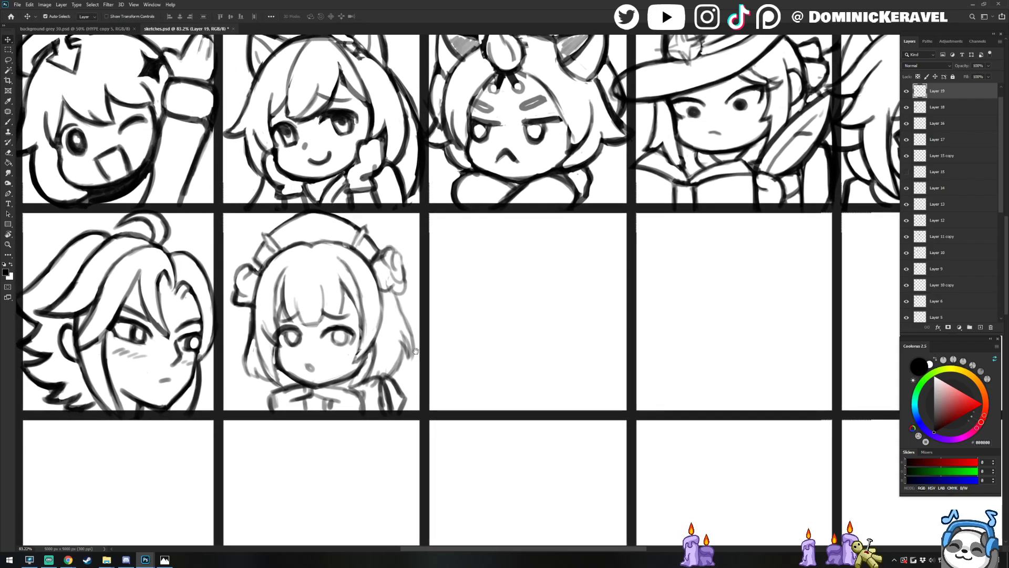
Erase the rough lines between the collar and right-hand sleeve, and redraw the shoulder with a cleaner curve
key("e")
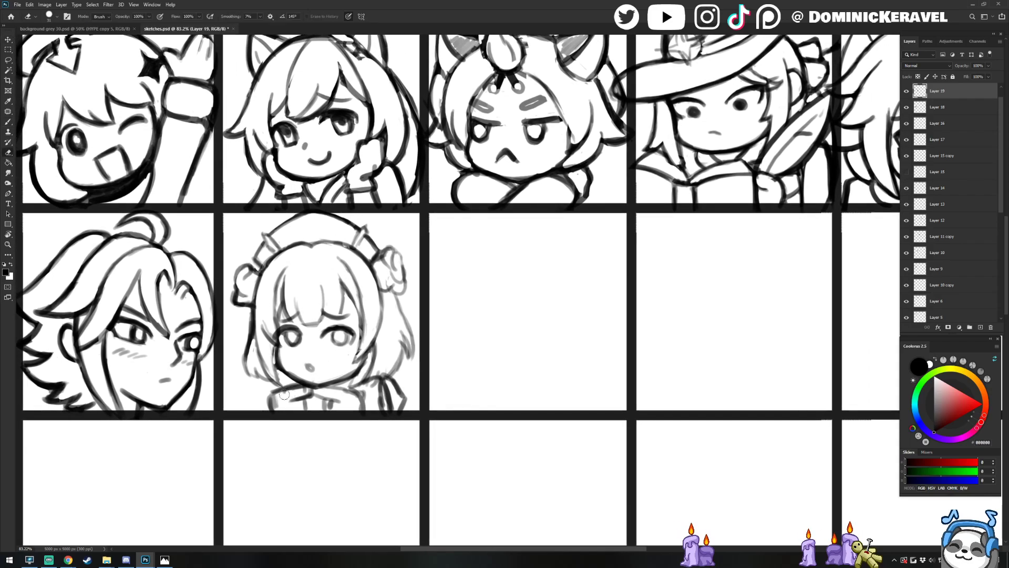
left_click_drag(328, 442, 336, 462)
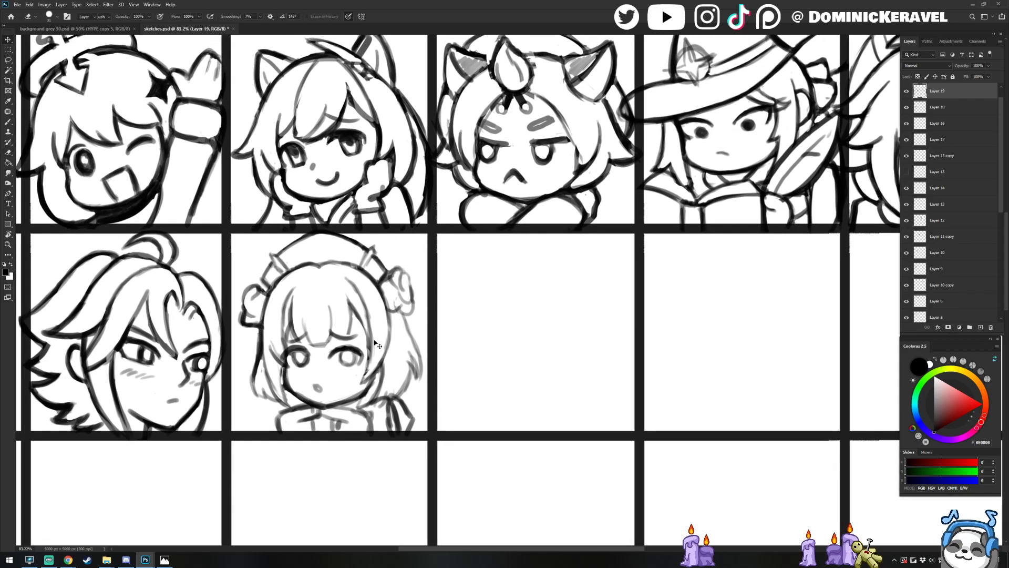
left_click_drag(406, 421, 374, 434)
scroll(374, 433, "up", 4)
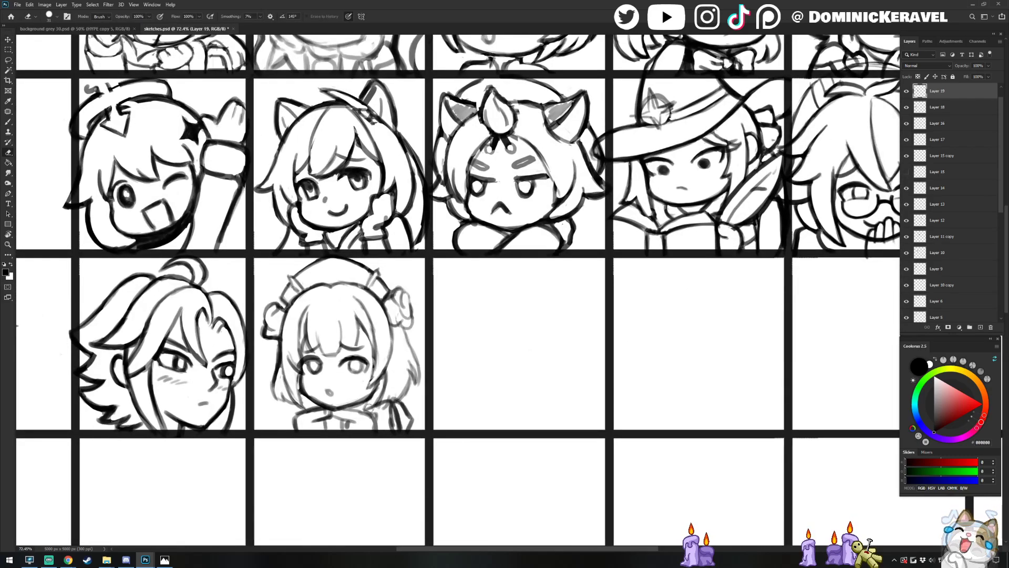
left_click_drag(372, 408, 388, 399)
key("b")
key("e")
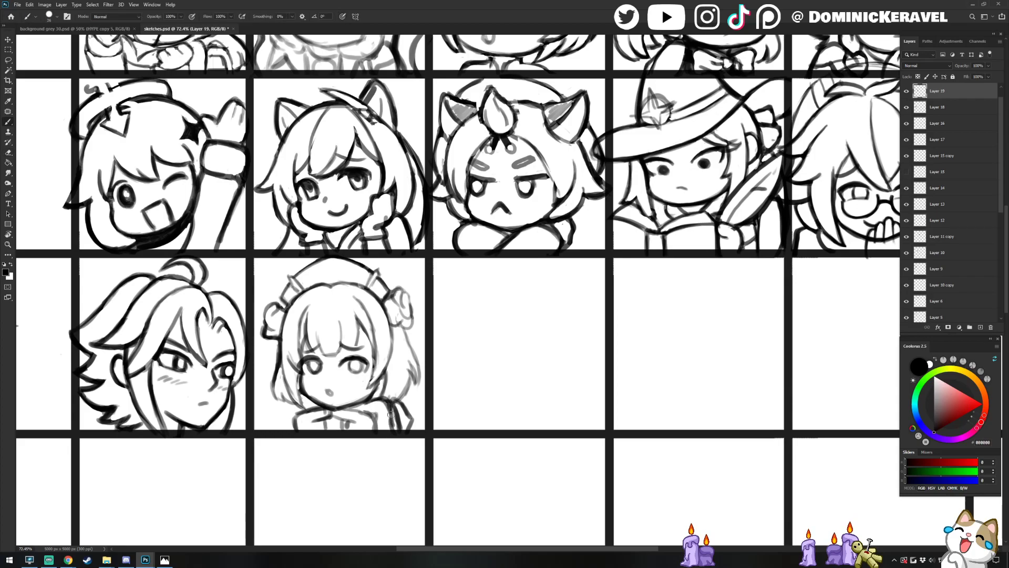
key("b")
Erase the heavy overlapping lines at the girl's right-hand shoulder and start the sleeve's top again beneath the hair
left_click_drag(403, 390, 425, 381)
key("e")
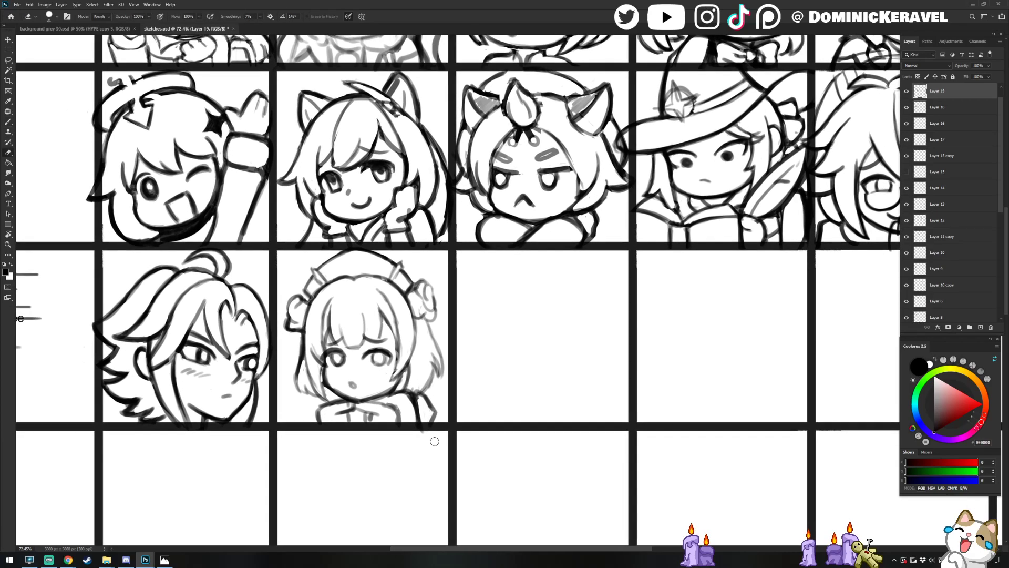
key("b")
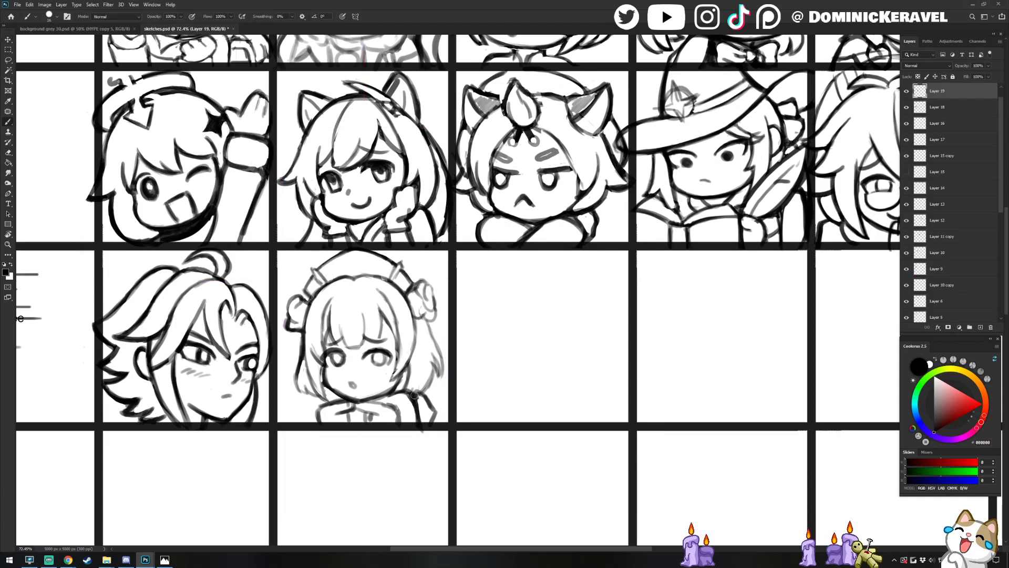
mouse_move(412, 394)
left_mouse_down()
mouse_move(420, 423)
mouse_move(412, 410)
mouse_move(426, 407)
left_mouse_up()
key("ctrl+z")
key("ctrl+z")
key("e")
key("b")
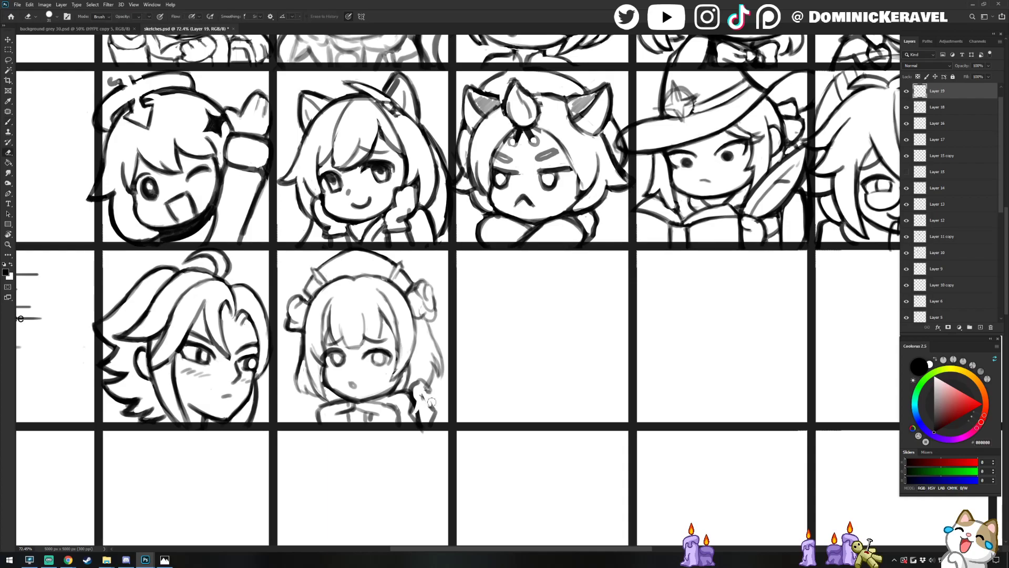
Redraw the right-hand sleeve as a narrow, pointed outline running down to the cell's lower edge
key("e")
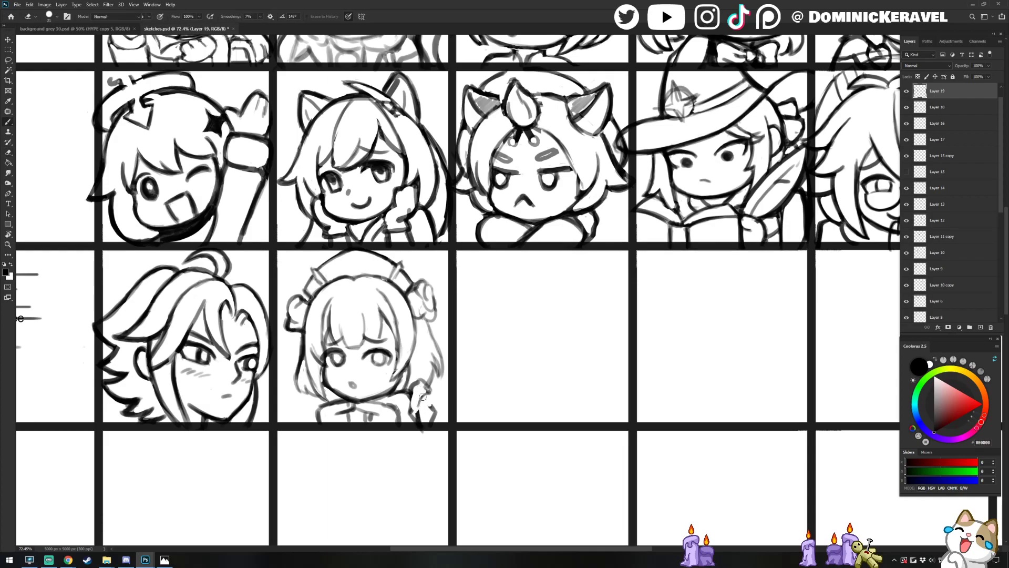
key("b")
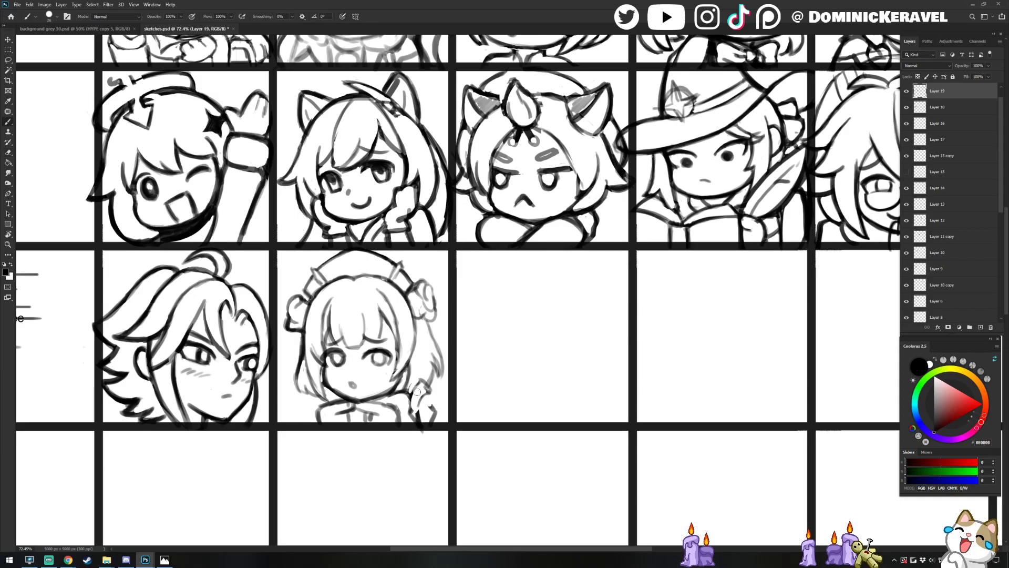
key("e")
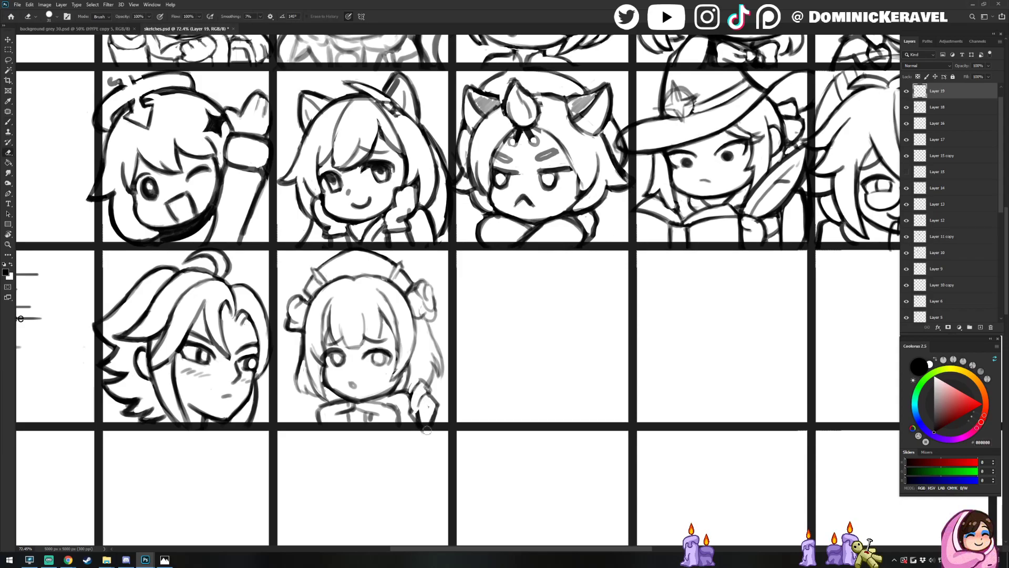
mouse_move(426, 404)
left_mouse_down()
mouse_move(416, 415)
mouse_move(412, 407)
mouse_move(420, 422)
left_mouse_up()
key("b")
key("e")
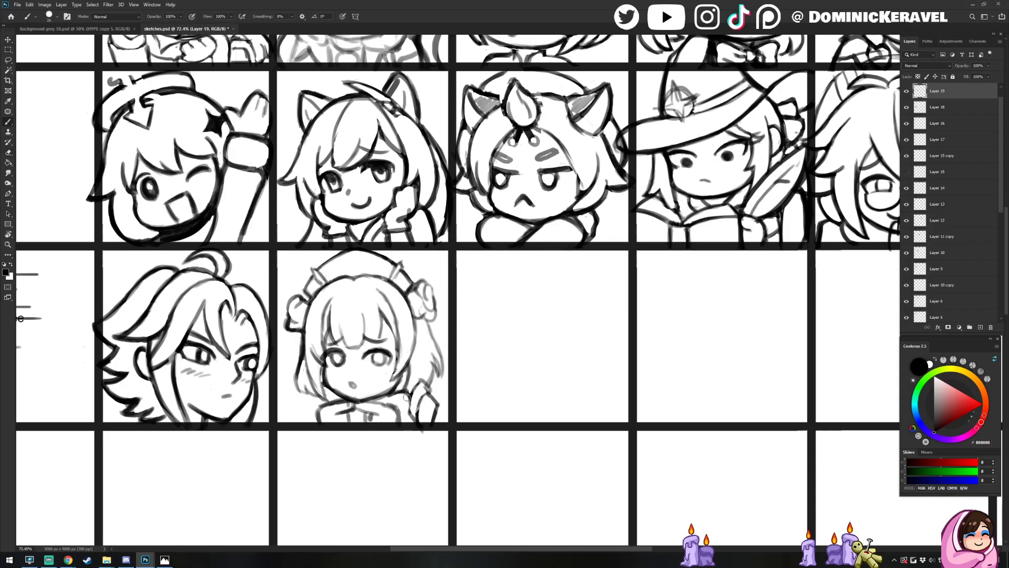
key("b")
key("b")
key("v")
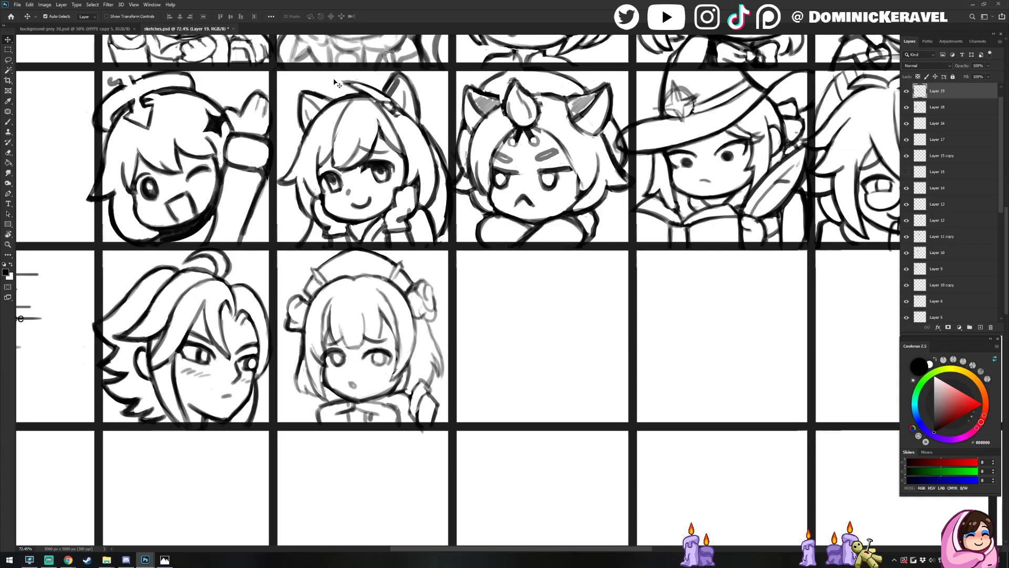
Clean up the lines under the right-hand hair bun and redraw the outer hair contour down to its tips
key("e")
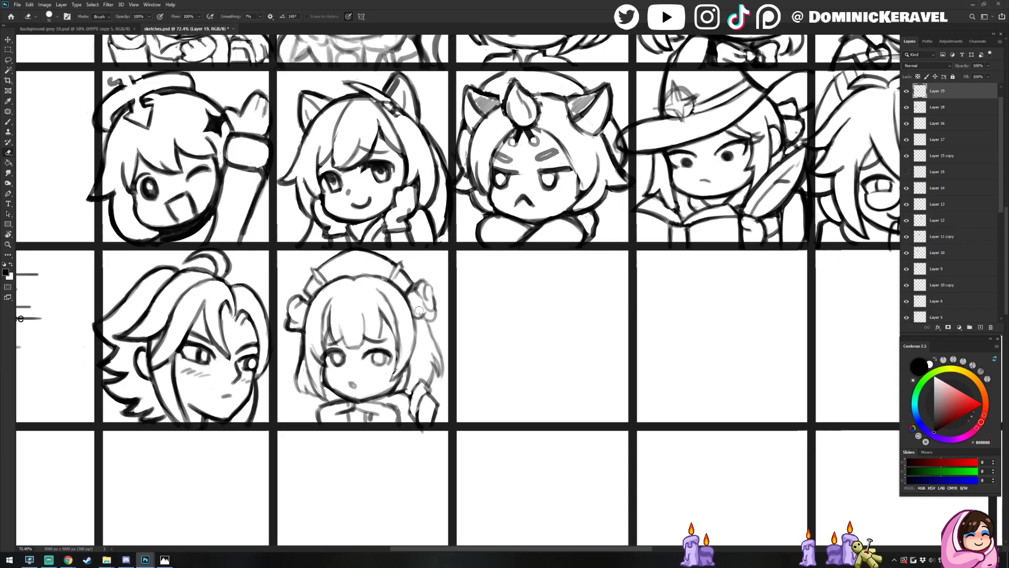
key("b")
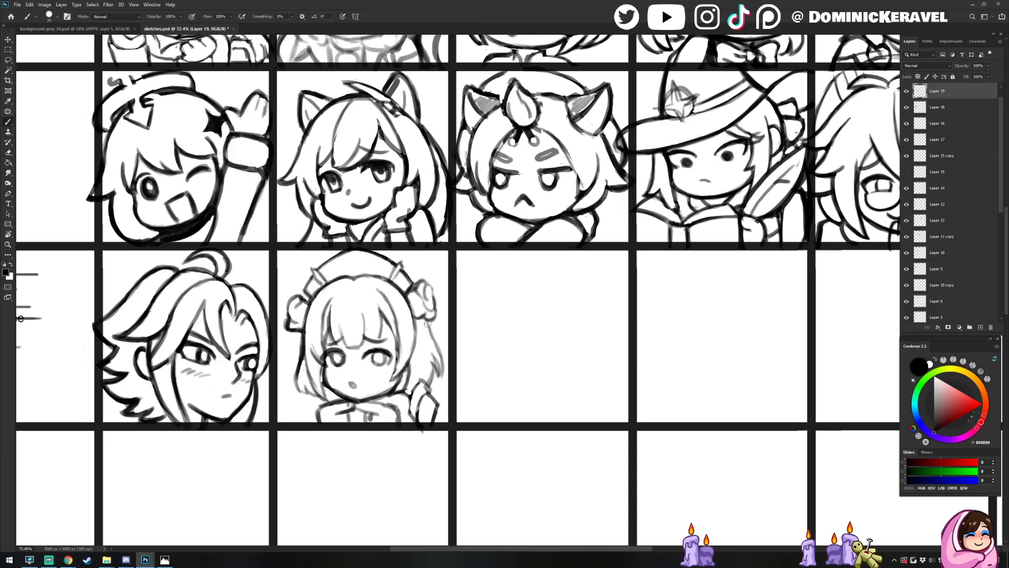
left_click_drag(428, 324, 438, 348)
key("e")
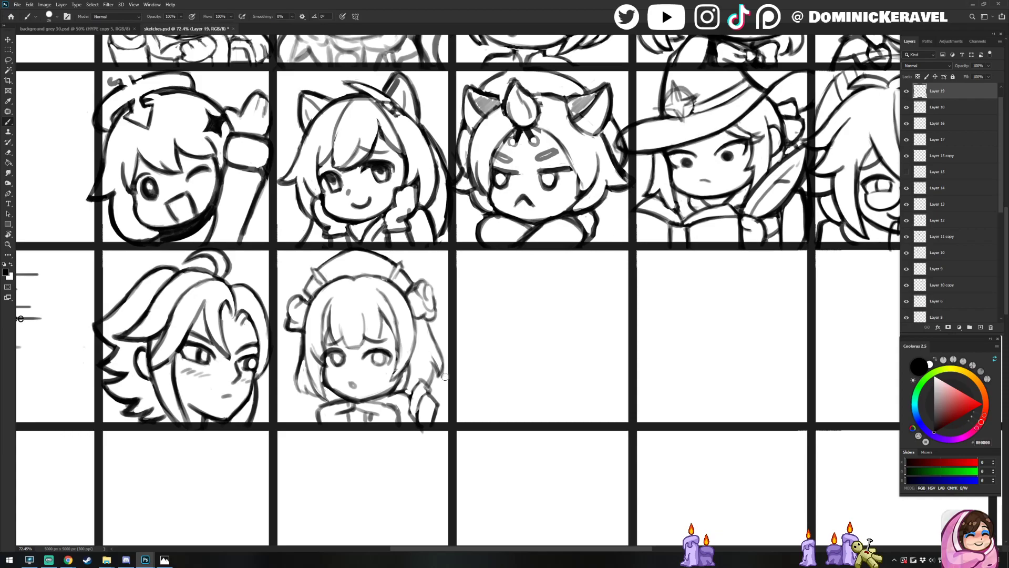
key("b")
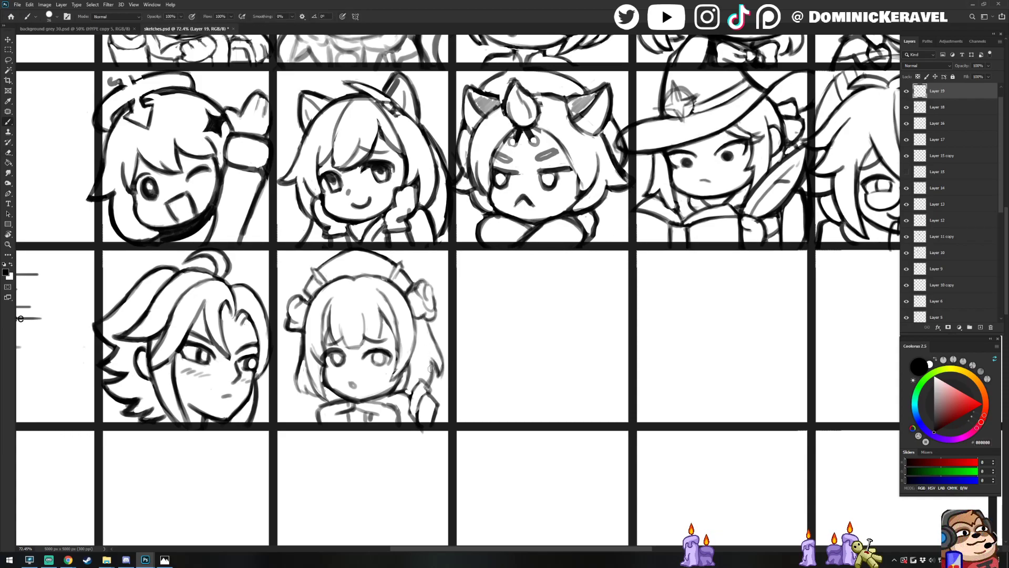
Erase and redraw the left-hand hair outline below the bun with a smoother line
key("e")
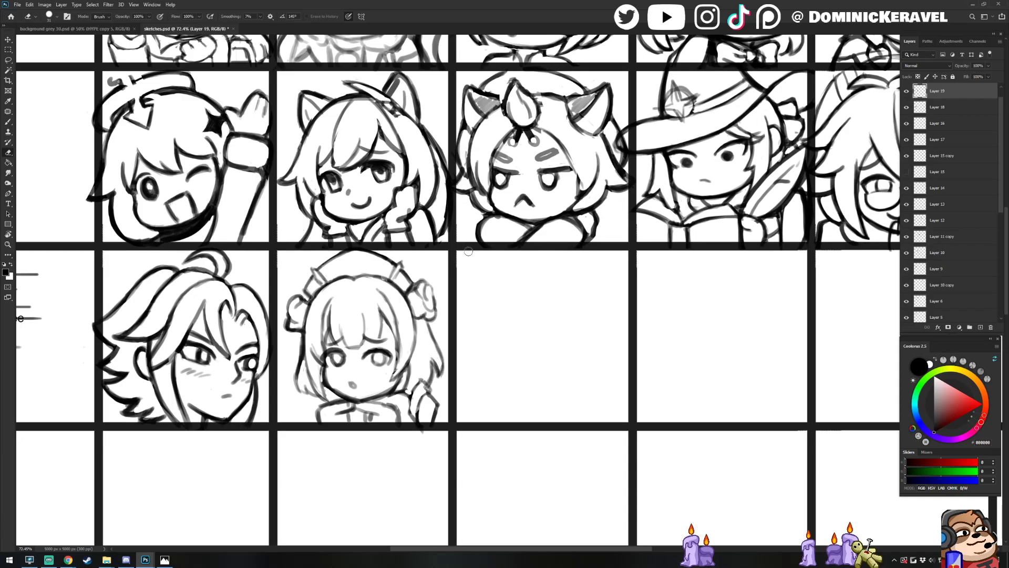
key("b")
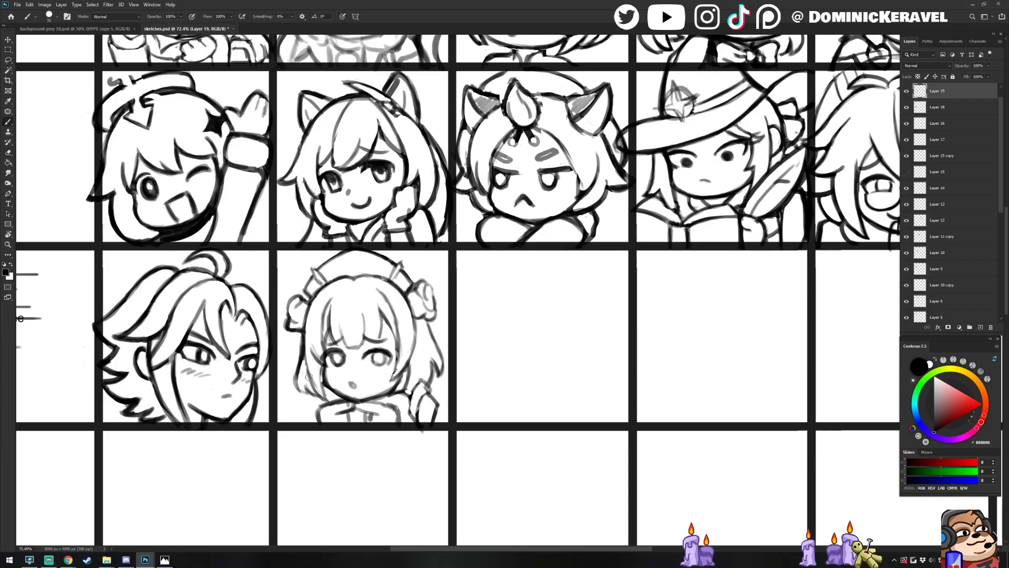
key("e")
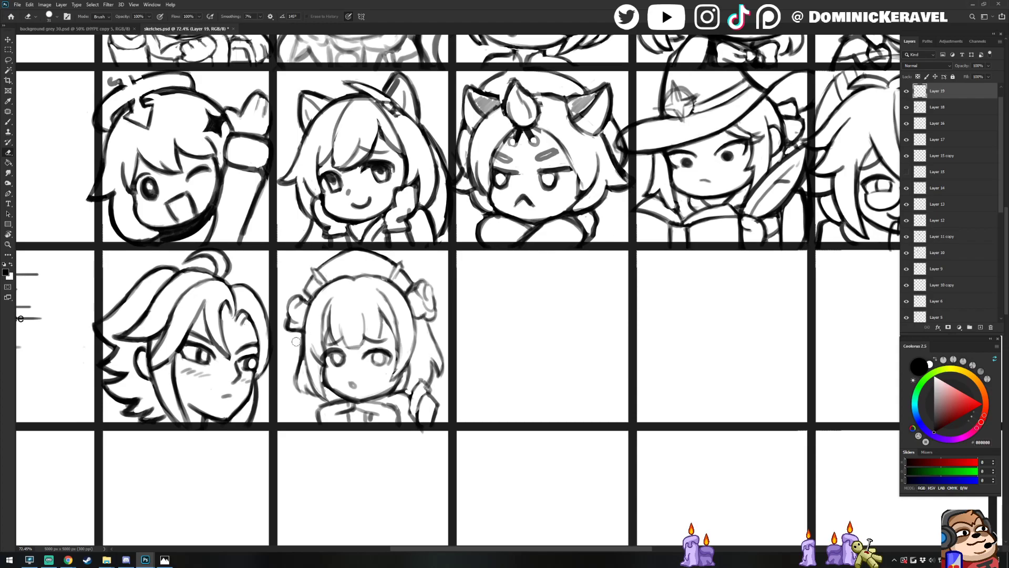
key("b")
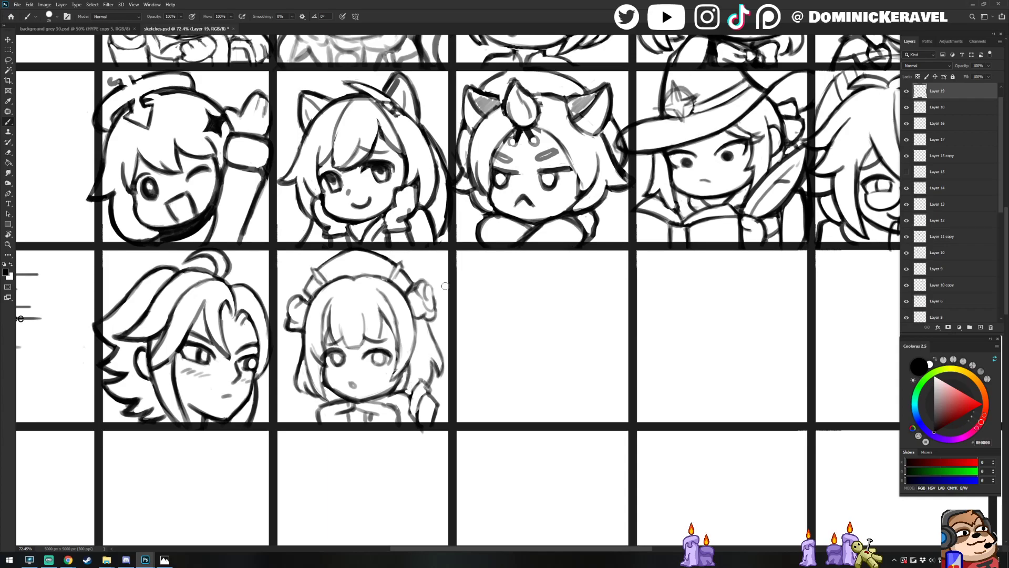
Rework the lower ends of the right-hand hair between the cheek and the sleeve
key("e")
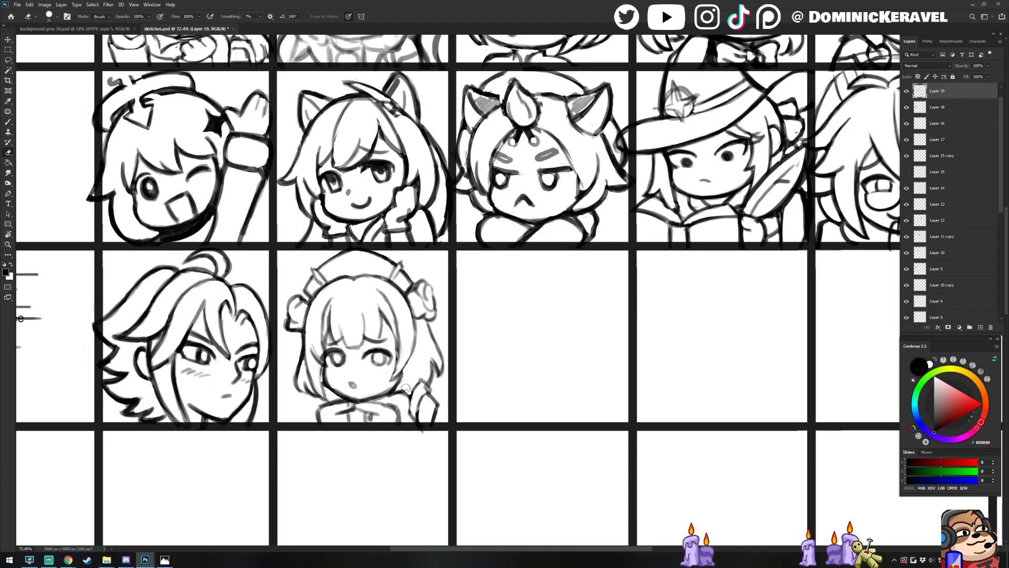
key("b")
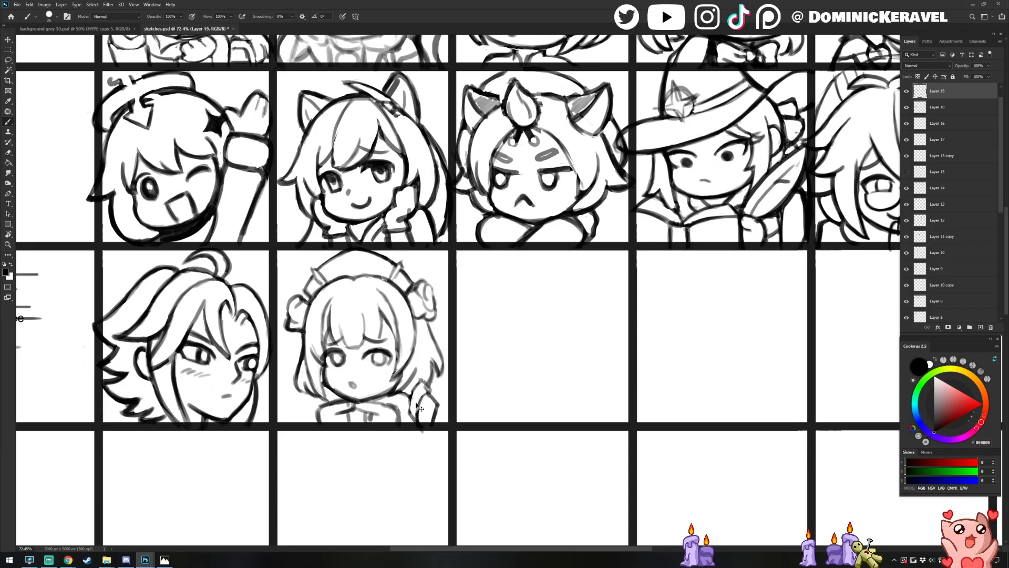
key("ctrl+z")
key("e")
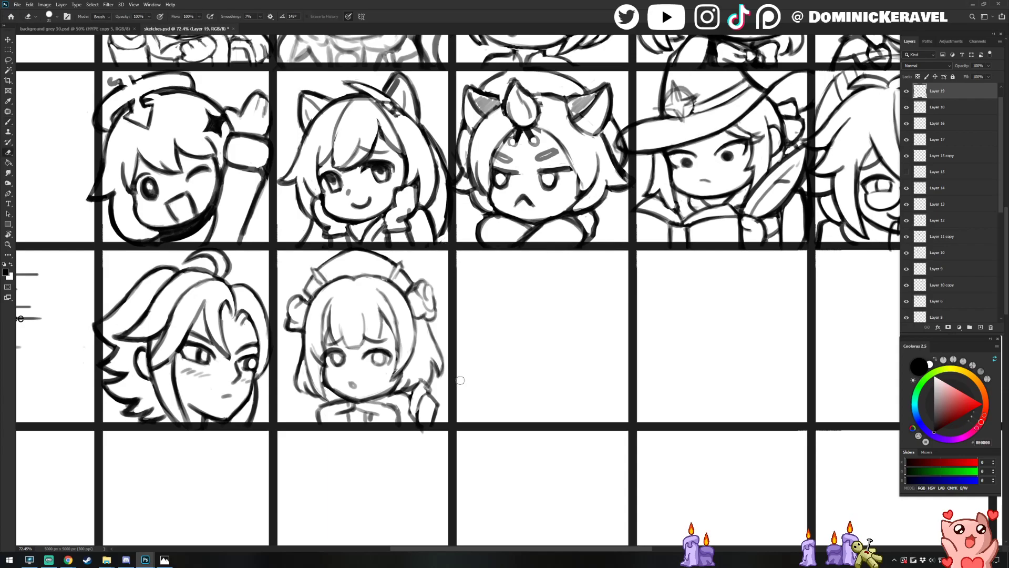
key("b")
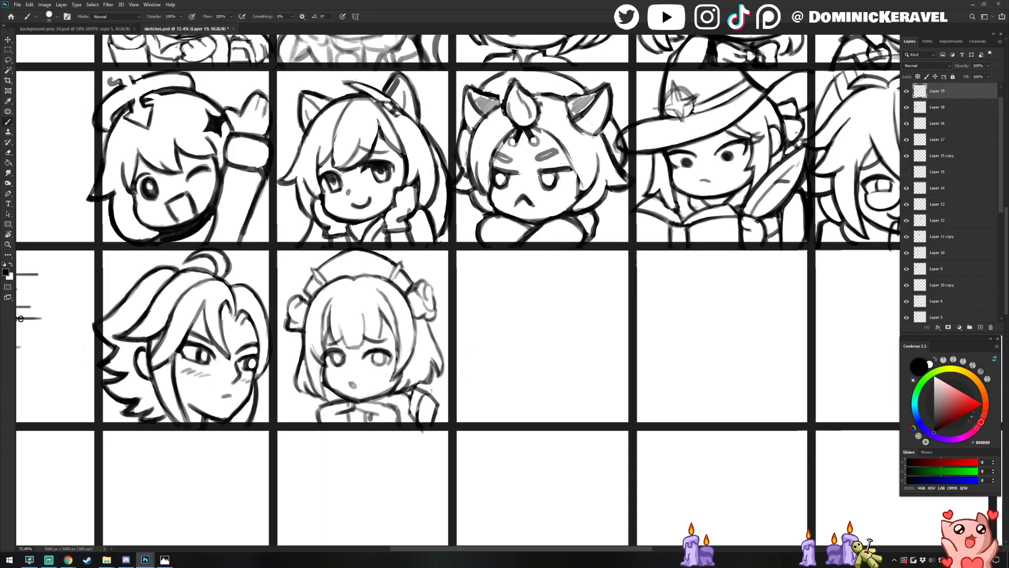
Reshape the right-hand sleeve with a curved inner line, erasing stray marks around it
key("e")
key("b")
left_click_drag(421, 397, 415, 423)
key("e")
key("b")
key("e")
key("b")
key("e")
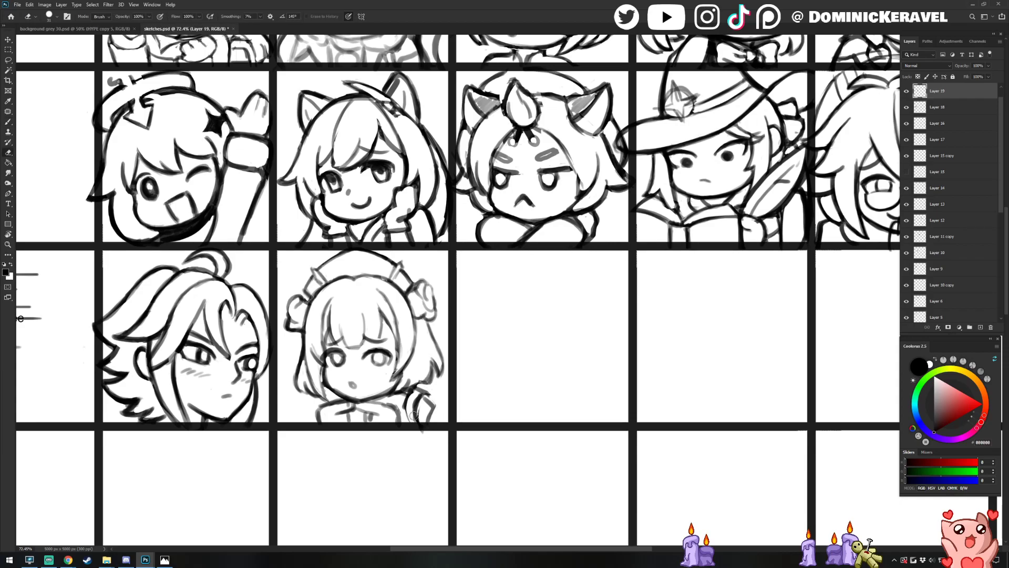
Add a short curved stroke joining the top of the right-hand sleeve to the hair
left_click_drag(451, 449, 424, 474)
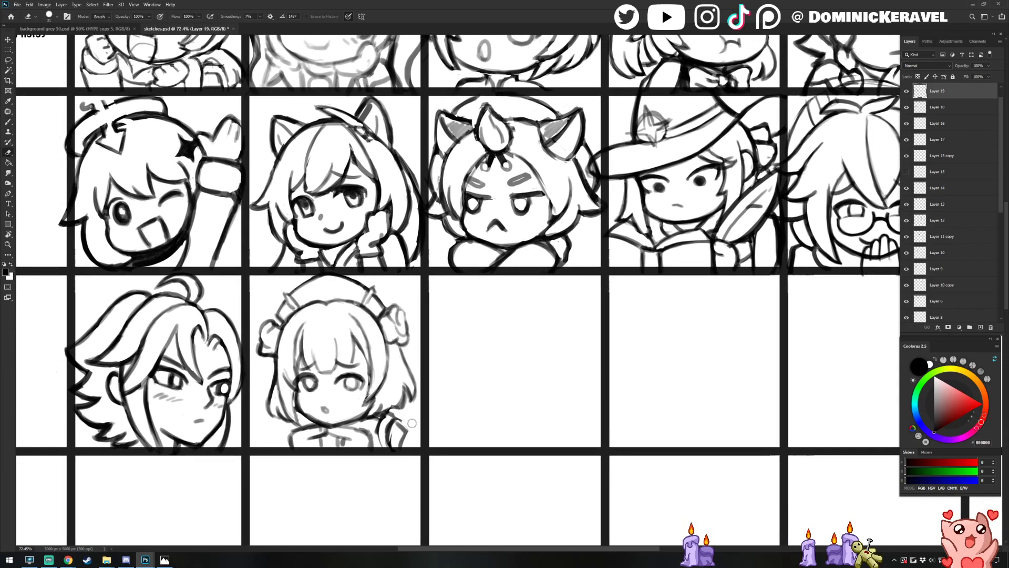
key("b")
key("e")
key("b")
mouse_move(384, 418)
left_mouse_down()
mouse_move(392, 455)
mouse_move(368, 428)
mouse_move(395, 434)
left_mouse_up()
Add short diagonal blush marks beneath both of the girl's eyes
key("v")
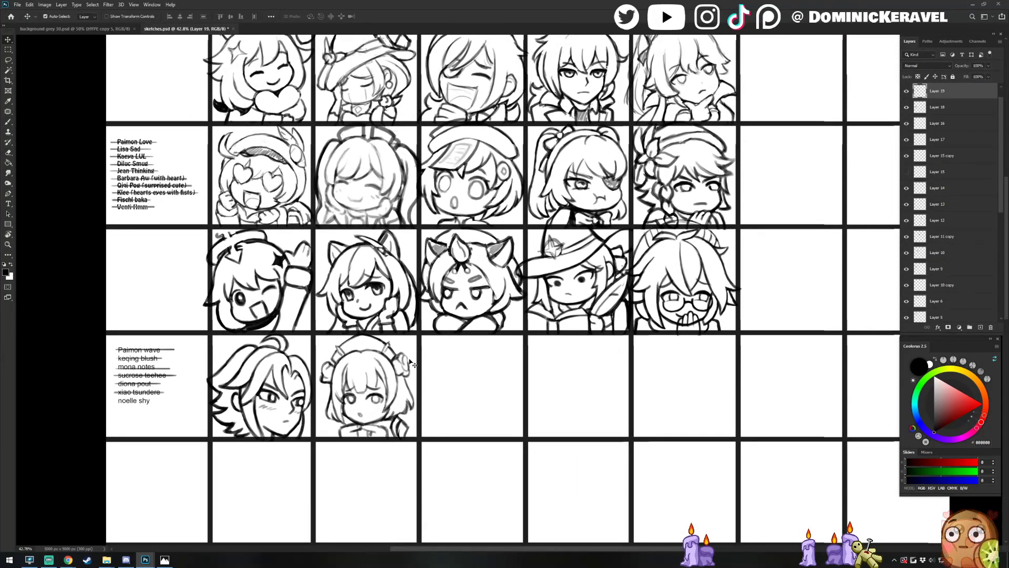
scroll(413, 365, "up", 2)
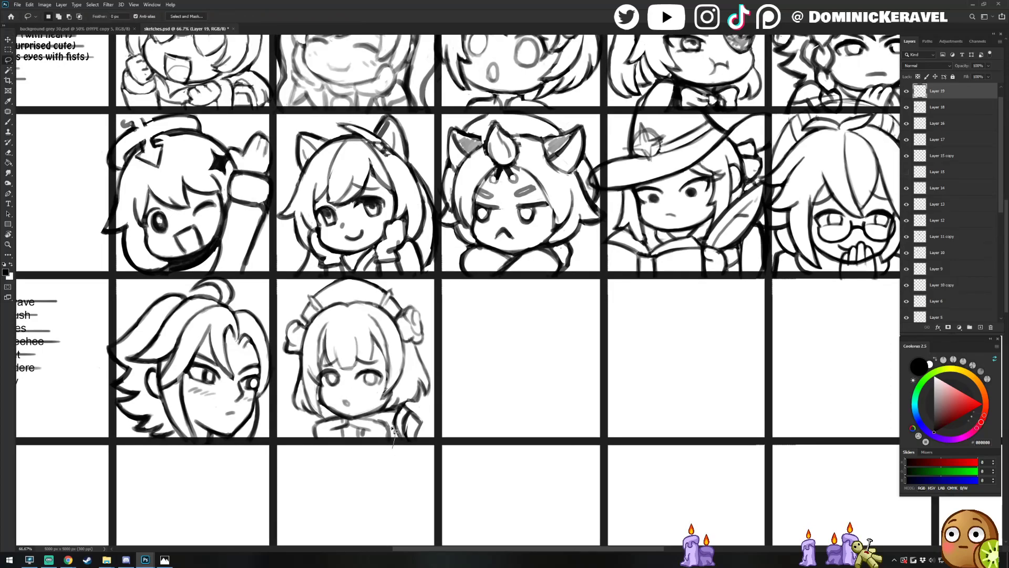
key("b")
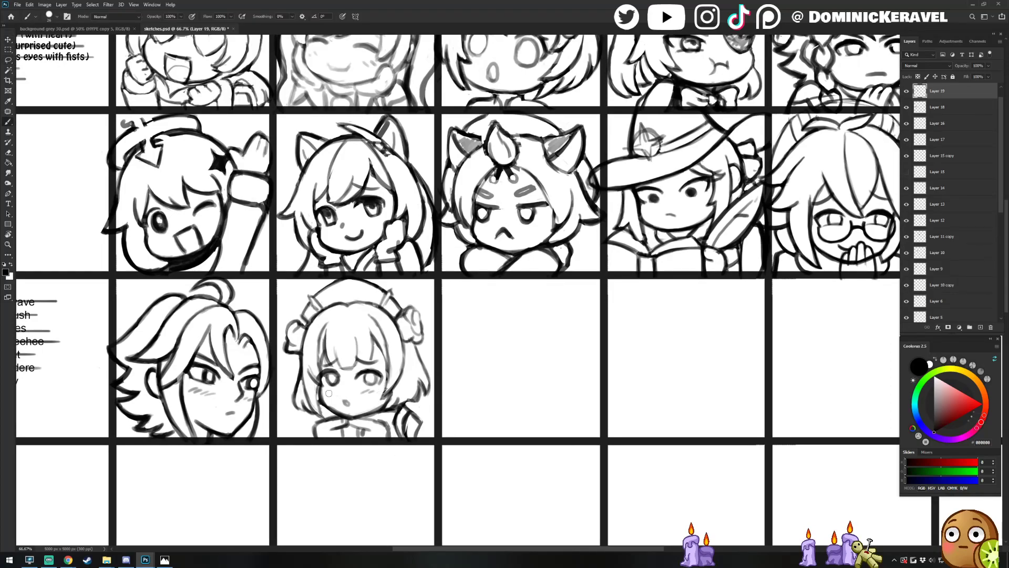
Clear any selection and scale the Noelle sketch up slightly from its lower-left corner to fill the cell
key("l")
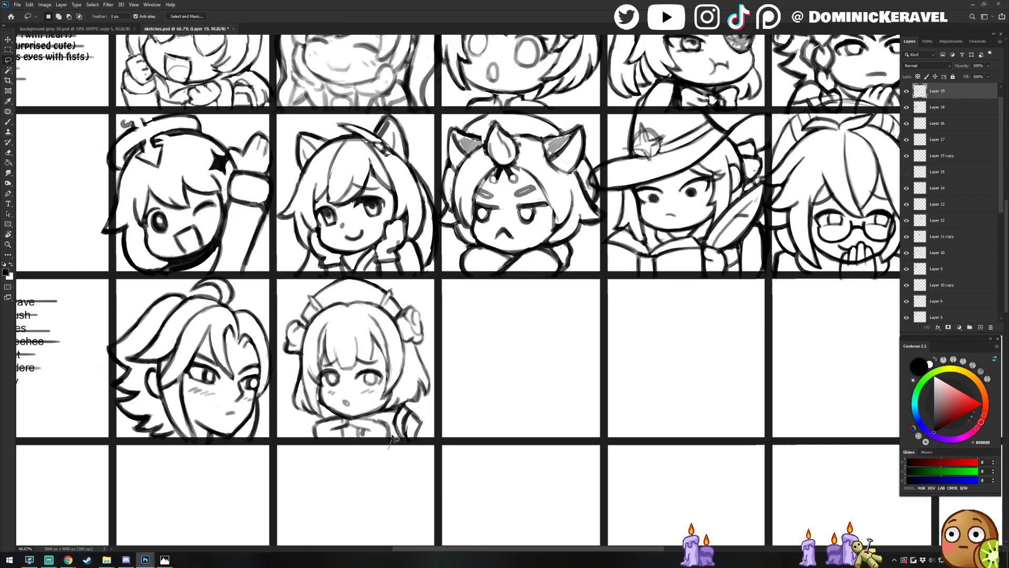
mouse_move(368, 418)
left_mouse_down()
mouse_move(339, 415)
mouse_move(344, 464)
mouse_move(388, 445)
left_mouse_up()
scroll(359, 429, "down", 4)
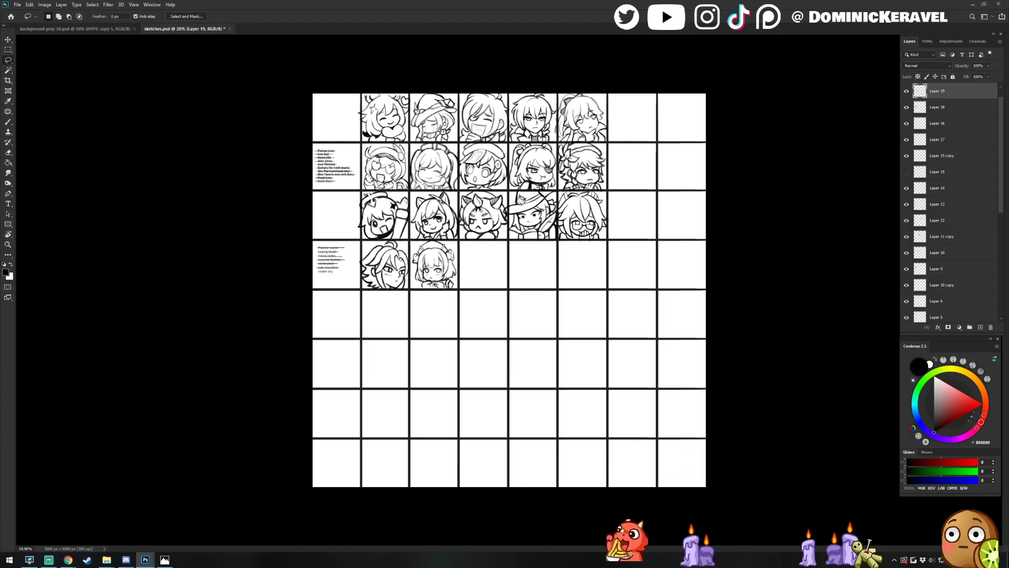
scroll(464, 316, "up", 5)
scroll(319, 195, "up", 4)
key("ctrl+d")
key("ctrl+t")
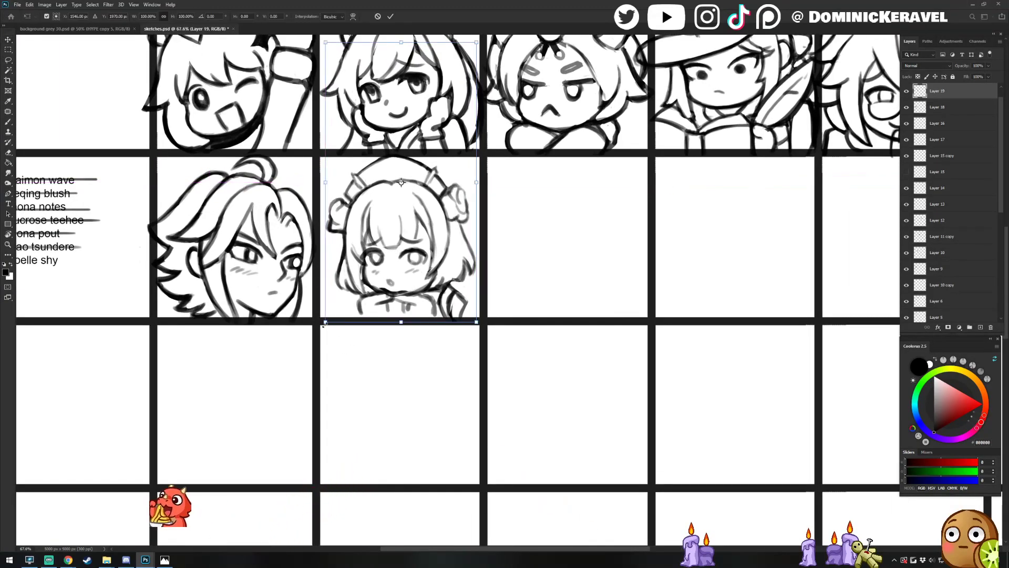
left_click_drag(325, 321, 321, 329)
key("Return")
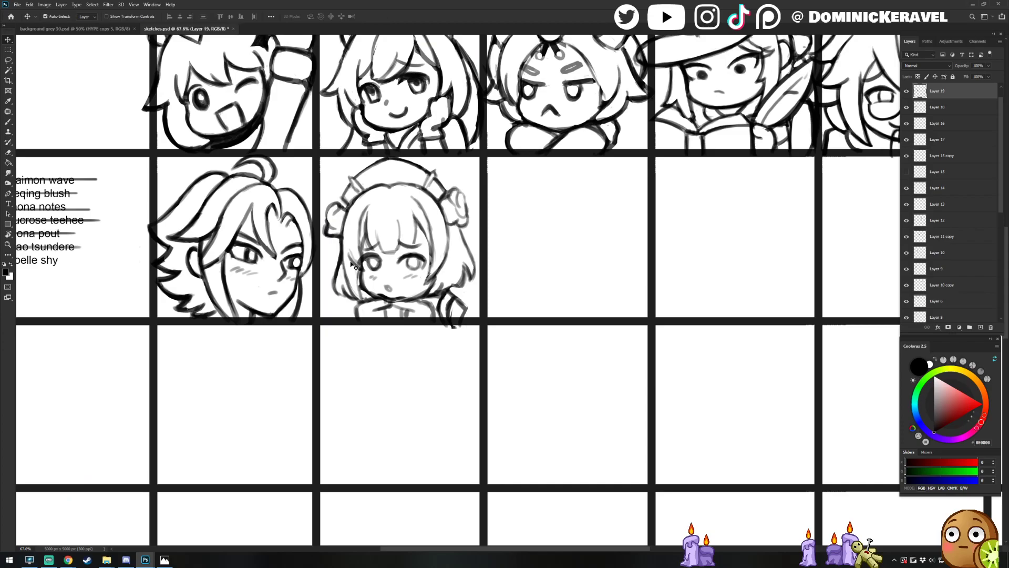
Touch up the short vertical lines on the girl's chest below the collar
key("e")
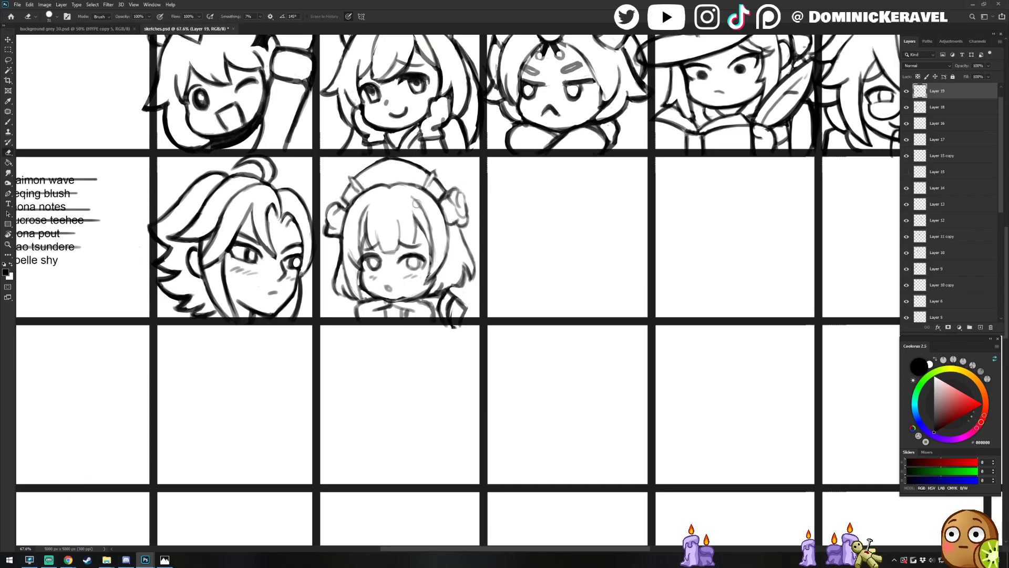
key("b")
key("e")
key("v")
mouse_move(395, 308)
left_mouse_down()
mouse_move(375, 324)
mouse_move(395, 308)
left_mouse_up()
key("b")
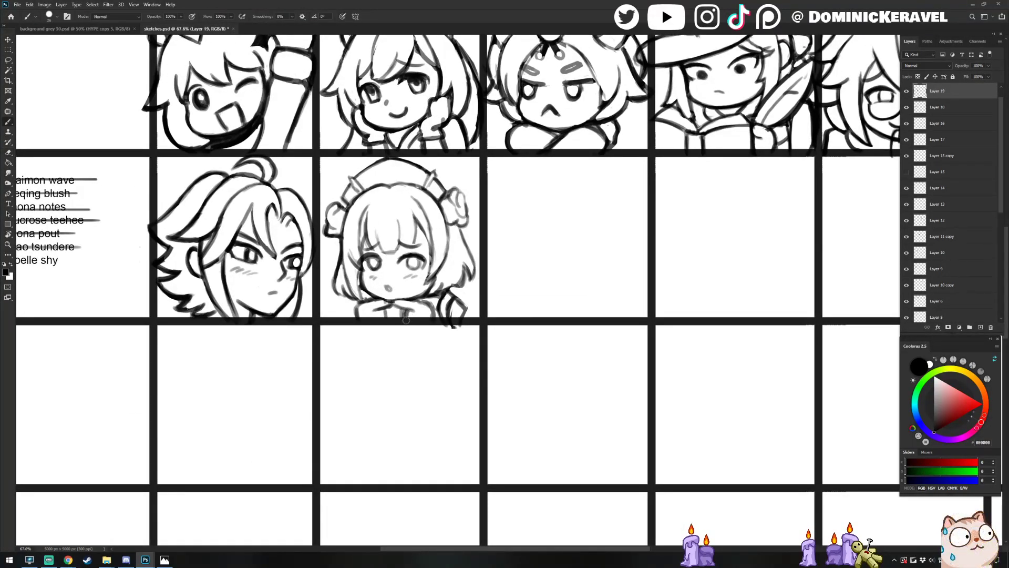
Clean up the left-hand part of the collar line just below the chin
key("e")
key("v")
left_click_drag(492, 251, 421, 288)
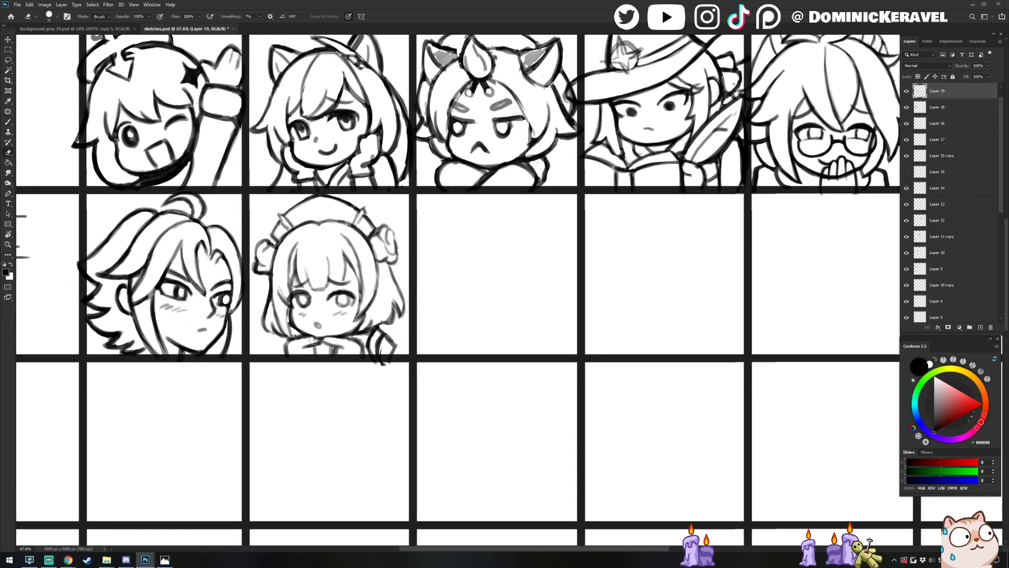
key("e")
key("b")
key("v")
Check the Noelle sketch against the whole grid, save the document, and switch to another window
scroll(334, 377, "down", 3)
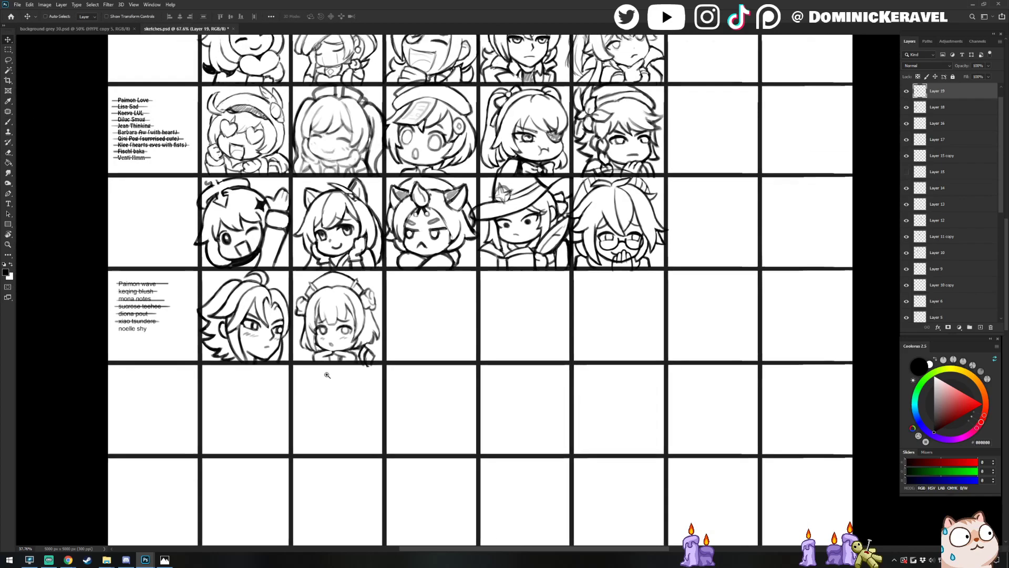
scroll(333, 377, "up", 5)
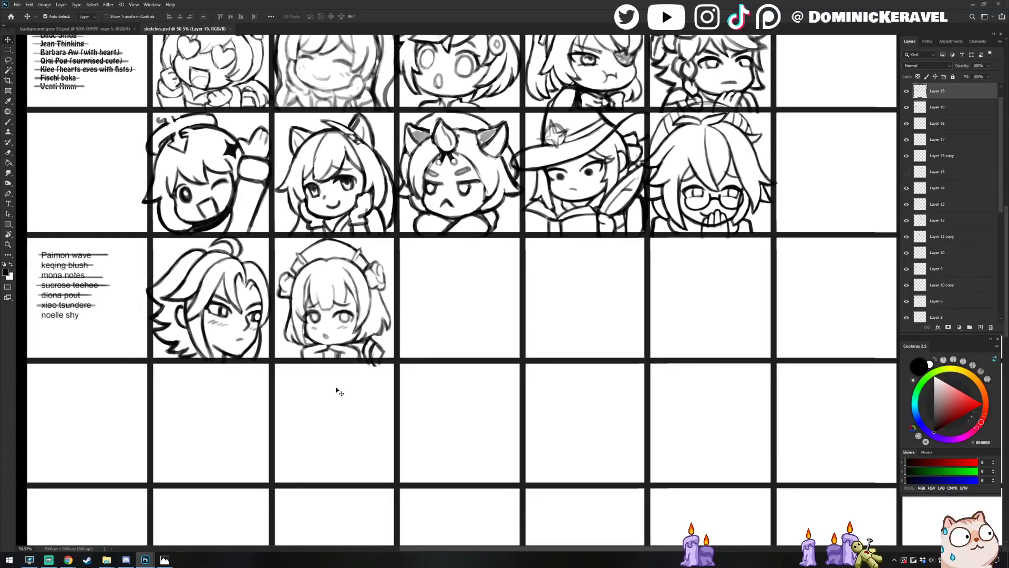
key("alt+Tab")
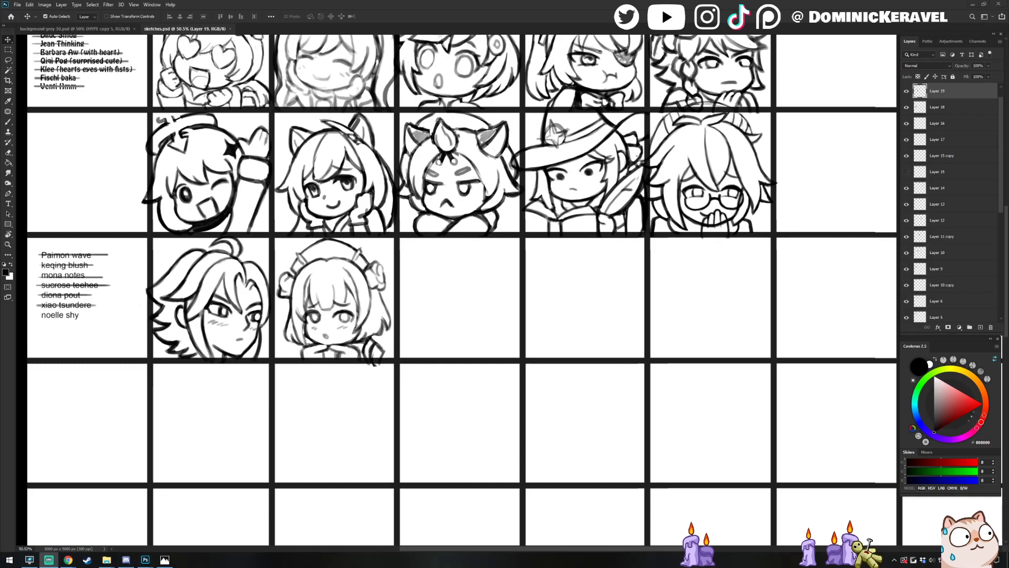
key("alt+Tab")
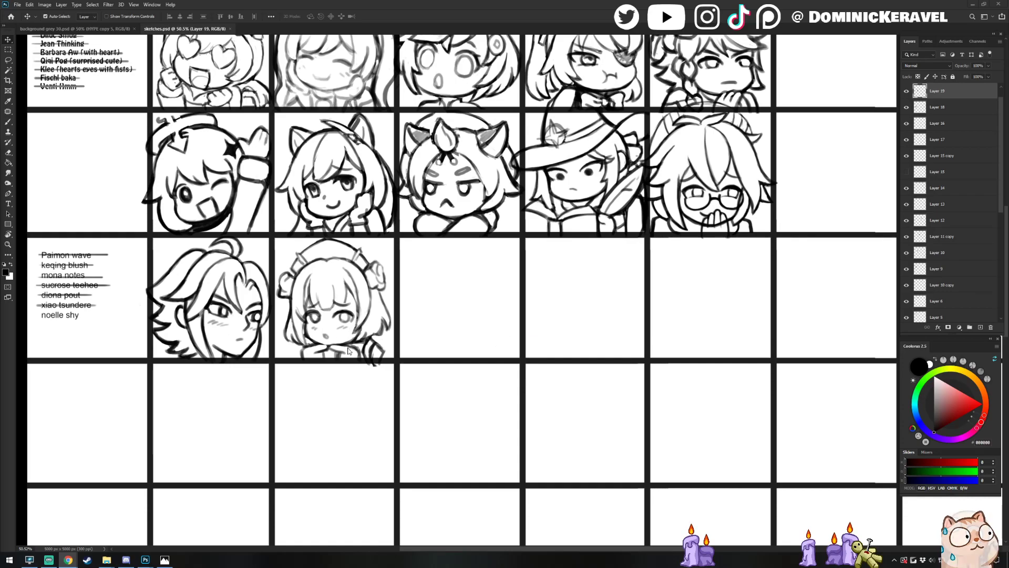
scroll(452, 279, "up", 3)
scroll(464, 268, "up", 5)
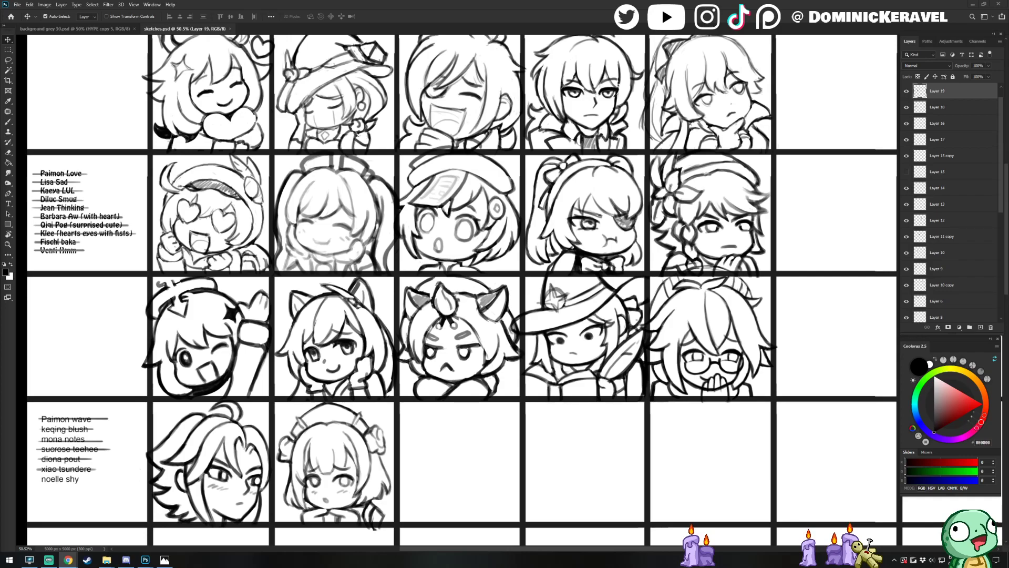
left_click(611, 2)
scroll(136, 323, "left", 3)
key("b")
key("e")
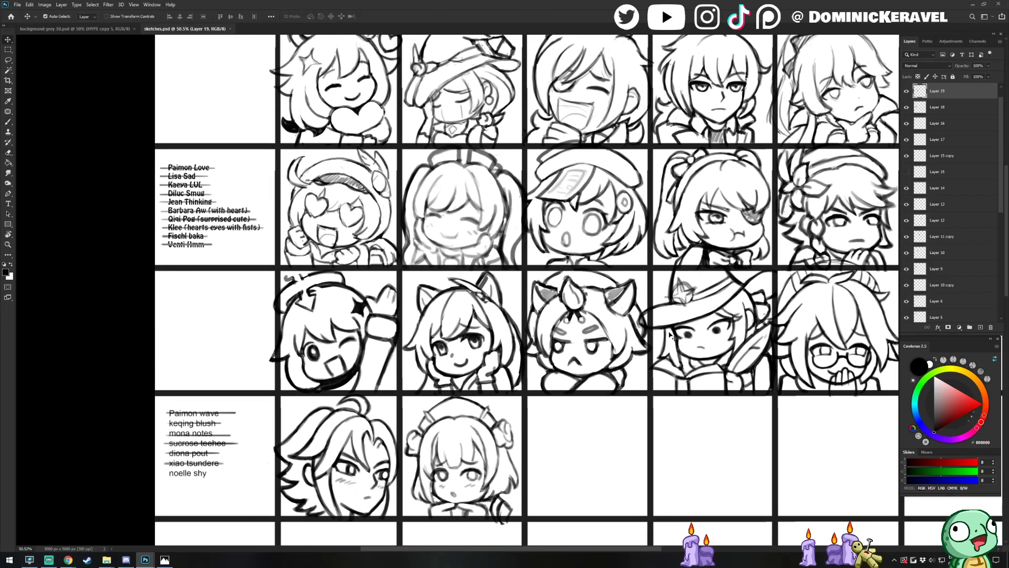
left_click_drag(665, 321, 596, 287)
key("v")
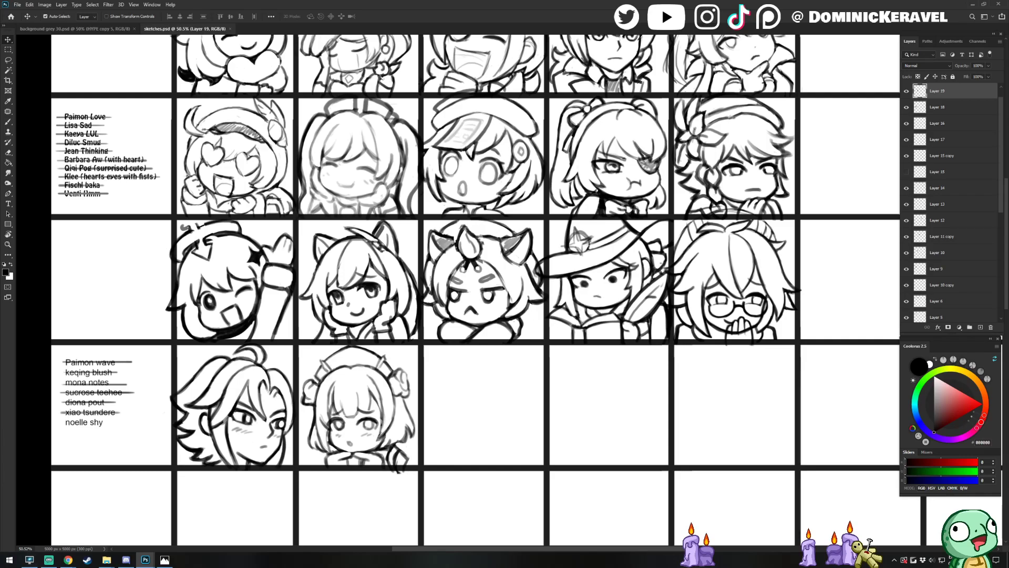
key("alt+Tab")
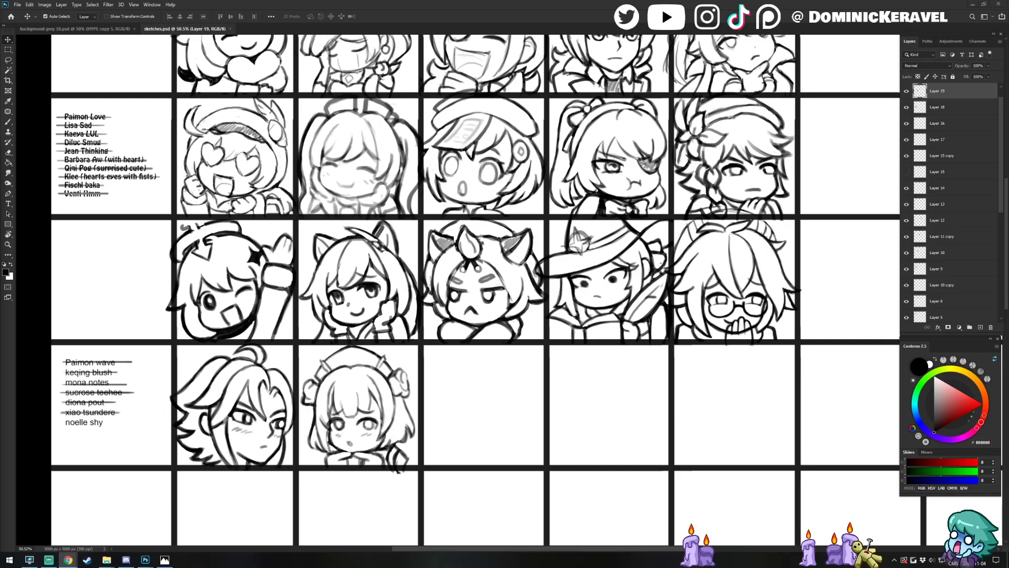
left_click(490, 13)
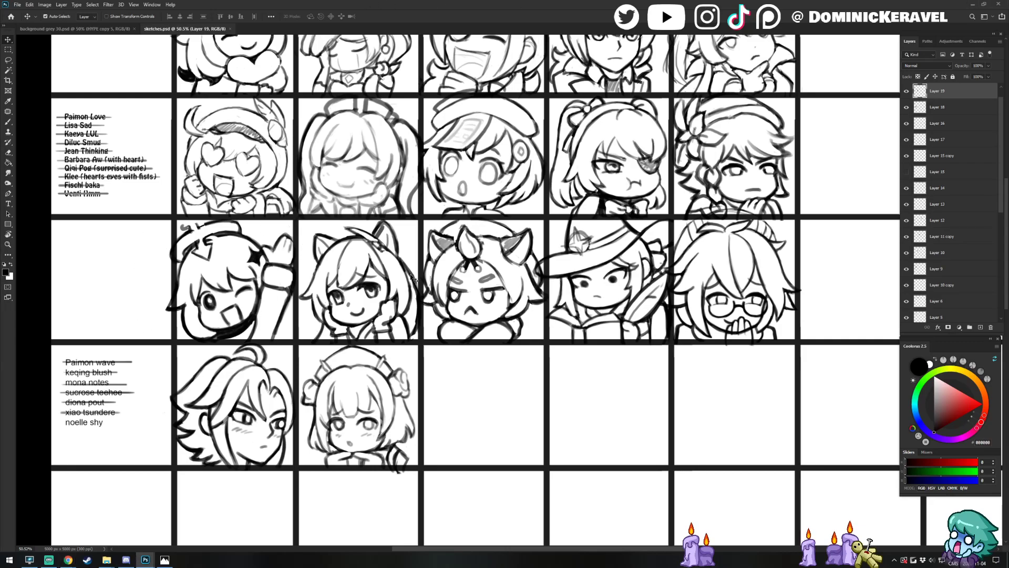
left_click_drag(411, 274, 344, 228)
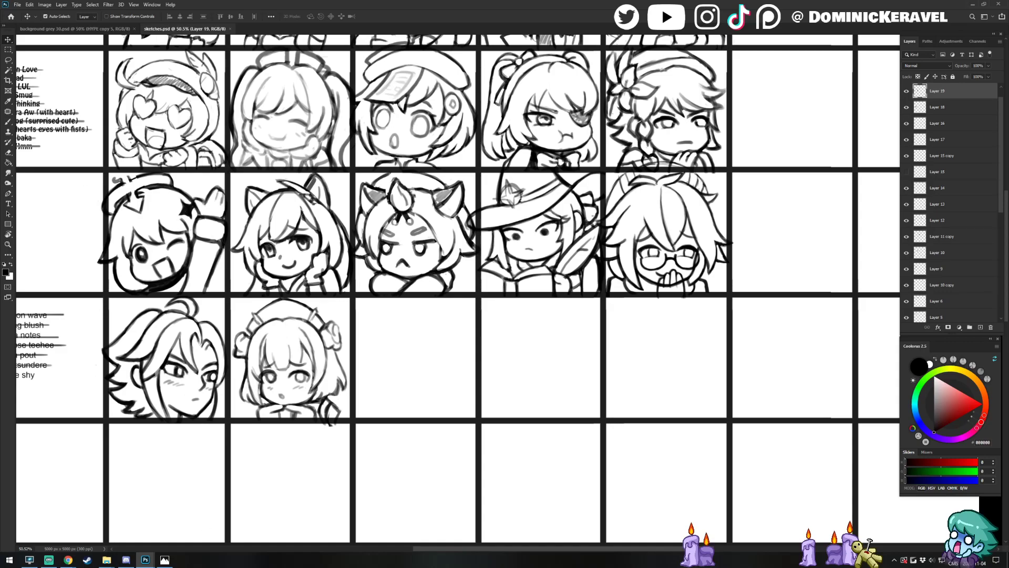
key("alt+Tab")
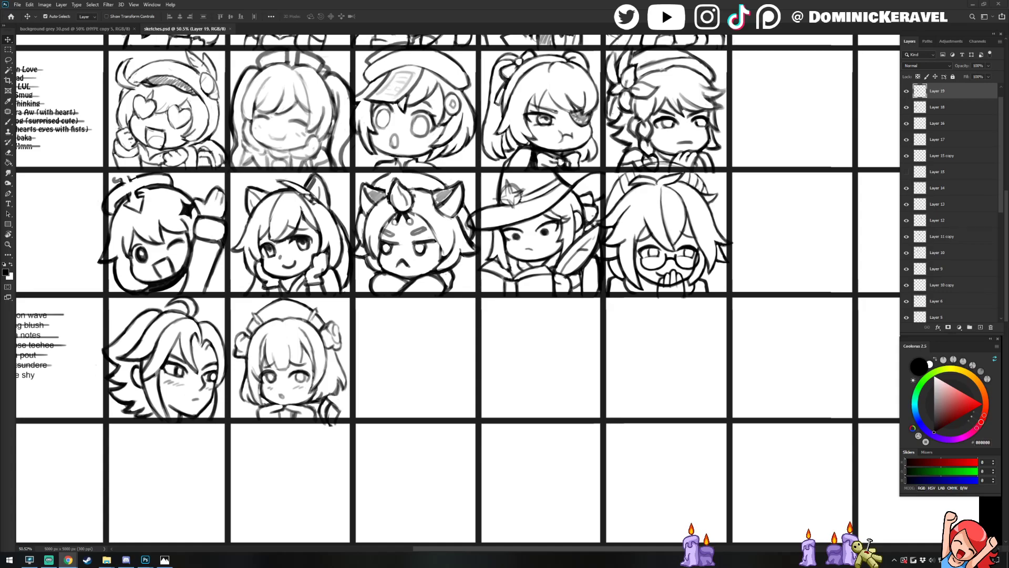
left_click(478, 3)
key("e")
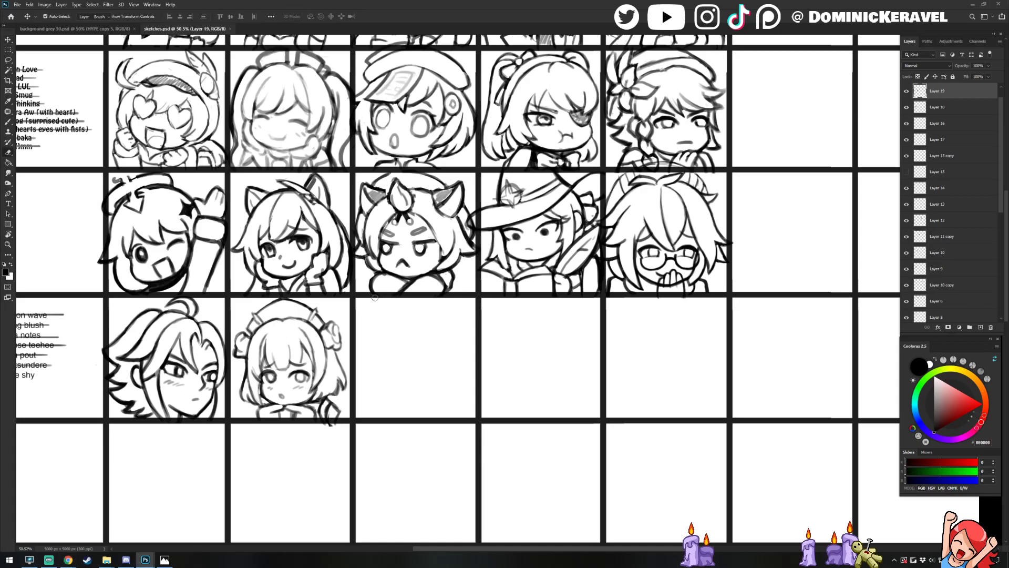
key("v")
left_click(375, 297)
left_click_drag(353, 299, 398, 314)
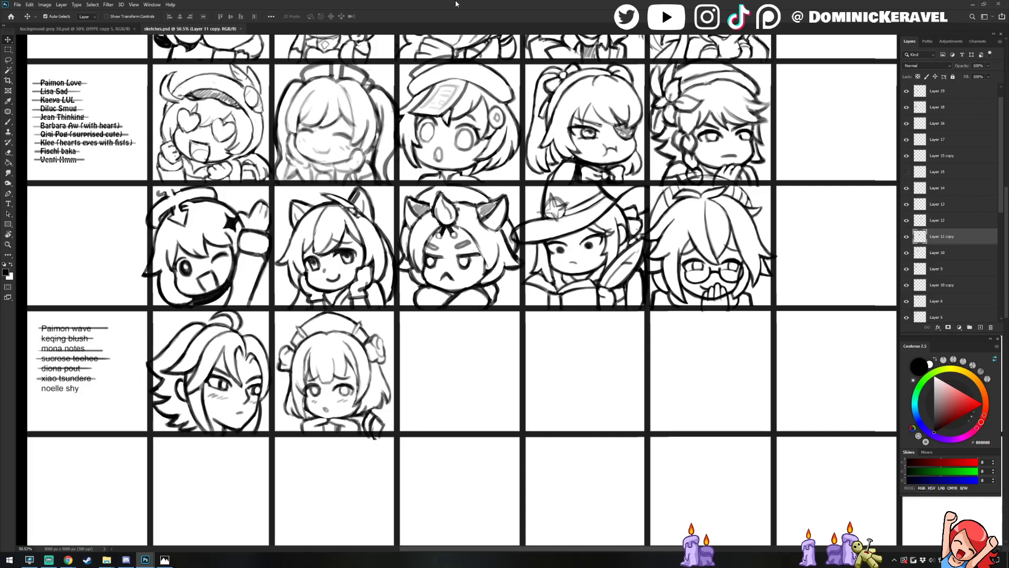
key("b")
left_click_drag(340, 234, 471, 222)
left_click(131, 330, "alt")
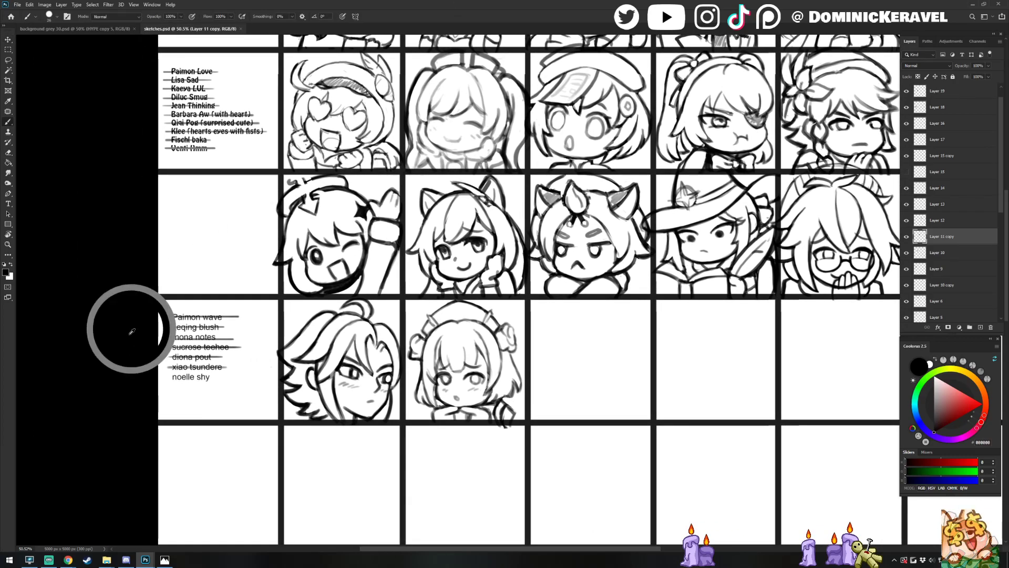
key("v")
scroll(368, 248, "right", 5)
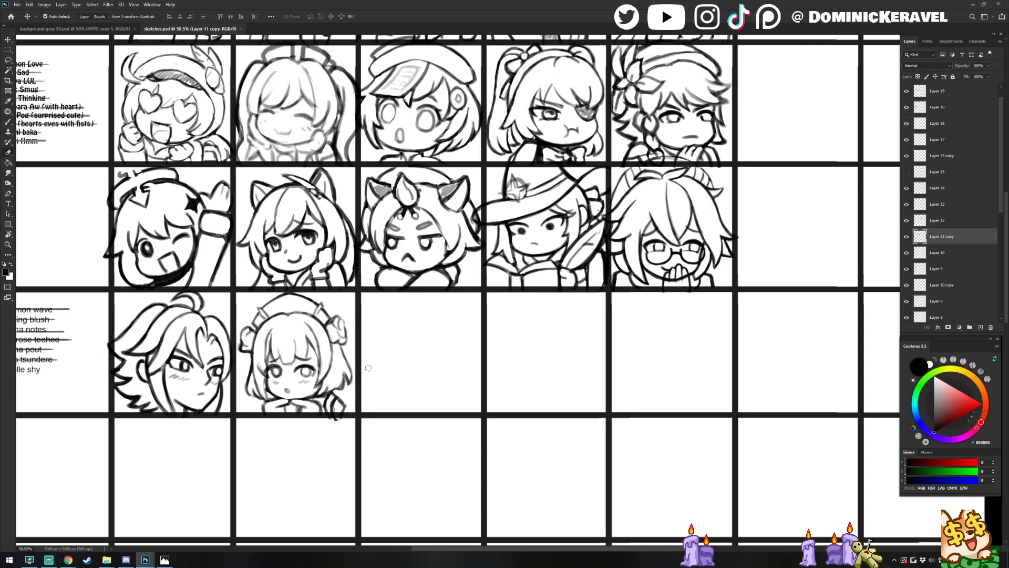
left_click_drag(383, 316, 475, 336)
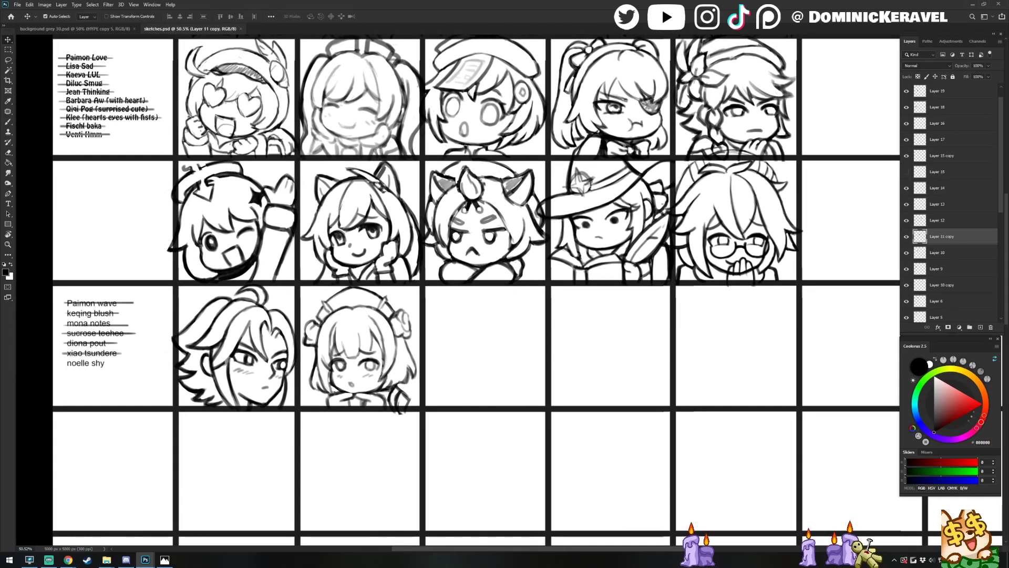
key("alt+Tab")
left_click(140, 238)
left_click_drag(140, 237, 310, 188)
left_click_drag(339, 266, 175, 389)
Switch to the web browser and look through the items listed in the Little Devils Shop on Etsy
key("alt+Tab")
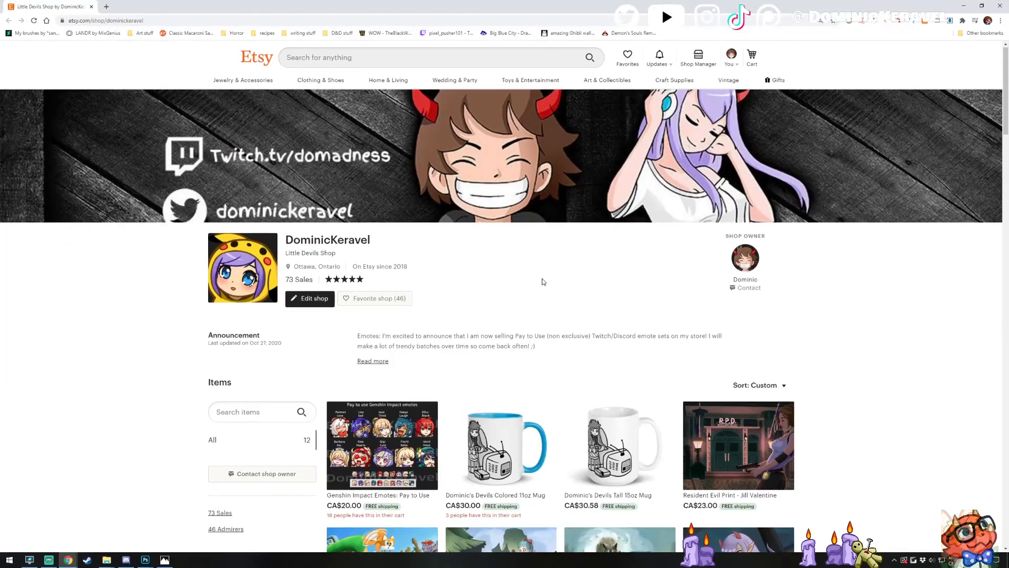
scroll(341, 243, "down", 3)
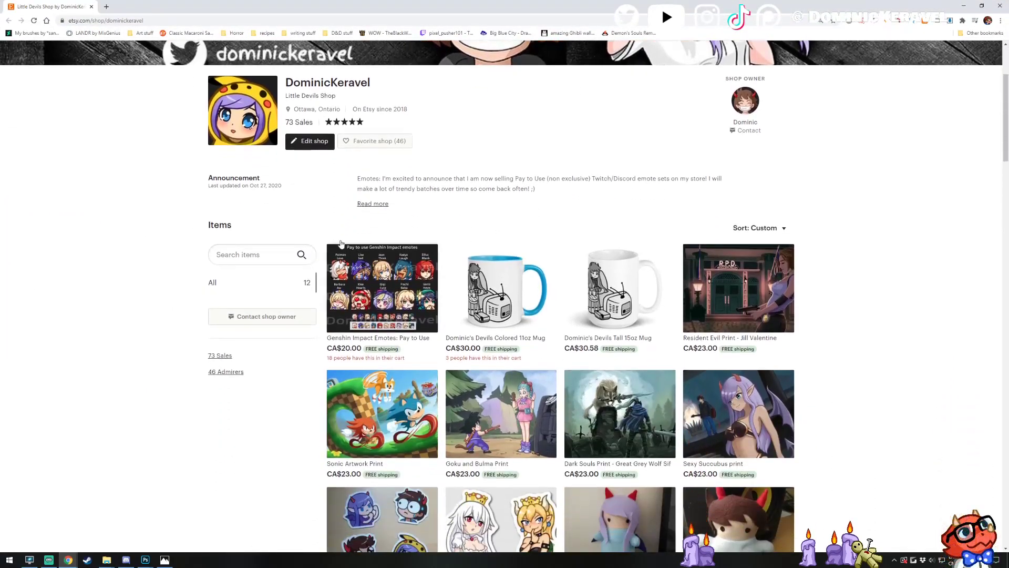
scroll(386, 278, "down", 1)
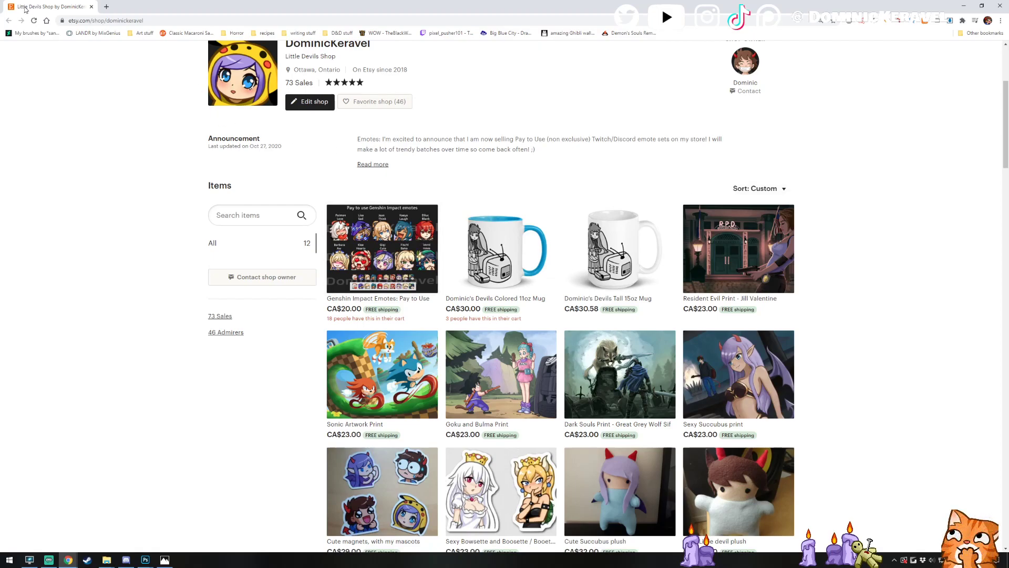
Return to Photoshop and strike through "noelle shy" in the emote list with a brush line on Layer 4
key("alt+Tab")
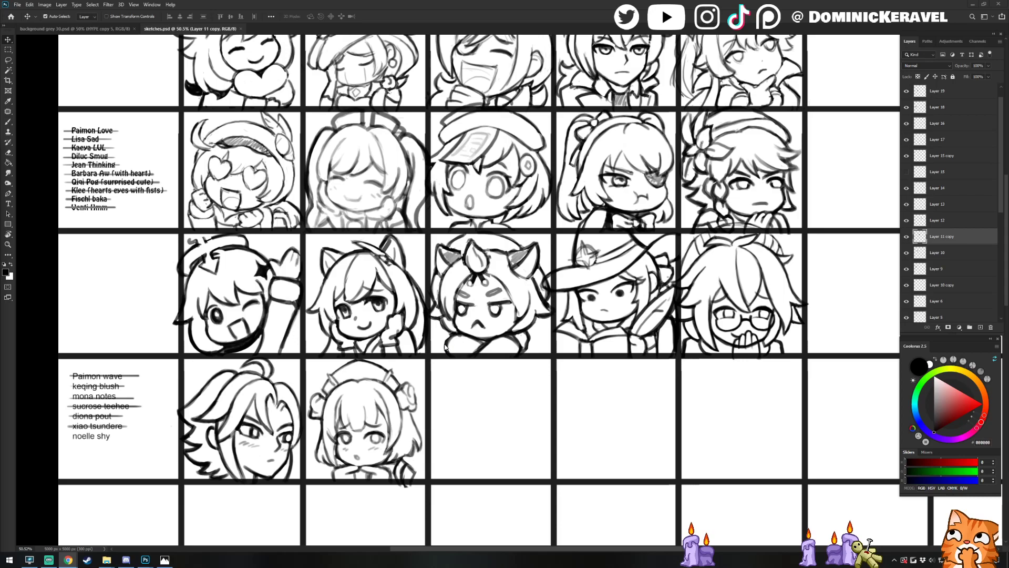
scroll(111, 361, "up", 3)
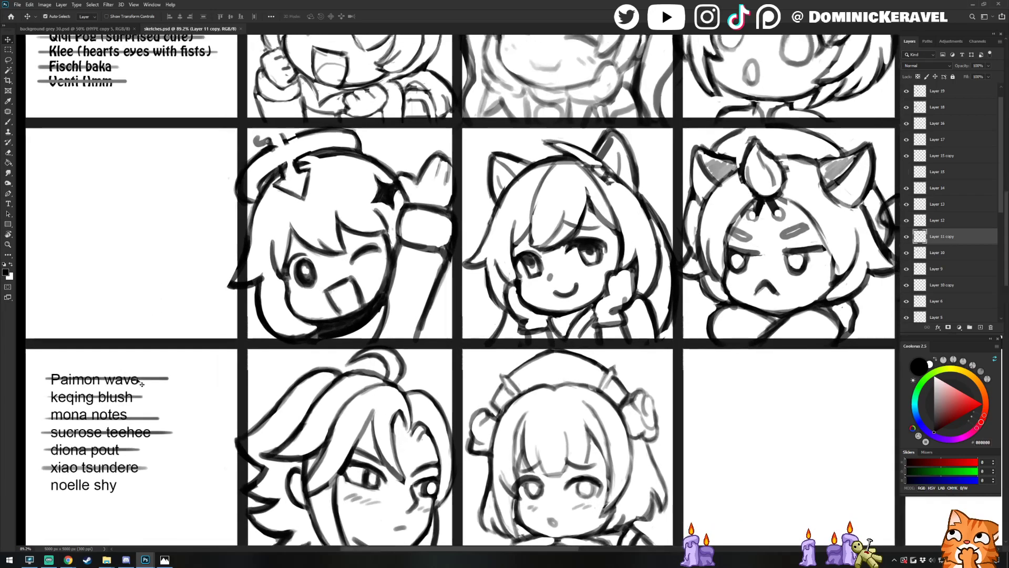
left_click(137, 379)
left_click_drag(139, 381, 309, 268)
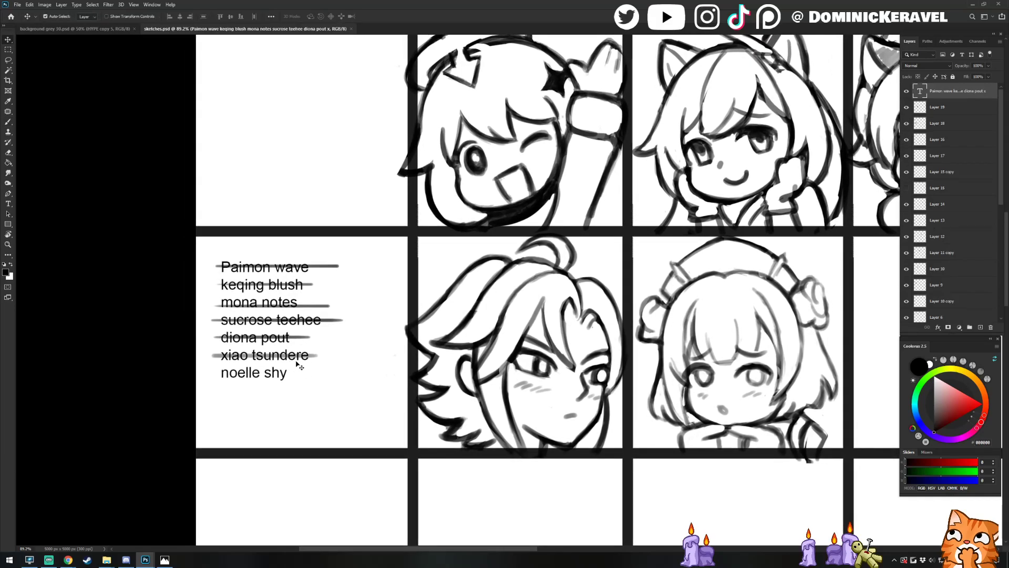
left_click(334, 324)
key("b")
left_click_drag(324, 375, 209, 372)
key("ctrl+z")
key("v")
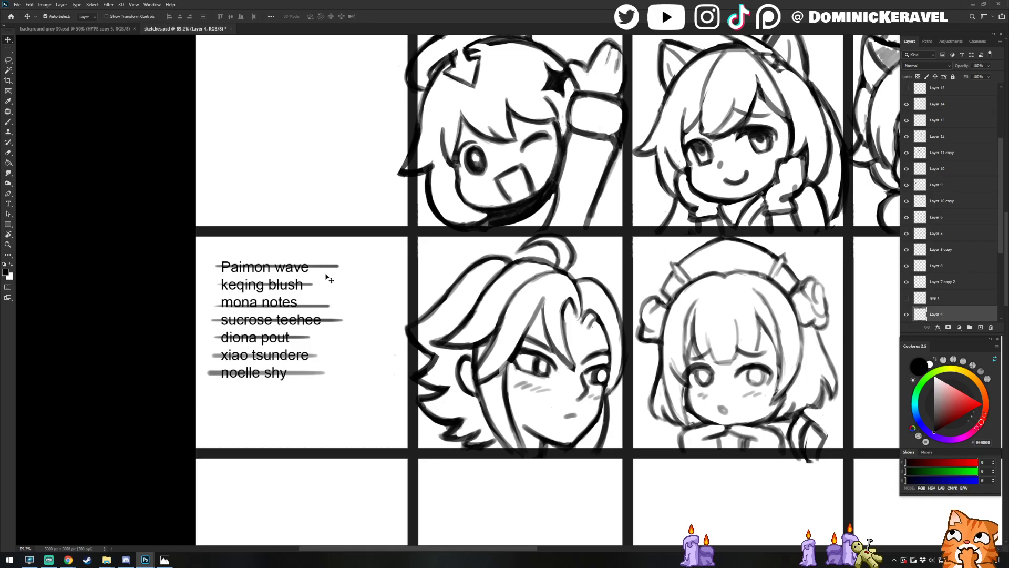
Look over the full grid of emote sketches and the two struck-through lists
left_click_drag(367, 334, 146, 354)
left_click_drag(331, 330, 279, 330)
left_click_drag(476, 317, 330, 369)
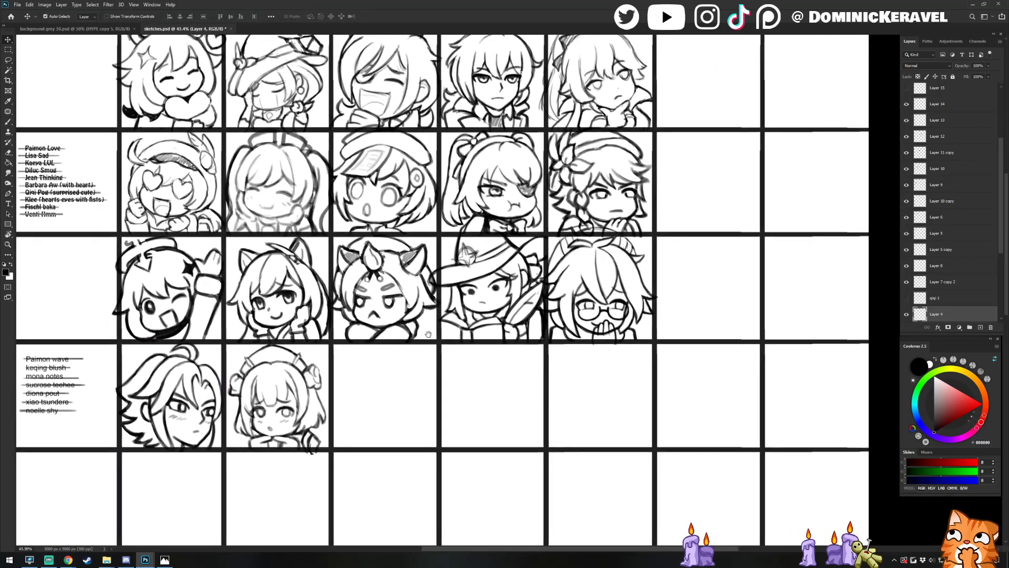
scroll(211, 358, "left", 3)
key("b")
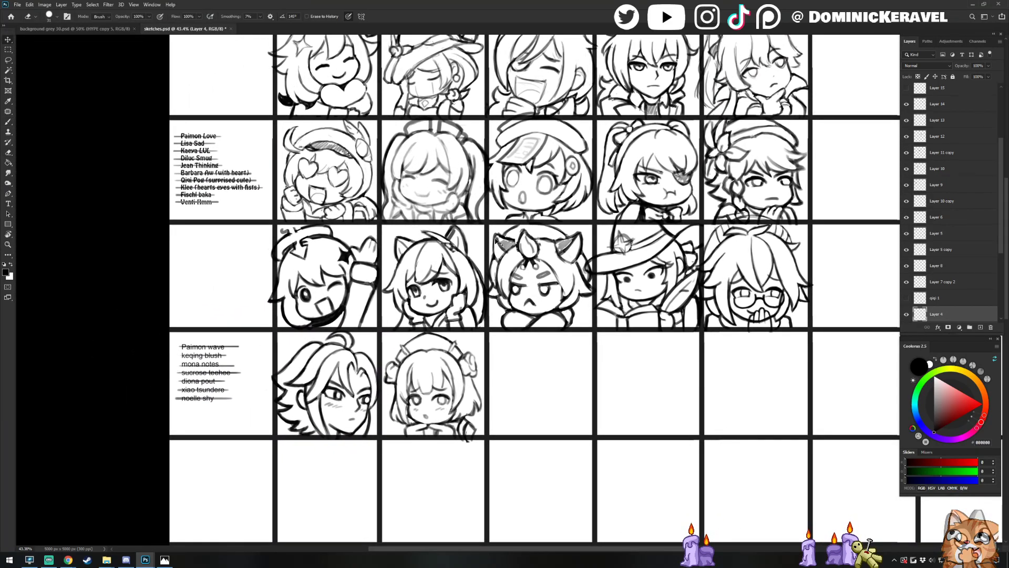
scroll(497, 241, "right", 3)
scroll(496, 241, "up", 1)
key("v")
scroll(939, 110, "up", 3)
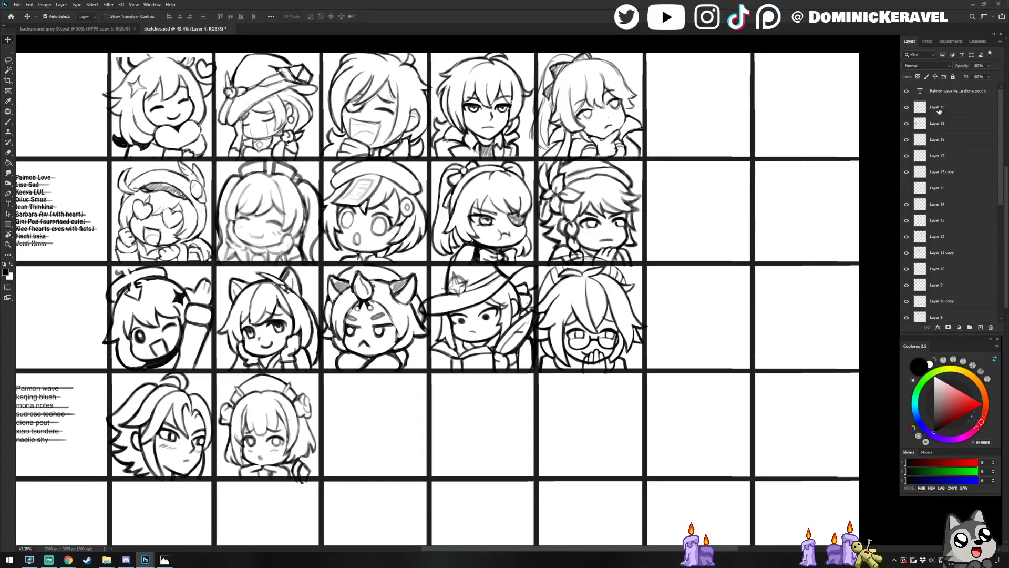
scroll(409, 368, "down", 1)
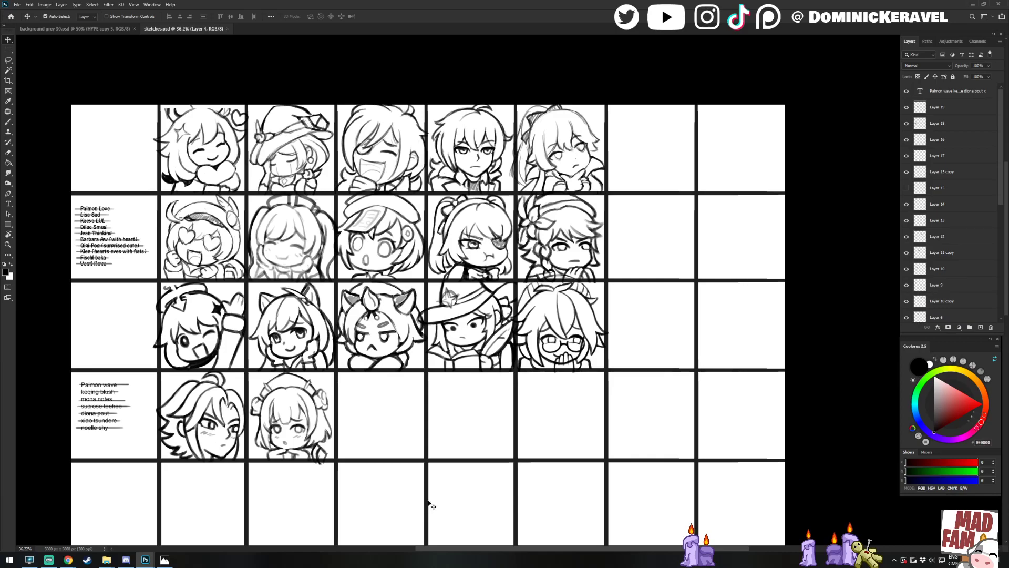
Save the sketches document
key("alt+Tab")
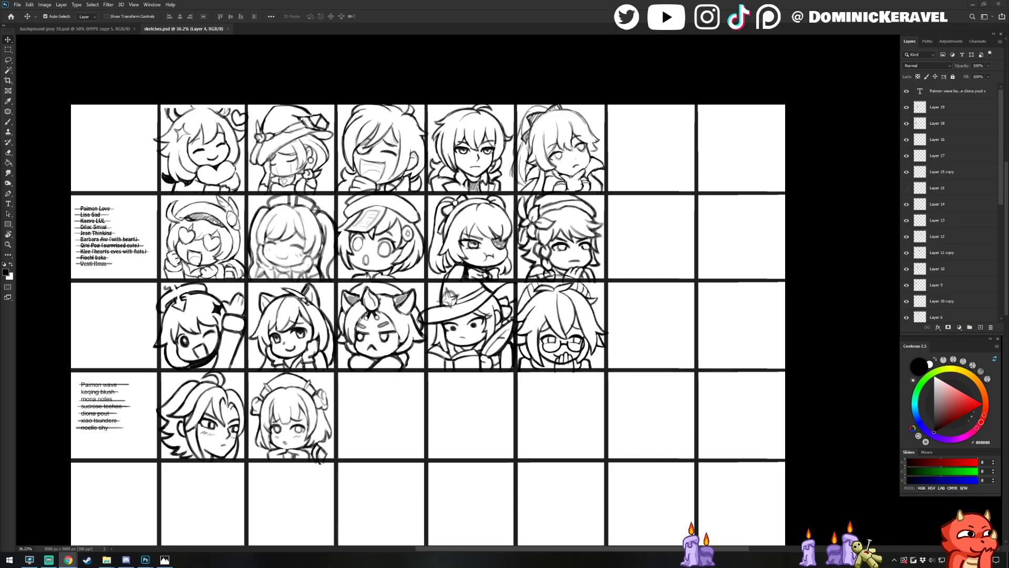
left_click(555, 477)
left_click_drag(395, 461, 504, 391)
left_click_drag(411, 276, 429, 265)
key("b")
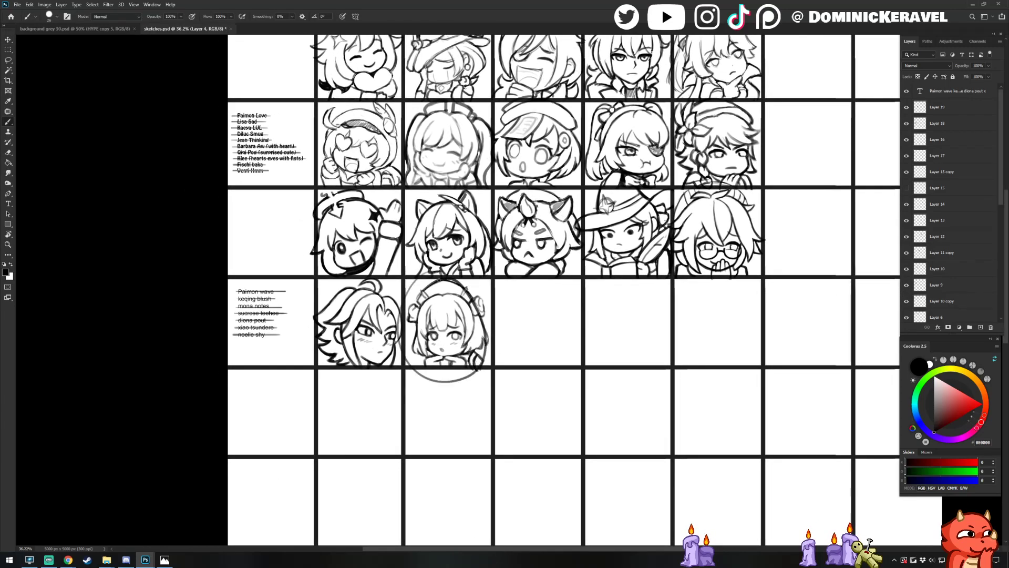
key("ctrl+s")
key("v")
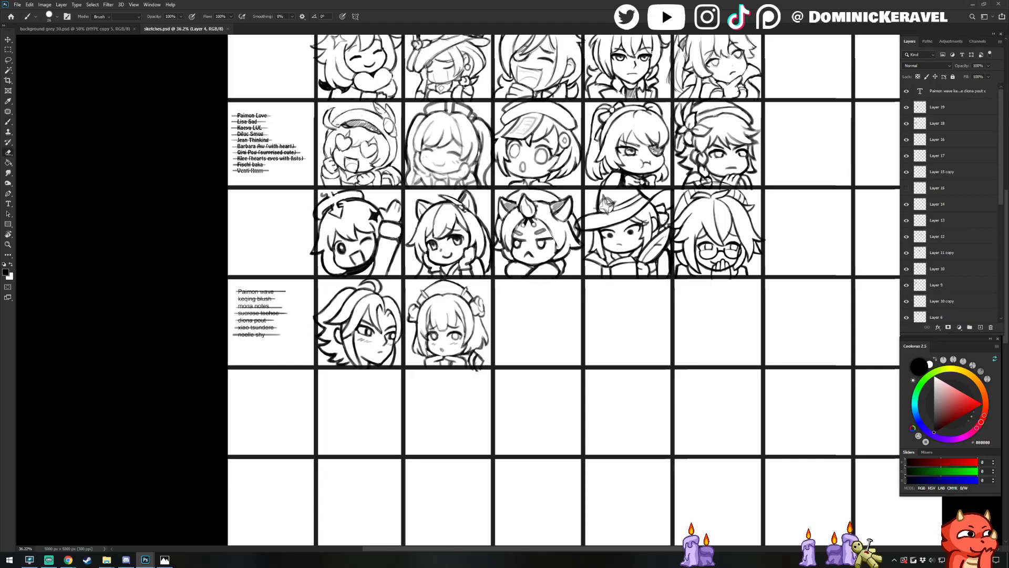
left_click(738, 248)
mouse_move(735, 252)
left_mouse_down()
mouse_move(479, 268)
mouse_move(494, 280)
left_mouse_up()
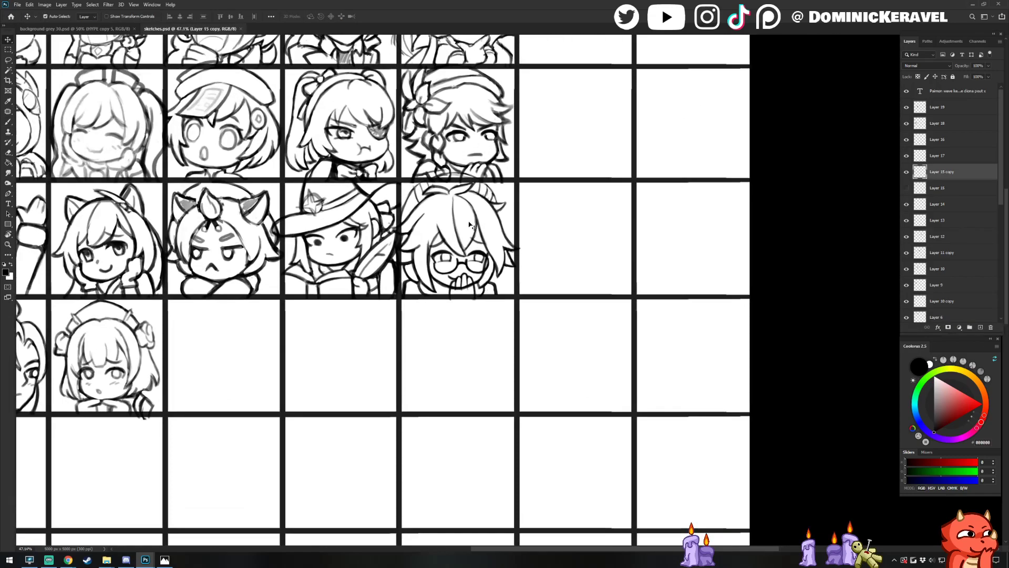
key("l")
scroll(500, 297, "down", 2)
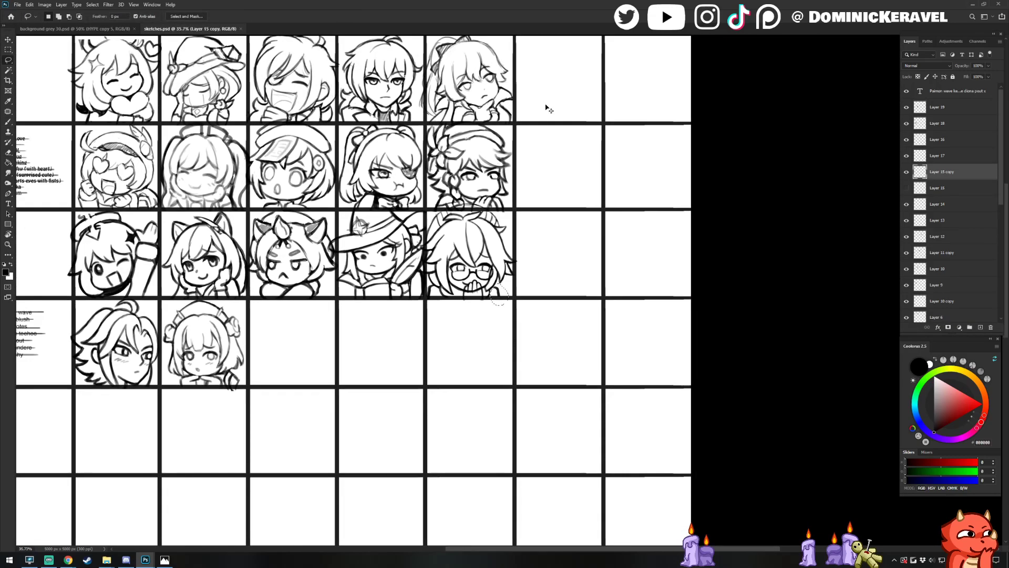
key("shift")
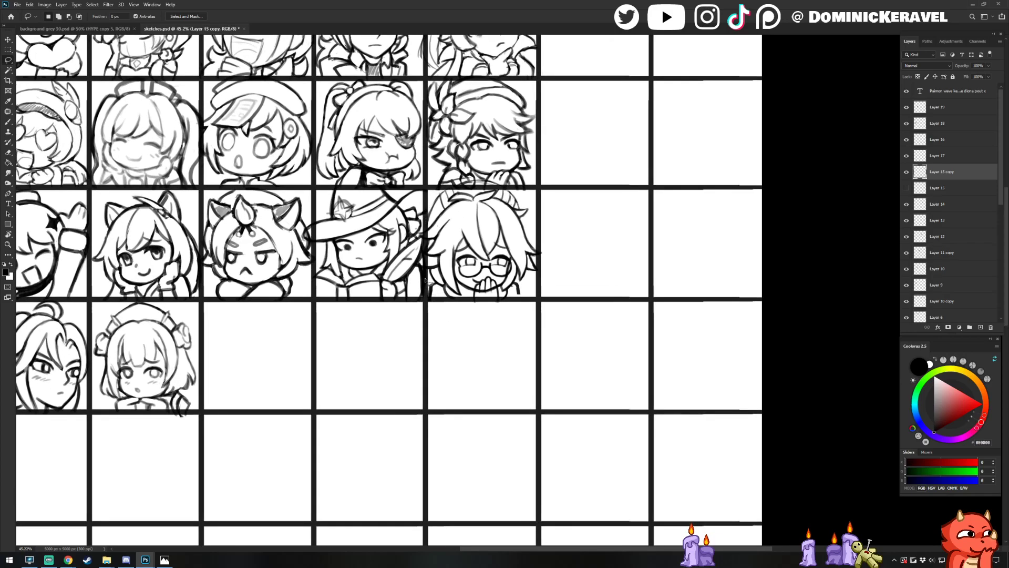
mouse_move(432, 284)
left_mouse_down()
mouse_move(432, 293)
mouse_move(427, 284)
left_mouse_up()
key("ctrl+d")
Select all the layers of the sketch of the girl with glasses and nudge them slightly down and right in their cell
key("v")
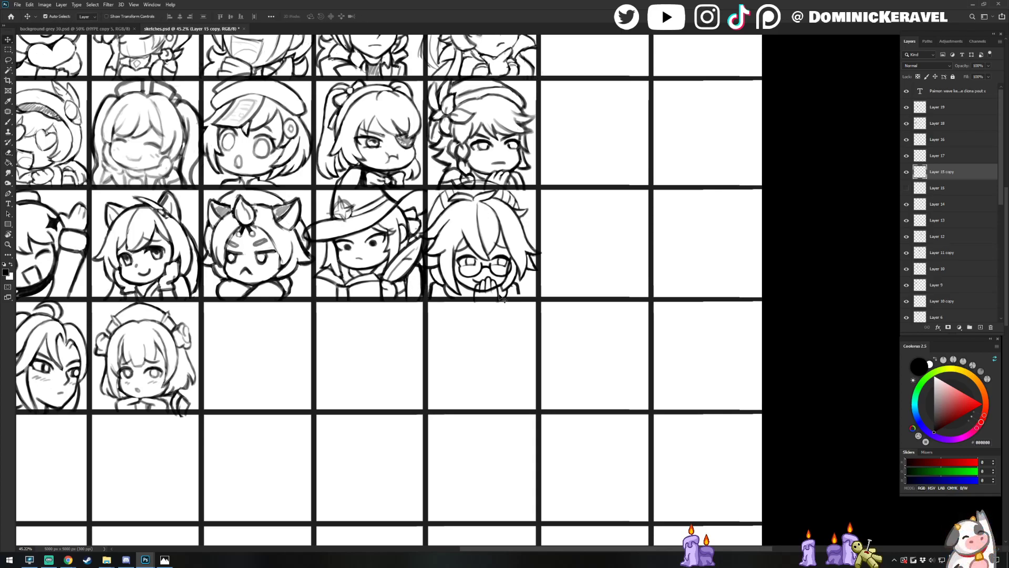
left_click_drag(518, 318, 448, 273)
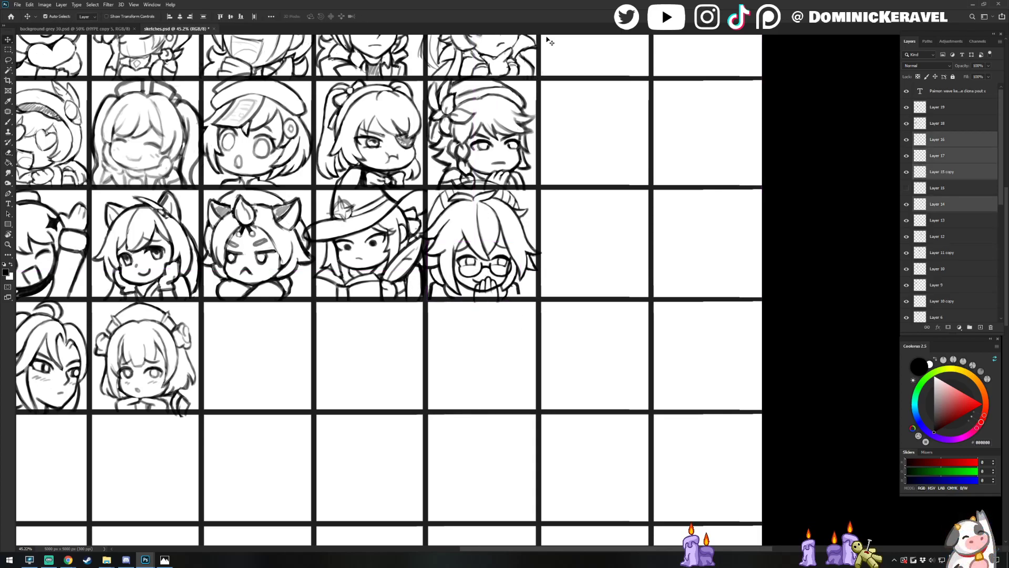
key("shift+Down")
key("shift+Down")
key("shift+Right")
key("shift+Right")
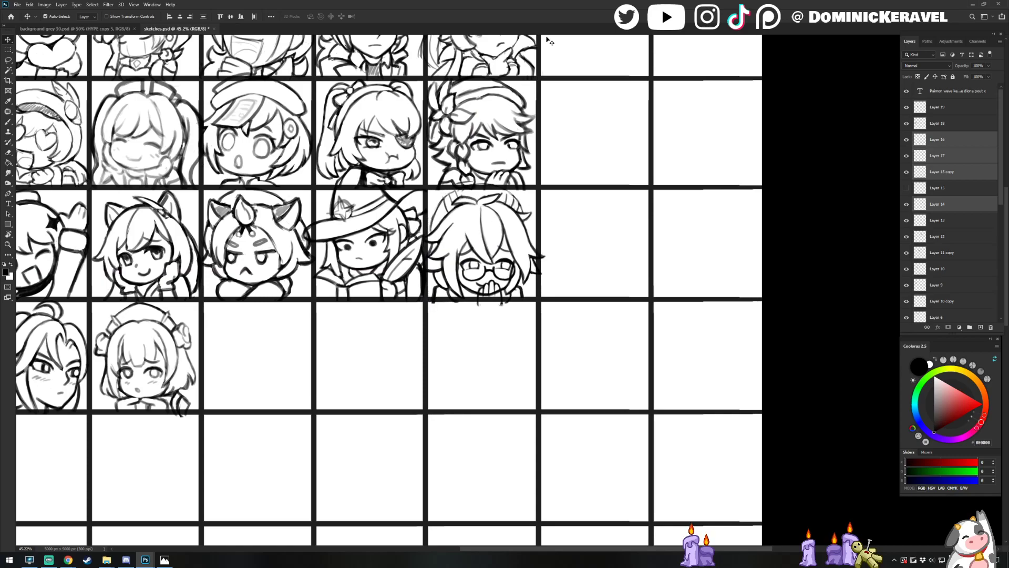
Select Layer 11 copy, the layer of the pouting Diona sketch
key("e")
mouse_move(182, 350)
left_mouse_down()
mouse_move(462, 336)
mouse_move(449, 349)
left_mouse_up()
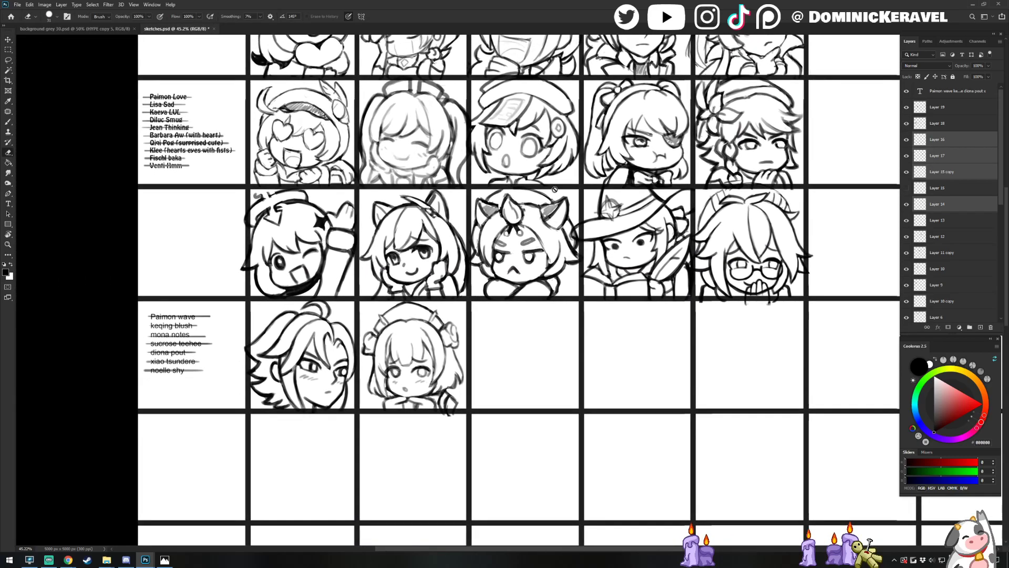
left_click(620, 232, "ctrl")
key("v")
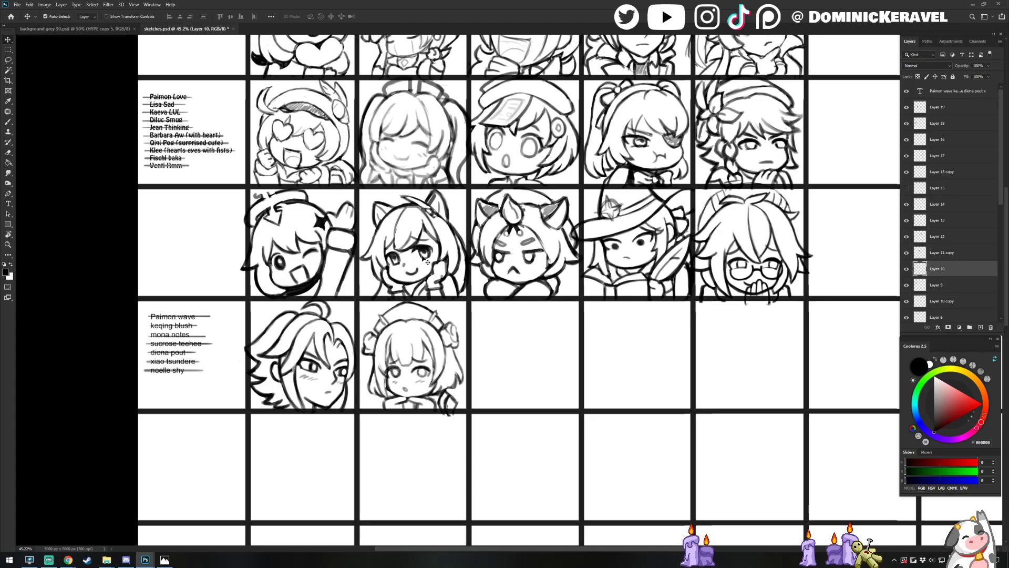
left_click(547, 242, "ctrl")
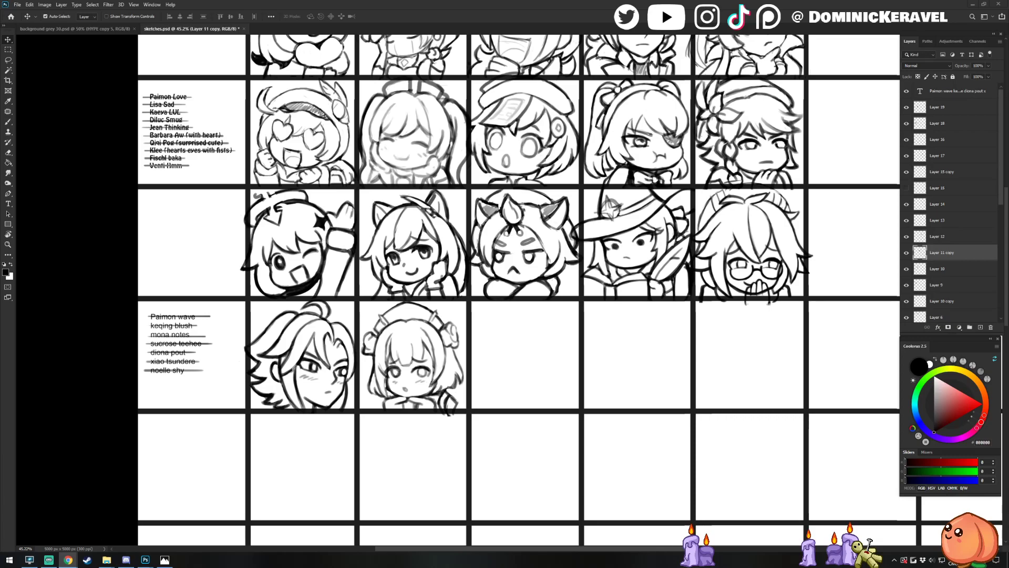
Bring up the Diona wiki page in Chrome, study her character art, and move the window off the canvas
left_click_drag(789, 567, 559, 93)
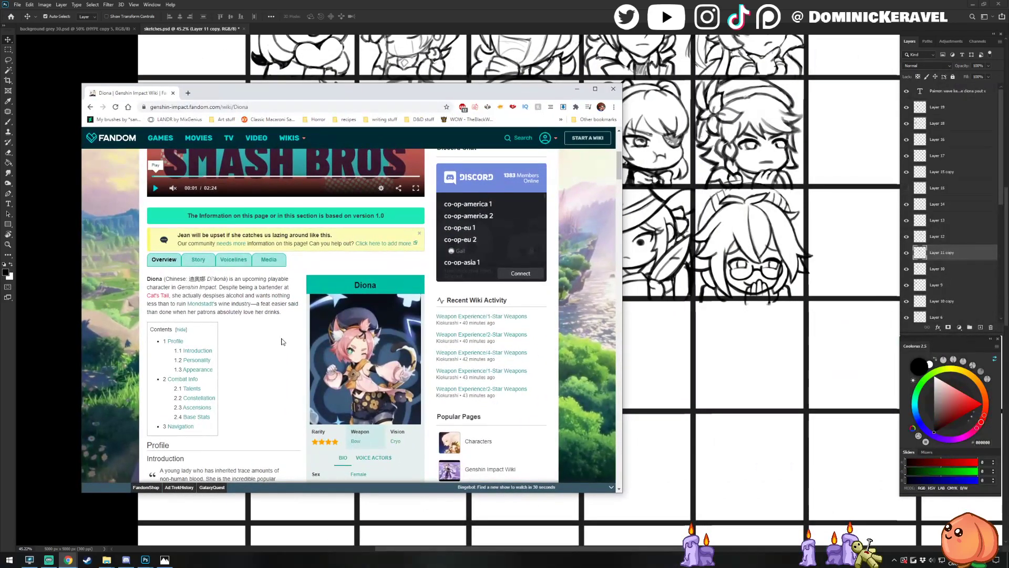
scroll(314, 334, "down", 1)
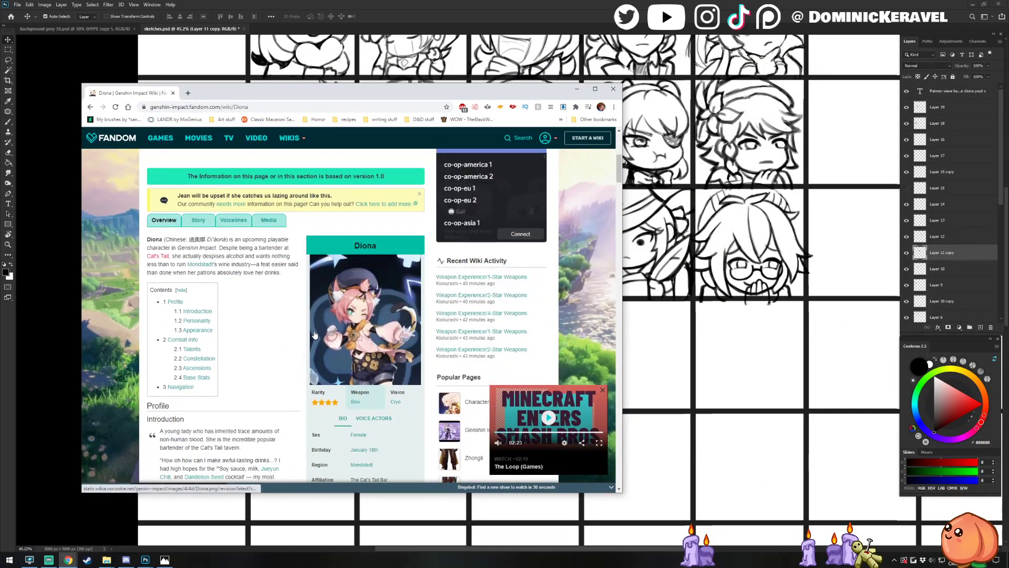
scroll(315, 335, "down", 1)
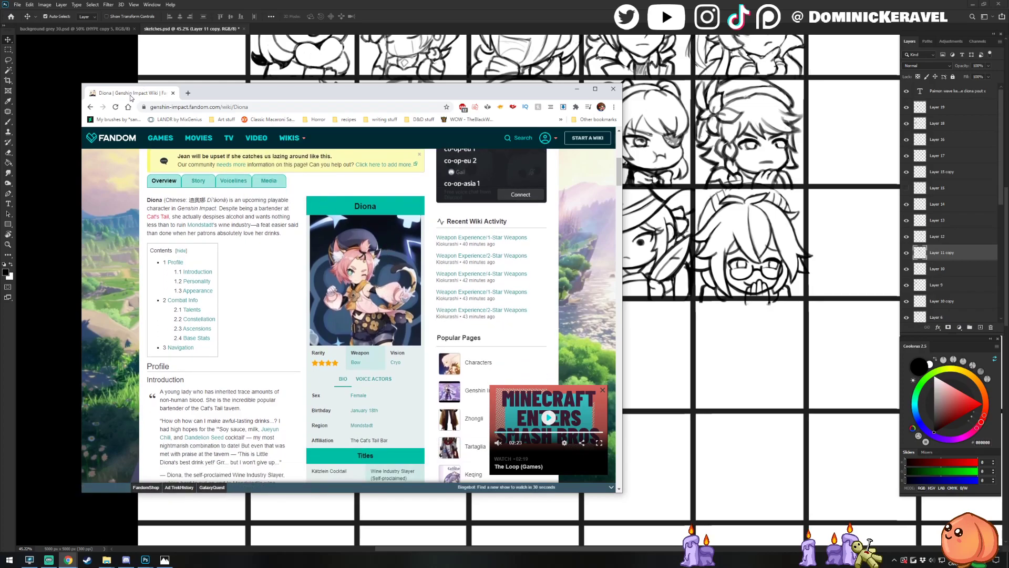
mouse_move(128, 95)
left_mouse_down()
mouse_move(113, 123)
mouse_move(0, 158)
left_mouse_up()
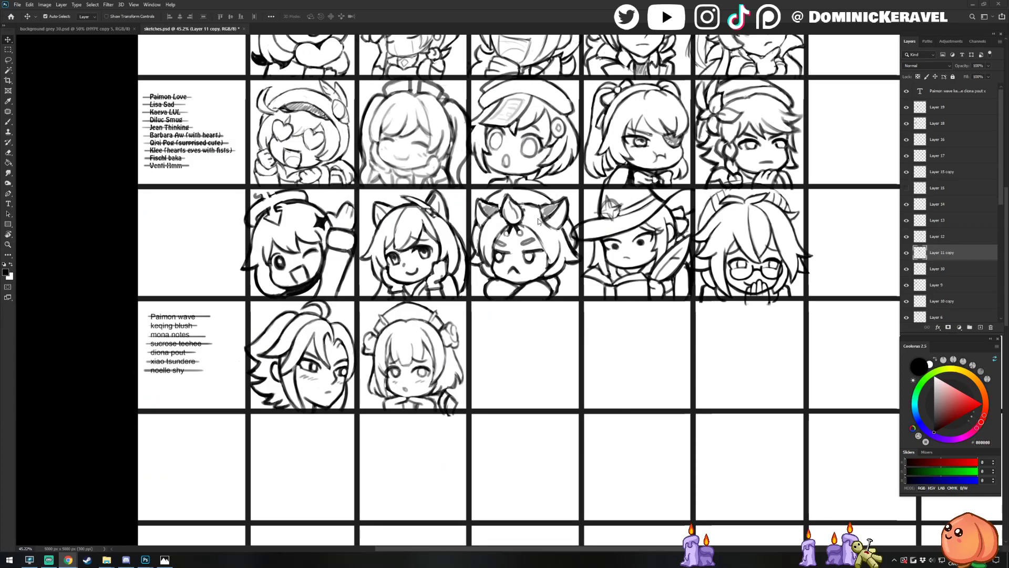
Rework the outer hair line beside Diona's face on the right with alternating brush and eraser strokes
scroll(531, 212, "up", 3)
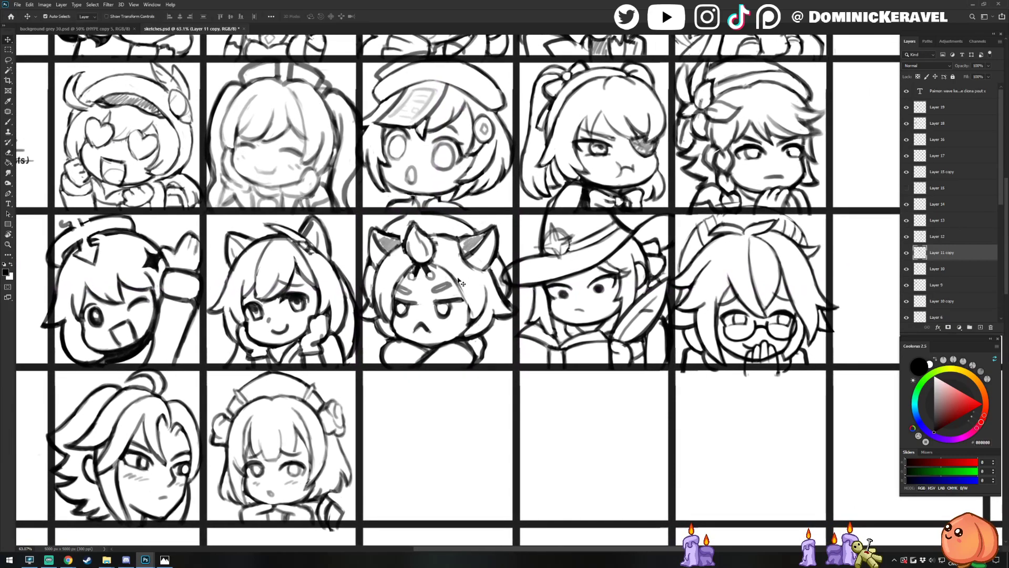
key("b")
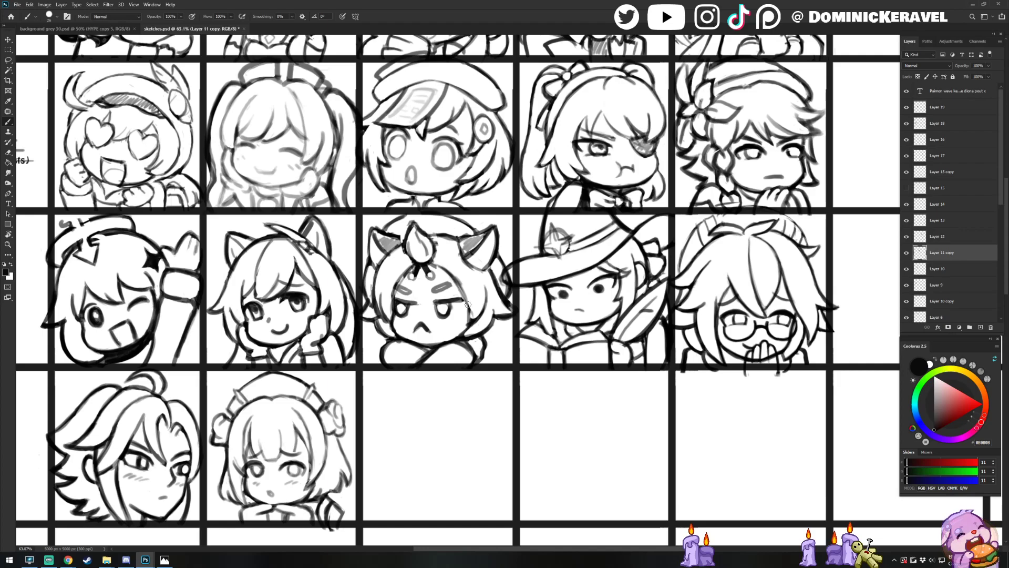
key("e")
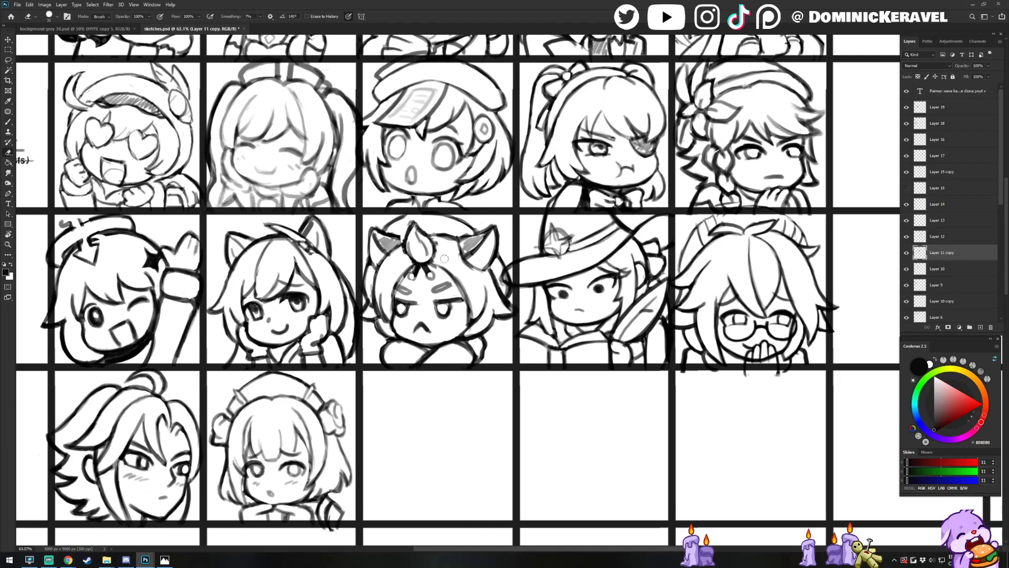
key("b")
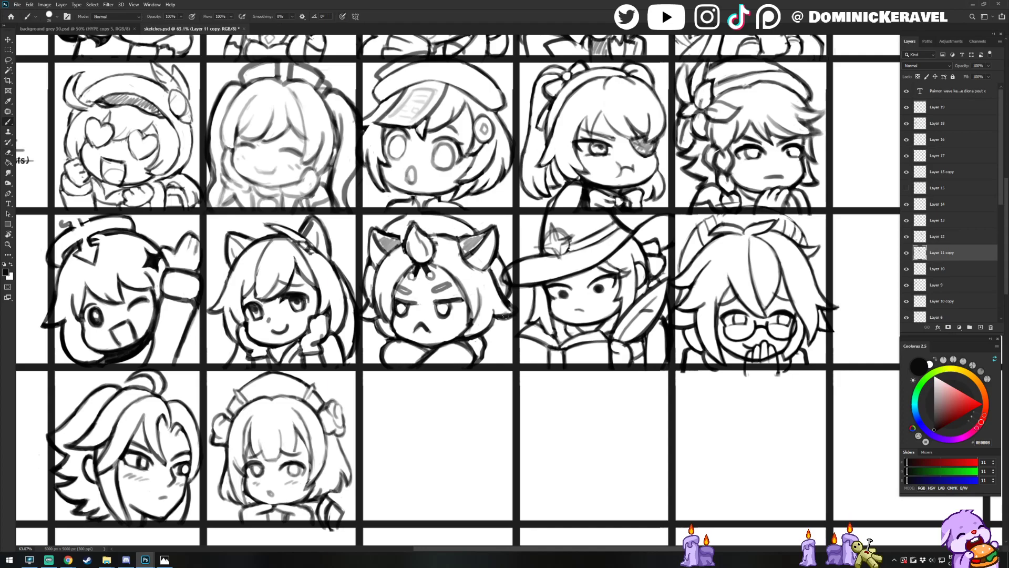
key("e")
key("b")
key("e")
mouse_move(496, 289)
left_mouse_down()
mouse_move(513, 319)
mouse_move(490, 273)
mouse_move(496, 309)
mouse_move(490, 271)
mouse_move(509, 322)
mouse_move(494, 309)
mouse_move(502, 320)
mouse_move(498, 293)
mouse_move(513, 303)
left_mouse_up()
key("b")
key("e")
key("b")
key("e")
key("b")
key("e")
key("b")
key("e")
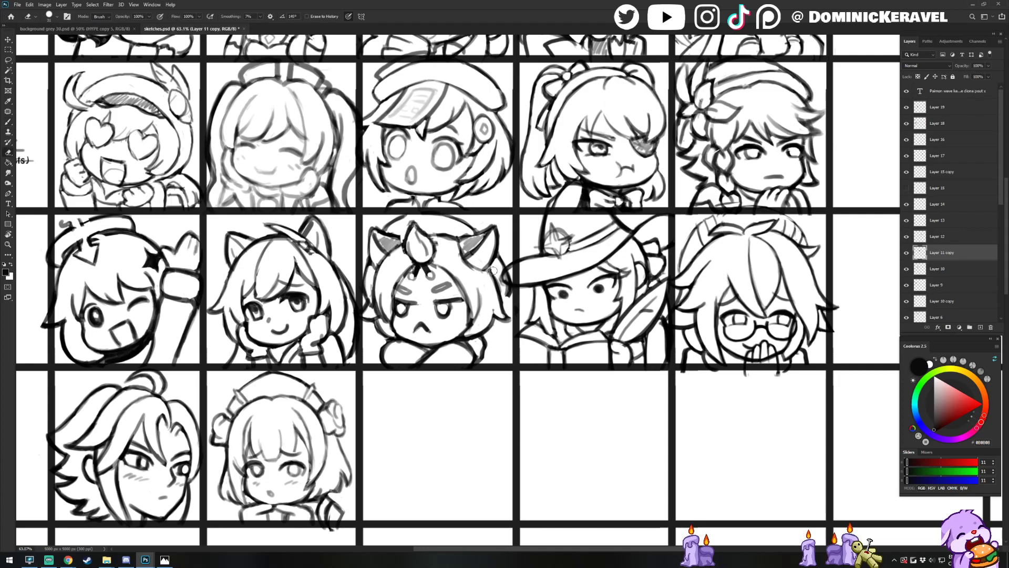
Clean up the hair tips on the right side of the Diona sketch with short erasing and brush strokes
key("b")
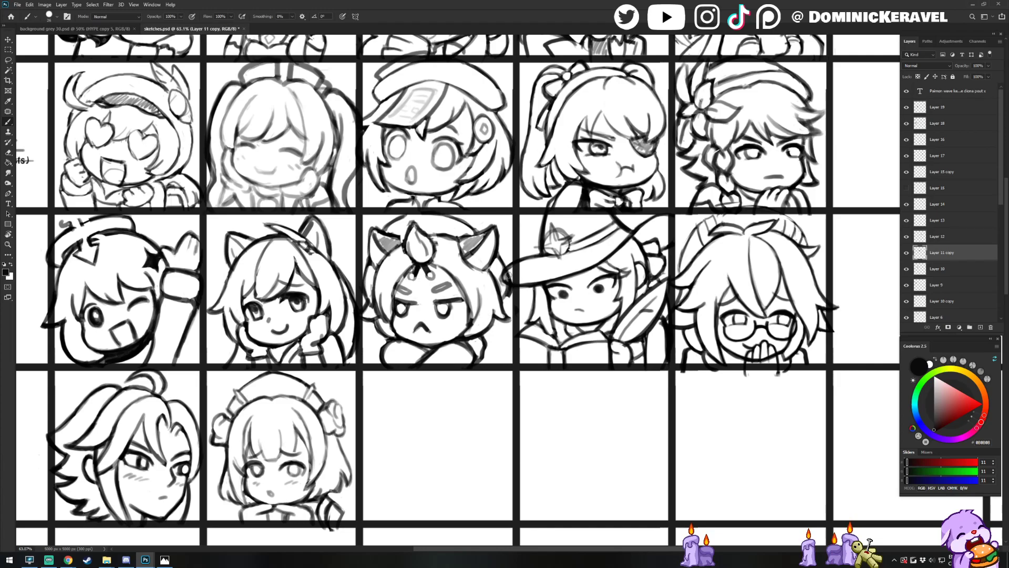
key("e")
left_click_drag(508, 290, 510, 302)
key("b")
key("e")
key("b")
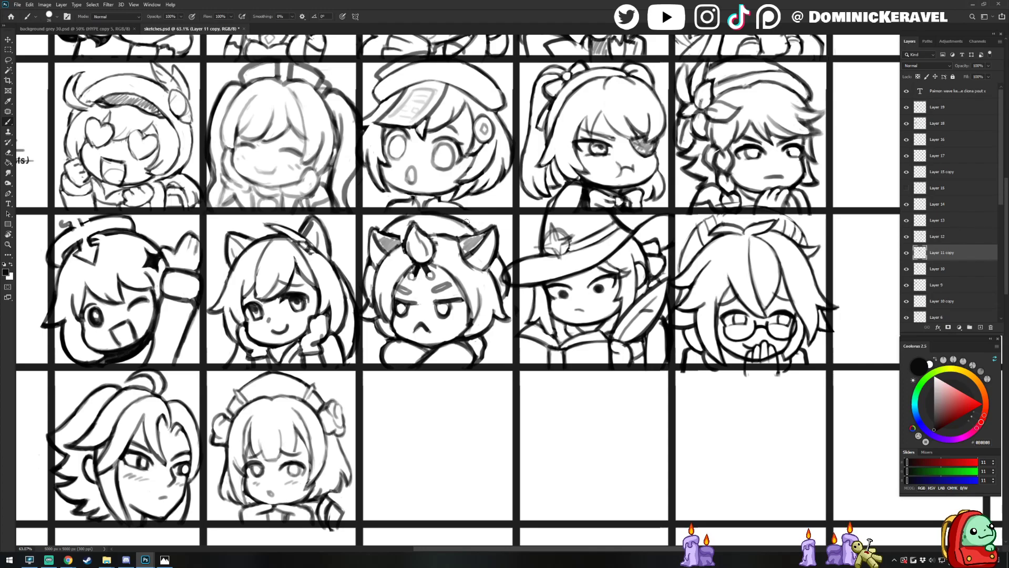
key("e")
key("b")
key("e")
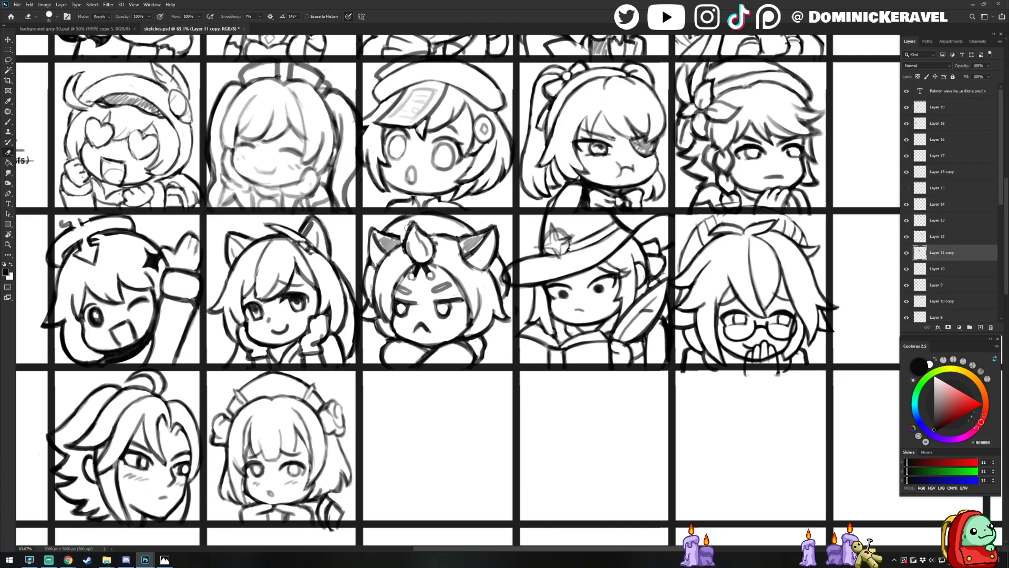
key("b")
key("e")
key("b")
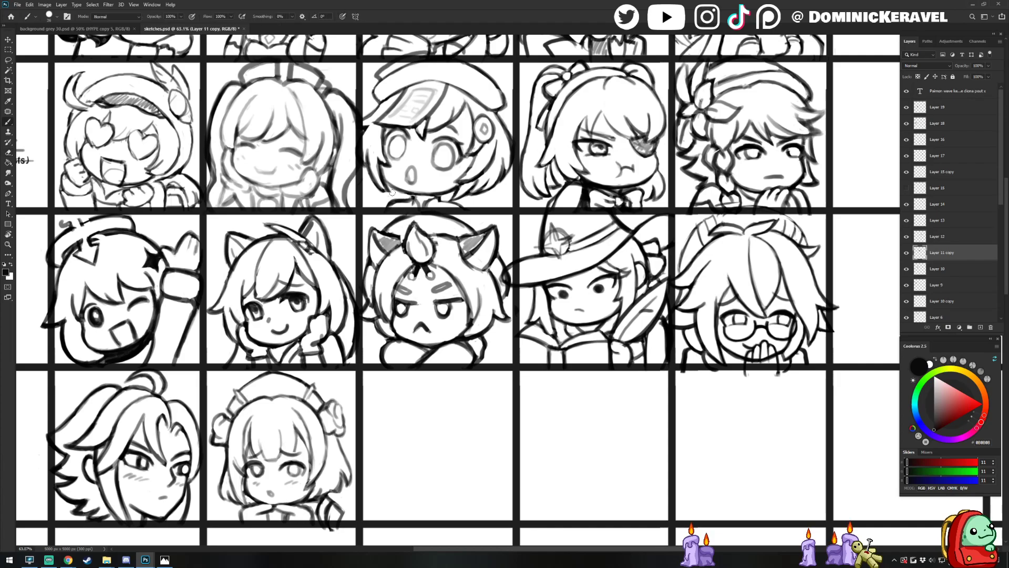
Erase and redraw the flame-shaped tuft between Diona's ears with the brush
key("e")
left_click_drag(416, 220, 416, 261)
key("b")
key("e")
key("b")
key("e")
key("b")
key("e")
key("b")
key("e")
key("b")
key("e")
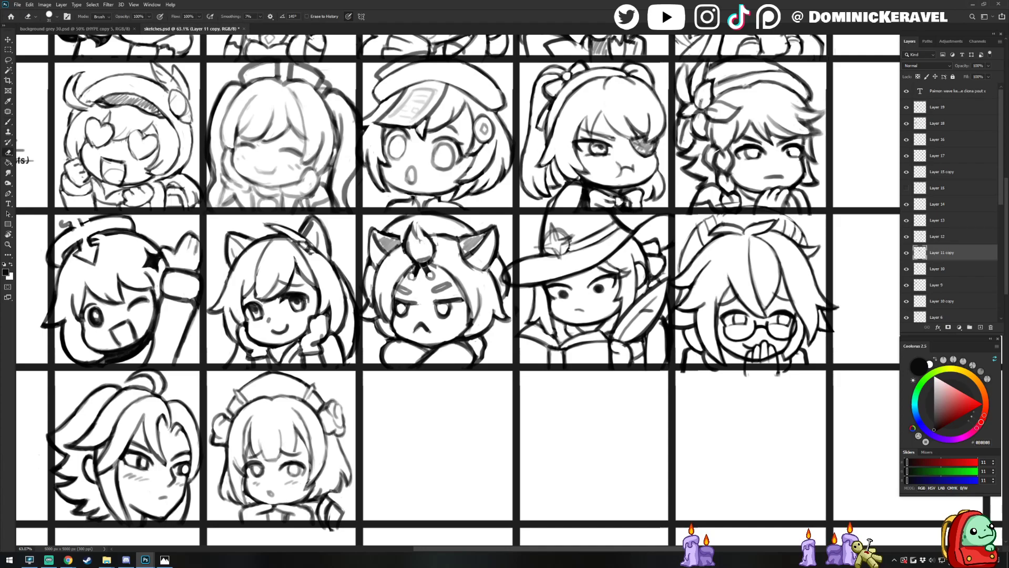
key("b")
key("e")
key("b")
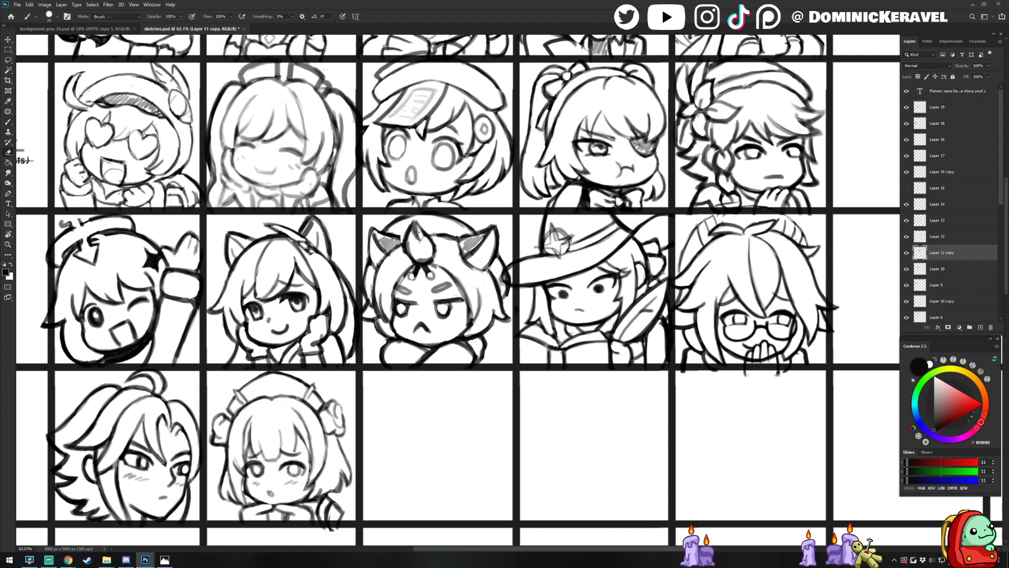
key("e")
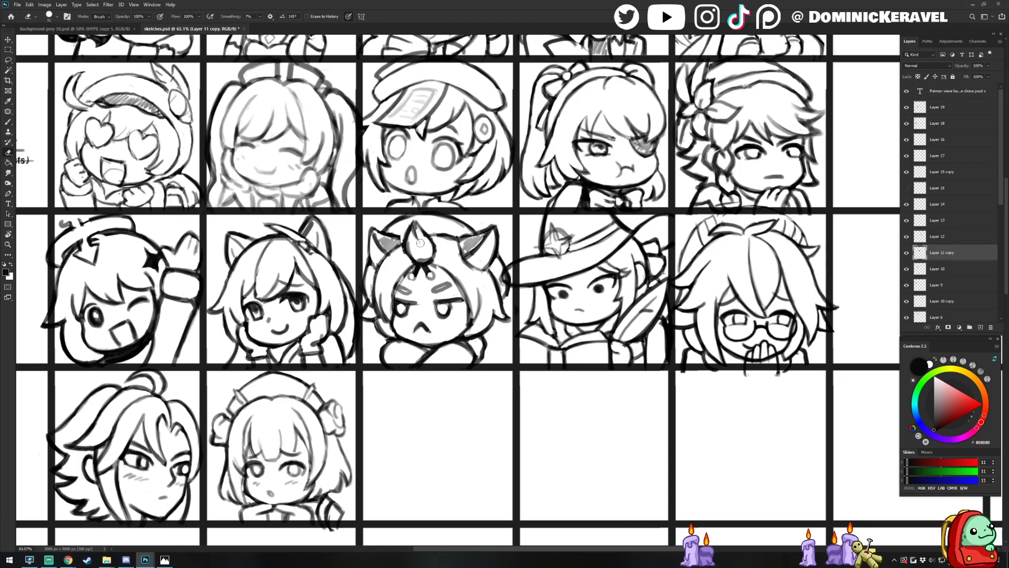
key("b")
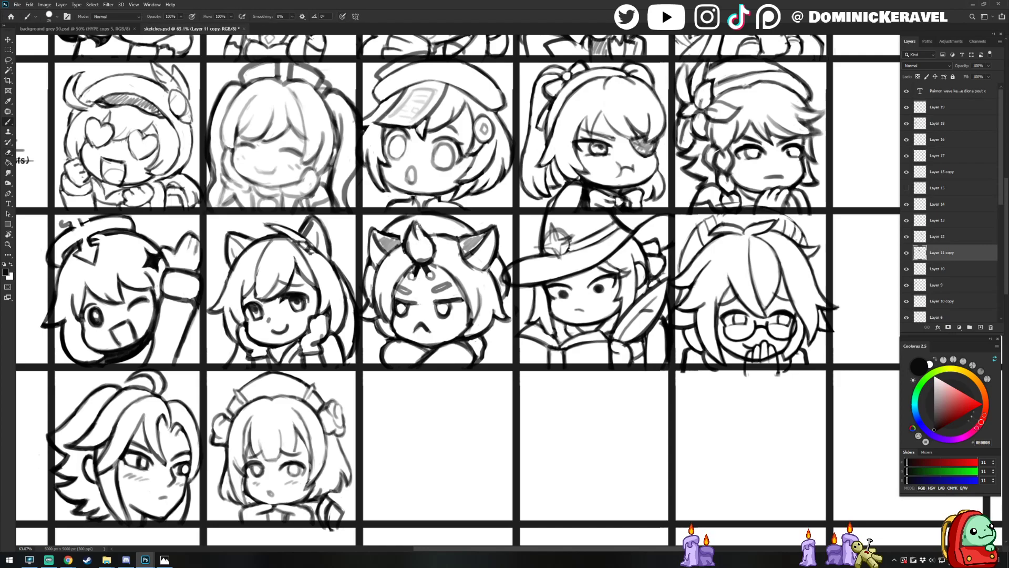
Refine the curved line across the top of Diona's head, around the central tuft
key("v")
left_click_drag(442, 228, 470, 217)
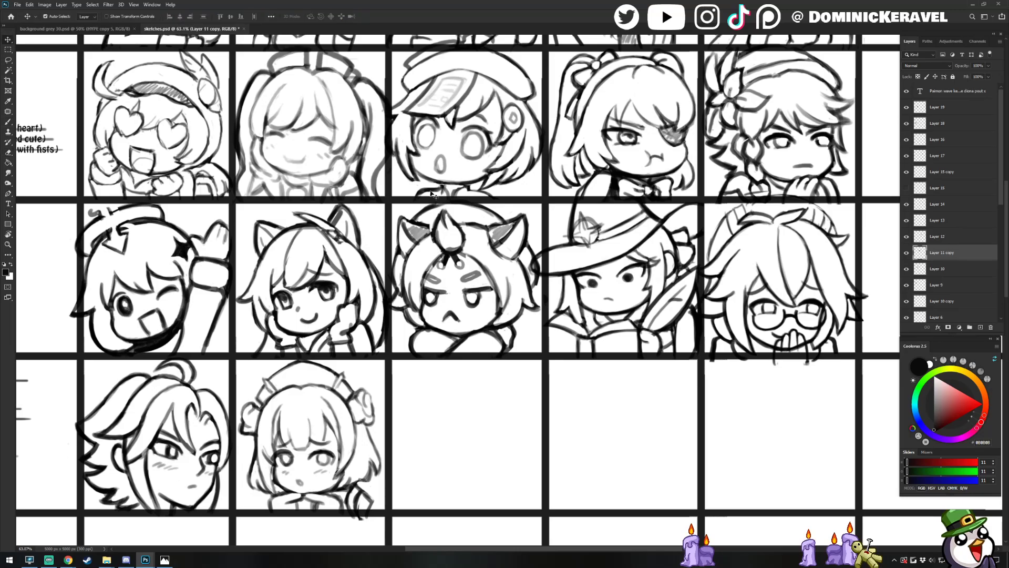
key("e")
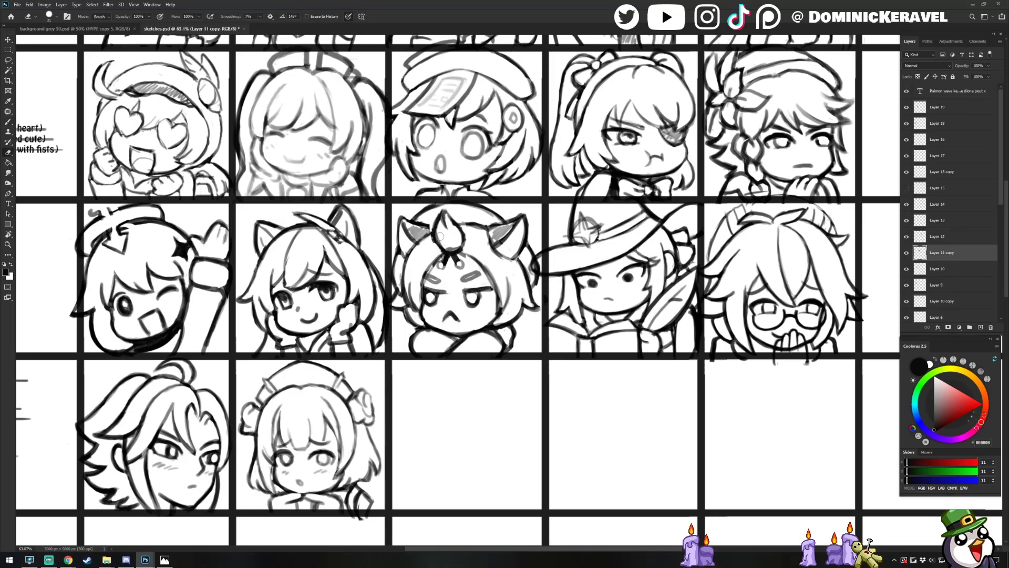
key("b")
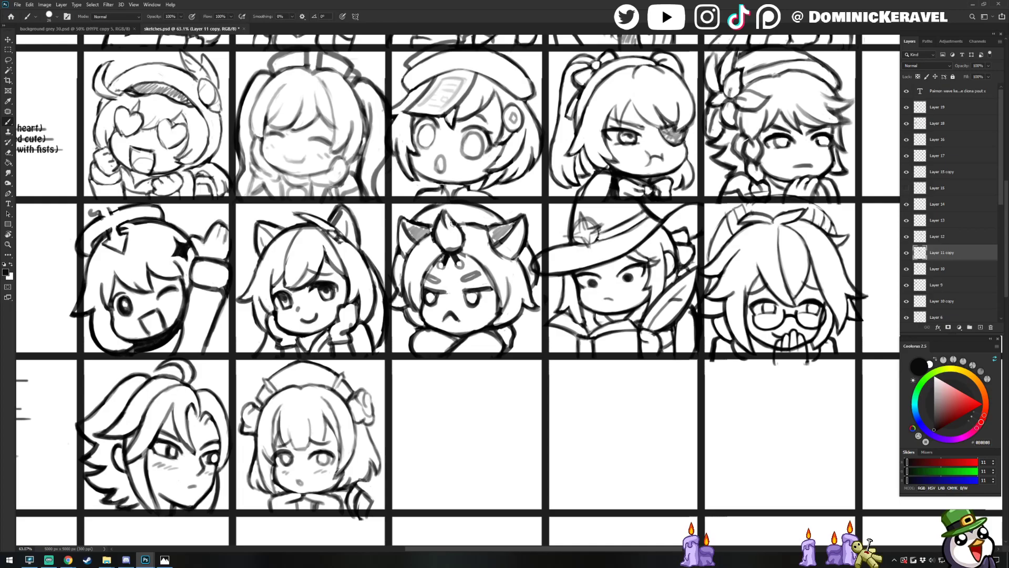
key("e")
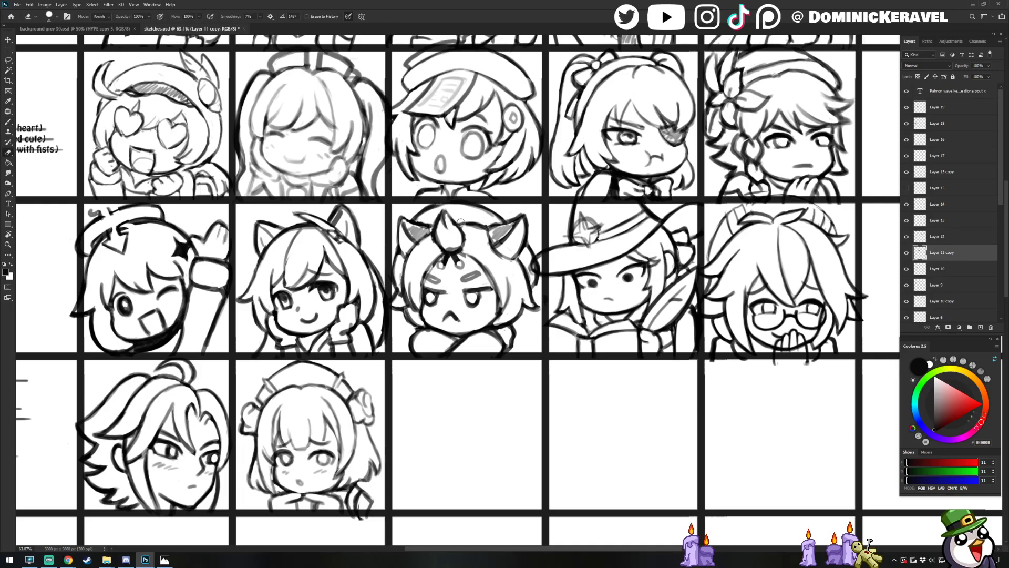
key("b")
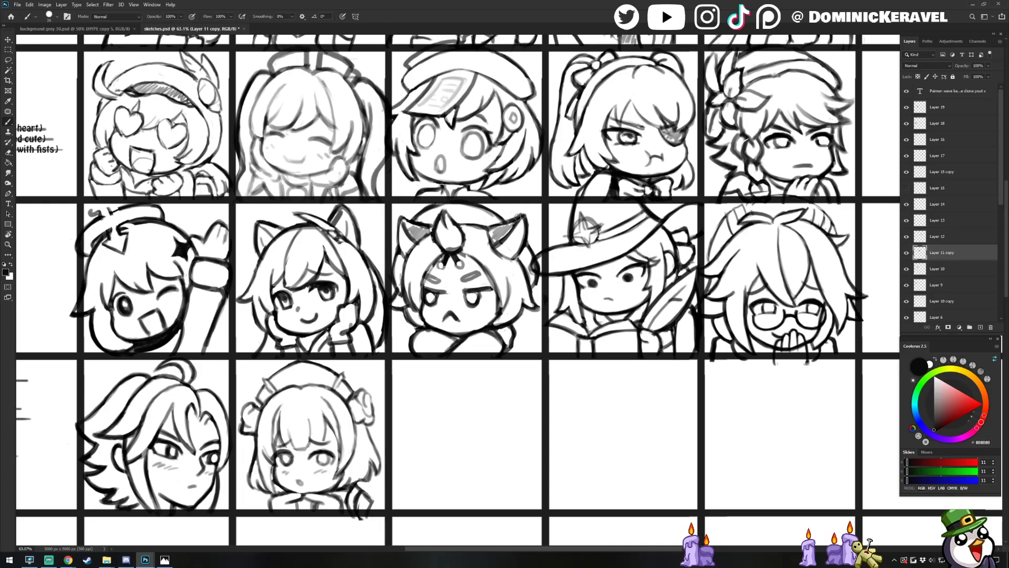
key("e")
key("b")
left_click_drag(421, 216, 442, 207)
key("e")
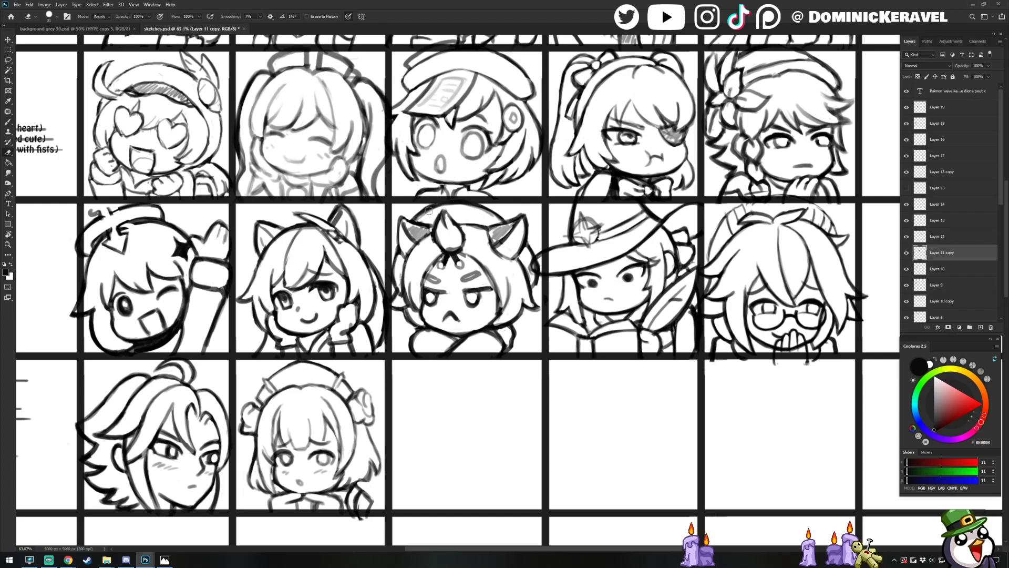
Tidy the hair outline on the left side of the Diona sketch with brush and eraser strokes
key("b")
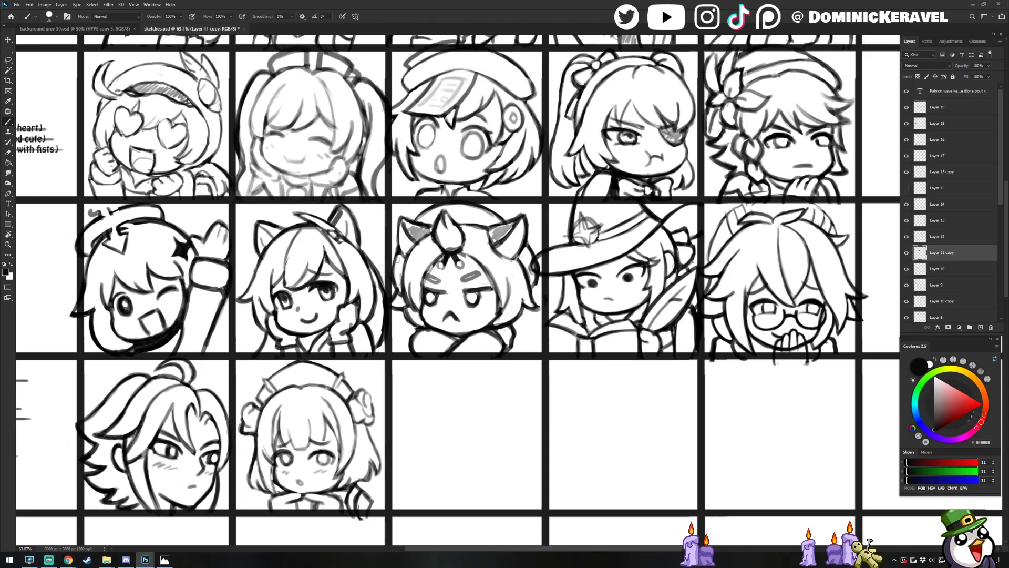
key("e")
key("b")
key("e")
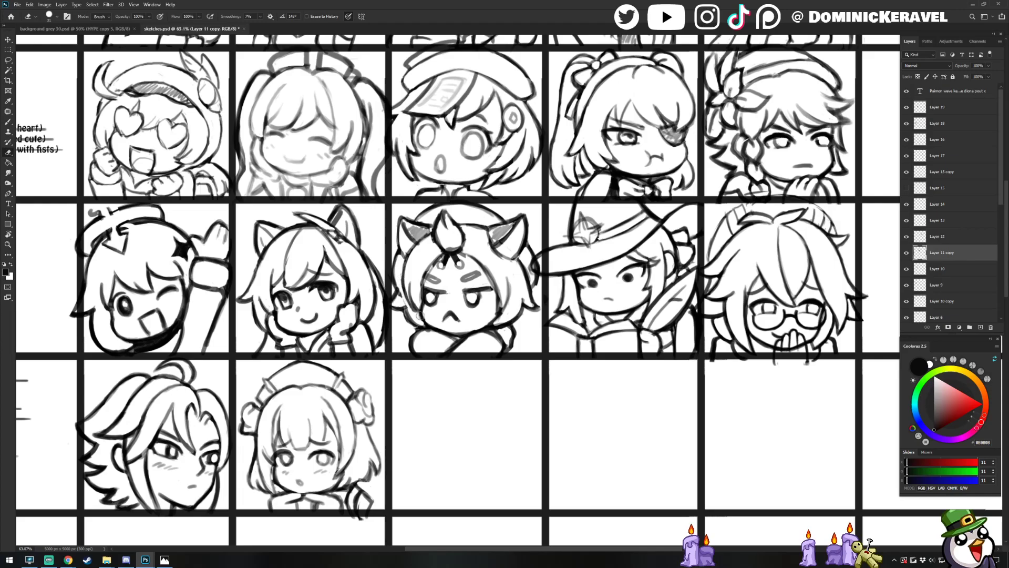
key("b")
key("e")
key("b")
key("e")
key("b")
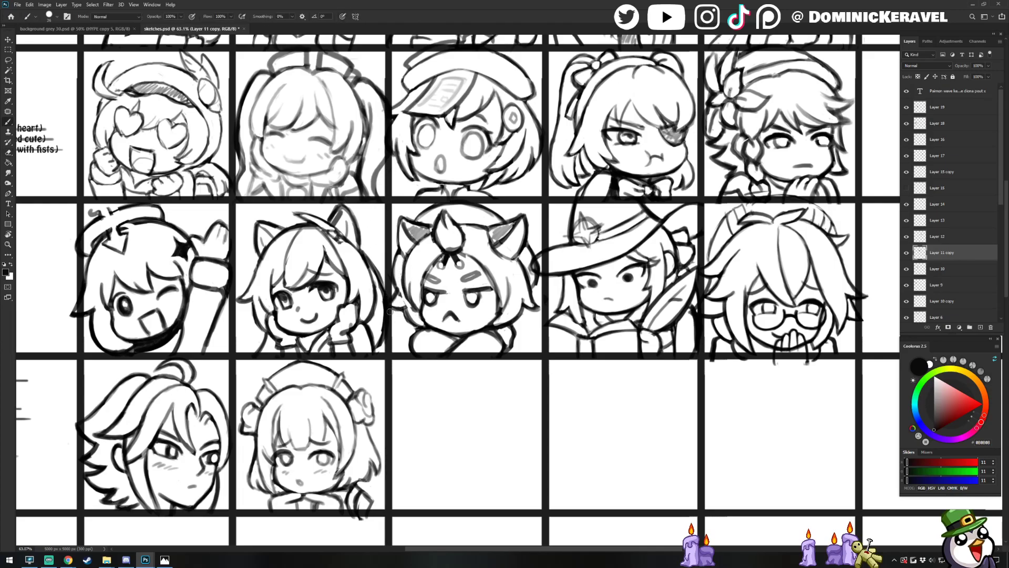
key("e")
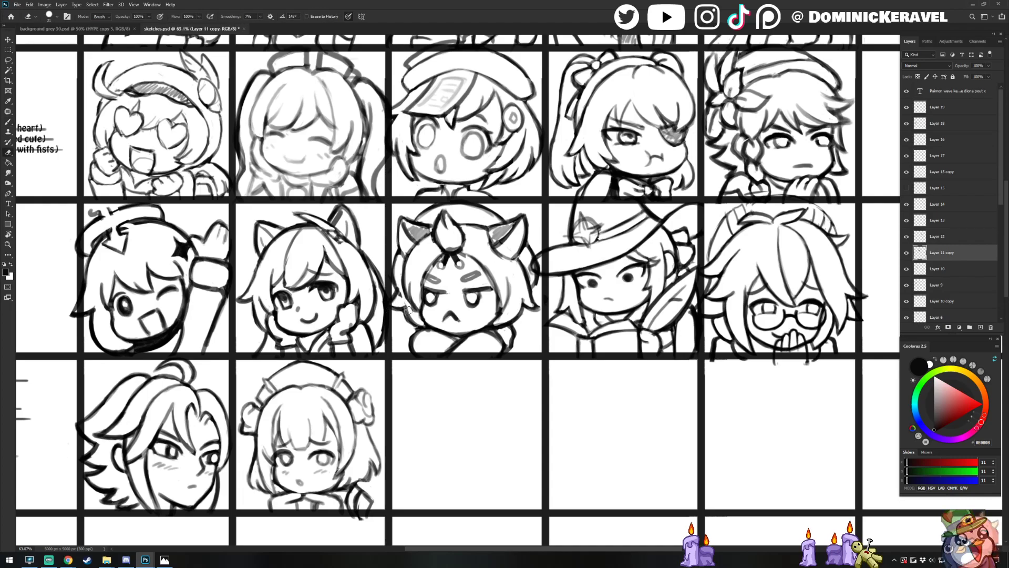
key("b")
key("e")
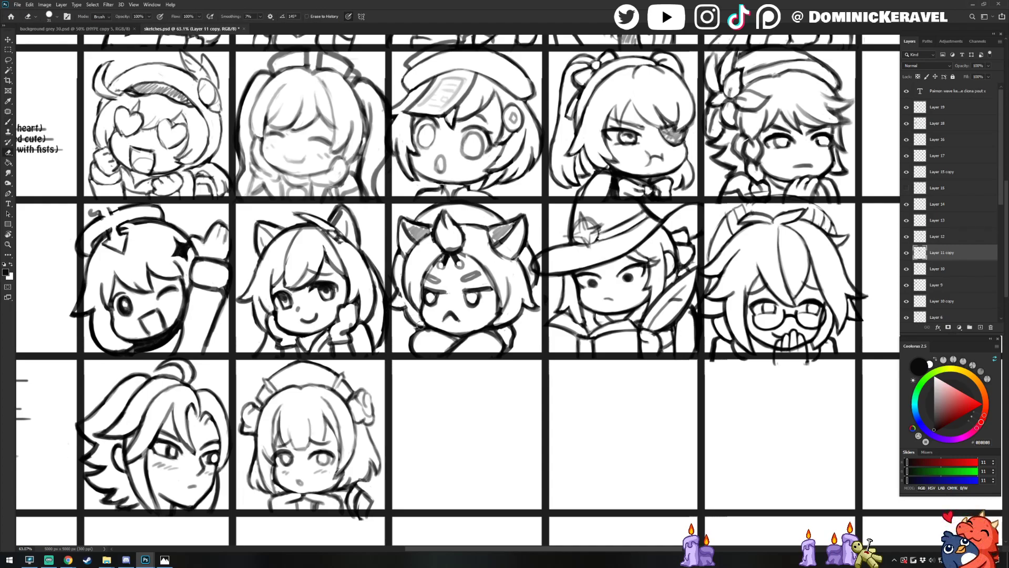
key("b")
key("e")
key("b")
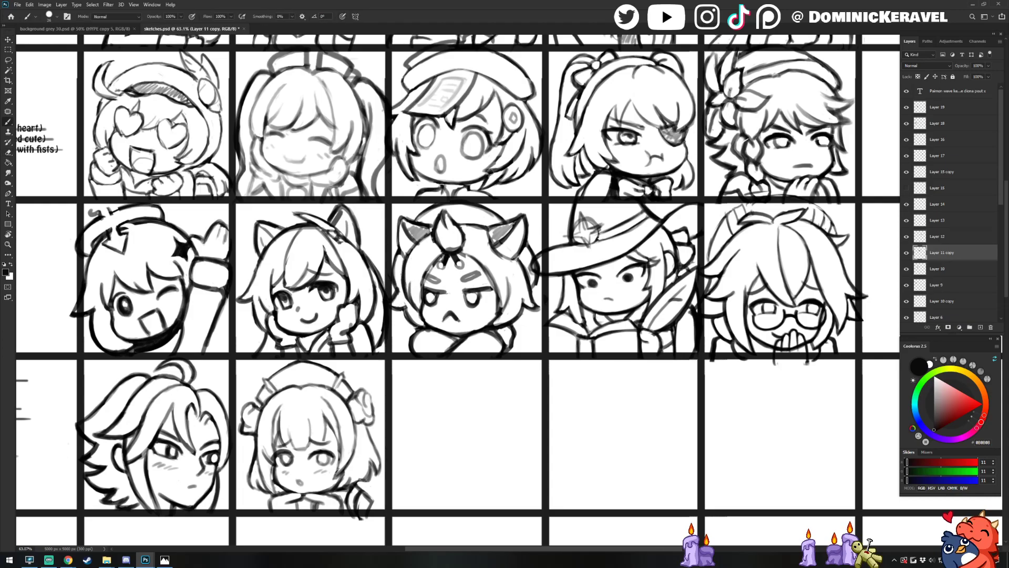
Refine the hair outline beside the right cheek of the Diona sketch with alternating eraser and brush strokes
key("e")
key("b")
key("e")
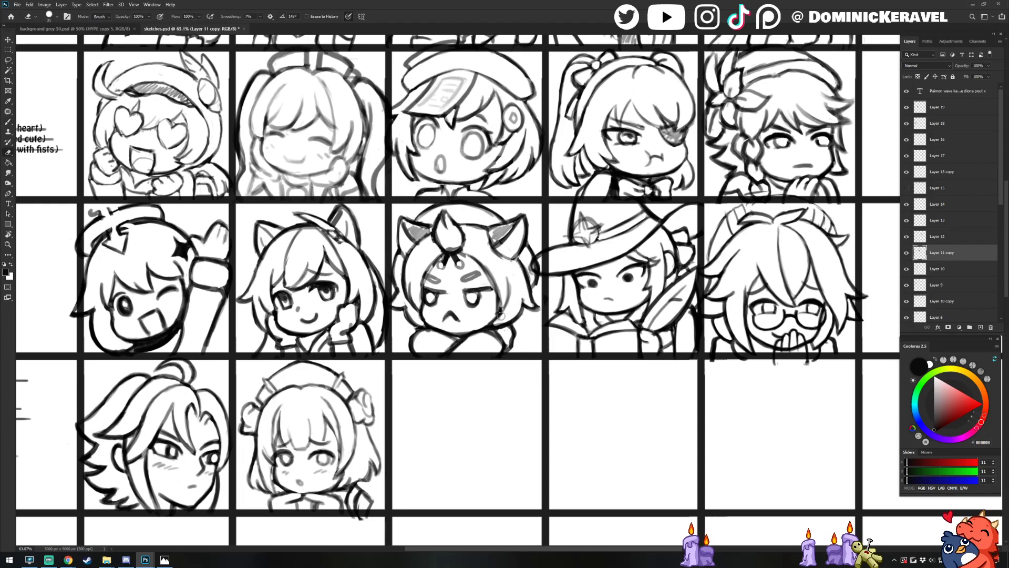
key("b")
key("e")
key("b")
key("e")
key("b")
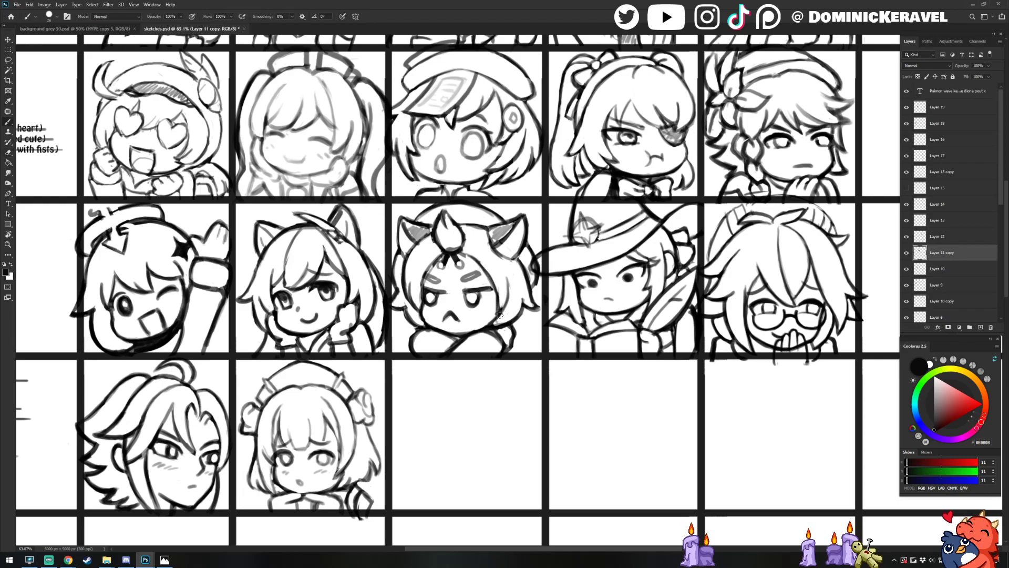
key("e")
key("b")
key("e")
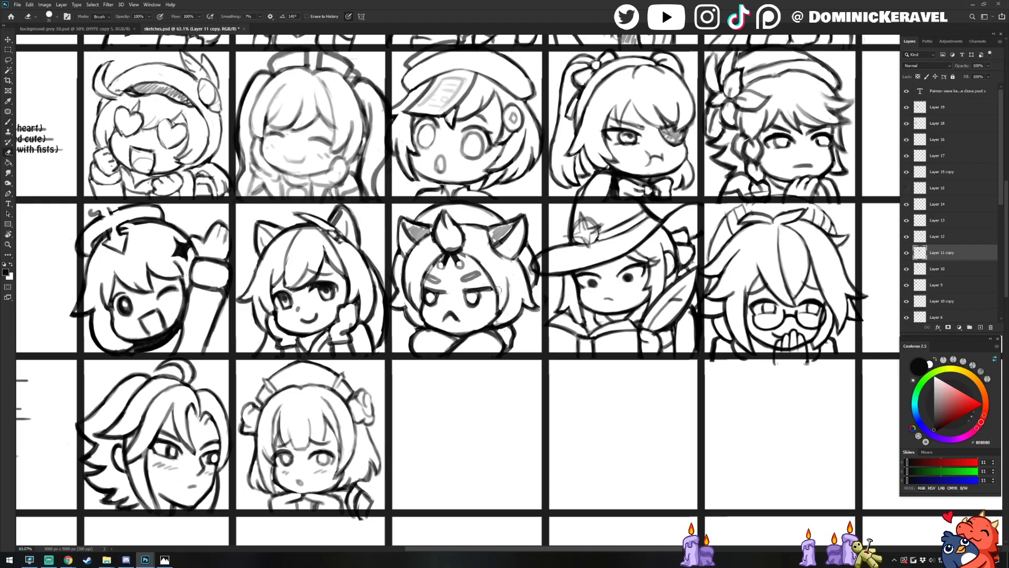
key("b")
key("e")
key("v")
key("b")
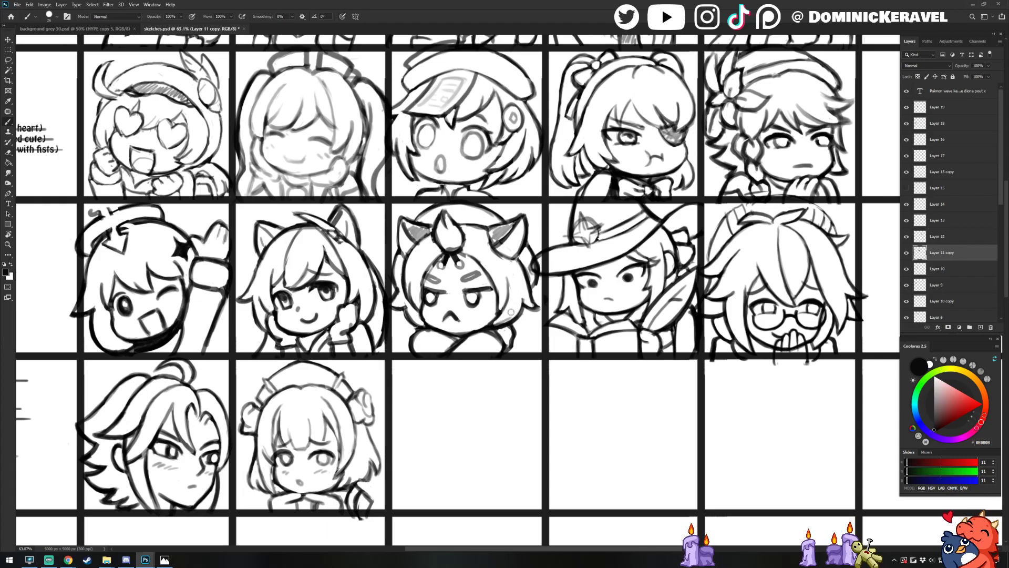
key("v")
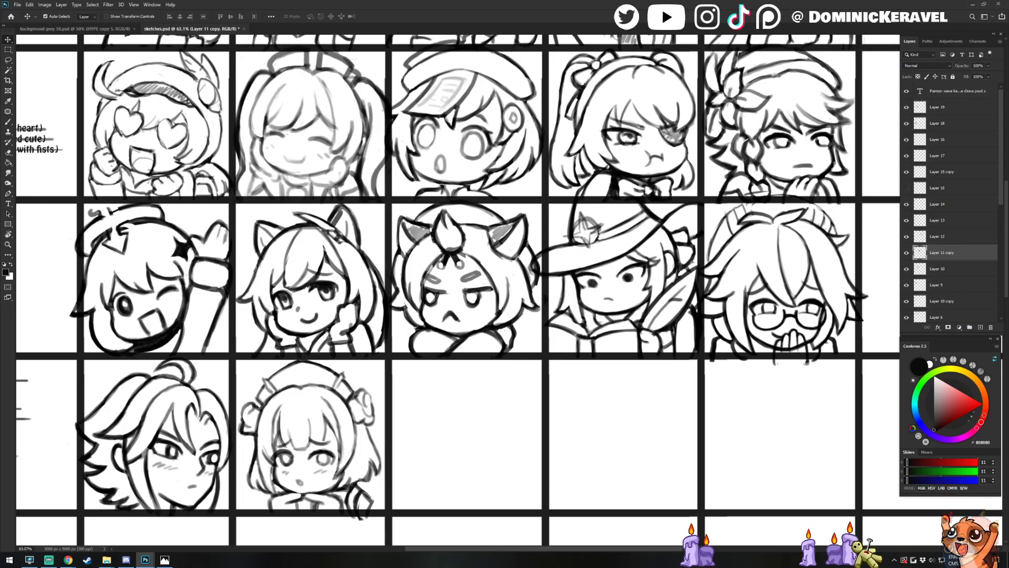
Touch up the hair lines along the left side of Diona's face with the eraser and brush
key("alt+Tab")
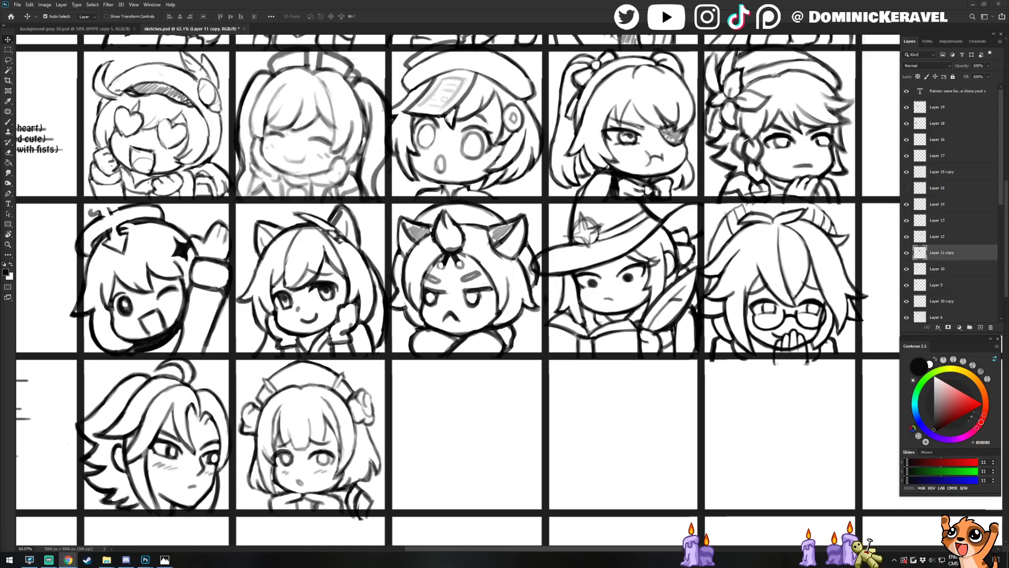
left_click(530, 4)
left_click_drag(657, 260, 415, 280)
mouse_move(211, 279)
left_mouse_down()
mouse_move(477, 243)
mouse_move(442, 272)
left_mouse_up()
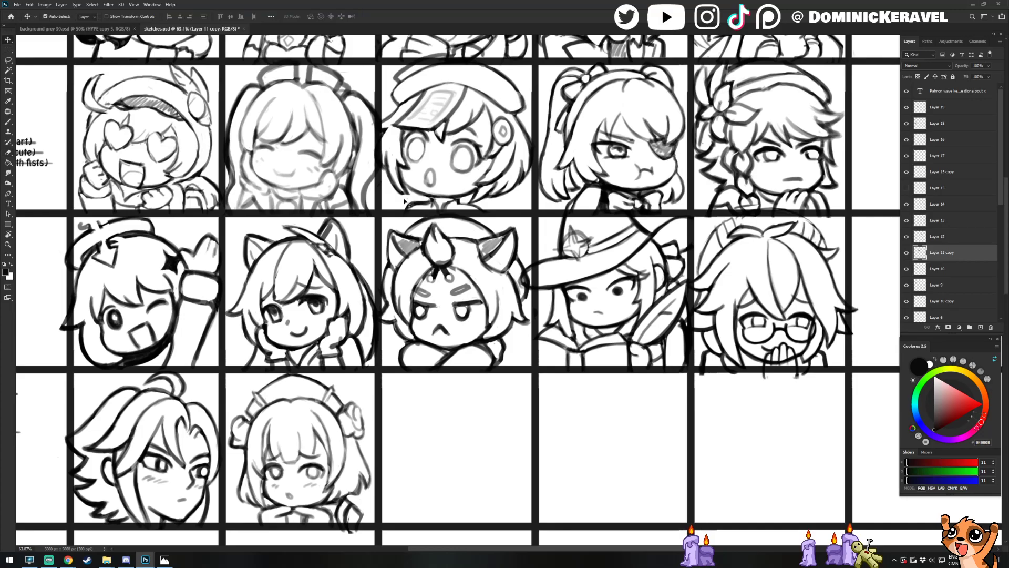
key("b")
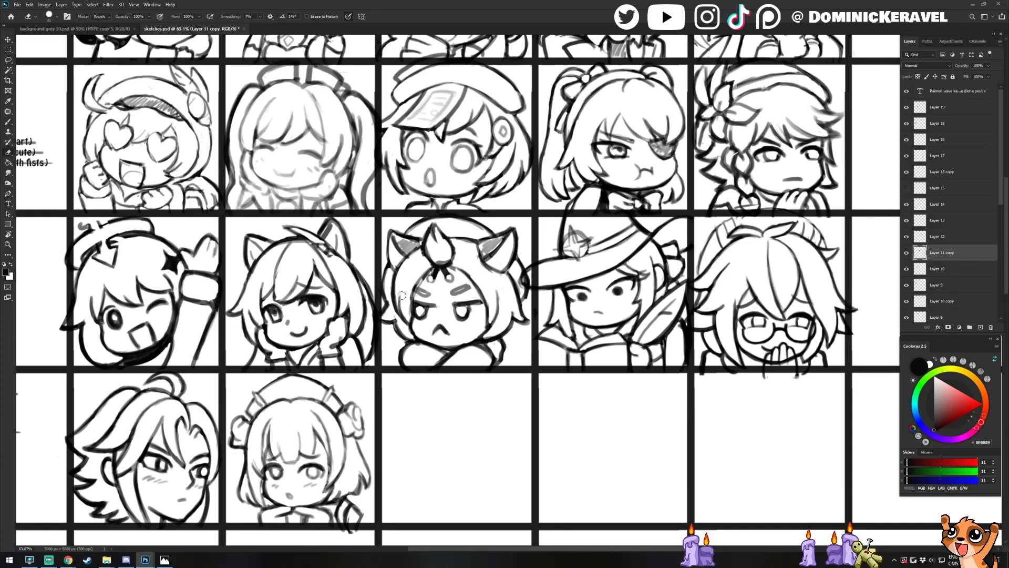
key("e")
key("b")
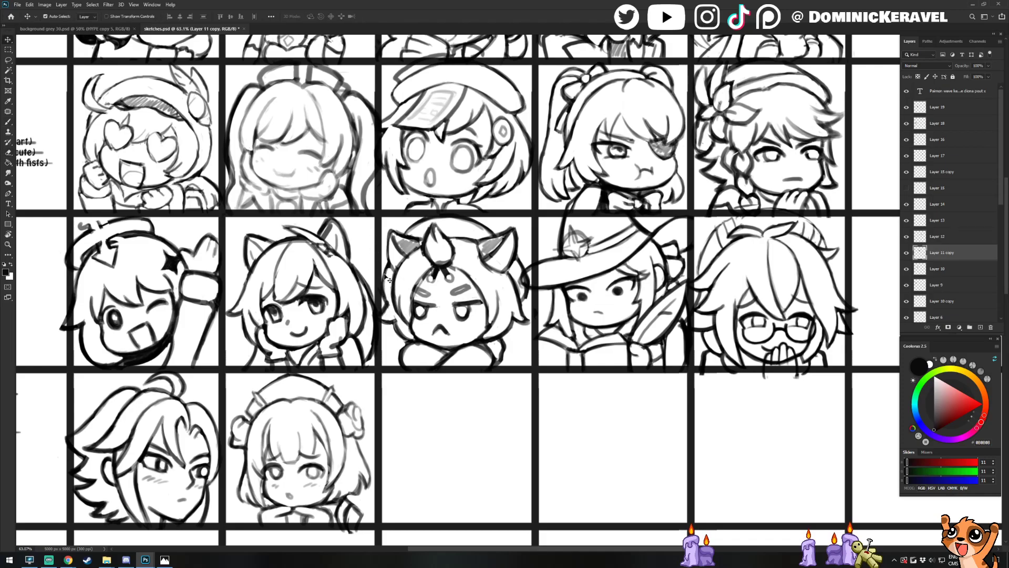
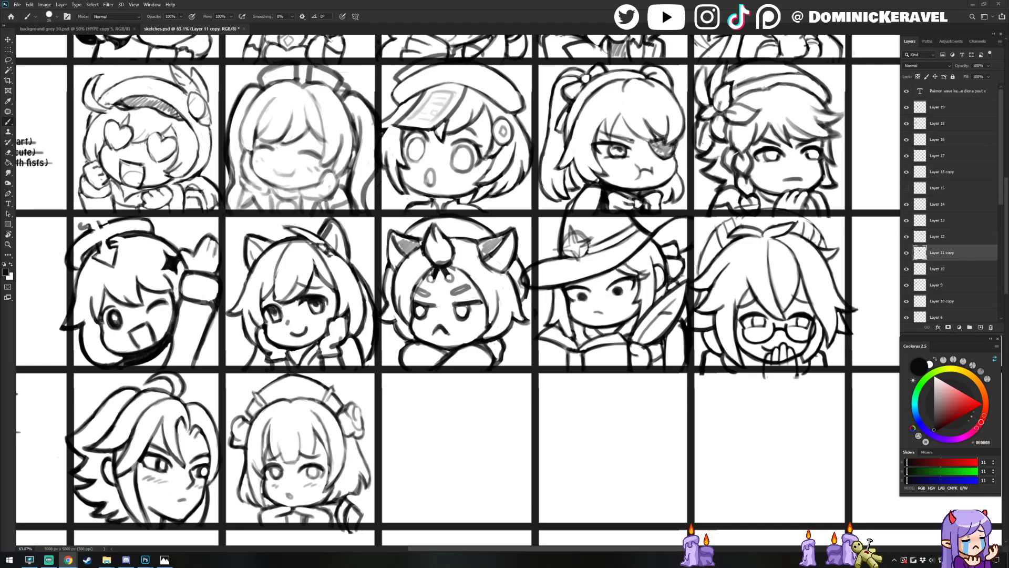
Erase the outline of the flame-shaped tuft between Diona's ears and redraw it as a curled tuft of hair
key("v")
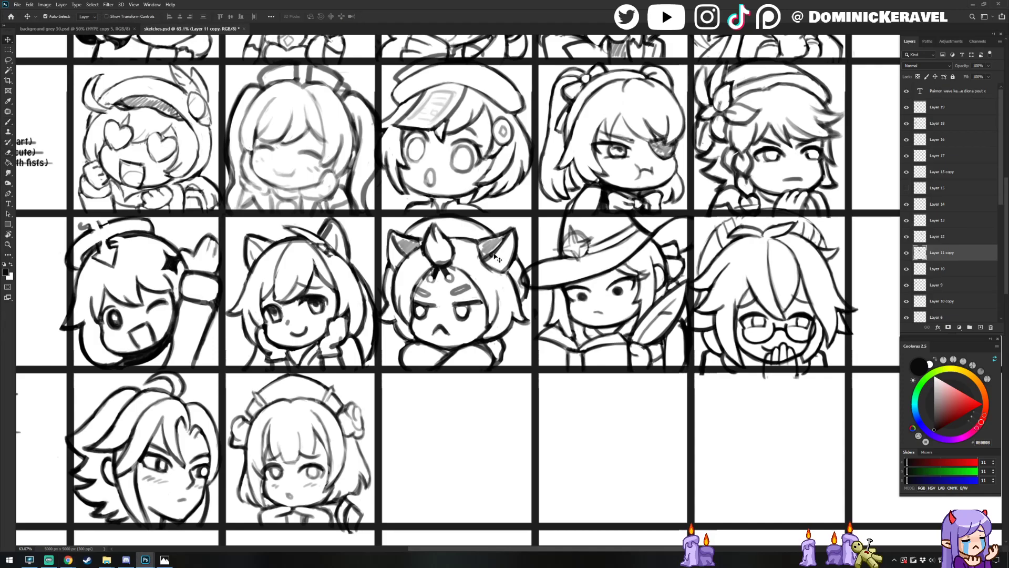
left_click_drag(440, 249, 499, 249)
key("e")
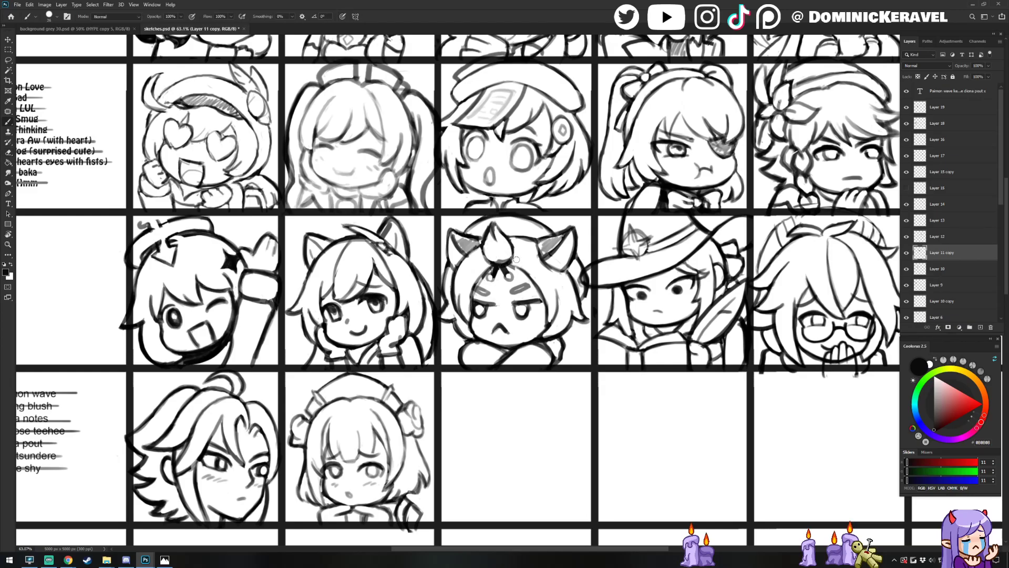
key("b")
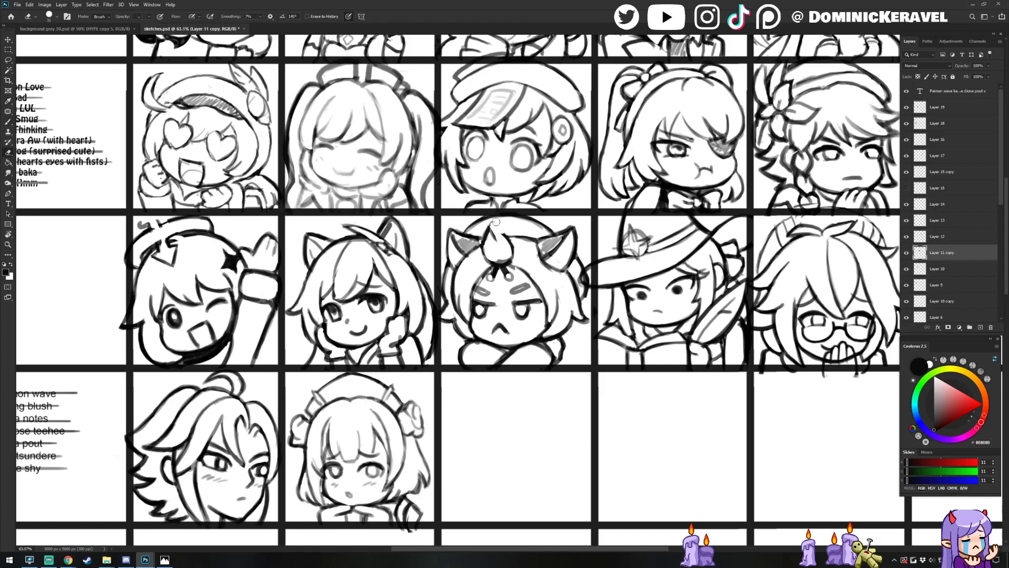
mouse_move(487, 226)
left_mouse_down()
mouse_move(510, 243)
mouse_move(483, 247)
left_mouse_up()
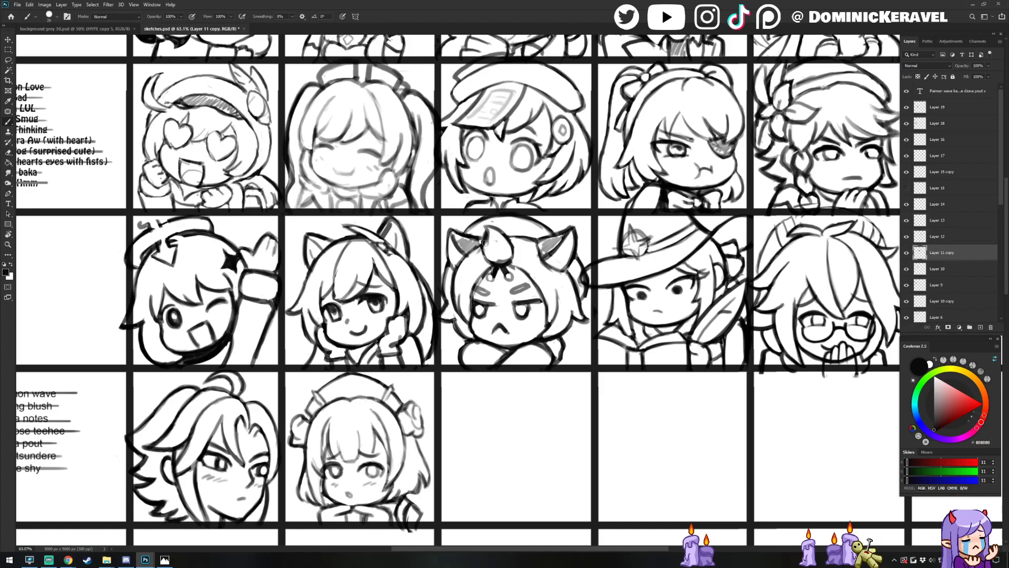
left_click(493, 245)
left_click(496, 251)
key("e")
key("b")
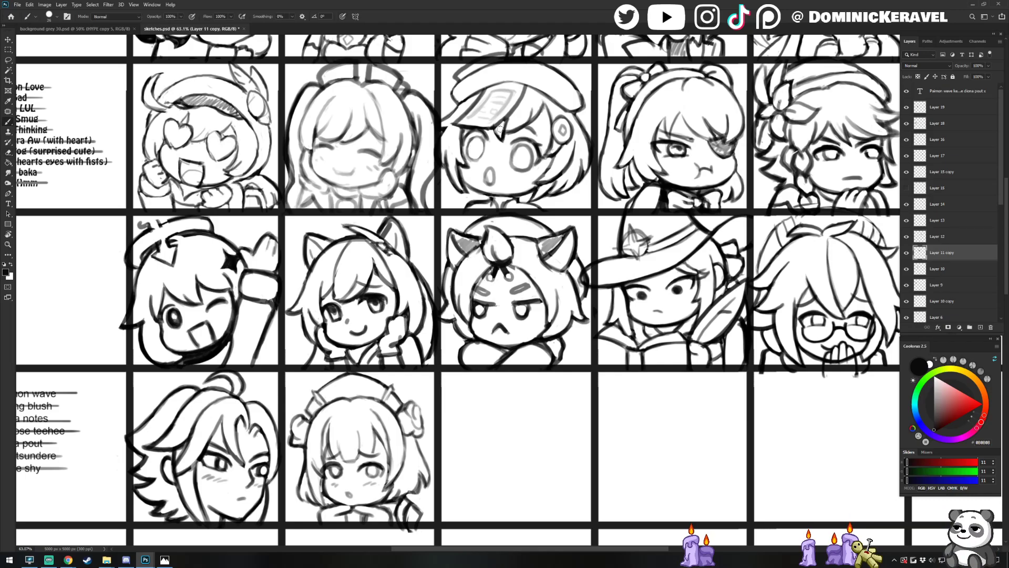
Save the changes to sketches.psd
key("alt+Tab")
left_click(578, 4)
key("e")
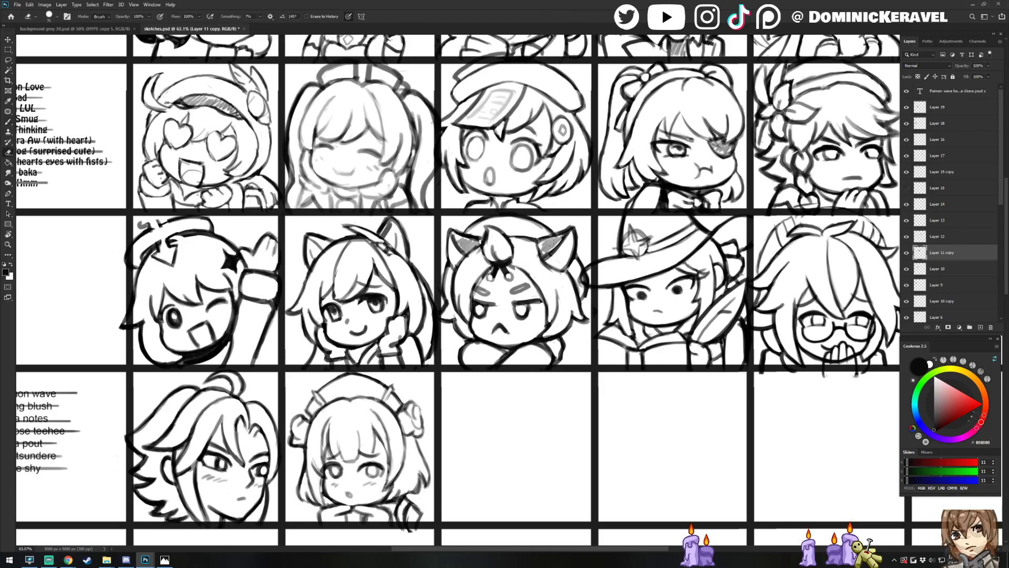
key("v")
key("ctrl+s")
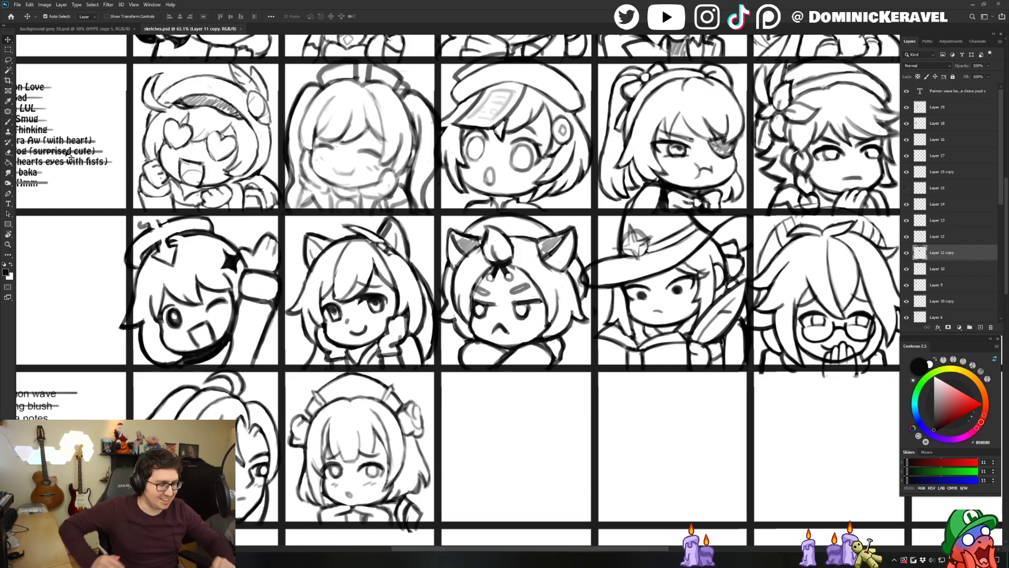
key("alt+F9")
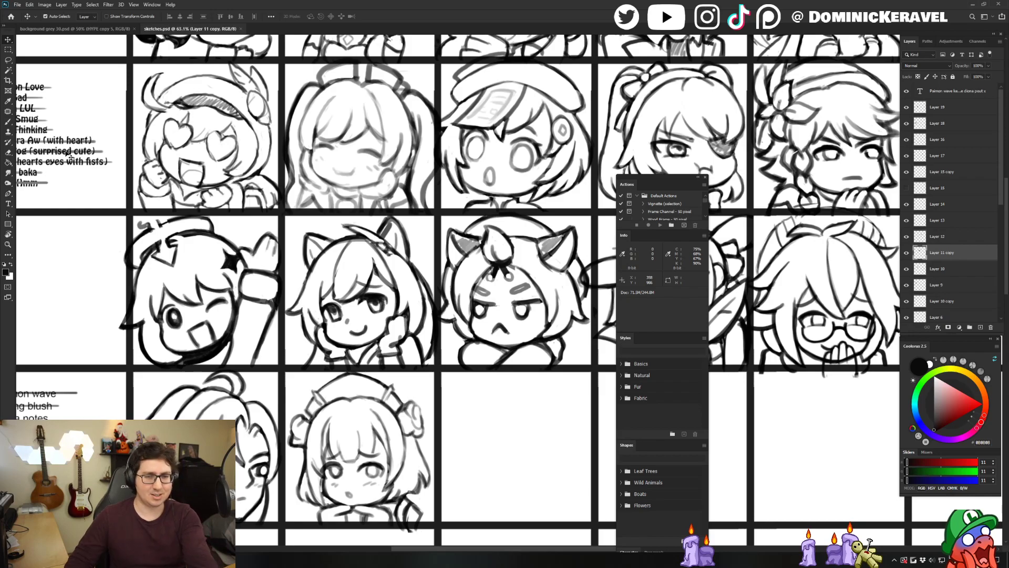
left_click(706, 177)
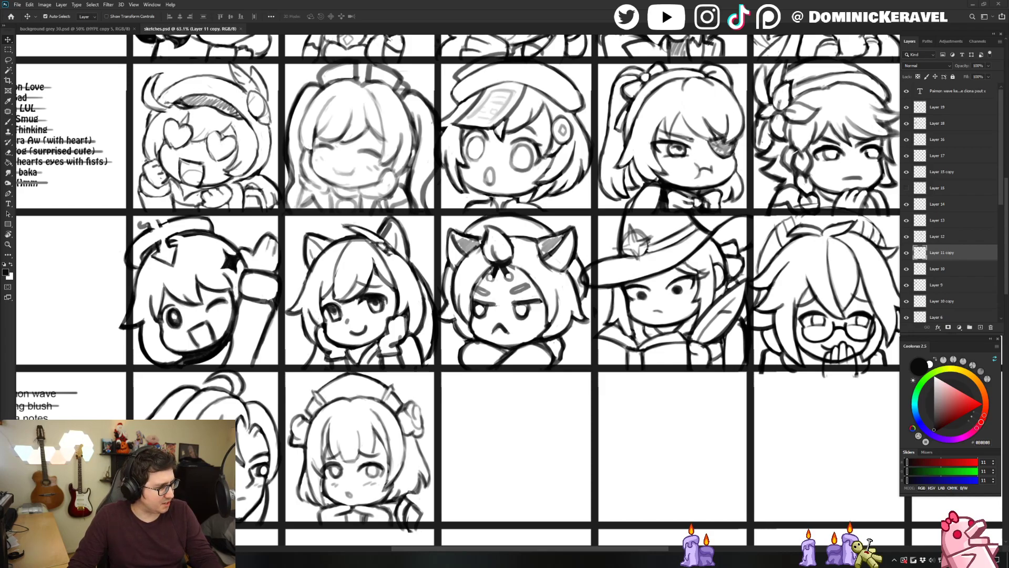
Switch to the browser showing the gaming YouTube channel and open its full My Gaming VODS playlist
left_click_drag(629, 154, 583, 2)
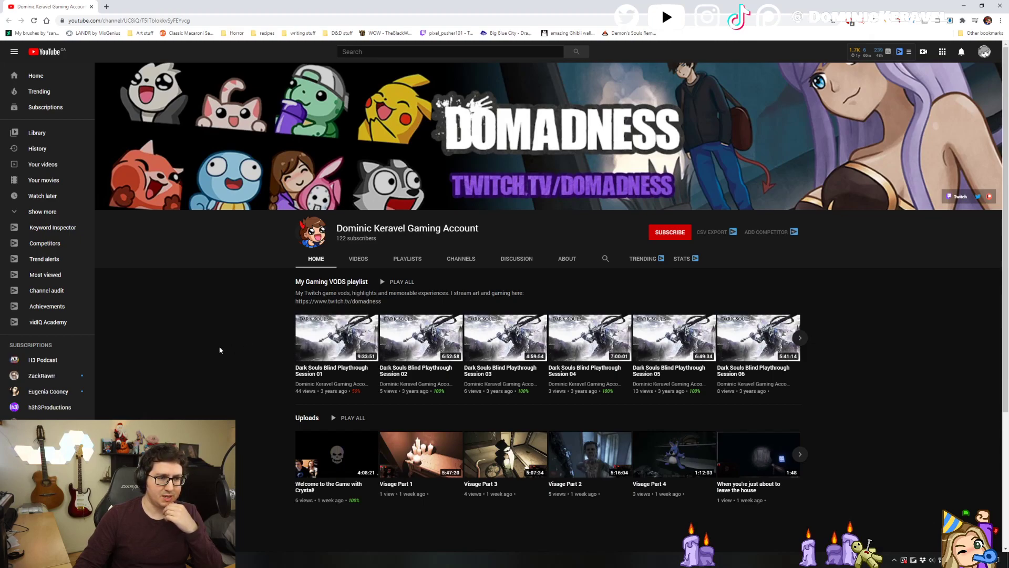
right_click(200, 340)
left_click(172, 330)
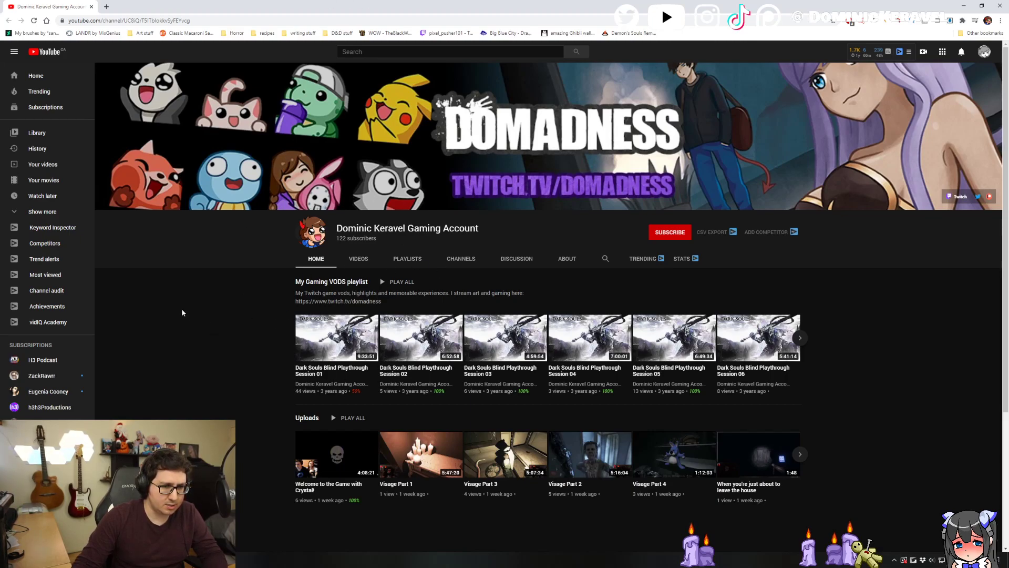
right_click(199, 342)
left_click(198, 341)
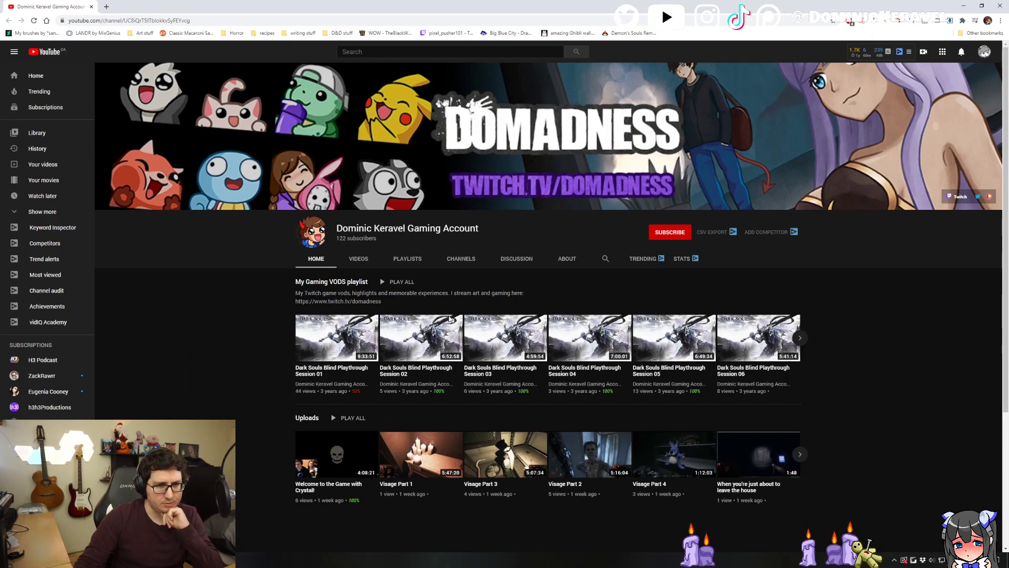
left_click(411, 261)
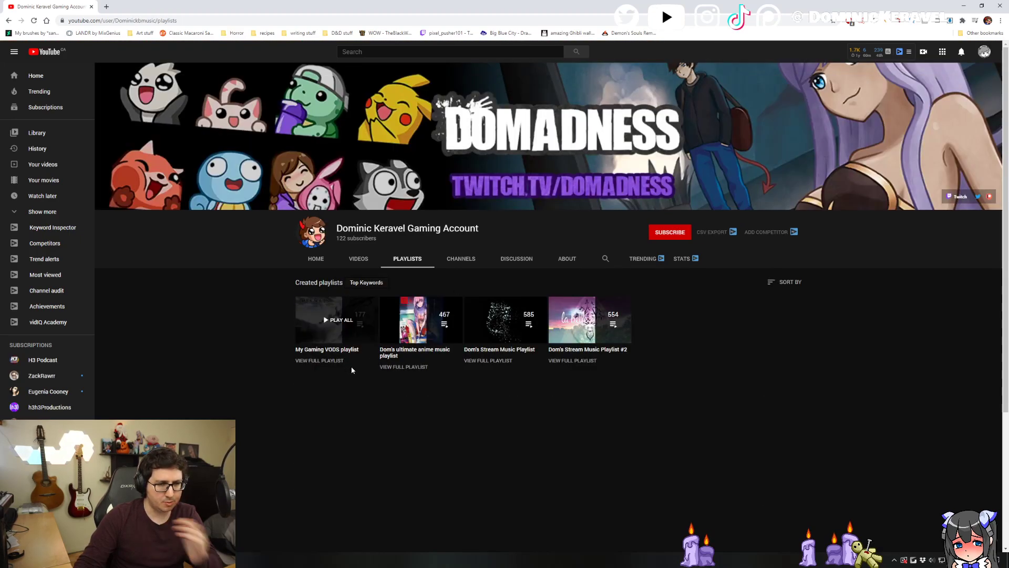
left_click(325, 363)
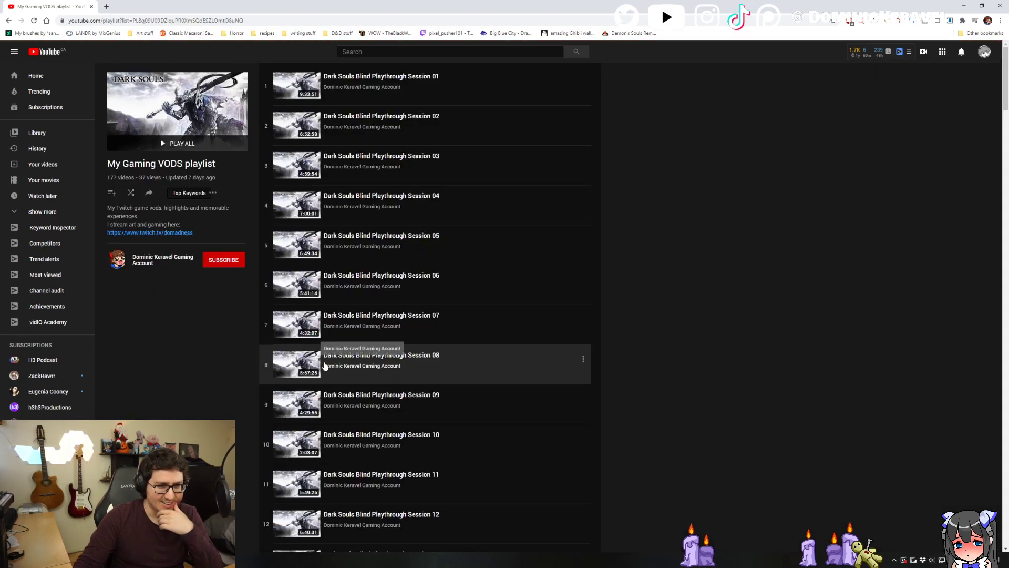
Skim the video titles in the My Gaming VODS playlist and return to the sketch document in Photoshop
scroll(566, 216, "down", 14)
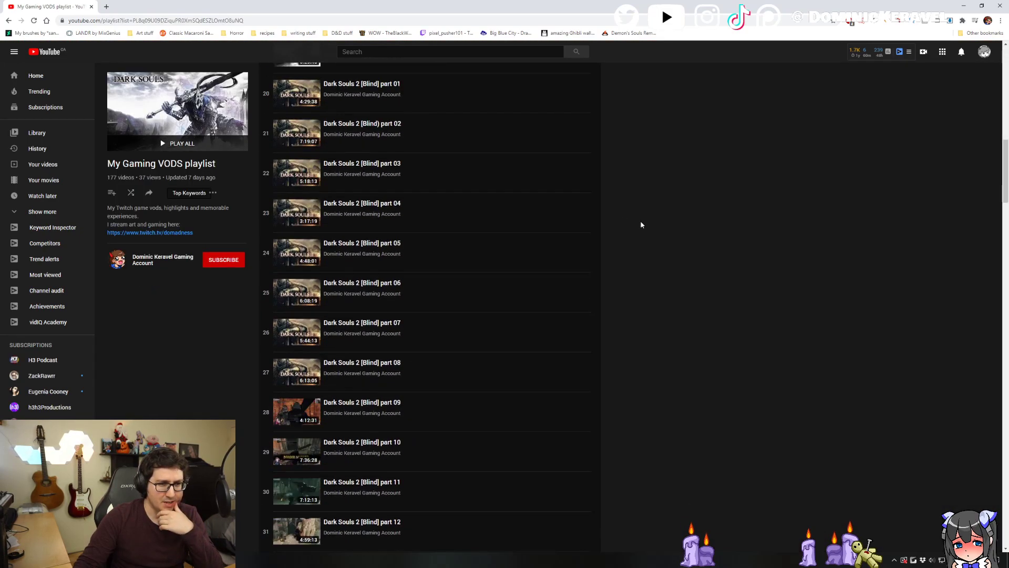
scroll(642, 223, "down", 8)
scroll(657, 236, "up", 11)
scroll(666, 259, "up", 7)
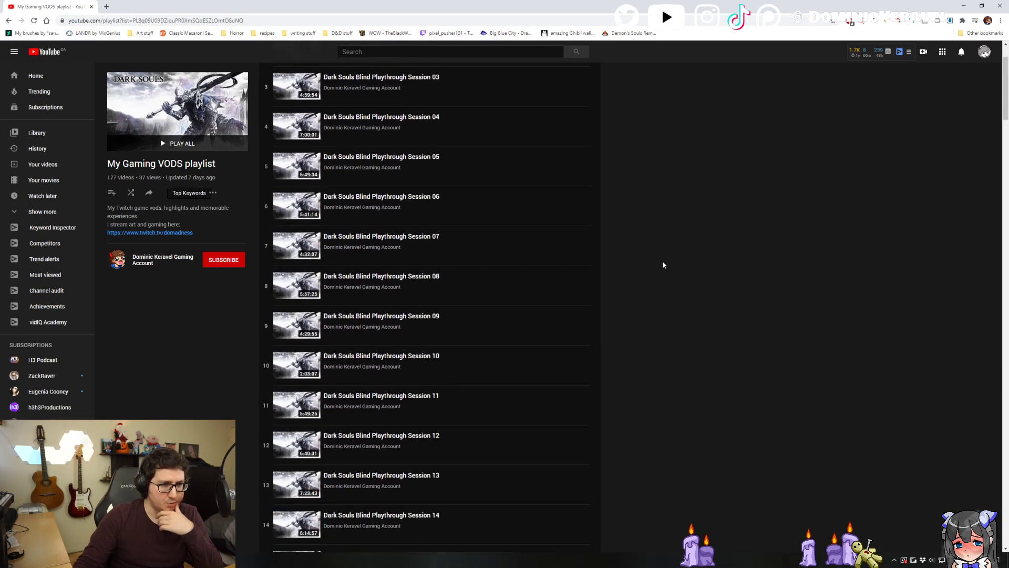
scroll(663, 264, "down", 14)
scroll(661, 267, "down", 20)
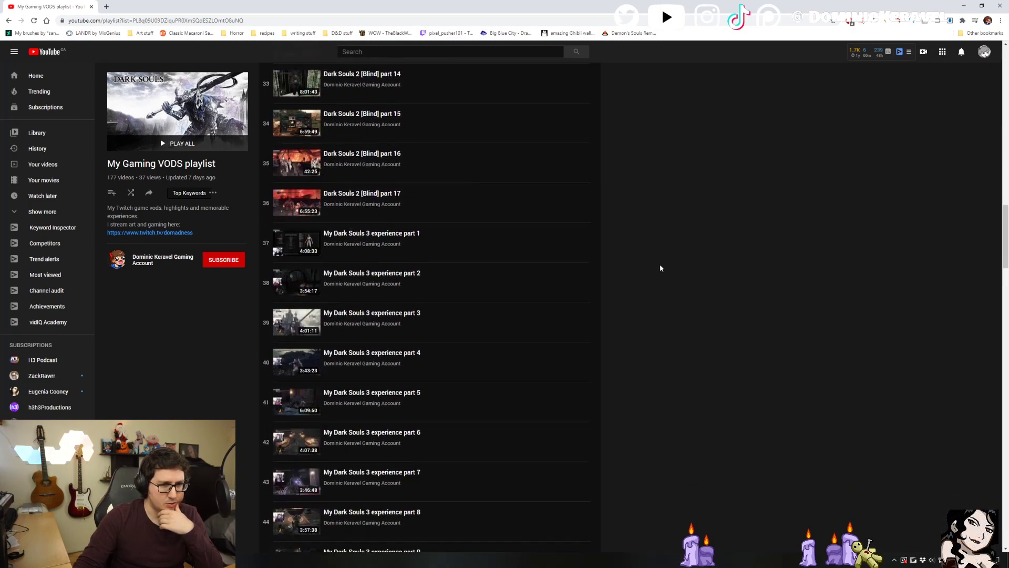
scroll(654, 269, "down", 15)
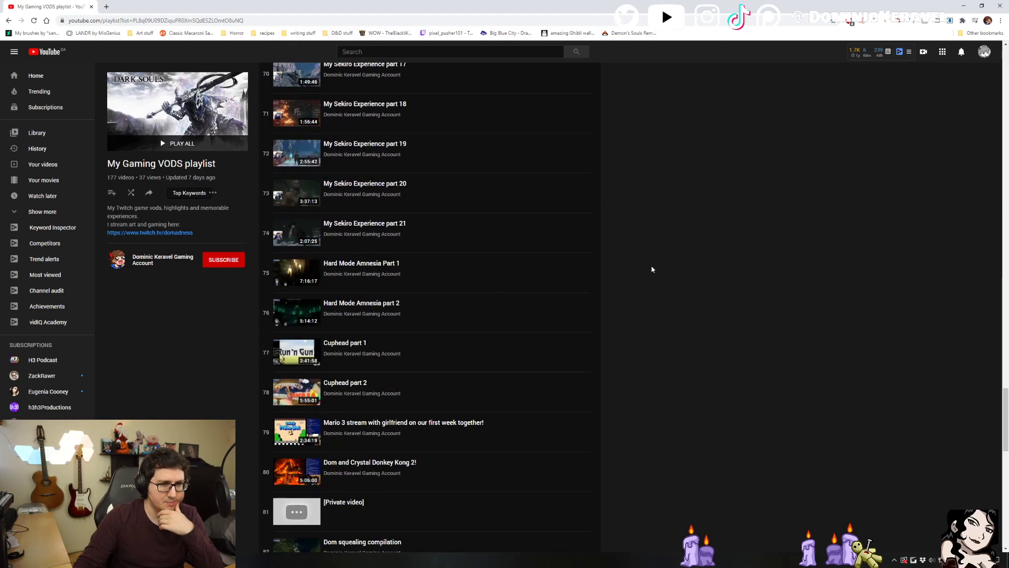
scroll(650, 263, "down", 6)
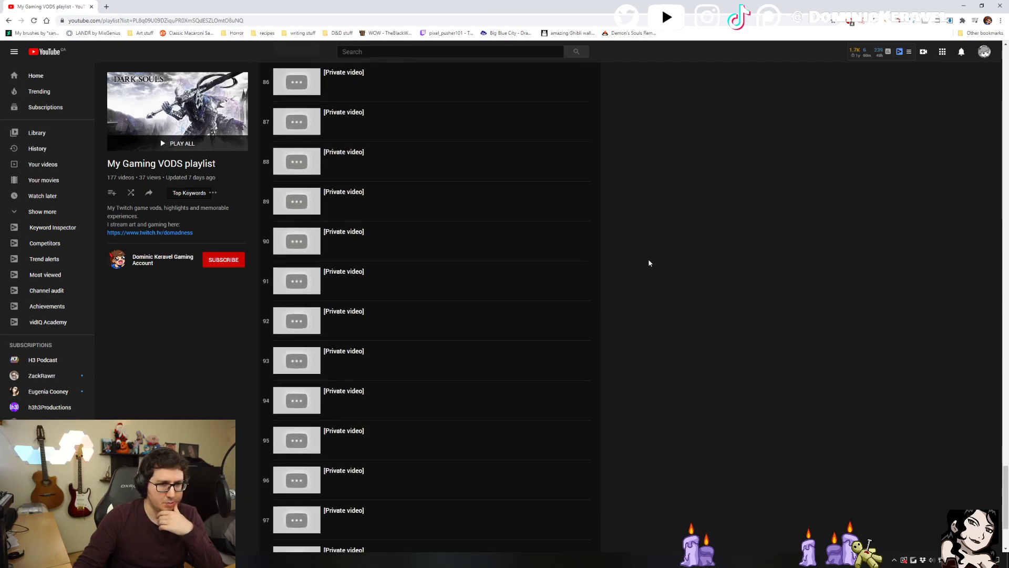
scroll(652, 265, "up", 6)
scroll(655, 267, "up", 10)
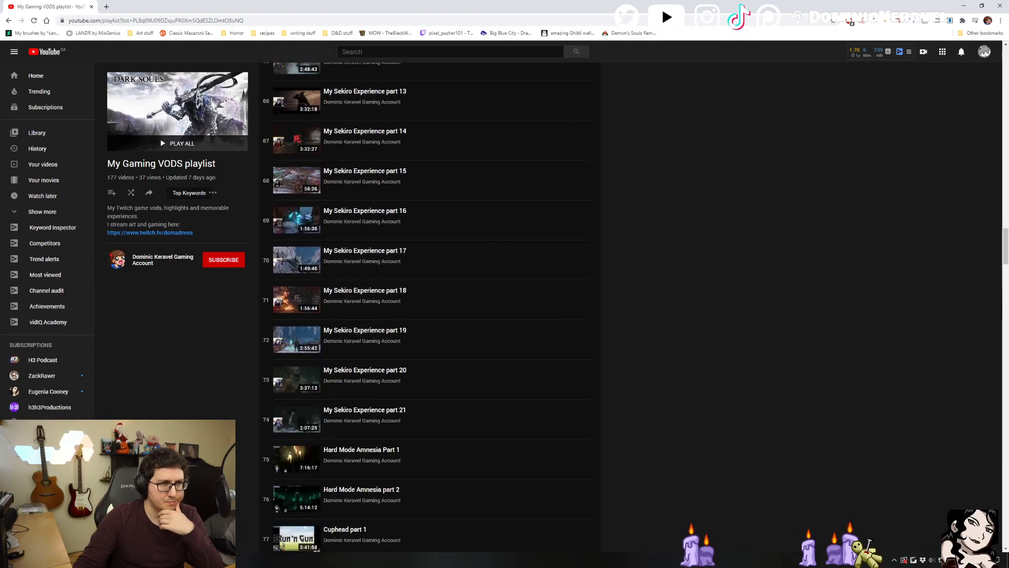
left_click_drag(48, 3, 0, 91)
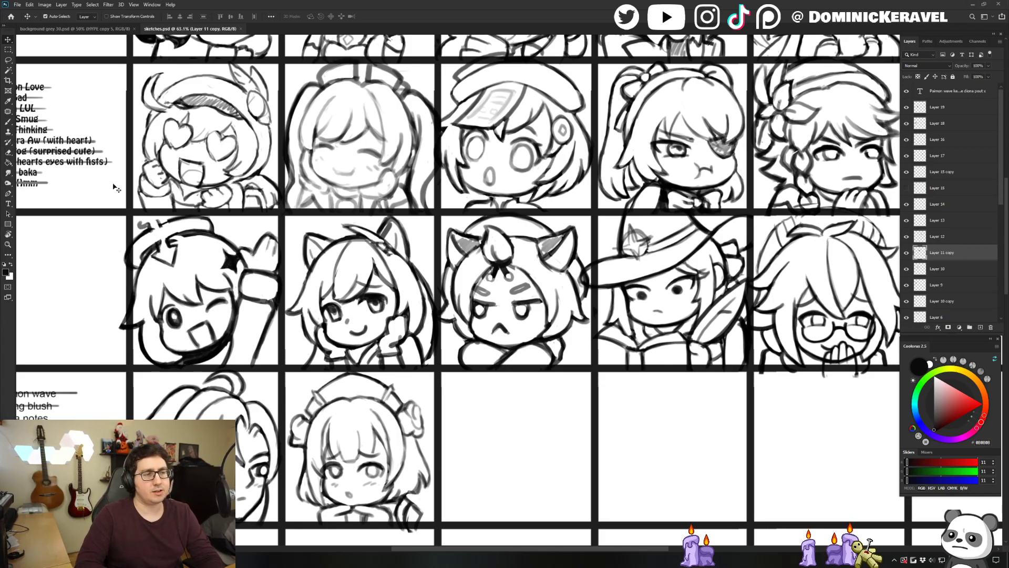
scroll(116, 189, "down", 2)
key("e")
scroll(119, 193, "up", 1)
key("v")
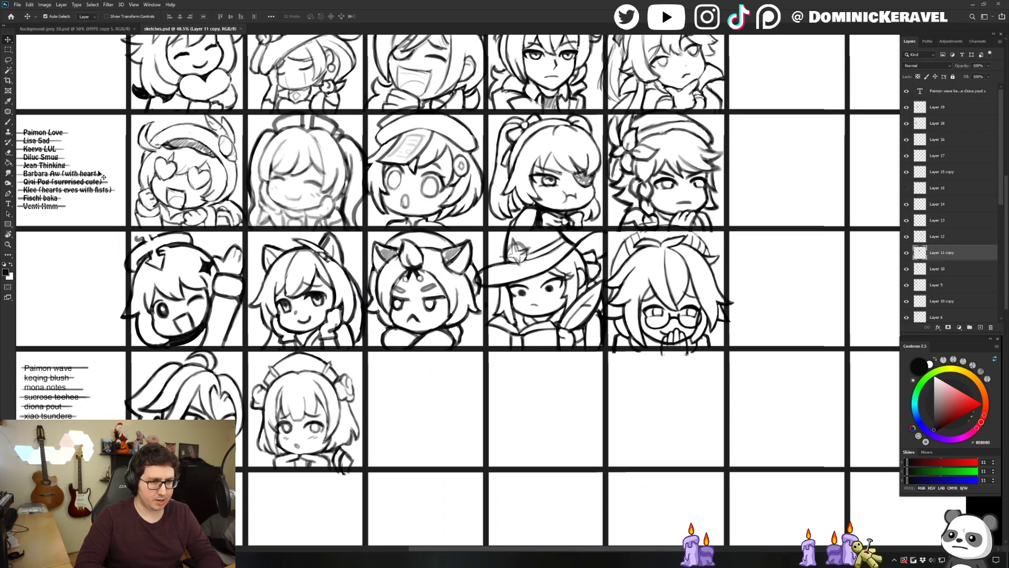
scroll(100, 174, "left", 4)
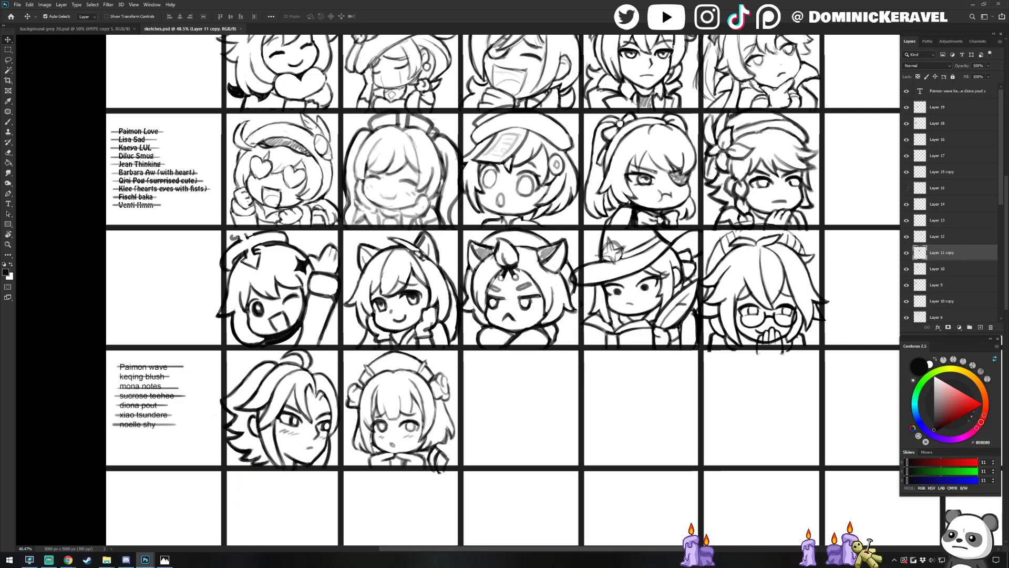
Open love.psd from the file folders, detach it as a reference window off the main screen, and return to the sketch sheet
left_click(48, 559)
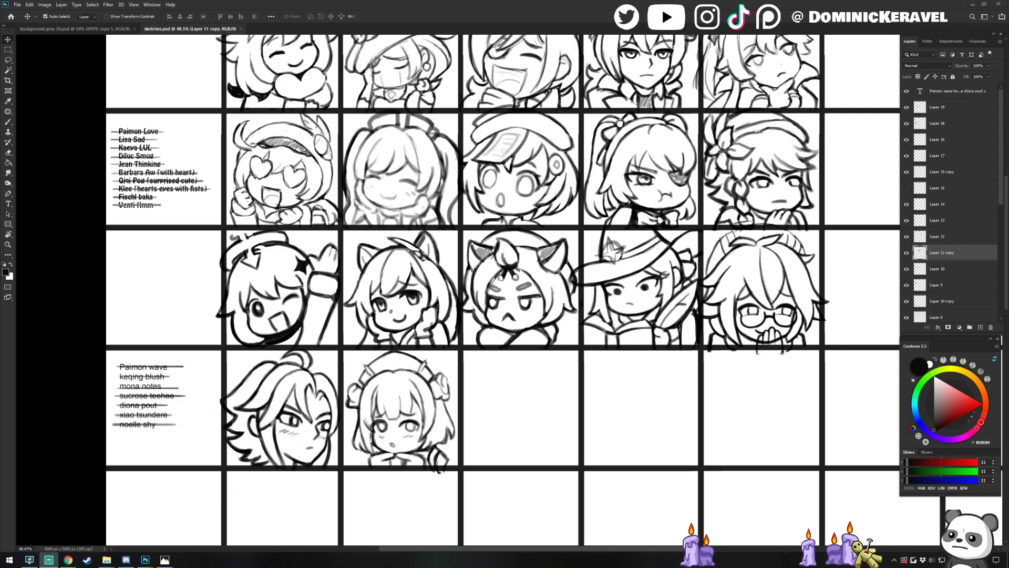
left_click(107, 559)
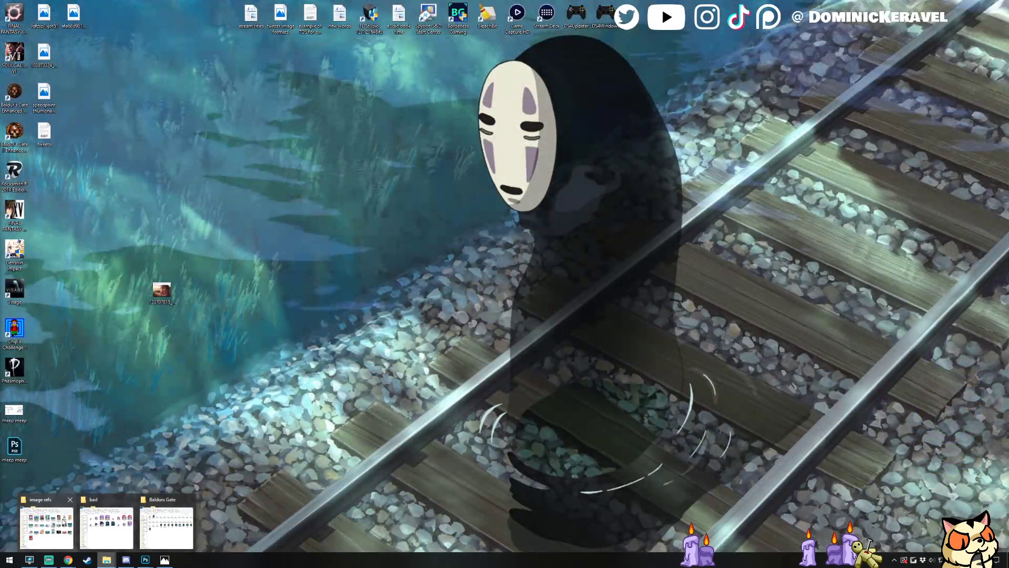
left_click(46, 526)
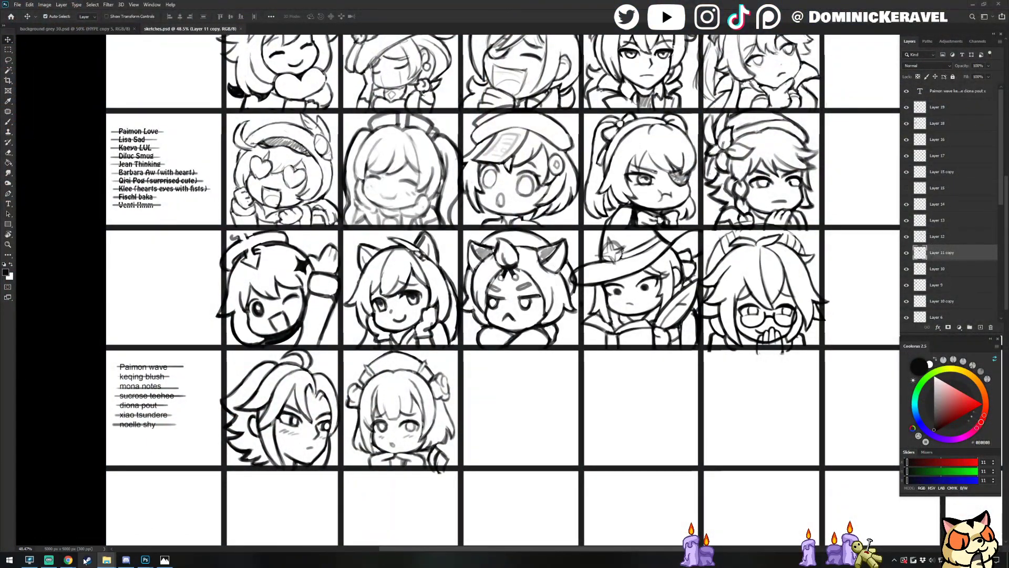
mouse_move(106, 559)
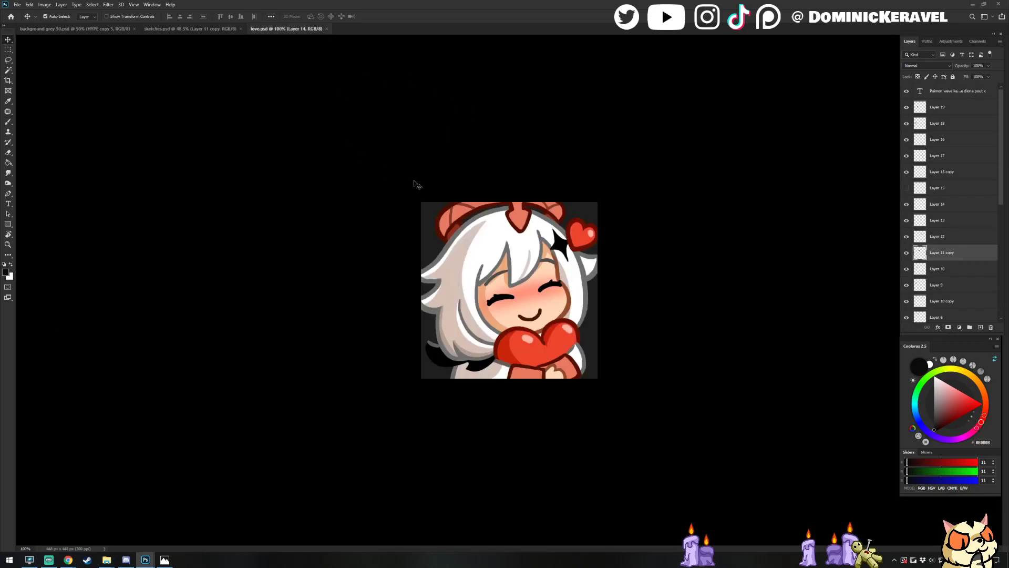
left_click_drag(273, 30, 0, 245)
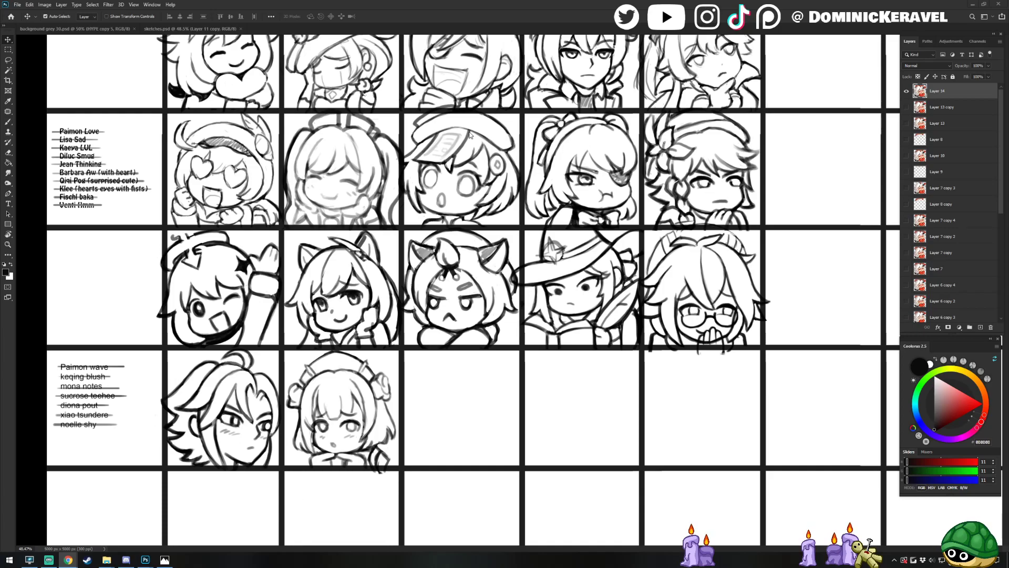
left_click(465, 394)
left_click_drag(419, 389, 480, 360)
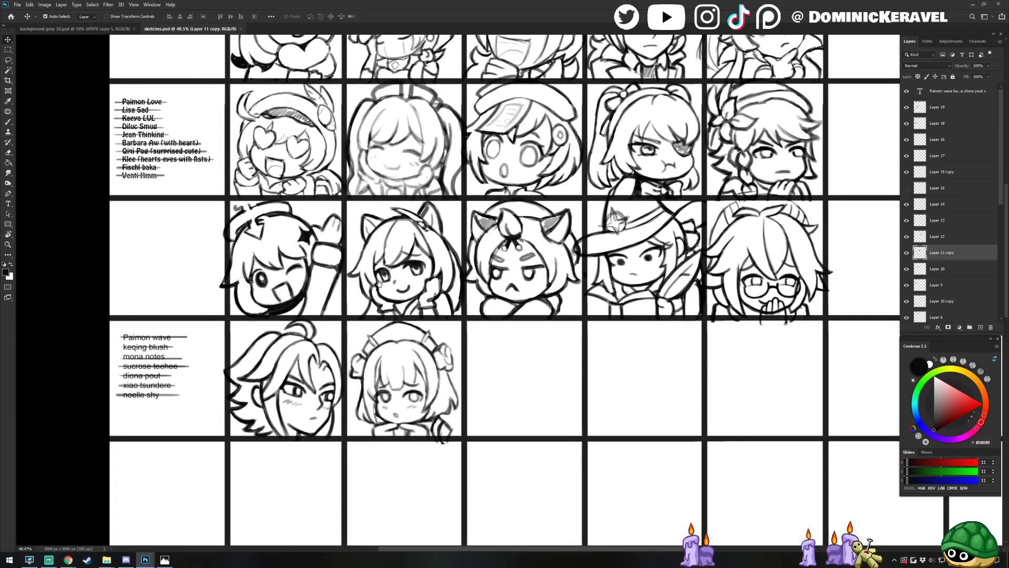
left_click(307, 240)
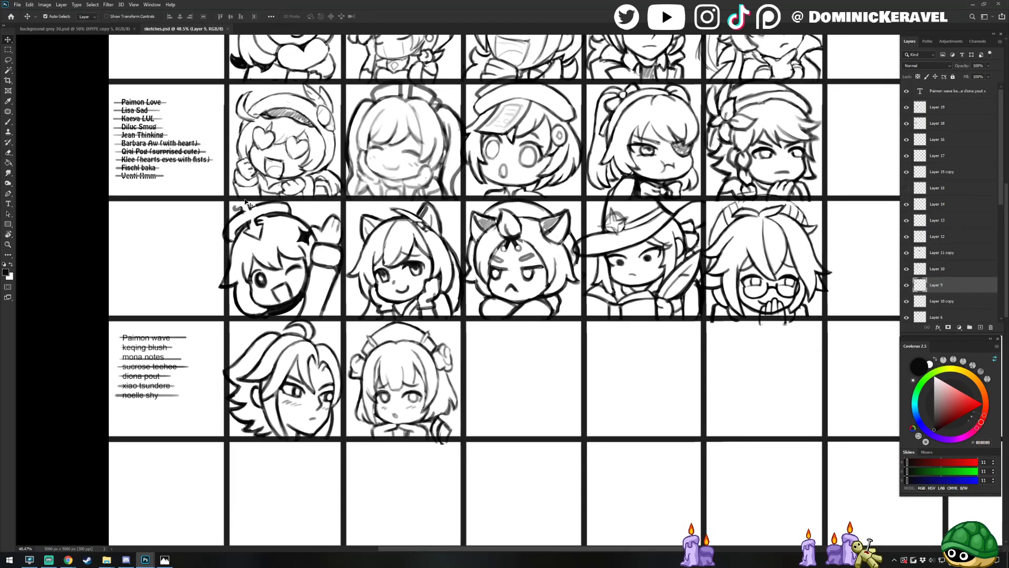
mouse_move(284, 163)
left_mouse_down()
mouse_move(194, 240)
mouse_move(260, 297)
left_mouse_up()
key("ctrl+z")
key("e")
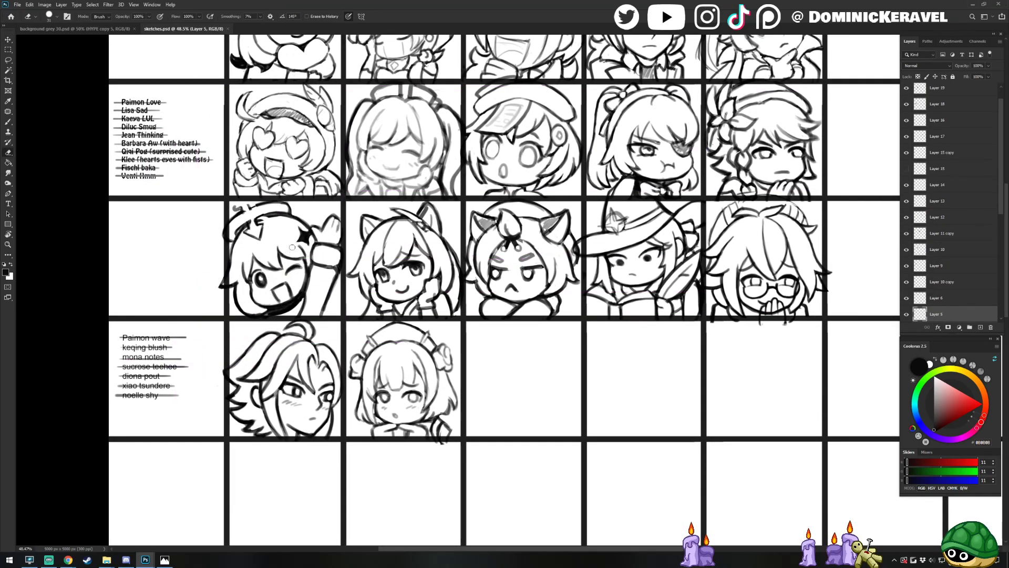
Copy the waving, winking Paimon sketch from its layer in the third row by outlining it with the Lasso, and clear the selection
key("v")
left_click(307, 244)
key("l")
mouse_move(274, 174)
left_mouse_down()
mouse_move(394, 310)
mouse_move(385, 164)
left_mouse_up()
key("ctrl+d")
left_click_drag(450, 191, 407, 194)
left_click_drag(491, 184, 465, 205)
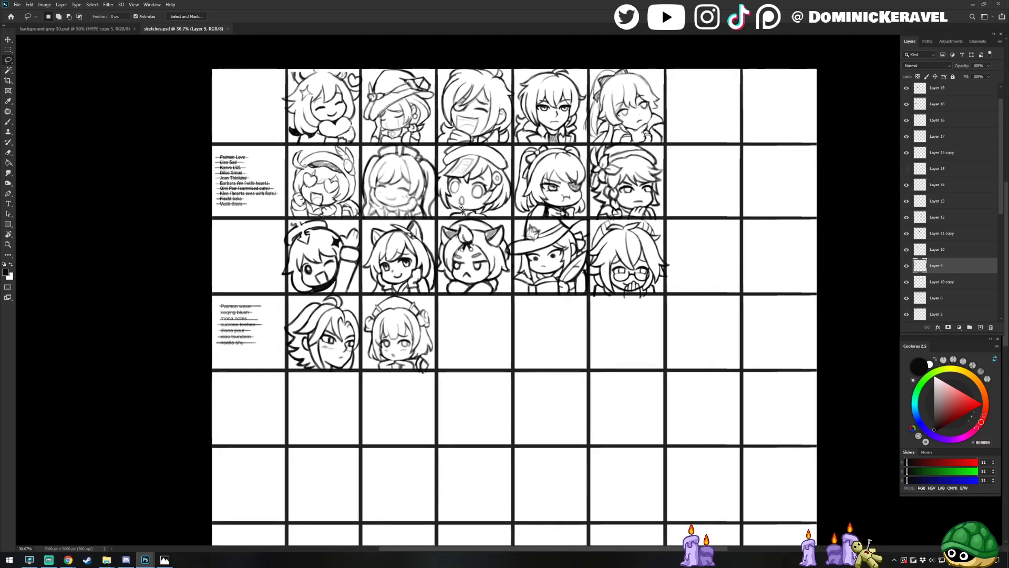
scroll(461, 208, "up", 2)
key("ctrl+n")
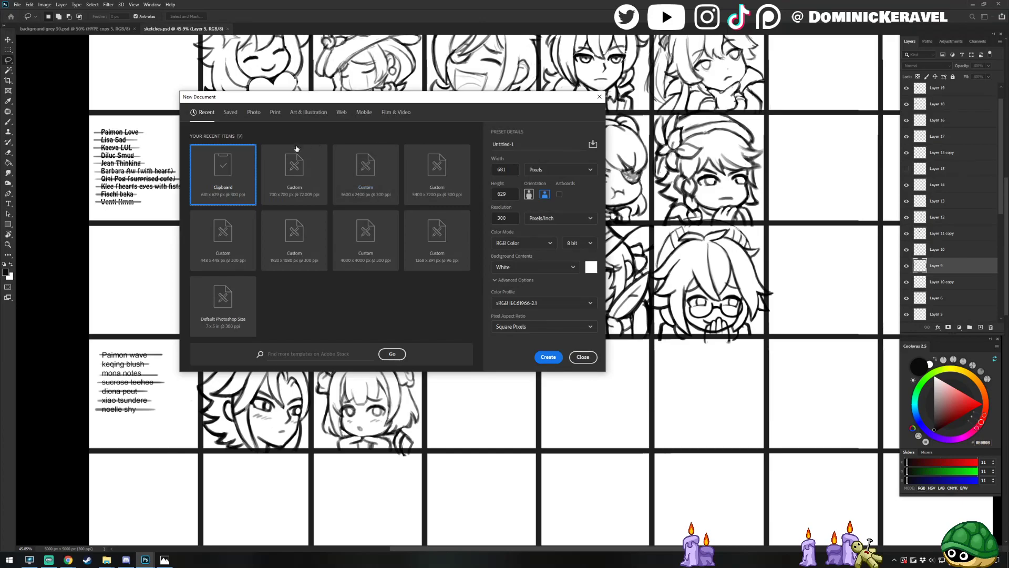
key("Return")
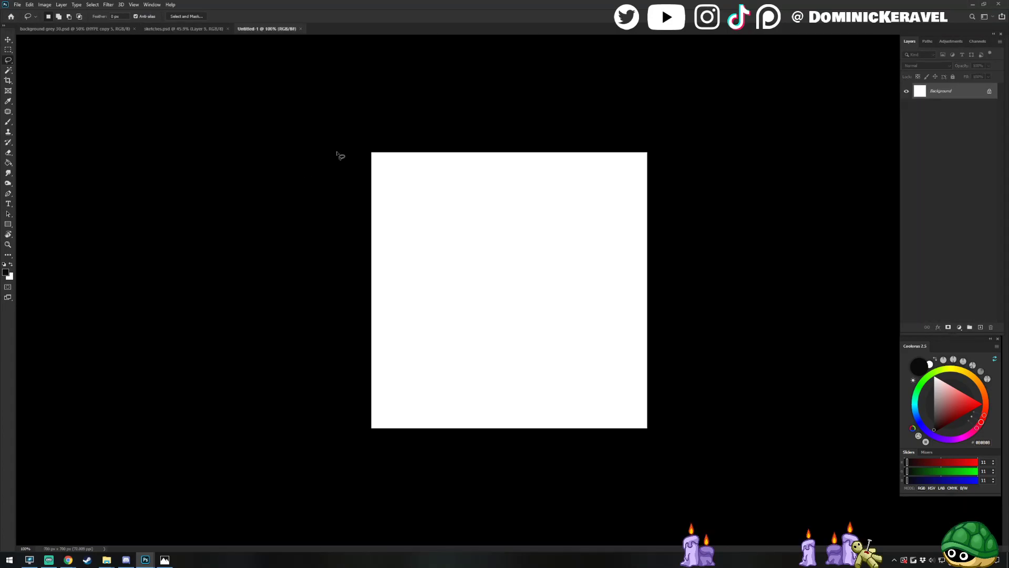
left_click(301, 29)
Create a new 448 x 448 px document at 300 ppi and float it in its own window above the sketch sheet
key("ctrl+n")
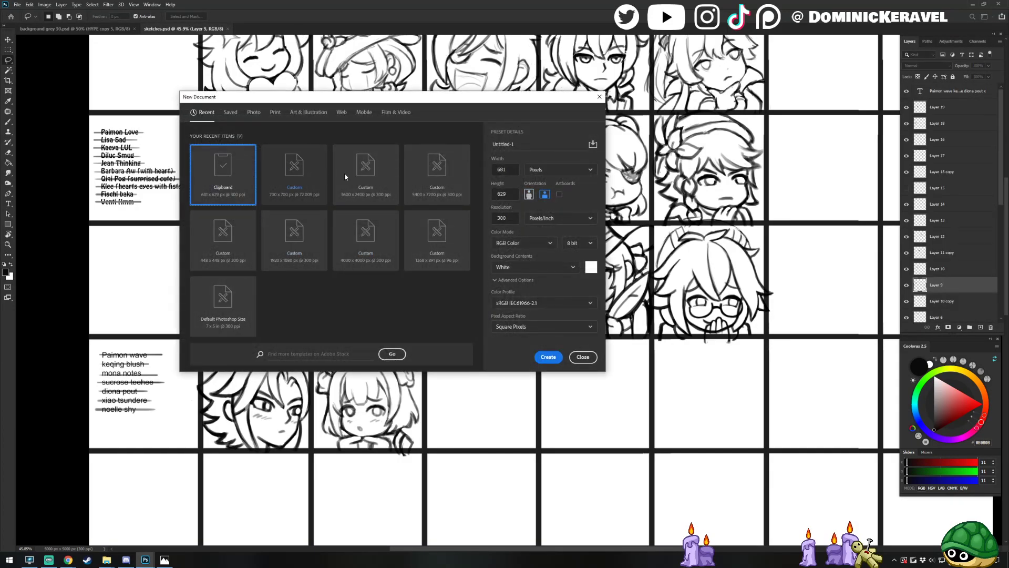
double_click(237, 226)
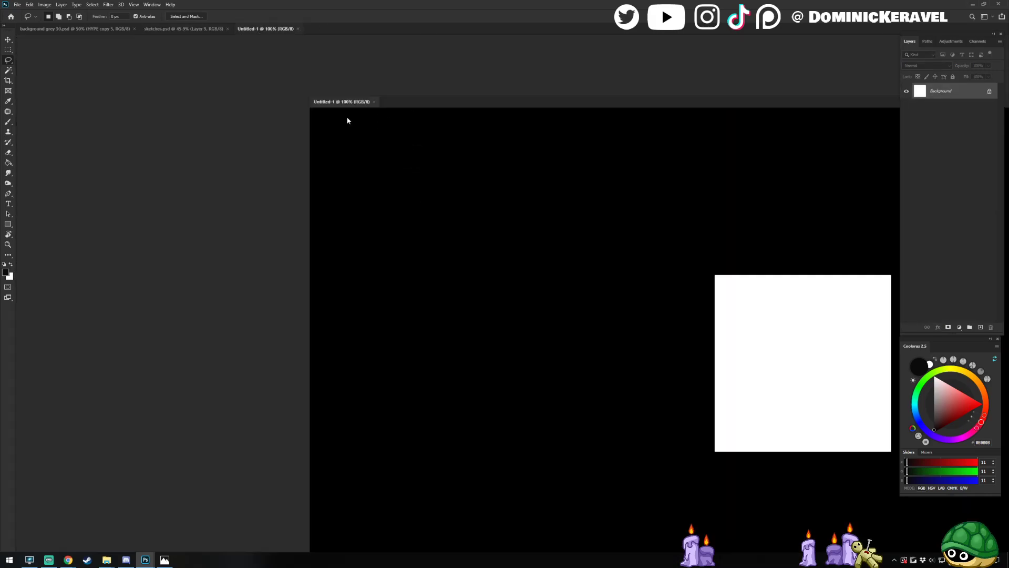
mouse_move(346, 121)
left_mouse_down()
mouse_move(446, 187)
mouse_move(542, 227)
left_mouse_up()
key("v")
left_click(444, 148)
left_click_drag(445, 148, 402, 98)
left_click(534, 270)
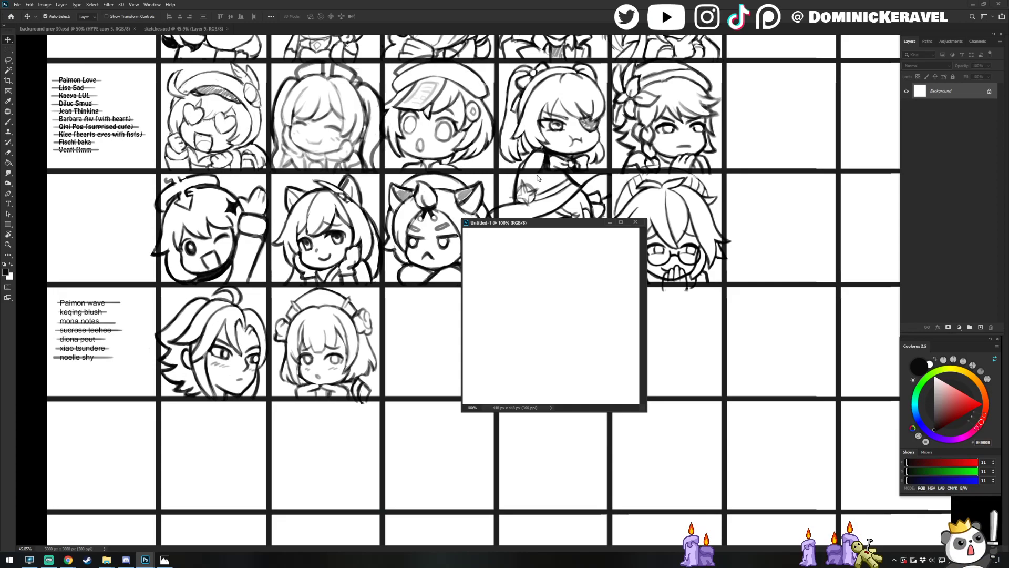
Add an empty layer to the new document and enlarge its floating window around the canvas
key("ctrl+shift+n")
key("Return")
key("e")
key("v")
left_click_drag(645, 410, 739, 526)
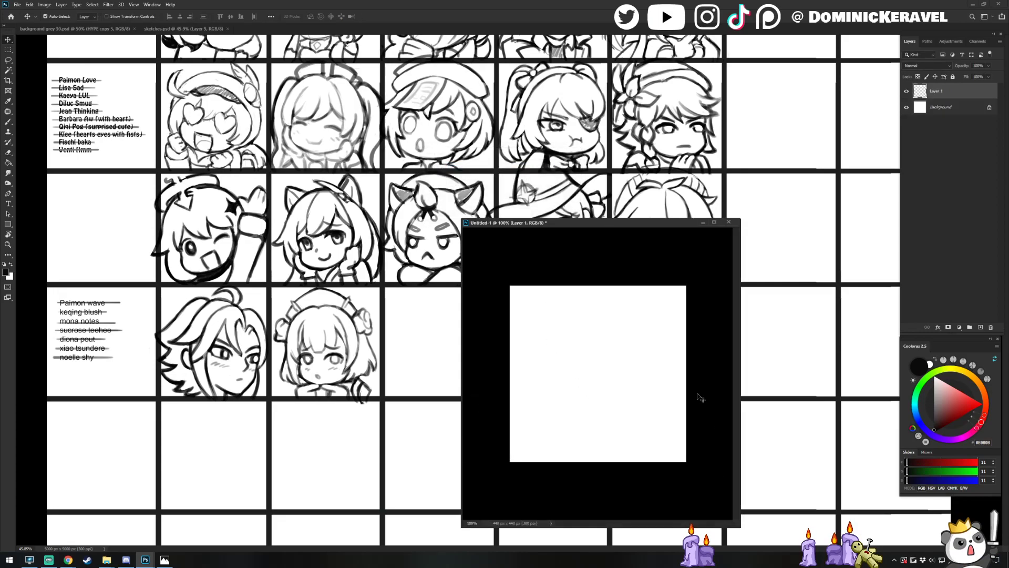
left_click_drag(613, 225, 536, 181)
scroll(614, 363, "up", 1)
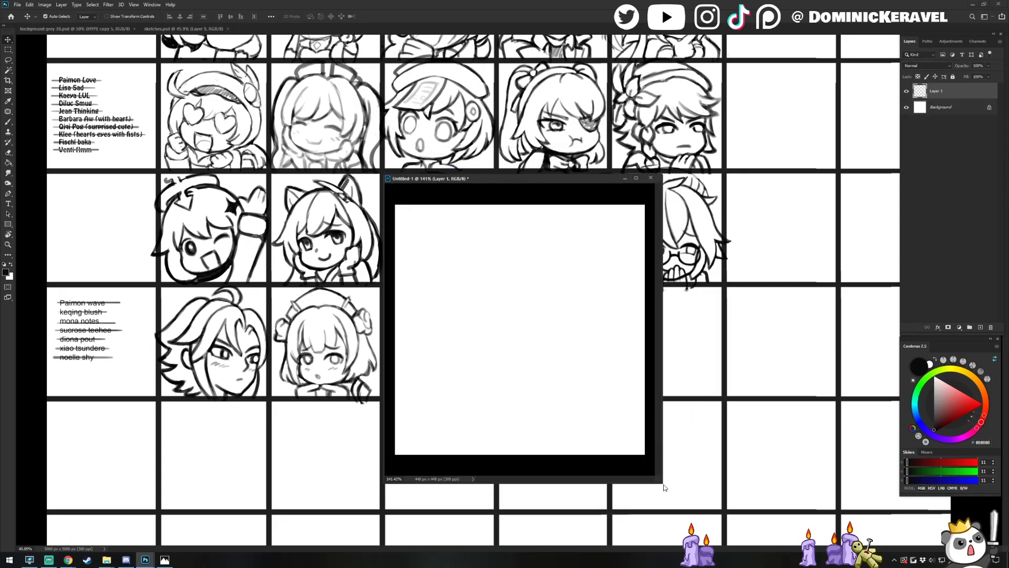
left_click_drag(664, 487, 716, 522)
Paste the Paimon wave sketch into the new document and scale it down until the head and raised hand fit the canvas
scroll(617, 301, "down", 1)
key("ctrl+t")
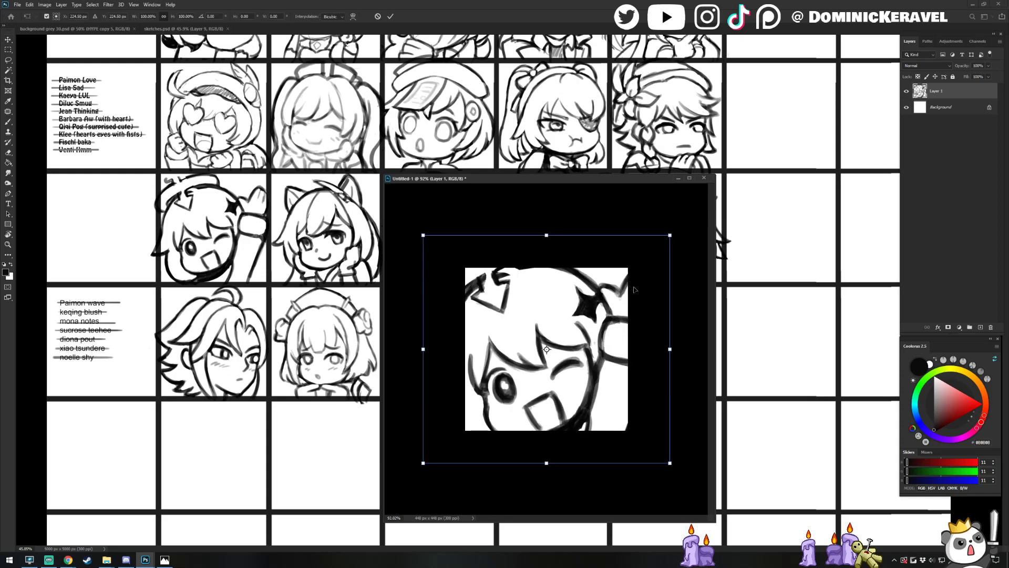
key("Escape")
key("ctrl+t")
left_click_drag(669, 236, 637, 257)
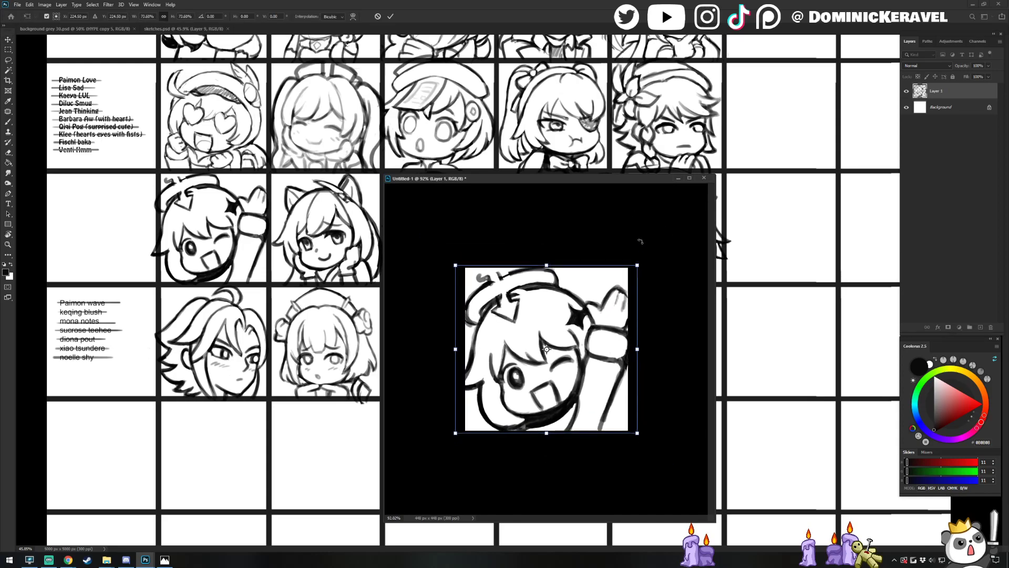
key("Return")
key("e")
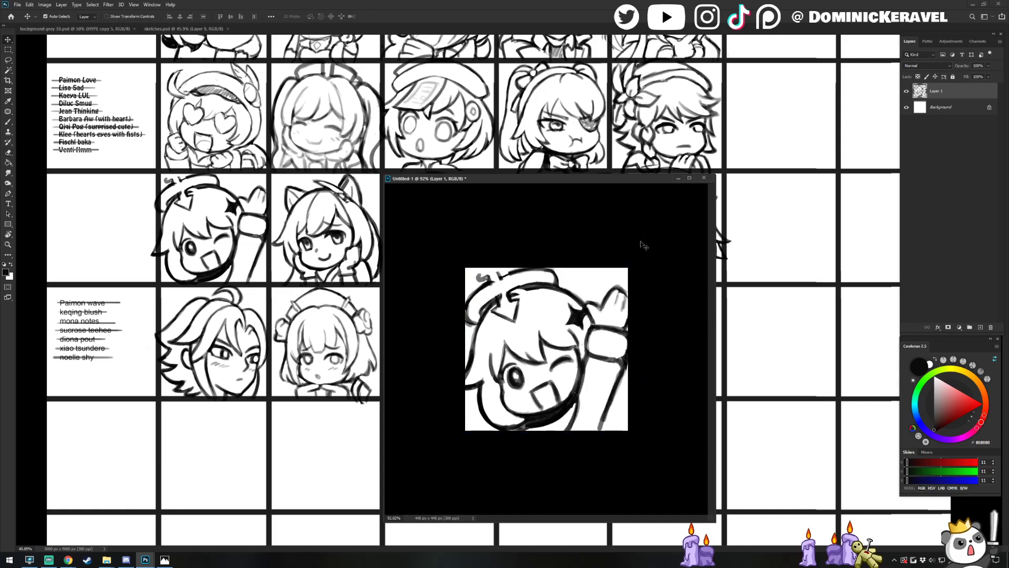
key("v")
key("ctrl+z")
key("ctrl+shift+z")
Lower the opacity of the pasted sketch layer to a faint grey guide and add a new empty layer above it
left_click_drag(547, 178, 529, 155)
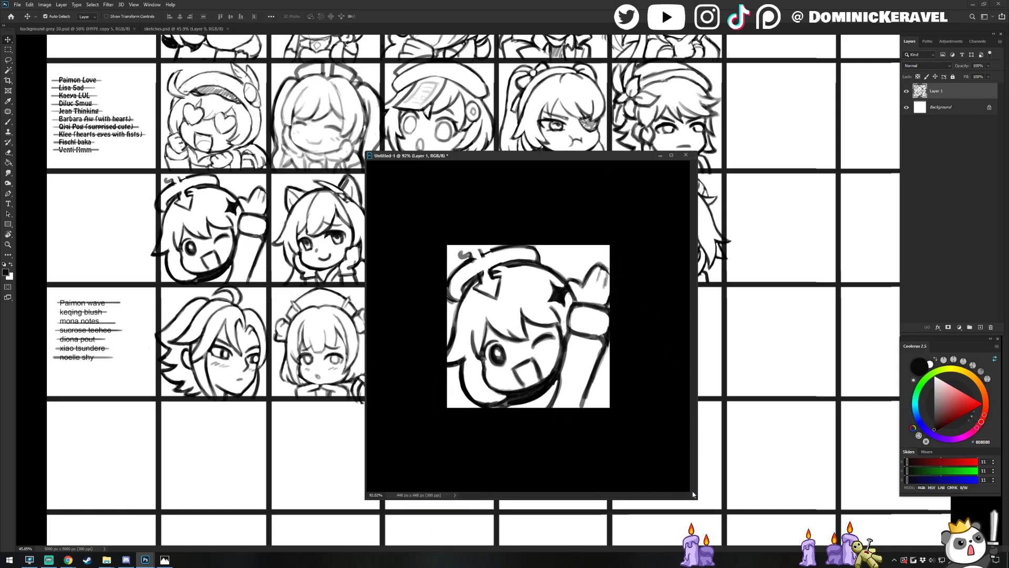
left_click(989, 66)
left_click(973, 77)
key("ctrl+shift+alt+n")
key("e")
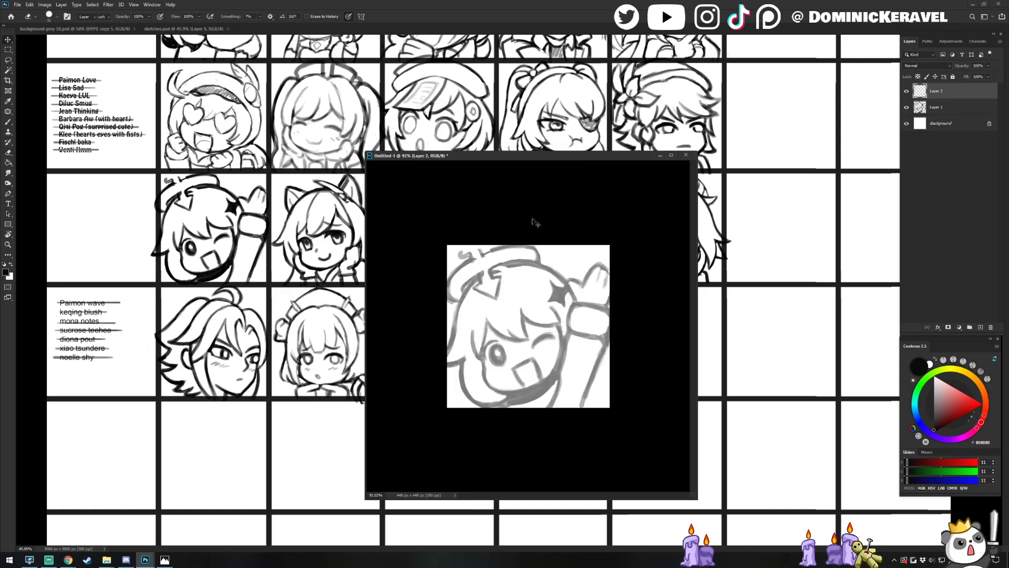
Reset the colours to default black and white and choose the Clean Line Brush from the emotes brush set
key("d")
key("b")
right_click(533, 210)
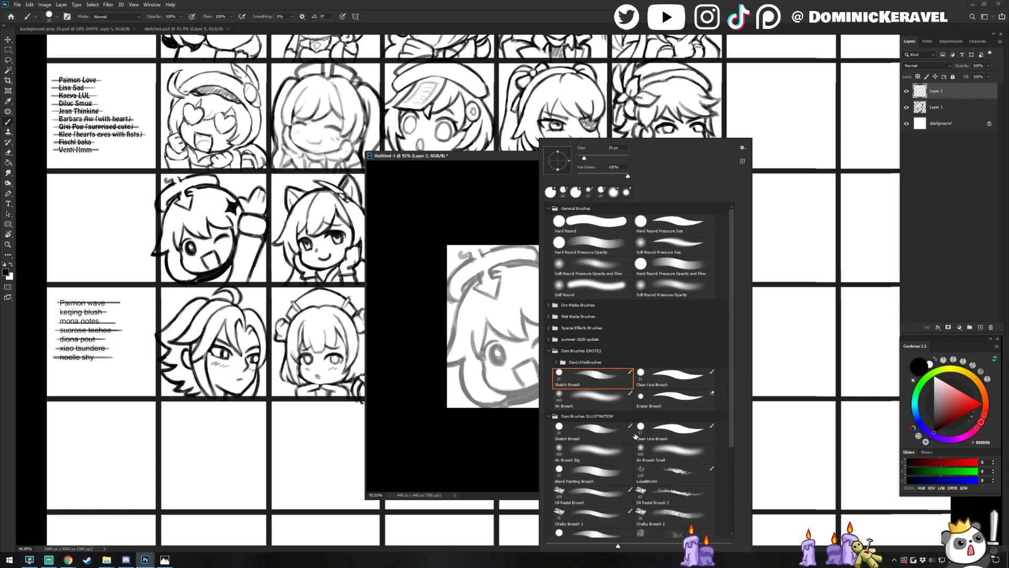
double_click(685, 377)
left_click(356, 95)
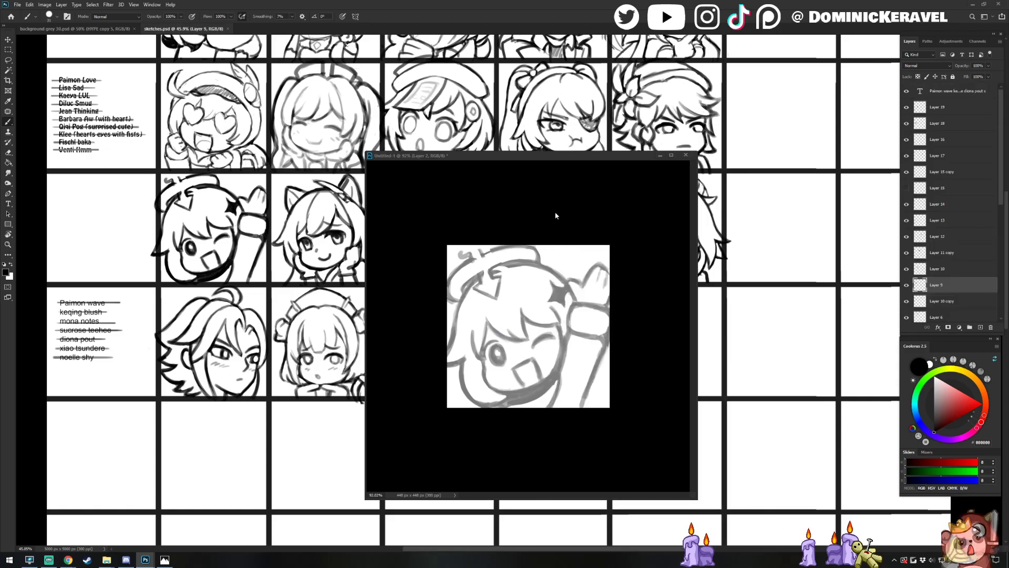
Ink the chin curve and the cheek line beneath the star ornament of Paimon's face over the faded sketch
key("alt+Tab")
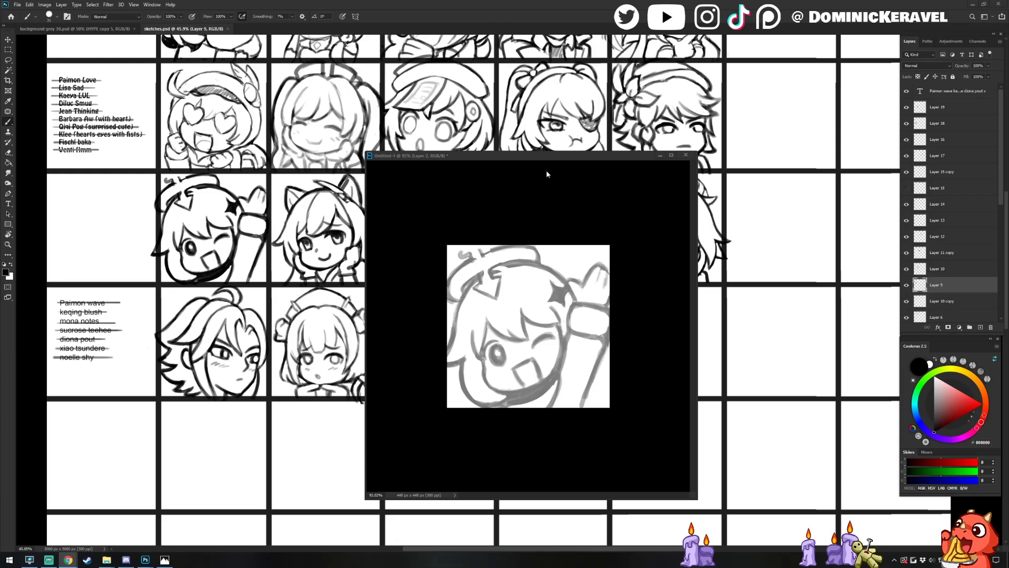
left_click_drag(535, 156, 560, 138)
left_click_drag(567, 268, 569, 282)
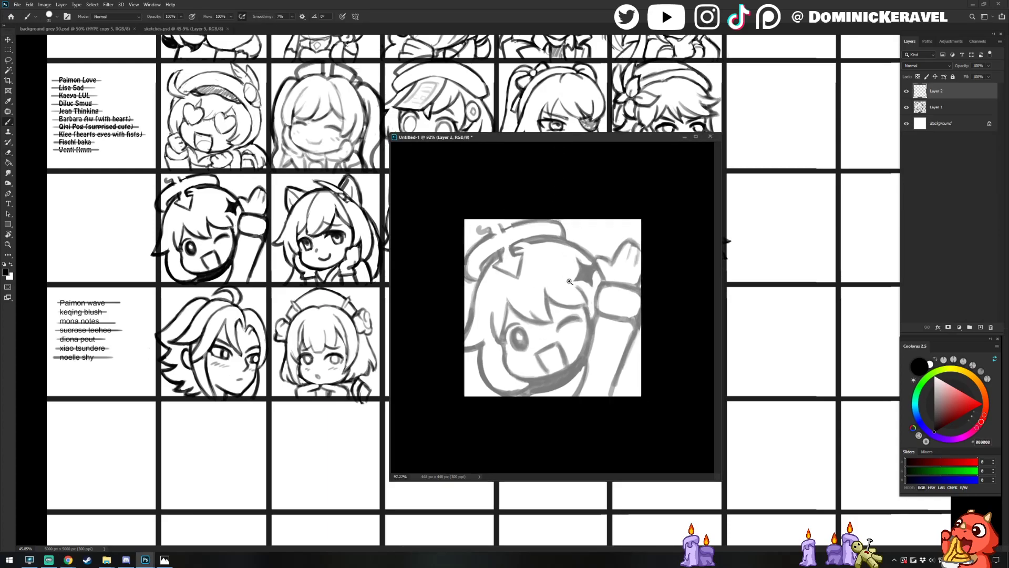
scroll(569, 281, "up", 1)
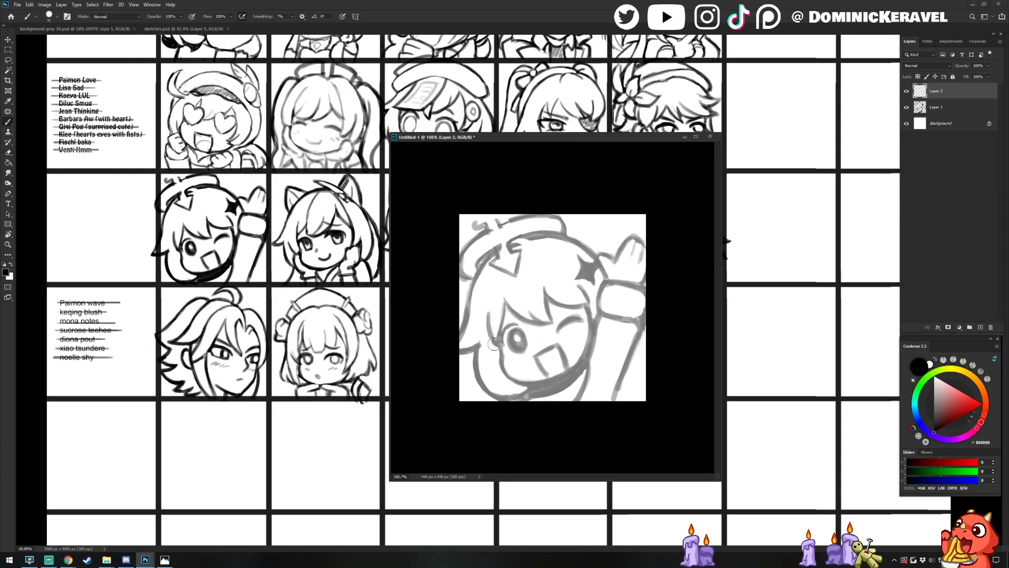
mouse_move(497, 343)
left_mouse_down()
mouse_move(510, 380)
mouse_move(501, 367)
mouse_move(531, 384)
mouse_move(573, 370)
left_mouse_up()
key("ctrl+z")
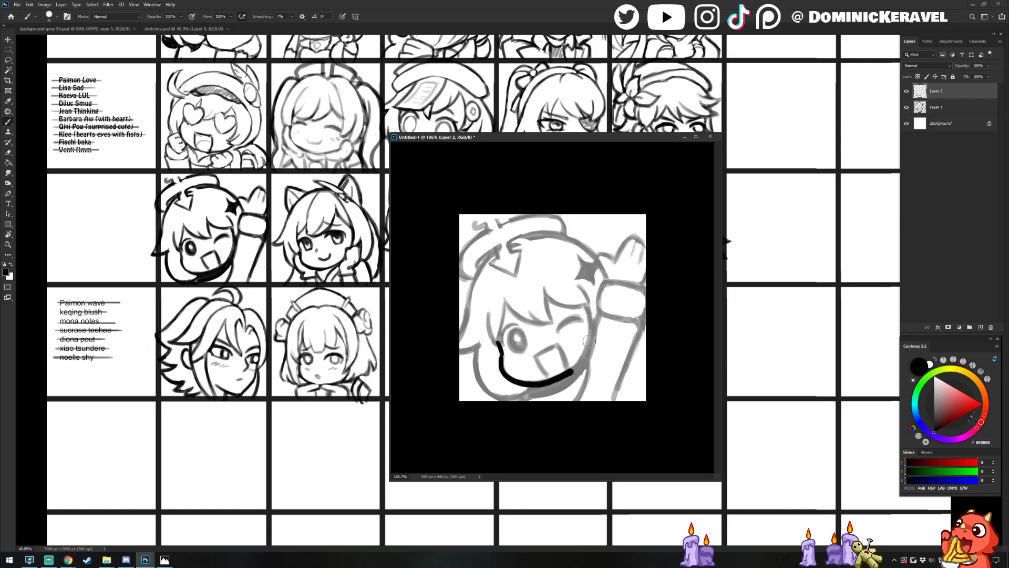
left_click_drag(589, 309, 588, 345)
key("ctrl+z")
left_click_drag(578, 285, 591, 339)
Ink the pointed fringe across Paimon's forehead and the short hair lock beside the open eye
left_click_drag(548, 293, 580, 304)
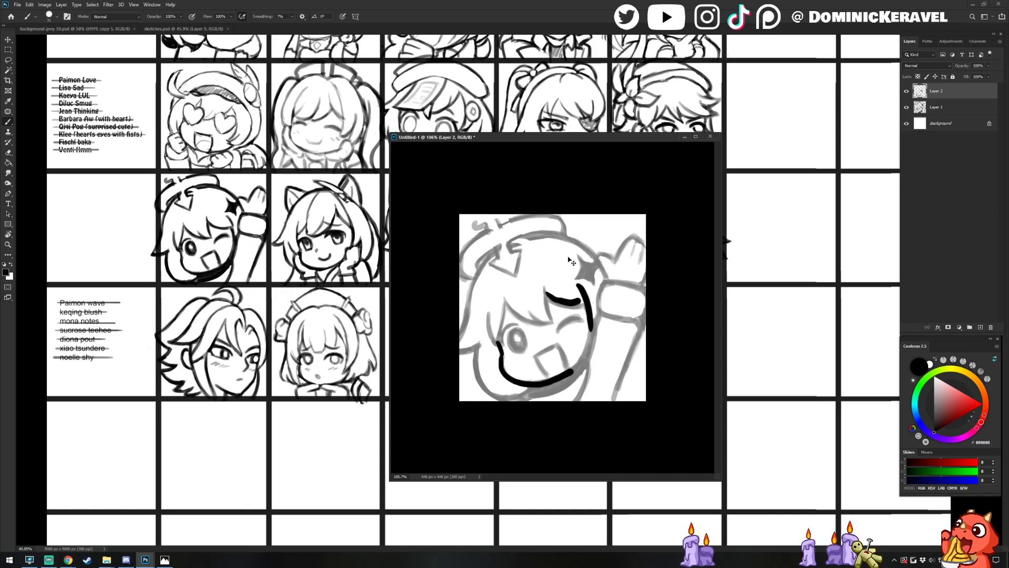
key("ctrl+z")
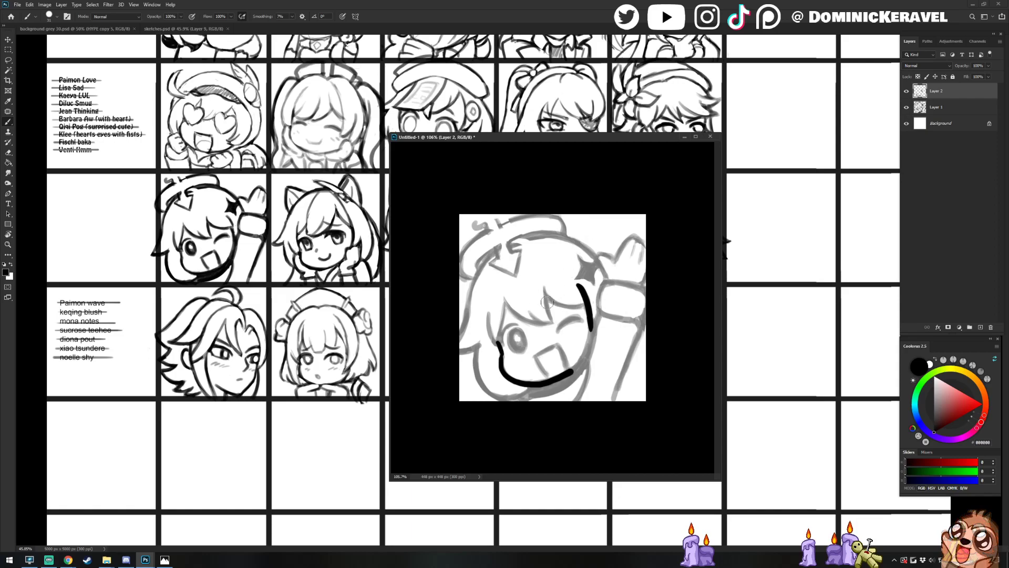
left_click_drag(545, 288, 550, 322)
key("ctrl+z")
mouse_move(500, 295)
left_mouse_down()
mouse_move(535, 321)
mouse_move(504, 299)
mouse_move(550, 322)
left_mouse_up()
key("ctrl+z")
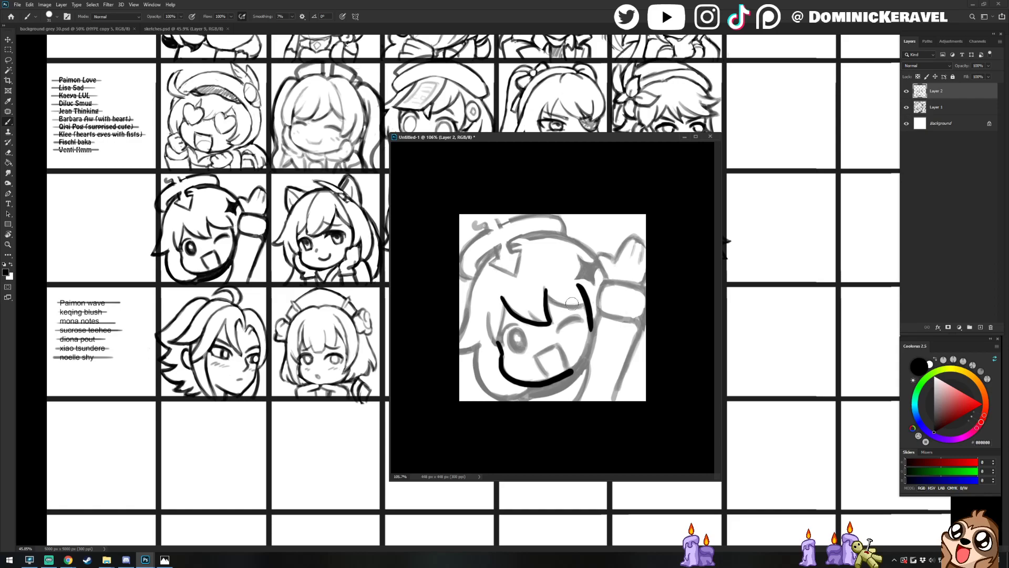
left_click_drag(547, 290, 585, 310)
left_click_drag(489, 314, 498, 342)
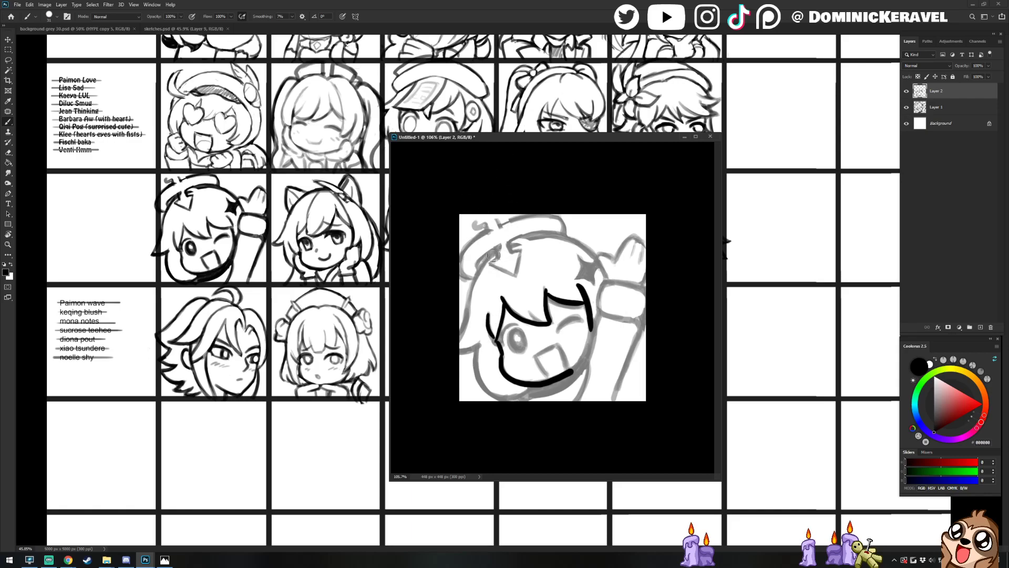
Ink the outer outline of Paimon's hair beside the open eye, down to the curl beneath the chin
mouse_move(493, 255)
left_mouse_down()
mouse_move(448, 345)
mouse_move(478, 349)
mouse_move(480, 339)
mouse_move(479, 381)
left_mouse_up()
key("ctrl+z")
key("ctrl+z")
key("ctrl+z")
key("ctrl+z")
mouse_move(479, 344)
left_mouse_down()
mouse_move(488, 390)
mouse_move(529, 393)
left_mouse_up()
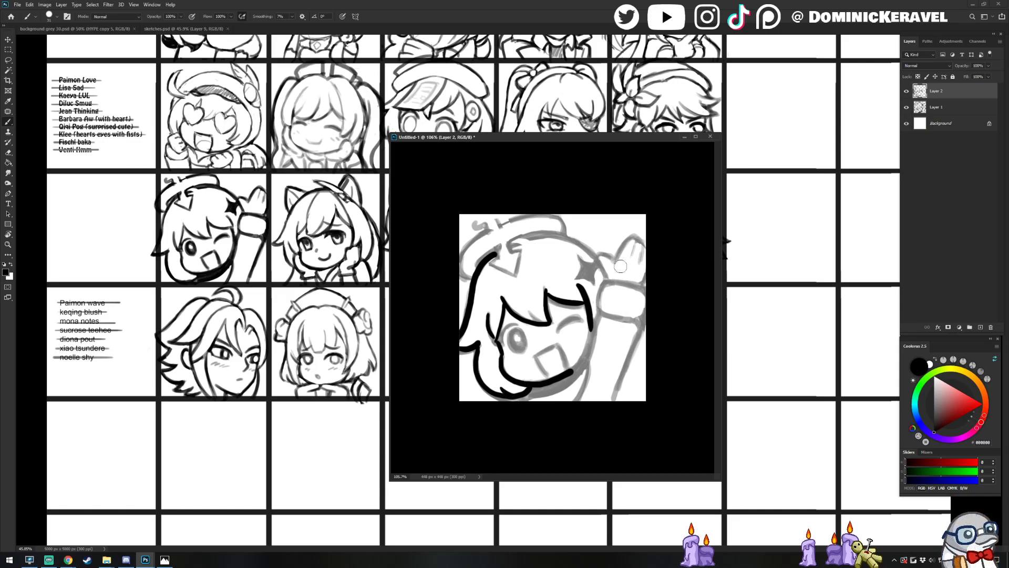
Ink the rounded top of Paimon's head from beside the crown's point over to the star ornament
mouse_move(512, 244)
left_mouse_down()
mouse_move(544, 235)
mouse_move(580, 251)
left_mouse_up()
key("ctrl+z")
mouse_move(510, 245)
left_mouse_down()
mouse_move(552, 236)
mouse_move(589, 255)
left_mouse_up()
key("ctrl+z")
mouse_move(510, 246)
left_mouse_down()
mouse_move(550, 235)
mouse_move(578, 243)
mouse_move(606, 277)
mouse_move(602, 251)
mouse_move(596, 261)
left_mouse_up()
key("ctrl+z")
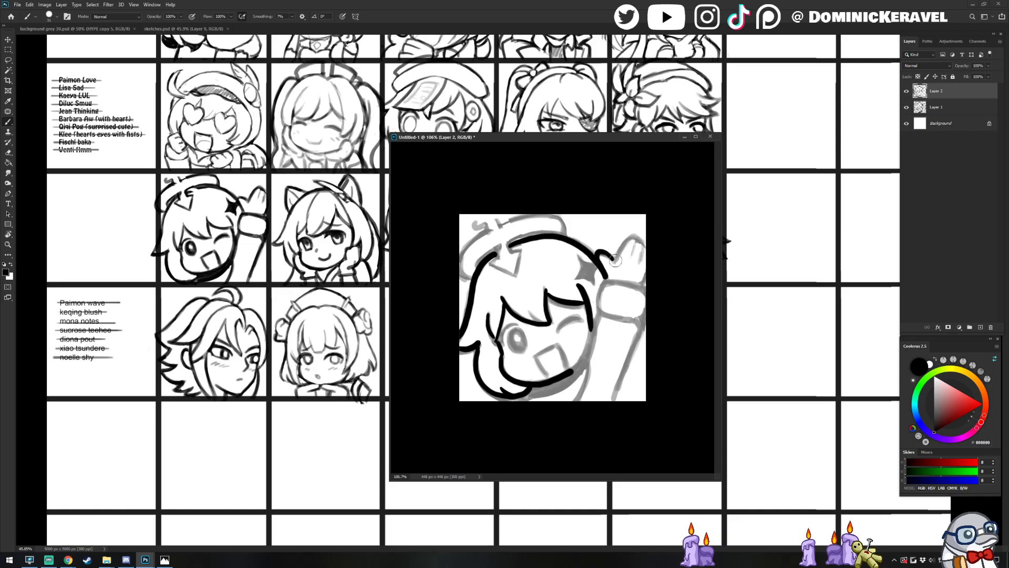
Ink Paimon's raised hand, the sleeve cuff and the inner edge of the arm
mouse_move(615, 260)
left_mouse_down()
mouse_move(625, 233)
mouse_move(638, 235)
mouse_move(641, 281)
left_mouse_up()
key("ctrl+z")
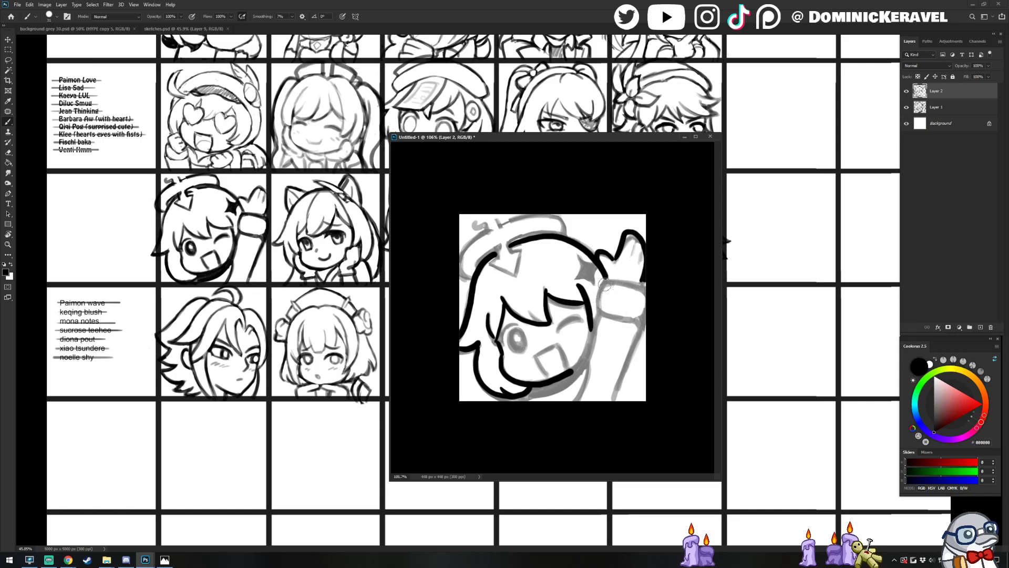
mouse_move(601, 307)
left_mouse_down()
mouse_move(607, 282)
mouse_move(635, 287)
mouse_move(641, 322)
mouse_move(597, 319)
mouse_move(578, 395)
left_mouse_up()
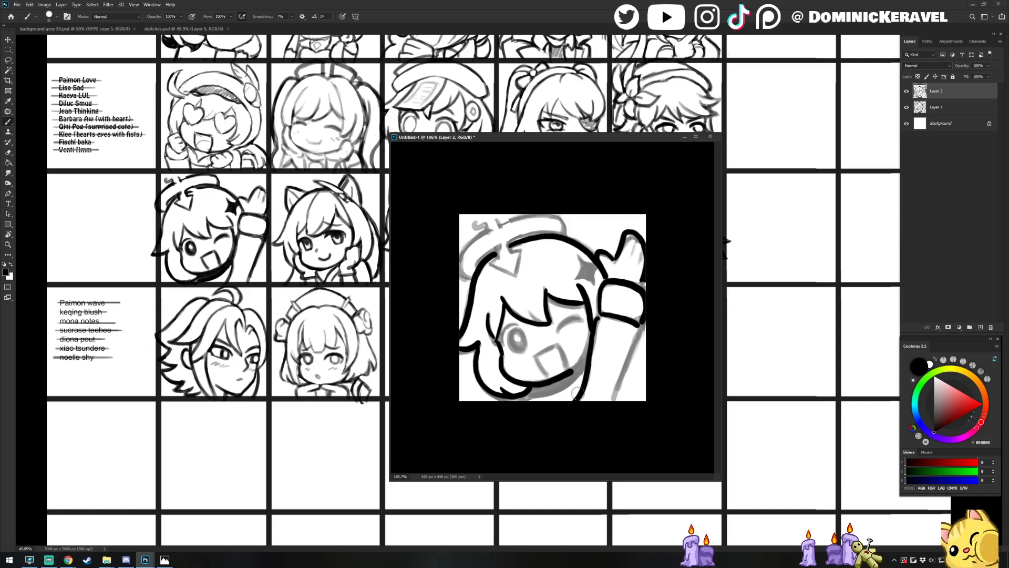
Ink the outer edge of Paimon's raised arm and fill the shaded area beneath the chin with black
left_click_drag(640, 327, 610, 401)
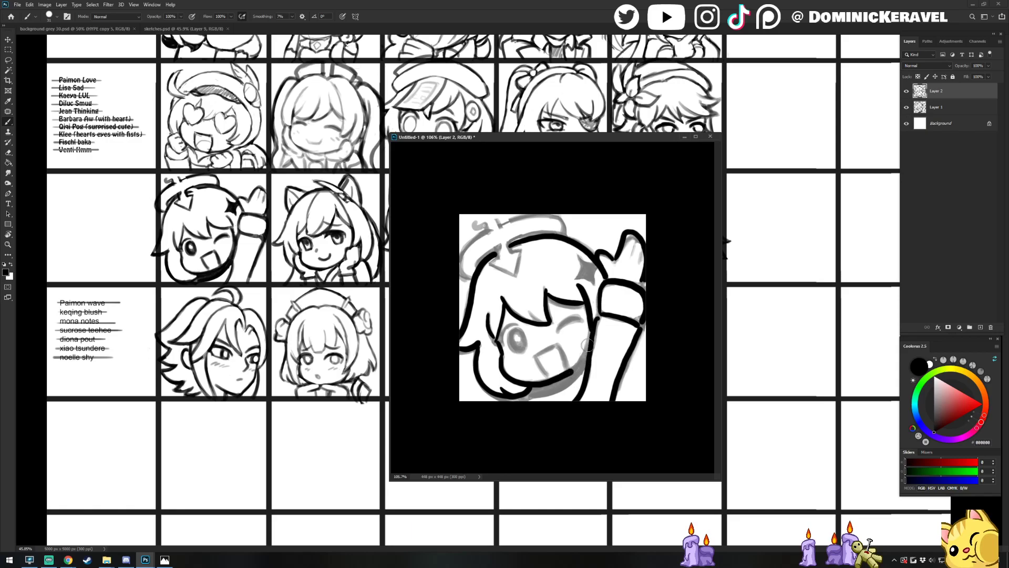
mouse_move(581, 370)
left_mouse_down()
mouse_move(567, 386)
mouse_move(530, 389)
mouse_move(576, 372)
mouse_move(497, 398)
left_mouse_up()
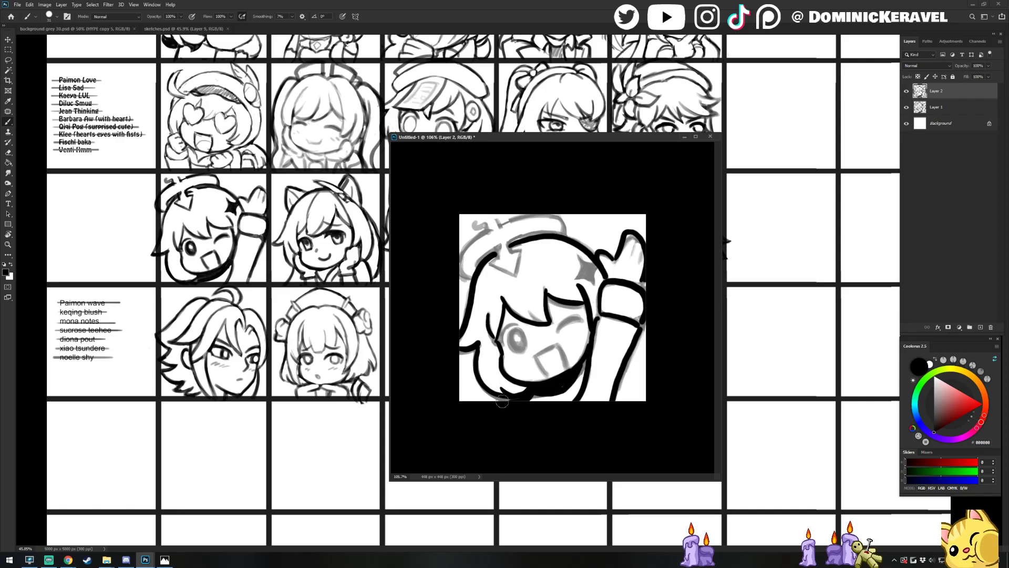
key("ctrl+z")
key("e")
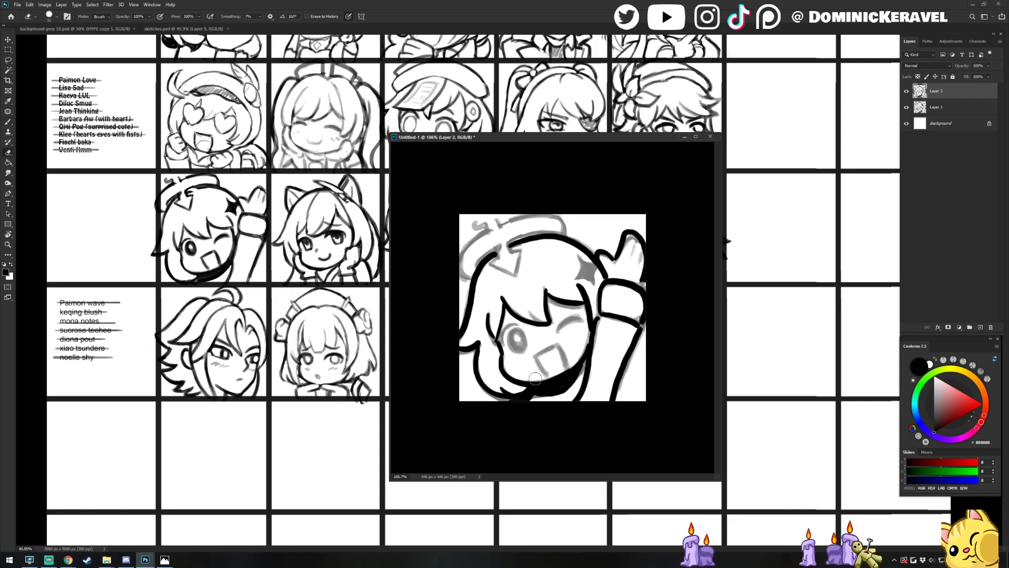
key("b")
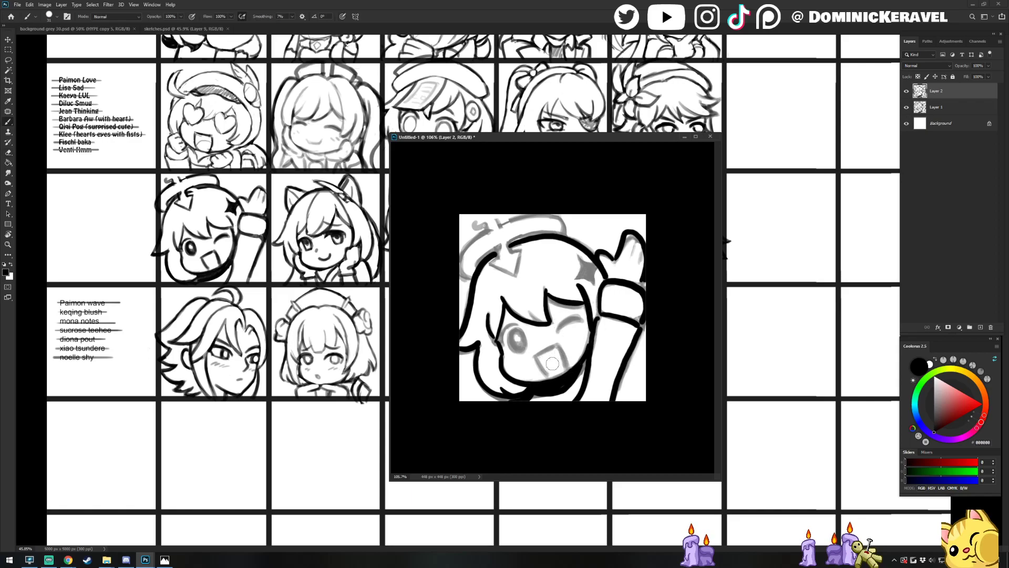
Ink the outline of Paimon's open, laughing mouth over the sketch
mouse_move(535, 356)
left_mouse_down()
mouse_move(556, 347)
mouse_move(563, 366)
mouse_move(539, 359)
mouse_move(551, 376)
left_mouse_up()
right_click(559, 343, "alt")
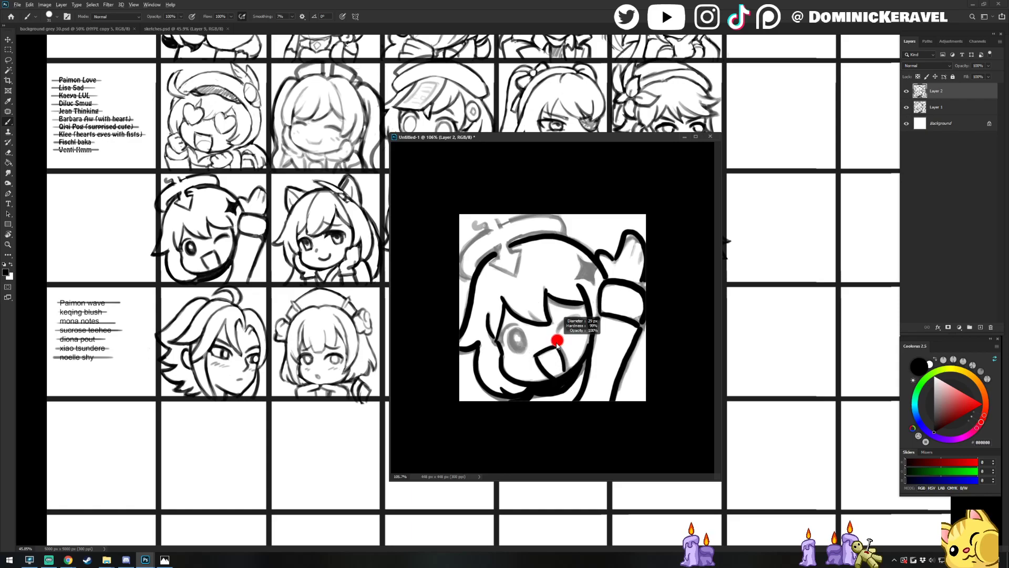
key("ctrl+z")
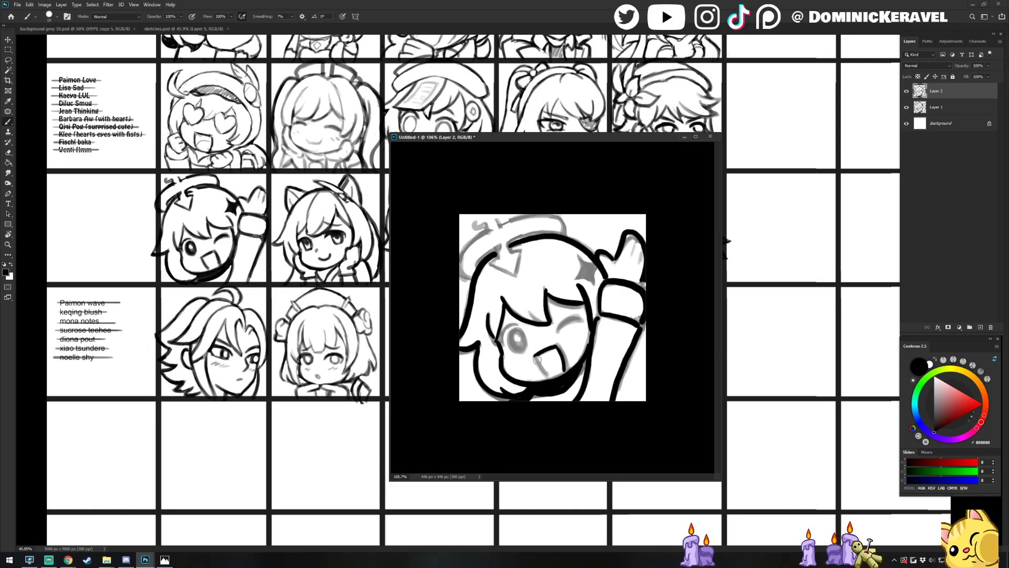
left_click_drag(535, 356, 546, 367)
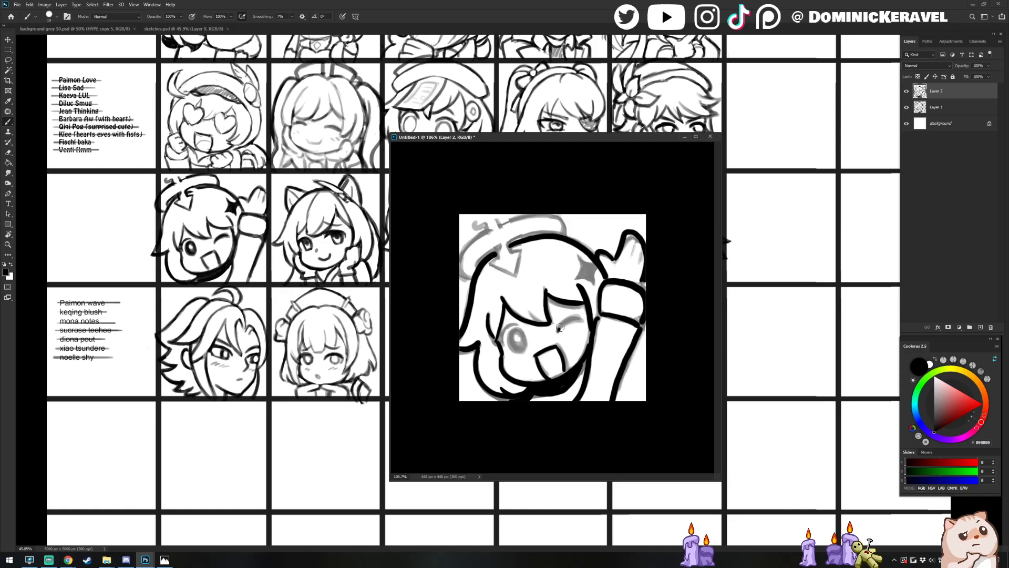
Ink Paimon's winking eye, then the open eye with its upper lash and a solid black iris
left_click_drag(560, 327, 578, 319)
left_click_drag(506, 327, 502, 342)
mouse_move(515, 334)
left_mouse_down()
mouse_move(518, 349)
mouse_move(515, 334)
left_mouse_up()
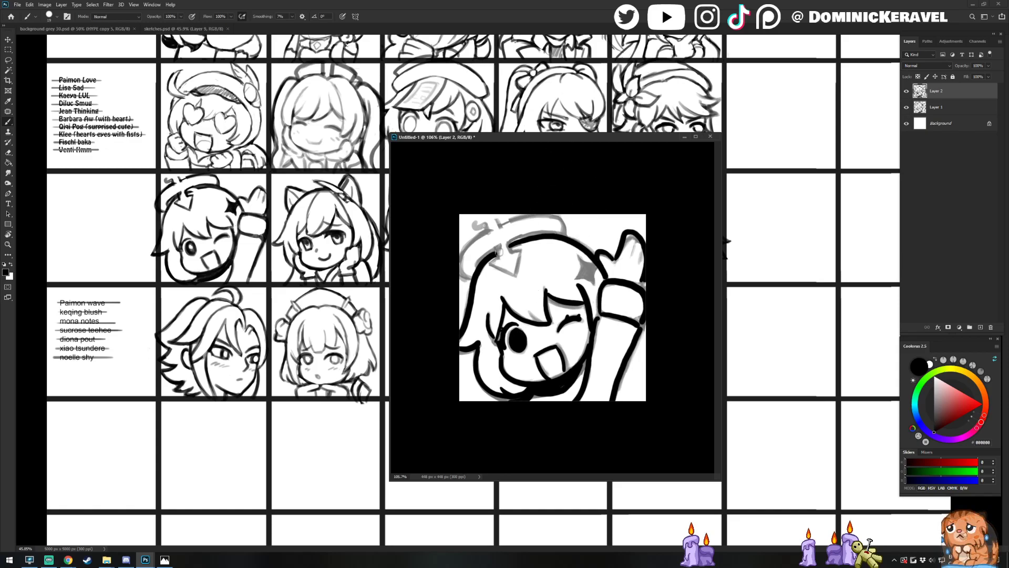
Ink the first edge of the crown's point where it meets the hair above the forehead
left_click_drag(494, 249, 492, 265)
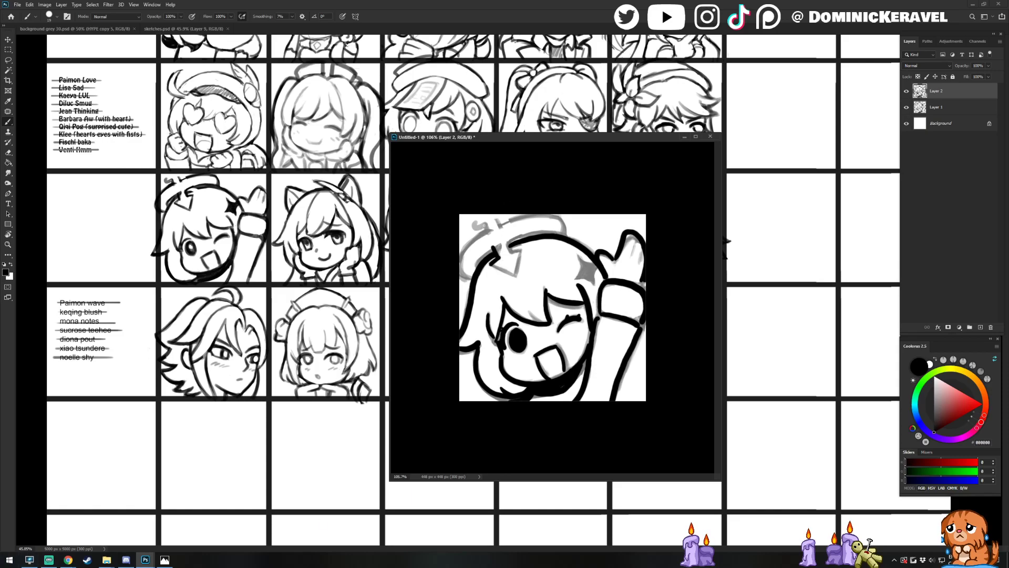
key("alt+Tab")
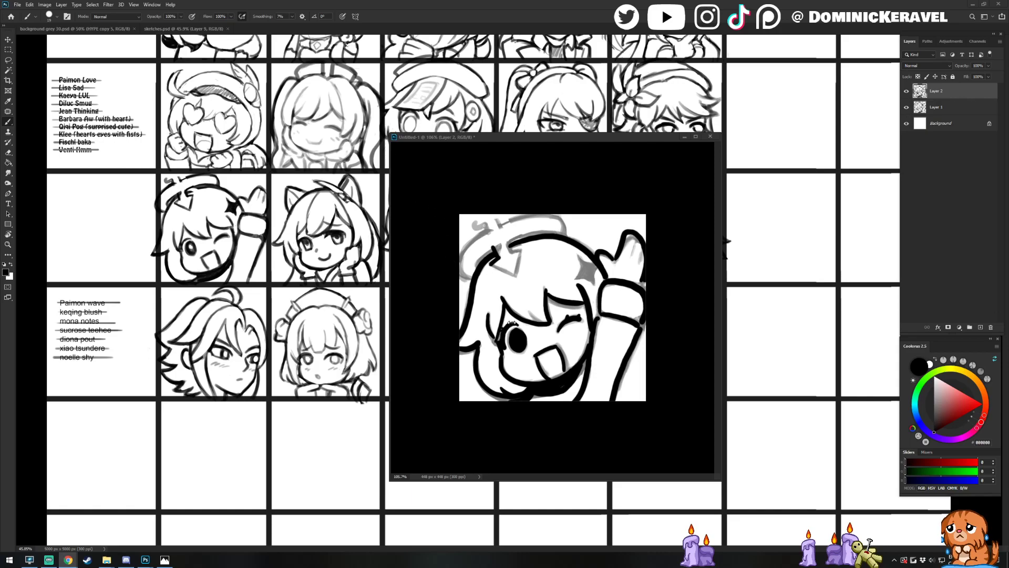
key("alt+Tab")
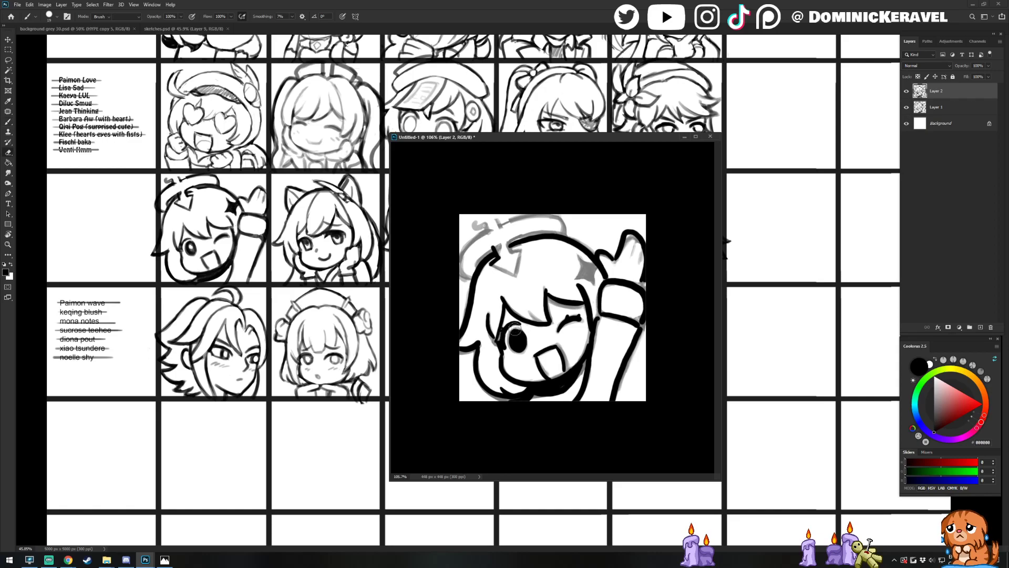
Erase a highlight inside the open eye's black iris and redraw the pupil
key("e")
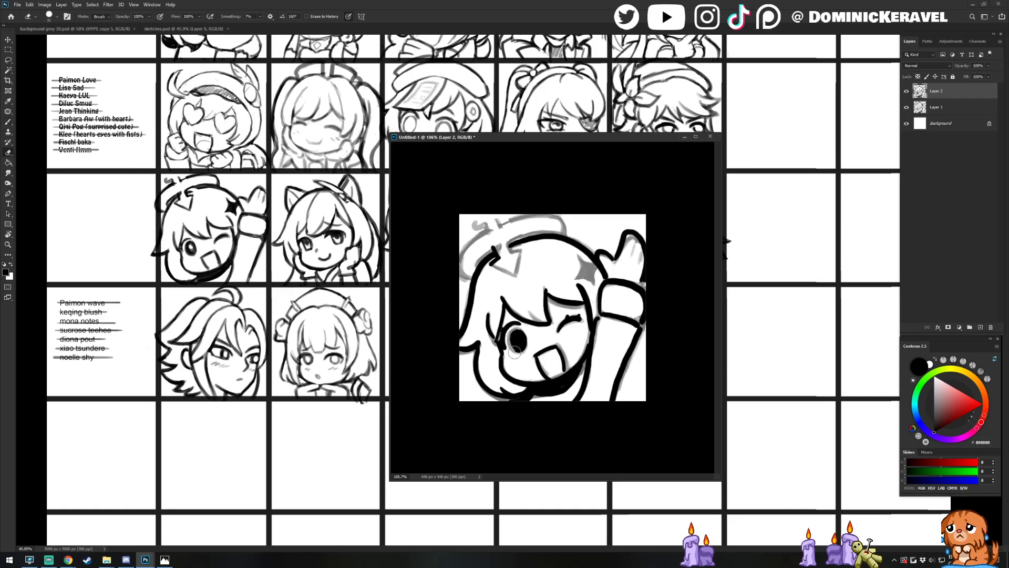
key("b")
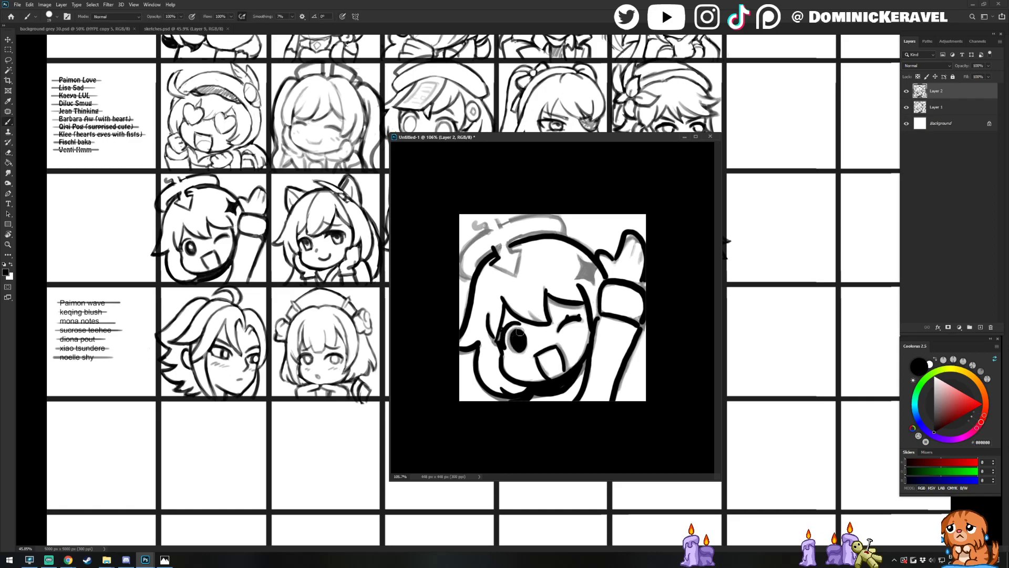
left_click_drag(519, 332, 517, 347)
key("e")
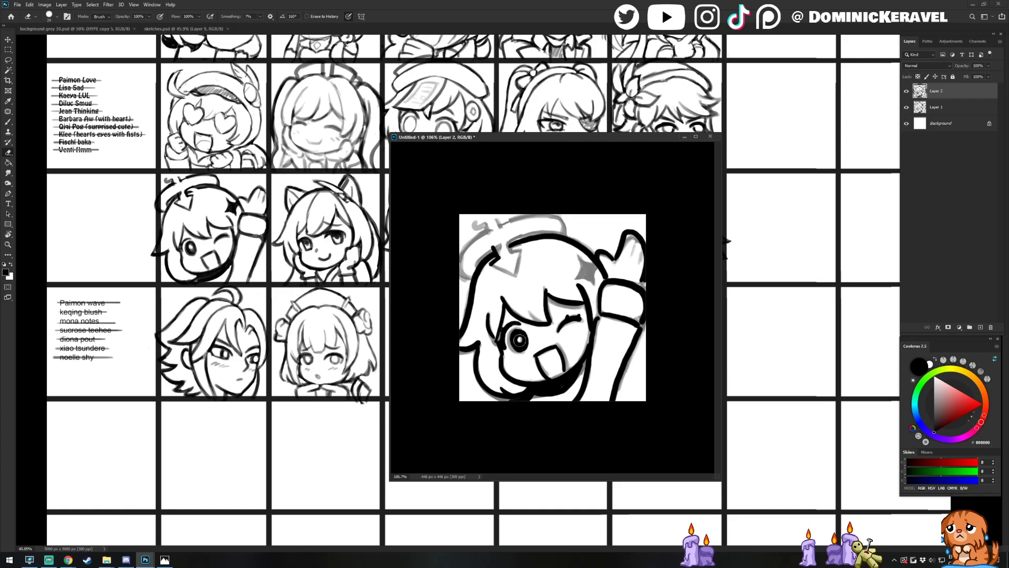
key("b")
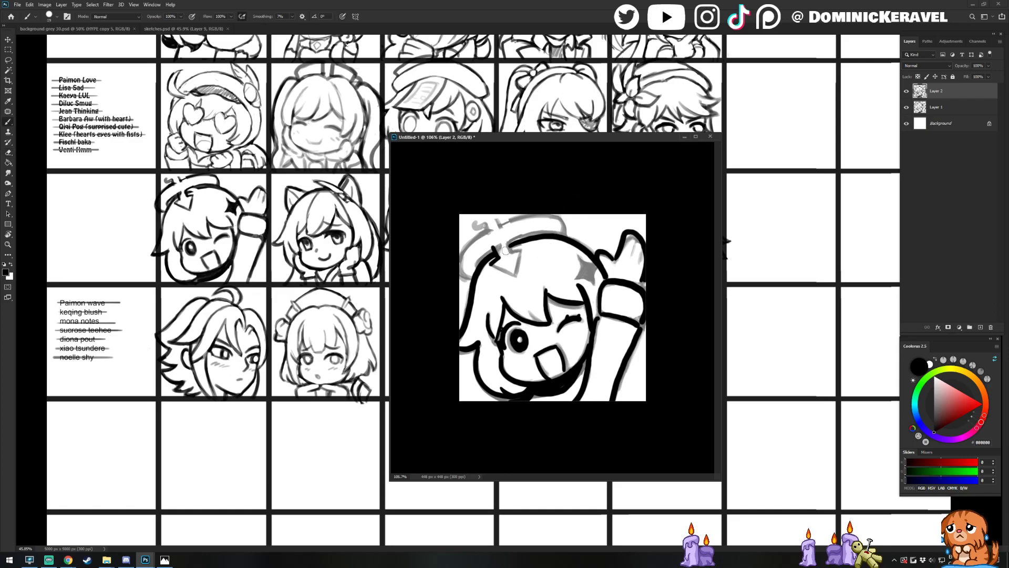
Ink the rest of the crown's arrow-shaped point above the fringe and clean up its lines
left_click_drag(507, 246, 521, 252)
mouse_move(517, 251)
left_mouse_down()
mouse_move(494, 262)
mouse_move(511, 276)
mouse_move(493, 259)
mouse_move(513, 275)
left_mouse_up()
key("e")
key("b")
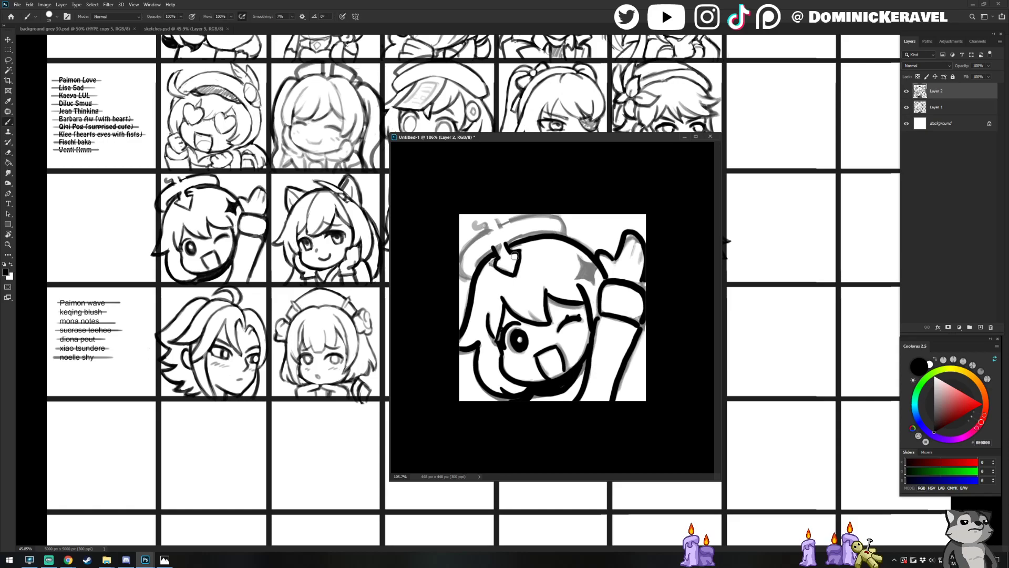
key("e")
key("b")
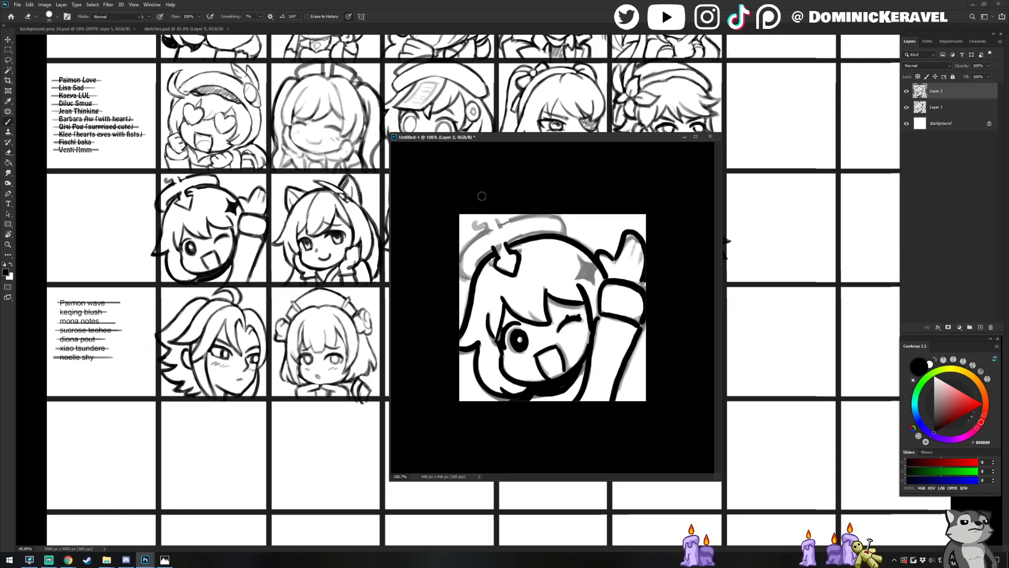
Rotate the canvas view about 28° and ink the crown's curved band on the star ornament's side
key("r")
mouse_move(570, 155)
left_mouse_down()
mouse_move(610, 207)
mouse_move(606, 172)
left_mouse_up()
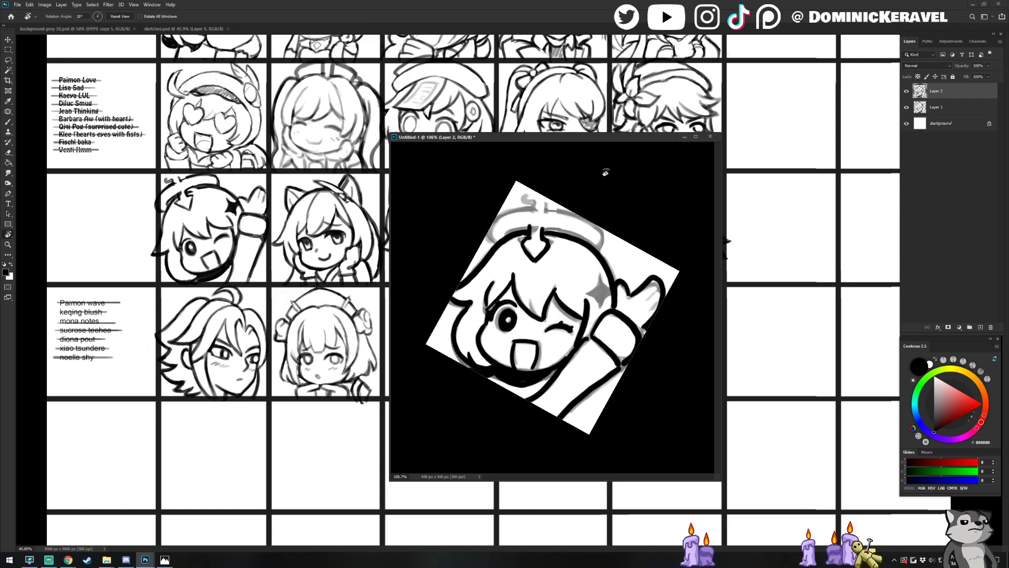
key("b")
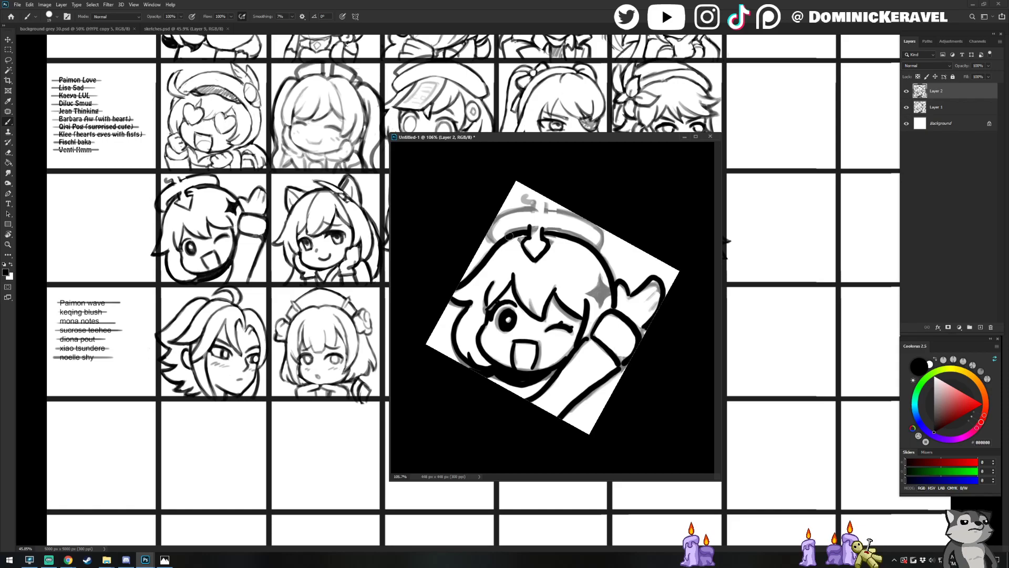
mouse_move(509, 235)
left_mouse_down()
mouse_move(557, 228)
mouse_move(505, 236)
mouse_move(530, 225)
mouse_move(596, 246)
left_mouse_up()
key("ctrl+z")
mouse_move(552, 211)
left_mouse_down()
mouse_move(589, 221)
mouse_move(603, 237)
mouse_move(595, 251)
left_mouse_up()
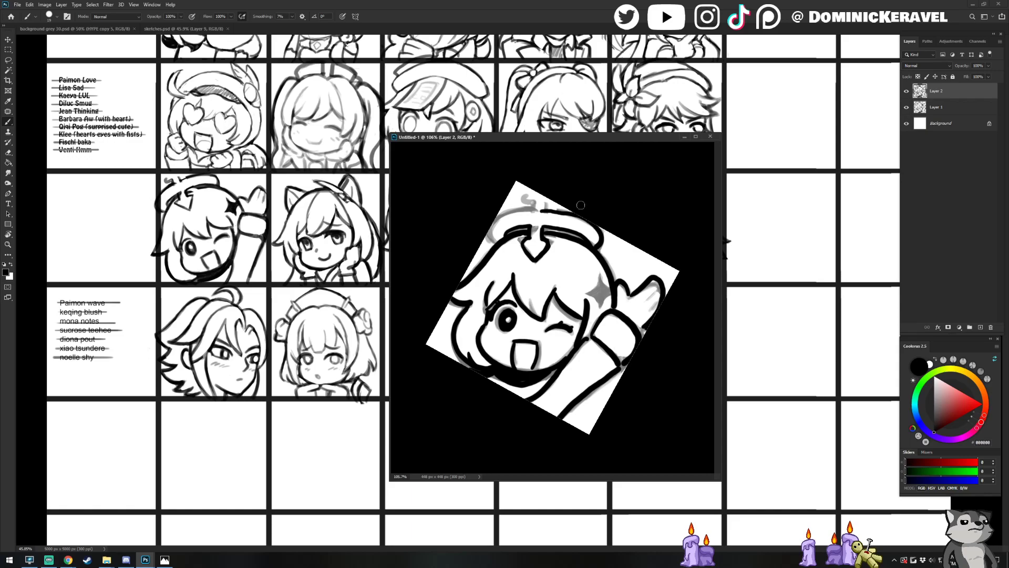
key("e")
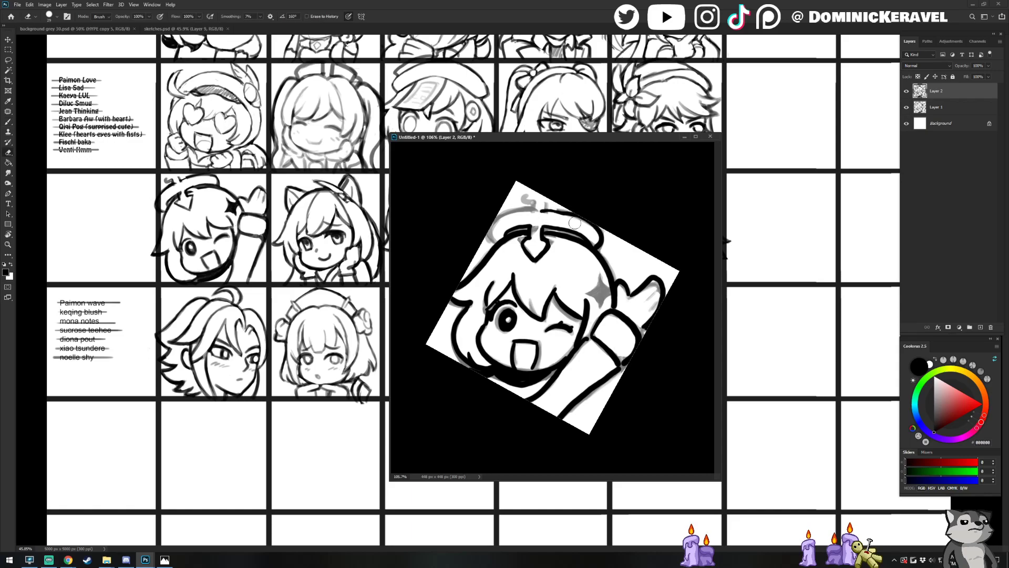
key("b")
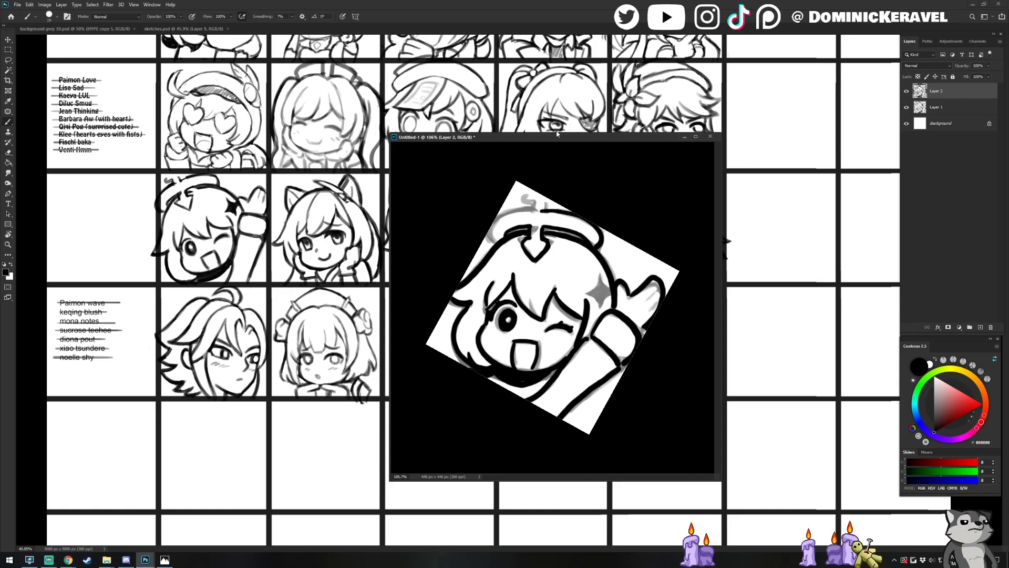
Ink the crown band's rounded end on the open eye's side and tidy its middle with the eraser
mouse_move(528, 210)
left_mouse_down()
mouse_move(493, 218)
mouse_move(498, 248)
left_mouse_up()
key("e")
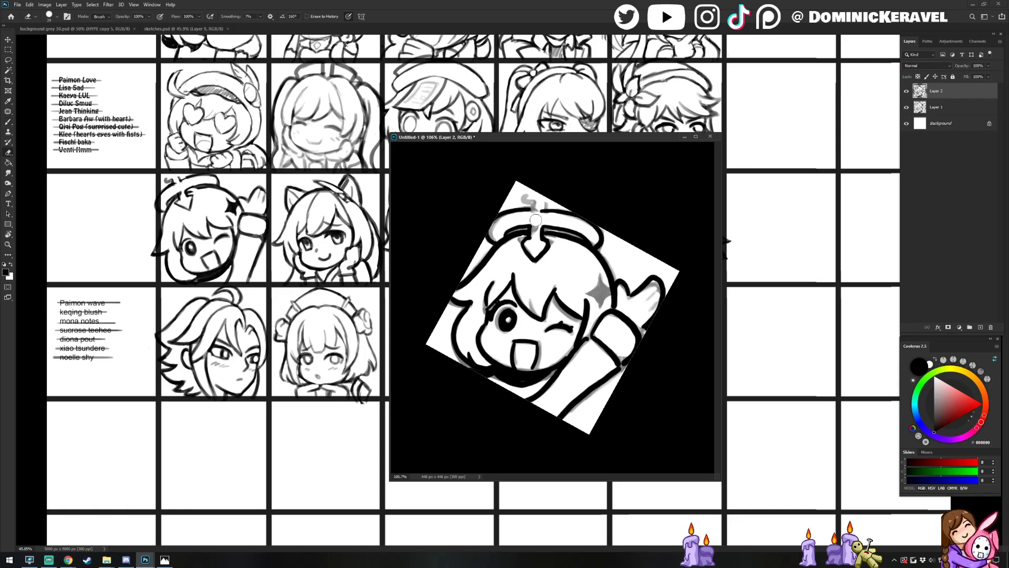
key("b")
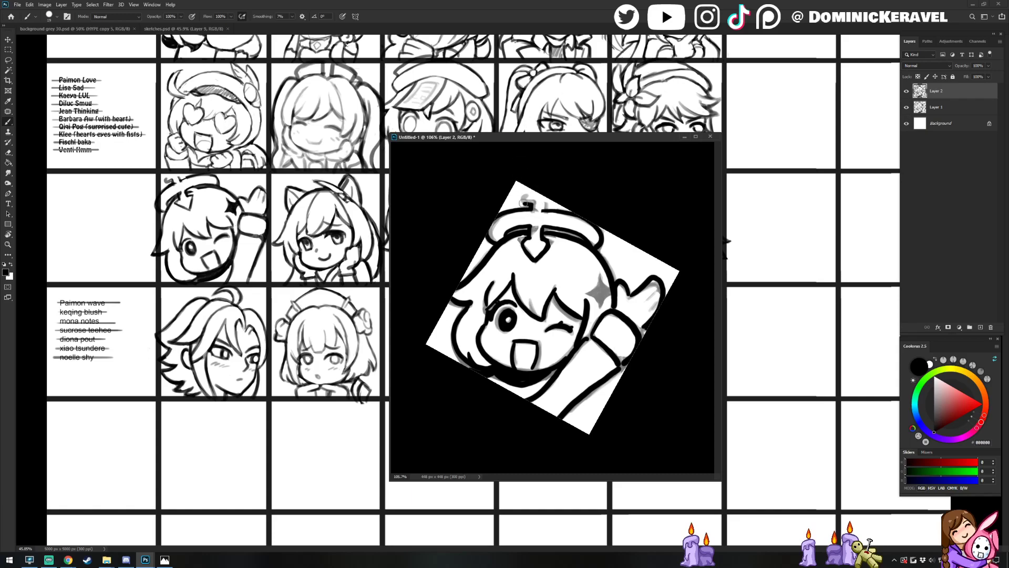
Ink and clean up the small curled ornament on top of the crown, and touch up the band and point
mouse_move(526, 203)
left_mouse_down()
mouse_move(530, 192)
mouse_move(553, 198)
left_mouse_up()
key("e")
key("b")
key("e")
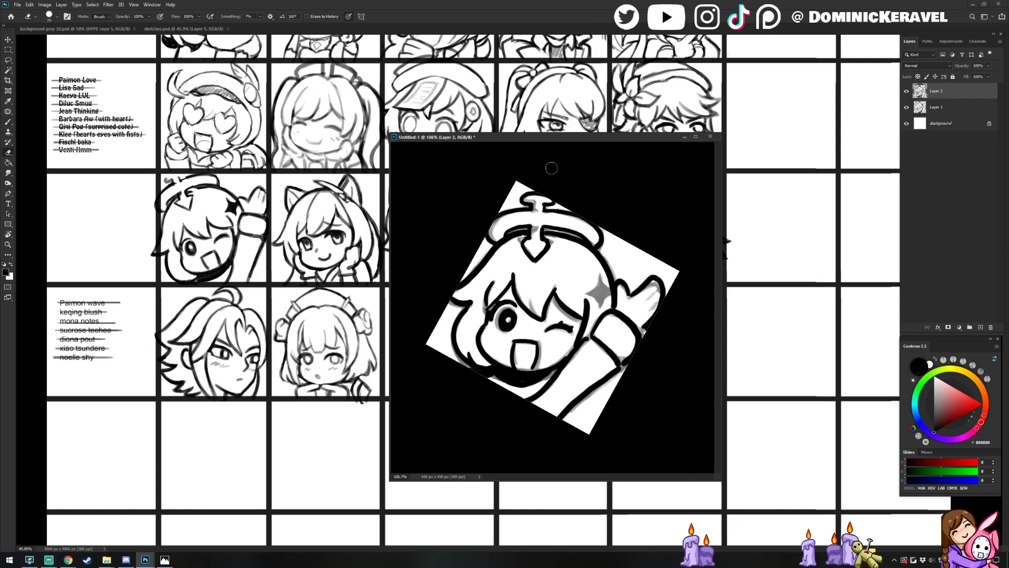
key("b")
key("e")
key("b")
key("e")
key("b")
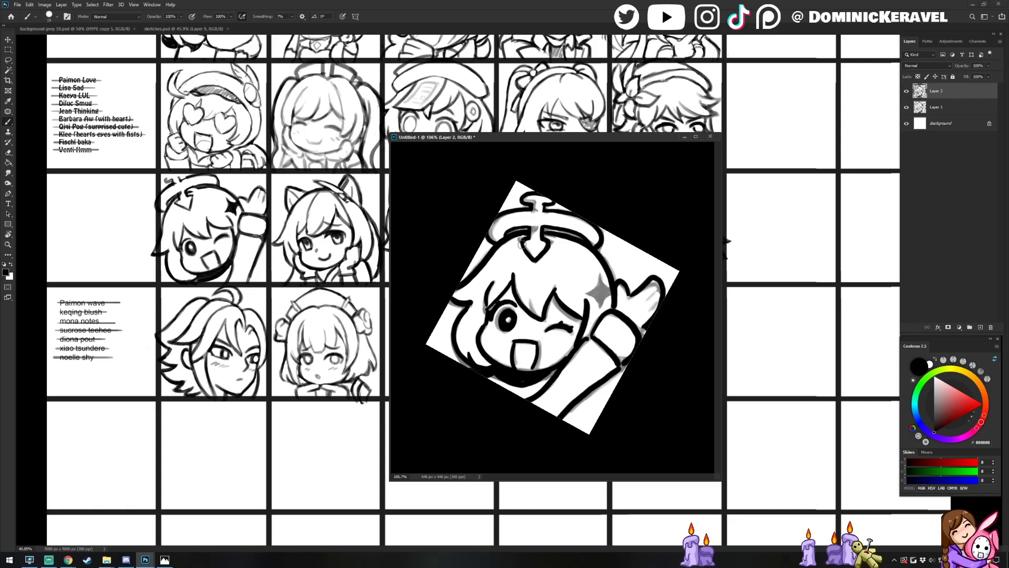
left_click_drag(523, 244, 533, 258)
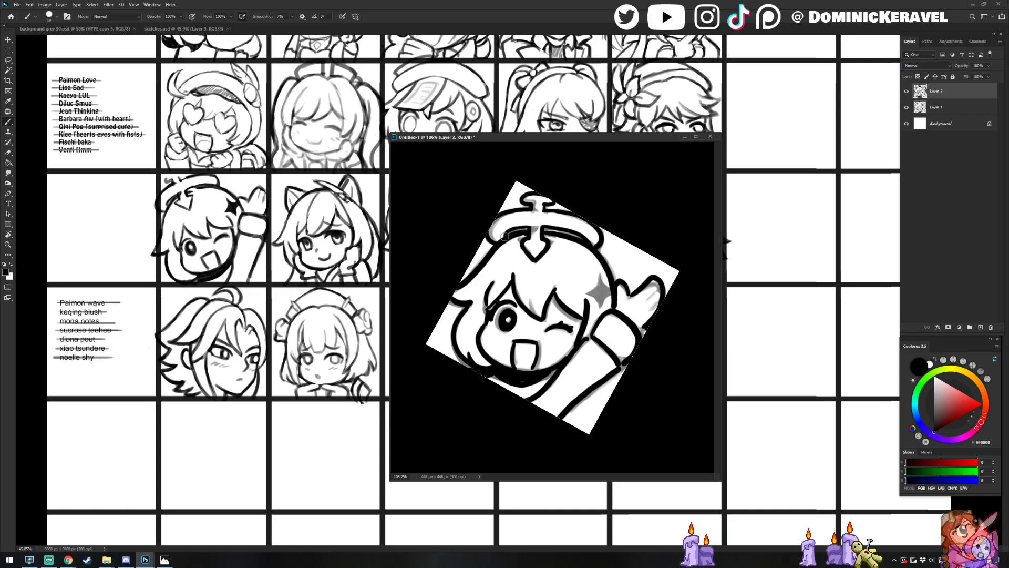
left_click_drag(511, 229, 527, 228)
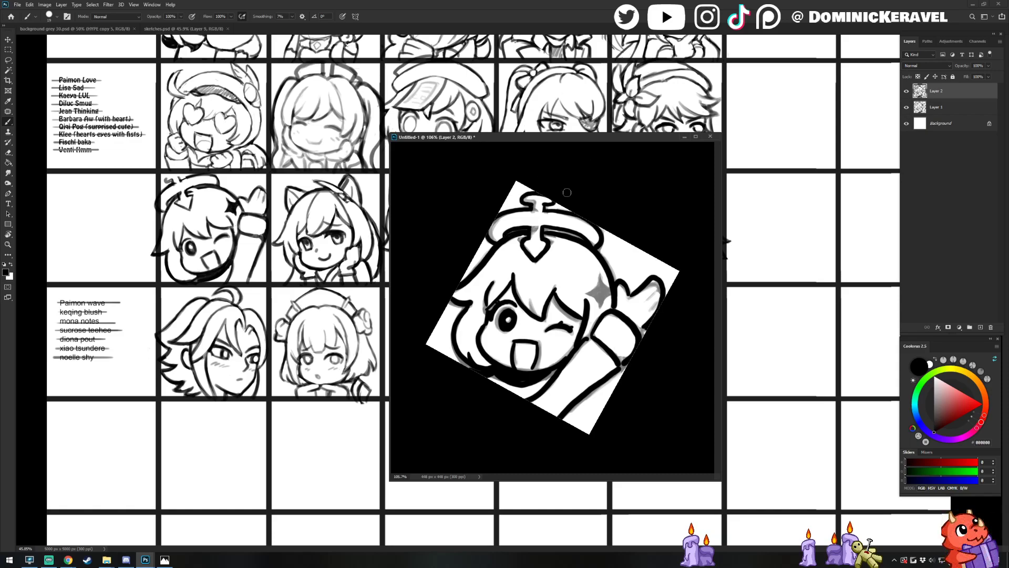
Save the Paimon line art document as wave.psd
key("r")
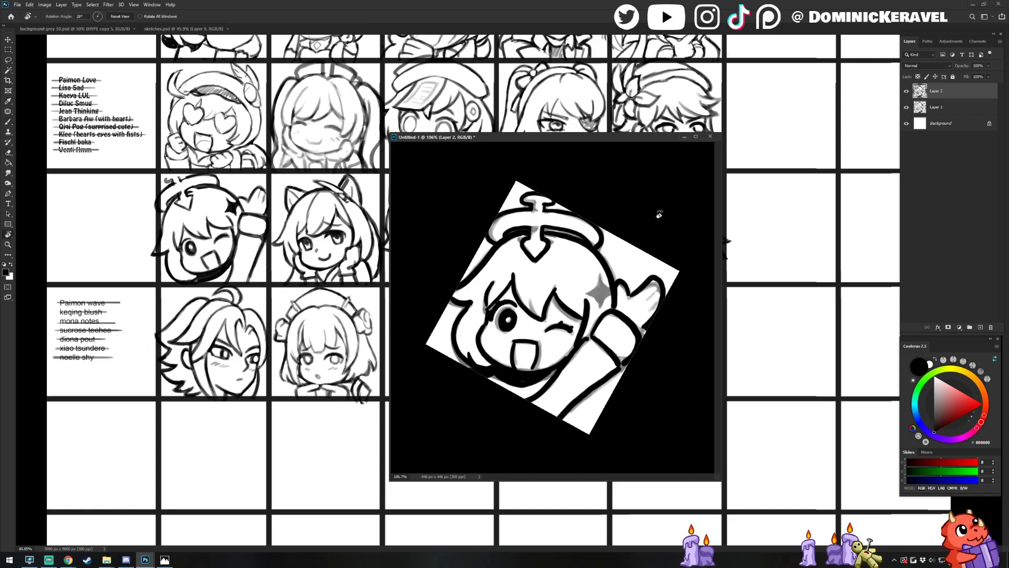
mouse_move(657, 210)
left_mouse_down()
mouse_move(619, 177)
mouse_move(650, 207)
mouse_move(642, 191)
left_mouse_up()
key("v")
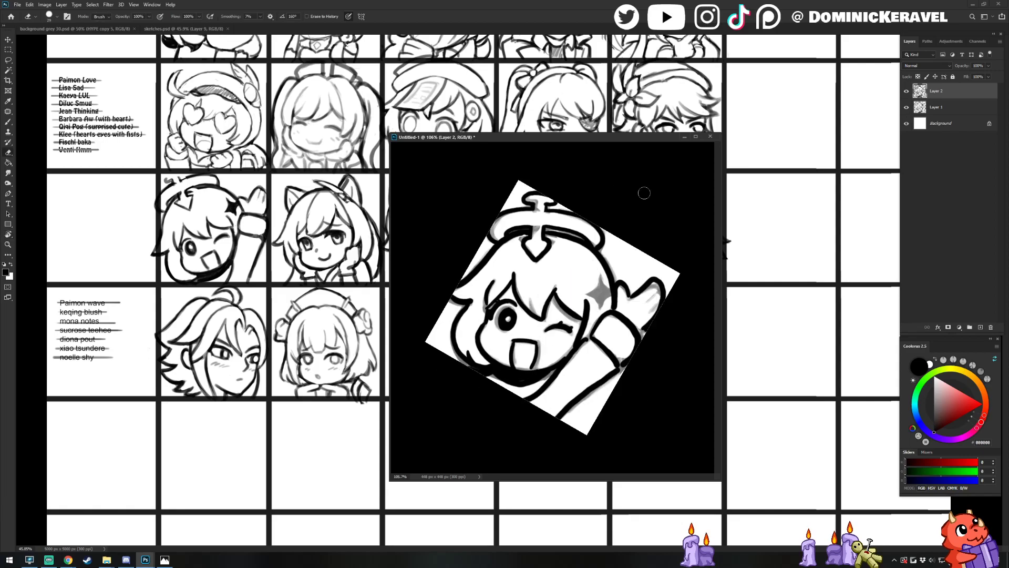
key("ctrl+s")
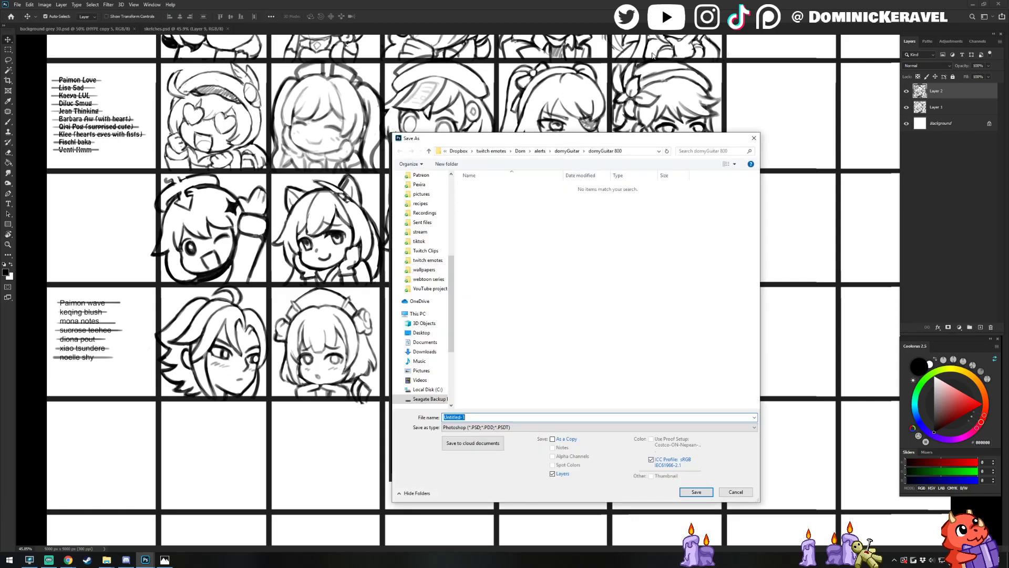
key("Escape")
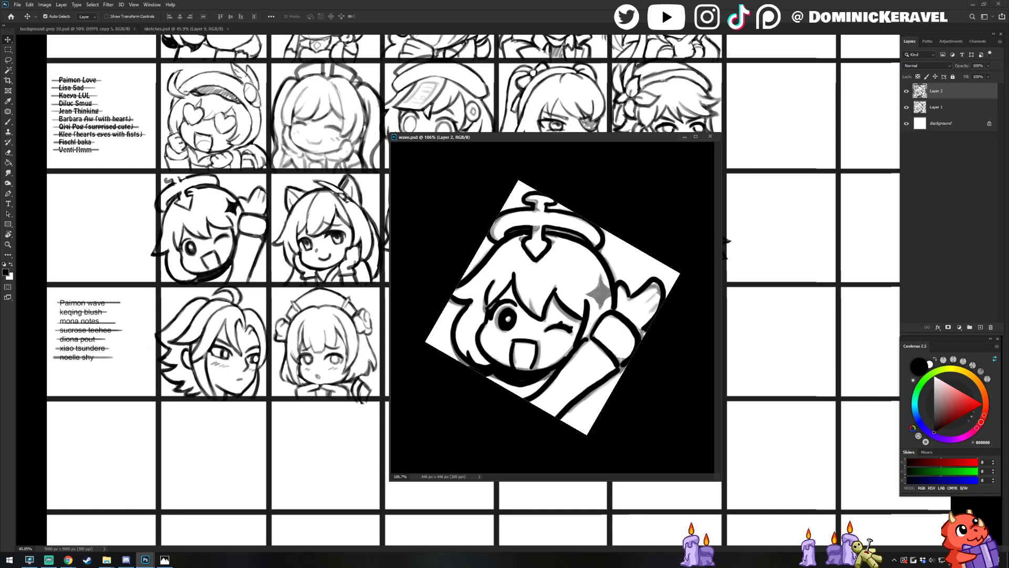
Ink the upper edges of the four-pointed star ornament in Paimon's hair and clean up the strokes with the eraser
key("b")
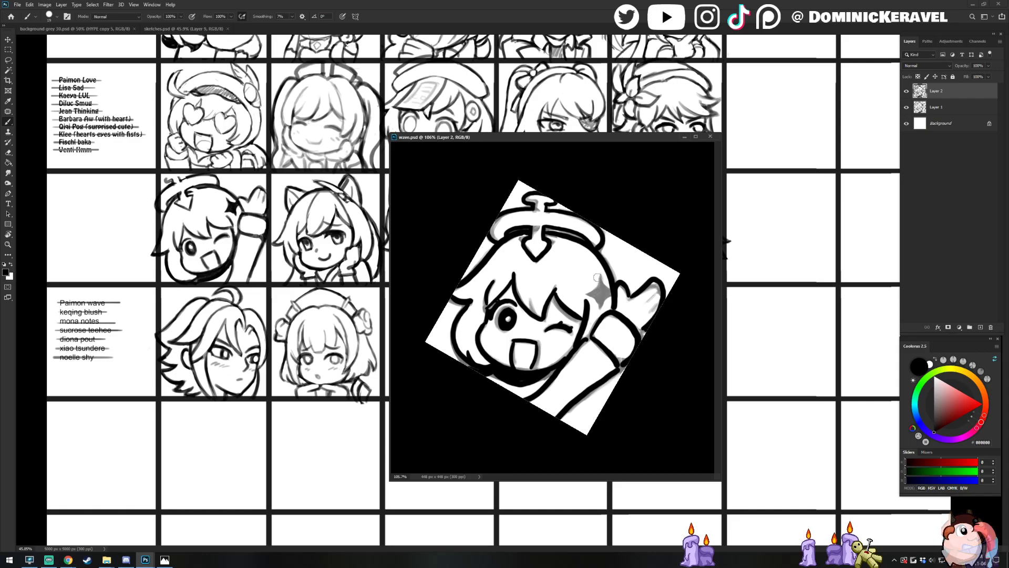
left_click_drag(598, 277, 587, 288)
key("ctrl+z")
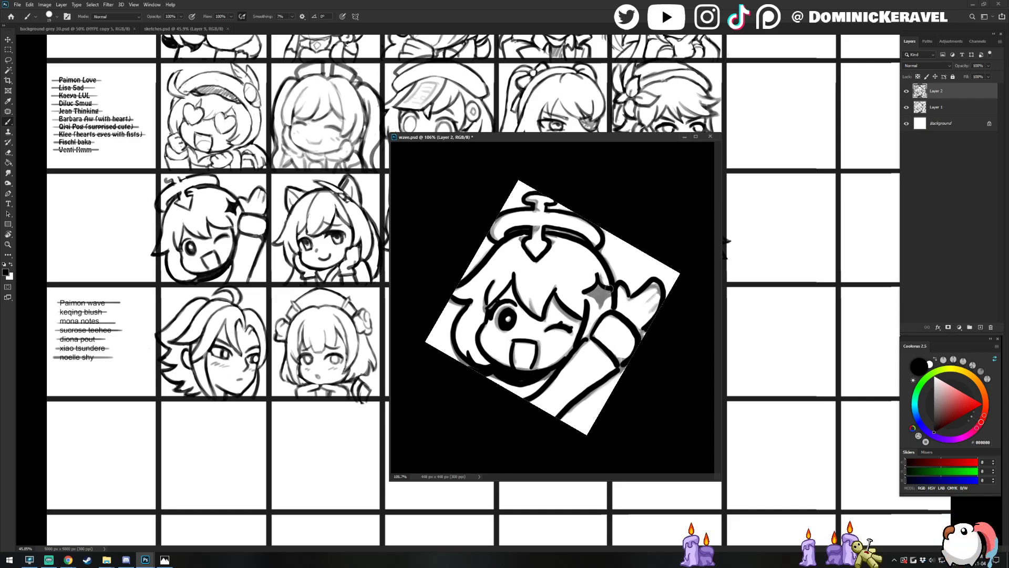
key("e")
key("b")
key("e")
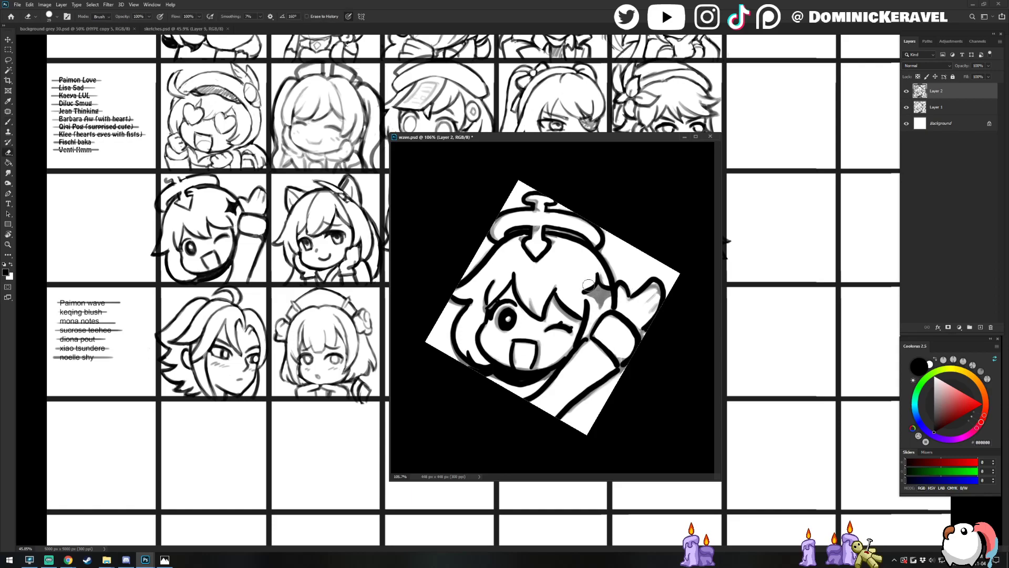
key("b")
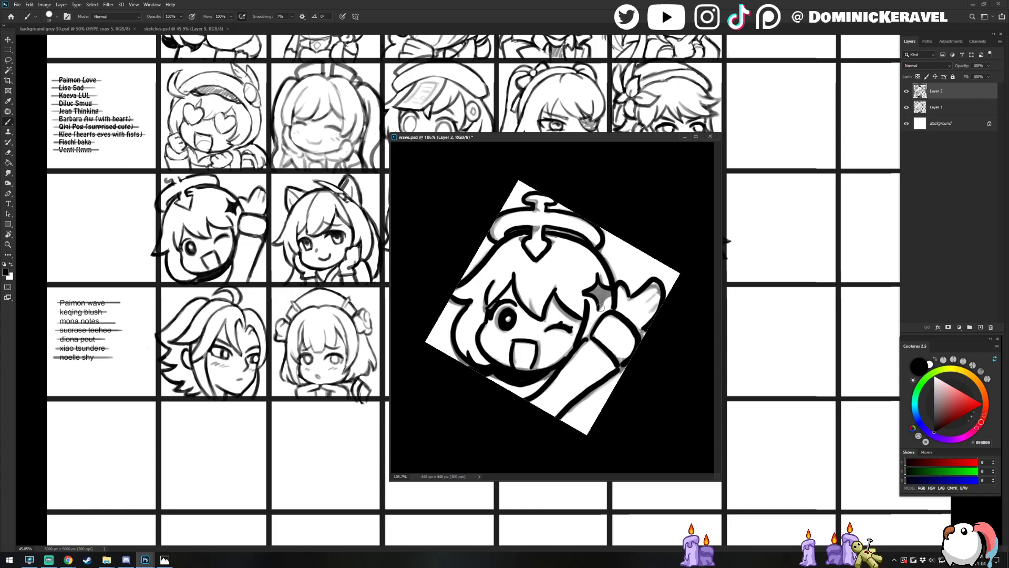
Ink the rest of the star ornament, fill it solid black and trim its lower edges and points
left_click_drag(600, 307, 612, 291)
key("e")
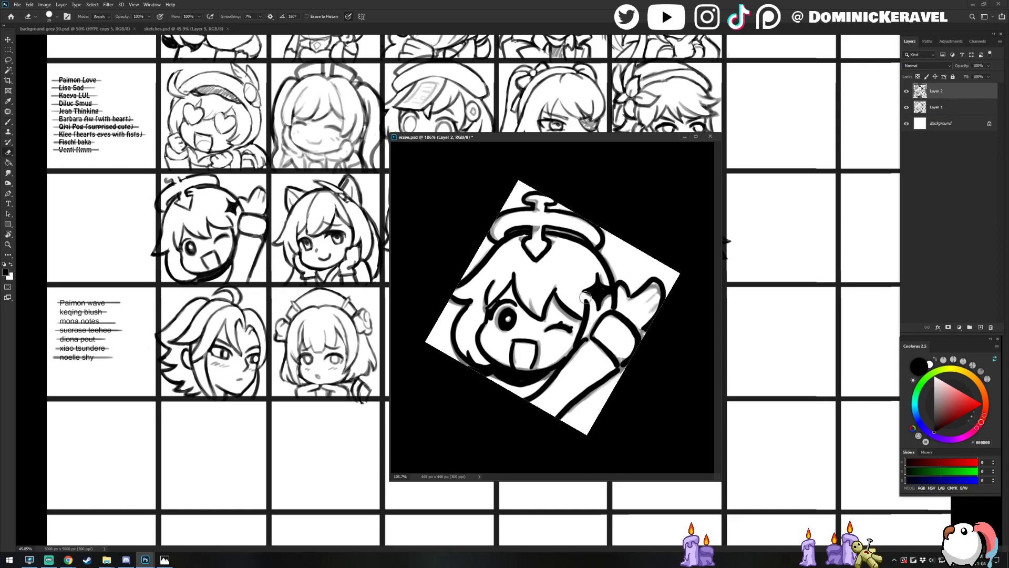
left_click_drag(585, 298, 587, 311)
left_click_drag(594, 310, 603, 313)
key("b")
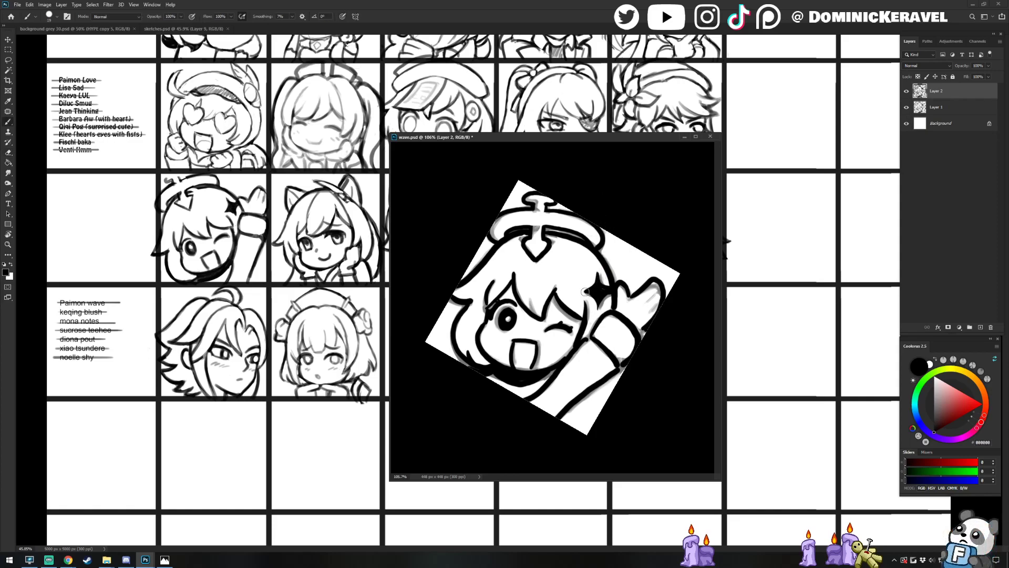
key("e")
key("b")
key("e")
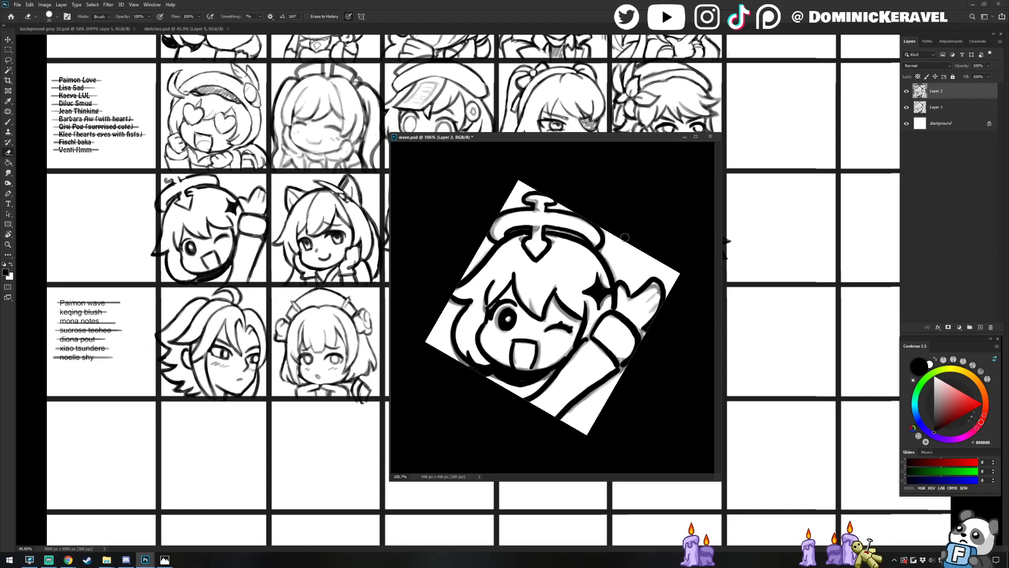
key("b")
key("e")
key("b")
Return the canvas rotation to 0° and hide the grey sketch on Layer 1
key("r")
left_click_drag(637, 214, 602, 193)
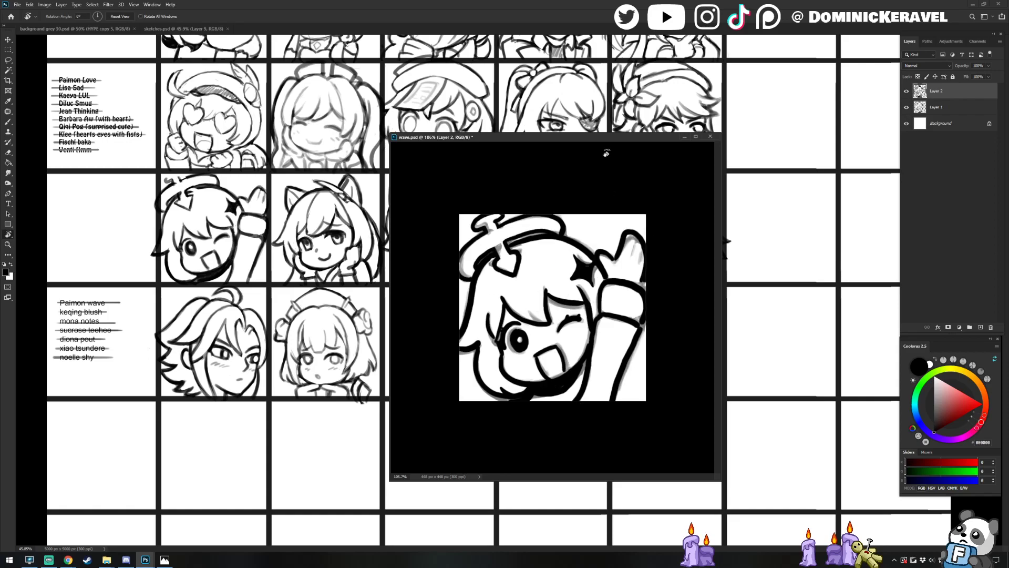
key("v")
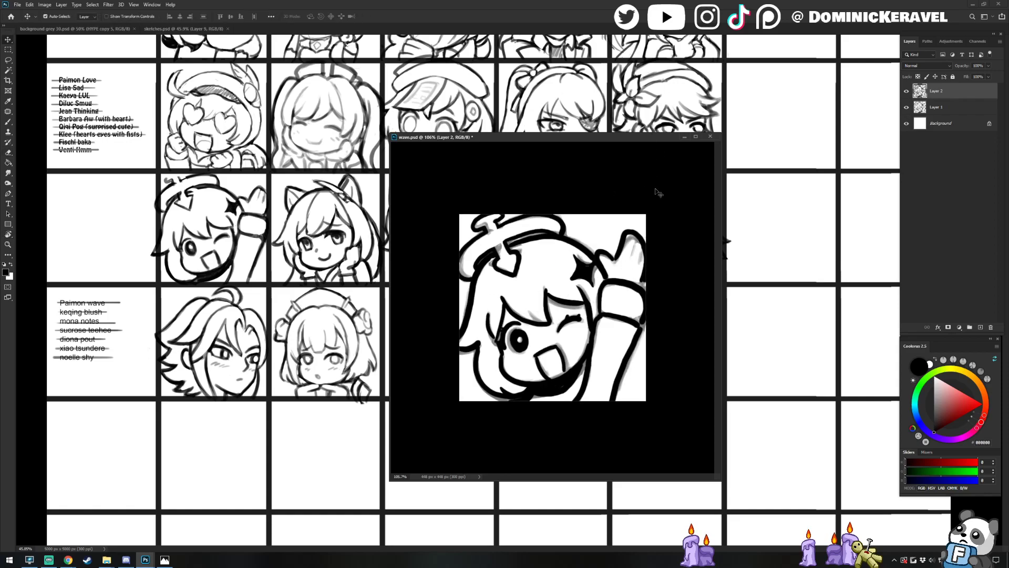
left_click(907, 107)
key("e")
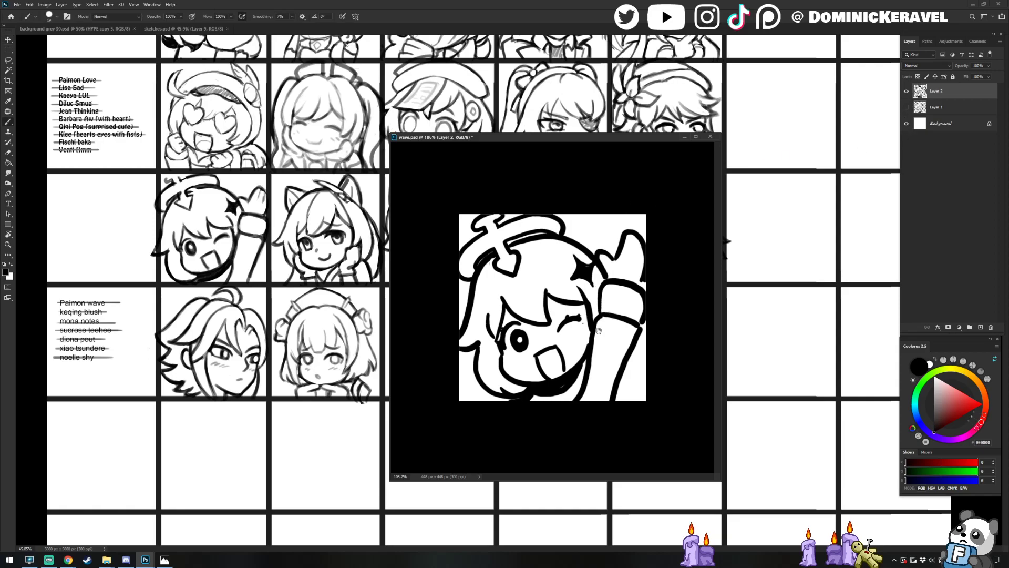
Ink a small rounded notch into the lower edge of the raised arm's cuff and clean up the lines around it
scroll(594, 265, "up", 1)
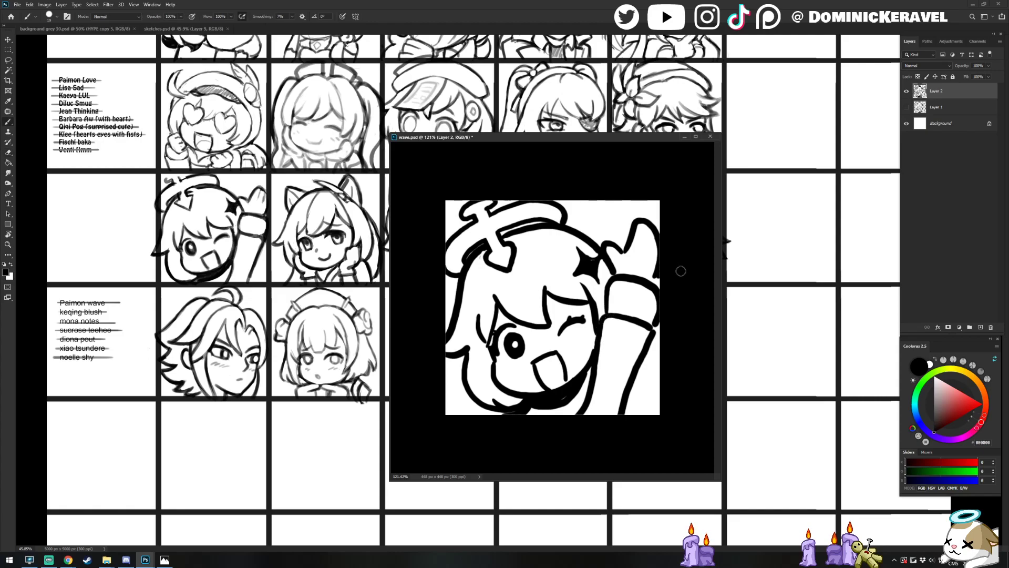
key("b")
left_click(726, 242)
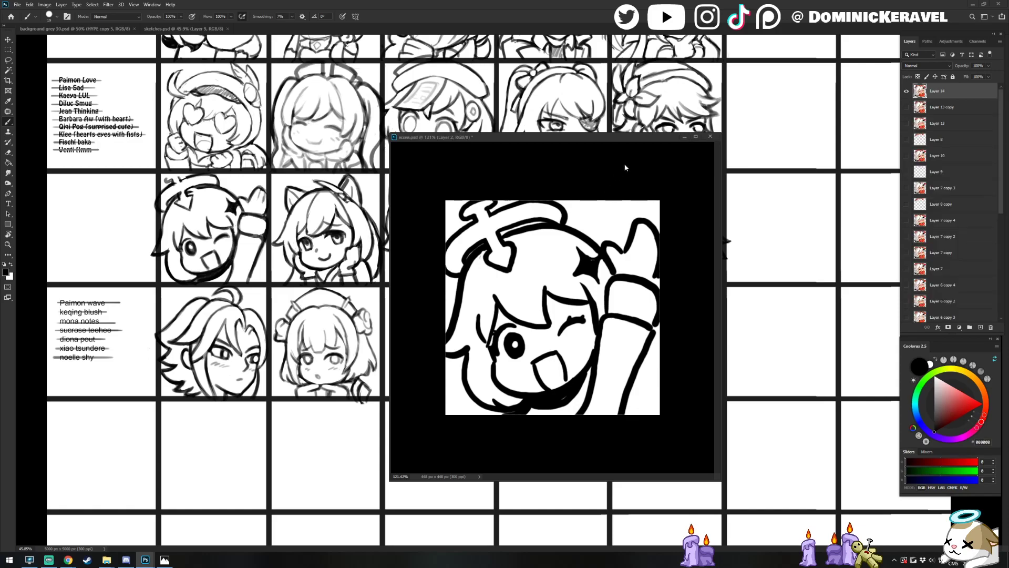
left_click(646, 139)
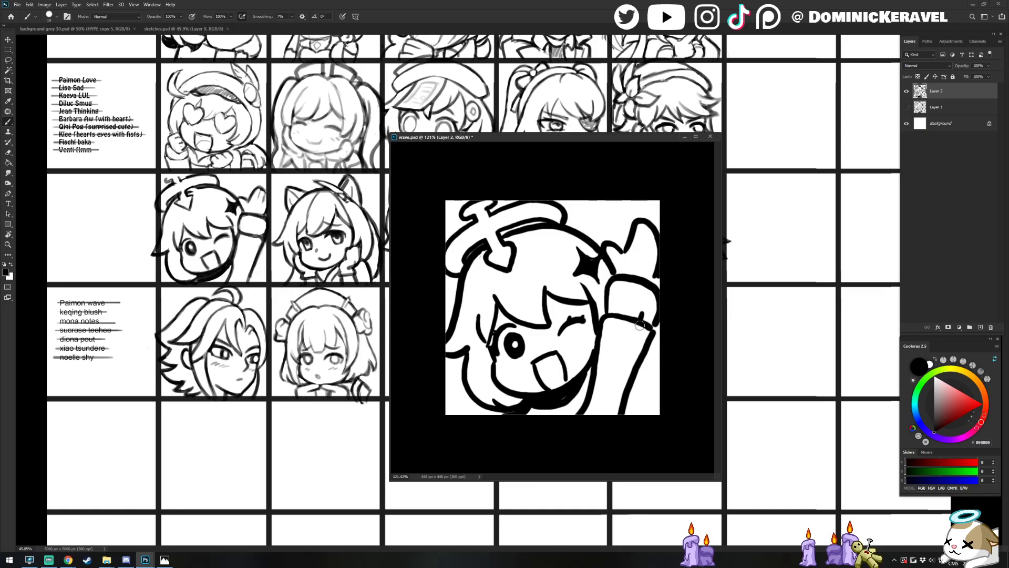
mouse_move(639, 327)
left_mouse_down()
mouse_move(657, 326)
mouse_move(623, 337)
mouse_move(660, 334)
left_mouse_up()
key("e")
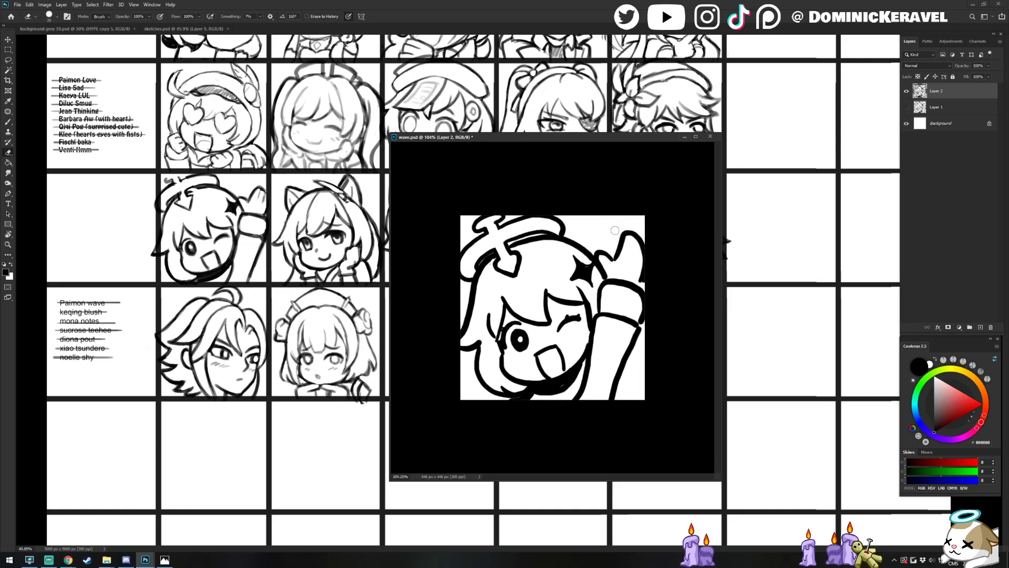
key("b")
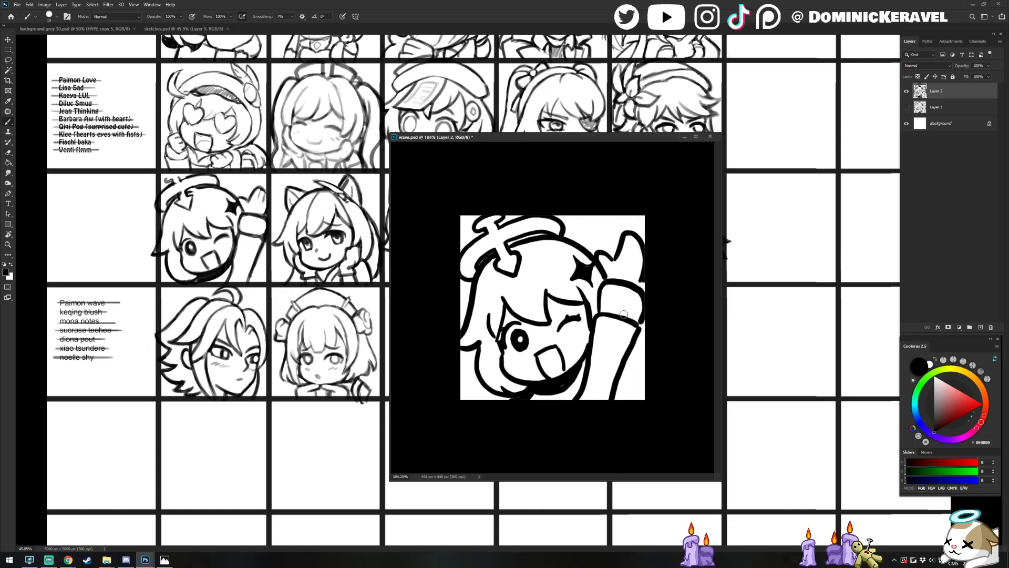
key("e")
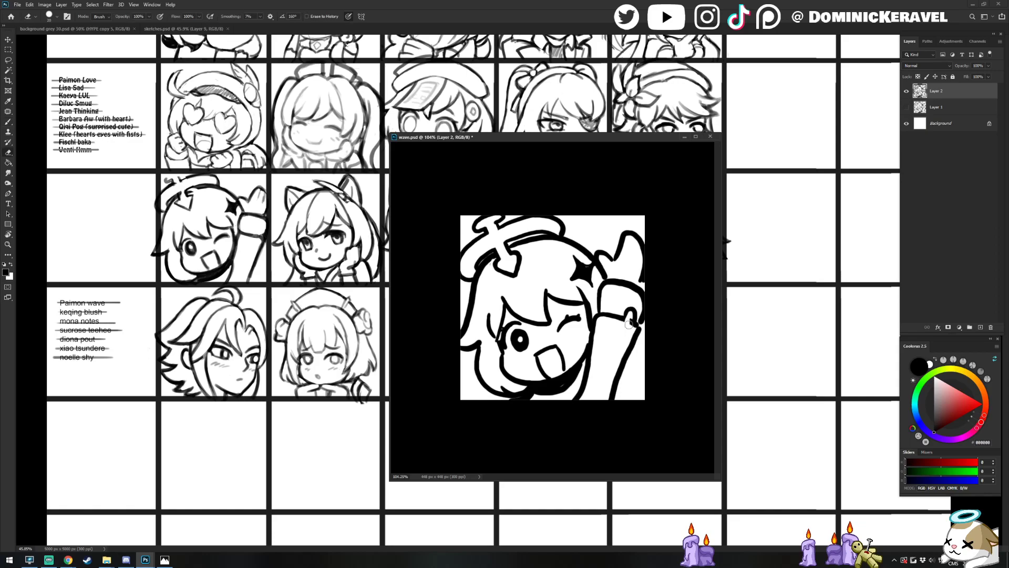
key("b")
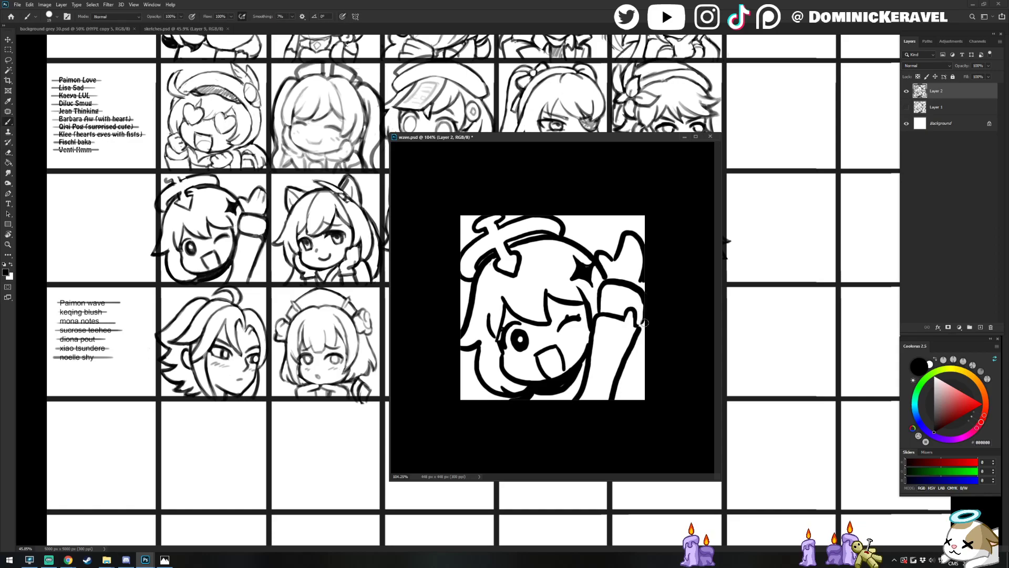
key("e")
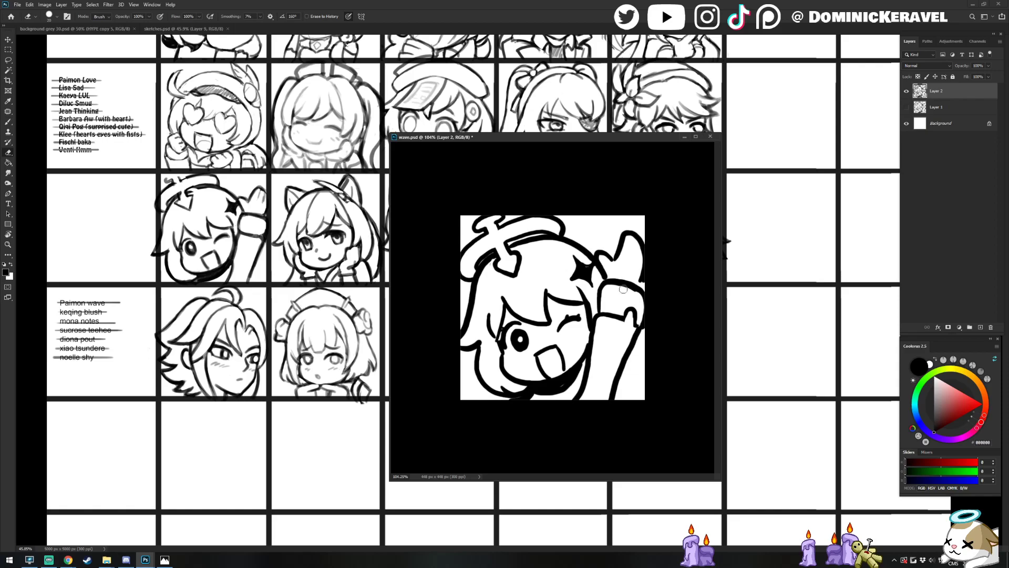
key("b")
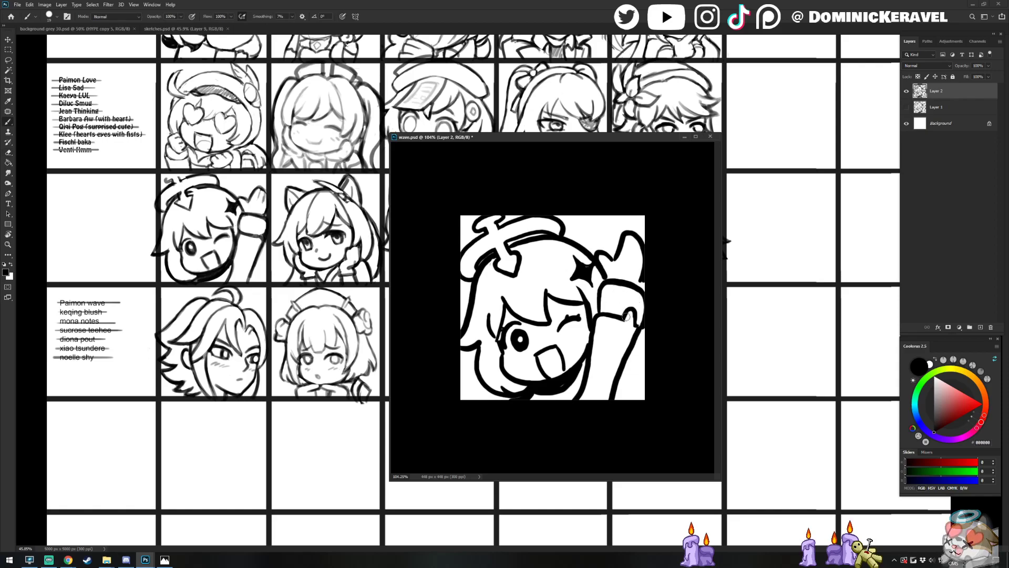
key("e")
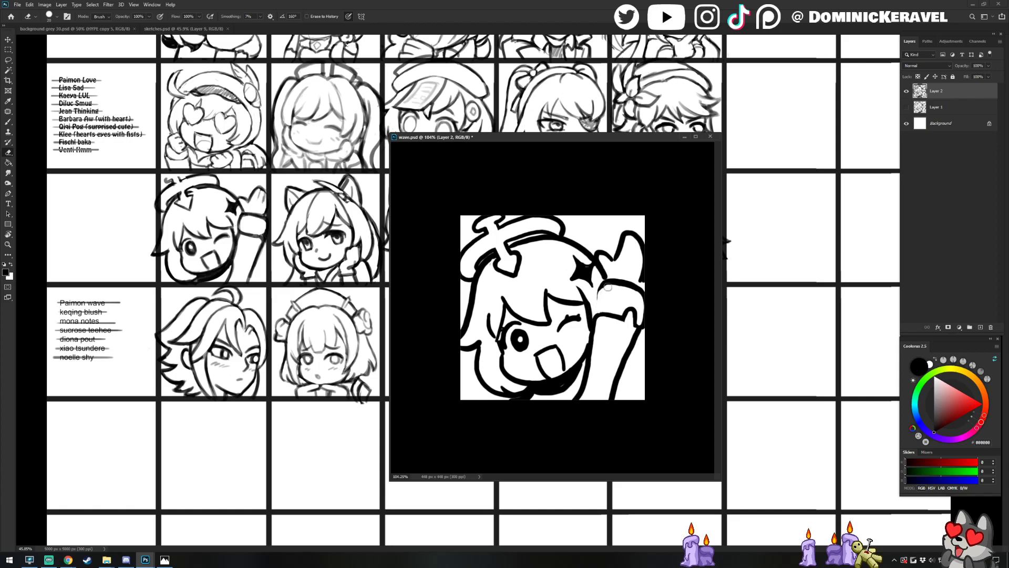
Touch up the outline of the waving hand and the cuff, erasing excess ink on the side facing the hair
key("b")
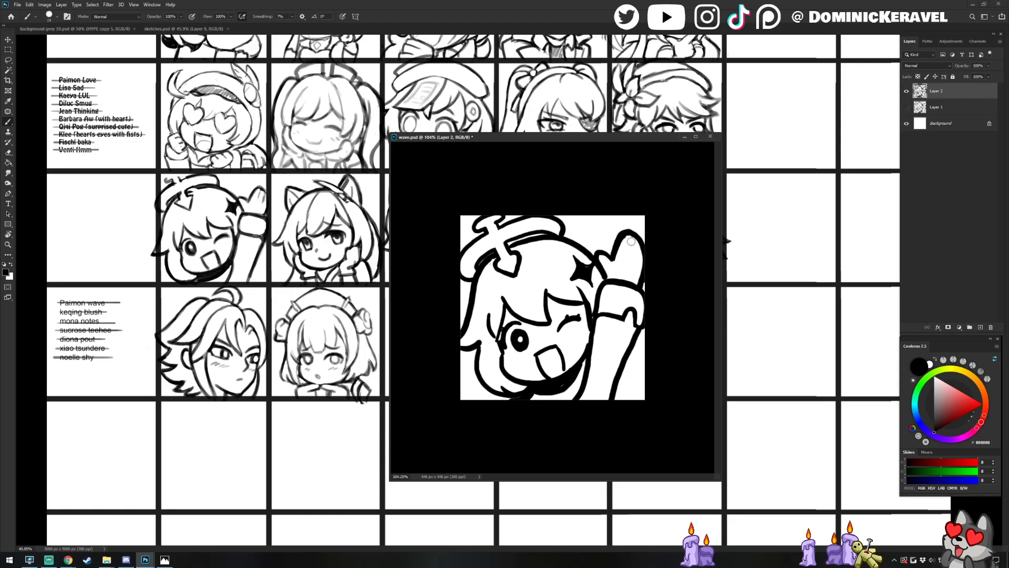
key("e")
key("b")
key("e")
left_click_drag(592, 309, 579, 286)
key("b")
Tidy the cheek line and the inner edge of the hair lock below the open eye with brush and eraser
key("v")
left_click_drag(521, 374, 526, 374)
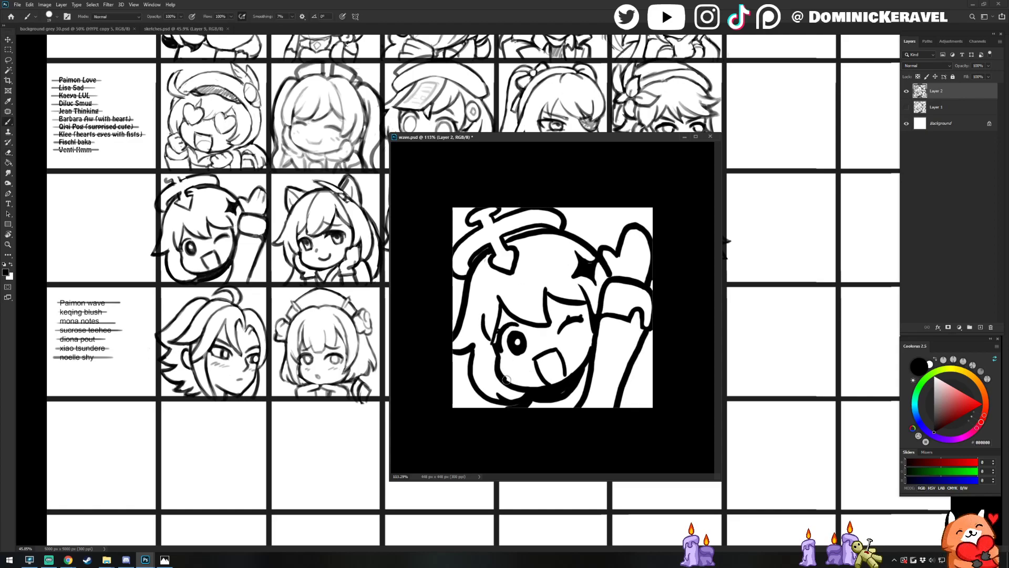
key("e")
mouse_move(495, 373)
left_mouse_down()
mouse_move(520, 391)
mouse_move(541, 384)
mouse_move(528, 394)
mouse_move(503, 375)
left_mouse_up()
key("b")
key("e")
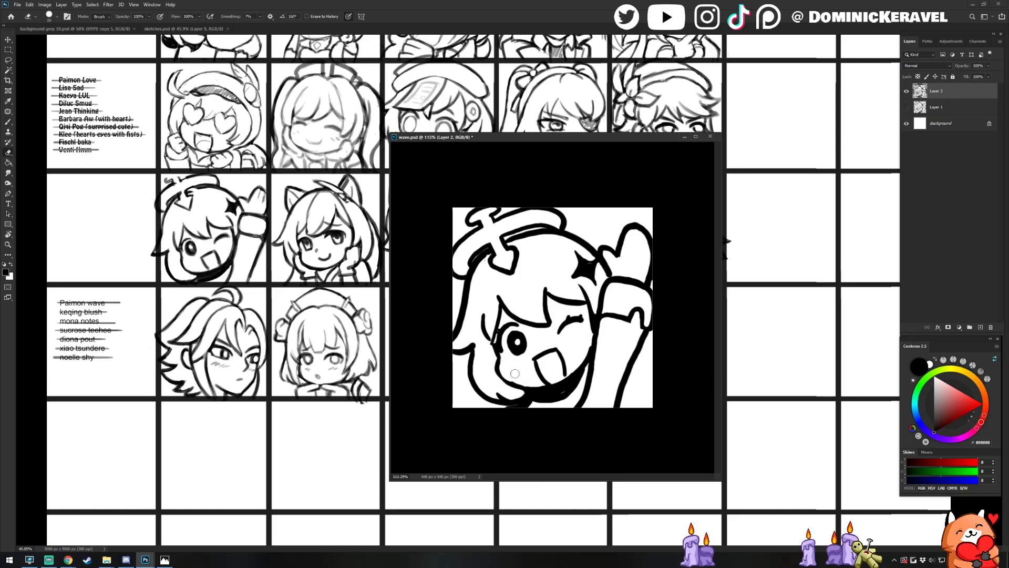
key("b")
key("e")
key("b")
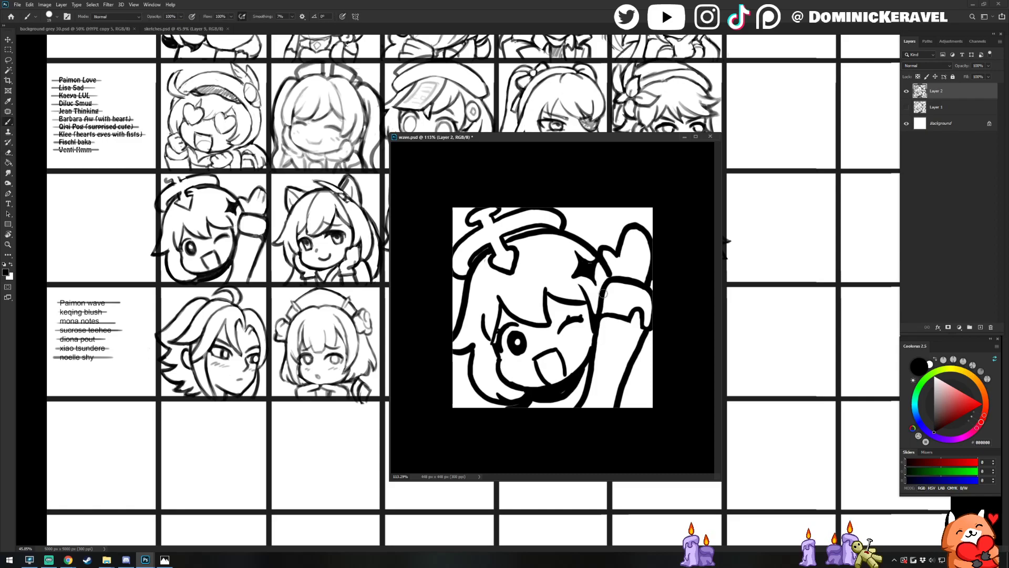
Refine the chin line beside the hair lock and thicken the face contour next to the open eye
left_click_drag(519, 388, 574, 377)
key("e")
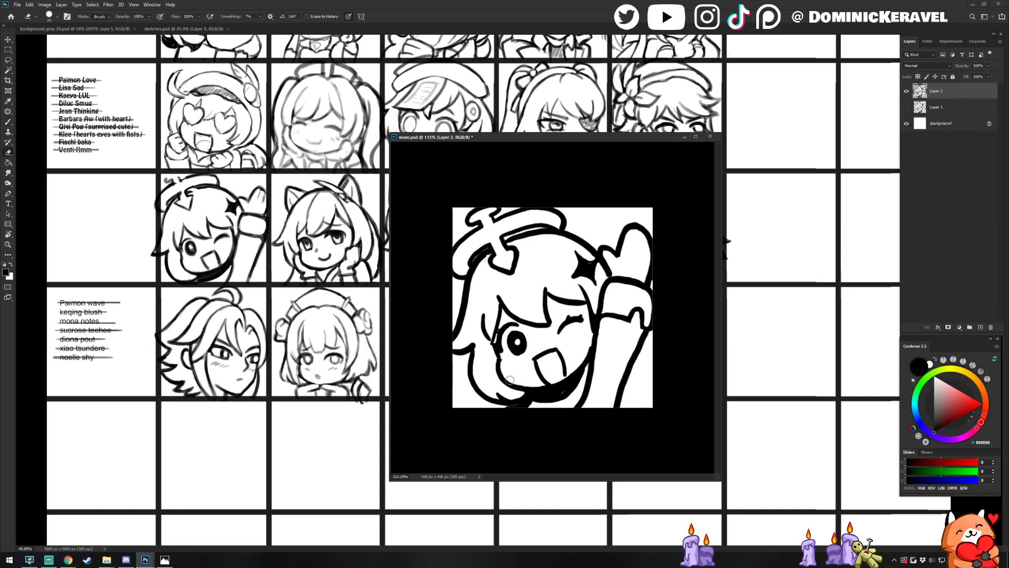
key("b")
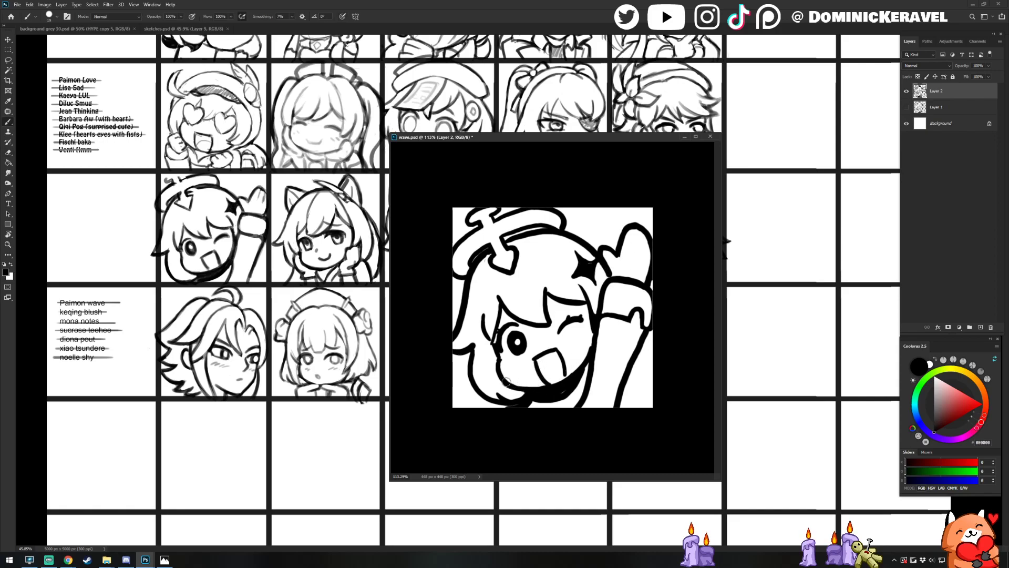
key("e")
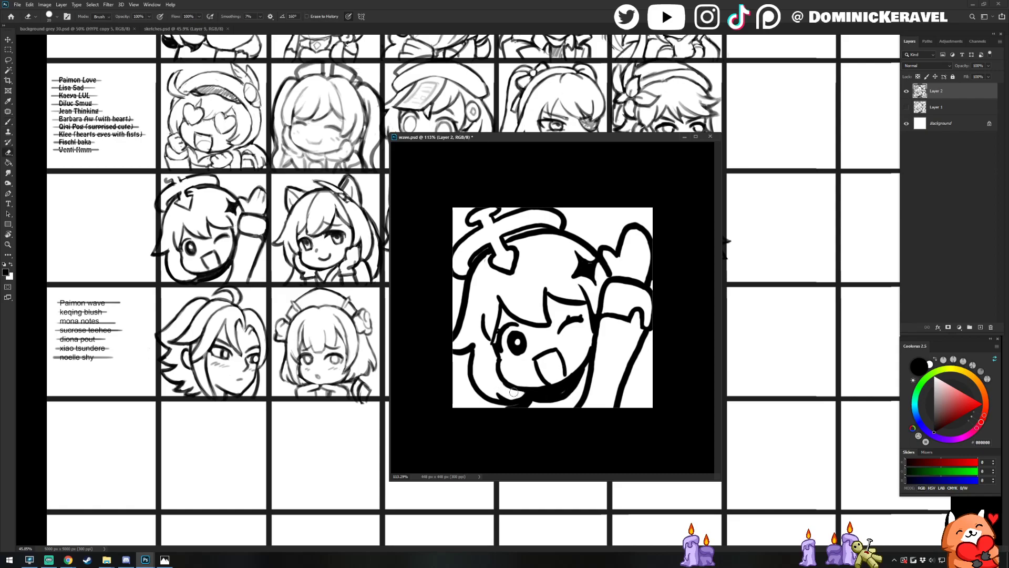
key("b")
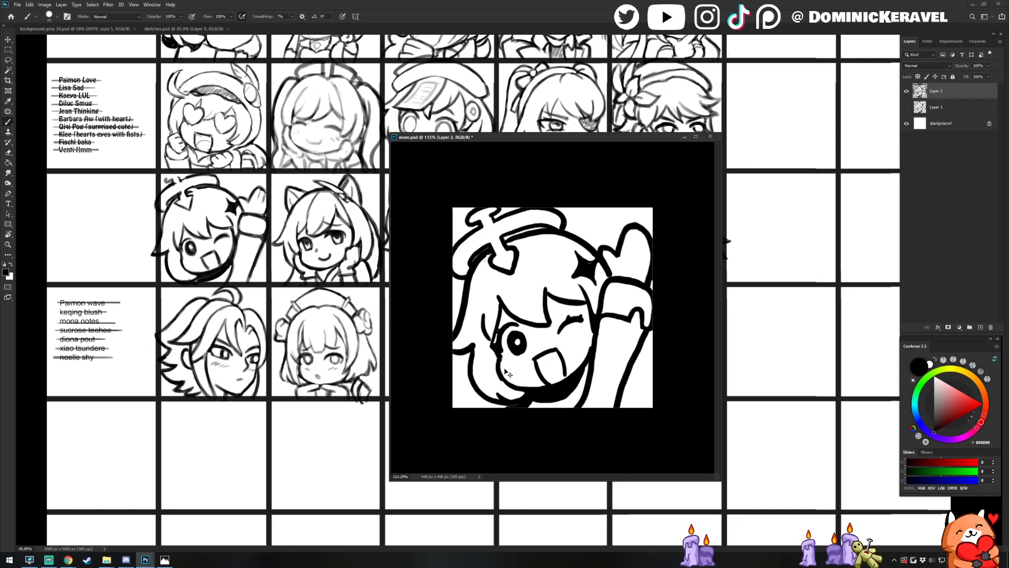
left_click_drag(502, 382, 515, 387)
key("ctrl+z")
key("e")
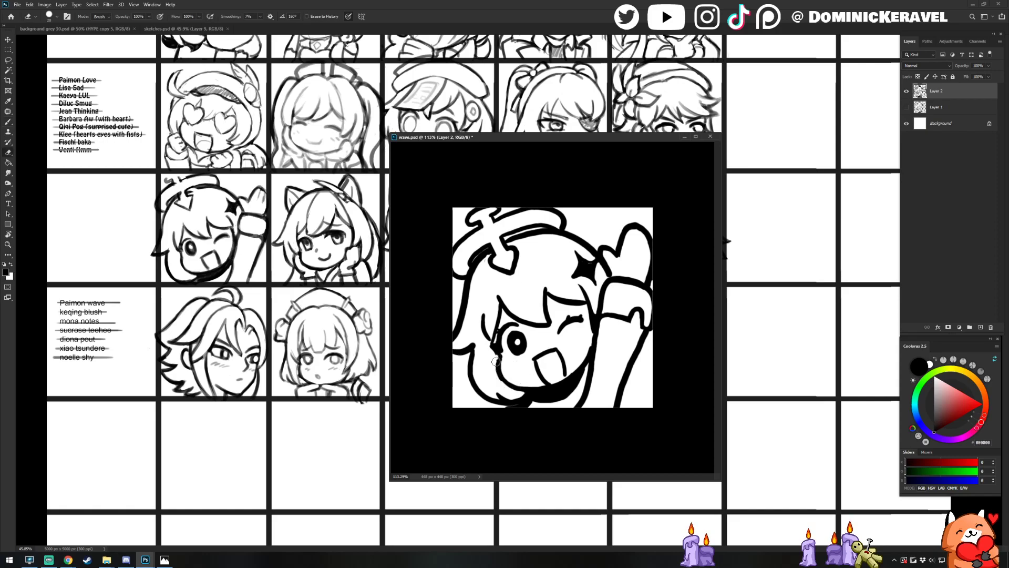
key("b")
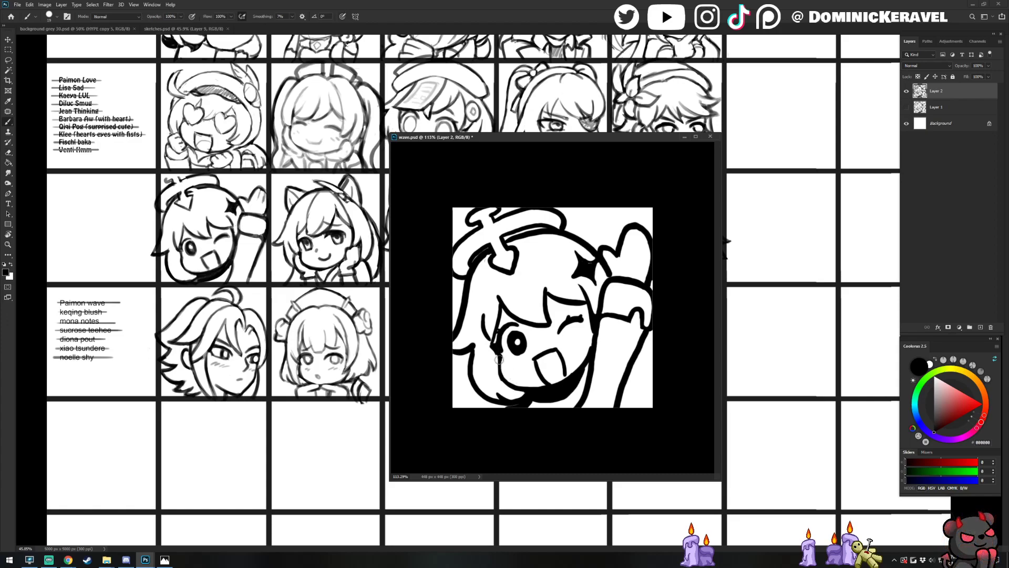
Check the line art at a small size and mirrored horizontally, and restore its original orientation
left_click_drag(581, 367, 537, 367)
key("ctrl+shift+h")
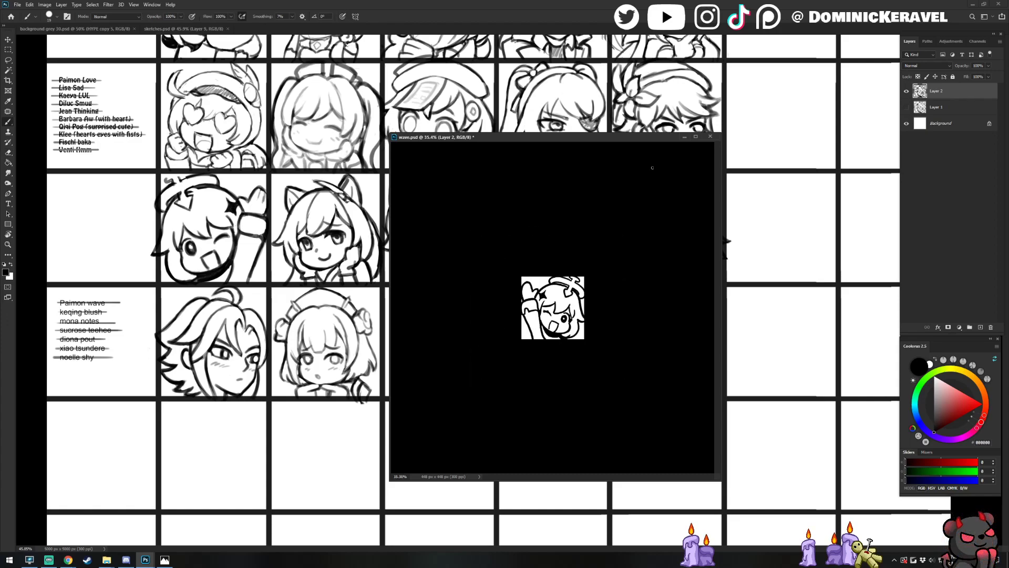
left_click_drag(603, 330, 641, 323)
key("ctrl+z")
key("ctrl+z")
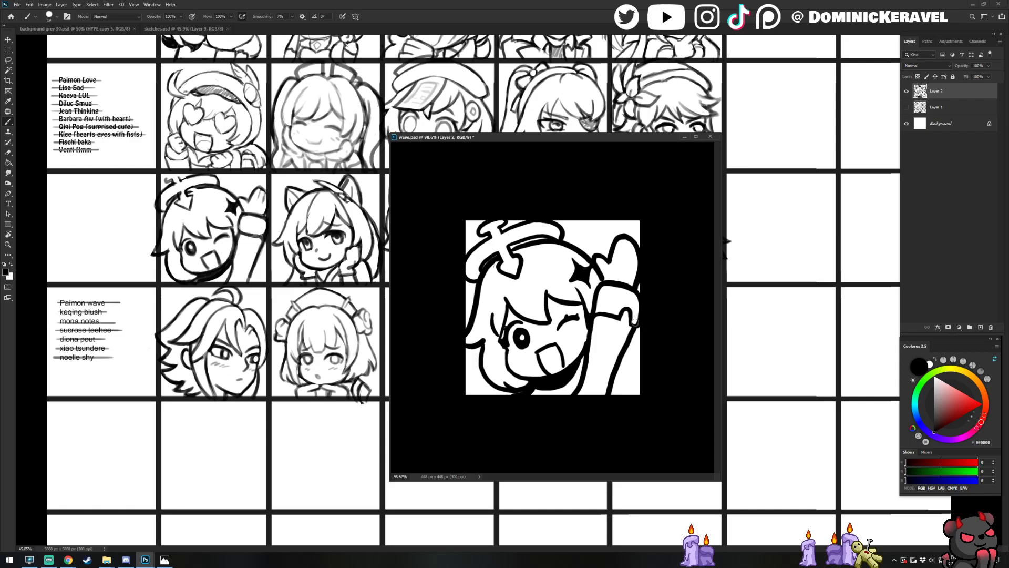
Flip the line art horizontally and rotate the canvas view about 27° counterclockwise so the face sits upright
key("ctrl+shift+h")
key("ctrl+shift+n")
key("Escape")
key("r")
left_click_drag(658, 333, 658, 239)
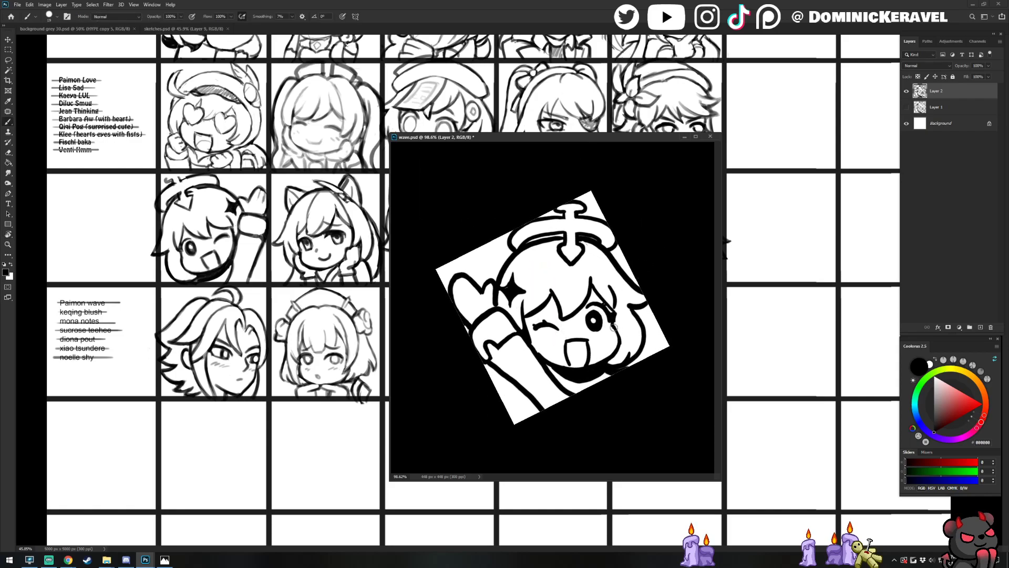
Refine the chin line and the lower tip of the hair lock with brush and eraser in the mirrored view
key("e")
key("b")
key("e")
key("b")
key("e")
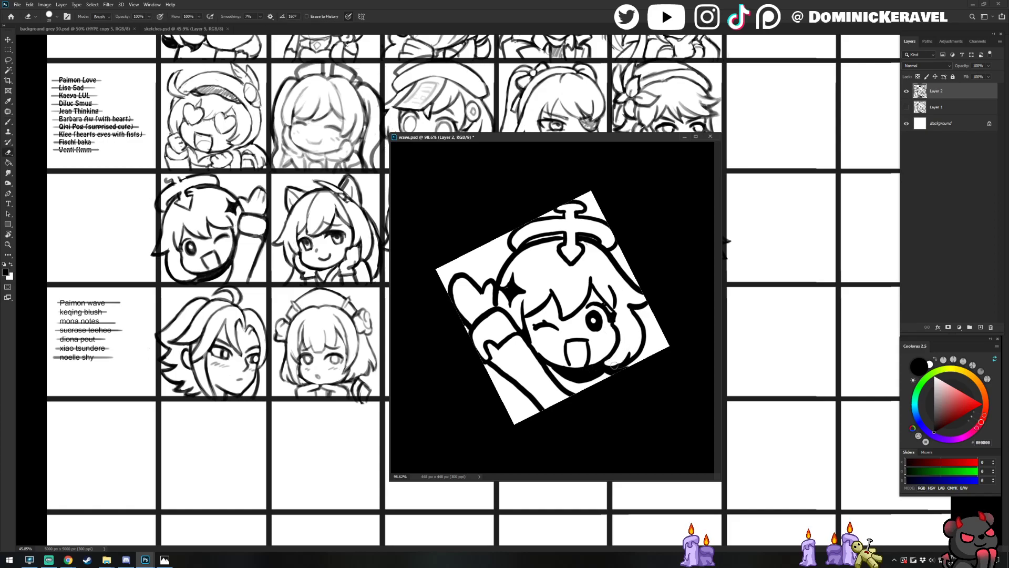
key("b")
key("ctrl+z")
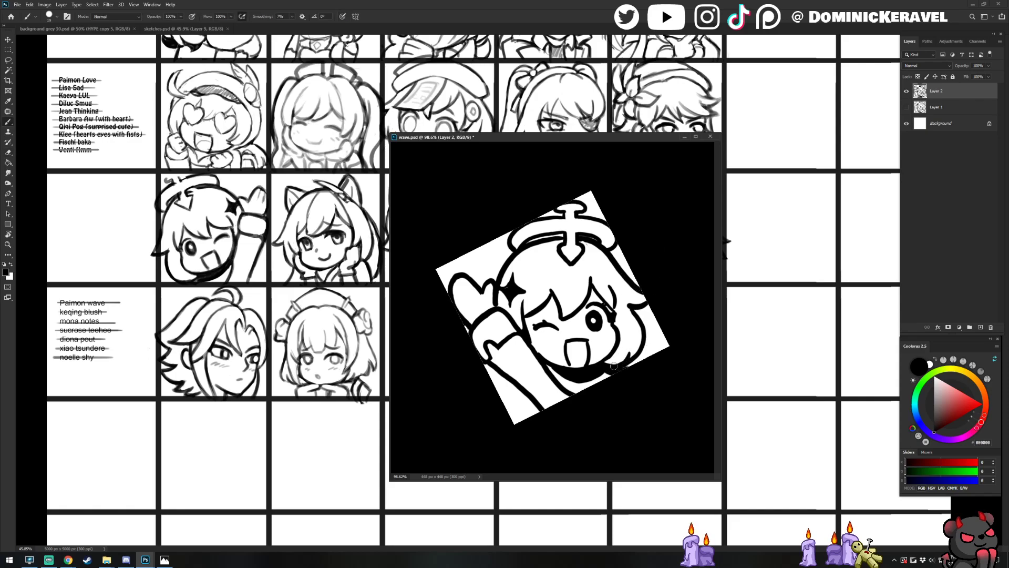
key("e")
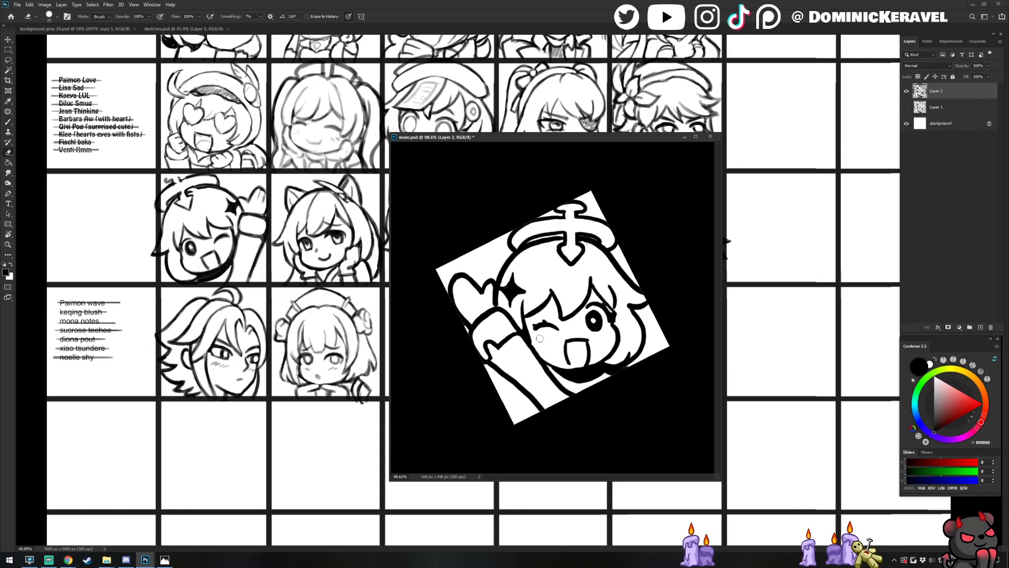
key("b")
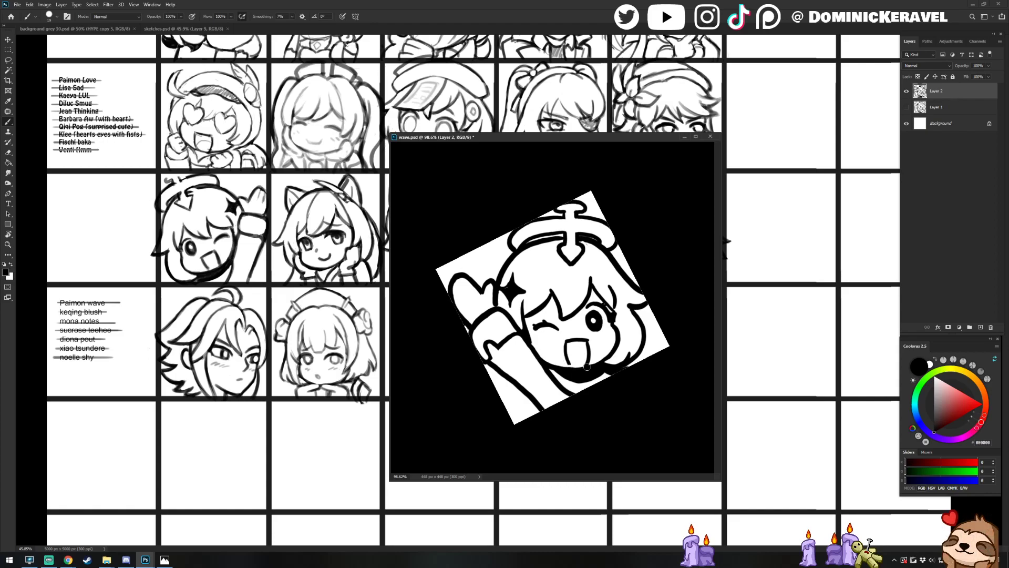
key("v")
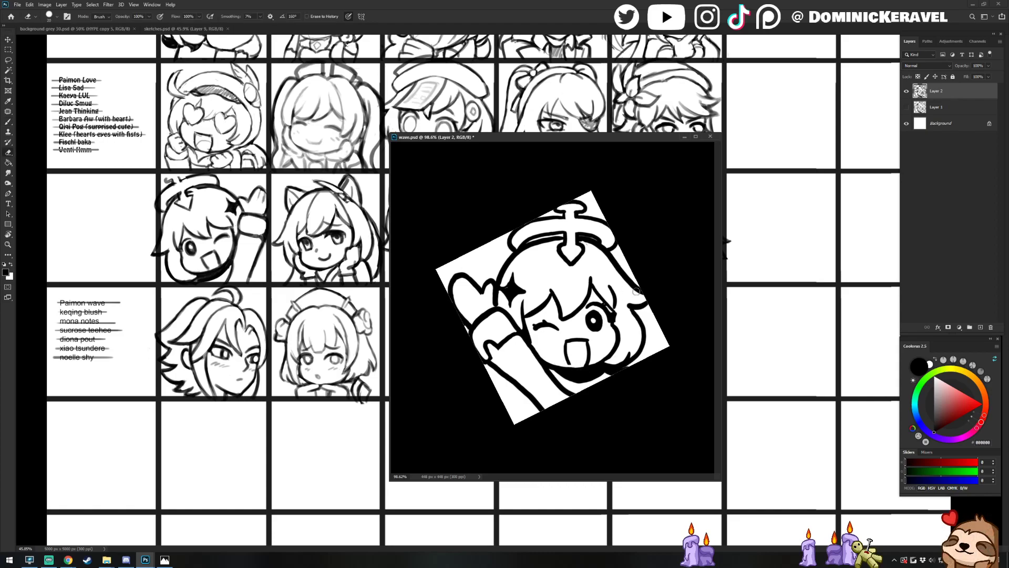
key("b")
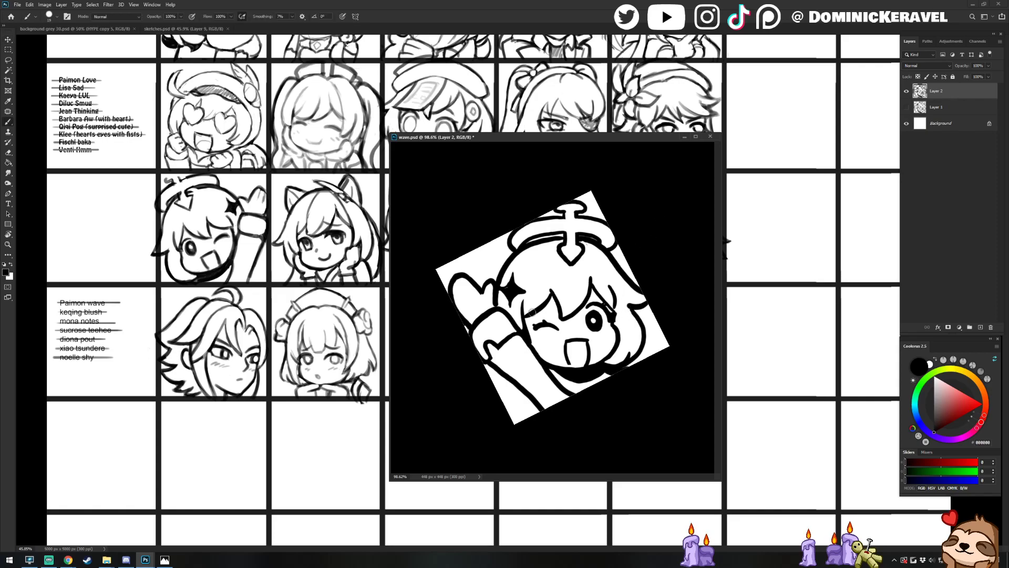
Select the winking eye with the Lasso, adjust its placement with Free Transform, and clear the selection
key("k")
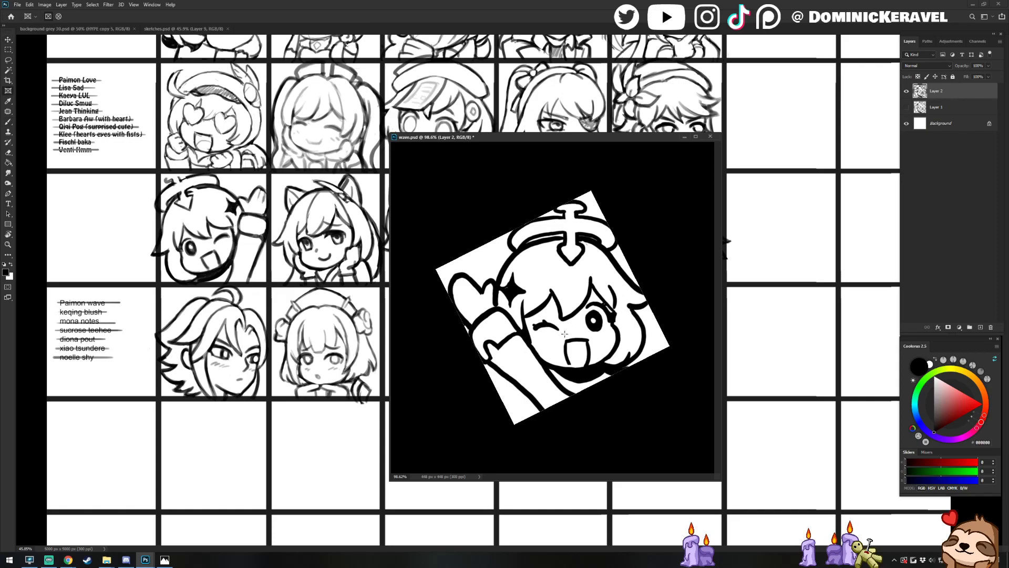
key("l")
left_click_drag(542, 317, 540, 319)
scroll(585, 236, "down", 3)
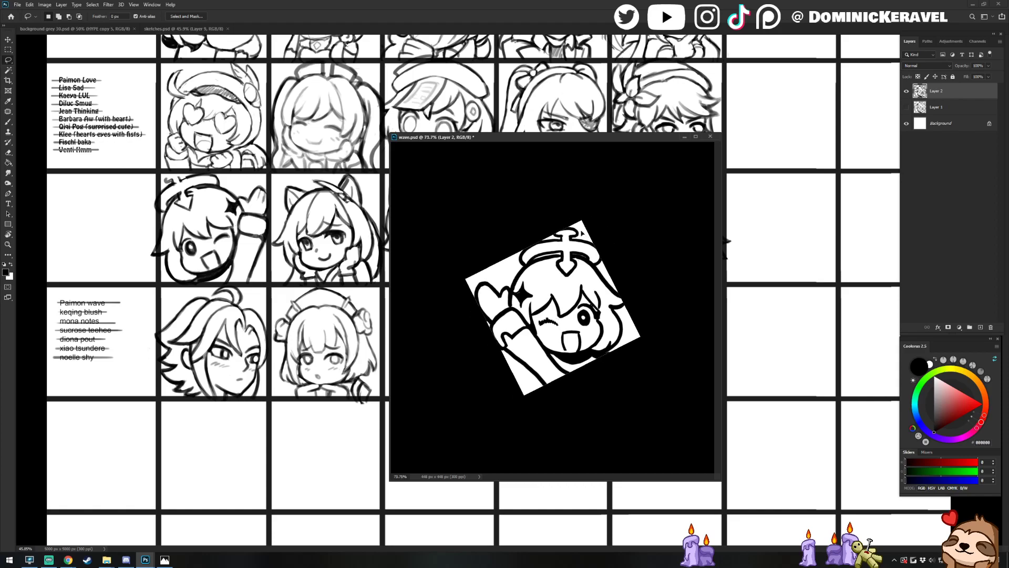
key("ctrl+t")
scroll(573, 227, "up", 2)
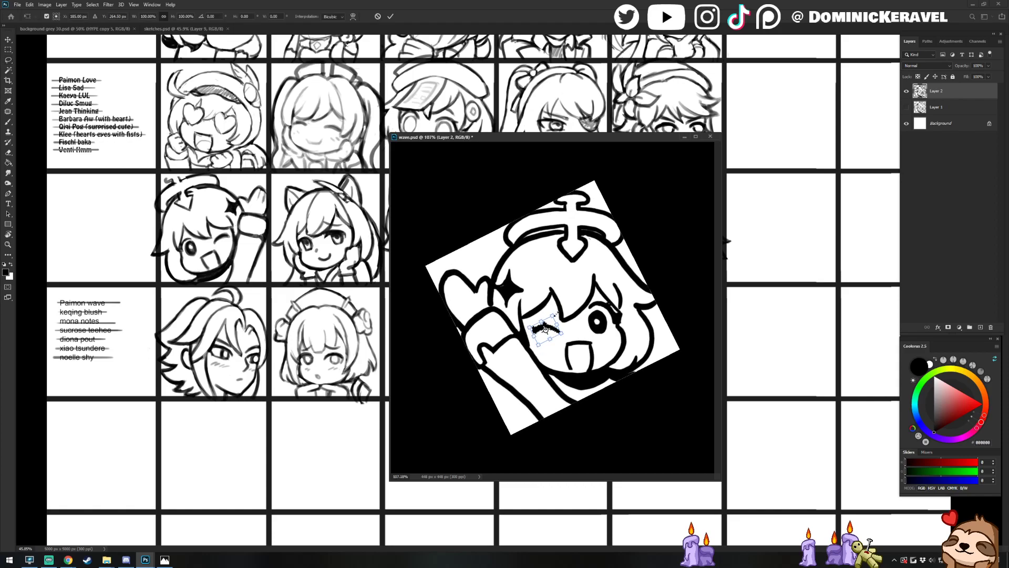
key("Return")
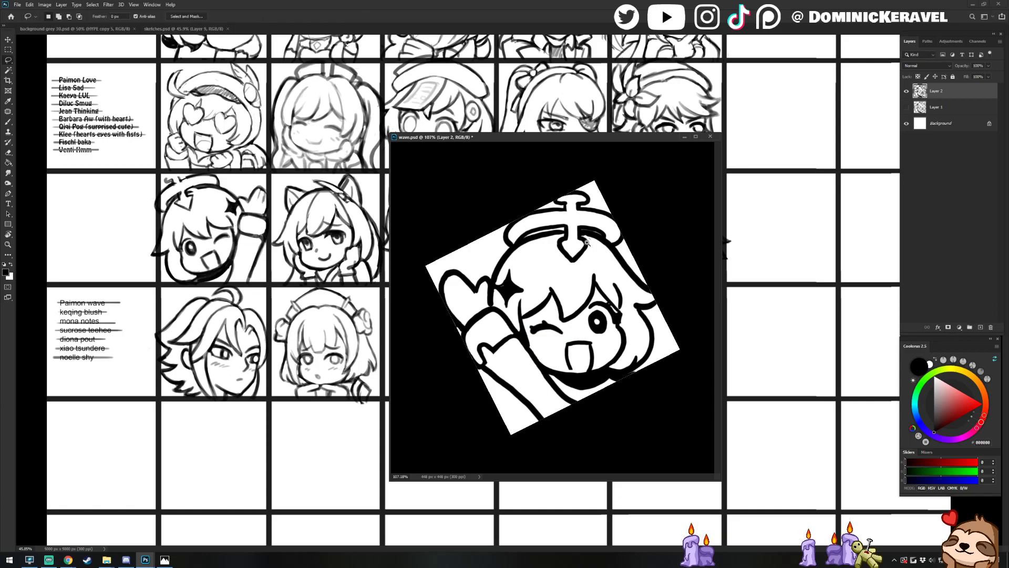
scroll(587, 242, "down", 4)
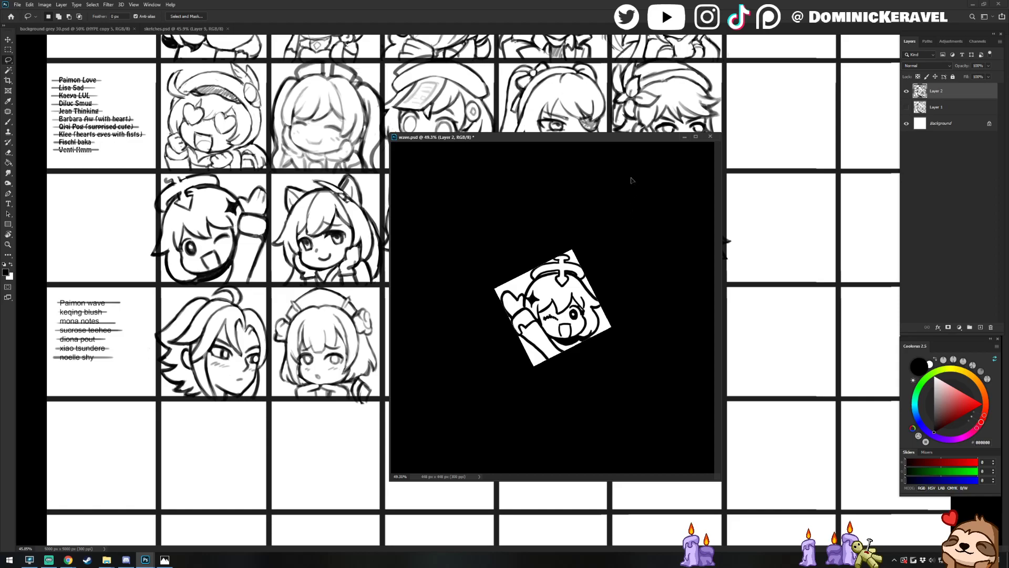
scroll(619, 269, "up", 2)
key("ctrl+t")
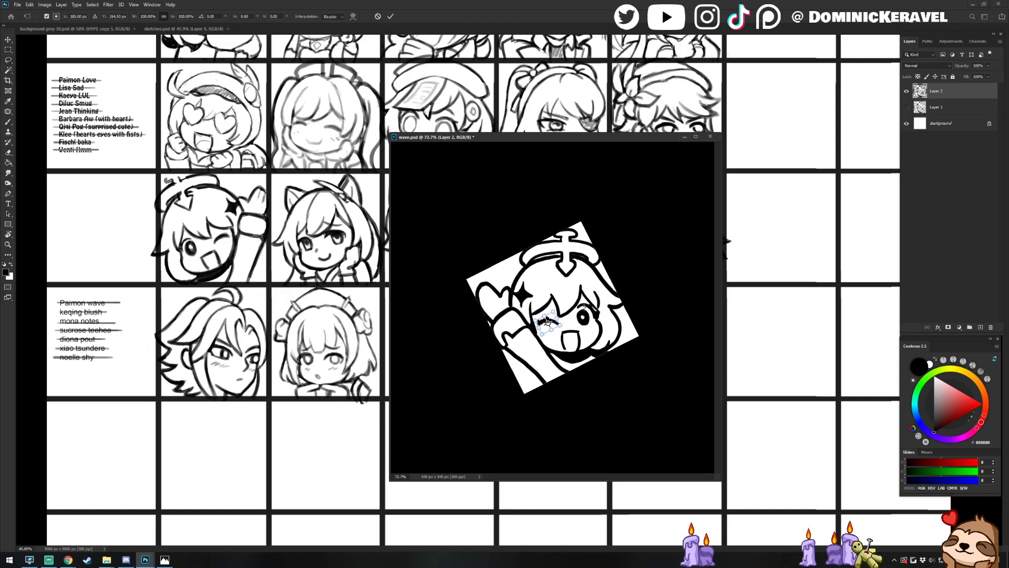
key("Return")
key("ctrl+d")
Trim the inner end of the winking eye's line with the eraser
mouse_move(638, 299)
left_mouse_down()
mouse_move(624, 307)
mouse_move(664, 307)
left_mouse_up()
key("e")
left_click(561, 328)
key("b")
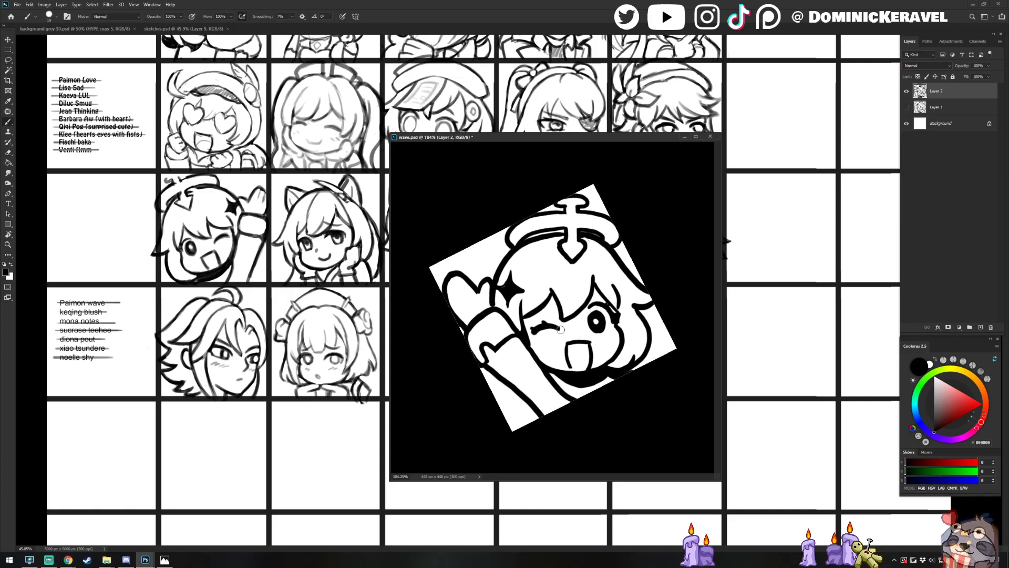
Flip the line art back to its original orientation and reset the canvas view rotation
left_click_drag(561, 339, 520, 339)
key("ctrl+shift+h")
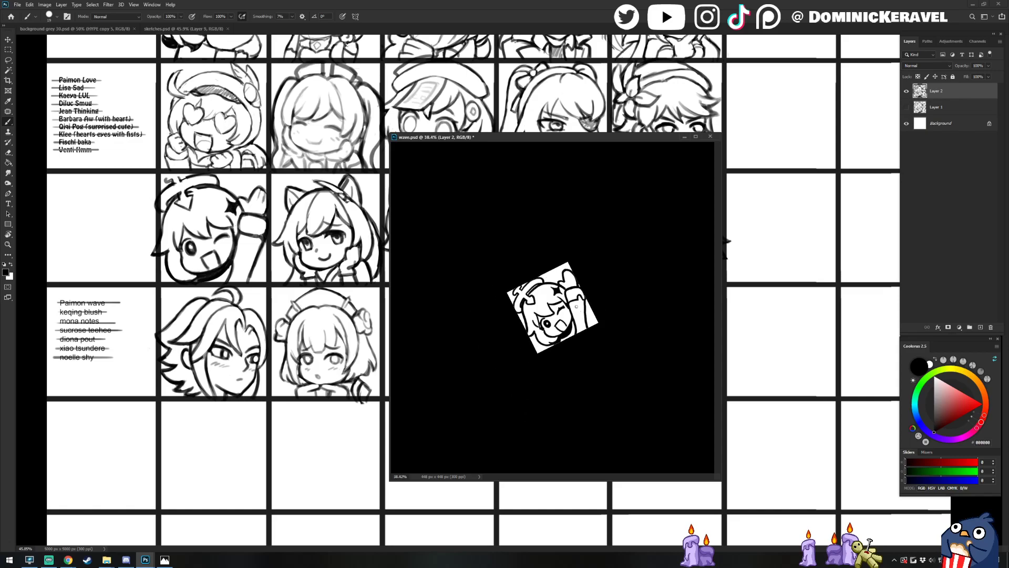
key("r")
left_click_drag(642, 281, 648, 329)
key("Escape")
key("v")
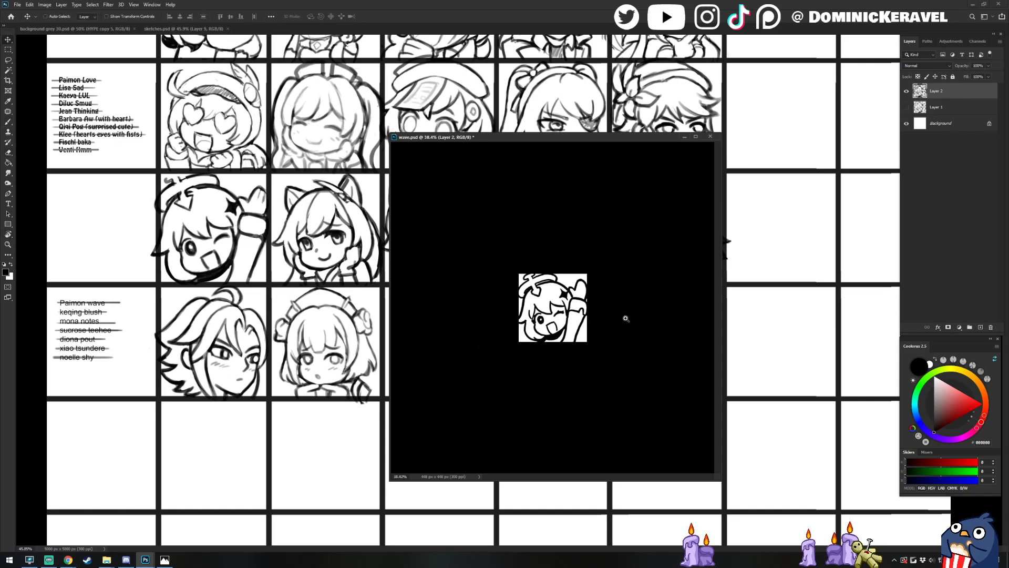
Redraw the short hair strand beside the open eye and clean its tip with brush and eraser
left_click_drag(625, 318, 666, 317)
left_click_drag(492, 275, 508, 276)
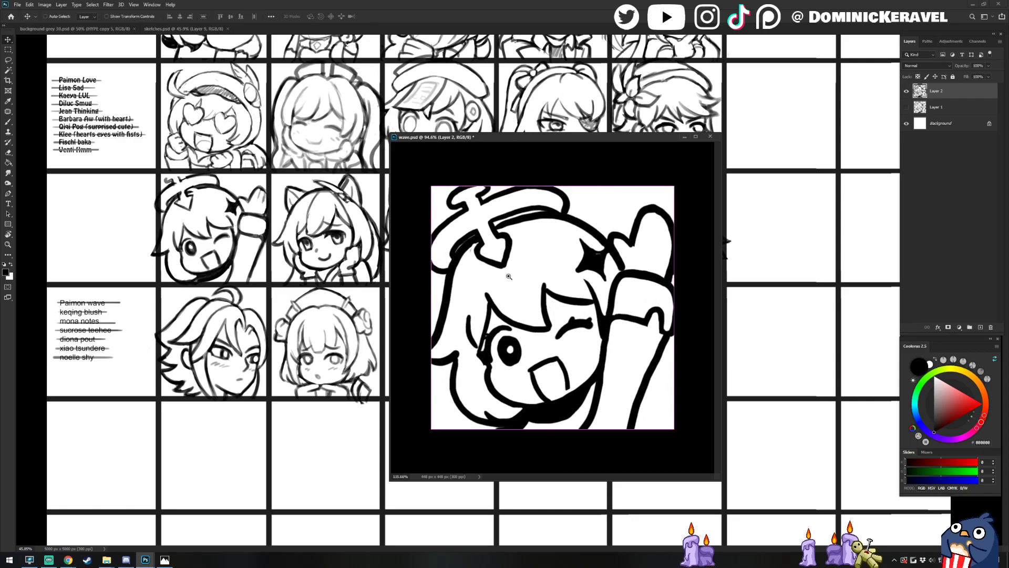
scroll(509, 276, "up", 1)
key("e")
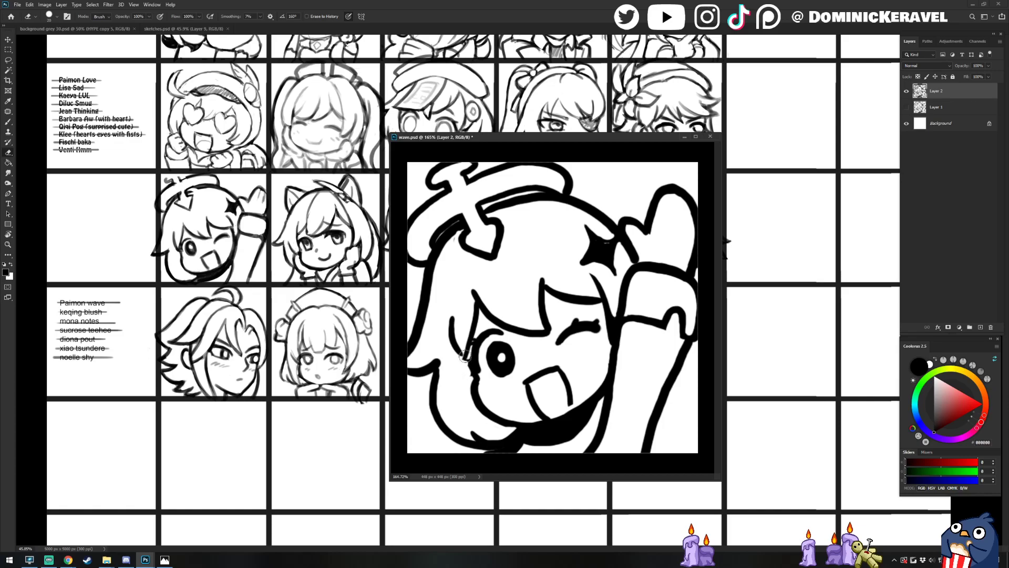
key("b")
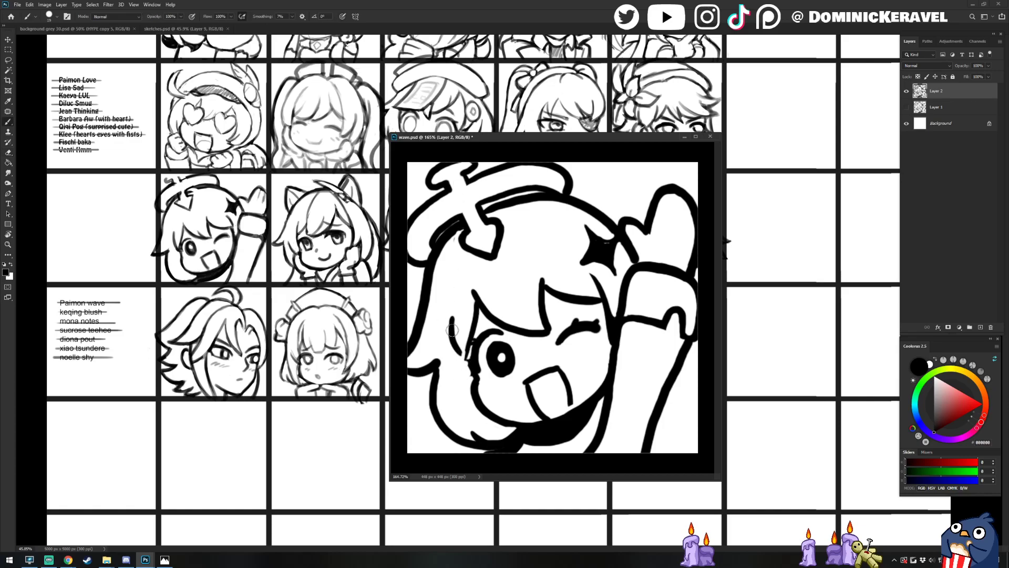
mouse_move(452, 331)
left_mouse_down()
mouse_move(466, 361)
mouse_move(466, 347)
left_mouse_up()
key("e")
key("b")
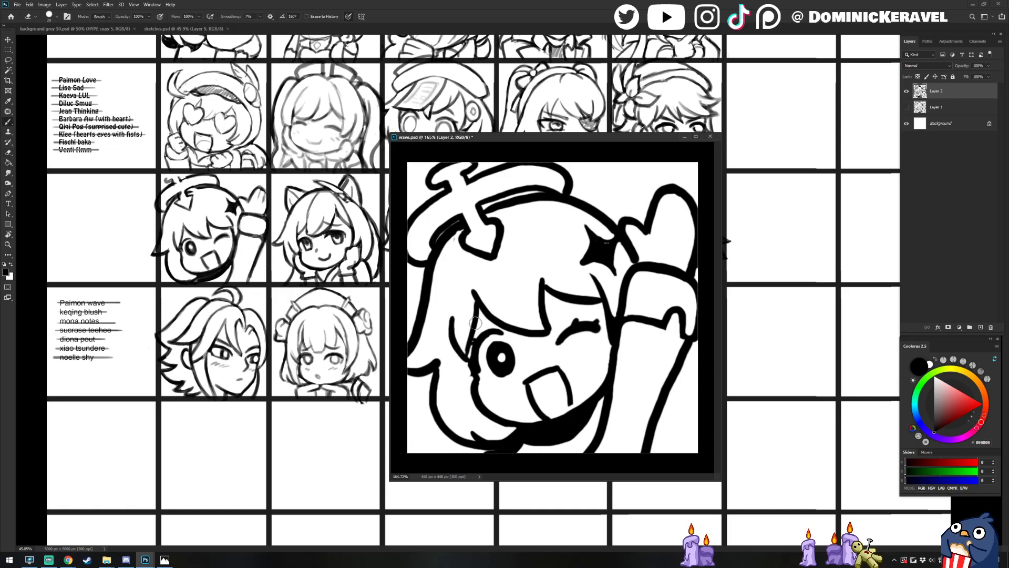
key("b")
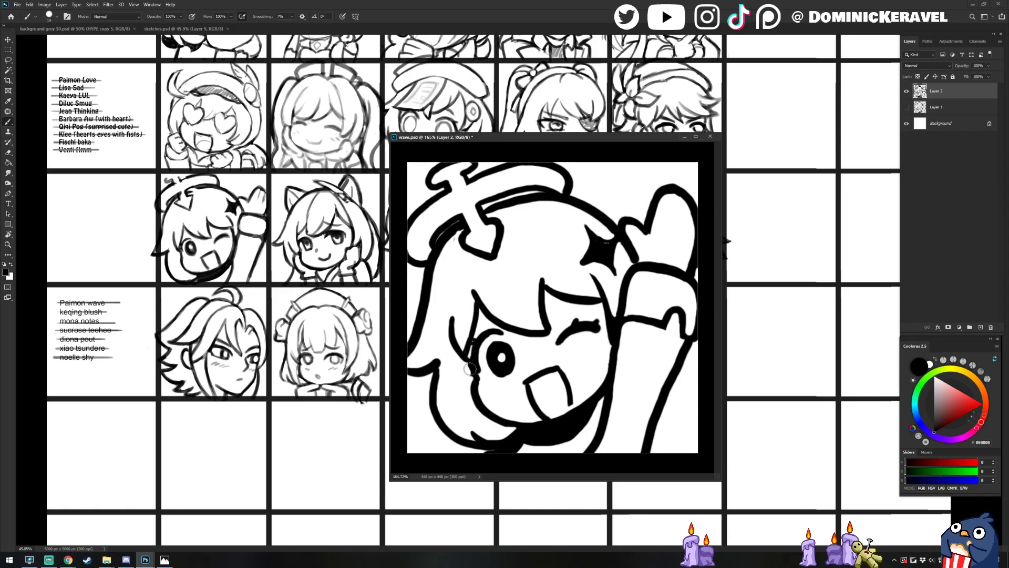
key("e")
key("b")
Clean up the doubled line between the open eye and the hair strand with brush and eraser
left_click_drag(502, 331, 475, 359)
key("ctrl+z")
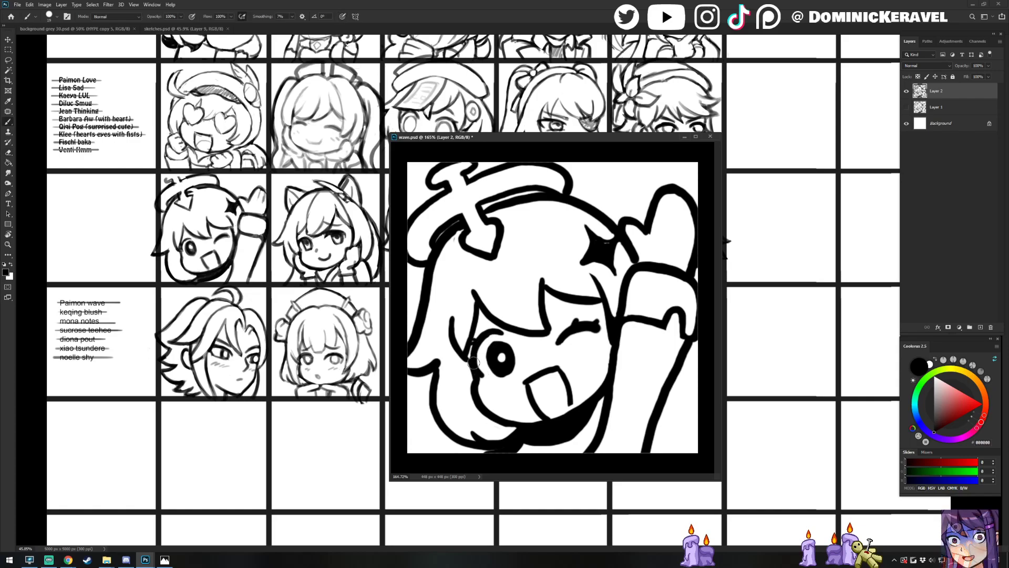
key("e")
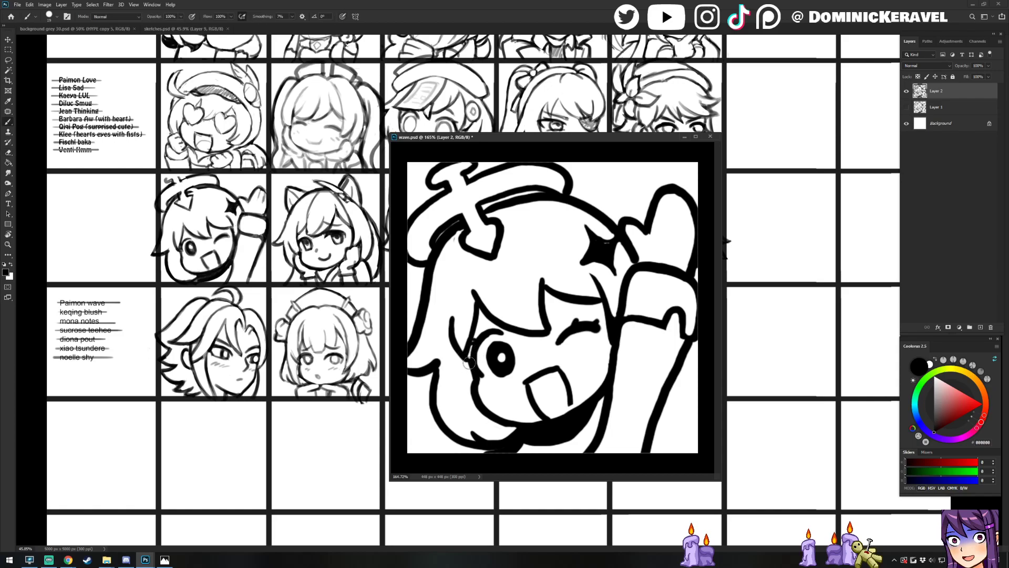
key("b")
key("e")
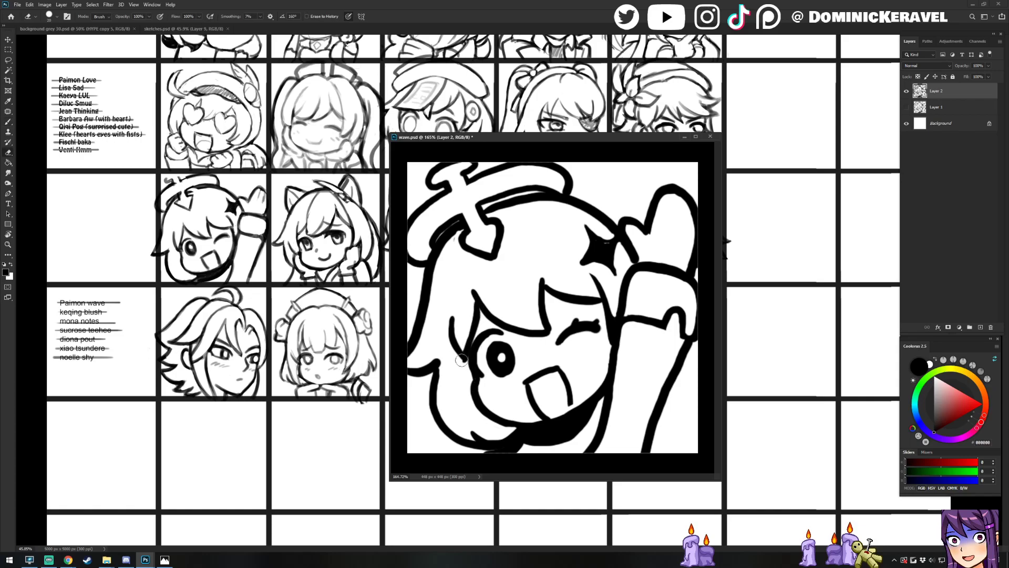
key("v")
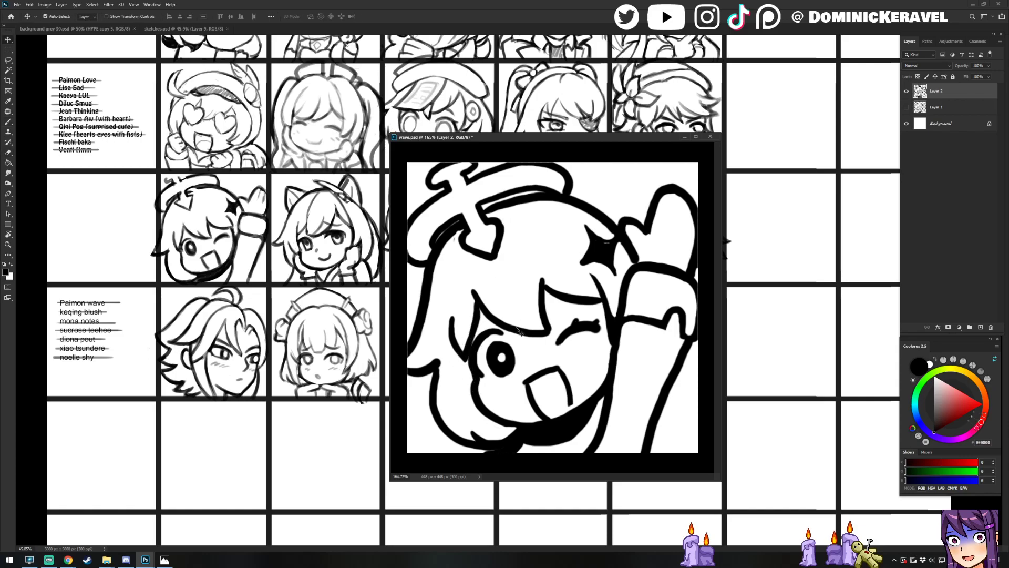
Touch up the chin and the inner line of the raised sleeve, and save the document
key("b")
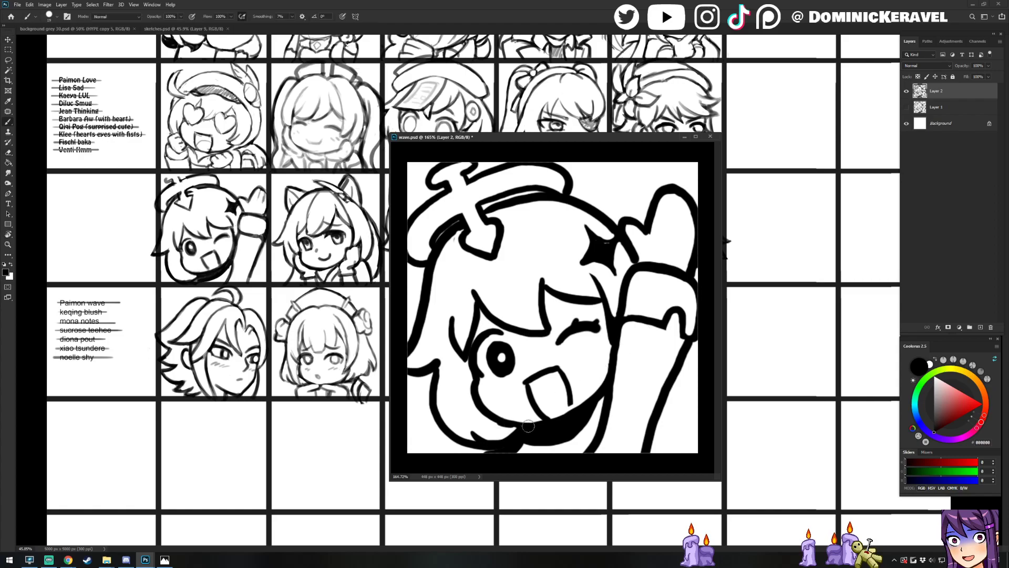
key("e")
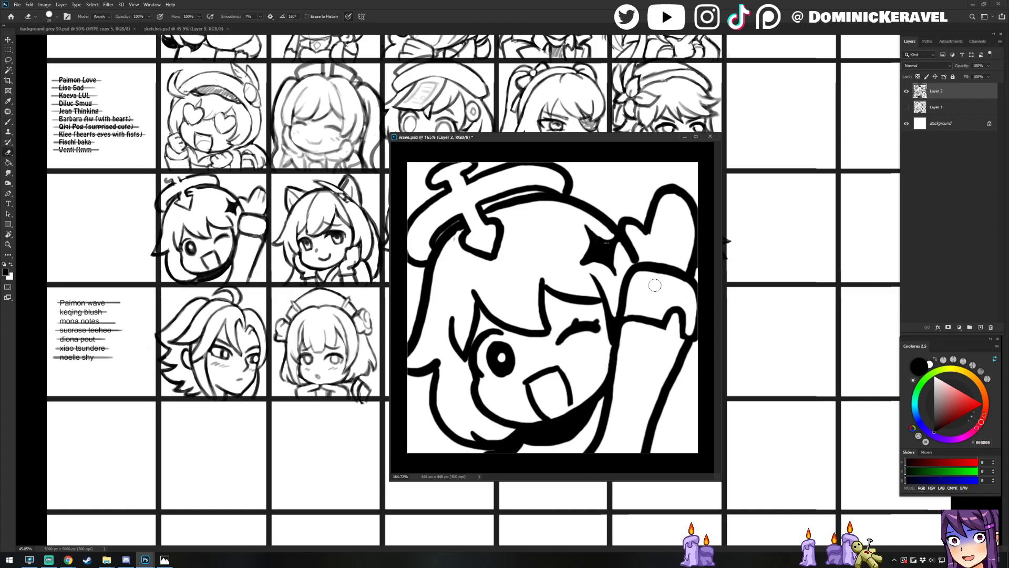
key("ctrl+z")
key("b")
left_click_drag(610, 331, 611, 374)
key("e")
key("ctrl+s")
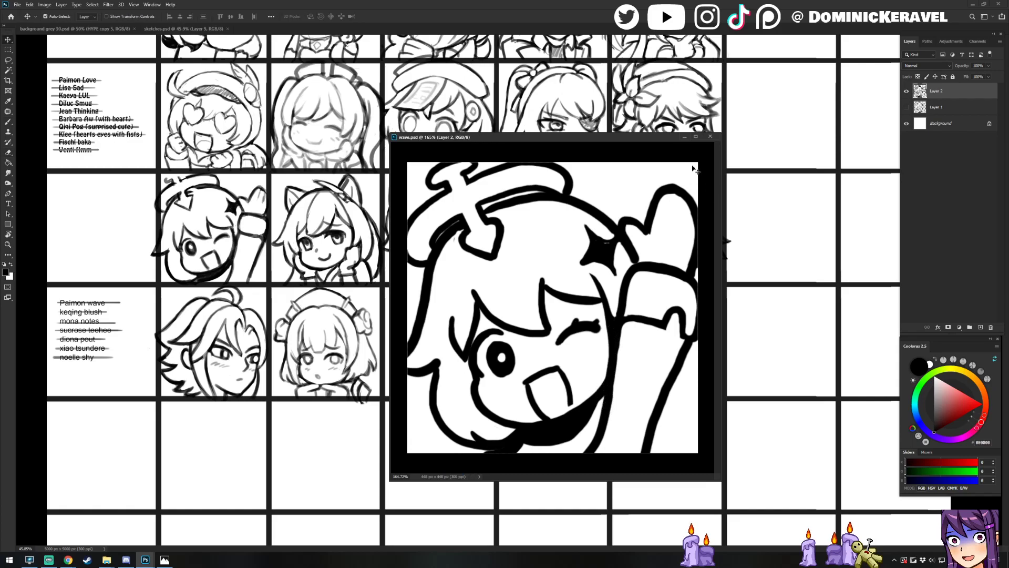
Tidy the edges of the star hair ornament and touch up the notch in the raised arm's cuff
key("b")
mouse_move(610, 247)
left_mouse_down()
mouse_move(588, 224)
mouse_move(604, 239)
left_mouse_up()
key("e")
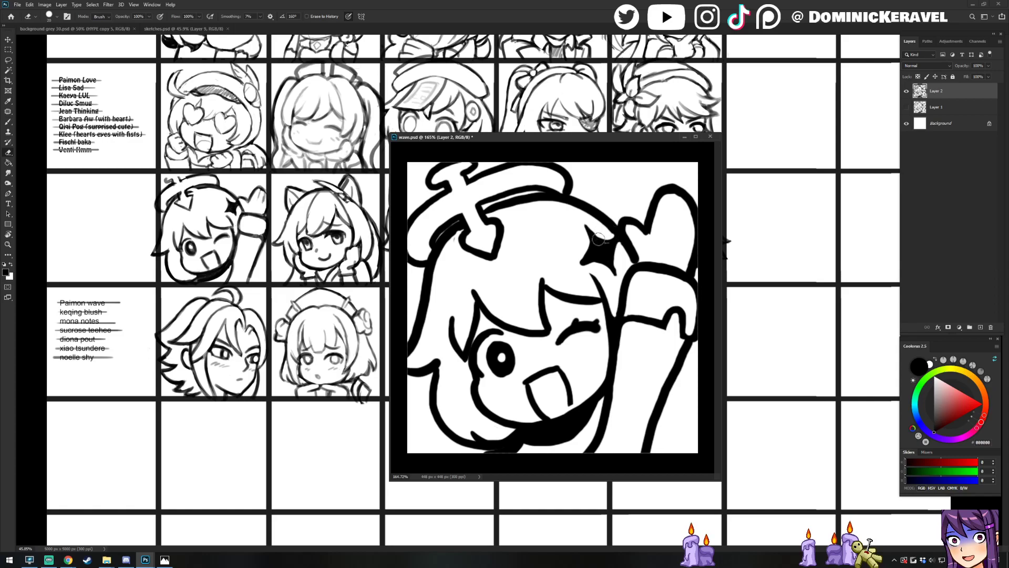
key("b")
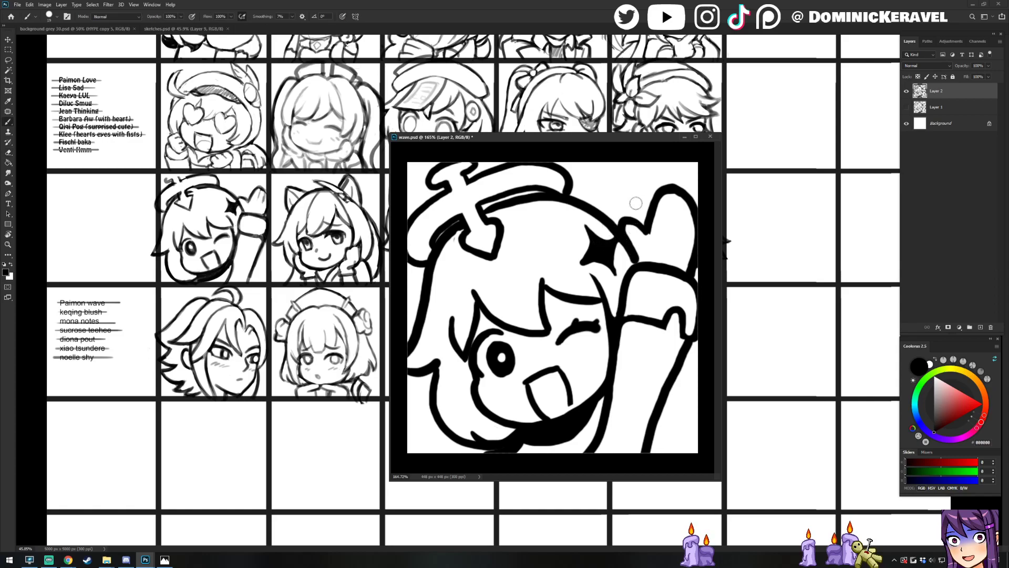
key("e")
key("b")
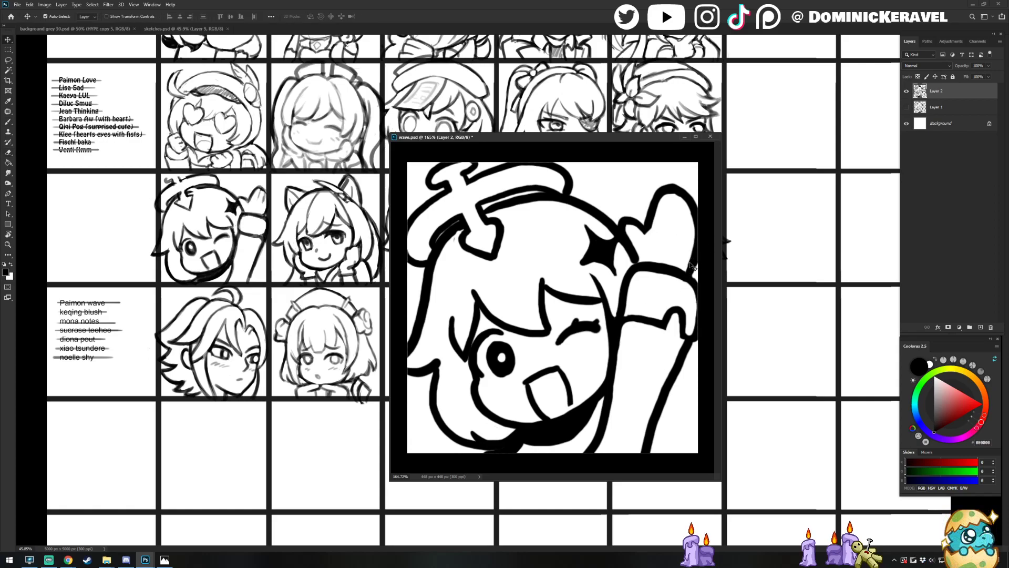
left_click_drag(674, 311, 682, 332)
Refine the halo's lower edge where it meets the top of the hair with brush and eraser
key("e")
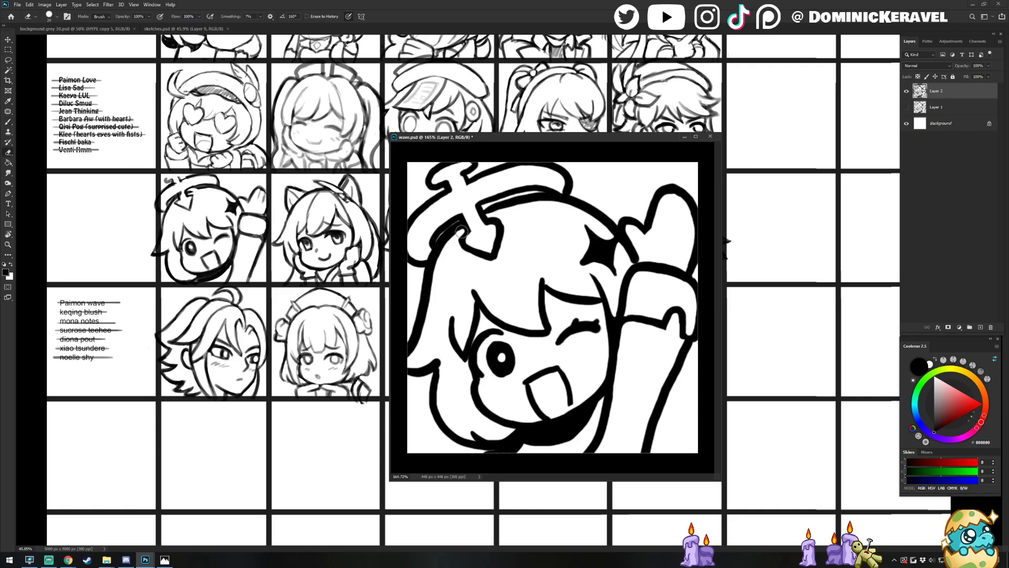
key("b")
mouse_move(486, 209)
left_mouse_down()
mouse_move(541, 189)
mouse_move(485, 216)
mouse_move(542, 195)
mouse_move(484, 211)
mouse_move(533, 194)
mouse_move(558, 195)
left_mouse_up()
key("ctrl+z")
key("ctrl+z")
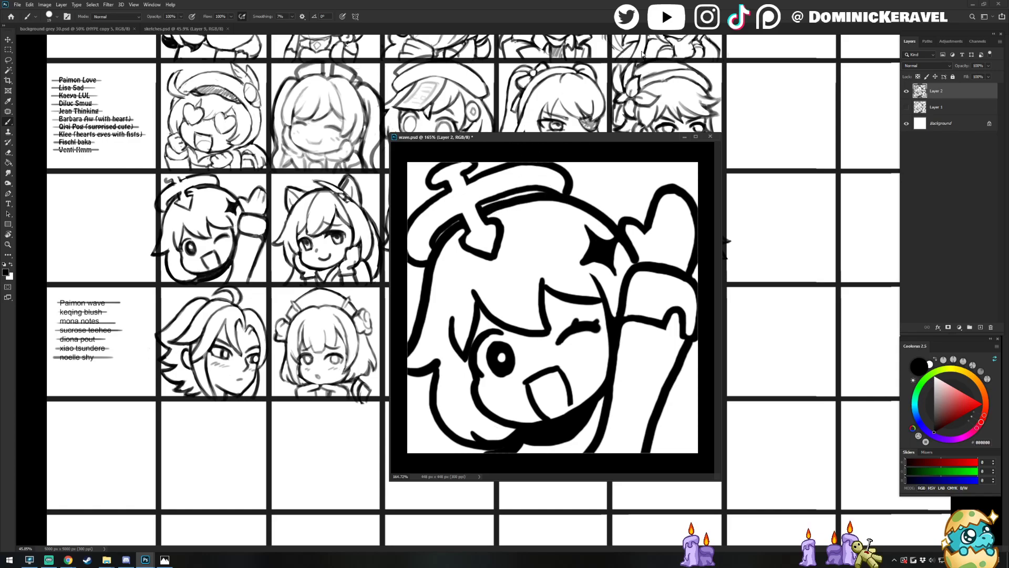
key("e")
key("b")
key("e")
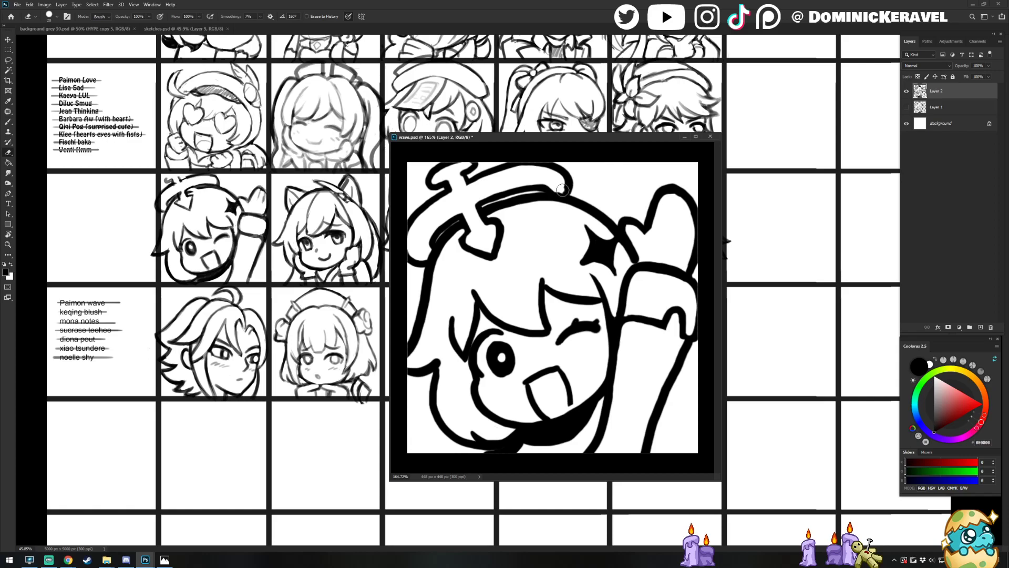
Smooth the rounded end of the halo with brush and eraser, and save the document
key("b")
key("e")
left_click_drag(532, 183, 555, 193)
key("b")
key("e")
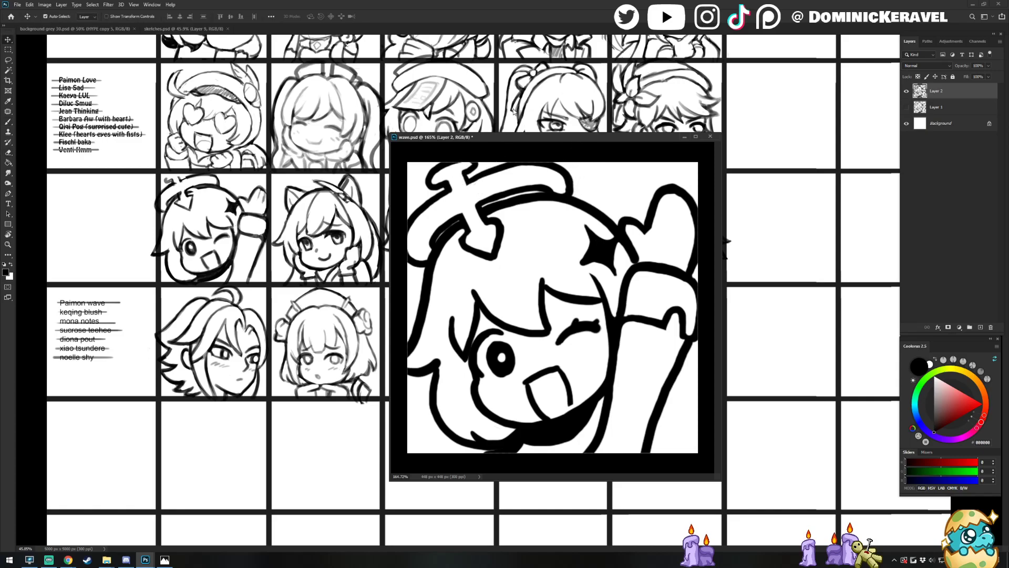
key("ctrl+s")
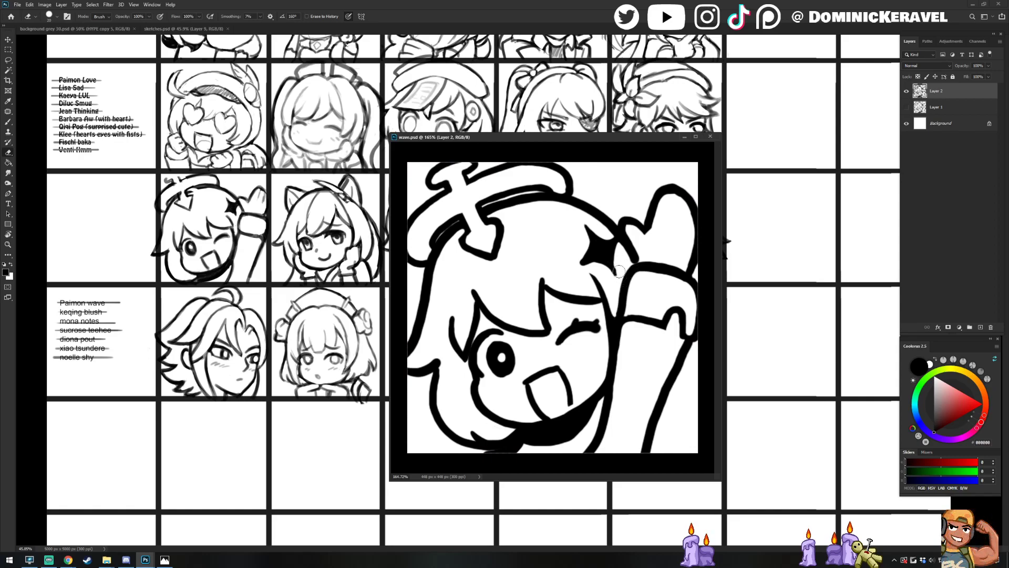
Clean up the edge of the star hair ornament beside the raised hand with the eraser
mouse_move(619, 271)
left_mouse_down()
mouse_move(582, 250)
mouse_move(589, 254)
left_mouse_up()
key("b")
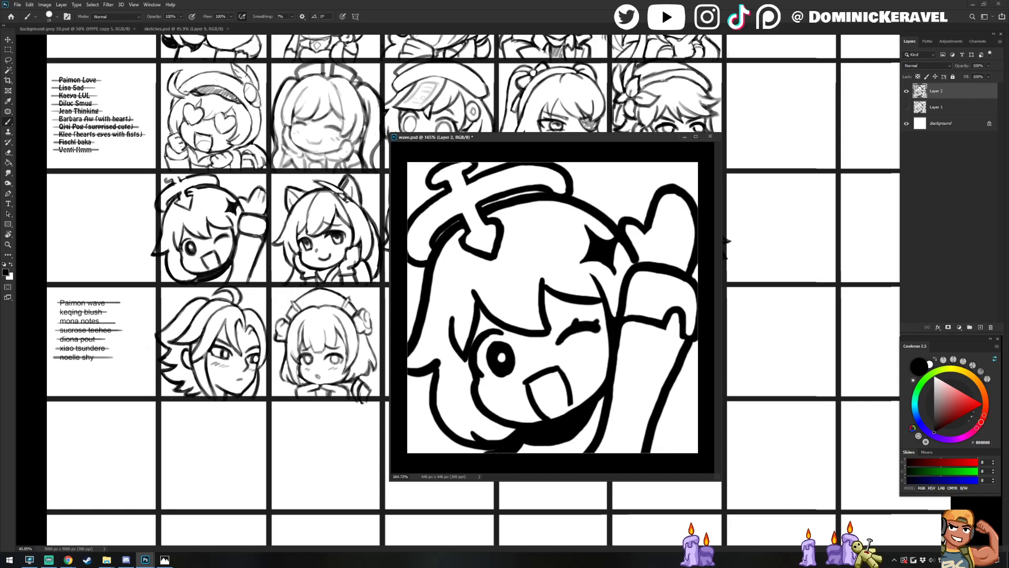
key("alt+Tab")
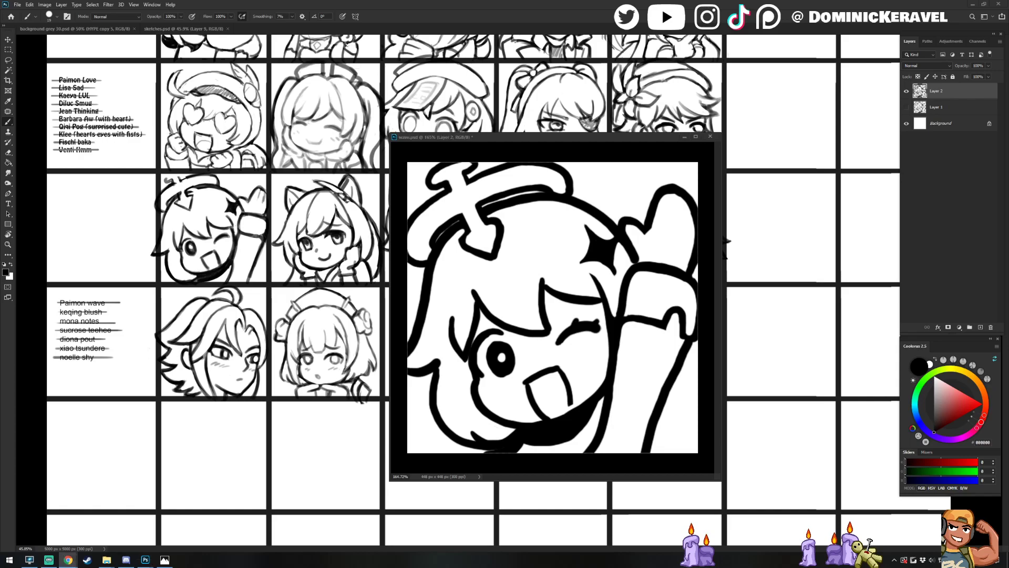
key("alt+Tab")
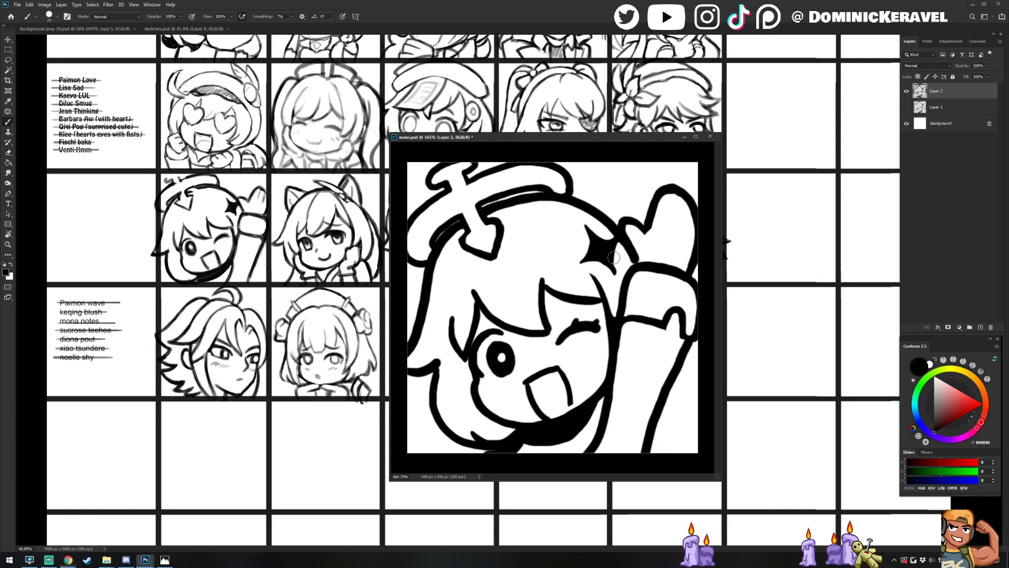
key("e")
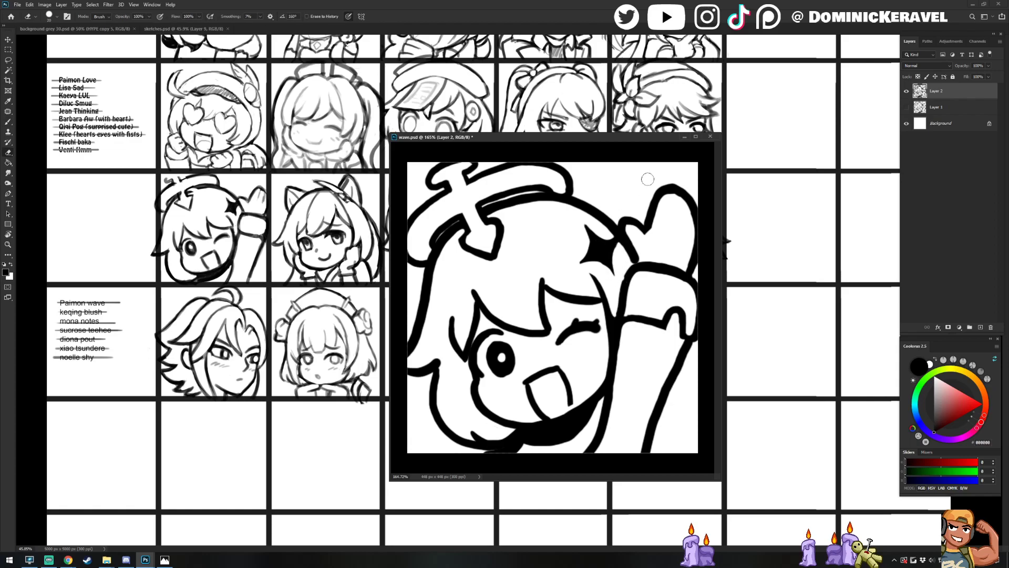
scroll(619, 245, "down", 1)
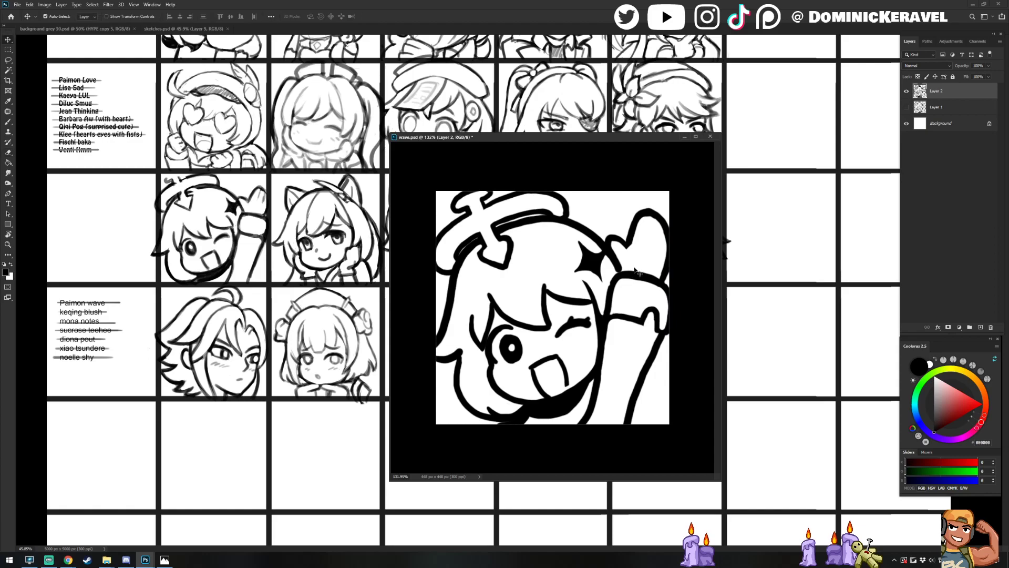
Add a new empty layer between the line art layer and the hidden sketch layer
key("v")
left_click(943, 108)
key("ctrl+shift+n")
key("Return")
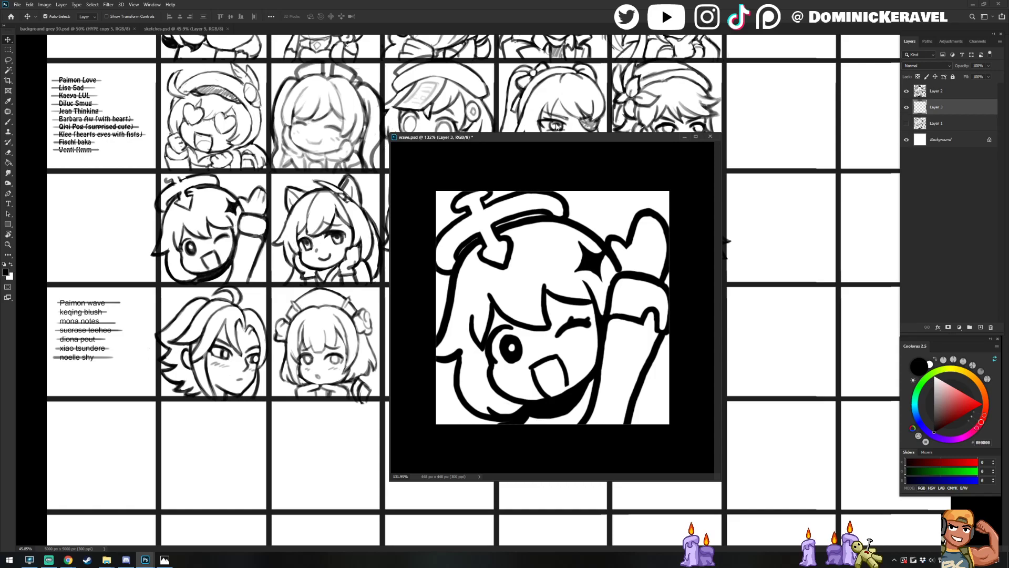
Sample the peach skin colour (255, 213, 182) from another document and paint the face and the raised hand on Layer 3
key("ctrl+Tab")
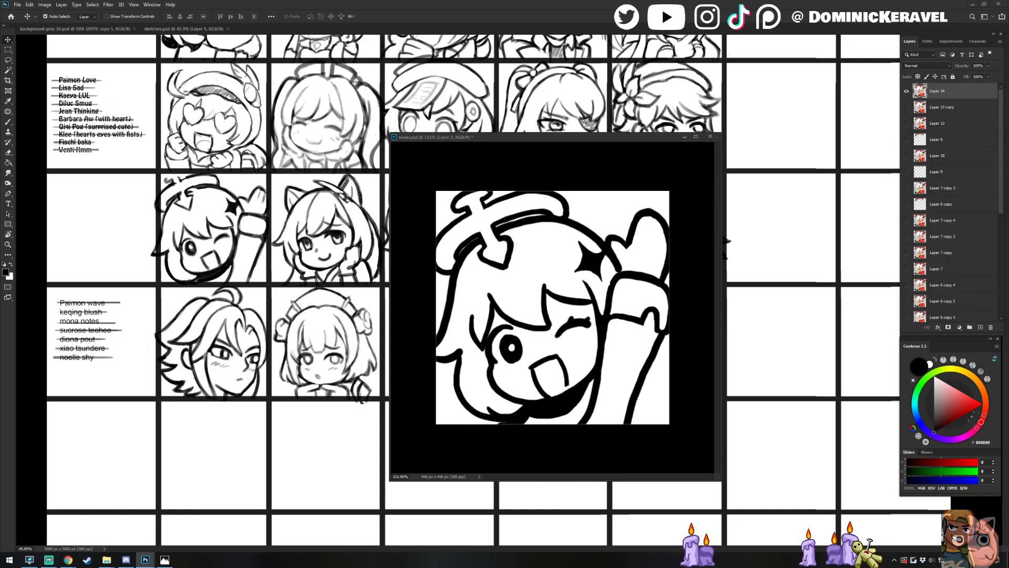
key("b")
left_click(725, 241, "alt")
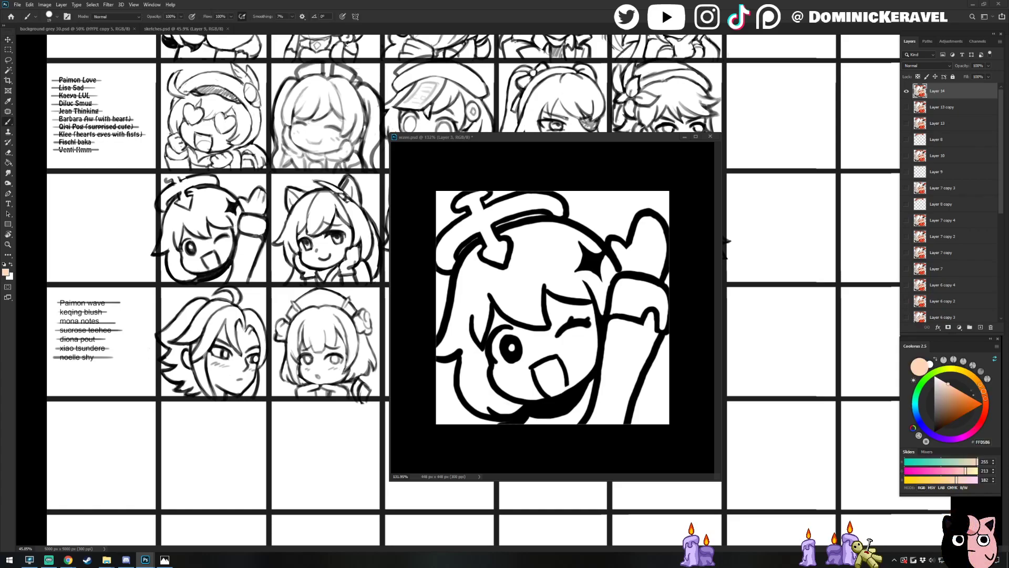
left_click_drag(600, 137, 594, 131)
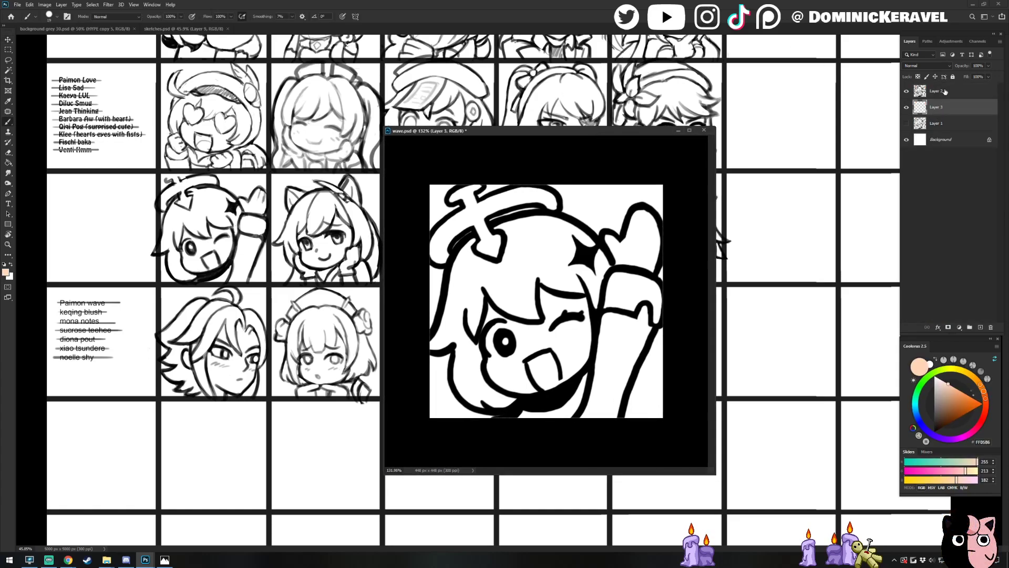
right_click(487, 279, "alt")
right_click(511, 319, "alt")
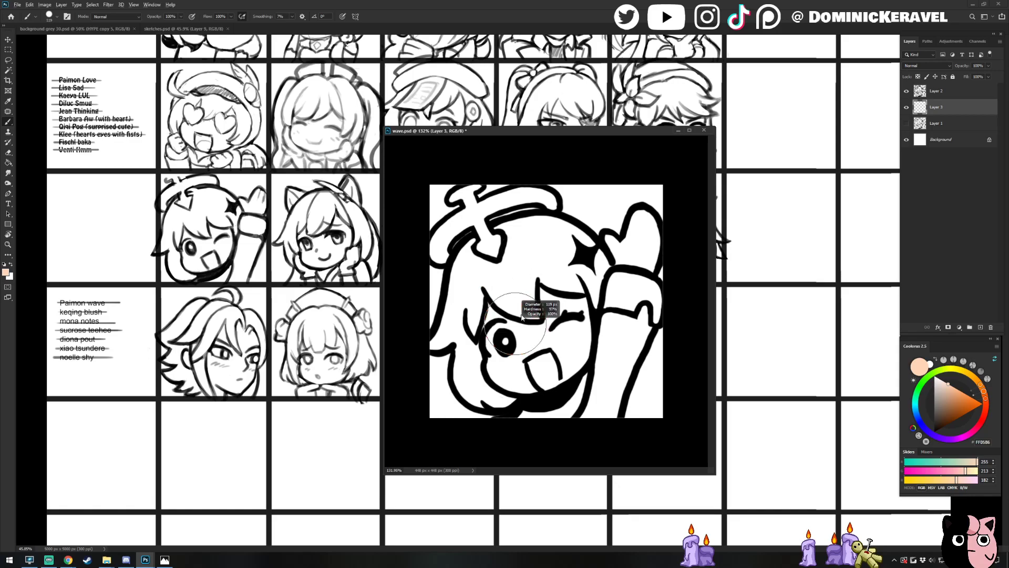
mouse_move(508, 315)
left_mouse_down()
mouse_move(553, 380)
mouse_move(602, 321)
left_mouse_up()
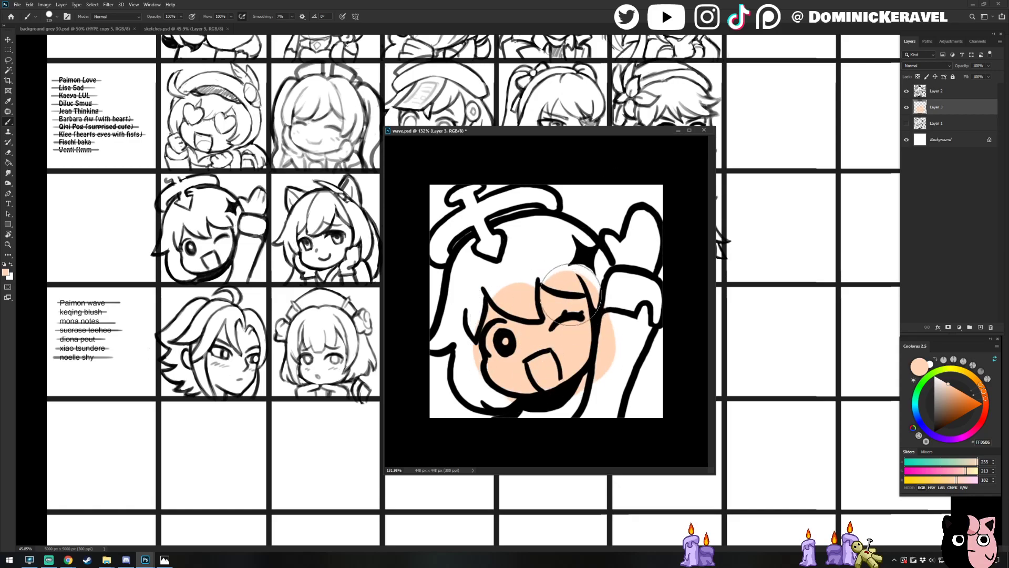
right_click(551, 318, "alt")
mouse_move(625, 247)
left_mouse_down()
mouse_move(605, 239)
mouse_move(638, 238)
mouse_move(639, 215)
mouse_move(644, 256)
mouse_move(649, 239)
mouse_move(608, 233)
left_mouse_up()
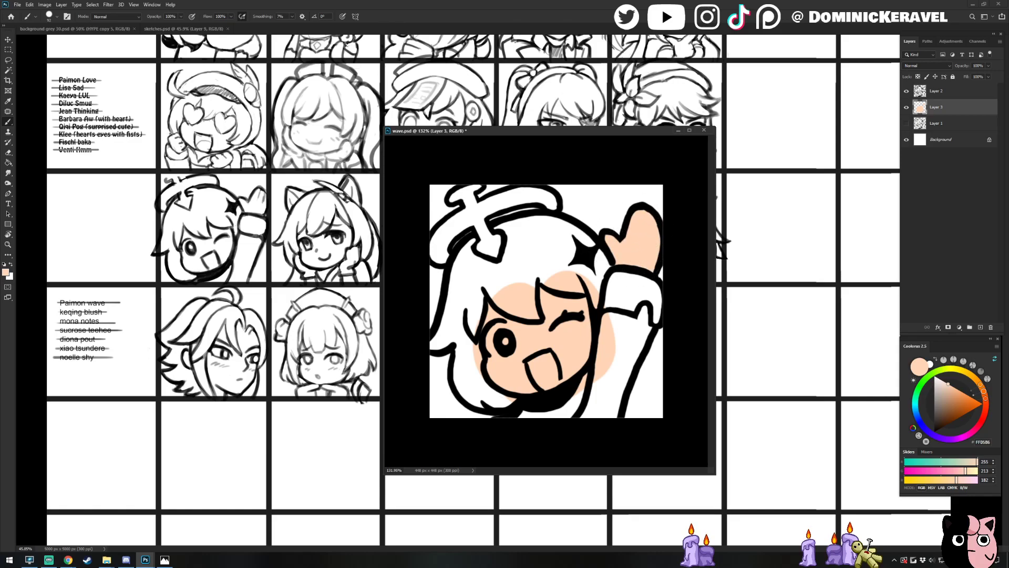
Fill wave.psd's Background layer with the dark grey (30, 30, 30) sampled from the background grey document
key("x")
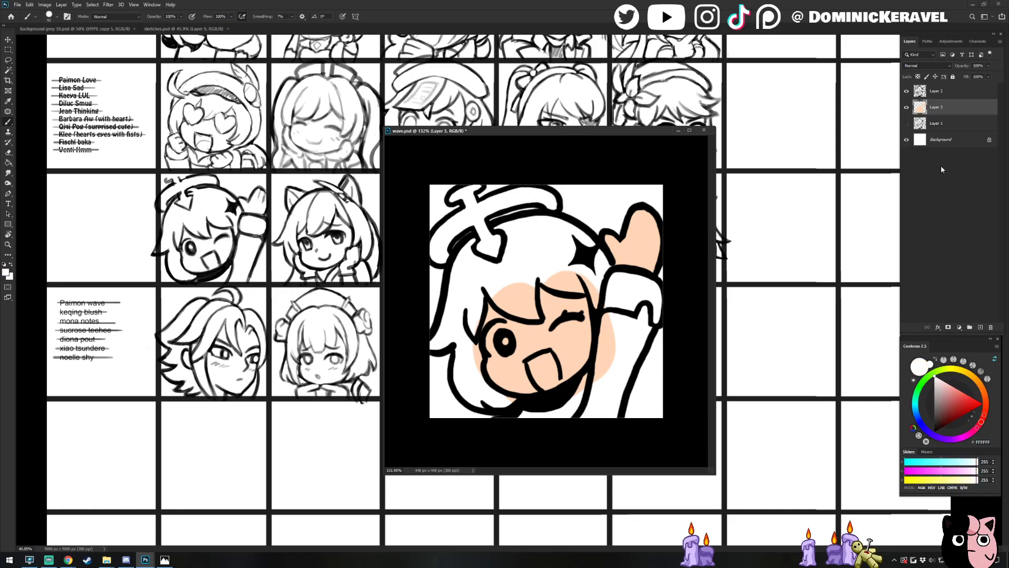
left_click(939, 140)
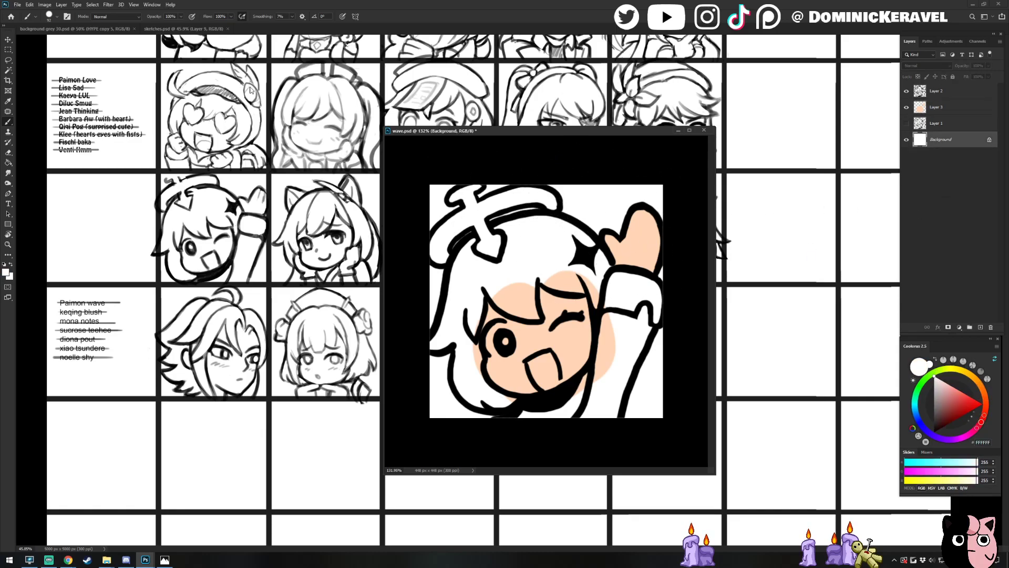
left_click(110, 30)
left_click(138, 284, "alt")
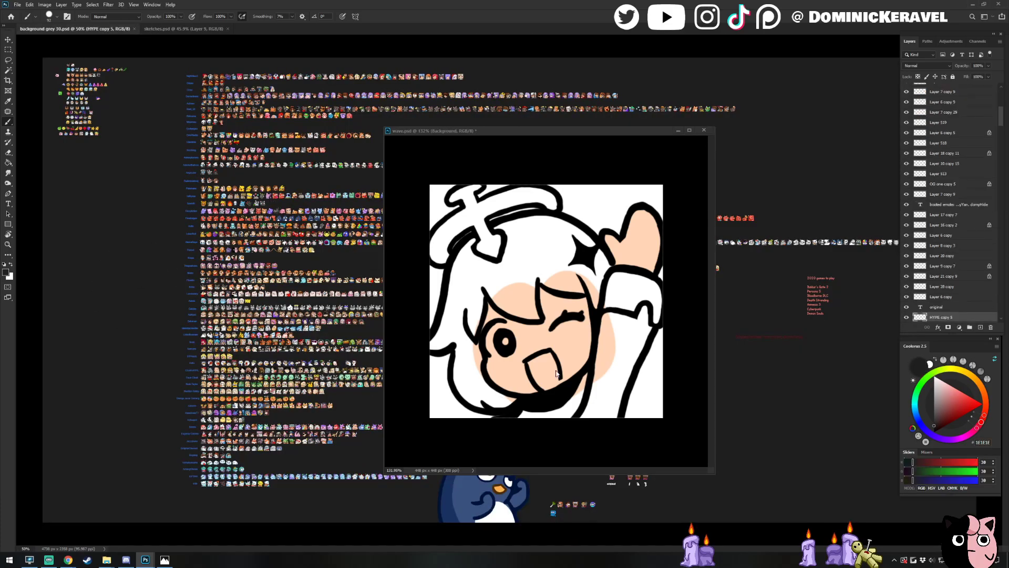
left_click_drag(419, 485, 459, 466)
key("v")
left_click_drag(513, 131, 491, 116)
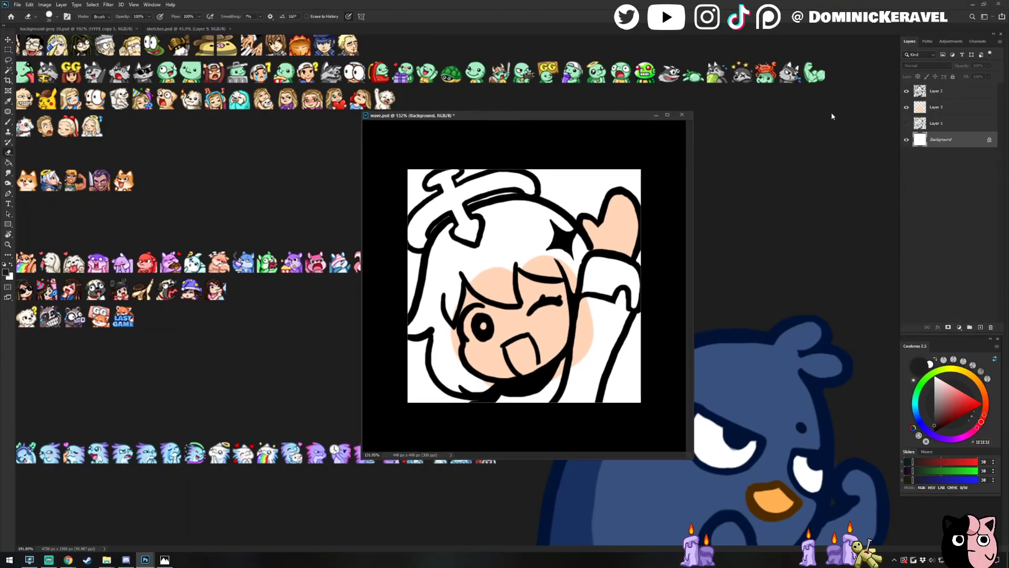
key("g")
left_click(594, 200)
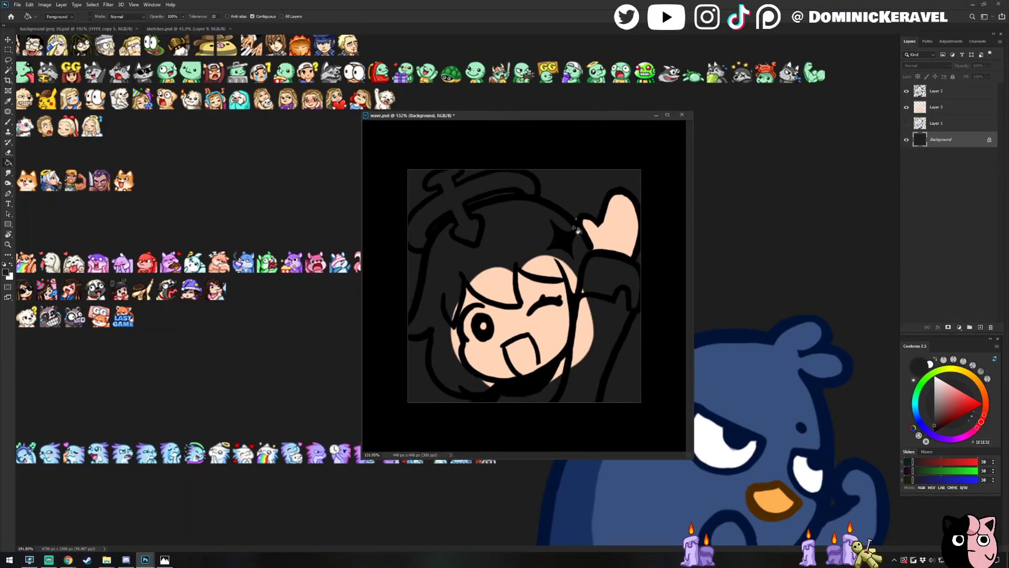
On Layer 3, start painting the hair white, covering the long side lock on the left of the face
key("v")
left_click(547, 281)
left_click(549, 325)
key("e")
key("v")
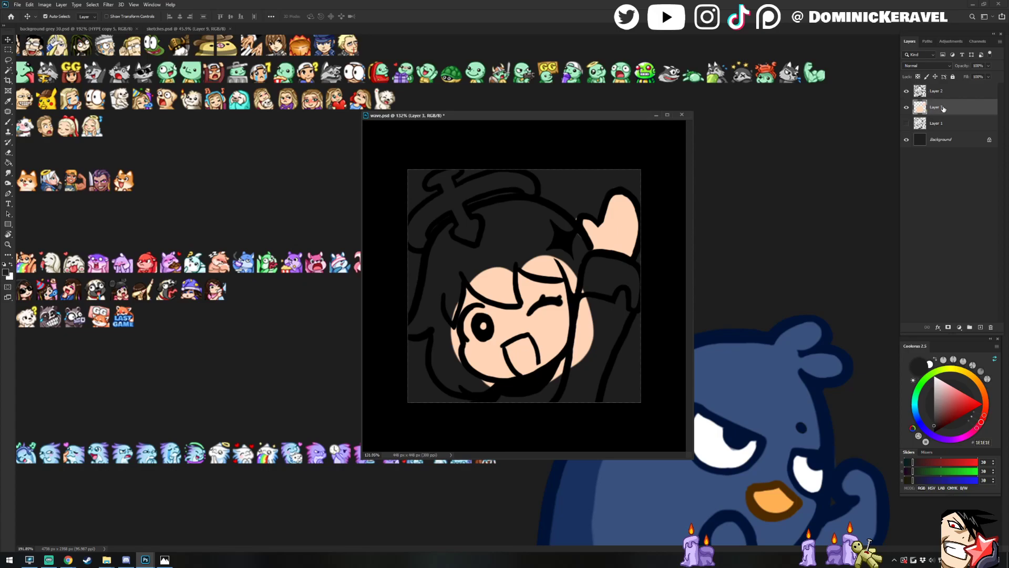
key("b")
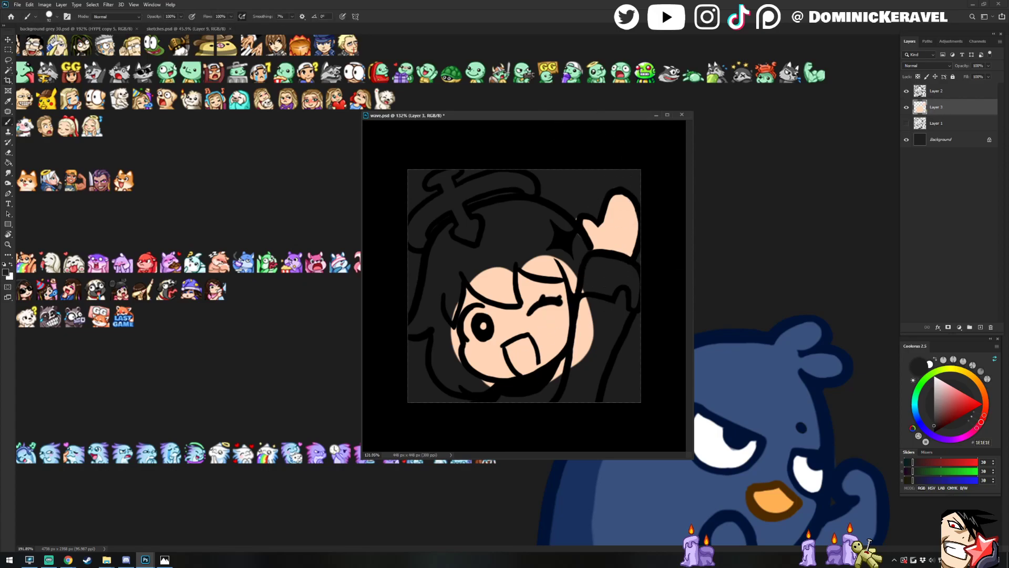
key("x")
left_click(499, 234)
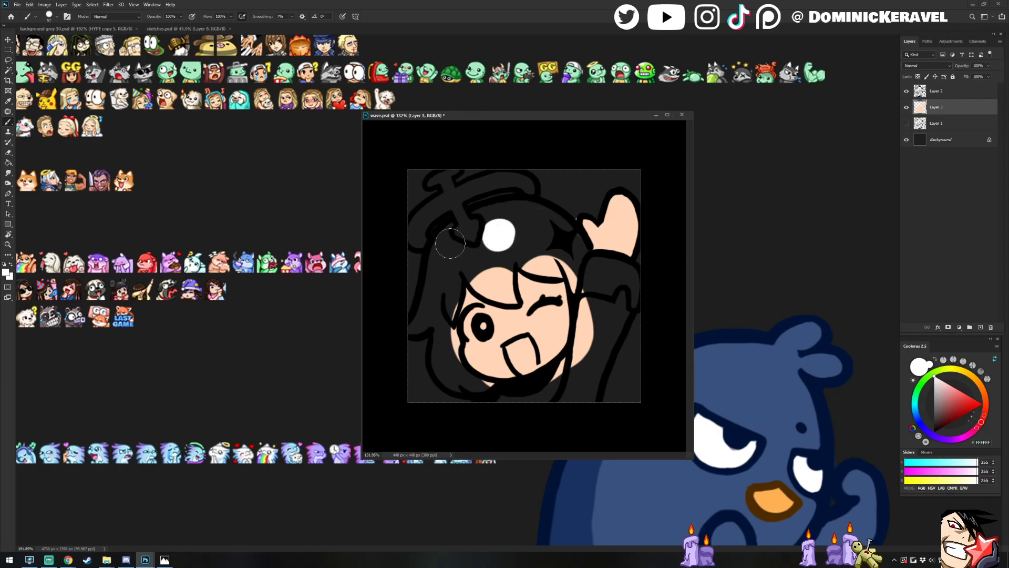
mouse_move(451, 226)
left_mouse_down()
mouse_move(414, 329)
mouse_move(441, 308)
mouse_move(454, 356)
mouse_move(451, 335)
mouse_move(437, 336)
mouse_move(452, 376)
mouse_move(473, 386)
left_mouse_up()
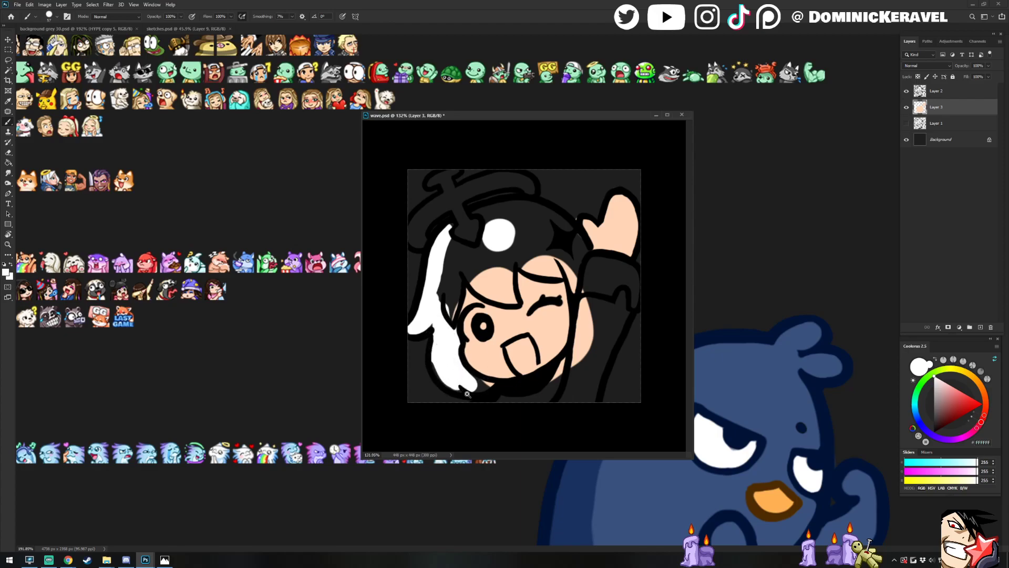
Fill the rest of the lower side lock with white up to the cheek and chin outline, using a smaller brush
scroll(473, 363, "up", 3)
right_click(439, 391, "alt")
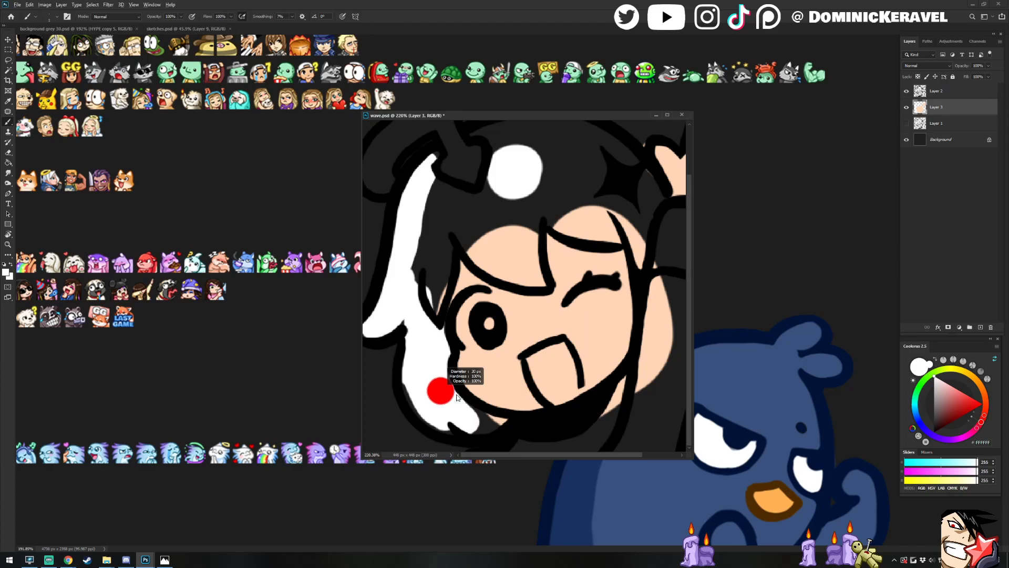
mouse_move(438, 326)
left_mouse_down()
mouse_move(405, 328)
mouse_move(431, 392)
left_mouse_up()
mouse_move(419, 335)
left_mouse_down()
mouse_move(412, 382)
mouse_move(419, 376)
mouse_move(436, 406)
mouse_move(448, 413)
mouse_move(414, 374)
mouse_move(473, 425)
mouse_move(490, 416)
mouse_move(447, 400)
mouse_move(465, 410)
left_mouse_up()
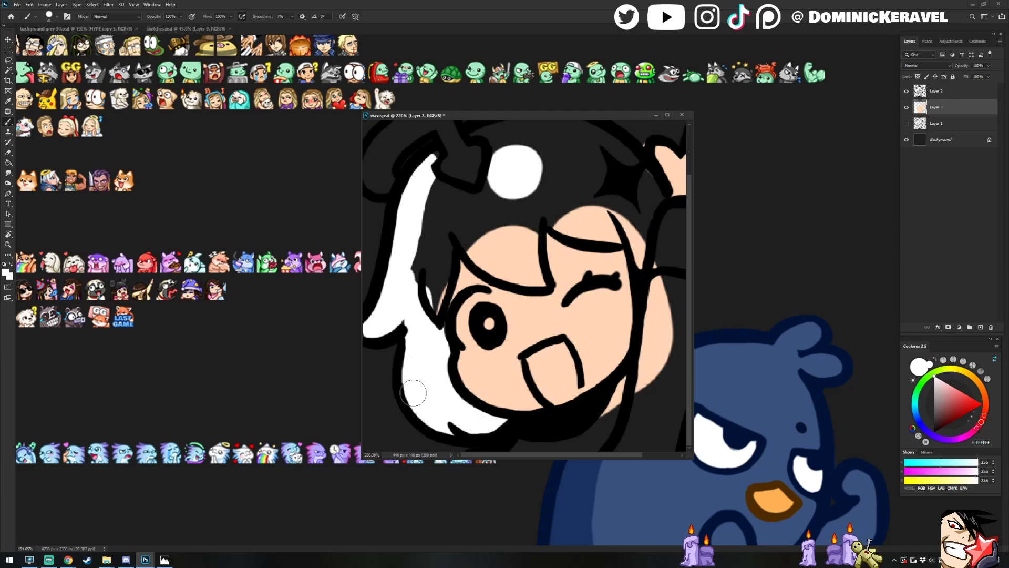
Paint the fringe, the crown and the hair around the star ornament white up to the line art
mouse_move(424, 348)
left_mouse_down()
mouse_move(420, 408)
mouse_move(423, 322)
mouse_move(409, 346)
mouse_move(419, 243)
mouse_move(440, 252)
mouse_move(416, 276)
mouse_move(436, 297)
mouse_move(466, 279)
mouse_move(462, 303)
mouse_move(423, 263)
mouse_move(482, 328)
left_mouse_up()
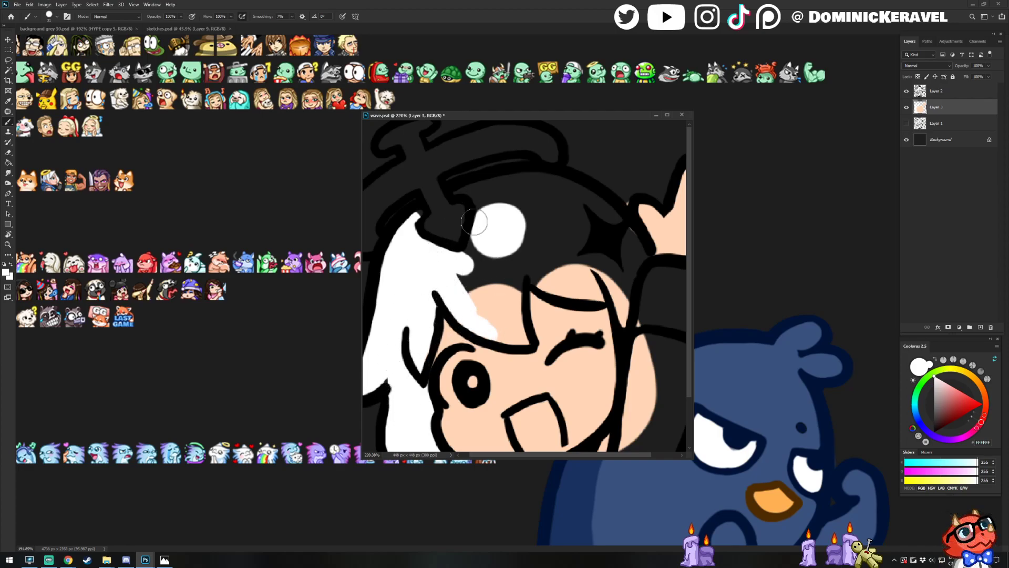
left_click_drag(481, 328, 525, 338)
mouse_move(517, 262)
left_mouse_down()
mouse_move(511, 298)
mouse_move(470, 266)
mouse_move(482, 243)
mouse_move(456, 253)
left_mouse_up()
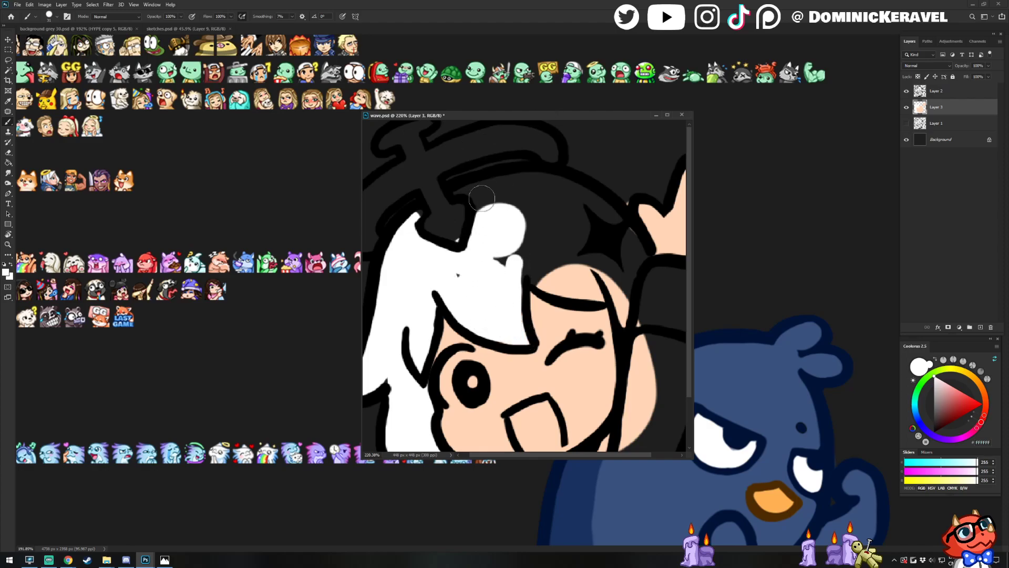
mouse_move(482, 199)
left_mouse_down()
mouse_move(566, 183)
mouse_move(580, 194)
left_mouse_up()
mouse_move(541, 210)
left_mouse_down()
mouse_move(496, 213)
mouse_move(475, 248)
mouse_move(505, 277)
mouse_move(544, 282)
mouse_move(557, 263)
mouse_move(568, 295)
left_mouse_up()
left_click(422, 273)
mouse_move(484, 253)
left_mouse_down()
mouse_move(476, 289)
mouse_move(505, 223)
mouse_move(540, 204)
mouse_move(543, 213)
mouse_move(570, 208)
mouse_move(600, 260)
mouse_move(576, 321)
left_mouse_up()
key("e")
key("b")
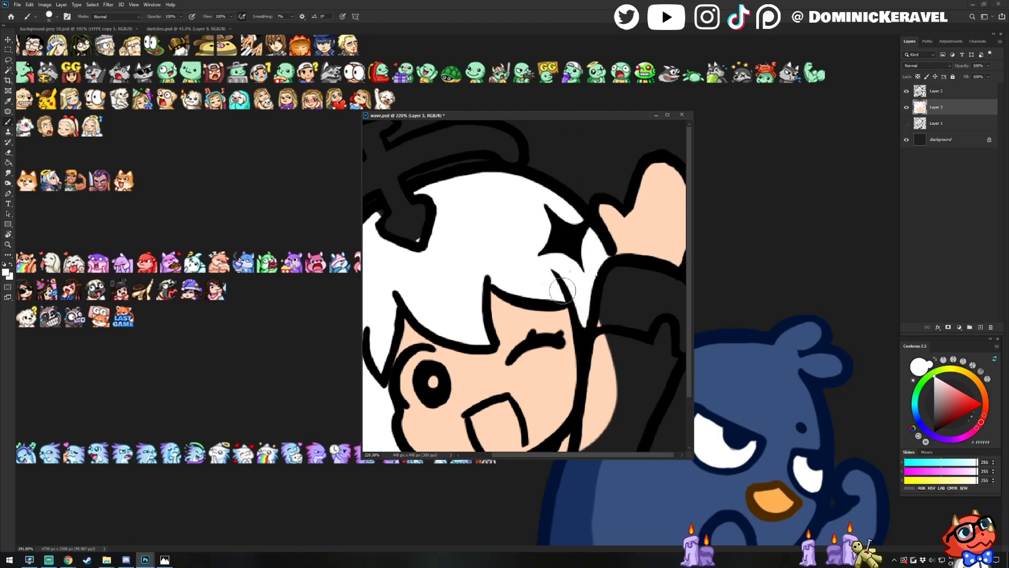
left_click_drag(528, 321, 517, 258)
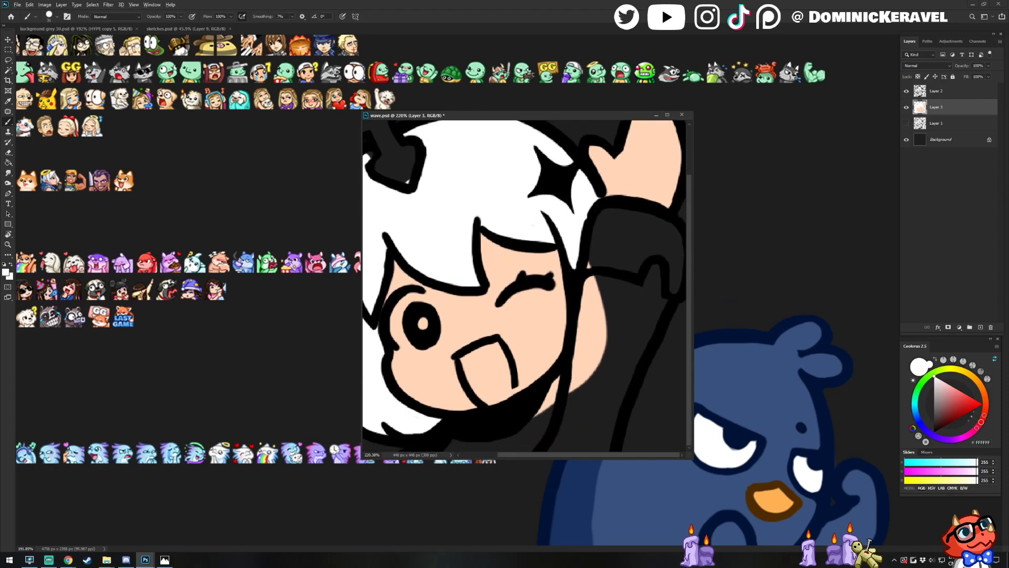
Choose a coral red (233, 120, 95) and paint the cuff of the raised arm
left_click(972, 401)
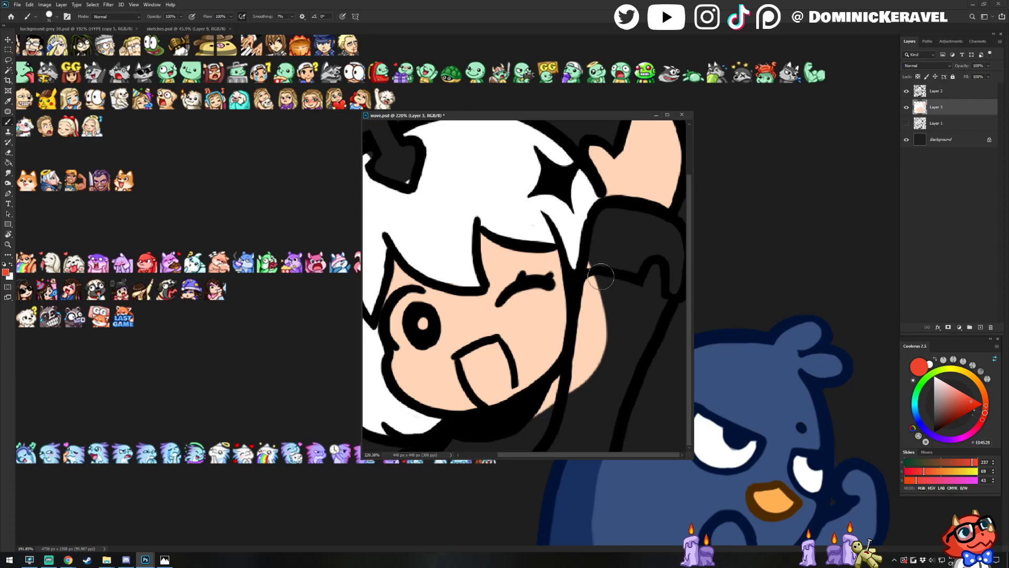
mouse_move(588, 288)
left_mouse_down()
mouse_move(629, 292)
mouse_move(652, 279)
left_mouse_up()
key("ctrl+z")
right_click(646, 128)
key("Escape")
mouse_move(628, 218)
left_mouse_down()
mouse_move(608, 221)
mouse_move(592, 262)
mouse_move(607, 213)
mouse_move(622, 229)
mouse_move(641, 227)
mouse_move(645, 215)
mouse_move(664, 229)
mouse_move(676, 285)
mouse_move(663, 239)
mouse_move(664, 248)
mouse_move(643, 246)
mouse_move(633, 235)
mouse_move(603, 250)
mouse_move(629, 260)
left_mouse_up()
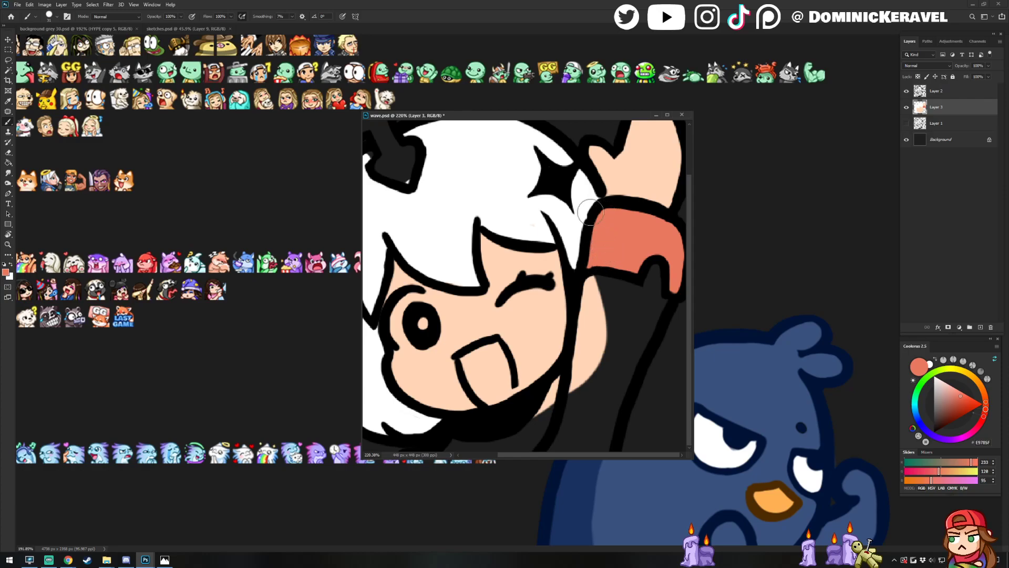
Paint the whole halo and its arrow-shaped centrepiece with the same coral red as the cuff
left_click_drag(513, 207, 580, 266)
mouse_move(461, 213)
left_mouse_down()
mouse_move(475, 228)
mouse_move(454, 210)
mouse_move(433, 217)
mouse_move(454, 205)
mouse_move(439, 172)
left_mouse_up()
left_click(428, 226, "alt")
left_click(466, 208, "alt")
mouse_move(430, 126)
left_mouse_down()
mouse_move(433, 160)
mouse_move(429, 146)
mouse_move(408, 142)
mouse_move(444, 124)
mouse_move(420, 153)
mouse_move(430, 145)
mouse_move(434, 160)
mouse_move(402, 175)
mouse_move(436, 170)
mouse_move(389, 192)
mouse_move(405, 173)
mouse_move(381, 222)
left_mouse_up()
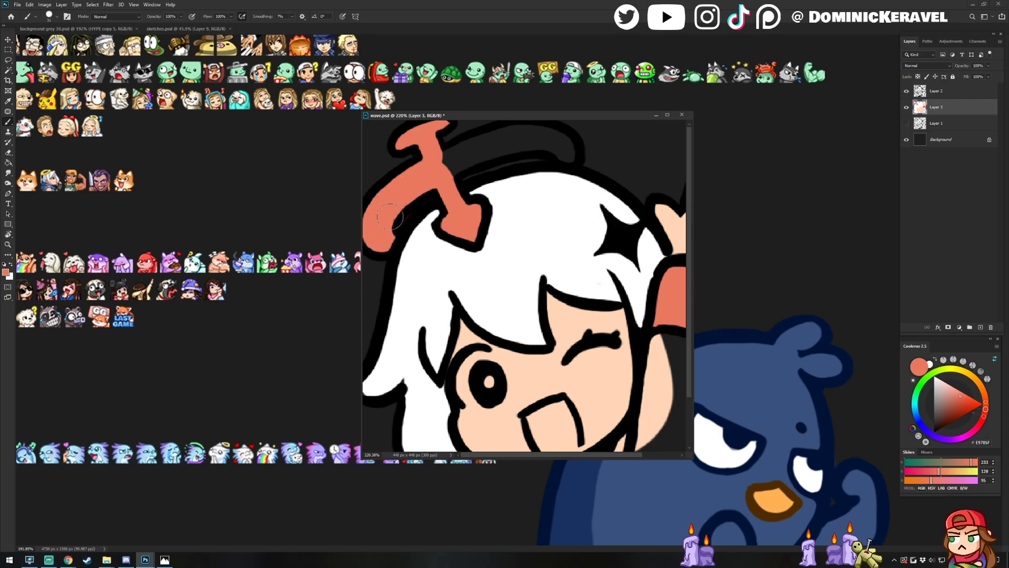
mouse_move(473, 147)
left_mouse_down()
mouse_move(454, 154)
mouse_move(469, 163)
mouse_move(493, 141)
mouse_move(544, 140)
mouse_move(565, 153)
left_mouse_up()
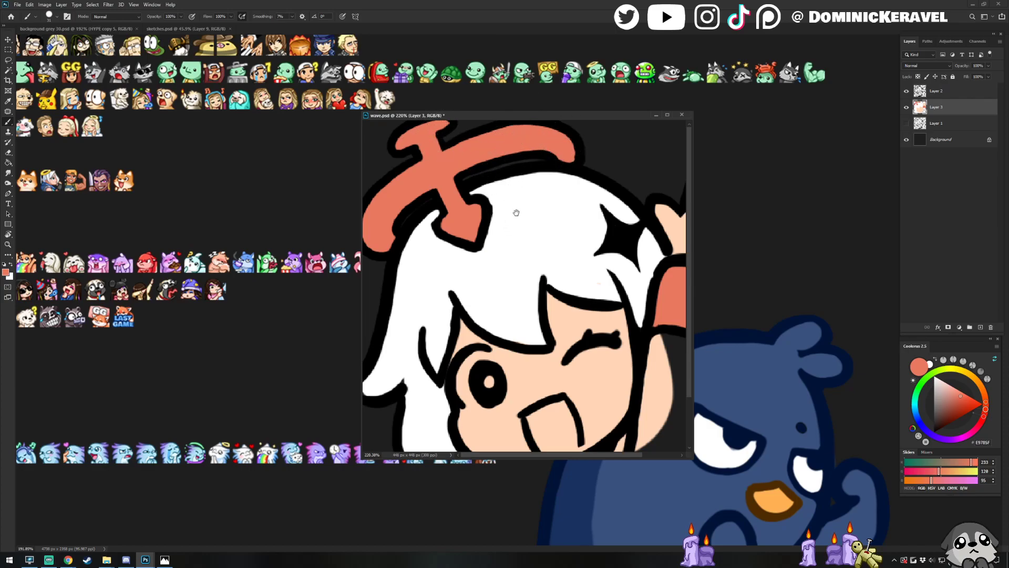
Choose a dark red (127, 40, 20) and paint the inside of the open mouth with a smaller brush
left_click_drag(516, 212, 488, 158)
right_click(532, 287, "alt")
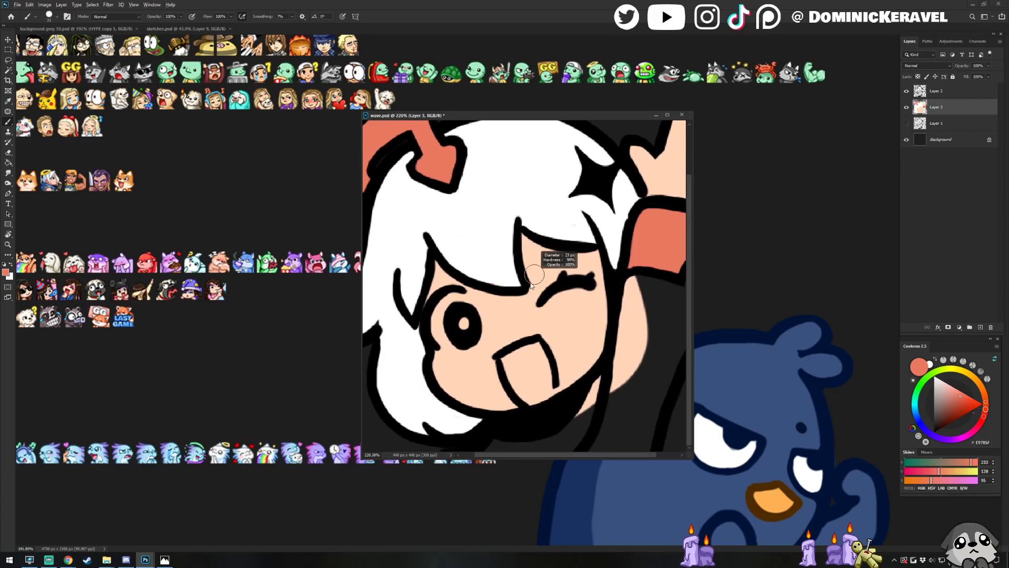
left_click_drag(960, 410, 945, 418)
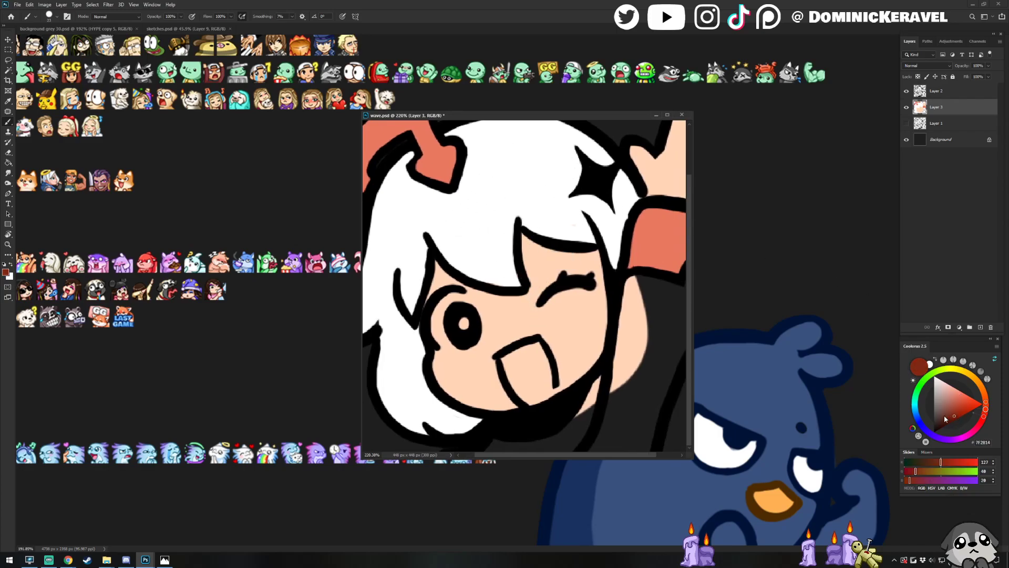
mouse_move(504, 341)
left_mouse_down()
mouse_move(509, 365)
mouse_move(538, 348)
mouse_move(549, 375)
mouse_move(528, 391)
mouse_move(515, 386)
mouse_move(527, 372)
left_mouse_up()
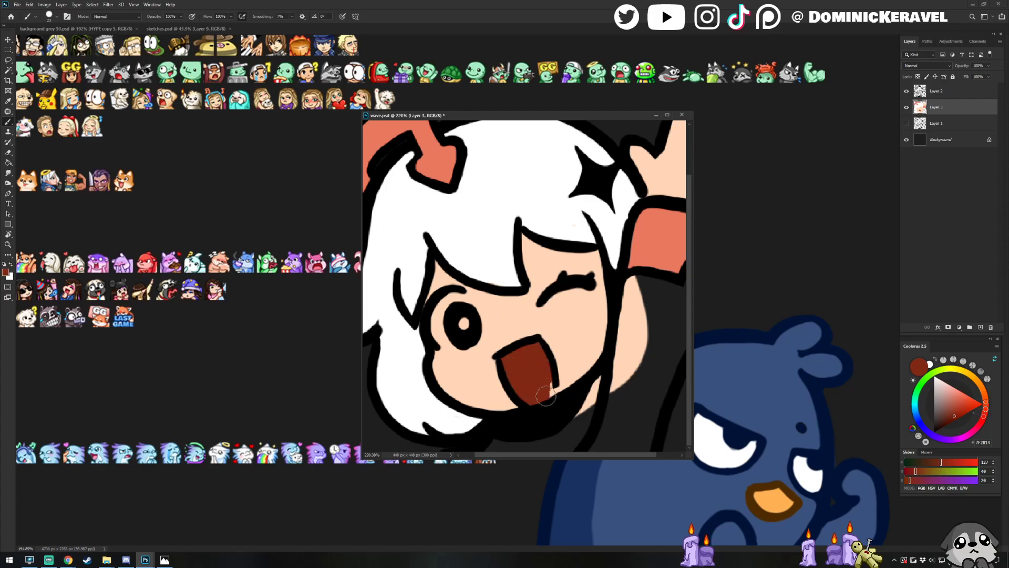
Select the dark red mouth interior and paint an orange-red tongue across its lower part
left_click(960, 404)
key("w")
left_click(533, 380)
key("b")
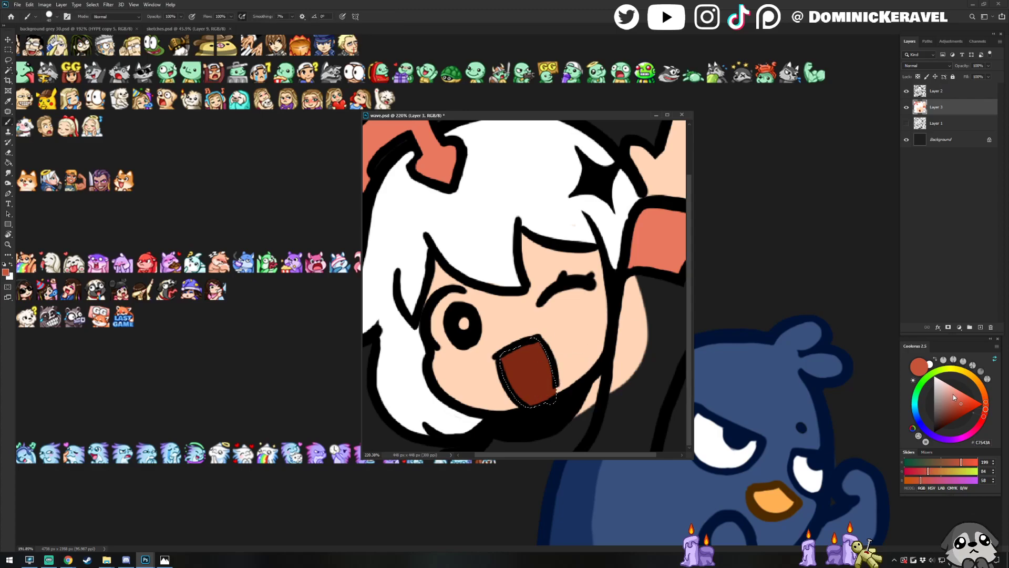
left_click(964, 396)
mouse_move(528, 397)
left_mouse_down()
mouse_move(549, 379)
mouse_move(534, 403)
mouse_move(543, 401)
mouse_move(518, 404)
mouse_move(544, 384)
mouse_move(539, 390)
left_mouse_up()
key("ctrl+d")
key("ctrl+0")
left_click(965, 404)
left_click(968, 400)
scroll(536, 389, "down", 6)
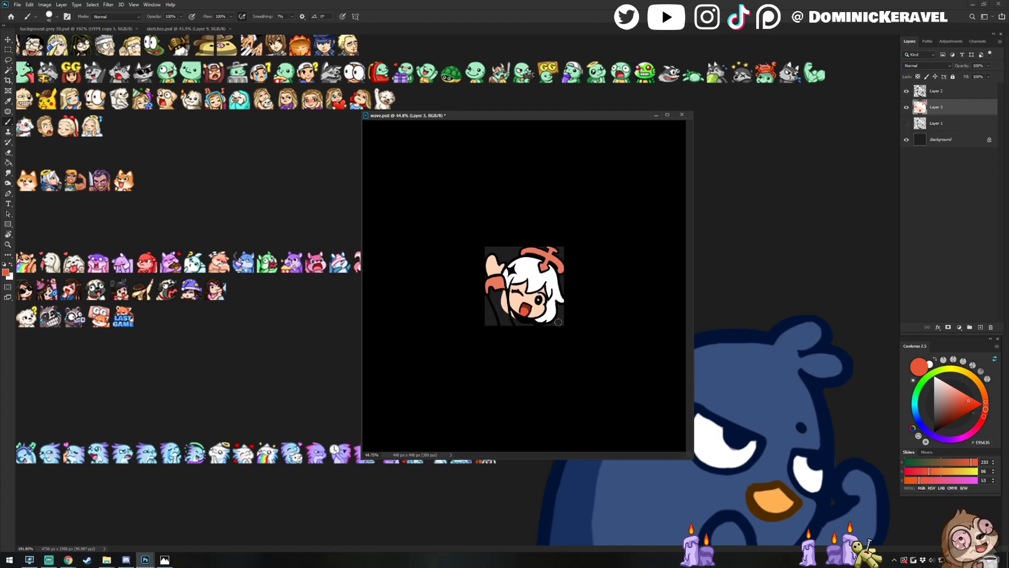
Flip the canvas view horizontally, check the emote at small size and pick a lighter orange-red, RGB 255, 111, 79
key("ctrl+shift+h")
mouse_move(551, 308)
left_mouse_down()
mouse_move(583, 318)
mouse_move(528, 329)
left_mouse_up()
key("v")
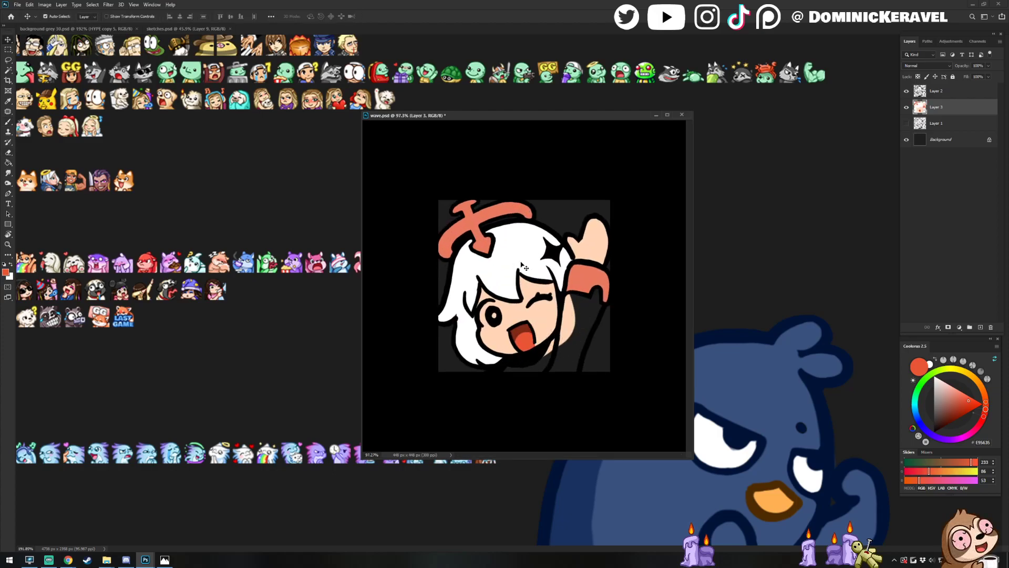
left_click(968, 395)
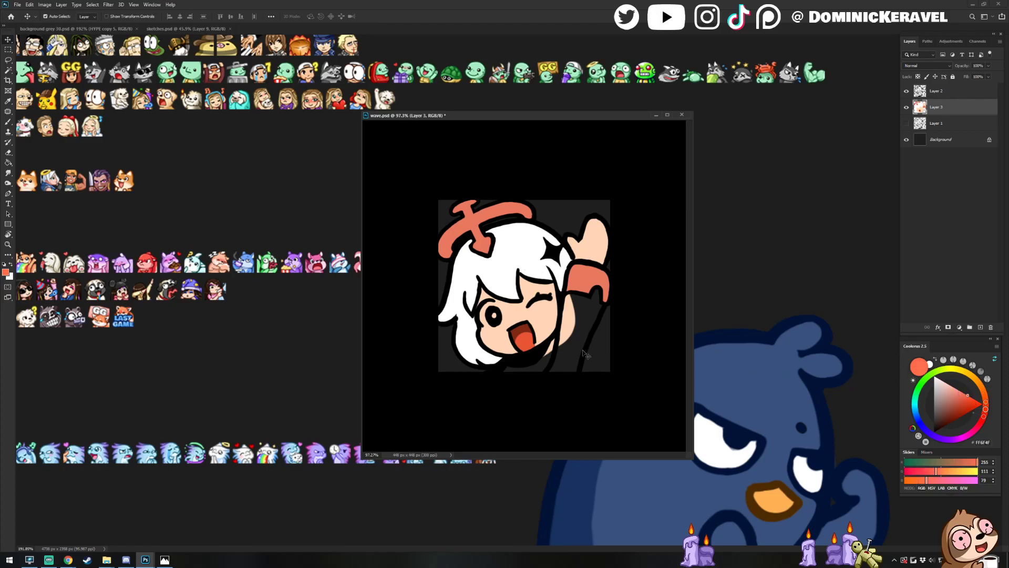
key("g")
scroll(524, 367, "down", 4)
scroll(524, 367, "down", 1)
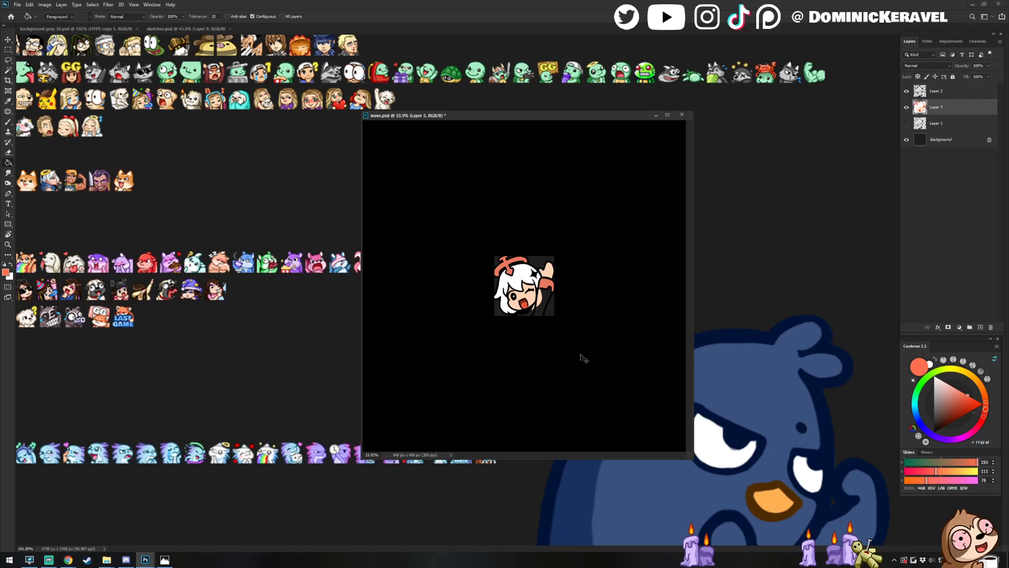
scroll(585, 359, "up", 6)
key("v")
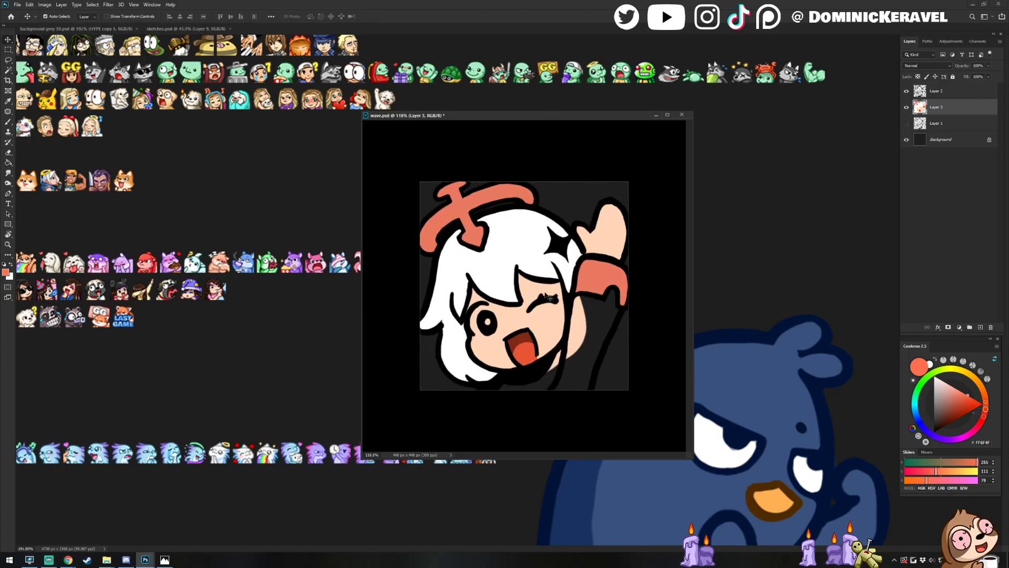
Paint the raised arm's sleeve and the body area under the chin white
key("b")
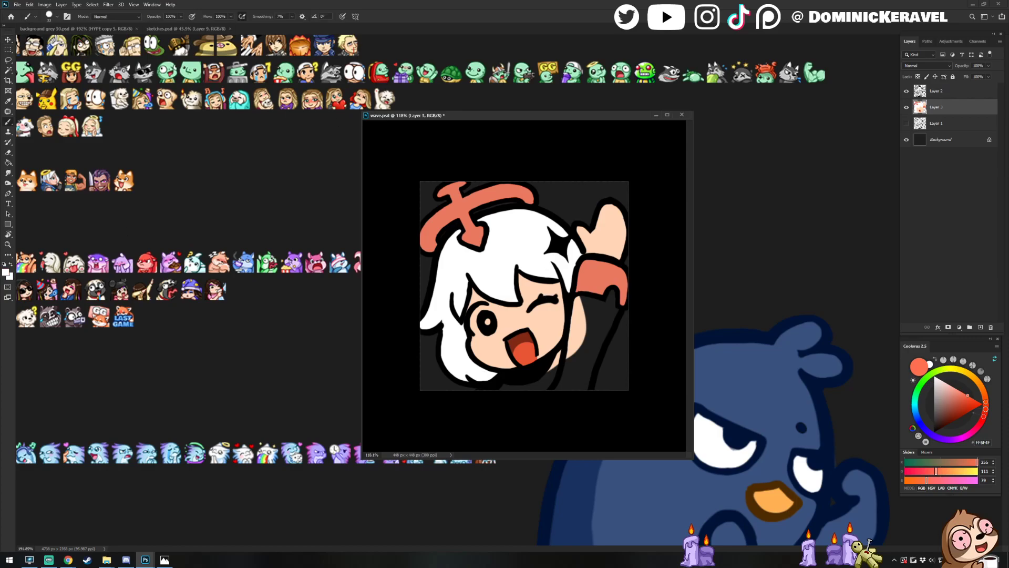
key("x")
mouse_move(591, 313)
left_mouse_down()
mouse_move(609, 295)
mouse_move(613, 315)
mouse_move(597, 324)
mouse_move(589, 312)
mouse_move(581, 323)
mouse_move(577, 305)
mouse_move(567, 367)
mouse_move(574, 342)
mouse_move(579, 385)
mouse_move(619, 357)
mouse_move(616, 366)
mouse_move(577, 406)
mouse_move(577, 381)
mouse_move(529, 423)
left_mouse_up()
scroll(588, 247, "up", 3)
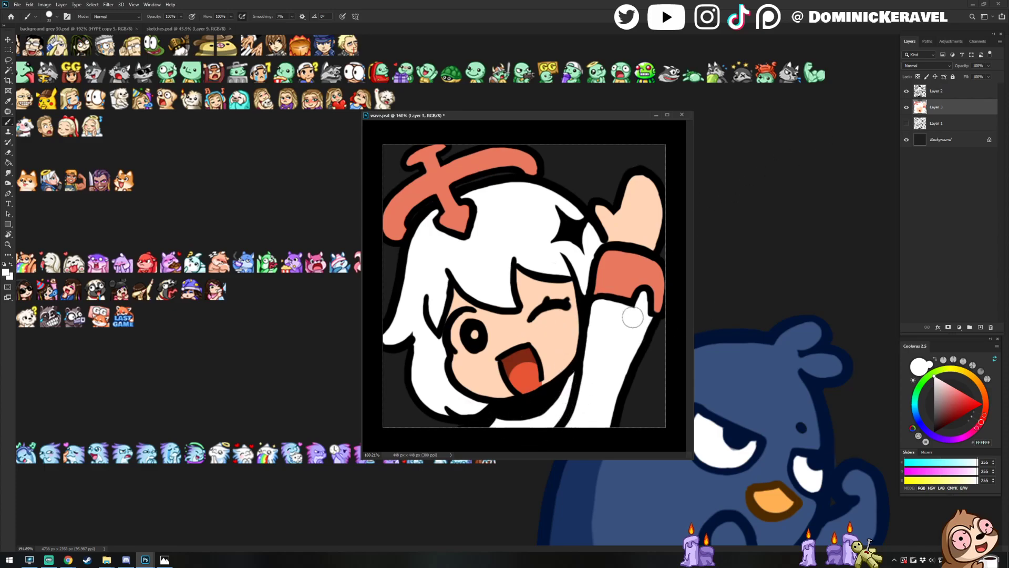
Paint over the white body area between the chin and the sleeve with black and dark grey
key("x")
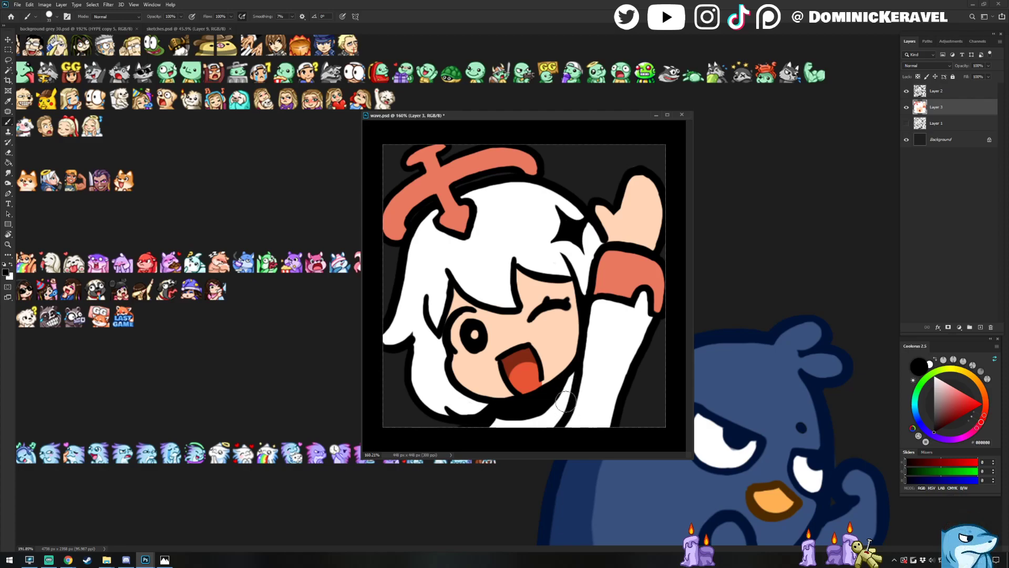
left_click_drag(551, 396, 531, 389)
mouse_move(542, 380)
left_mouse_down()
mouse_move(570, 379)
mouse_move(568, 389)
mouse_move(573, 378)
mouse_move(553, 420)
mouse_move(508, 431)
mouse_move(491, 423)
mouse_move(520, 417)
left_mouse_up()
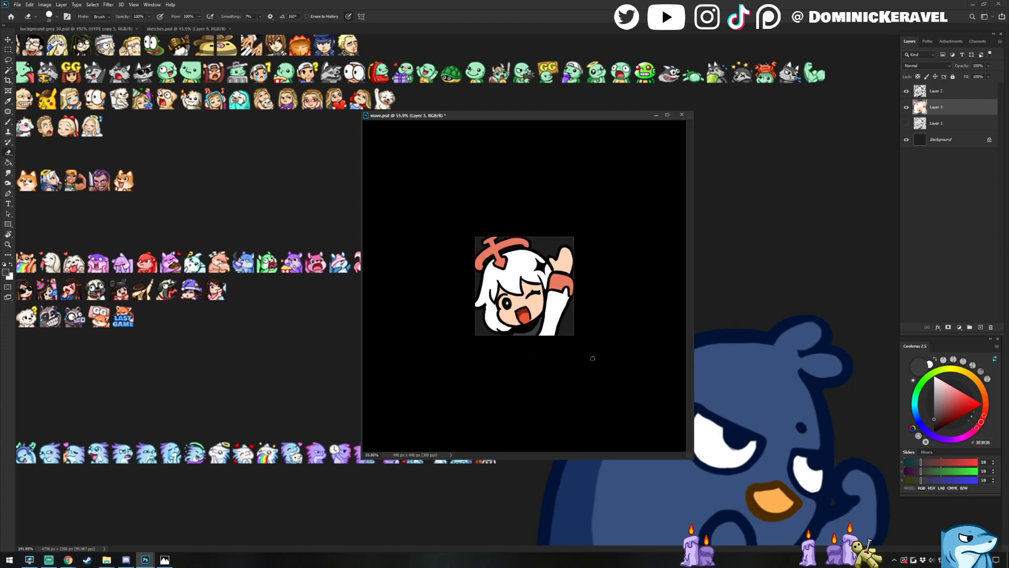
scroll(587, 360, "up", 4)
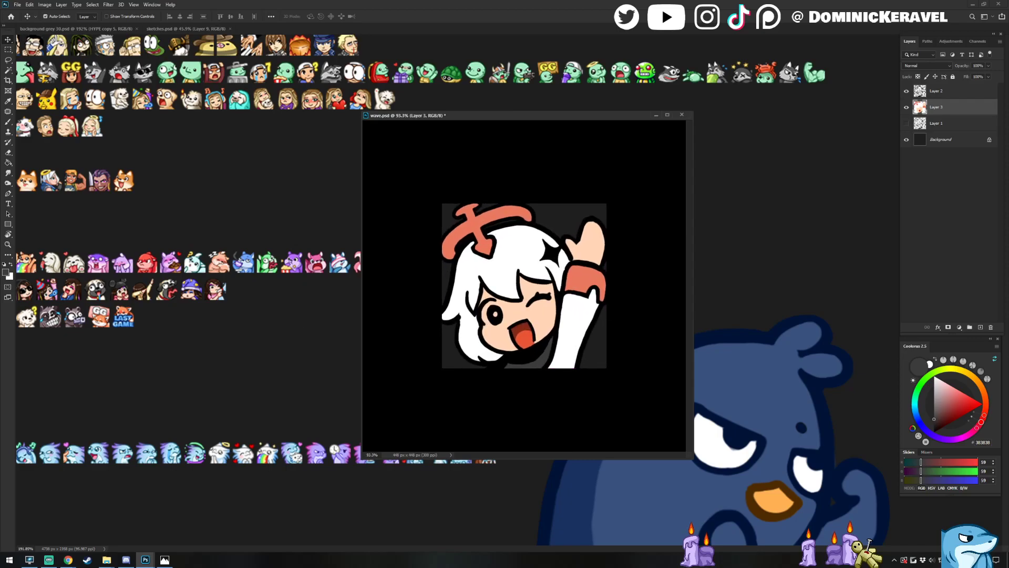
Lasso the hair on the open-eye side of the face and fill it with a light pinkish beige
key("b")
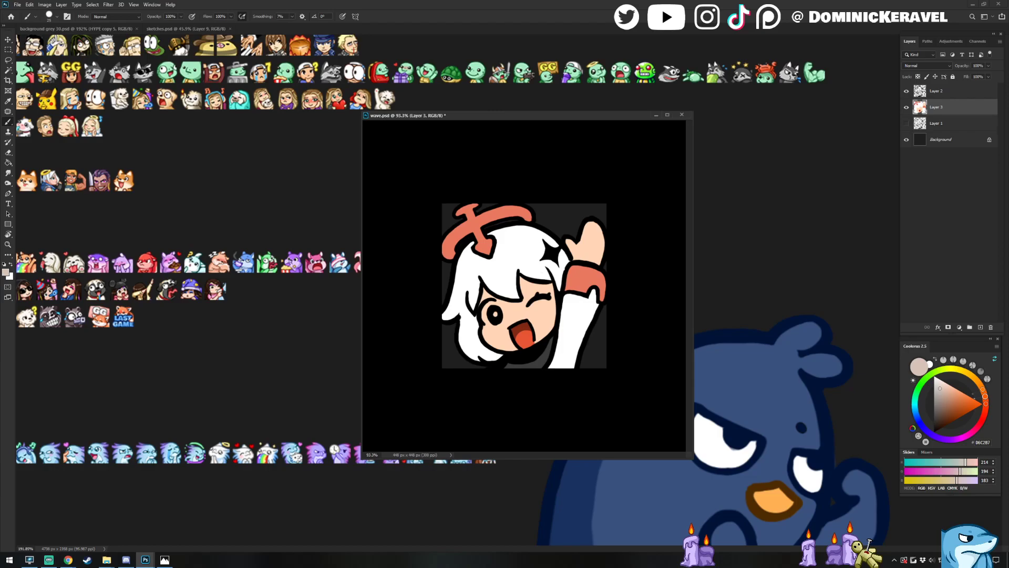
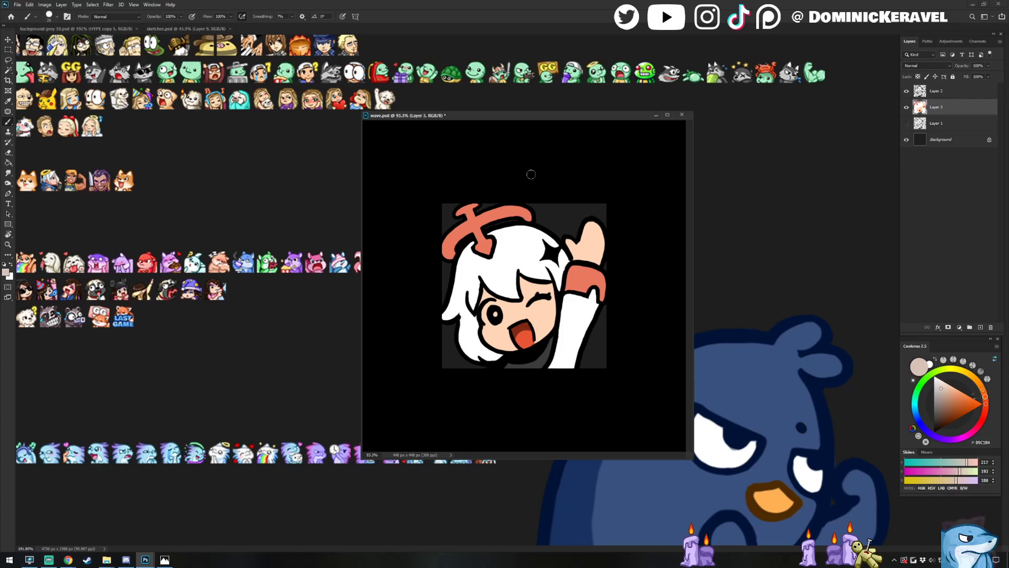
key("v")
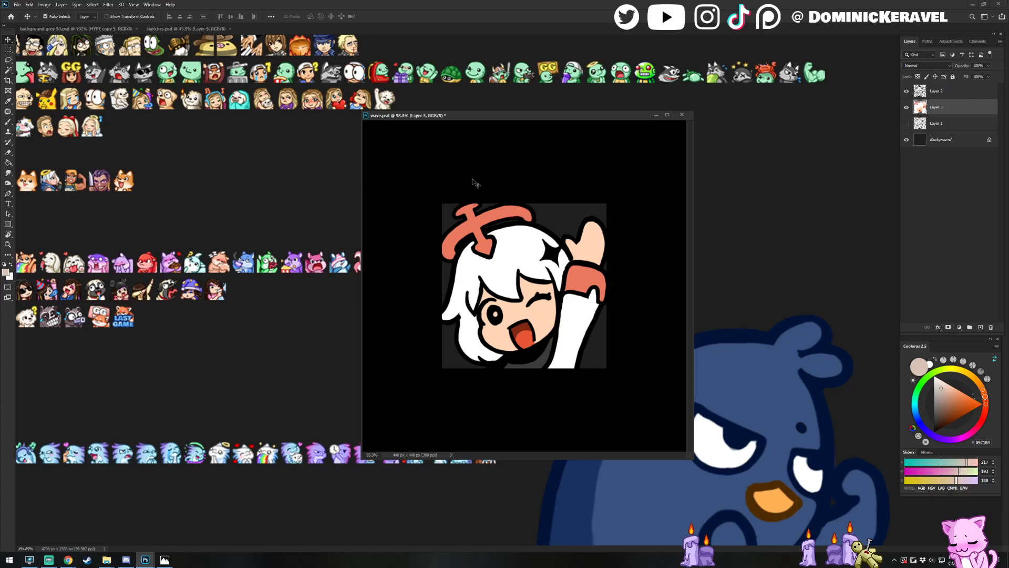
key("l")
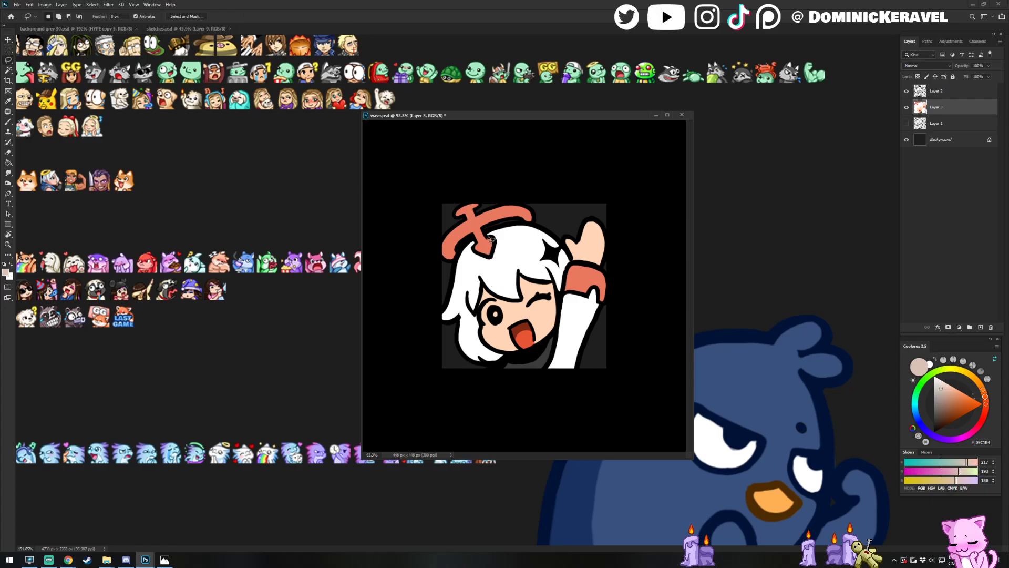
mouse_move(492, 227)
left_mouse_down()
mouse_move(481, 277)
mouse_move(498, 318)
mouse_move(488, 382)
mouse_move(488, 177)
left_mouse_up()
key("g")
left_click(497, 328)
key("ctrl+d")
key("b")
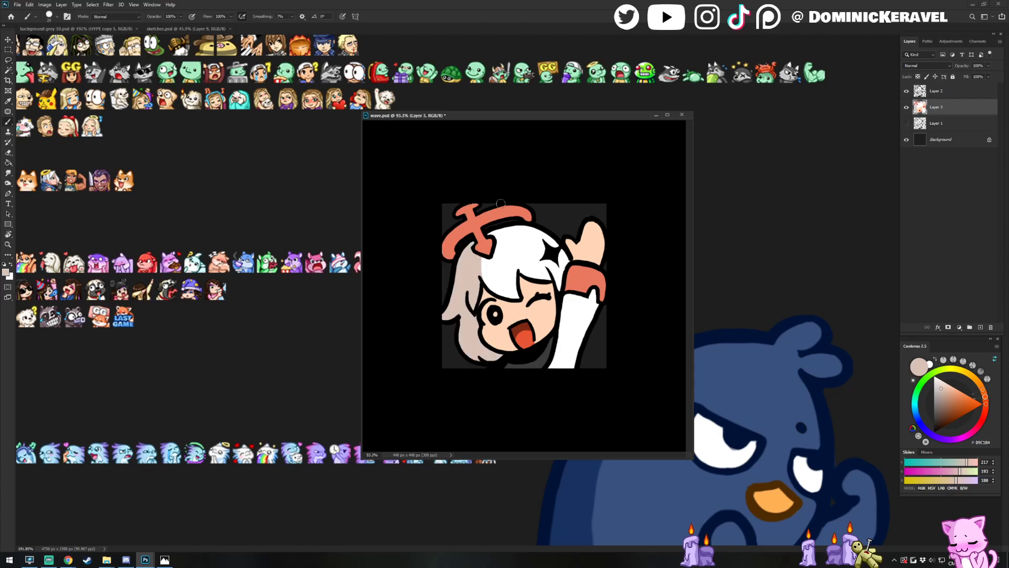
Paint the open eye's white and add a white highlight along the outer edge of the beige side hair
key("x")
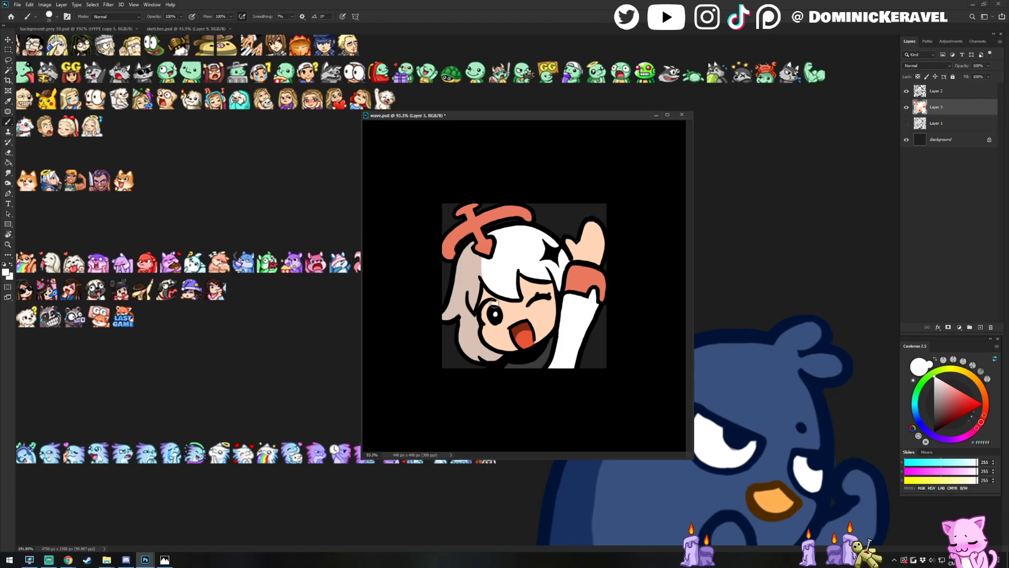
left_click(495, 315)
left_click(479, 269, "alt")
left_click(494, 261, "alt")
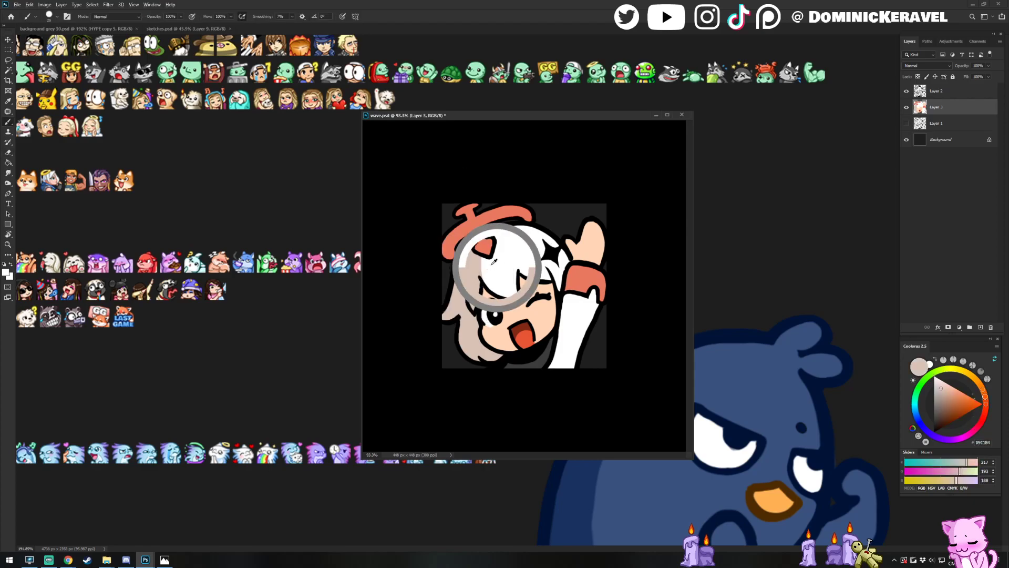
mouse_move(475, 243)
left_mouse_down()
mouse_move(461, 251)
mouse_move(443, 311)
left_mouse_up()
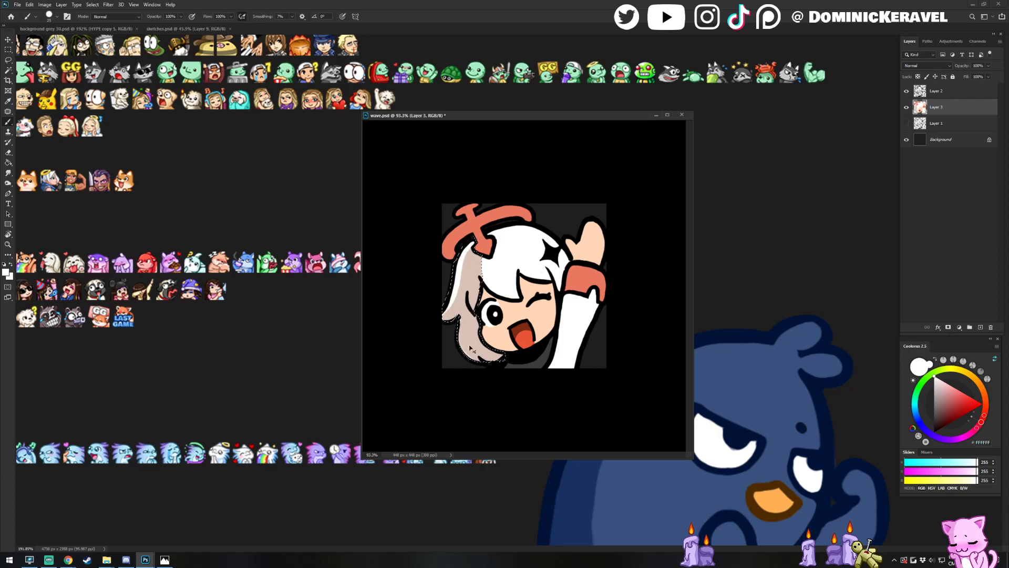
left_click(475, 253, "alt")
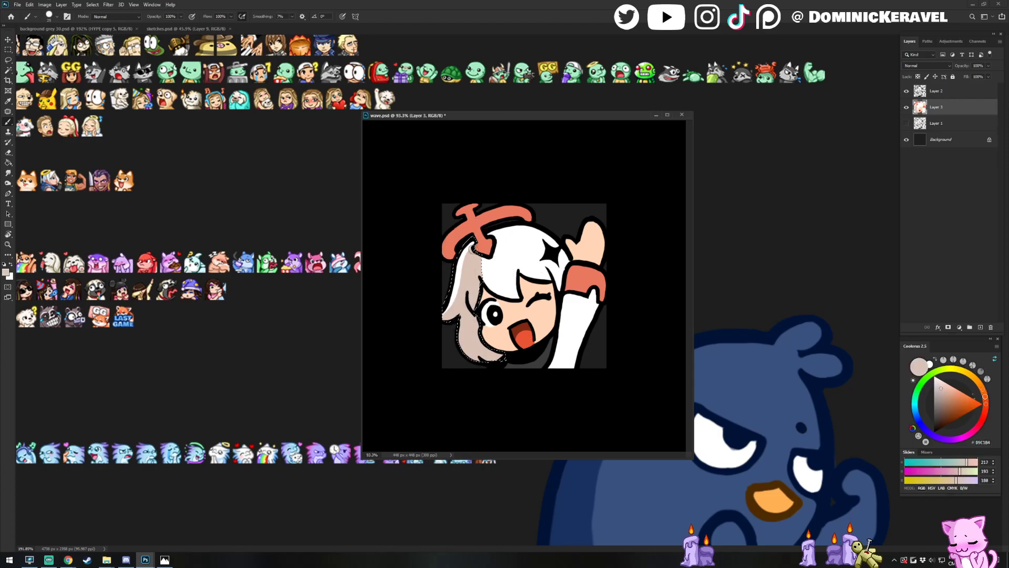
scroll(471, 295, "up", 3)
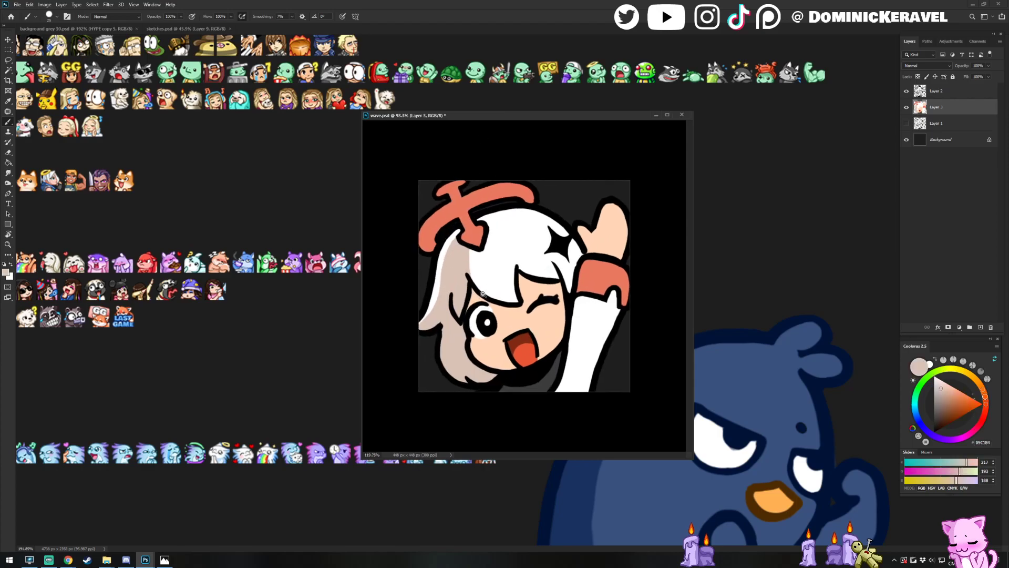
key("ctrl+d")
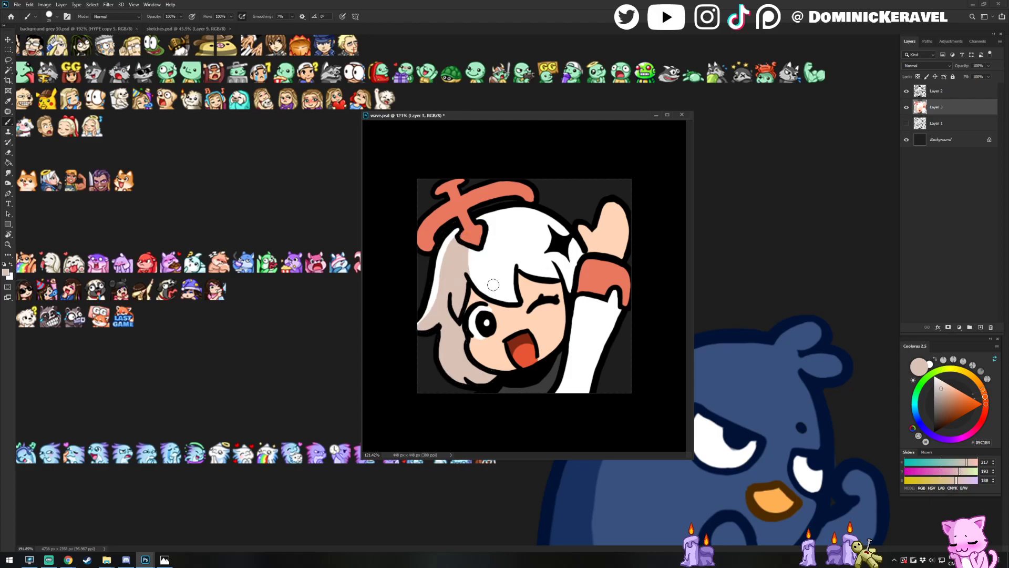
Paint beige shading on the tips of the centre bangs and the hair strand beside the raised arm
left_click_drag(489, 279, 512, 299)
key("ctrl+z")
key("ctrl+z")
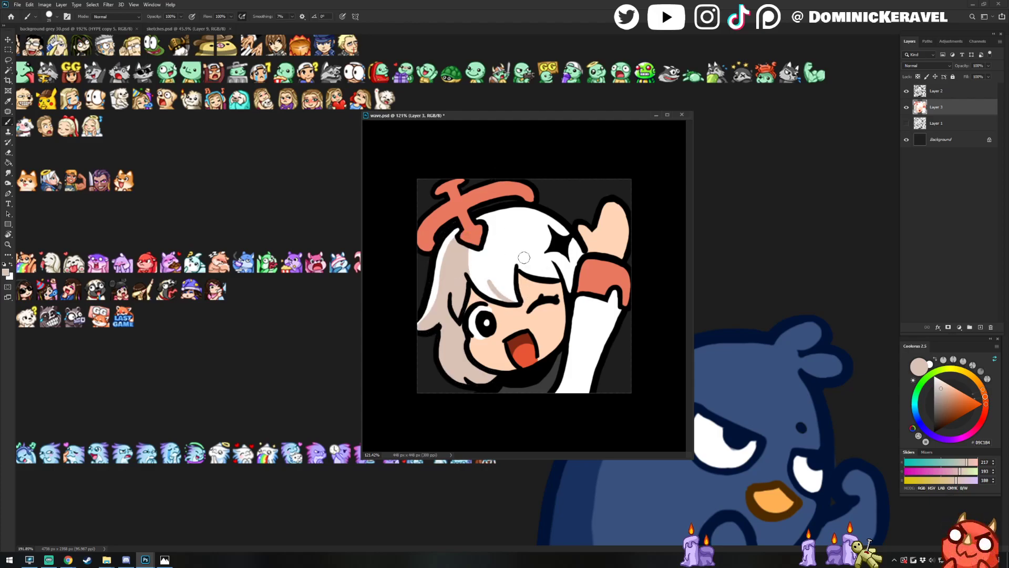
mouse_move(562, 260)
left_mouse_down()
mouse_move(570, 287)
mouse_move(565, 278)
left_mouse_up()
key("v")
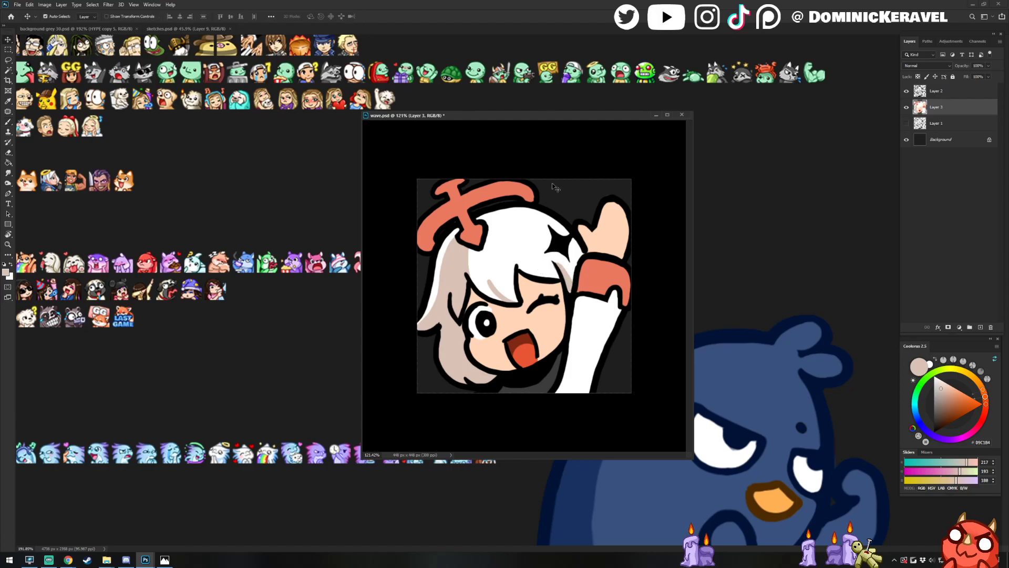
Make Layer 2 the active layer and save wave.psd
key("b")
key("e")
key("alt+bracketright")
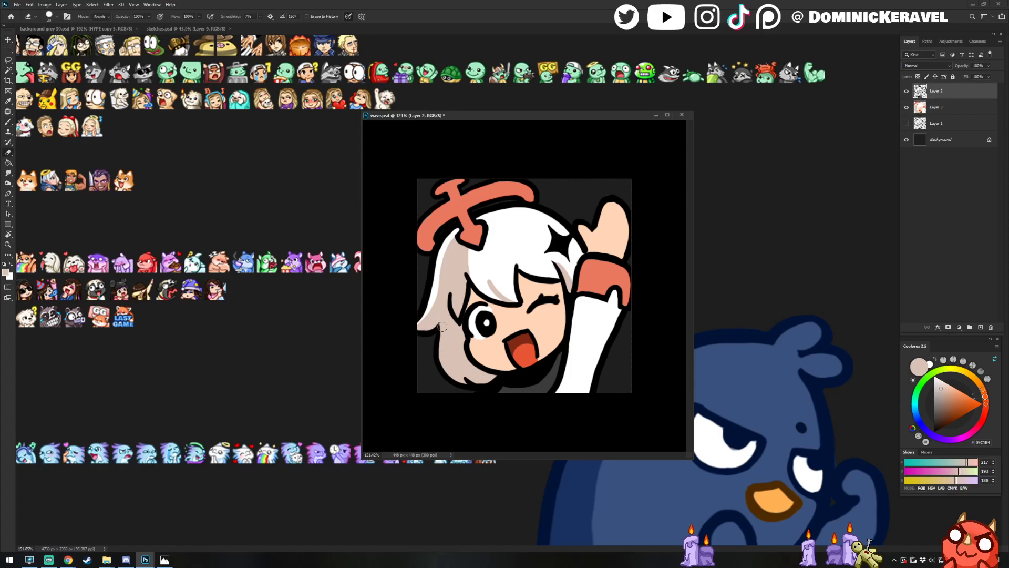
key("ctrl+s")
key("b")
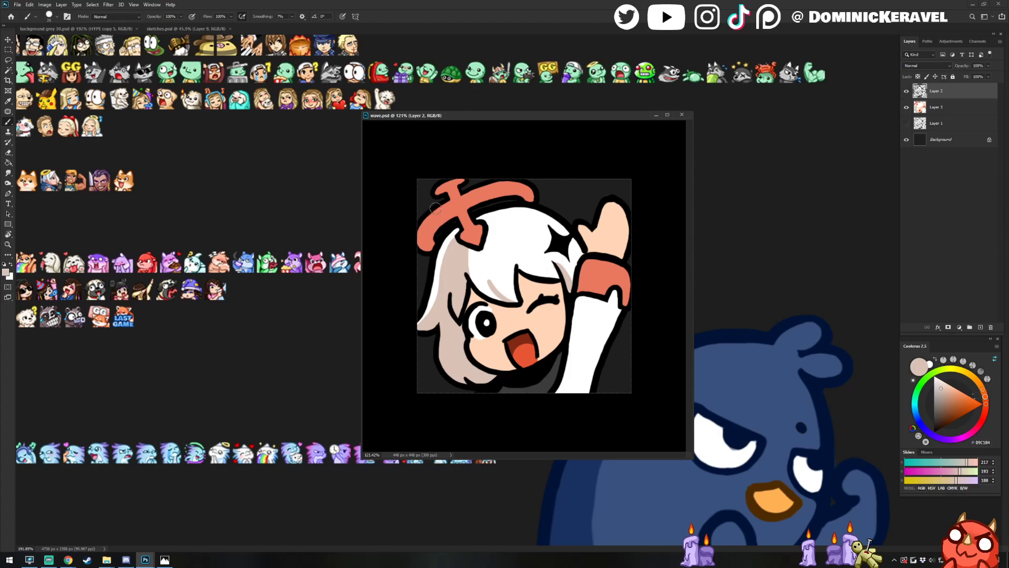
key("v")
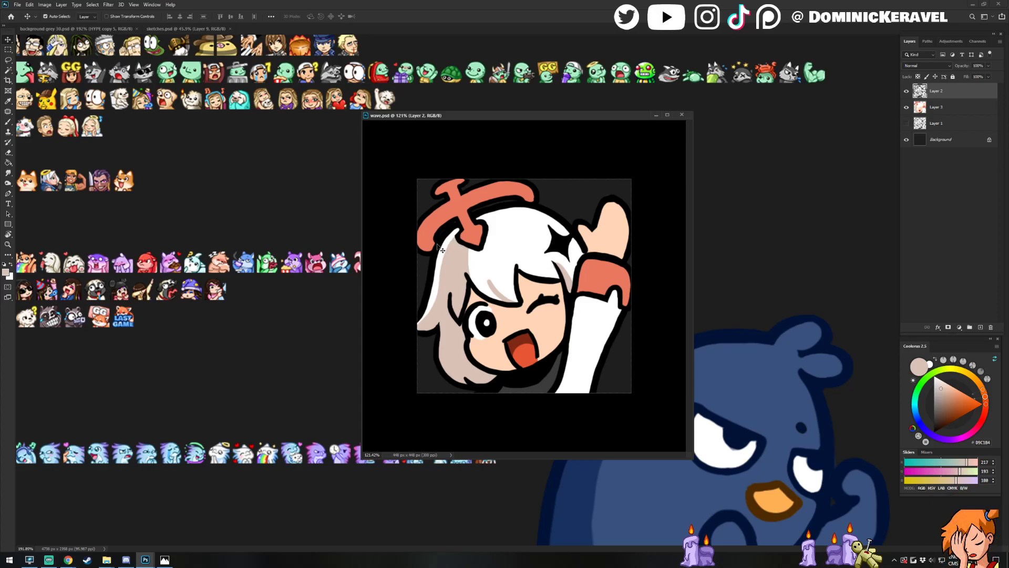
Paint the body area between the chin and the raised sleeve beige on Layer 2
key("b")
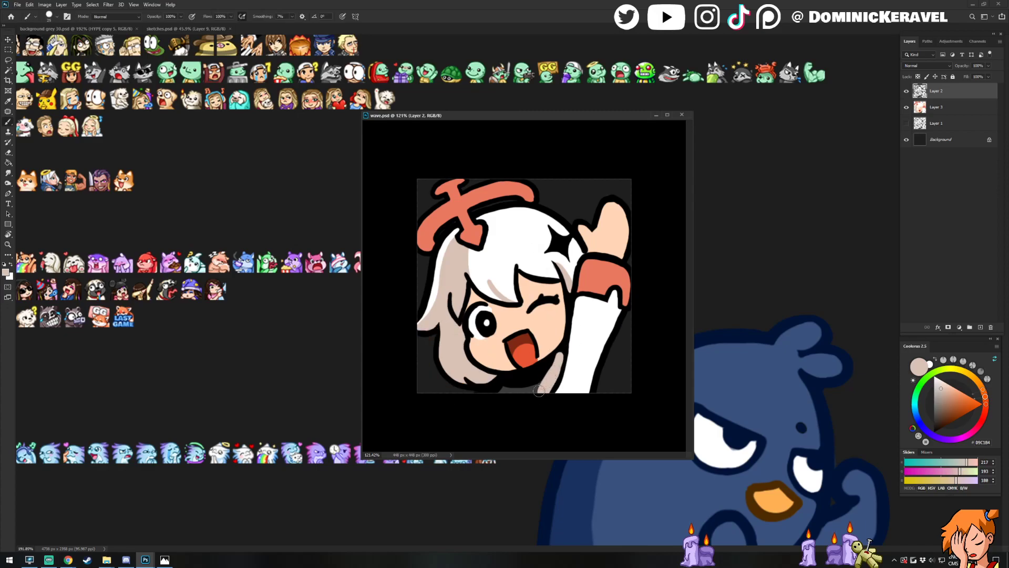
key("v")
left_click(553, 381)
key("b")
mouse_move(559, 356)
left_mouse_down()
mouse_move(553, 387)
mouse_move(510, 390)
left_mouse_up()
key("v")
left_click(564, 364)
Erase the outline between the lower sleeve and the body, and extend the sleeve's white over that area
key("e")
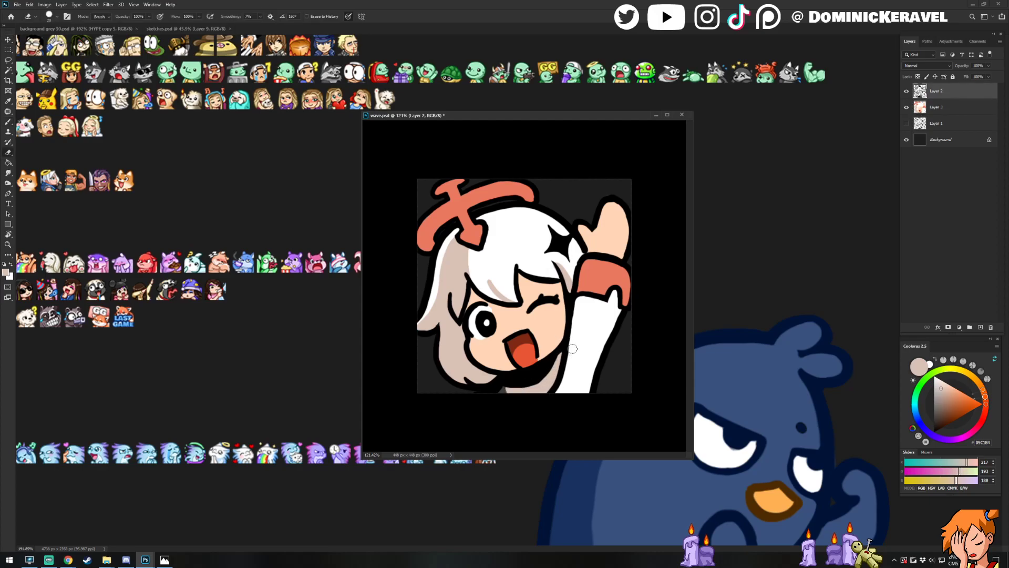
mouse_move(569, 354)
left_mouse_down()
mouse_move(557, 391)
mouse_move(565, 363)
left_mouse_up()
key("v")
key("b")
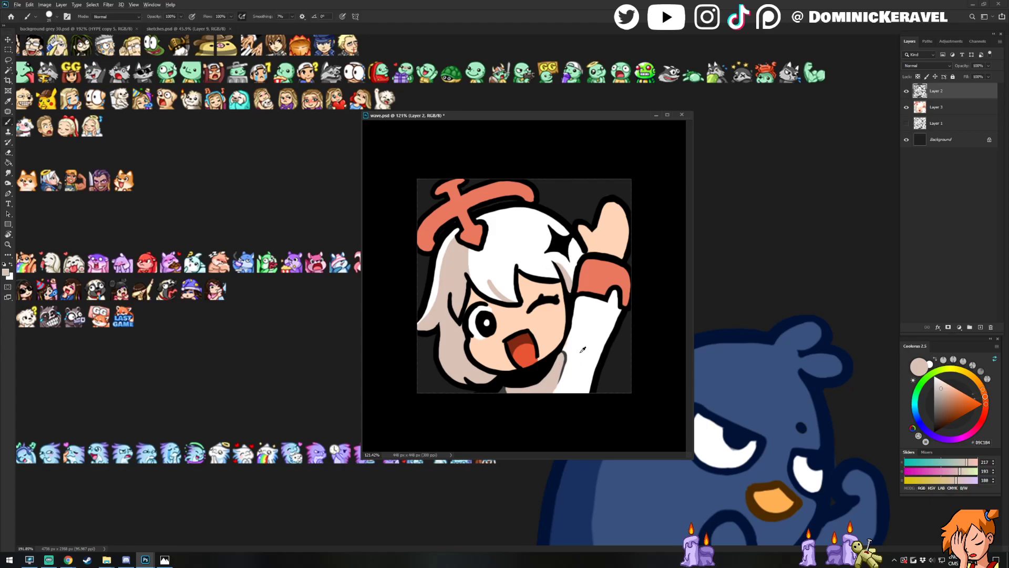
left_click(580, 351, "alt")
mouse_move(566, 357)
left_mouse_down()
mouse_move(555, 385)
mouse_move(570, 339)
mouse_move(518, 419)
left_mouse_up()
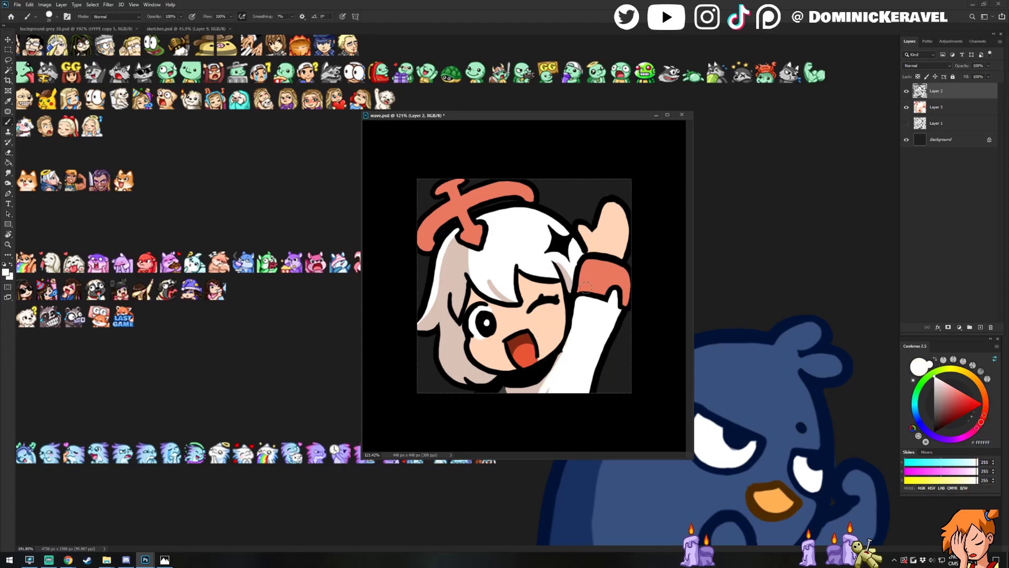
Sample the beige hair shade and extend the beige body shading under the chin on Layer 3
left_click(549, 379, "ctrl")
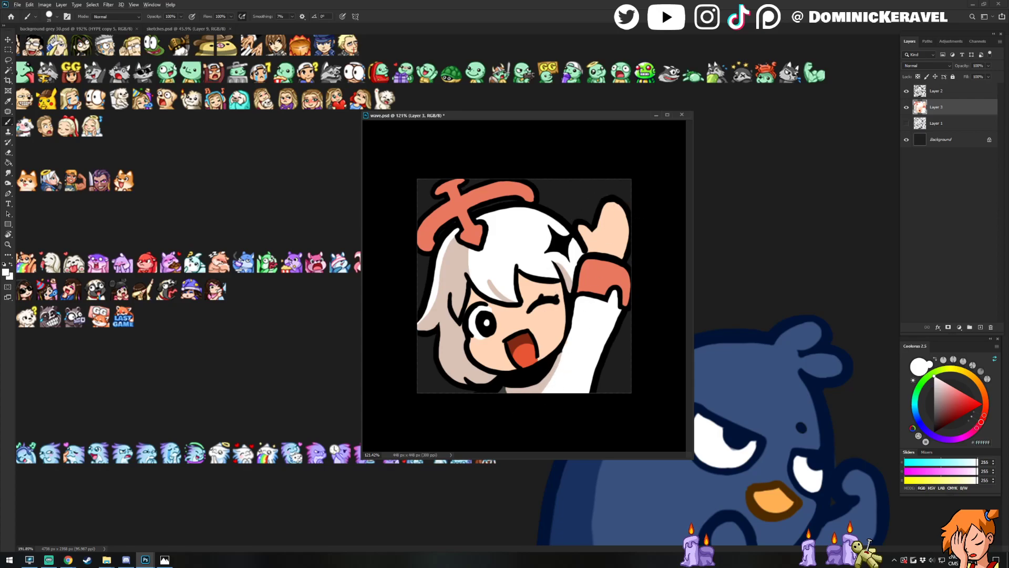
left_click(561, 280, "alt")
key("g")
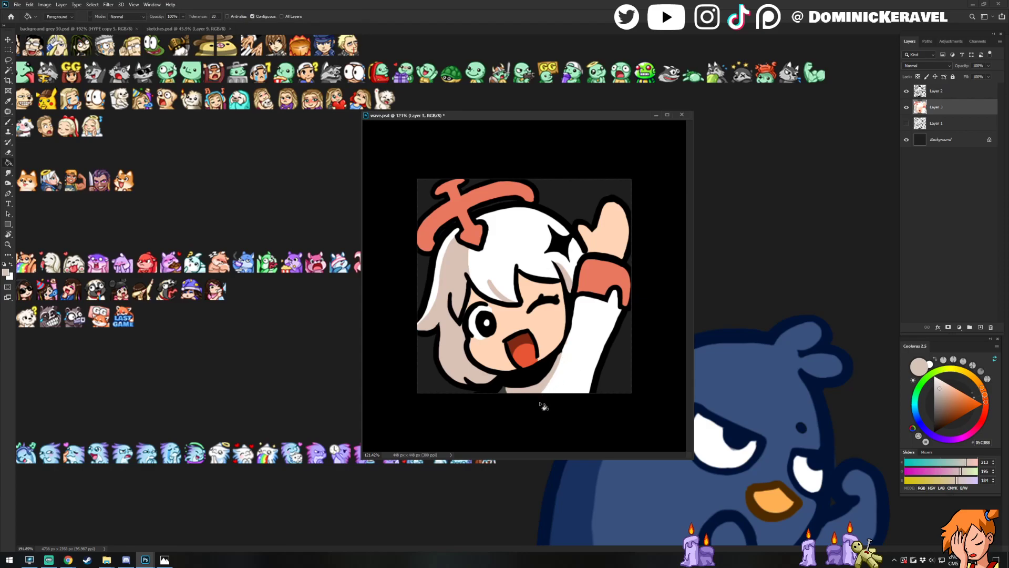
key("b")
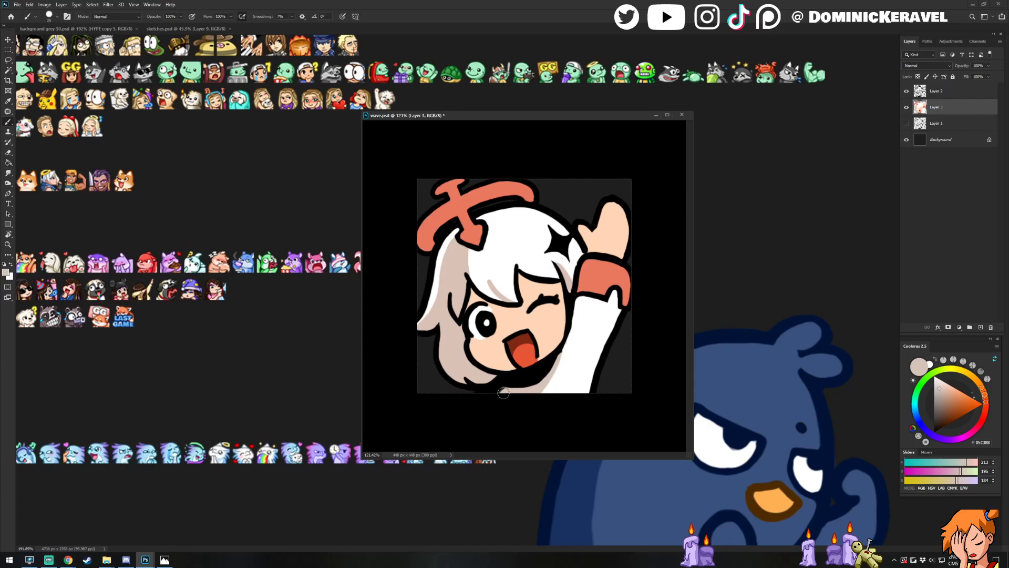
key("v")
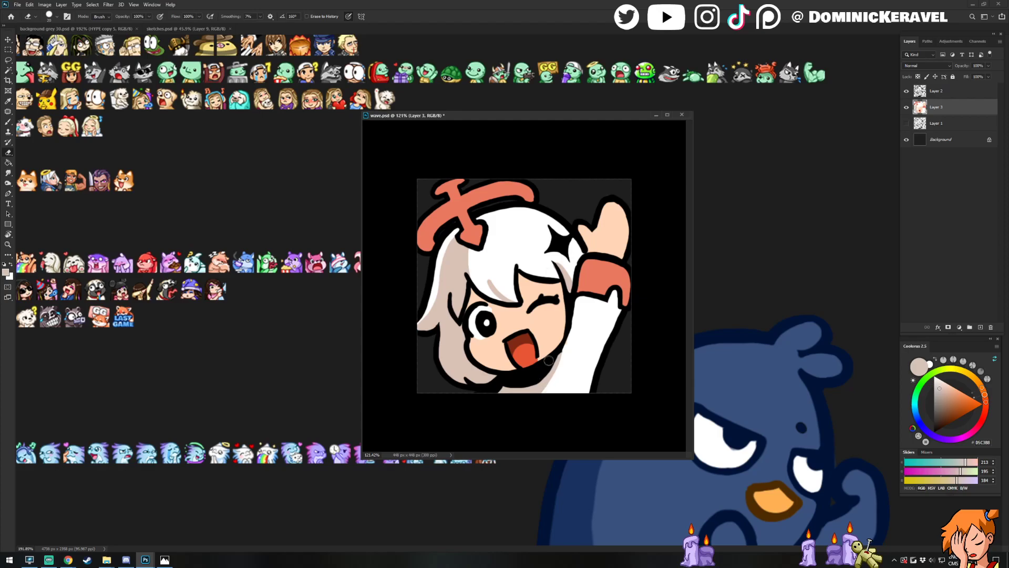
Select the raised sleeve's white area, paint beige shading along its inner edge on Layer 3, and deselect
key("b")
key("w")
left_click(576, 355)
key("b")
mouse_move(561, 348)
left_mouse_down()
mouse_move(570, 415)
mouse_move(552, 375)
mouse_move(548, 401)
mouse_move(566, 394)
mouse_move(537, 391)
left_mouse_up()
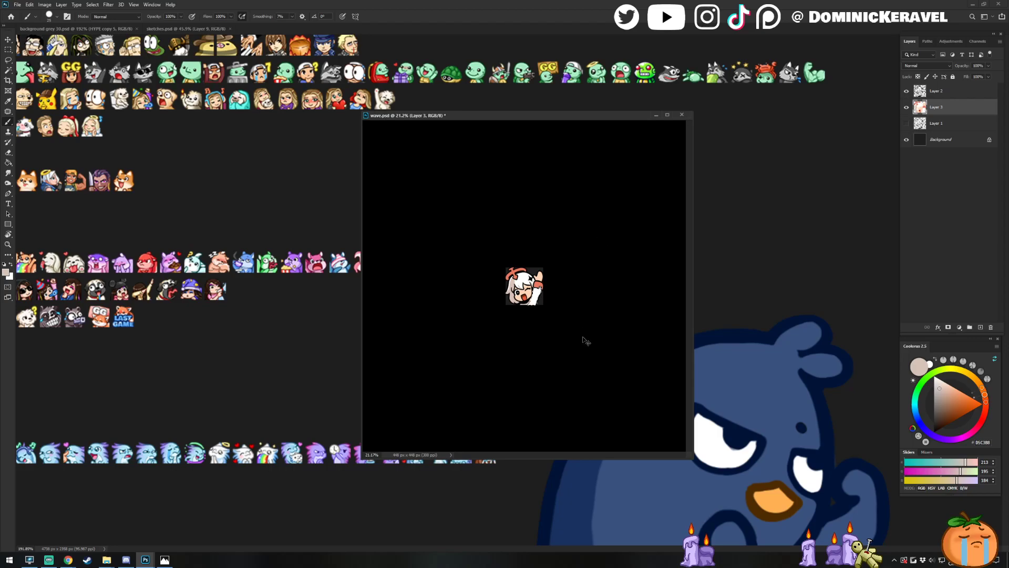
left_click_drag(567, 346, 605, 355)
right_click(558, 306, "alt")
left_click_drag(558, 306, 572, 305)
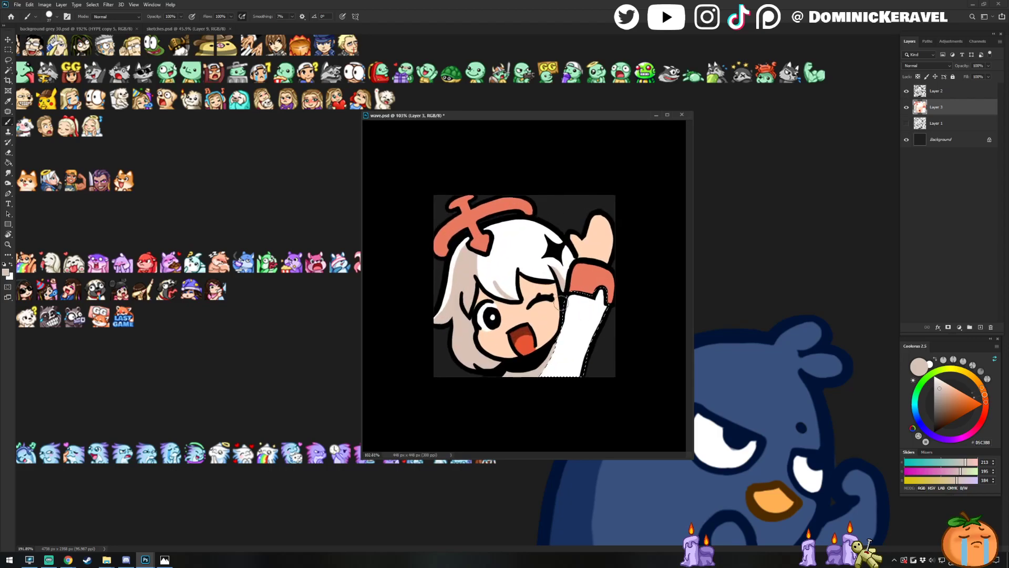
key("ctrl+d")
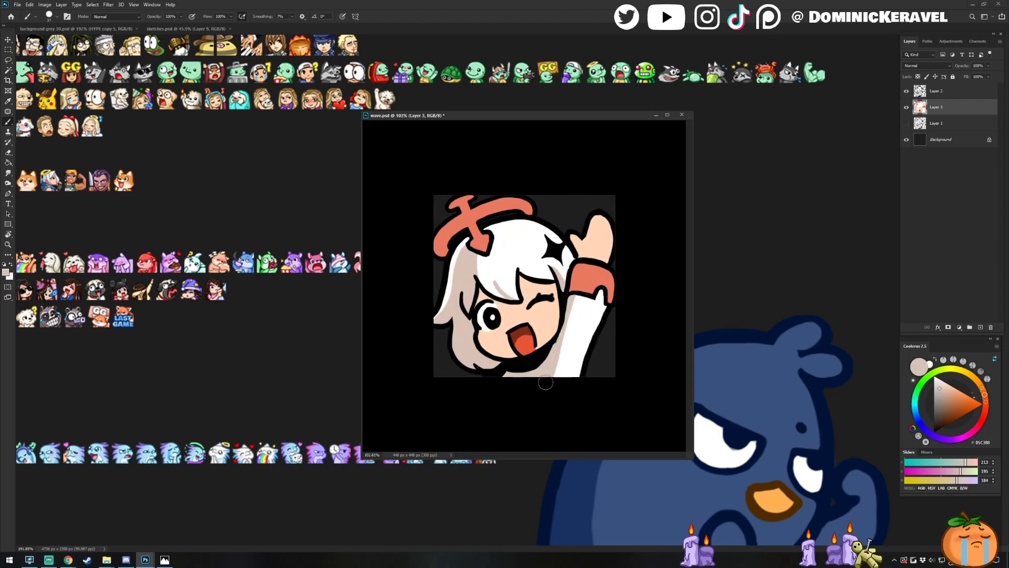
left_click_drag(541, 389, 500, 388)
left_click_drag(565, 331, 598, 355)
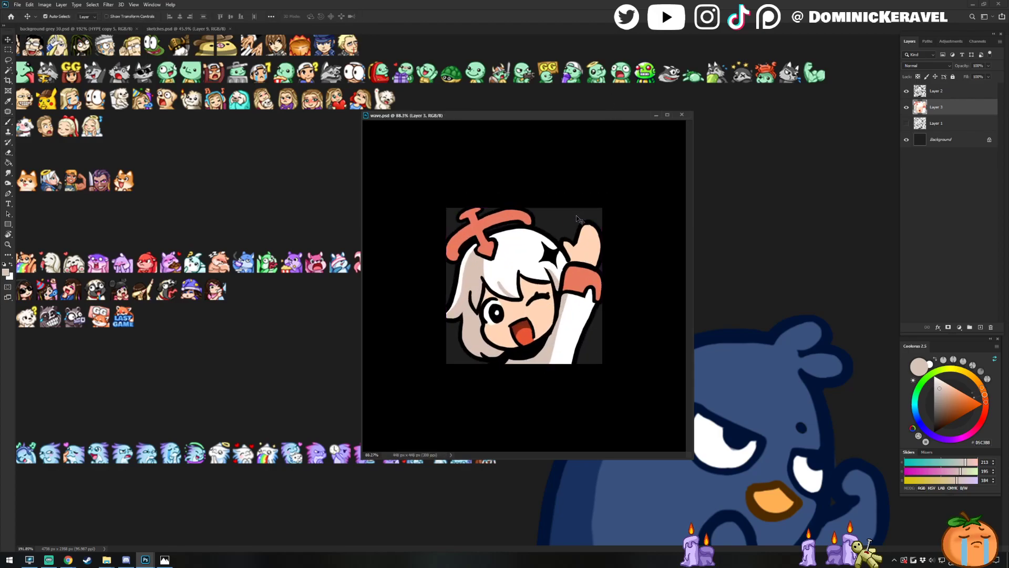
Paint finger lines on the raised hand in a salmon skin shade (RGB 215, 147, 117) on Layer 3
key("b")
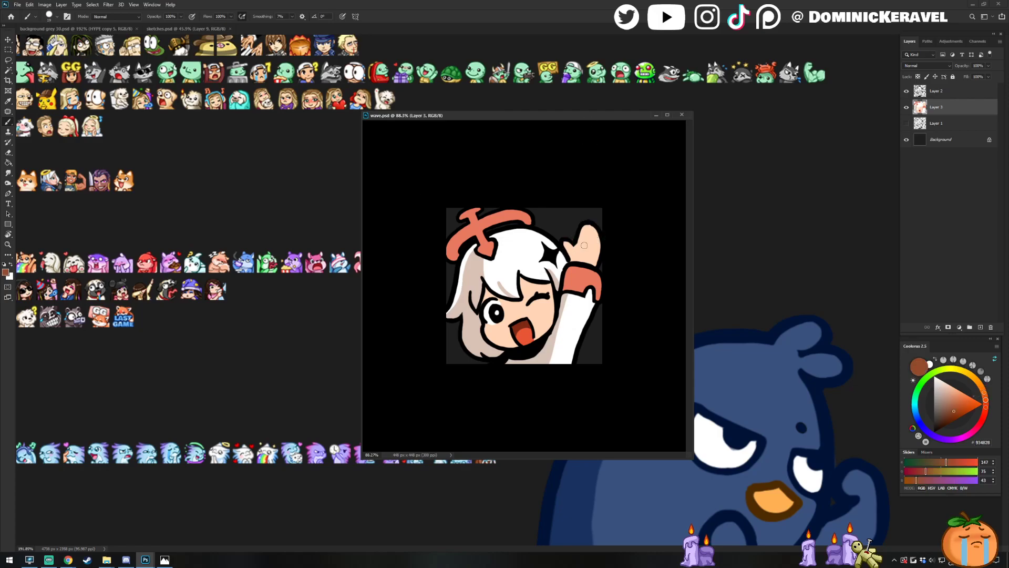
left_click_drag(590, 226, 591, 251)
key("ctrl+z")
left_click(952, 394)
left_click(588, 241)
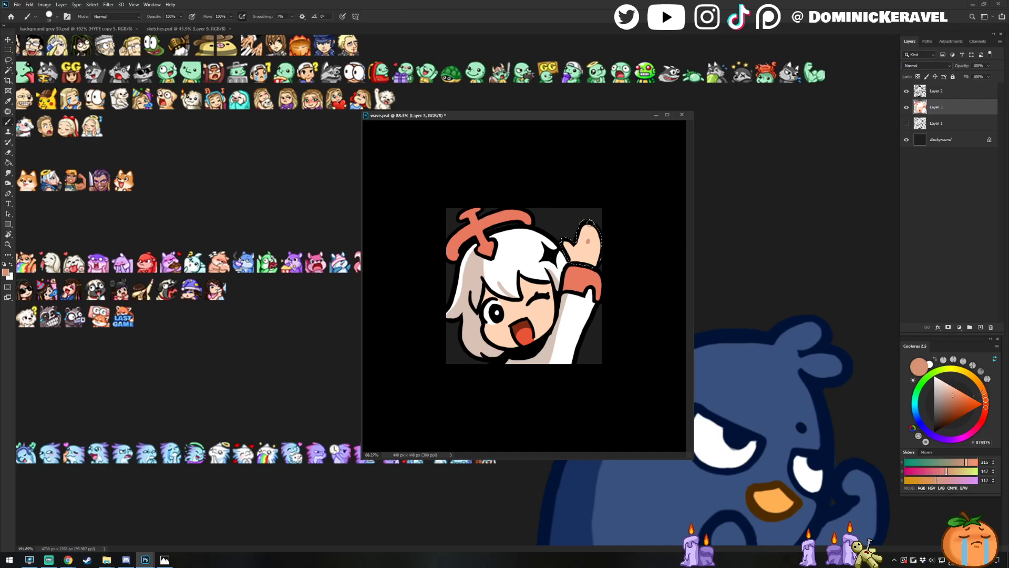
mouse_move(589, 222)
left_mouse_down()
mouse_move(588, 243)
mouse_move(590, 226)
mouse_move(597, 233)
left_mouse_up()
key("ctrl+z")
scroll(586, 276, "down", 3)
left_click_drag(554, 237, 597, 236)
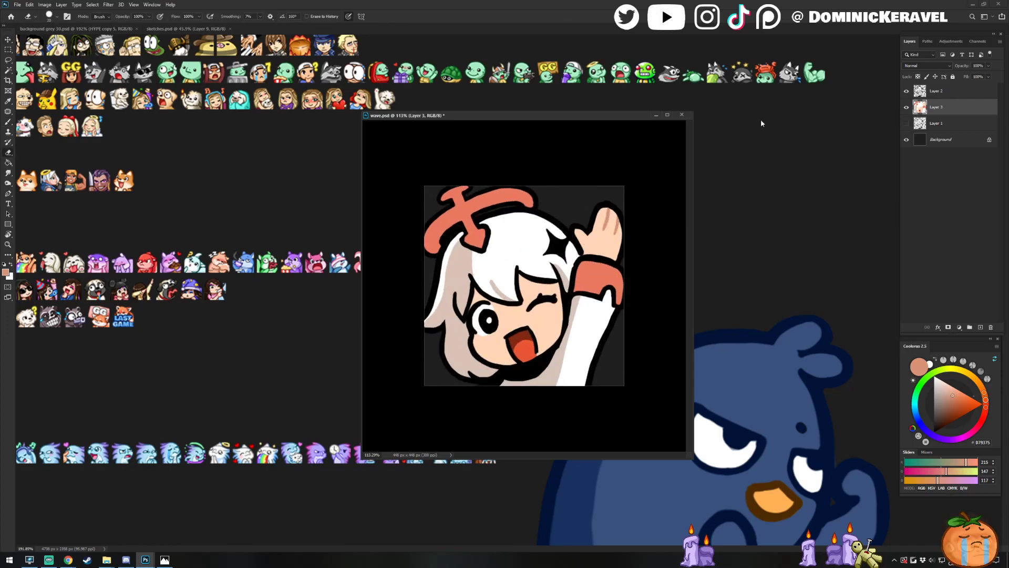
Lock the transparent pixels of Layer 2 and fill its connected black line art with grey (RGB 111, 111, 111)
left_click(945, 92)
left_click(918, 77)
right_click(580, 226, "alt")
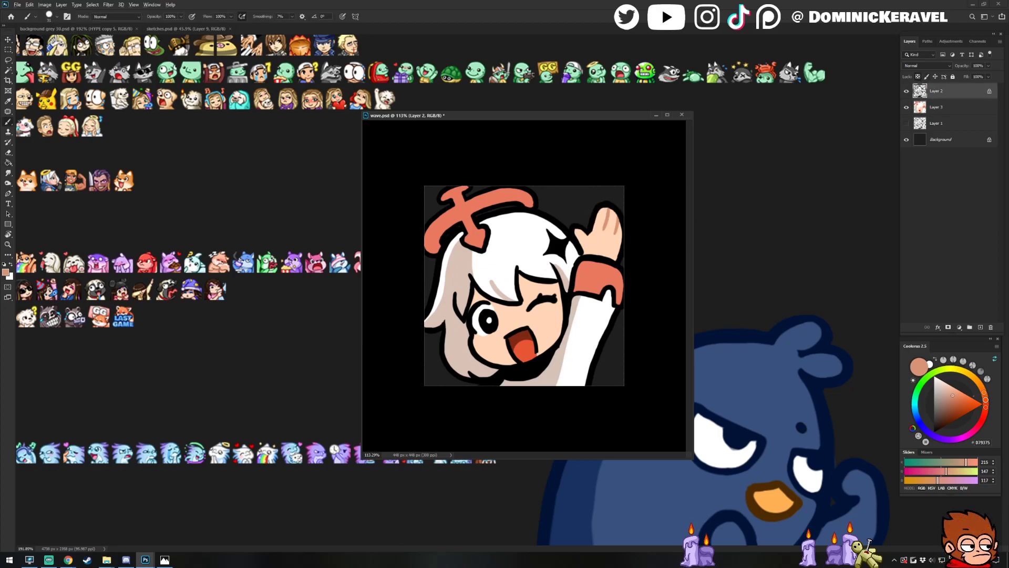
key("g")
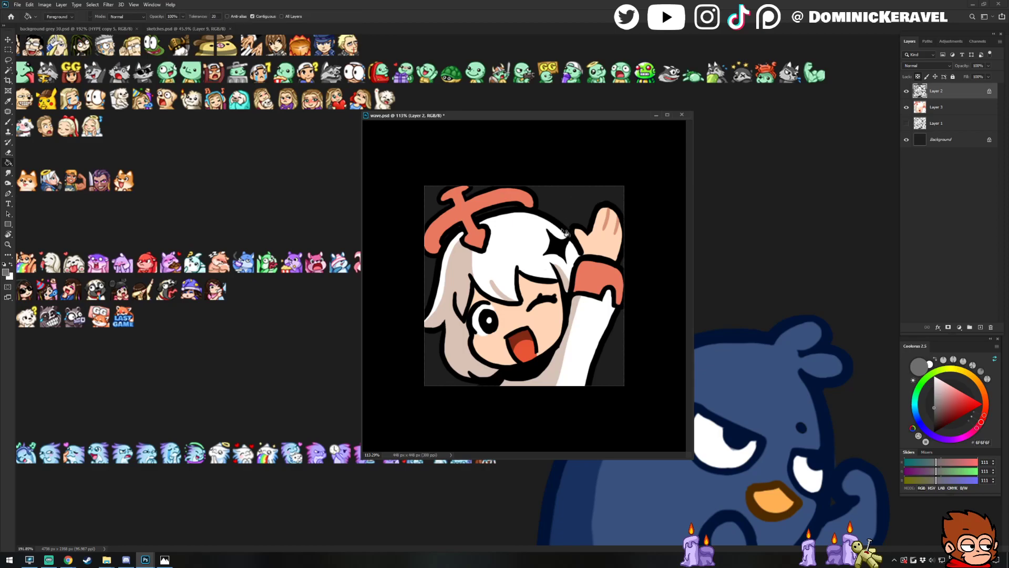
left_click(569, 230)
key("e")
key("v")
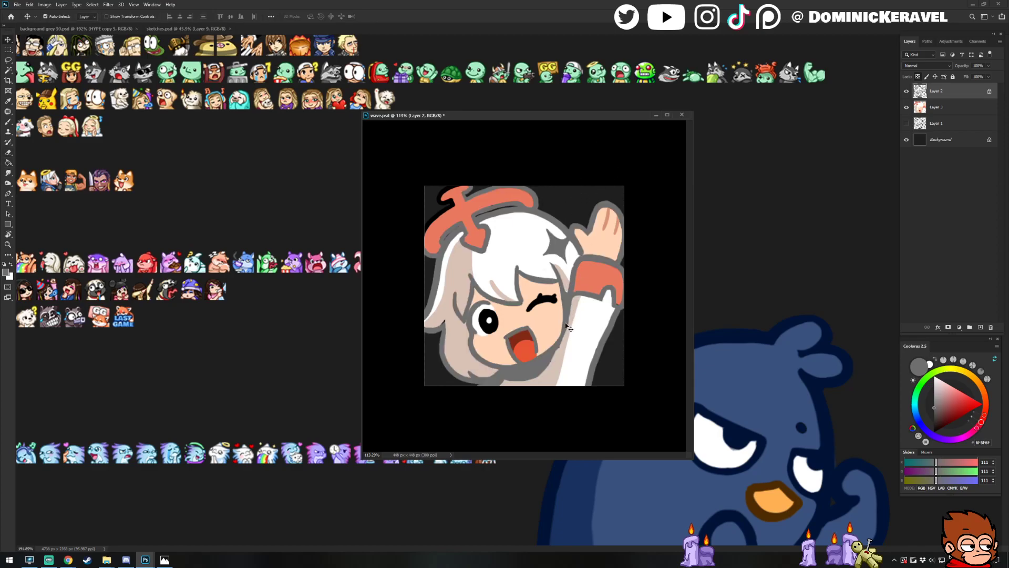
key("g")
scroll(585, 320, "up", 5)
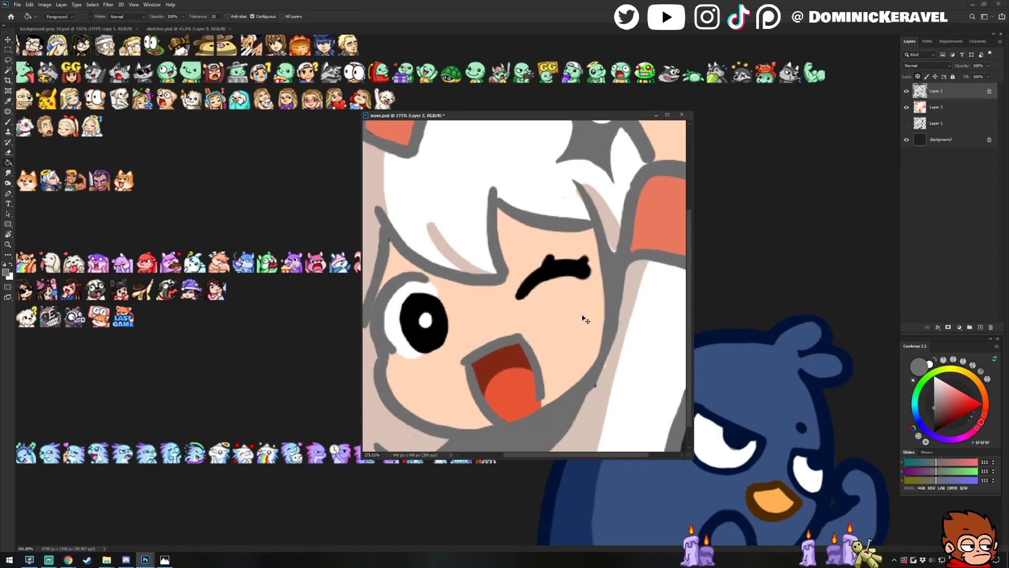
scroll(599, 316, "down", 4)
key("v")
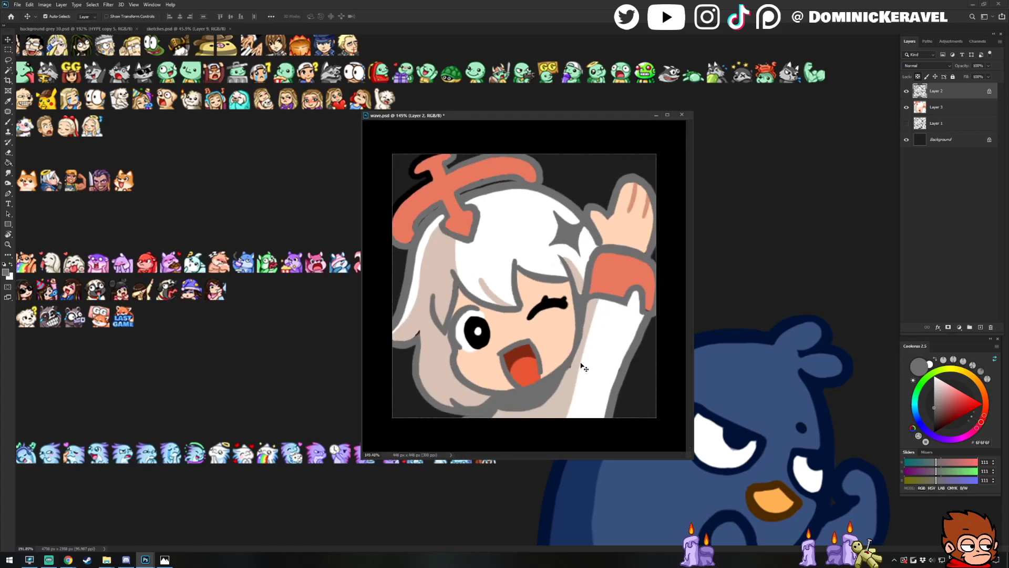
Touch up the sleeve shading beside the chin with the sampled beige on Layer 3, and save the file
left_click(578, 376)
key("b")
left_click(575, 374, "alt")
left_click_drag(578, 344, 577, 372)
key("ctrl+s")
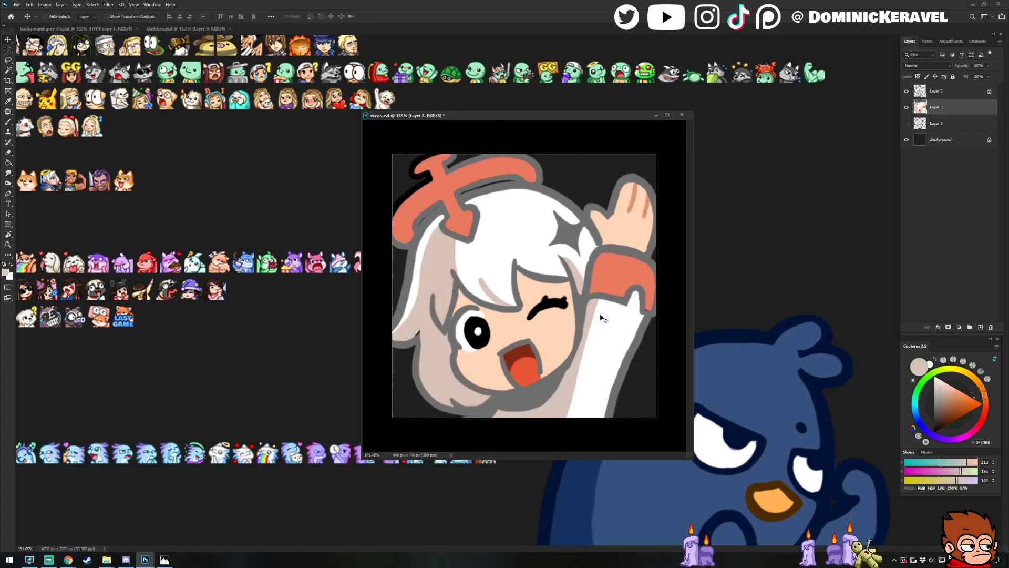
Select the face skin and paint an orange-tan shadow (RGB 238, 170, 125) under the fringe, then deselect
key("e")
key("v")
key("b")
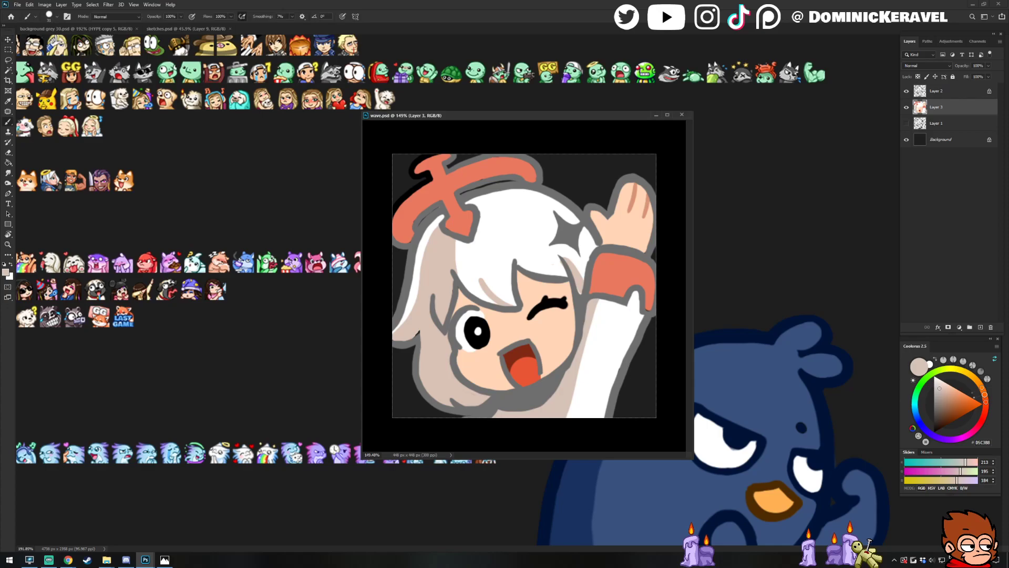
left_click(633, 197, "alt")
key("v")
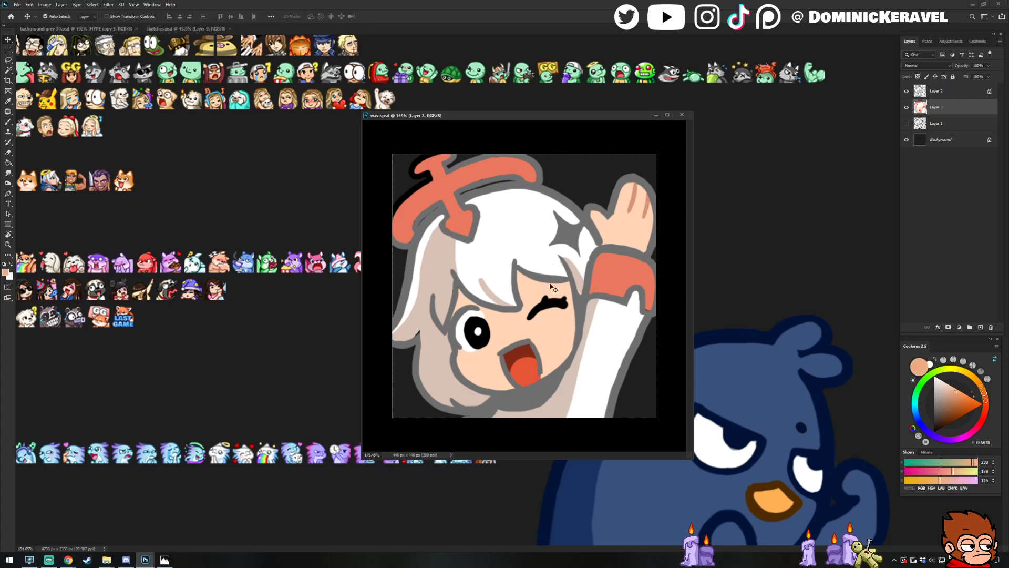
key("w")
left_click(560, 333)
key("b")
left_click_drag(470, 289, 446, 328)
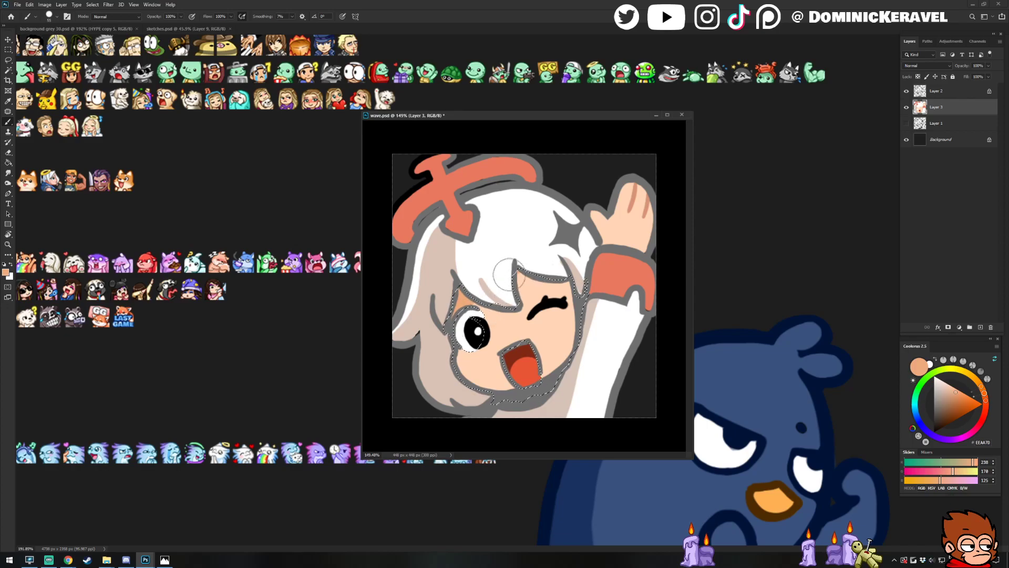
mouse_move(509, 274)
left_mouse_down()
mouse_move(570, 315)
mouse_move(567, 349)
mouse_move(543, 330)
mouse_move(445, 354)
mouse_move(553, 297)
mouse_move(481, 307)
mouse_move(465, 332)
left_mouse_up()
key("ctrl+d")
Trim the face shadow around the winking eye and cheek with the light skin tone (RGB 255, 213, 182)
mouse_move(583, 346)
left_mouse_down()
mouse_move(508, 349)
mouse_move(531, 350)
left_mouse_up()
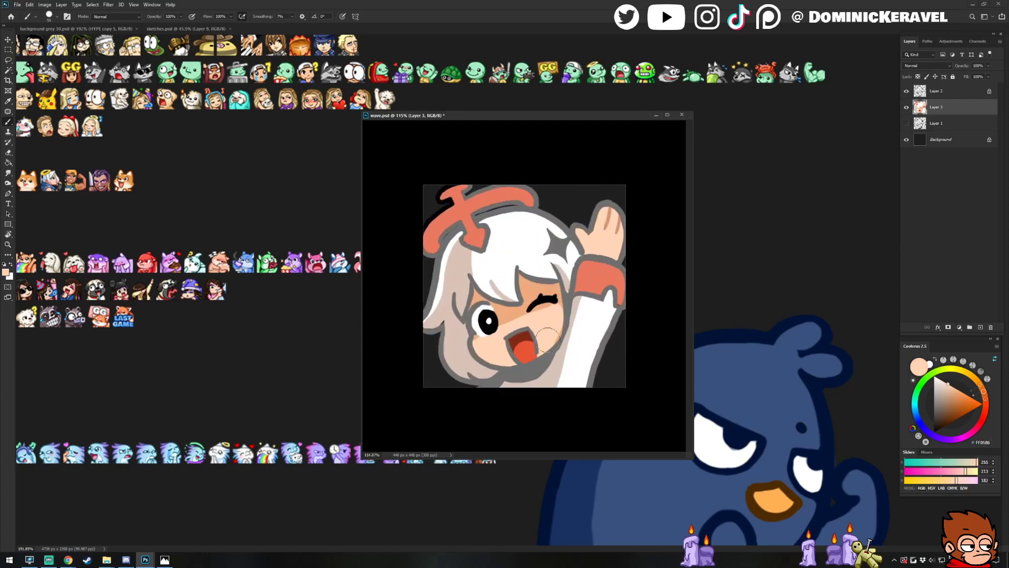
left_click_drag(553, 315, 548, 357)
left_click_drag(651, 120, 643, 141)
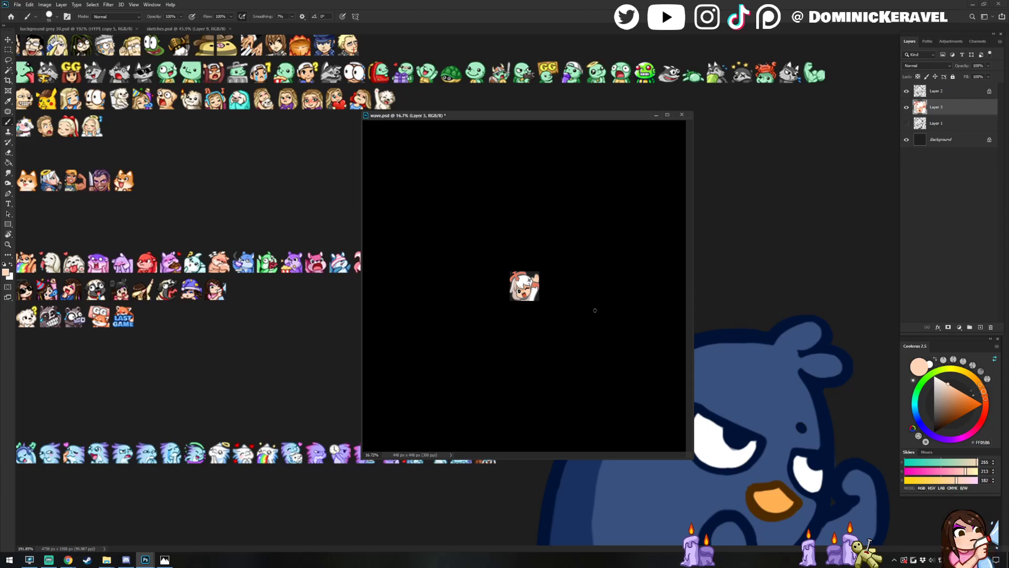
left_click_drag(578, 335, 598, 343)
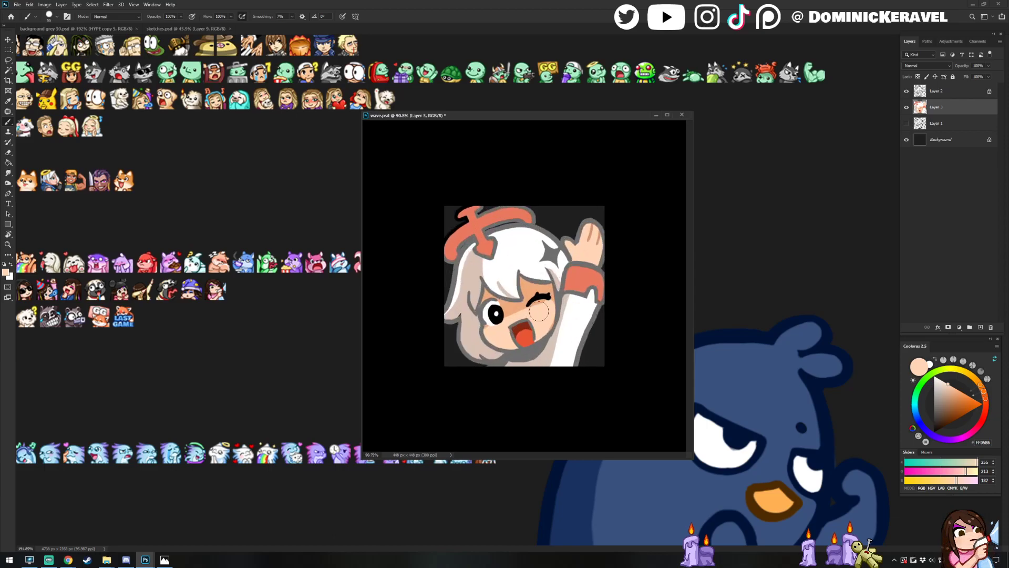
left_click(550, 296, "alt")
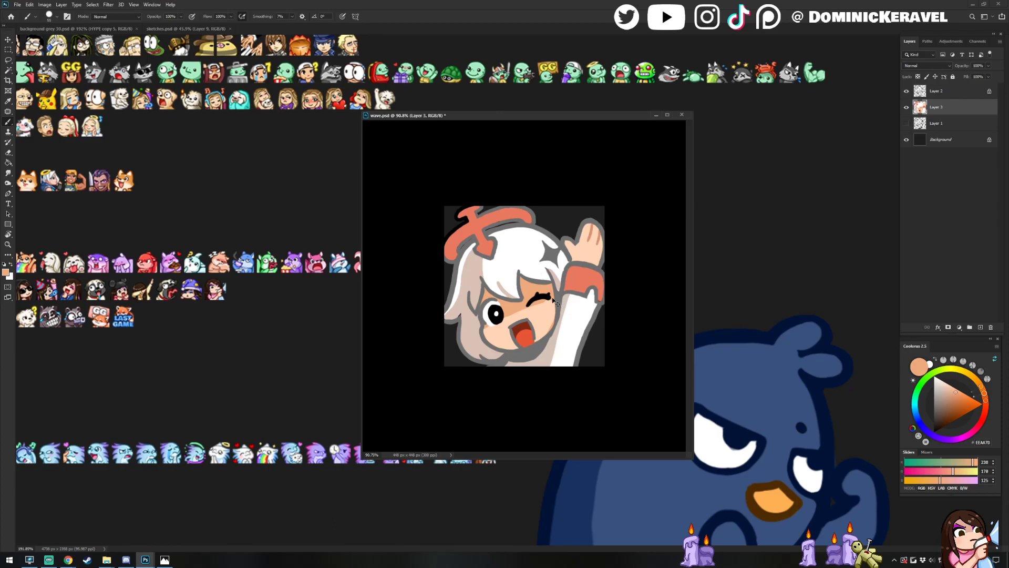
key("ctrl+z")
key("ctrl+z")
left_click(558, 324, "alt")
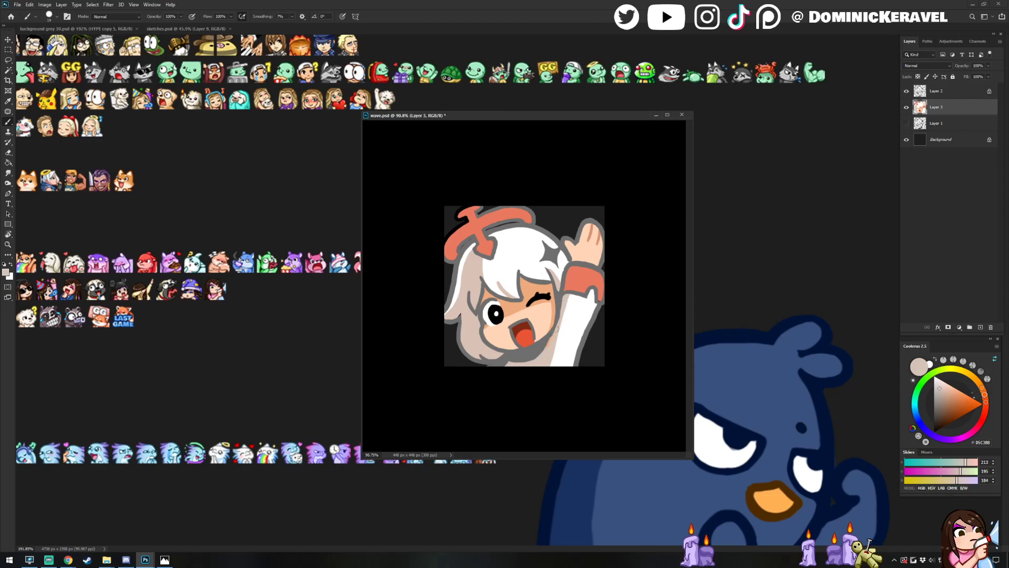
key("e")
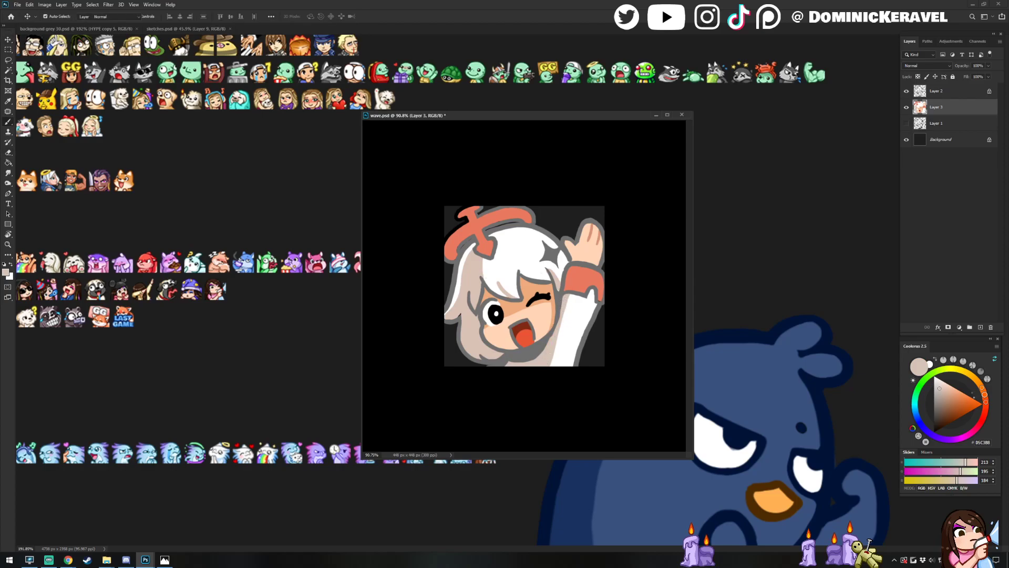
key("b")
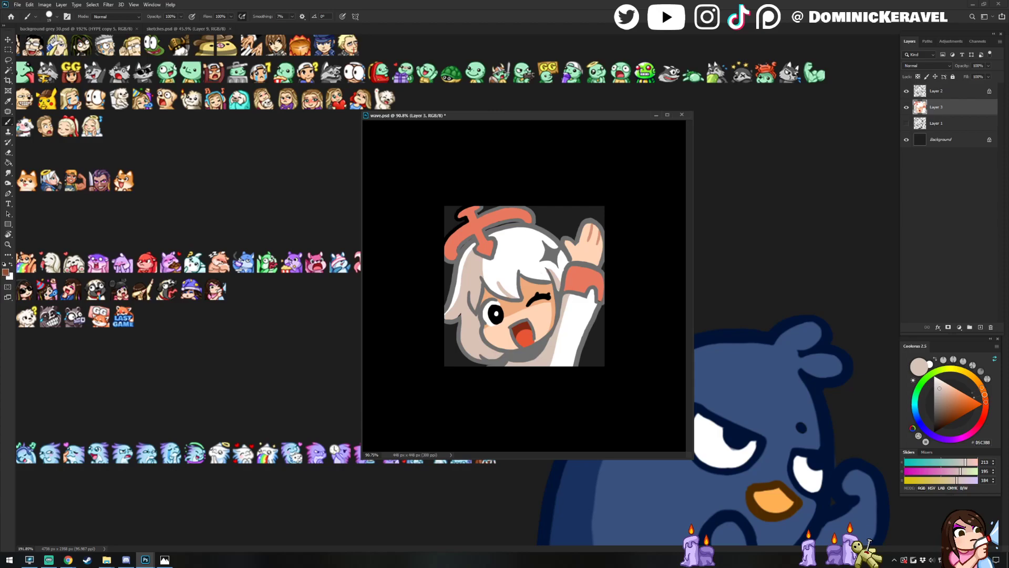
Recolour the face outline along the cheeks and chin brown (RGB 147, 75, 43) on Layer 2
left_click(917, 91)
scroll(561, 288, "up", 2)
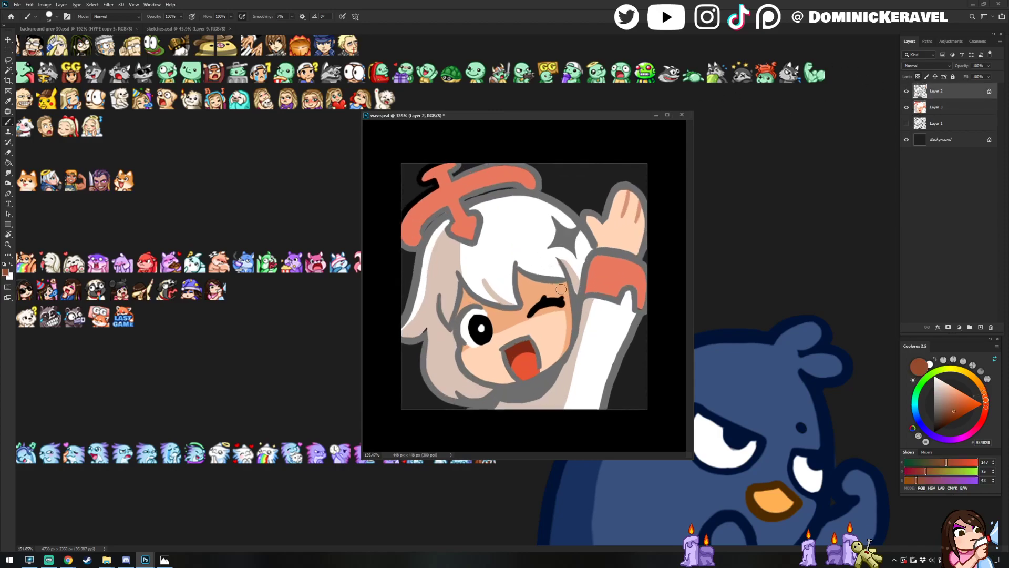
mouse_move(460, 348)
left_mouse_down()
mouse_move(474, 374)
mouse_move(517, 387)
left_mouse_up()
left_click_drag(554, 367, 508, 383)
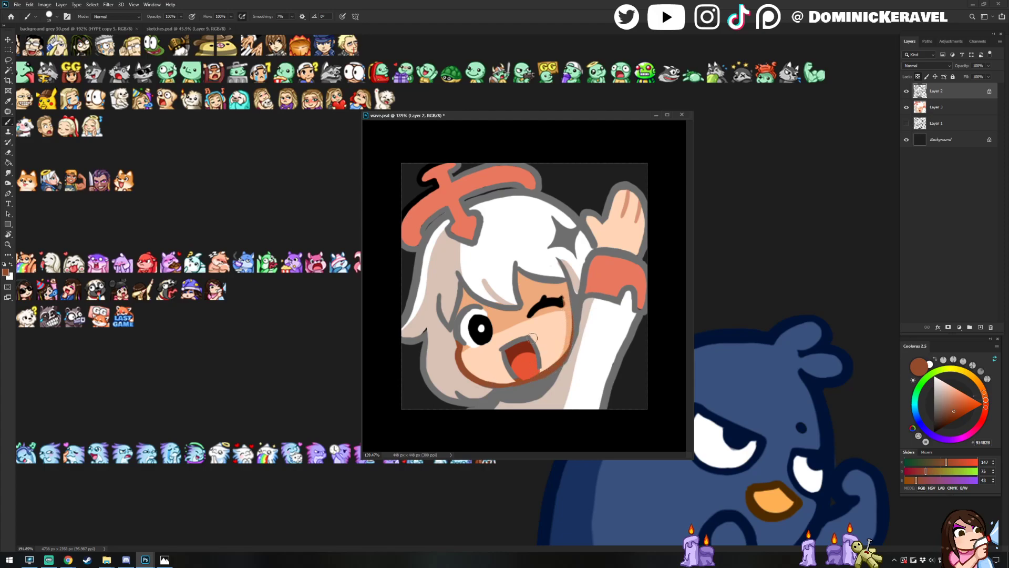
Recolour the mouth outline dark brown (RGB 83, 26, 0) on Layer 2
left_click_drag(531, 336, 500, 352)
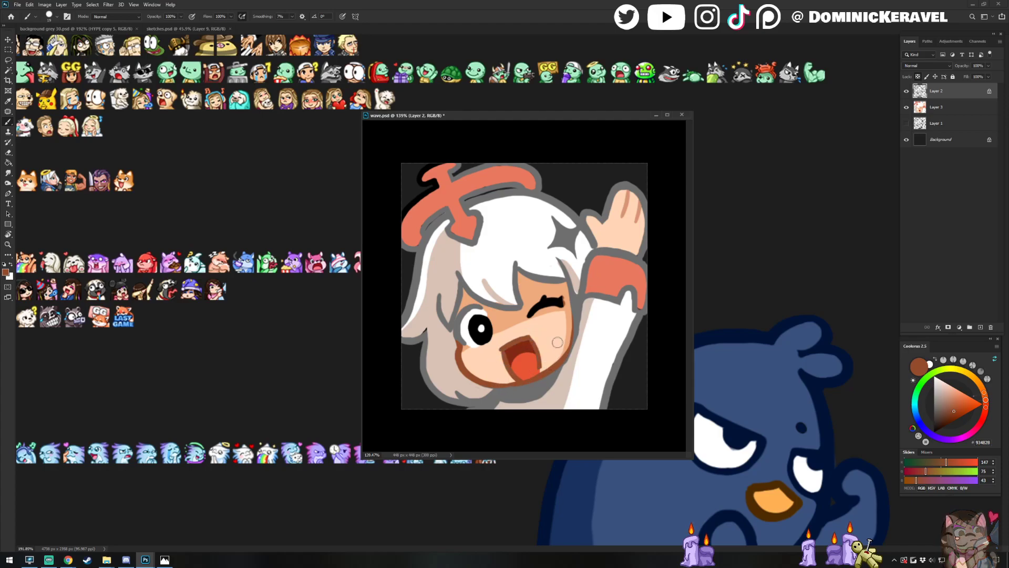
left_click(950, 423)
mouse_move(502, 353)
left_mouse_down()
mouse_move(542, 346)
mouse_move(539, 366)
left_mouse_up()
left_click_drag(506, 368, 513, 377)
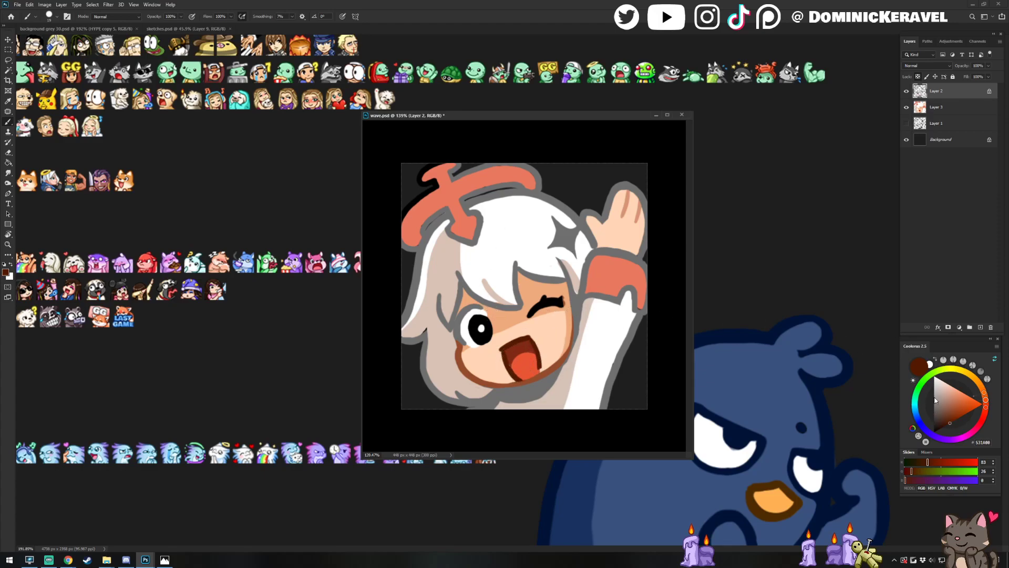
Restore the default black and repaint the open eye's outline and the hair's star ornament with it
key("d")
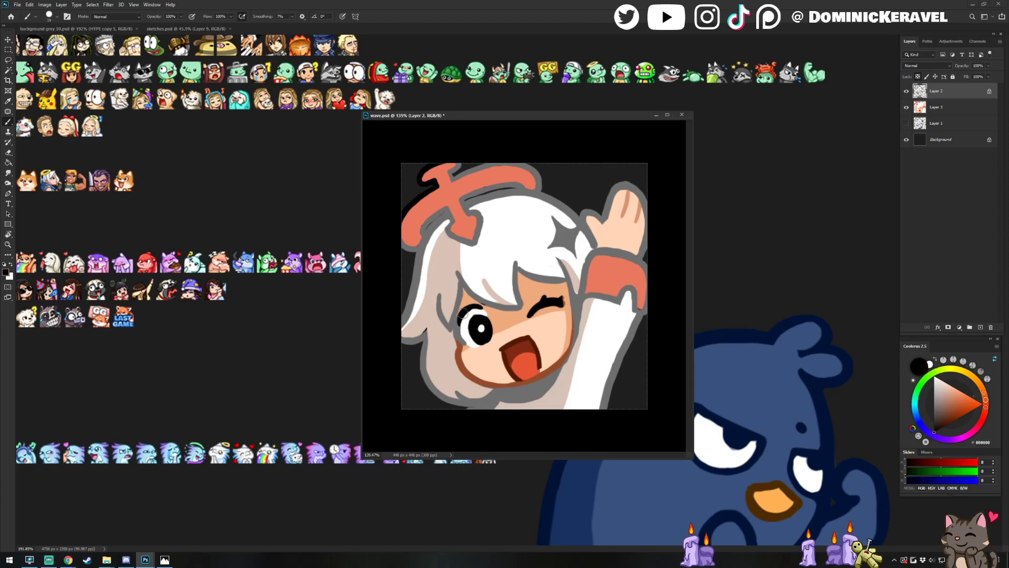
mouse_move(479, 312)
left_mouse_down()
mouse_move(464, 307)
mouse_move(458, 332)
left_mouse_up()
key("ctrl+z")
mouse_move(462, 309)
left_mouse_down()
mouse_move(456, 328)
mouse_move(468, 345)
left_mouse_up()
key("e")
key("b")
mouse_move(553, 217)
left_mouse_down()
mouse_move(552, 243)
mouse_move(574, 228)
mouse_move(575, 252)
mouse_move(560, 235)
left_mouse_up()
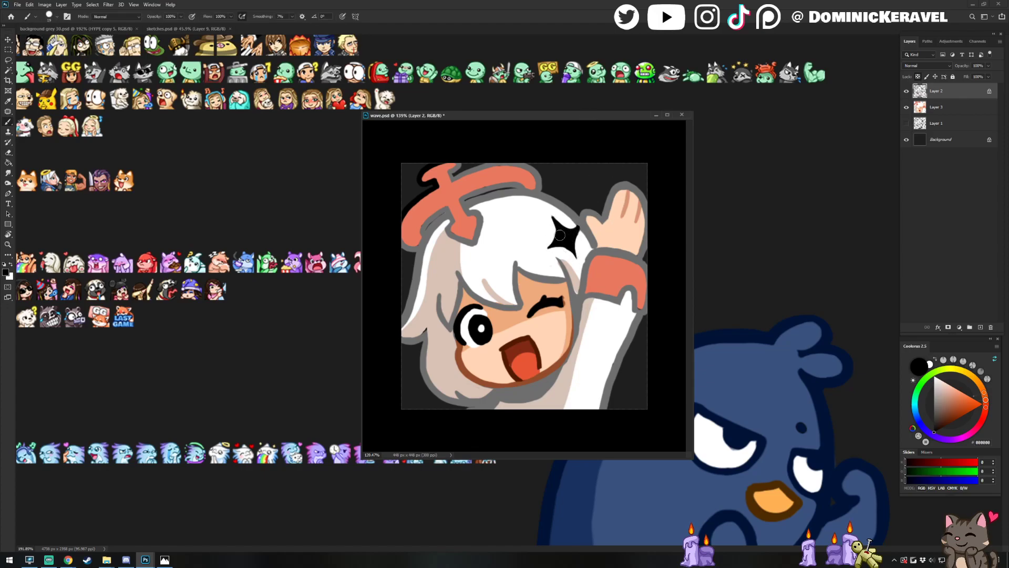
Sample the brown of the face outline and recolour the raised hand's outline with it
left_click(582, 216, "alt")
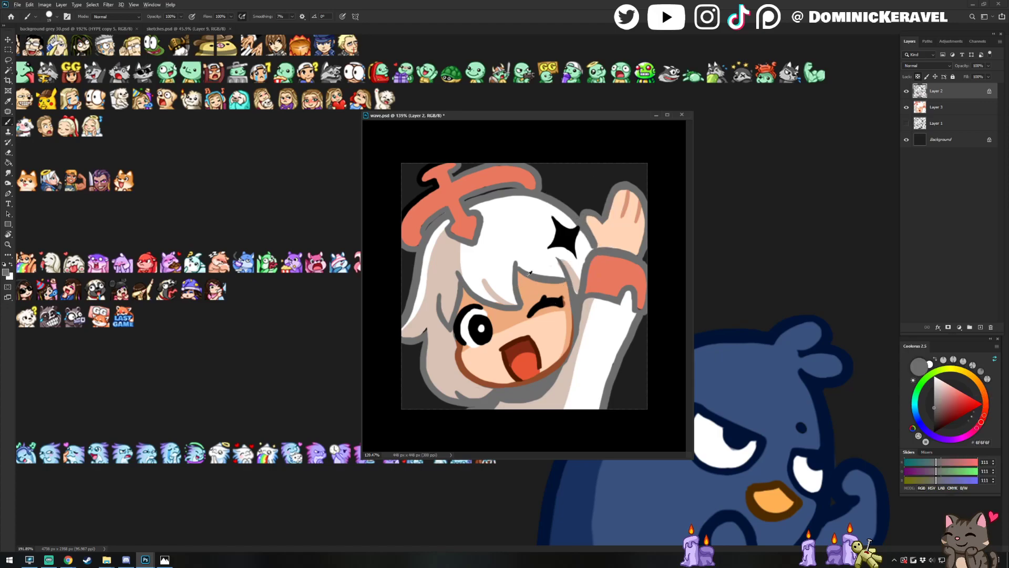
left_click(555, 366, "alt")
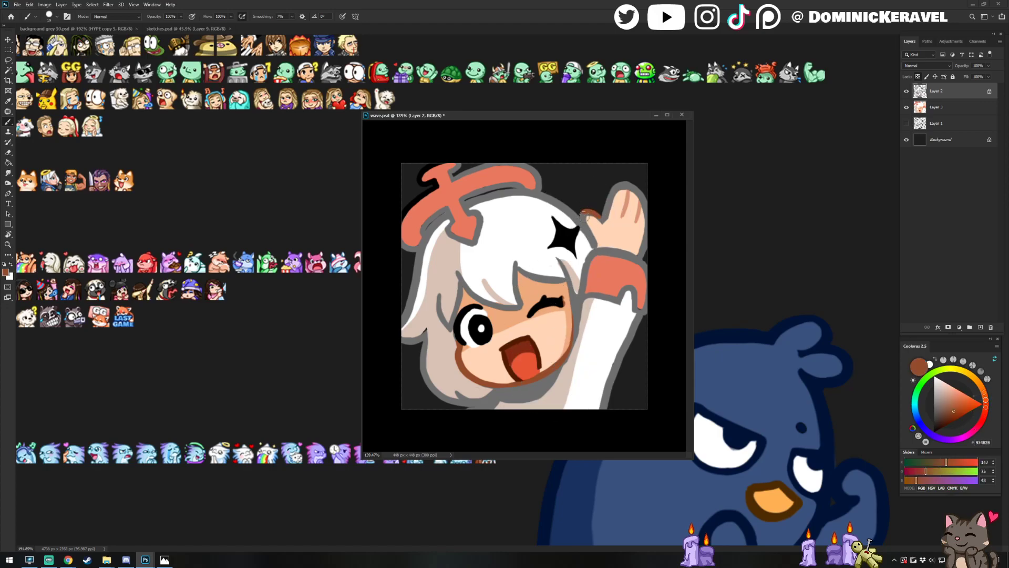
mouse_move(584, 216)
left_mouse_down()
mouse_move(594, 243)
mouse_move(626, 177)
mouse_move(609, 193)
mouse_move(628, 182)
mouse_move(645, 231)
left_mouse_up()
right_click(625, 180, "alt")
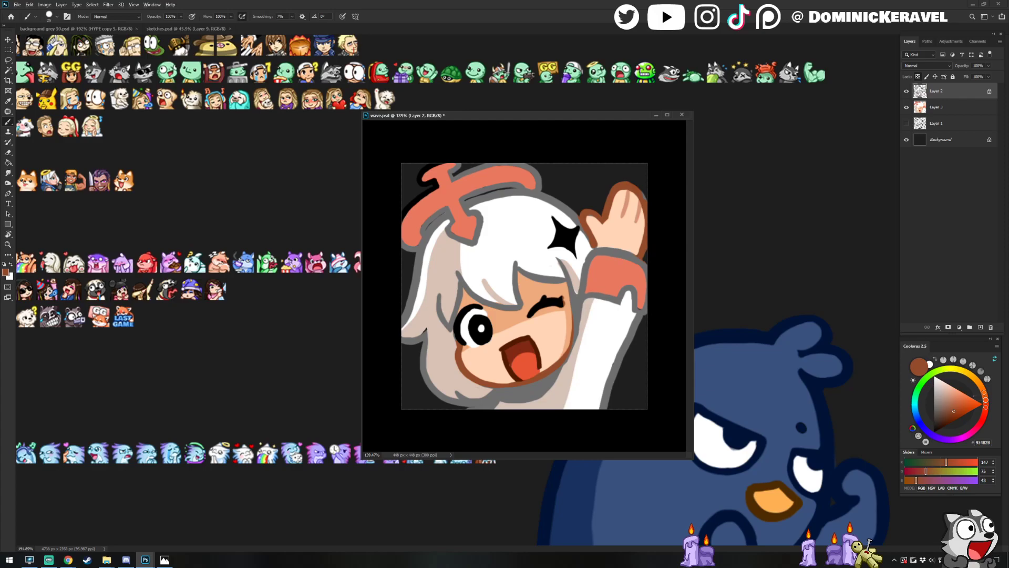
Sample the dark red-brown of the mouth outline and recolour the outline of the red crown with it
left_click(503, 351, "alt")
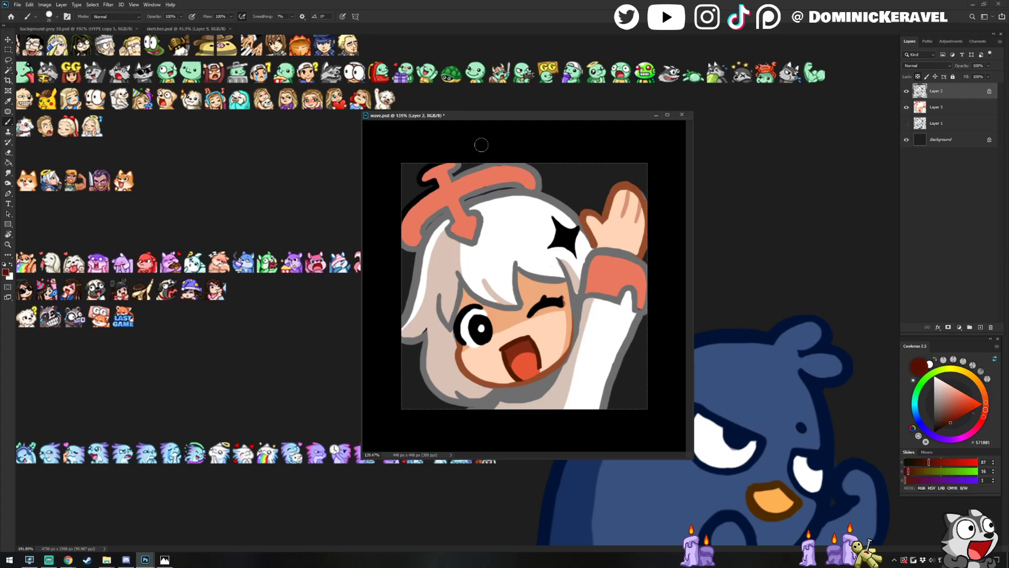
mouse_move(447, 164)
left_mouse_down()
mouse_move(533, 175)
mouse_move(551, 189)
mouse_move(485, 185)
mouse_move(538, 179)
mouse_move(424, 211)
mouse_move(442, 204)
mouse_move(425, 167)
mouse_move(399, 244)
mouse_move(428, 222)
left_mouse_up()
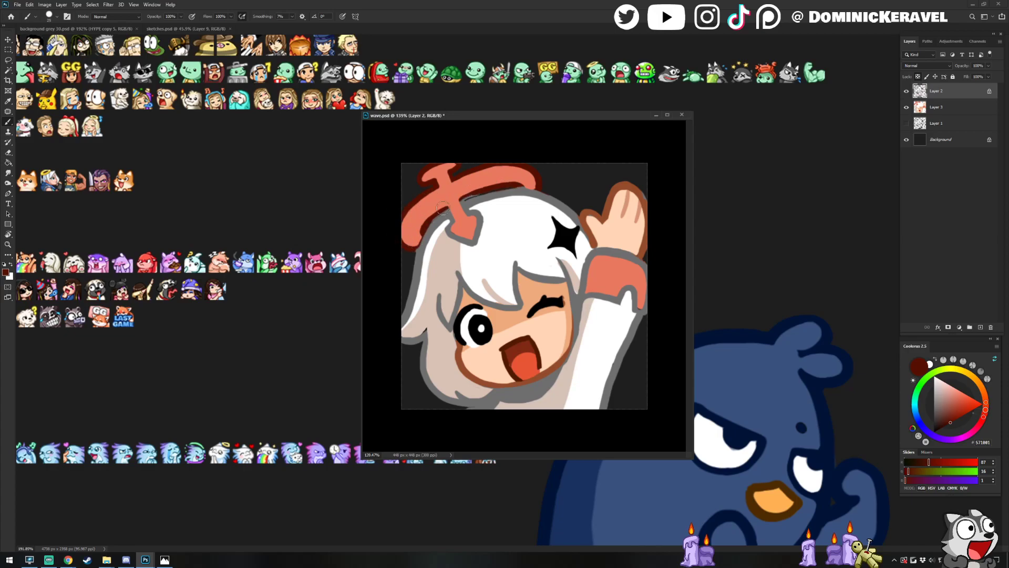
mouse_move(460, 199)
left_mouse_down()
mouse_move(482, 227)
mouse_move(459, 243)
mouse_move(447, 228)
left_mouse_up()
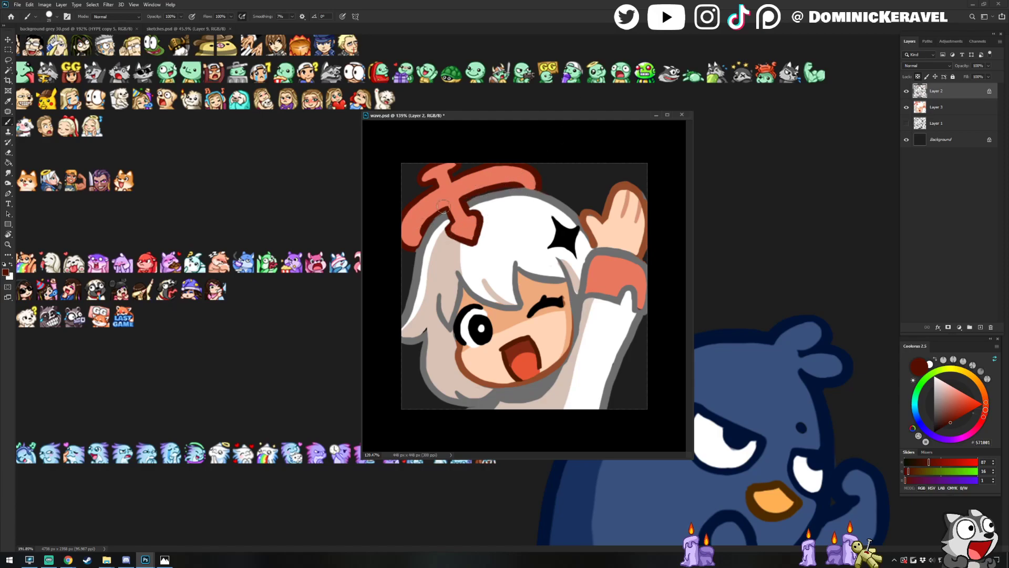
Sample the dark red of the crown's outline (RGB 87, 16, 1) and recolour the upper and inner outline of the red cuff
left_click(419, 259, "alt")
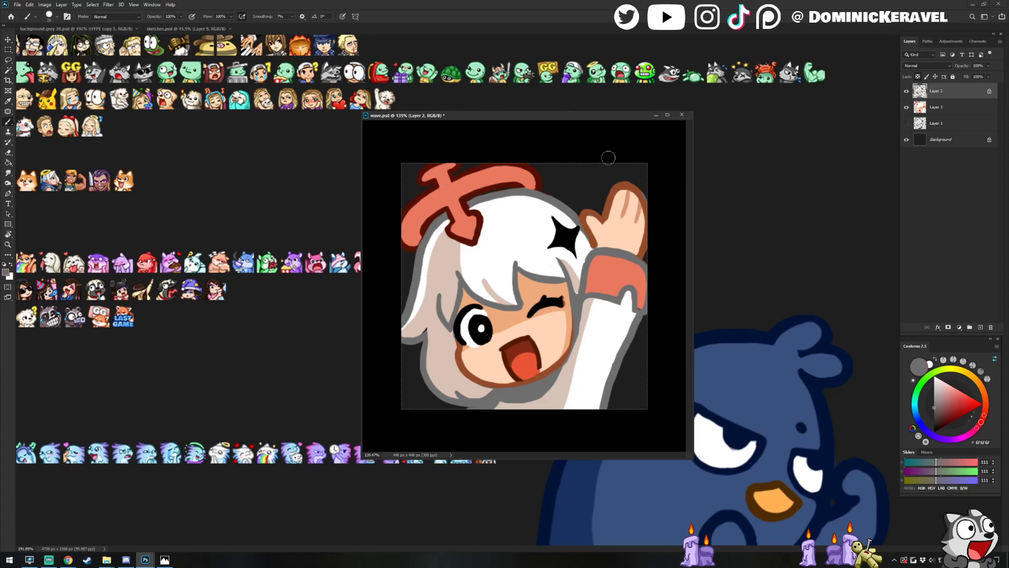
left_click(503, 181, "alt")
left_click(519, 193, "alt")
left_click(516, 181, "alt")
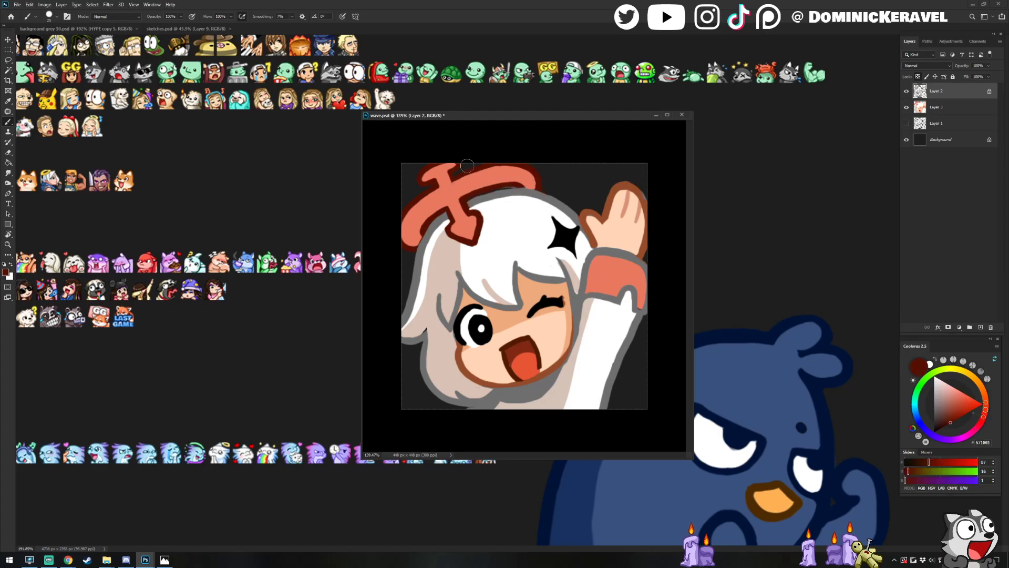
key("alt+Tab")
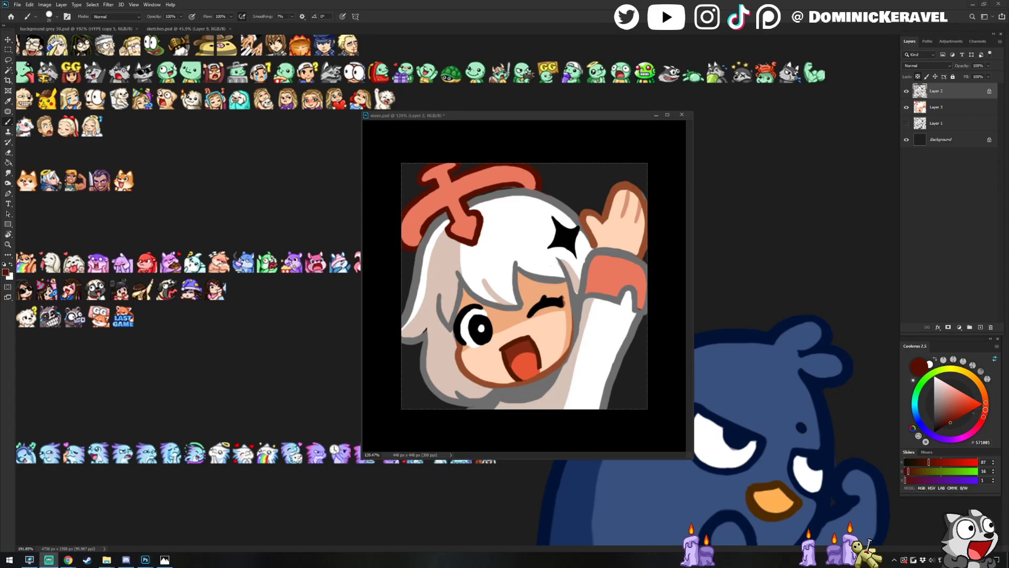
left_click(524, 169)
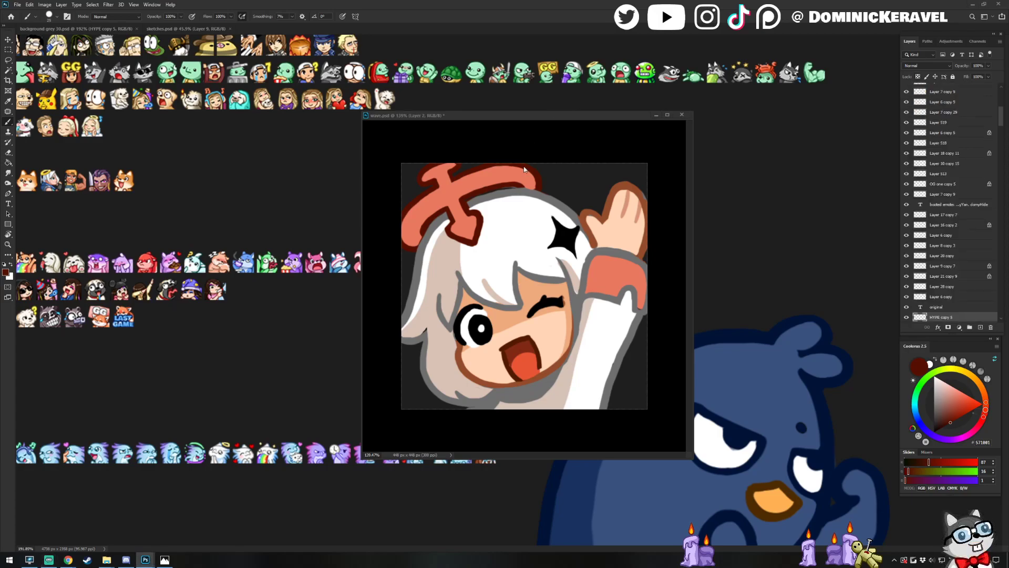
mouse_move(601, 249)
left_mouse_down()
mouse_move(644, 269)
mouse_move(631, 259)
mouse_move(648, 311)
mouse_move(628, 289)
left_mouse_up()
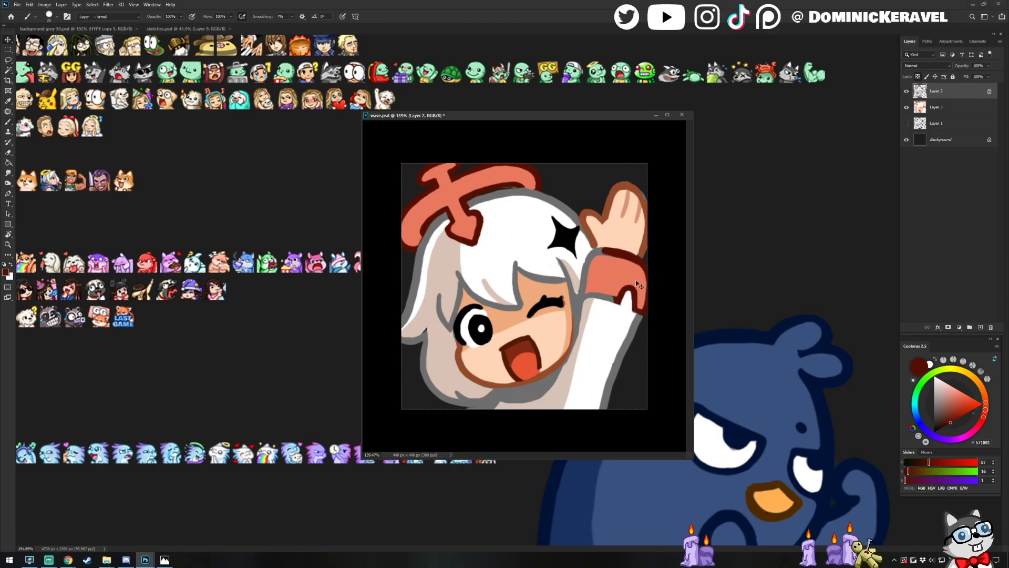
Touch up the cuff's coral fill on Layer 3 and recolour its remaining side and lower outline dark red on Layer 2
left_click(635, 281, "ctrl")
left_click(639, 302, "alt")
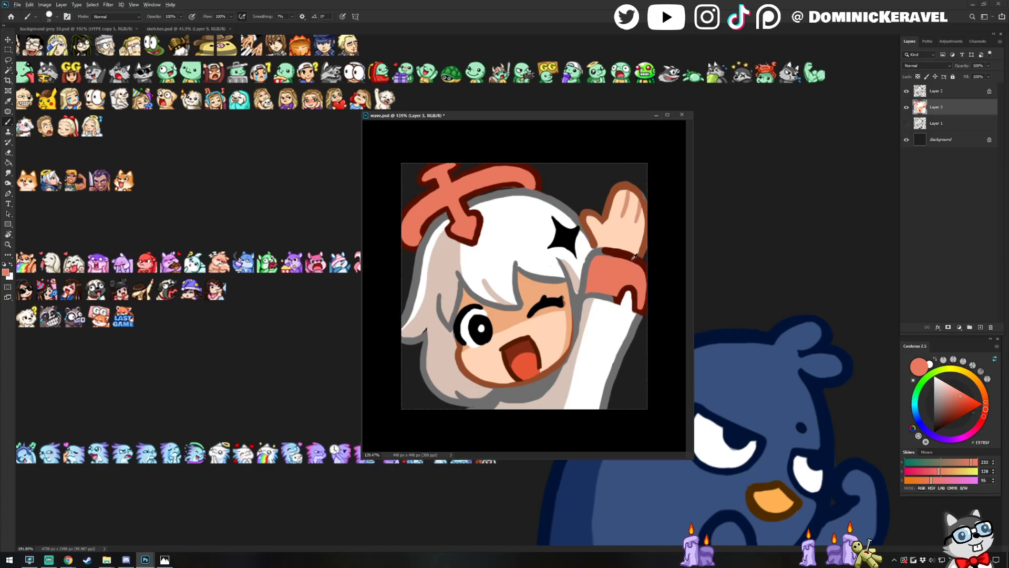
left_click(643, 218, "alt")
key("alt+Tab")
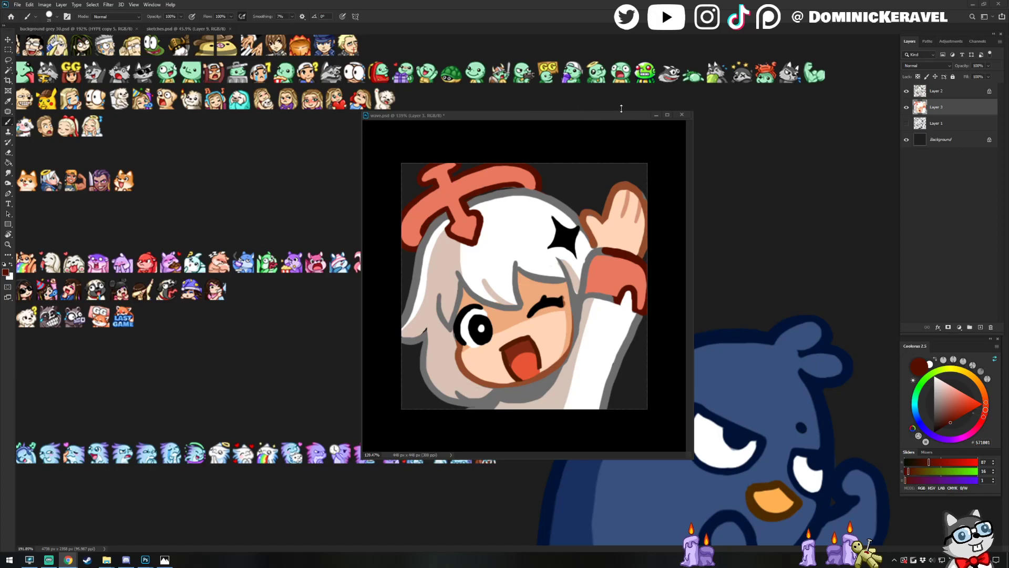
key("alt+Tab")
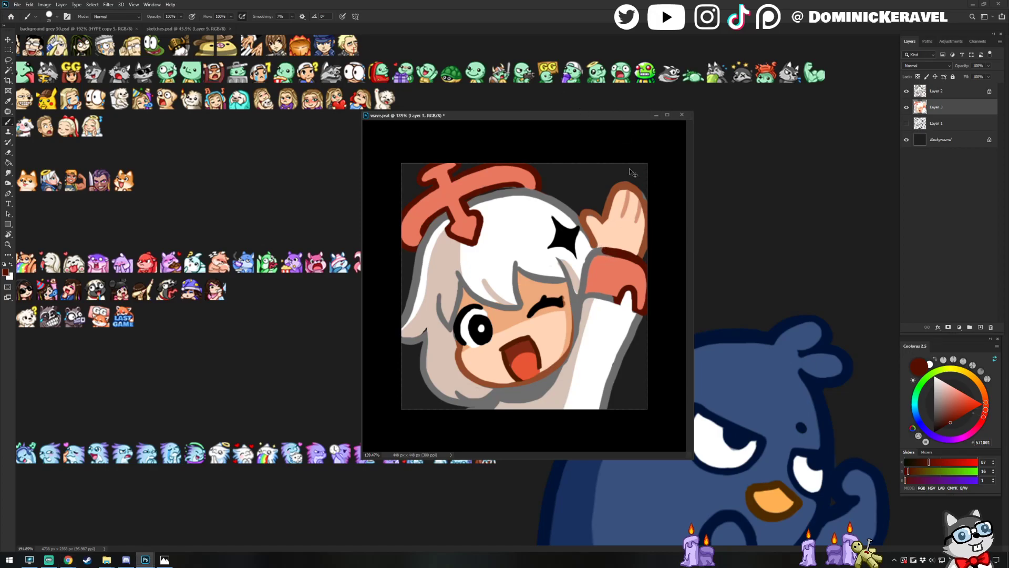
key("alt+bracketright")
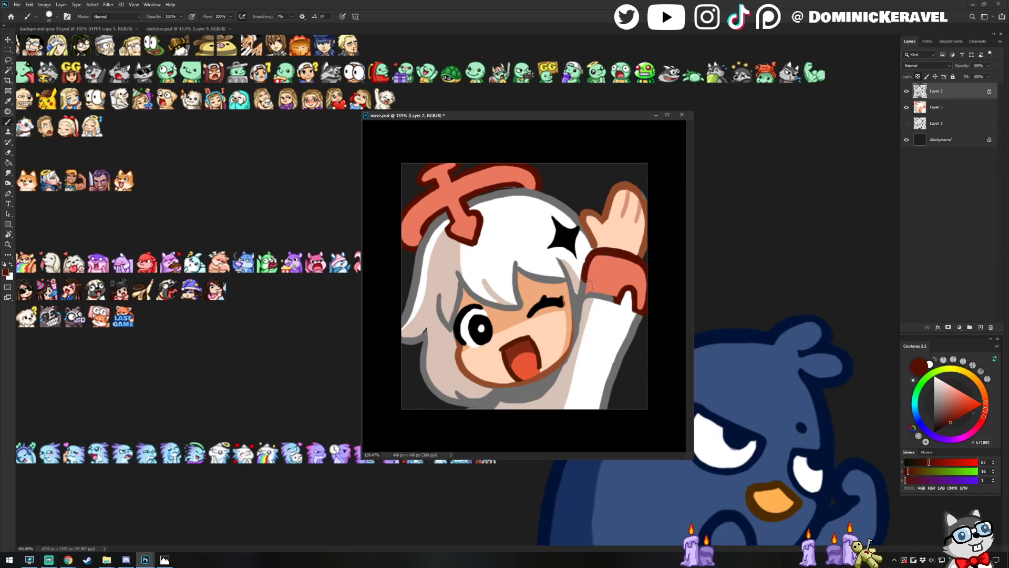
left_click_drag(581, 287, 625, 298)
Sample the hand's light skin tone on Layer 3 and its outline brown on Layer 2 to touch up the raised hand
left_click(611, 232, "ctrl")
left_click(600, 222, "alt")
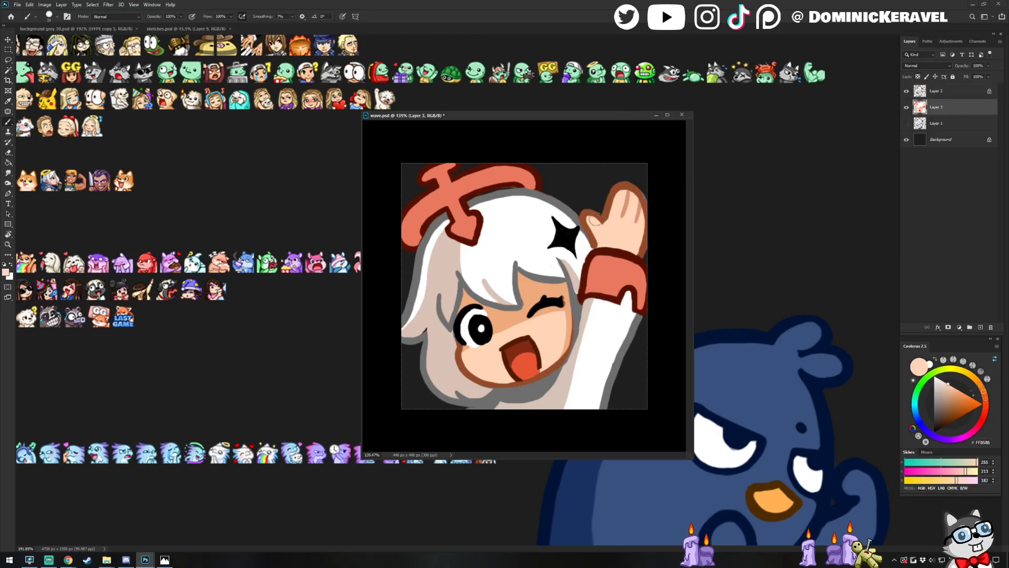
key("v")
key("b")
left_click(640, 186, "alt")
key("alt+bracketright")
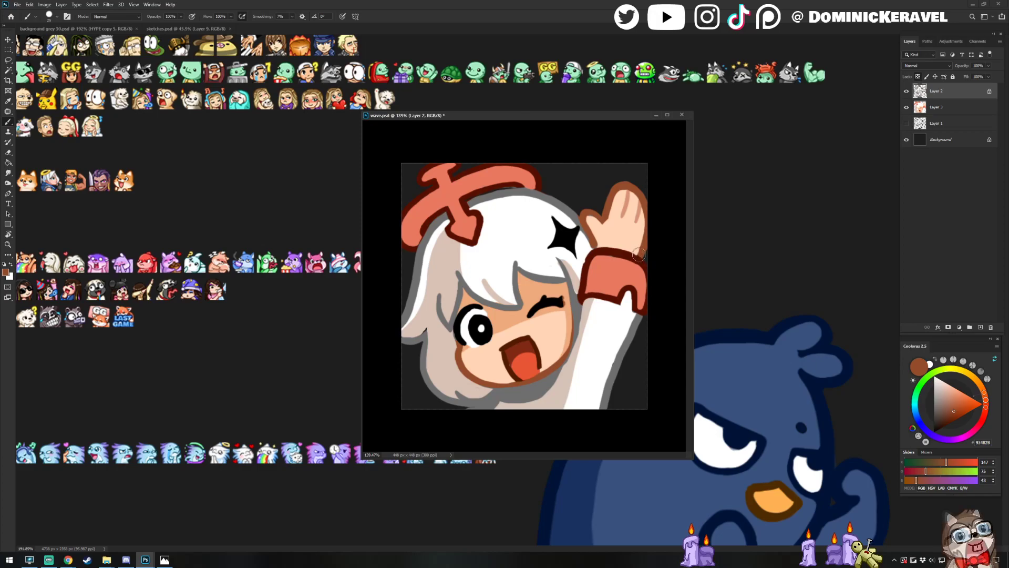
key("e")
key("v")
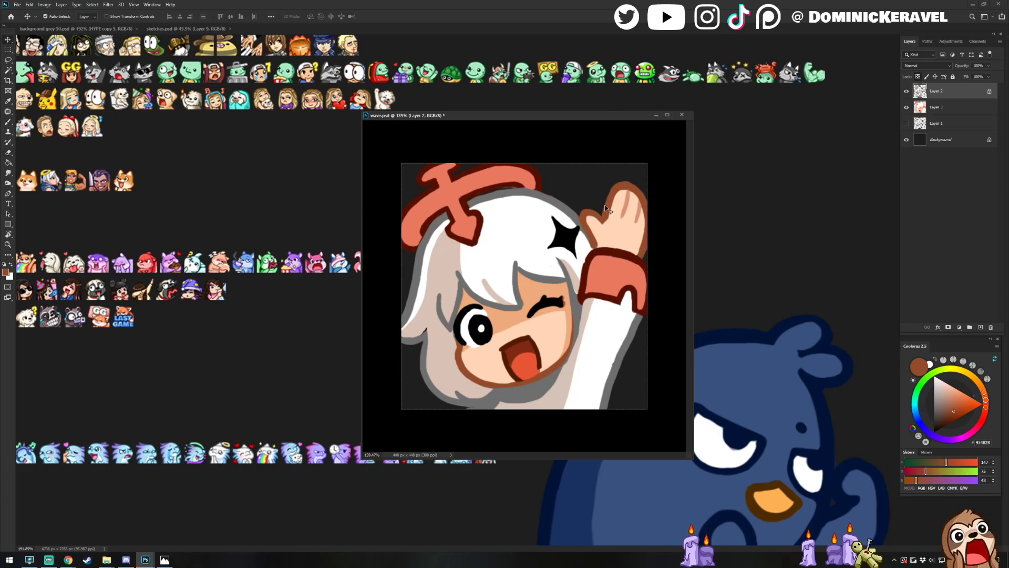
Sample the hair outline's grey (RGB 111, 111, 111) to touch up the outline beside the hand, and restore the default black
key("b")
left_click(577, 229, "alt")
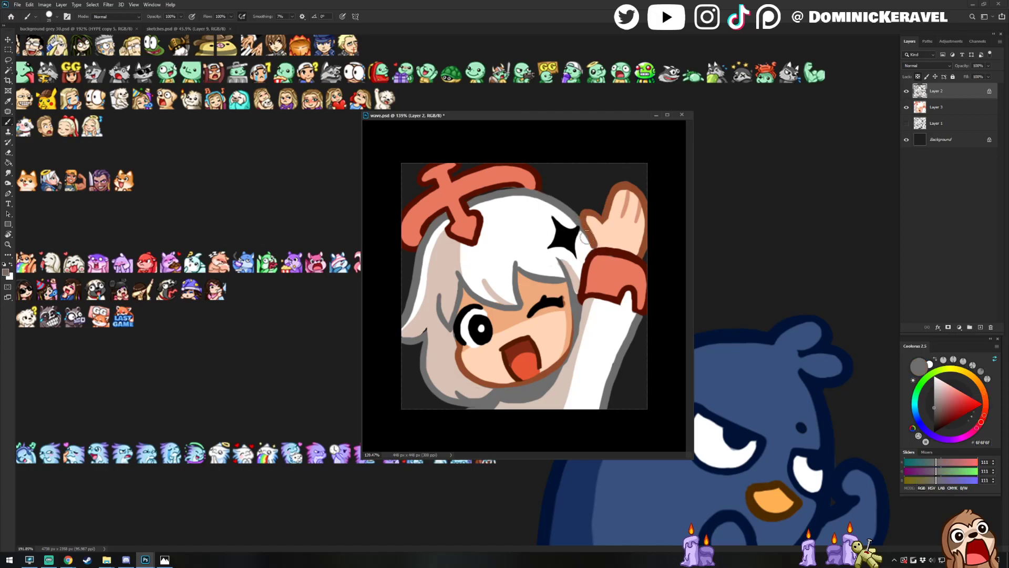
key("v")
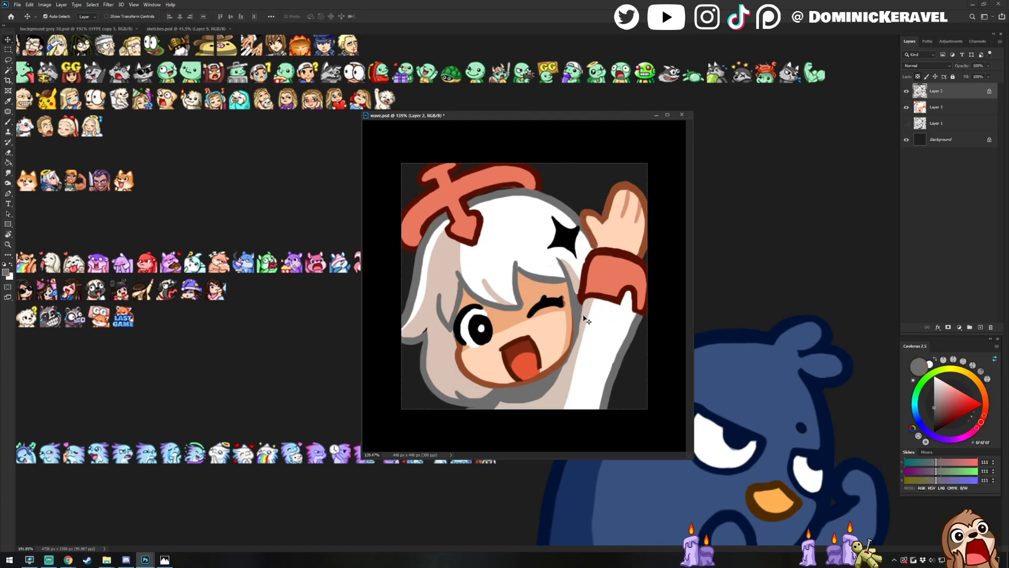
key("b")
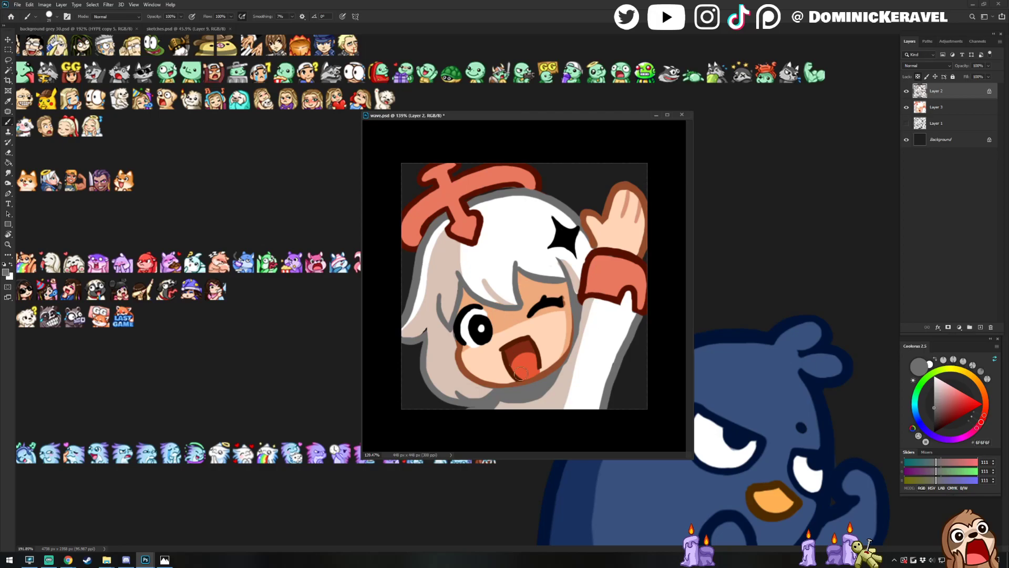
key("d")
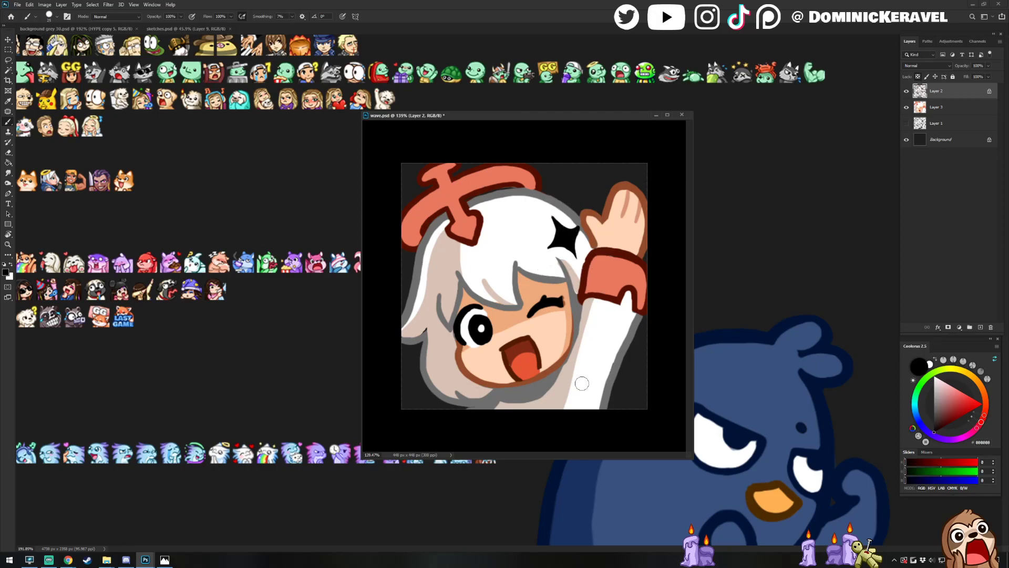
key("g")
left_click(546, 388)
key("b")
key("ctrl+z")
Select the grey line-art area beneath the chin and paint it black up to the lower hair tip
key("w")
left_click(550, 385)
key("b")
mouse_move(540, 395)
left_mouse_down()
mouse_move(497, 404)
mouse_move(466, 392)
mouse_move(490, 412)
mouse_move(458, 390)
left_mouse_up()
key("ctrl+d")
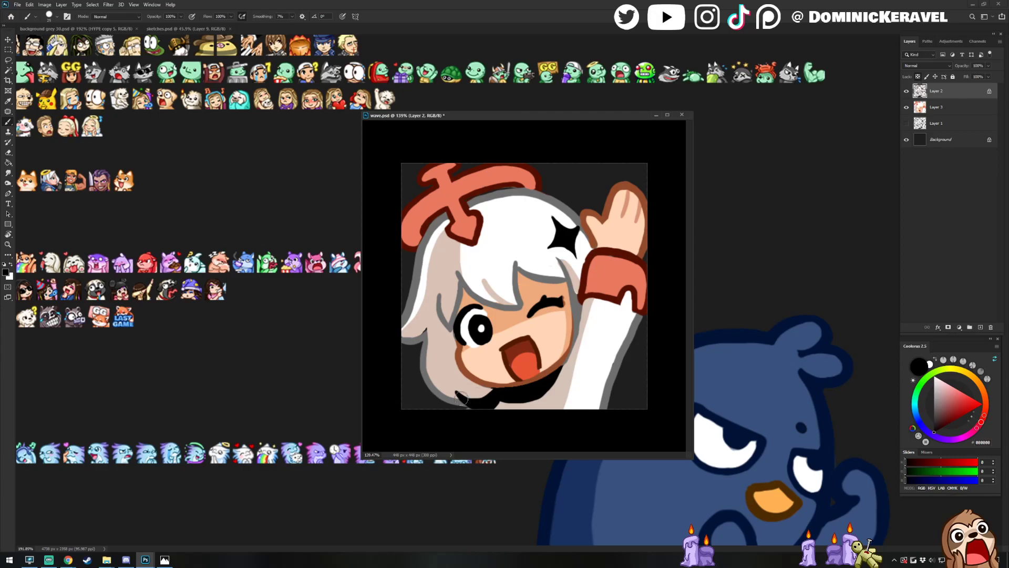
mouse_move(462, 398)
left_mouse_down()
mouse_move(499, 396)
mouse_move(467, 404)
left_mouse_up()
key("ctrl+z")
key("e")
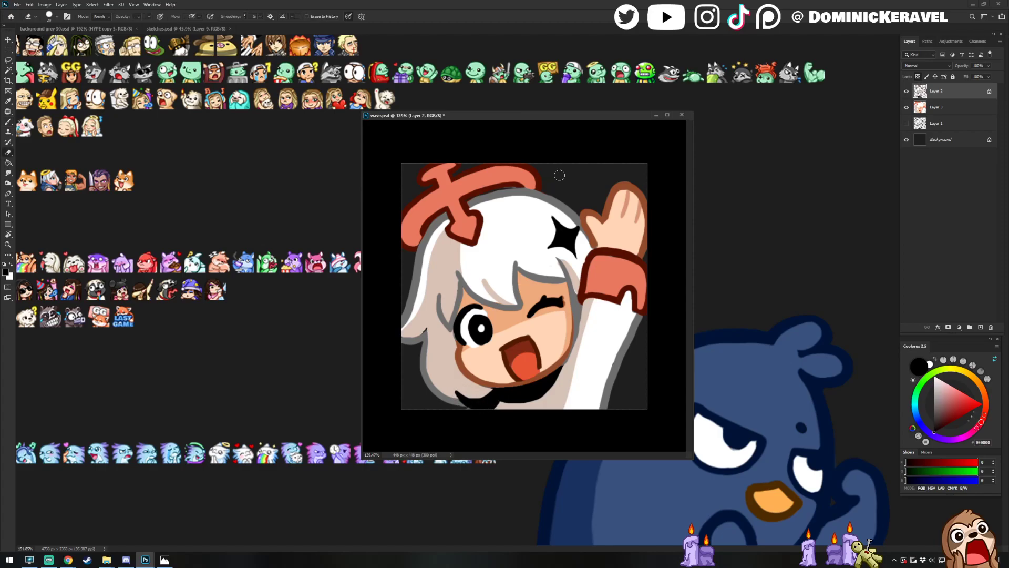
key("b")
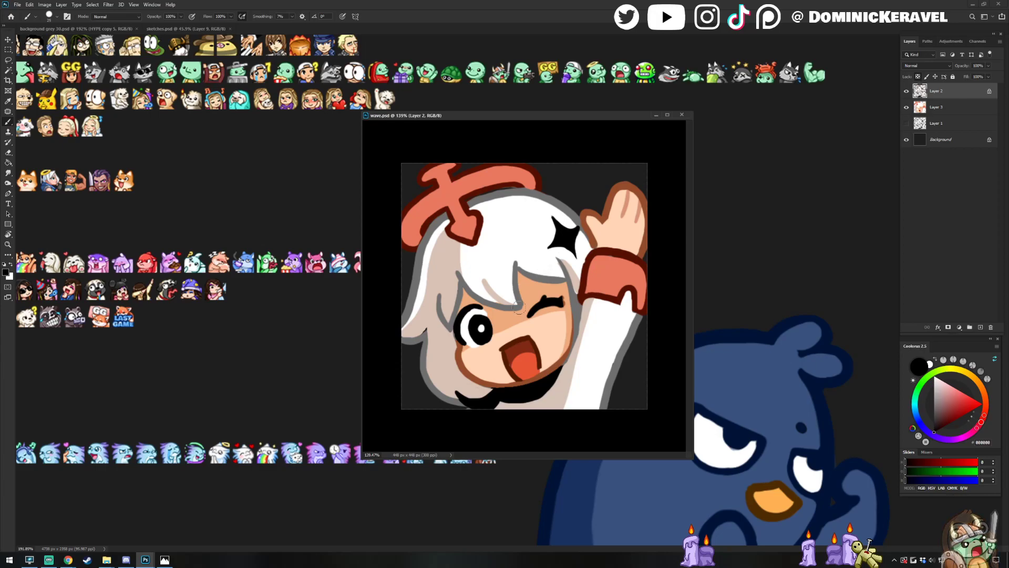
Sample the hair's beige shadow colour (RGB 217, 193, 180), touch up the hair shading on Layer 3 and save the file
key("e")
key("b")
key("alt+[")
left_click(413, 330, "alt")
key("e")
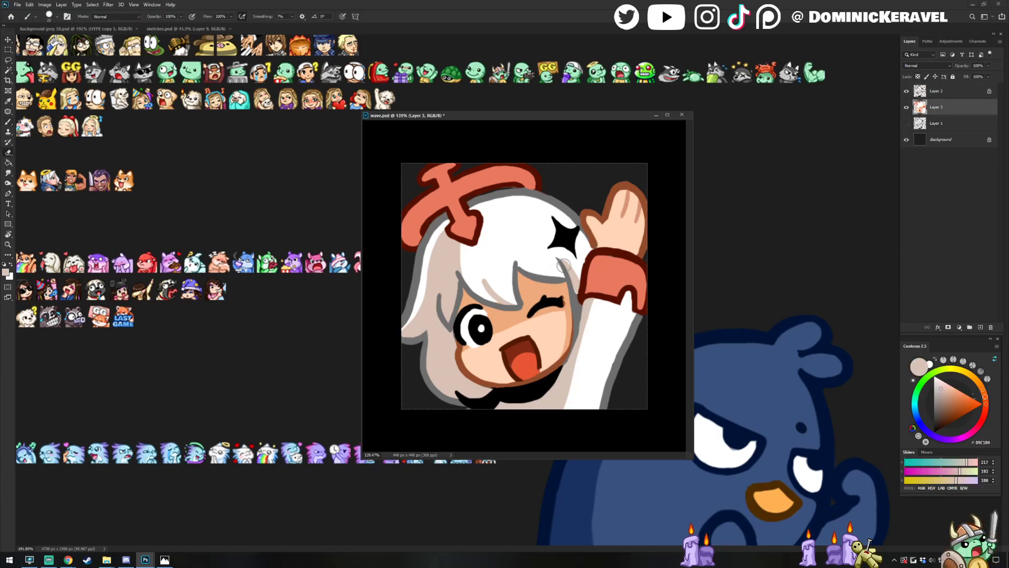
key("v")
key("ctrl+s")
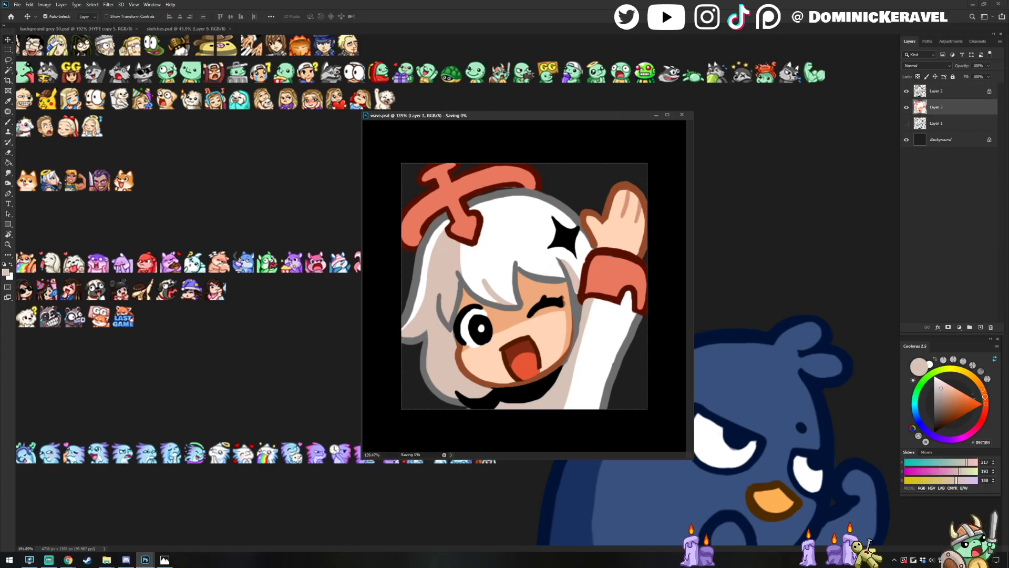
Select the crown's fill on Layer 3 and paint curved dark red stripes (RGB 136, 57, 40) across its longer right arm
key("b")
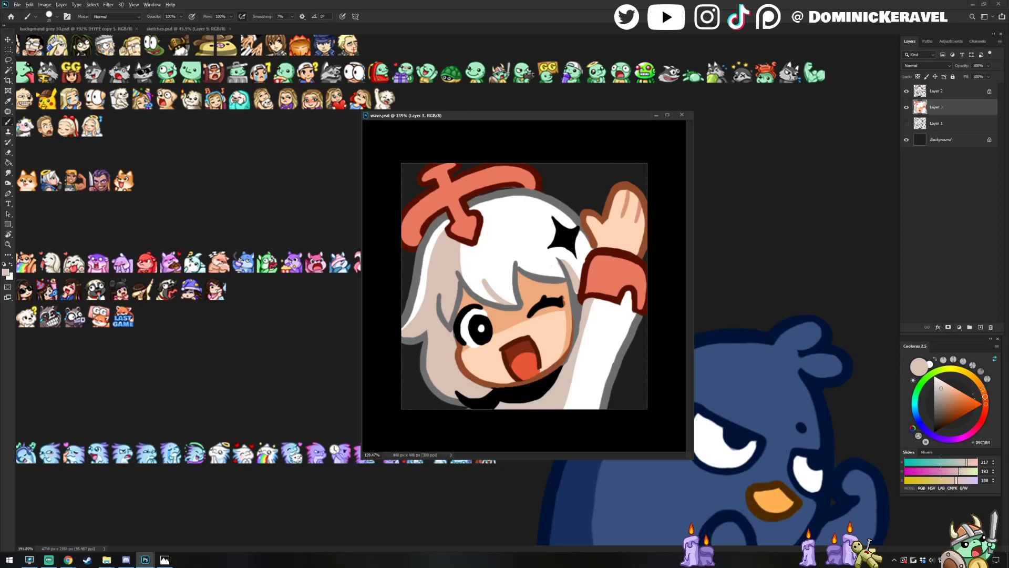
left_click(496, 186, "alt")
key("e")
key("v")
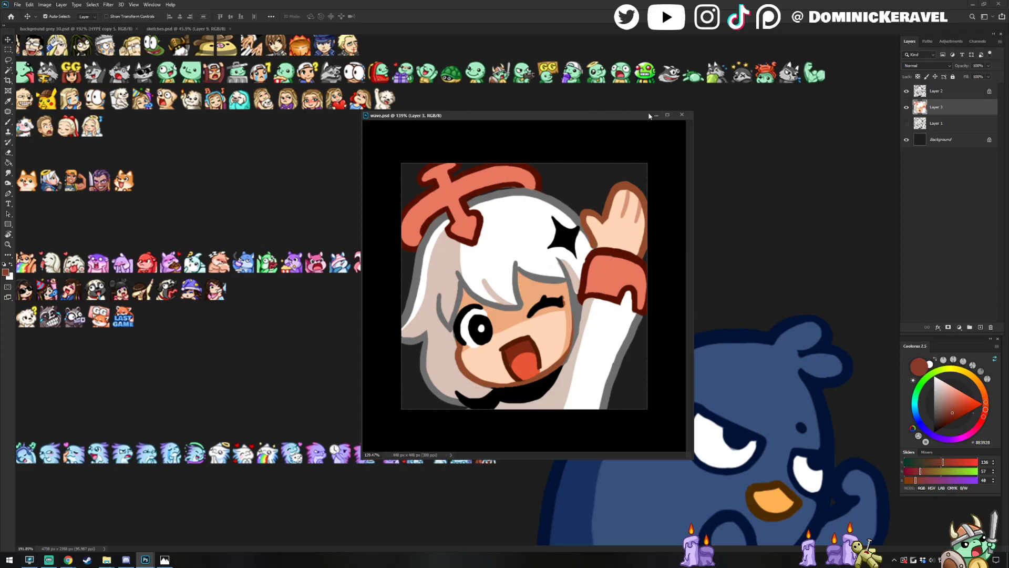
key("w")
left_click(484, 182)
key("b")
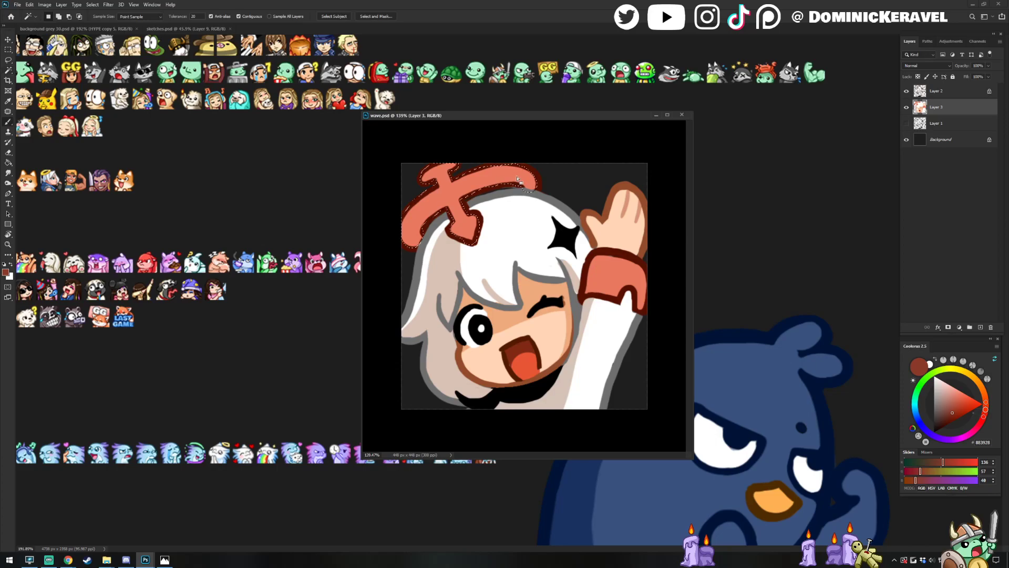
left_click_drag(508, 168, 523, 187)
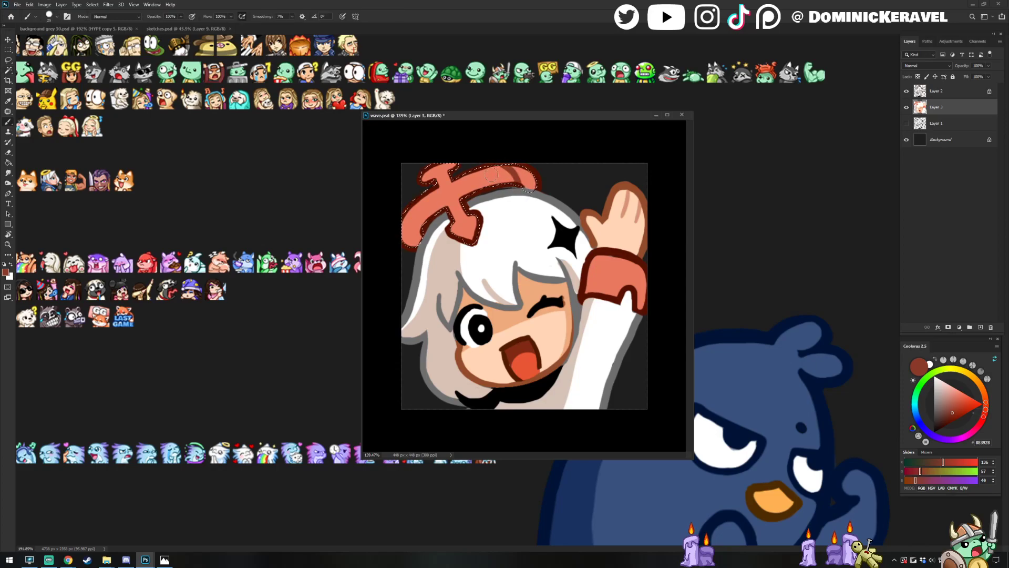
left_click_drag(502, 166, 484, 187)
Paint matching curved stripes on the crown's left arm, clear the selection and save the file
left_click_drag(414, 200, 447, 209)
key("ctrl+z")
mouse_move(455, 176)
left_mouse_down()
mouse_move(485, 185)
mouse_move(429, 211)
mouse_move(427, 223)
mouse_move(411, 220)
mouse_move(428, 220)
left_mouse_up()
key("ctrl+d")
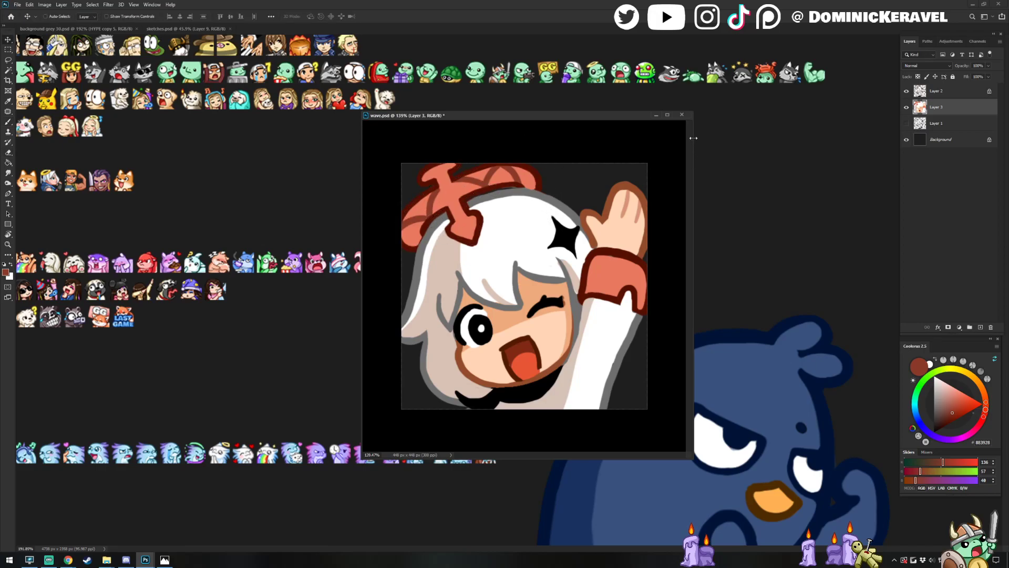
key("ctrl+s")
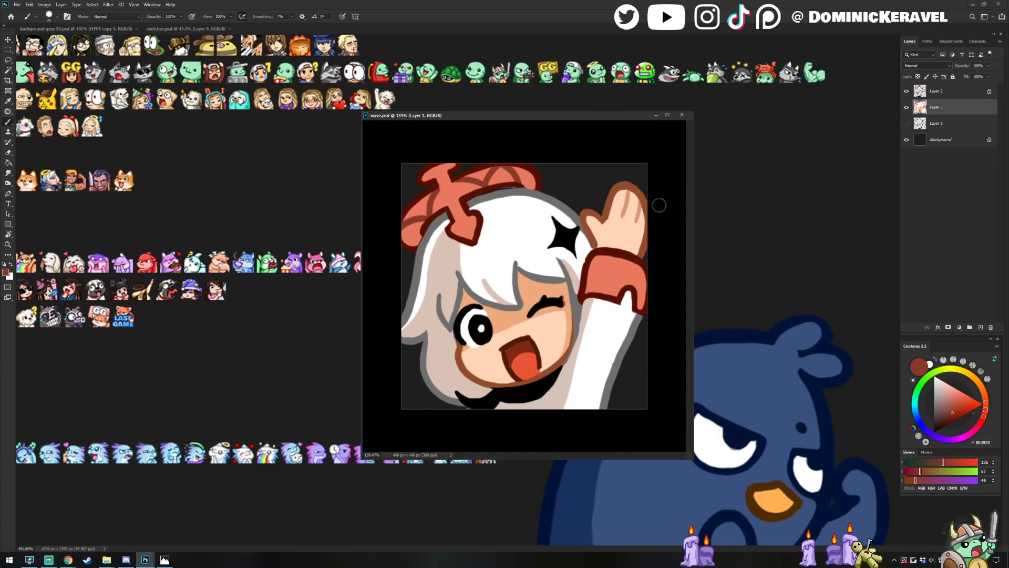
Sample the face's darker skin shade and paint a shadow across the base of the raised hand above the cuff
left_click(628, 229, "alt")
left_click(552, 289, "alt")
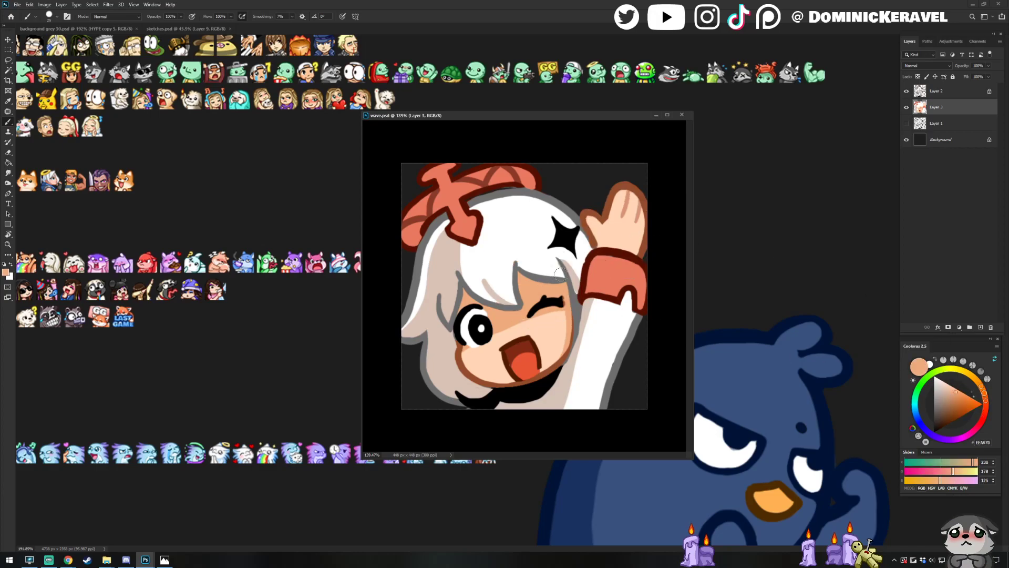
key("w")
left_click(616, 243)
key("b")
left_click_drag(599, 241, 640, 256)
Merge Layer 2 and Layer 3 and copy the whole merged artwork
key("ctrl+minus")
key("ctrl+minus")
key("ctrl+space")
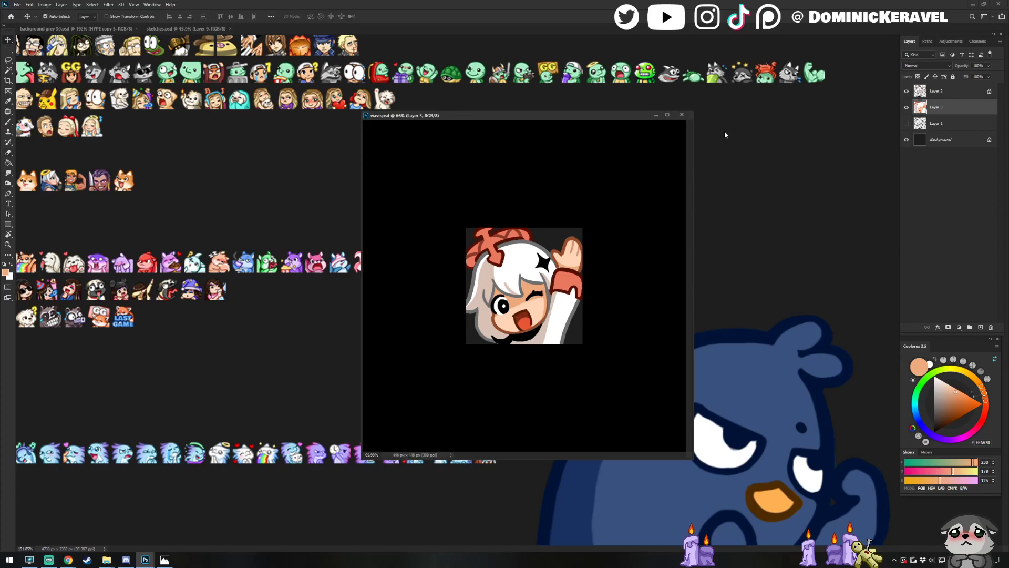
left_click_drag(613, 255, 644, 255)
left_click(943, 96, "ctrl")
key("ctrl+e")
key("ctrl+a")
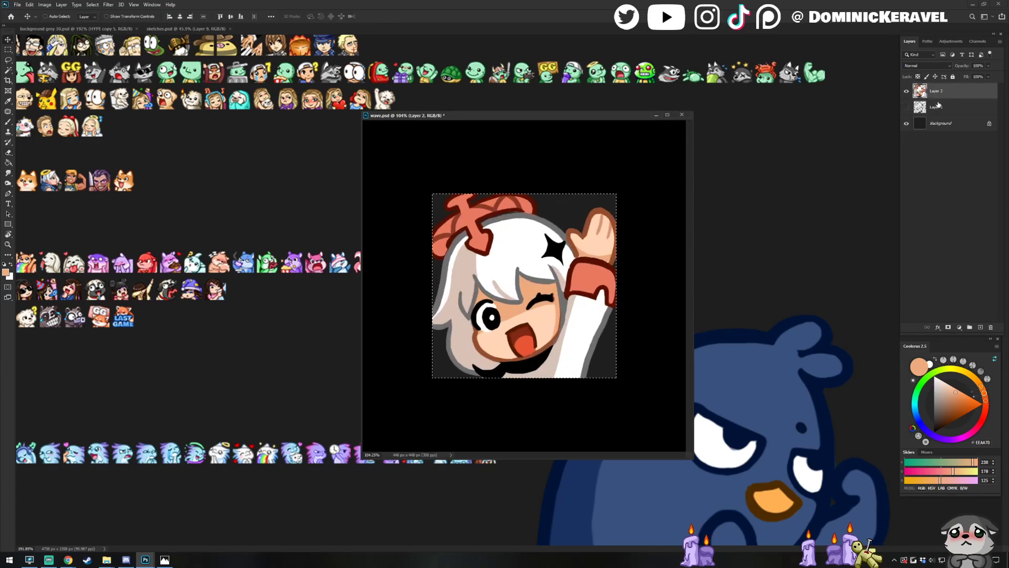
key("ctrl+c")
Undo the merge, hide the separate line and colour layers, paste the merged artwork as a new layer and save
key("ctrl+z")
key("ctrl+z")
left_click_drag(905, 107, 906, 92)
key("ctrl+v")
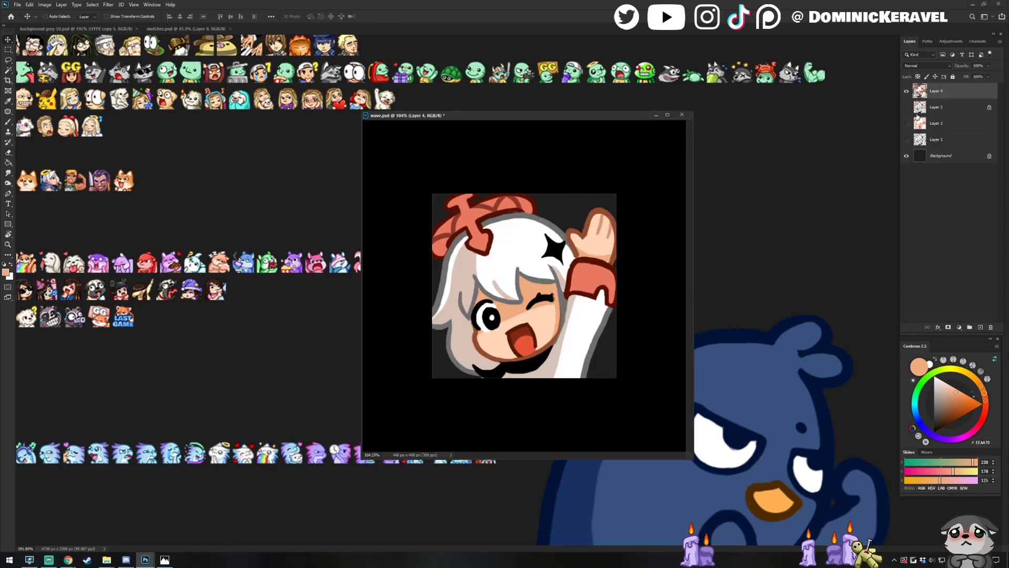
key("ctrl+v")
key("ctrl+s")
In background grey 30.psd, move the four HYPE variants and their labels original, 1, 2 and 3 further down, away from the character-head row
left_click_drag(283, 510, 263, 367)
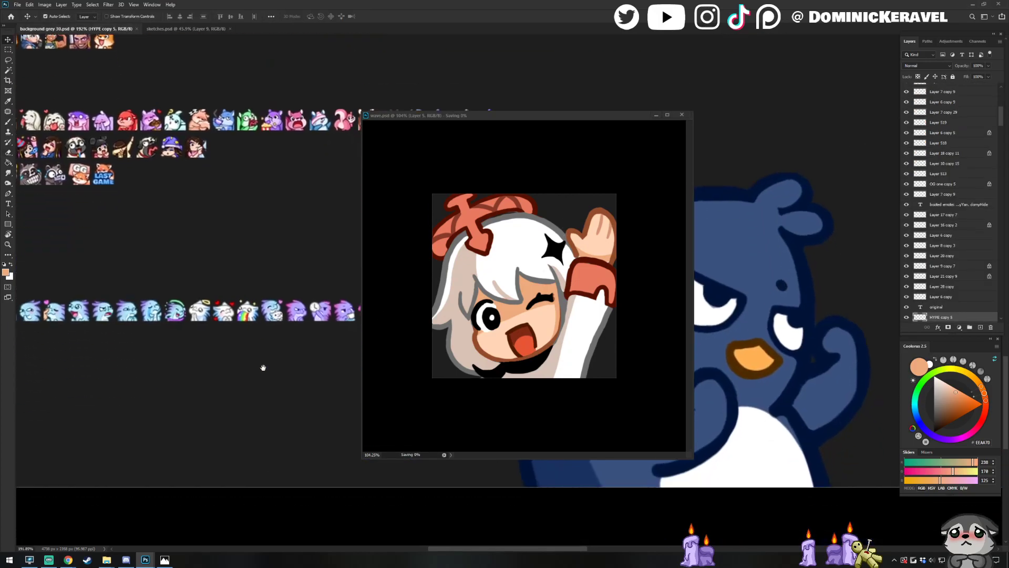
scroll(257, 344, "down", 1)
left_click_drag(347, 321, 180, 326)
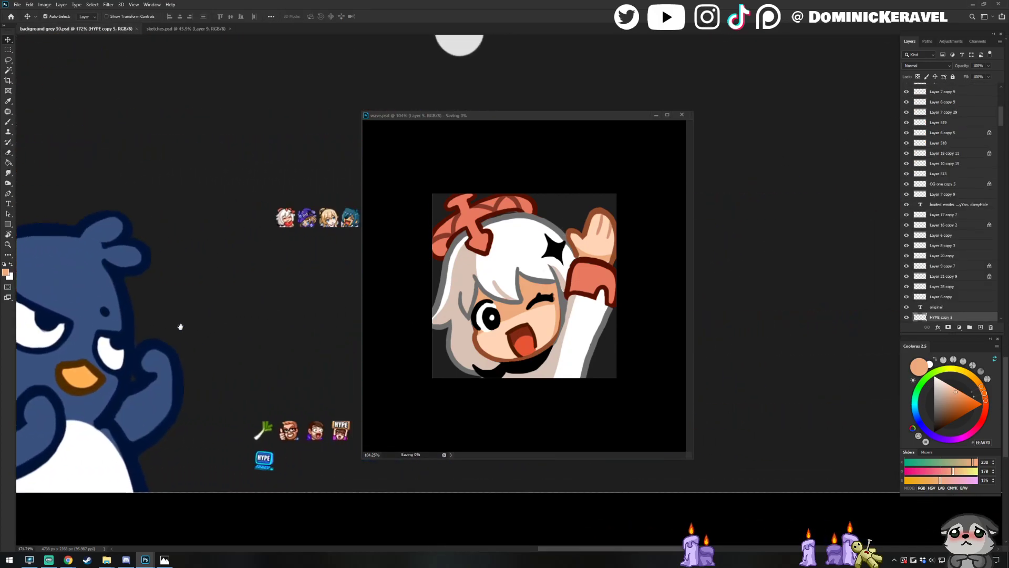
scroll(180, 327, "right", 5)
scroll(146, 334, "up", 3)
scroll(146, 333, "right", 3)
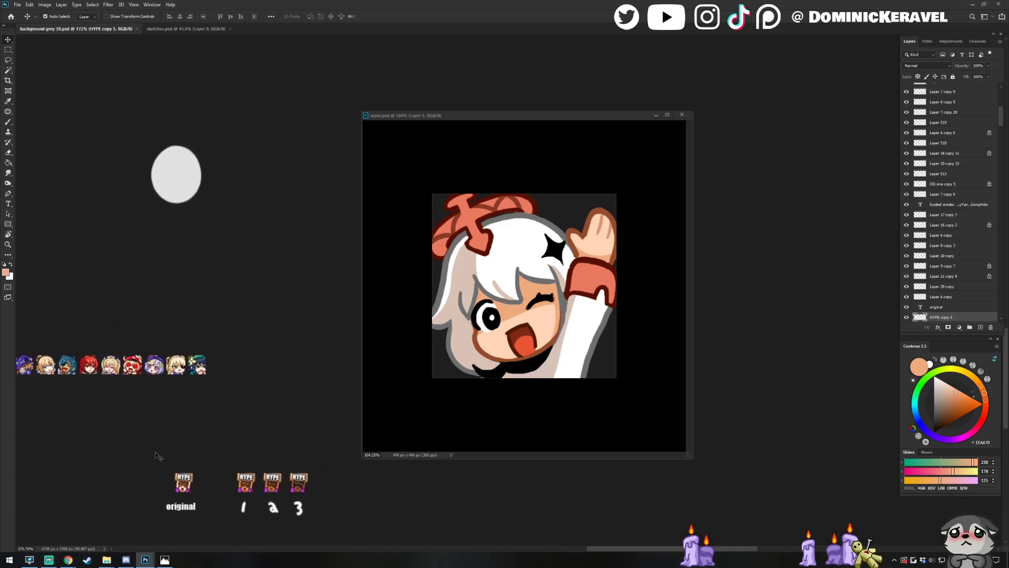
left_click_drag(156, 452, 330, 498)
left_click_drag(266, 427, 235, 311)
left_click_drag(243, 371, 243, 481)
left_click_drag(219, 379, 232, 386)
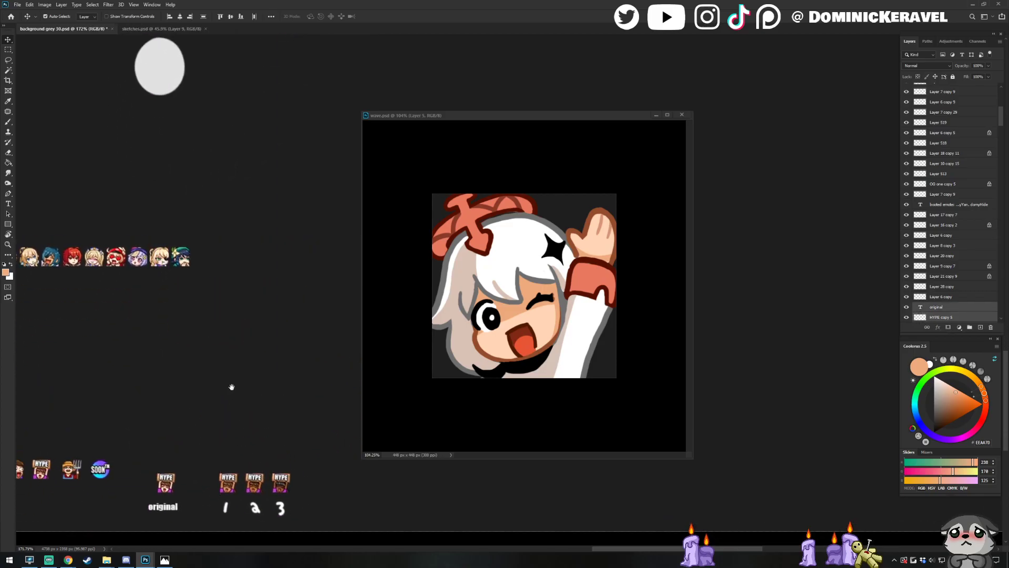
Bring the character-head row into view beside the wave.psd window and resize the wave.psd image to 28 px
left_click_drag(100, 312, 258, 379)
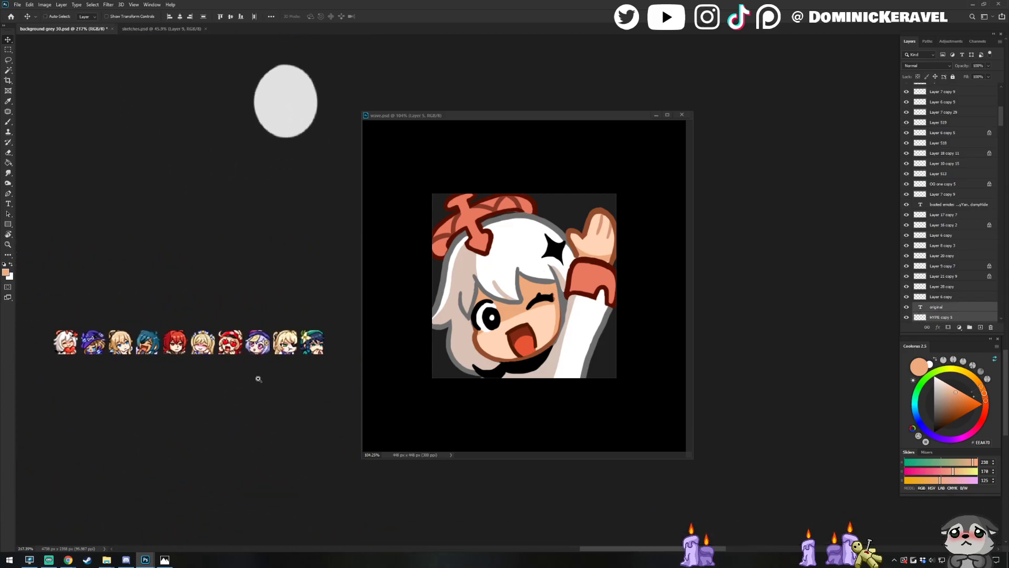
scroll(258, 378, "down", 1)
left_click_drag(519, 119, 661, 136)
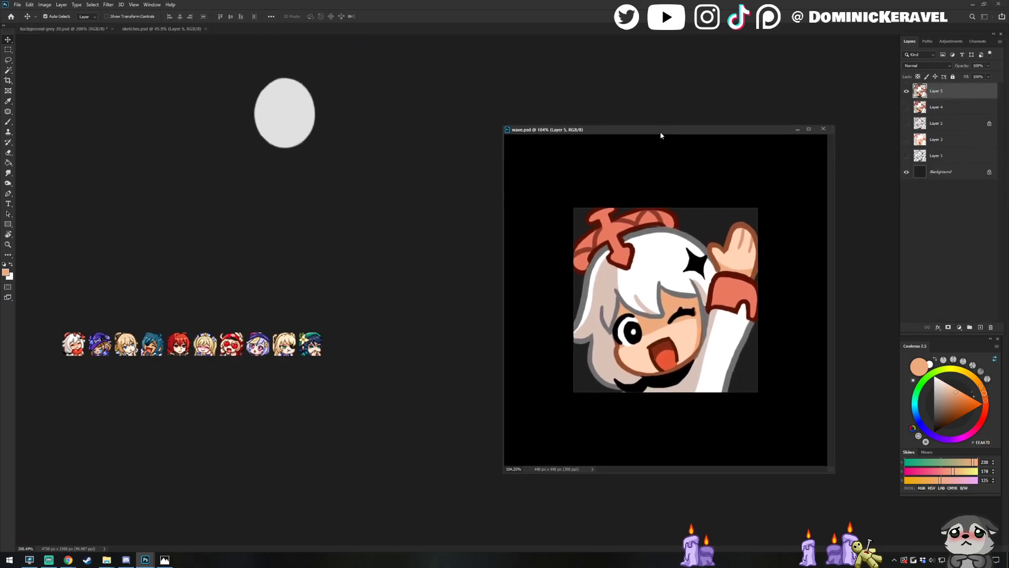
key("ctrl+alt+i")
type("28")
key("Return")
Copy the 28 px waving emote from wave.psd onto background grey 30.psd, beside the row of character heads
key("c")
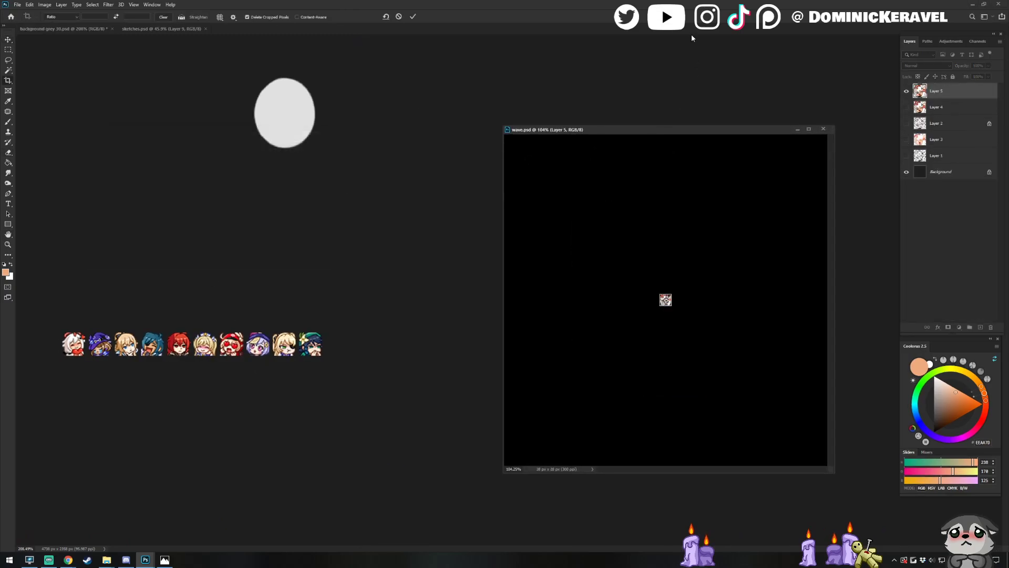
key("v")
scroll(594, 288, "up", 3)
left_click_drag(653, 296, 437, 193)
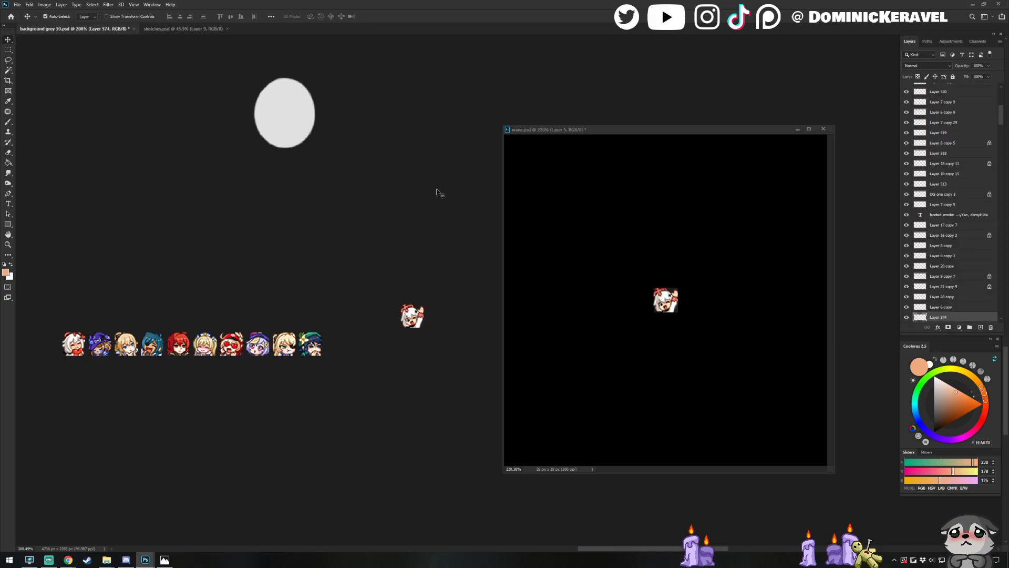
Move the whole row of character heads further up and line up the small waving emote with it, leaving a gap after the last head
left_click_drag(367, 361, 64, 322)
left_click_drag(73, 339, 118, 241)
left_click_drag(409, 311, 419, 252)
scroll(417, 286, "down", 2)
left_click_drag(583, 130, 587, 116)
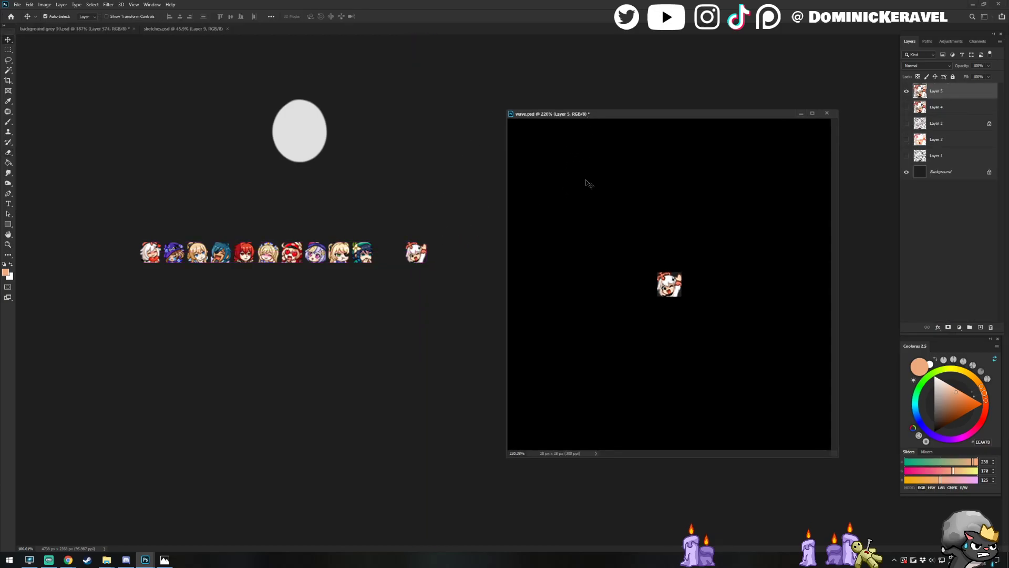
Undo the resize of wave.psd, duplicate Layer 5 and leave only the copy visible above the background
left_click(586, 183)
key("ctrl+z")
scroll(619, 157, "down", 3)
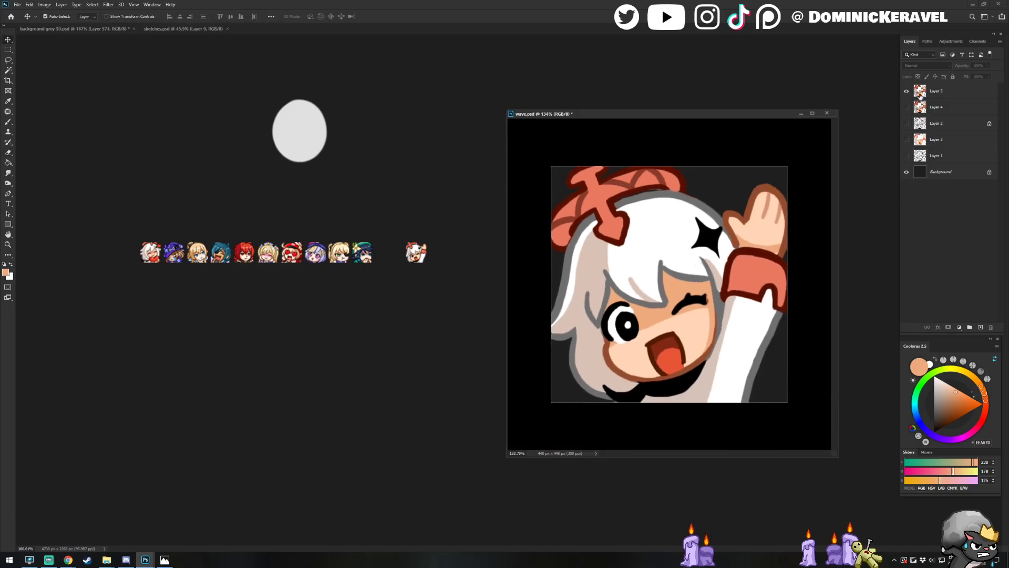
left_click(939, 93)
key("ctrl+j")
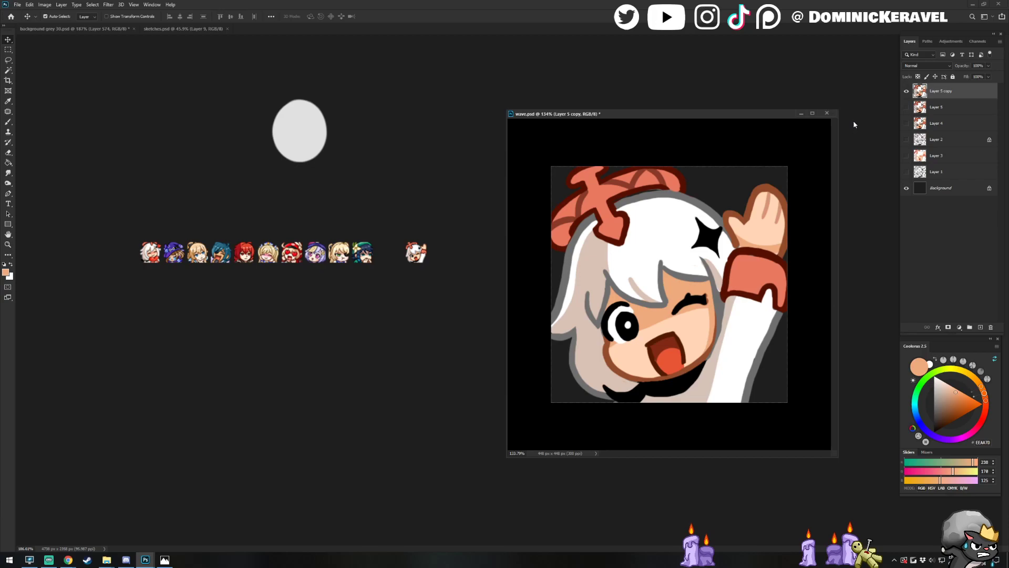
Sample the grey outline colour, touch up the hair strand beside the open eye on Layer 5 copy and save
key("b")
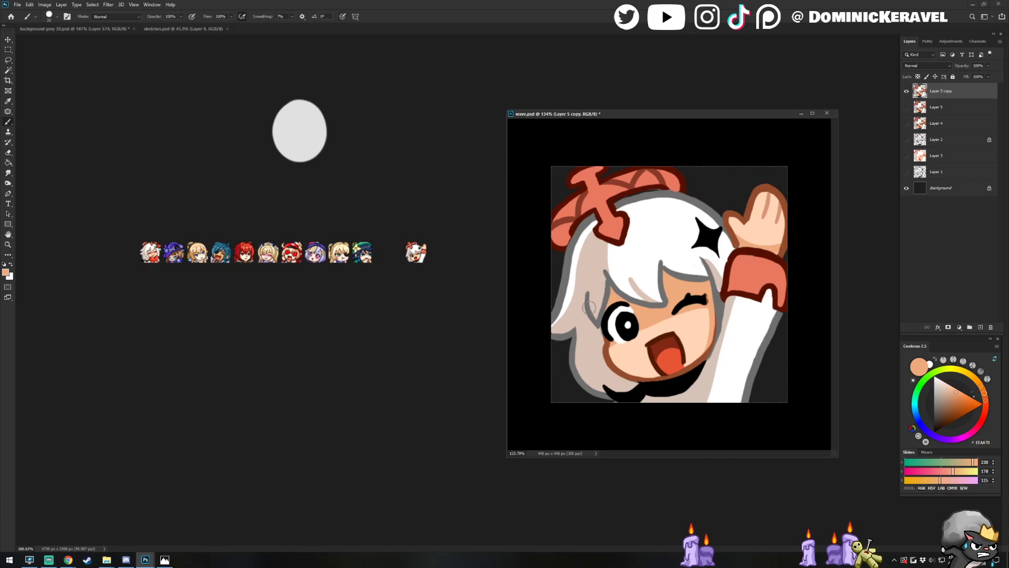
left_click(590, 306, "alt")
left_click_drag(596, 315, 582, 316)
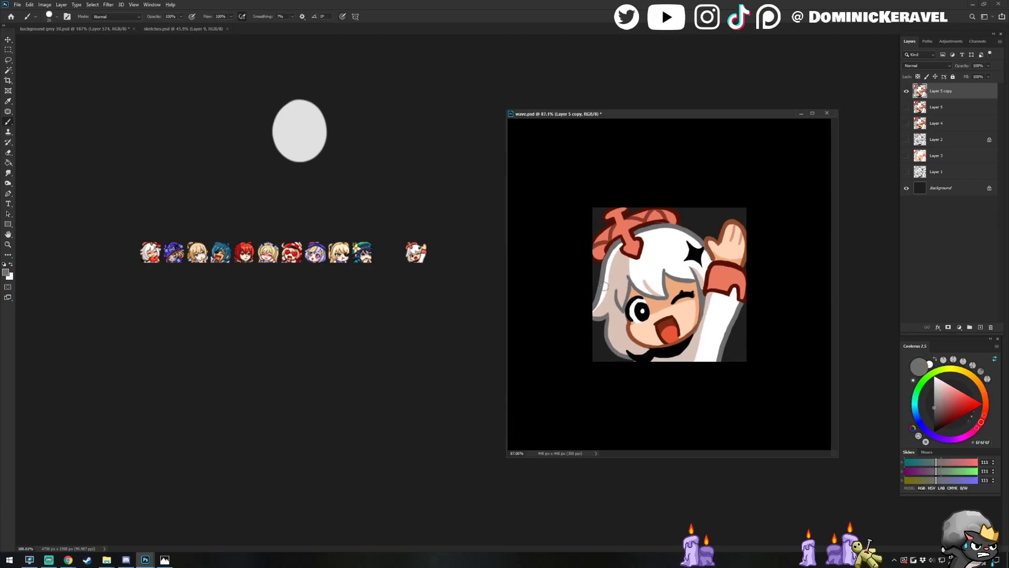
left_click(612, 308, "alt")
left_click(629, 294, "alt")
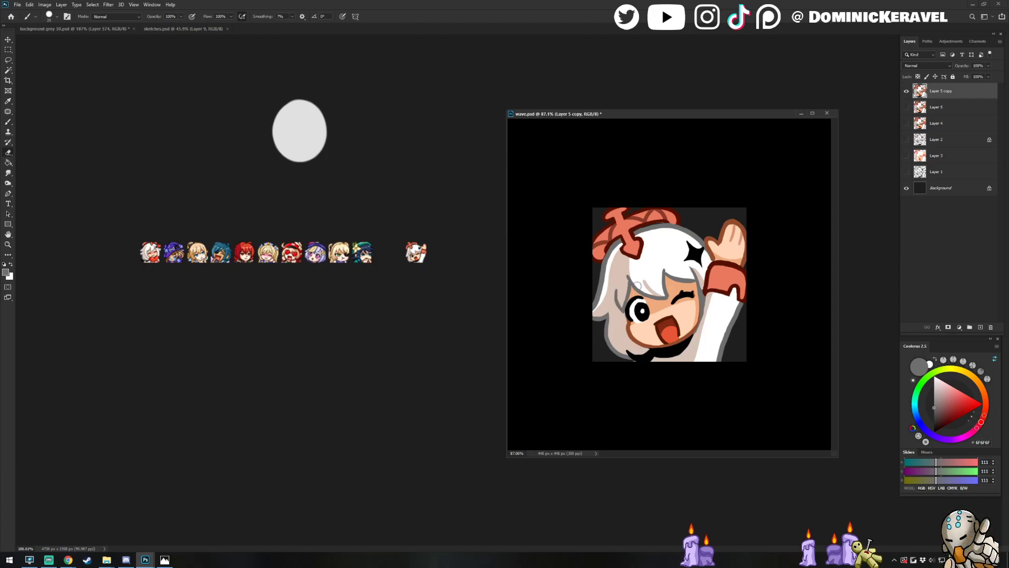
key("ctrl+s")
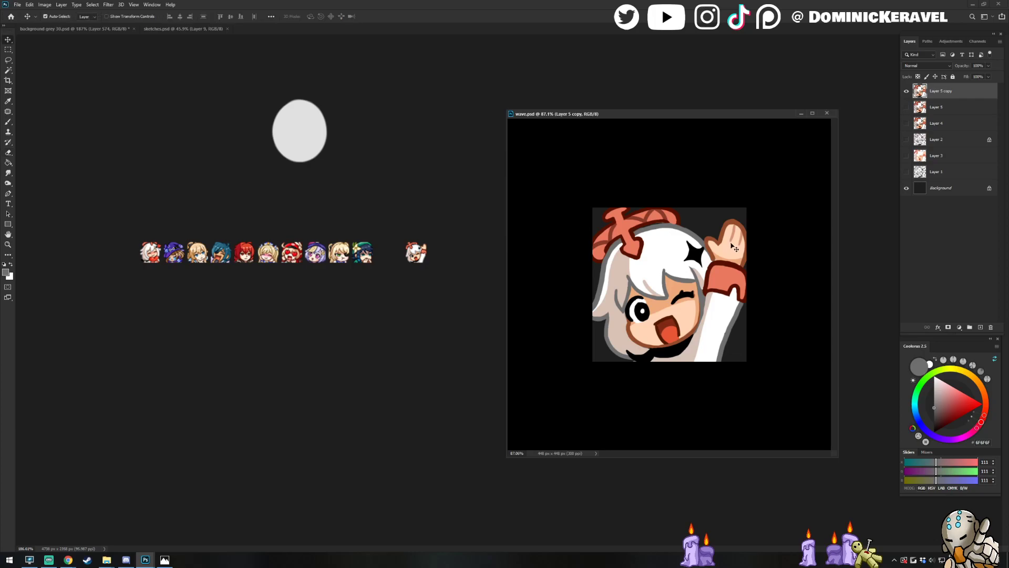
Using sampled brown outline and light skin colours, rework the thumb of the raised hand and its outline
scroll(745, 228, "up", 2)
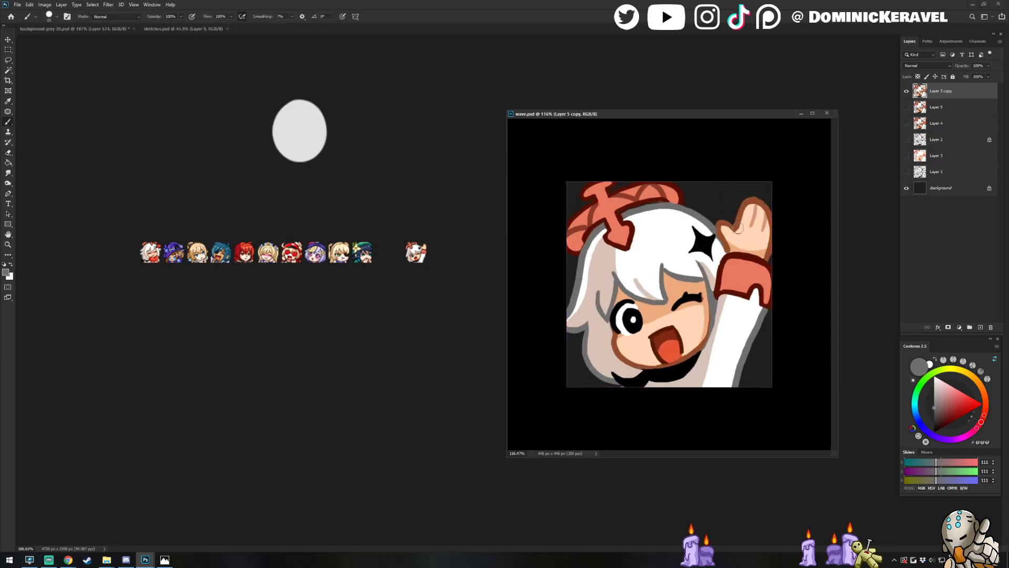
left_click(738, 226, "alt")
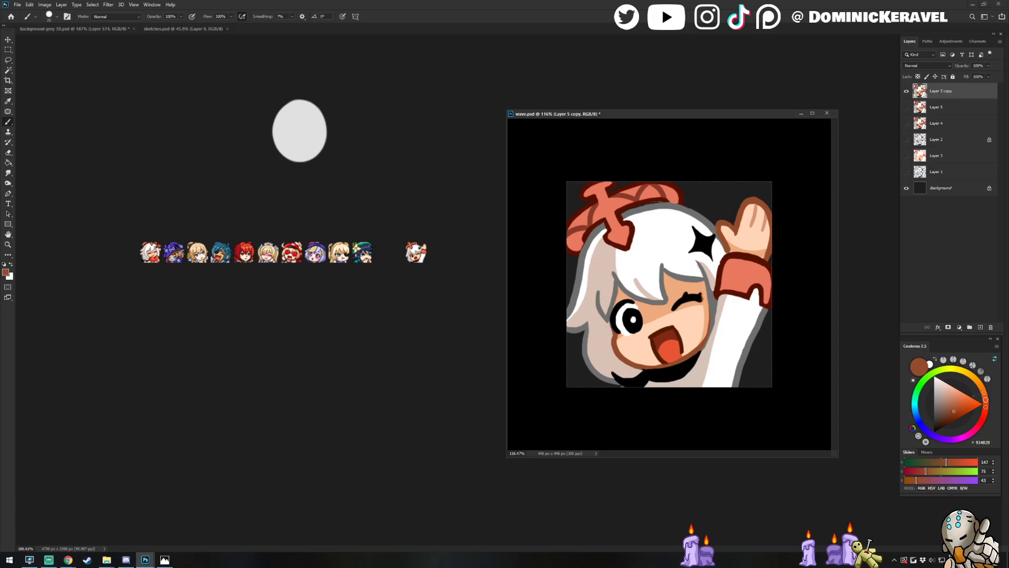
key("alt+Tab")
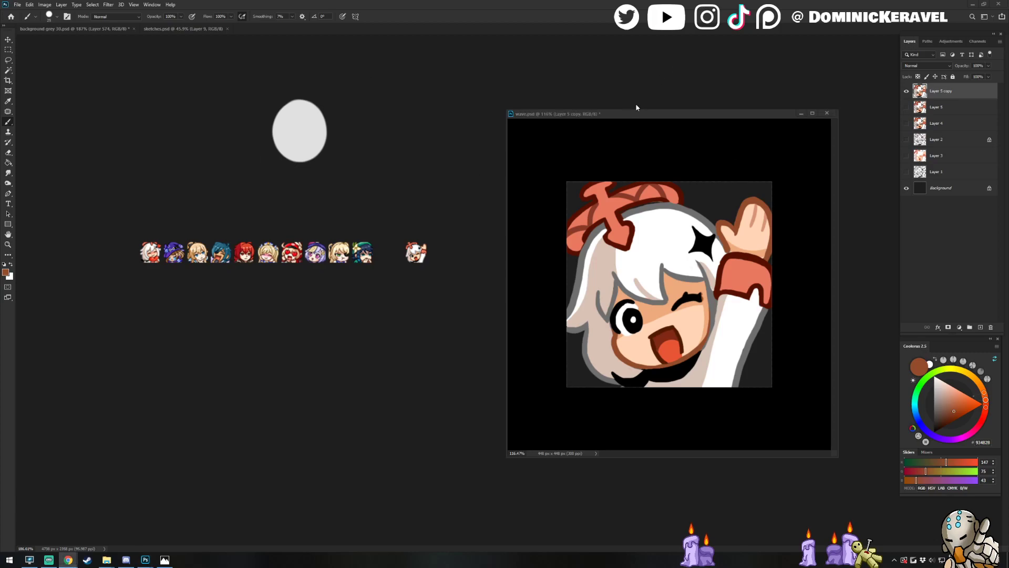
left_click_drag(656, 114, 653, 110)
key("ctrl")
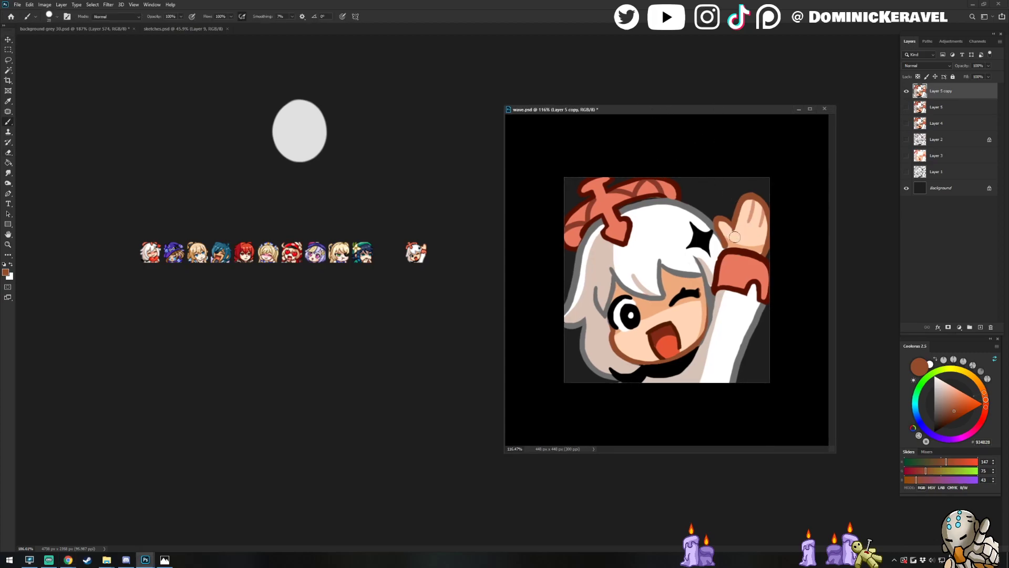
left_click(731, 231, "alt")
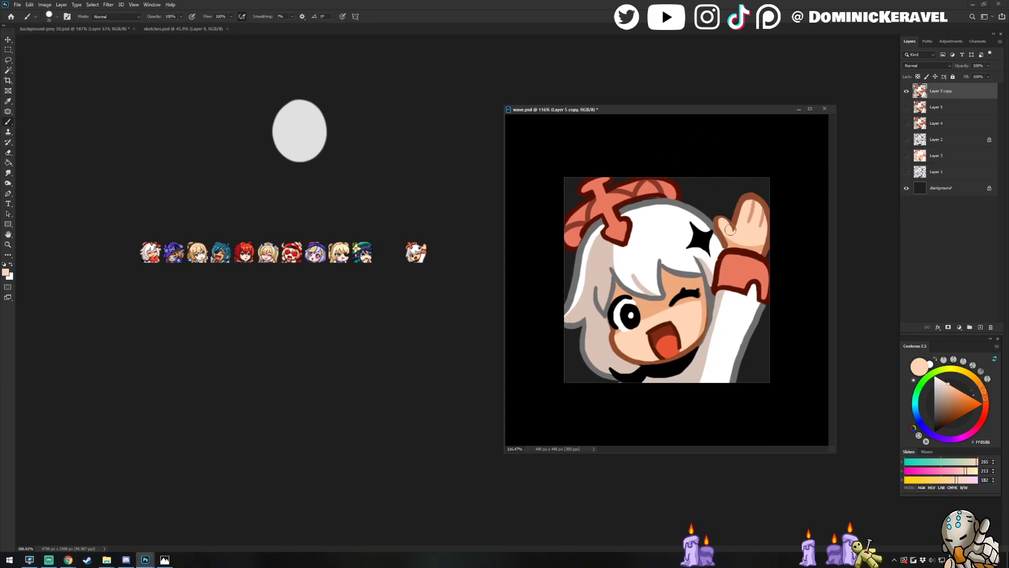
left_click(732, 225, "alt")
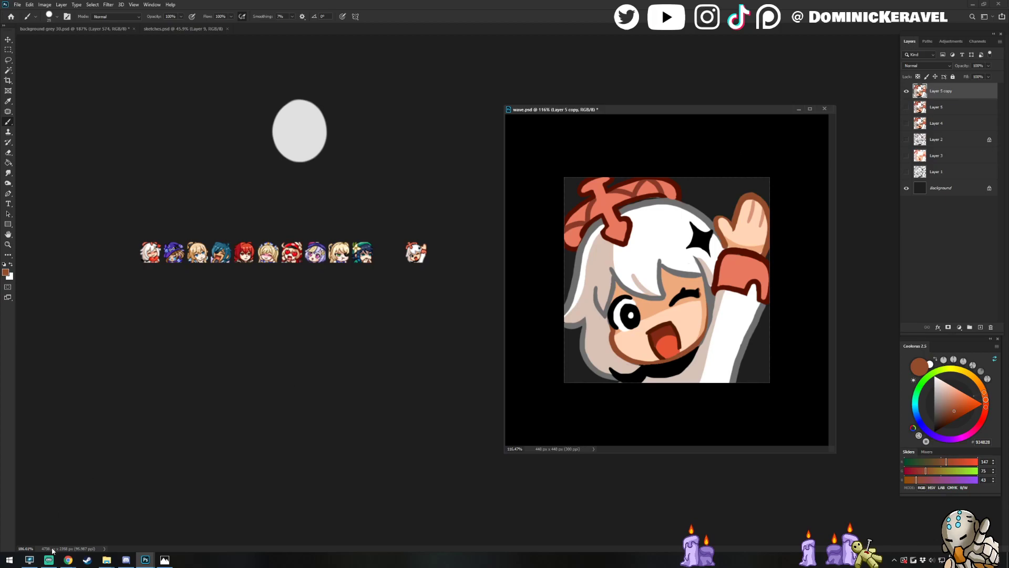
key("alt+Tab")
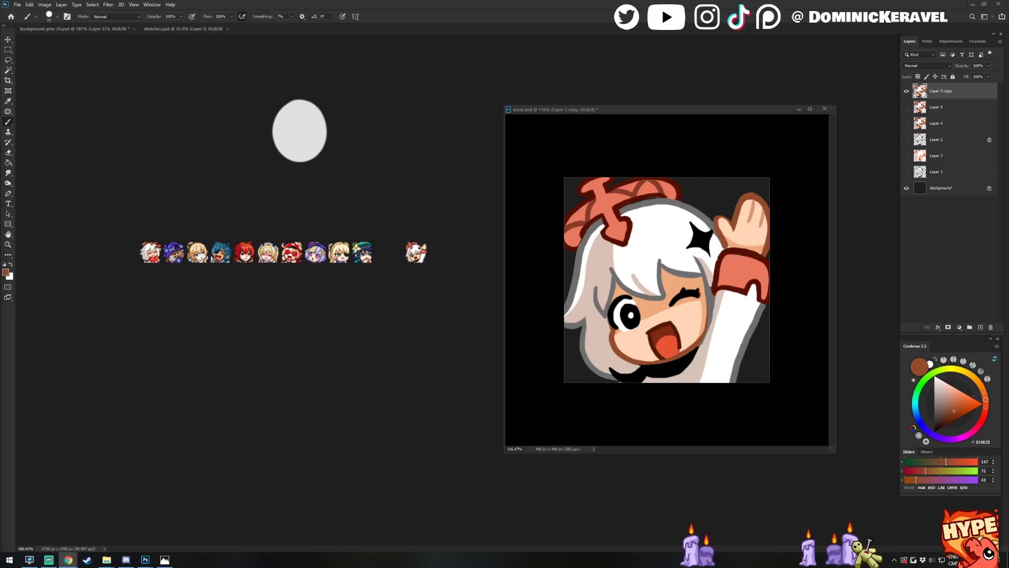
left_click(735, 224)
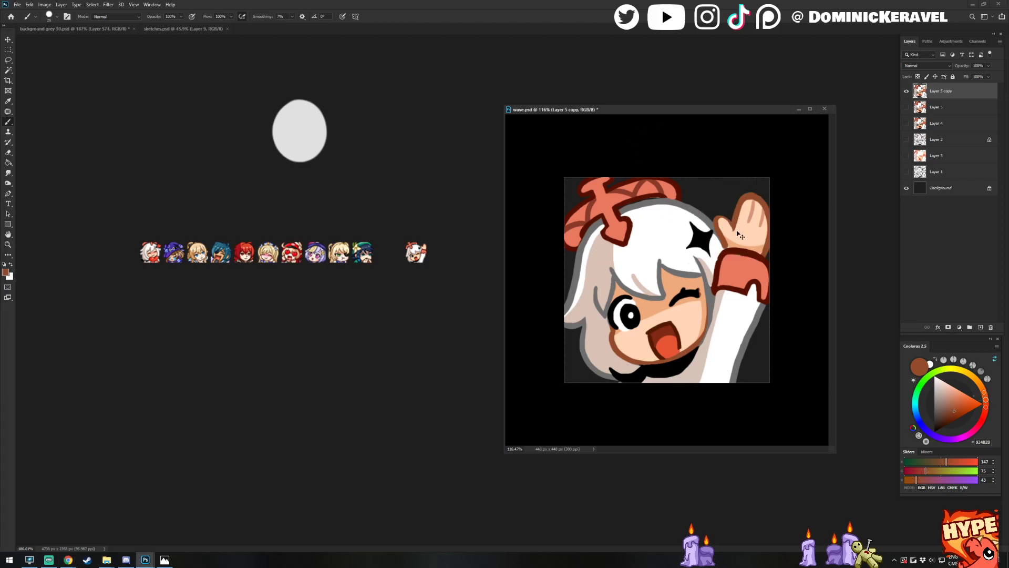
left_click(736, 226, "alt")
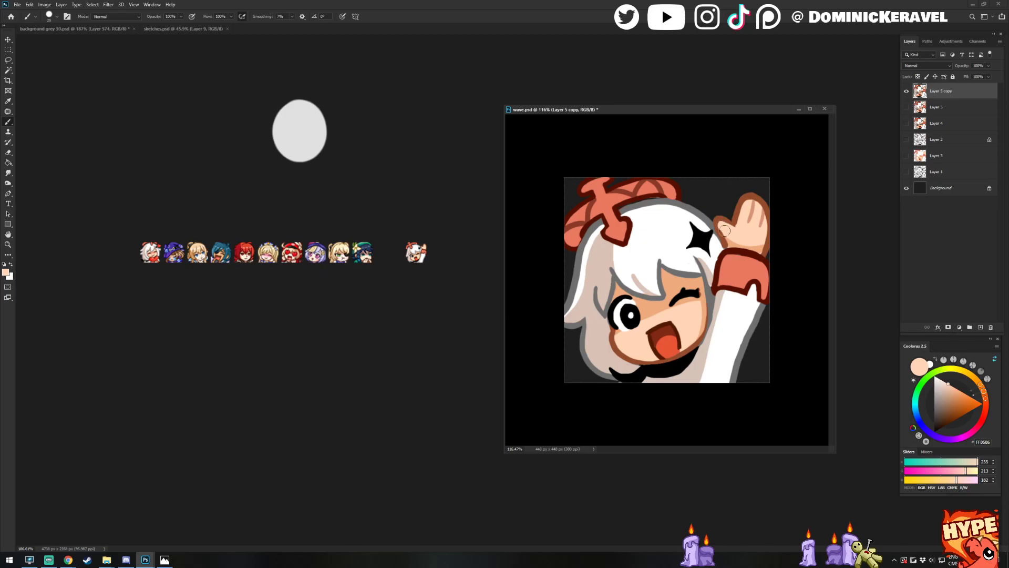
left_click(724, 220, "alt")
left_click_drag(717, 222, 728, 252)
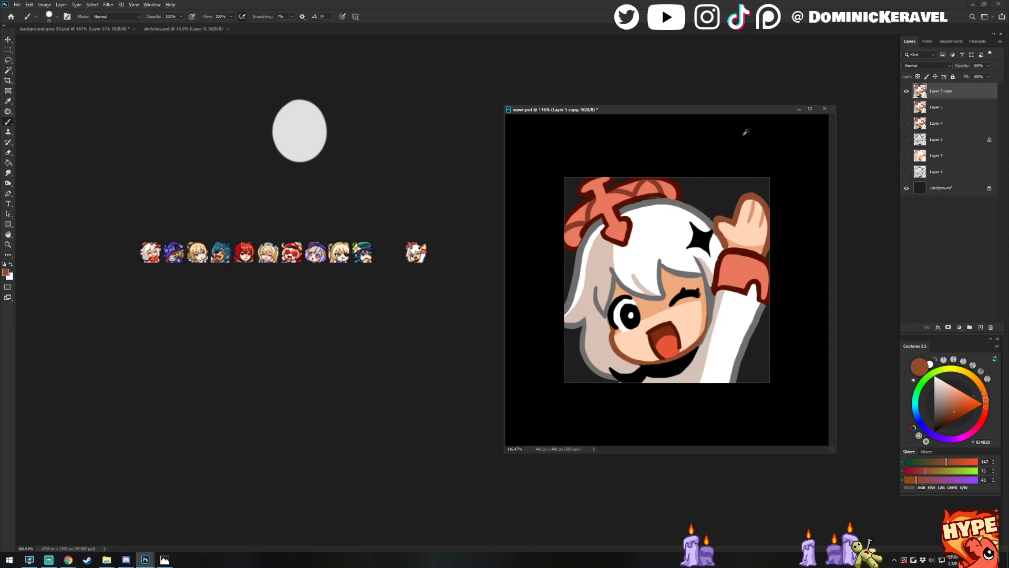
Reshape the fingertips and outer edge of the raised hand by erasing and repainting the brown outline and light skin
left_click(750, 207, "alt")
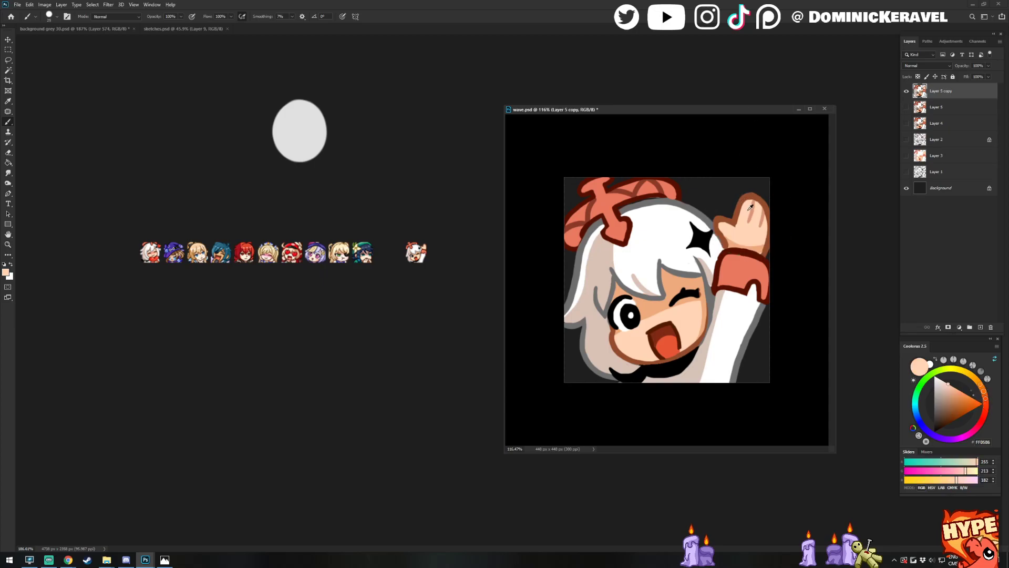
left_click(747, 196, "alt")
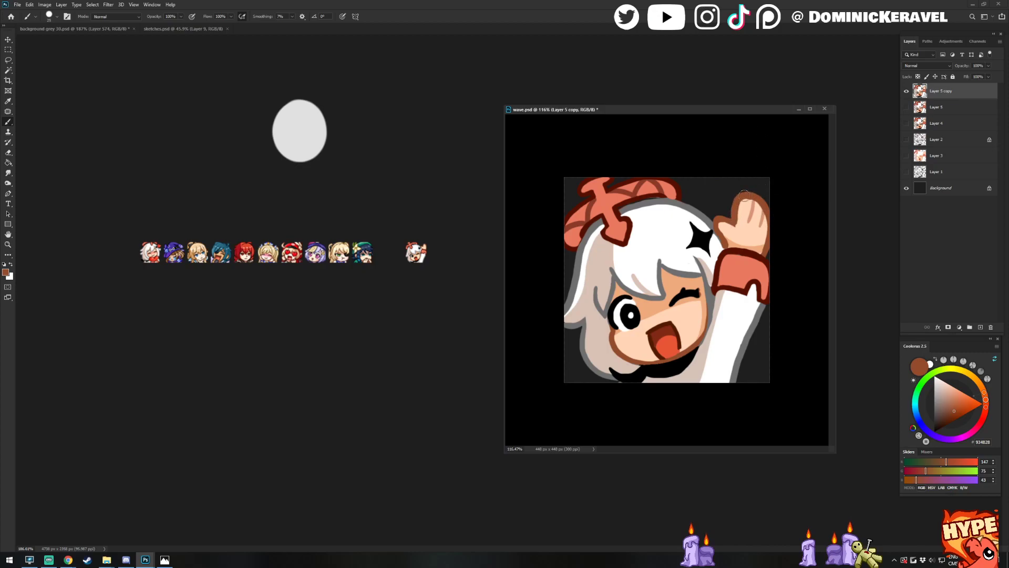
key("e")
mouse_move(738, 192)
left_mouse_down()
mouse_move(769, 198)
mouse_move(762, 206)
left_mouse_up()
key("b")
key("e")
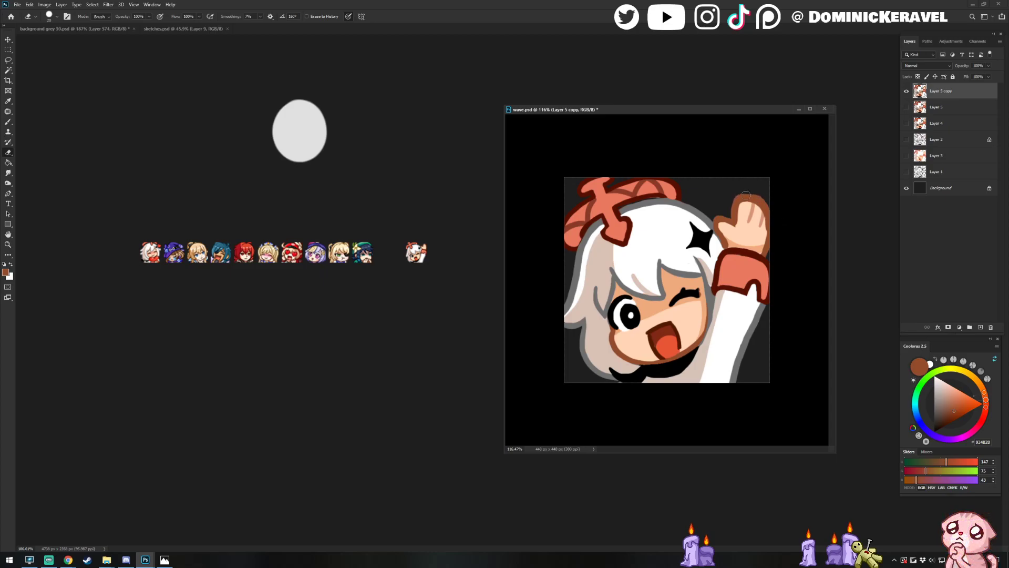
key("b")
mouse_move(756, 194)
left_mouse_down()
mouse_move(772, 240)
mouse_move(766, 221)
mouse_move(761, 253)
left_mouse_up()
left_click(763, 232, "alt")
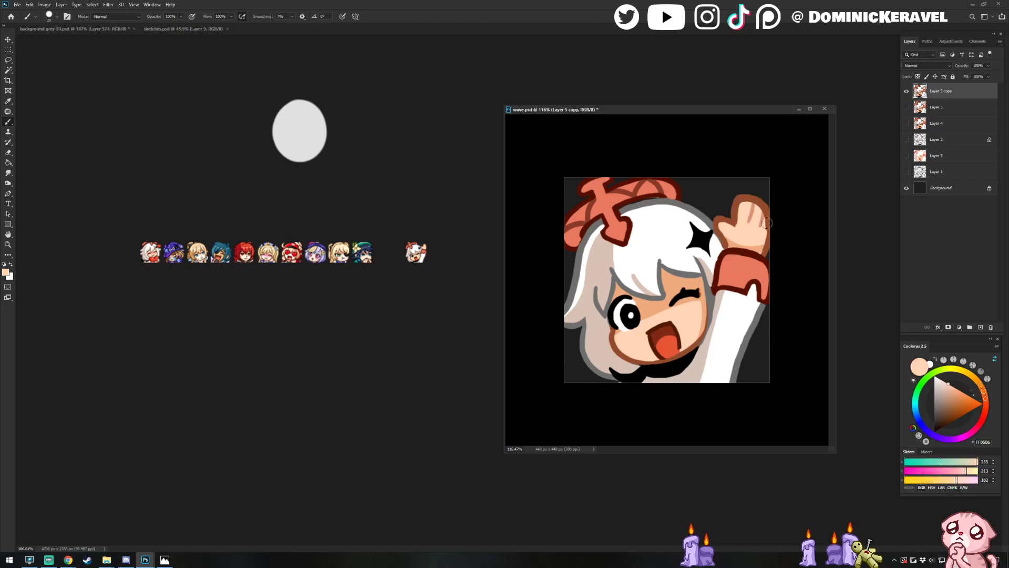
left_click(766, 220, "alt")
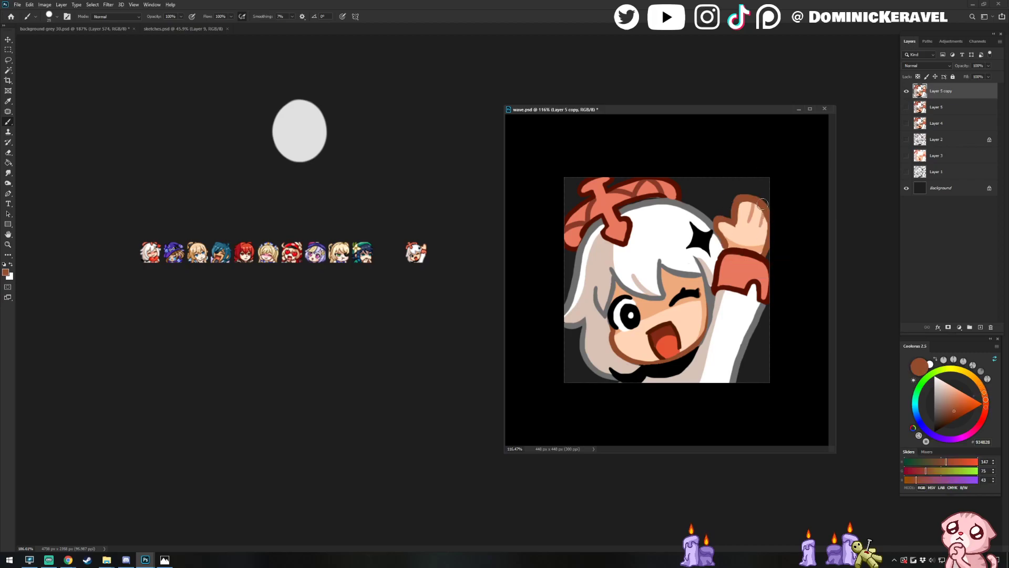
key("e")
Resize wave.psd to 28 px and place the reworked emote on background grey 30.psd, in line with the first small waving emote
key("v")
key("ctrl+alt+i")
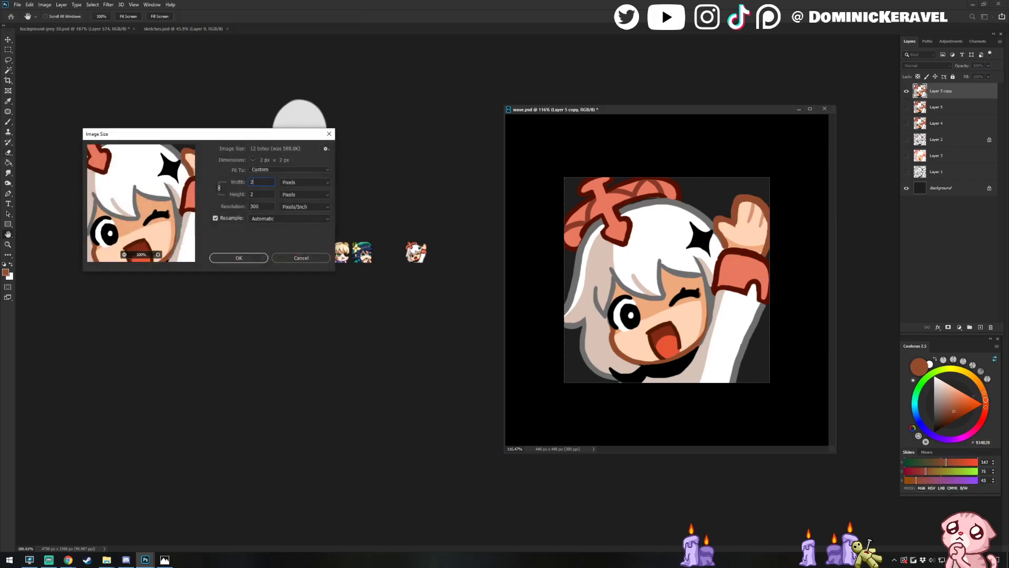
key("Return")
left_click_drag(667, 280, 444, 322)
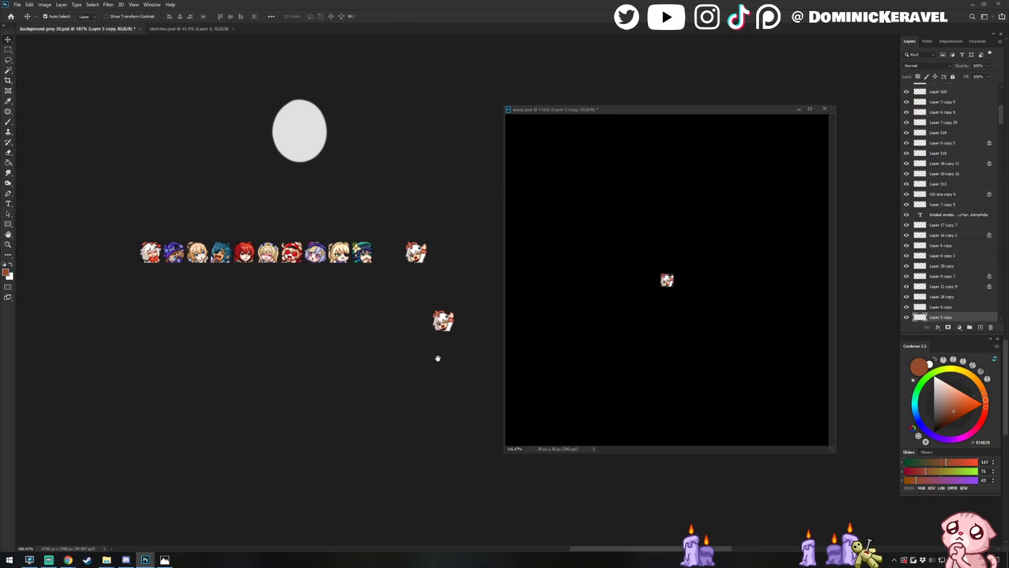
left_click_drag(443, 370, 411, 382)
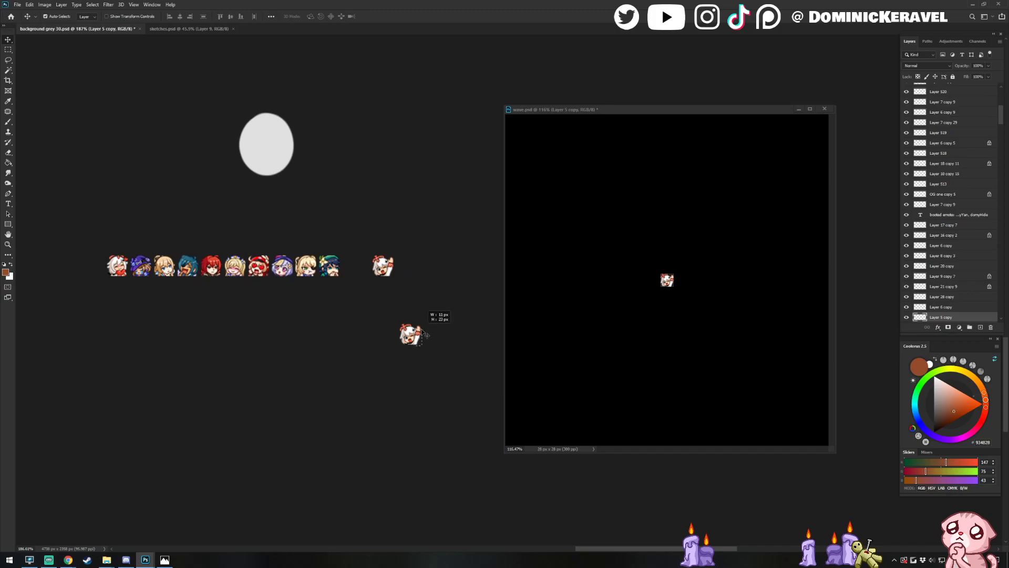
left_click_drag(407, 336, 427, 266)
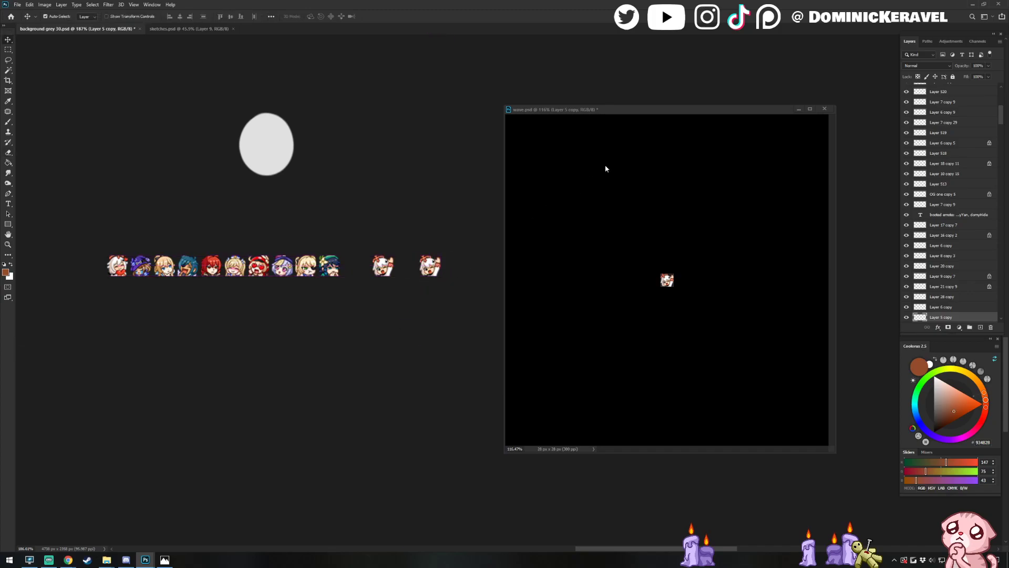
Undo the resize of wave.psd and try painting light skin colour over the outer finger of the raised hand
left_click(598, 236)
key("ctrl+z")
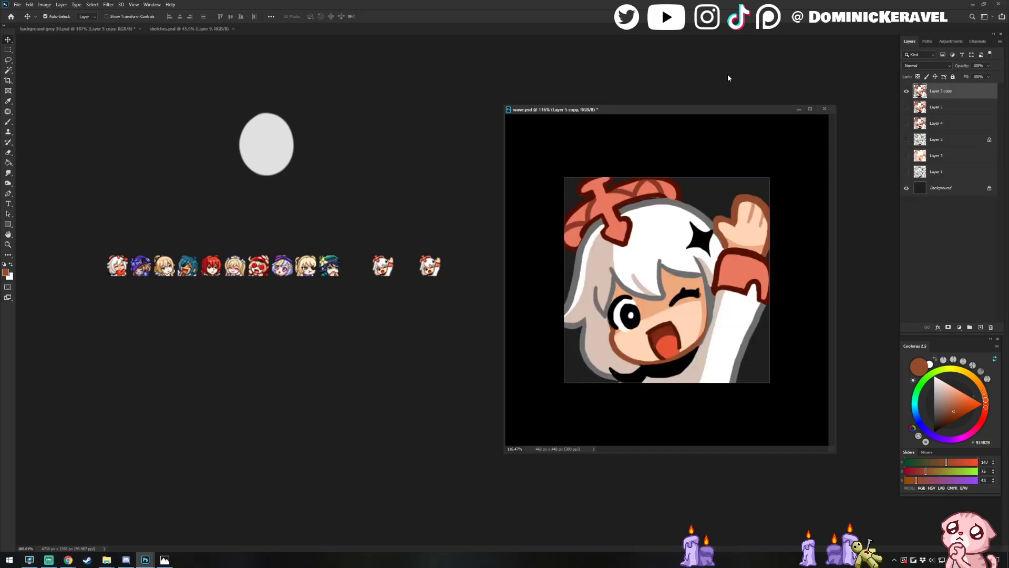
key("b")
left_click(762, 215, "alt")
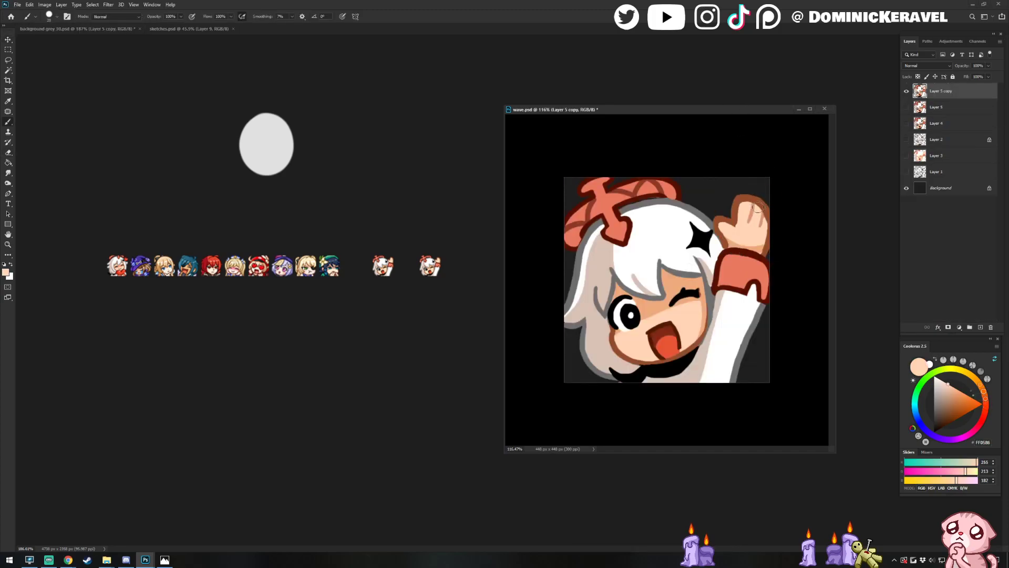
left_click_drag(758, 207, 766, 220)
key("ctrl+z")
Sample the finger lines' darker skin tone, select the hand's skin area and touch up the finger lines and brown outline
left_click(753, 214, "alt")
key("w")
left_click(762, 225)
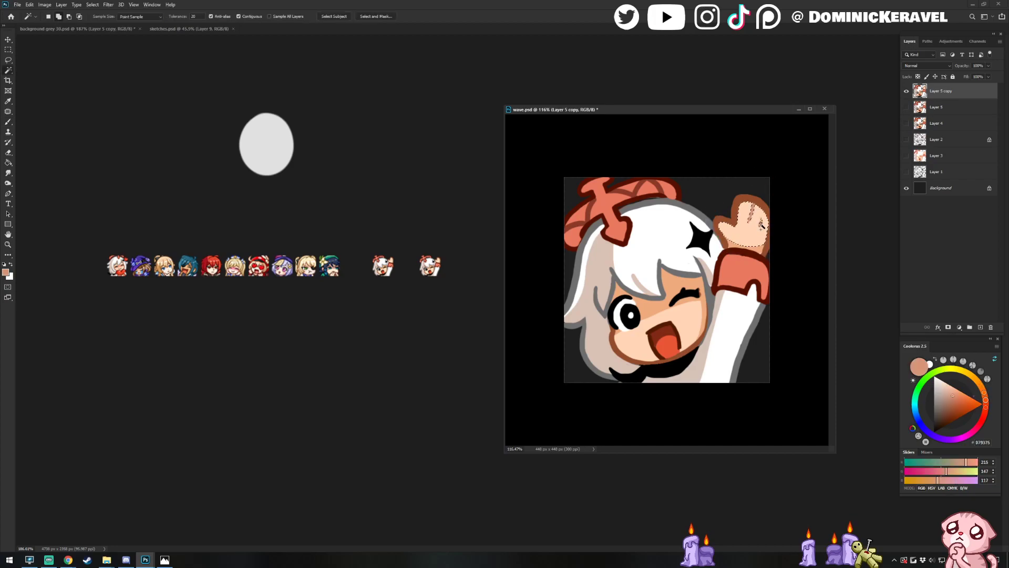
key("b")
key("ctrl+d")
left_click(768, 202, "alt")
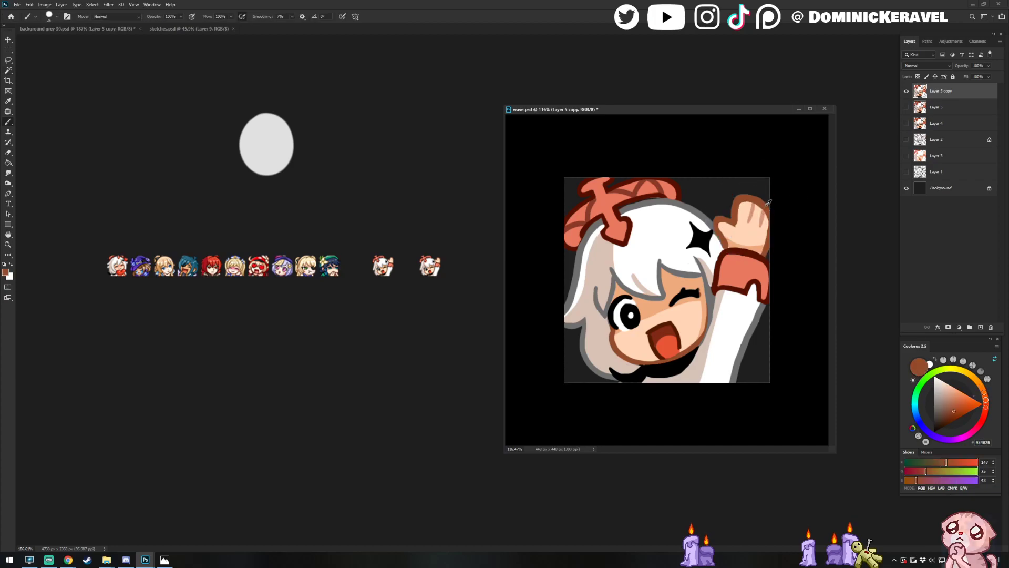
key("e")
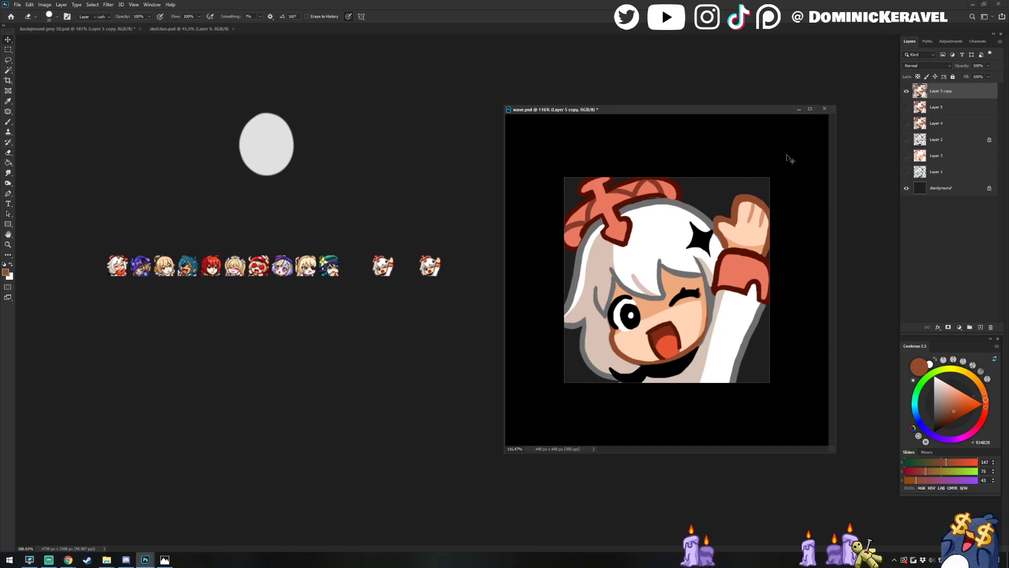
Sample the darker skin tone and touch up the base of the raised hand where it meets the cuff
key("b")
left_click(760, 252, "alt")
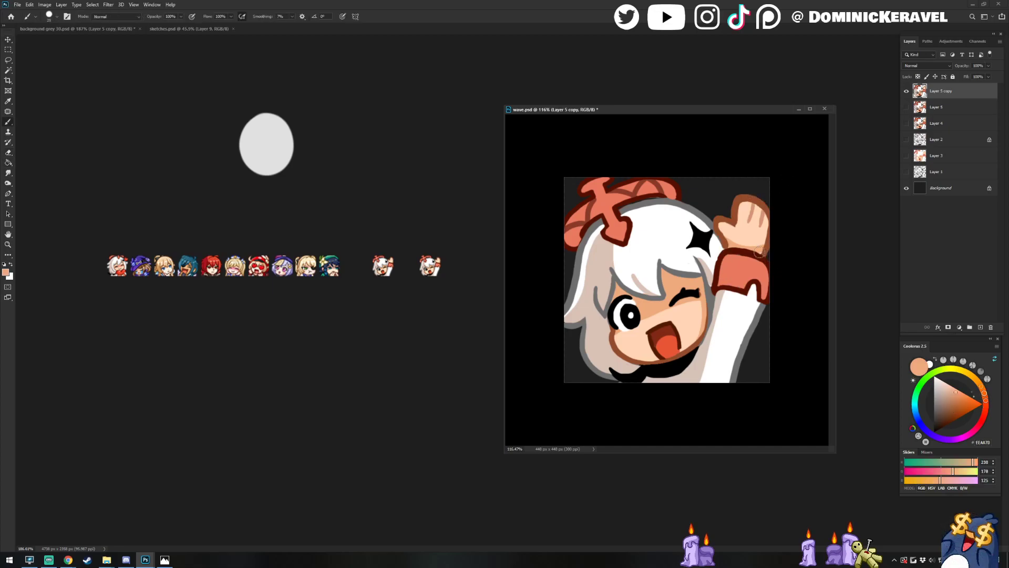
key("v")
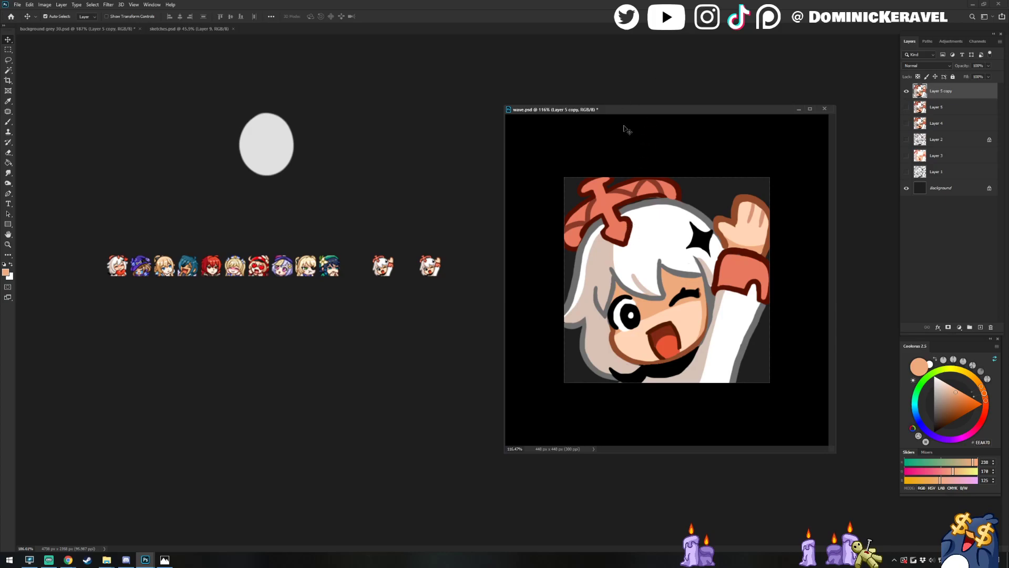
Clean up the crown's lower edge along the hair with sampled coral, dark red and outline grey
key("b")
left_click(609, 206, "alt")
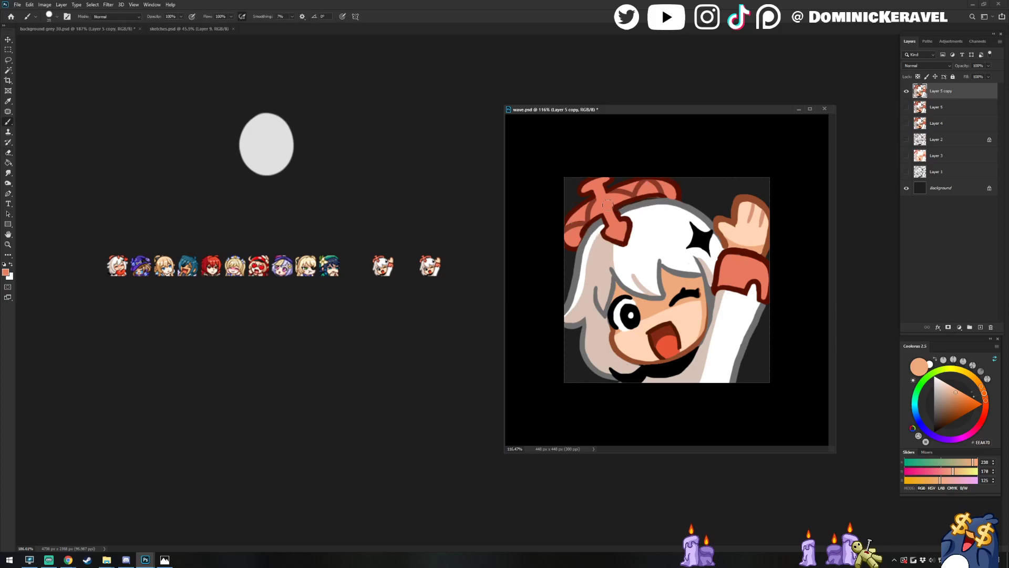
left_click(603, 227, "alt")
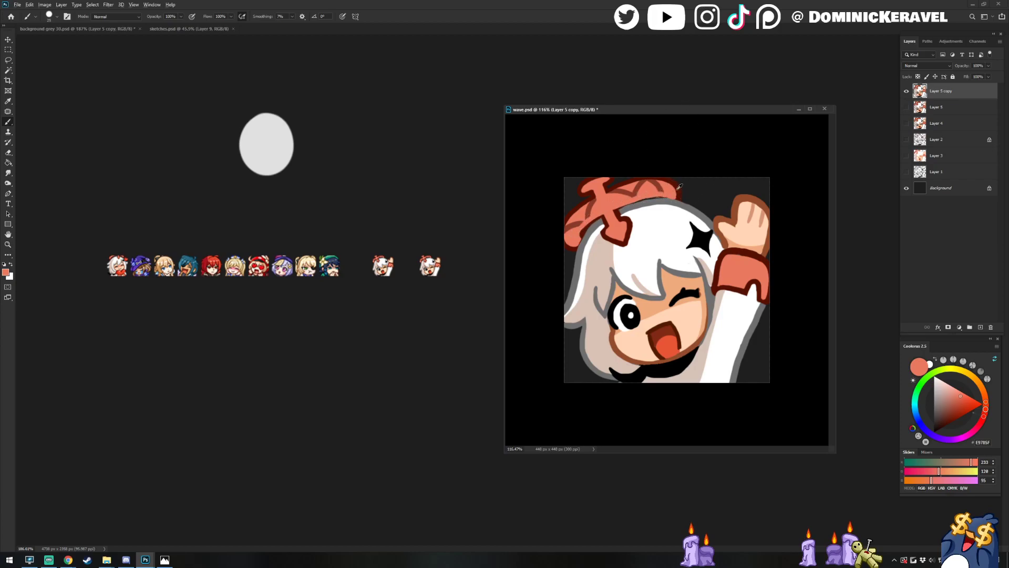
left_click(591, 227, "alt")
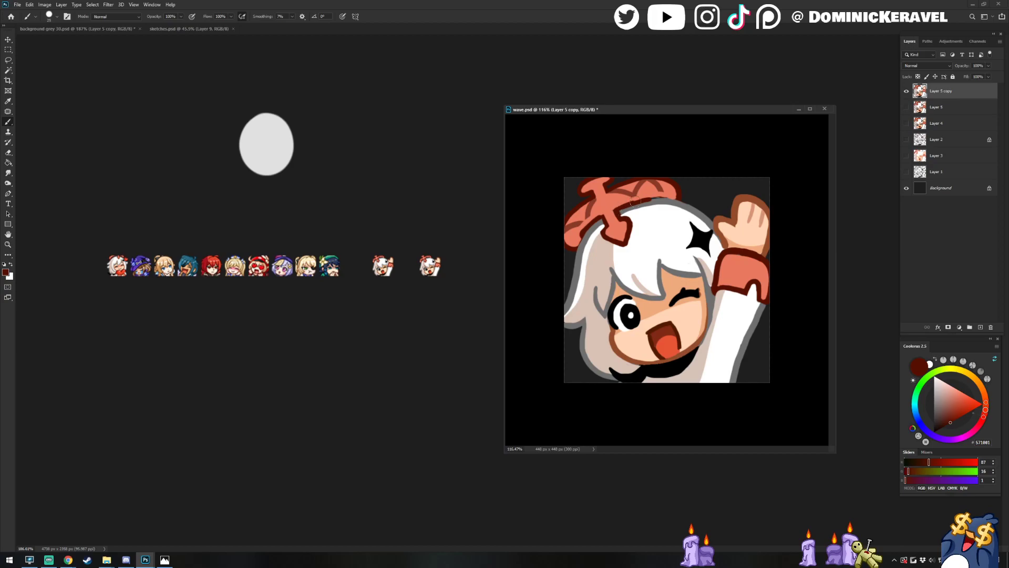
left_click(667, 193, "alt")
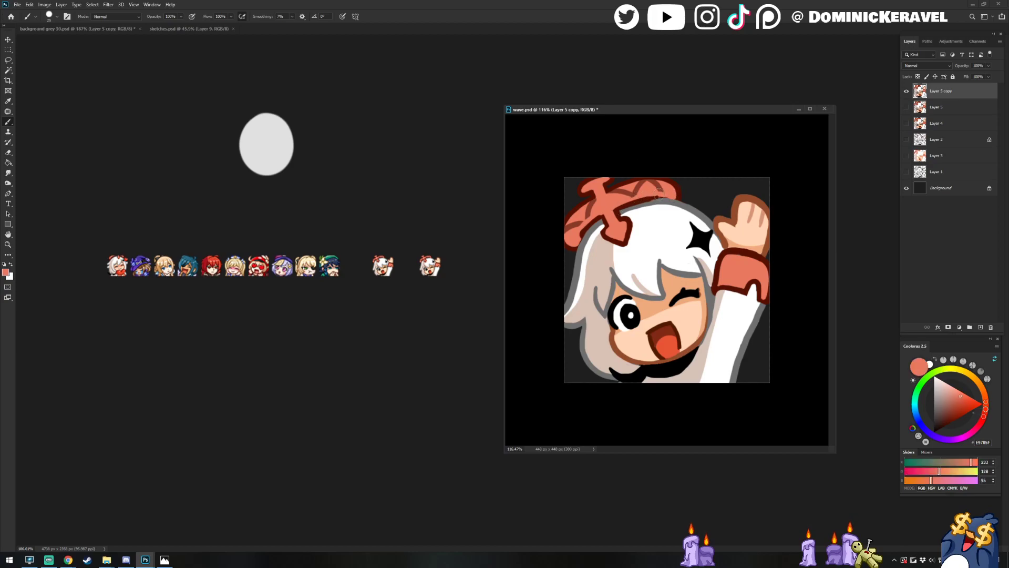
left_click(660, 199, "alt")
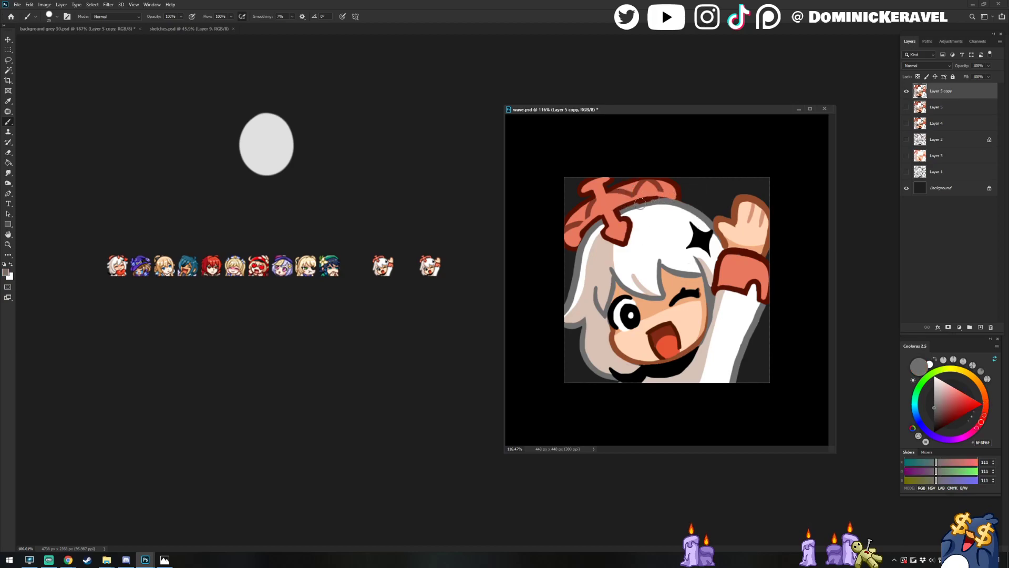
left_click(613, 199, "alt")
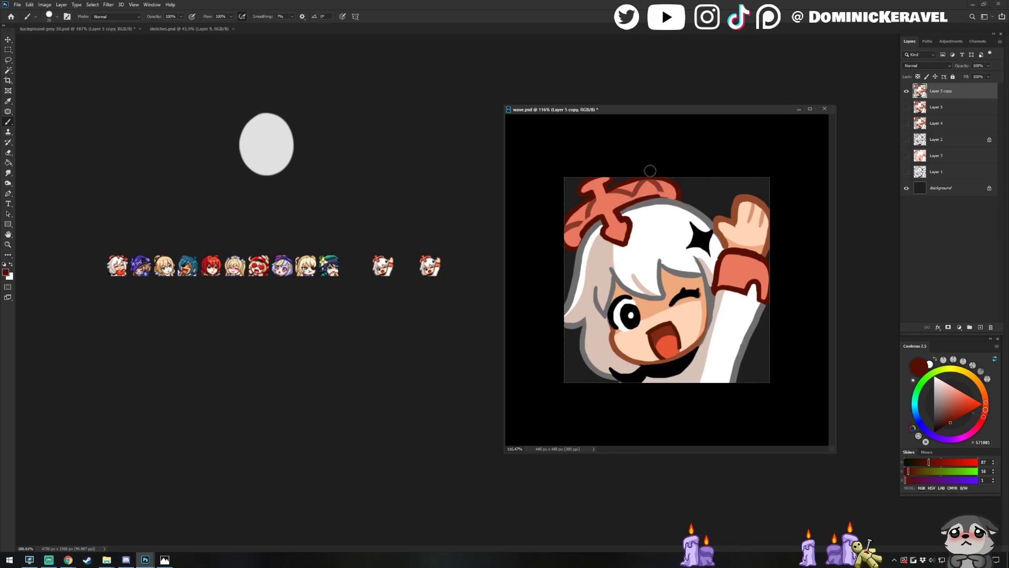
left_click(591, 209, "alt")
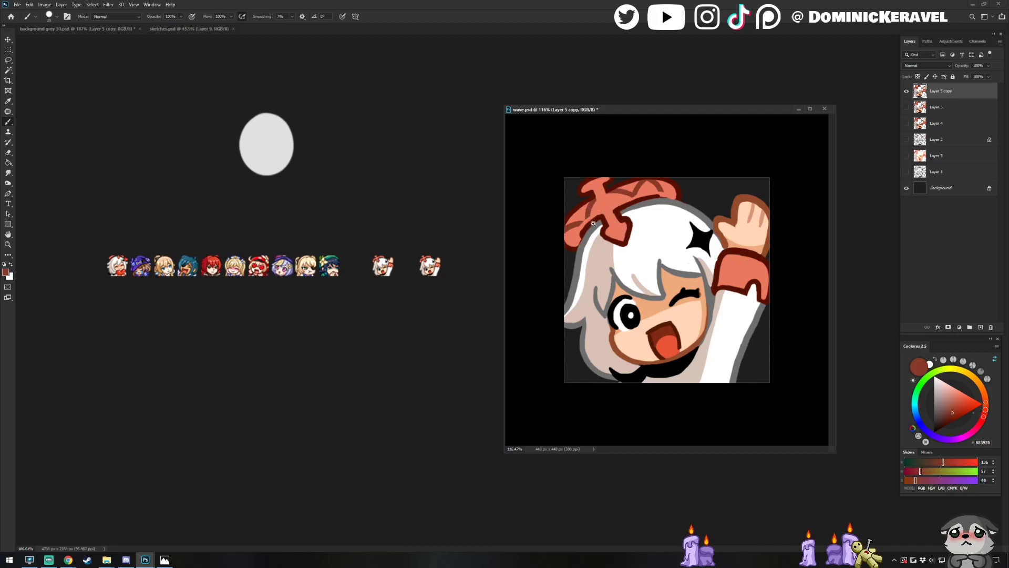
Select the crown's coral areas, repaint its curved shading bands in sampled coral and brownish red, and deselect
scroll(590, 209, "up", 3)
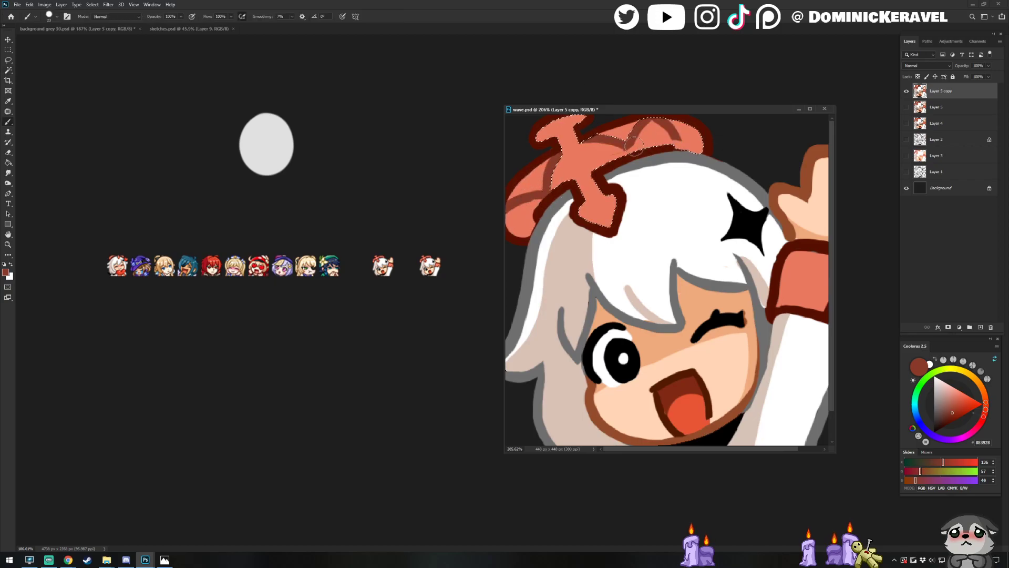
left_click(678, 134, "alt")
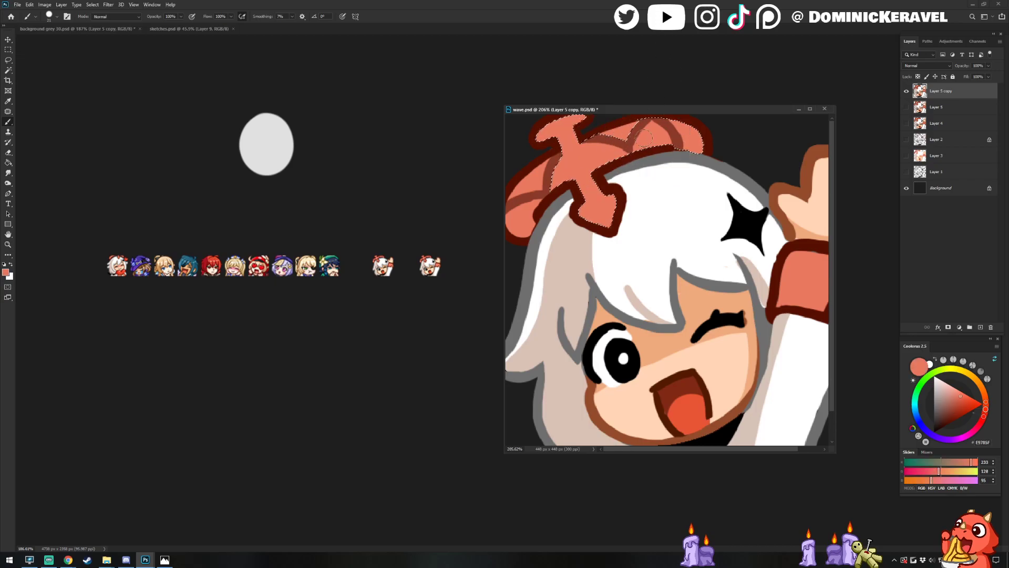
left_click_drag(659, 126, 669, 141)
left_click(679, 150, "alt")
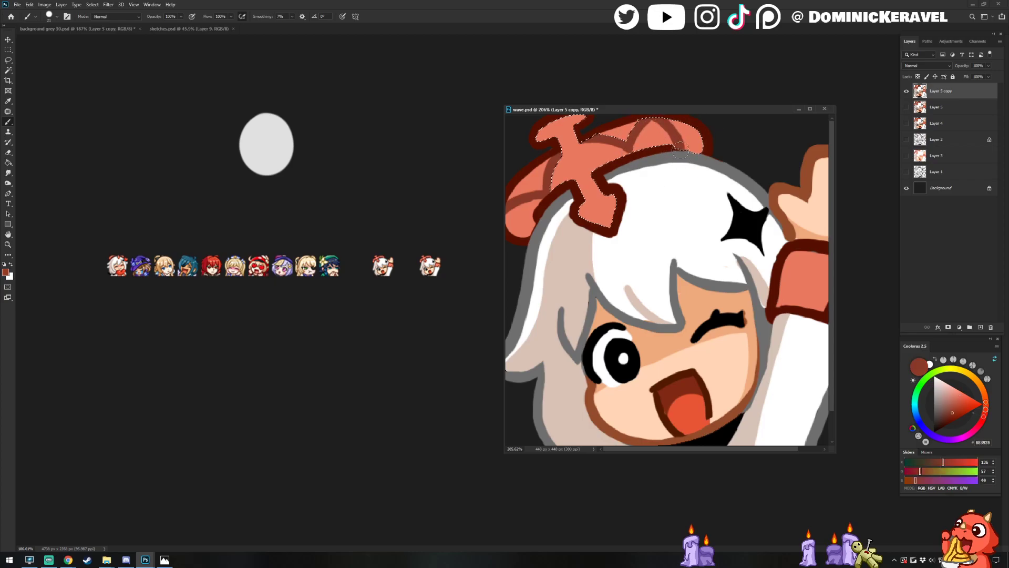
left_click(654, 128, "alt")
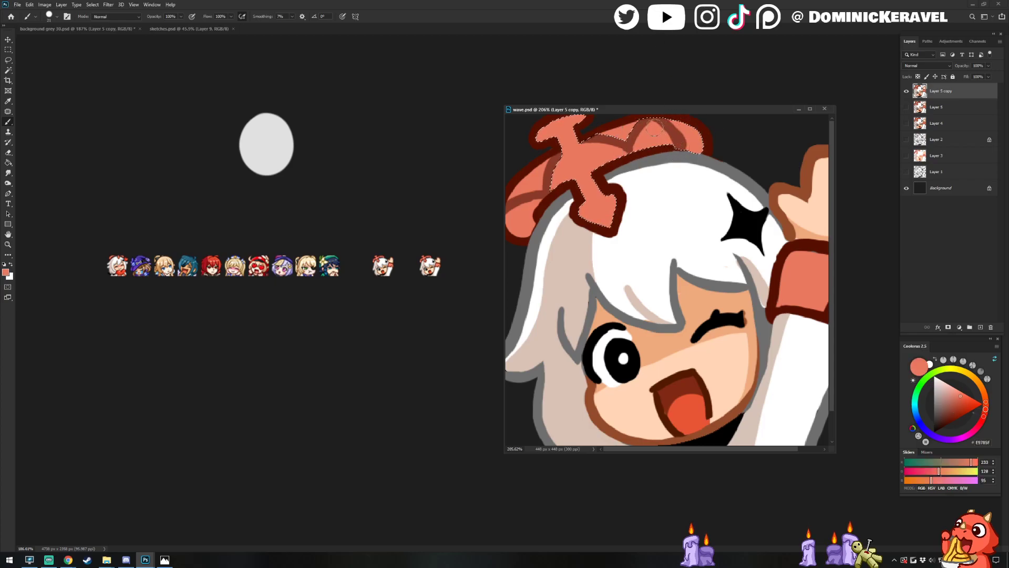
left_click(688, 147, "alt")
left_click(700, 133, "alt")
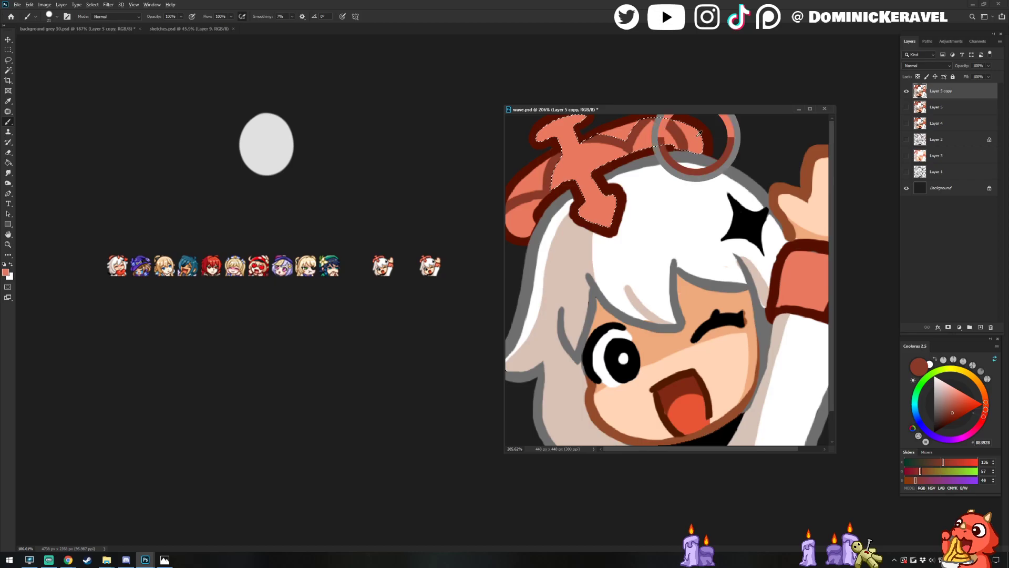
left_click(694, 142, "alt")
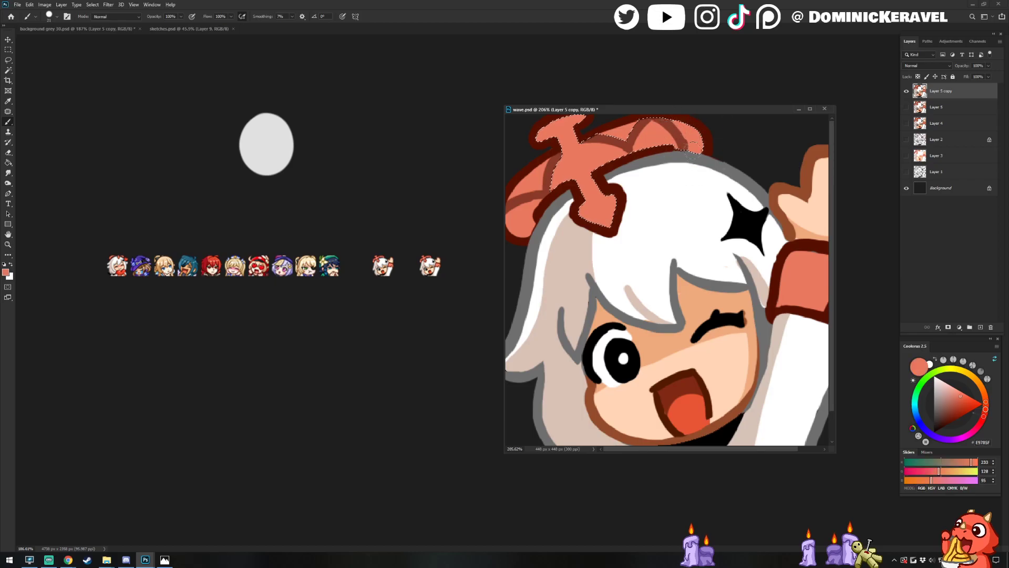
left_click_drag(693, 151, 689, 139)
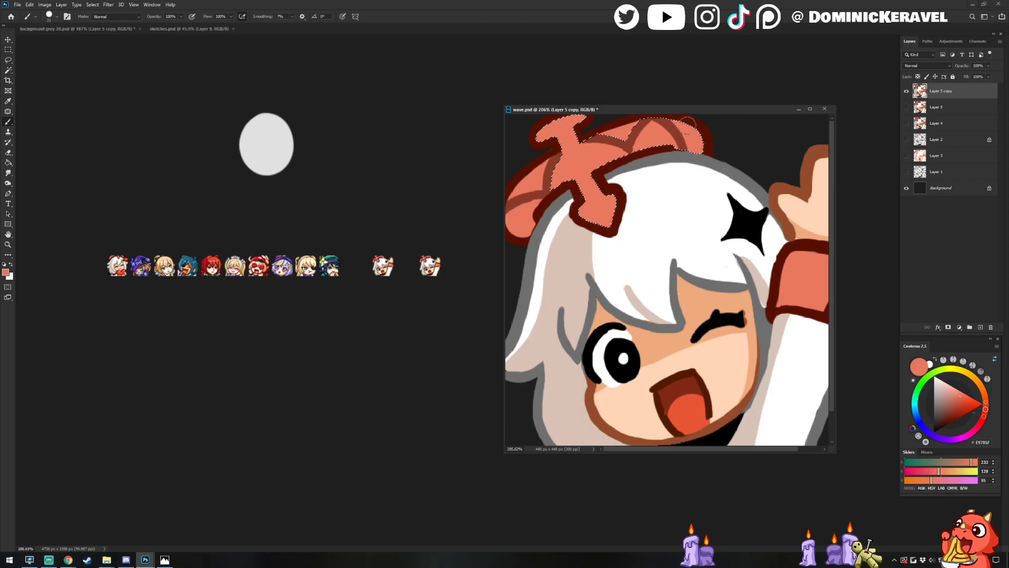
key("ctrl+d")
Sample the dark red and redo the outline stroke along the crown's lower edge above the hair
left_click(675, 149, "alt")
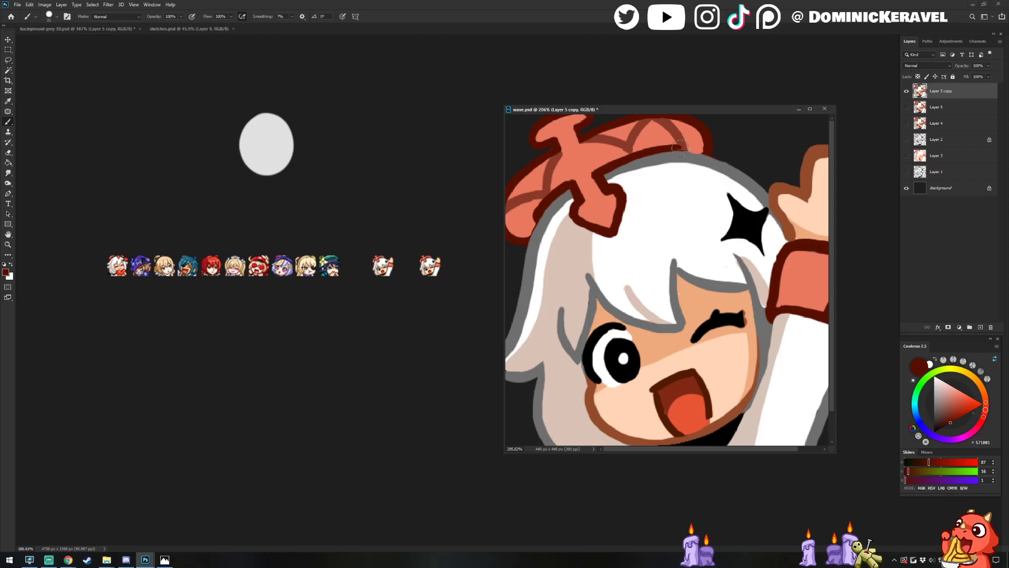
key("ctrl+z")
left_click_drag(681, 148, 659, 156)
Resize the brush and reshape the arrow-shaped tip of the crown ornament with dark red outline and coral fill
right_click(574, 181, "alt")
left_click(573, 185, "alt")
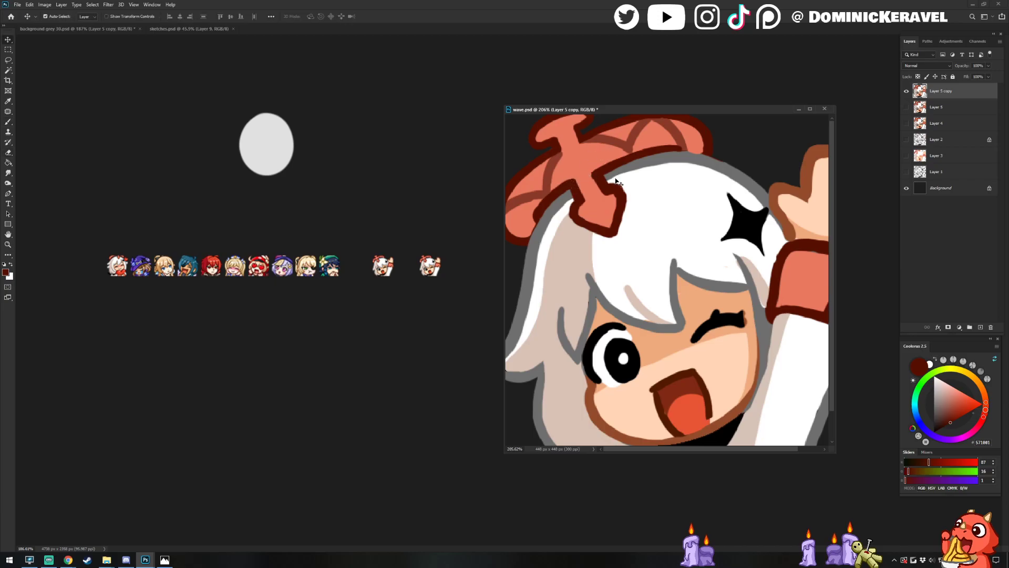
left_click(611, 197, "alt")
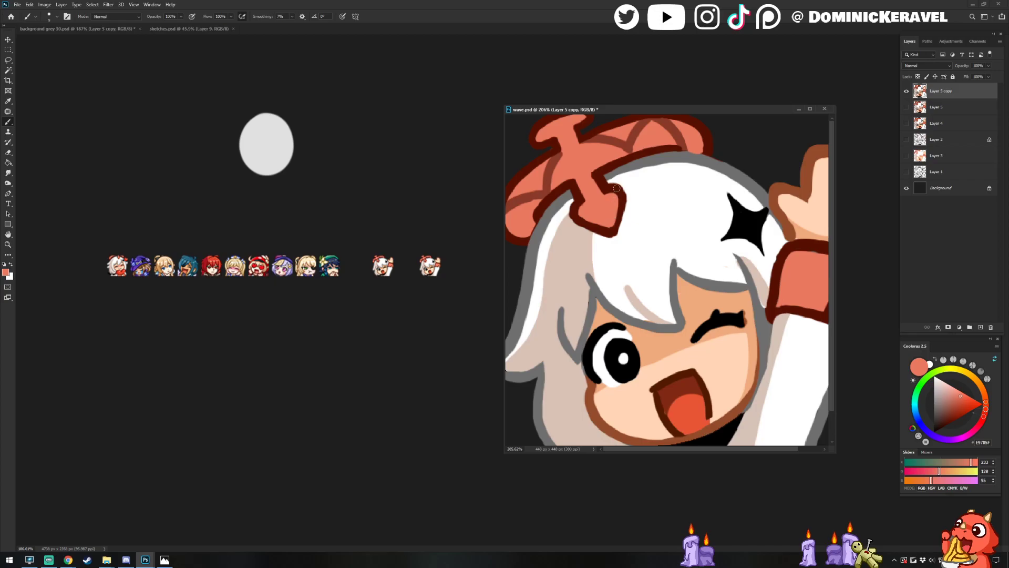
left_click(617, 189, "alt")
mouse_move(623, 199)
left_mouse_down()
mouse_move(615, 233)
mouse_move(587, 225)
left_mouse_up()
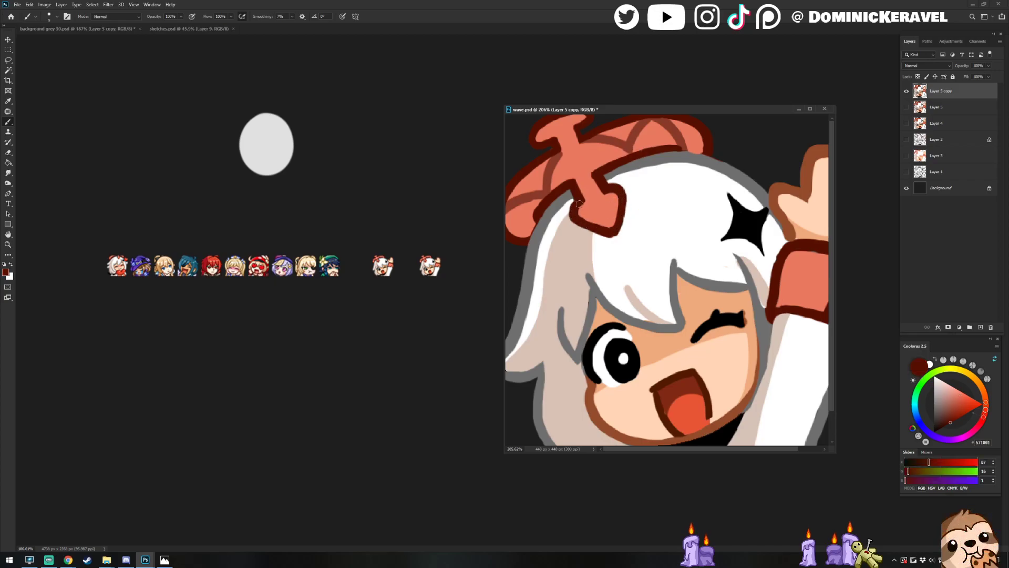
left_click(582, 215, "alt")
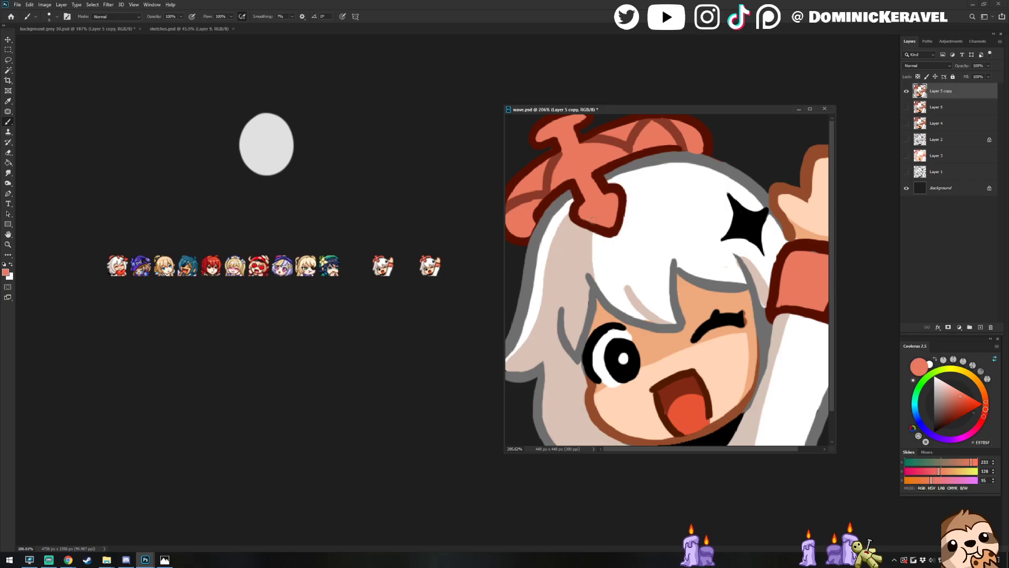
left_click(582, 198, "alt")
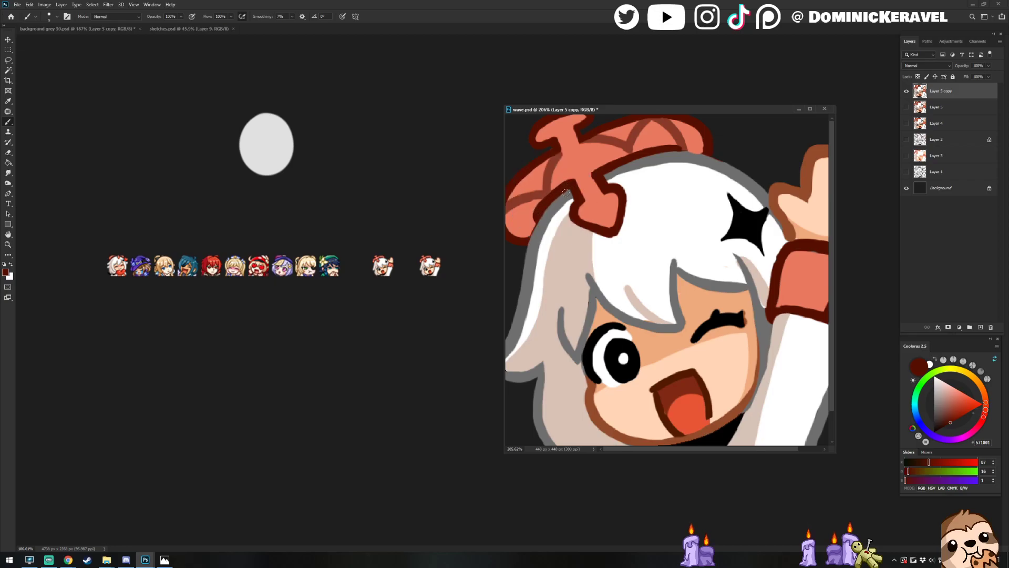
left_click(602, 169, "alt")
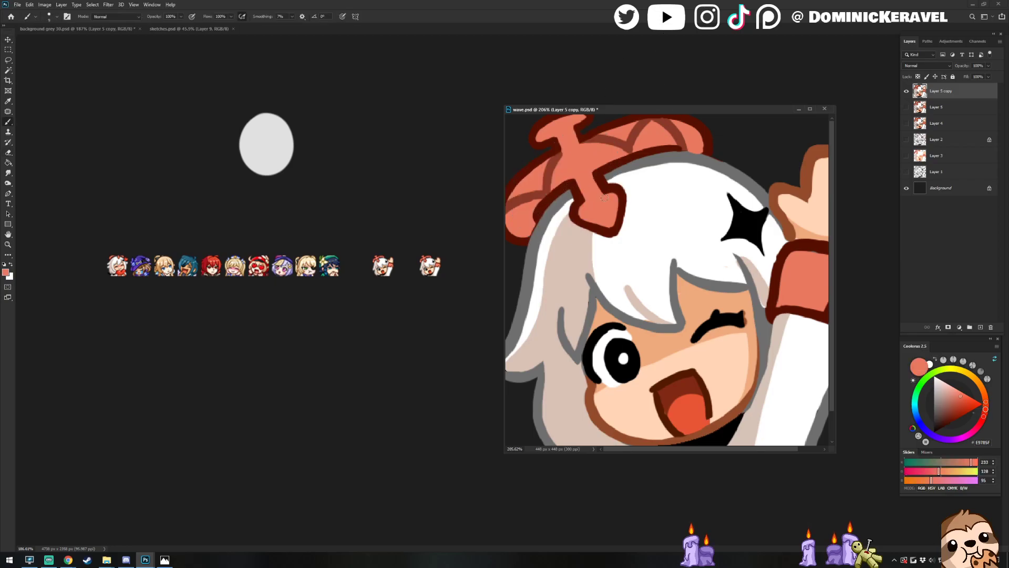
left_click(600, 167, "alt")
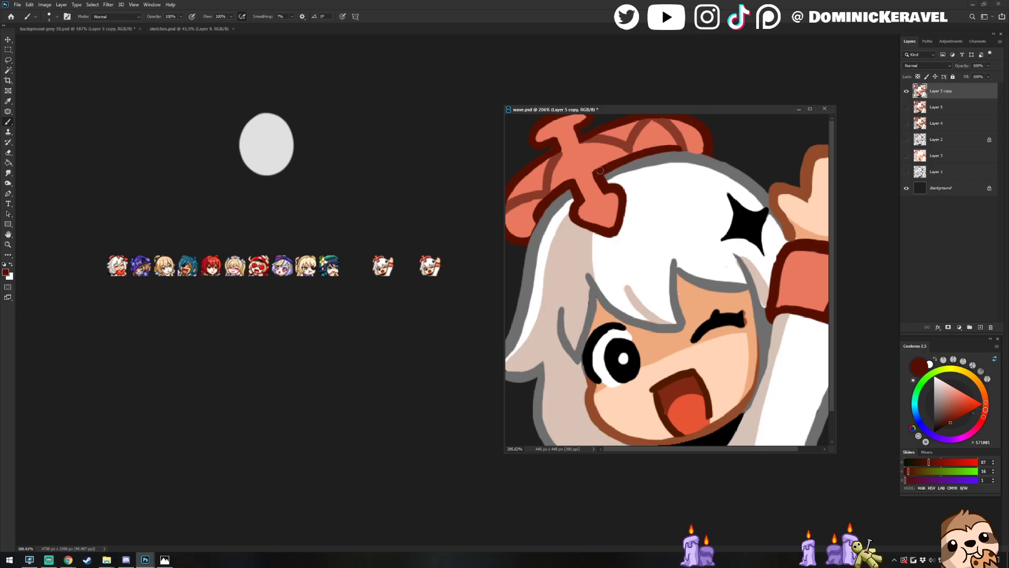
Touch up the crown's shading bands and rounded end with sampled brownish red and coral, and the adjoining hair outline with grey
left_click(648, 144, "alt")
key("v")
key("b")
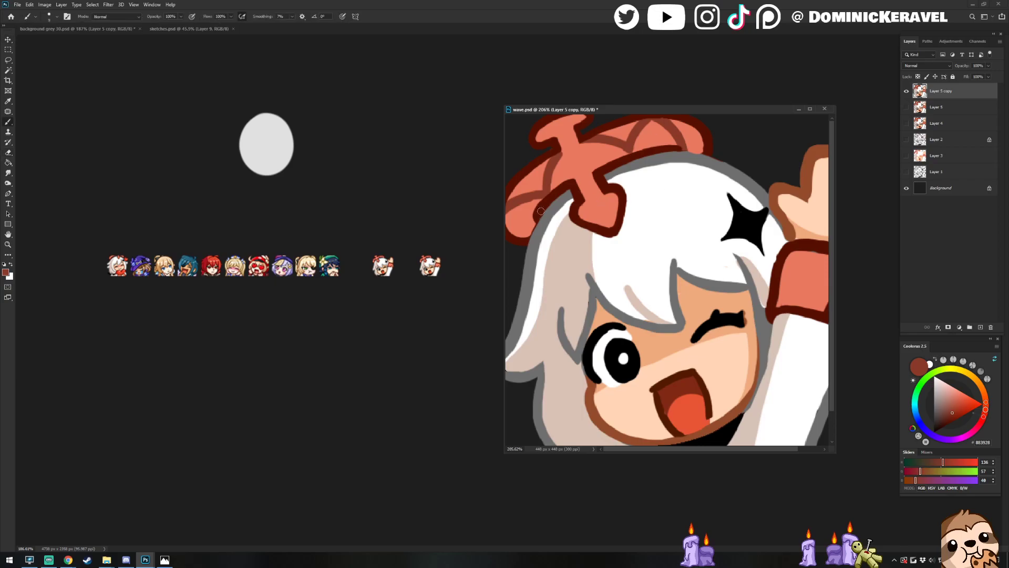
scroll(668, 211, "down", 5)
left_click(677, 137, "alt")
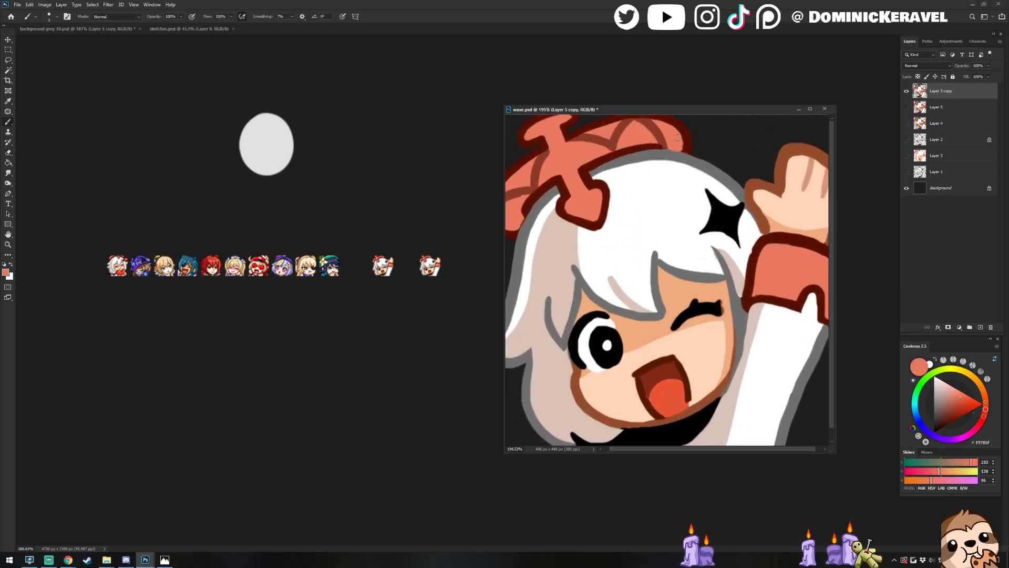
left_click(681, 153, "alt")
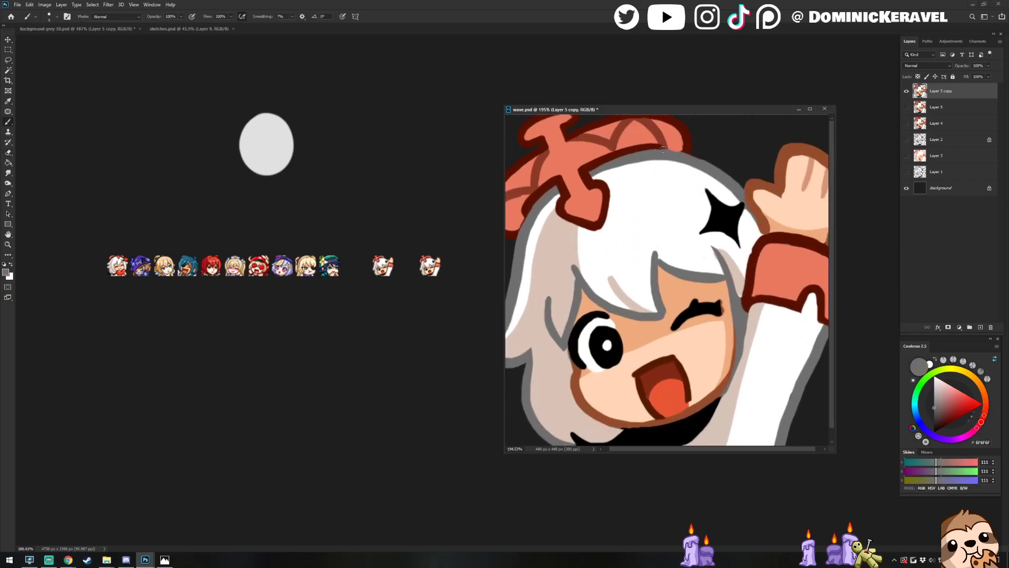
key("e")
key("b")
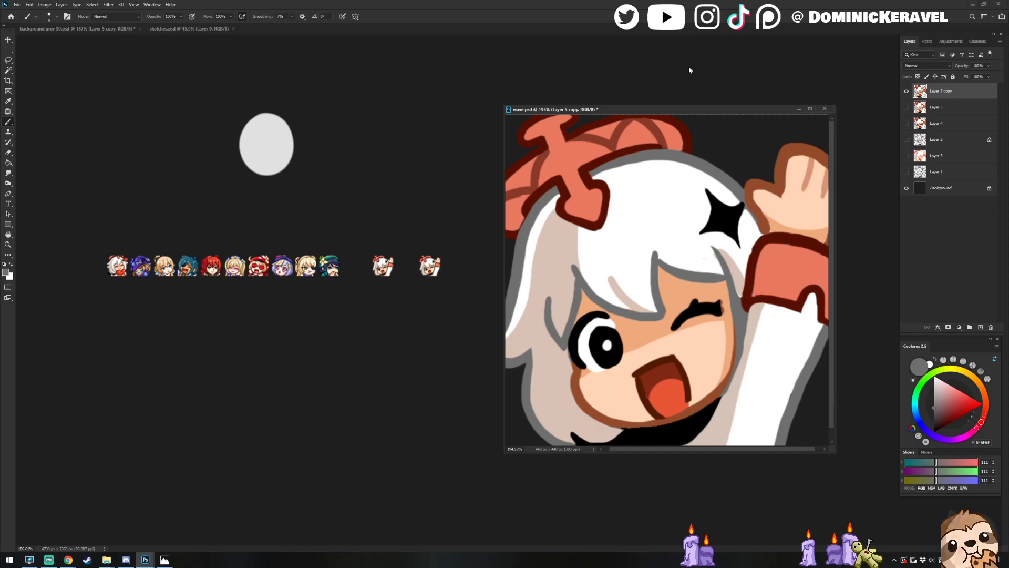
Refine the sleeve cuff in dark red and coral, touch up the hand's brown outline above it, and save wave.psd
left_click(686, 141, "alt")
left_click_drag(791, 223, 780, 210)
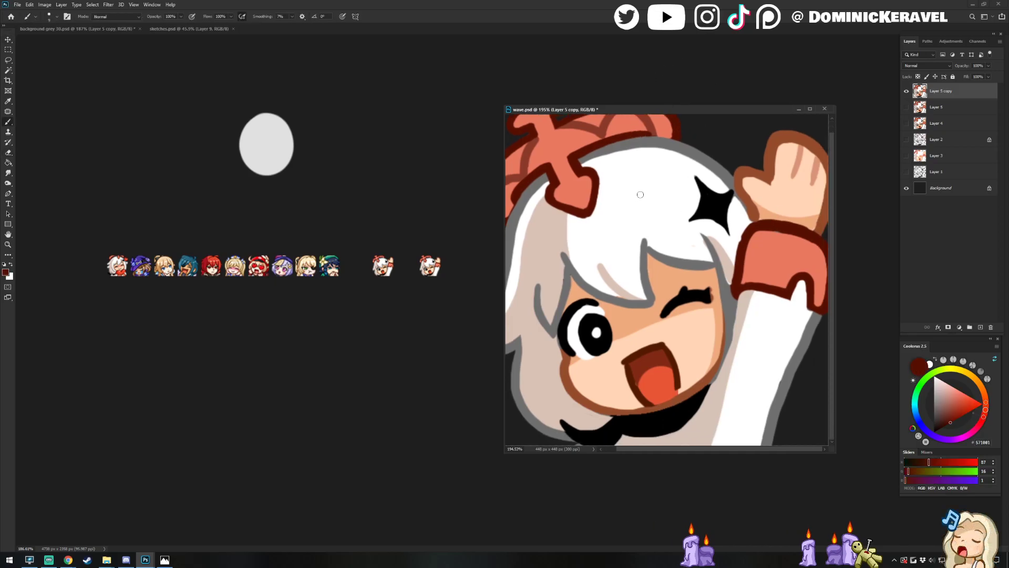
left_click(775, 246, "alt")
key("v")
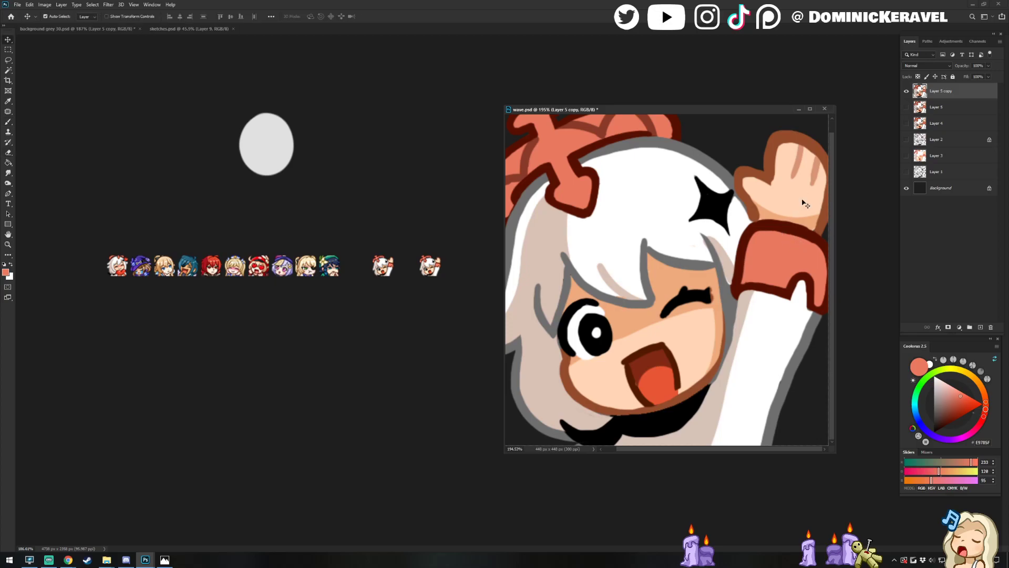
key("b")
left_click(776, 158, "alt")
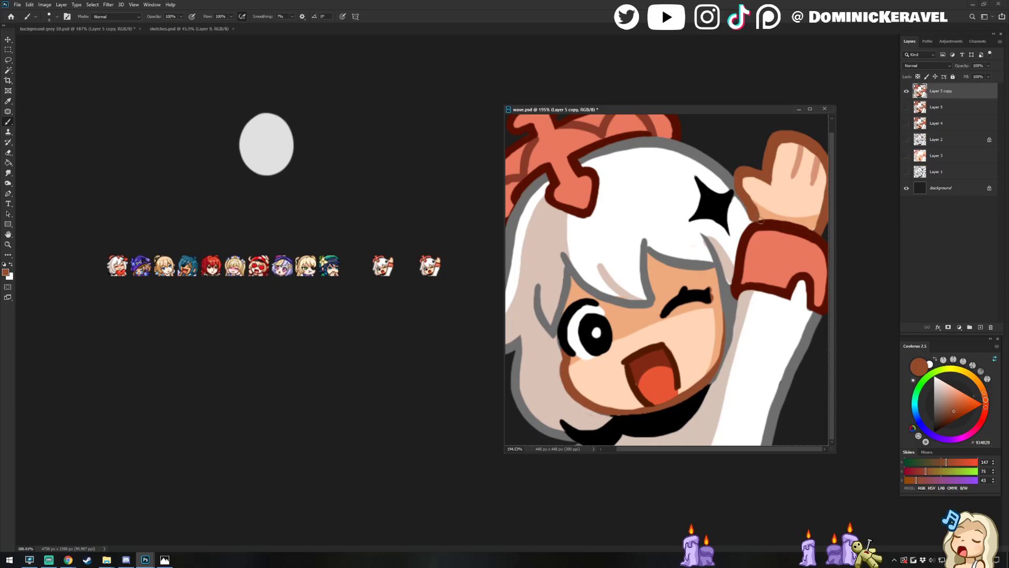
scroll(761, 221, "down", 3)
key("ctrl+s")
key("v")
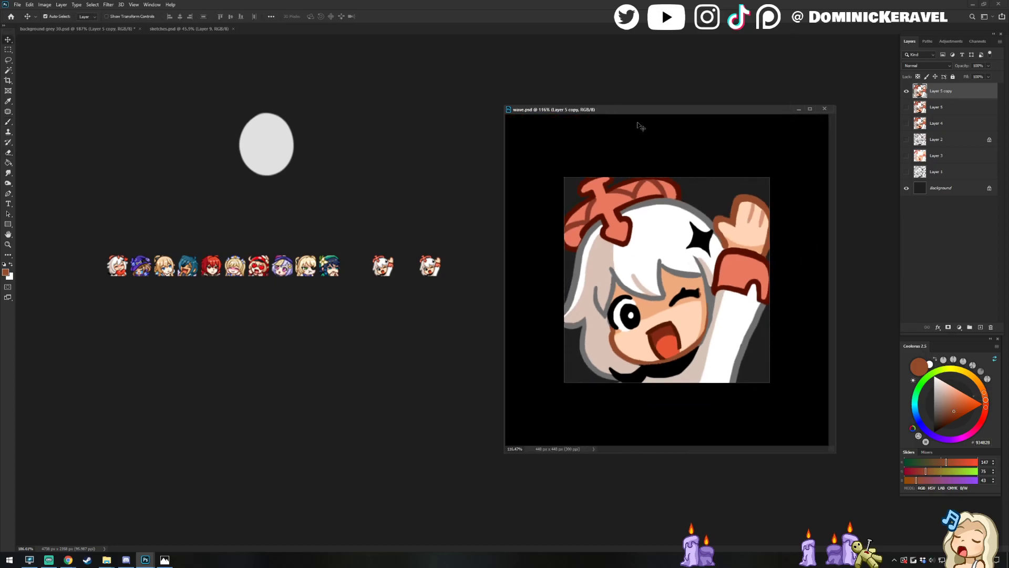
Refine the edges of the crown ornament's arrow tip again with sampled coral and dark red
scroll(622, 213, "up", 3)
key("b")
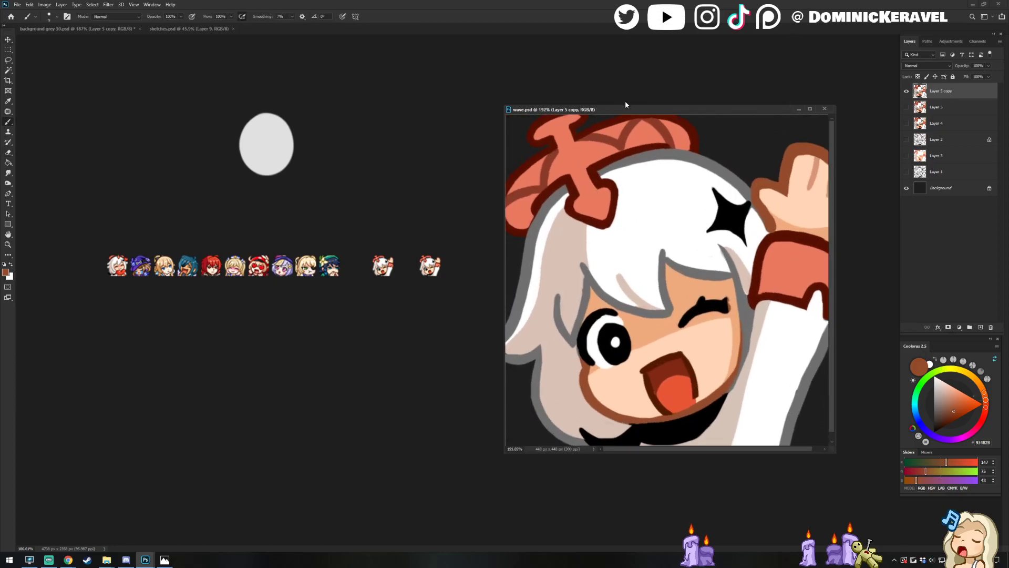
left_click(602, 191, "alt")
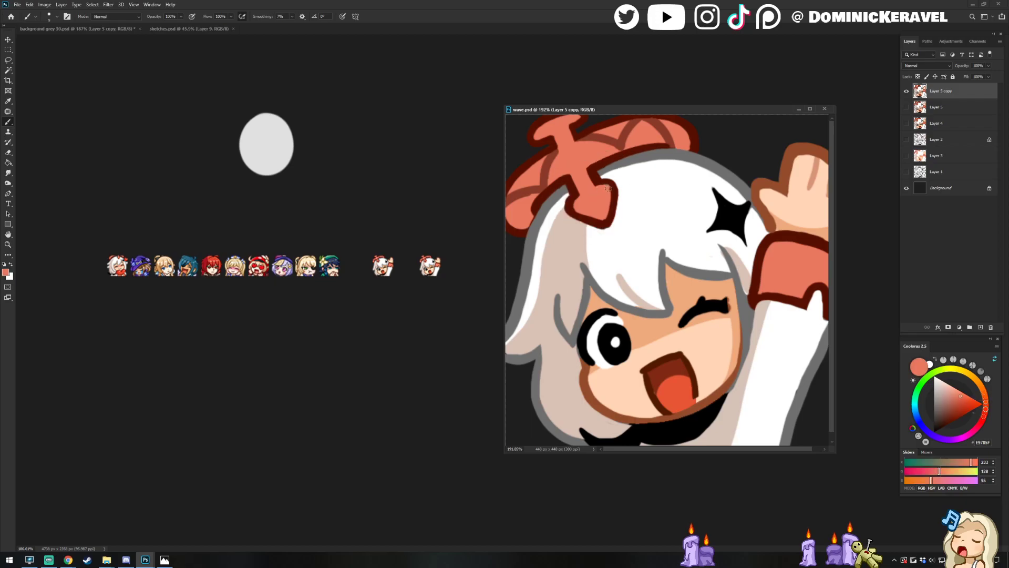
left_click(575, 210, "alt")
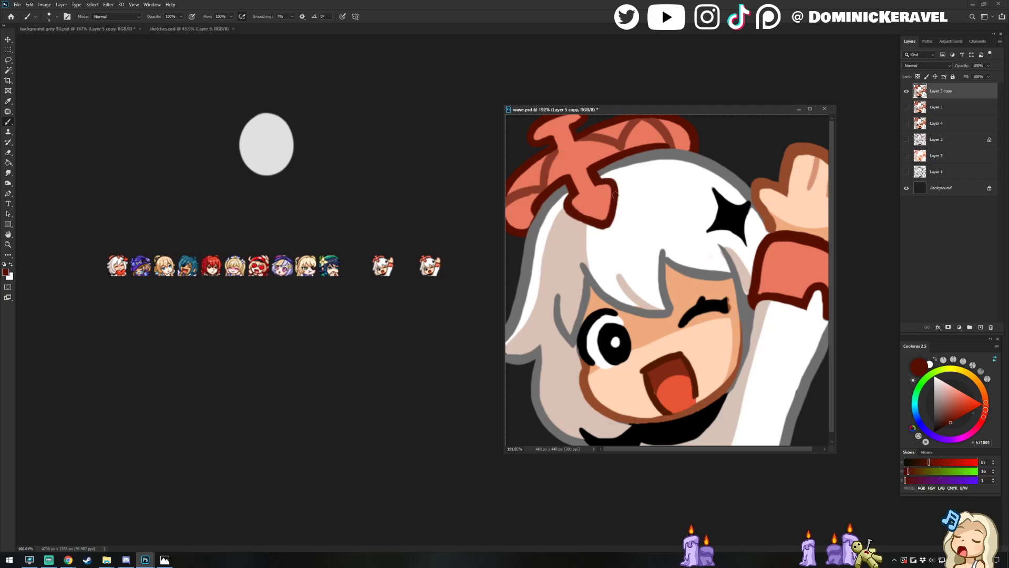
Touch up the lower edge of the crown's arrow tip with sampled coral and dark red, and save wave.psd
key("v")
key("b")
left_click(540, 216, "alt")
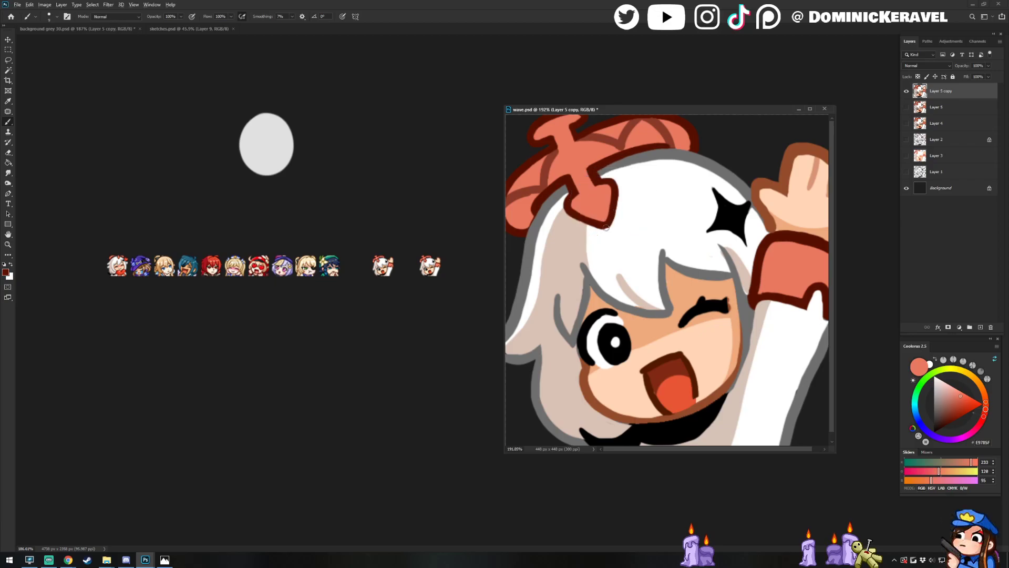
left_click(612, 219, "alt")
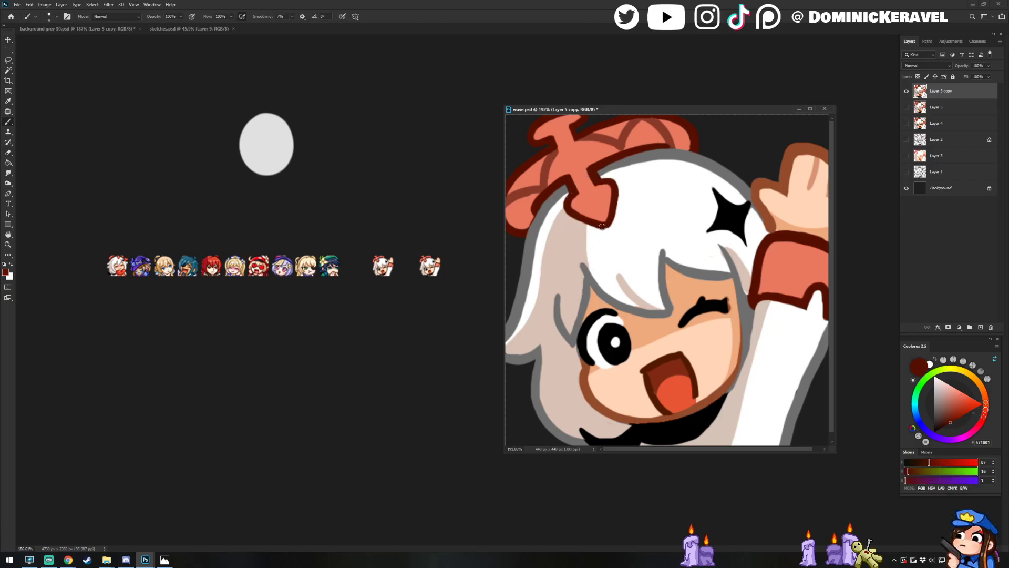
key("v")
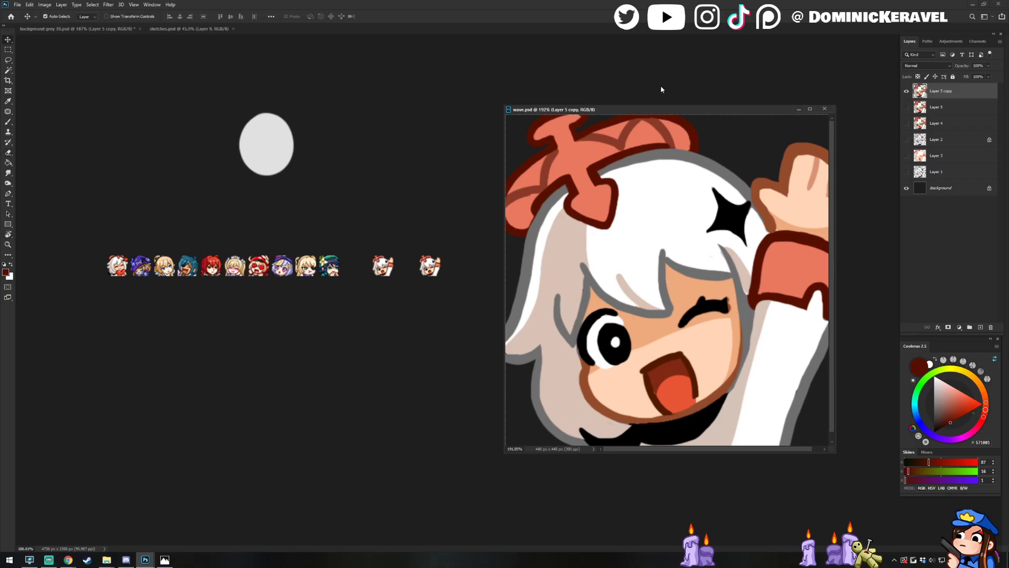
Refine the thumb of the raised hand with the sampled light skin tone and brown outline colour
left_click_drag(734, 170, 686, 169)
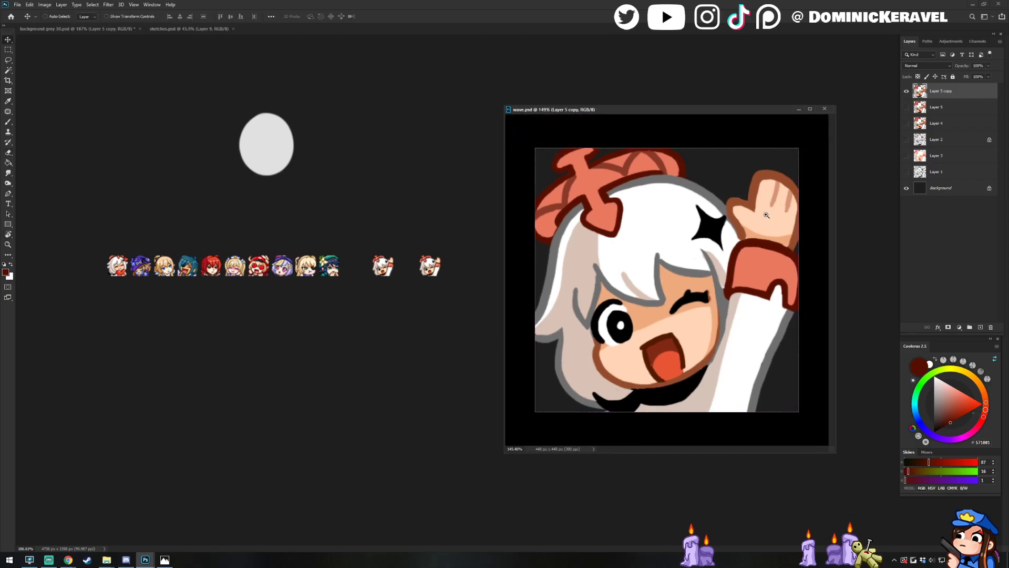
left_click_drag(743, 221, 791, 220)
left_click(721, 223, "alt")
left_click_drag(717, 216, 731, 208)
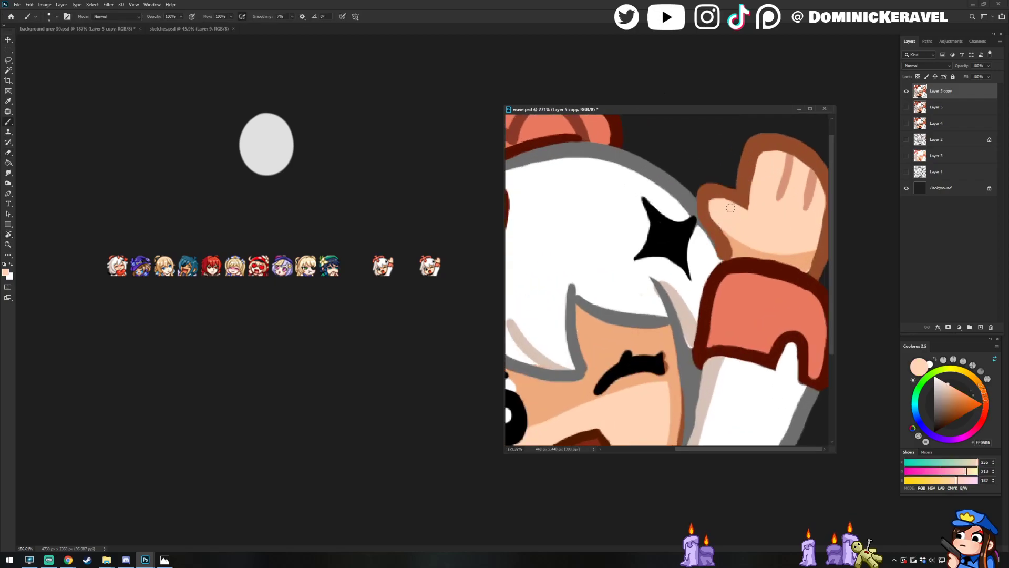
left_click(716, 188, "alt")
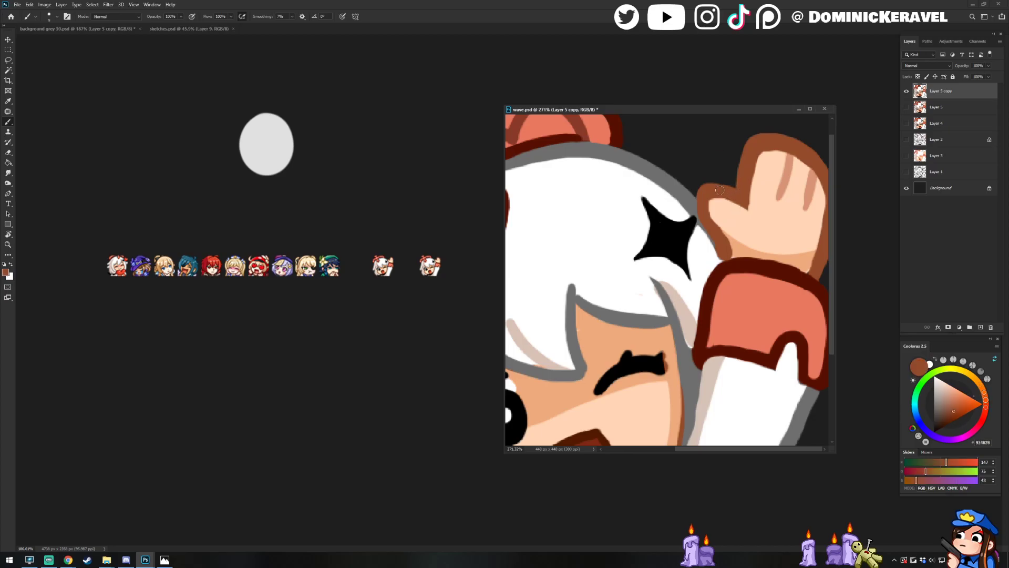
key("v")
key("b")
Clean up the wrist where it meets the cuff, using sampled orange skin shading, outline brown and dark red
left_click(741, 260, "alt")
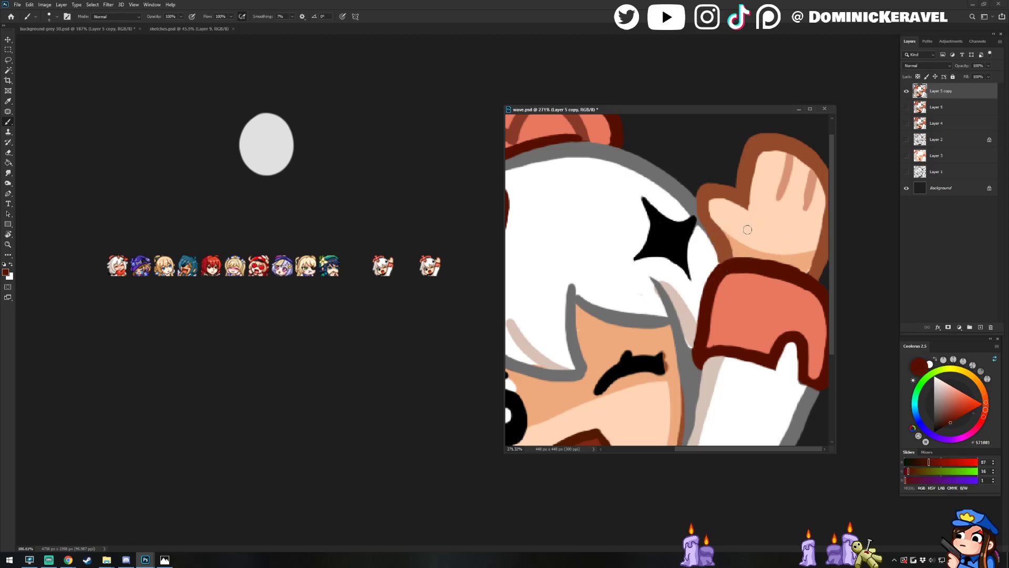
scroll(778, 273, "down", 2)
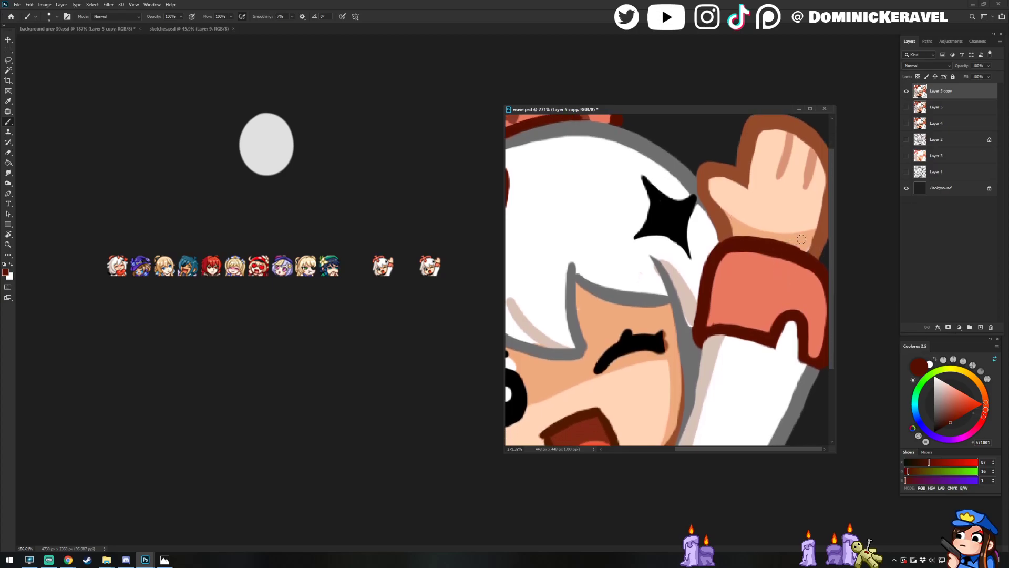
left_click(786, 240, "alt")
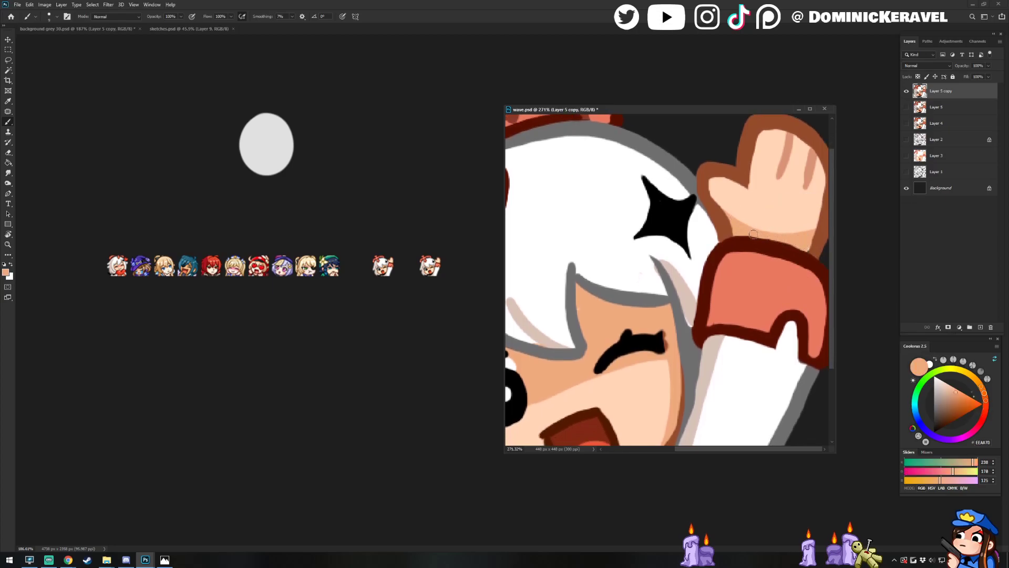
left_click_drag(768, 243, 795, 243)
left_click(802, 243, "alt")
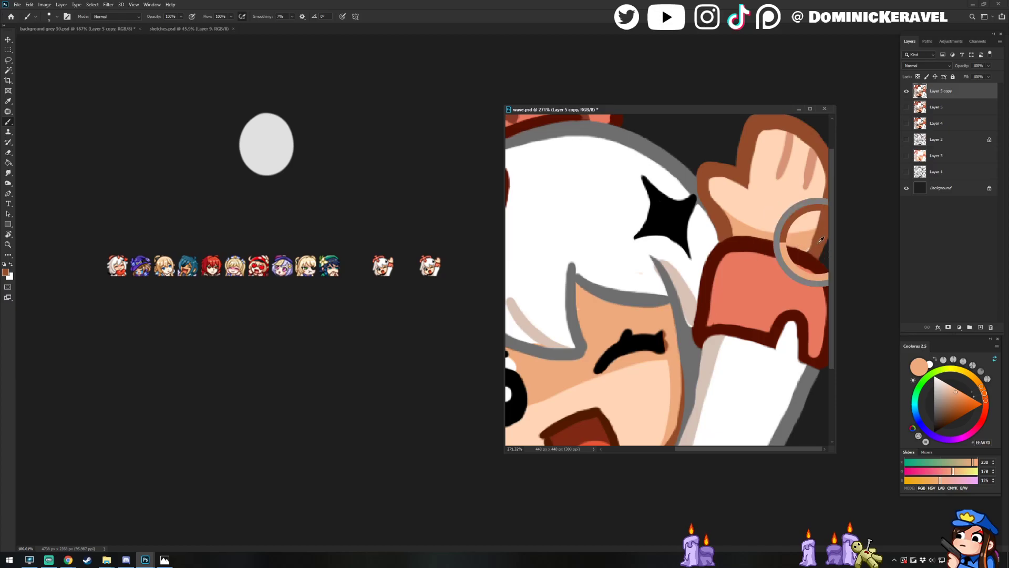
left_click(823, 231, "alt")
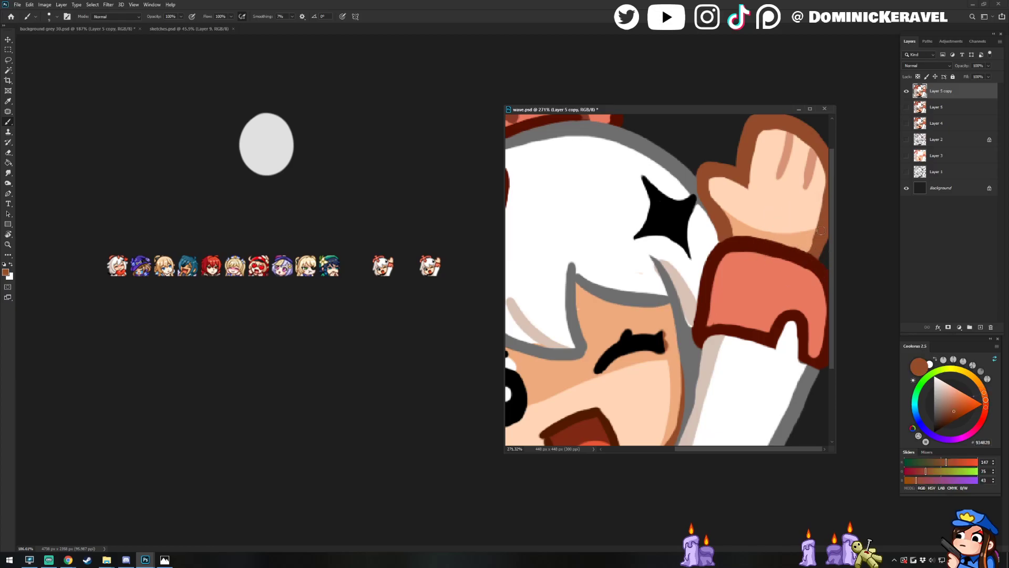
left_click(812, 250, "alt")
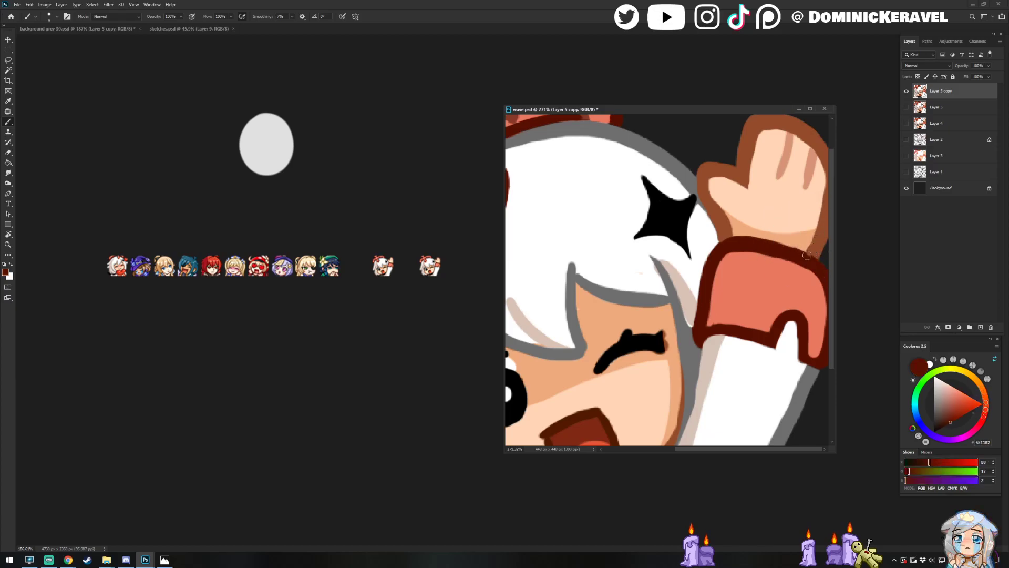
left_click(818, 235, "alt")
left_click(813, 256, "alt")
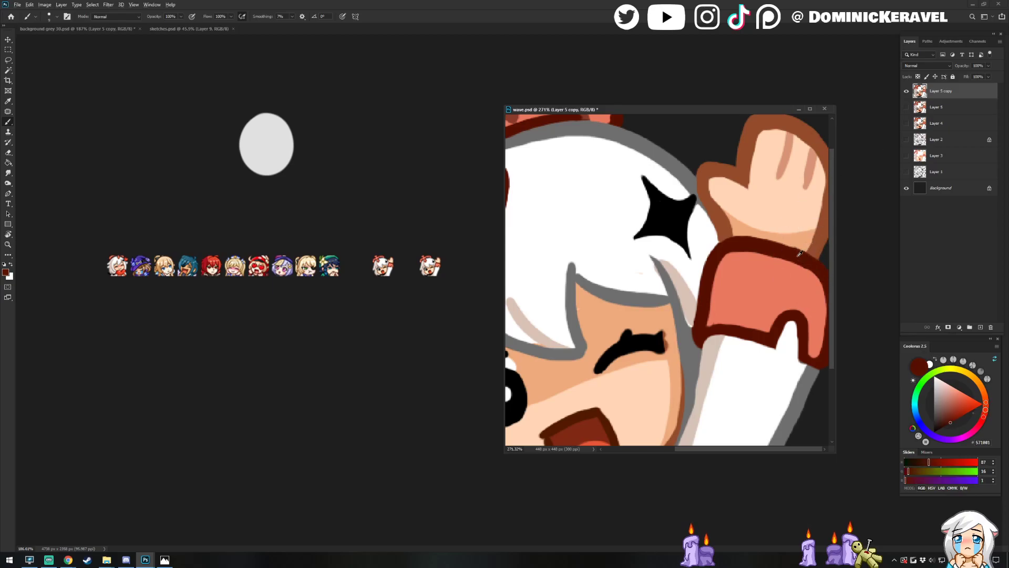
left_click_drag(776, 246, 813, 266)
Tidy the raised hand's outline around thumb and fingers with sampled background grey, brown and light skin tone
left_click(814, 234, "alt")
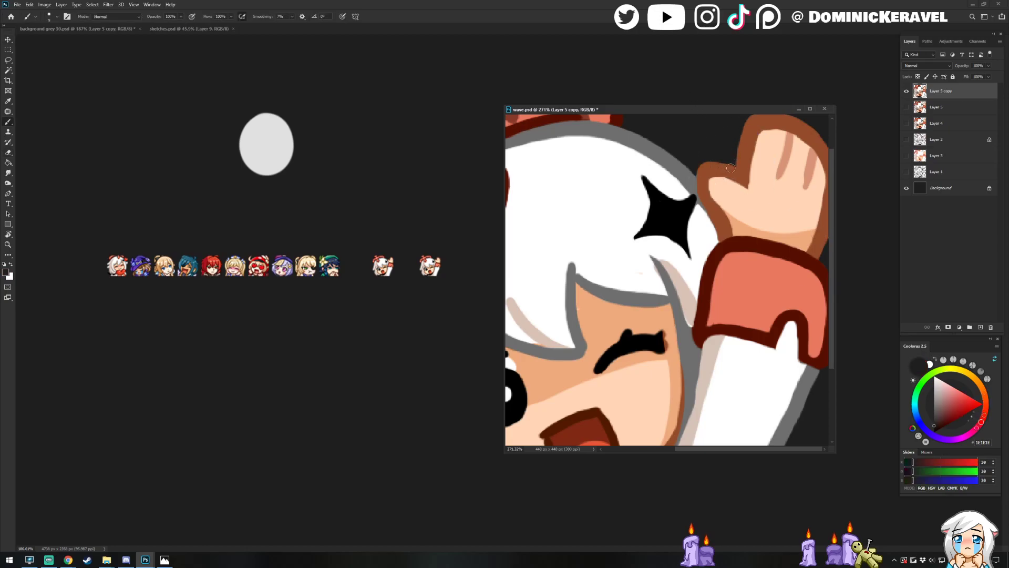
left_click(765, 146, "alt")
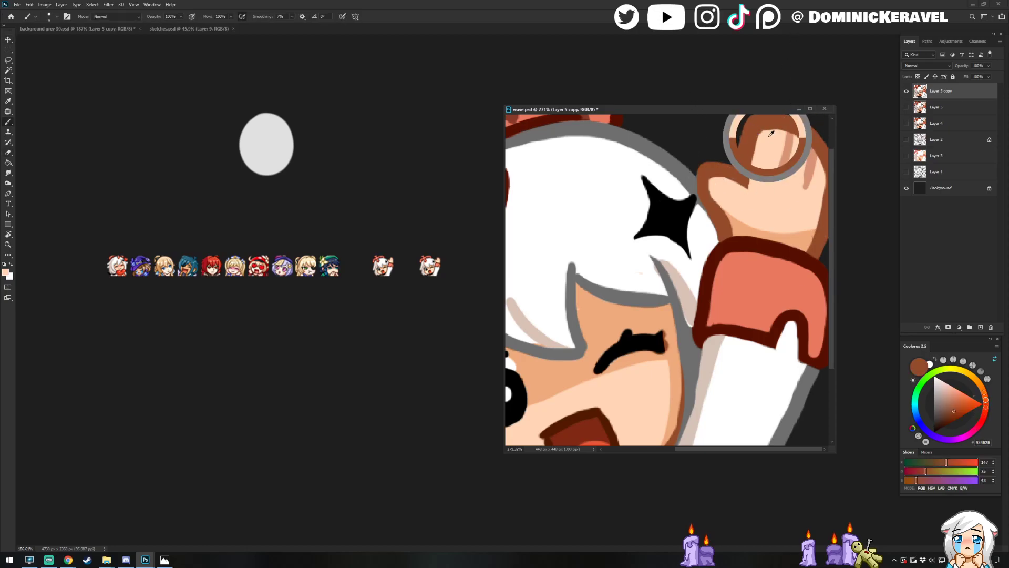
scroll(785, 137, "up", 2)
key("v")
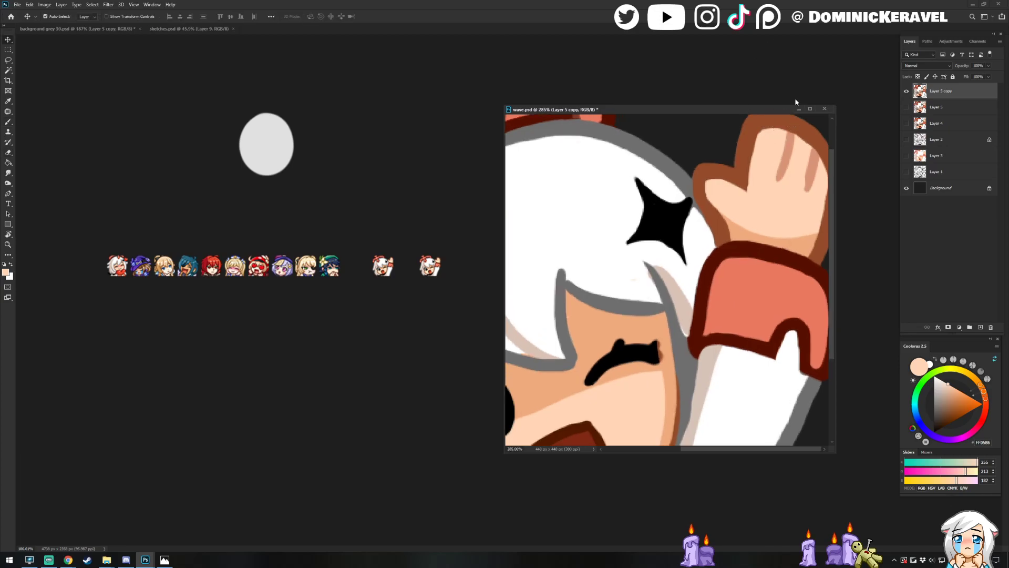
key("b")
left_click(707, 184, "alt")
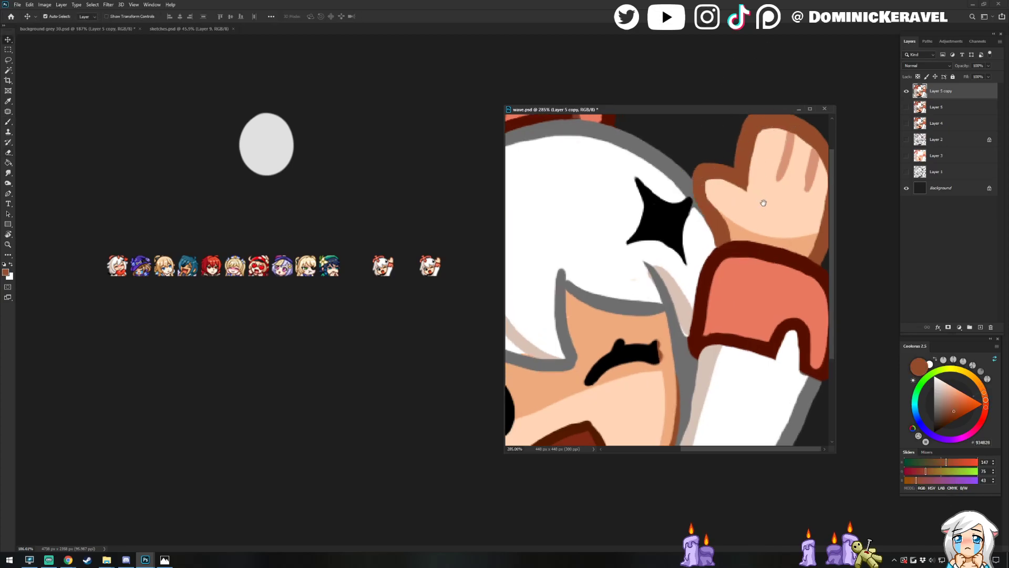
Refine the corner where hand, hair and cuff meet with sampled white, outline brown and dark red
scroll(712, 192, "down", 2)
left_click(700, 202, "alt")
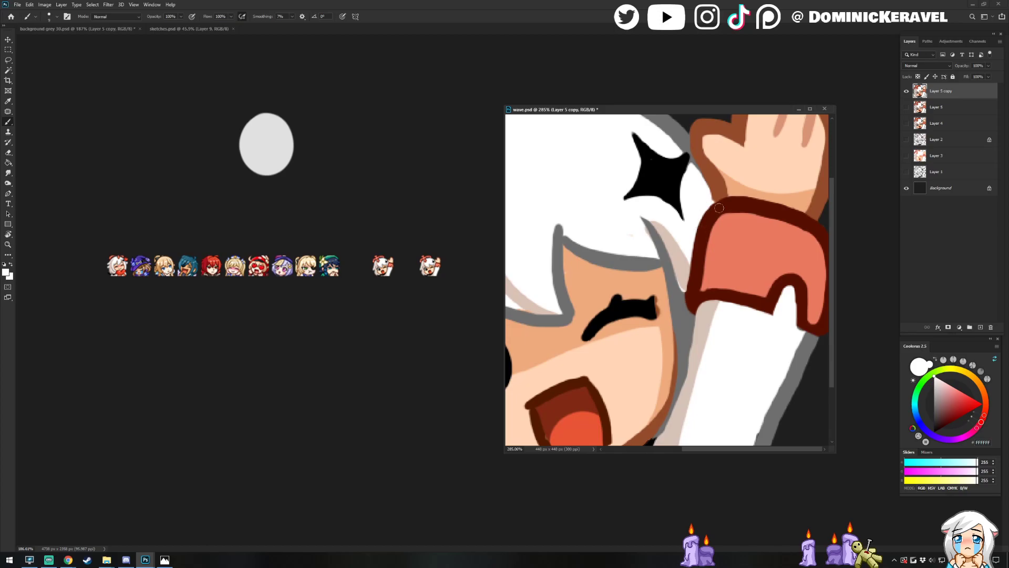
left_click(723, 191, "alt")
left_click(709, 191, "alt")
left_click(716, 190, "alt")
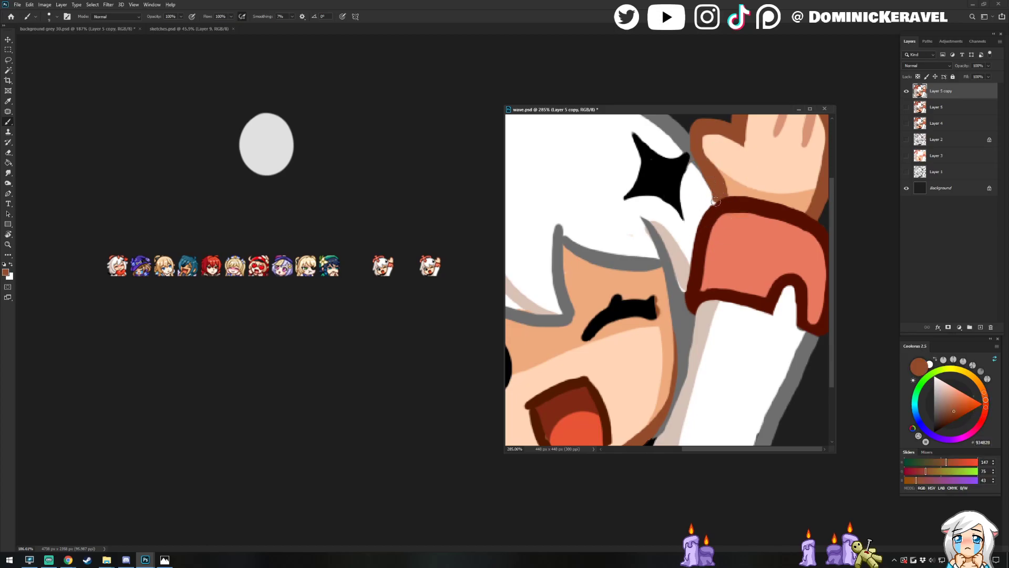
left_click(720, 203, "alt")
left_click(716, 194, "alt")
left_click(719, 203, "alt")
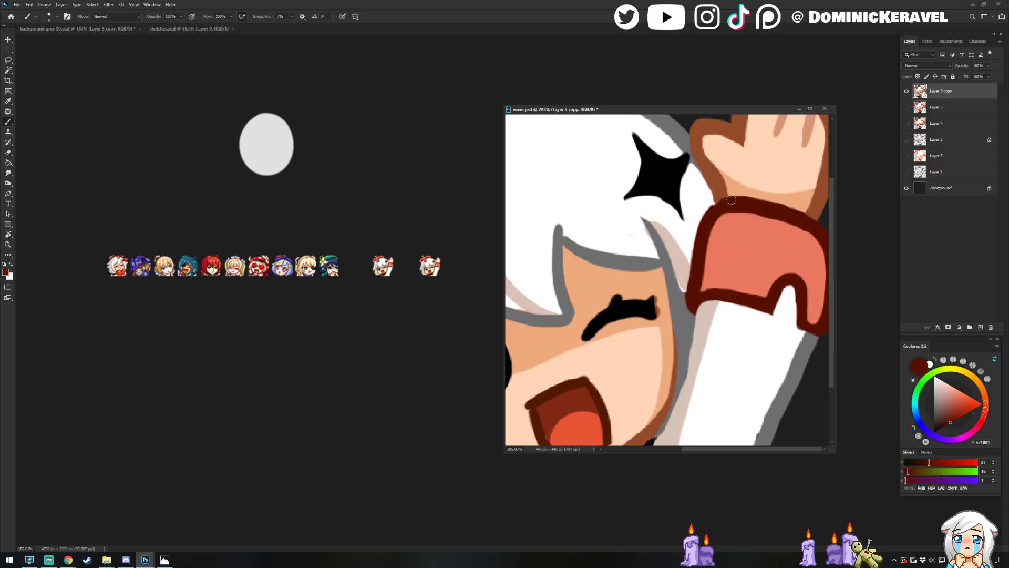
Clean the white hair below the black star, and retouch the left hair lock with sampled beige and outline grey
left_click(627, 213, "alt")
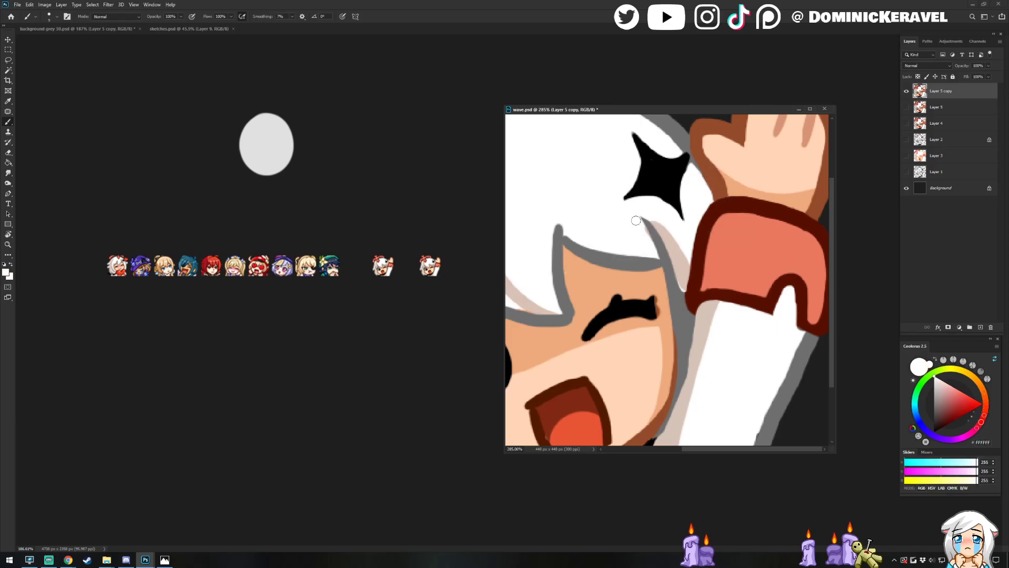
left_click_drag(587, 219, 768, 136)
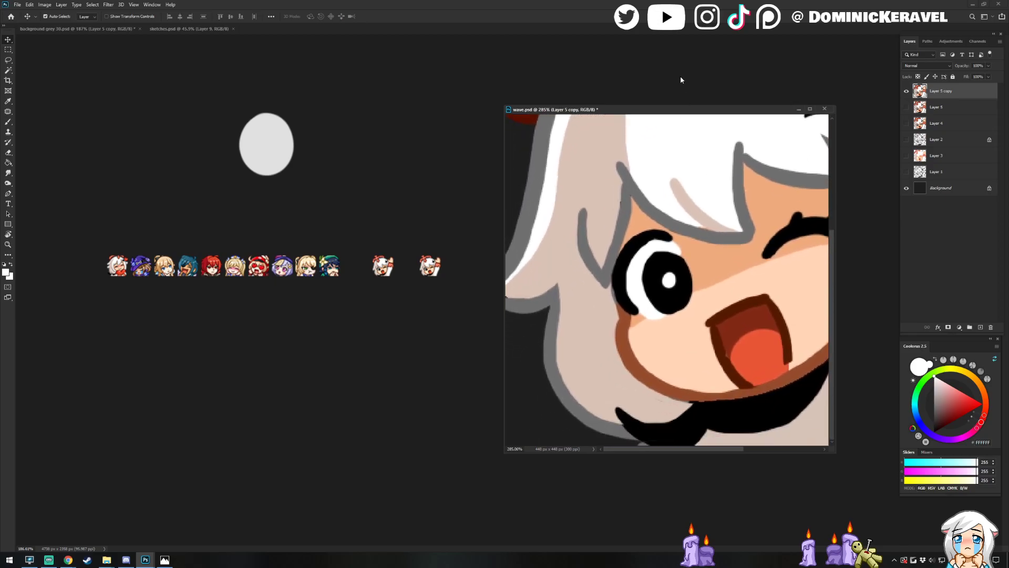
left_click(614, 223, "alt")
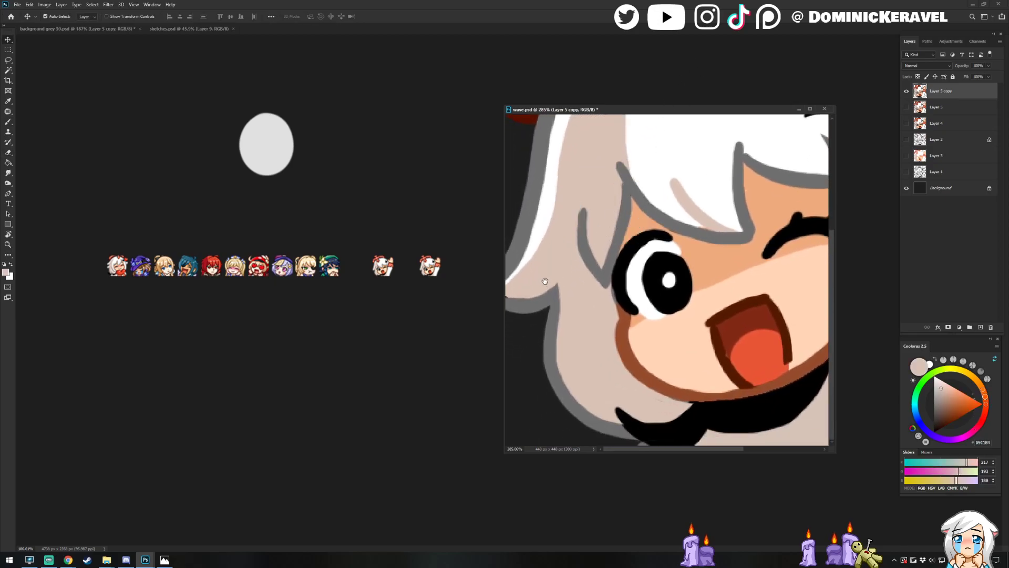
left_click(508, 304, "alt")
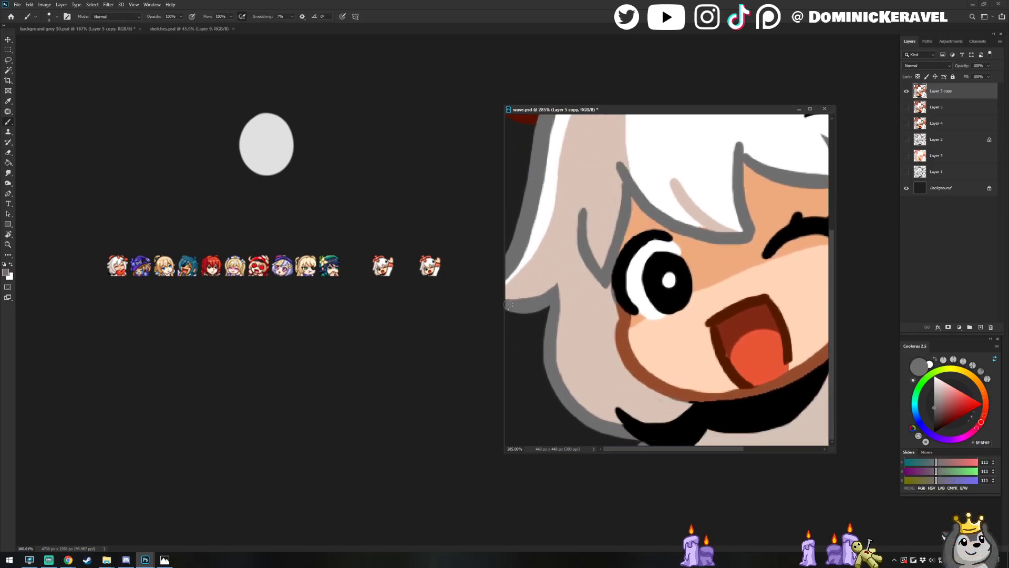
left_click(541, 289, "alt")
Narrow the wave.psd window, and touch up the jawline beside the sleeve with sampled brown and beige
left_click_drag(504, 289, 547, 288)
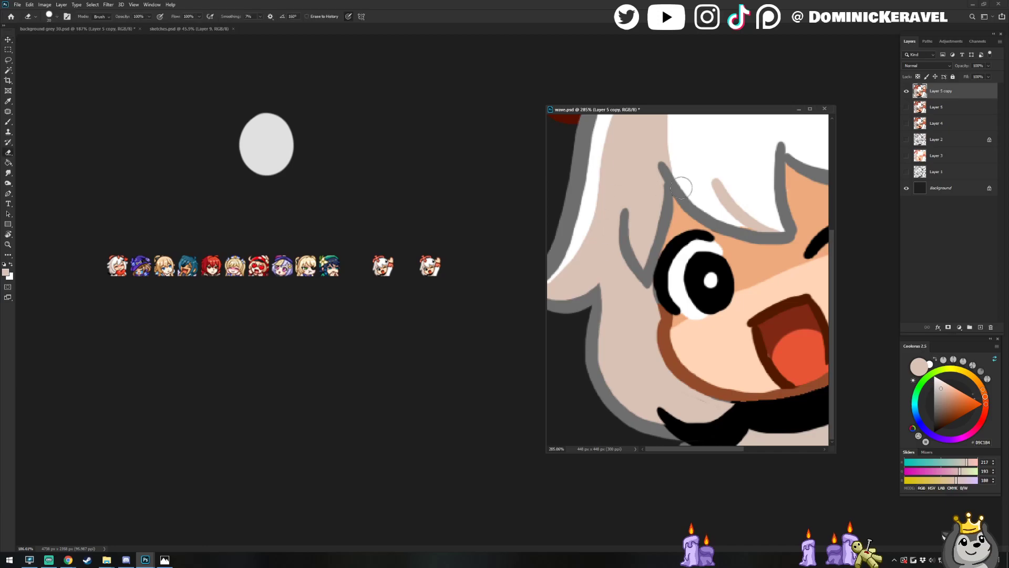
left_click_drag(713, 406, 561, 357)
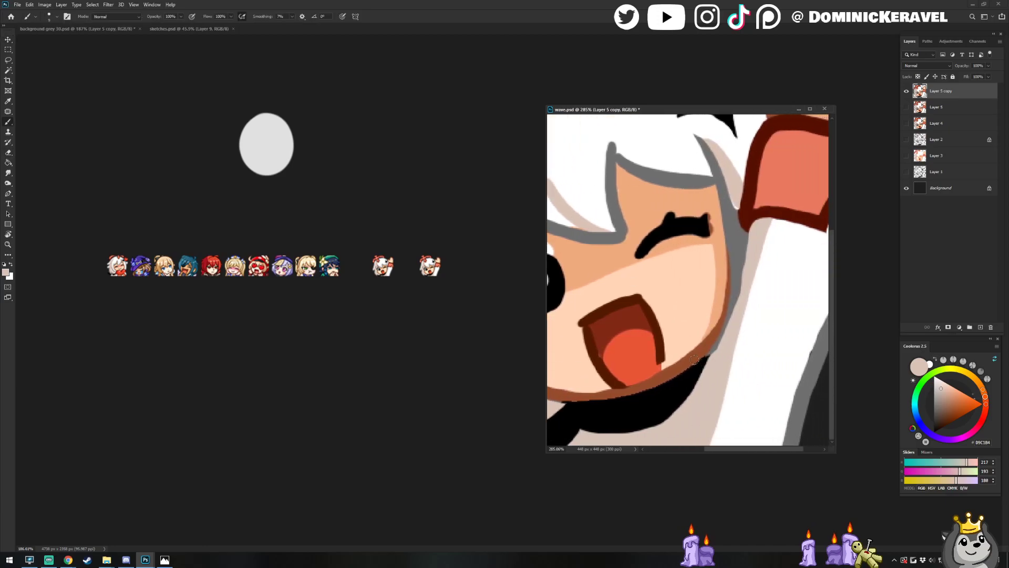
left_click(700, 350, "alt")
left_click(732, 328, "alt")
Smooth the raised sleeve's edge with white and outline grey, and touch up the cuff's lower border in dark red
scroll(778, 310, "right", 2)
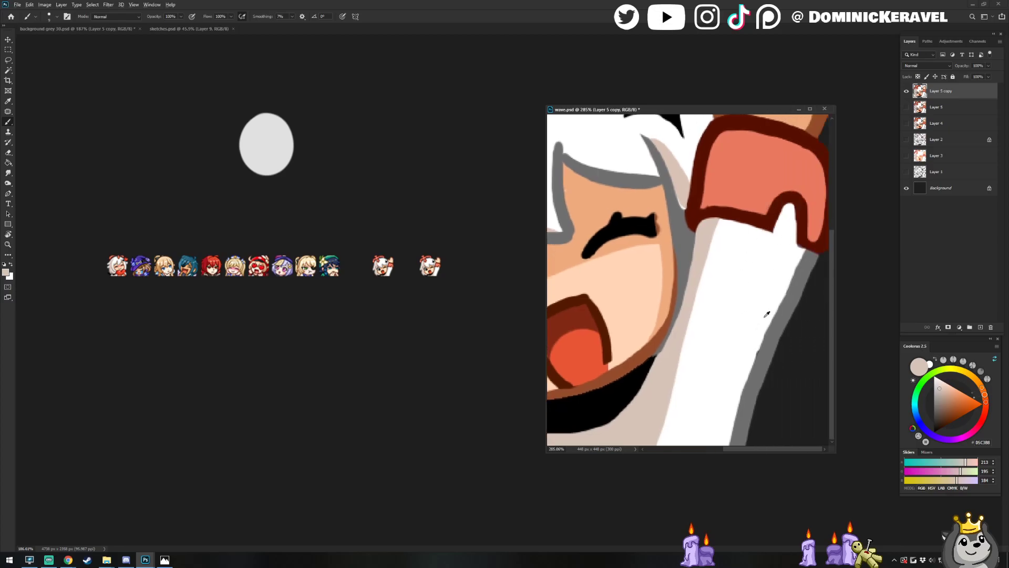
left_click(765, 316, "alt")
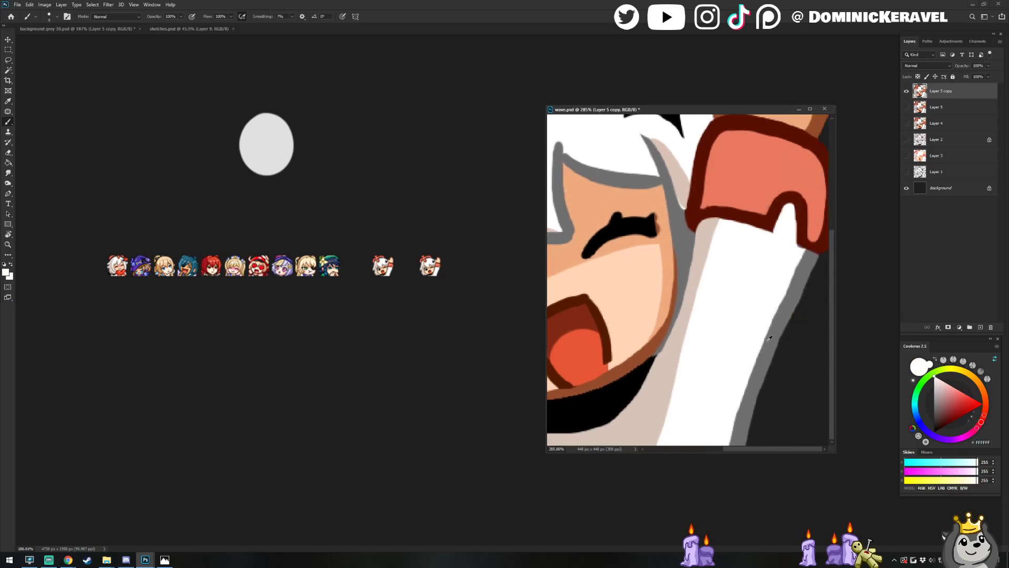
left_click(736, 409, "alt")
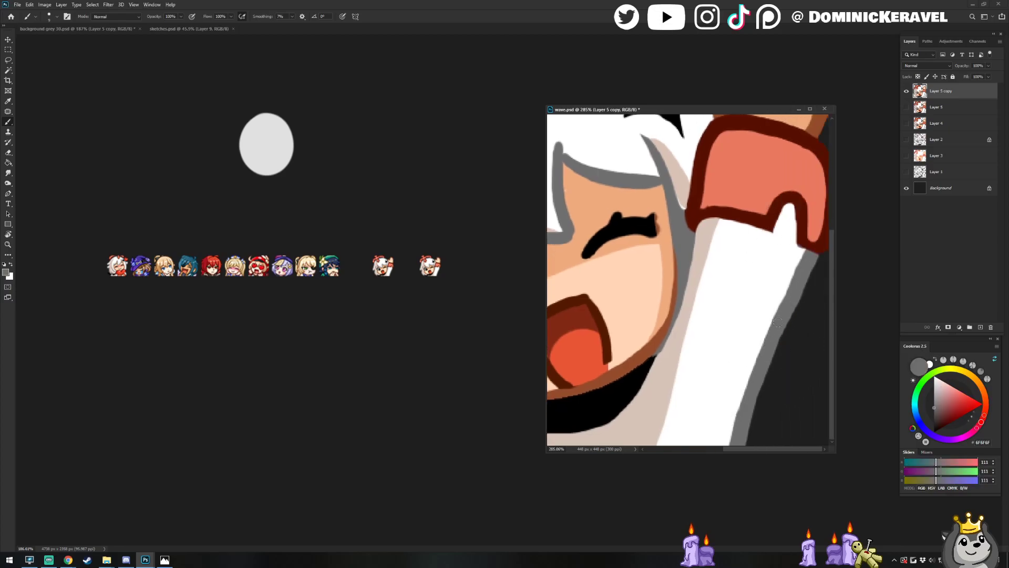
left_click(788, 216, "alt")
left_click(720, 209, "alt")
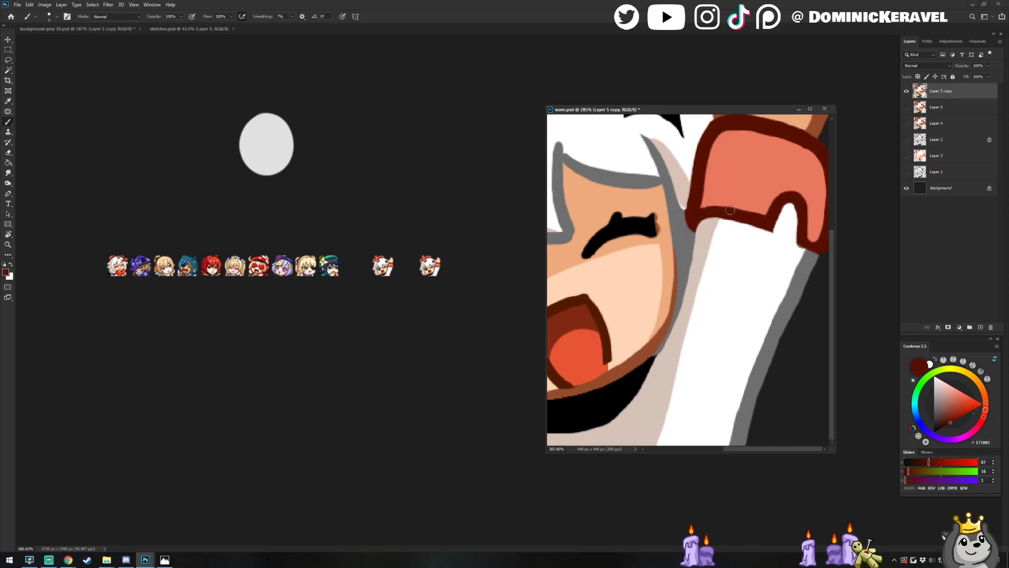
Touch up the open eye's upper outline in black and the jawline below the mouth in sampled brown
scroll(655, 237, "left", 5)
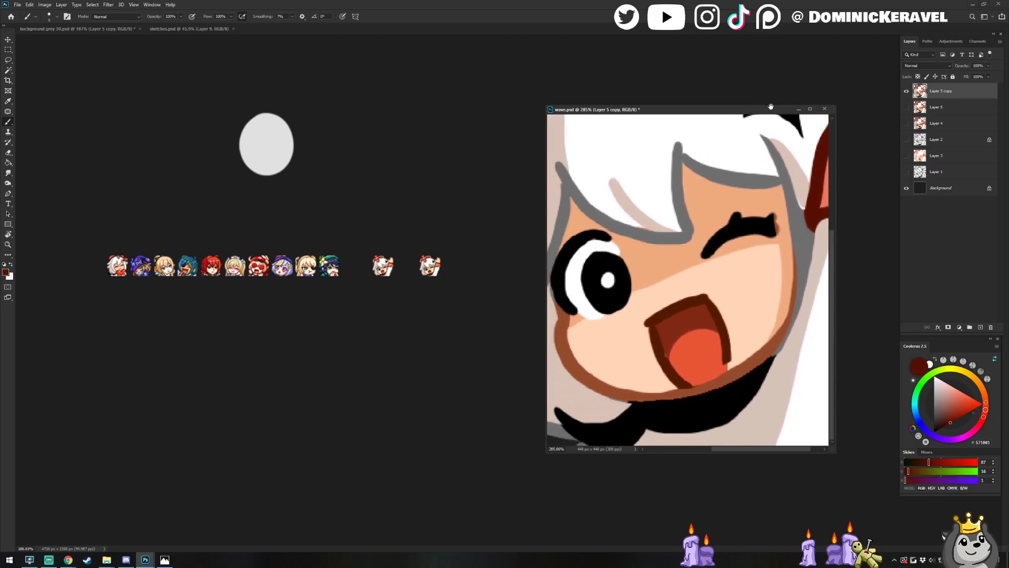
left_click(656, 231, "alt")
left_click(656, 232, "alt")
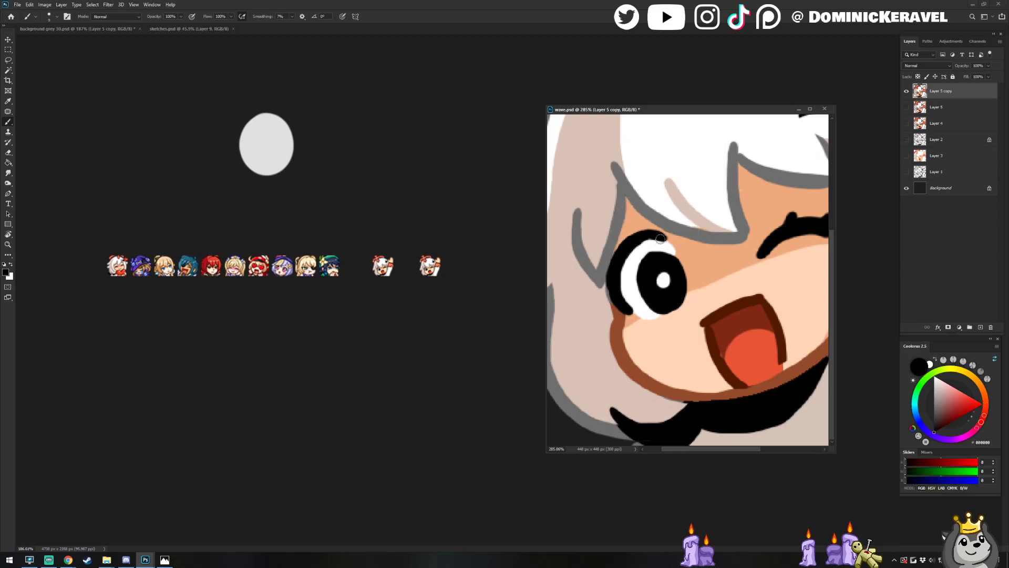
scroll(724, 351, "right", 3)
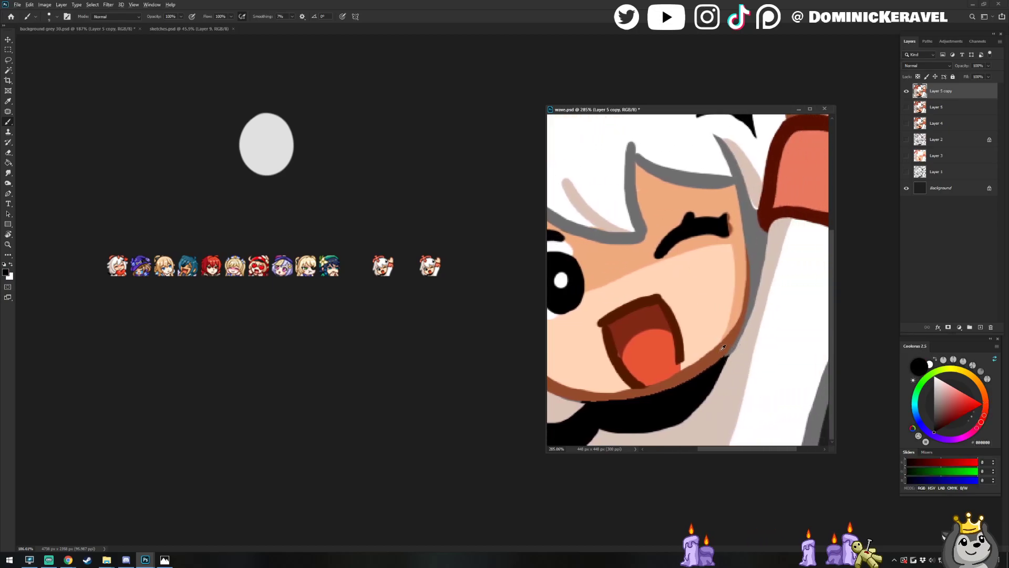
left_click(724, 351, "alt")
scroll(736, 350, "left", 1)
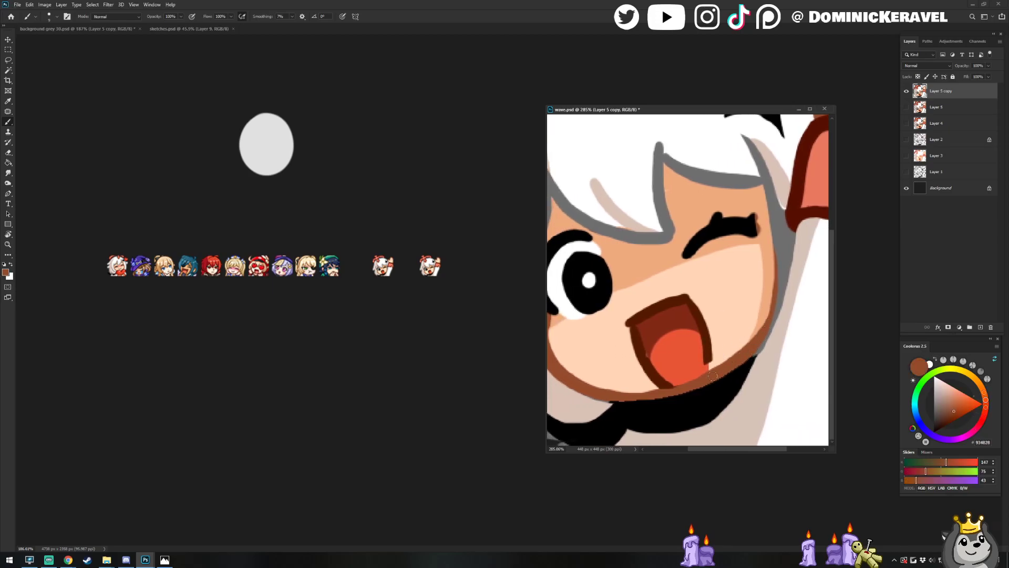
scroll(746, 358, "left", 2)
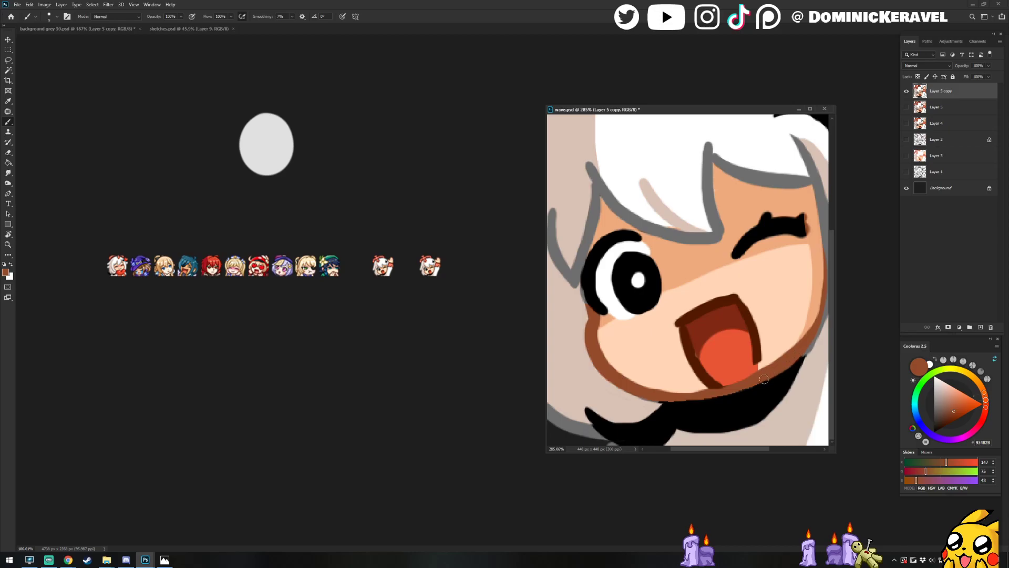
Retouch the jawline below the mouth, and extend the mouth's right outline down to the jaw in sampled dark brown
mouse_move(646, 397)
left_mouse_down()
mouse_move(735, 390)
mouse_move(705, 394)
mouse_move(793, 354)
mouse_move(752, 361)
mouse_move(740, 385)
mouse_move(654, 395)
mouse_move(677, 395)
left_mouse_up()
key("ctrl+z")
left_click(704, 388, "alt")
left_click(683, 394, "alt")
left_click(756, 358, "alt")
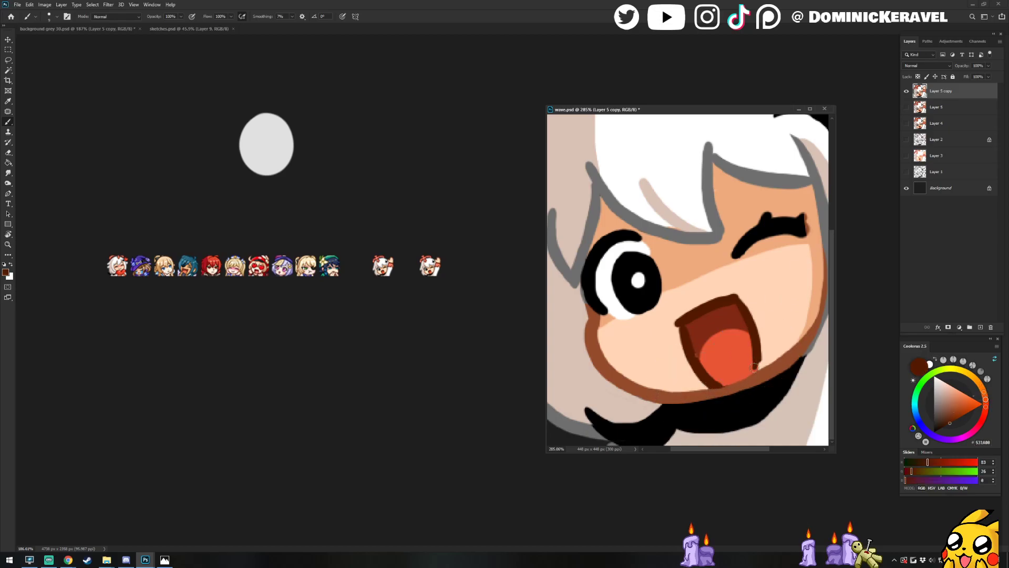
left_click_drag(759, 359, 760, 363)
Enlarge the wave.psd window and reposition it closer to the row of small emotes
key("v")
left_click_drag(835, 452, 879, 488)
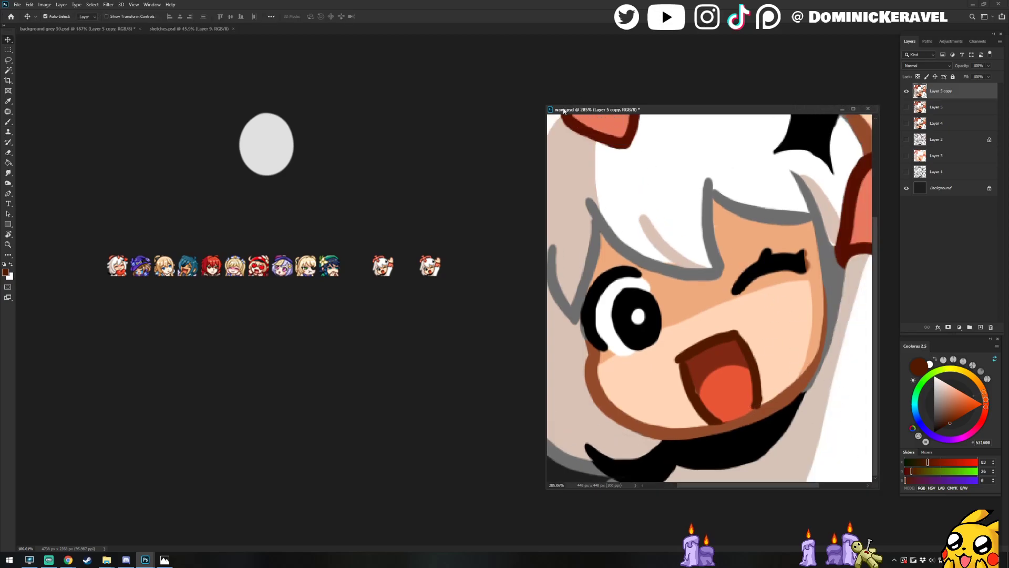
left_click_drag(549, 109, 503, 83)
key("b")
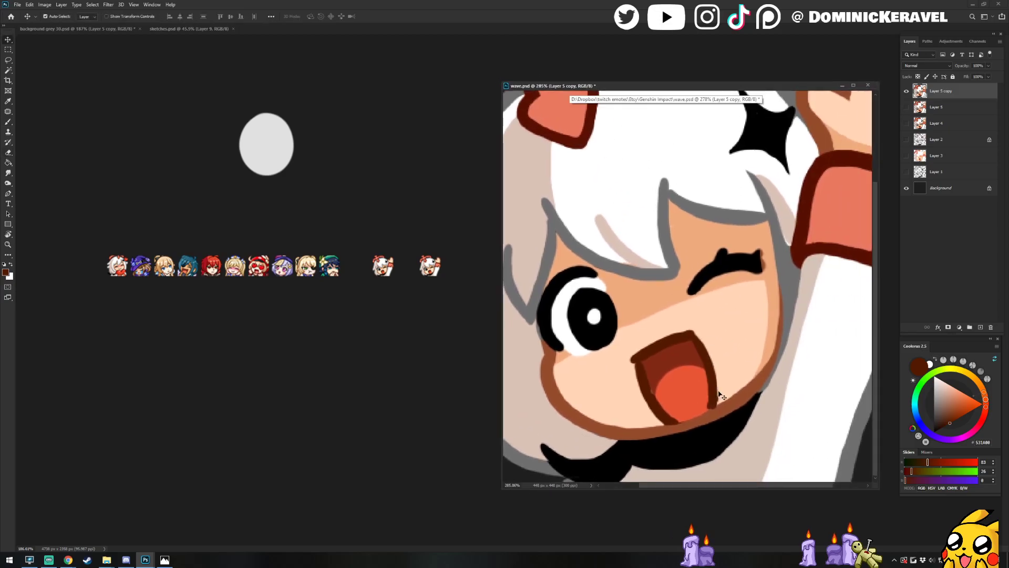
Touch up the mouth's lower right corner and tongue edge with colours sampled from the mouth and skin
left_click(721, 398, "alt")
left_click(708, 410, "alt")
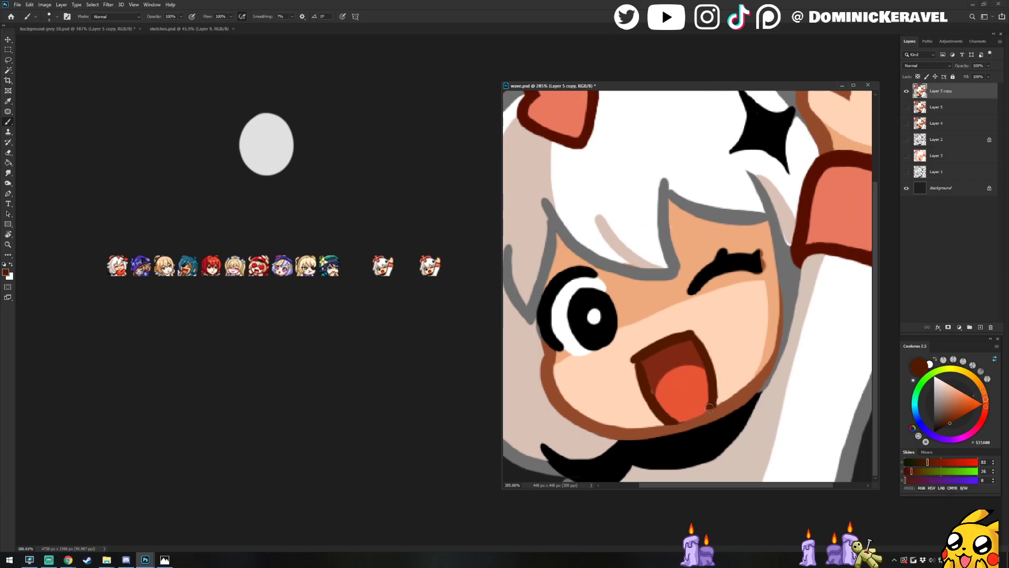
left_click(705, 395, "alt")
left_click(650, 392, "alt")
Smooth the jawline where it meets the black collar with sampled brown and black
left_click(666, 435, "alt")
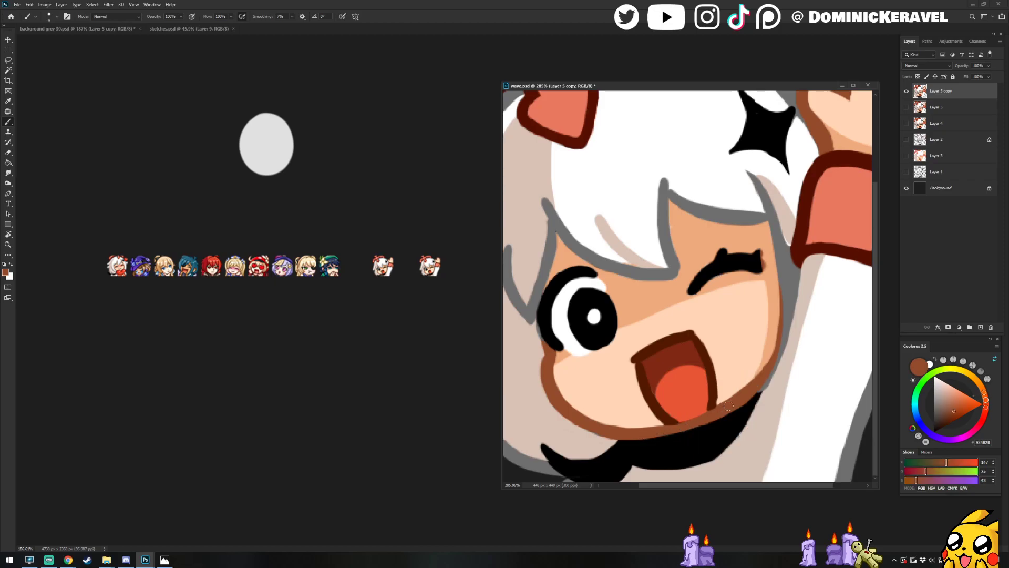
left_click_drag(701, 428, 639, 437)
key("ctrl+z")
left_click(750, 403, "alt")
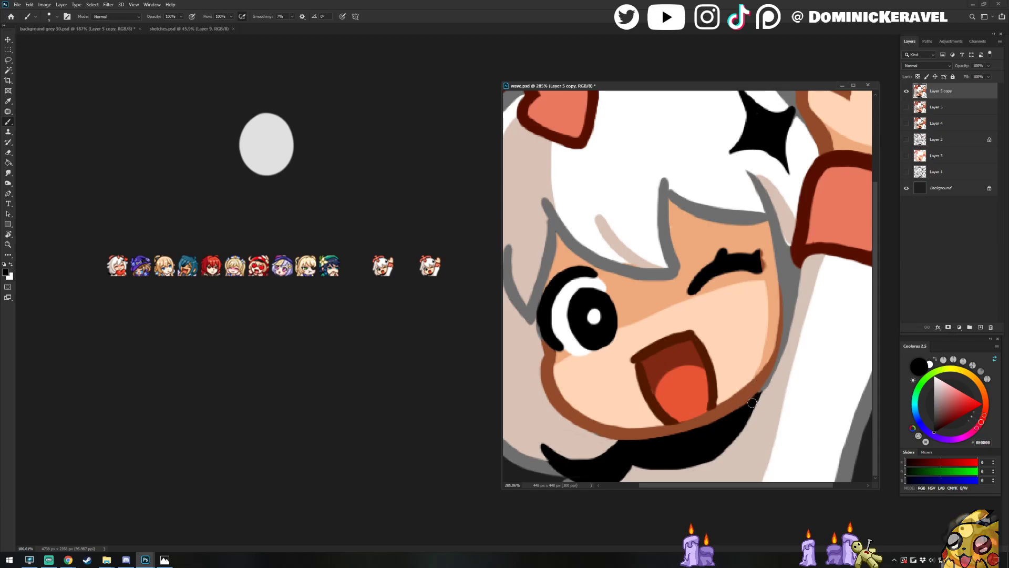
left_click(739, 409, "alt")
Reshape the outer lash tip of the winking eye in black and save wave.psd
key("e")
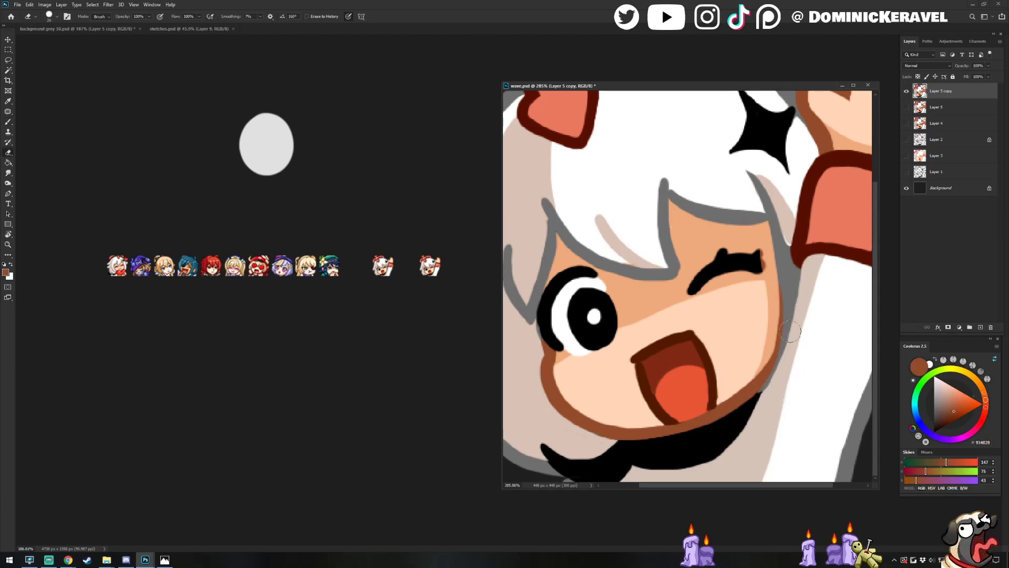
key("b")
left_click(758, 263, "alt")
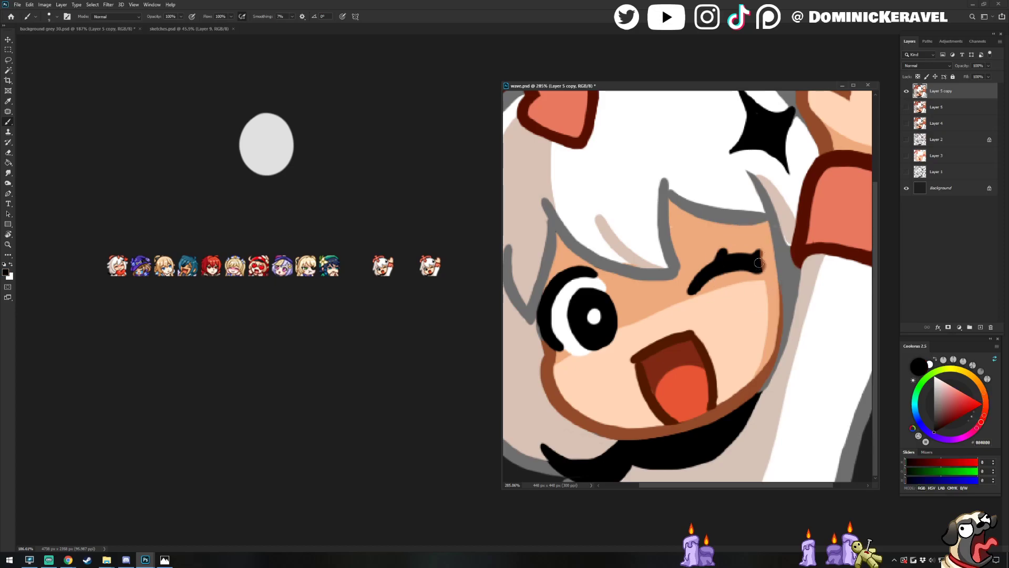
left_click_drag(759, 263, 760, 256)
key("ctrl+s")
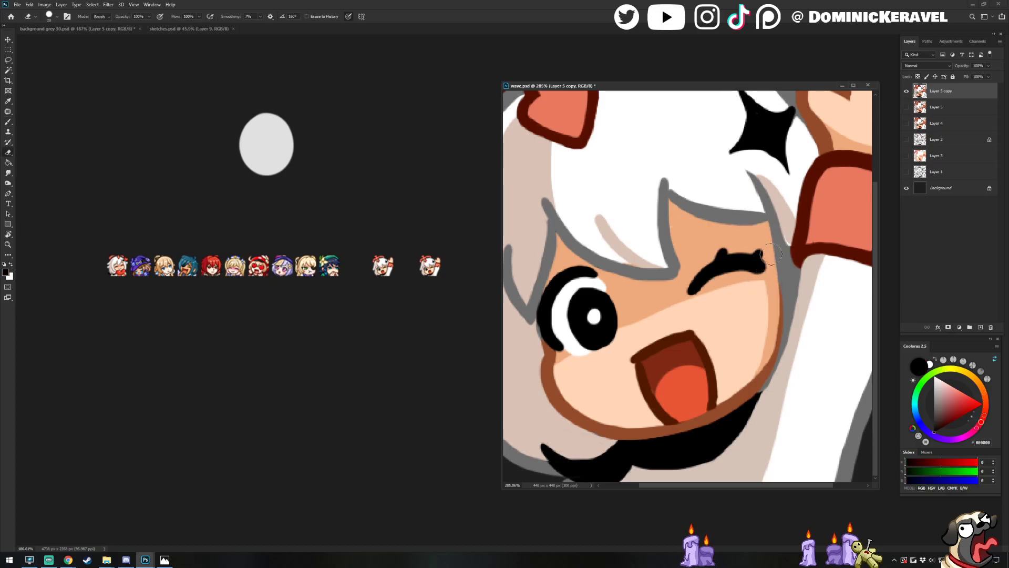
Refine the skin shadow edge below the winking eye with sampled tan and light peach
left_click(776, 284, "alt")
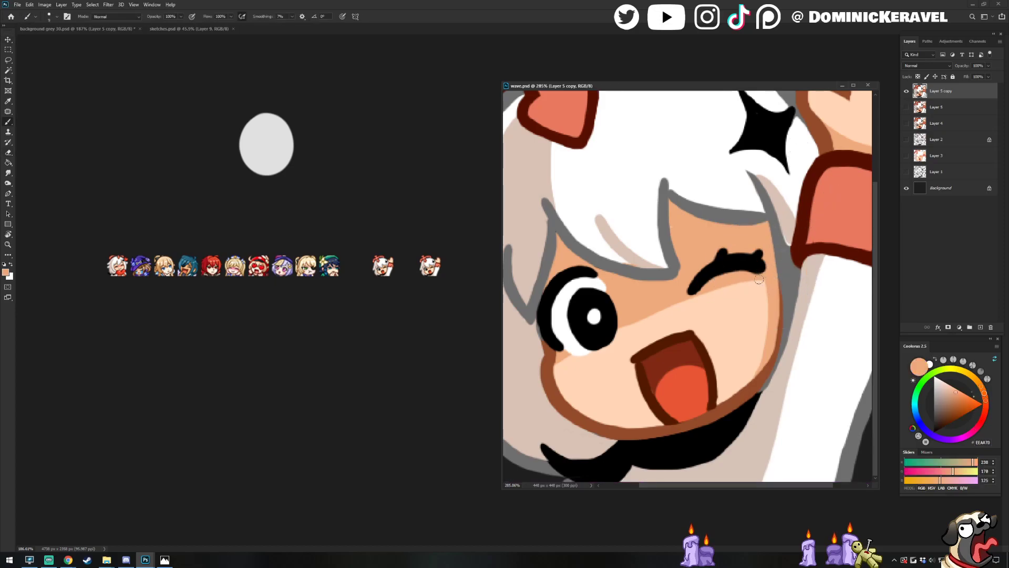
mouse_move(759, 281)
left_mouse_down()
mouse_move(767, 300)
mouse_move(741, 278)
mouse_move(770, 309)
mouse_move(778, 276)
mouse_move(763, 288)
mouse_move(773, 306)
mouse_move(739, 280)
mouse_move(772, 306)
left_mouse_up()
key("ctrl+z")
left_click(749, 289, "alt")
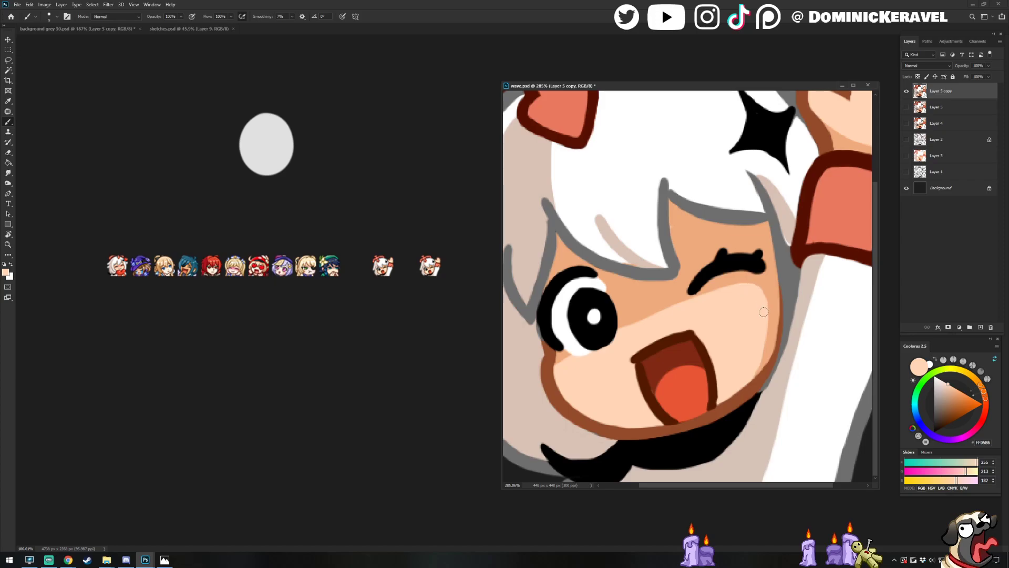
key("e")
key("b")
Touch up the beige hair shading beside the cuff and the cuff's left border in sampled dark red
left_click(663, 262, "alt")
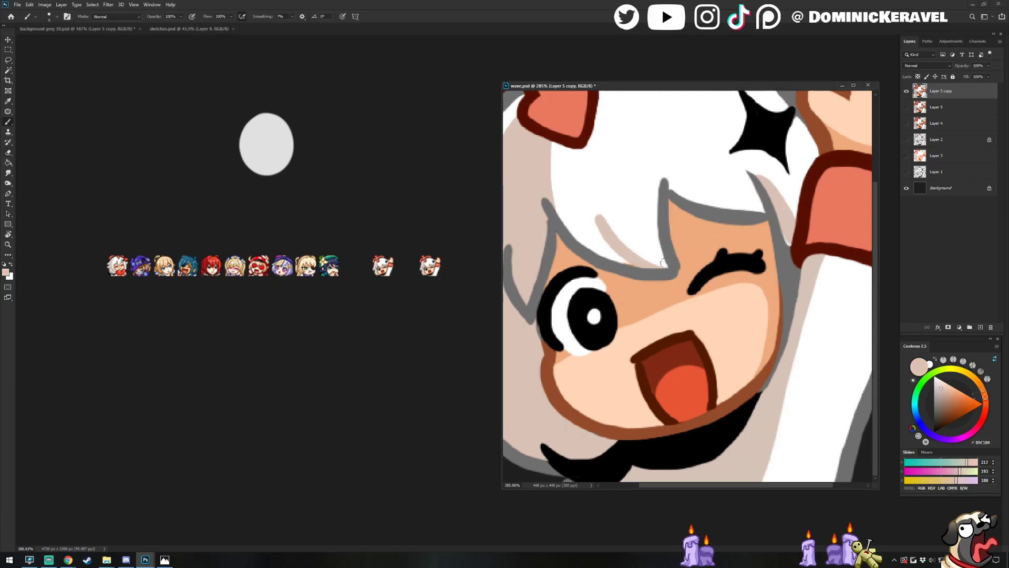
left_click(787, 233, "alt")
left_click(798, 241, "alt")
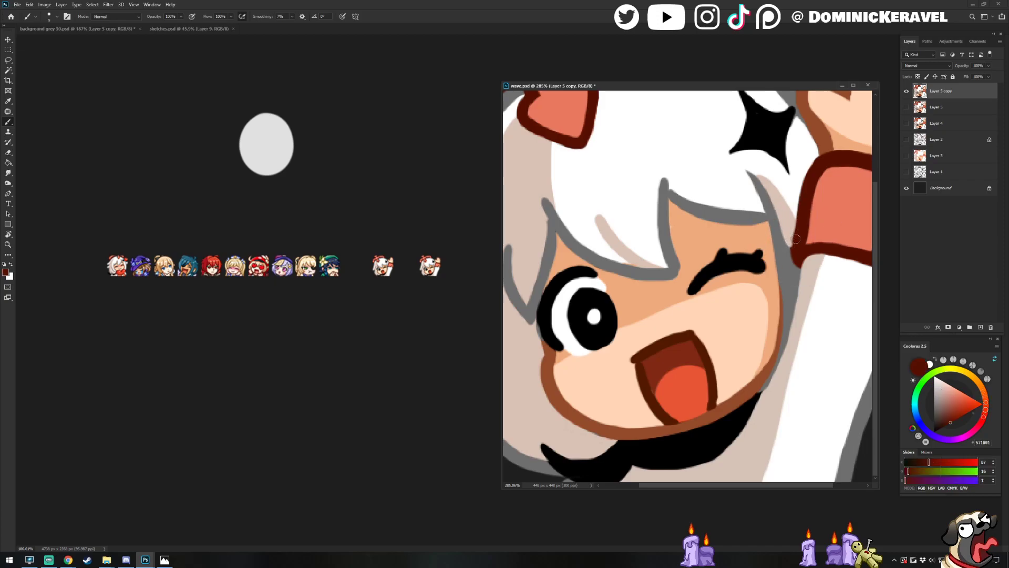
left_click_drag(808, 215, 798, 214)
key("b")
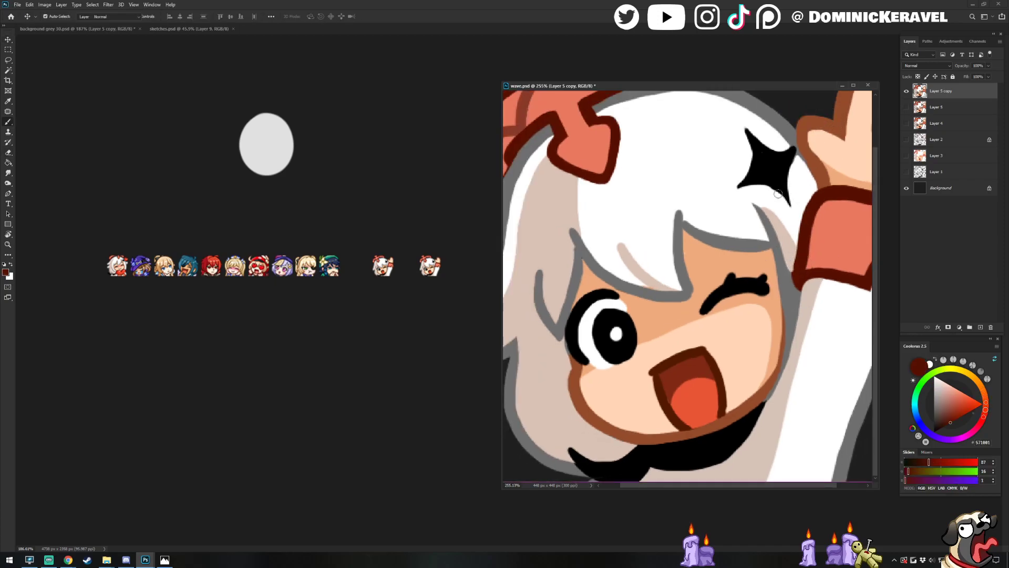
Clean the black star's lower edge with white, and touch up the hair outline beside the hand in sampled grey
left_click(769, 194, "alt")
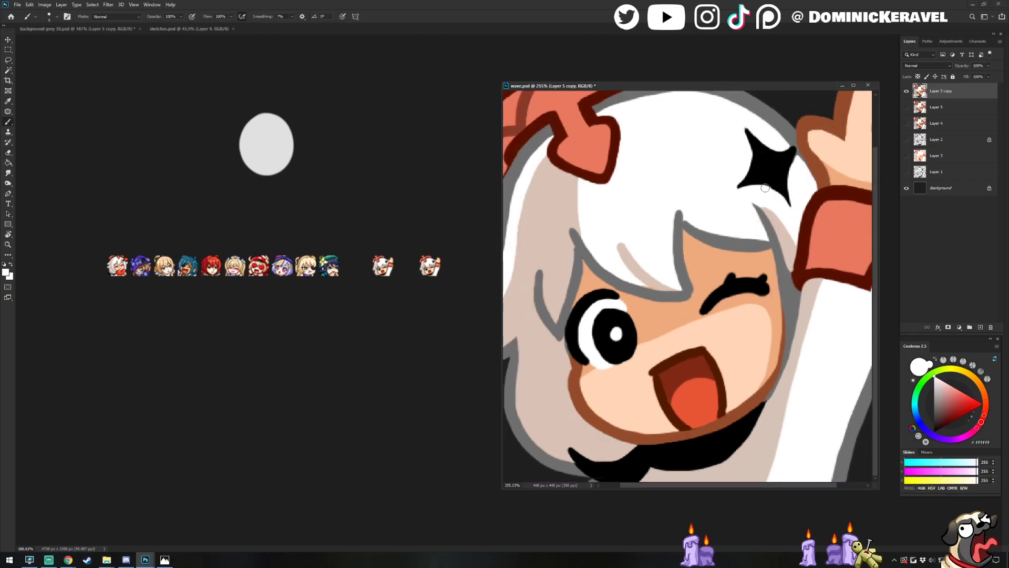
left_click(792, 141, "alt")
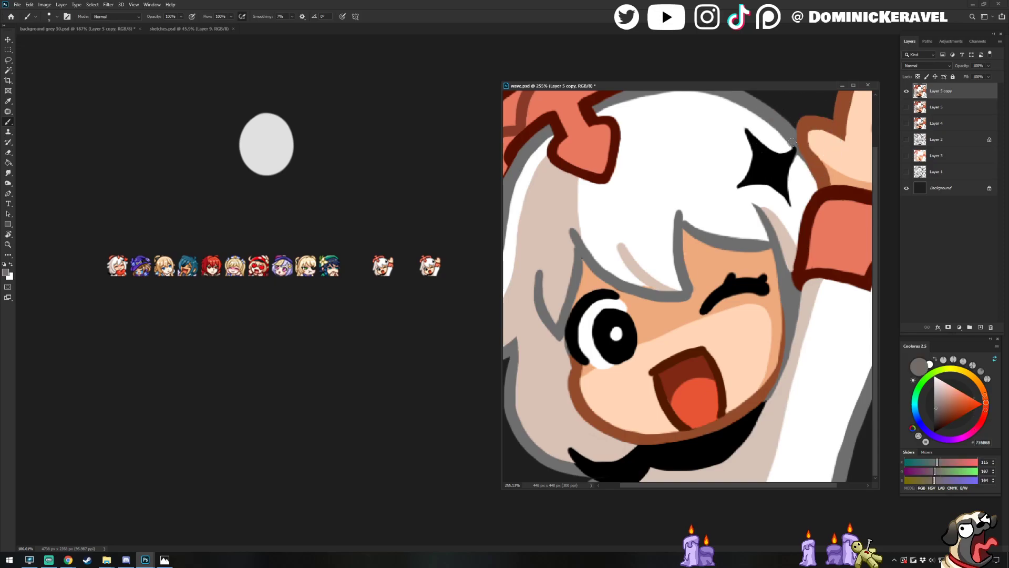
key("d")
scroll(793, 150, "down", 4)
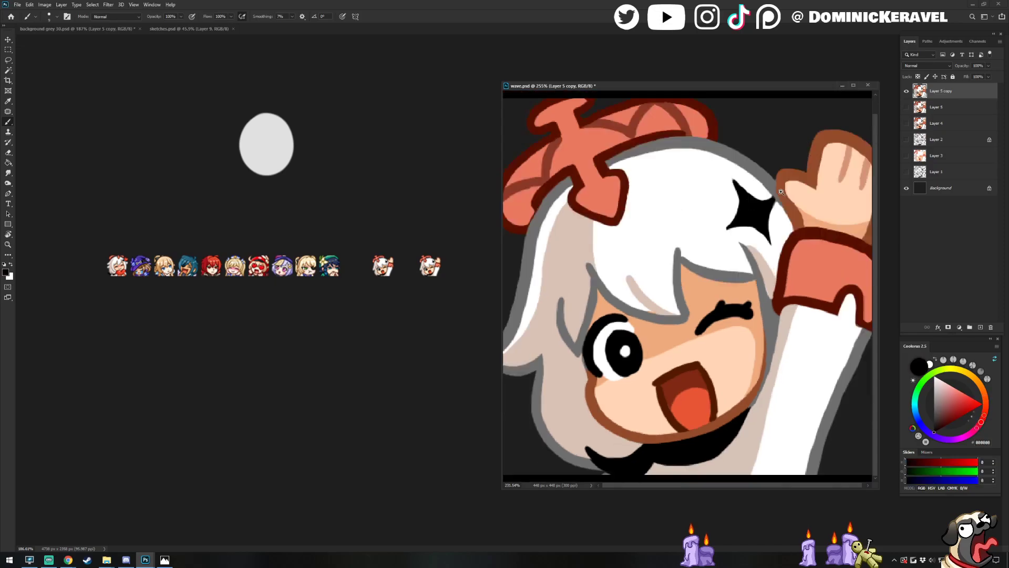
Resize wave.psd to 28 px, place a copy of the emote in background grey 30.psd, and undo the resize
key("v")
key("ctrl+alt+i")
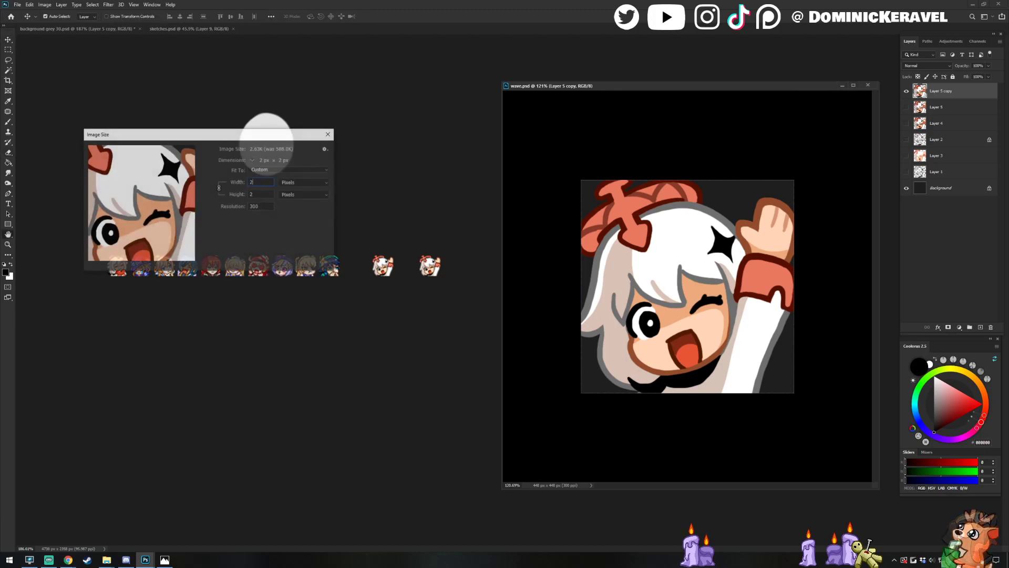
type("28")
key("Return")
key("c")
key("v")
left_click_drag(694, 289, 439, 393)
left_click_drag(458, 352, 473, 271)
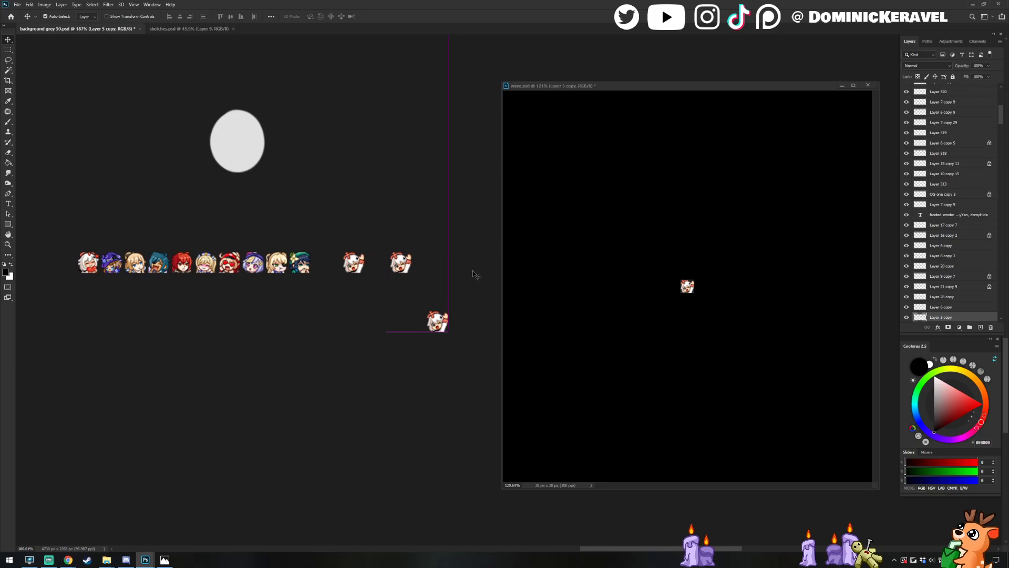
left_click(585, 263)
key("ctrl+z")
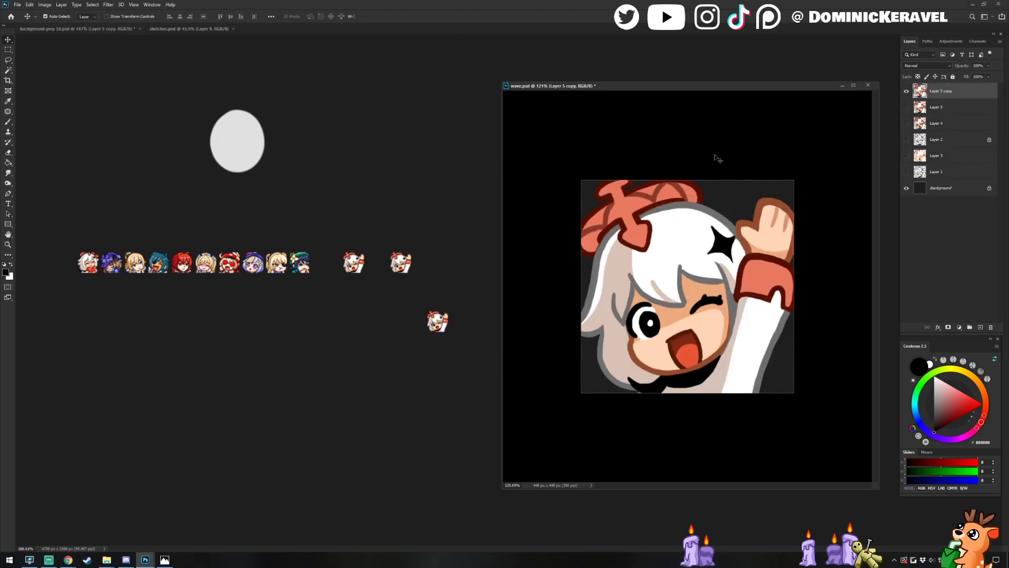
Delete the previous second waving emote in background grey 30.psd and move the new 28 px copy into its place
left_click(397, 266)
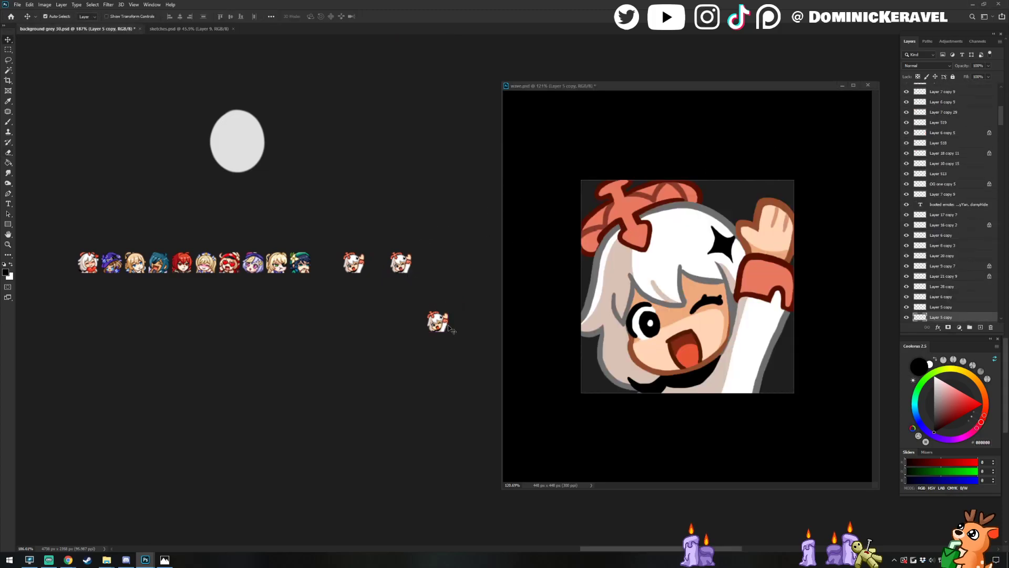
key("Delete")
left_click_drag(444, 322, 414, 263)
key("e")
key("v")
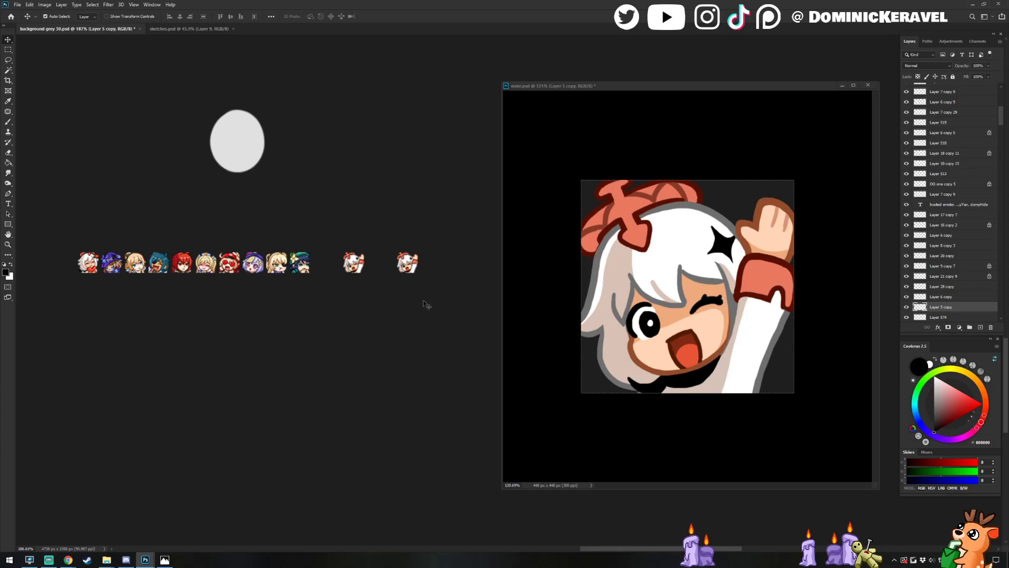
Rework the cuff's right edge in wave.psd with sampled coral and dark red
key("b")
left_click(789, 298, "alt")
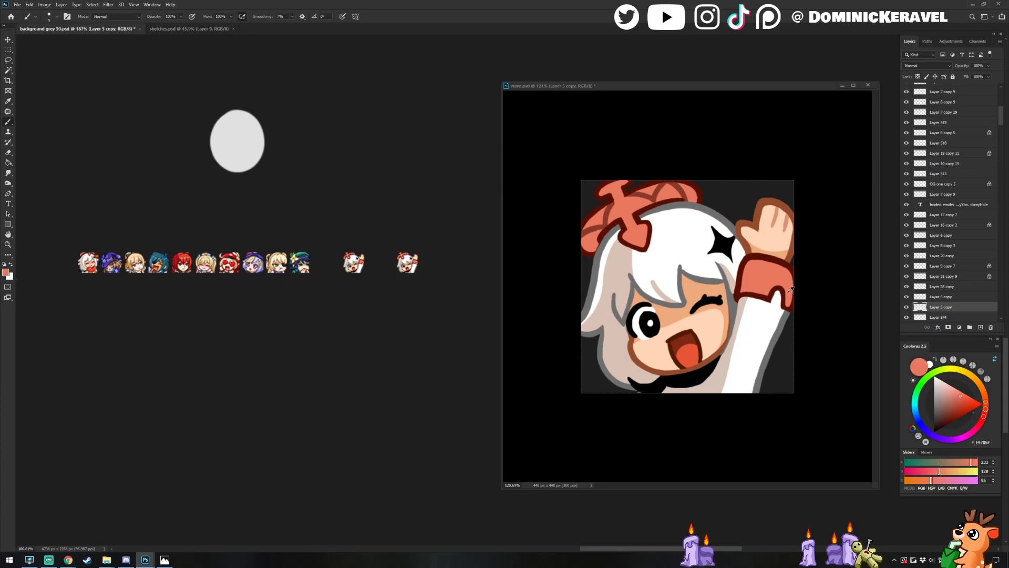
left_click(789, 291)
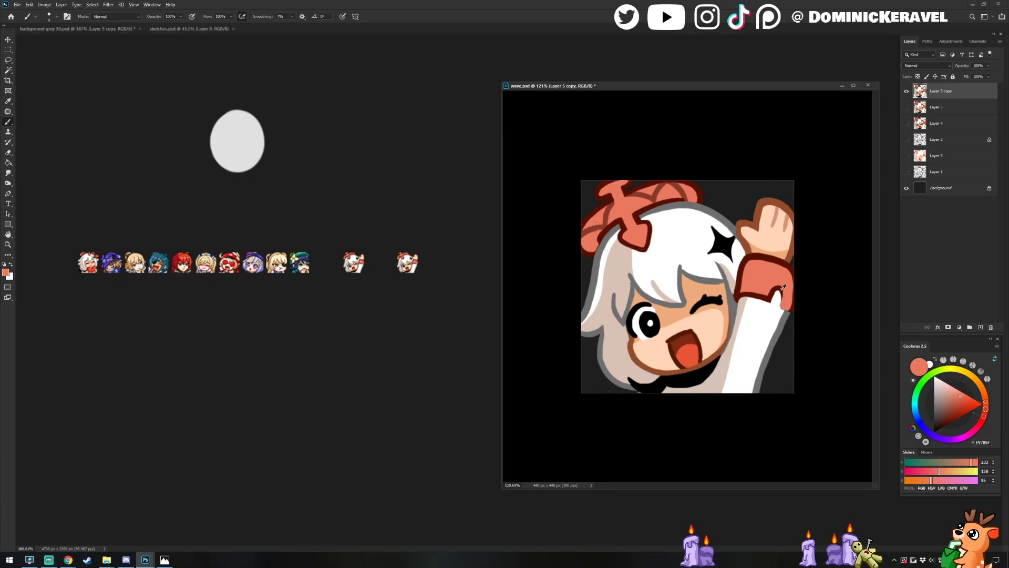
left_click(783, 288, "alt")
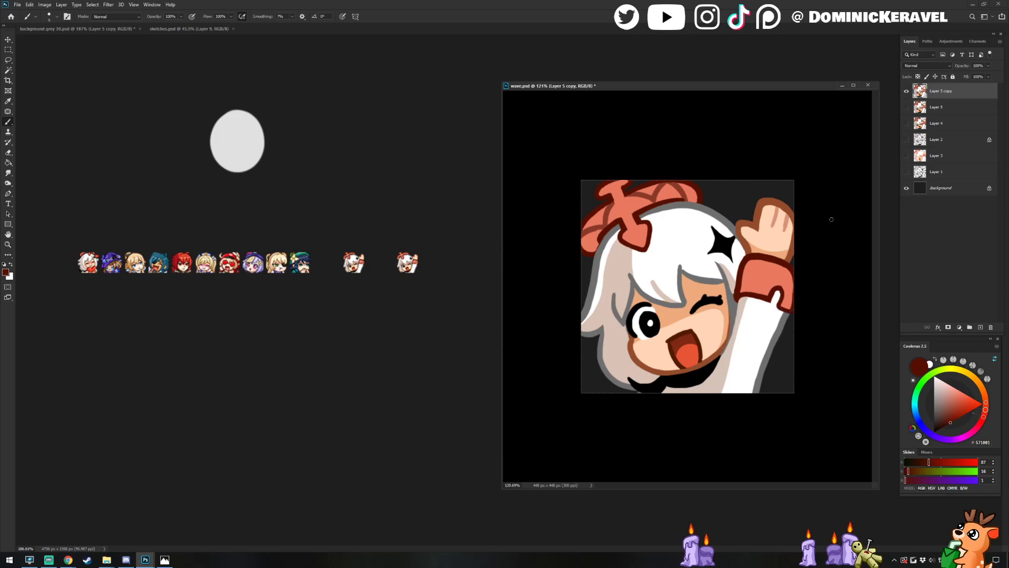
Resize the reworked emote to 28 px, copy it beside the others in background grey 30.psd, and undo the resize
key("ctrl+alt+i")
type("28")
key("Return")
key("v")
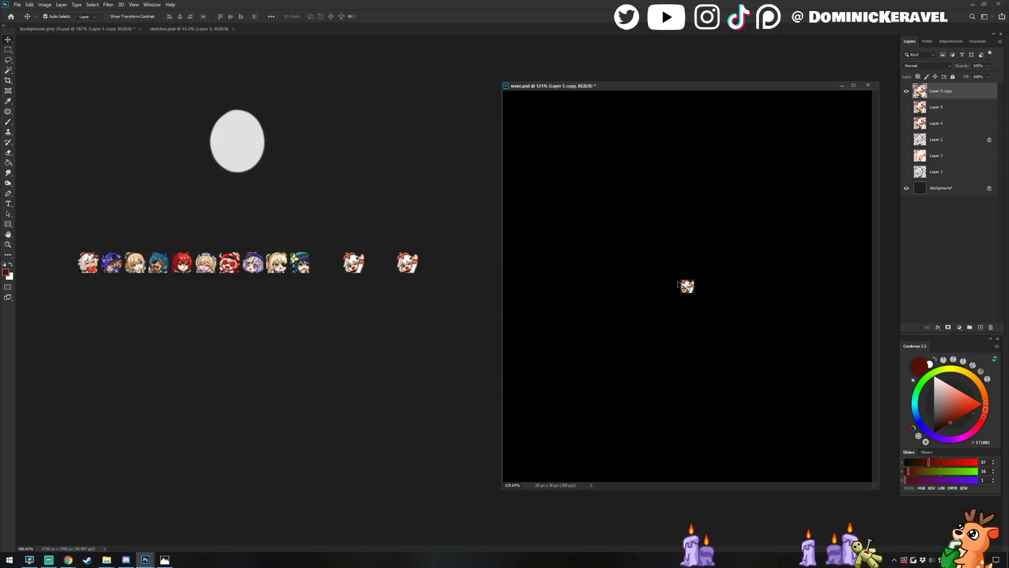
left_click_drag(678, 284, 465, 293)
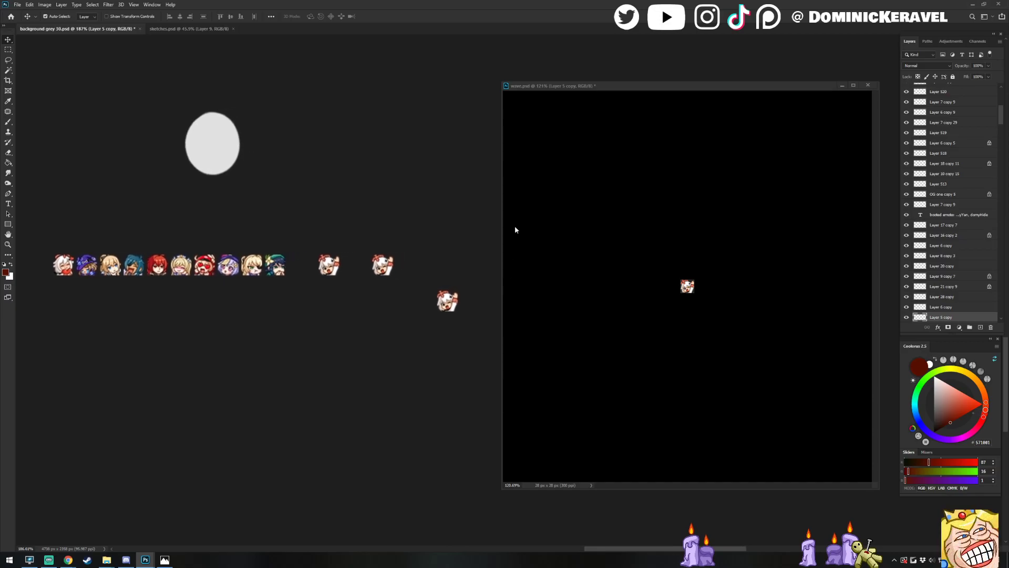
left_click(561, 238)
key("ctrl+z")
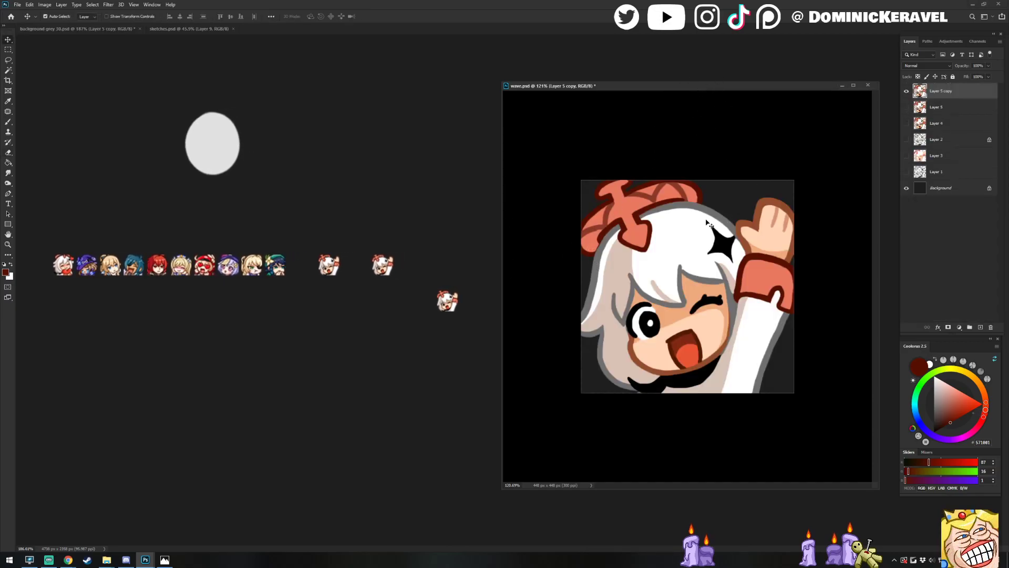
Duplicate Layer 5 copy in wave.psd and save the file
key("ctrl+j")
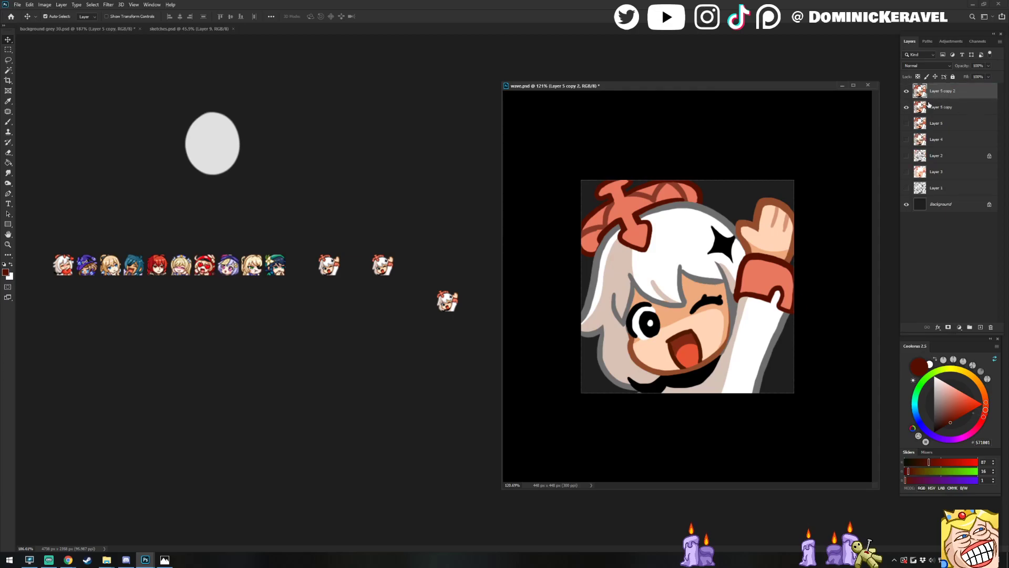
key("ctrl+s")
Line up the newest 28 px copy with the emote row in background grey 30.psd
left_click(424, 270)
left_click_drag(446, 300, 445, 265)
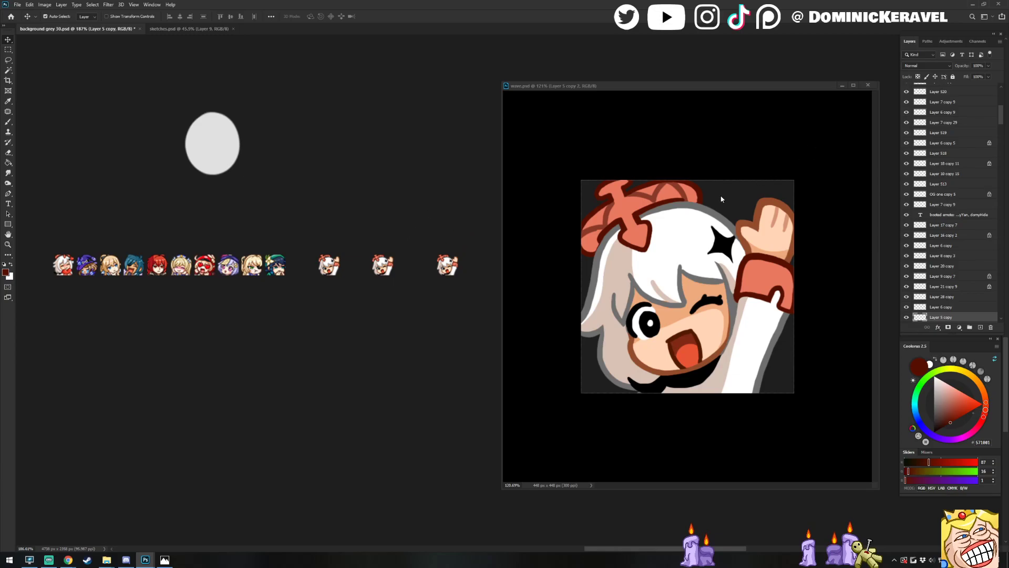
Select the red headpiece in wave.psd with the Magic Wand and copy it to a new layer
left_click(690, 230)
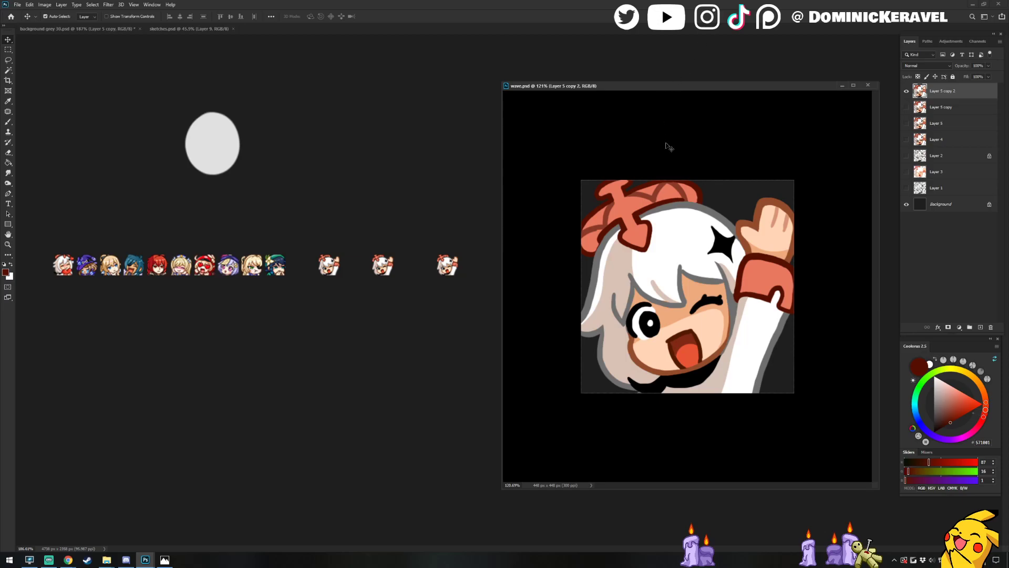
key("l")
scroll(698, 193, "up", 2)
key("w")
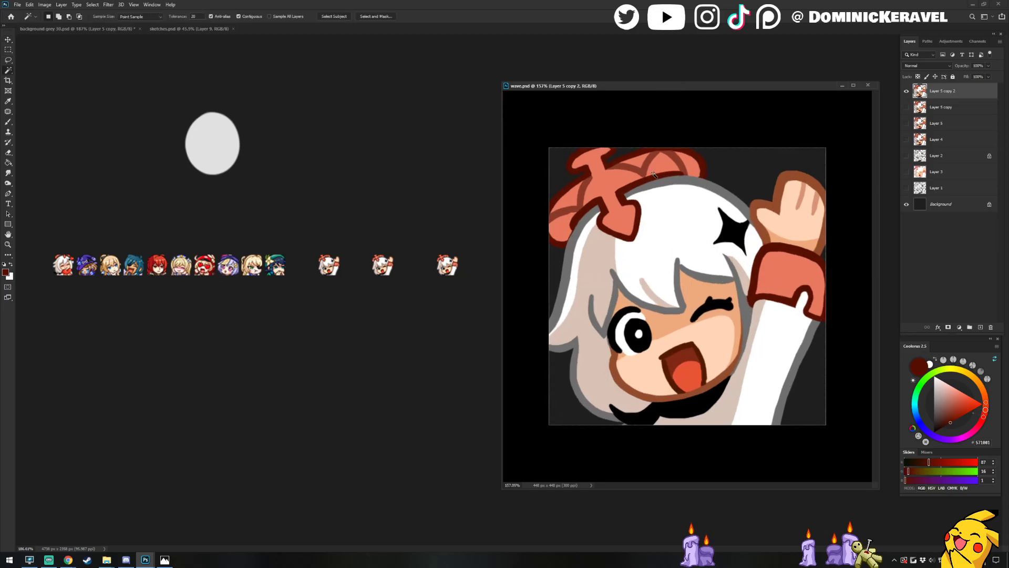
left_click(656, 175, "shift")
left_click(571, 196, "shift")
left_click(695, 160, "shift")
key("ctrl+j")
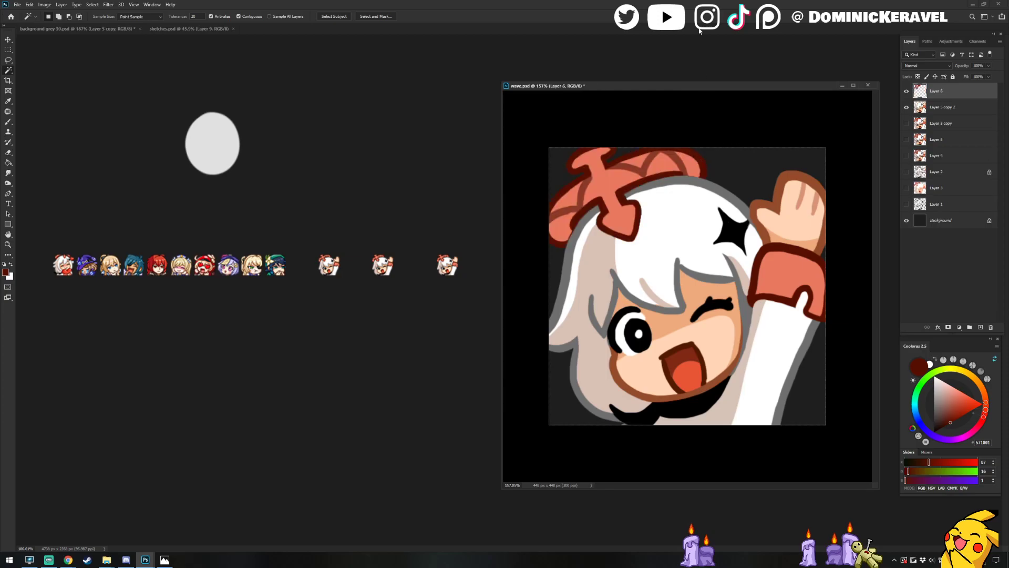
Shift the copied headpiece layer up and to the left on the character's head
key("v")
key("shift+Up")
key("shift+Left")
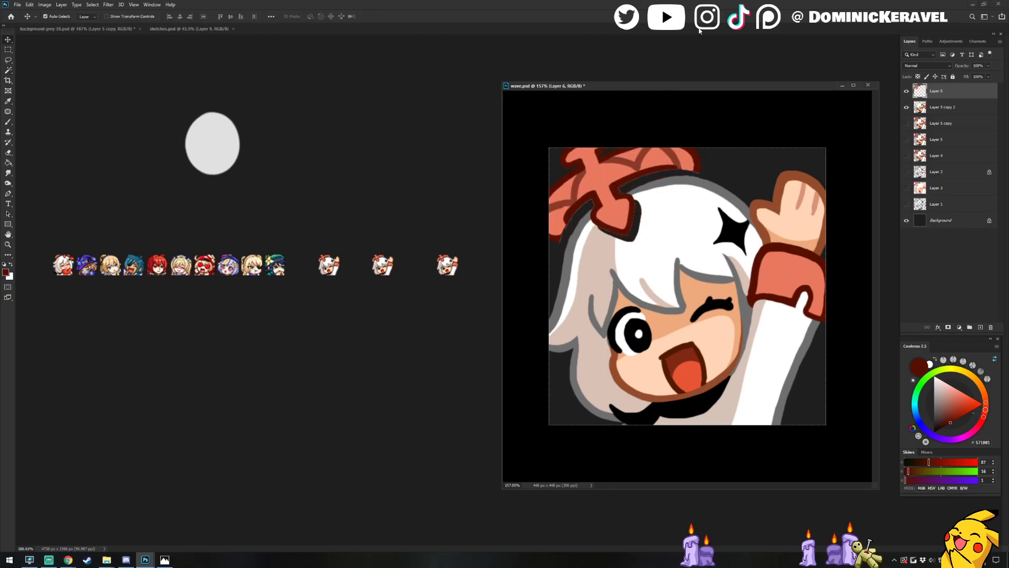
key("Down")
key("Down")
key("Right")
key("Up")
key("Up")
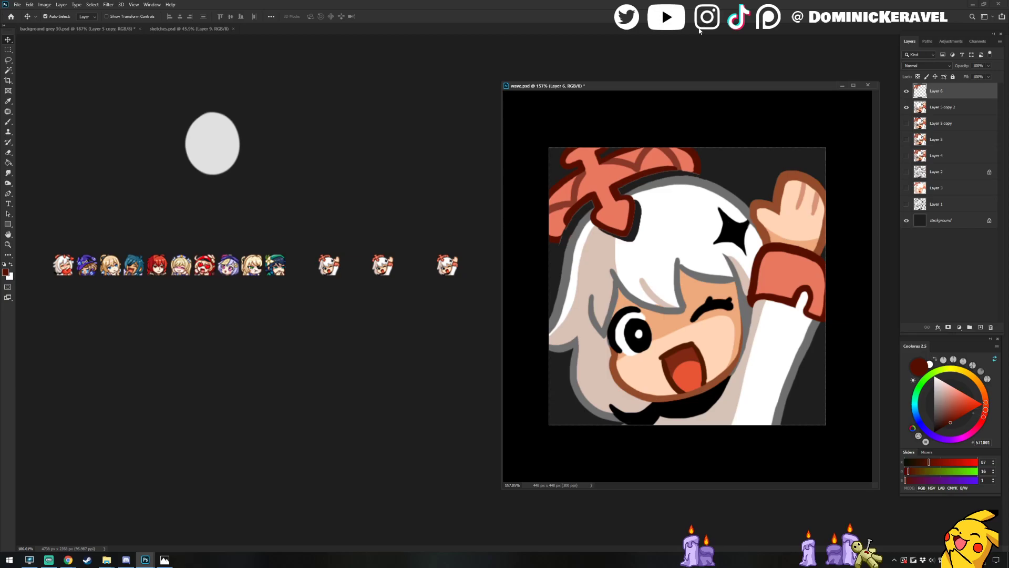
Add a new layer in wave.psd and place it directly beneath Layer 5 copy 2
key("b")
left_click(950, 106)
key("ctrl+shift+n")
key("Return")
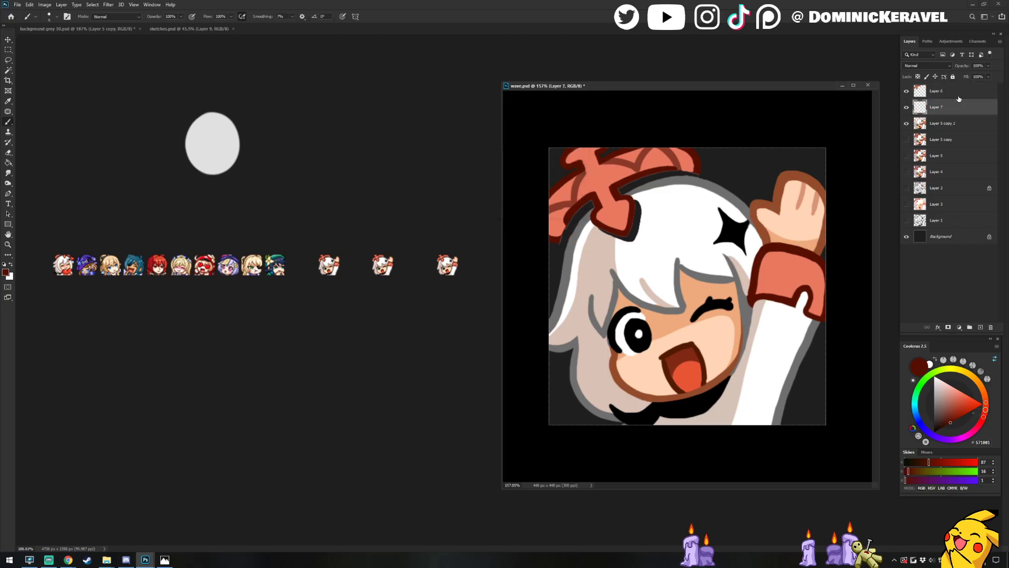
left_click_drag(940, 111, 952, 122)
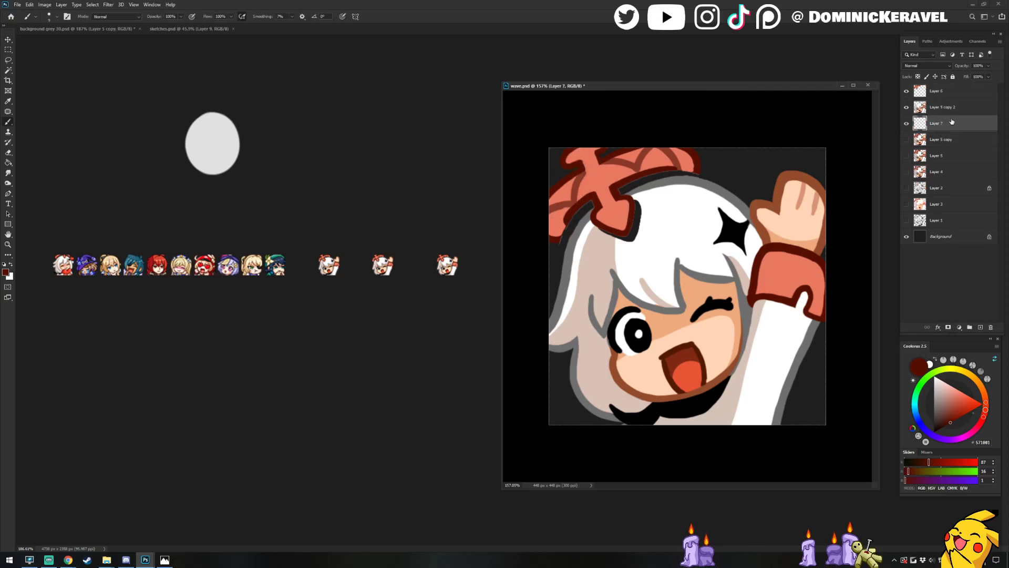
Paint over the leftover dark outline around the headpiece's arrow tip with the sampled white and beige hair colors
left_click(646, 213, "alt")
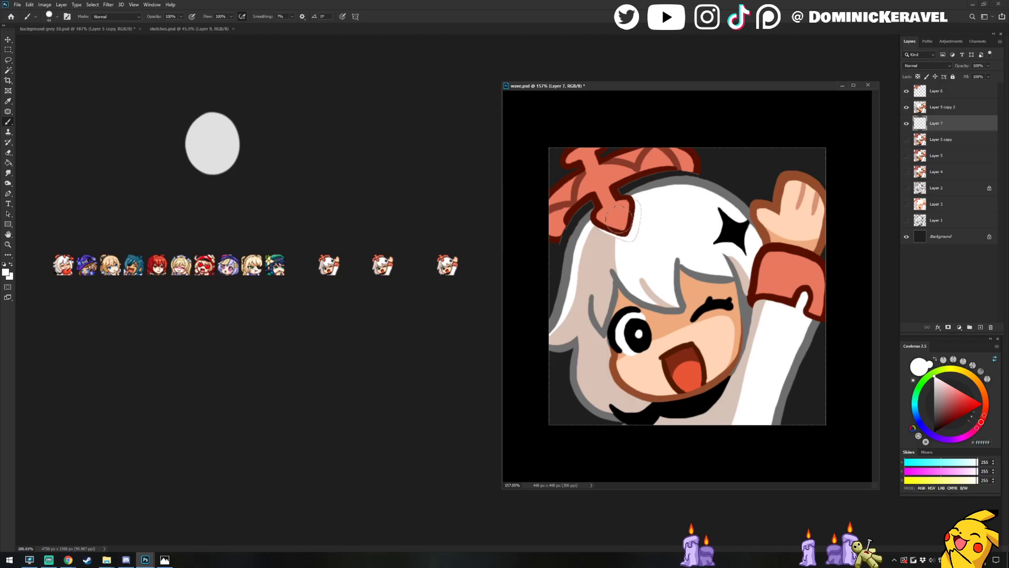
left_click(601, 239, "alt")
left_click_drag(661, 175, 651, 175, "alt")
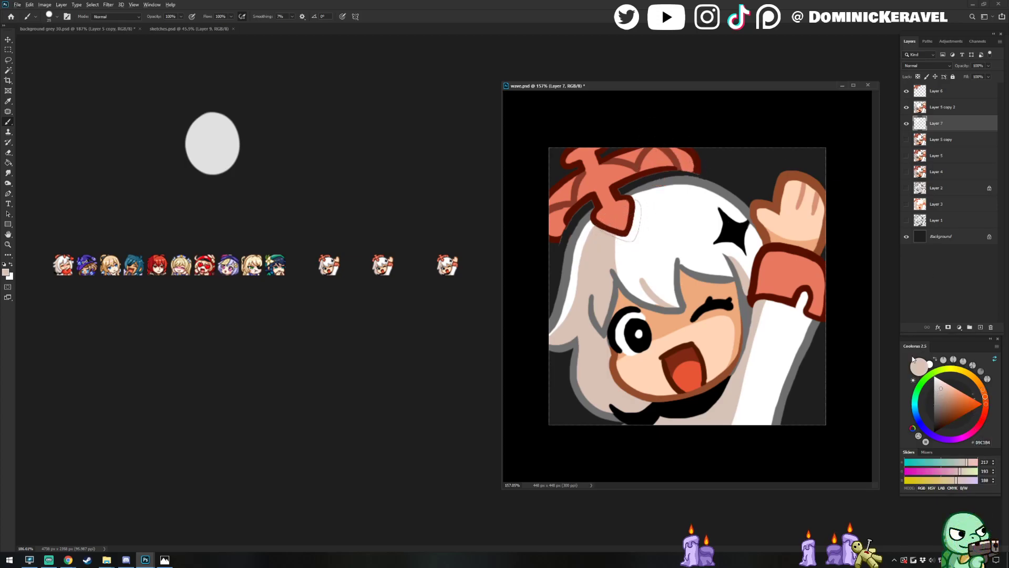
Extend both lower ends of the headpiece band with its sampled light red
left_click(698, 165, "alt")
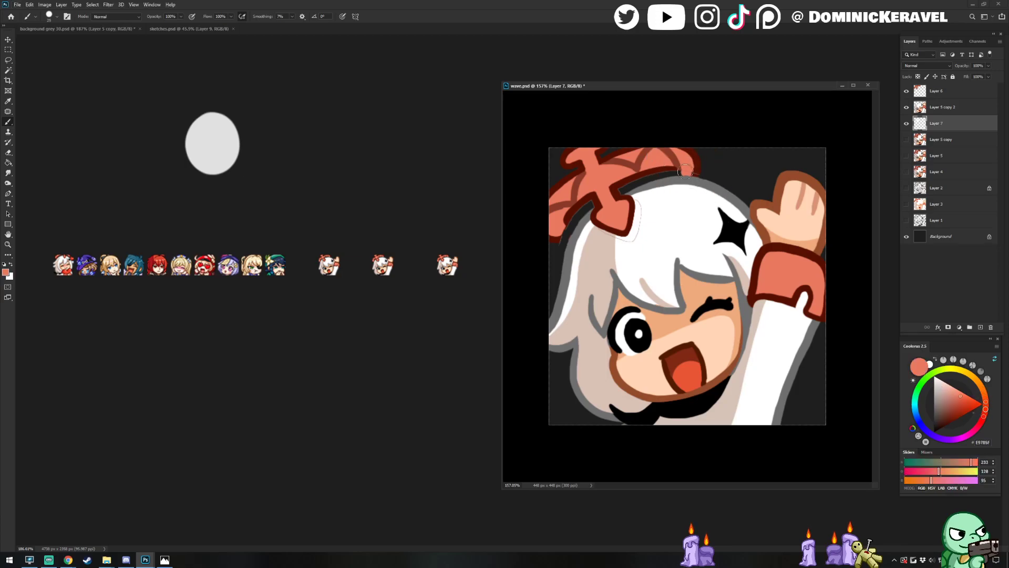
left_click(573, 215, "alt")
mouse_move(572, 216)
left_mouse_down()
mouse_move(575, 243)
mouse_move(566, 228)
left_mouse_up()
left_click(560, 226, "alt")
Reinforce the headpiece's lower outline on Layer 6 with sampled dark red 571001, and undo the last stroke
left_click(648, 171, "ctrl")
left_click(617, 187, "alt")
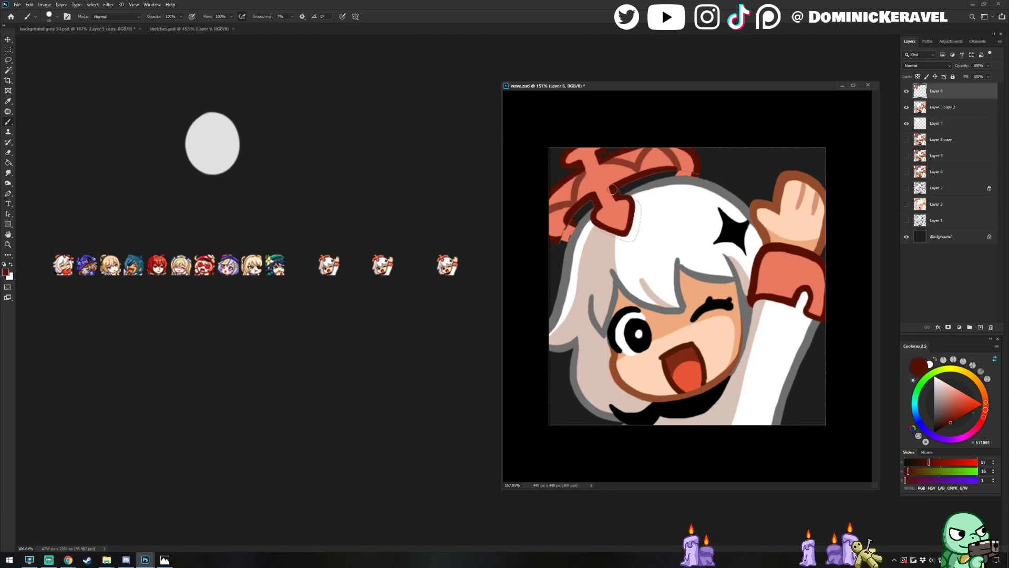
mouse_move(640, 175)
left_mouse_down()
mouse_move(670, 168)
mouse_move(643, 180)
left_mouse_up()
left_click_drag(587, 200, 560, 233)
key("ctrl+z")
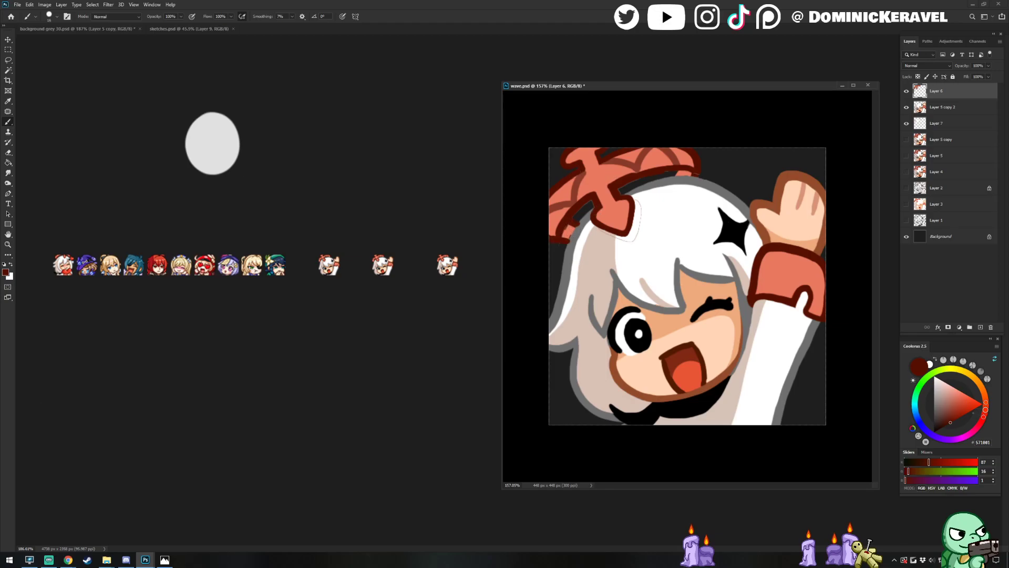
Clean up the hair and grey outline around the headpiece with sampled white, beige and grey, and pick shading red 902B15
key("alt+Tab")
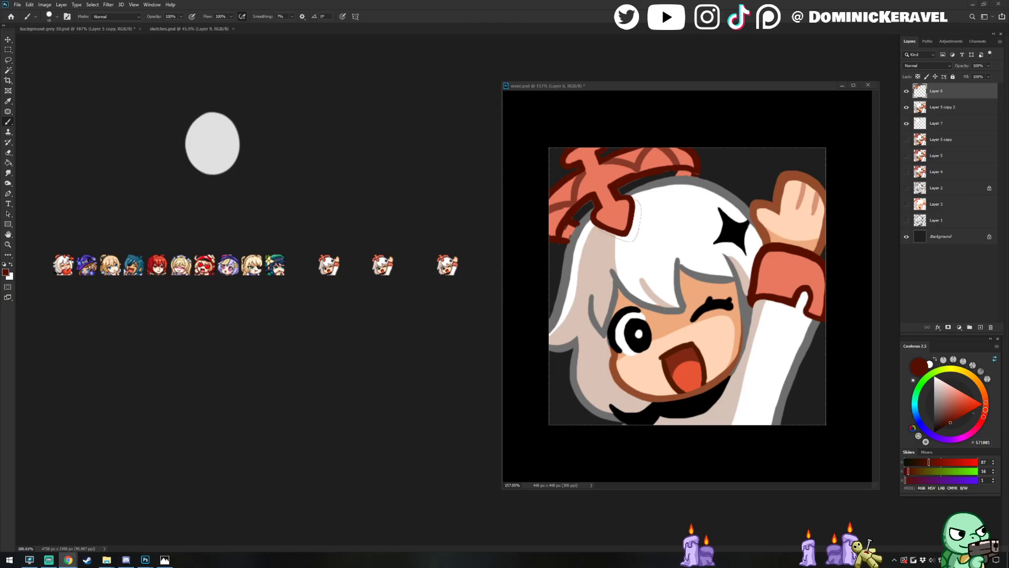
left_click_drag(651, 85, 645, 83)
left_click(642, 204, "alt")
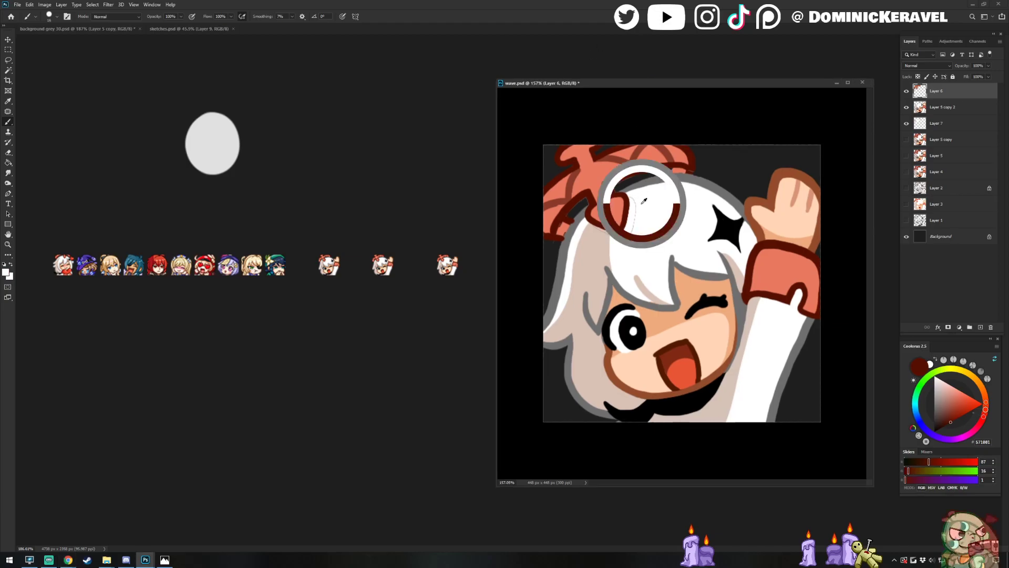
left_click(602, 233, "alt")
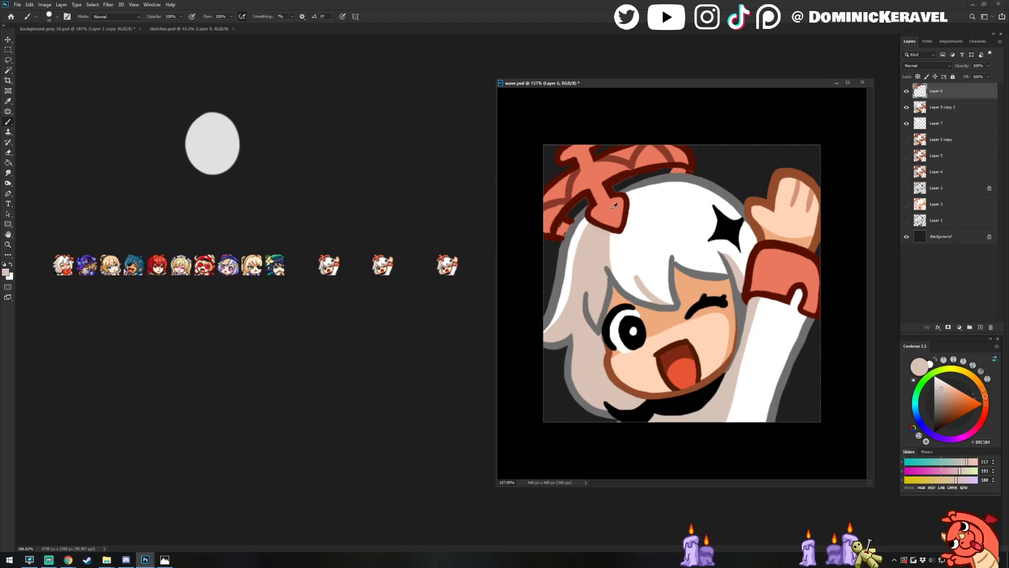
left_click(573, 221, "alt")
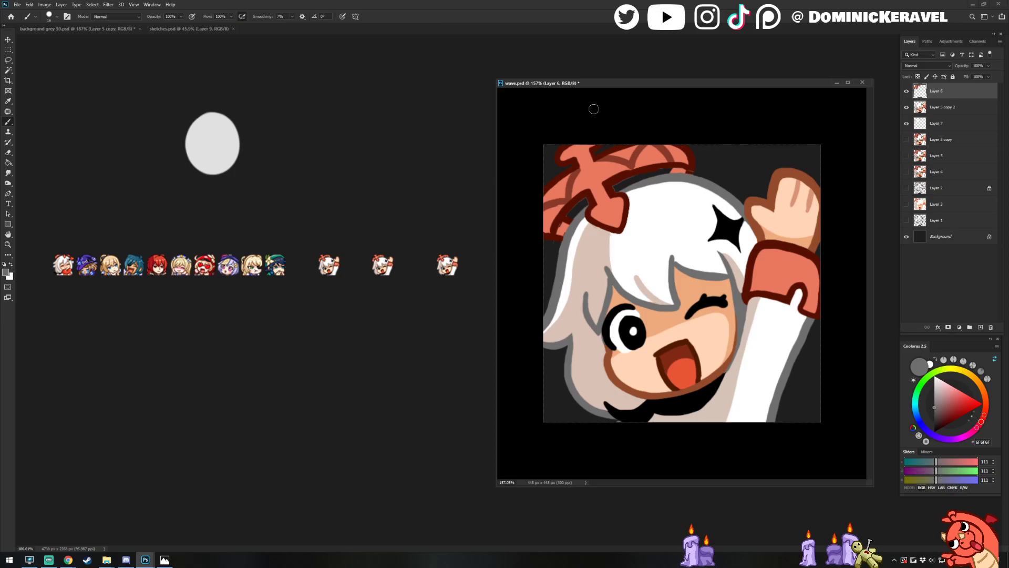
left_click(554, 242, "alt")
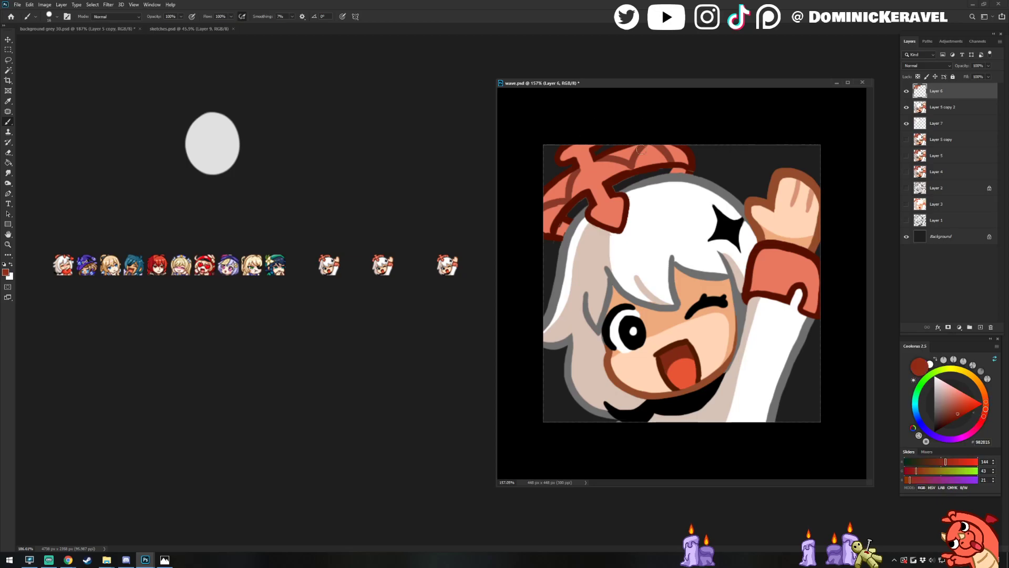
Try to fill the underside of the headpiece's right end with the shading red using the Paint Bucket
key("g")
left_click(675, 179)
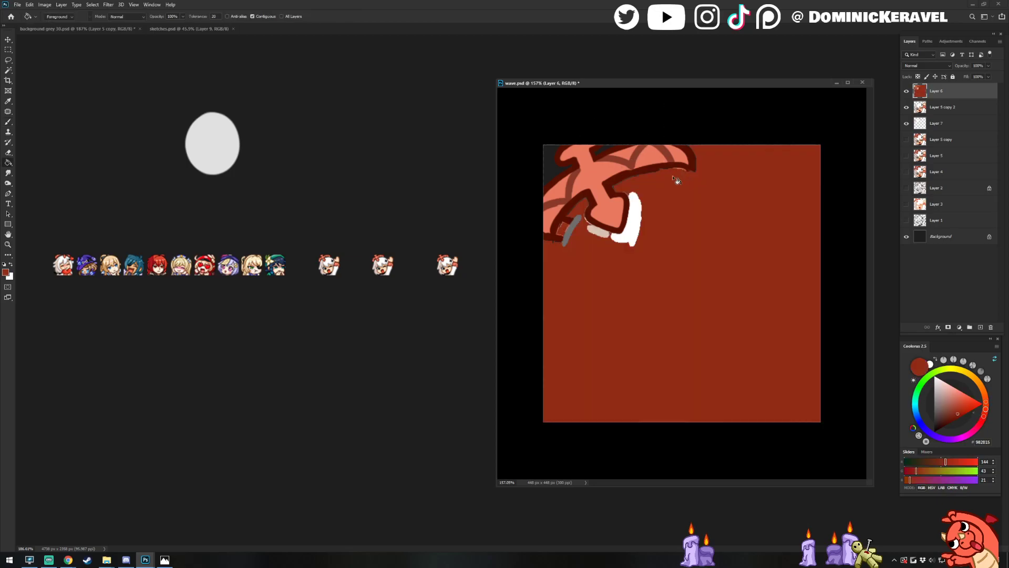
key("b")
key("ctrl+z")
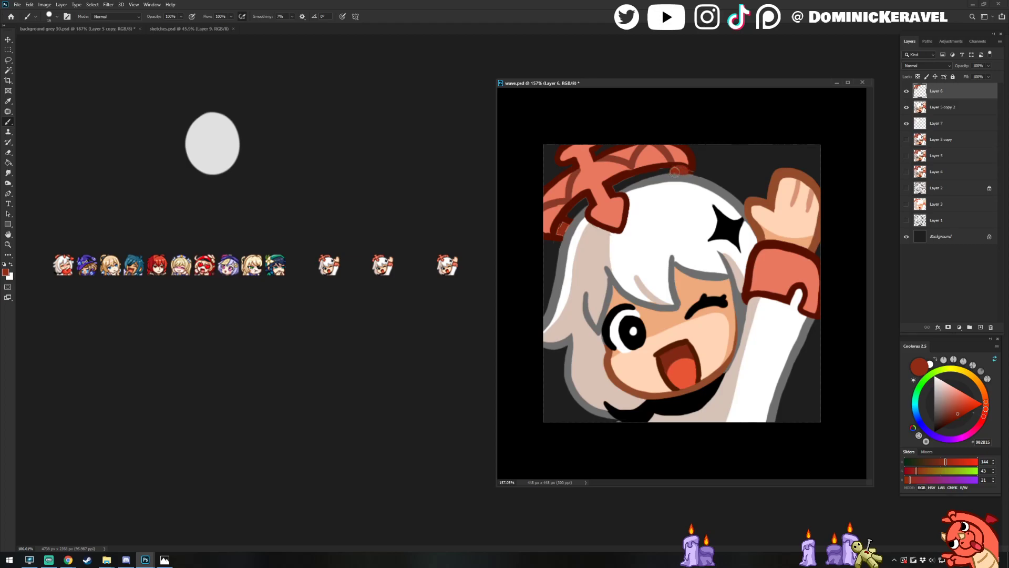
Brush dark red shading onto the undersides of both headpiece ends and tidy their outlines
left_click(678, 170, "alt")
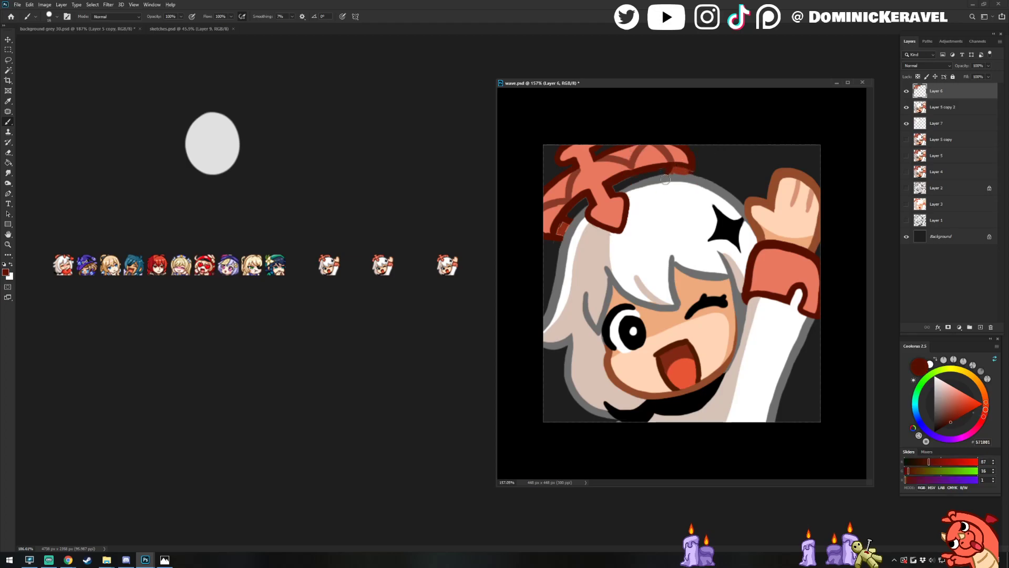
left_click(565, 222, "alt")
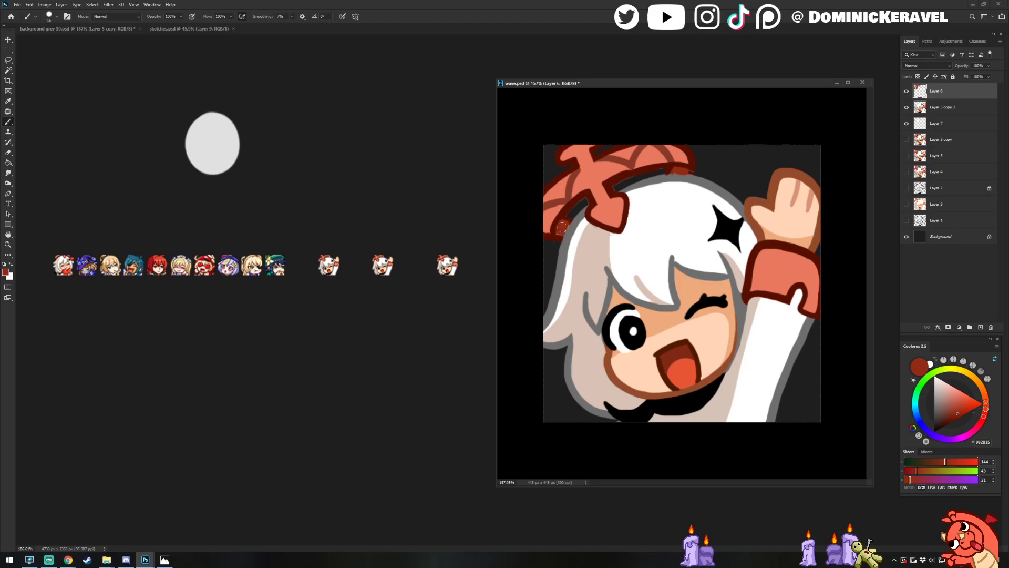
left_click(556, 234, "alt")
left_click(572, 221, "alt")
Select Layer 6, Layer 5 copy 2 and Layer 7, and enlarge them together by about 2%
key("v")
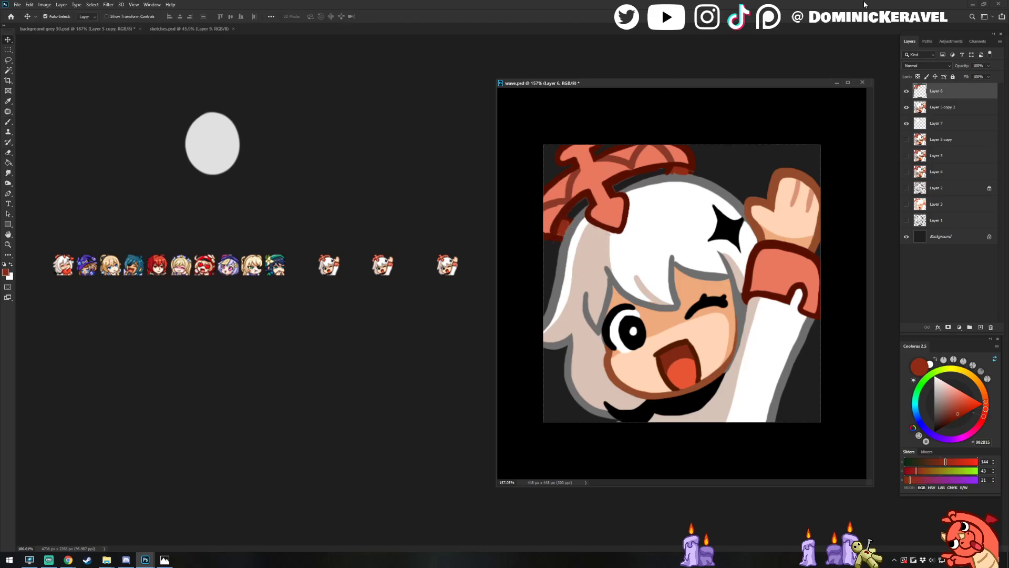
left_click(939, 123, "shift")
key("ctrl+t")
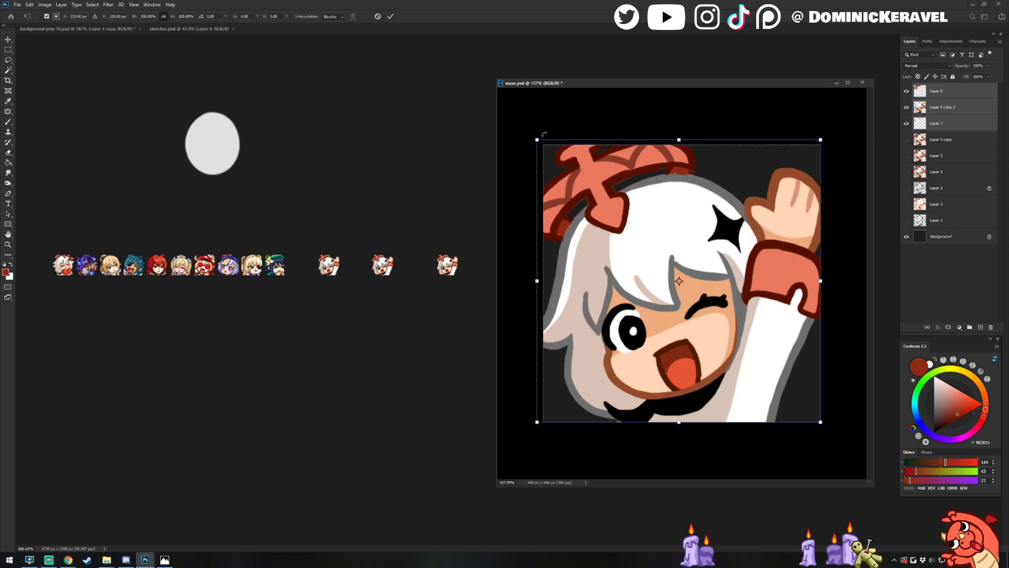
left_click_drag(543, 145, 531, 133)
key("Return")
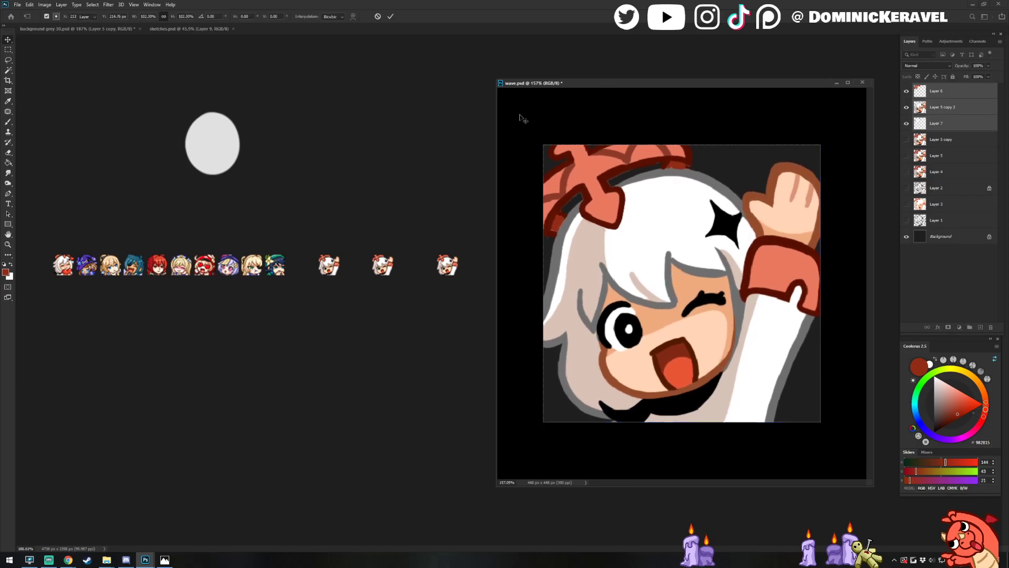
Merge the selected artwork layers and resize wave.psd to 28 px
key("ctrl+e")
key("ctrl+alt+i")
type("28")
key("Return")
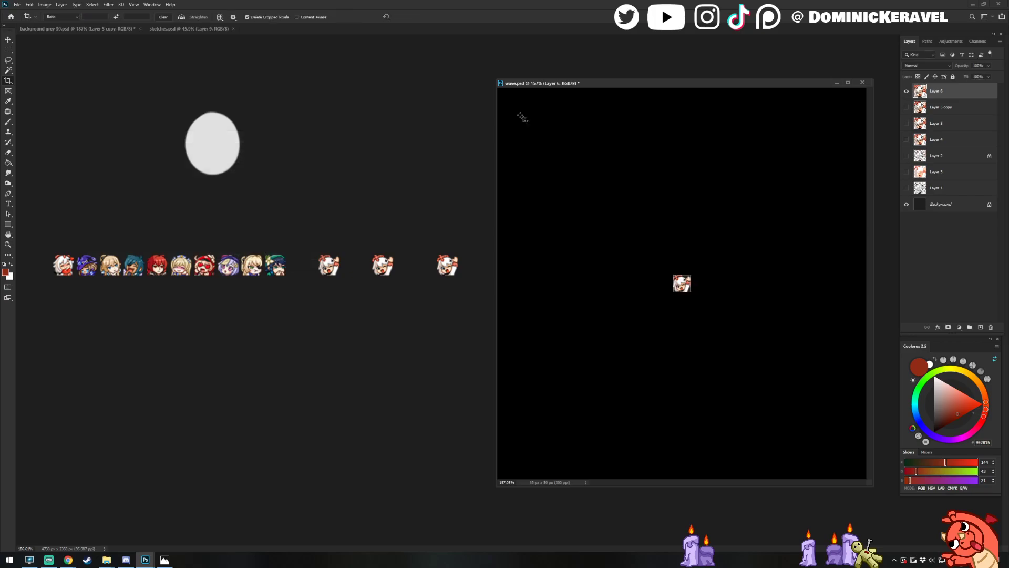
Copy the small emote into background grey 30.psd, above the rightmost waving version in the row
left_click_drag(660, 275, 442, 224)
key("e")
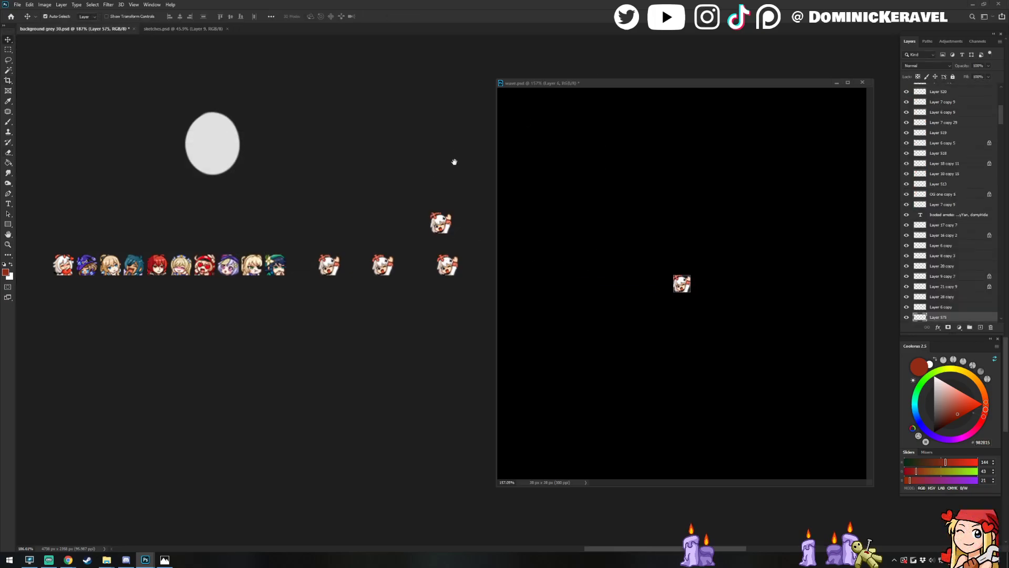
left_click_drag(452, 160, 387, 164)
key("v")
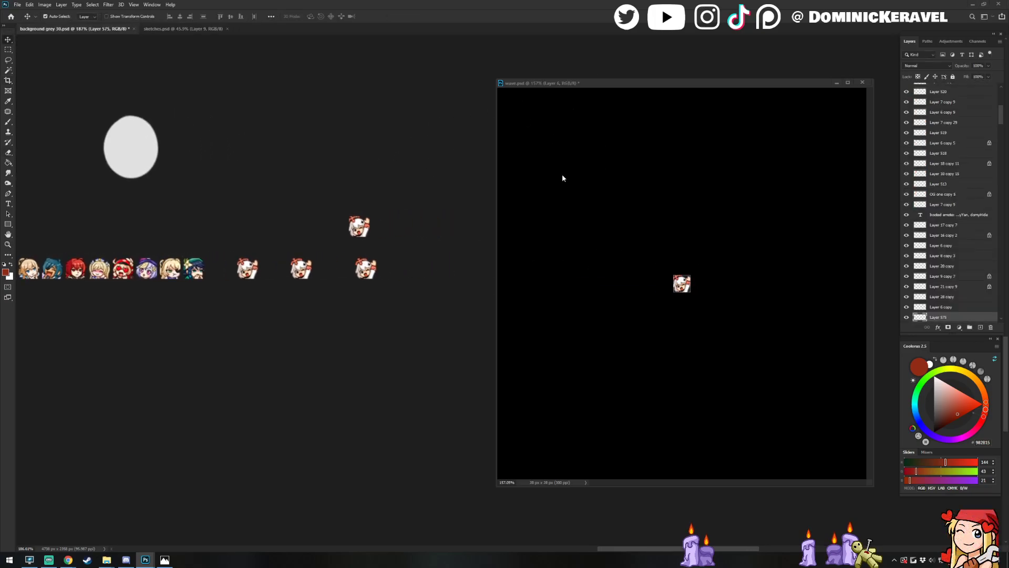
Undo the 28 px resize, the layer merge and the enlargement in wave.psd
left_click(566, 154)
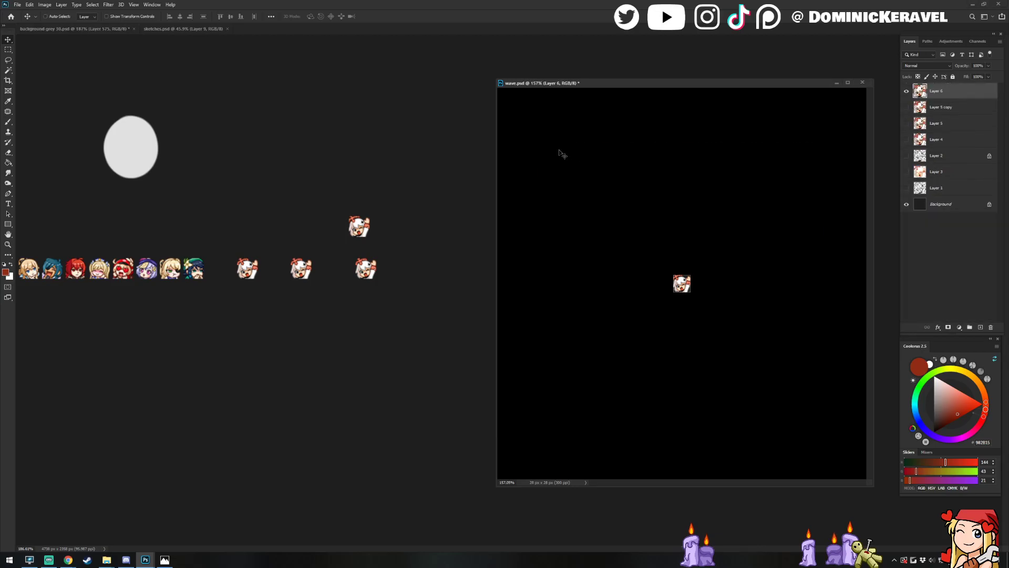
key("ctrl+z")
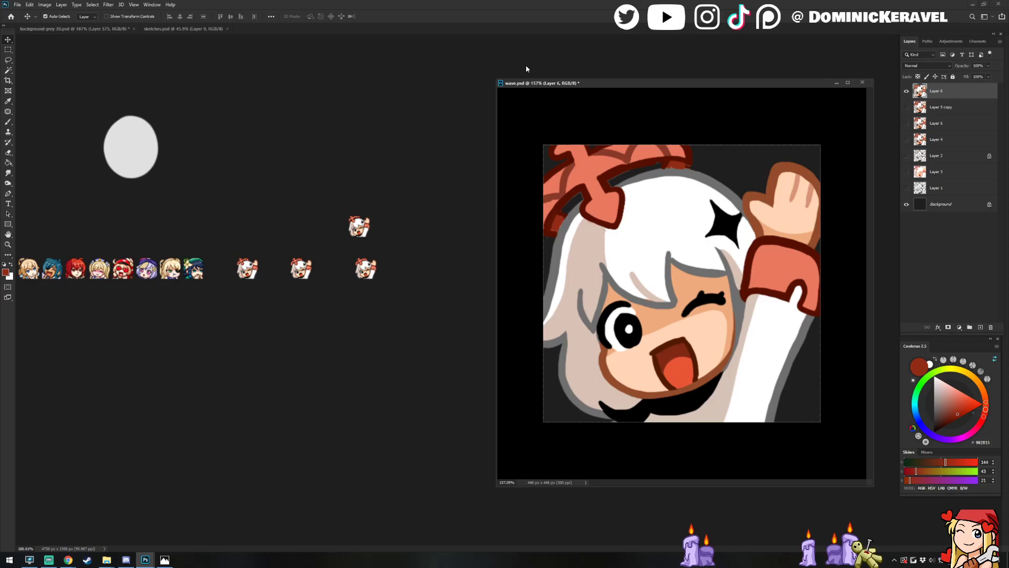
left_click(314, 191)
scroll(317, 184, "left", 4)
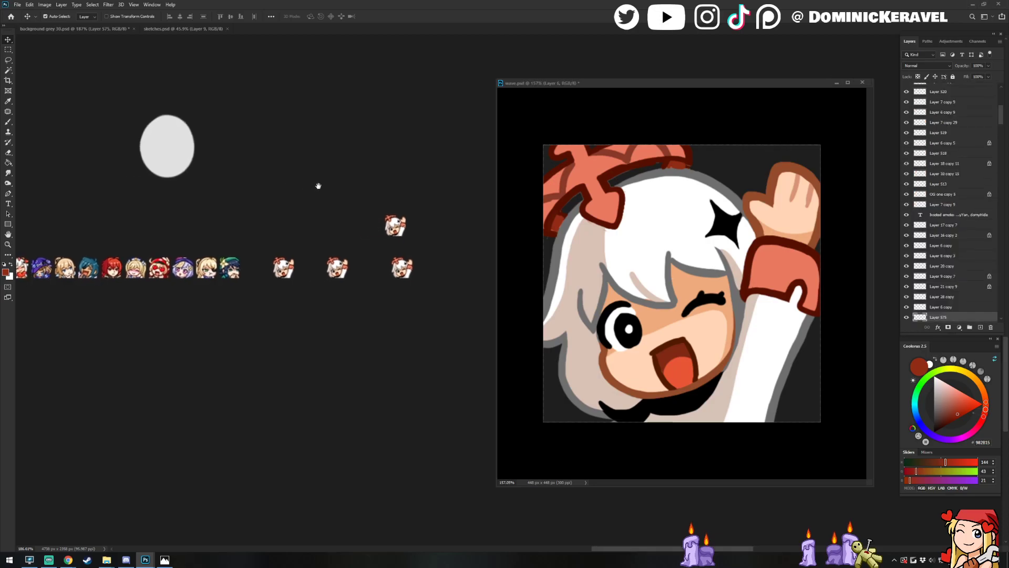
left_click(635, 156)
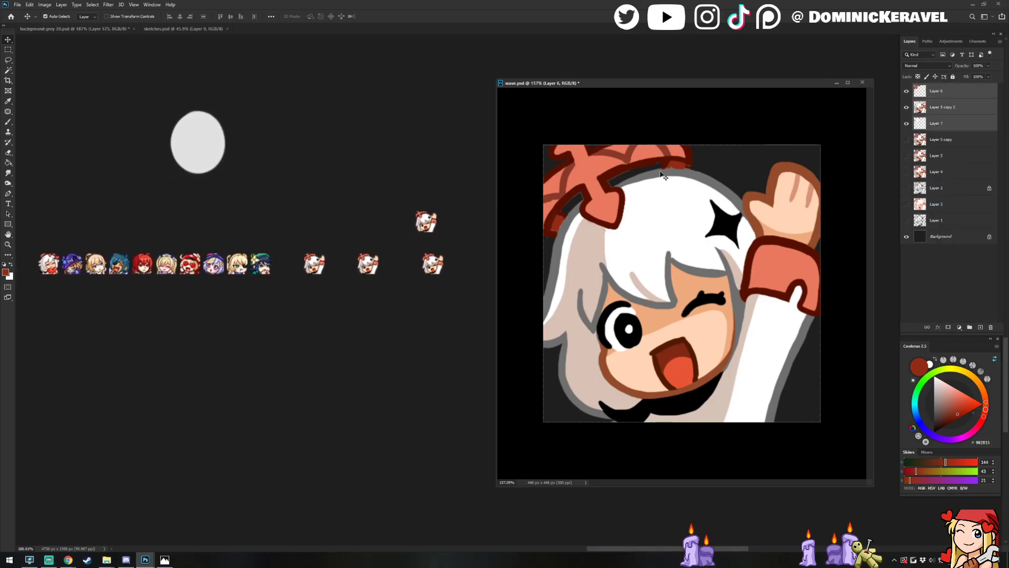
Scale the headpiece on Layer 6 to about 93% width and 97% height
left_click(958, 97)
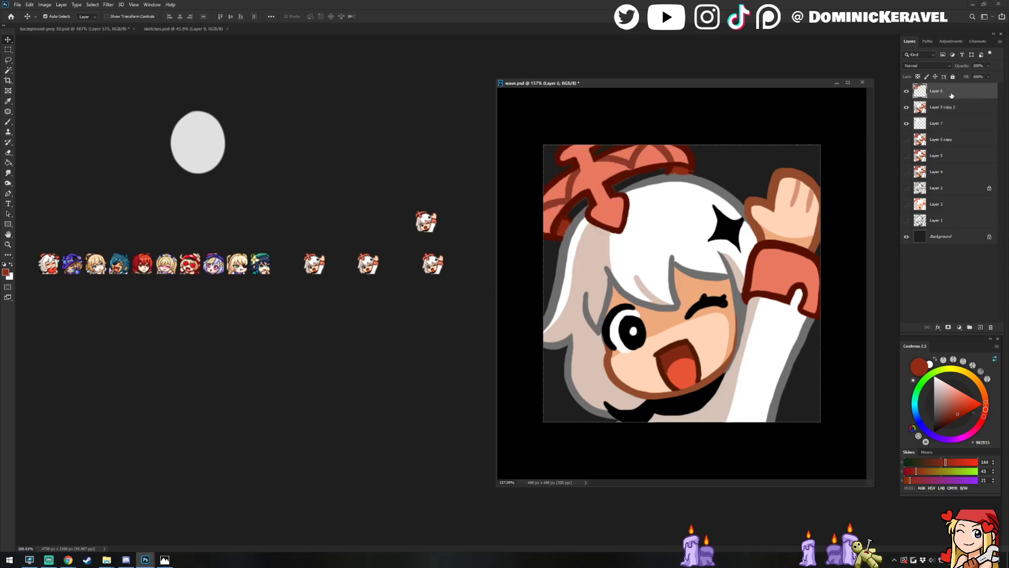
key("ctrl+t")
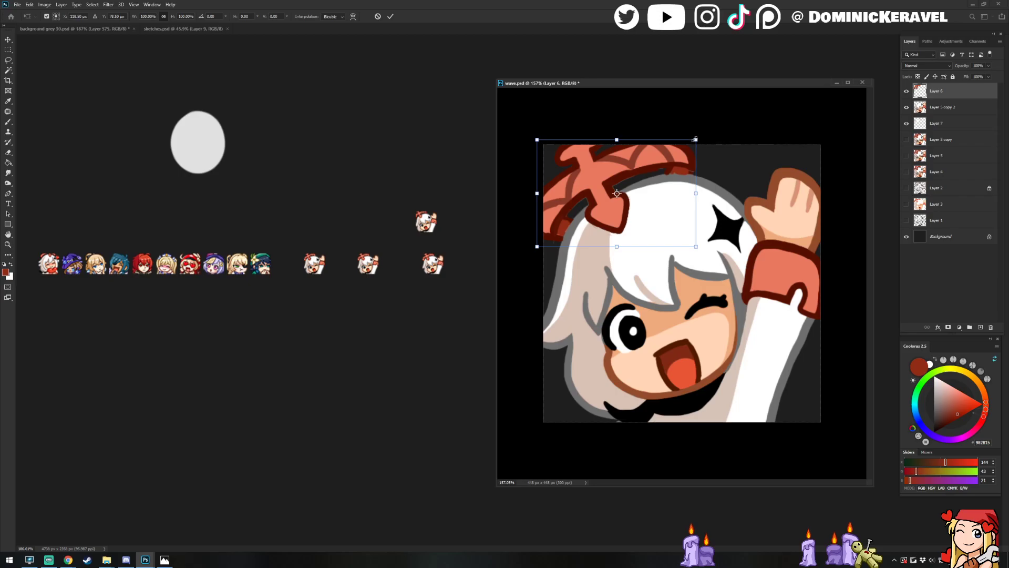
left_click_drag(695, 139, 690, 140)
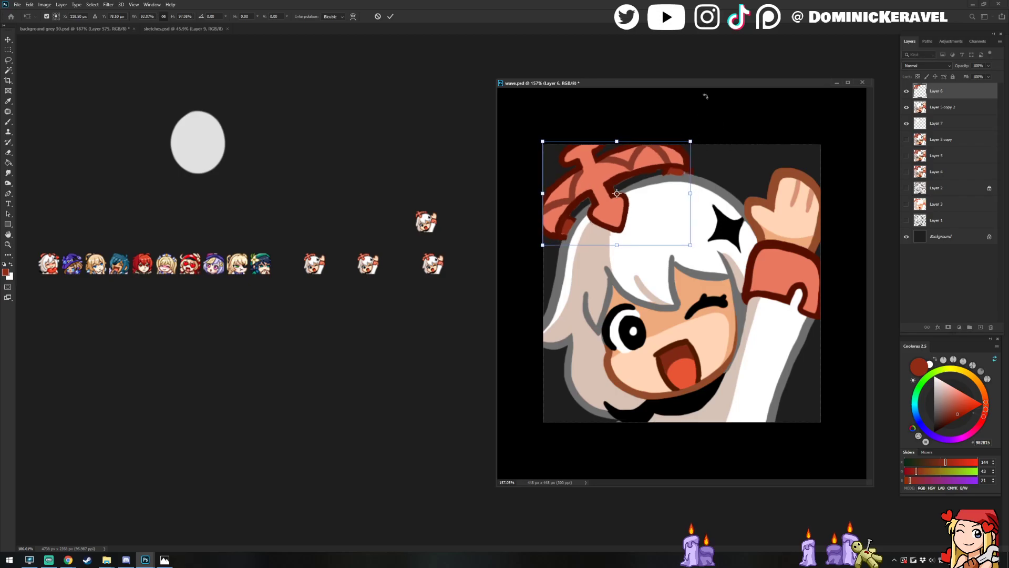
key("Return")
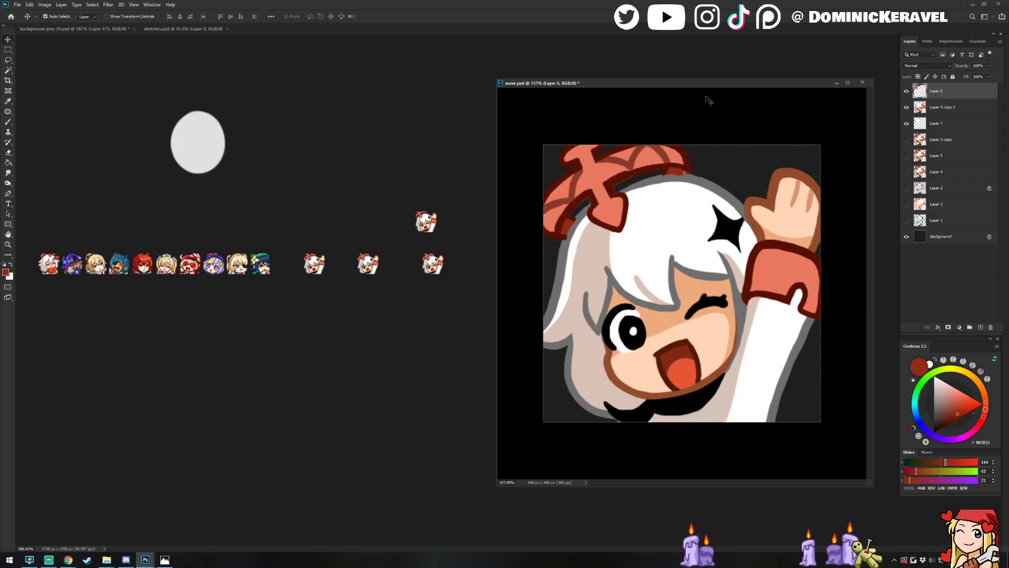
Merge Layer 6 through Layer 7 and resize wave.psd to 28 px
left_click(945, 123, "shift")
key("ctrl+e")
key("ctrl+alt+i")
type("28")
key("Return")
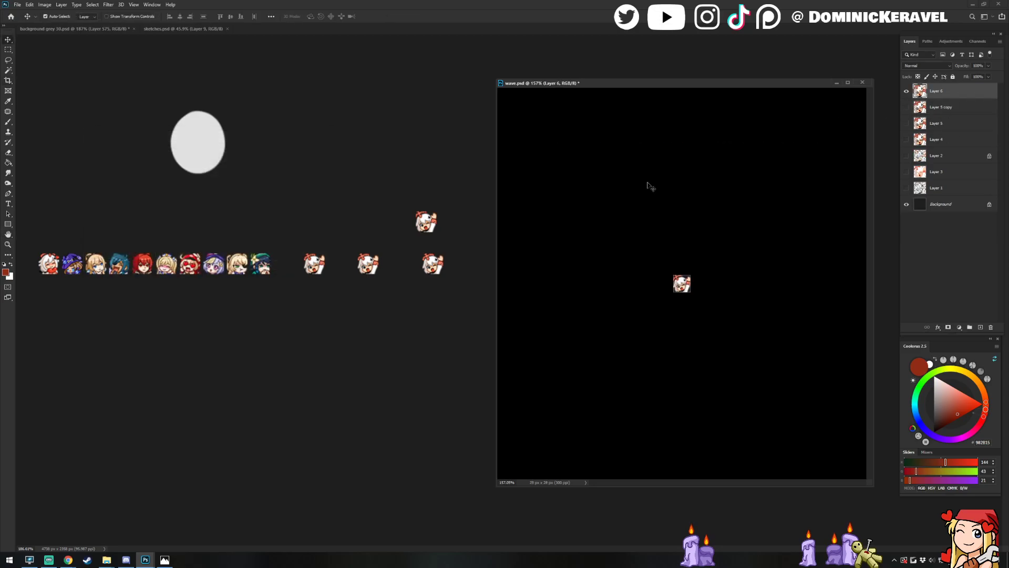
Copy the 28 px emote into background grey 30.psd and place it at the right end of the emote row
left_click_drag(689, 283, 473, 163)
left_click_drag(470, 212, 414, 219)
left_click_drag(414, 179, 443, 276)
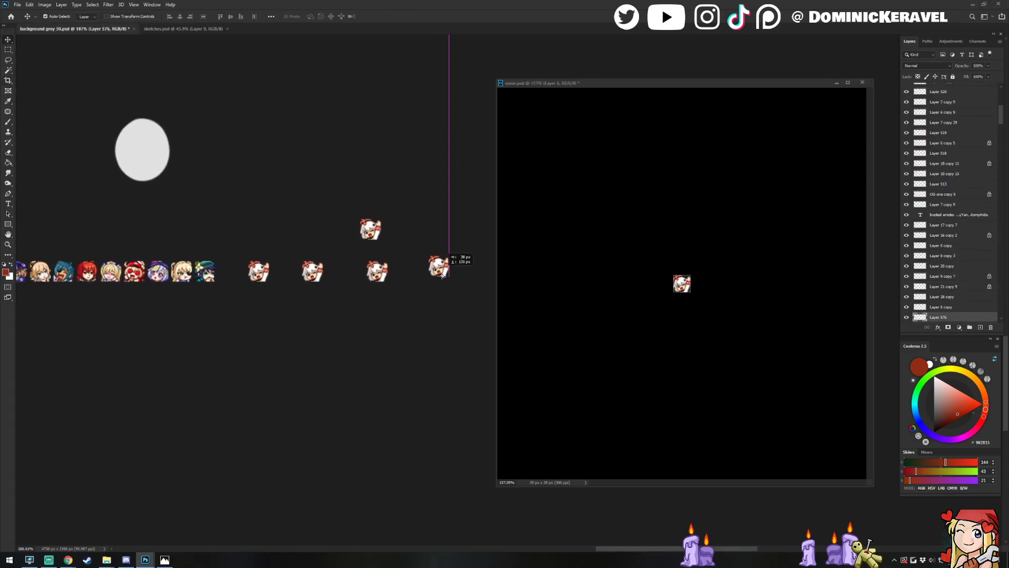
Undo the 28 px resize and the layer merge in wave.psd
left_click(592, 165)
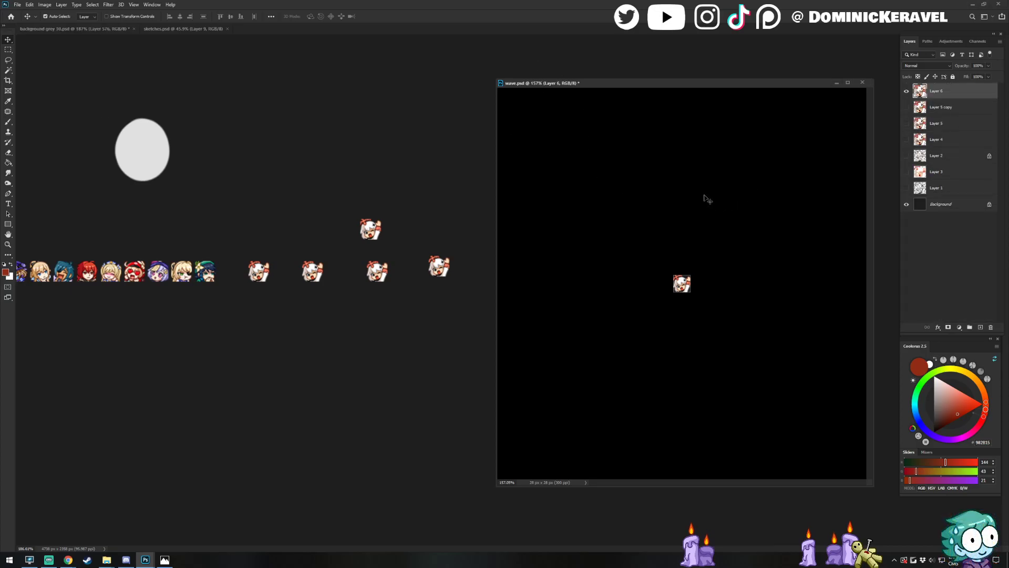
key("ctrl+z")
key("ctrl+z")
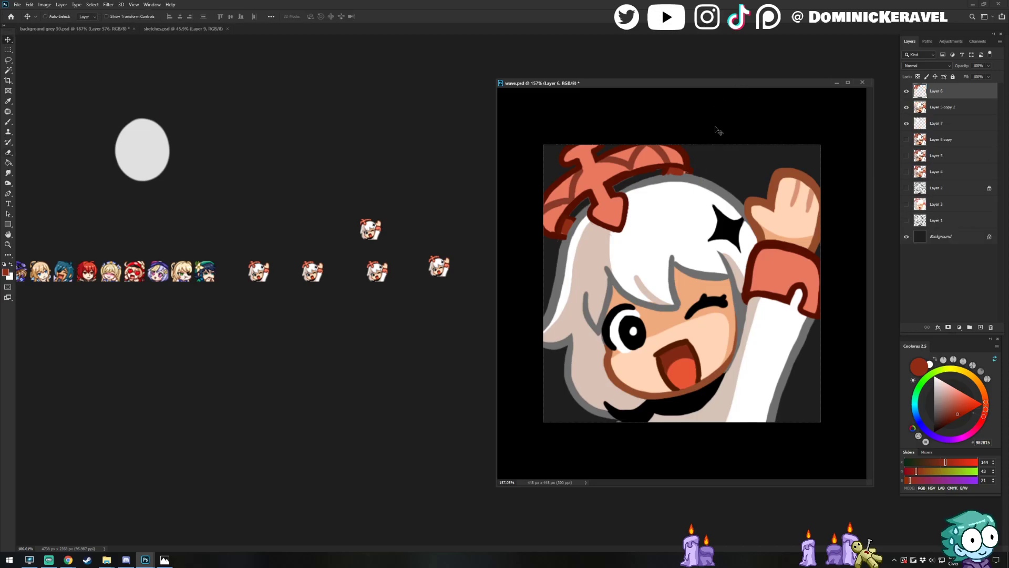
Rotate the headpiece on Layer 6 about 2° clockwise and nudge it slightly to the right
key("ctrl+t")
left_click_drag(707, 126, 731, 115)
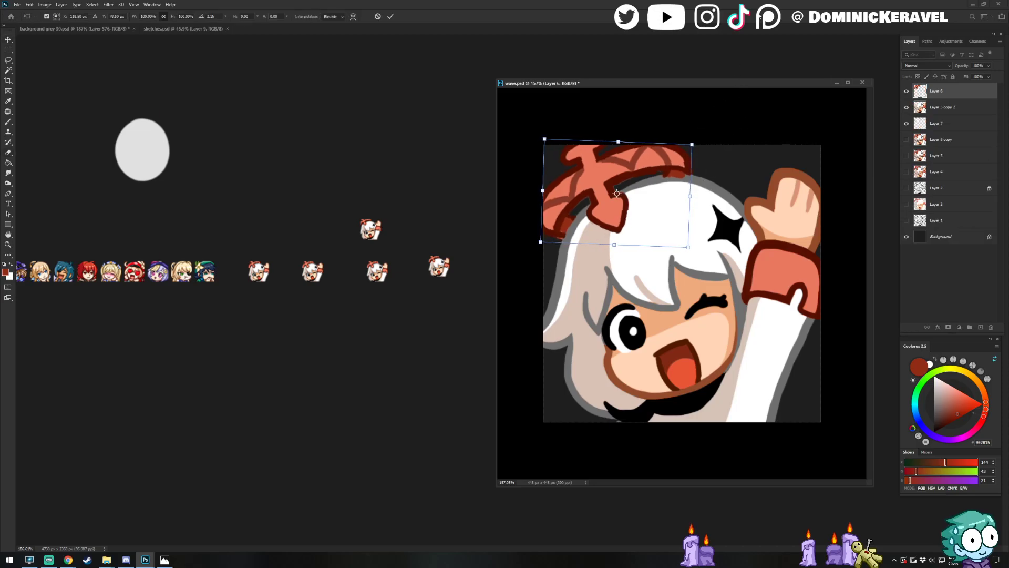
key("Return")
key("ctrl+z")
key("ctrl+shift+z")
key("Right")
key("Right")
key("Right")
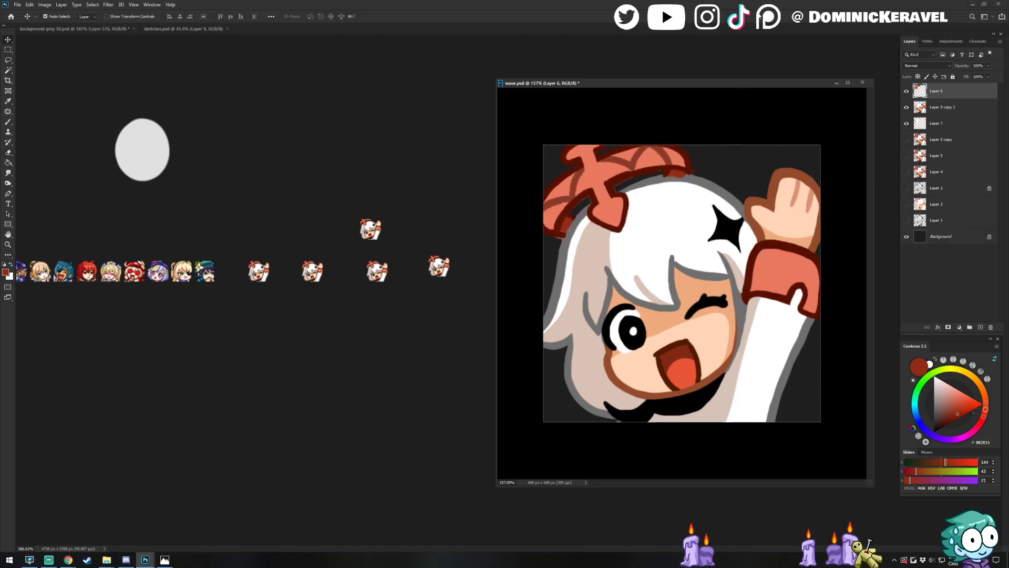
Erase the stray edge below the right end of the headpiece on Layer 6
left_click(942, 125)
key("e")
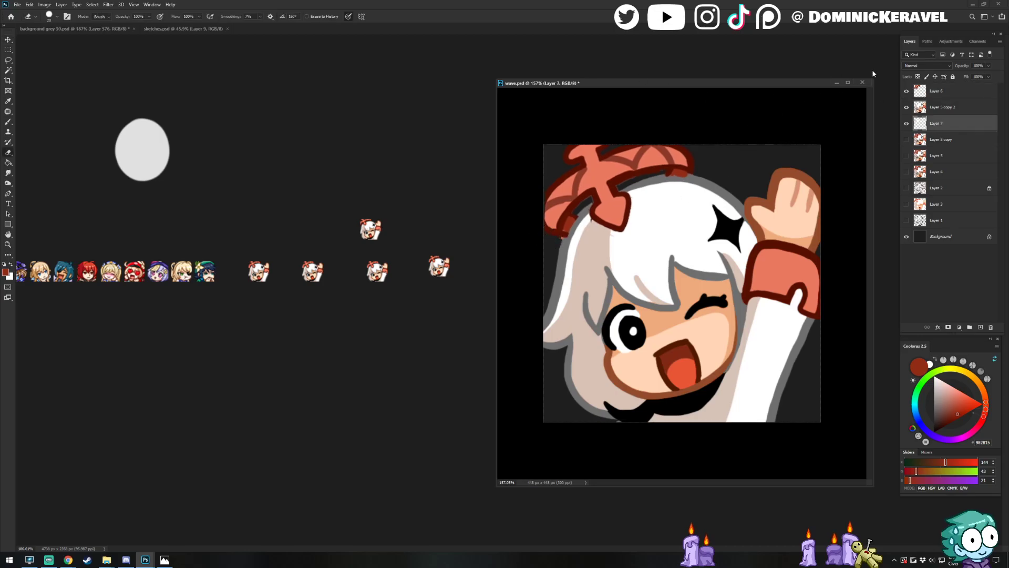
left_click(686, 173, "ctrl")
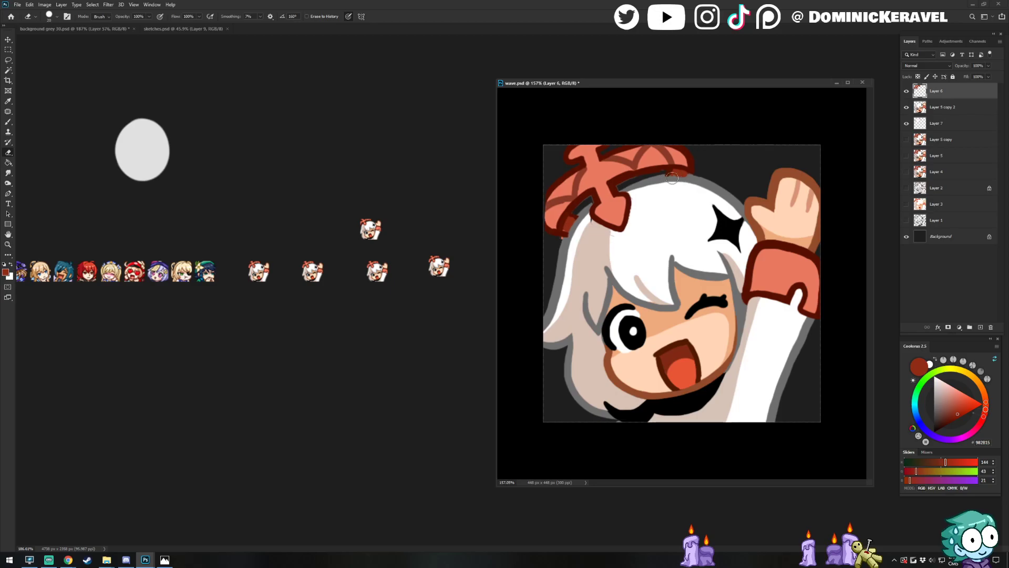
left_click_drag(674, 180, 698, 183)
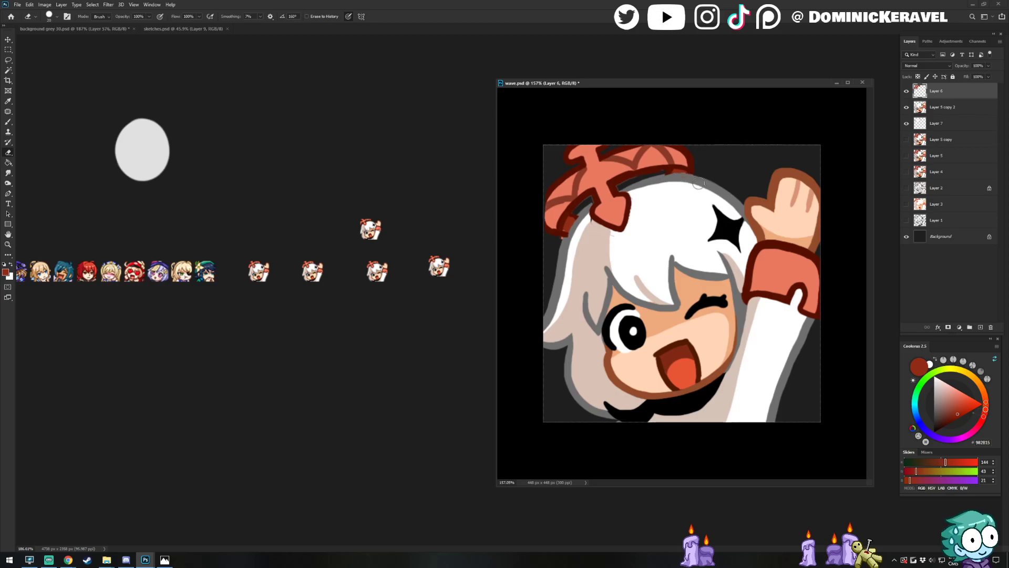
Merge Layer 6 through Layer 7 and enlarge the merged emote slightly toward the upper-left corner
left_click(946, 121, "shift")
key("ctrl+e")
key("ctrl+t")
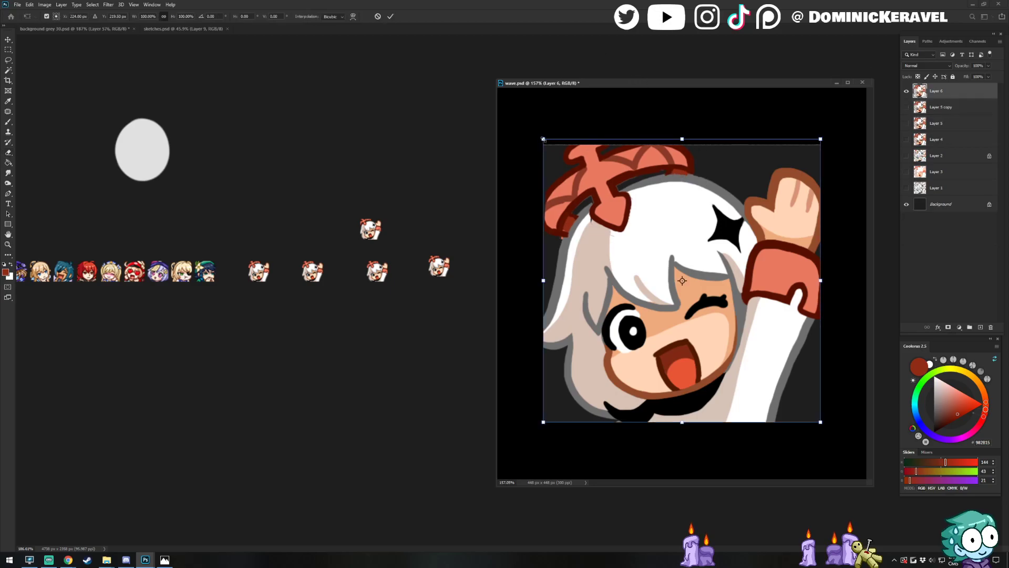
left_click_drag(543, 140, 539, 135)
key("Return")
Resize wave.psd to 28 px and copy the emote into background grey 30.psd at the right end of the emote row
key("ctrl+alt+i")
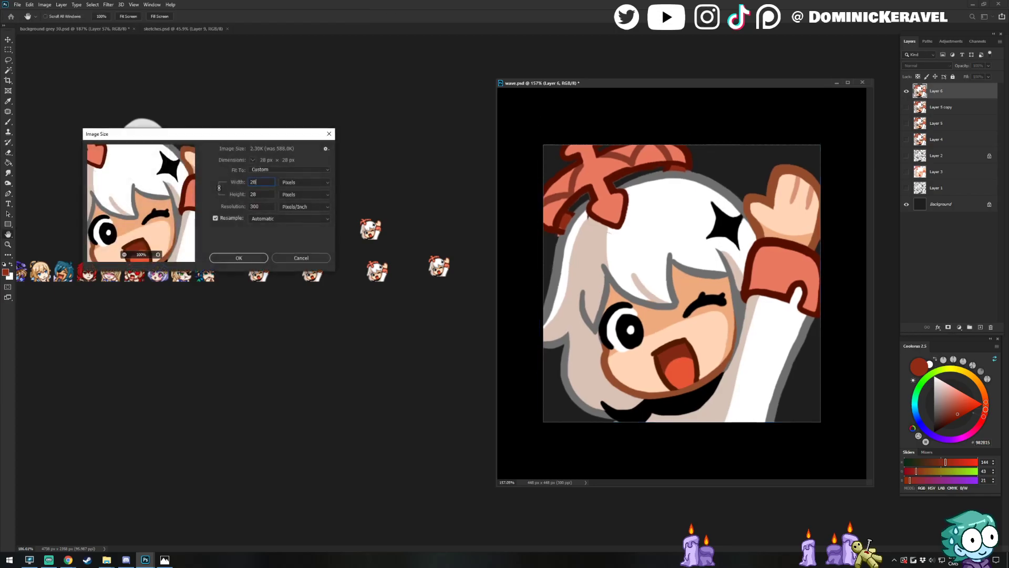
type("28")
key("Return")
left_click_drag(687, 283, 436, 205)
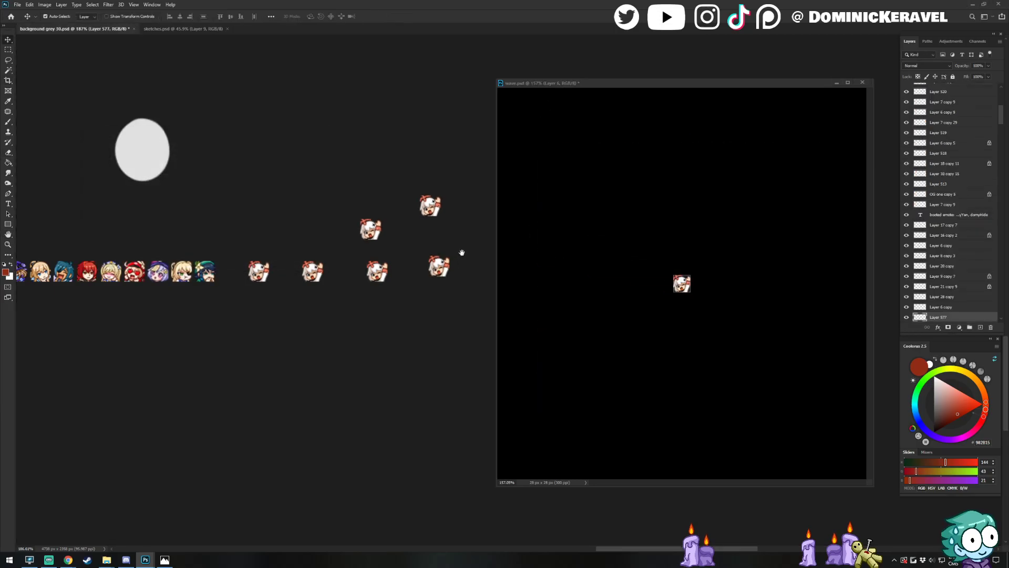
left_click_drag(465, 245, 441, 246)
left_click_drag(406, 208, 454, 277)
scroll(444, 310, "down", 2)
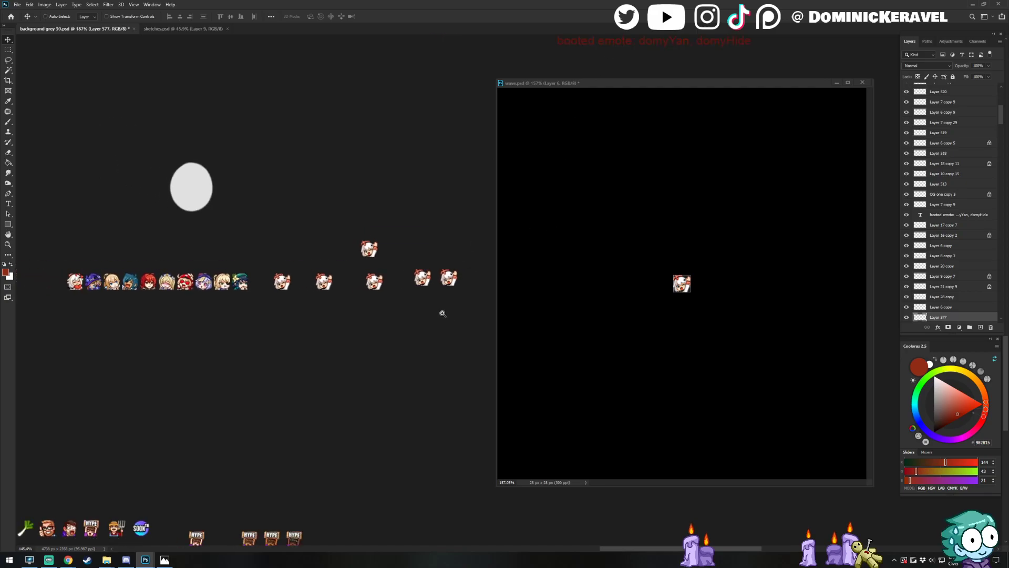
left_click_drag(449, 318, 434, 308)
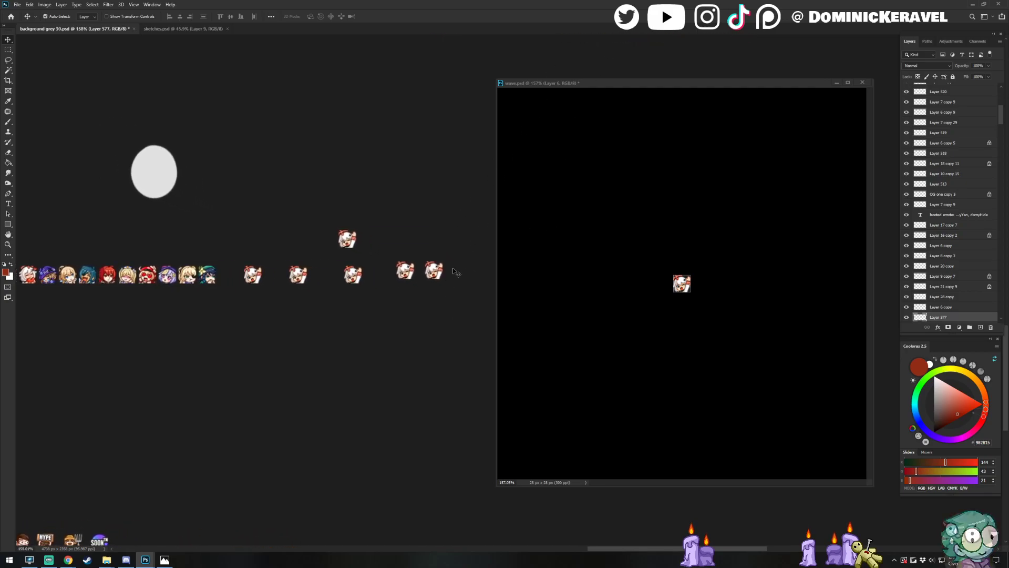
Undo the 28 px resize, the enlargement and the layer merge in wave.psd
left_click(626, 192)
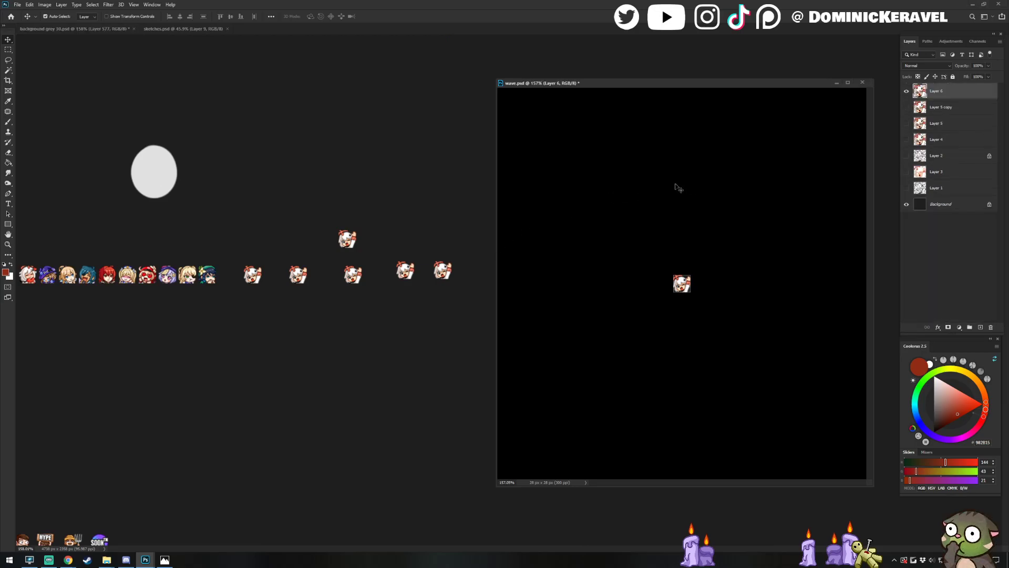
left_click(652, 225)
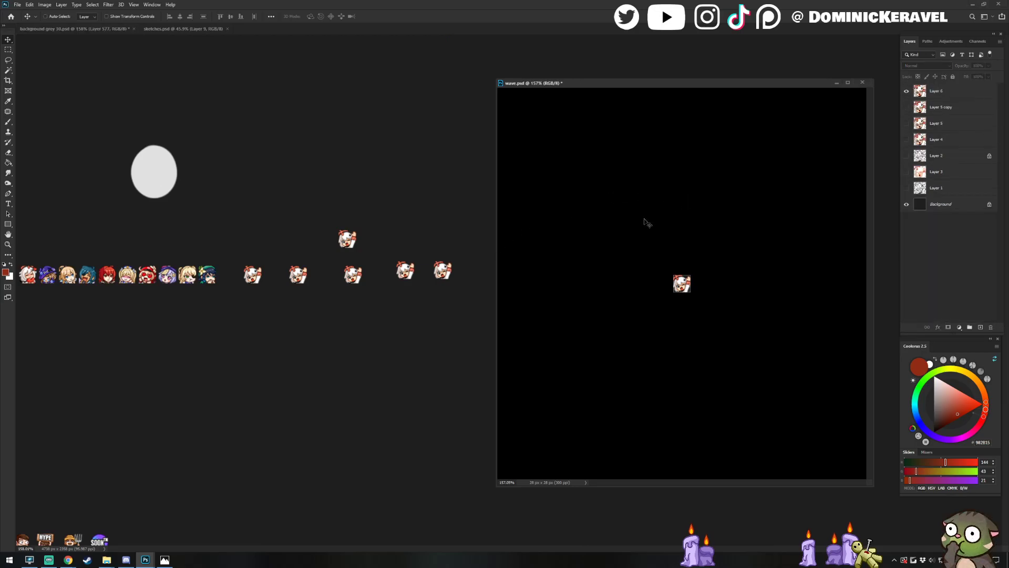
key("ctrl+z")
key("ctrl+z")
Move the headpiece on Layer 6 slightly to the right and rotate it about 3° clockwise
left_click(651, 154, "ctrl")
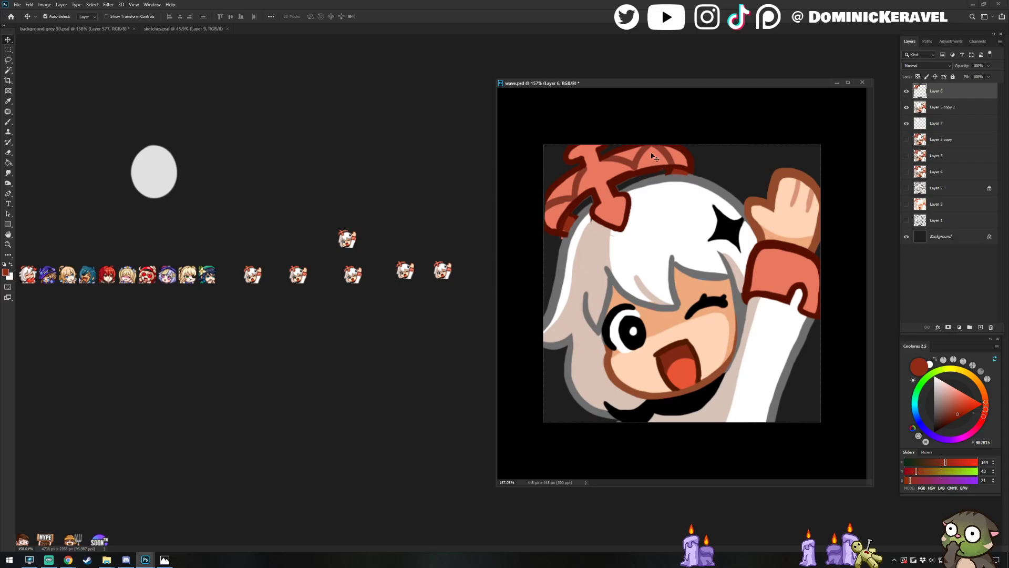
left_click_drag(652, 155, 661, 154)
left_click_drag(720, 136, 723, 139)
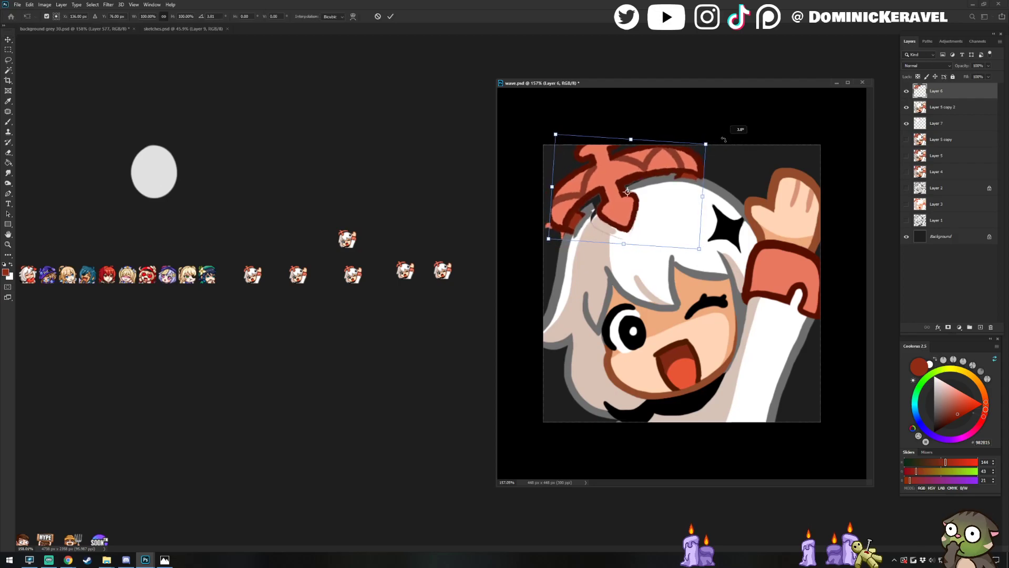
key("Return")
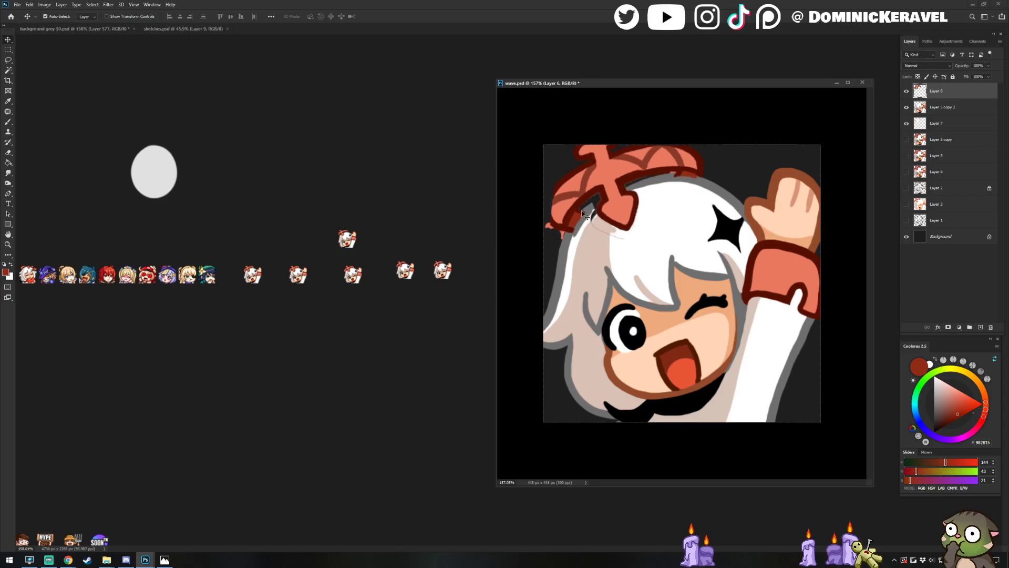
scroll(945, 121, "up", 2)
left_click(947, 123)
key("ctrl+j")
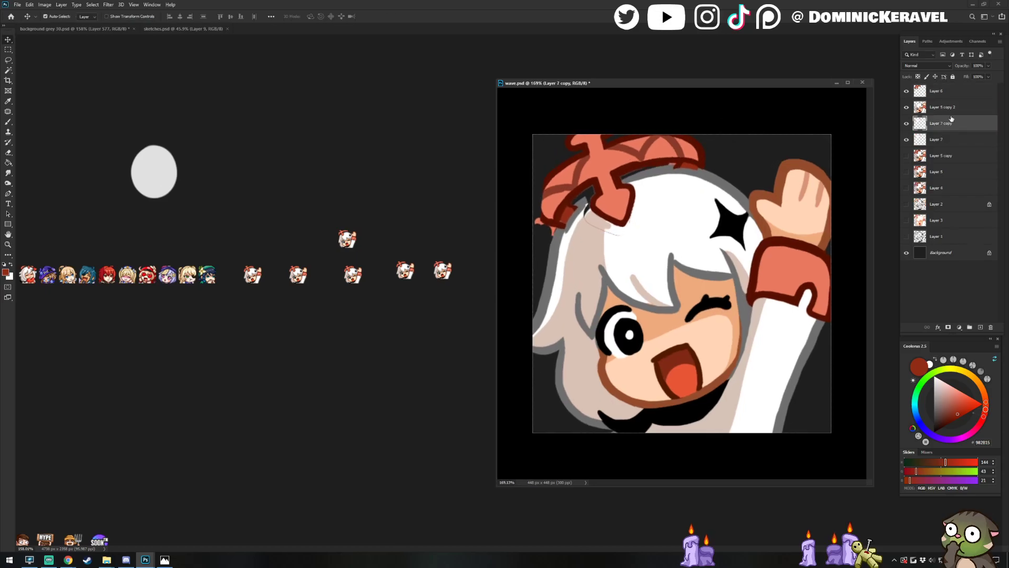
key("ctrl+z")
key("ctrl+j")
left_click(907, 140)
left_click(929, 140)
left_click(950, 118, "shift")
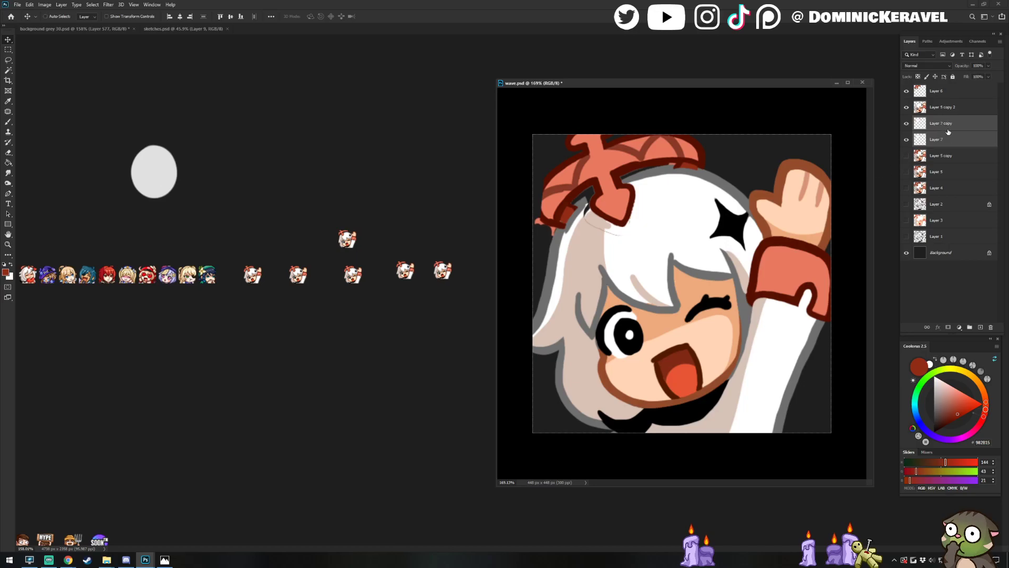
key("ctrl+z")
Delete Layer 7 and replace it with a new empty layer below Layer 5 copy 2
left_click(944, 126)
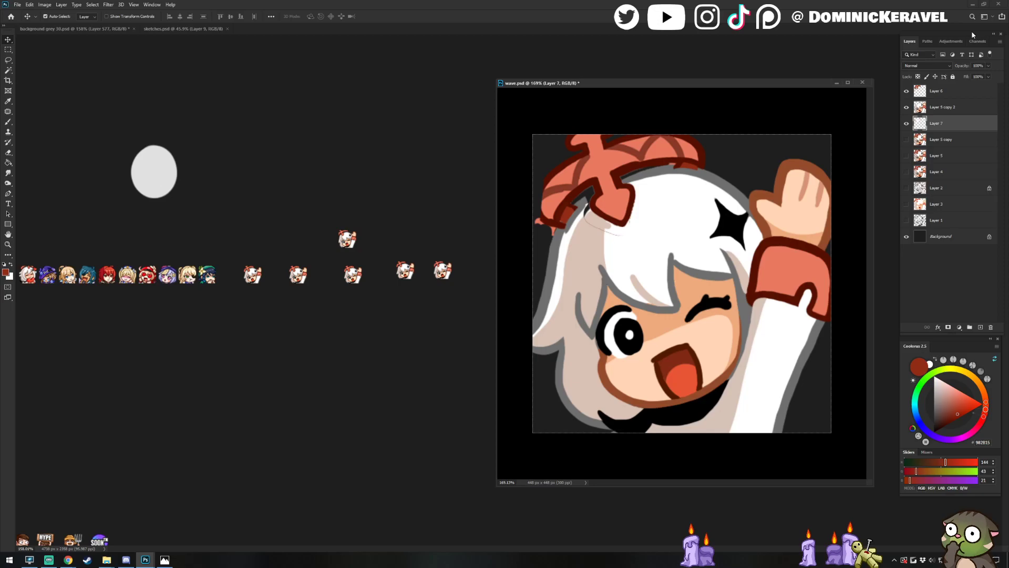
key("Delete")
key("ctrl+shift+n")
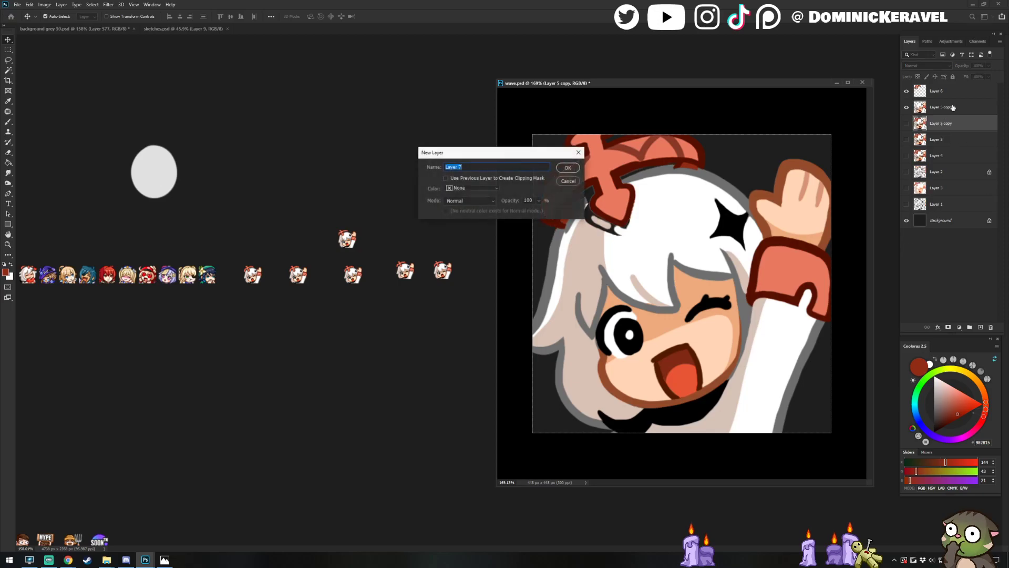
key("Return")
Paint the hair gap beneath the headpiece with sampled grey, beige and white, and merge the new layer into Layer 5 copy 2
key("b")
key("x")
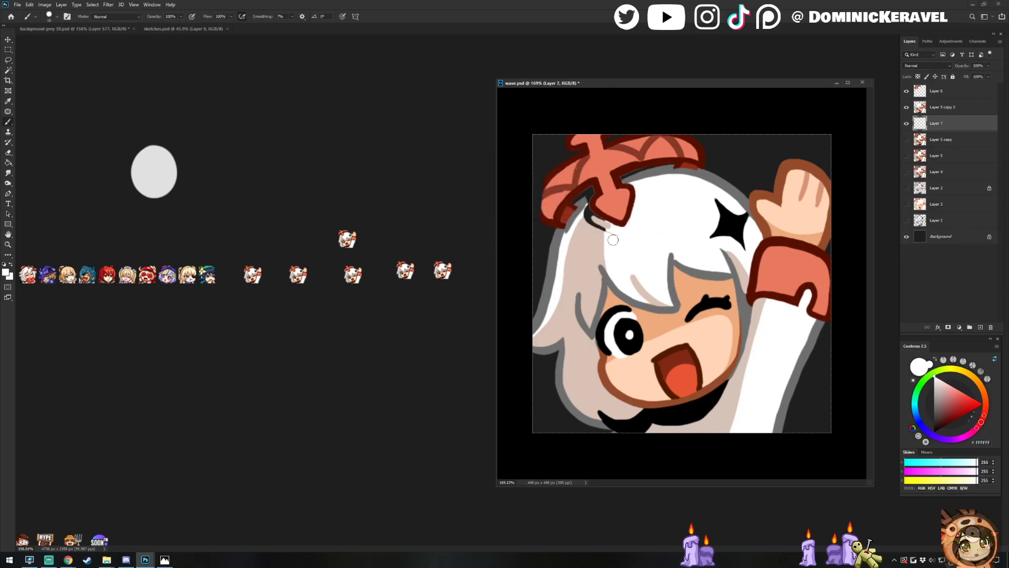
left_click(584, 226, "alt")
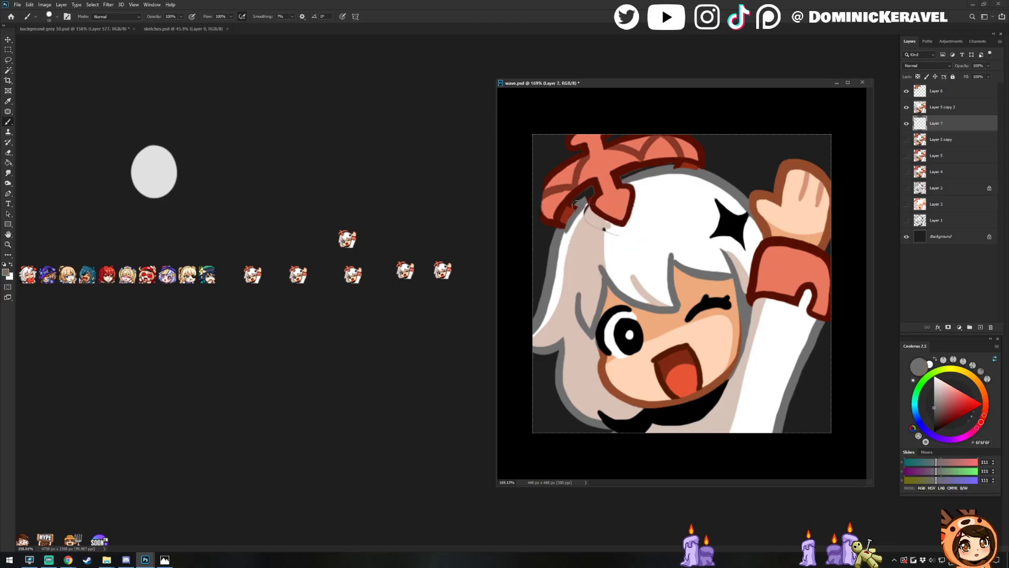
left_click(615, 217, "alt")
left_click(597, 221, "alt")
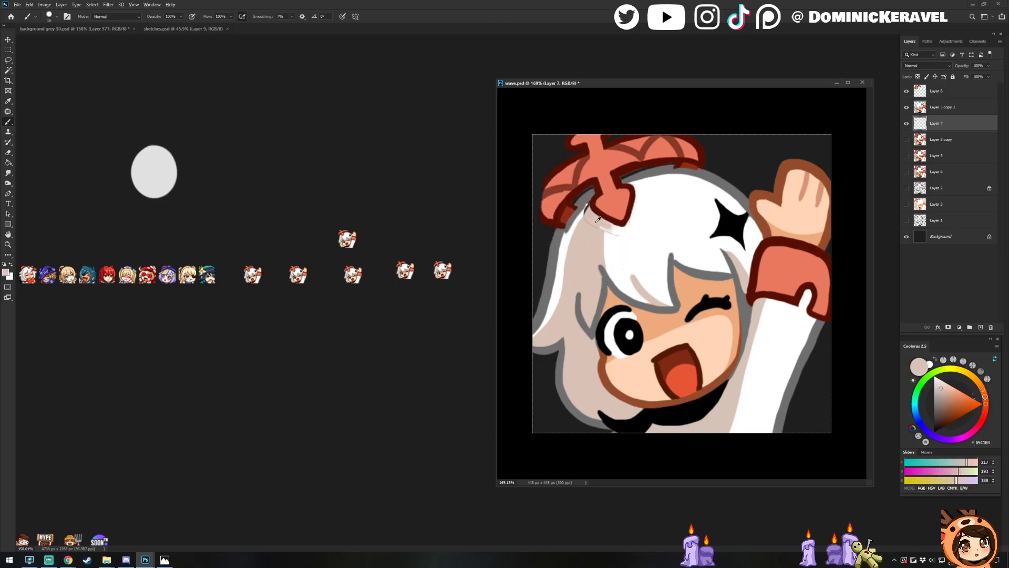
left_click(588, 210, "alt")
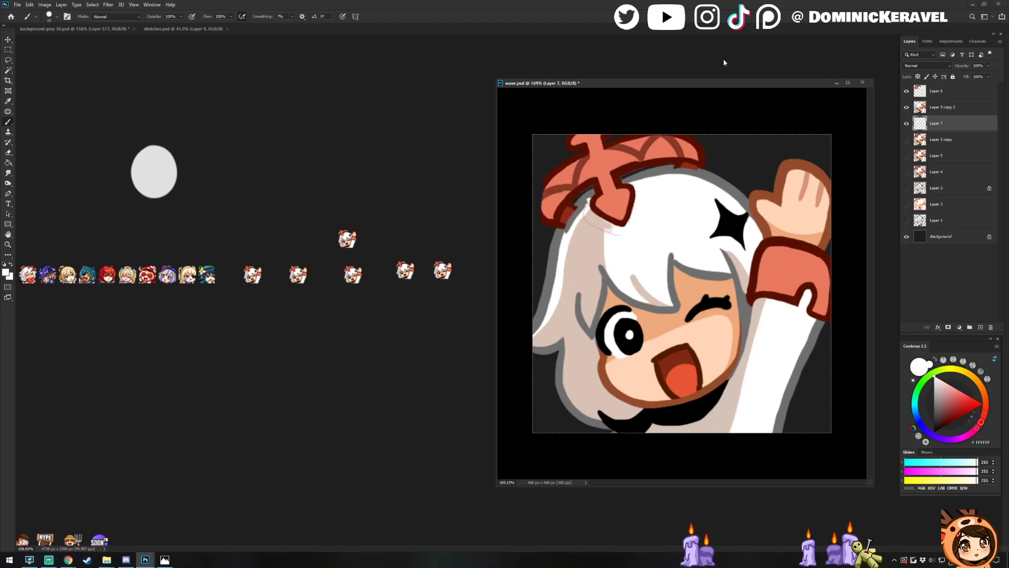
left_click(943, 108, "shift")
key("ctrl+e")
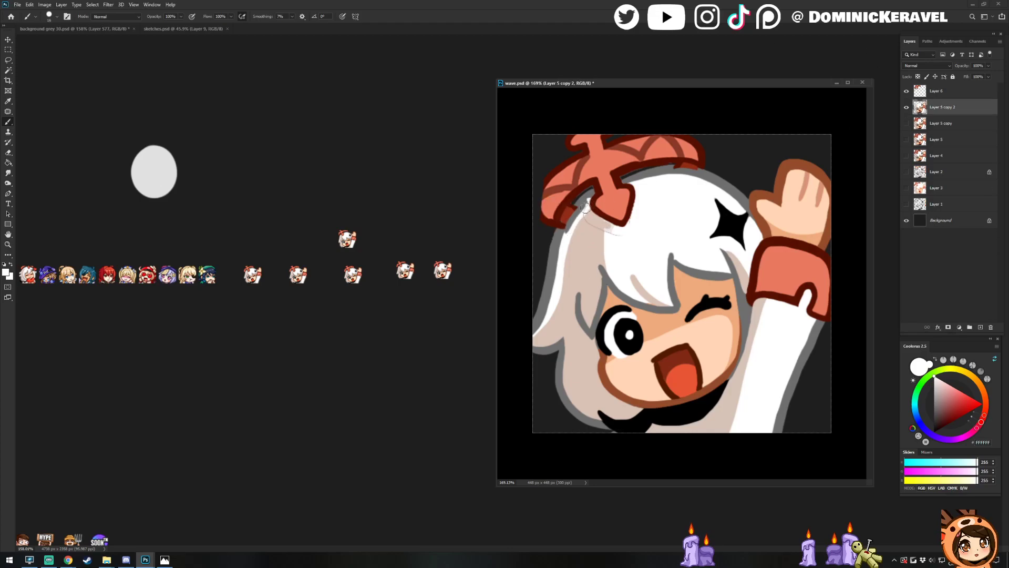
Clean up the hair outline, beige shading and white area under the headpiece's left side on Layer 5 copy 2
left_click(560, 239, "alt")
left_click(589, 205, "ctrl")
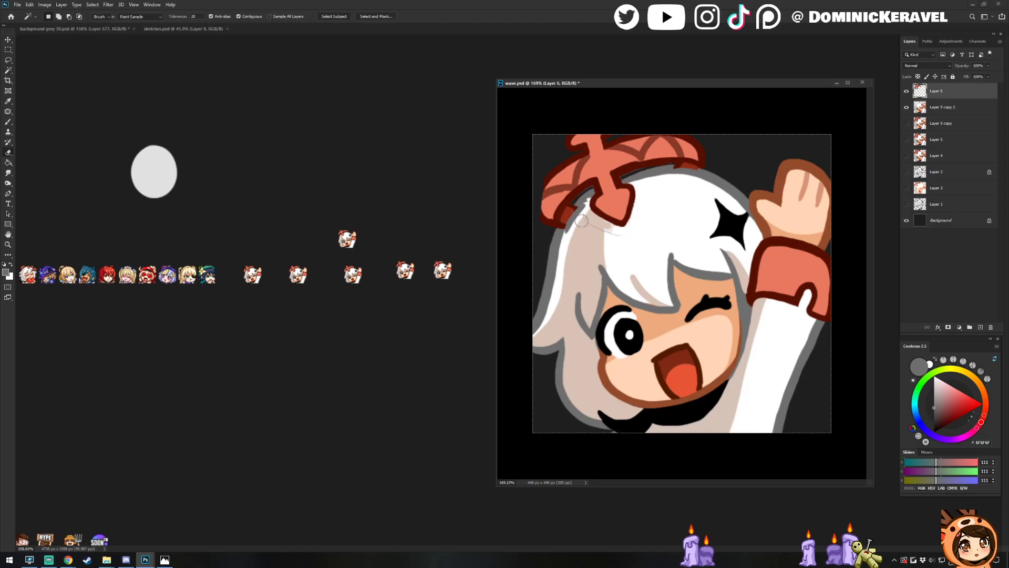
left_click(587, 202, "ctrl")
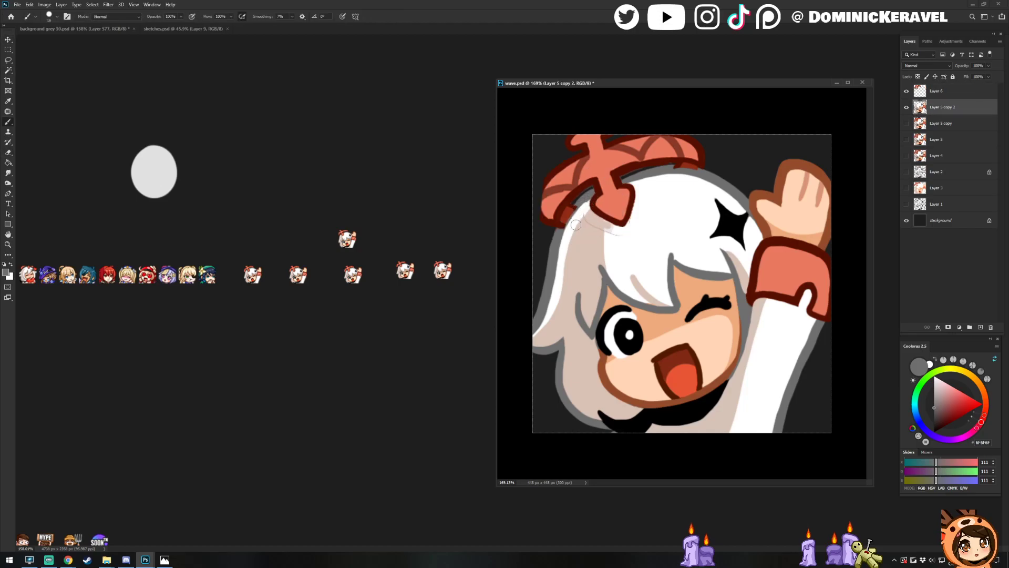
left_click(576, 220, "alt")
left_click(587, 228, "alt")
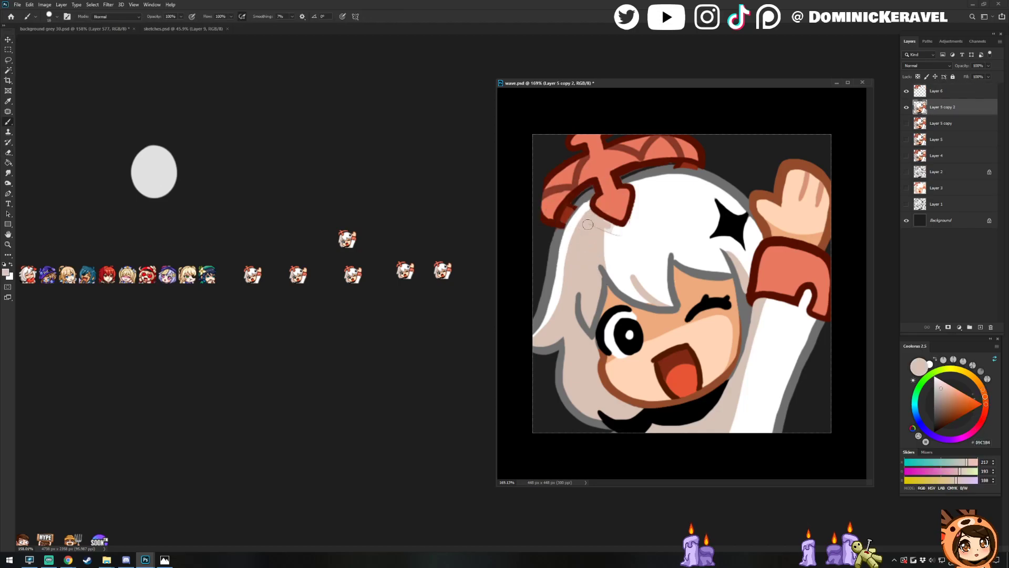
left_click(622, 229, "alt")
mouse_move(614, 243)
left_mouse_down()
mouse_move(610, 254)
mouse_move(604, 232)
left_mouse_up()
Check Layer 6 by toggling its visibility and erase the stray pixels beneath the right end of the headpiece
key("v")
left_click(611, 221)
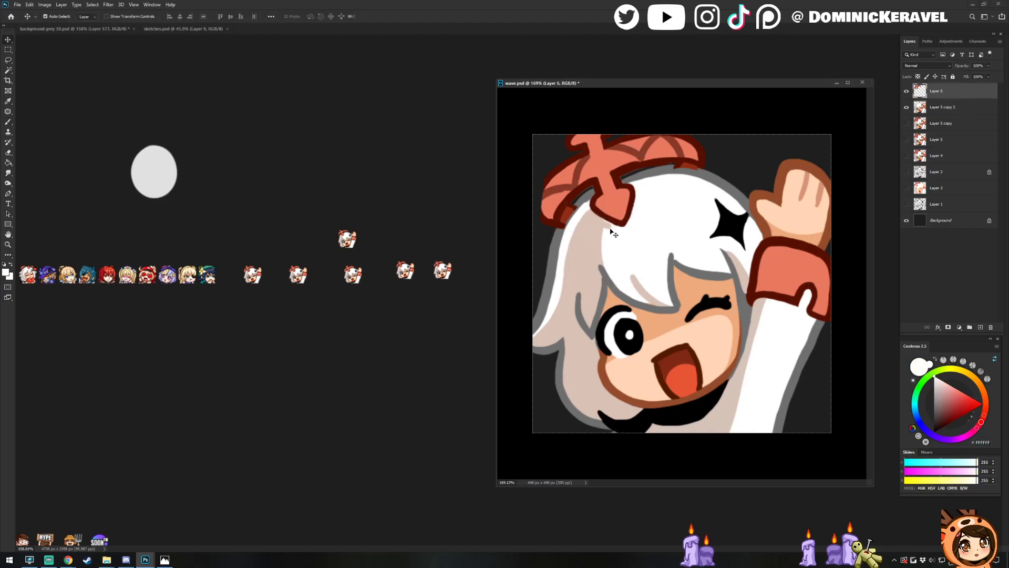
left_click(906, 91)
left_click(906, 92)
key("w")
left_click(603, 223)
key("e")
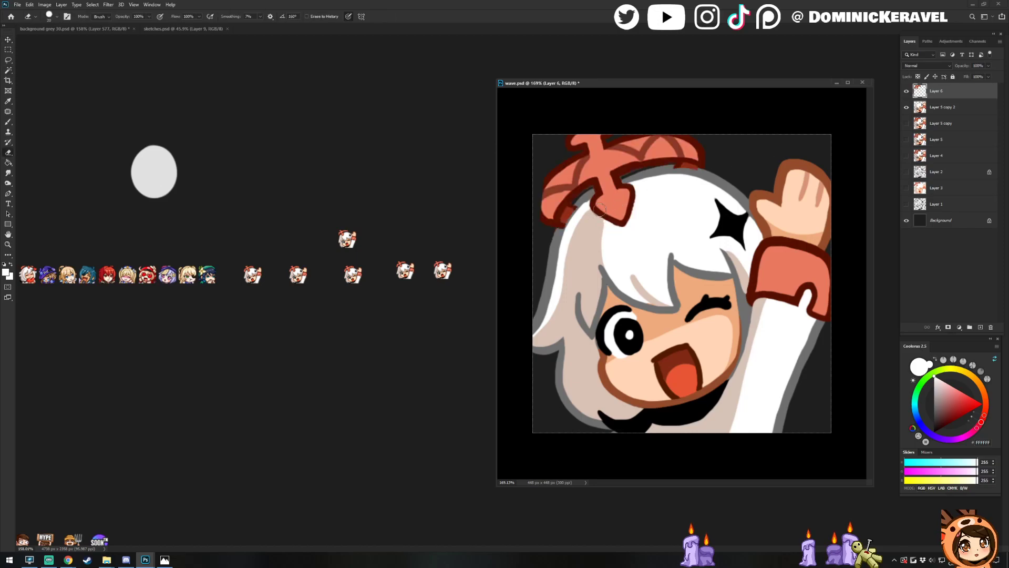
left_click_drag(667, 176, 692, 169)
Repaint the headpiece's outer outline on Layer 6 with the sampled dark red and clean its inner edge with the eraser
key("b")
left_click(699, 158, "alt")
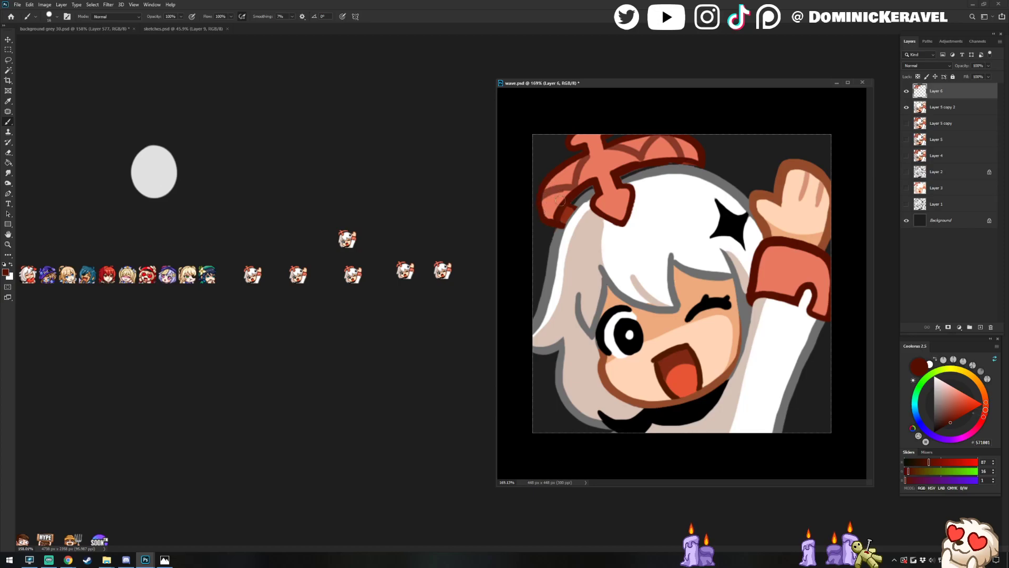
key("e")
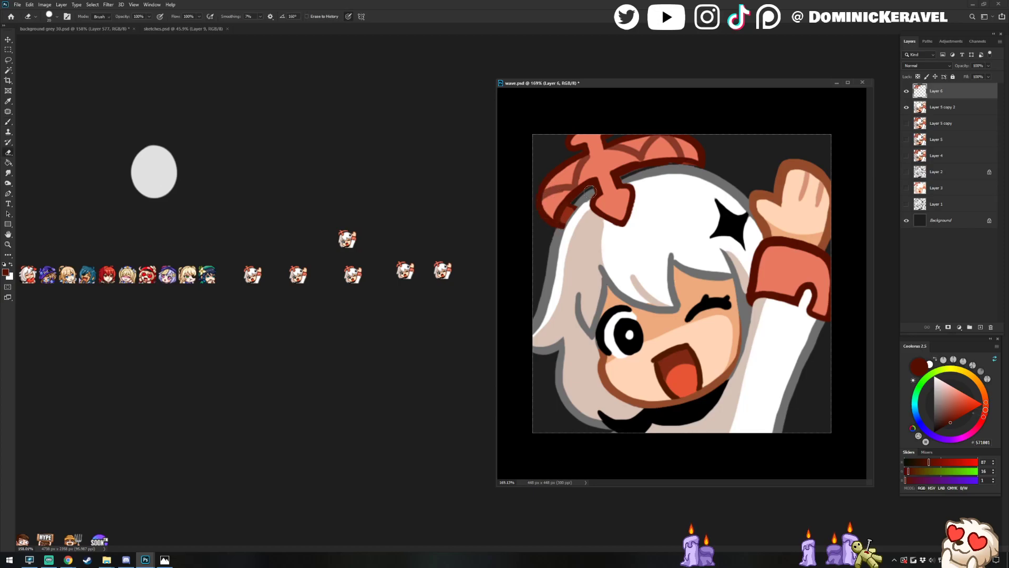
Scale Layer 6 and Layer 5 copy 2 together to about 102% and resize wave.psd to 28 px
key("v")
left_click(931, 108, "shift")
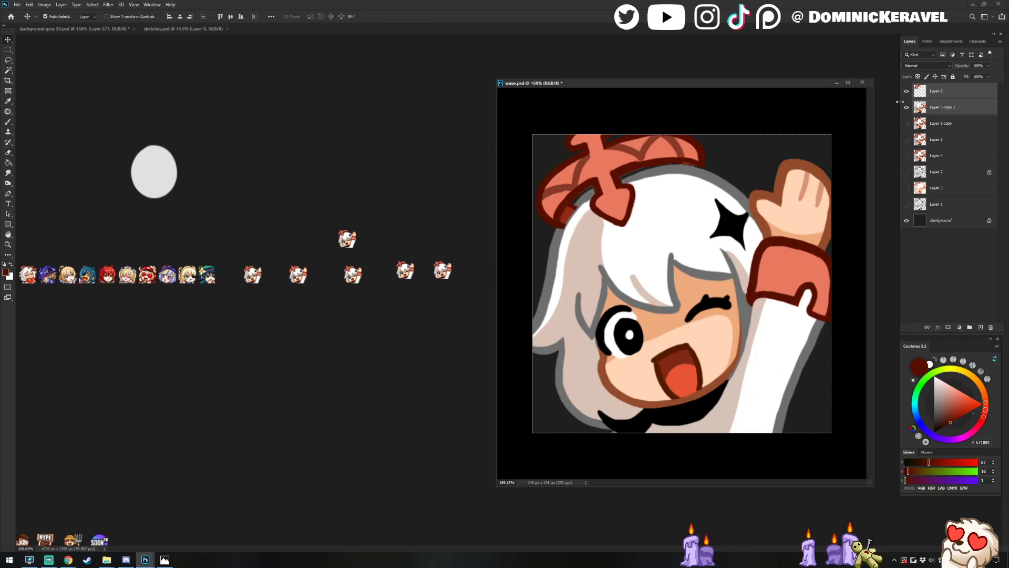
key("ctrl+t")
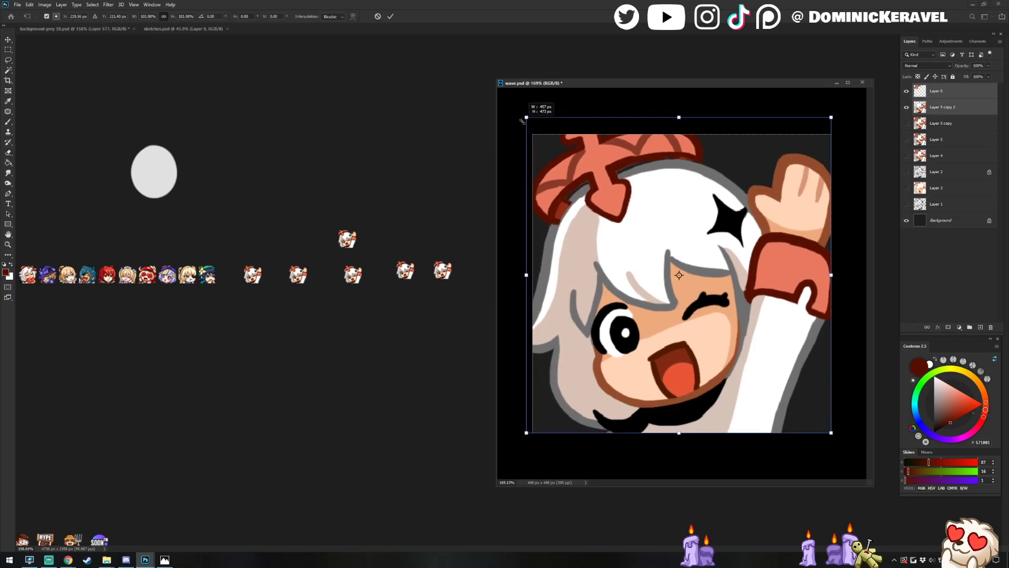
key("Return")
key("ctrl+alt+i")
type("28")
key("Return")
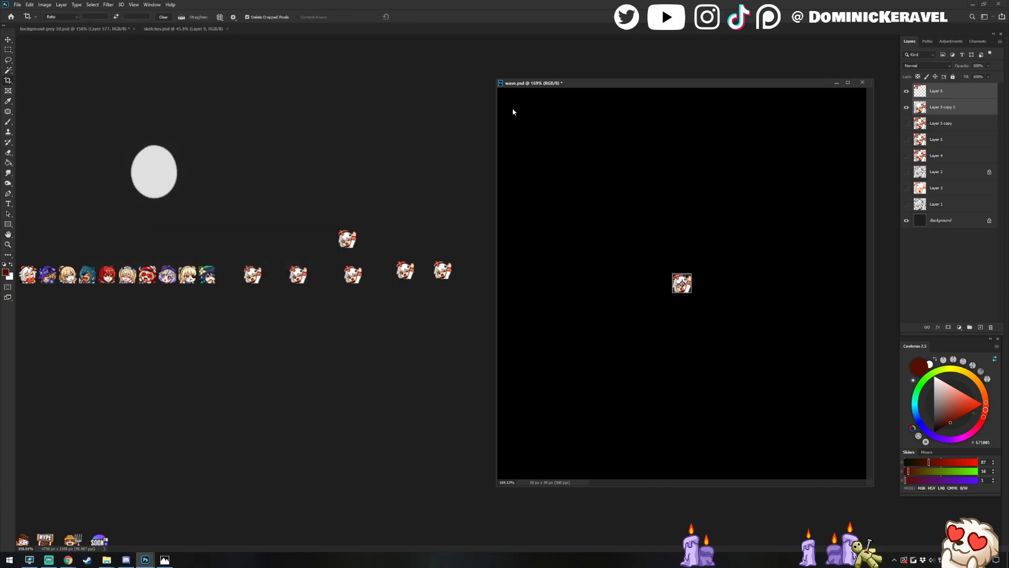
Merge Layer 6 with Layer 5 copy 2 and copy the 28 px emote into background grey 30.psd below the emote row
left_click_drag(674, 284, 466, 357)
key("ctrl+z")
key("ctrl+e")
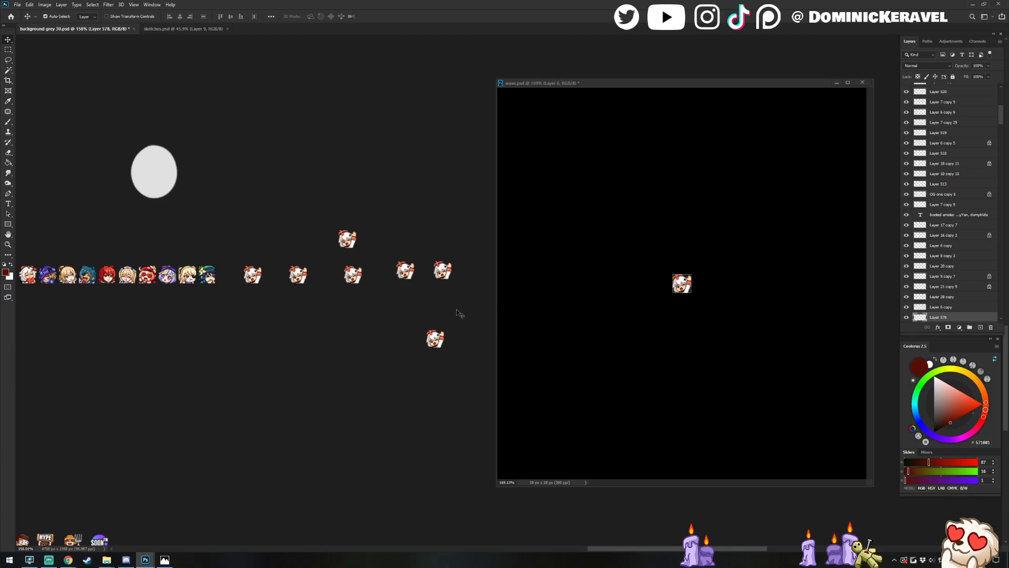
Undo the last emote copy in background grey 30.psd, and undo the 28 px resize and layer merge in wave.psd
key("ctrl+z")
left_click(633, 246)
key("ctrl+z")
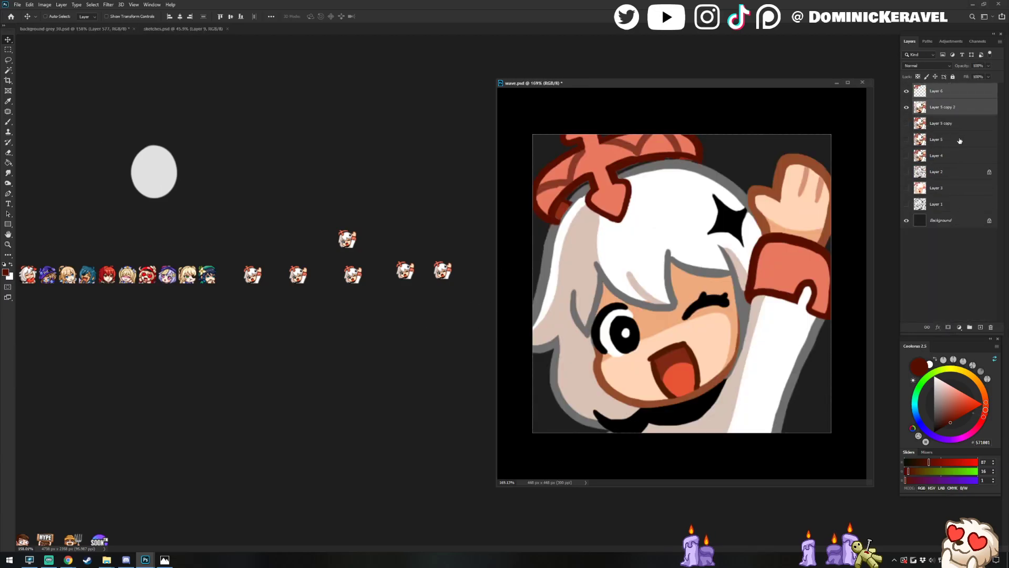
Merge Layer 6 with Layer 5 copy 2, resize wave.psd to 28 px and copy the emote into background grey 30.psd beside the others
key("ctrl+e")
key("ctrl+alt+i")
type("28")
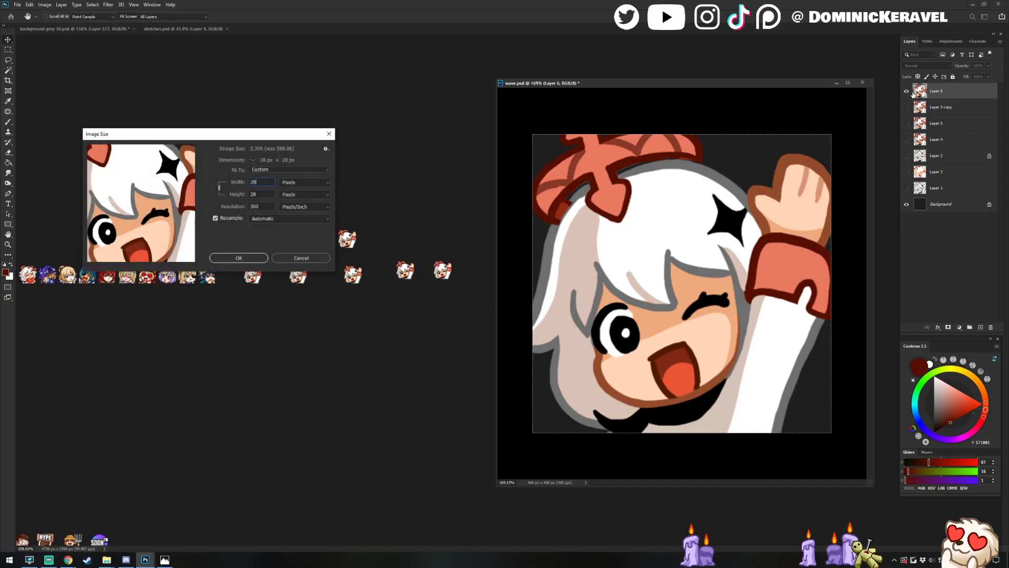
key("Return")
left_click_drag(684, 295, 360, 353)
left_click_drag(372, 308, 457, 250)
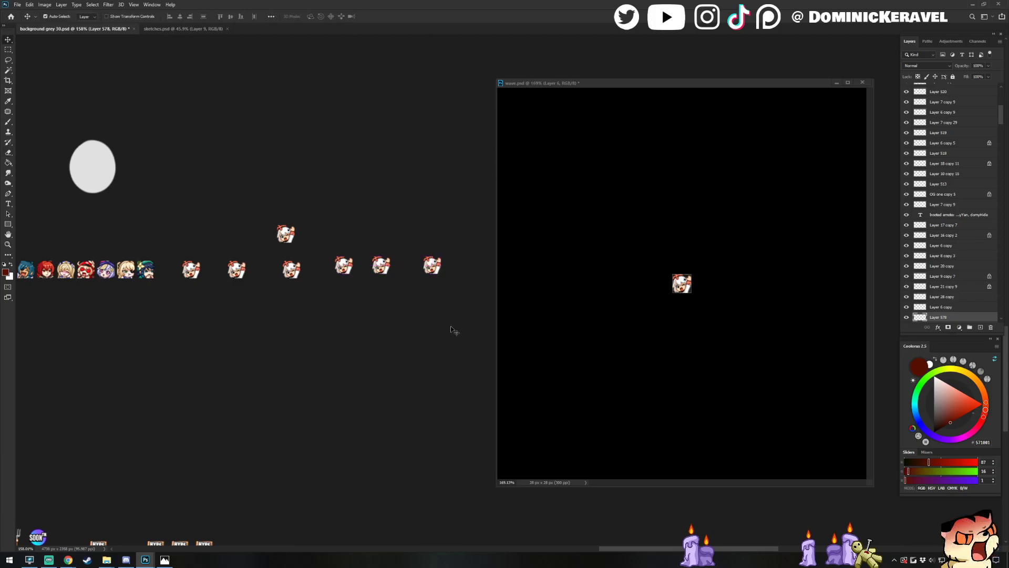
Delete the middle comparison emotes in background grey 30.psd and move the newest one beside the remaining older version
left_click_drag(420, 183, 230, 289)
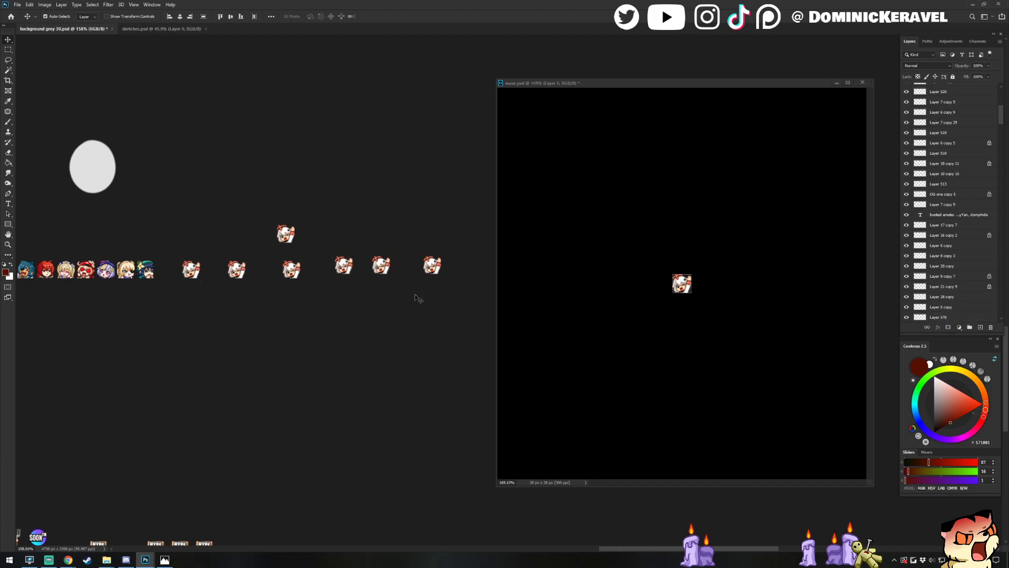
key("Delete")
left_click_drag(424, 265, 207, 266)
scroll(226, 309, "left", 3)
mouse_move(350, 197)
left_mouse_down()
mouse_move(376, 198)
mouse_move(366, 203)
left_mouse_up()
left_click_drag(360, 220, 389, 183)
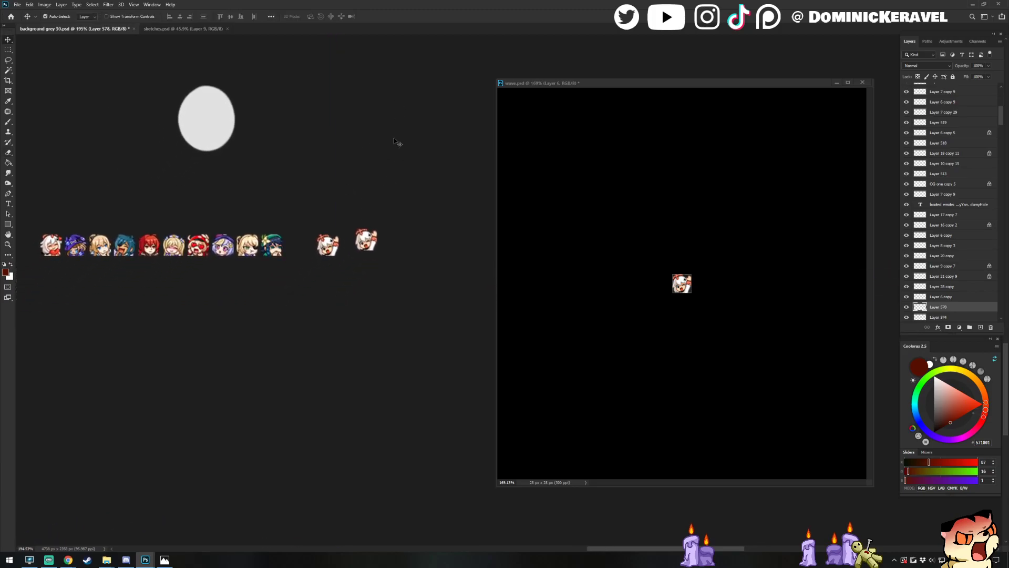
Place the newest emote at the end of the emote row with the older version directly beneath it, and save background grey 30.psd
left_click_drag(370, 244, 316, 247)
left_click_drag(320, 290, 316, 277)
key("ctrl+s")
left_click_drag(384, 253, 382, 259)
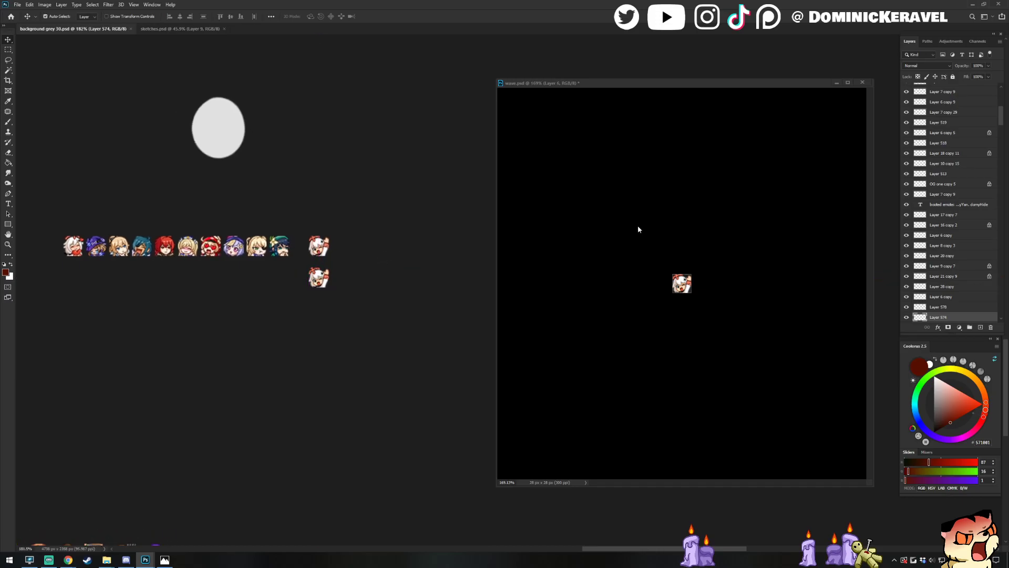
Undo the 28 px resize of wave.psd and keep Layer 6 merged with Layer 5 copy 2 at full size
left_click(638, 226)
key("ctrl+z")
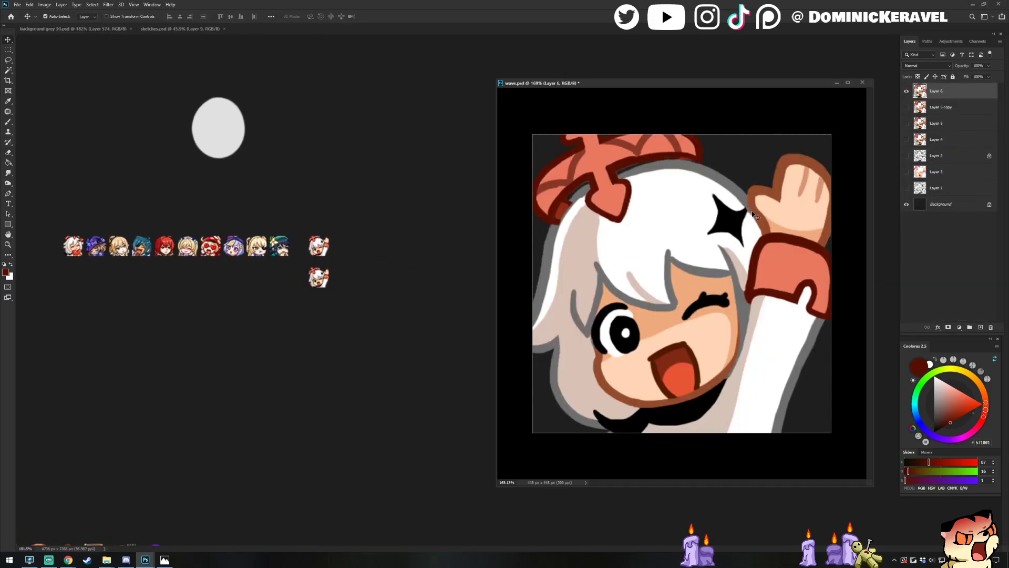
key("ctrl+z")
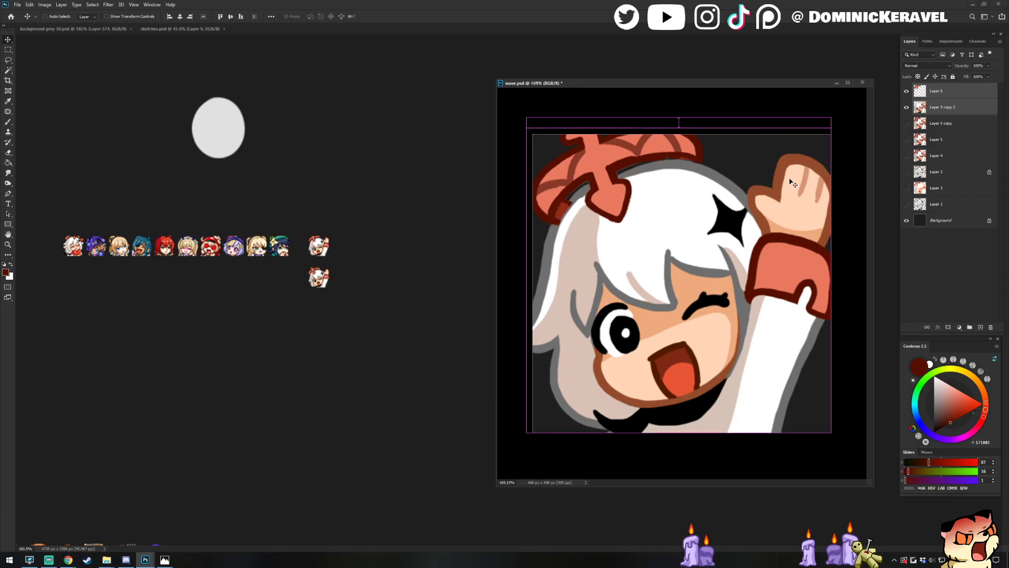
key("ctrl+e")
Compare Layer 6 with the older emote layers by toggling visibility, leave Layer 6 shown over the background, and save wave.psd
left_click(906, 108)
left_click(906, 91)
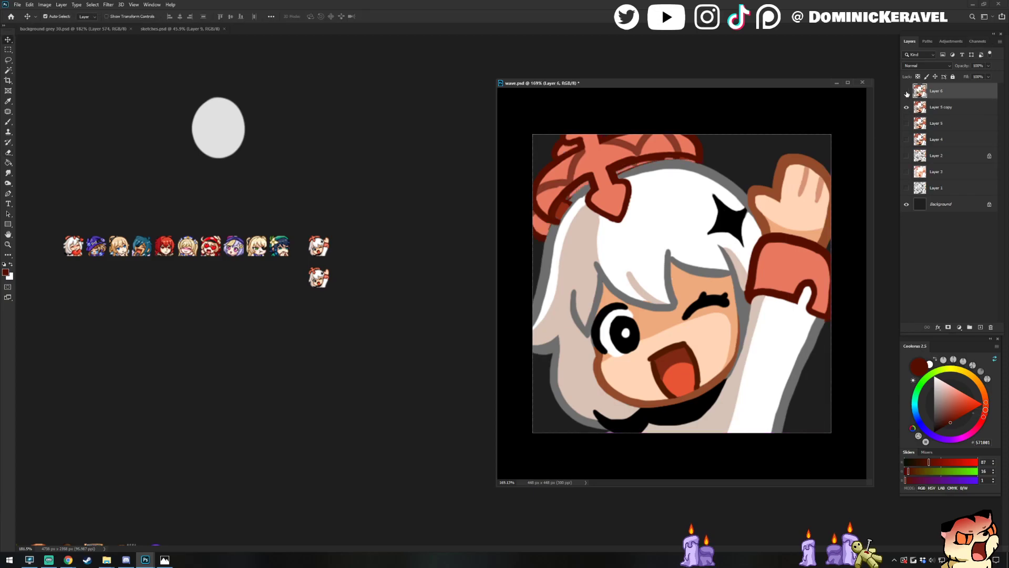
left_click_drag(793, 177, 766, 178)
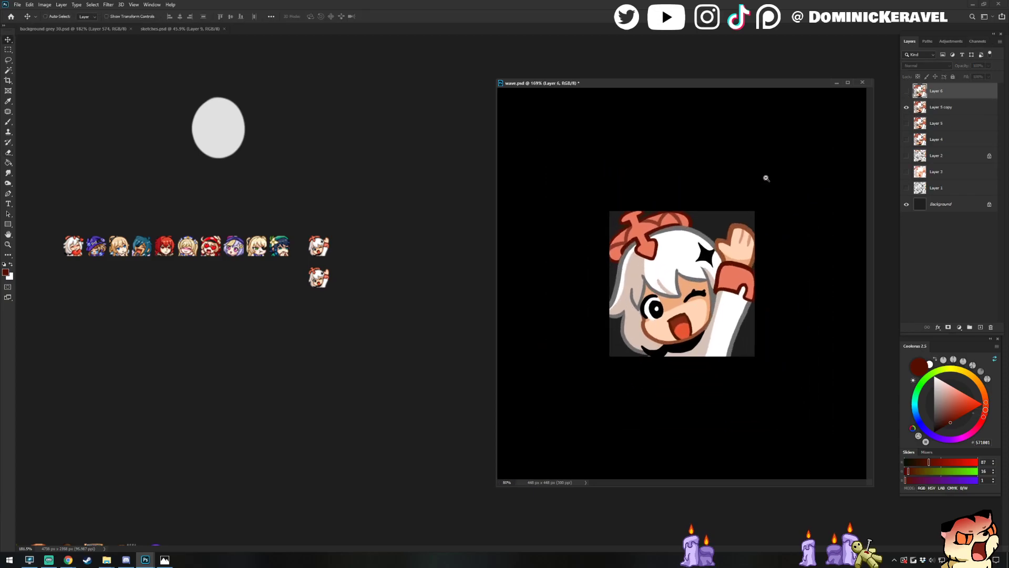
left_click(906, 107)
left_click(906, 139)
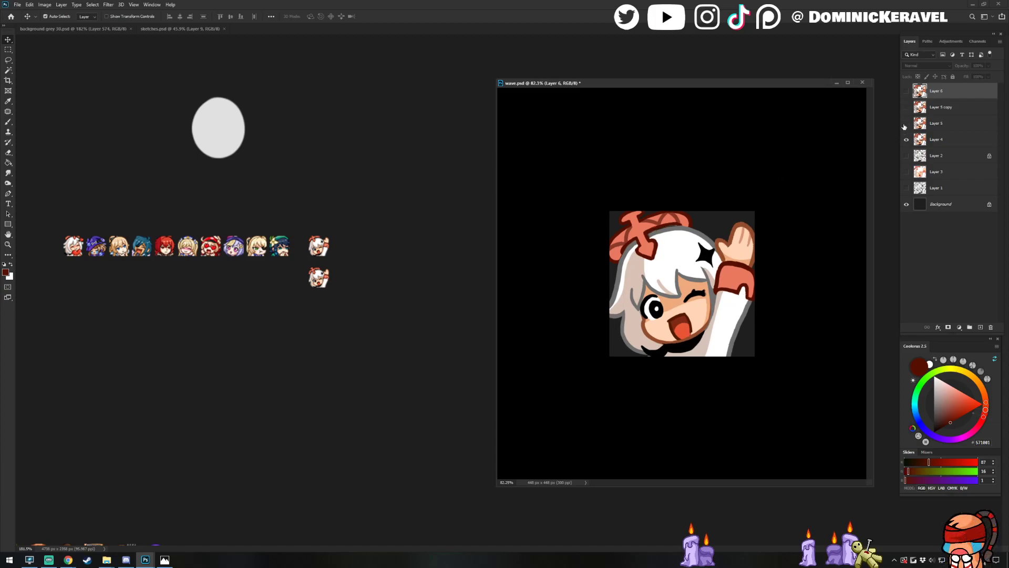
left_click(906, 123)
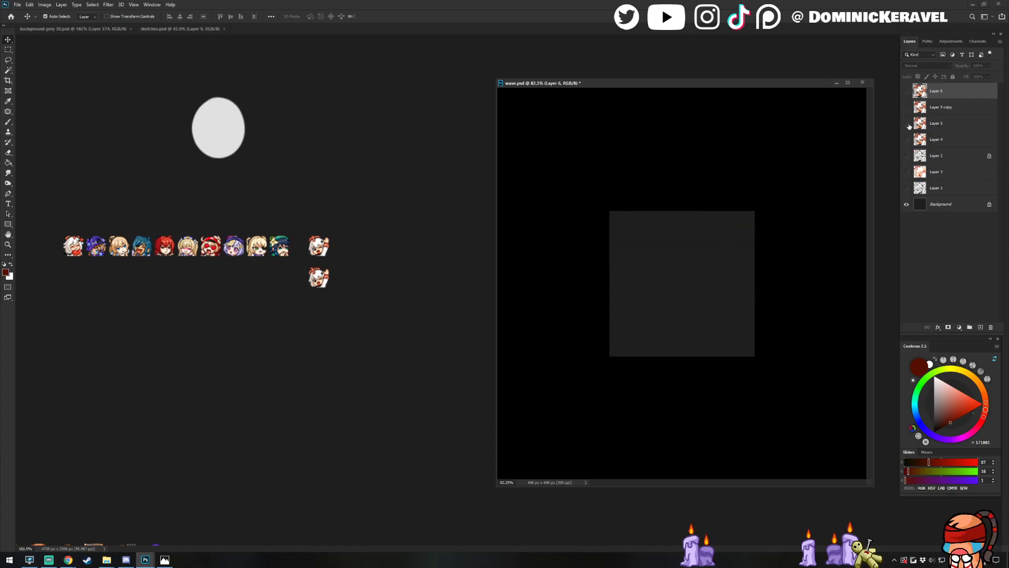
left_click(906, 91)
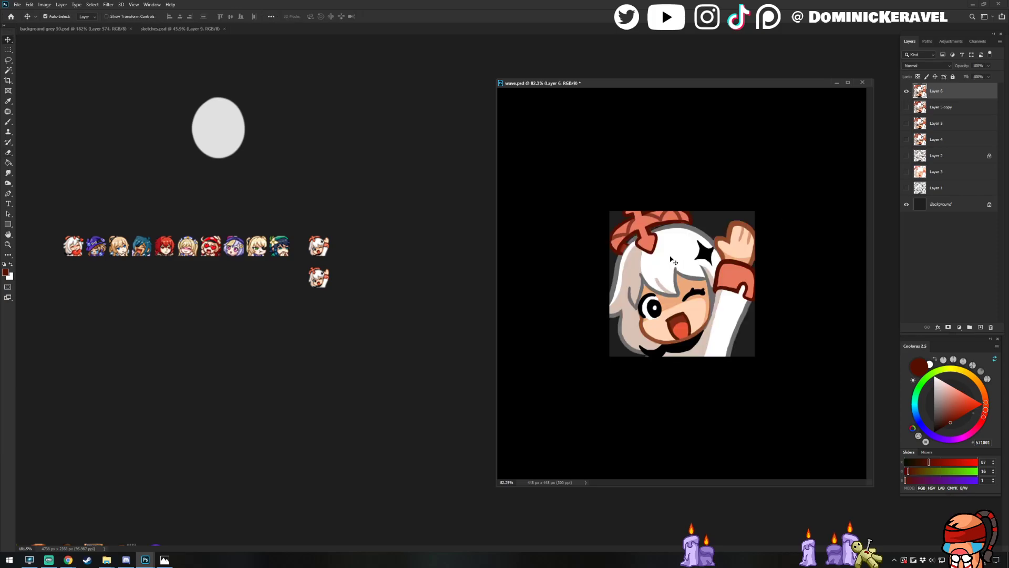
key("ctrl+s")
Shrink the floating wave.psd window to fit the emote and park it in the upper corner beside the layer list
left_click_drag(792, 326, 787, 364)
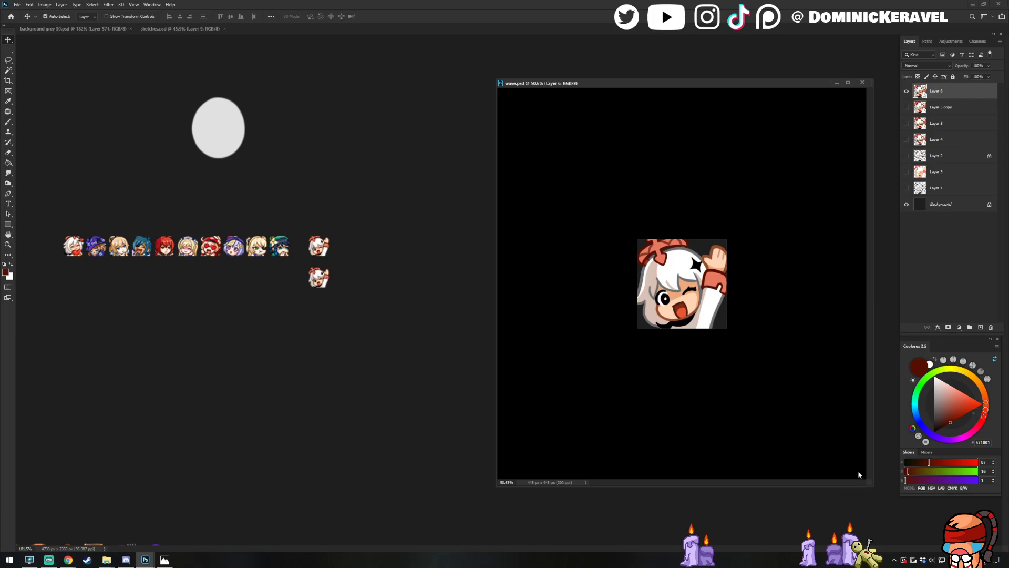
left_click_drag(871, 484, 608, 192)
left_click_drag(548, 83, 814, 49)
key("e")
key("v")
Review the emote row with both wave versions in background grey 30.psd, and bring up sketches.psd
left_click(652, 128)
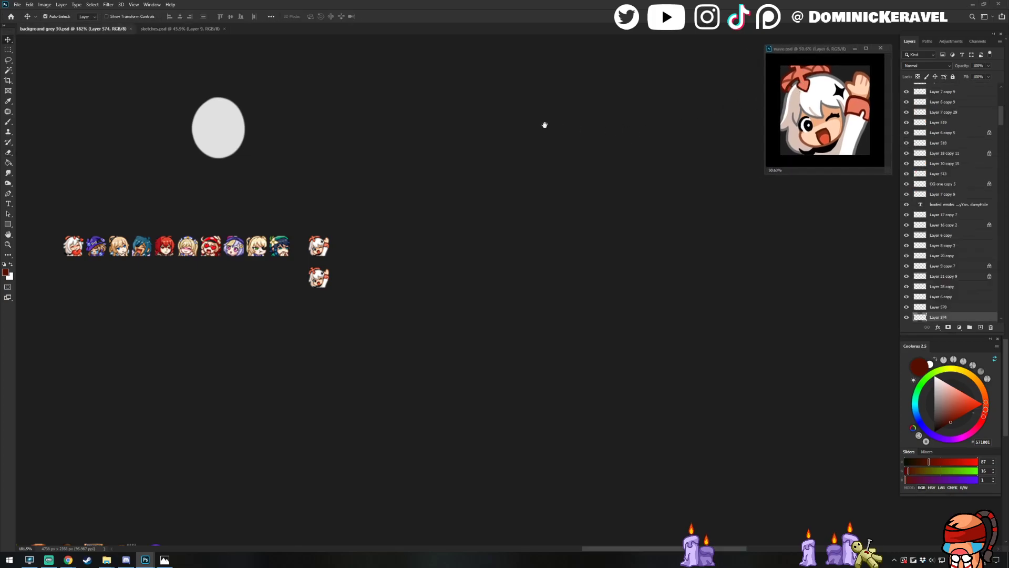
mouse_move(435, 131)
left_mouse_down()
mouse_move(583, 133)
mouse_move(581, 149)
mouse_move(598, 158)
left_mouse_up()
scroll(615, 160, "down", 1)
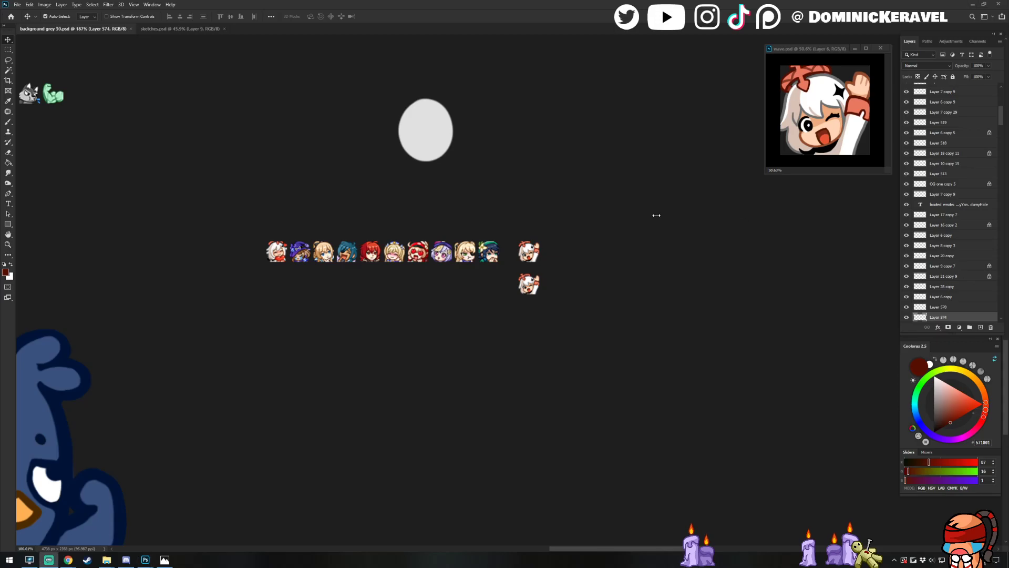
left_click(166, 30)
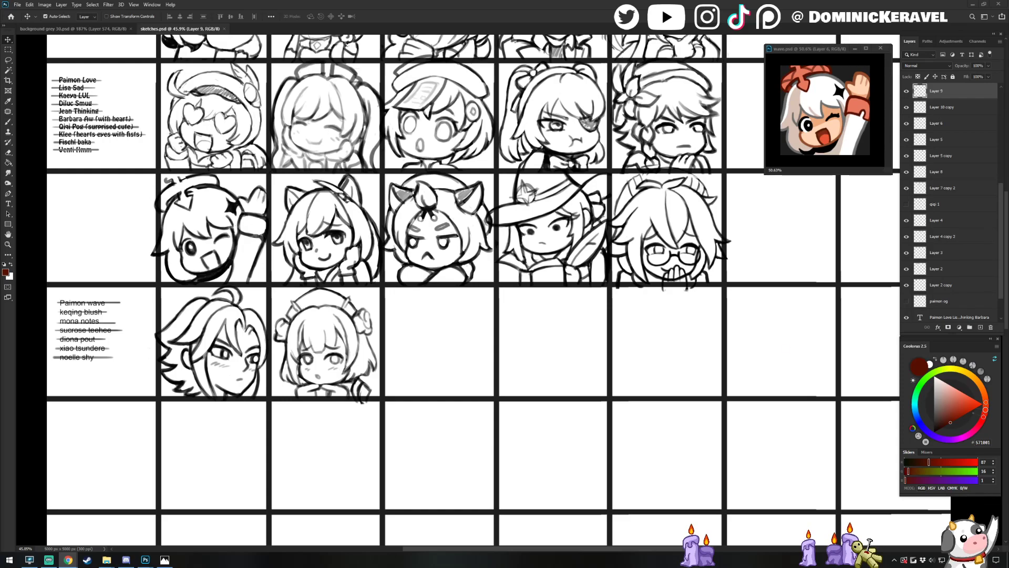
left_click(969, 559)
left_click(968, 560)
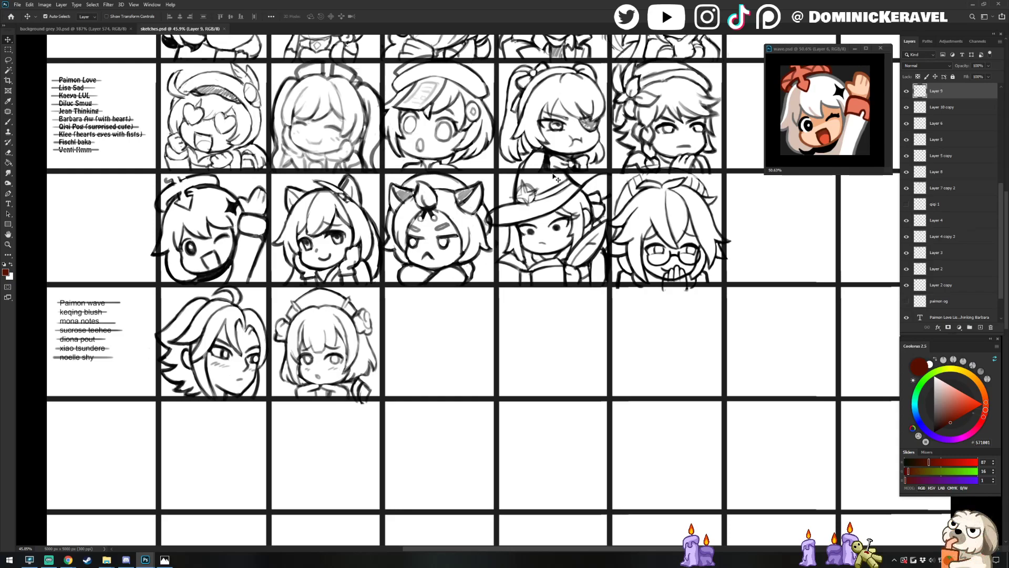
left_click_drag(812, 51, 811, 49)
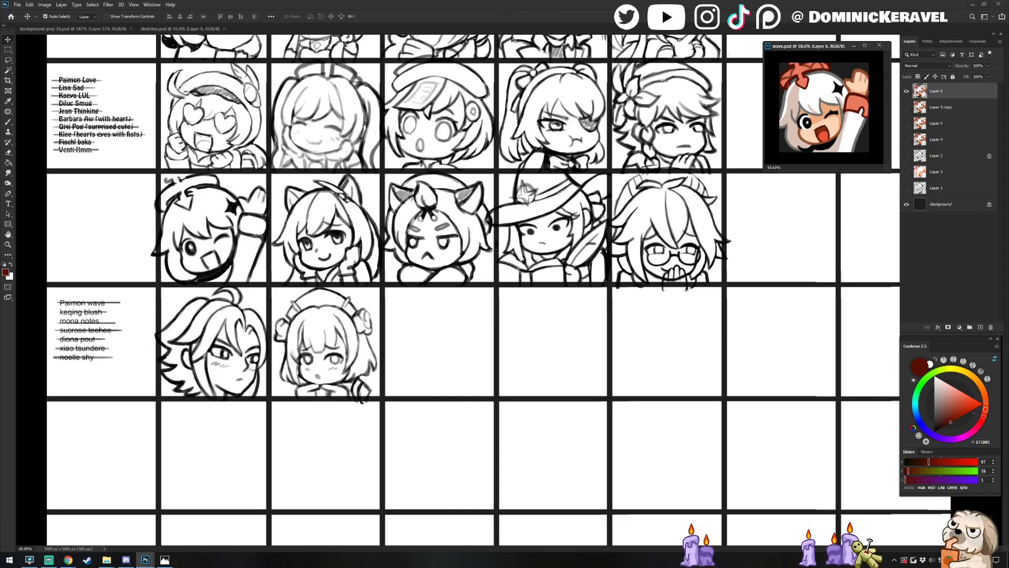
key("alt+Tab")
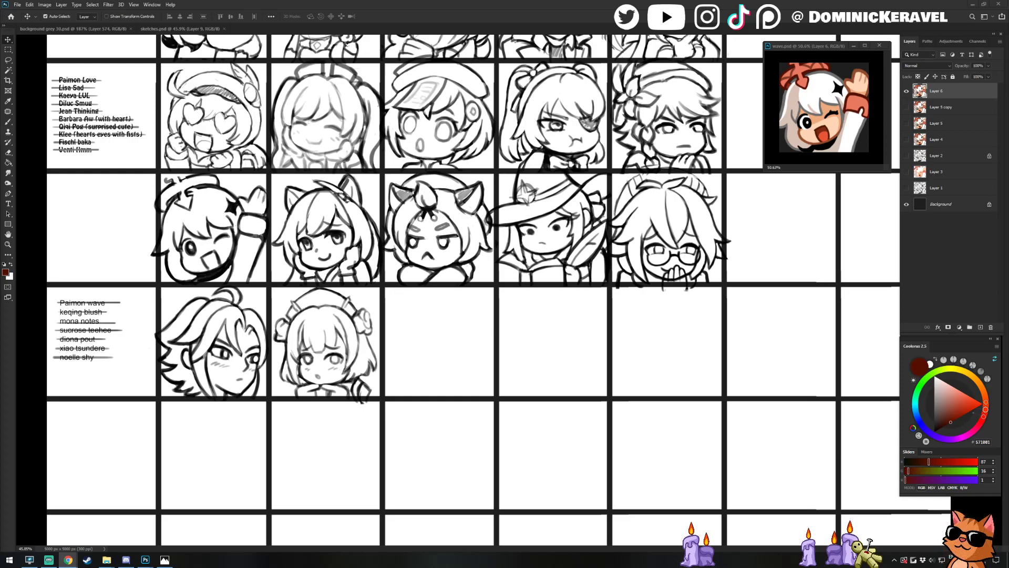